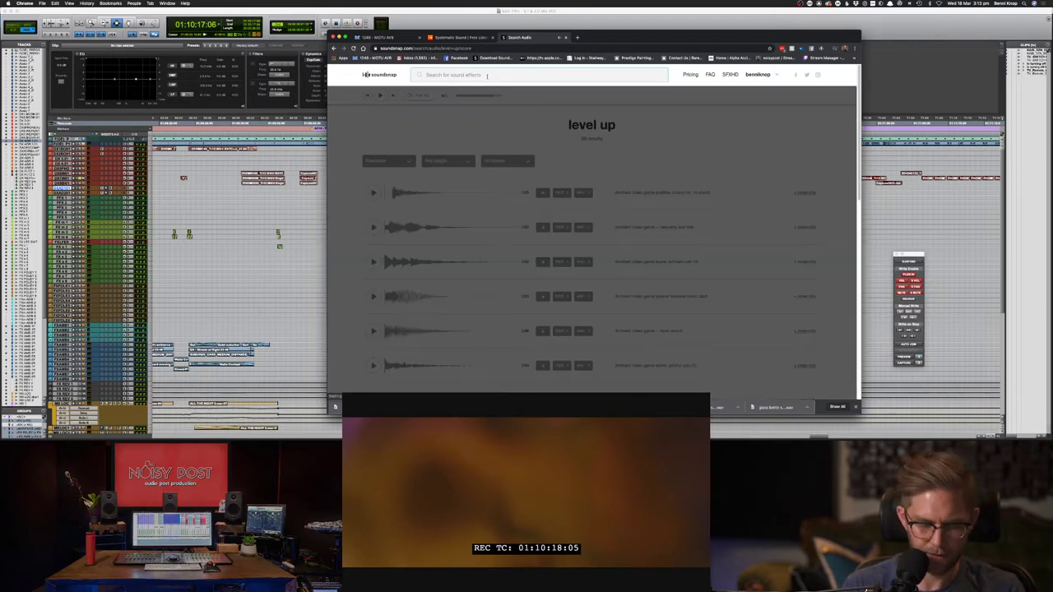
- Search Soundsnap for 'level up' sound effects
left_click(487, 75)
type("level up")
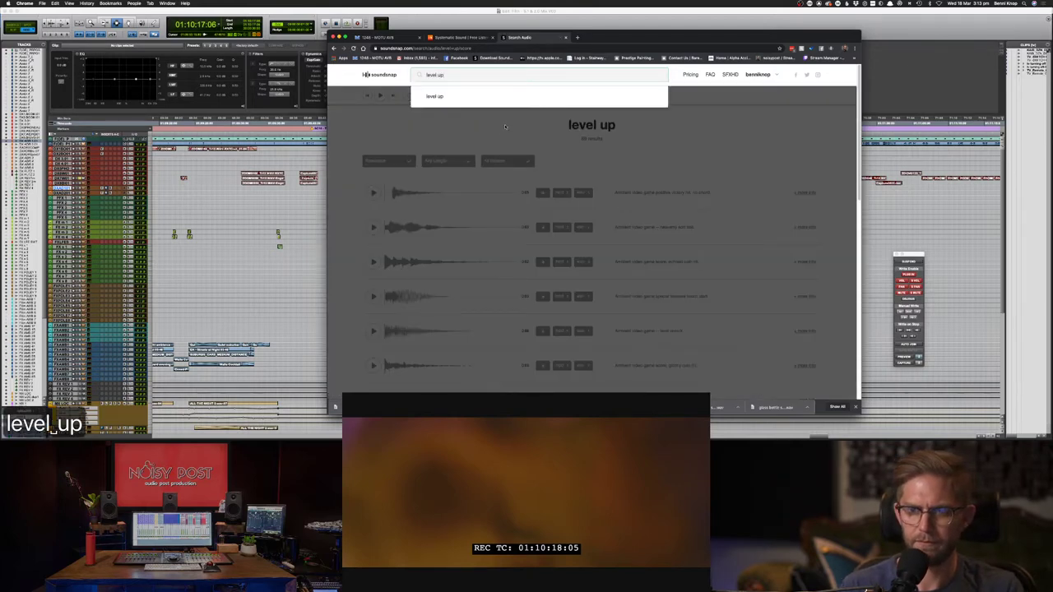
left_click(417, 193)
- Preview the first results, including the heavenly soft bell, positive victory hit and leveling up accent
left_click(373, 193)
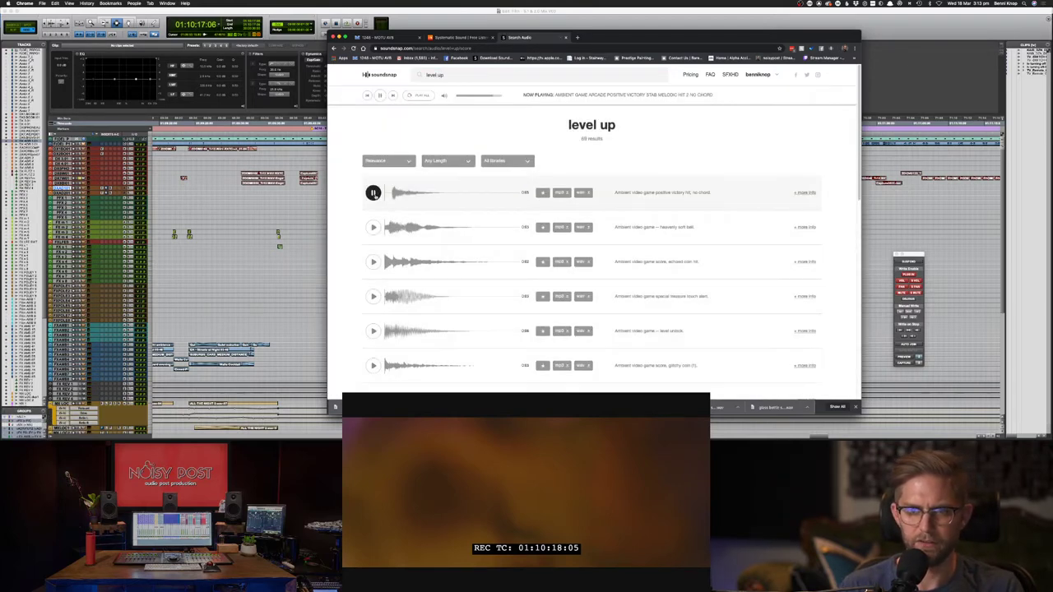
left_click(372, 228)
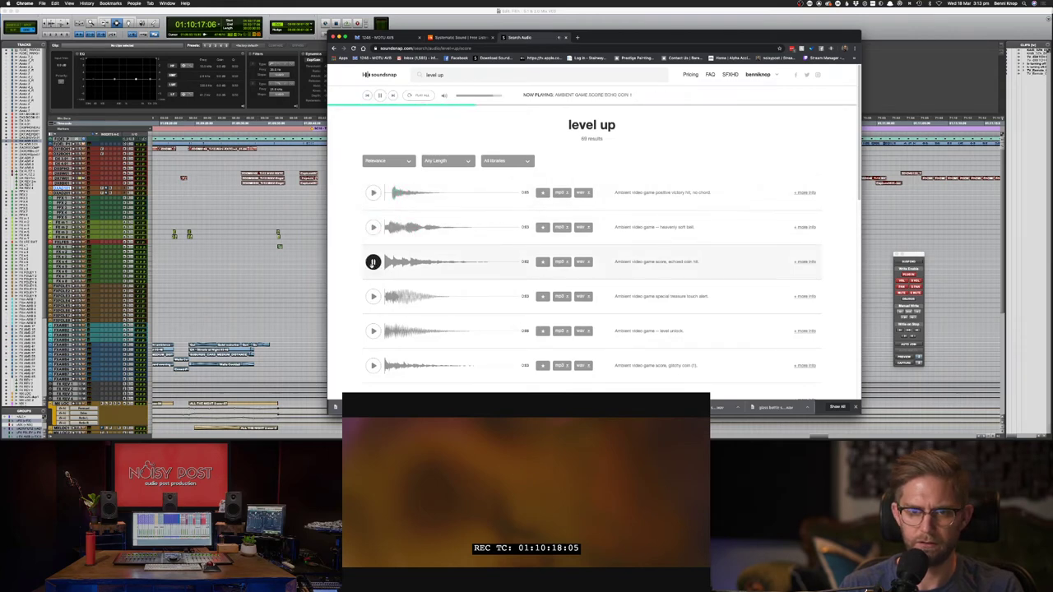
left_click(372, 365)
scroll(373, 362, "down", 2)
left_click(373, 380)
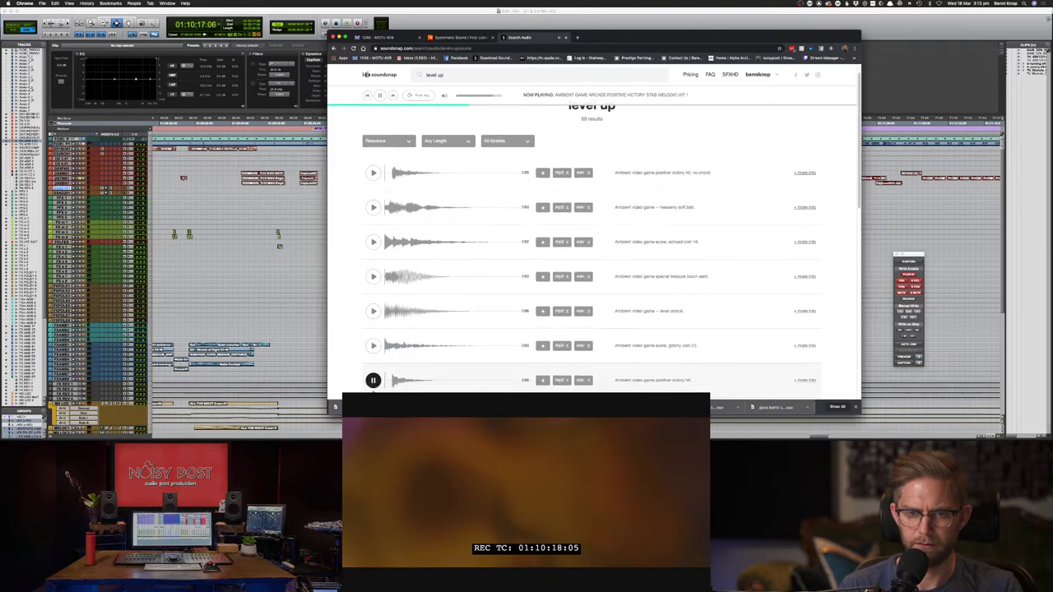
scroll(375, 379, "down", 3)
left_click(376, 375)
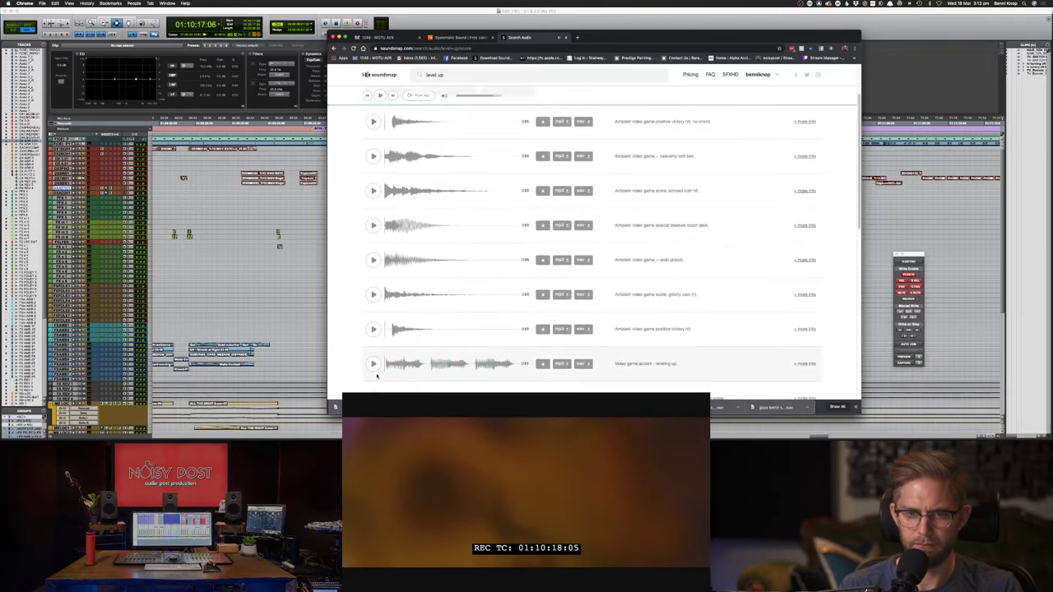
scroll(378, 370, "down", 2)
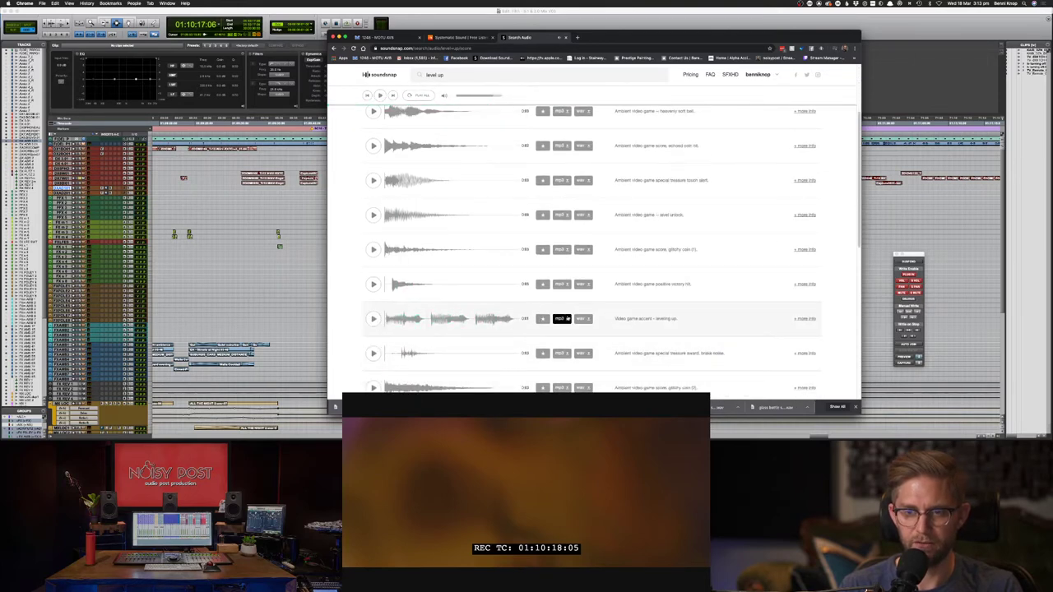
left_click(373, 353)
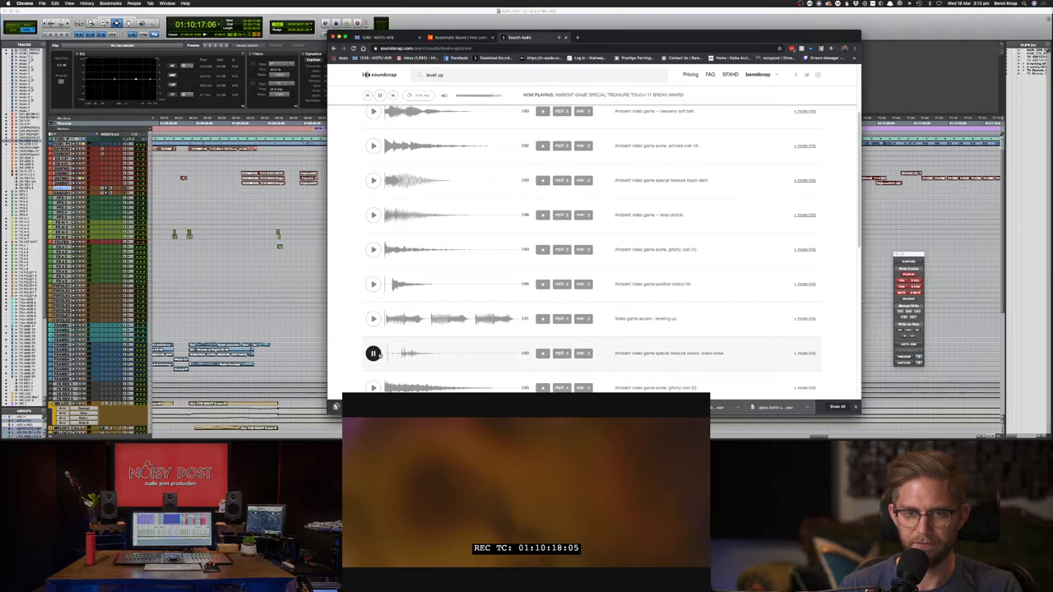
scroll(378, 358, "down", 3)
- Preview more results such as glitchy coin and glassy sounds, then download the clay coin hit as WAV
left_click(373, 339)
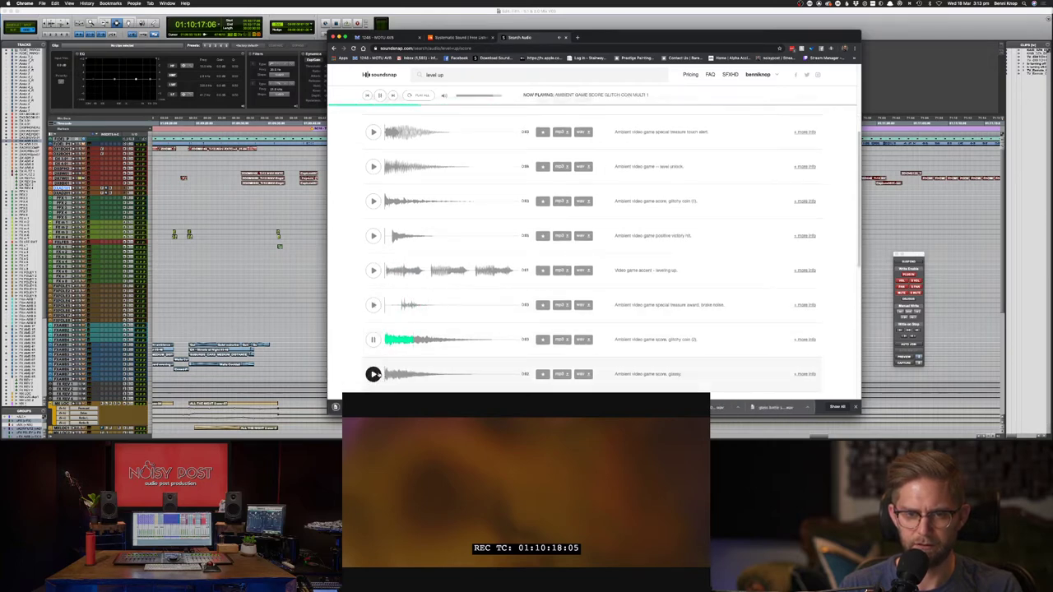
left_click(373, 375)
scroll(373, 374, "down", 1)
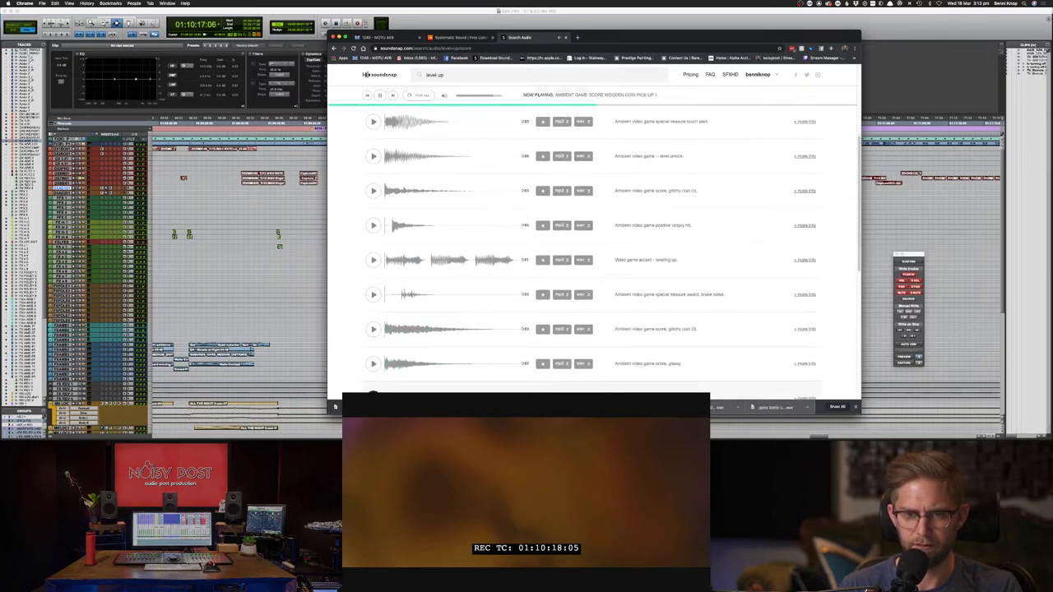
scroll(593, 247, "down", 3)
key("XF86AudioRaiseVolume")
scroll(373, 370, "down", 3)
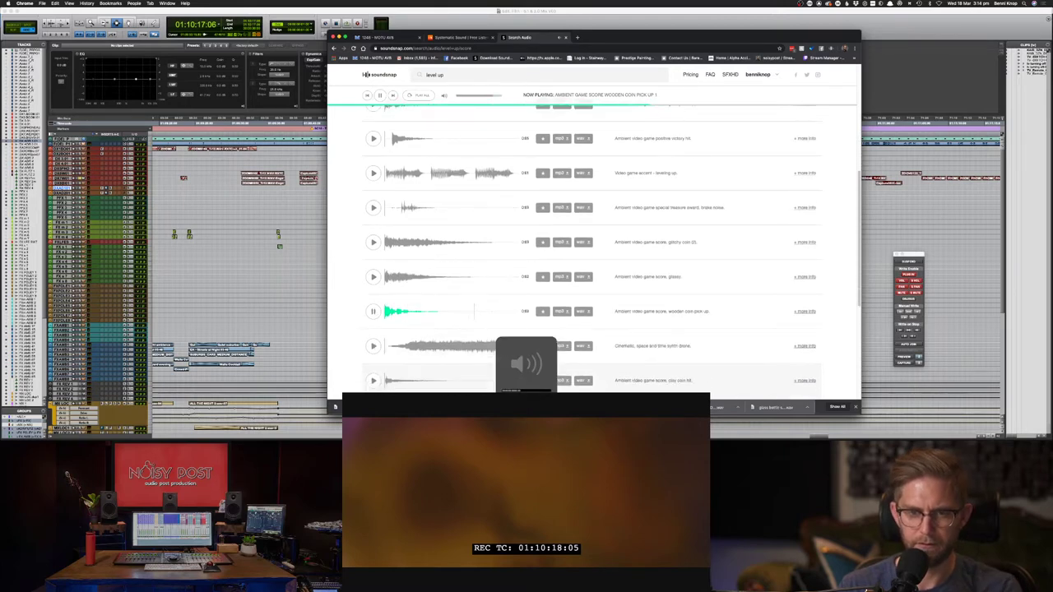
left_click(372, 345)
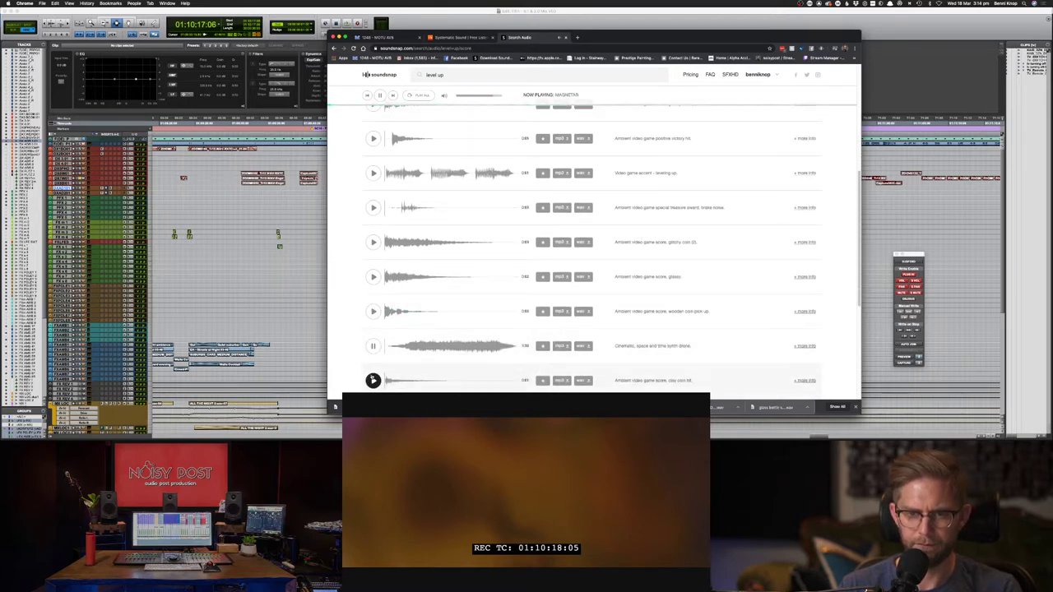
scroll(373, 381, "down", 5)
left_click(372, 314)
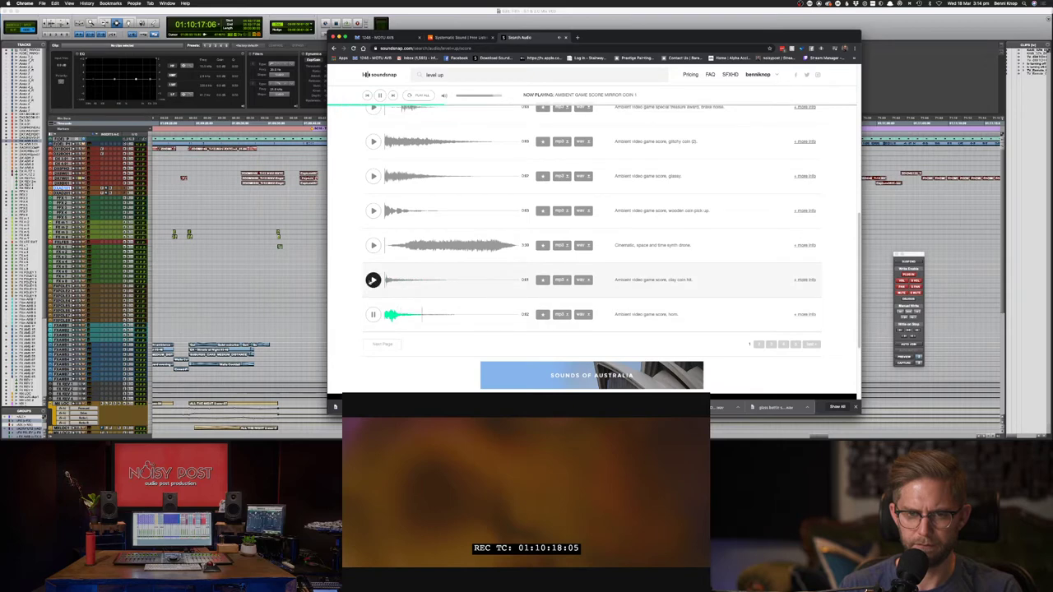
left_click(586, 281)
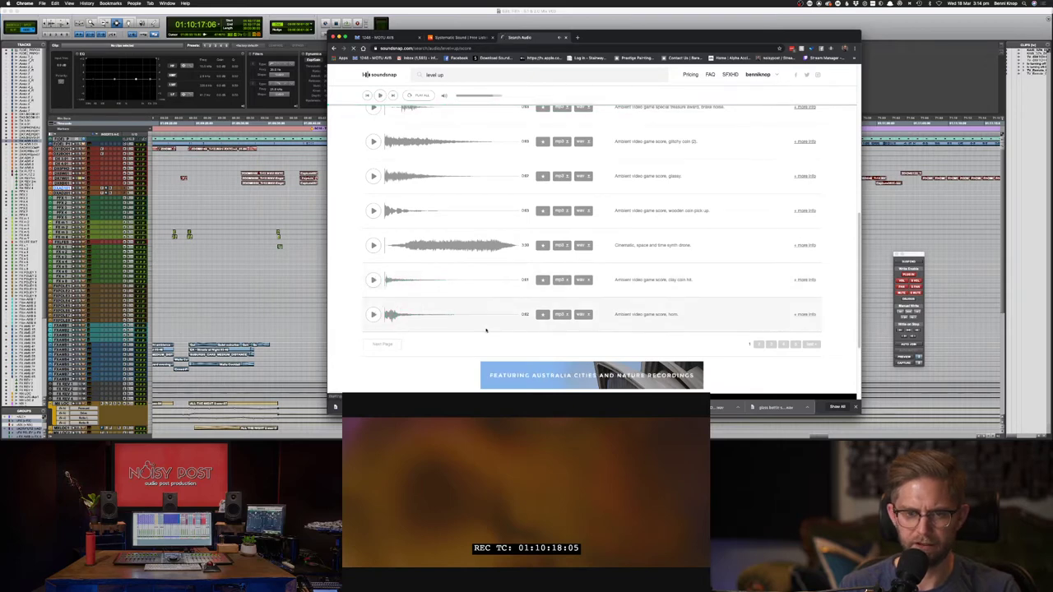
- In Pro Tools, zoom in, enlarge the tracks twice and scroll down to the FX tracks with the green clip
key("super+Tab")
key("super+Tab")
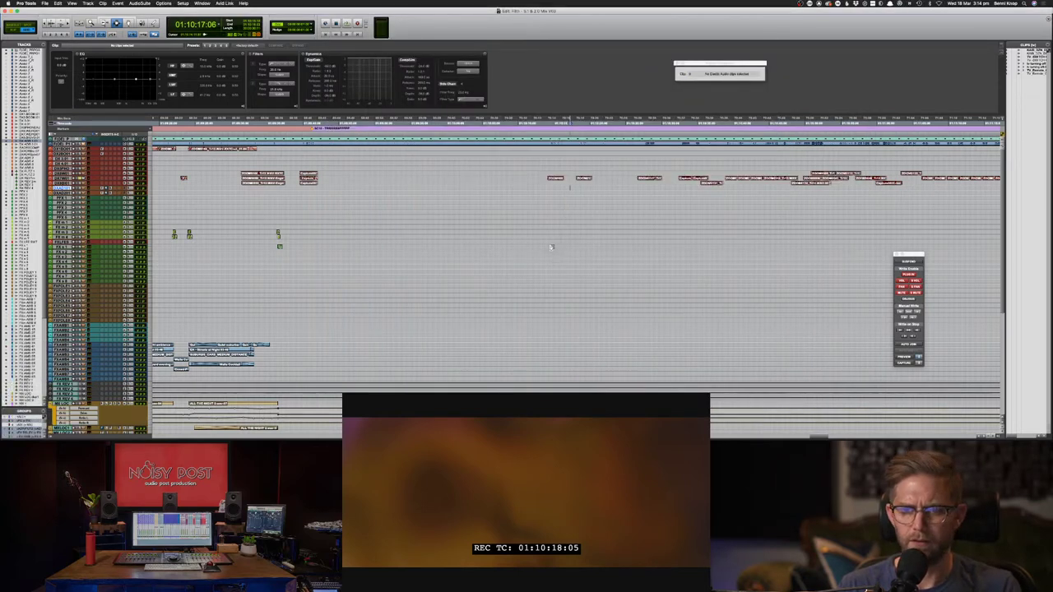
key("super+bracketright")
key("super+bracketright")
key("super+bracketright")
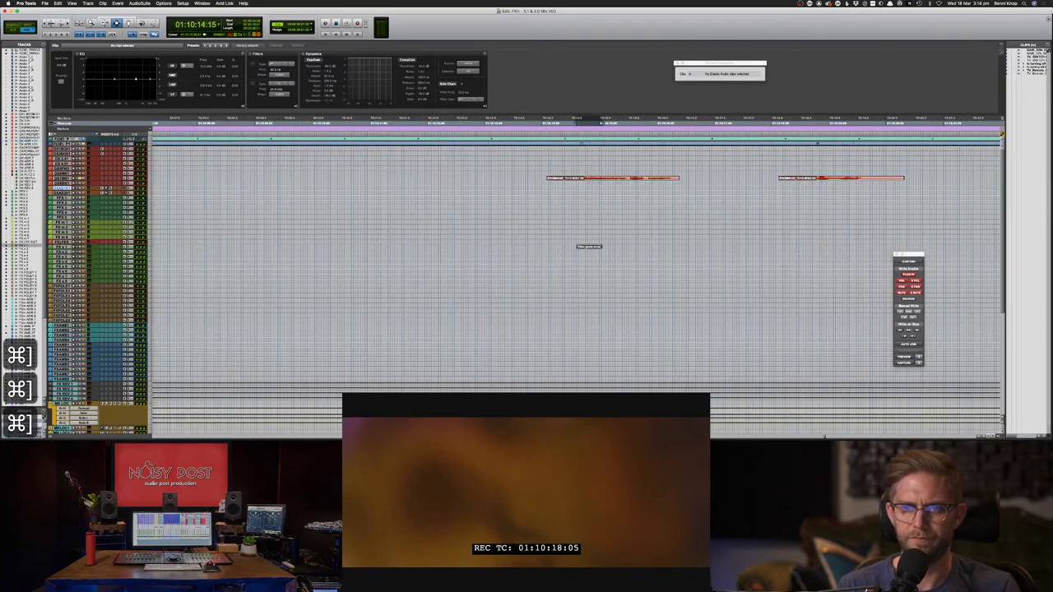
key("ctrl+alt+Up")
key("ctrl+alt+Up")
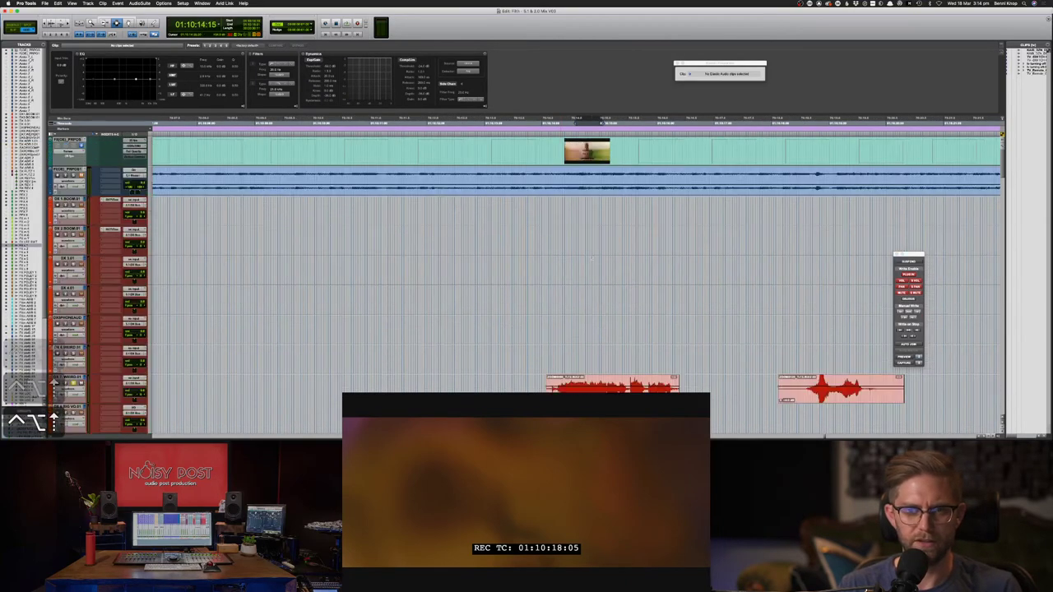
scroll(592, 259, "down", 5)
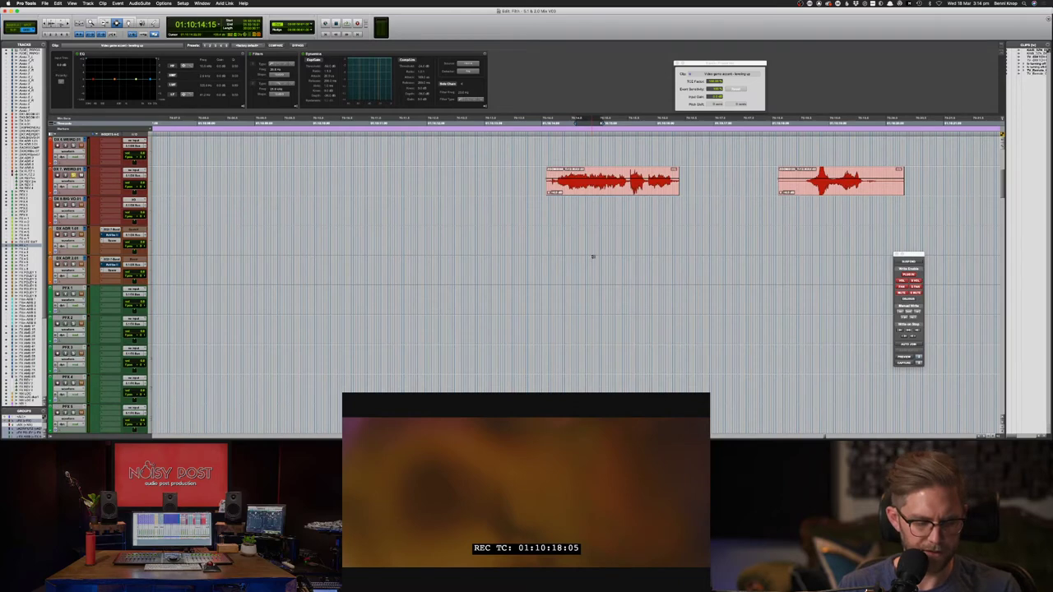
key("ctrl+alt+Up")
scroll(592, 258, "down", 5)
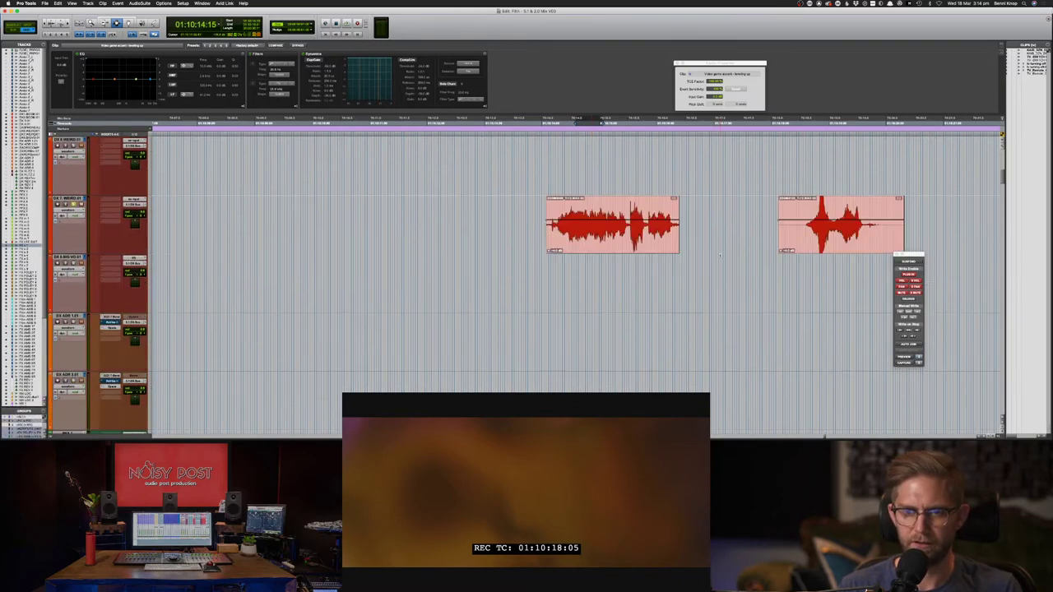
scroll(714, 255, "down", 10)
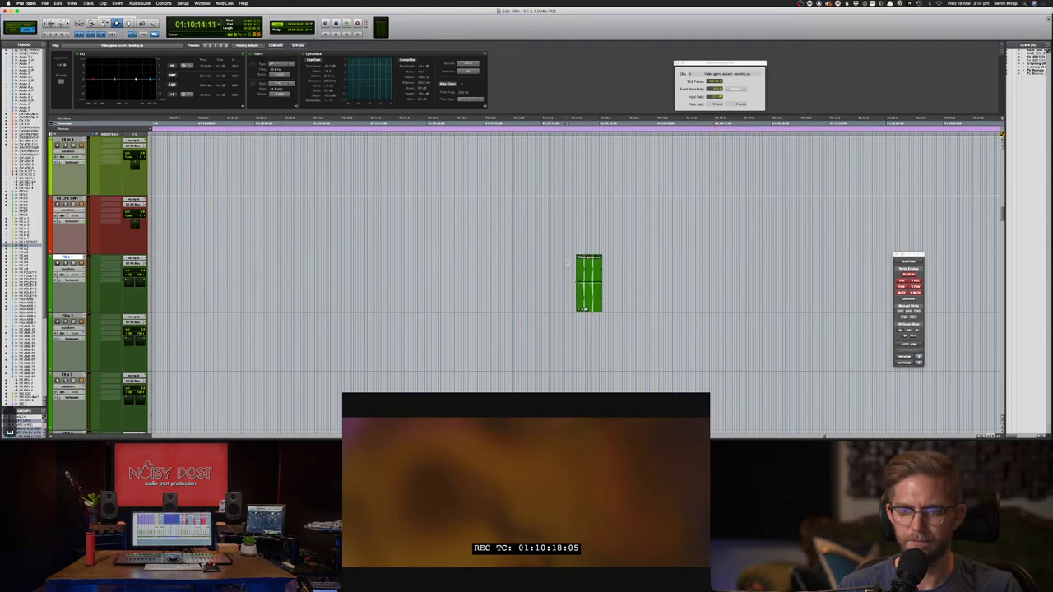
- Cut the green leveling-up clip, paste it at a new spot on the FX track and play it against picture
left_click_drag(567, 262, 633, 280)
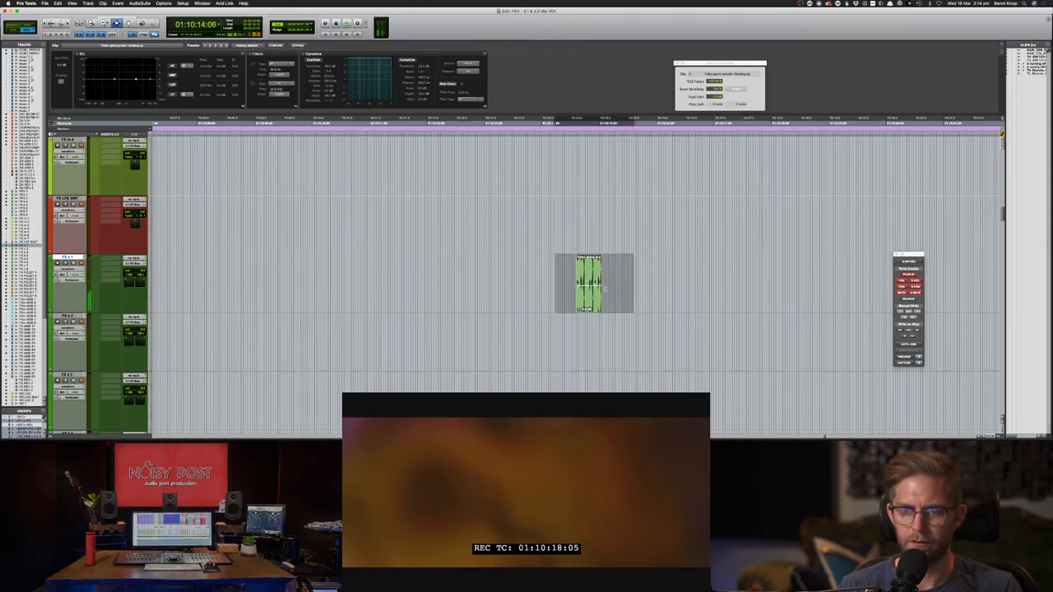
key("super+x")
key("super+x")
key("super+x")
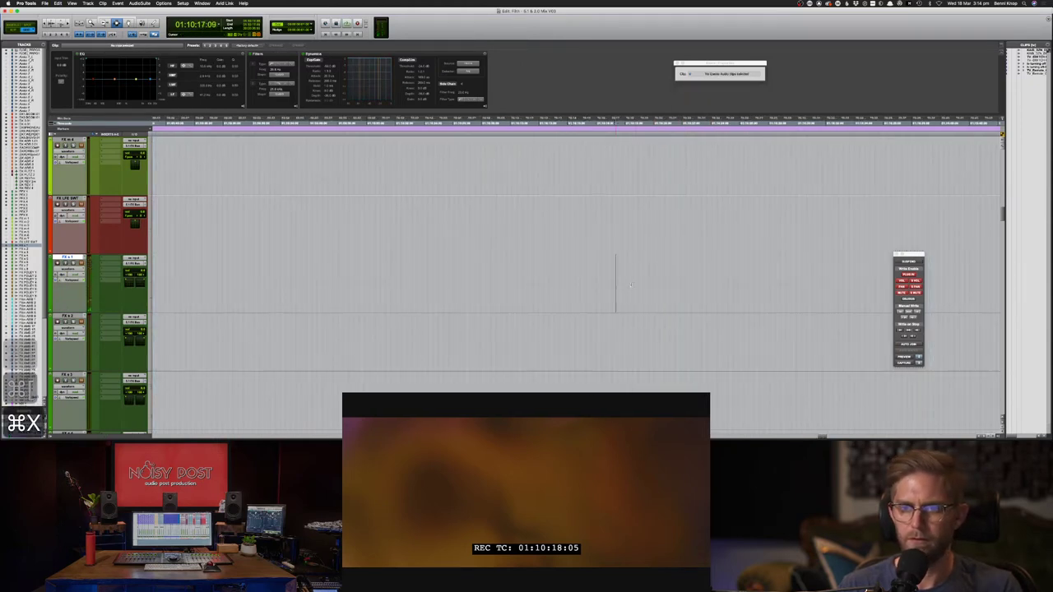
key("super+v")
key("F8")
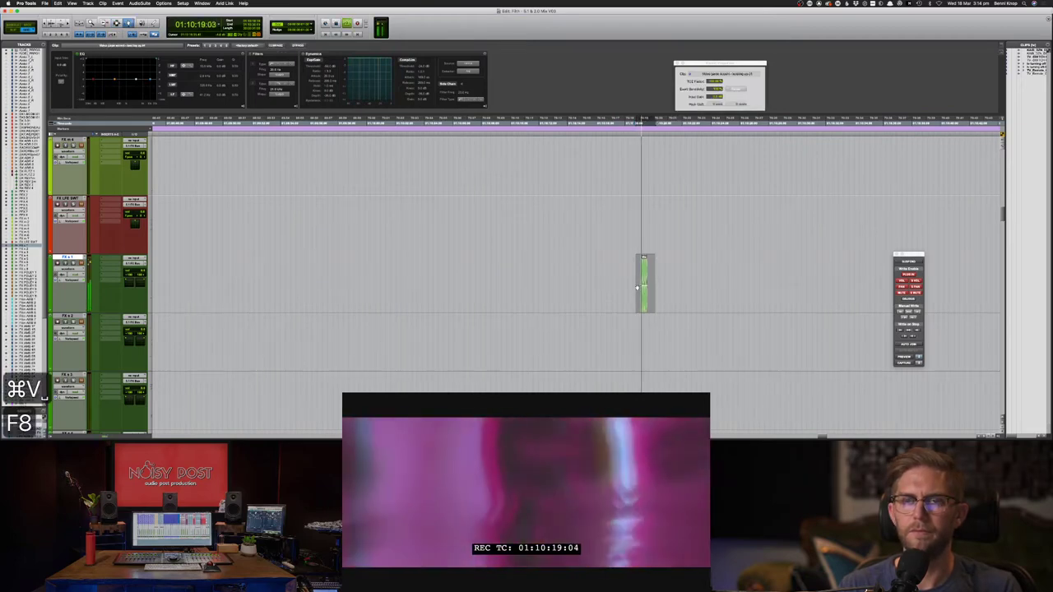
key("s")
key("s")
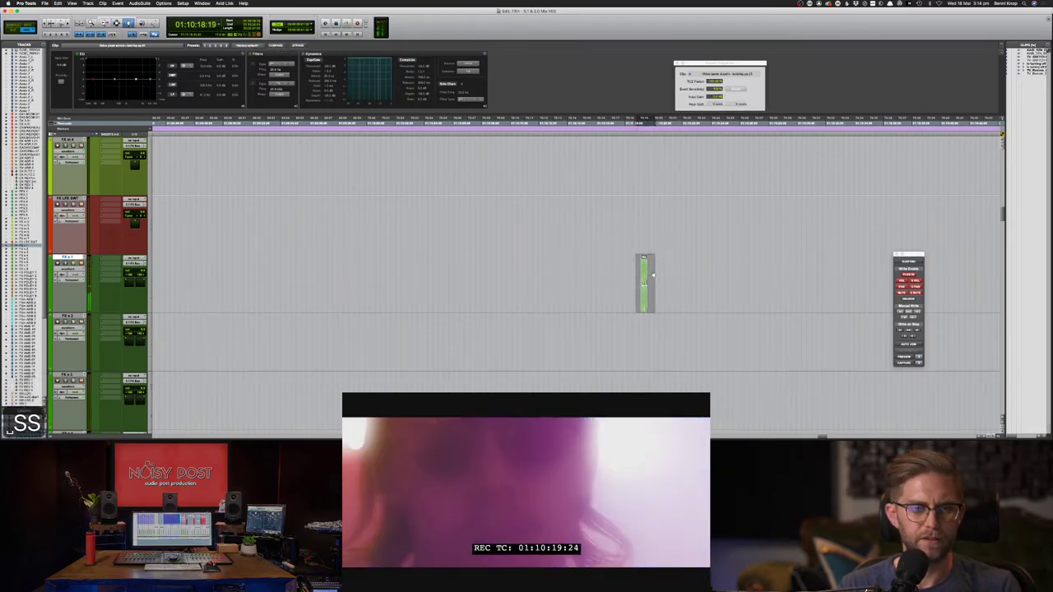
key("space")
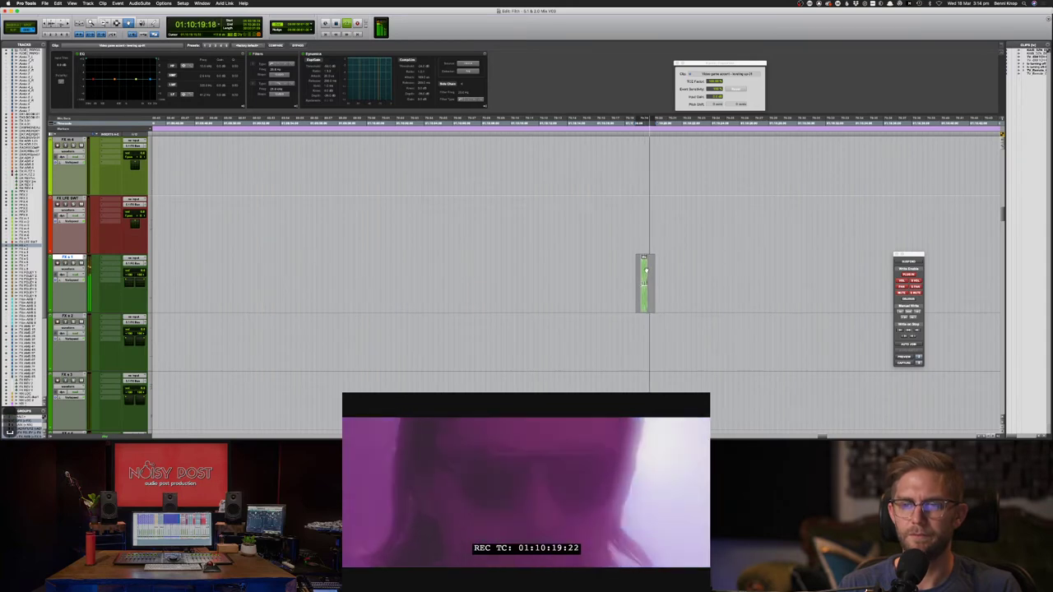
- Slide the clip earlier, then slightly later, and replay from just before it to check sync
left_click_drag(646, 272, 631, 272)
key("F7")
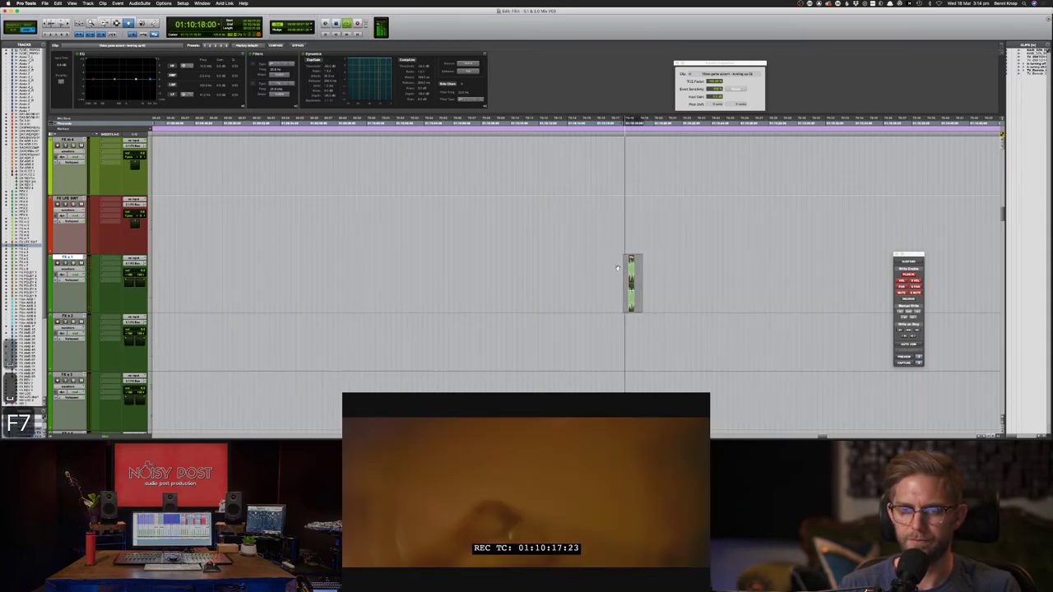
left_click(645, 273)
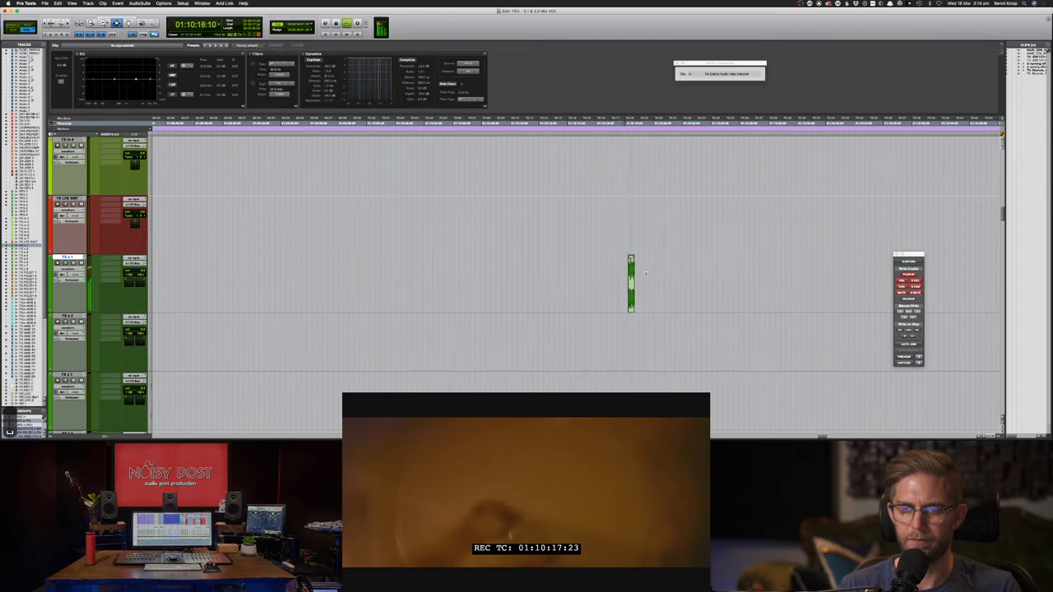
key("F8")
mouse_move(631, 272)
left_mouse_down()
mouse_move(650, 274)
mouse_move(640, 274)
left_mouse_up()
key("space")
key("F7")
left_click(630, 273)
key("space")
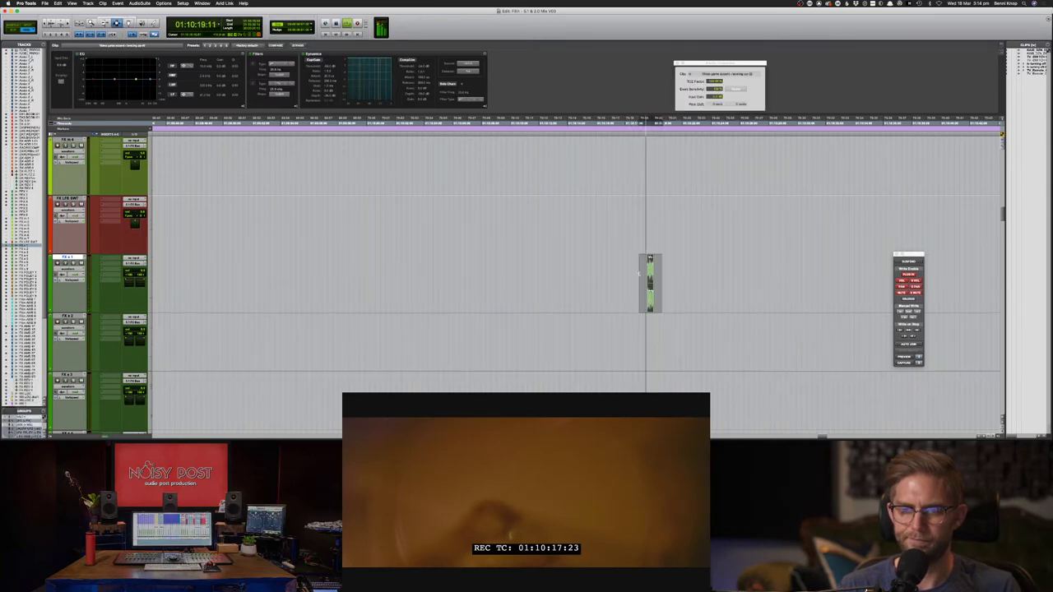
- Delete the leveling-up clip from the FX track and switch between the Soundsnap browser and Pro Tools
key("BackSpace")
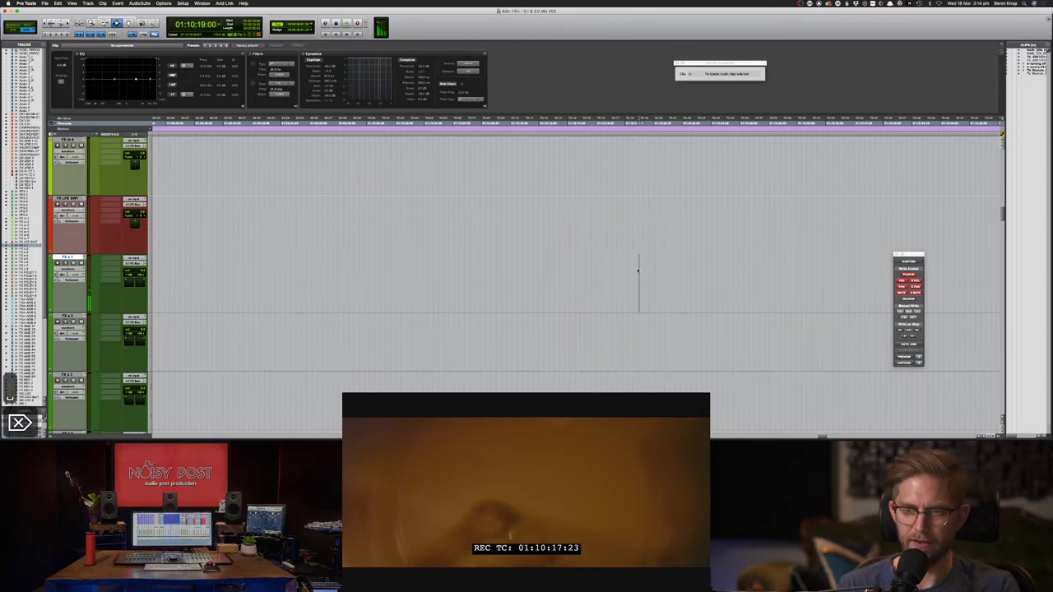
key("super+Tab")
key("super+Tab")
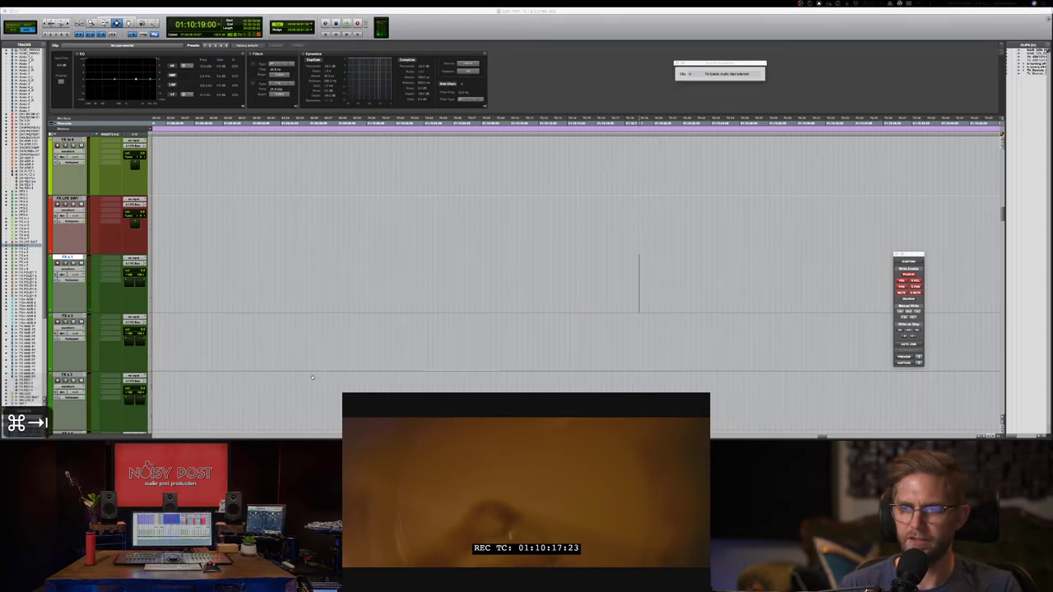
key("super+Tab")
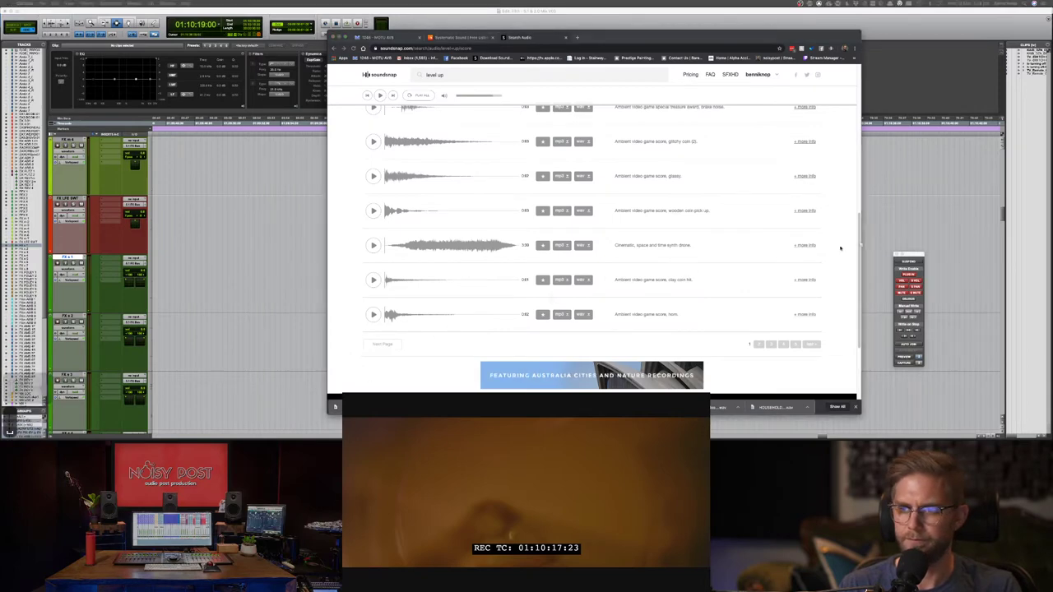
key("super+Tab")
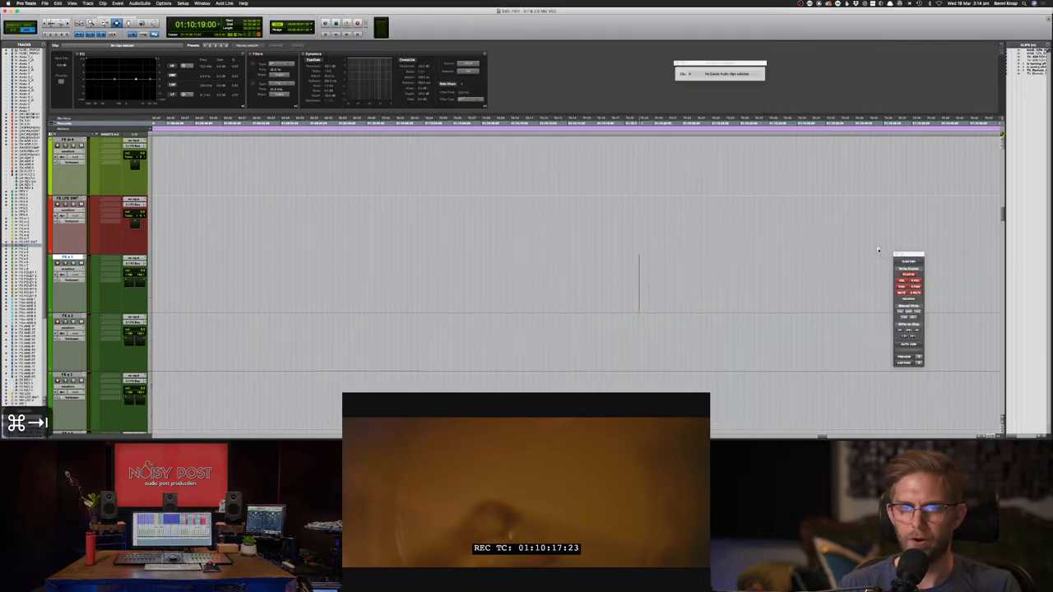
key("super+Tab")
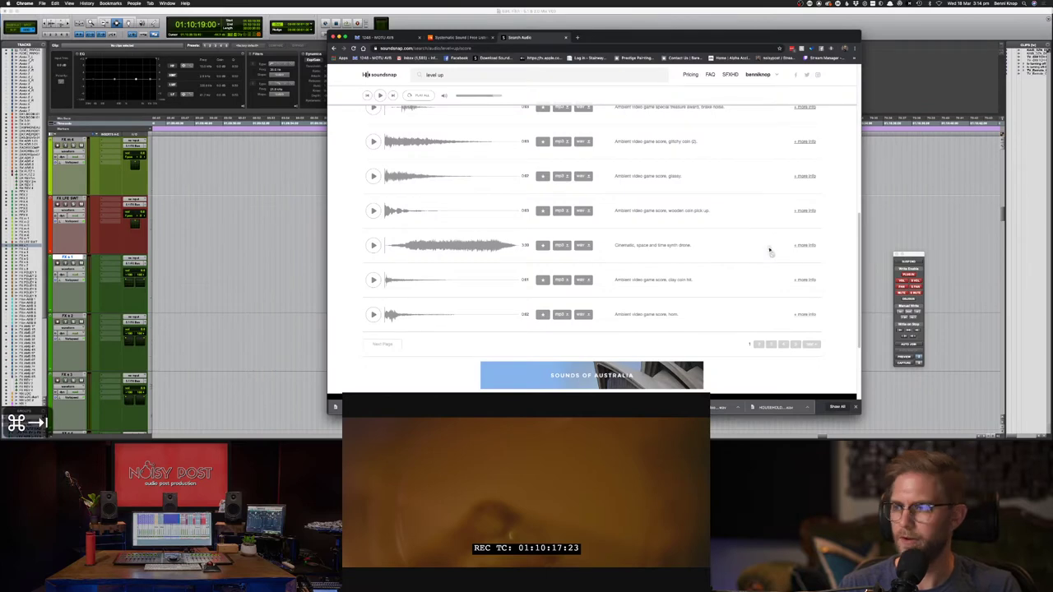
key("super+Tab")
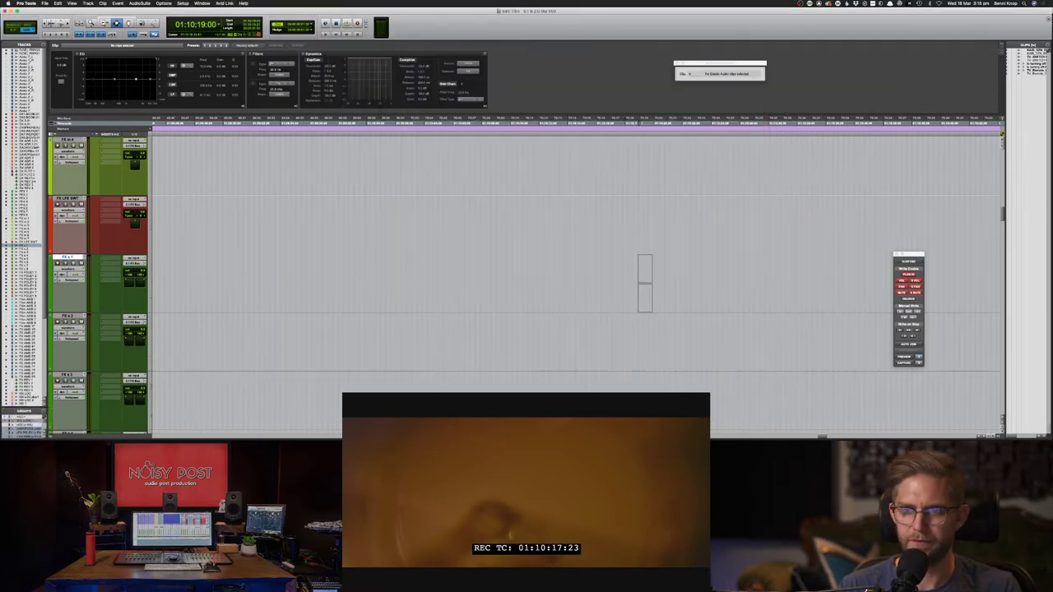
- Play the new effect clip on FX s 1 against picture and nudge it slightly later
key("F7")
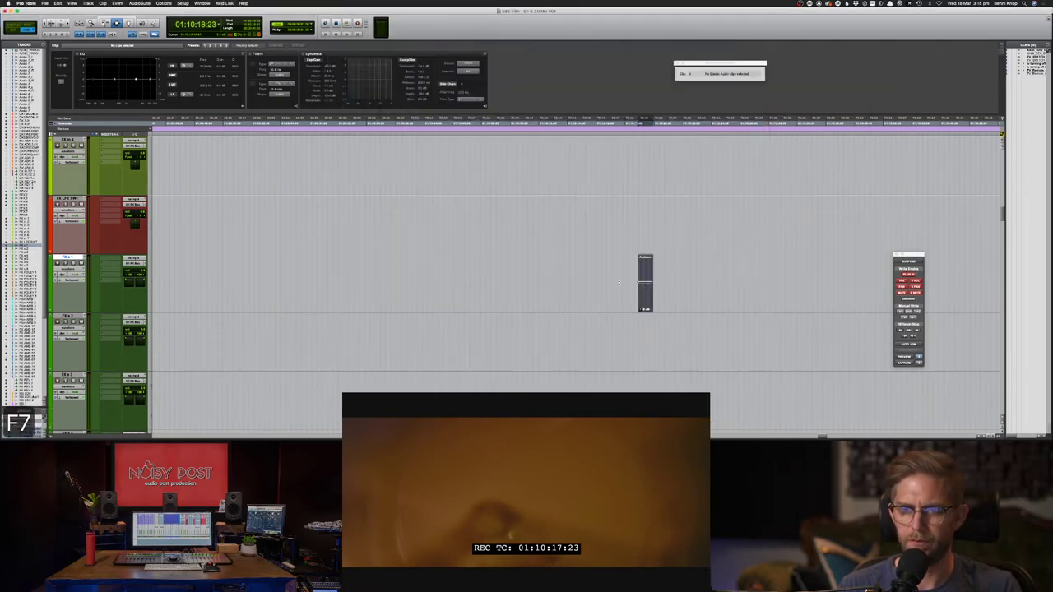
left_click(624, 283)
key("space")
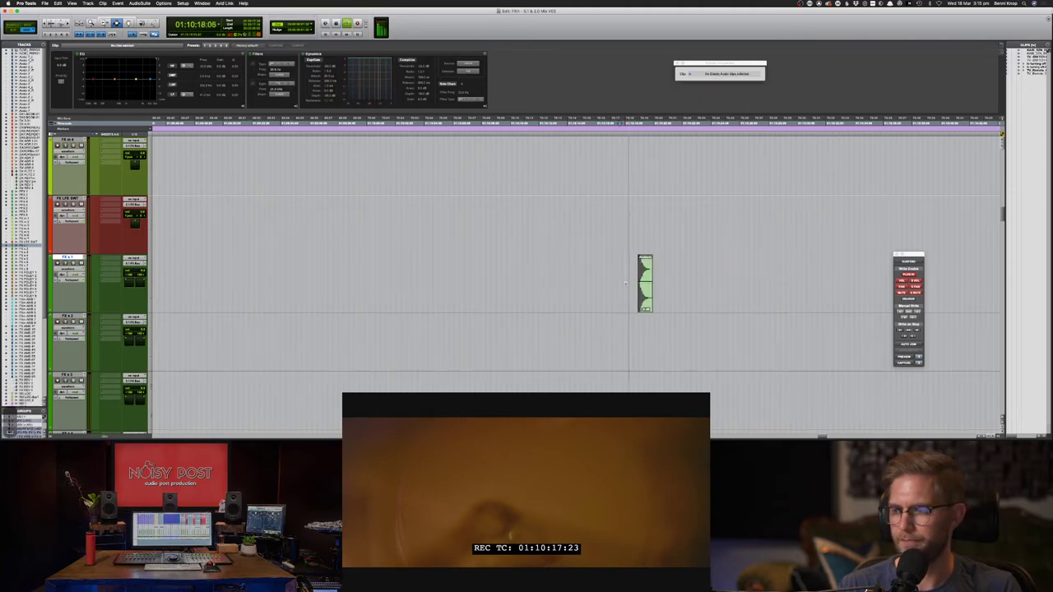
key("F8")
key("space")
left_click_drag(646, 272, 657, 271)
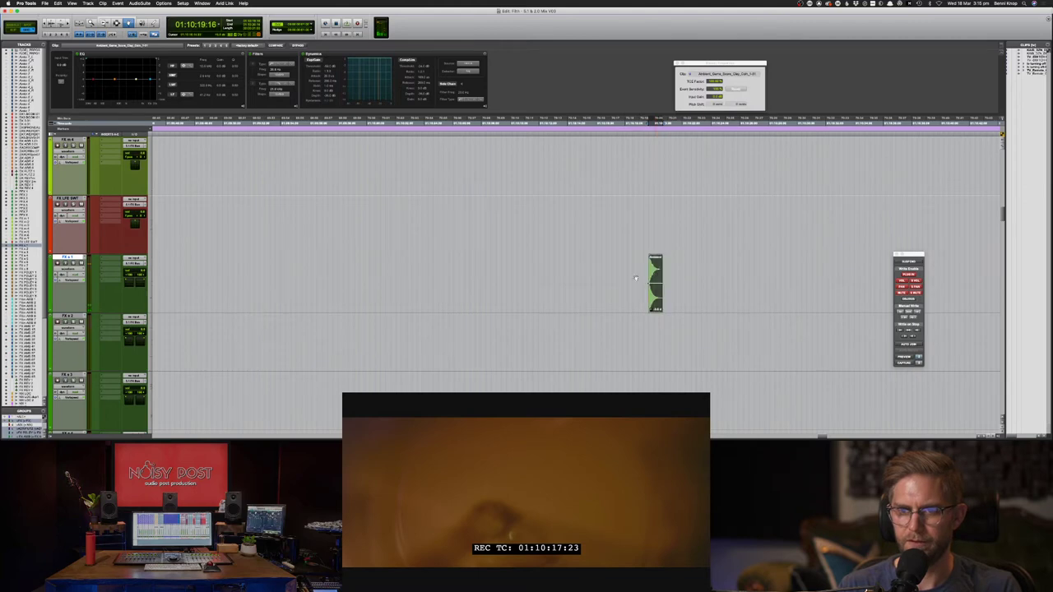
- Play the effect clip again from just before it to check the new timing
key("F7")
left_click_drag(698, 276, 627, 269)
left_click(627, 268)
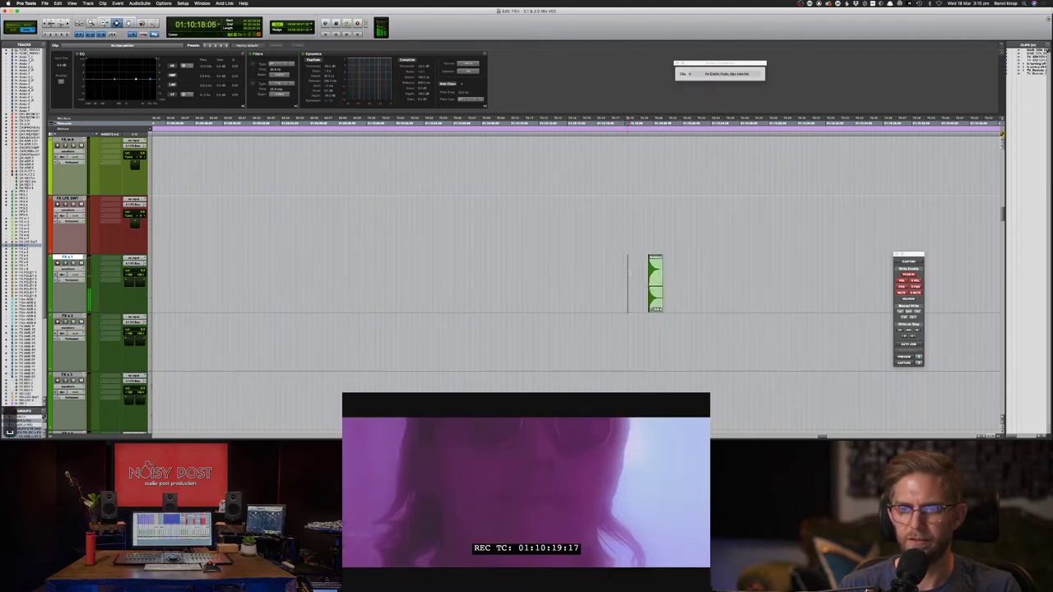
key("space")
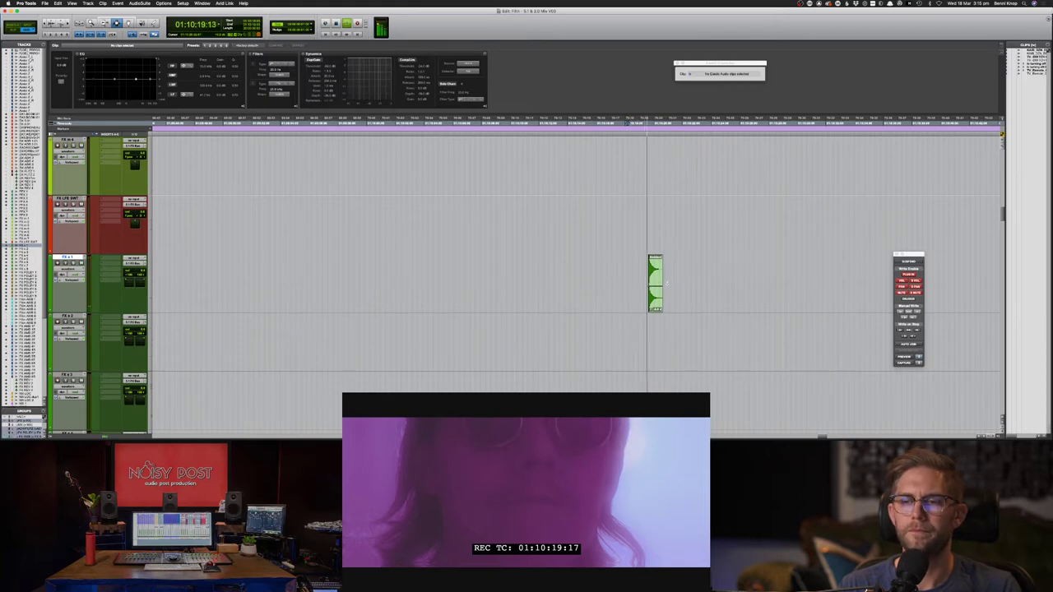
scroll(658, 275, "up", 15)
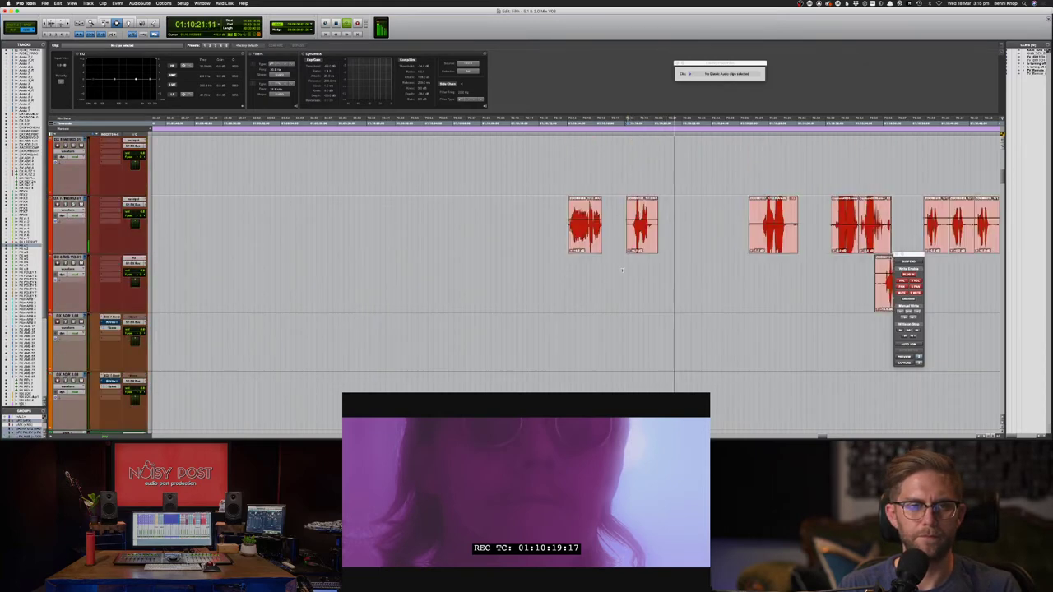
key("space")
- Replay the section to confirm sync, select the green clip and zoom the timeline out
scroll(196, 160, "up", 2)
scroll(196, 160, "up", 3)
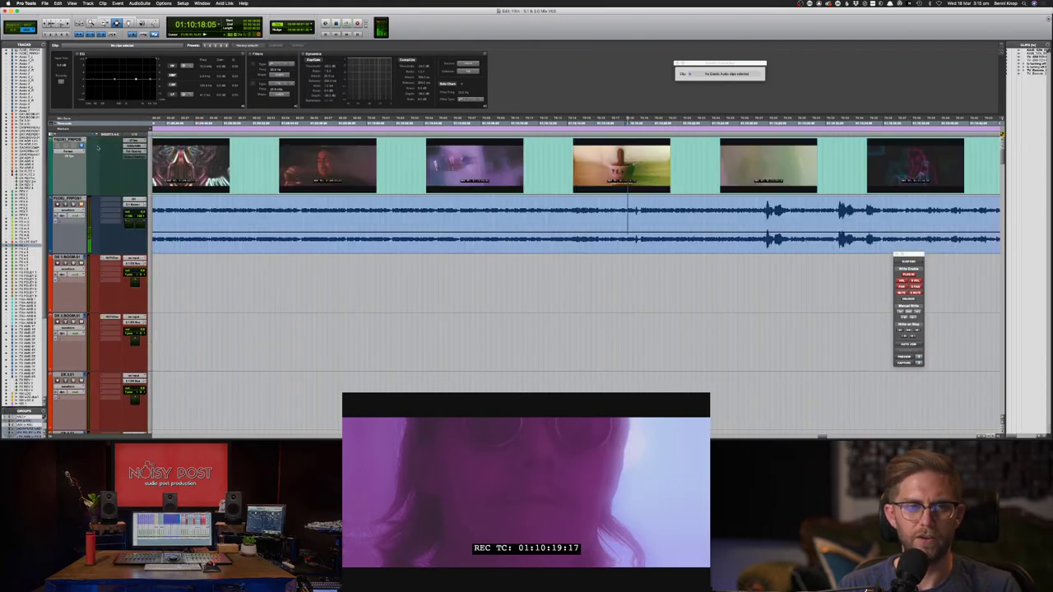
scroll(294, 263, "down", 8)
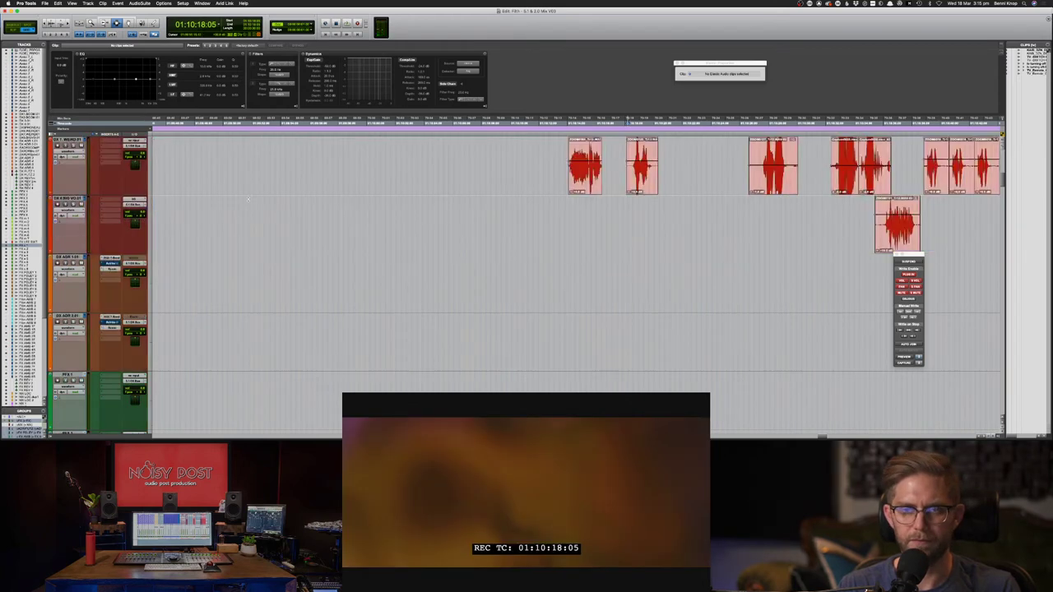
scroll(294, 263, "down", 5)
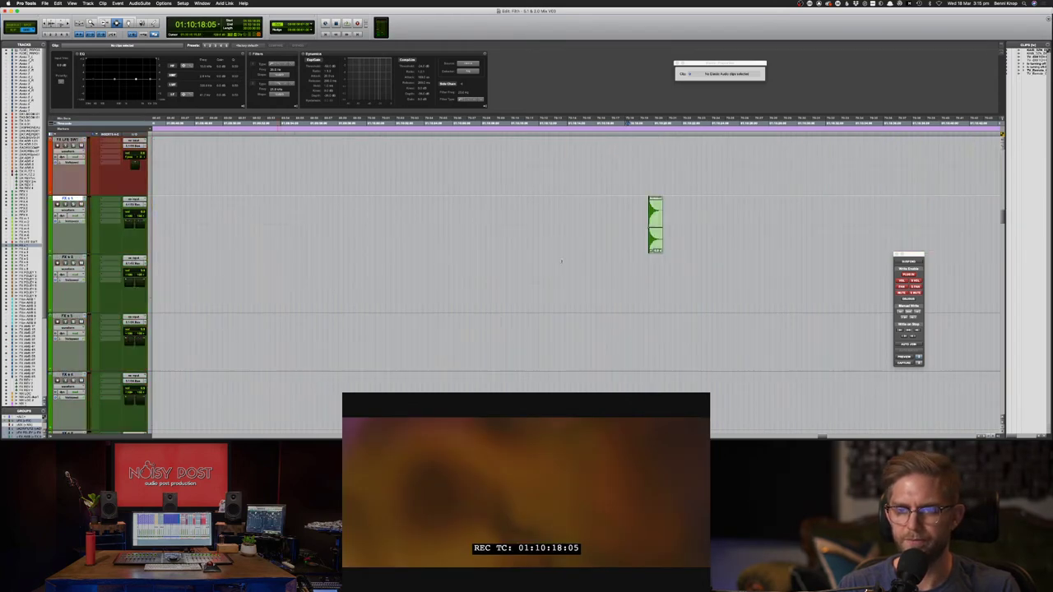
left_click(616, 242)
key("space")
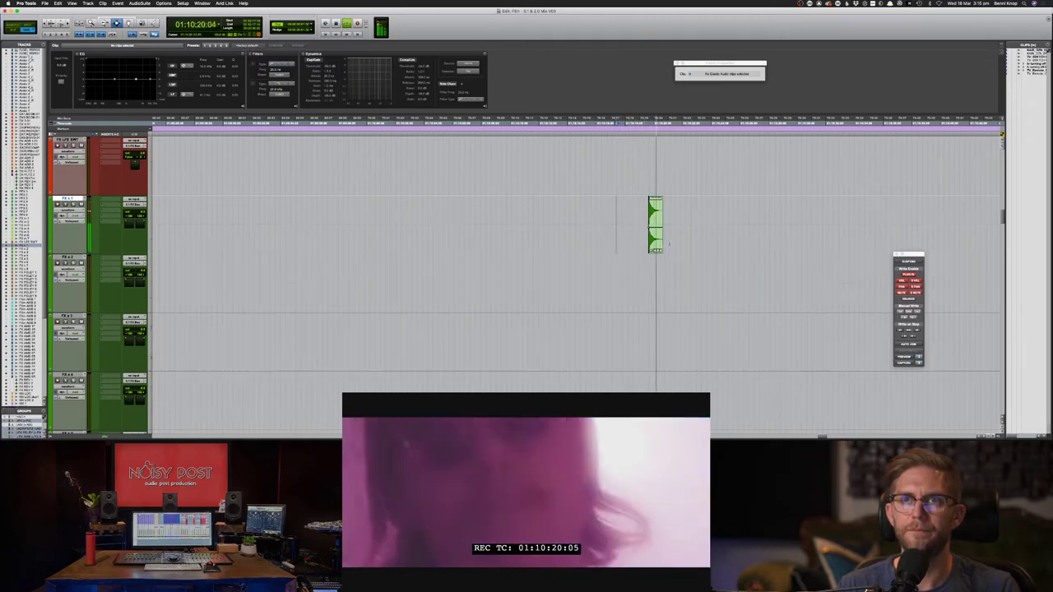
left_click_drag(677, 241, 641, 237)
key("super+bracketleft")
key("super+bracketleft")
key("super+bracketleft")
key("super+bracketleft")
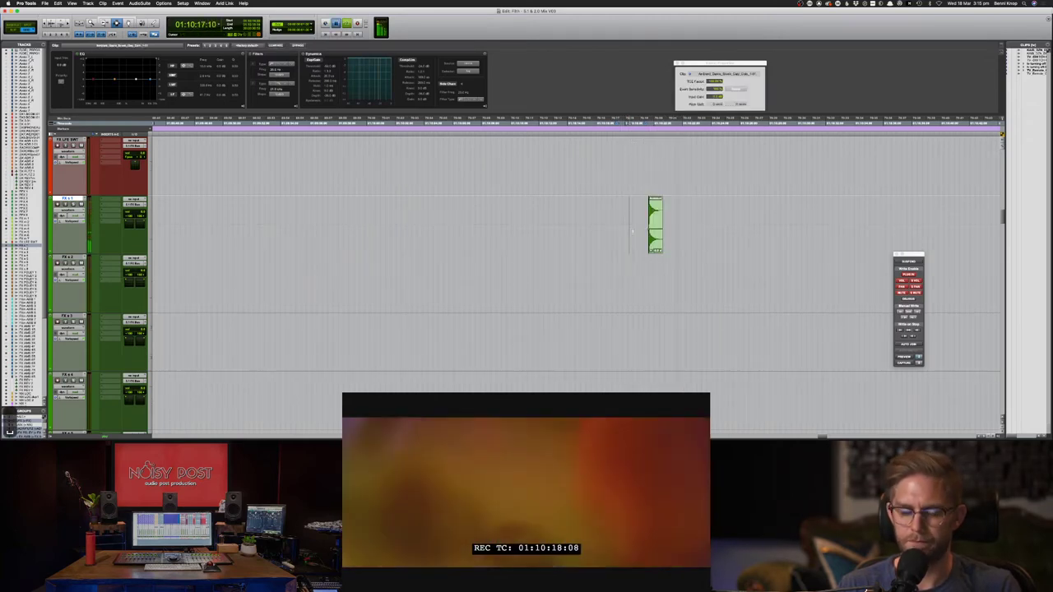
scroll(631, 225, "up", 15)
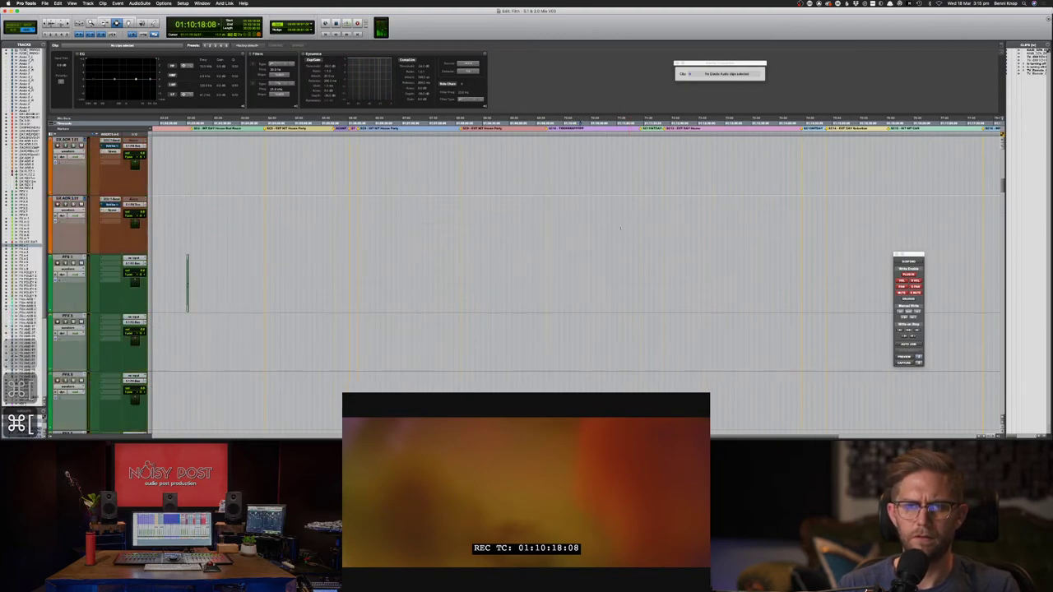
- Zoom in around the playhead and select the whole short clip on FX s 1
key("super+bracketleft")
key("super+bracketleft")
key("super+bracketleft")
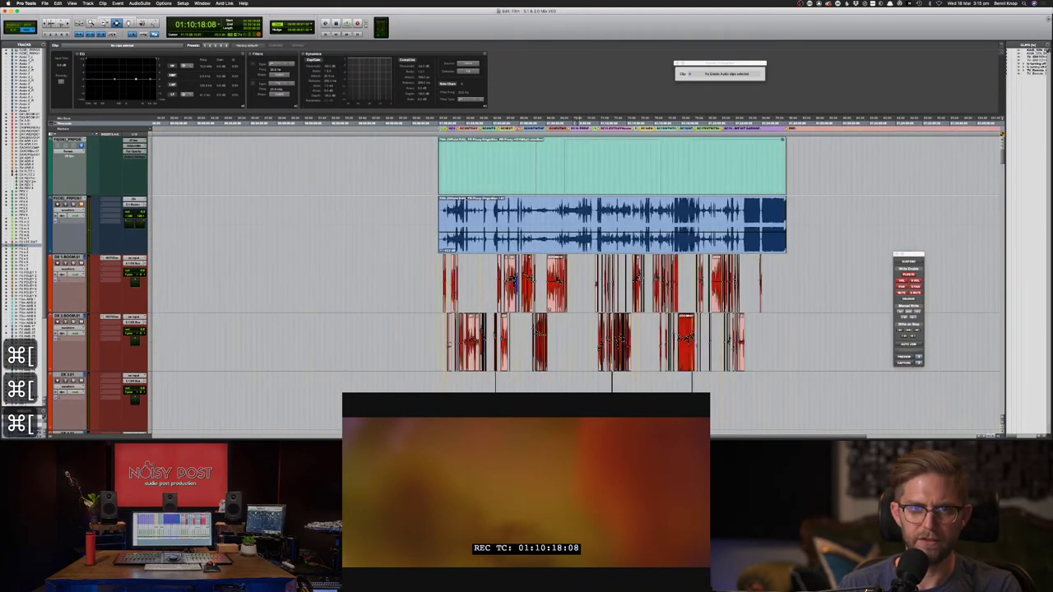
key("super+bracketright")
key("super+bracketright")
key("super+bracketright")
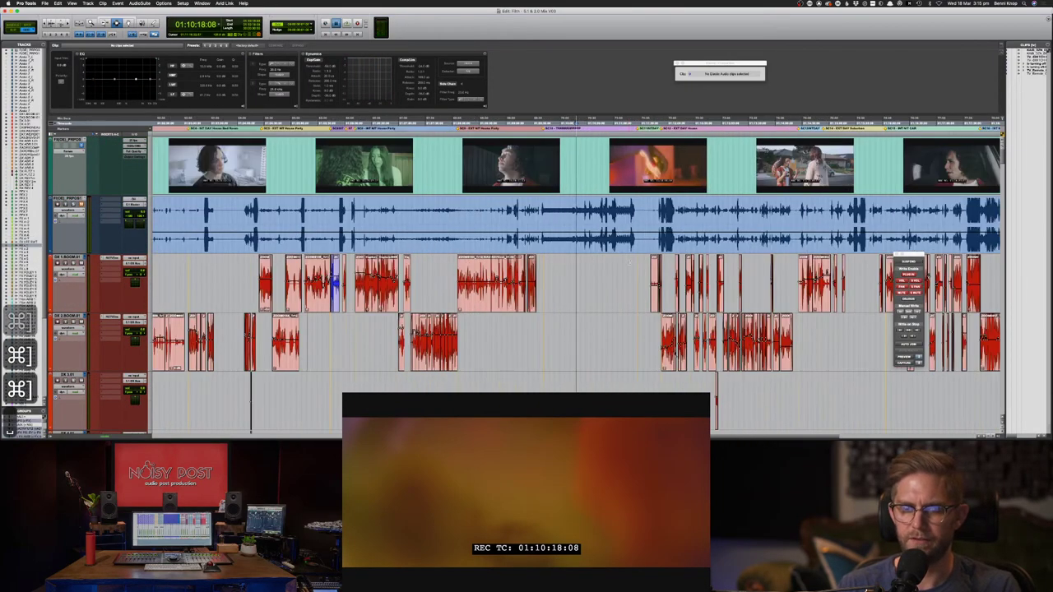
scroll(629, 261, "down", 10)
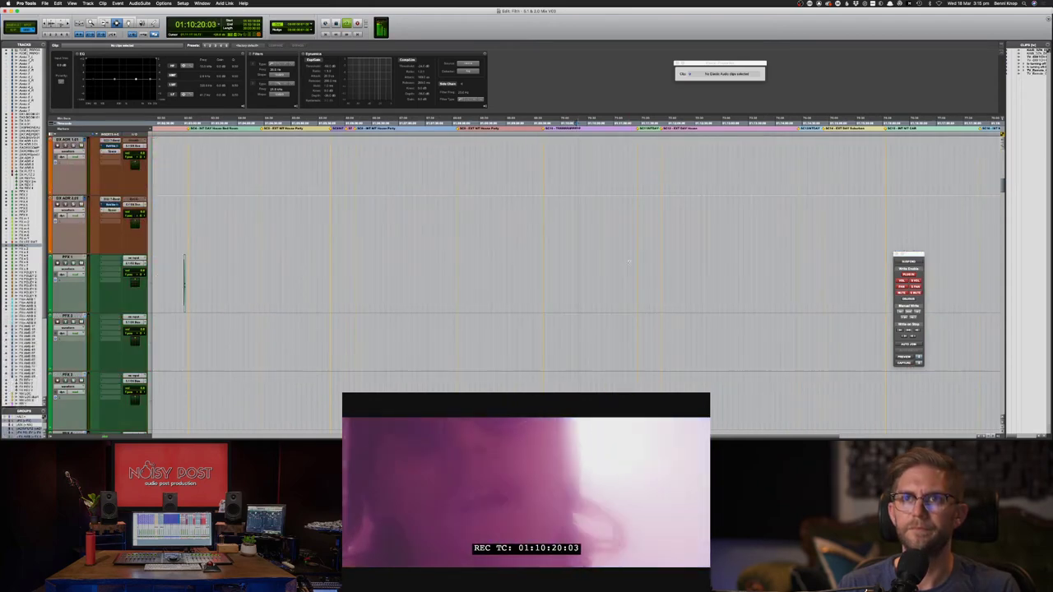
scroll(630, 261, "down", 8)
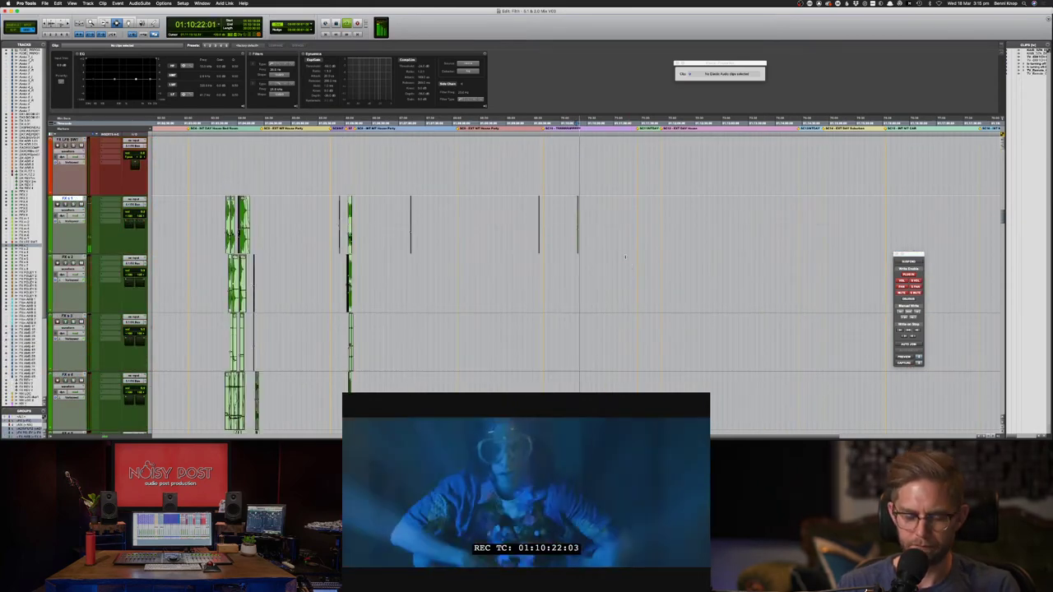
key("super+bracketright")
key("super+bracketright")
key("super+bracketright")
key("super+bracketright")
key("space")
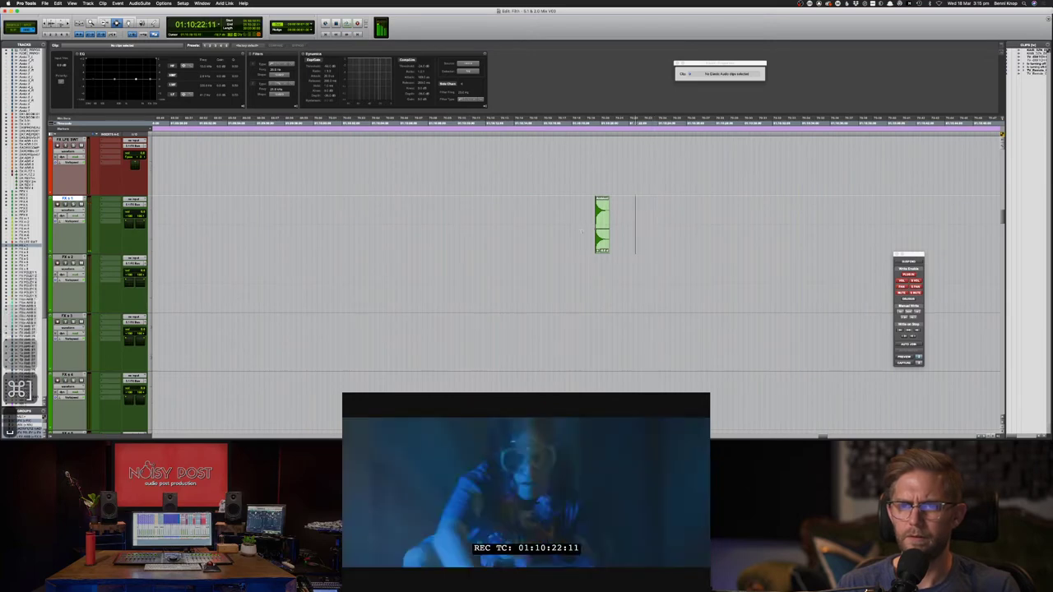
left_click_drag(635, 237, 585, 228)
left_click(599, 214)
double_click(599, 214)
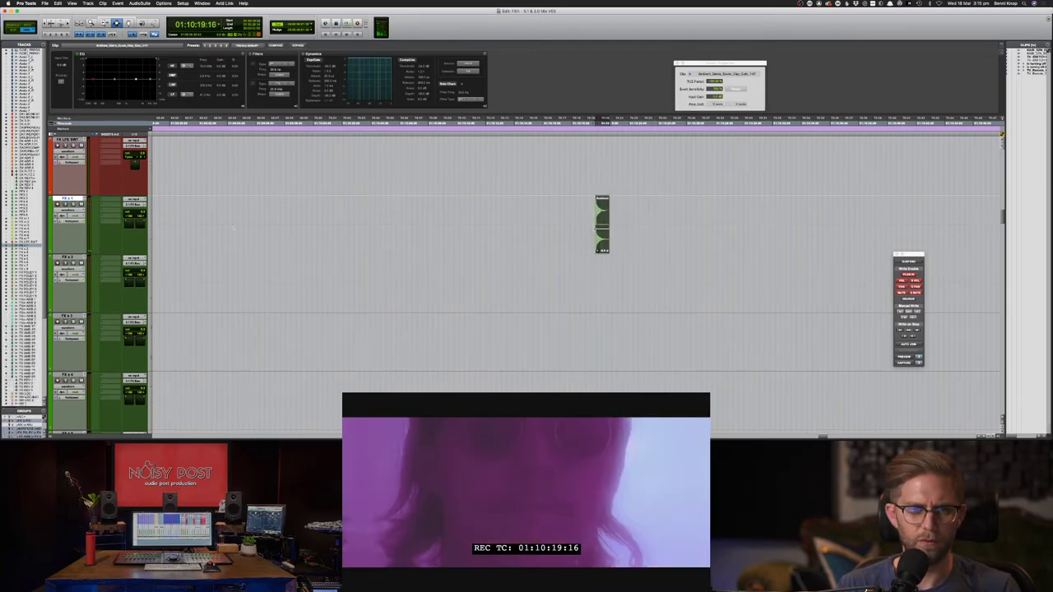
- Show the FX track's front pan left automation, then front pan right
left_click(132, 218, "ctrl+super")
key("F6")
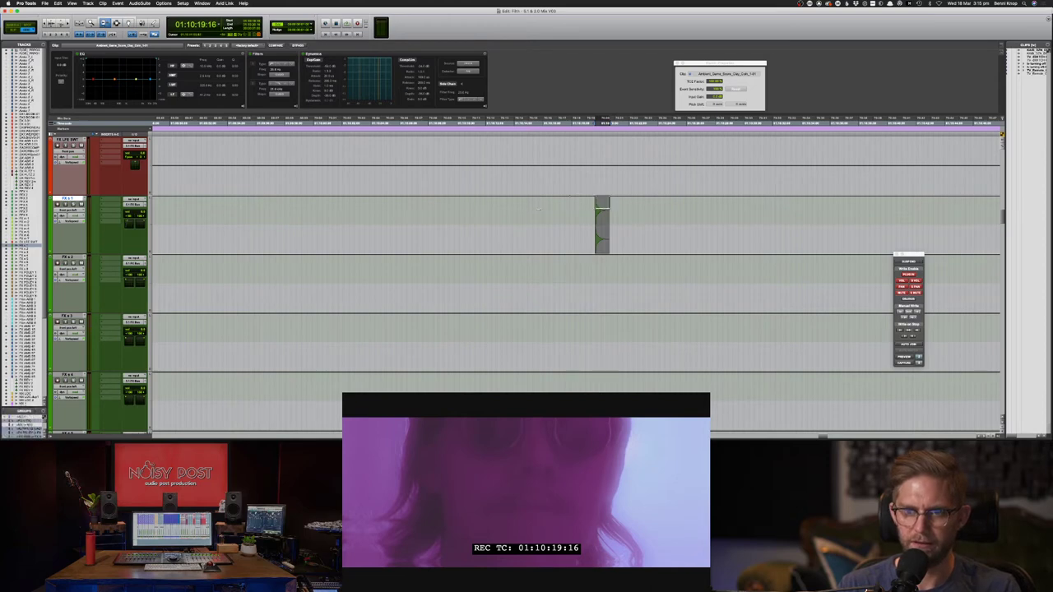
left_click(140, 218, "ctrl+super")
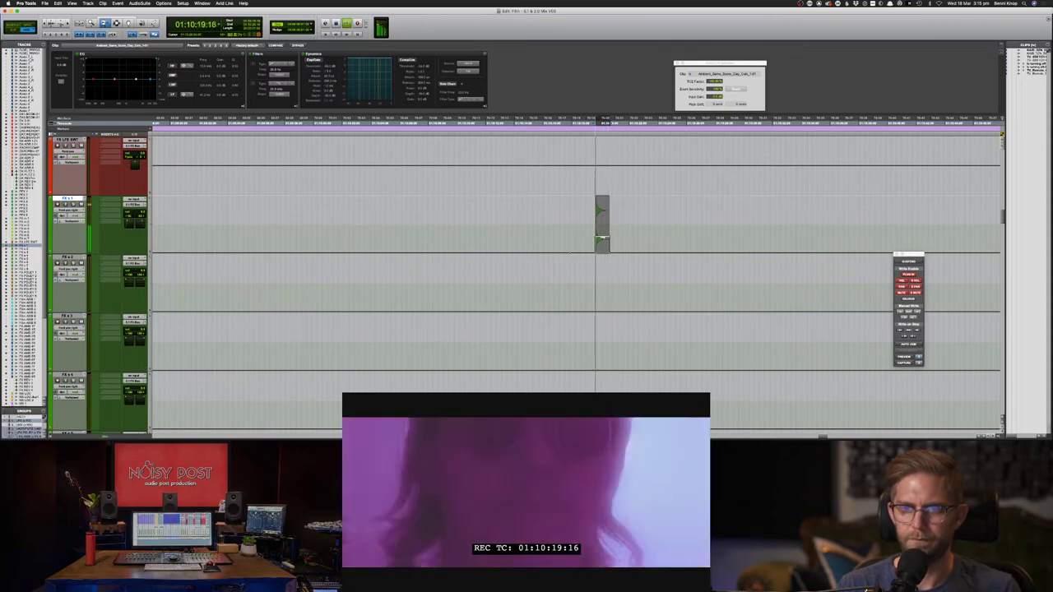
key("space")
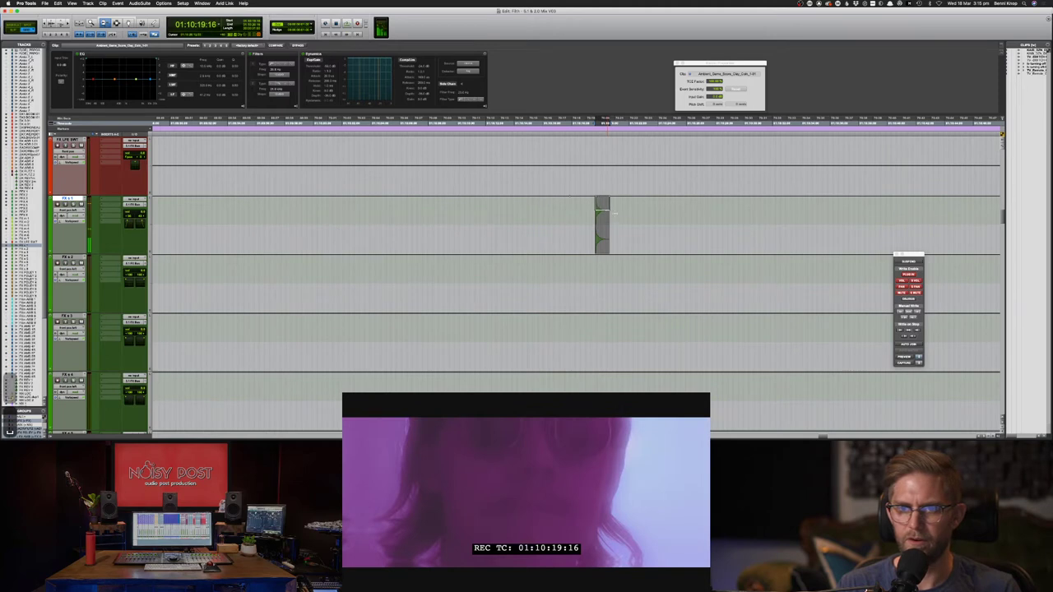
- Play the clip from various points just before it to audition its timing against picture
key("F7")
left_click(562, 210)
key("space")
key("space")
key("minus")
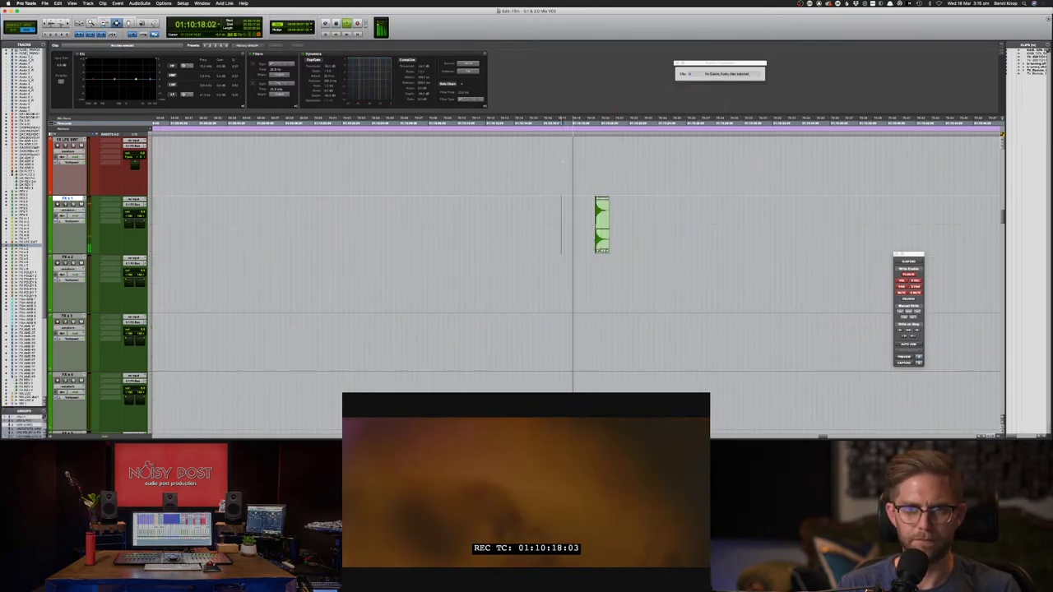
left_click_drag(635, 202, 577, 208)
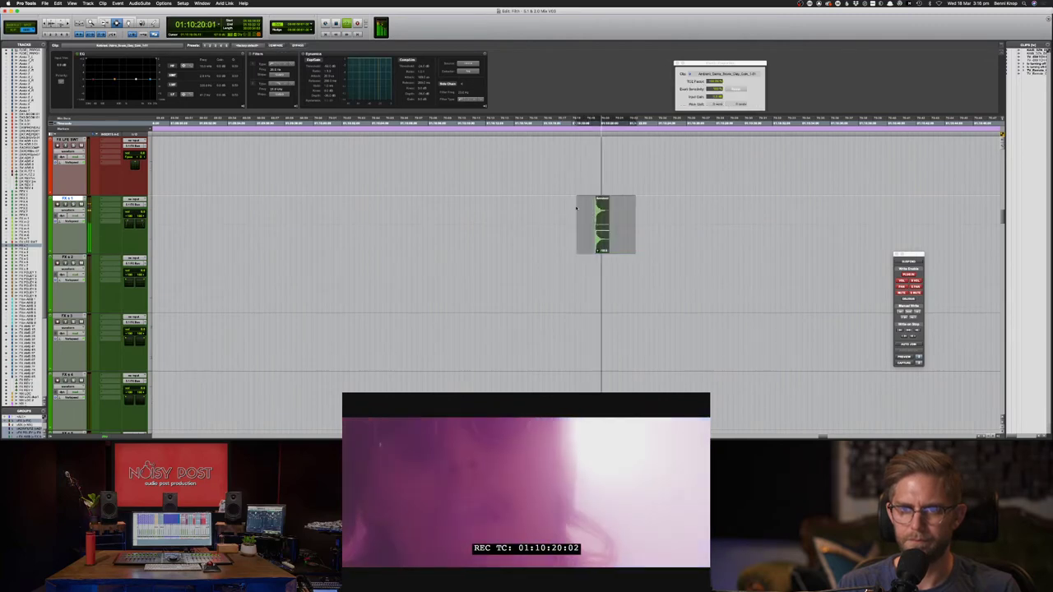
left_click(551, 209)
key("space")
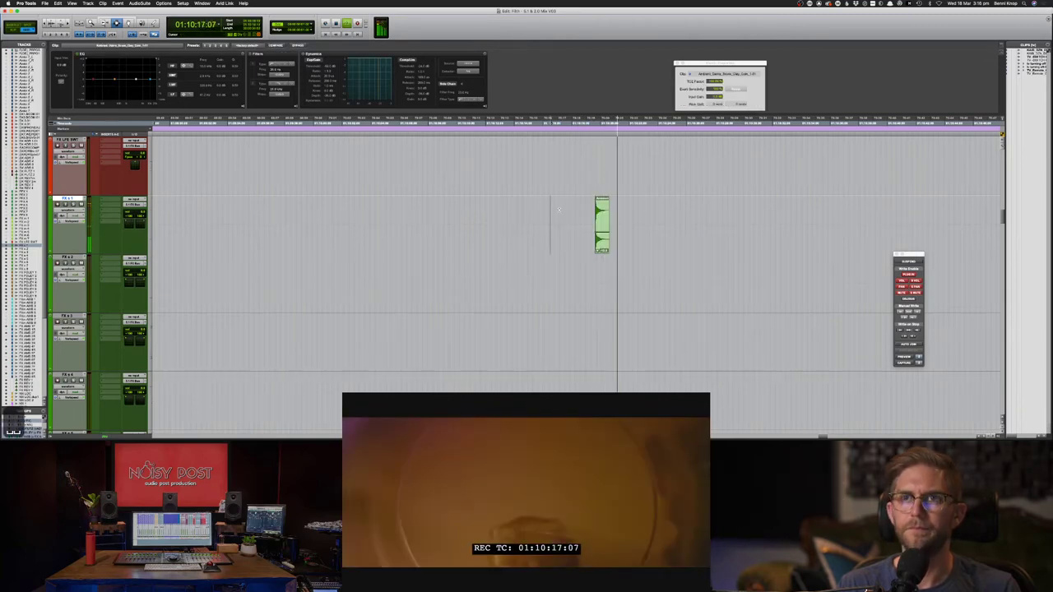
key("space")
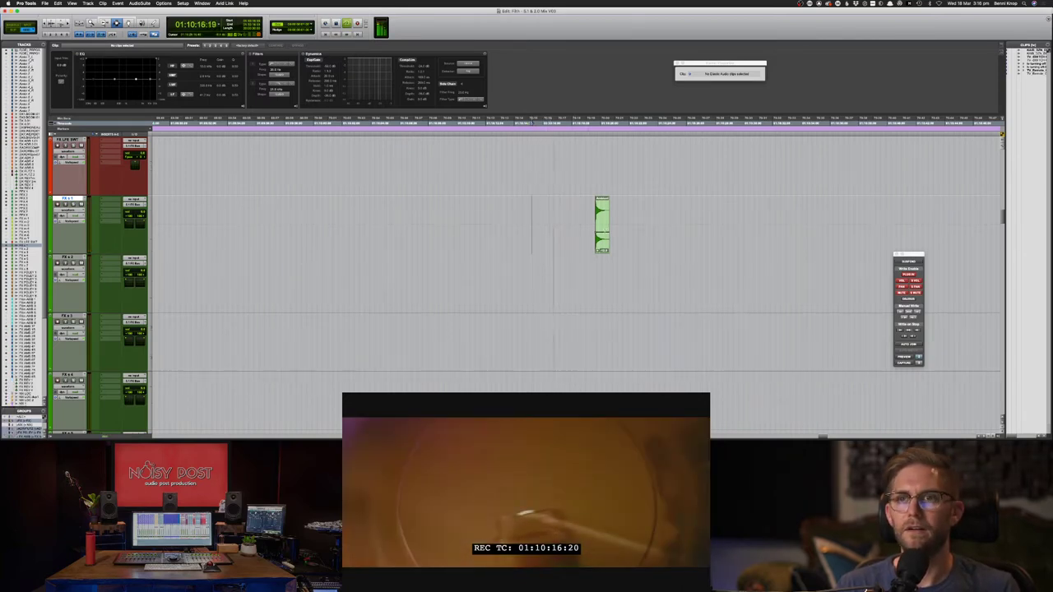
left_click_drag(638, 236, 549, 236)
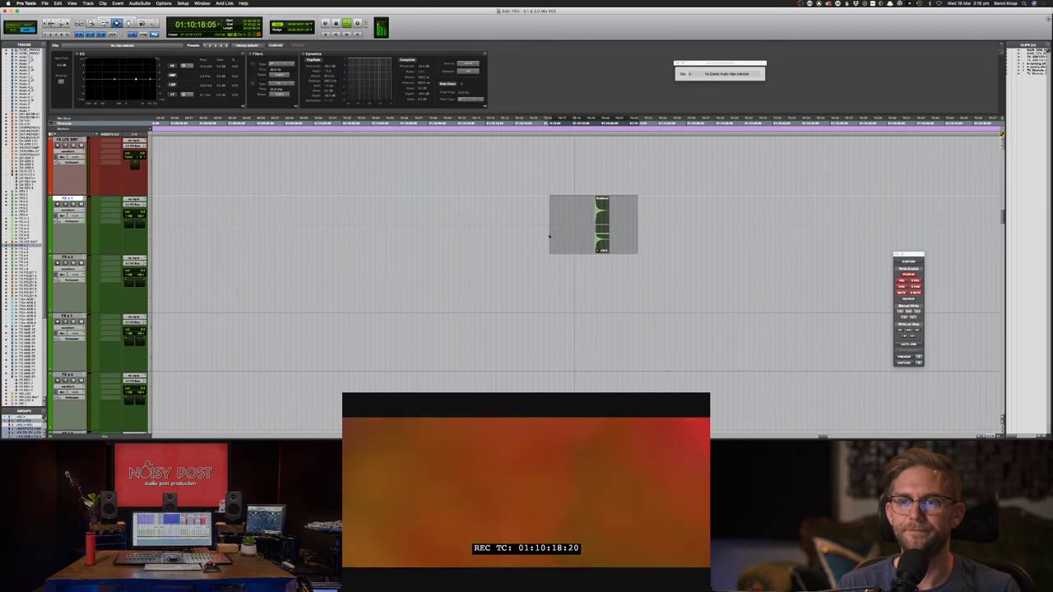
left_click(549, 236)
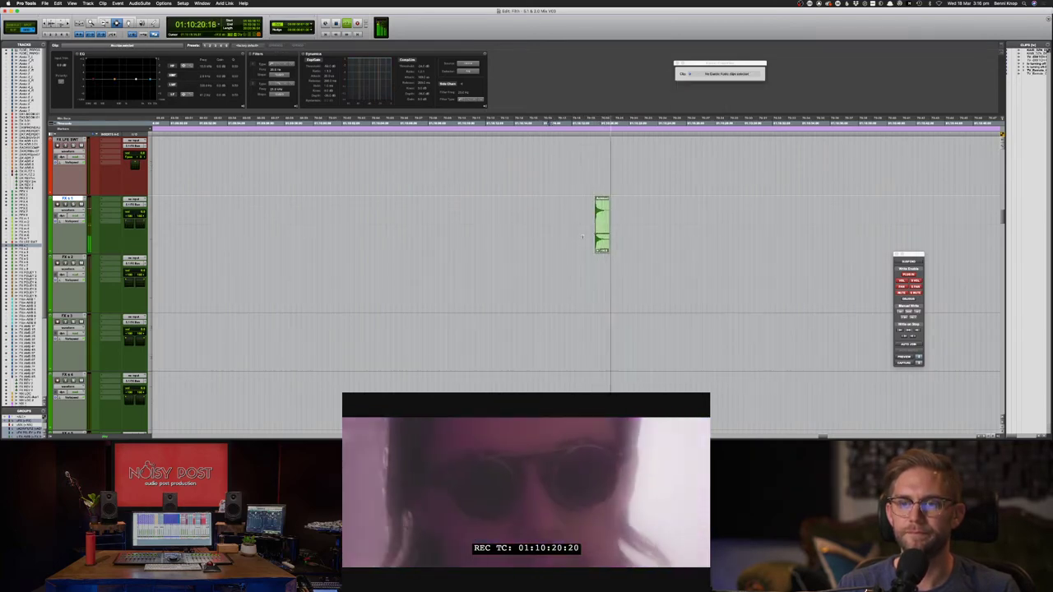
left_click_drag(582, 237, 629, 240)
left_click(578, 221)
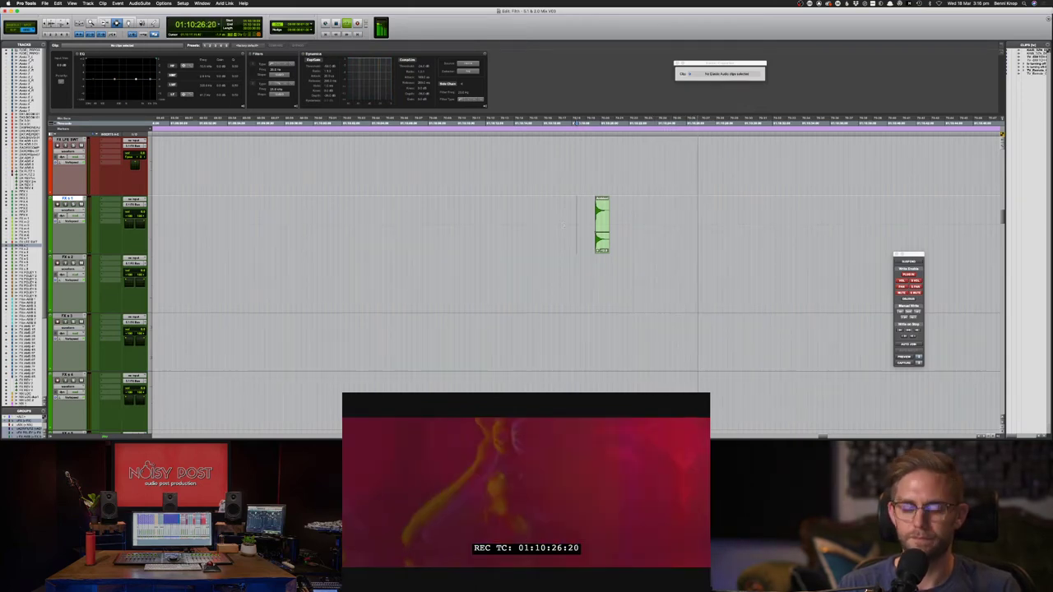
- Duplicate the cork pop clip twice on the FX track and zoom in on the copies
key("super+[")
key("super+[")
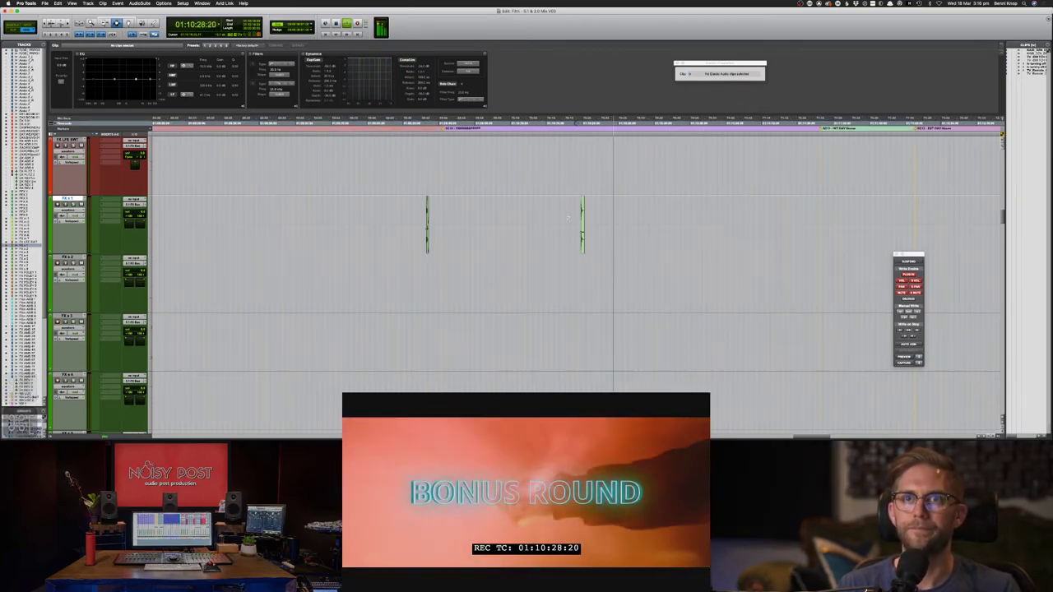
key("space")
left_click_drag(575, 223, 613, 223)
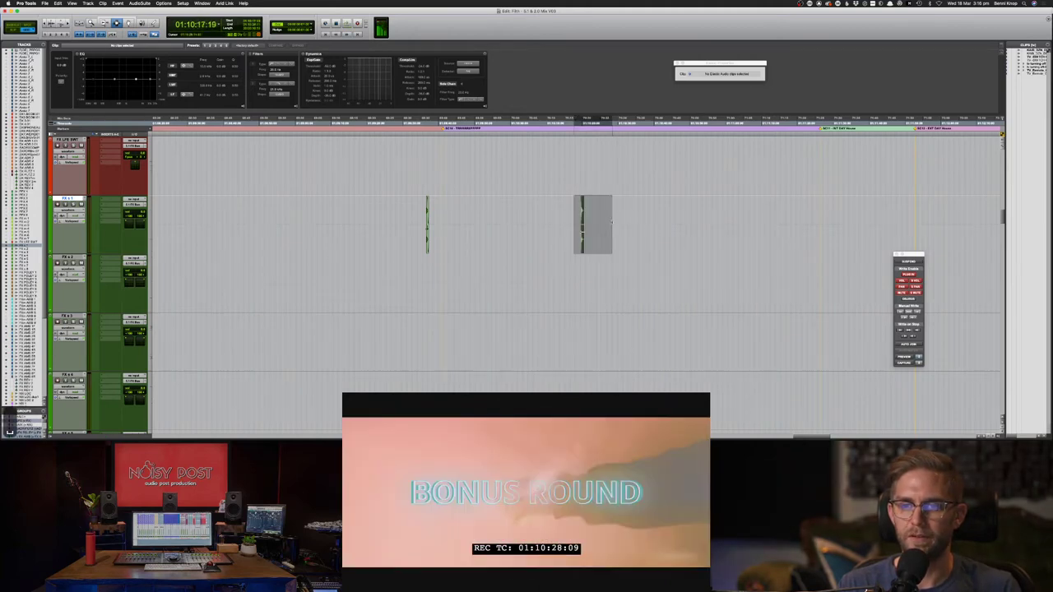
key("super+d")
left_click(621, 226)
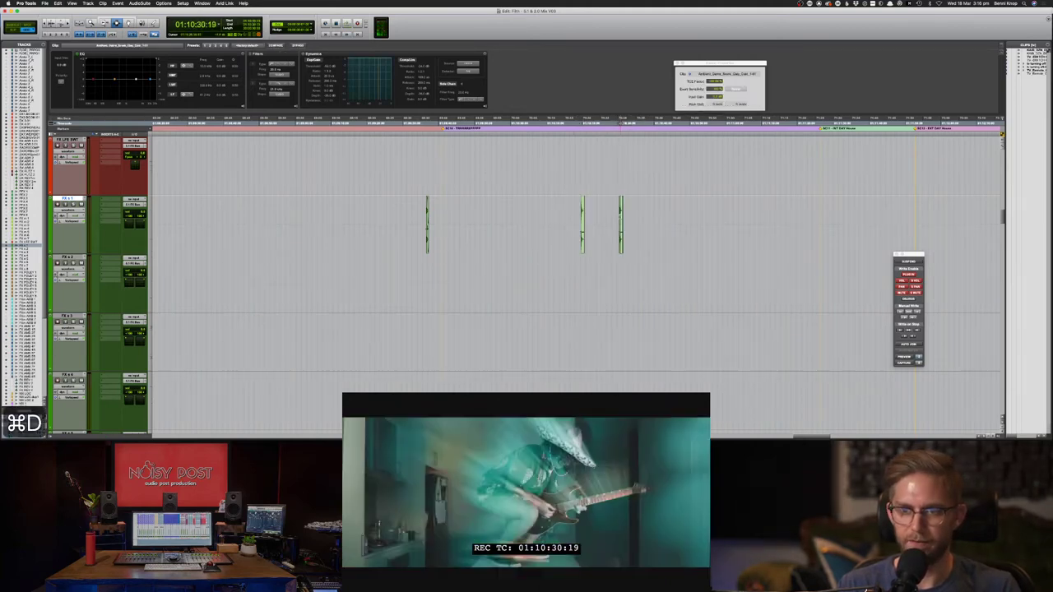
key("super+d")
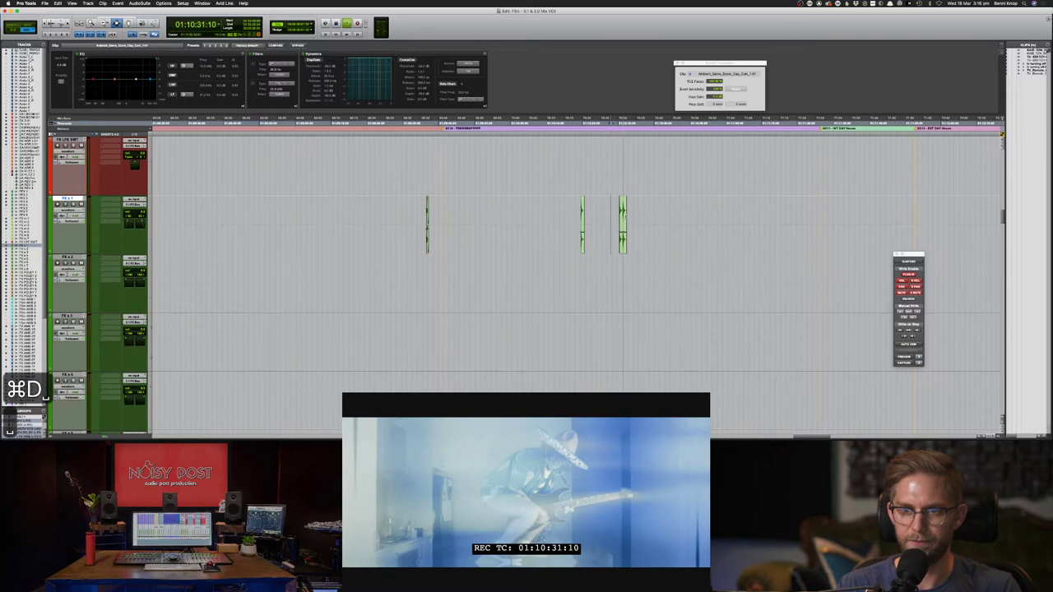
key("super+bracketright")
key("super+bracketright")
left_click(632, 227)
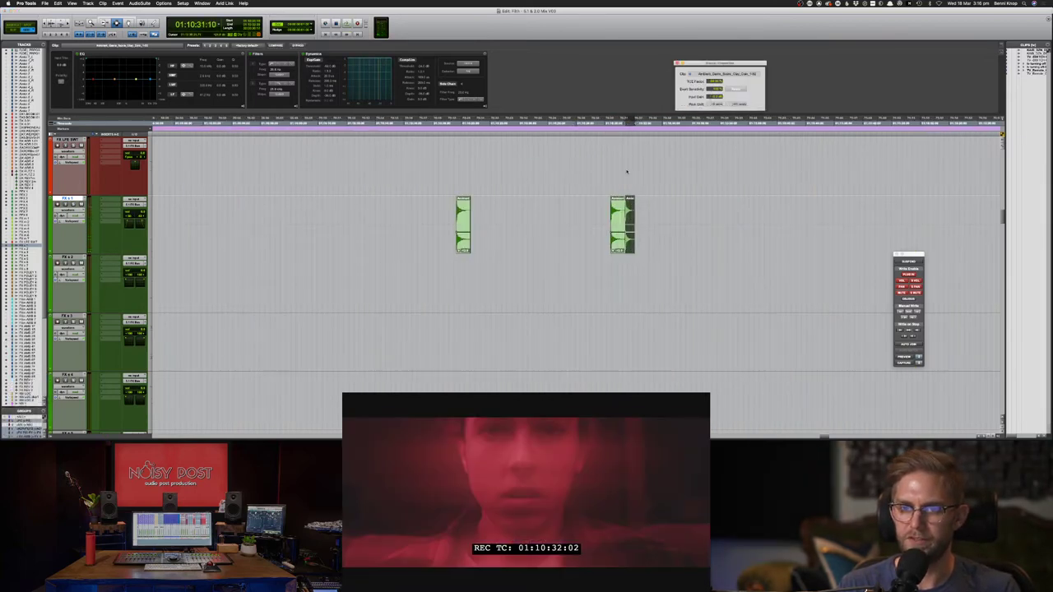
- Nudge the clip pair earlier with M and play back to check sync
left_click_drag(589, 227, 694, 225)
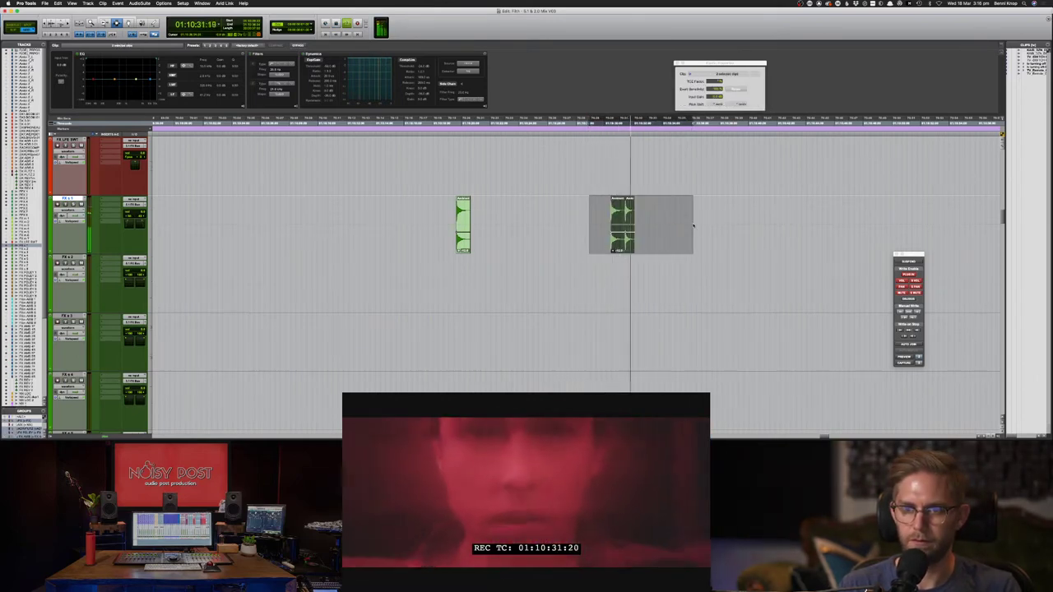
key("m")
key("m")
key("m")
key("m")
key("m")
key("m")
key("space")
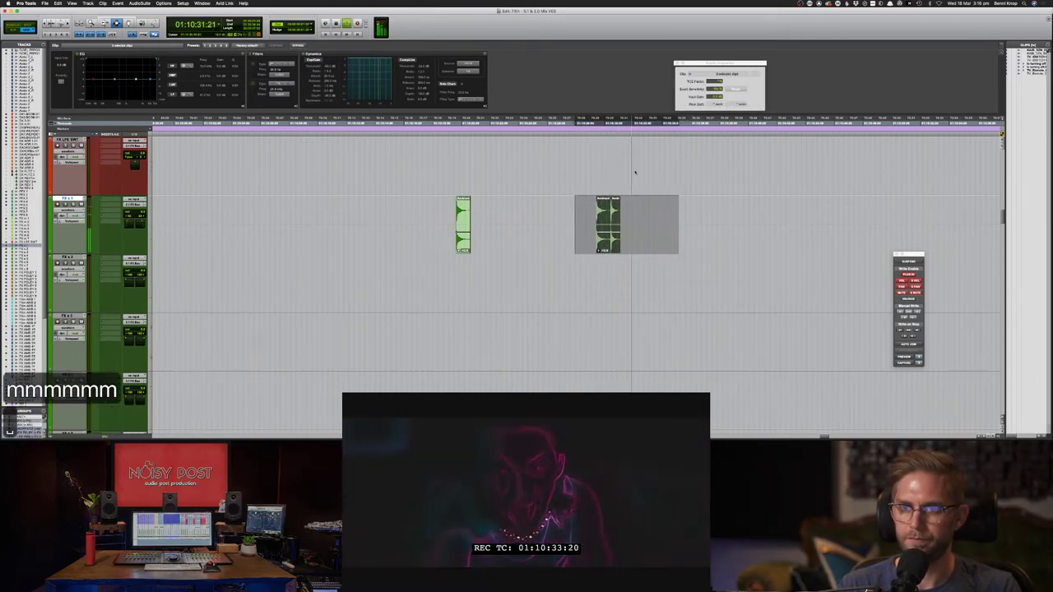
double_click(604, 217)
left_click(613, 212)
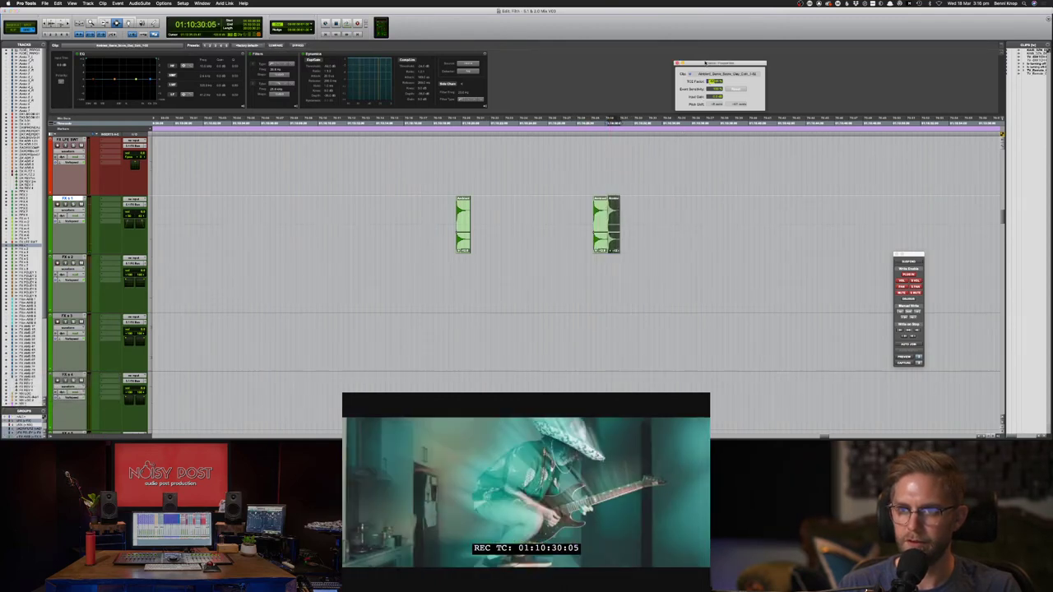
key("space")
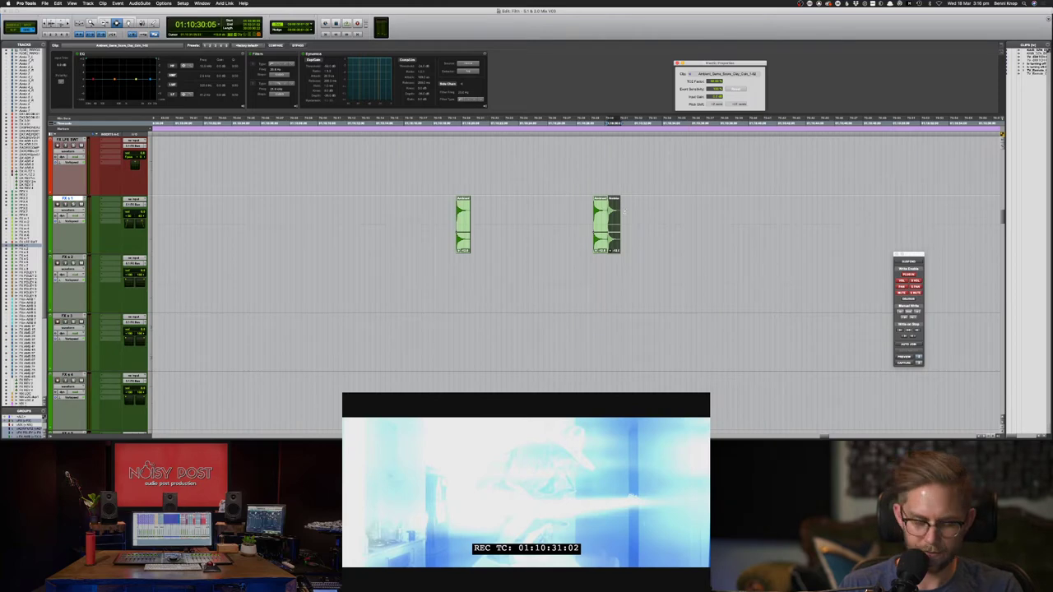
key("m")
left_click(581, 214)
key("space")
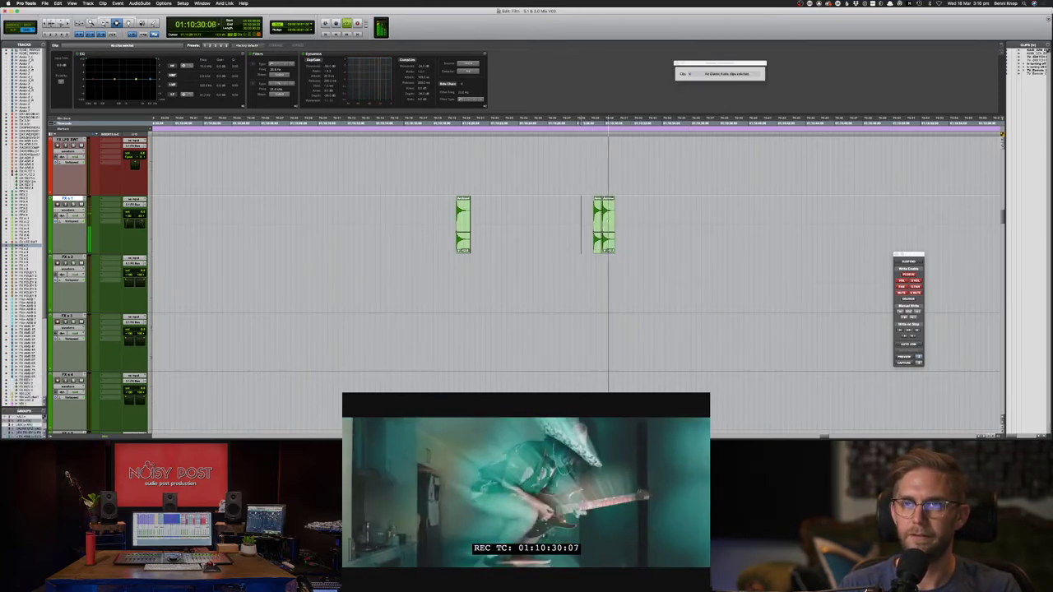
- Select both cork pop clips and play from just before them to review timing
left_click(604, 220)
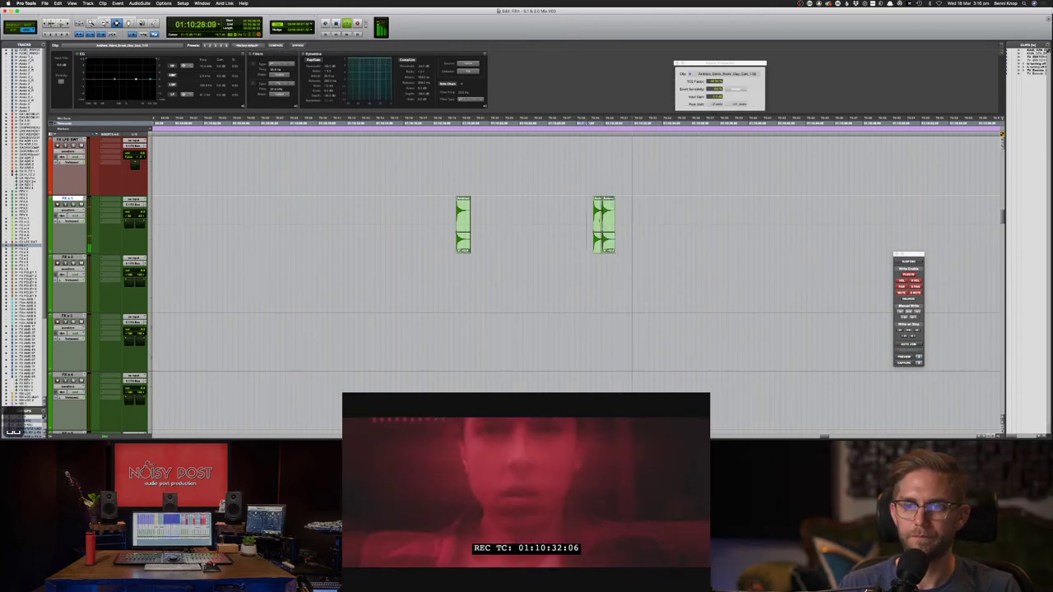
left_click(610, 224)
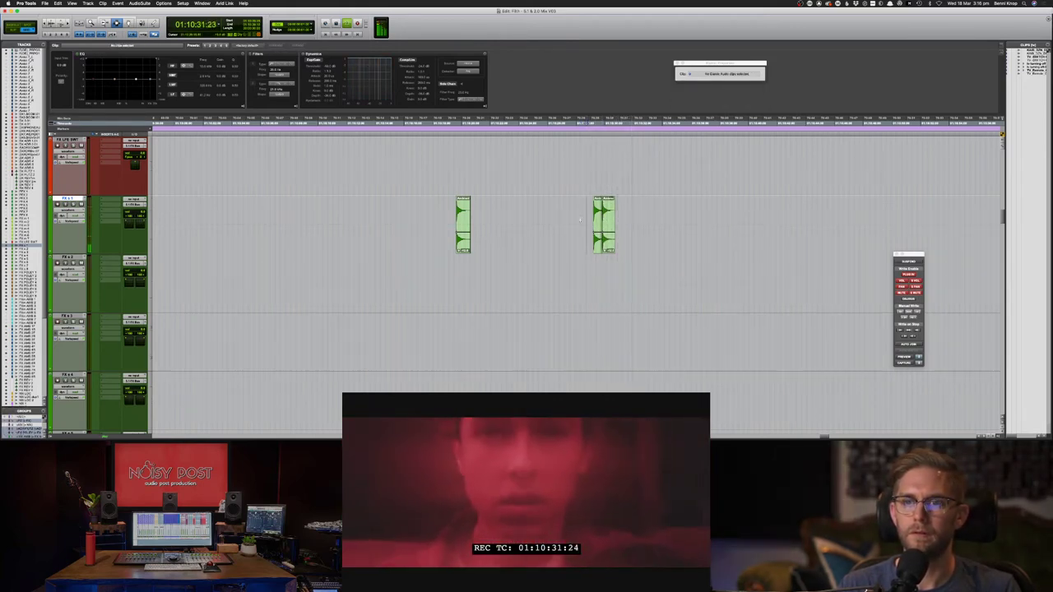
key("space")
key("space")
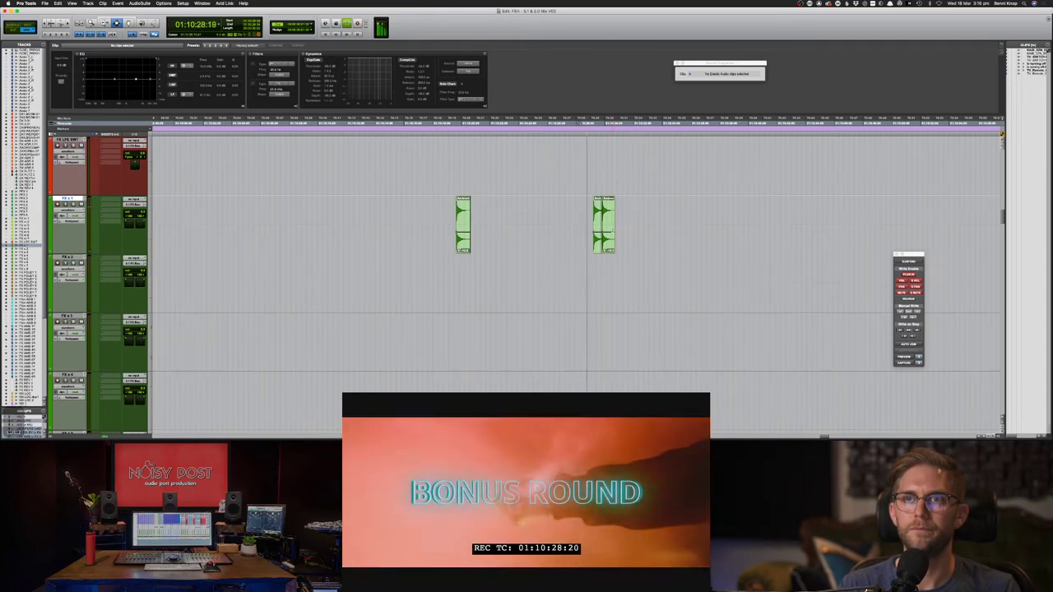
key("space")
left_click_drag(634, 224, 584, 218)
left_click(584, 218)
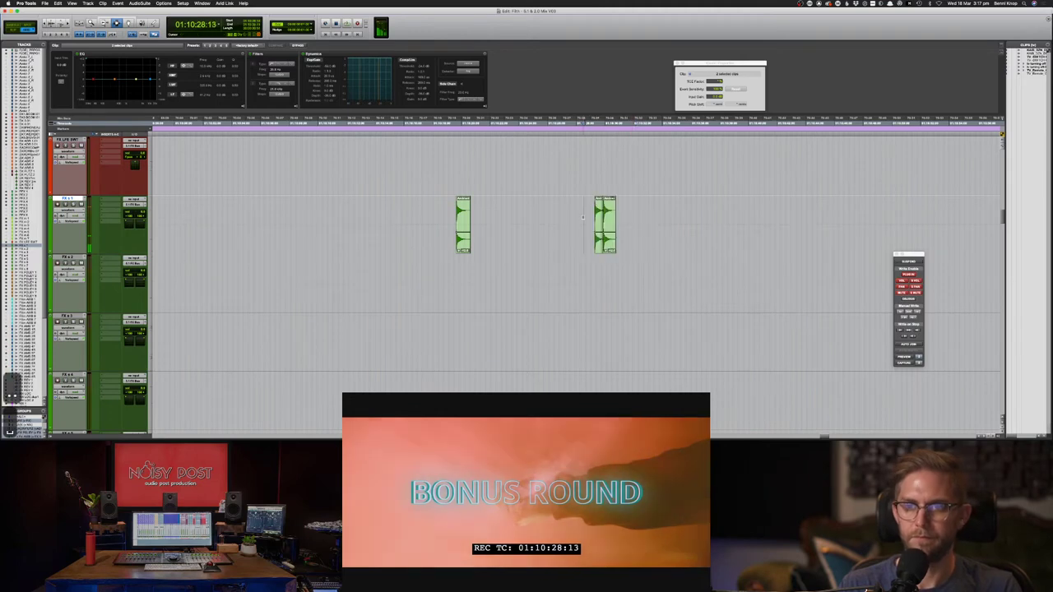
key("space")
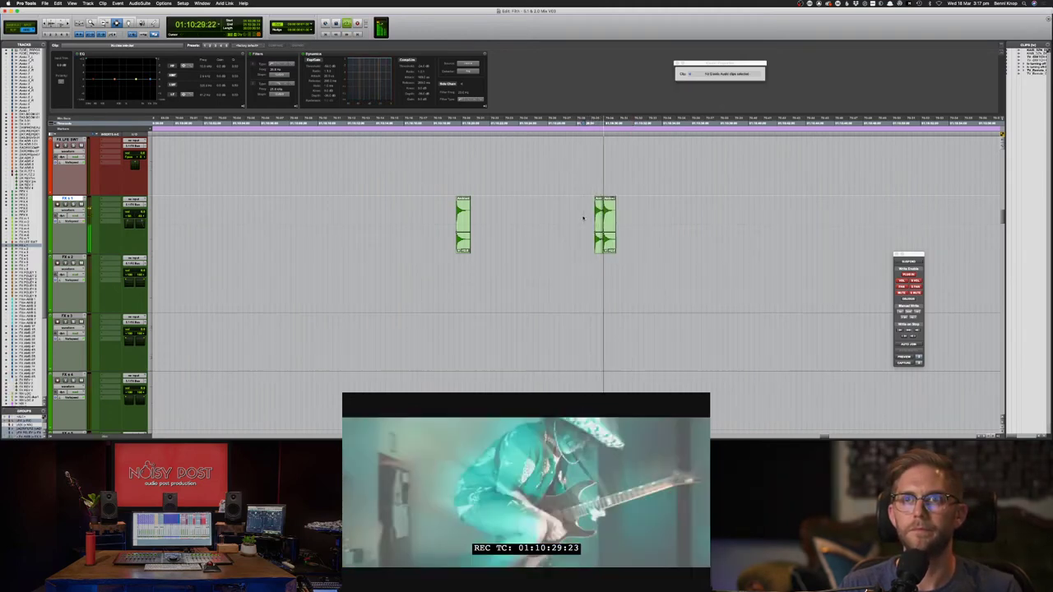
- Nudge the right-hand cork pop clip earlier and replay to hear the adjusted timing
key("space")
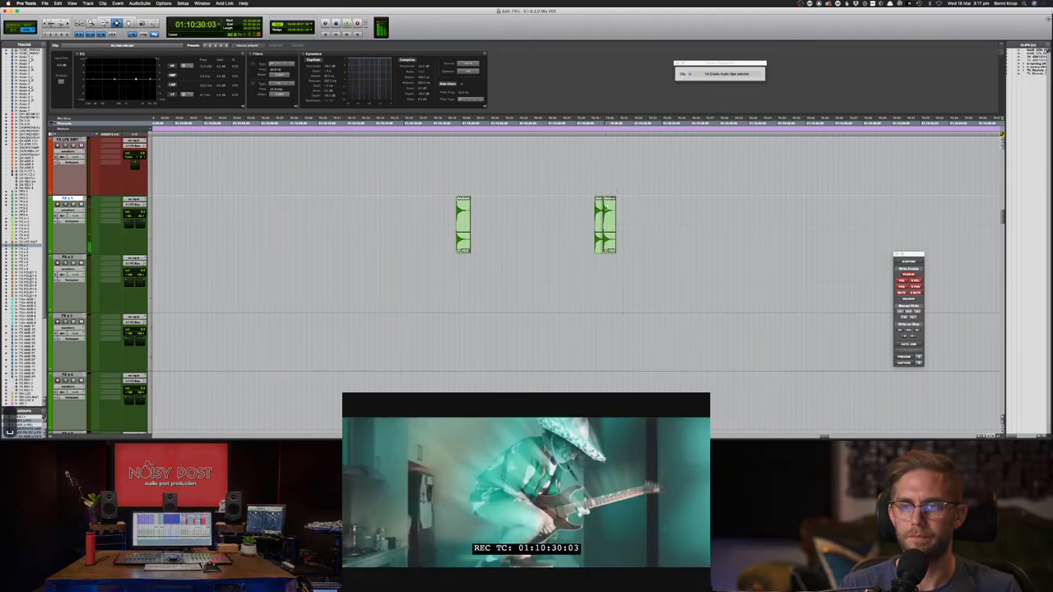
left_click(610, 234)
key("m")
key("m")
left_click(580, 209)
key("space")
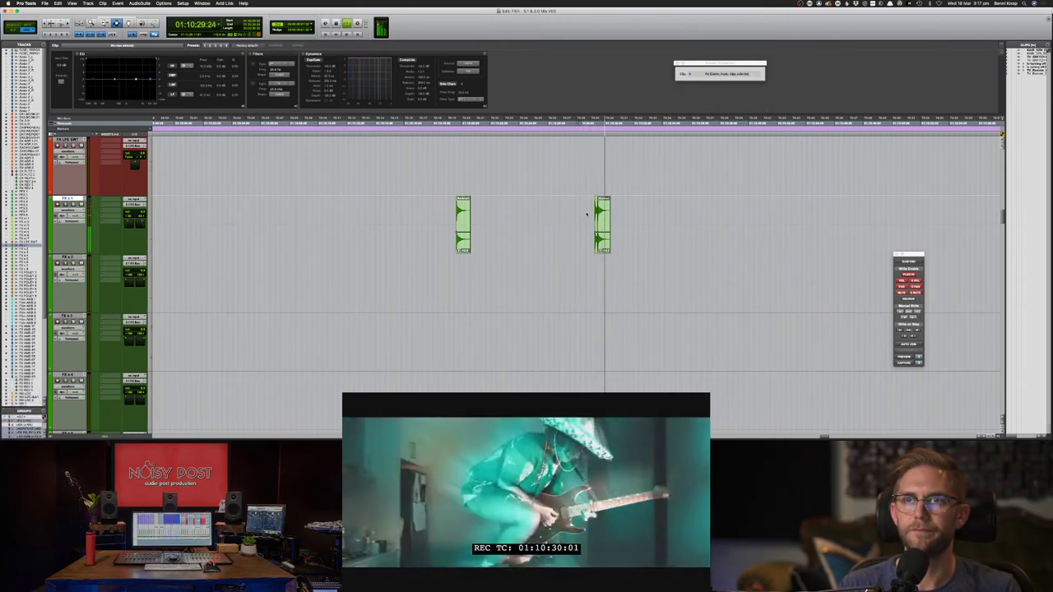
left_click_drag(594, 214, 657, 214)
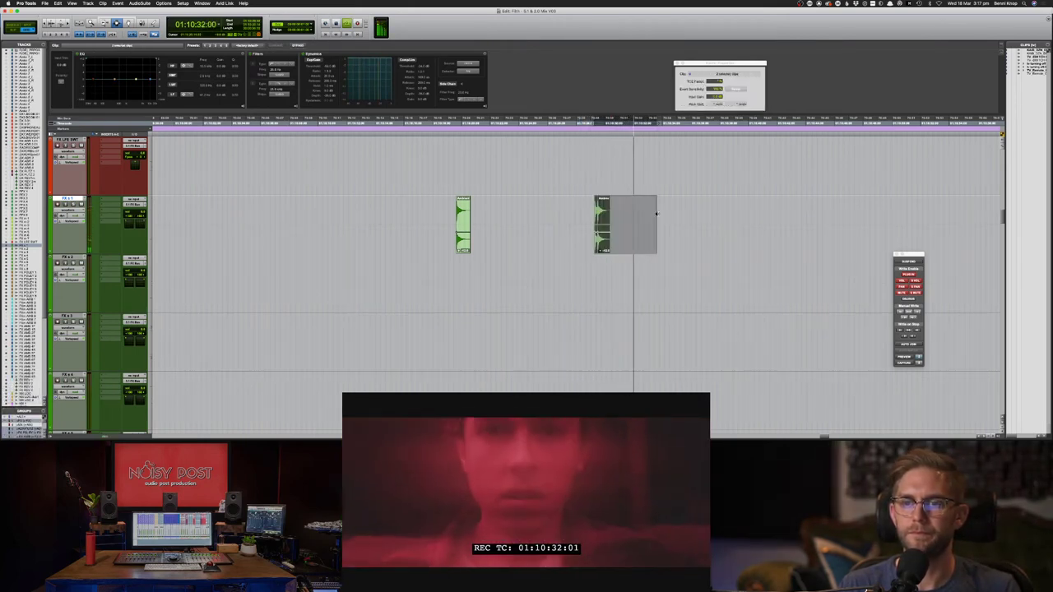
key("space")
left_click(571, 219)
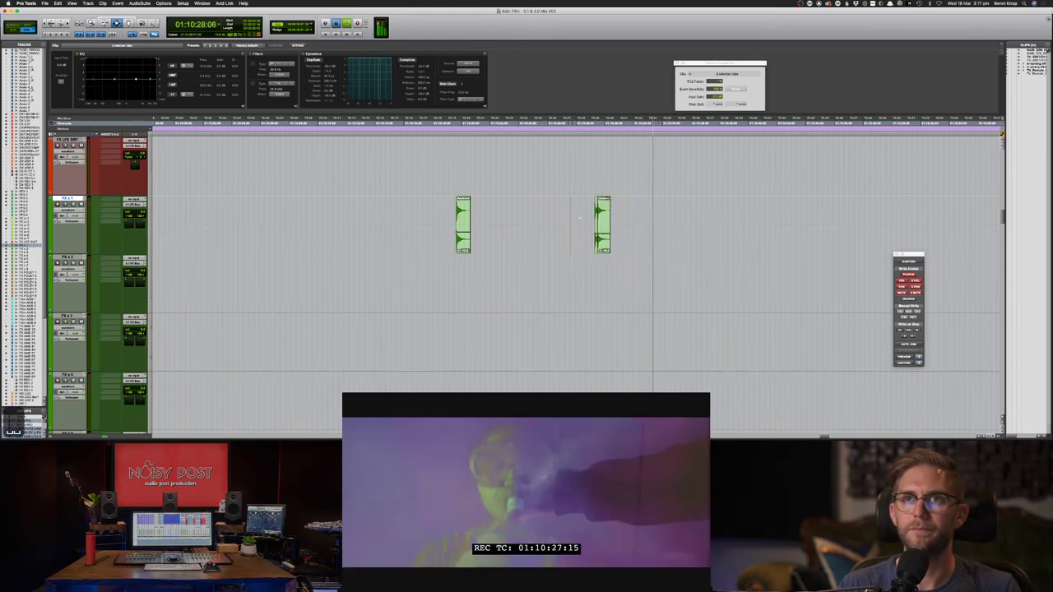
key("space")
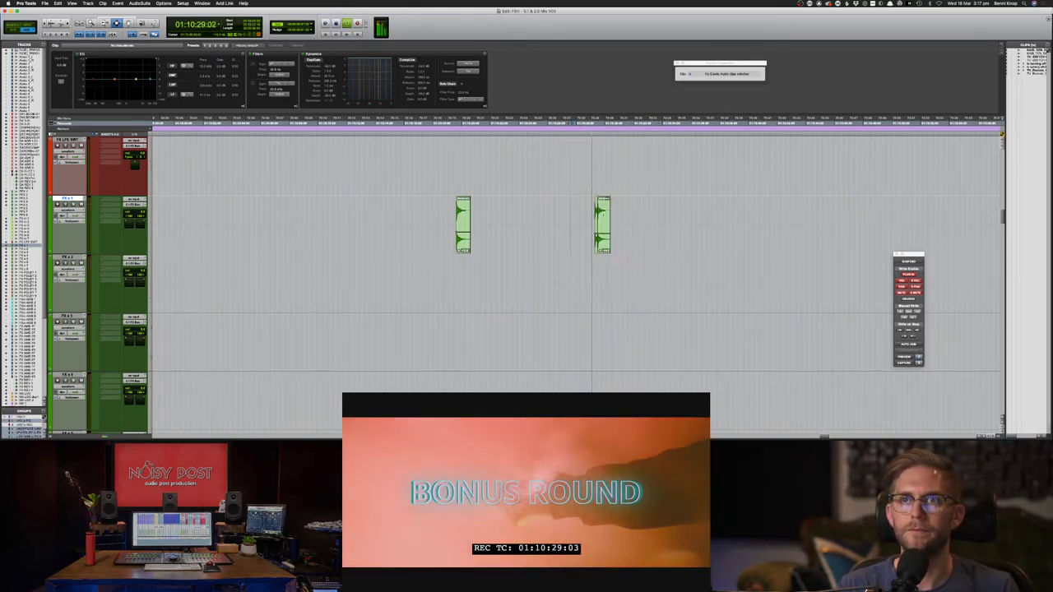
scroll(597, 208, "up", 15)
- Select the third clip on the second dialogue track, audition it, and lower its clip gain
scroll(597, 206, "up", 5)
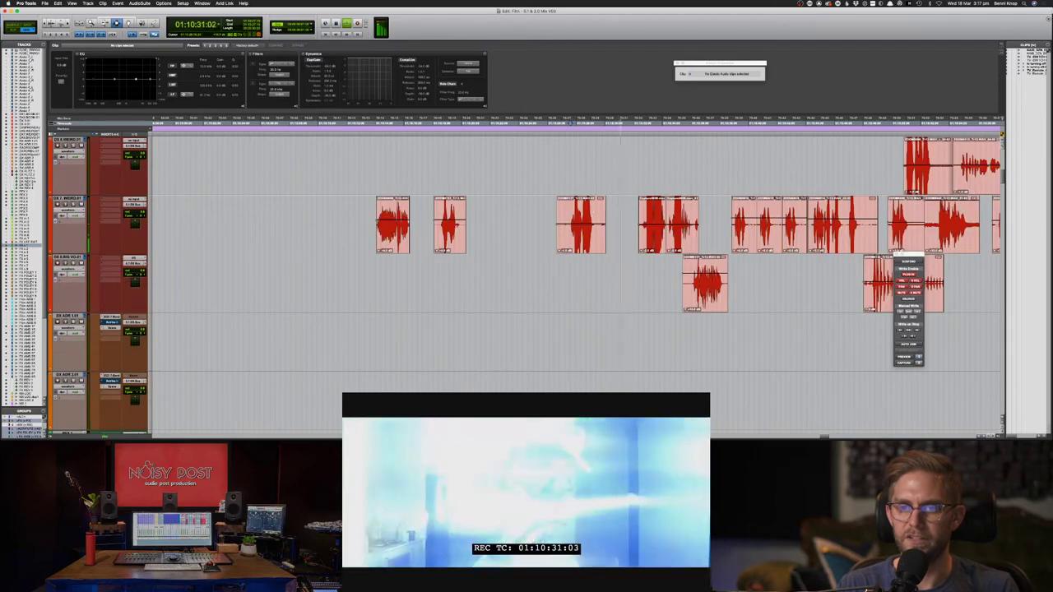
left_click(597, 216)
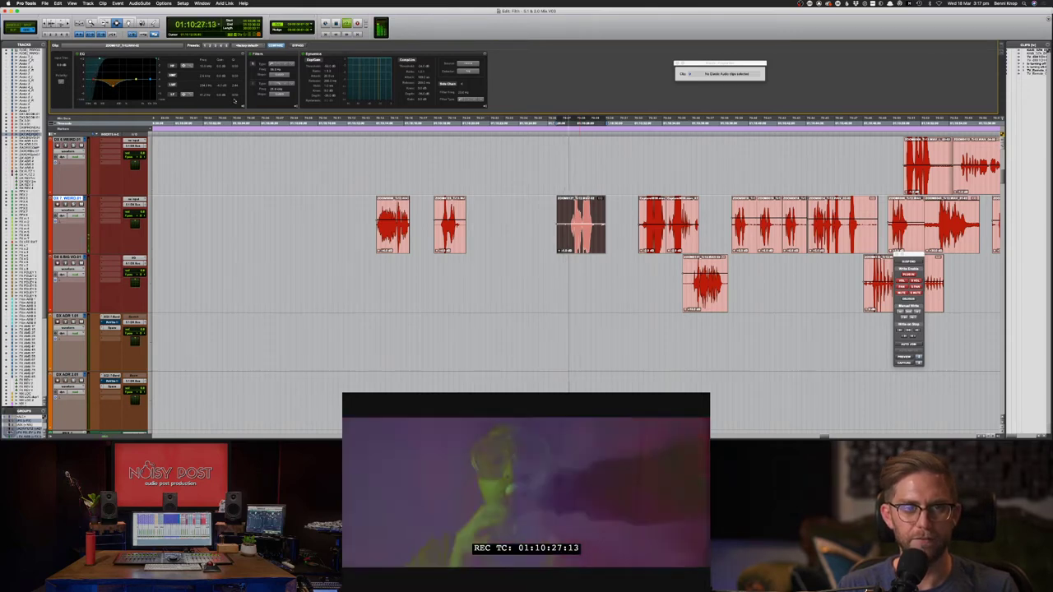
key("space")
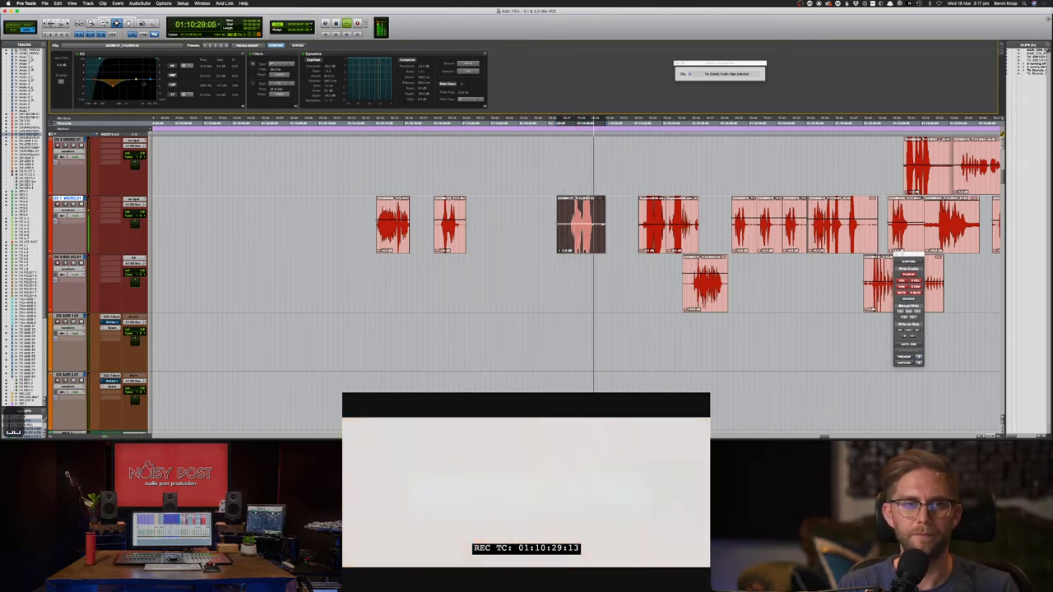
key("space")
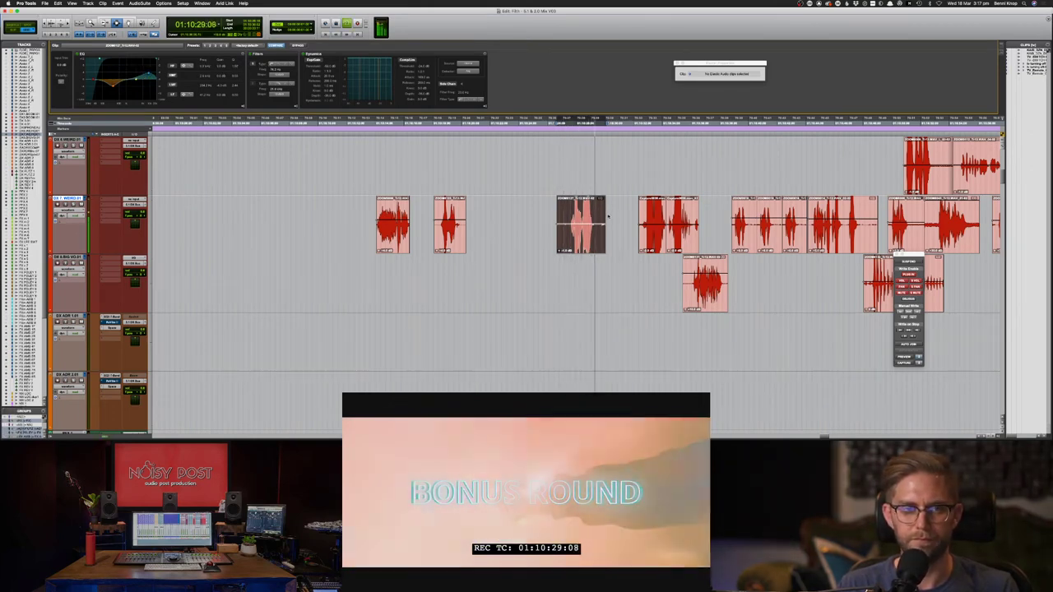
scroll(580, 210, "down", 3)
key("space")
- Copy the clip's name from the Clip Name dialog and reselect the dialogue clip
key("F8")
key("super+c")
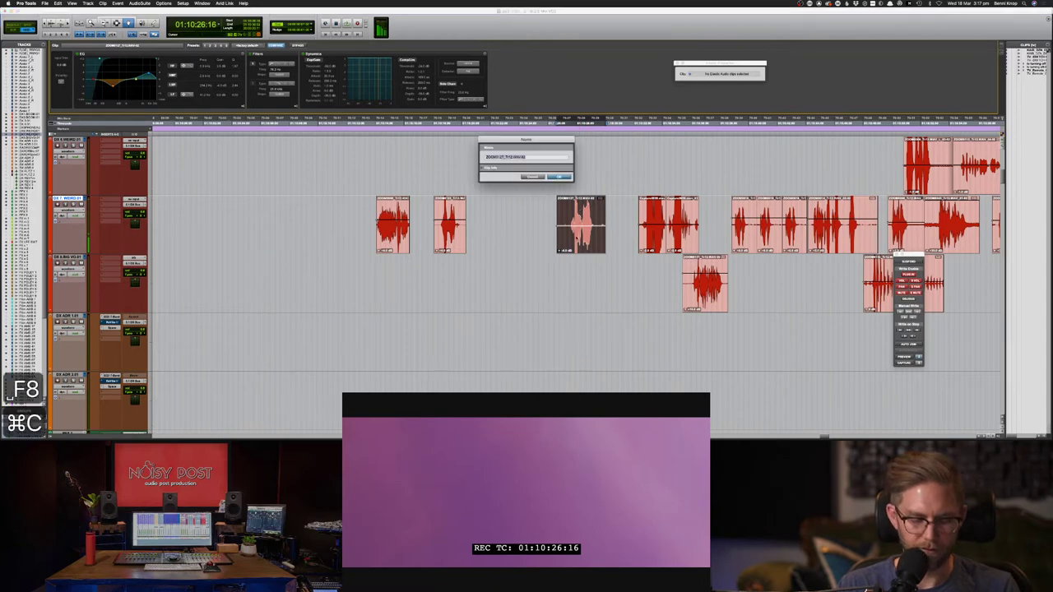
key("Return")
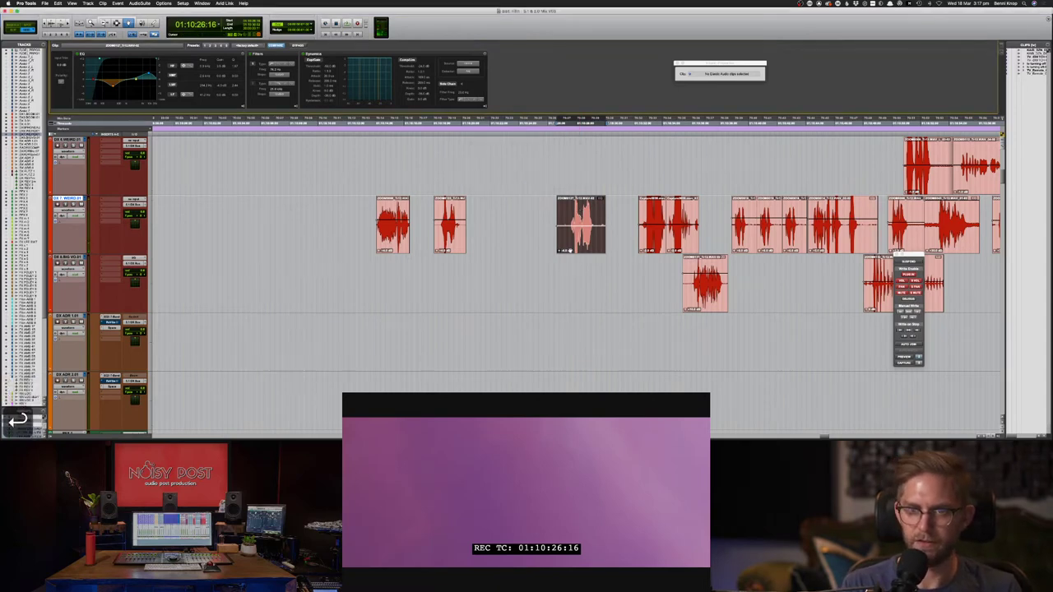
key("apostrophe")
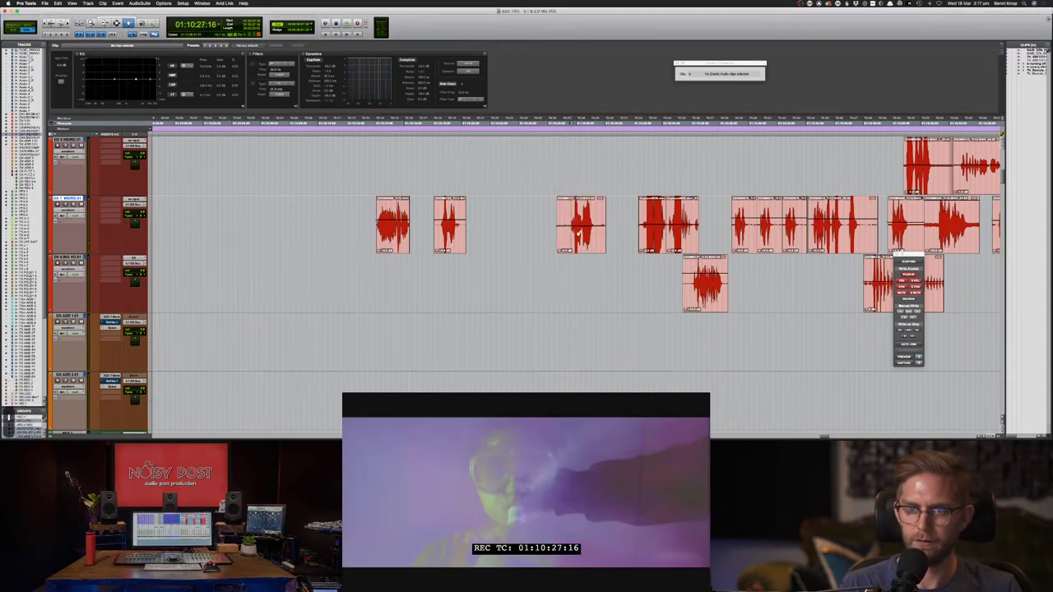
left_click(579, 234)
- Load the Auto-Tune EFX 3 AudioSuite plug-in from the Pitch Shift submenu for the dialogue clip
left_click(118, 3)
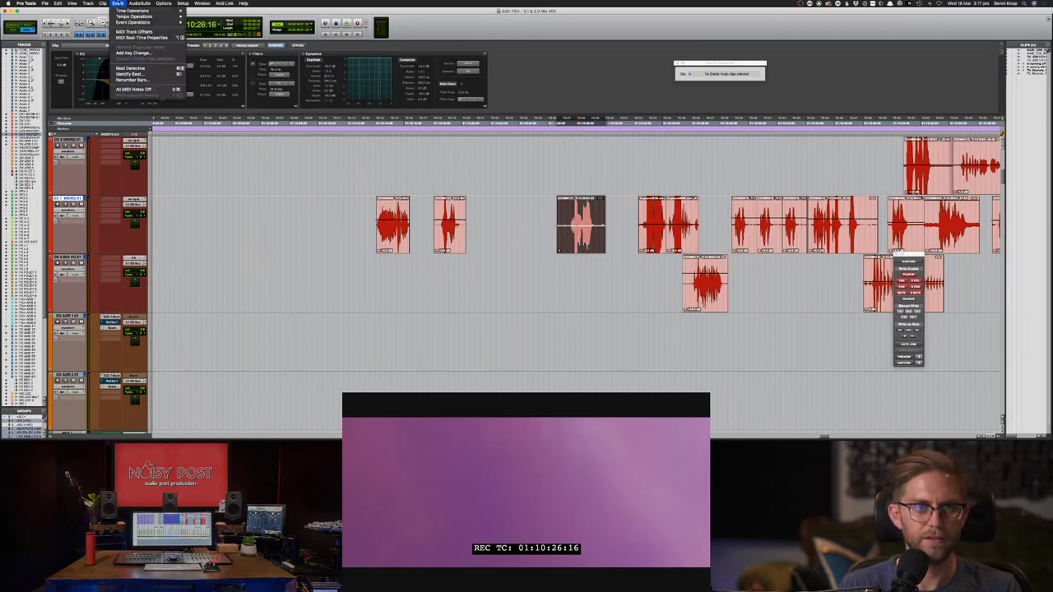
mouse_move(139, 3)
mouse_move(164, 51)
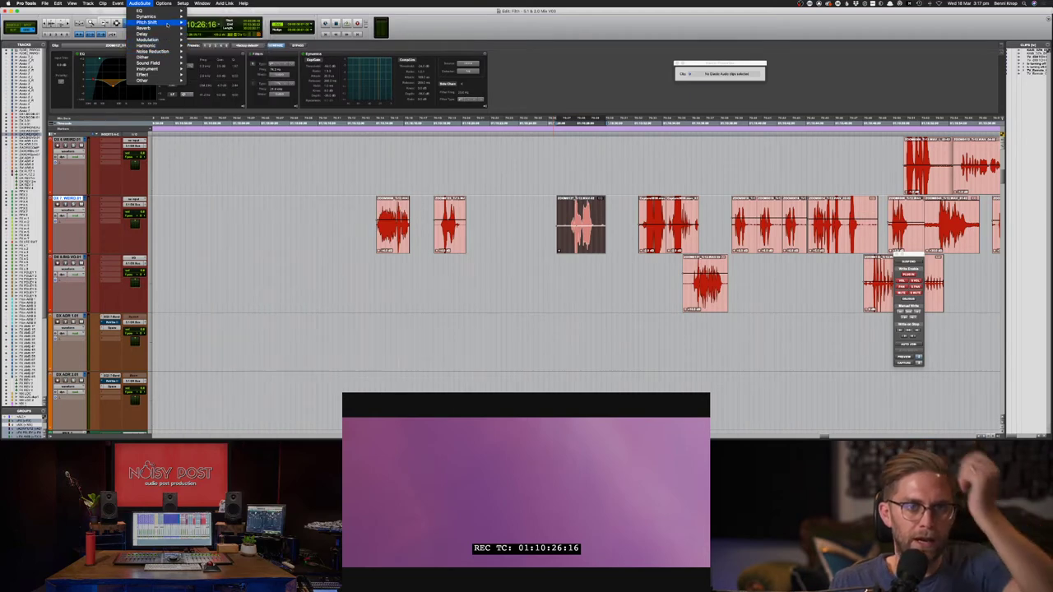
mouse_move(148, 22)
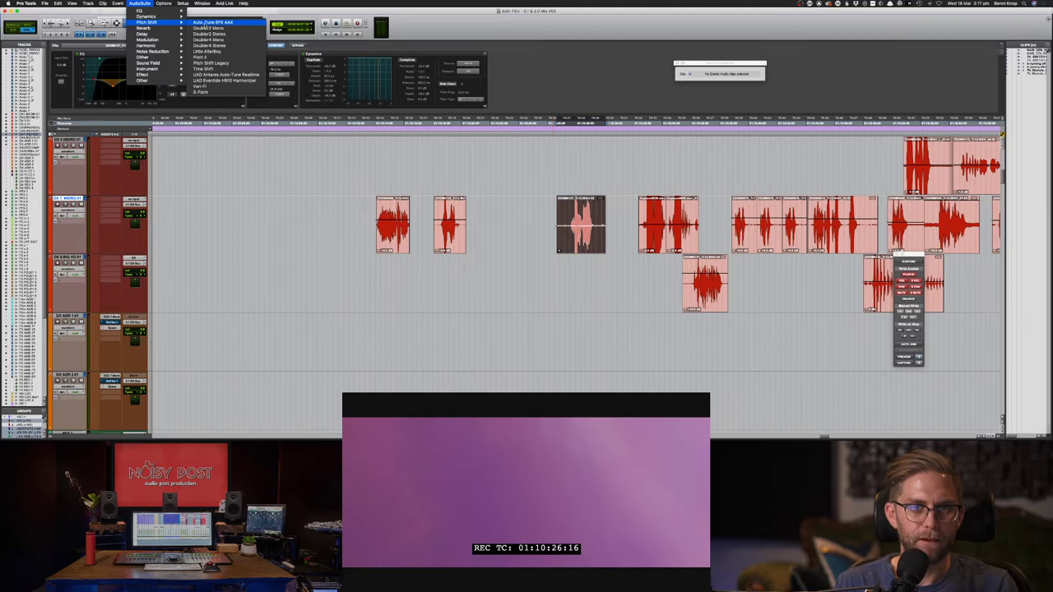
left_click(343, 160)
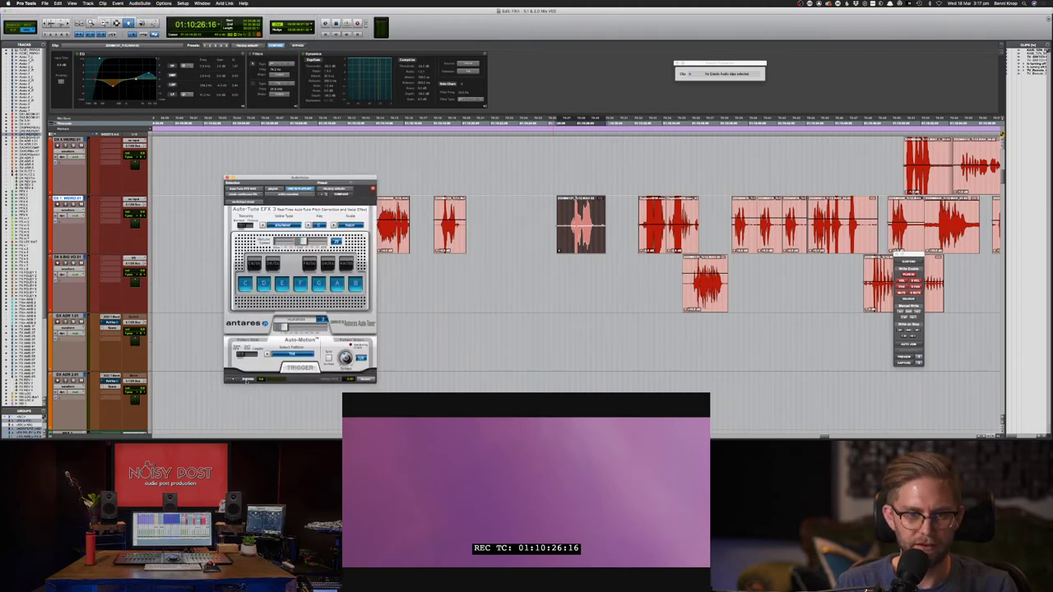
- Set Auto-Tune EFX retune speed to maximum and voice type to Alto/Tenor, then show the Pitch Shift list
left_click_drag(301, 242, 362, 247)
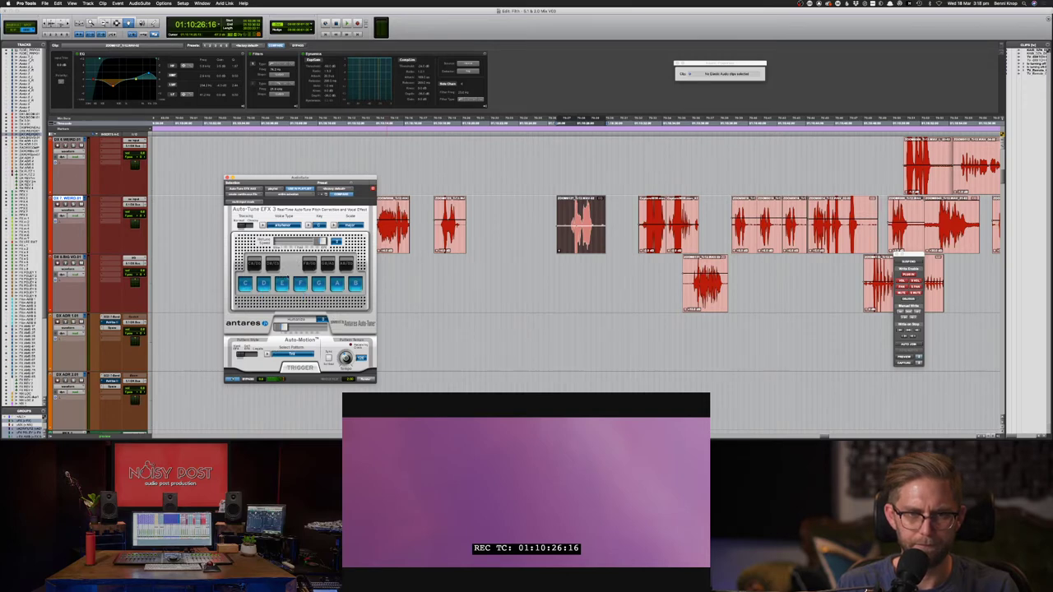
left_click(318, 284)
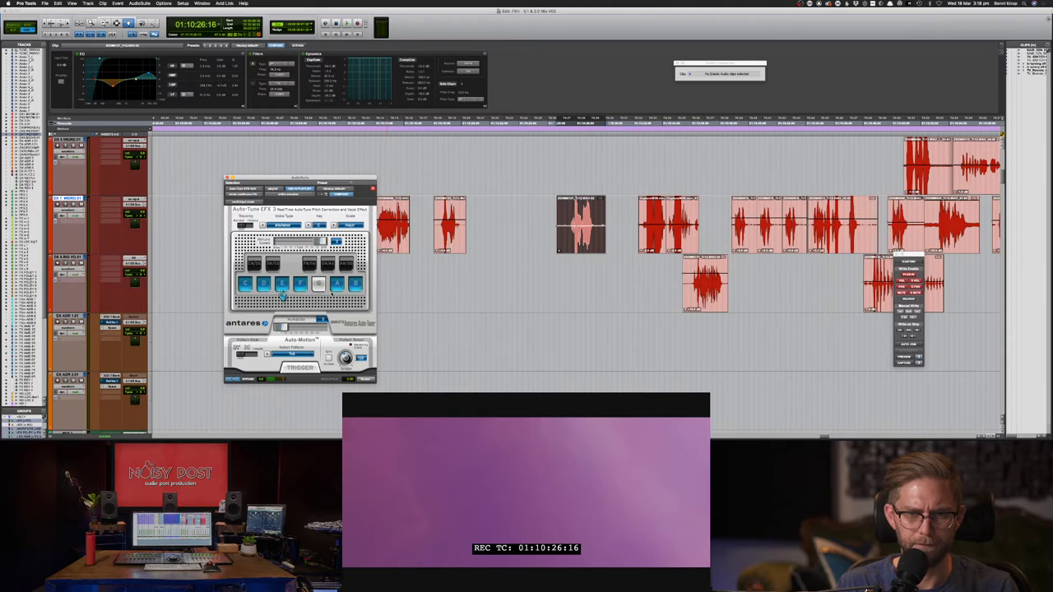
left_click(318, 286)
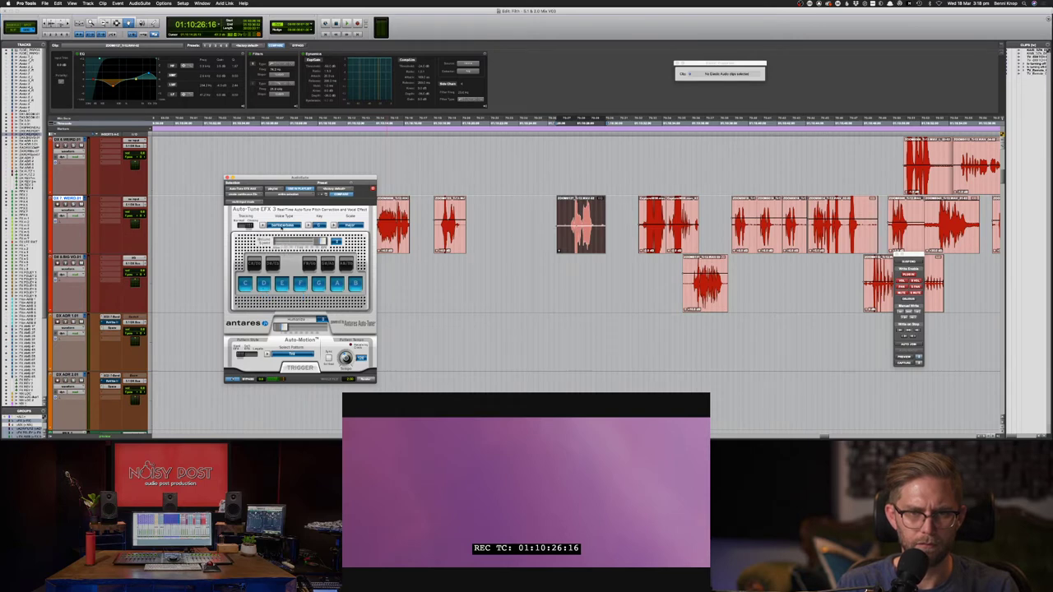
left_click(283, 226)
left_click(283, 238)
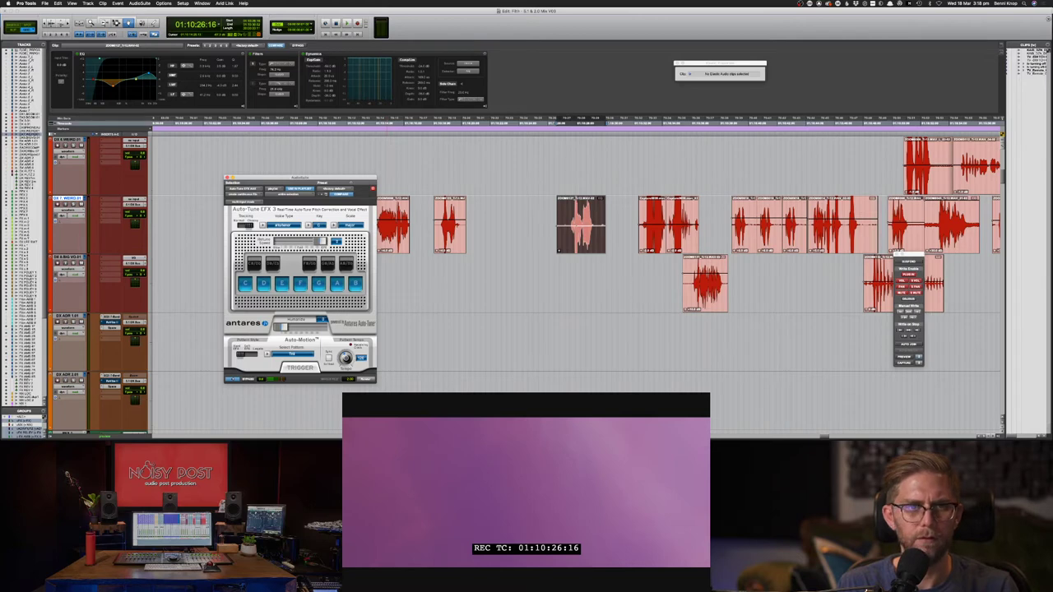
left_click(140, 3)
mouse_move(182, 23)
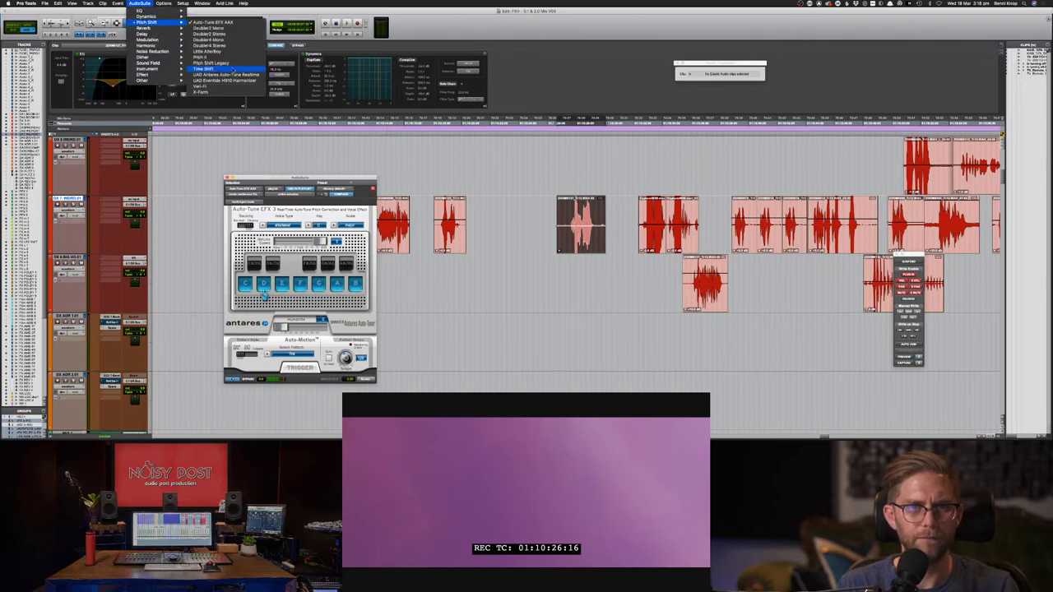
- Try Auto-Tune Realtime with the correction knob turned down, then switch back to Auto-Tune EFX 3
left_click(224, 75)
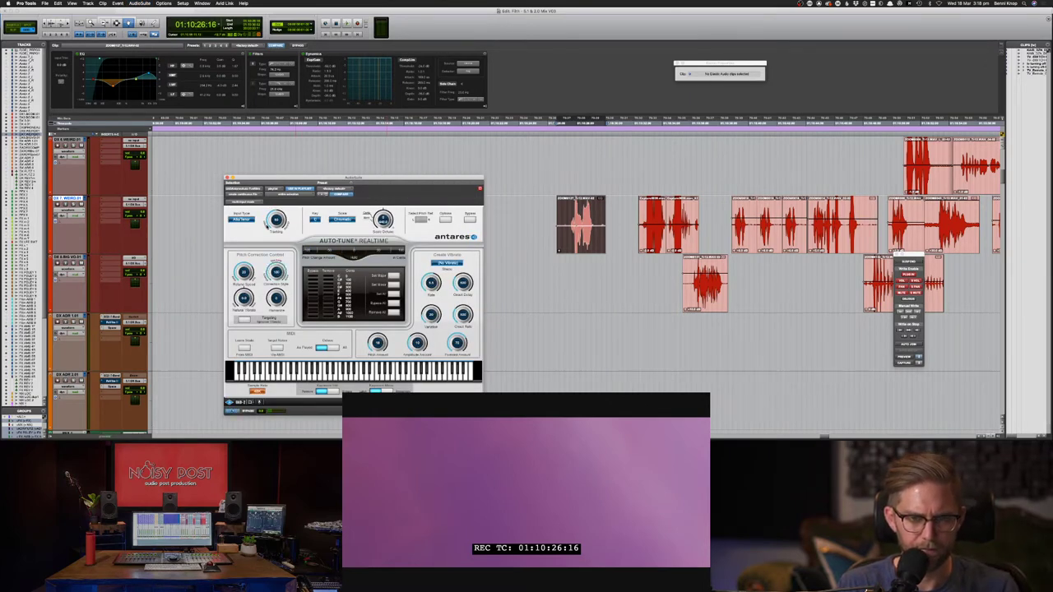
left_click_drag(269, 272, 265, 327)
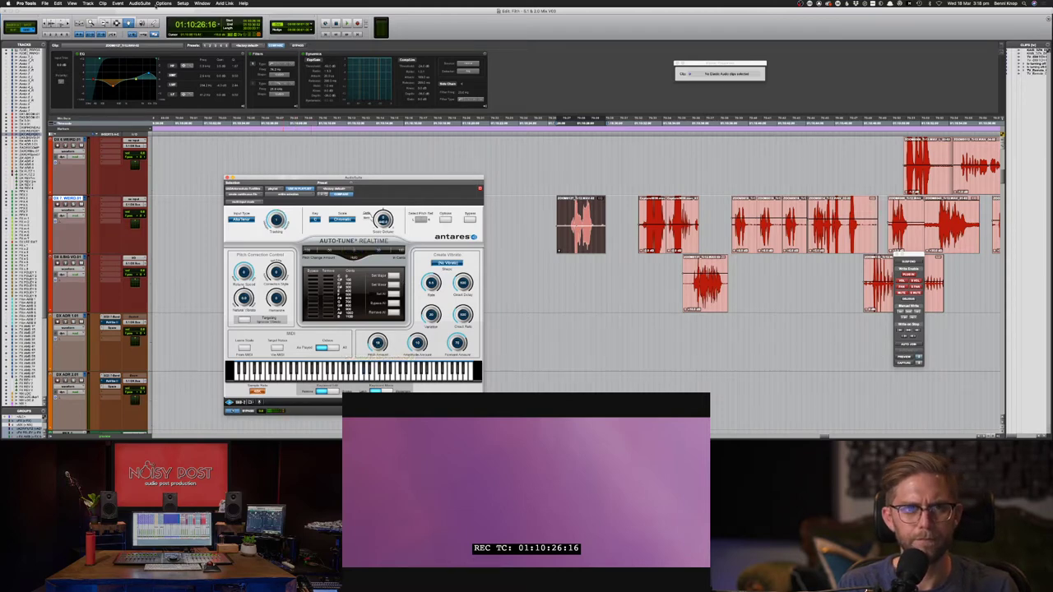
left_click(140, 3)
mouse_move(148, 22)
left_click(206, 22)
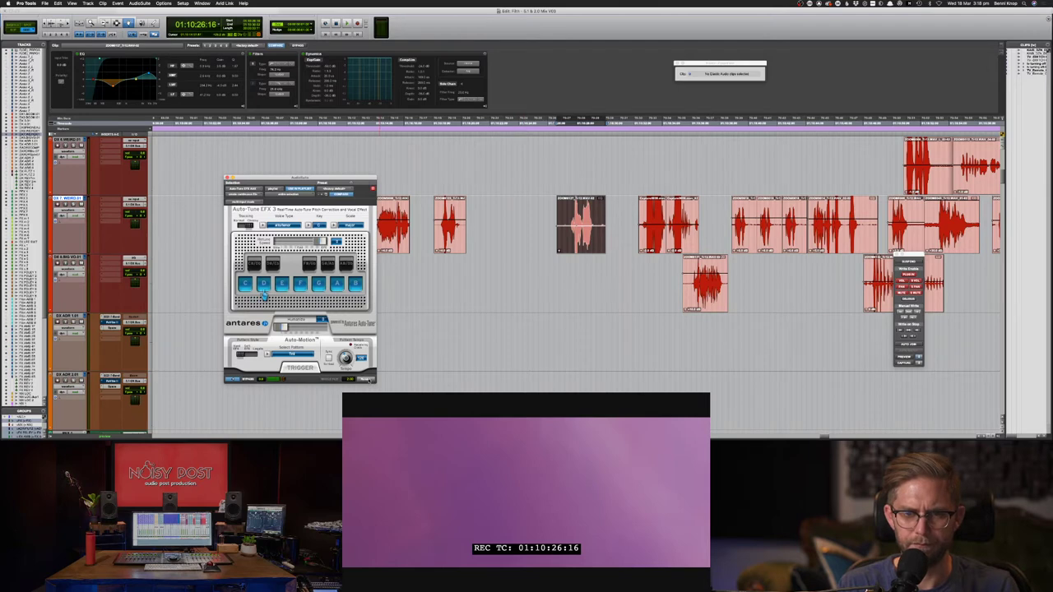
- Render Auto-Tune onto the clip, Option-copy it one track down, and load Little AlterBoy
left_click(369, 379)
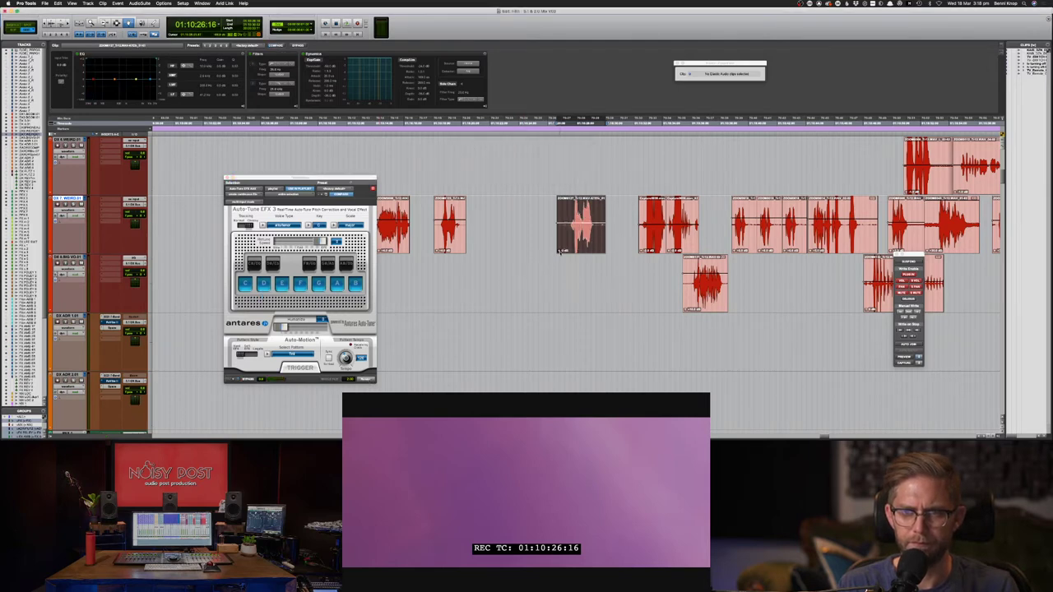
left_click_drag(569, 211, 569, 270)
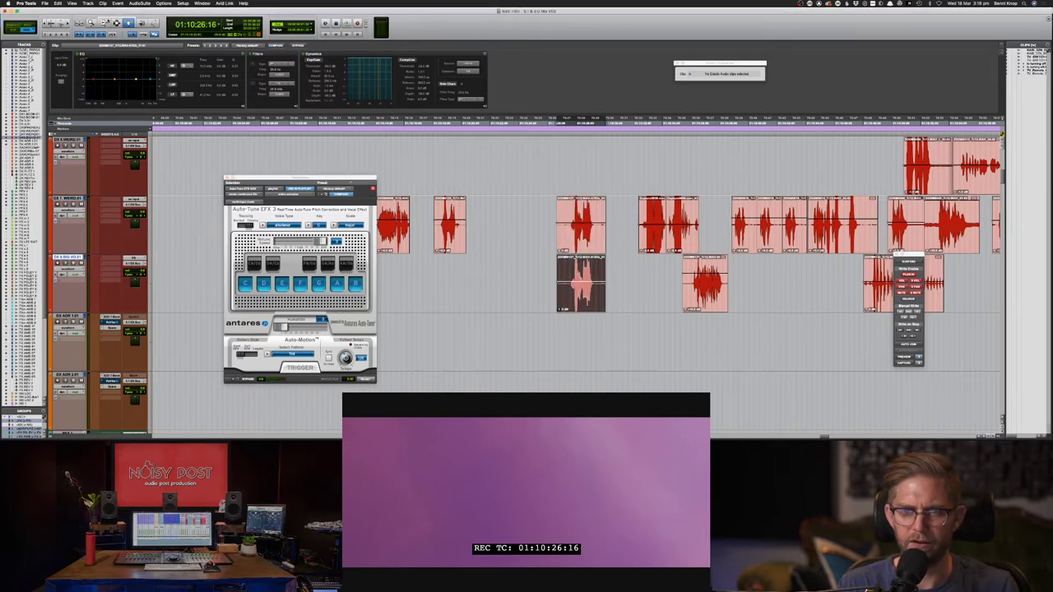
left_click(139, 4)
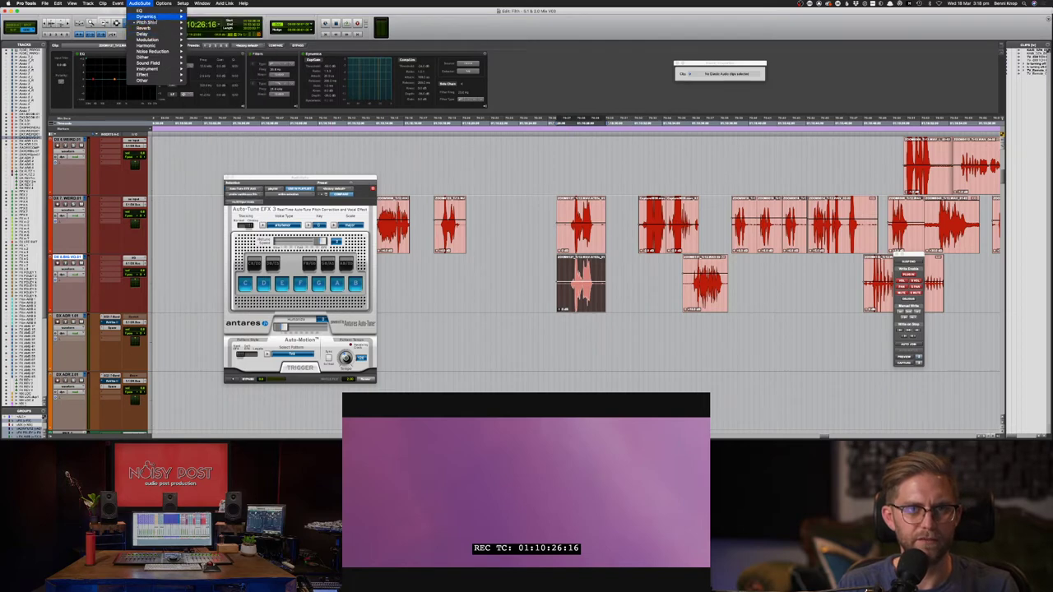
mouse_move(148, 23)
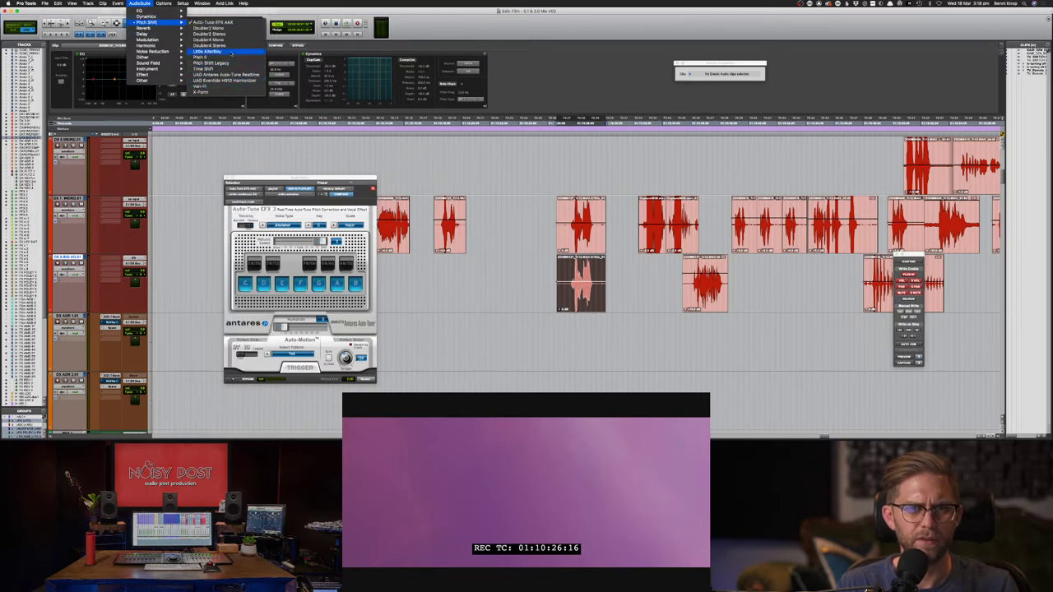
left_click(227, 52)
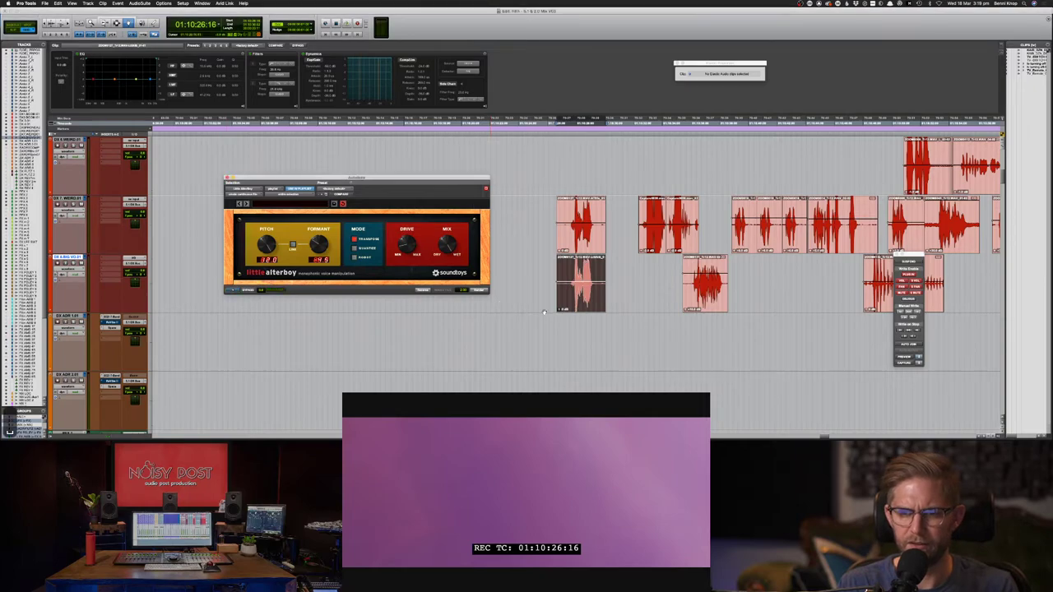
- Audition the layered effect against picture several times, then place a copy on the top track at the same position
key("space")
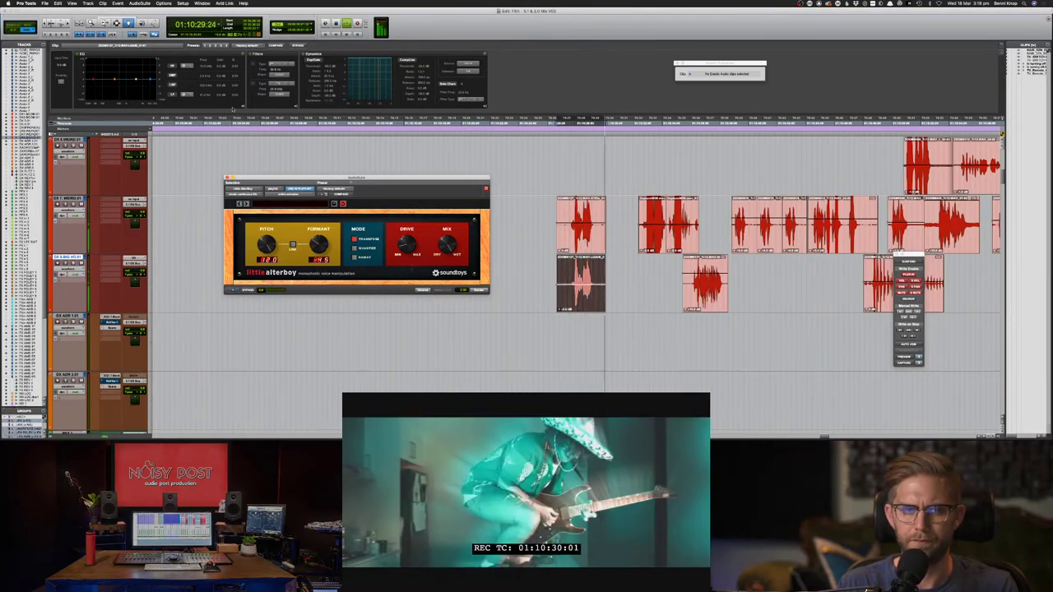
key("space")
key("space")
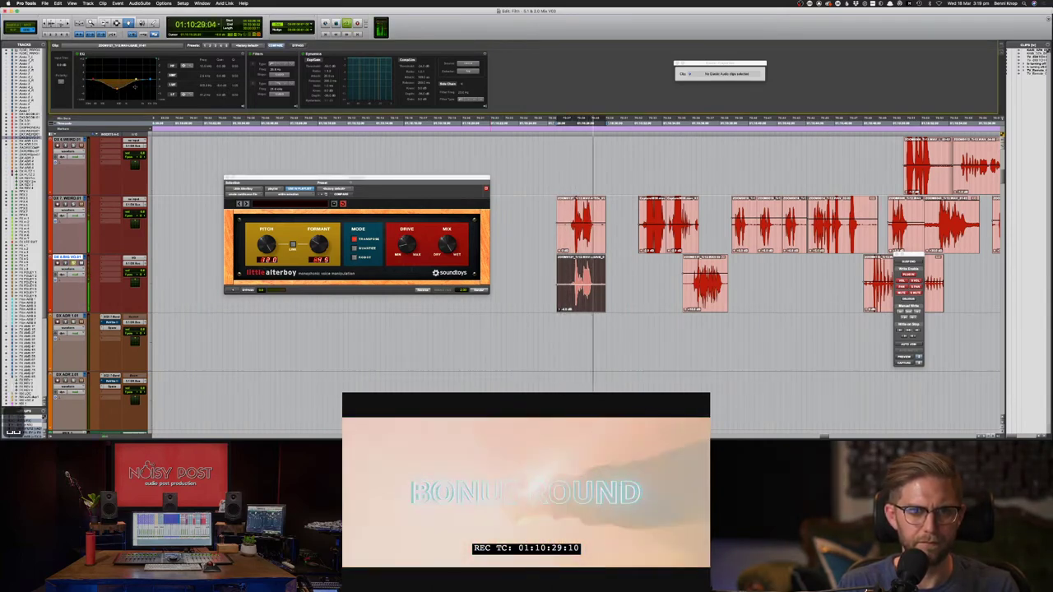
key("space")
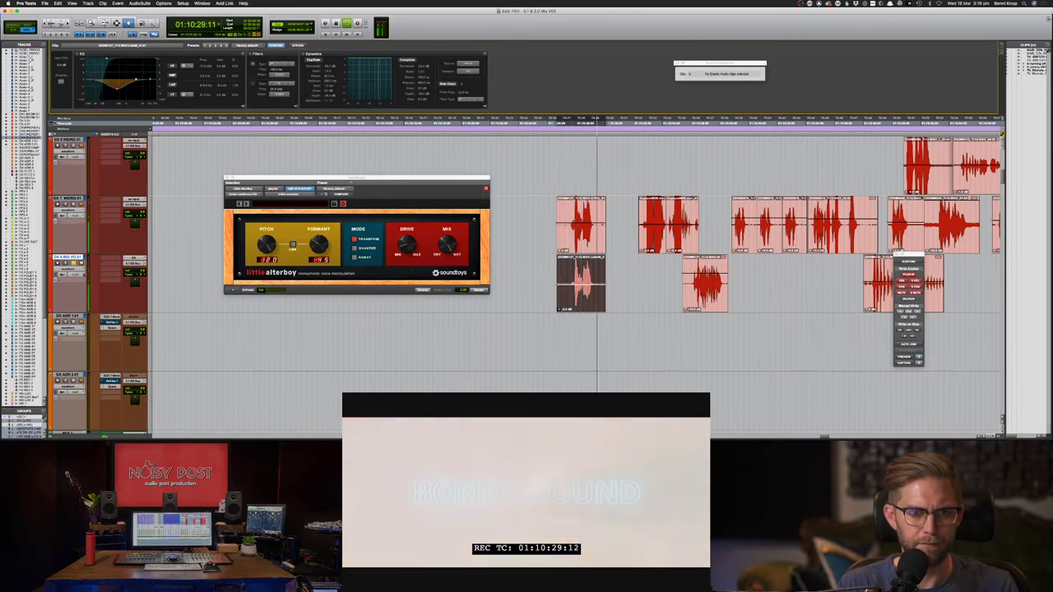
key("space")
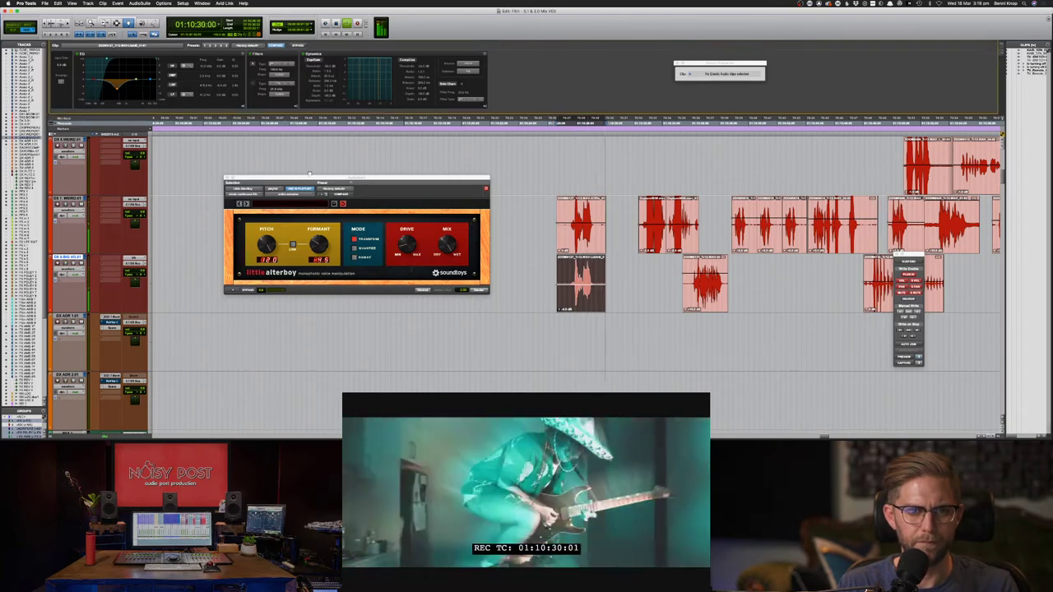
key("space")
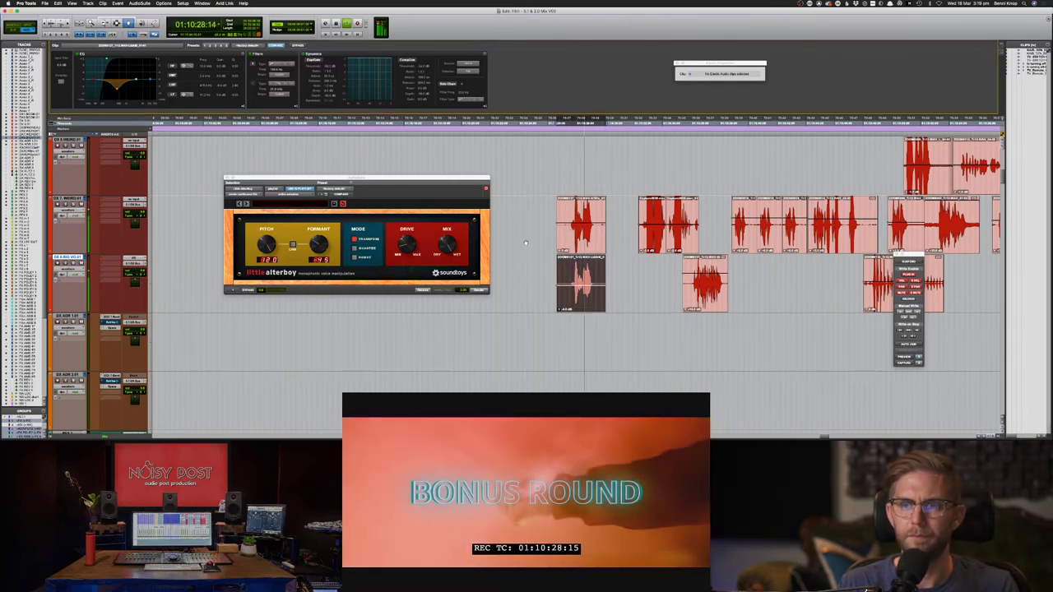
key("space")
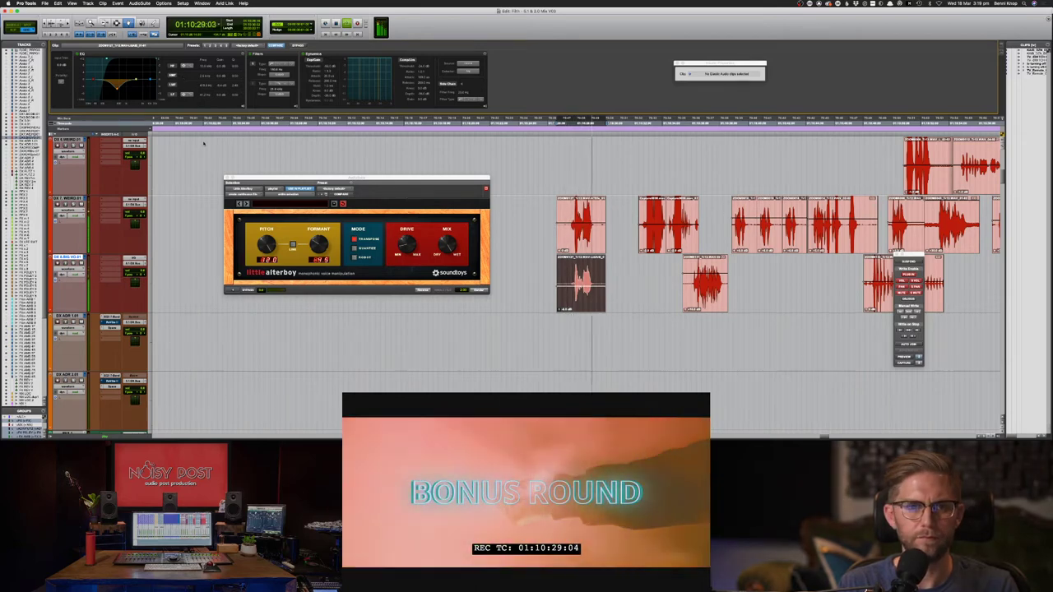
key("space")
left_click_drag(581, 280, 583, 185)
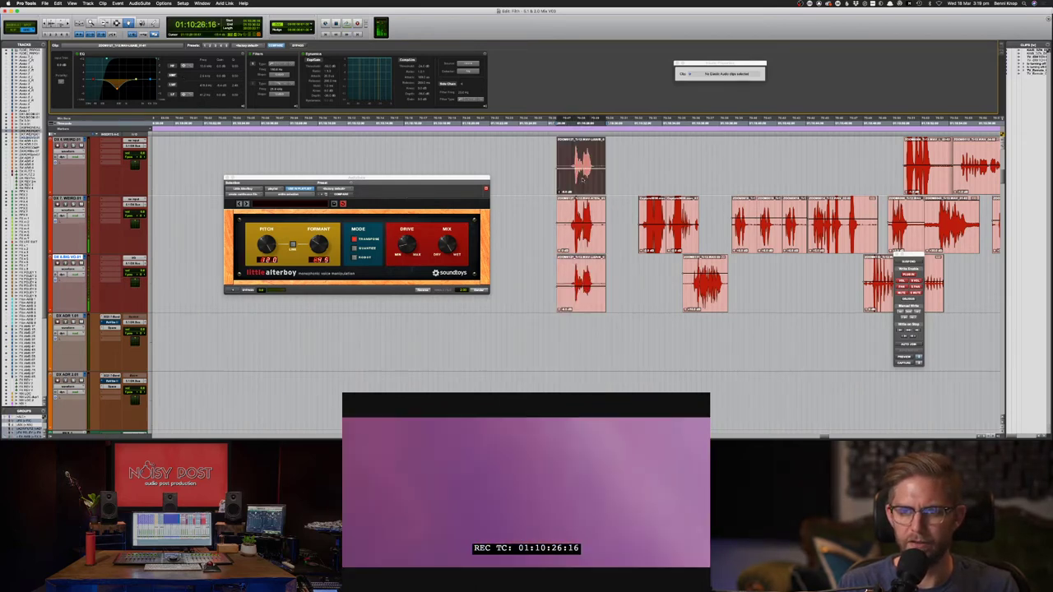
- Zoom in on the stacked clips, nudge the top clip one frame later, and audition them
left_click(233, 291)
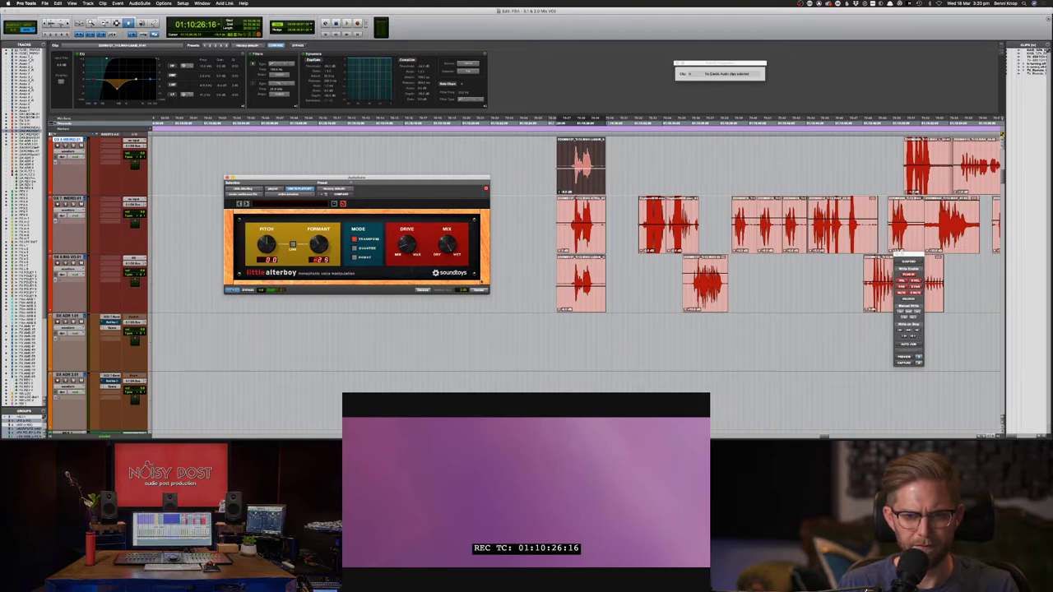
key("super+bracketright")
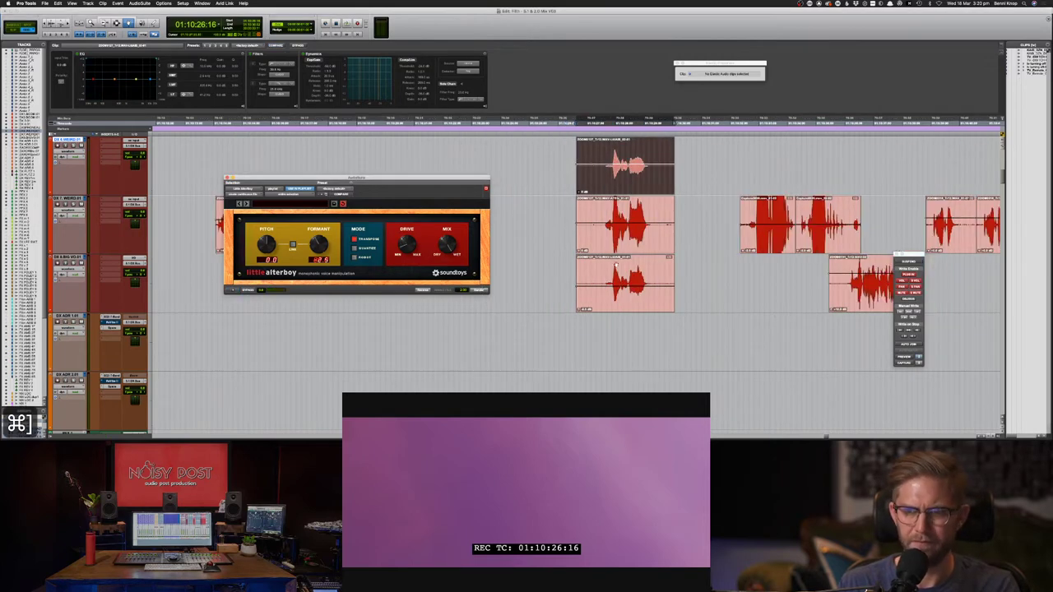
key("period")
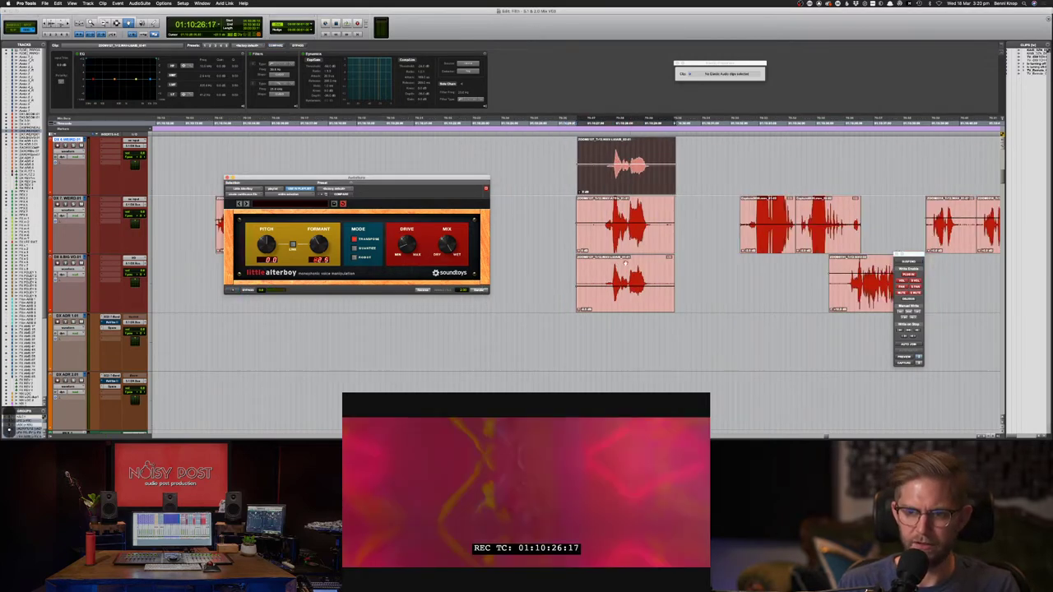
left_click(625, 264)
key("F7")
key("space")
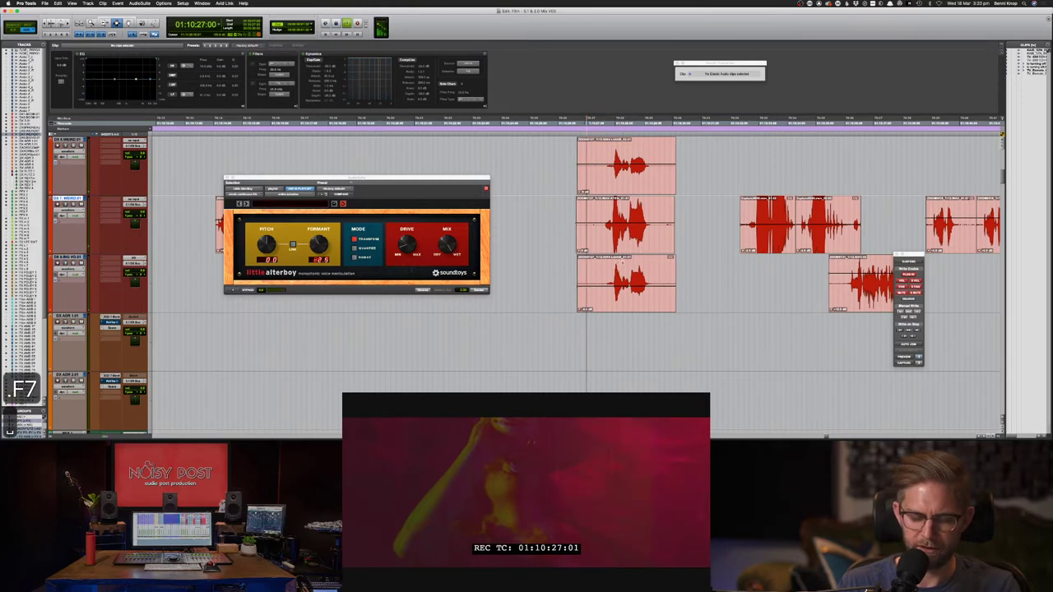
key("super+]")
key("super+]")
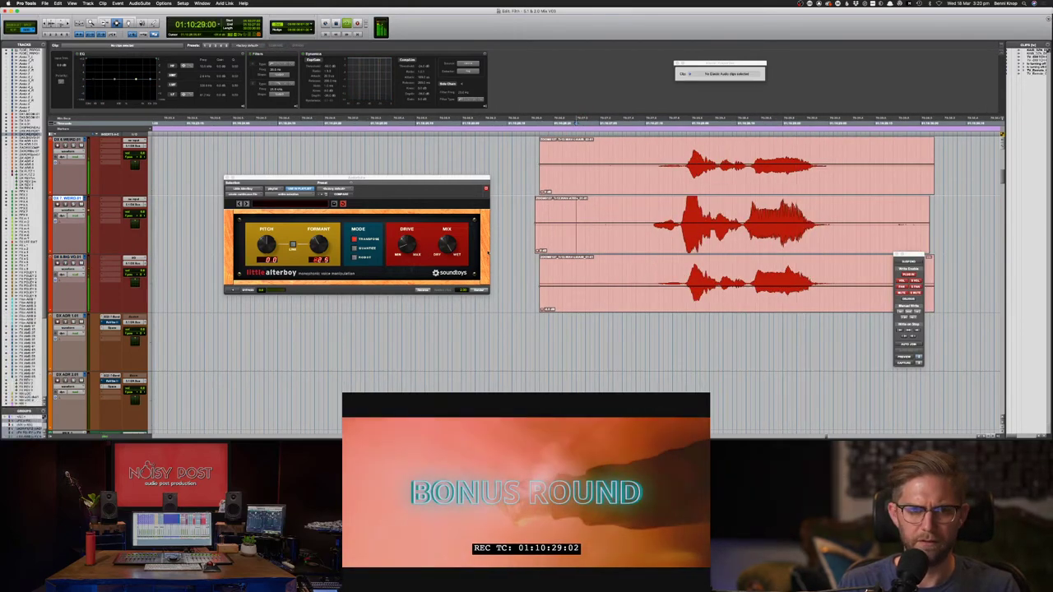
key("space")
- Reselect the layered clips, show waveforms on all tracks, audition again, and zoom back out
left_click(506, 188)
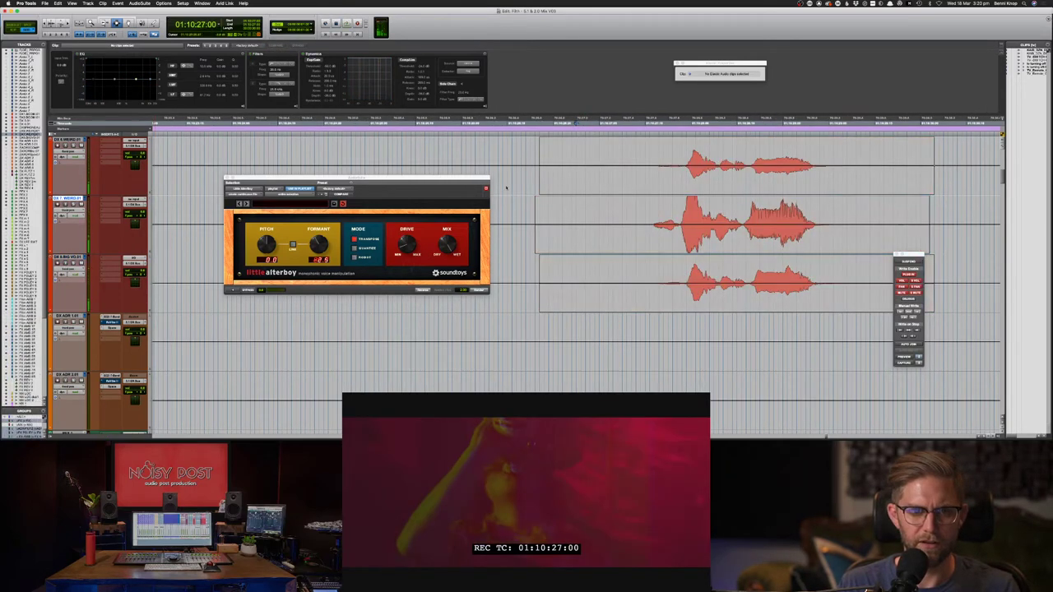
double_click(623, 177)
key("F6")
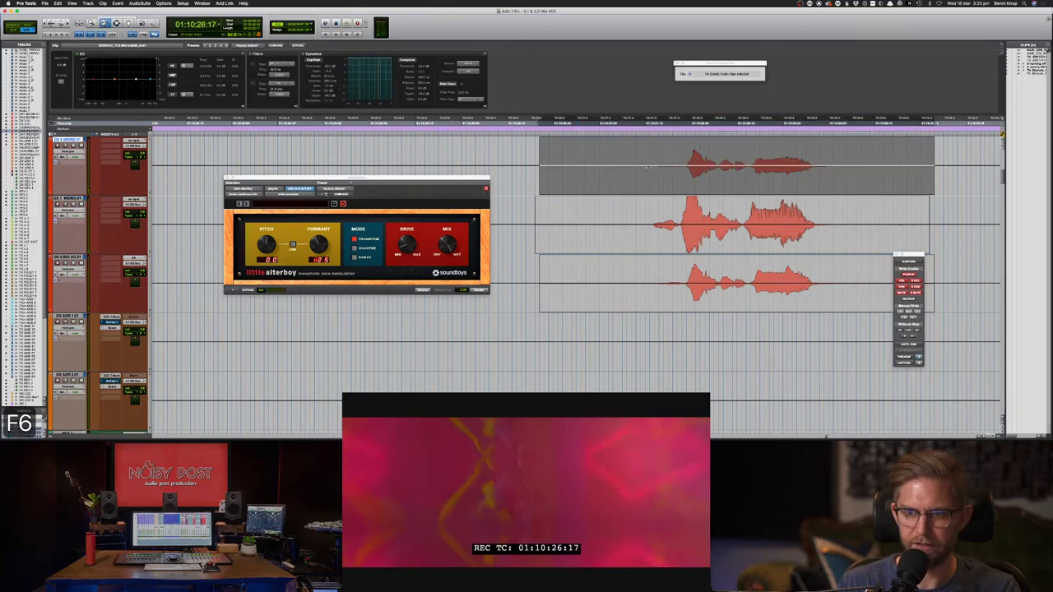
left_click(676, 287)
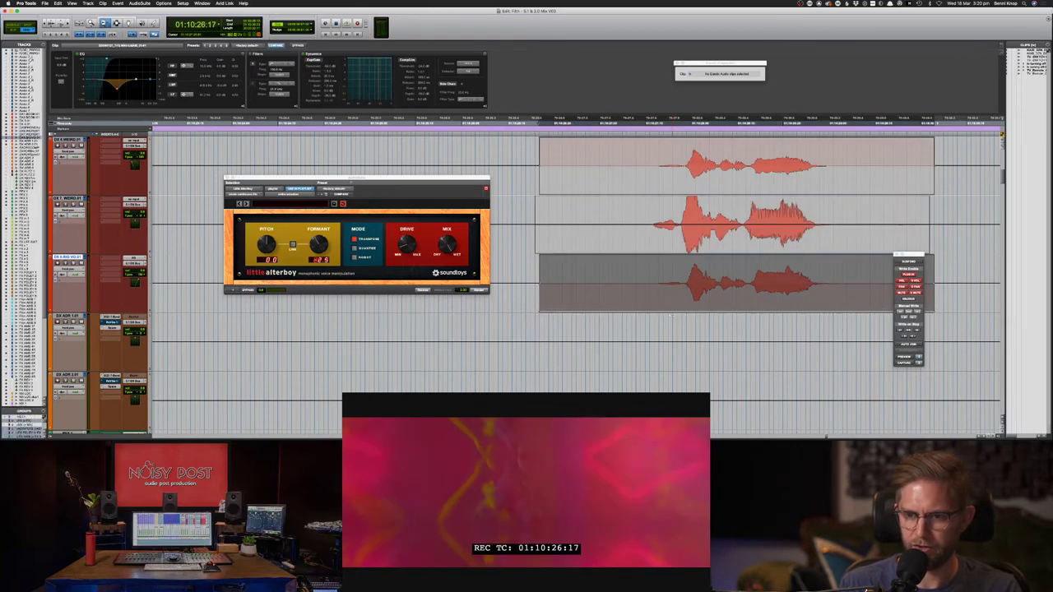
key("space")
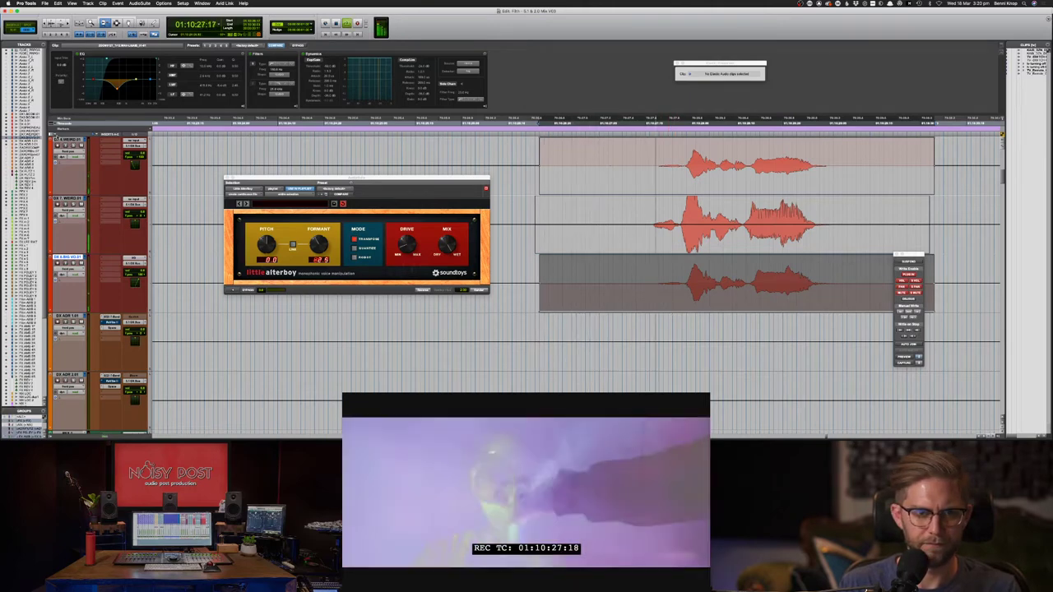
key("minus")
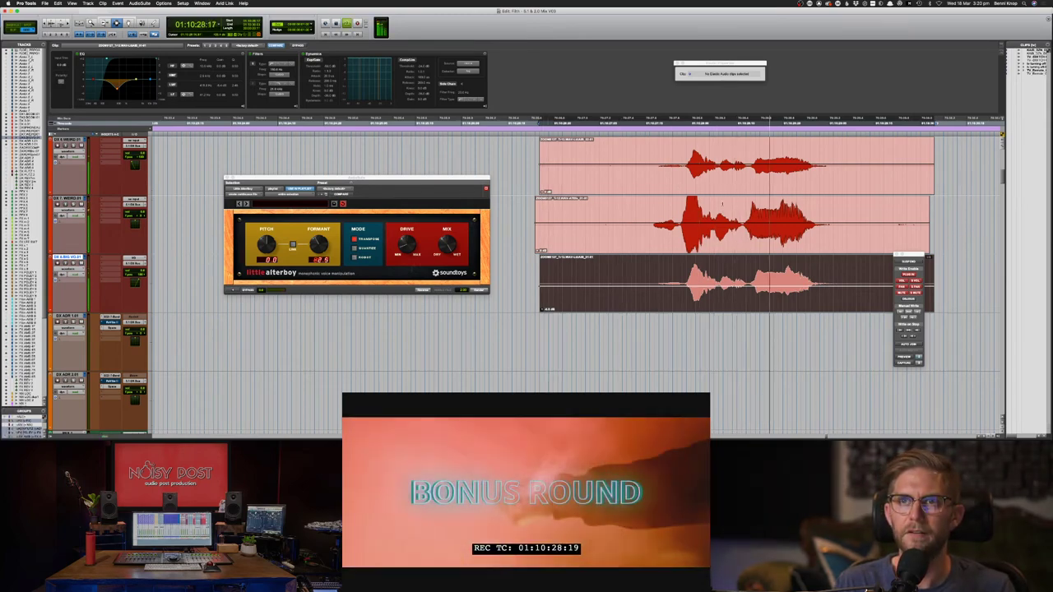
key("super+bracketleft")
key("space")
key("super+bracketleft")
key("space")
double_click(650, 217)
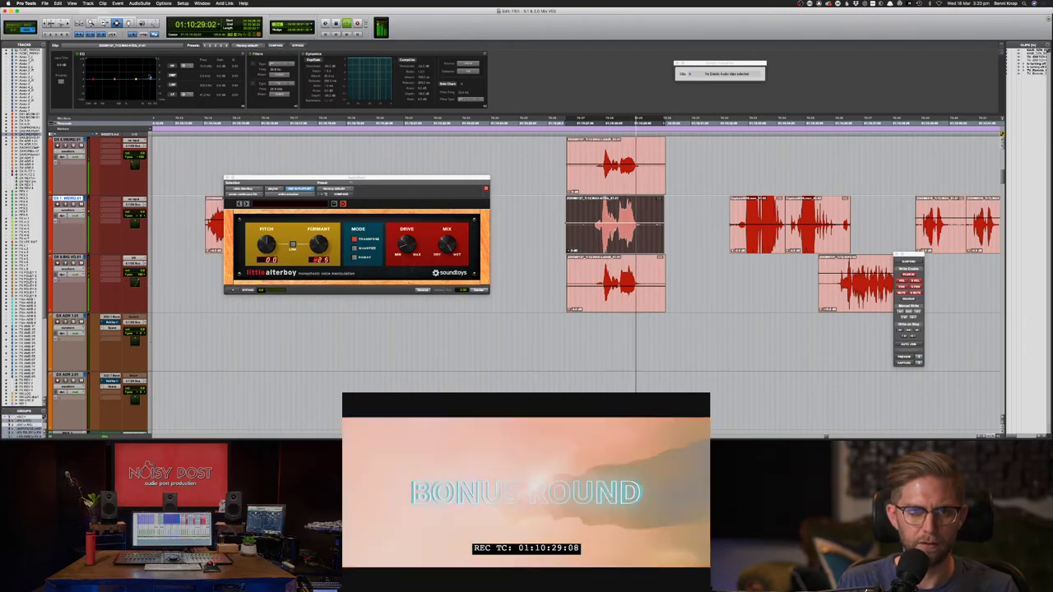
- Shape the clip EQ with a narrowed high boost and a narrow low-mid dip while auditioning
left_click(226, 46)
left_click_drag(231, 67, 231, 61)
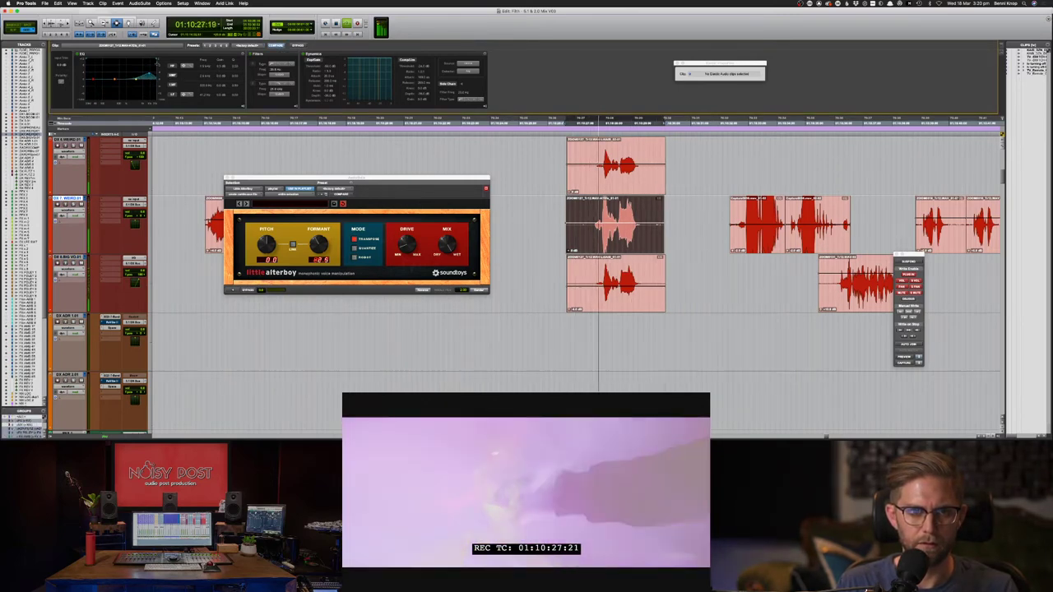
left_click_drag(114, 79, 112, 83)
key("space")
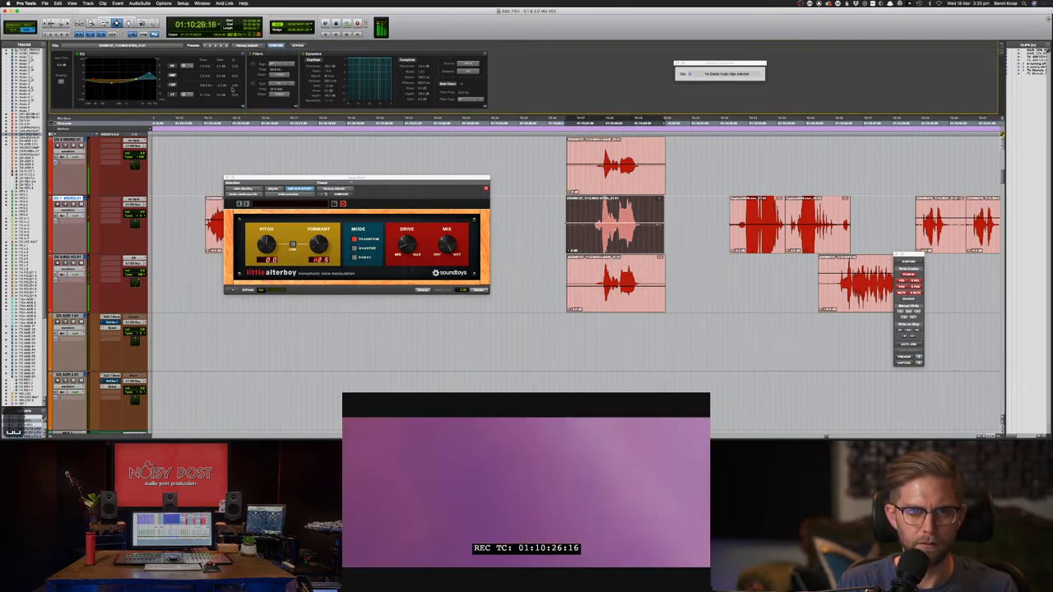
left_click_drag(231, 85, 231, 79)
key("space")
- Paste the dipped EQ curve onto the DX 8 clip and close the Little AlterBoy window
double_click(613, 157)
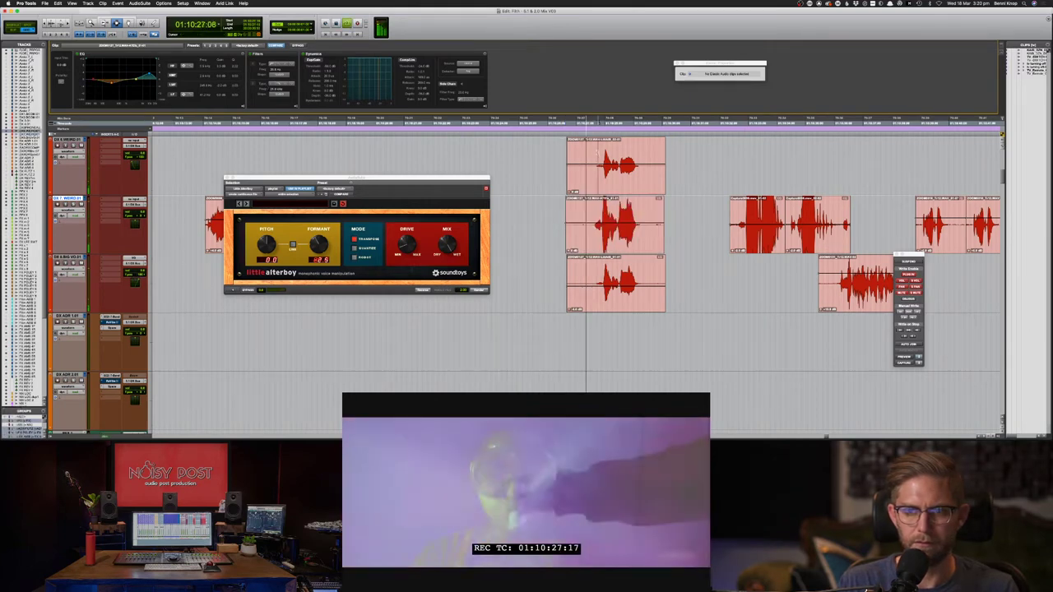
left_click(325, 98)
key("super+v")
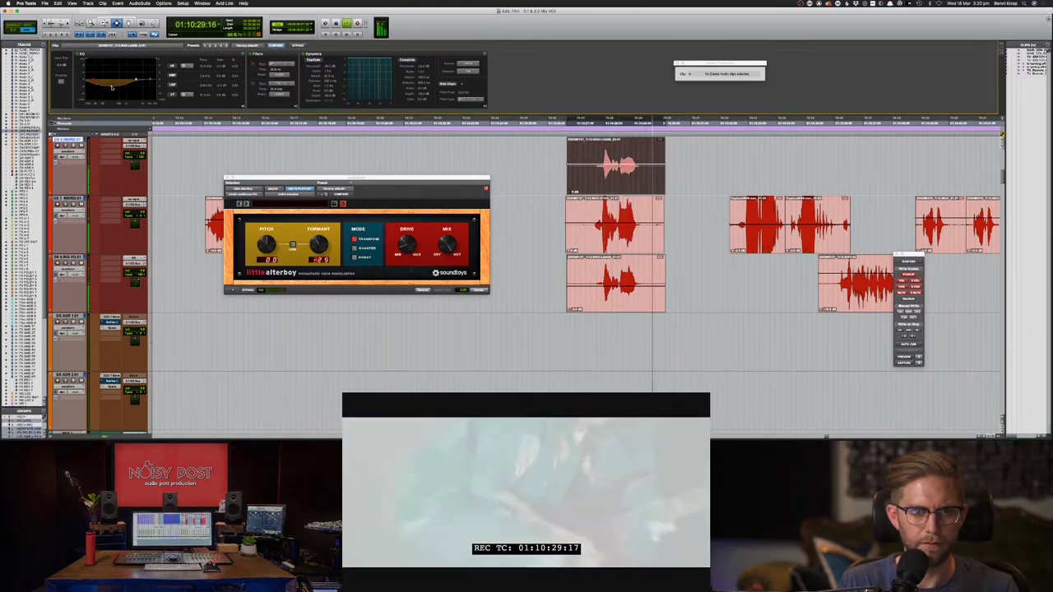
key("space")
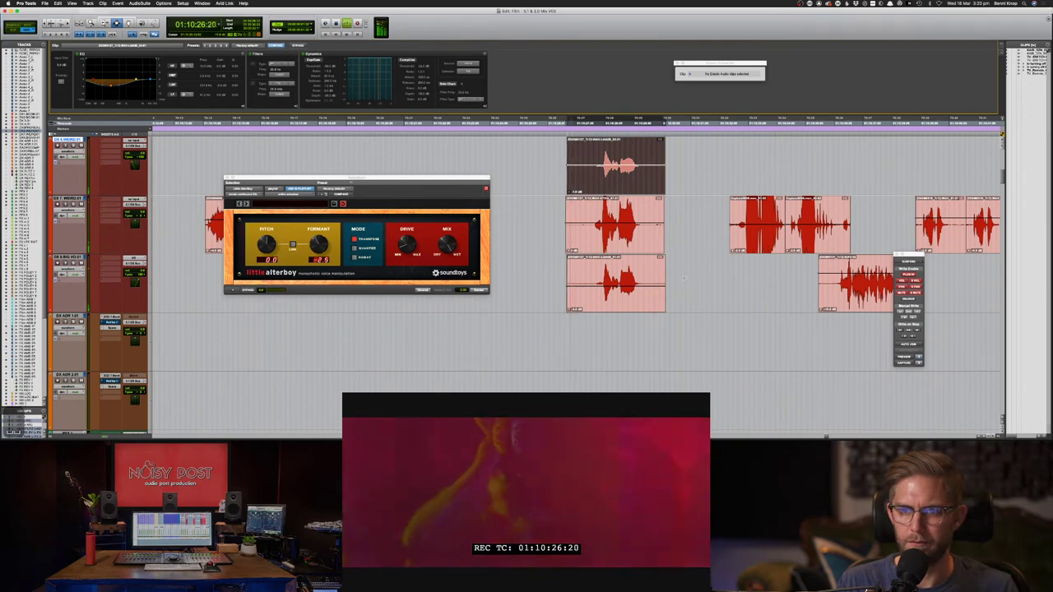
double_click(651, 276)
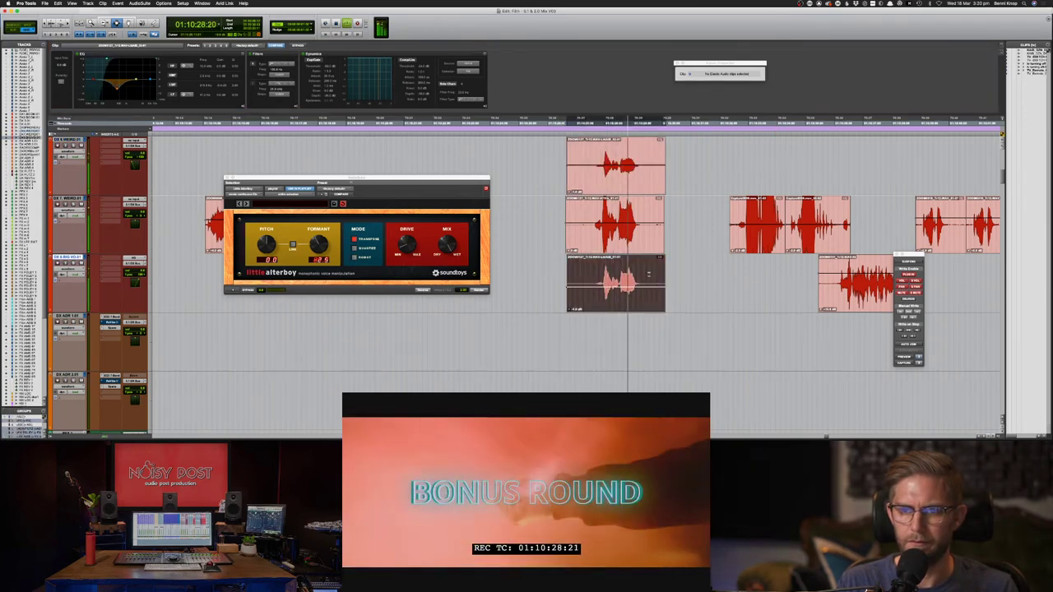
double_click(628, 165)
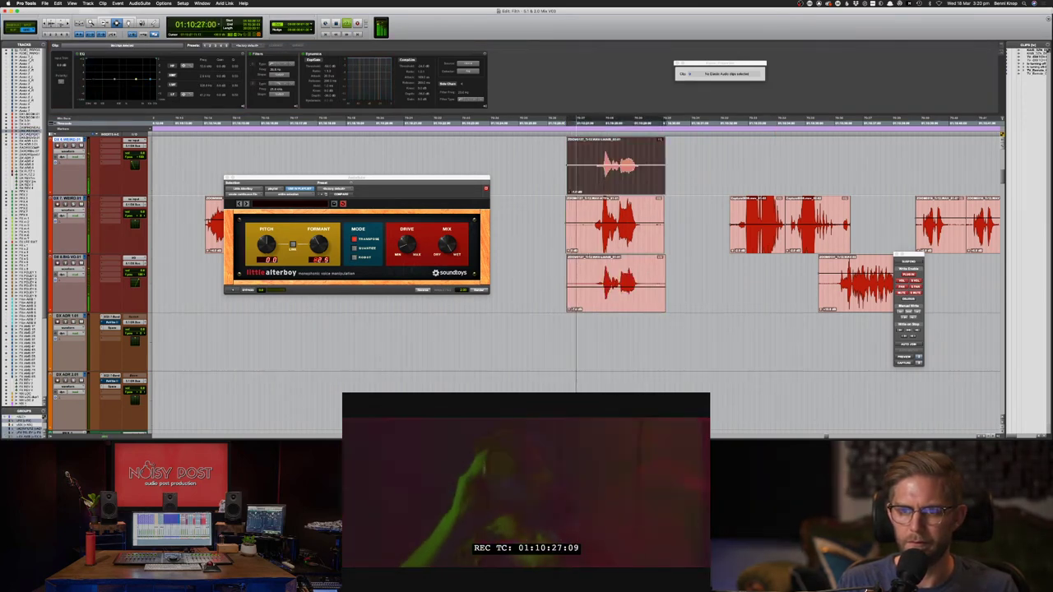
left_click(562, 266)
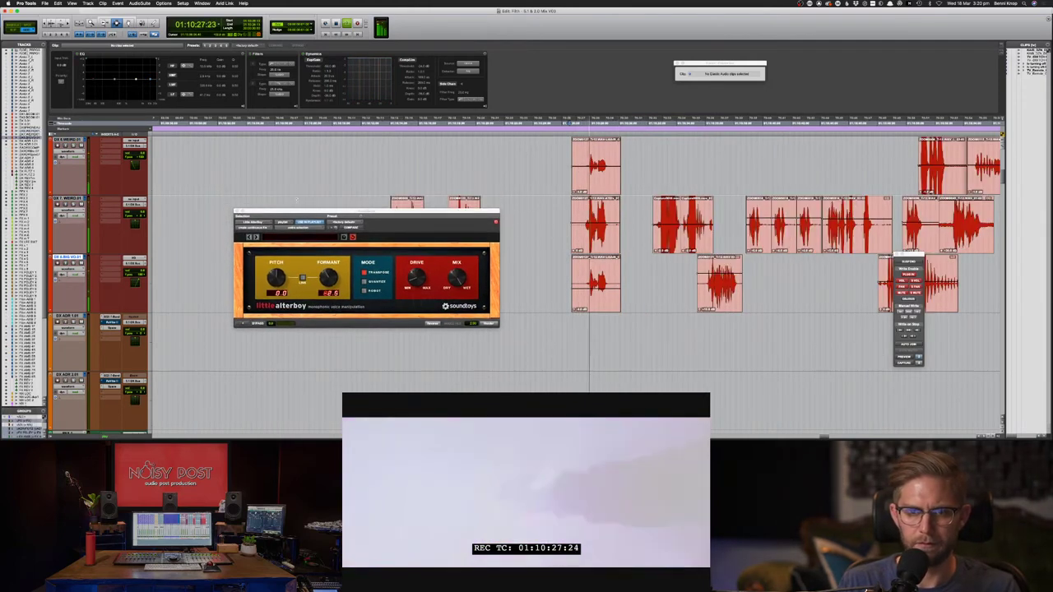
left_click(237, 212)
- Audition the DX 7 area, then Alt-drag a copy of the short clip onto the track below
left_click(425, 233)
key("space")
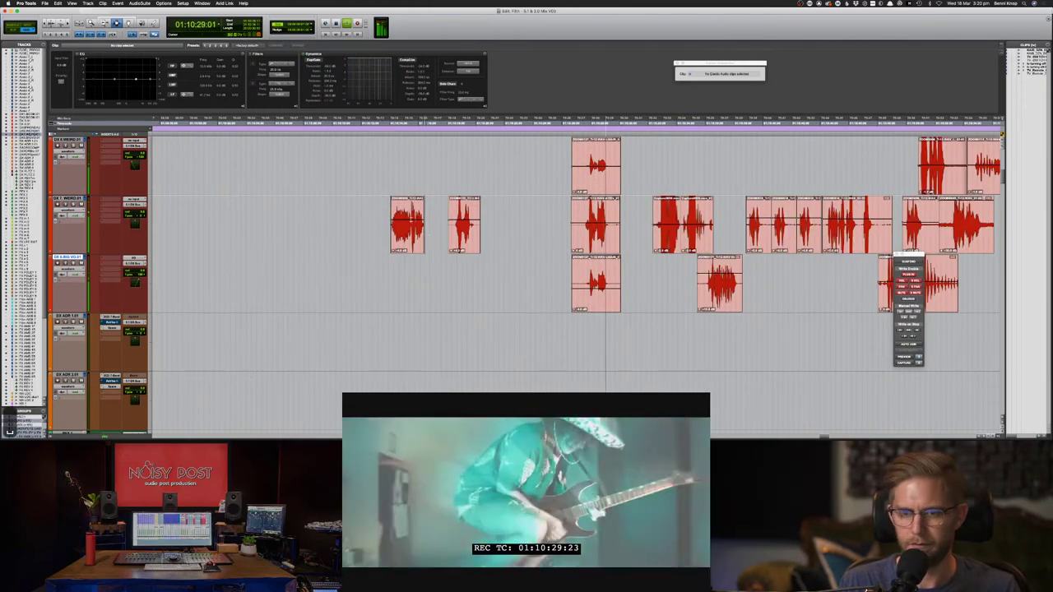
left_click(381, 232)
key("space")
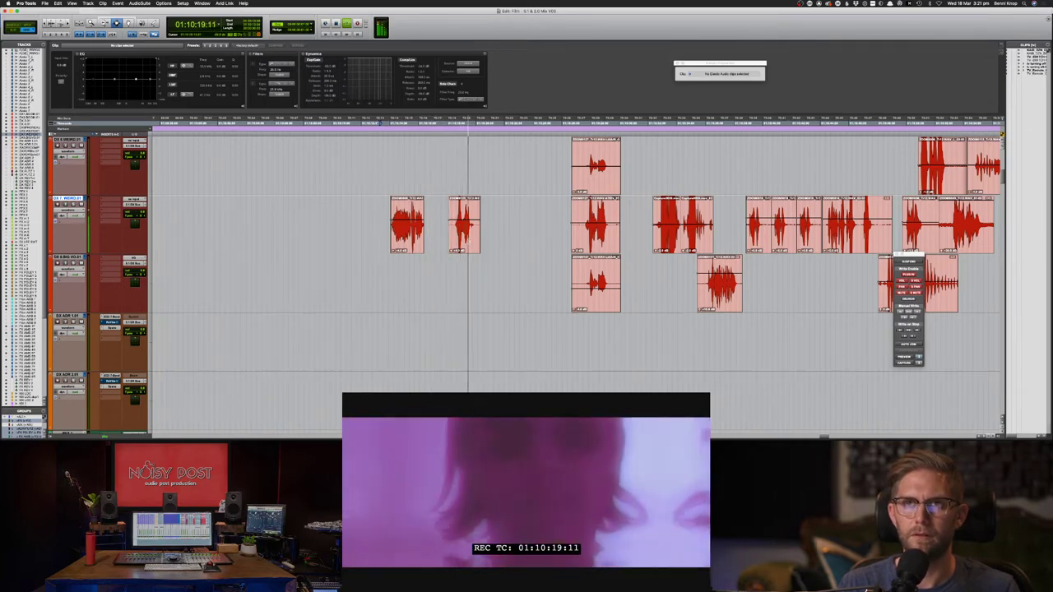
left_click(464, 241)
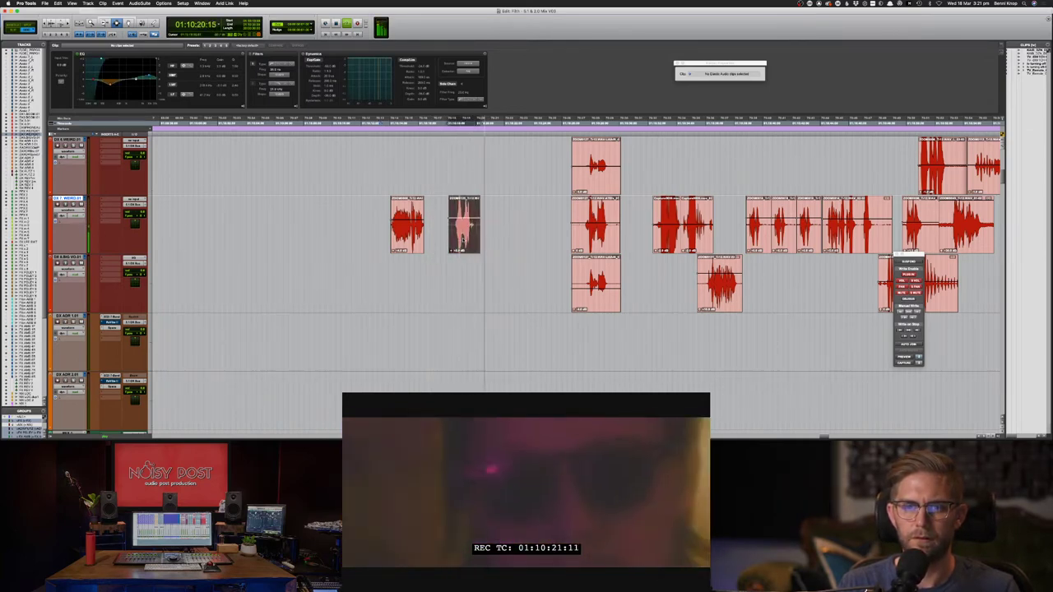
key("space")
key("F8")
left_click_drag(463, 239, 460, 283)
- Load Little AlterBoy, move its window aside, and render its pitch shift onto the copy
left_click(140, 3)
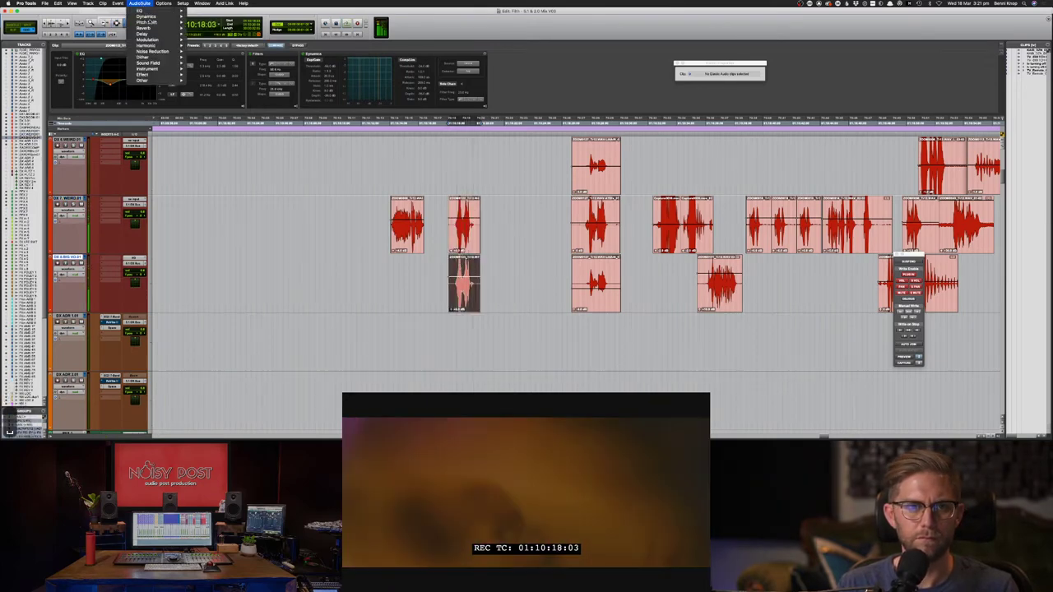
mouse_move(163, 45)
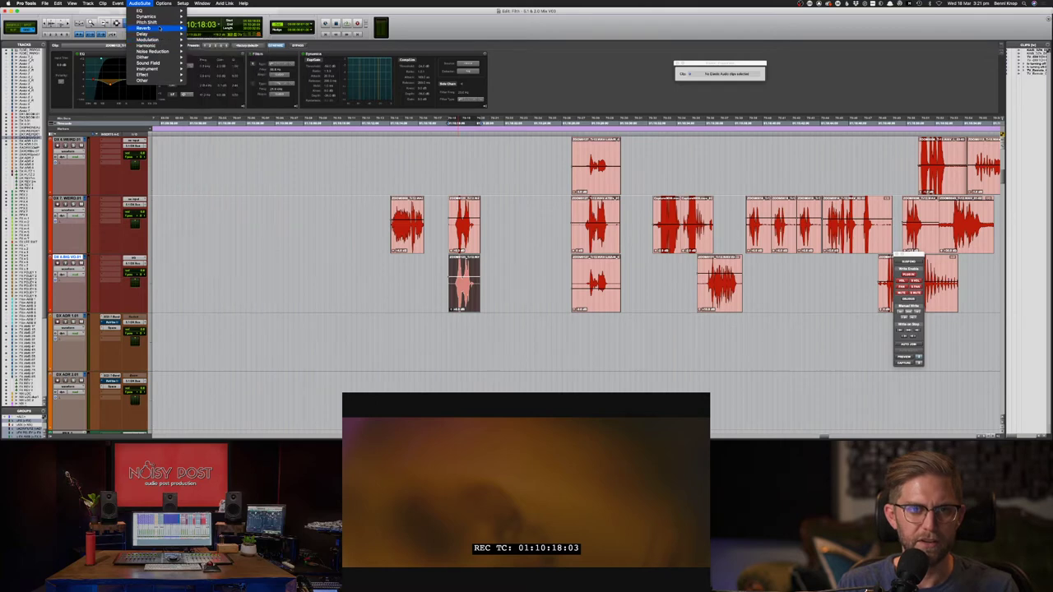
mouse_move(157, 23)
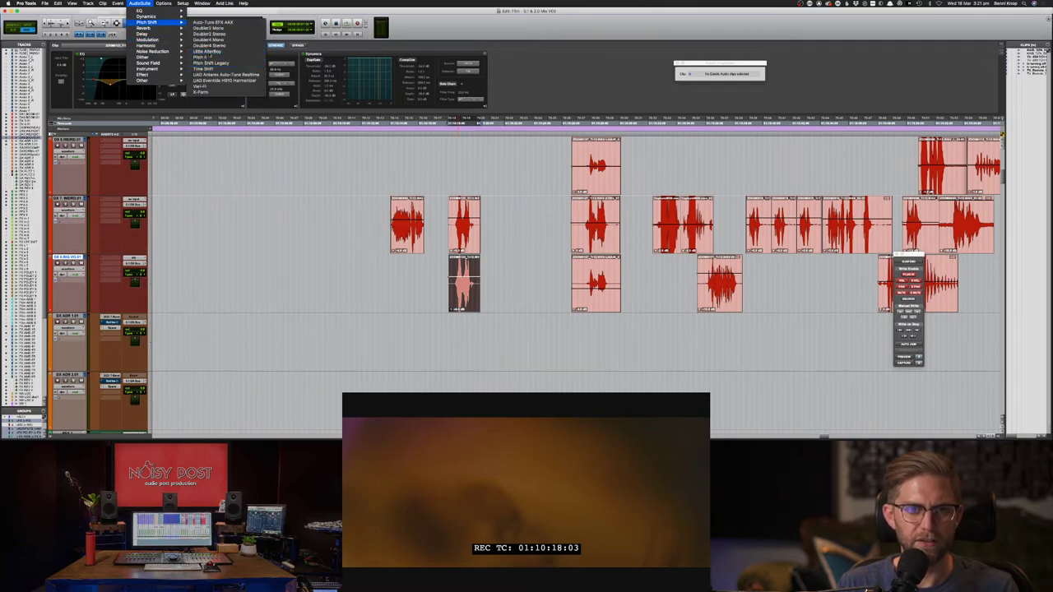
left_click(207, 51)
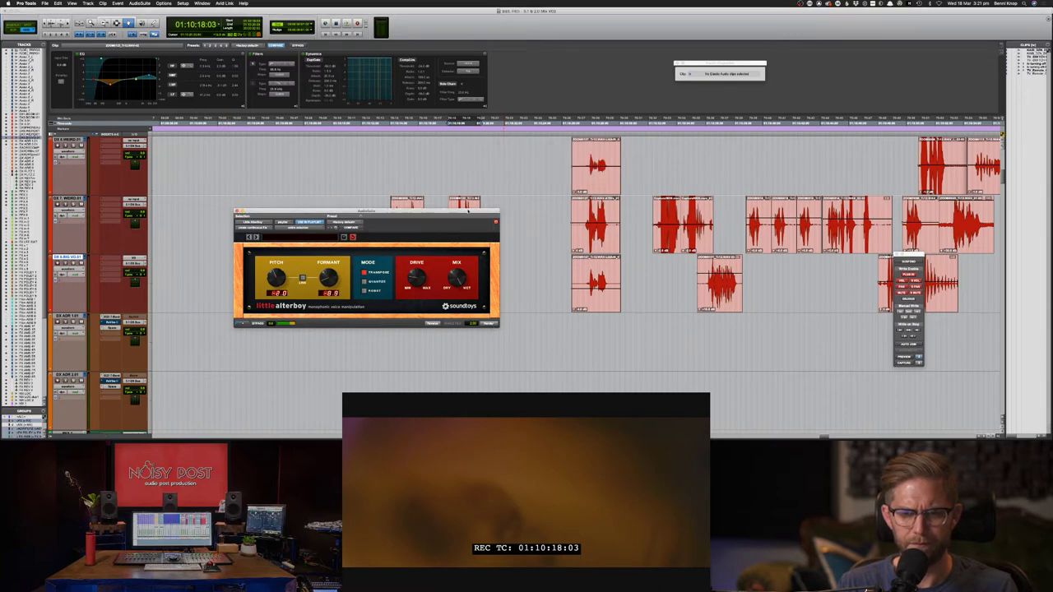
left_click_drag(467, 212, 525, 276)
key("space")
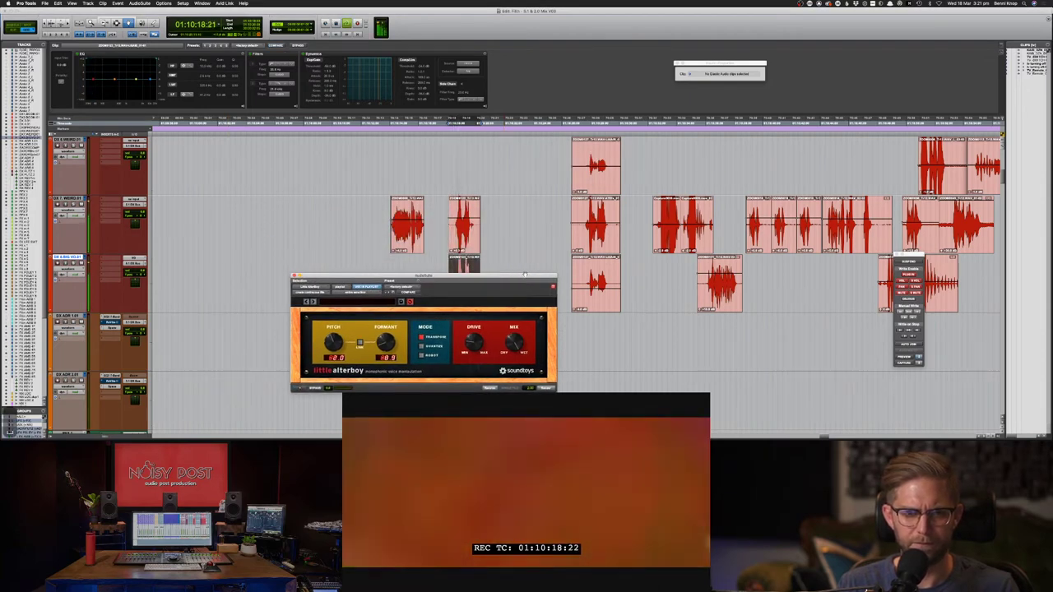
key("super+z")
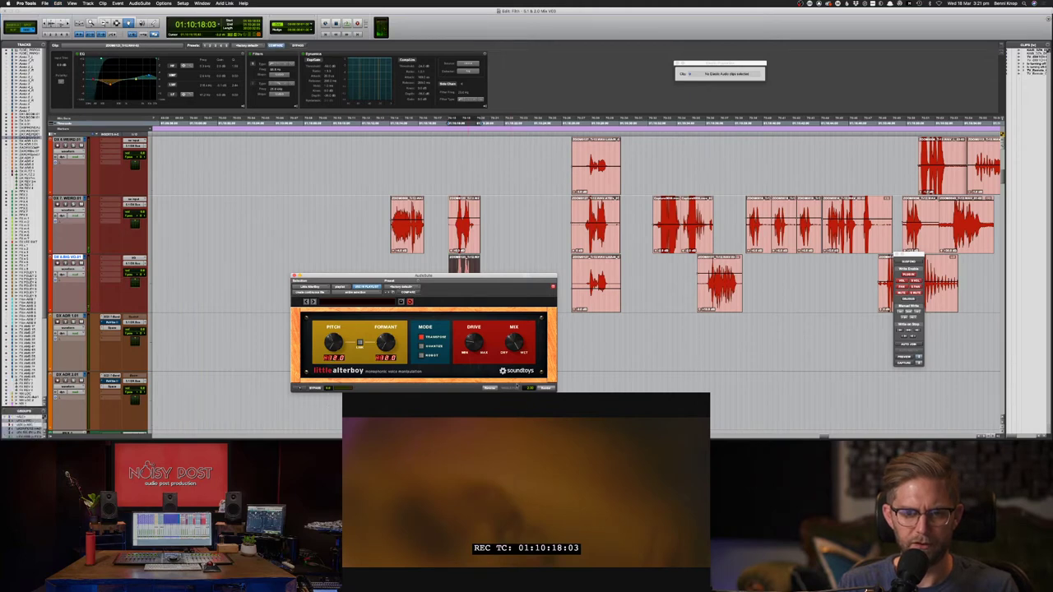
left_click(547, 389)
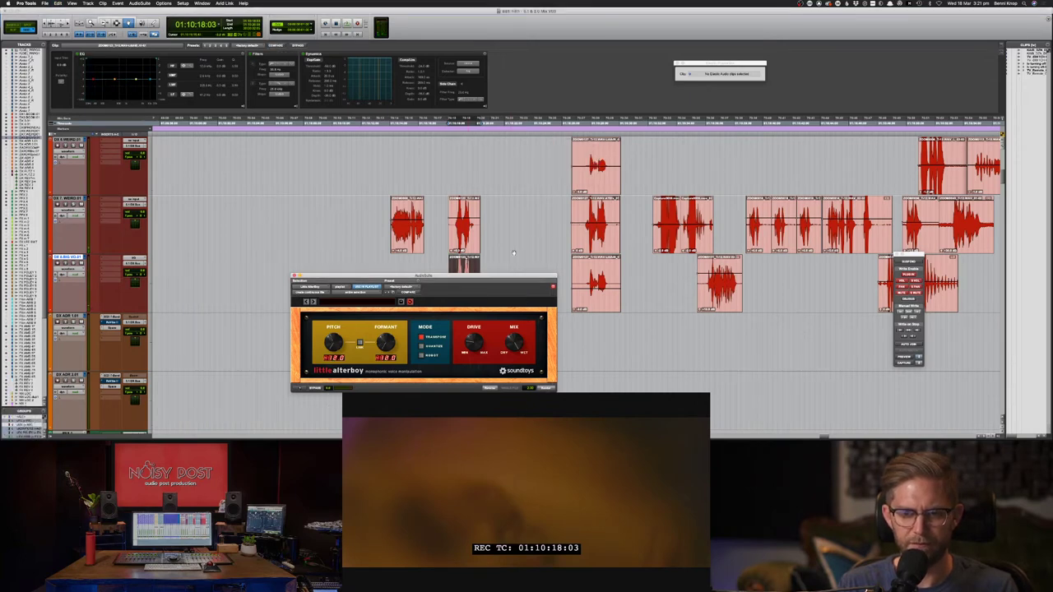
- Audition the processed clip, close Little AlterBoy, and select the upper copy
key("space")
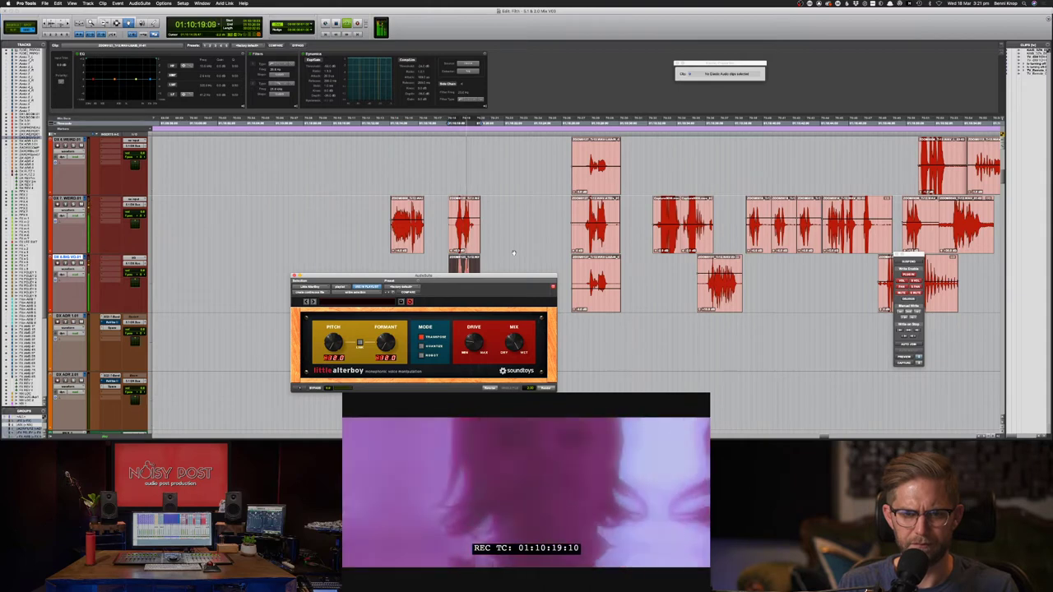
key("space")
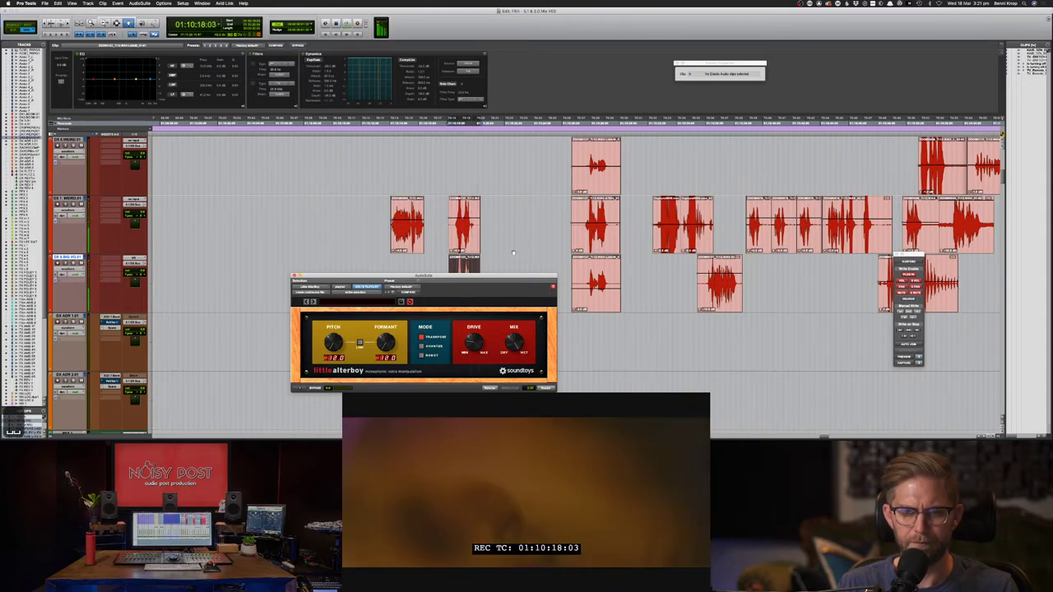
key("space")
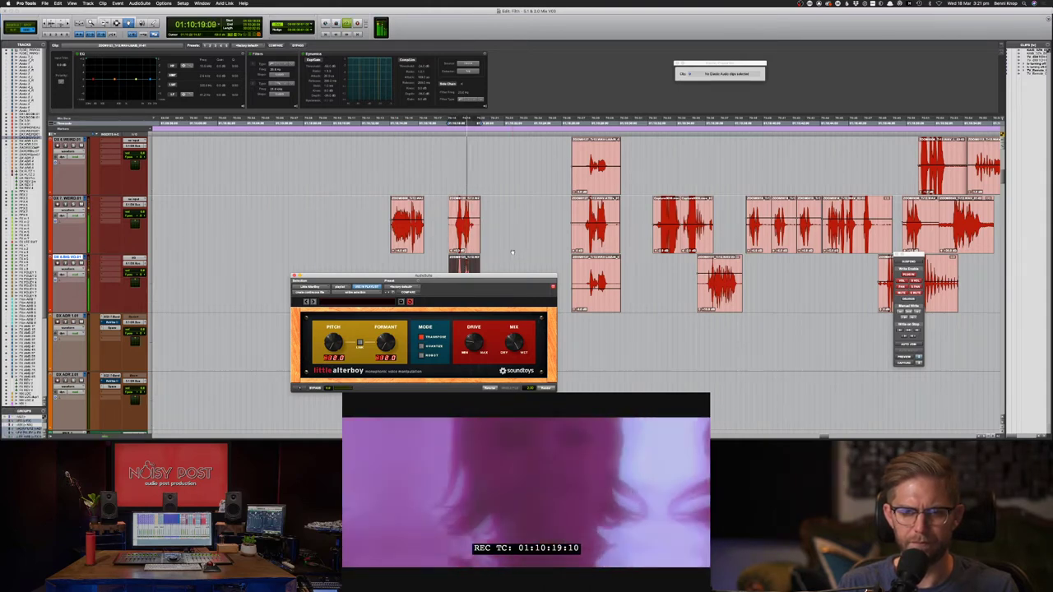
key("space")
key("space")
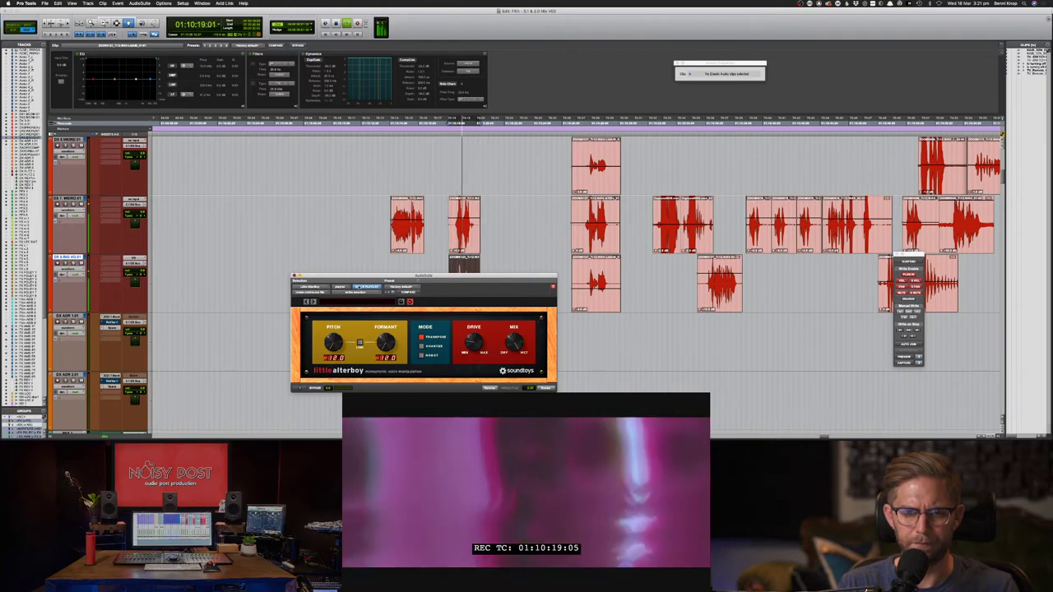
key("super+w")
left_click(465, 218)
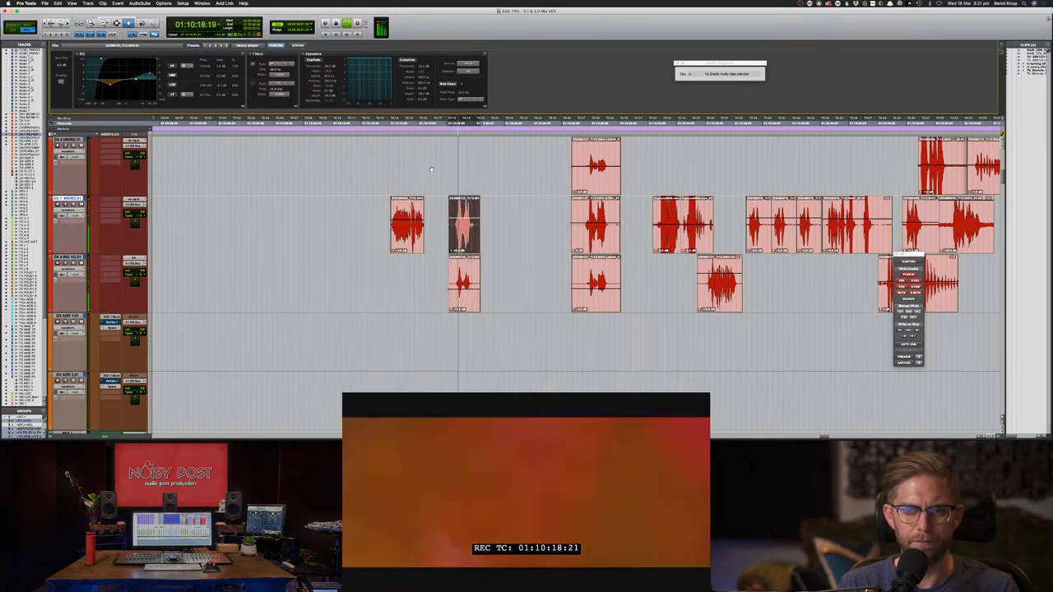
key("space")
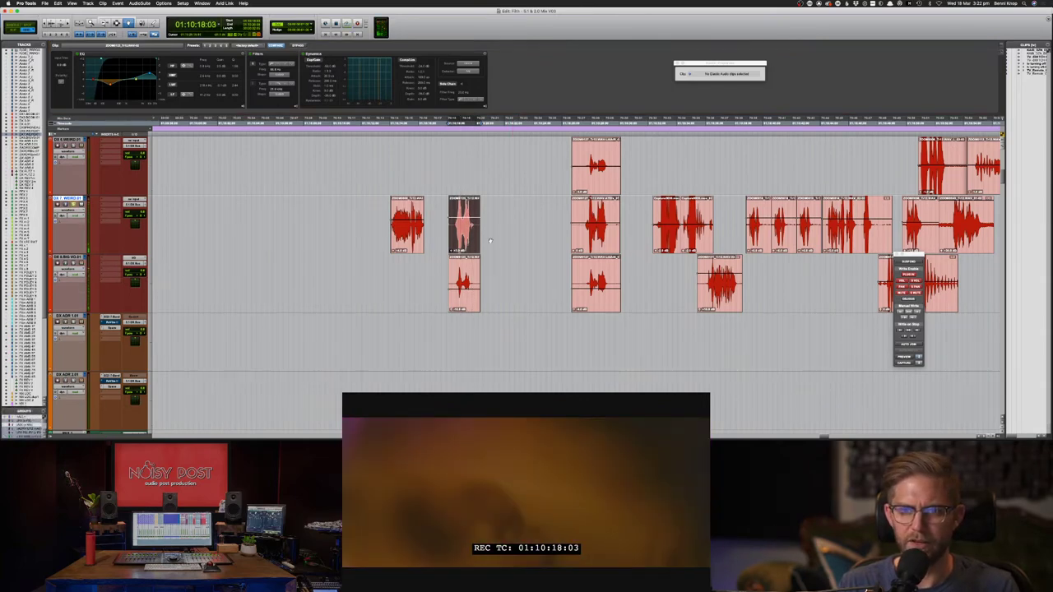
- Render the upper clip copy through the Pitch II AudioSuite plug-in
left_click(139, 3)
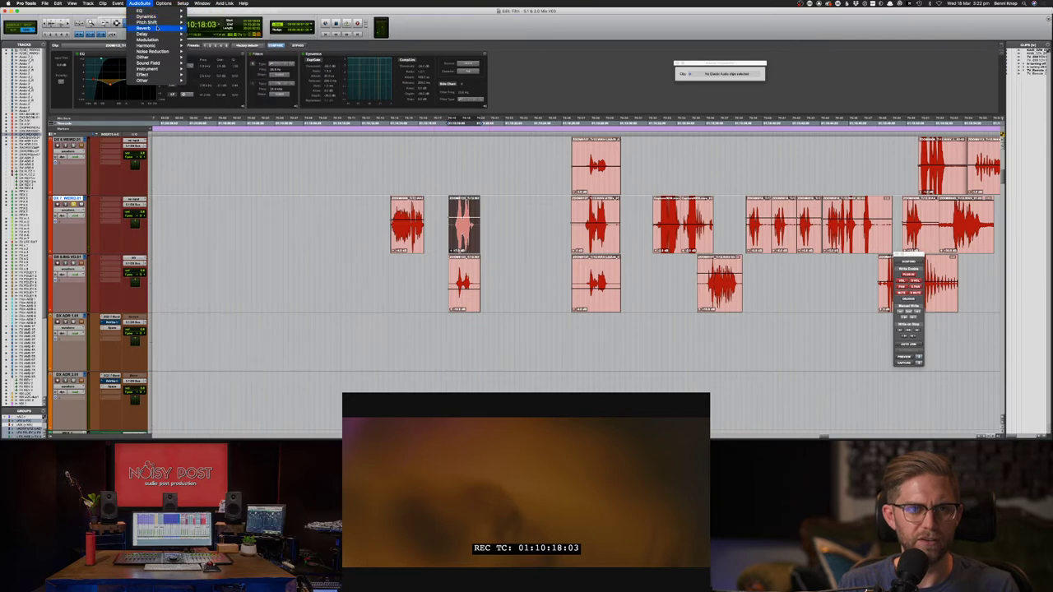
mouse_move(148, 22)
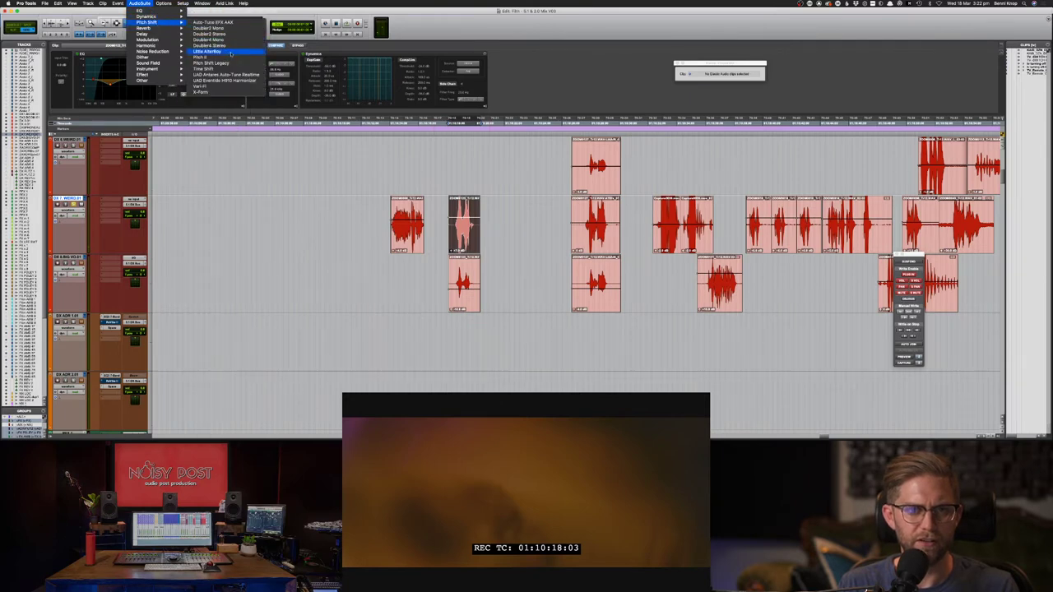
left_click(205, 57)
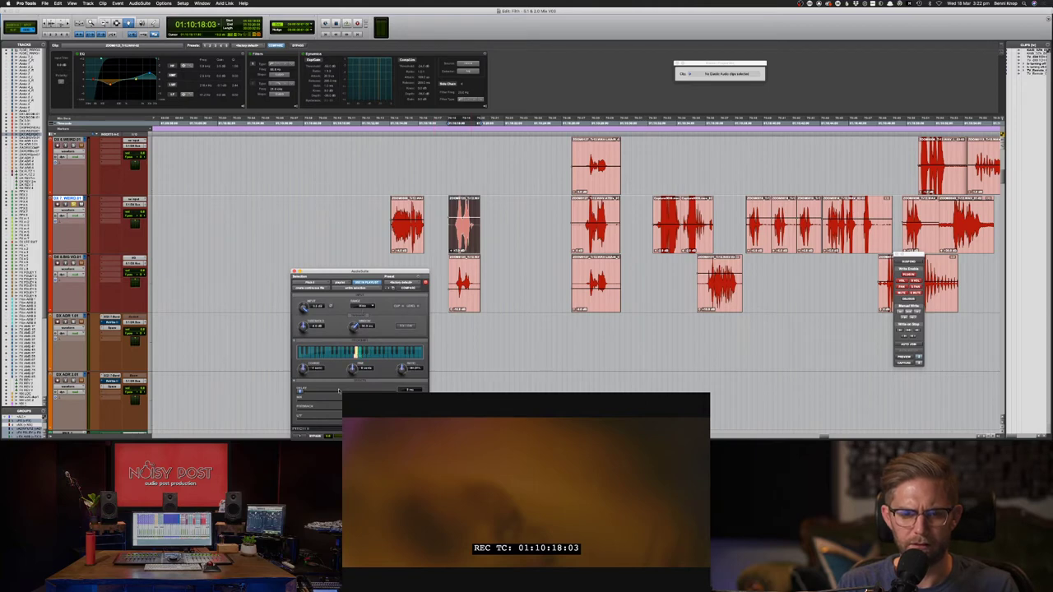
left_click_drag(347, 270, 319, 205)
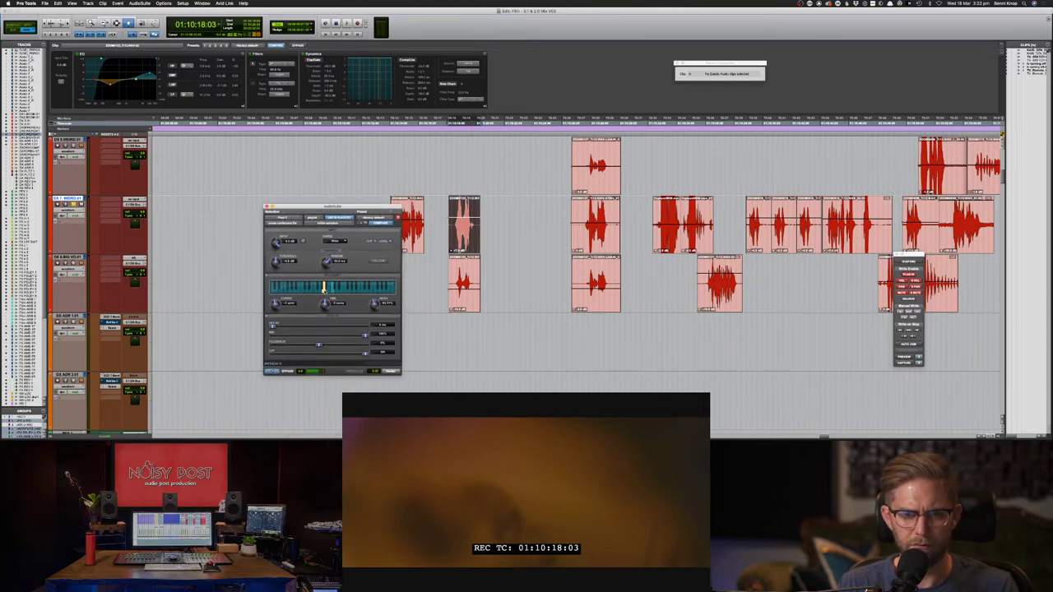
left_click(391, 372)
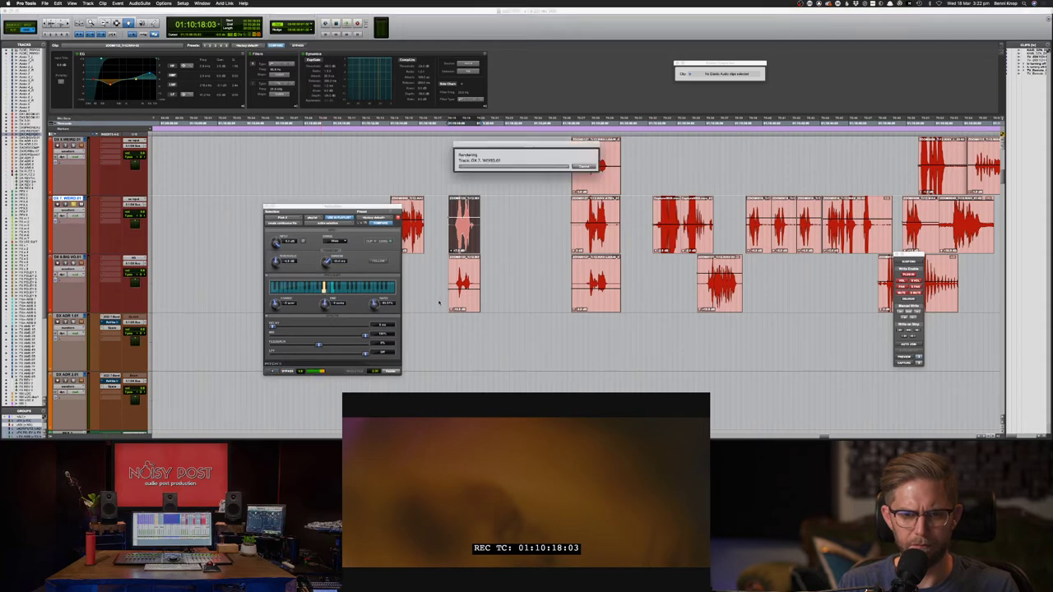
- Switch to the Selector tool and select a range around the lower clip
key("F7")
left_click(442, 285)
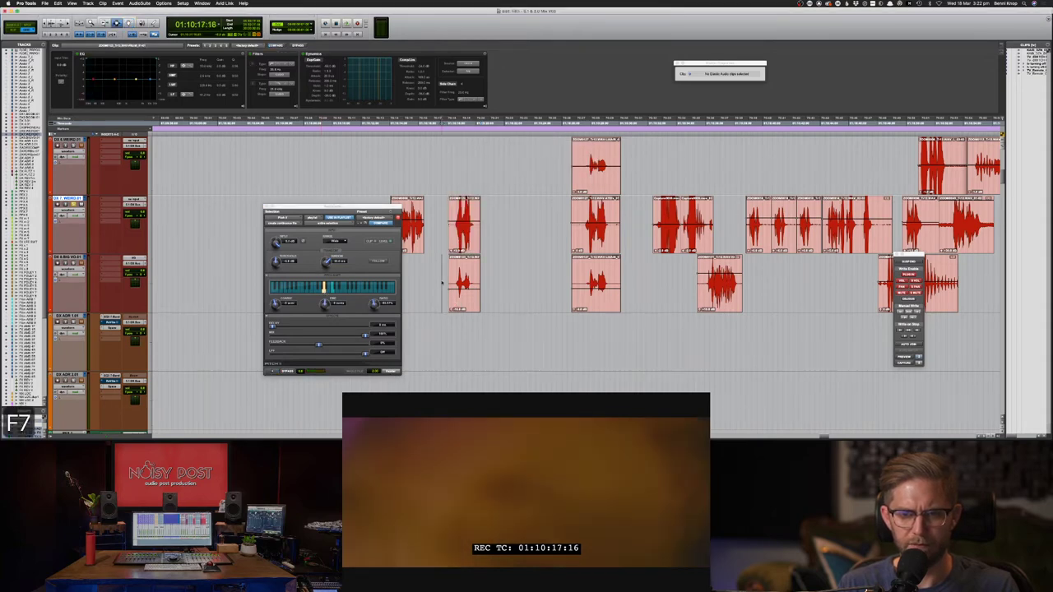
key("space")
left_click_drag(498, 284, 418, 276)
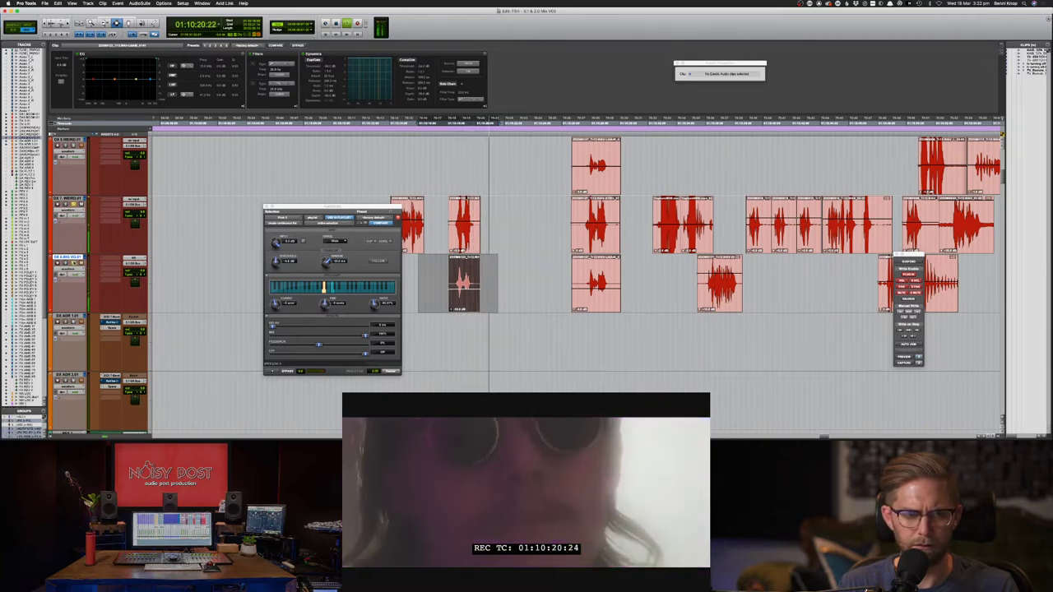
- Add fade-outs to the ends and fade-ins to the starts of both DX 7 and DX 8 clips
key("space")
left_click_drag(498, 239, 472, 278)
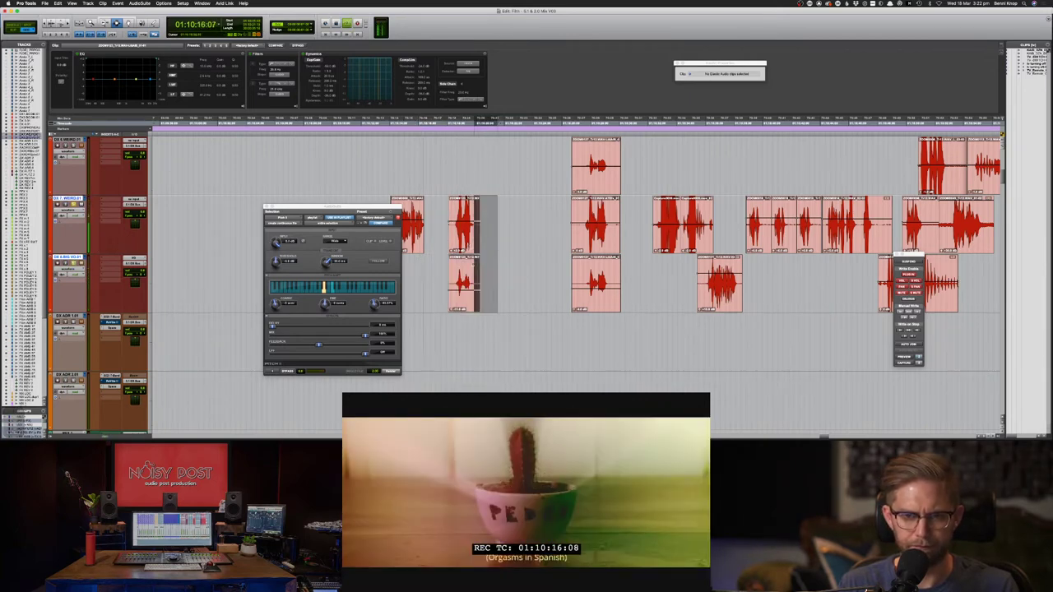
key("f")
left_click_drag(443, 237, 455, 275)
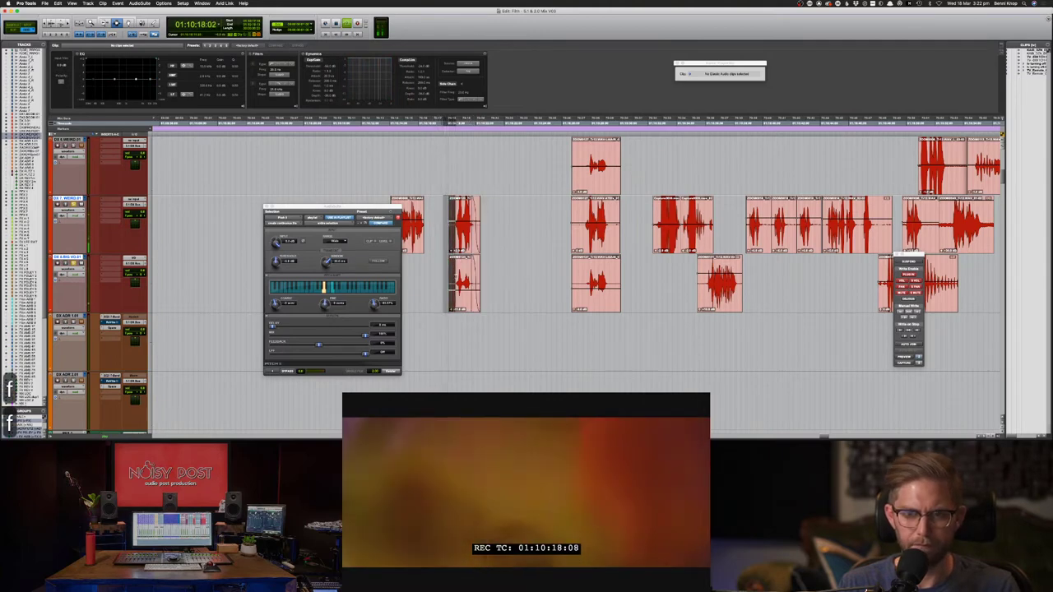
key("f")
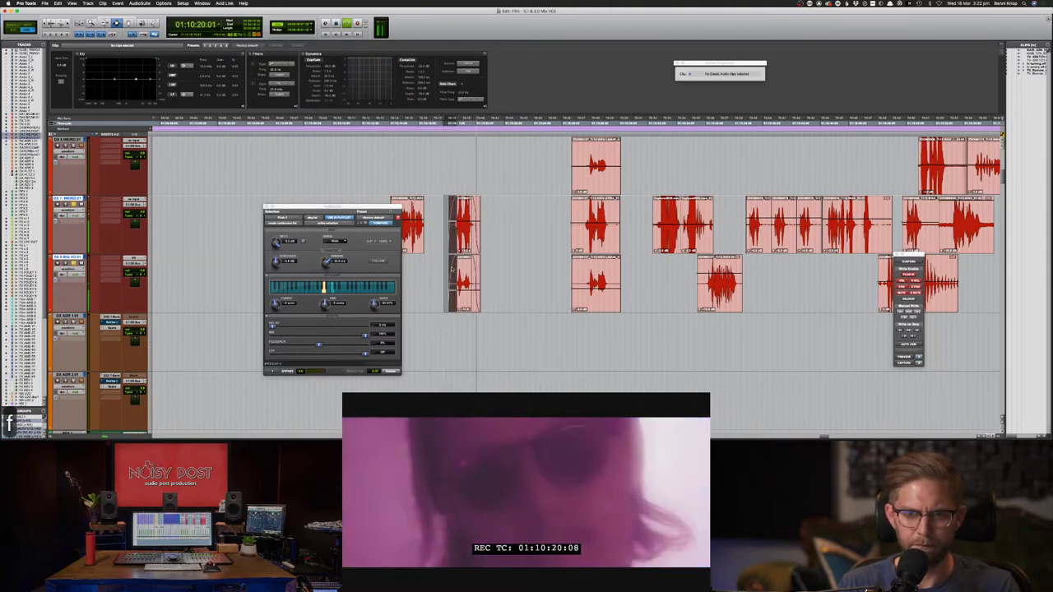
- Audition the DX 8 clip and the DX 7 clip from 01:10:14, uncovering the hidden DX 7 clip
double_click(465, 276)
key("space")
double_click(414, 210)
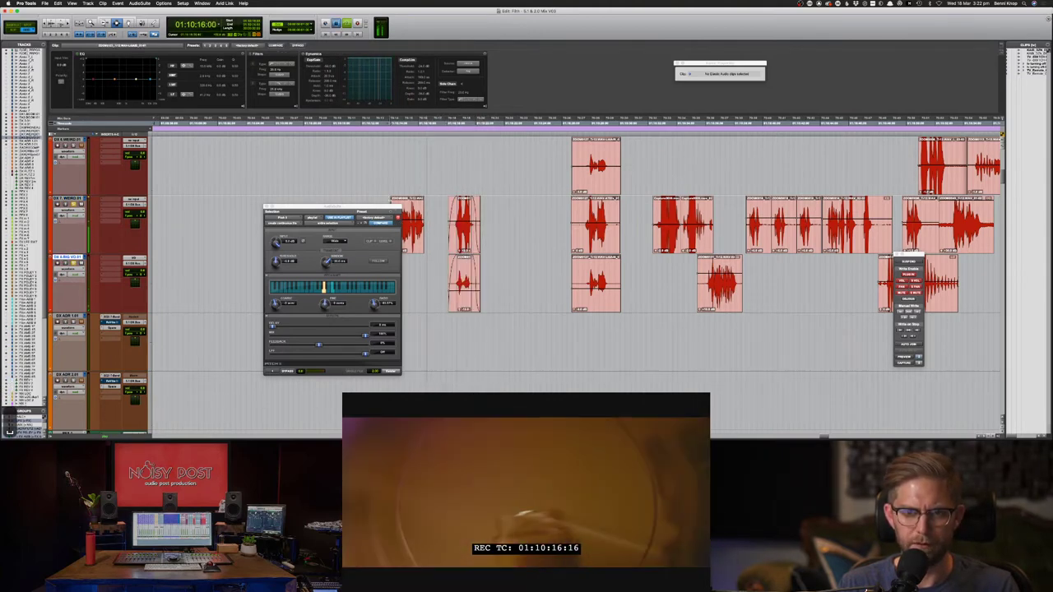
key("space")
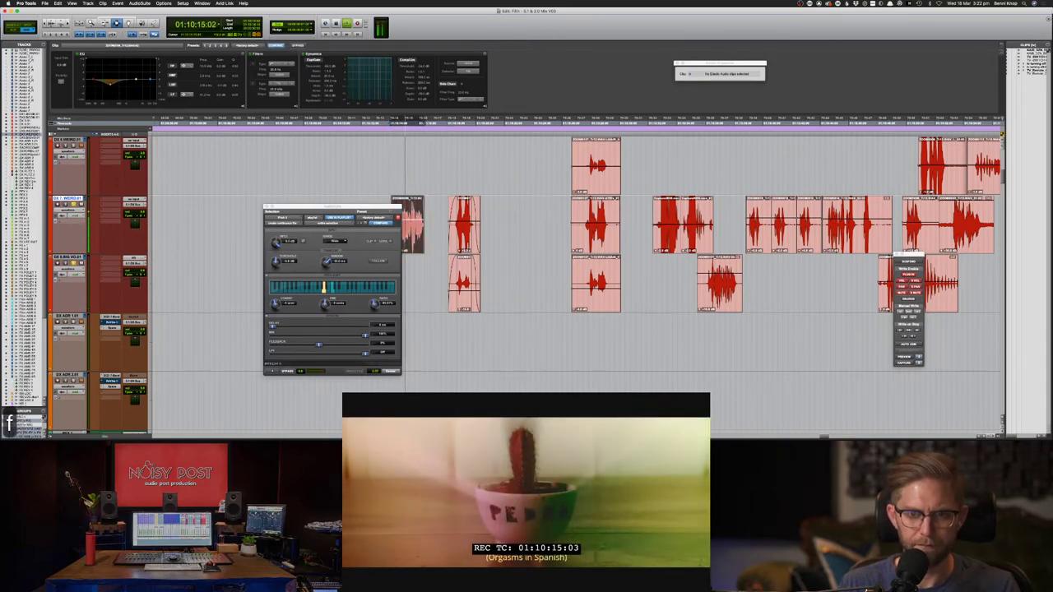
left_click_drag(370, 207, 329, 207)
key("space")
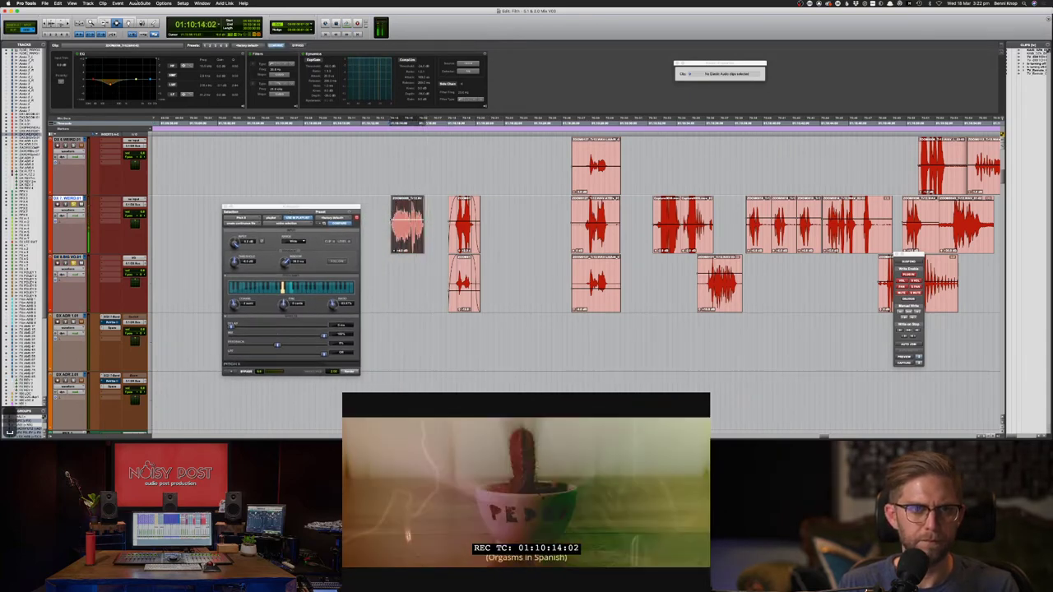
left_click(140, 3)
left_click(137, 4)
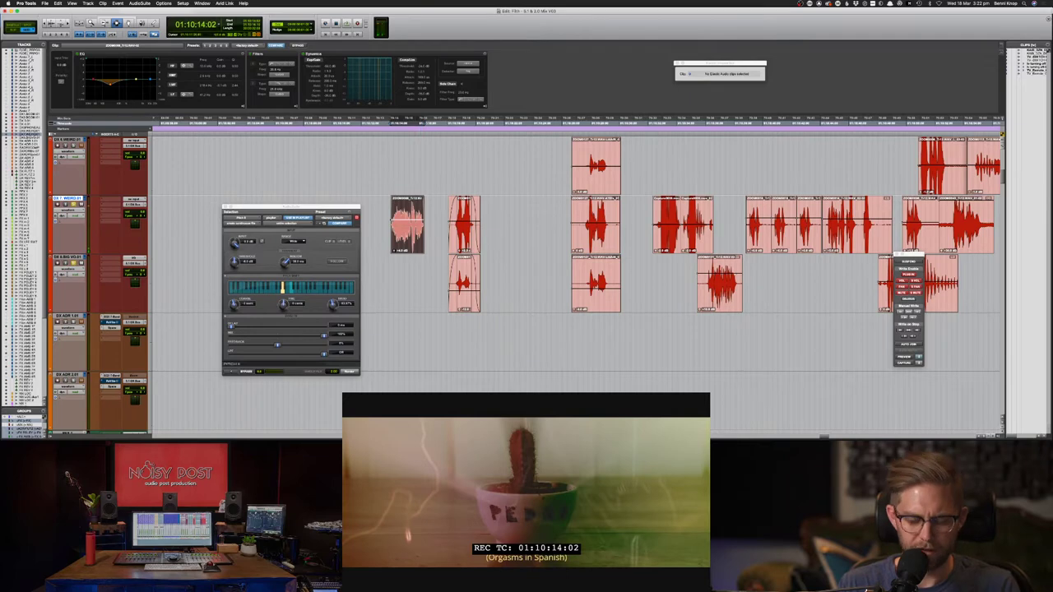
- Zoom in on the DX 7 clip, lengthen its end fade-out and fade in its start
key("super+bracketright")
key("super+bracketright")
left_click_drag(754, 228, 696, 225)
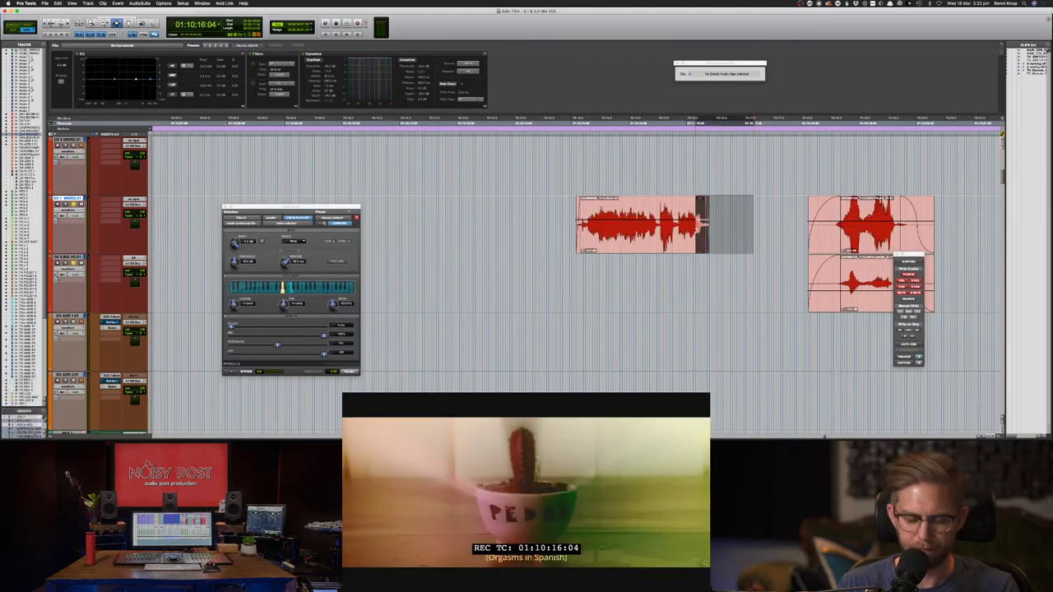
key("f")
key("slash")
key("slash")
key("slash")
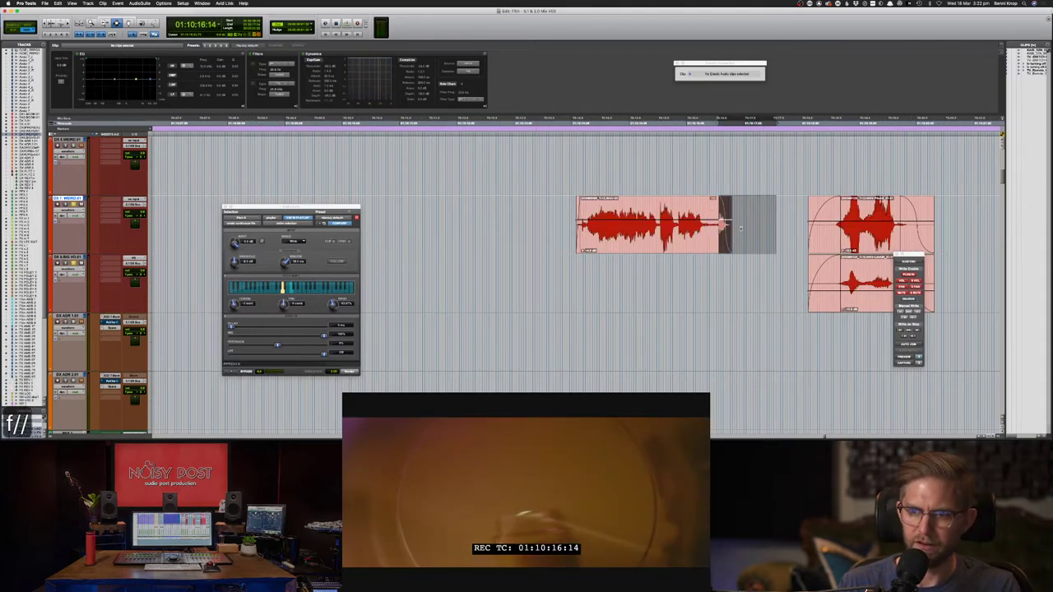
key("comma")
key("comma")
key("comma")
key("comma")
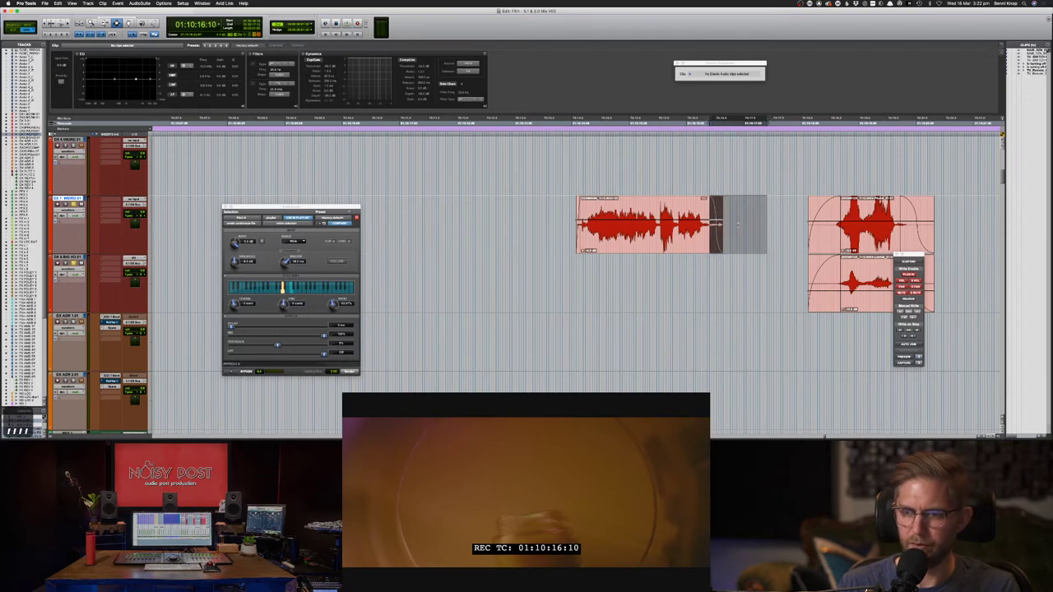
left_click_drag(738, 224, 699, 224)
key("f")
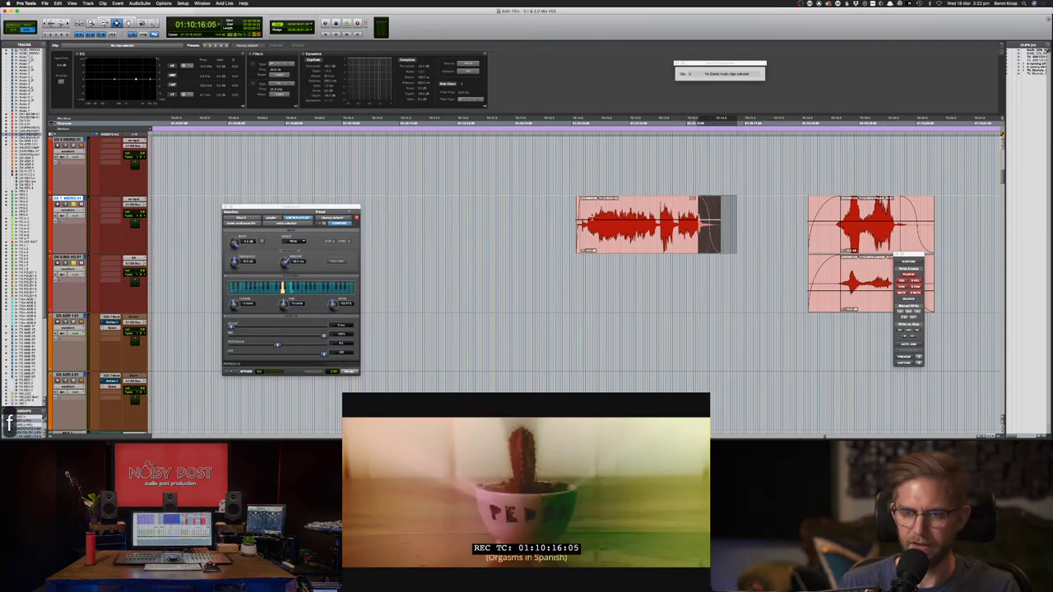
left_click(591, 220)
key("d")
double_click(650, 220)
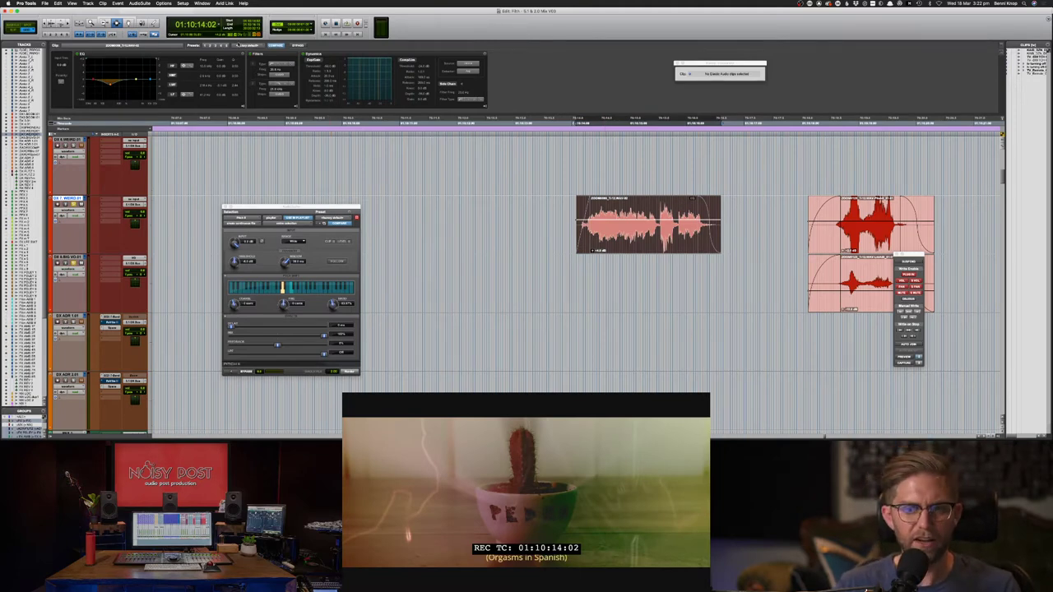
- Load RX 7 Voice De-noise from the AudioSuite Noise Reduction submenu
left_click(140, 3)
mouse_move(149, 22)
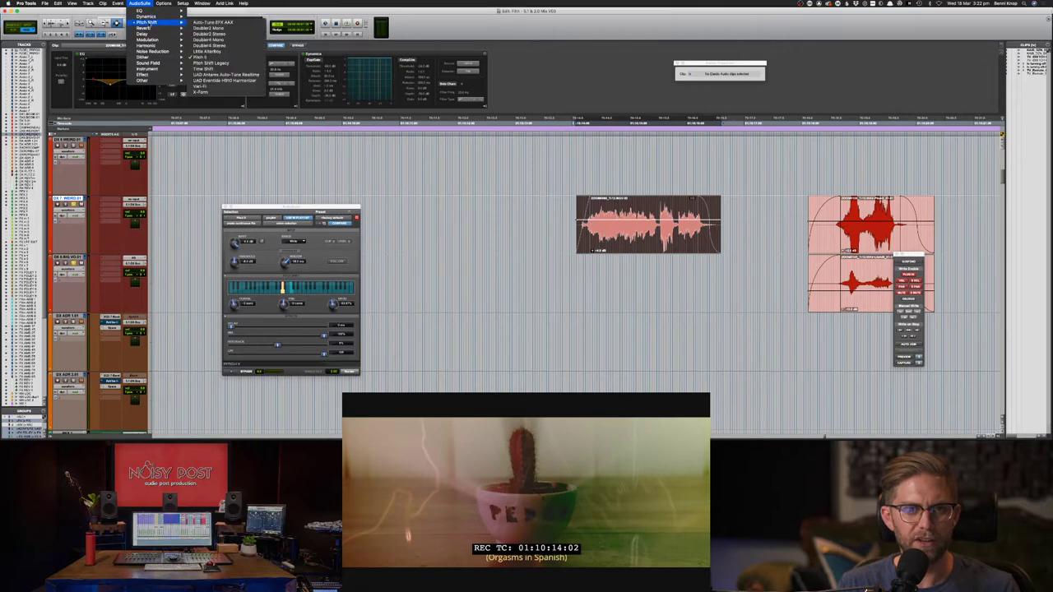
mouse_move(162, 41)
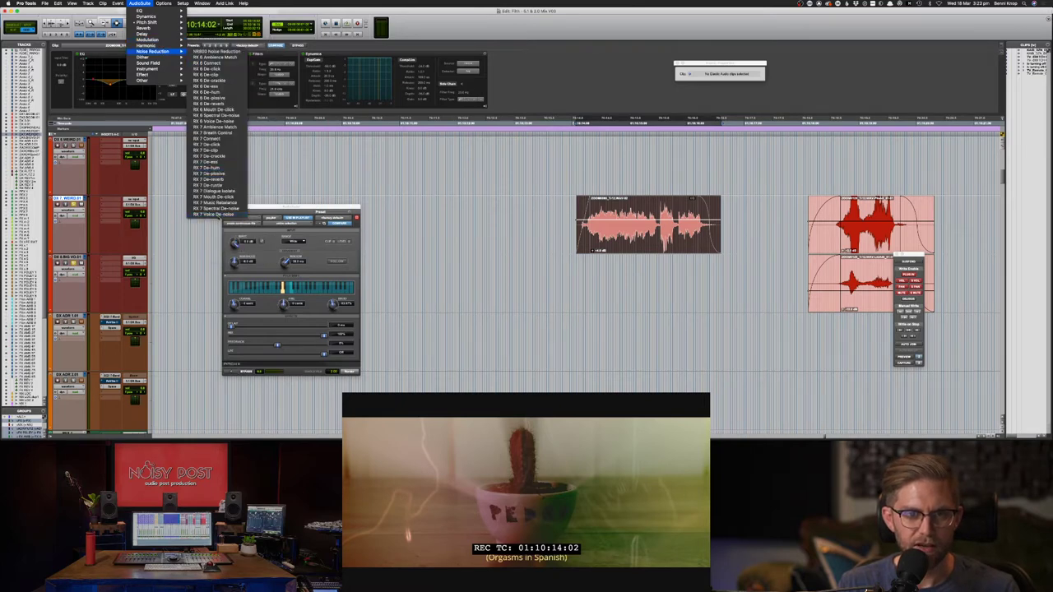
left_click(212, 214)
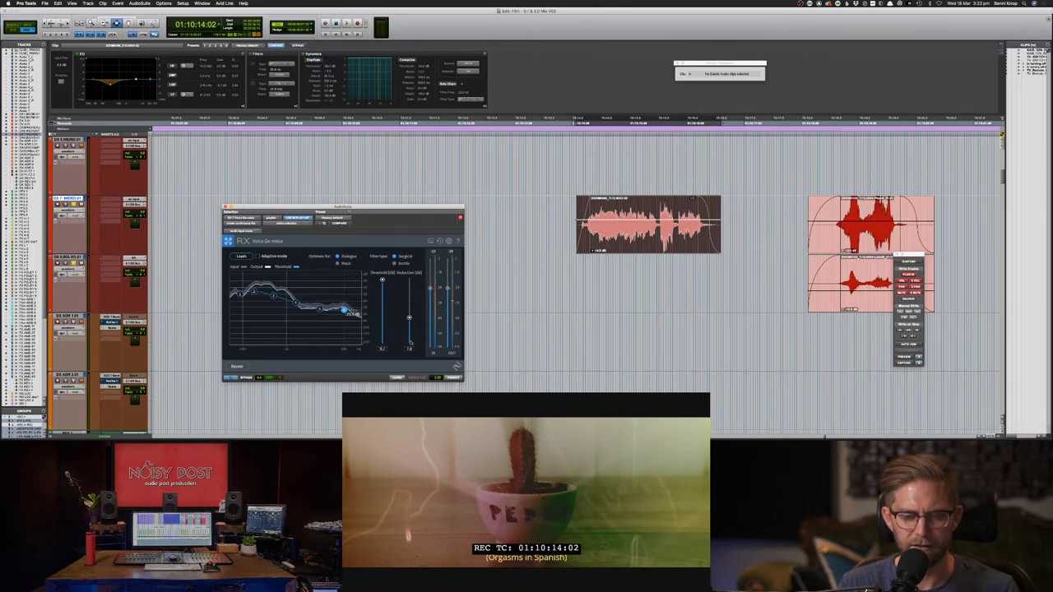
- Render RX 7 Voice De-noise onto the DX 7 clip and select the processed clip
key("F7")
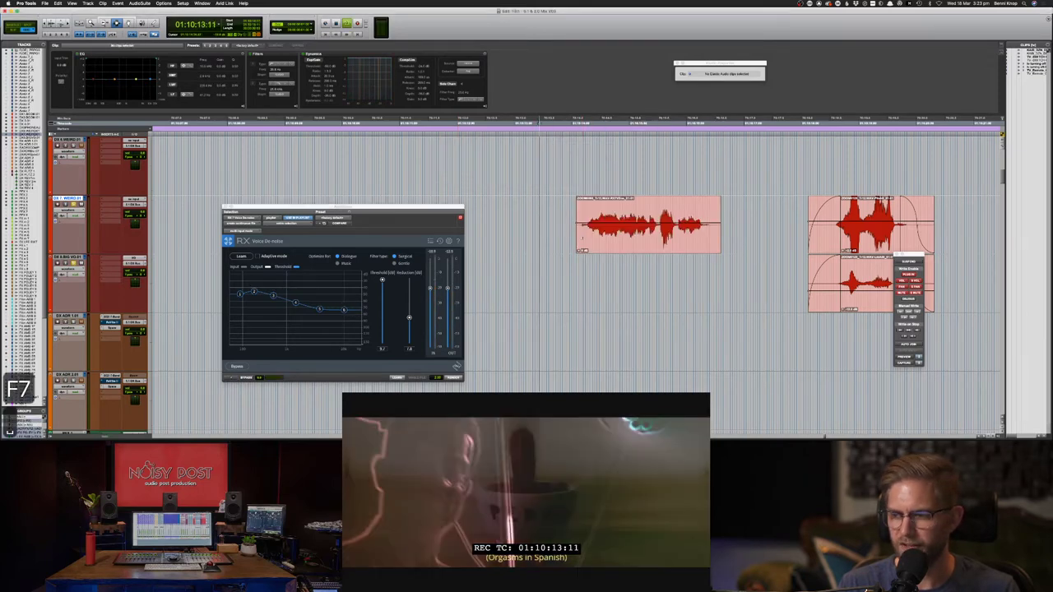
left_click(601, 236)
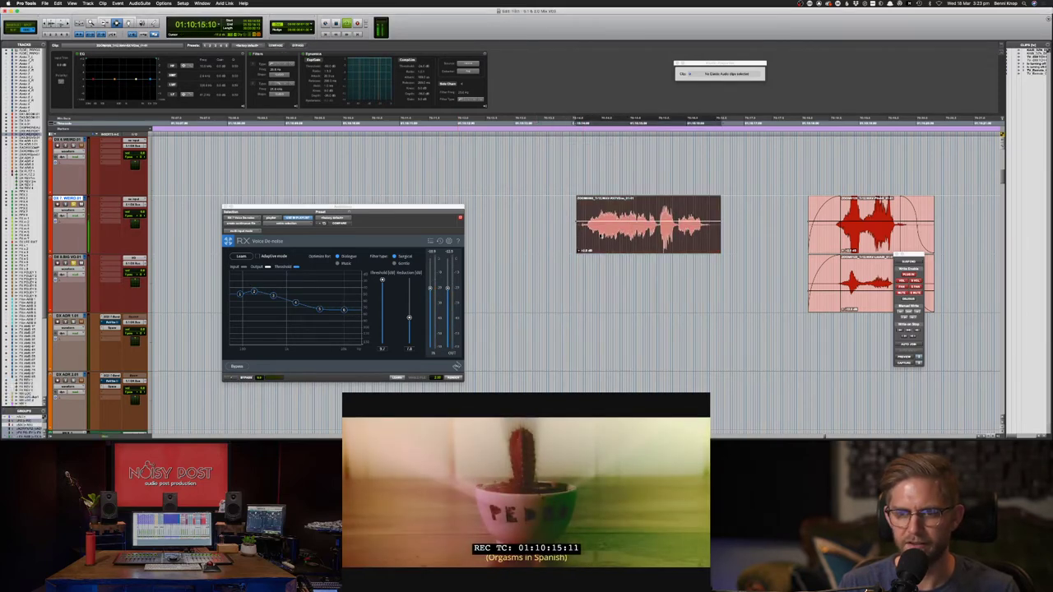
left_click(580, 216)
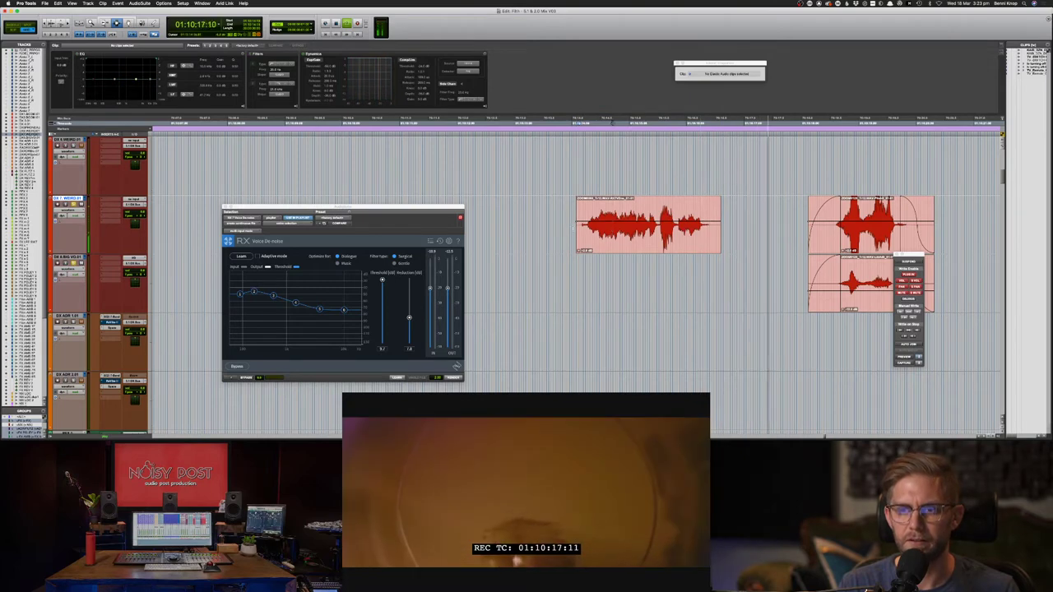
key("s")
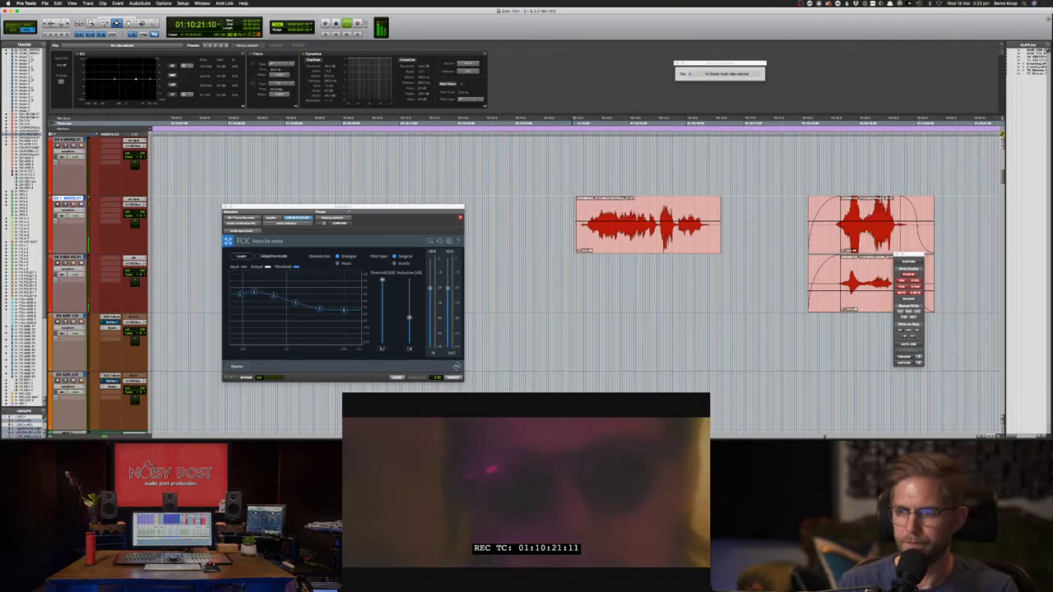
- Zoom out and review the upper and lower dialogue clips together, then clear the selection
left_click(864, 295)
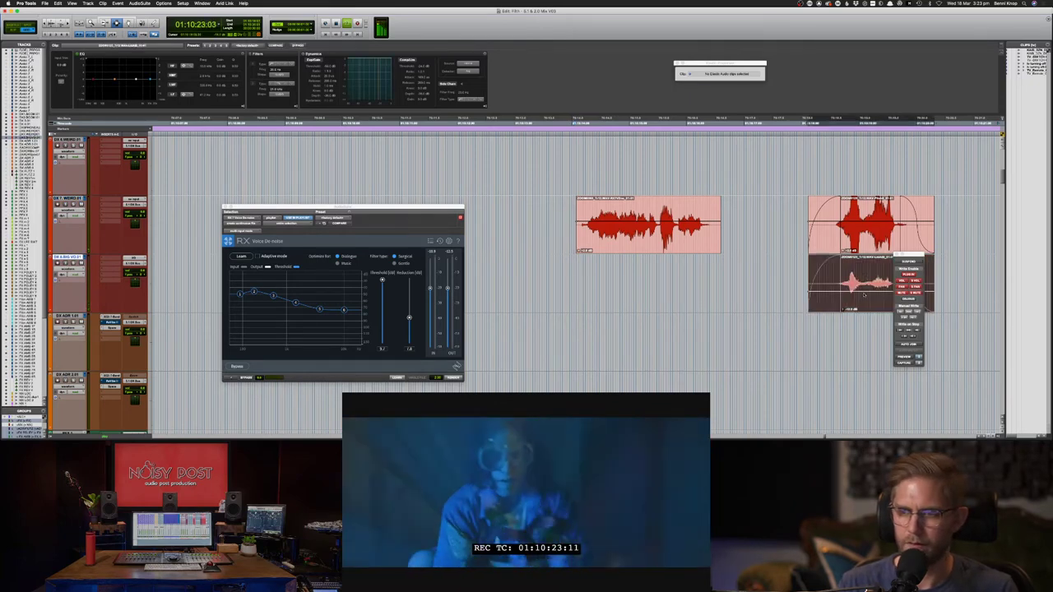
key("super+bracketleft")
key("super+bracketleft")
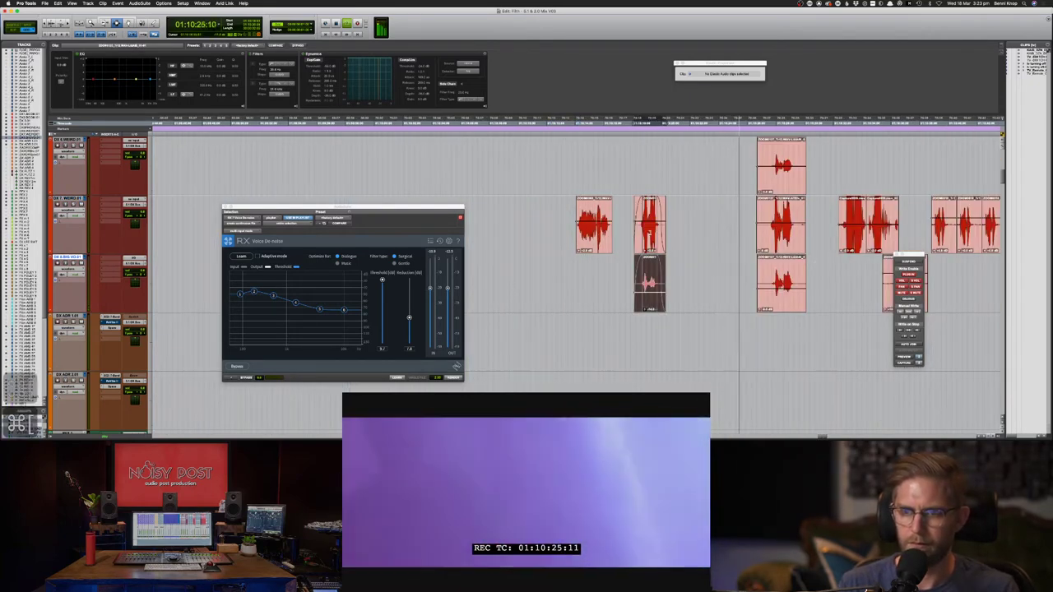
left_click(650, 233)
left_click_drag(649, 233, 650, 257)
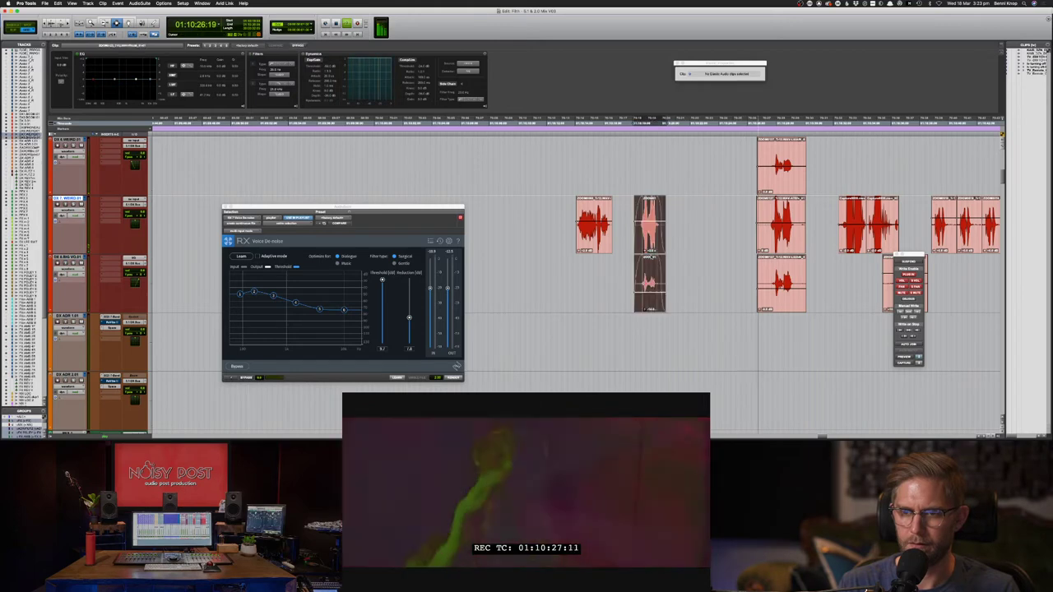
left_click(737, 245)
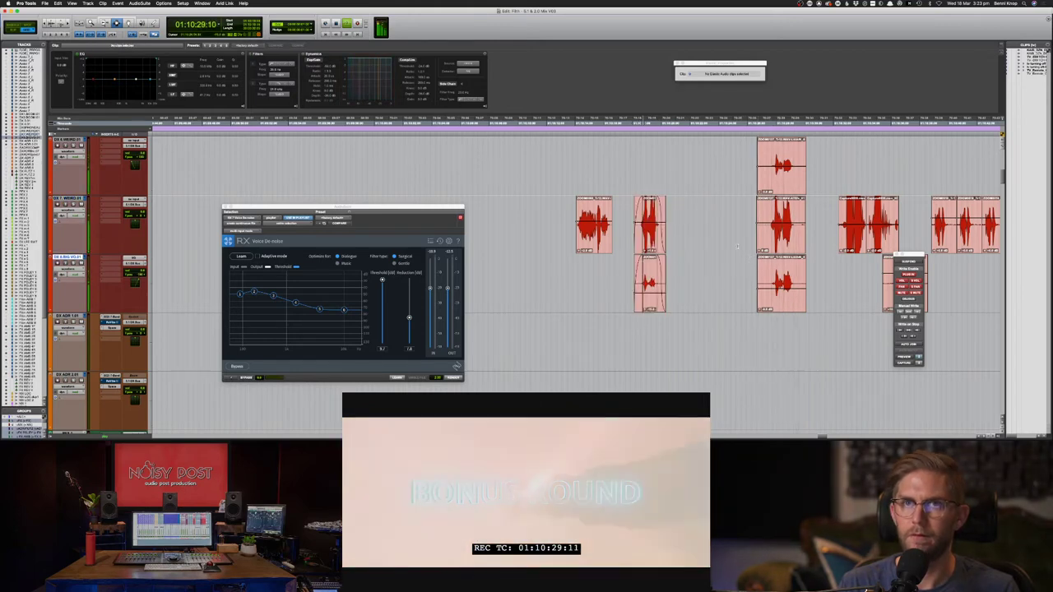
- Play the dialogue from around 01:09:42 against picture, then save the session
key("super+bracketleft")
key("super+bracketleft")
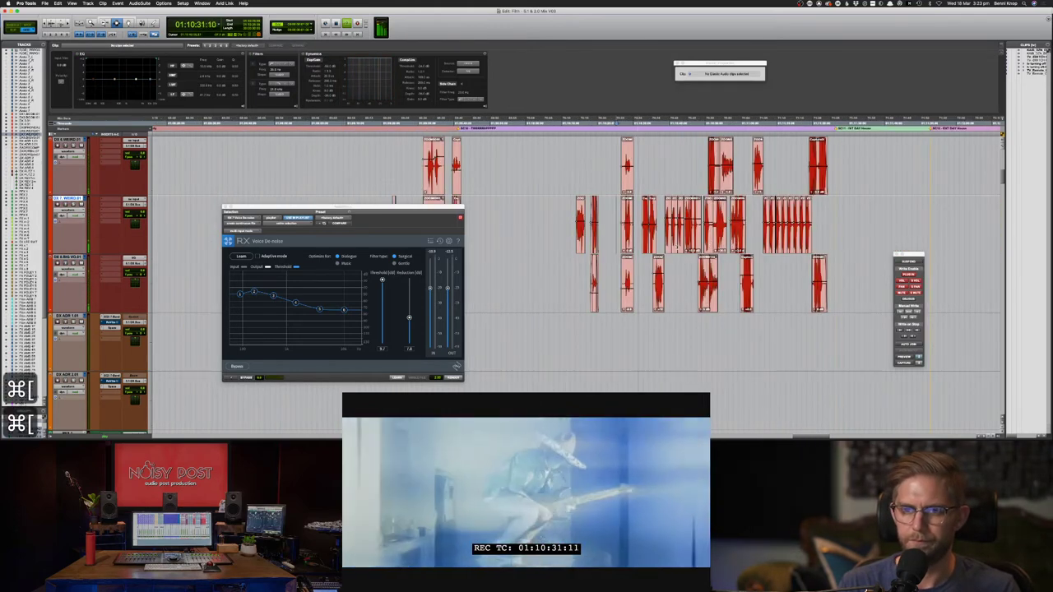
scroll(677, 246, "down", 5)
scroll(676, 245, "up", 5)
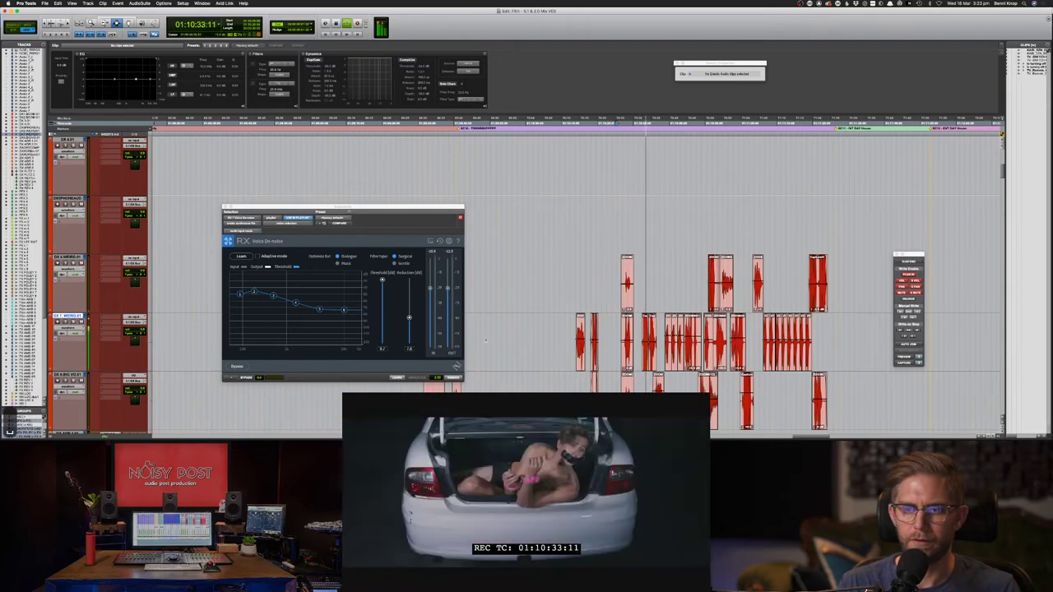
left_click(464, 392)
key("space")
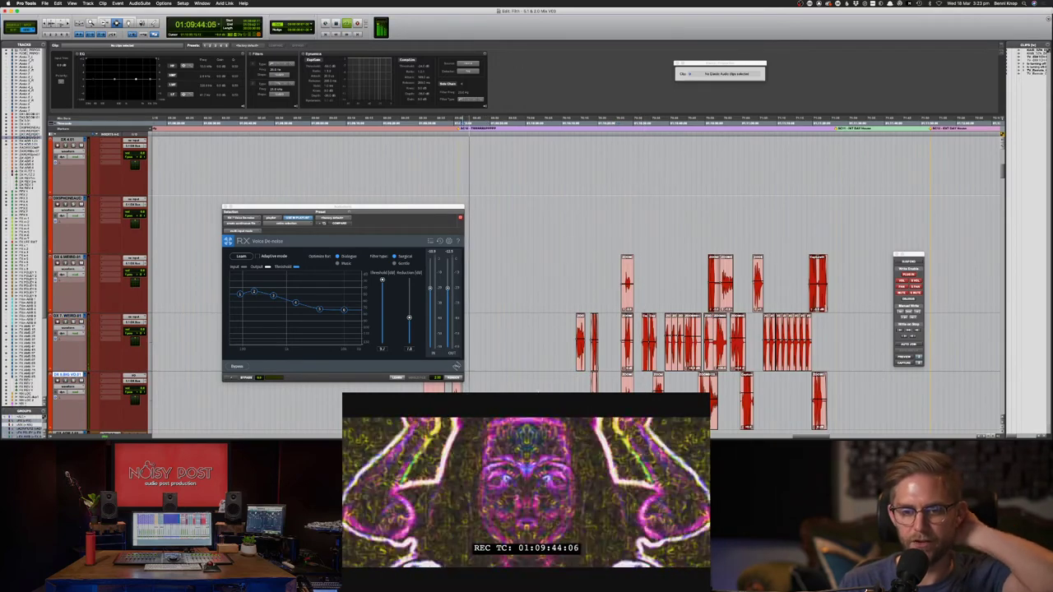
scroll(576, 280, "down", 3)
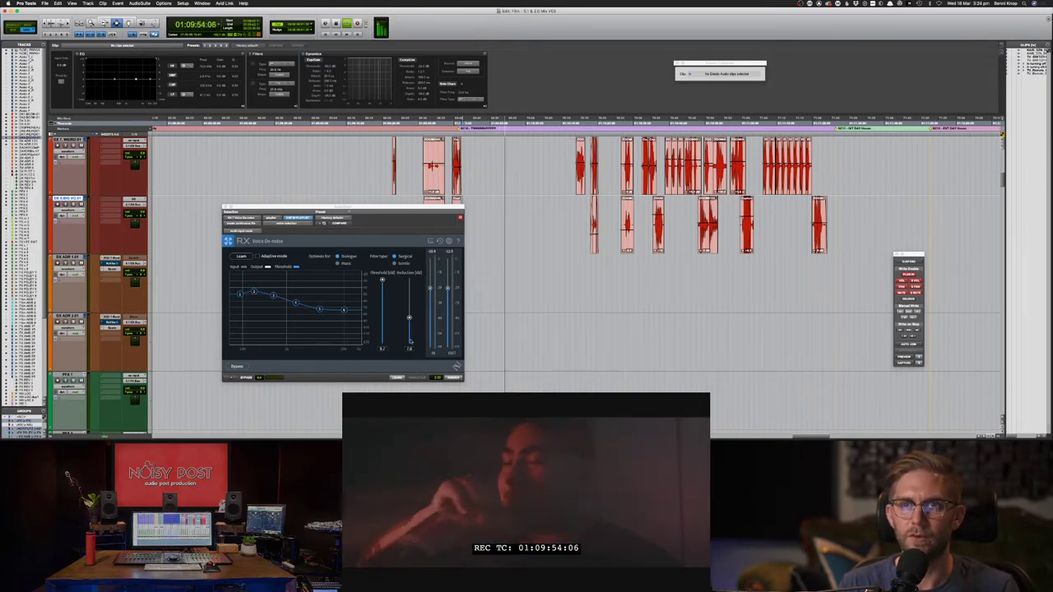
left_click_drag(403, 207, 347, 212)
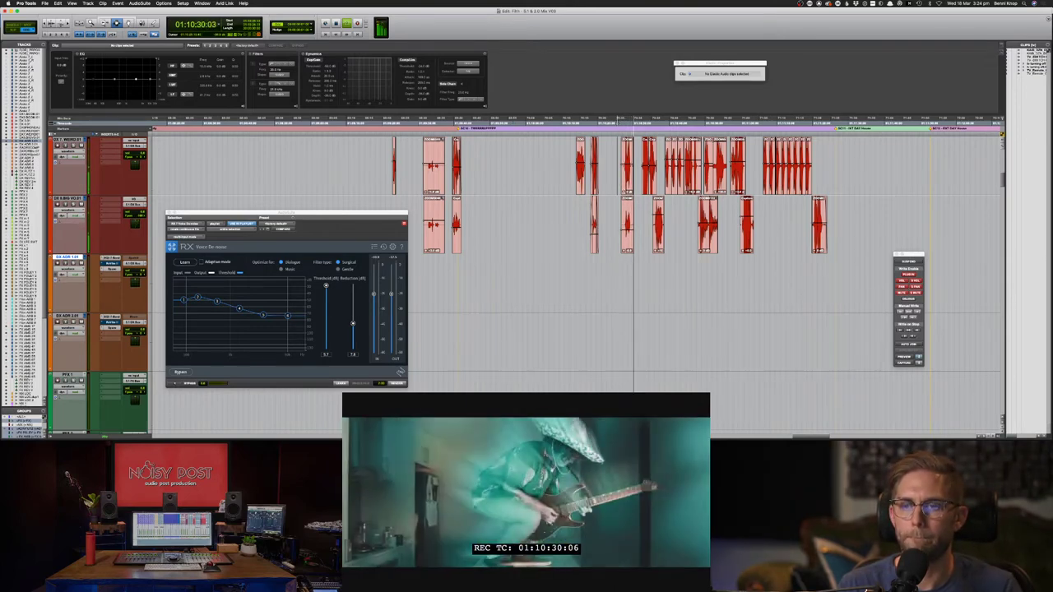
scroll(617, 235, "down", 10)
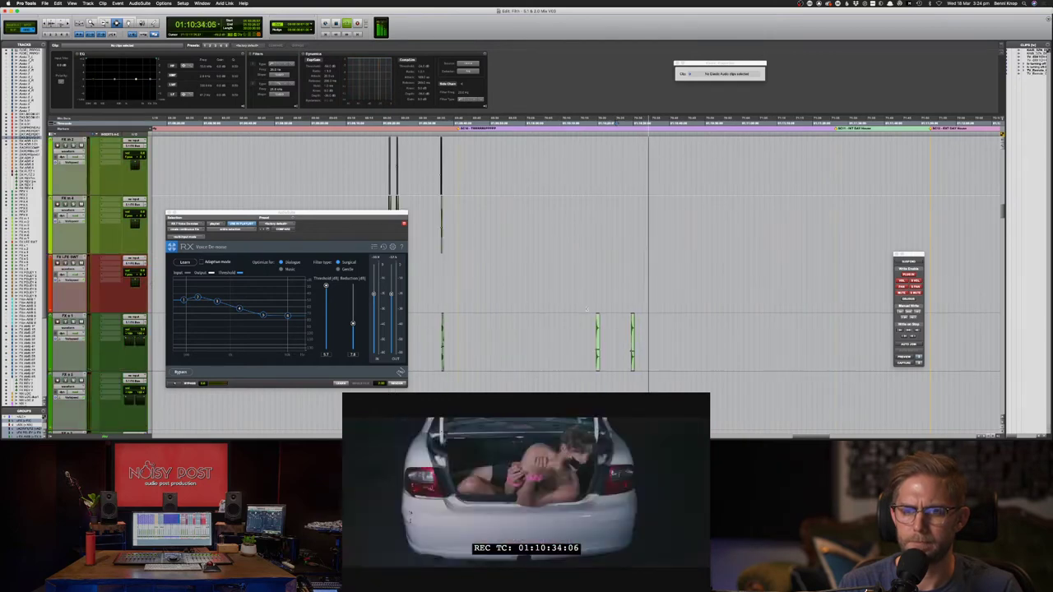
scroll(587, 309, "up", 10)
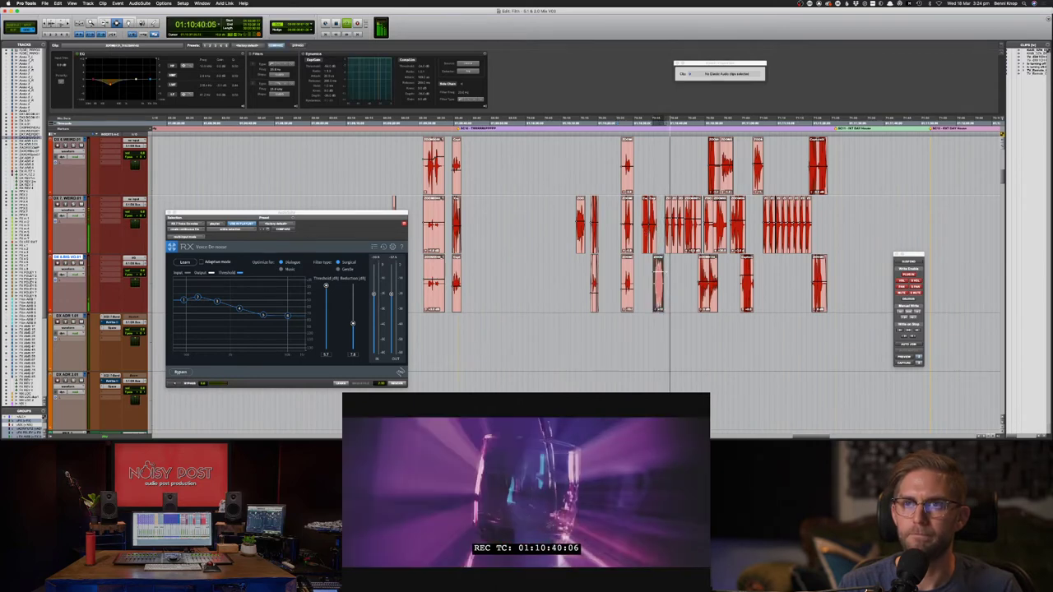
key("space")
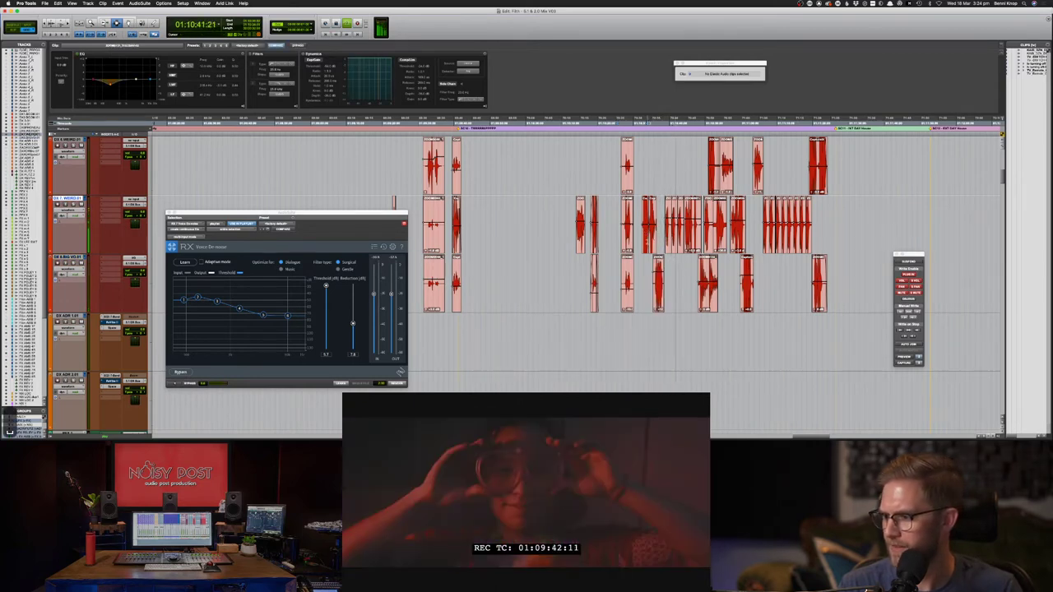
key("super+s")
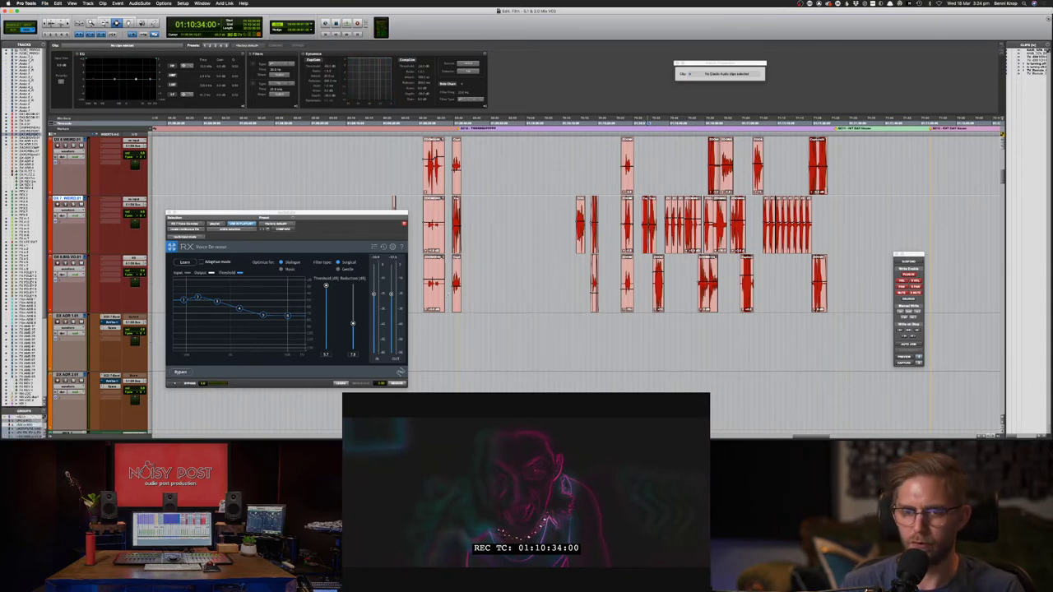
- Preview a short selected range on the DX ADR 1.01 track with picture and save again
left_click(458, 329)
left_click_drag(467, 331, 484, 333)
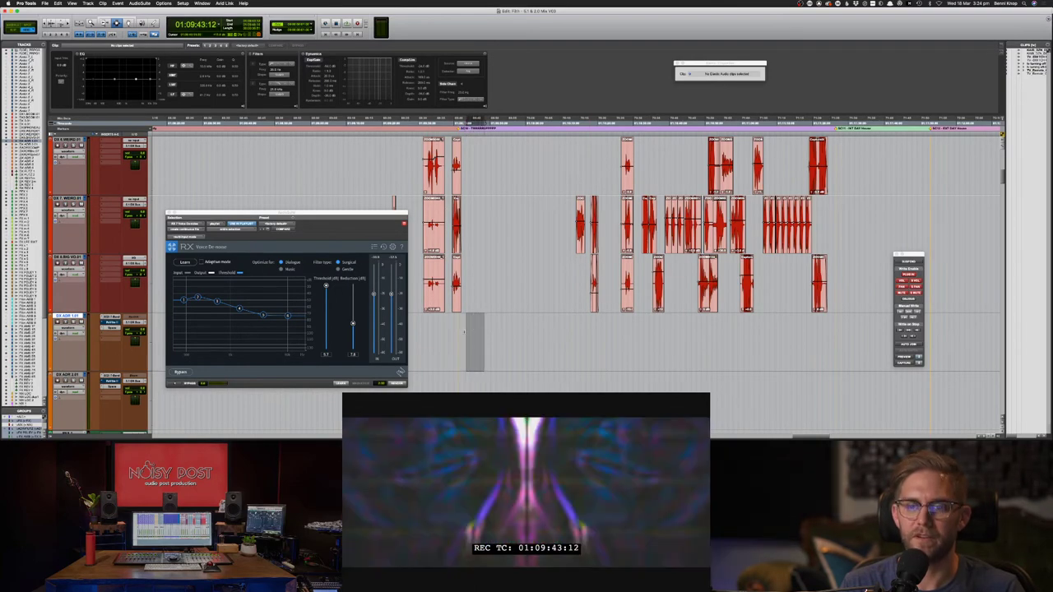
key("space")
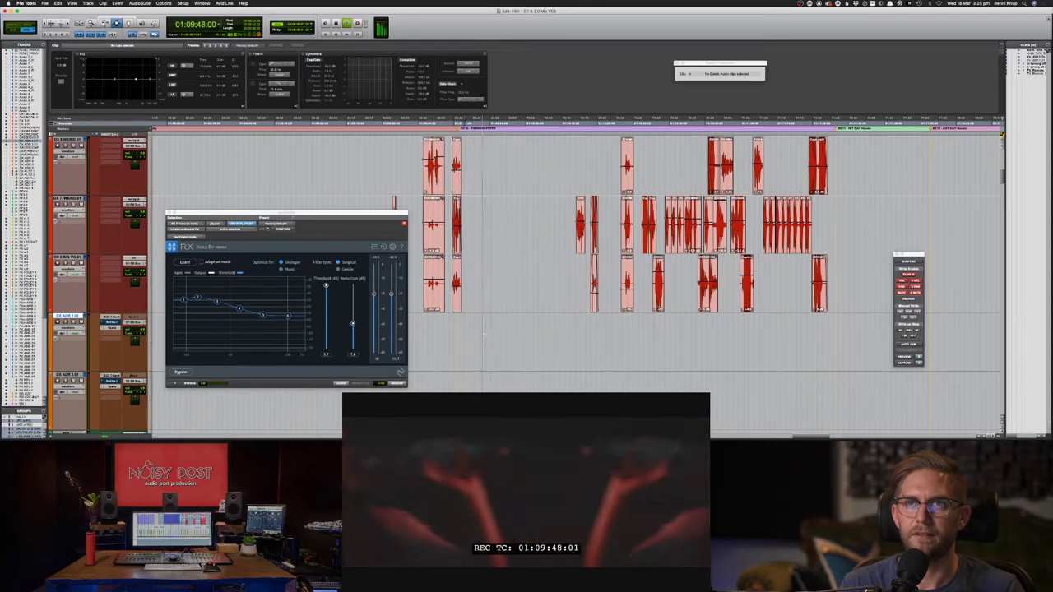
key("space")
key("super+s")
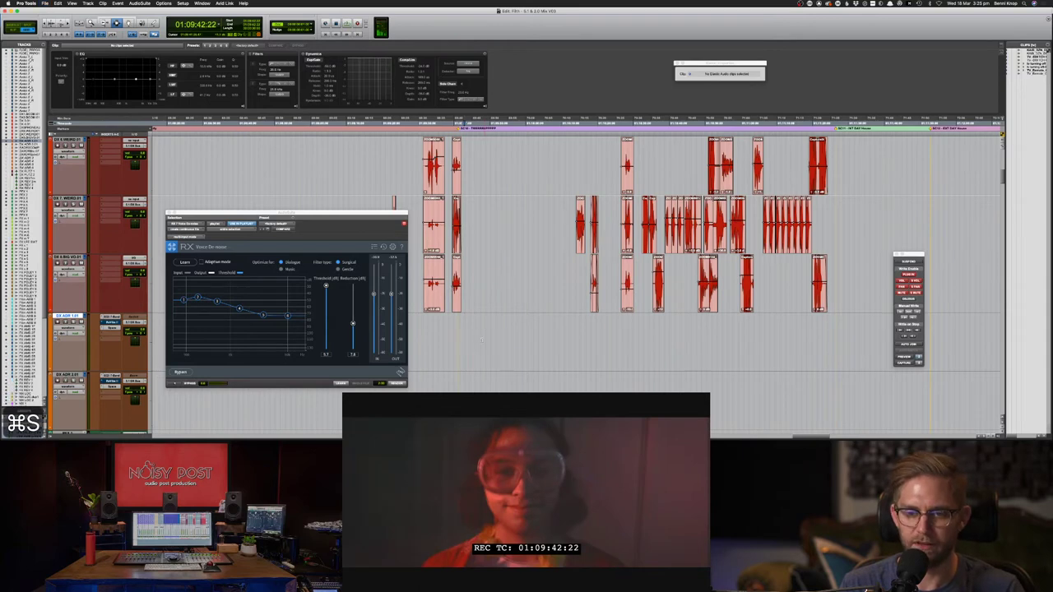
key("super+]")
key("super+]")
- Scroll down to the FX tracks, save, and play from 01:09:41:24 against picture
scroll(562, 341, "down", 3)
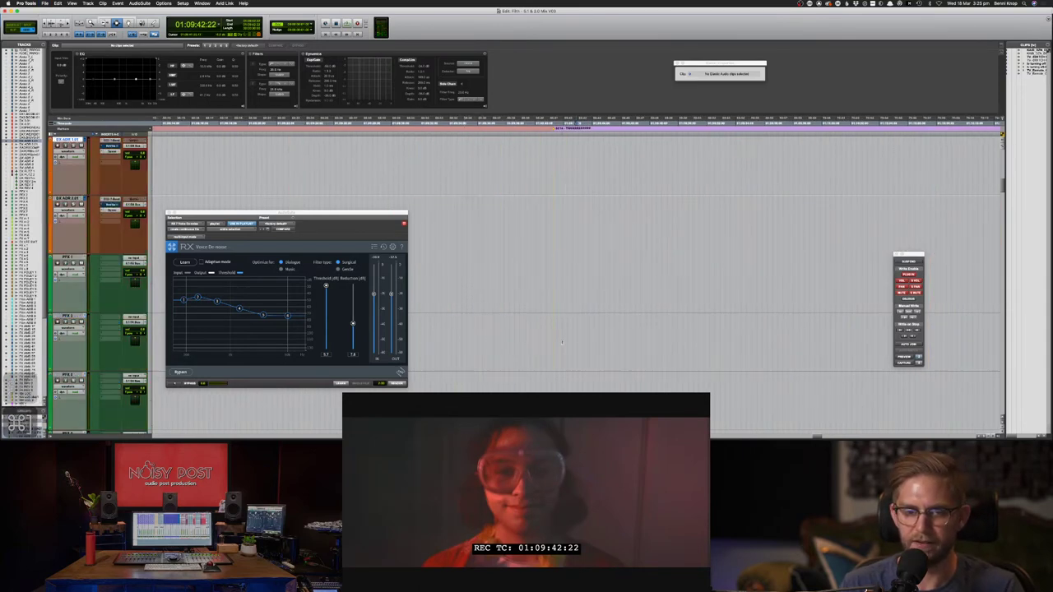
scroll(562, 341, "down", 6)
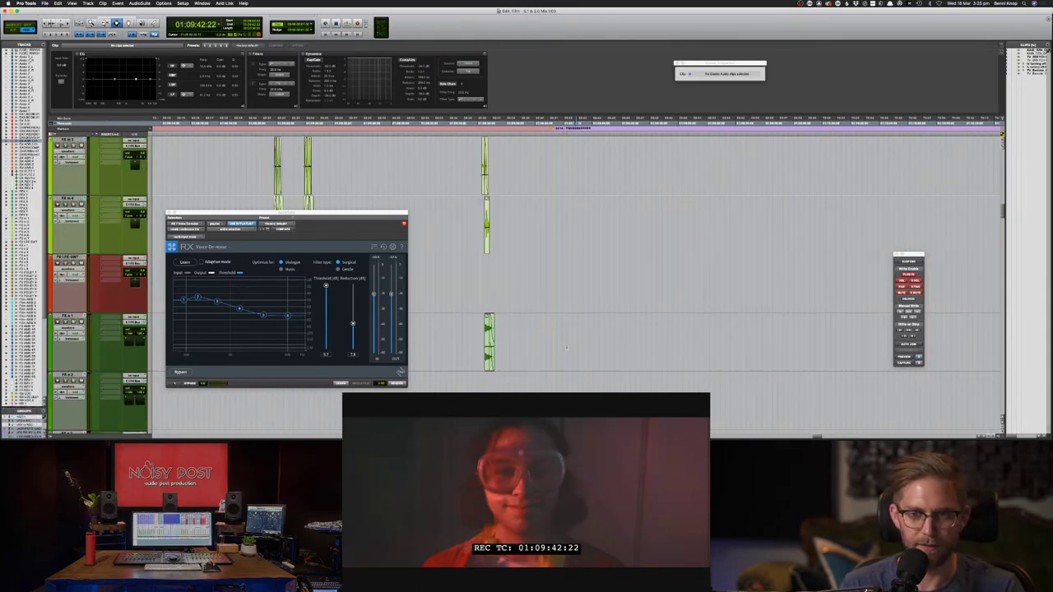
scroll(566, 344, "down", 3)
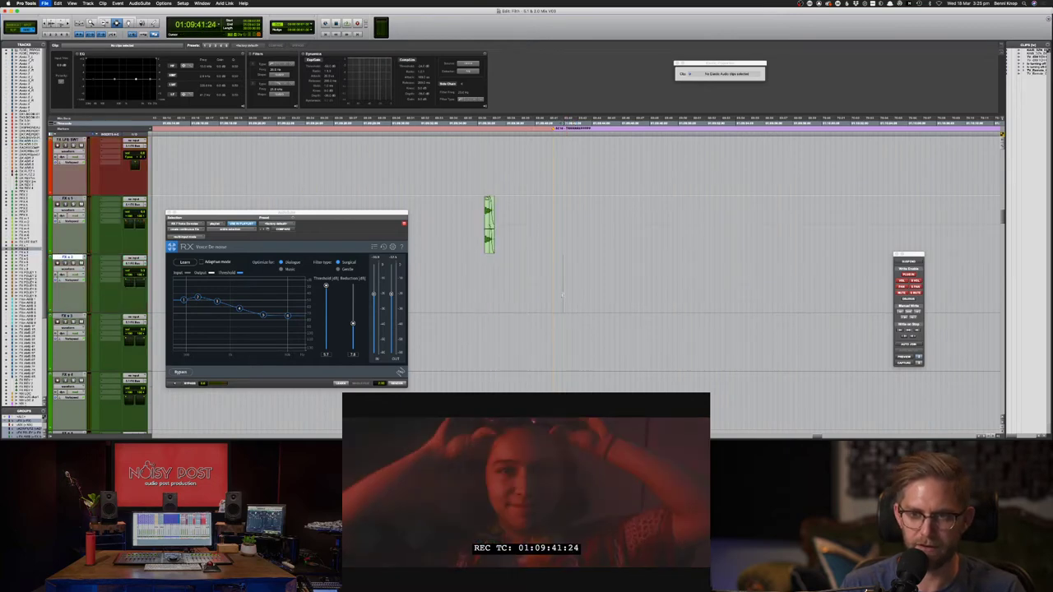
key("super+s")
key("super+[")
key("super+[")
key("super+[")
key("super+[")
key("super+[")
key("super+]")
key("super+]")
key("super+]")
key("super+]")
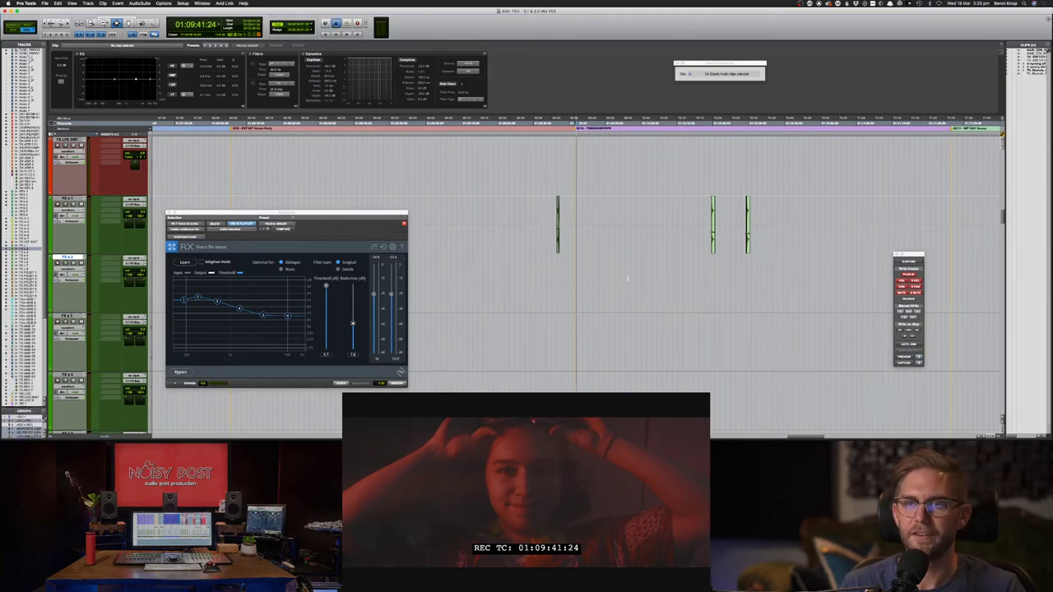
key("space")
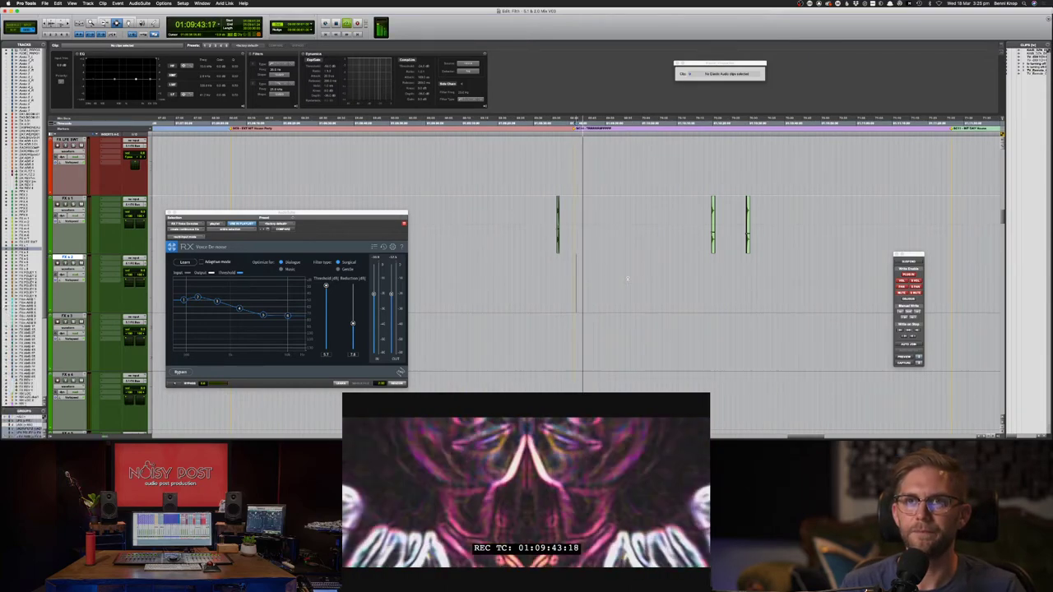
key("space")
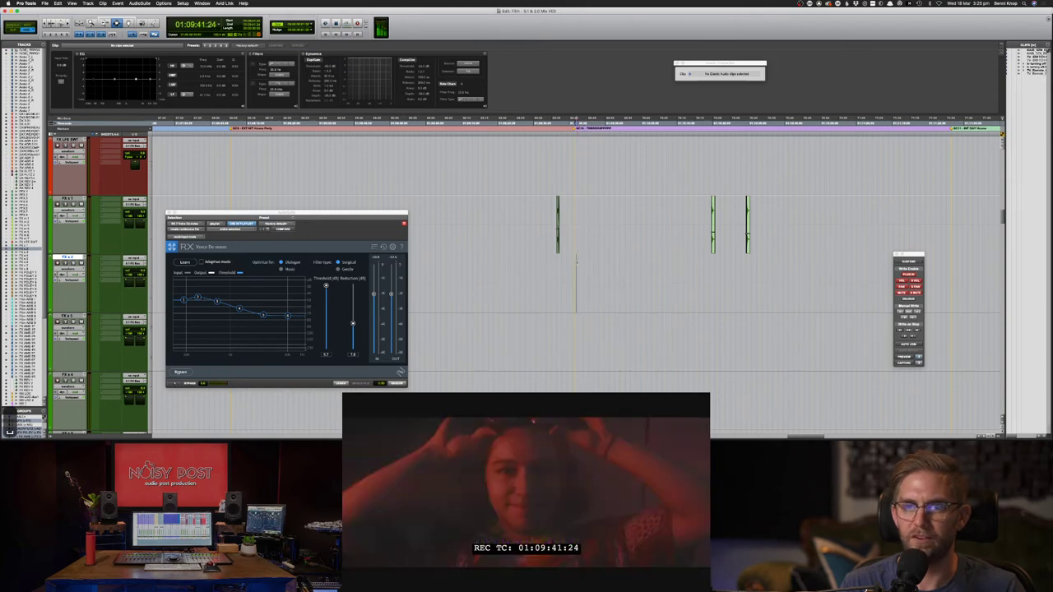
key("space")
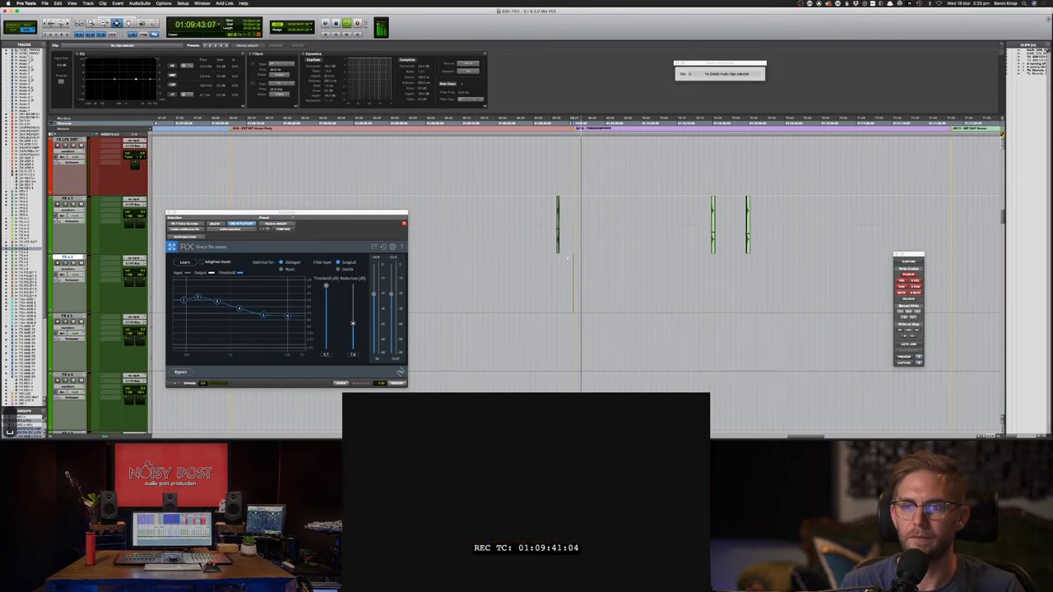
- Select a narrow range on FX s 2 and replay the passage from 01:09:39:20 several times
left_click_drag(565, 260, 568, 262)
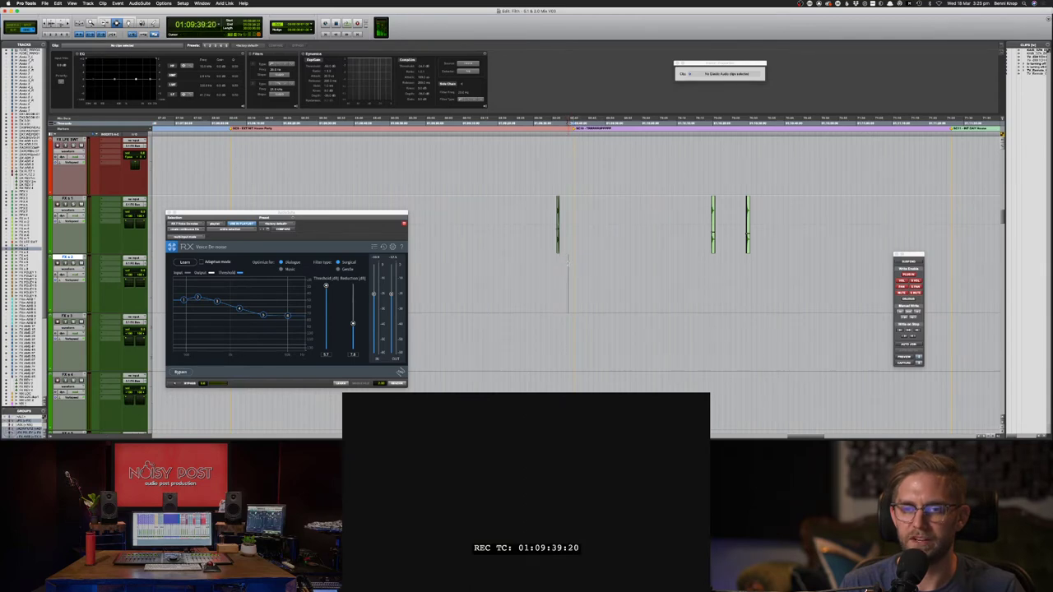
key("space")
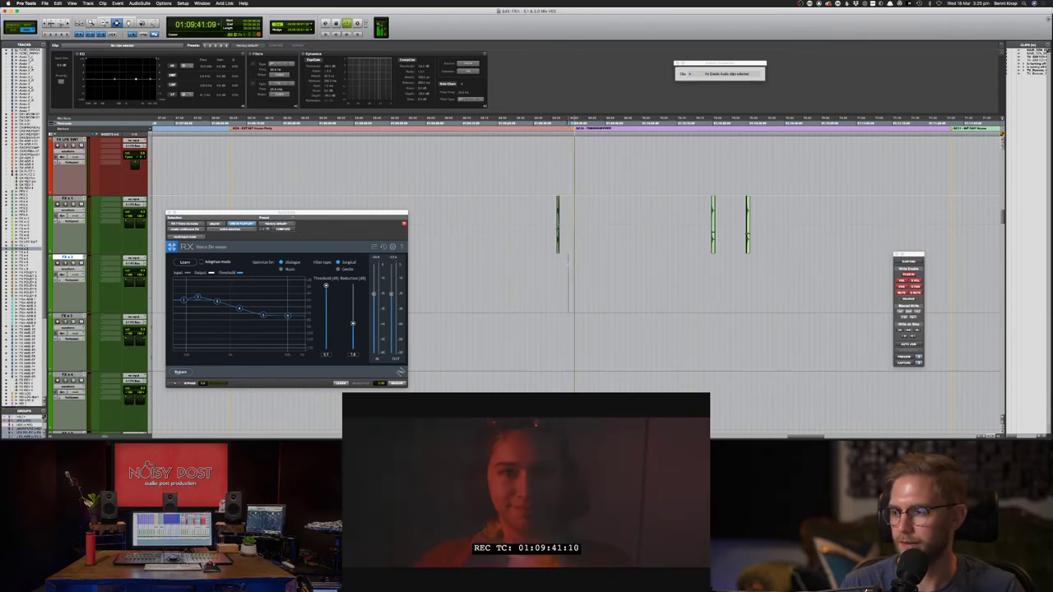
key("space")
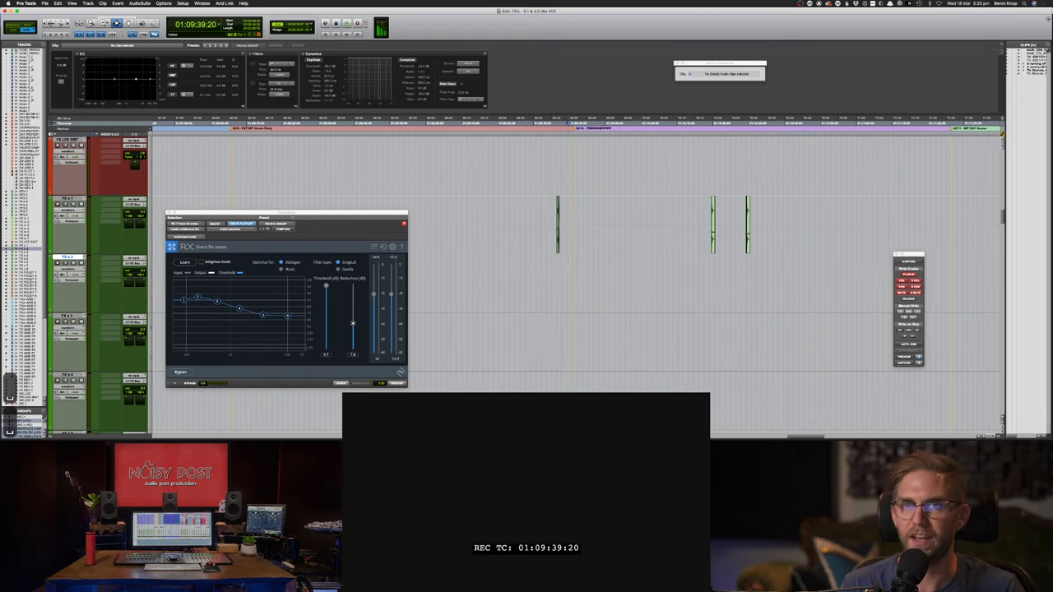
key("space")
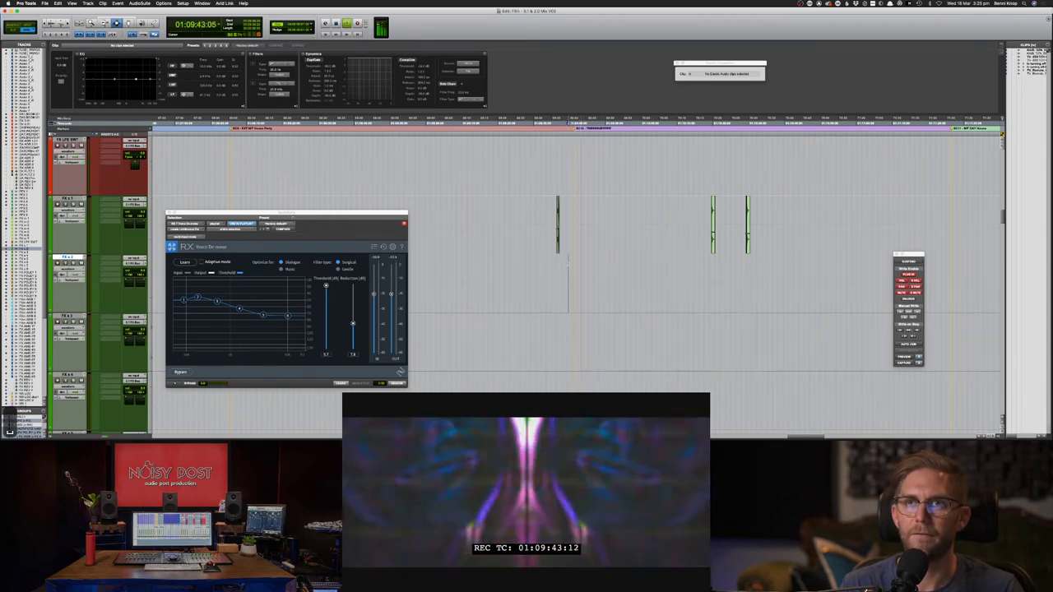
key("space")
key("space")
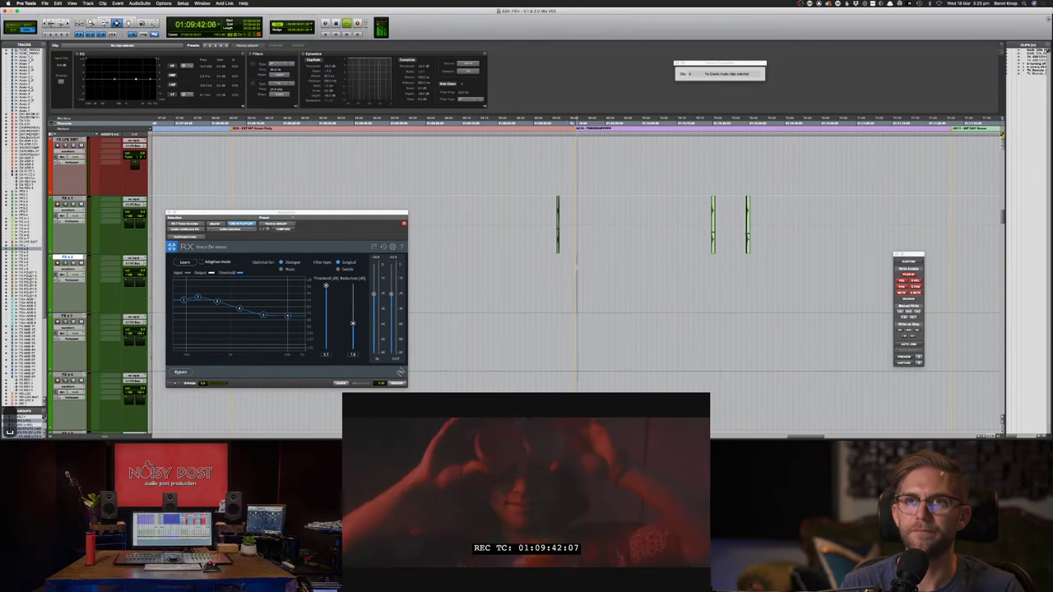
key("space")
key("space")
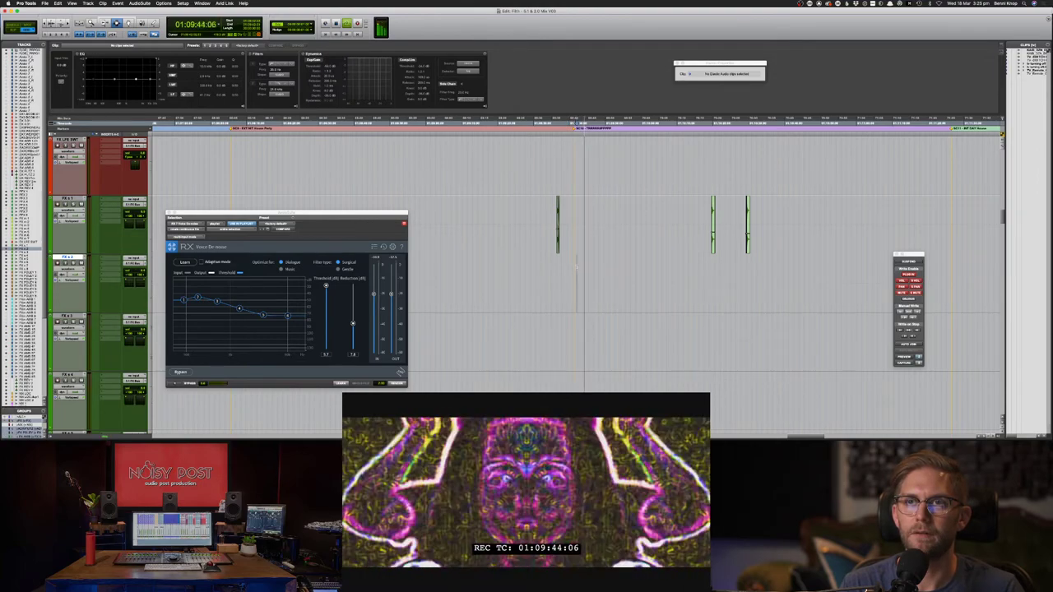
scroll(576, 267, "up", 3)
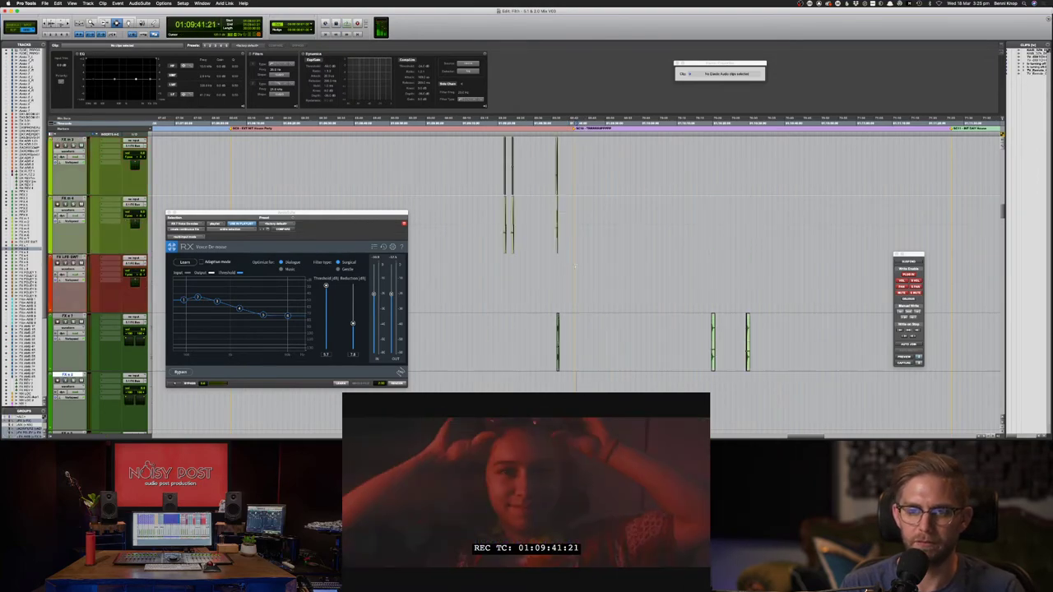
key("super+Tab")
- Search Soundsnap for 'whoosh' and preview the dark delay, shimmer, feedback, whistle and electrical whooshes
left_click(446, 75)
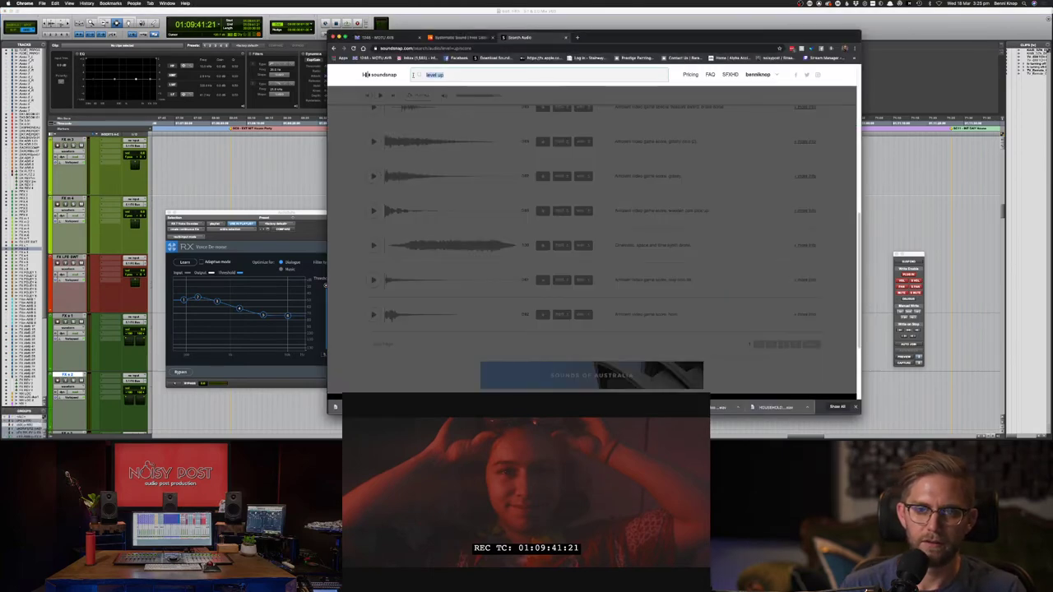
type("whoosh")
key("Return")
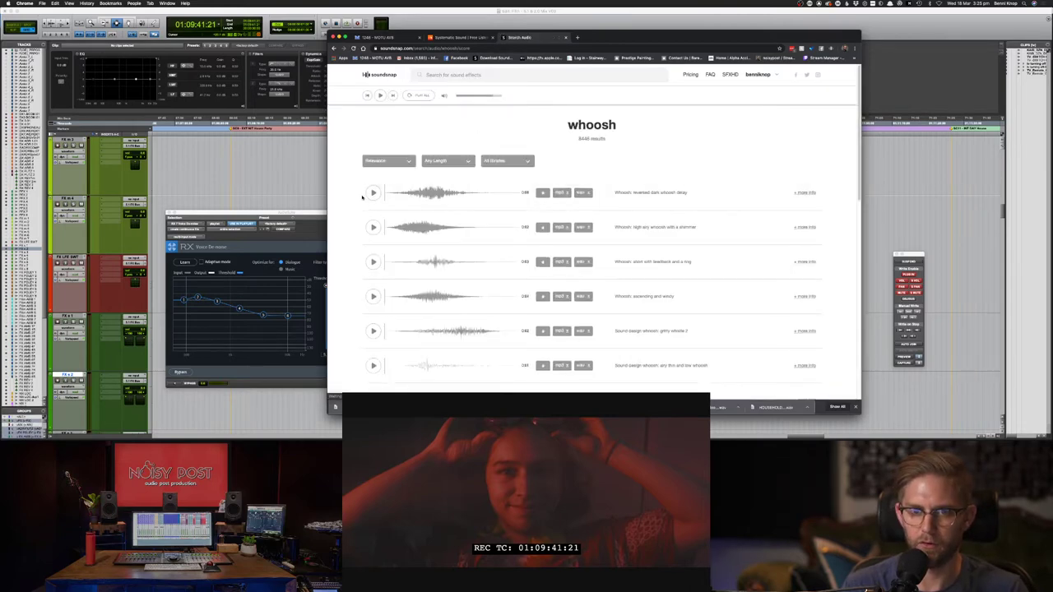
left_click(372, 193)
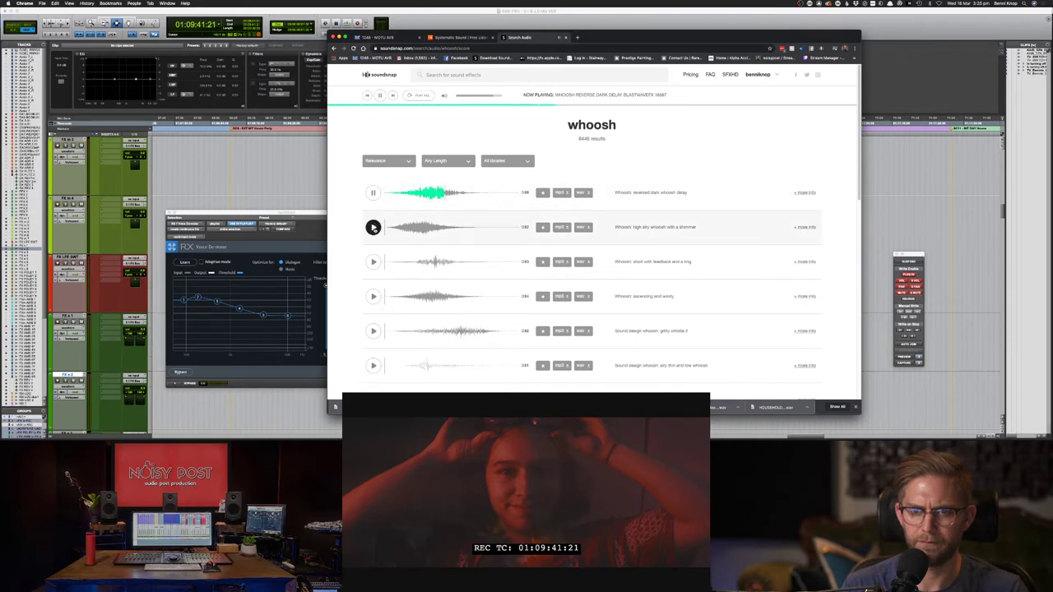
left_click(373, 228)
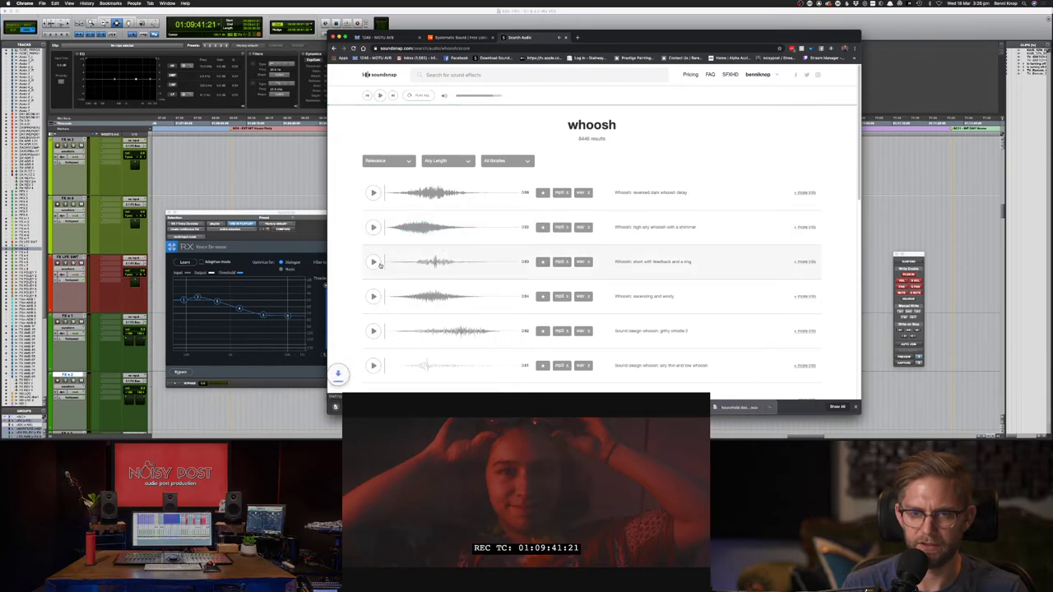
left_click(373, 262)
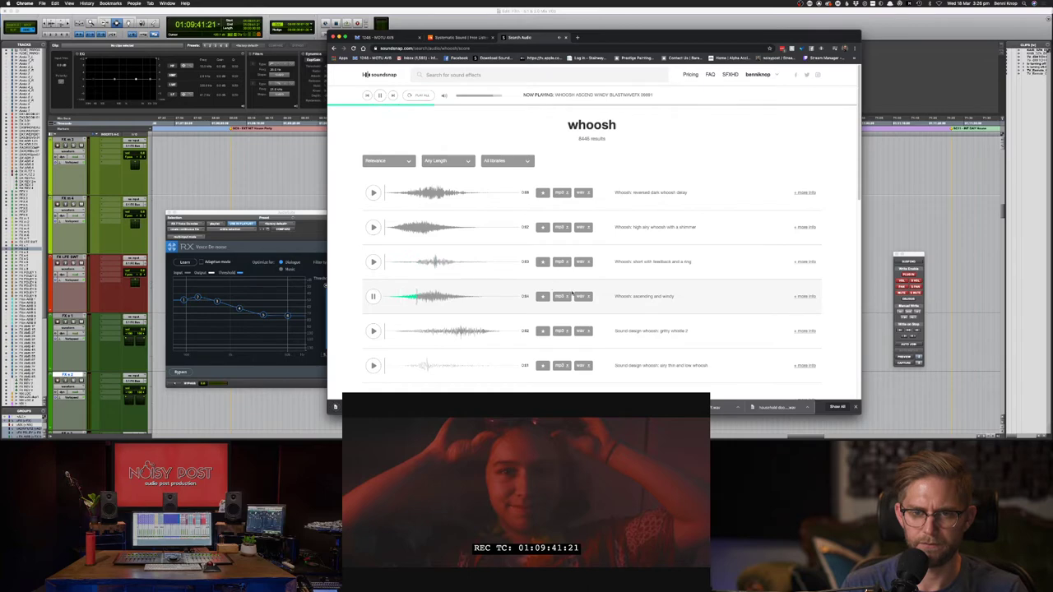
left_click(373, 331)
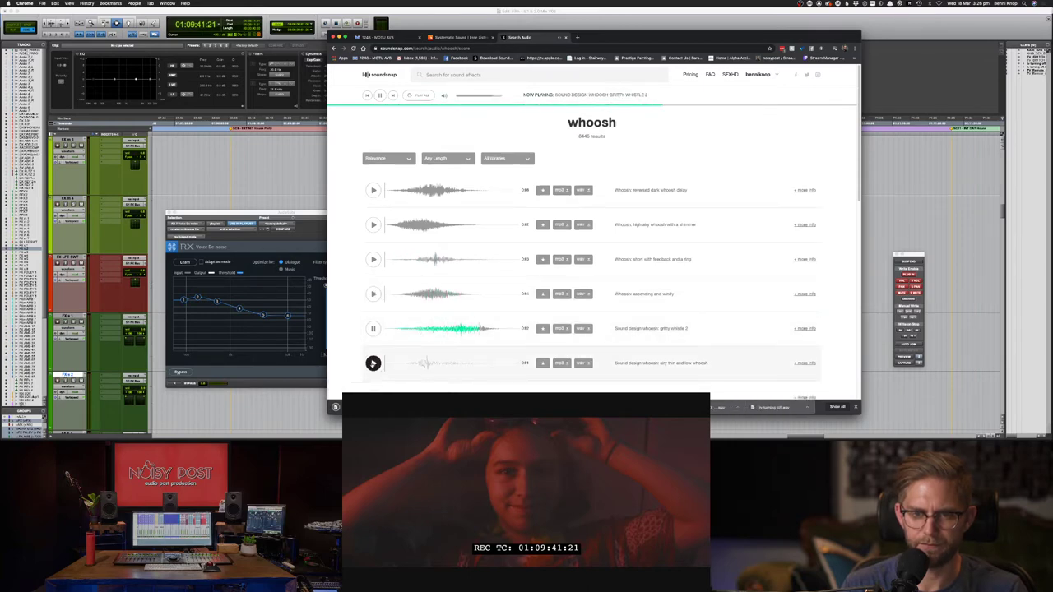
scroll(373, 366, "down", 1)
left_click(372, 385)
- Preview more whooshes and download the airy, ghostly breath whoosh as a WAV
scroll(379, 381, "down", 2)
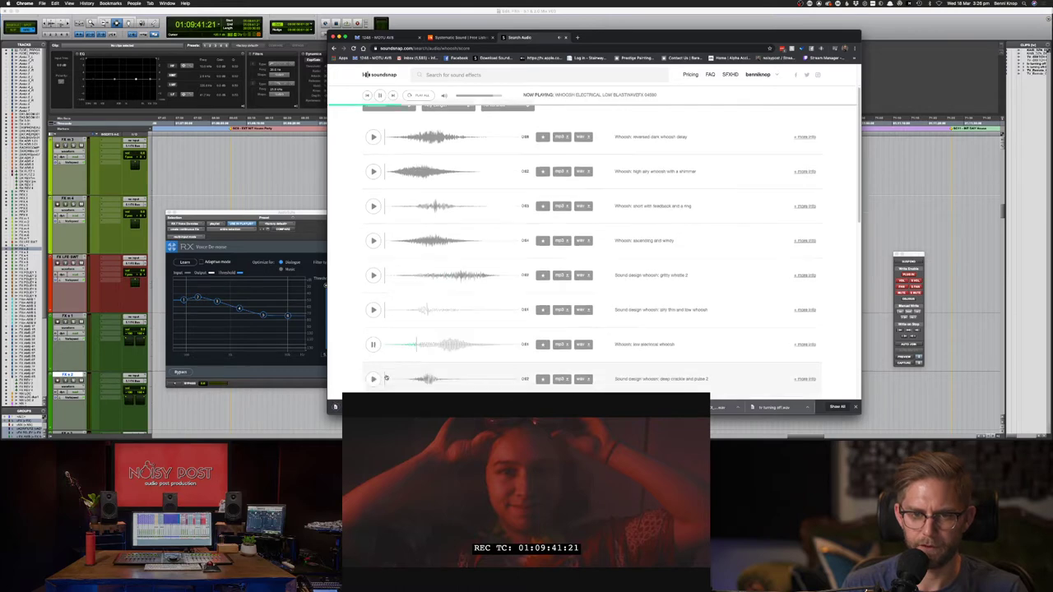
scroll(386, 377, "down", 1)
left_click(373, 369)
scroll(373, 366, "down", 5)
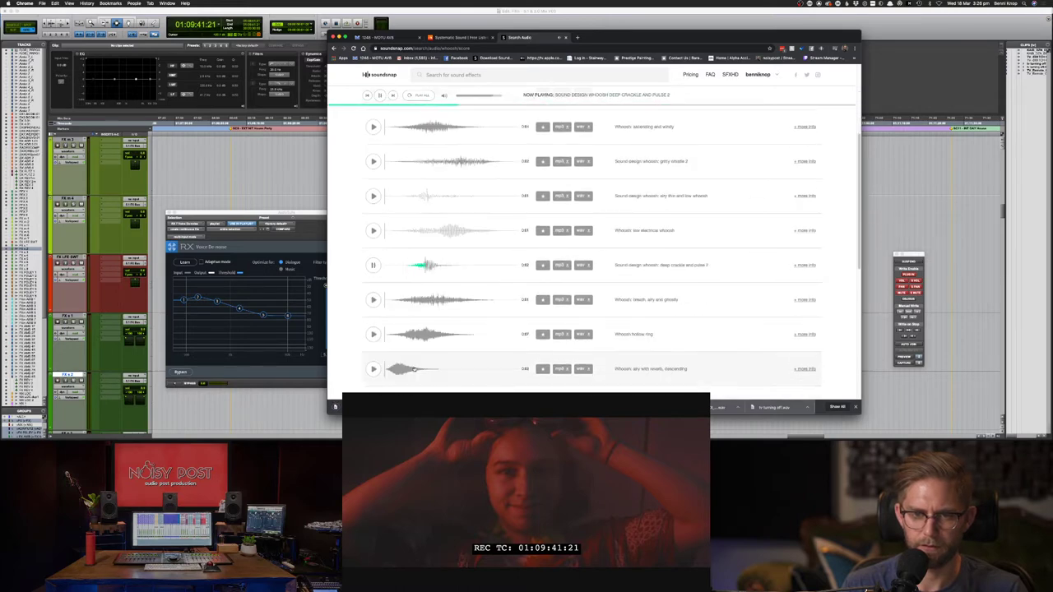
left_click(373, 334)
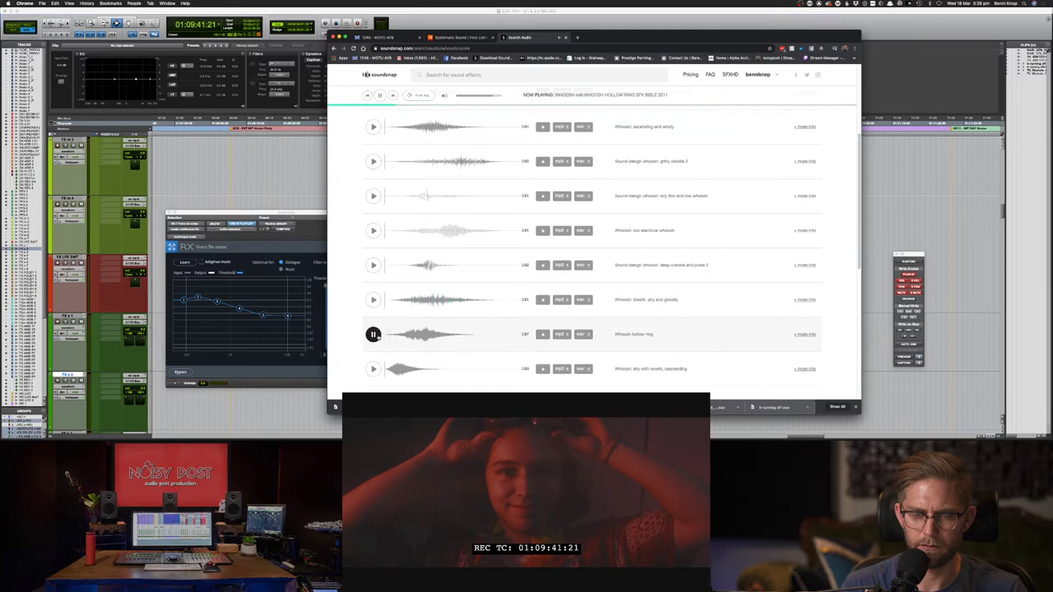
left_click(584, 301)
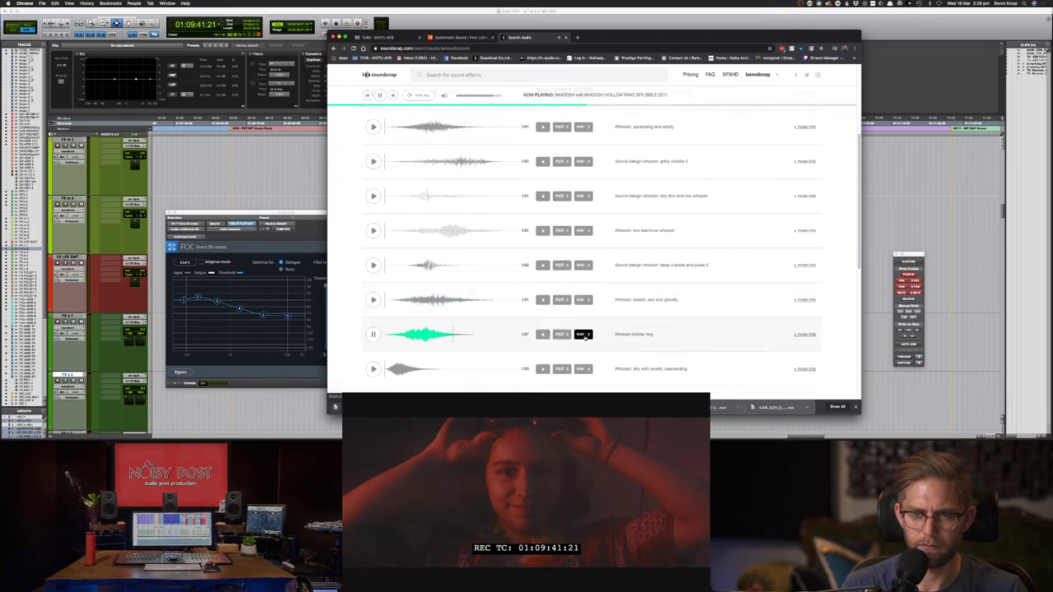
left_click(373, 369)
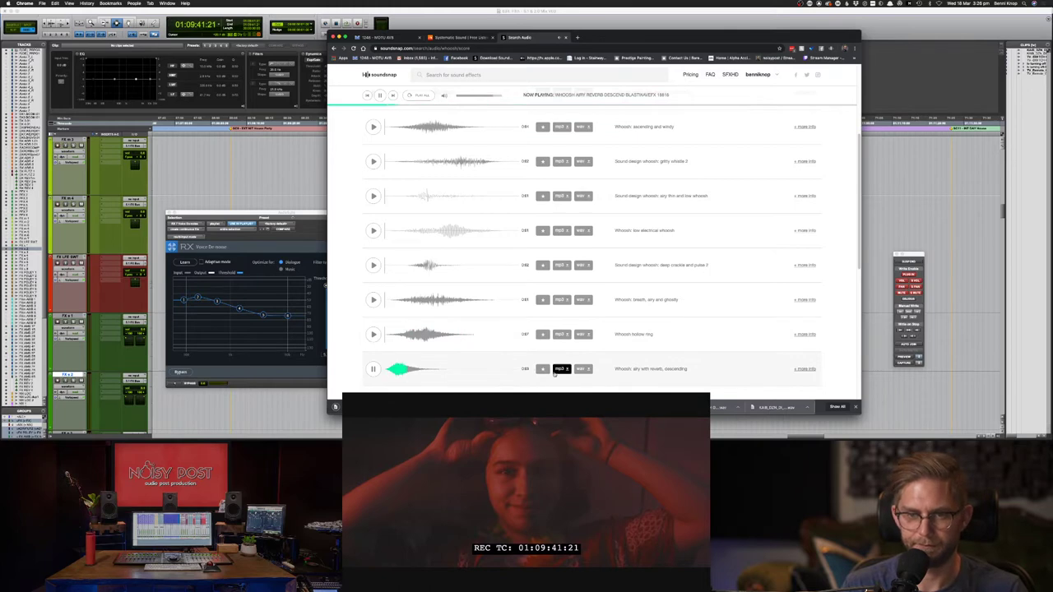
scroll(565, 369, "down", 1)
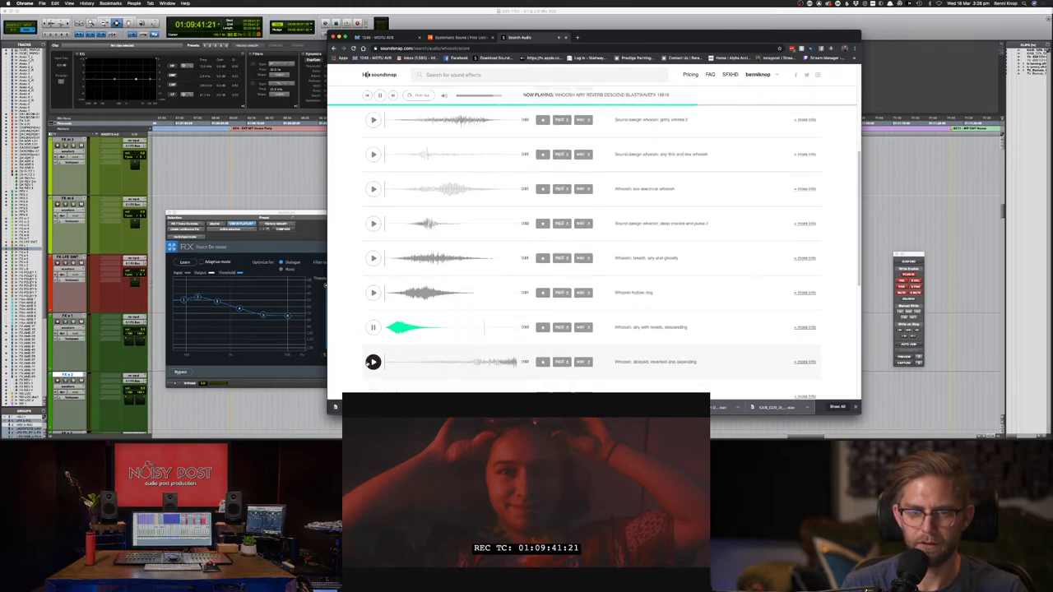
left_click(373, 362)
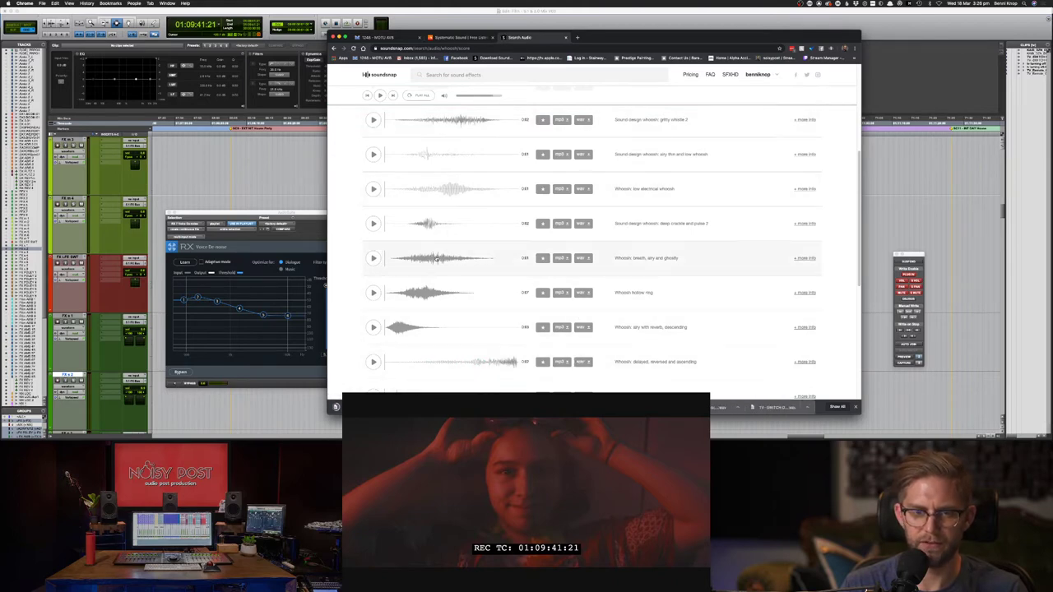
key("super+Tab")
- Mark the whoosh clip's sync frame and slide it earlier on the FX track near 01:09:42
left_click_drag(557, 359, 577, 357)
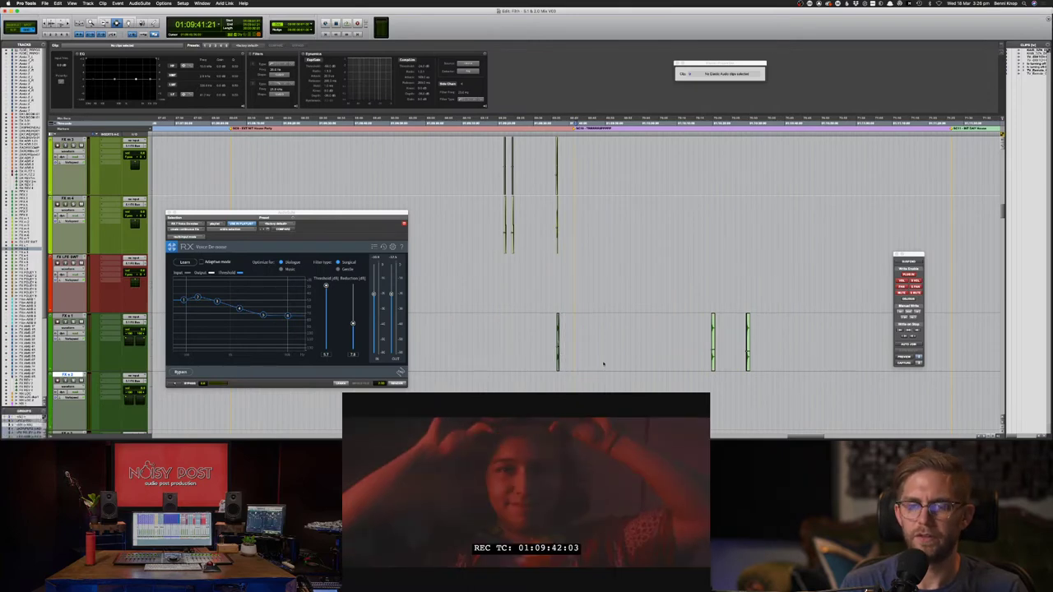
key("super+bracketright")
key("super+bracketright")
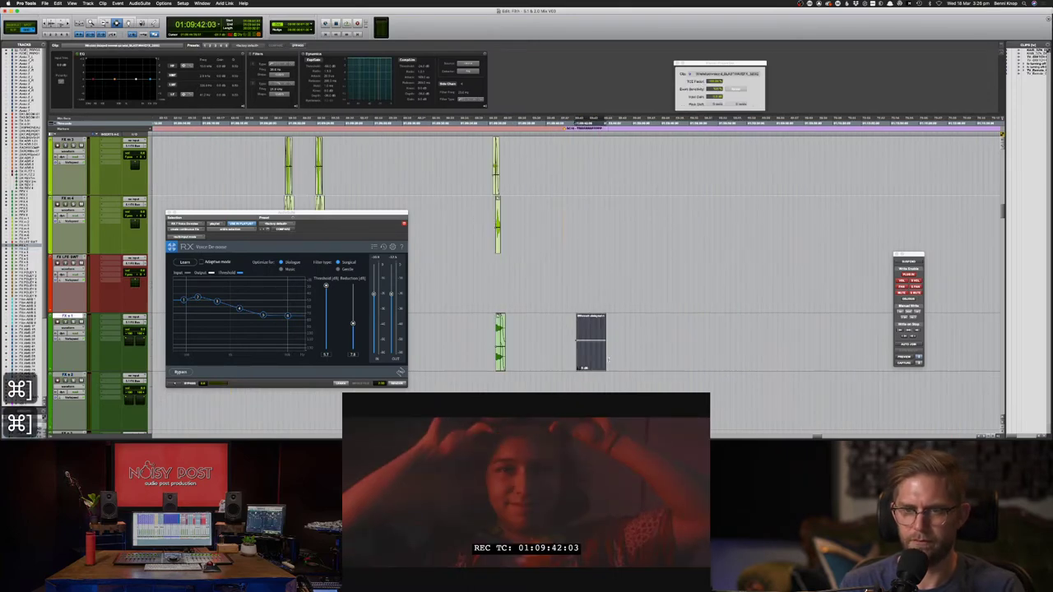
key("F8")
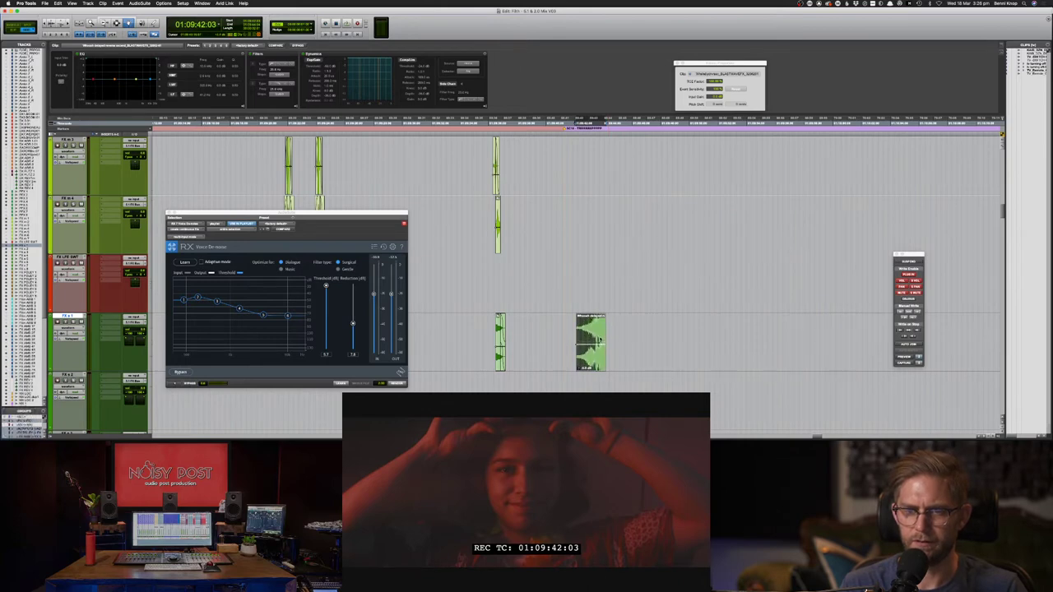
key("F7")
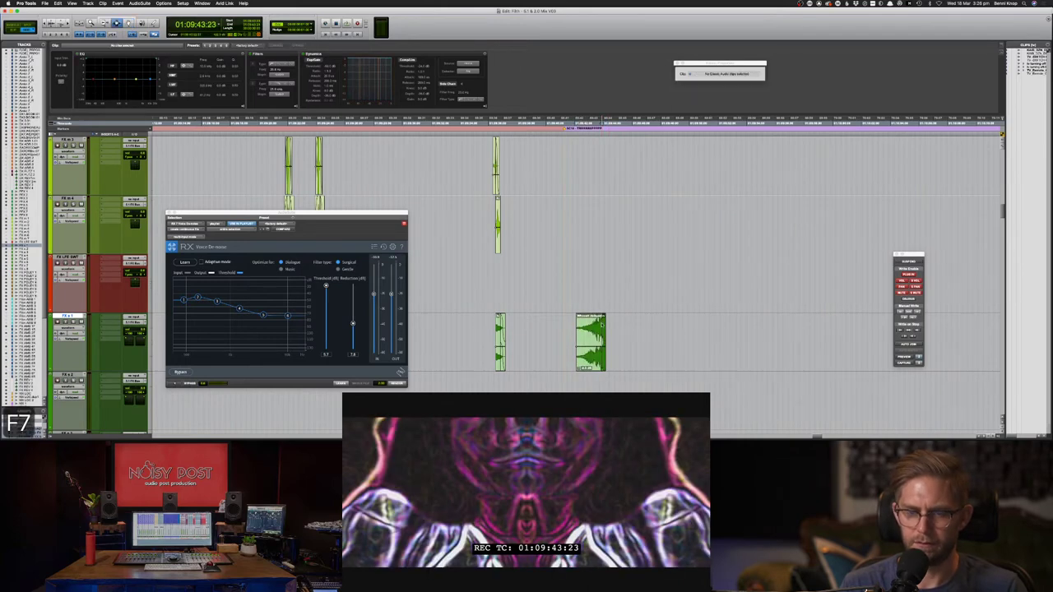
key("super+bracketright")
key("super+bracketright")
left_click(550, 327)
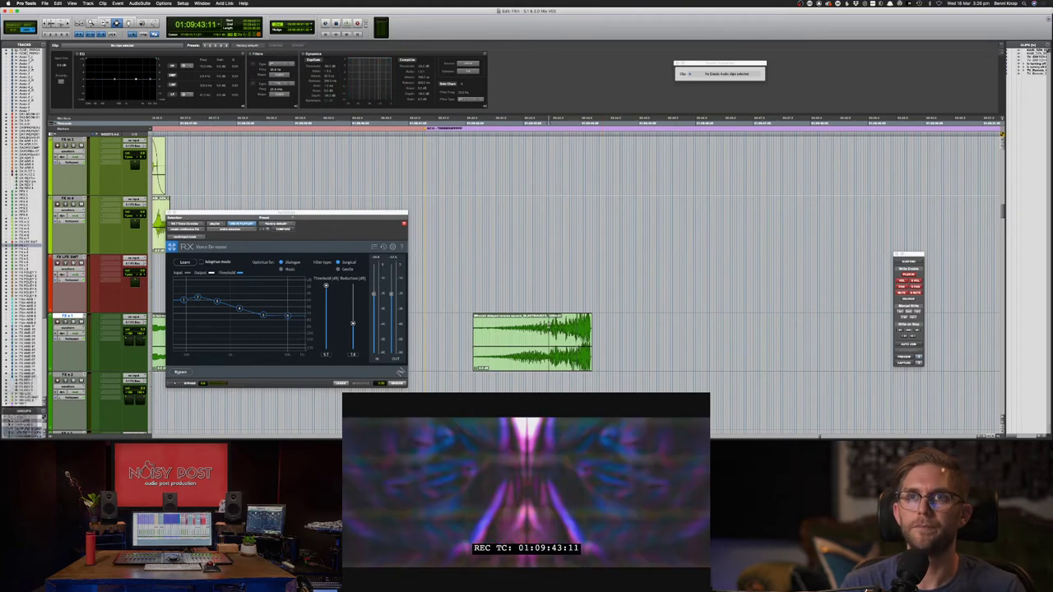
left_click(540, 329)
left_click(536, 329)
key("F8")
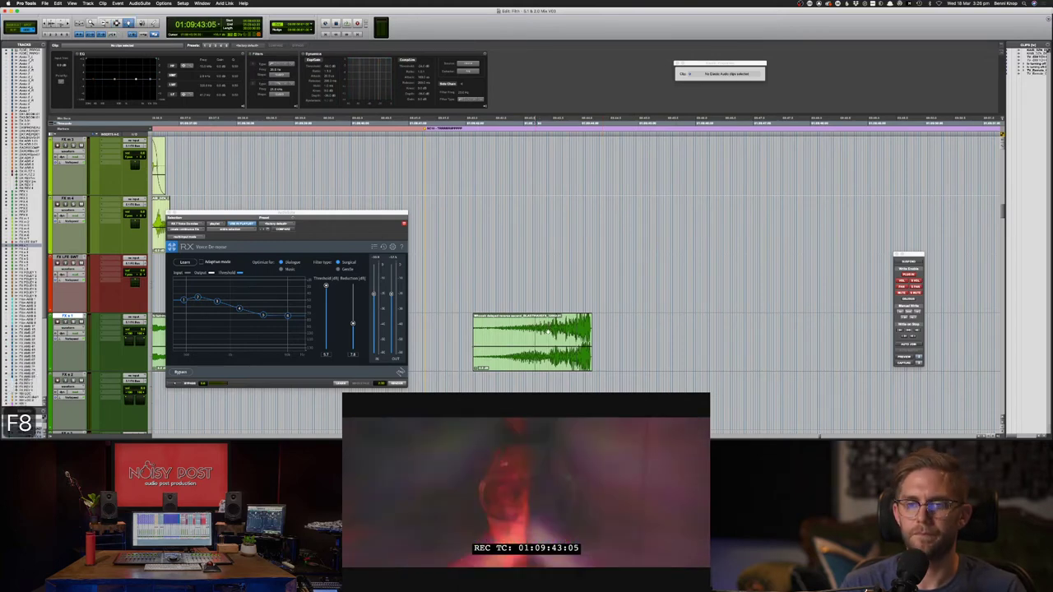
left_click_drag(547, 334, 490, 334)
key("space")
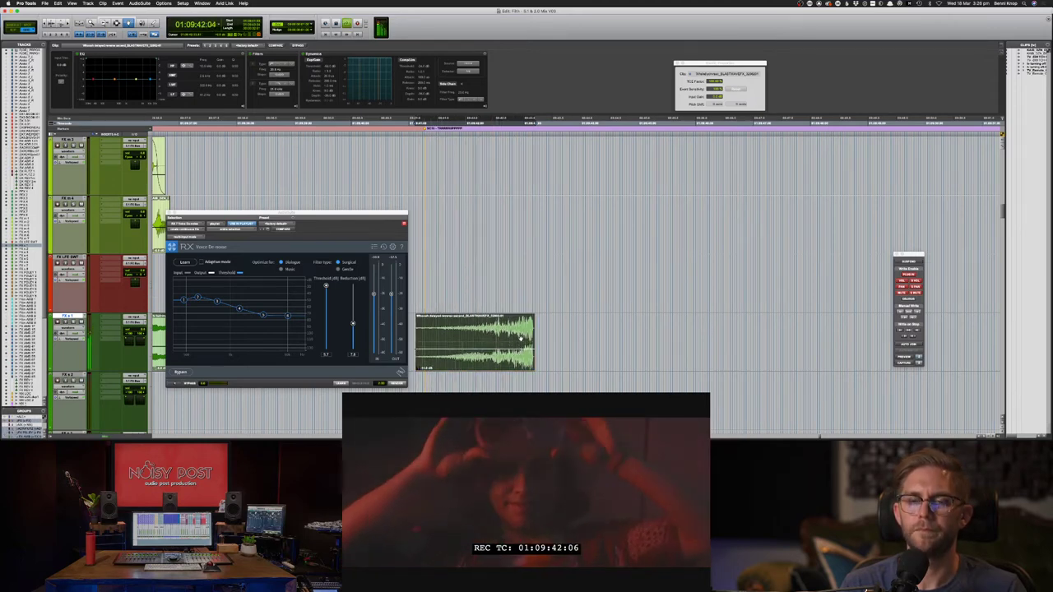
- Nudge the whoosh clip in small steps to tighten its sync, check playback, and save
key("super+bracketleft")
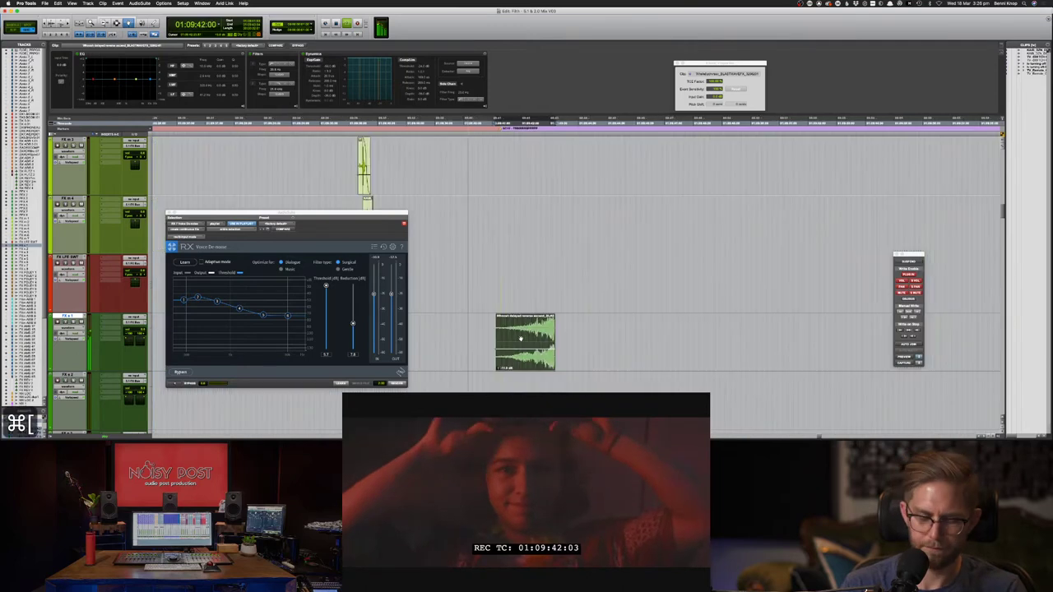
key("super+bracketleft")
key("F7")
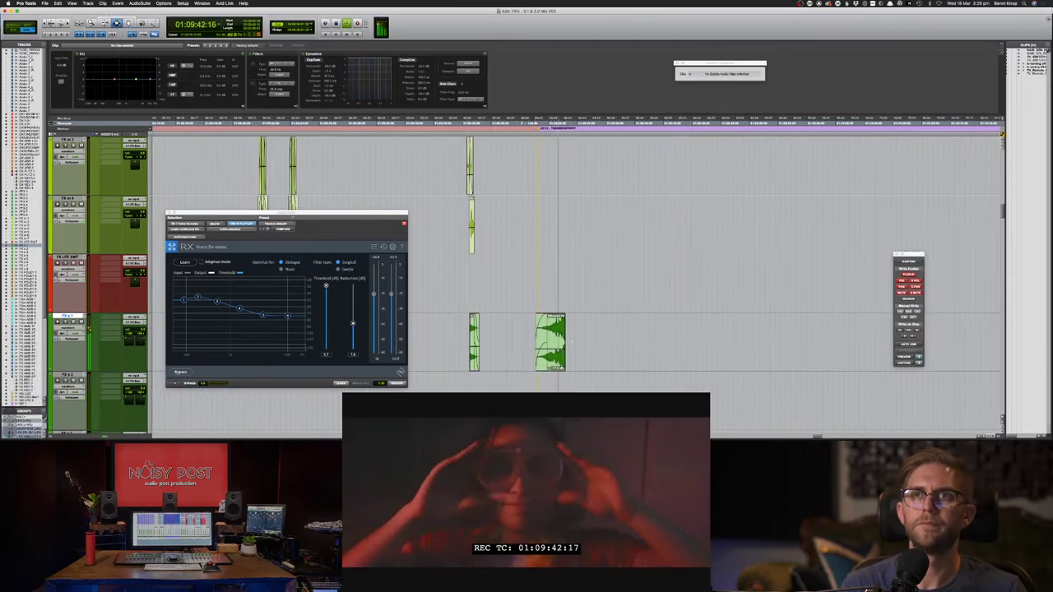
key("space")
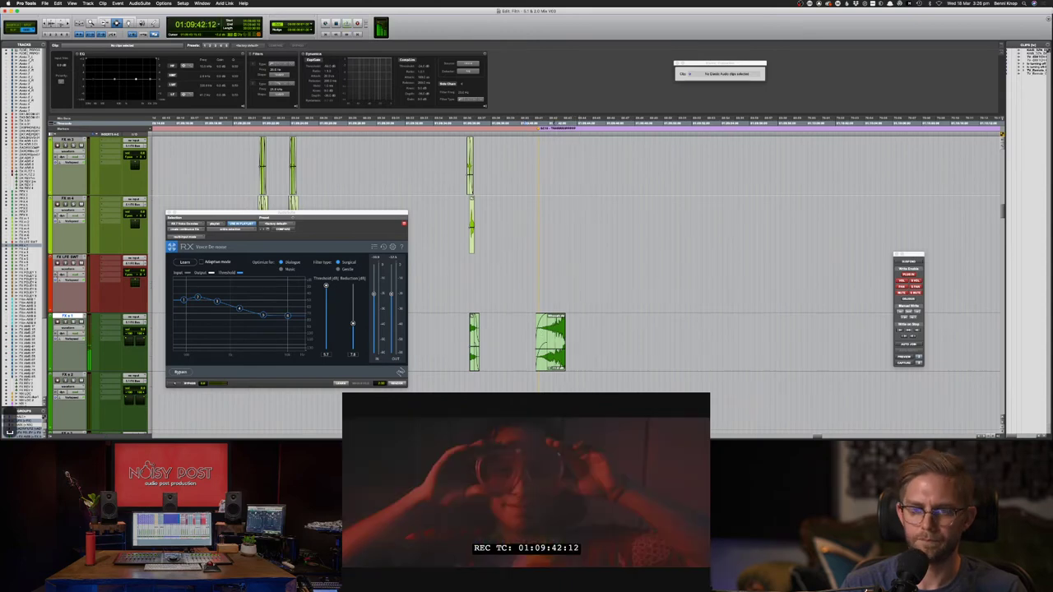
key("ctrl+Tab")
key("slash")
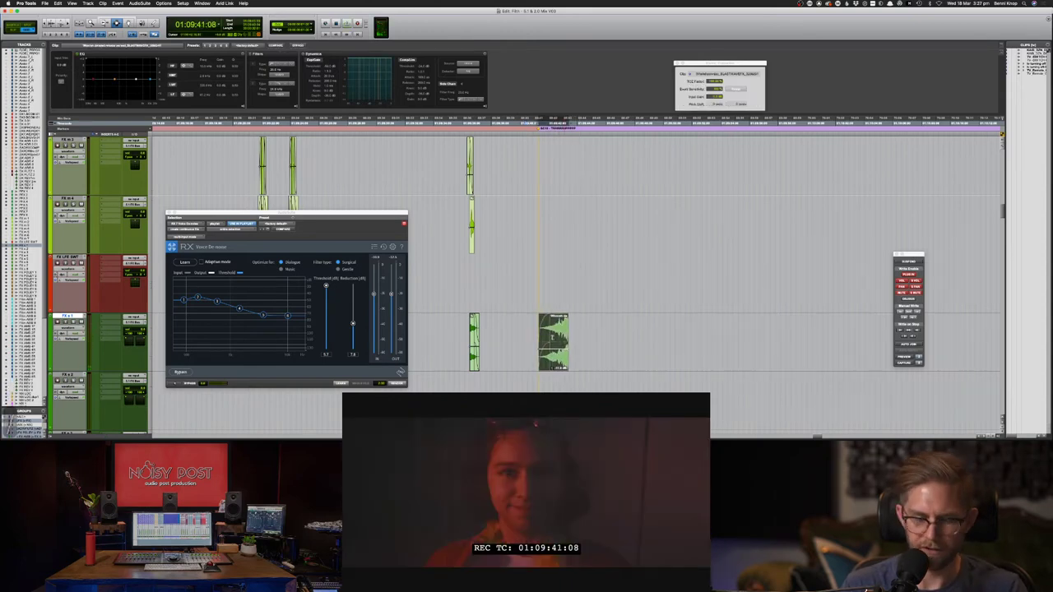
key("m")
key("period")
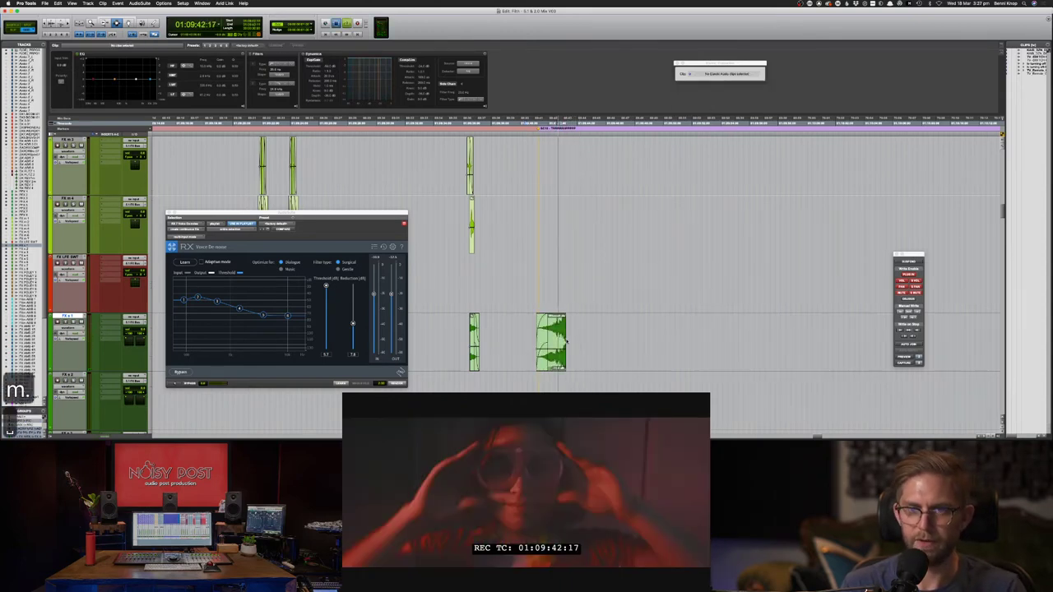
key("space")
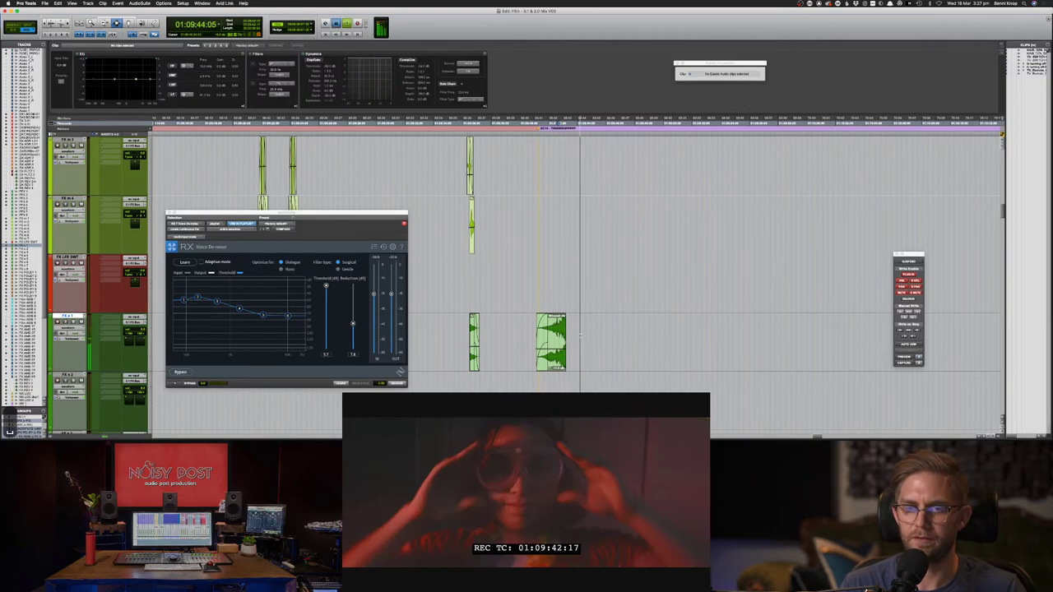
key("space")
key("super+s")
key("super+Tab")
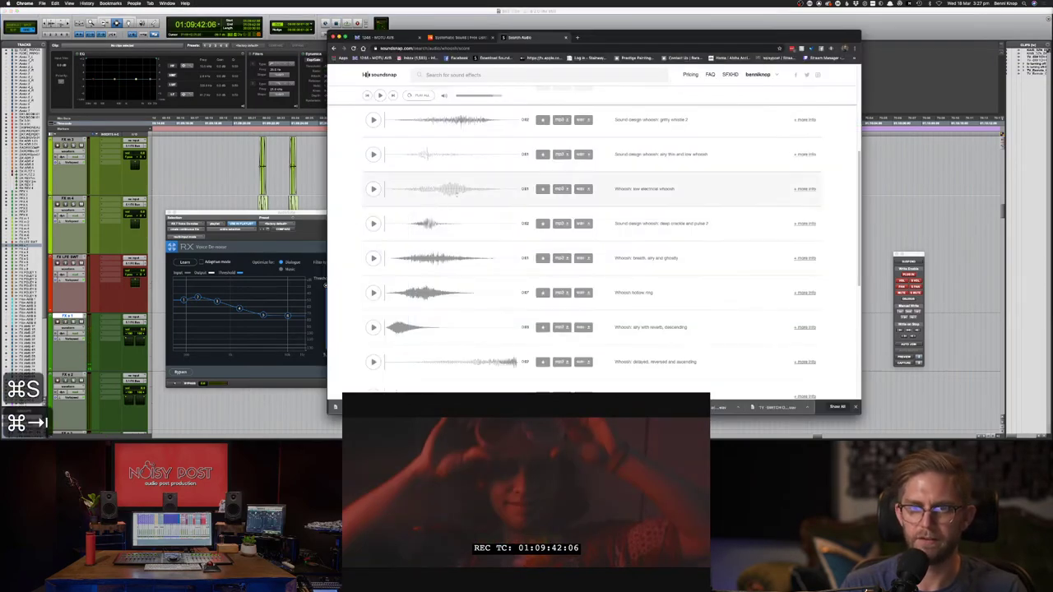
- Search Soundsnap for 'cork pop', audition the first and third results, and download the third as WAV
left_click(471, 75)
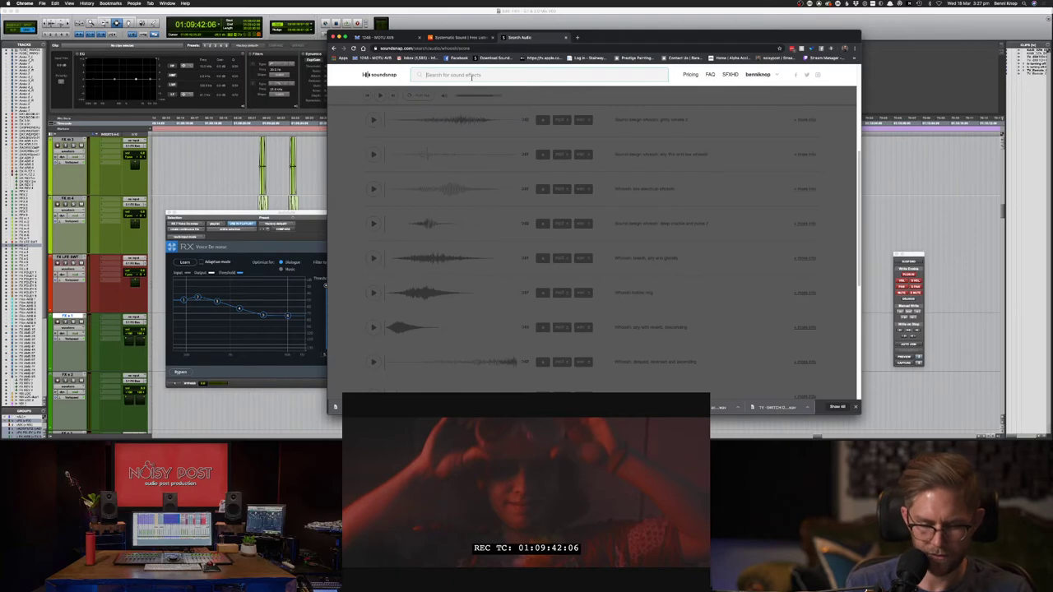
type("cor")
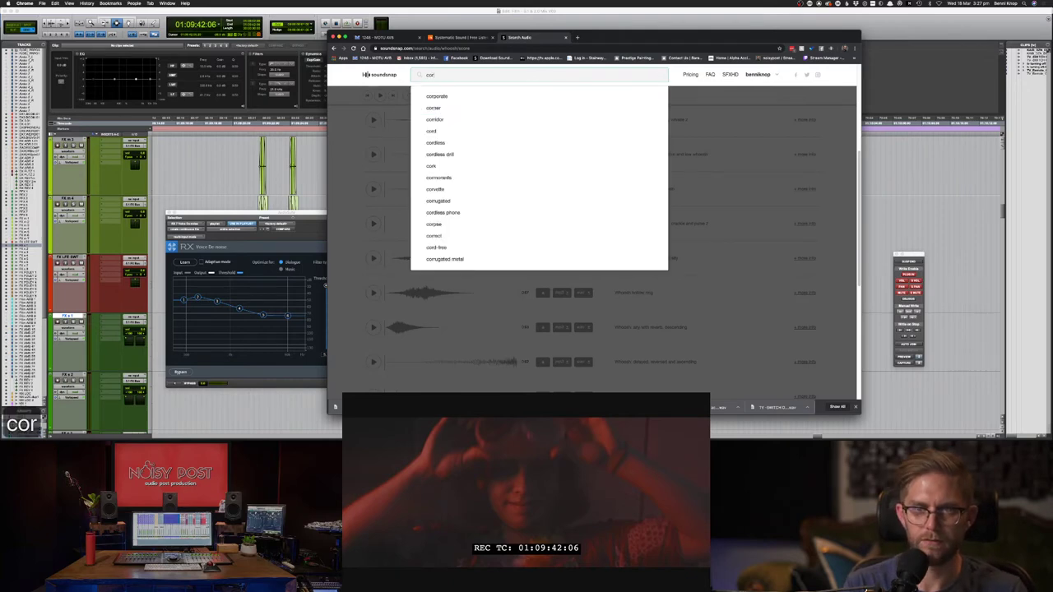
type("k pop")
key("Return")
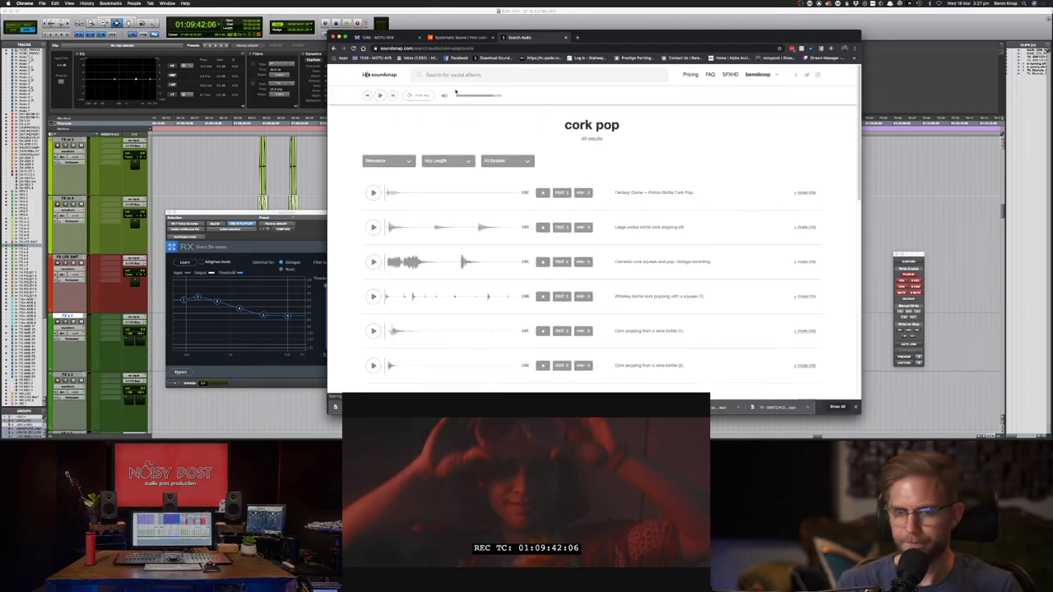
left_click(373, 192)
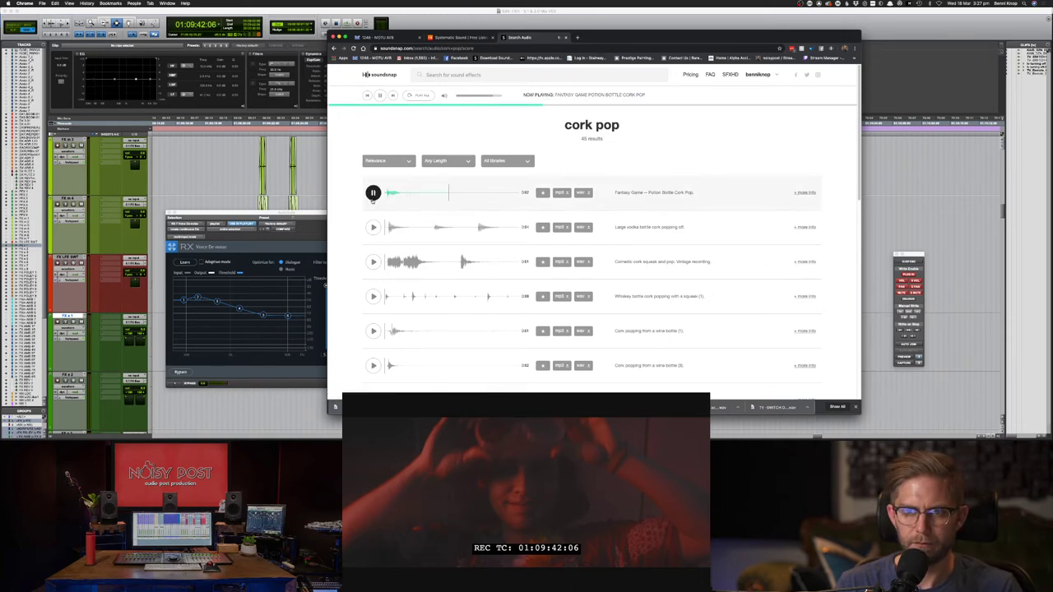
left_click(373, 195)
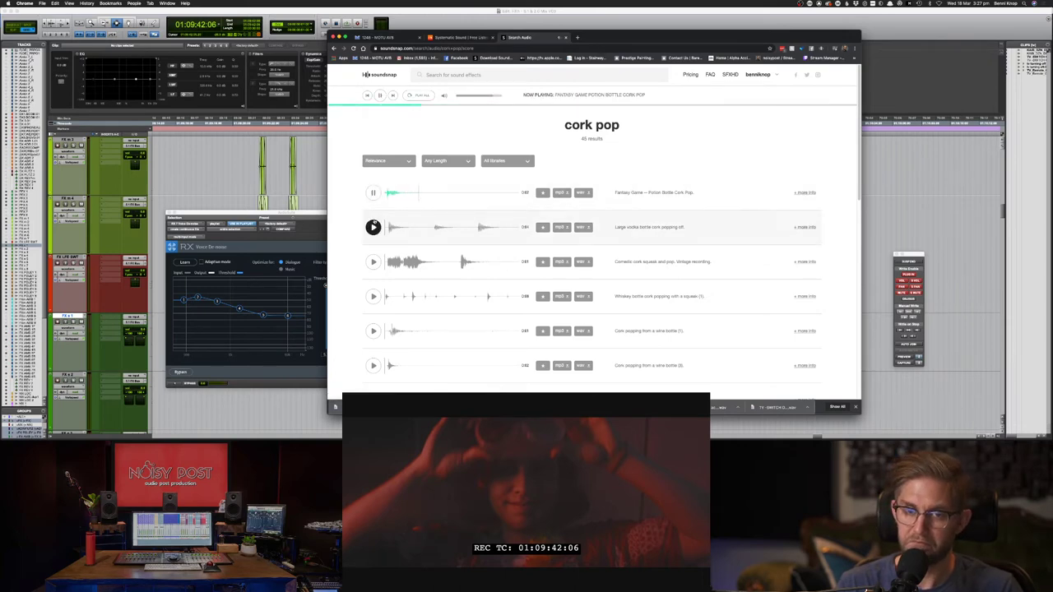
left_click(373, 262)
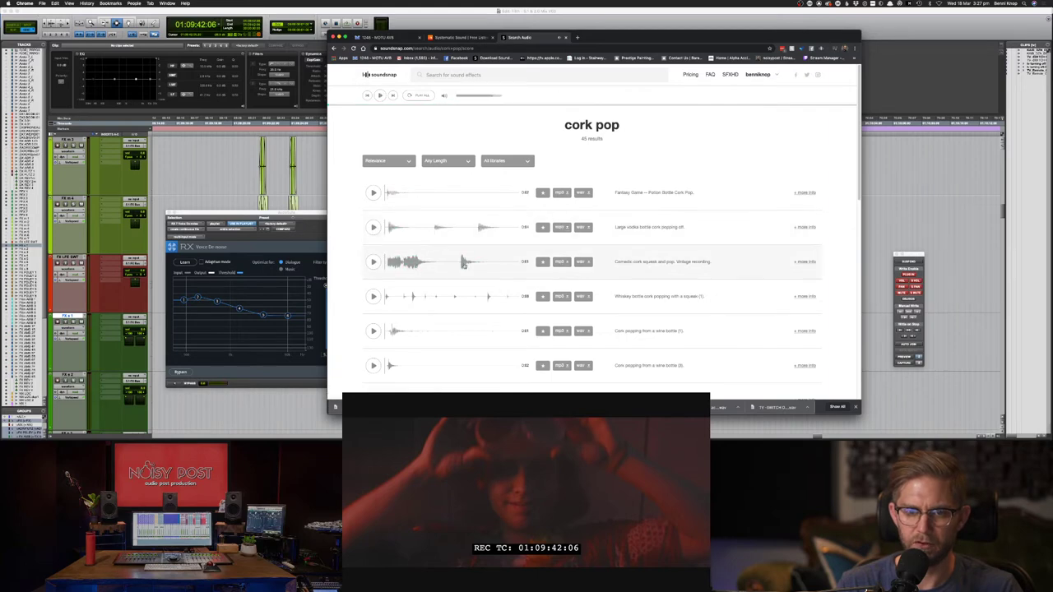
left_click(582, 262)
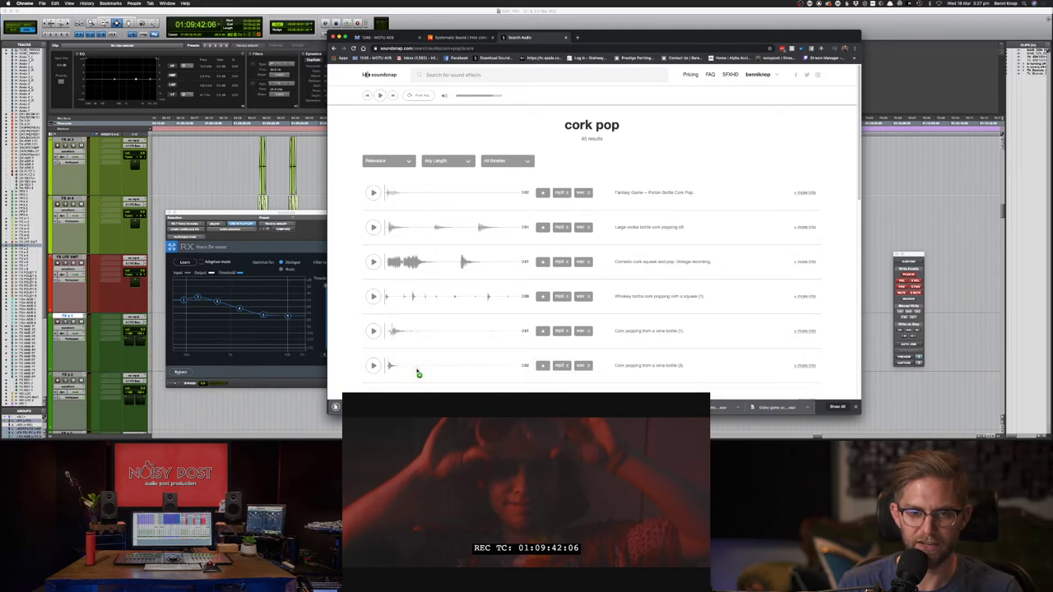
key("super+Tab")
- Drop the cork pop WAV onto the FX track above the whoosh and delete the stray audio before it
left_click_drag(517, 360, 546, 221)
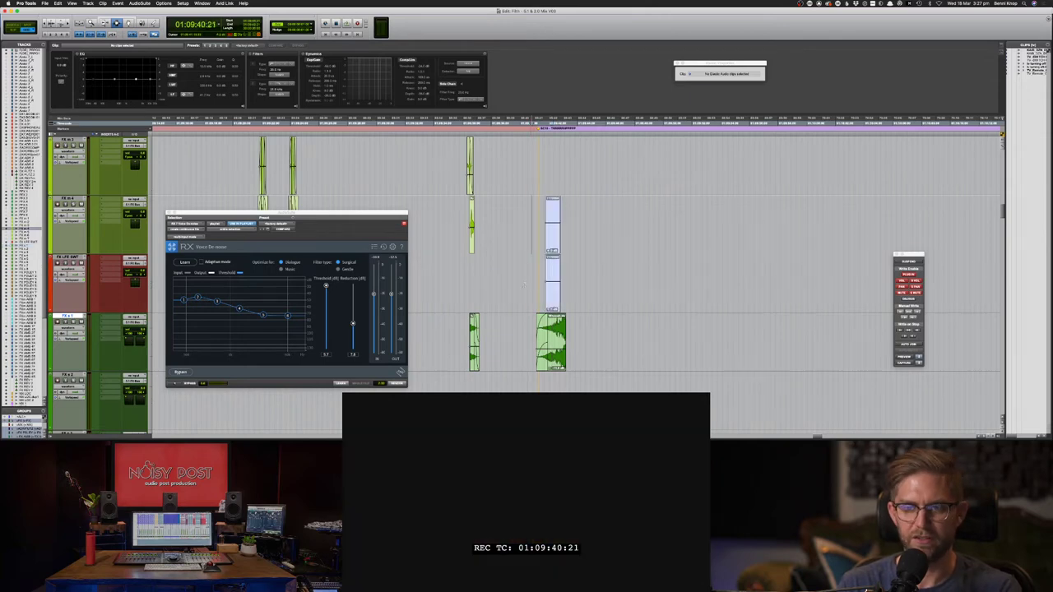
left_click_drag(608, 283, 552, 233)
key("Delete")
- Delete the remaining stray range across the FX and LFE tracks around the cork pop
key("Delete")
left_click(554, 234)
left_click(548, 238)
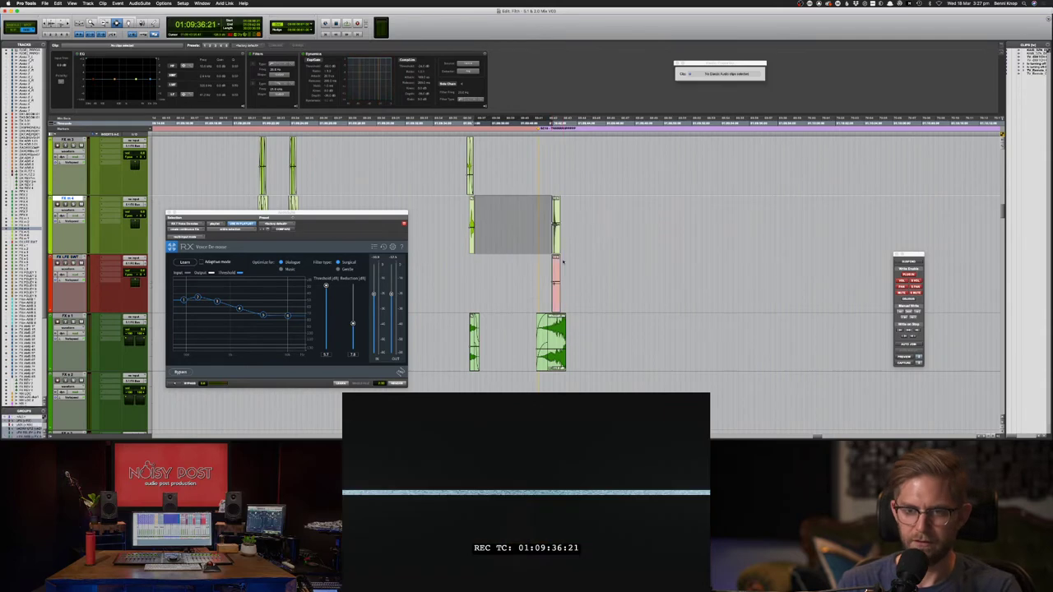
left_click_drag(536, 270, 574, 267)
key("Delete")
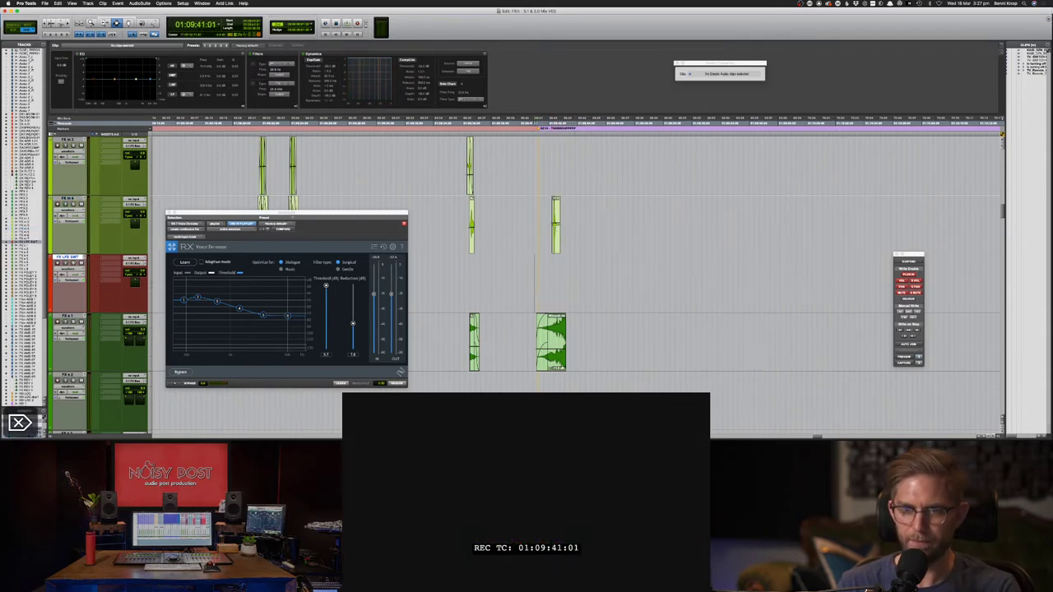
key("super+bracketright")
key("super+bracketright")
key("super+bracketright")
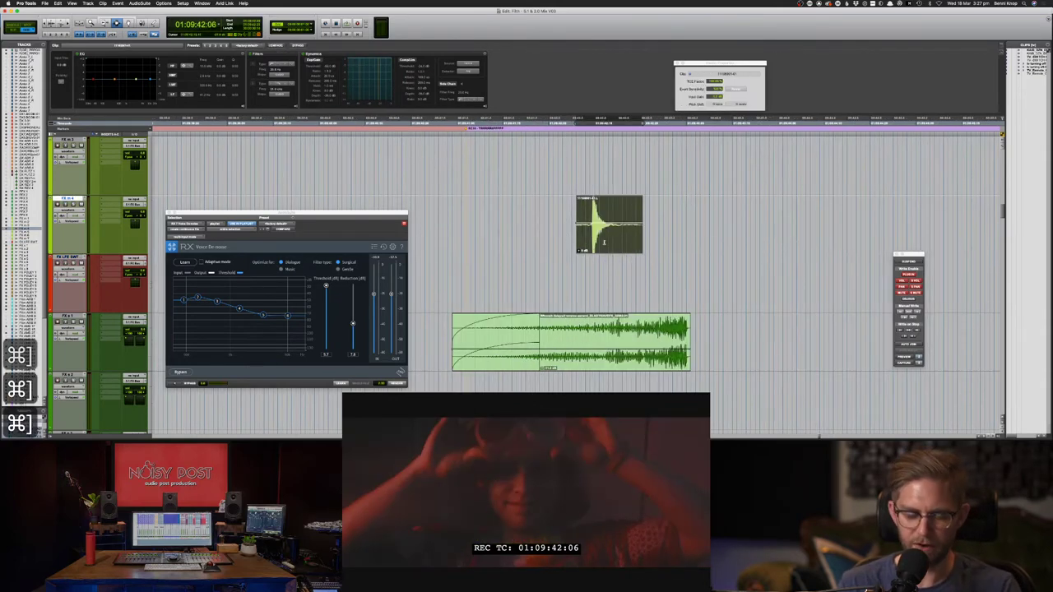
left_click(581, 233)
key("f")
key("F8")
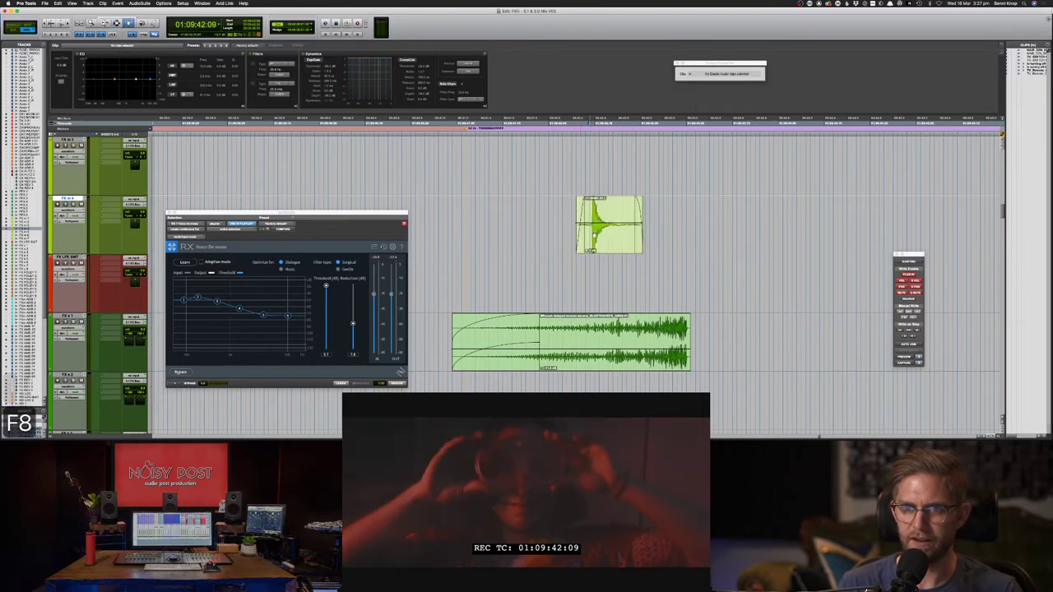
left_click(591, 246)
key("F7")
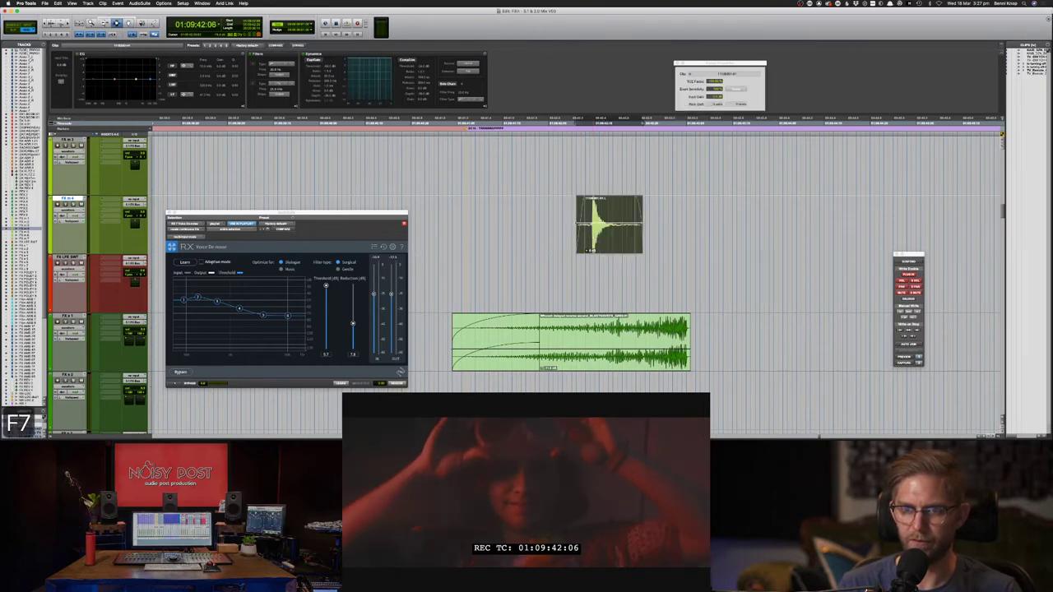
left_click(591, 247)
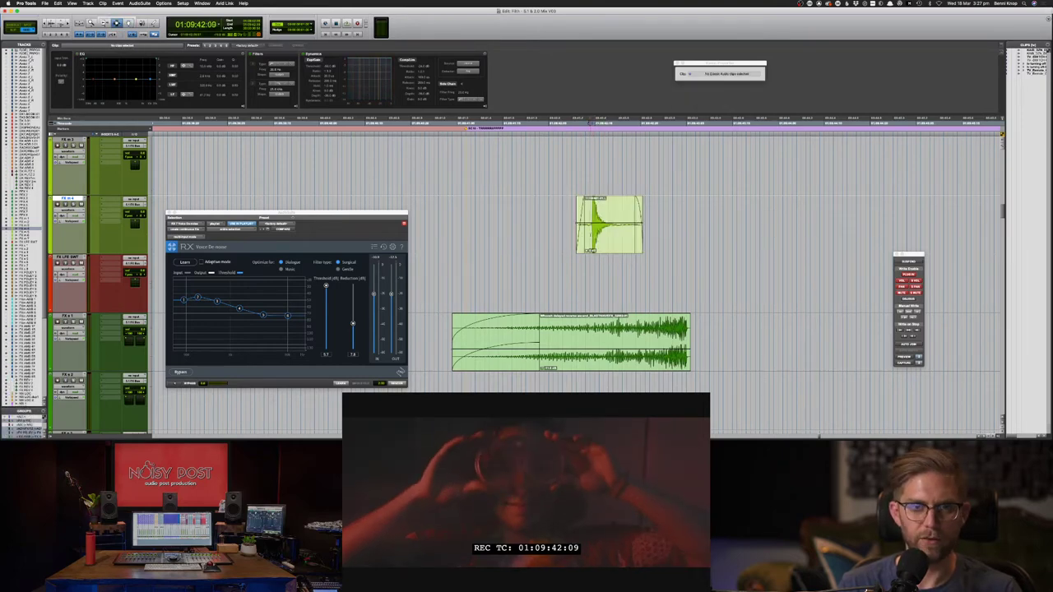
key("Tab")
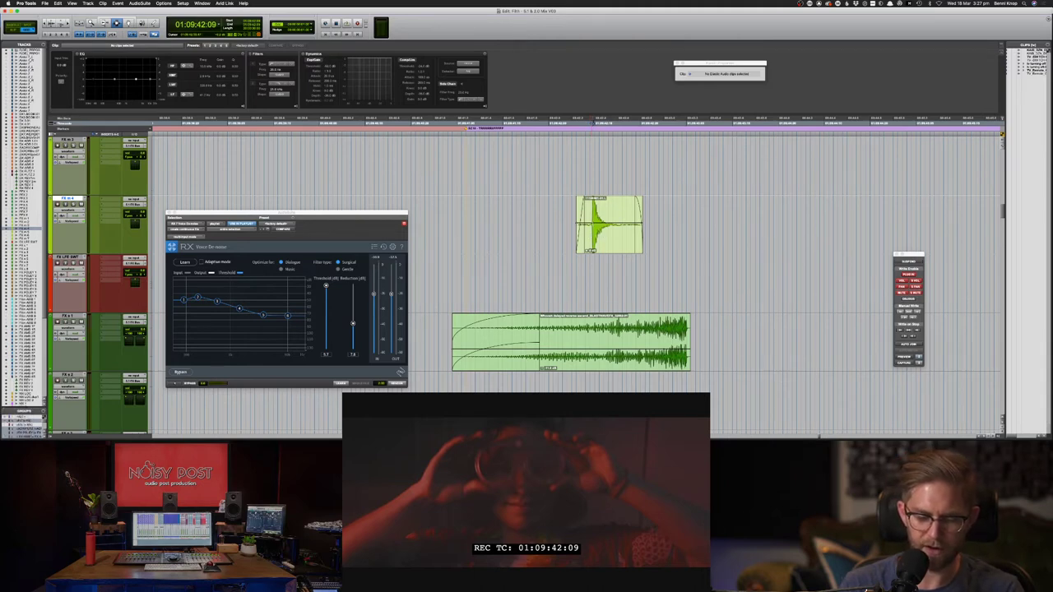
key("super")
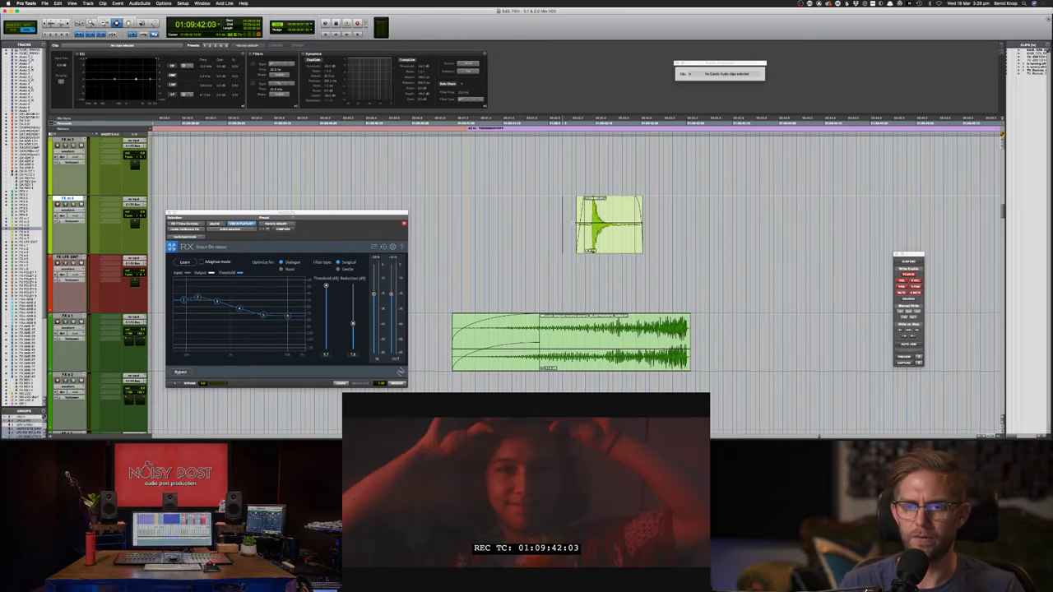
key("s")
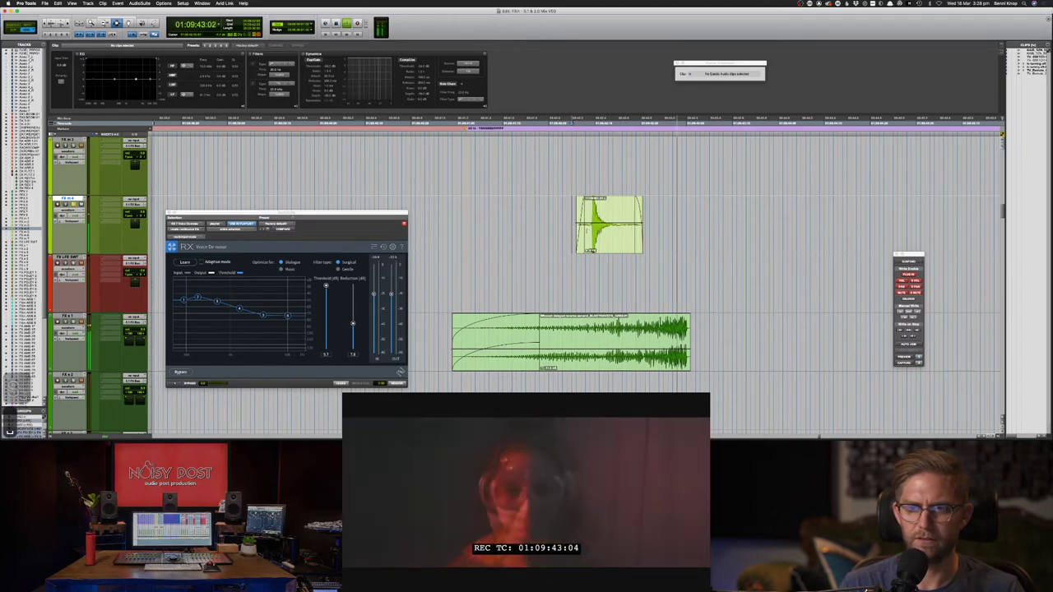
key("F8")
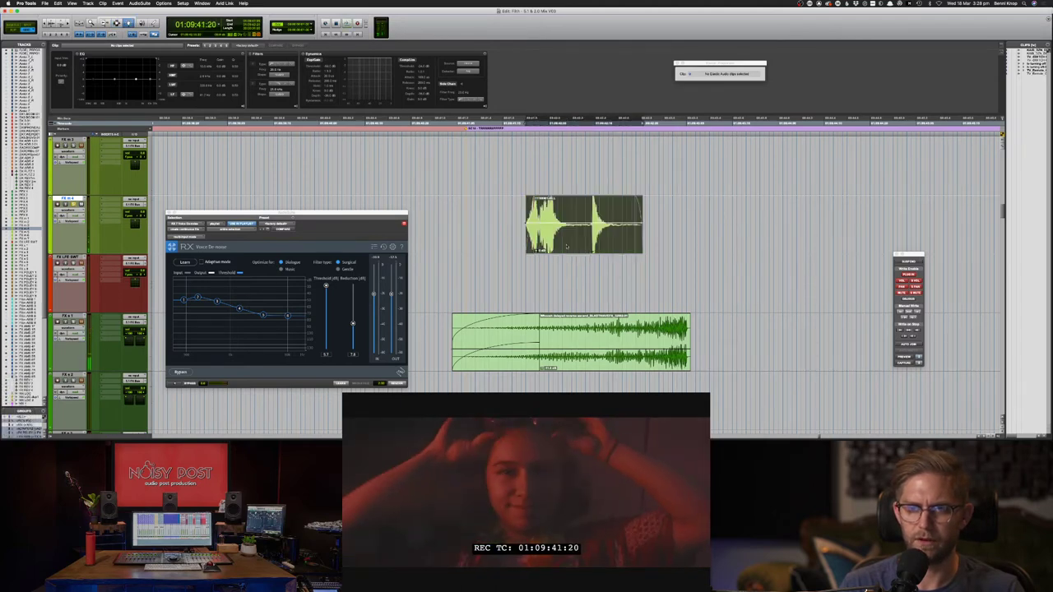
left_click(567, 249)
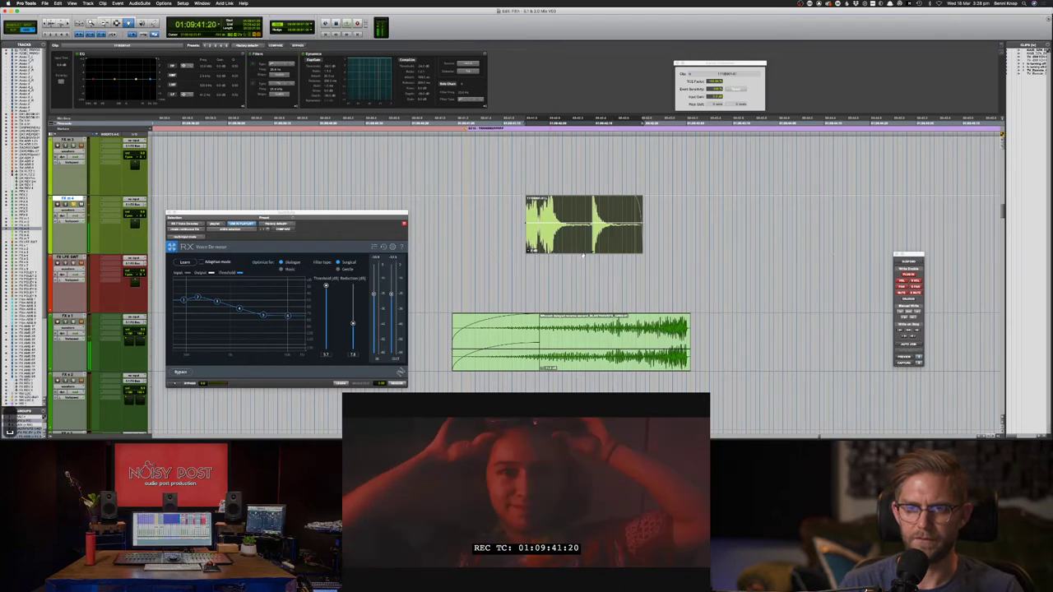
key("F7")
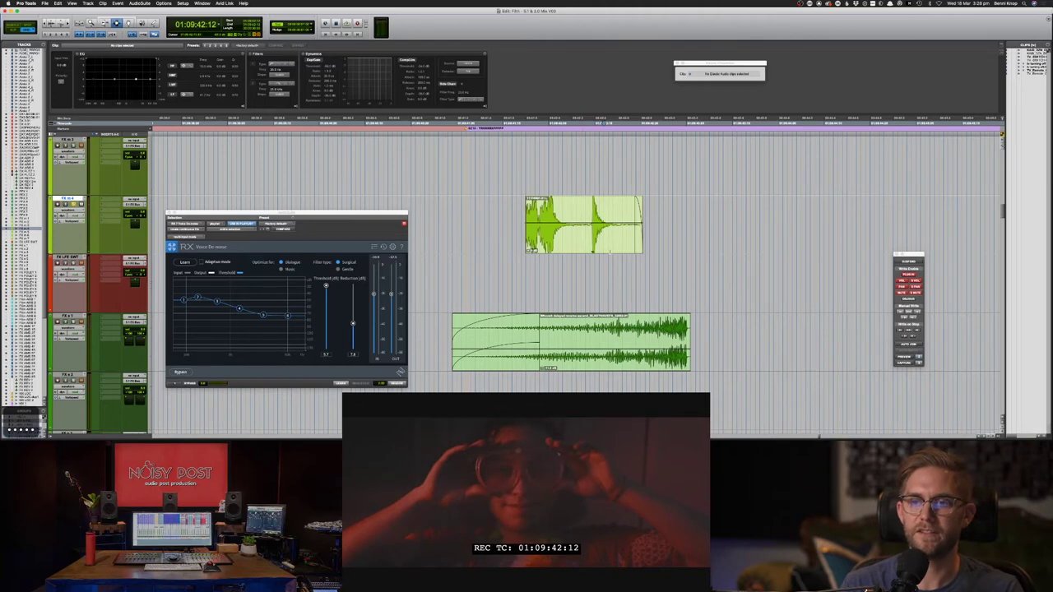
key("F8")
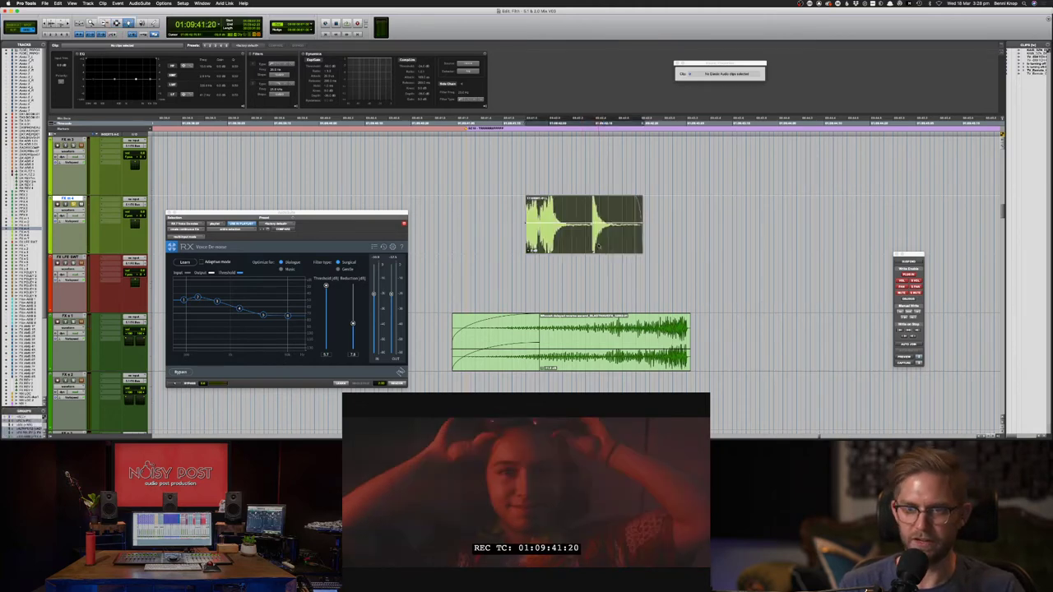
- Shift the pop clip slightly later, then play from just before it to check sync
left_click_drag(598, 247, 610, 247)
key("F7")
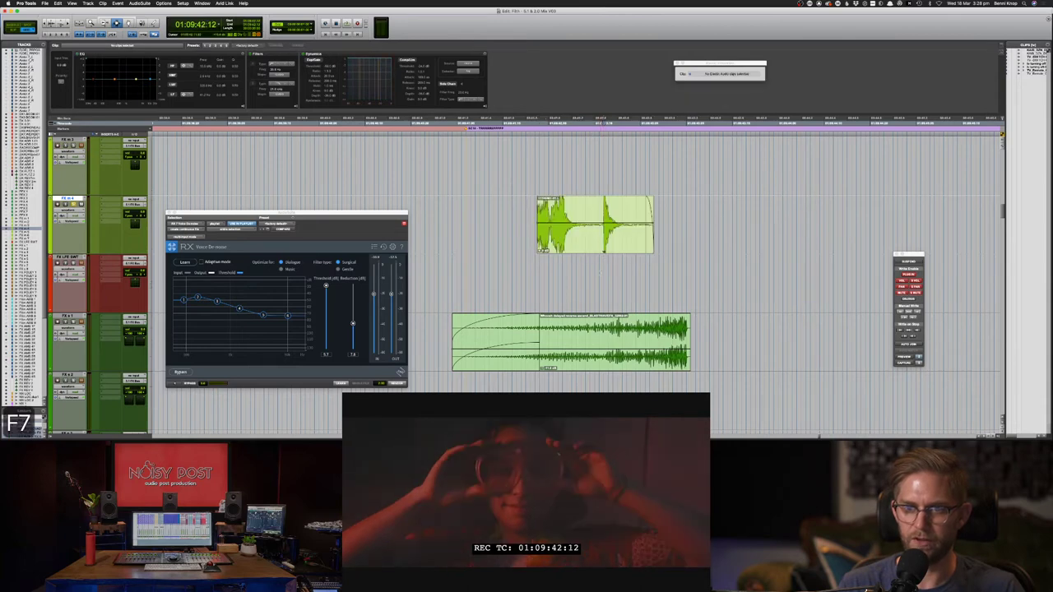
left_click(522, 210)
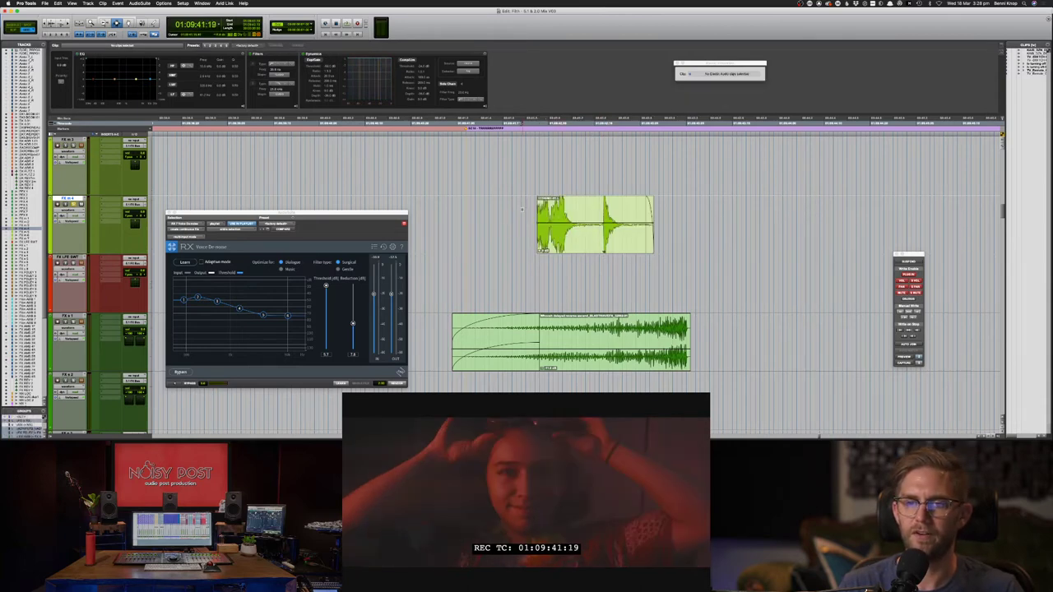
key("space")
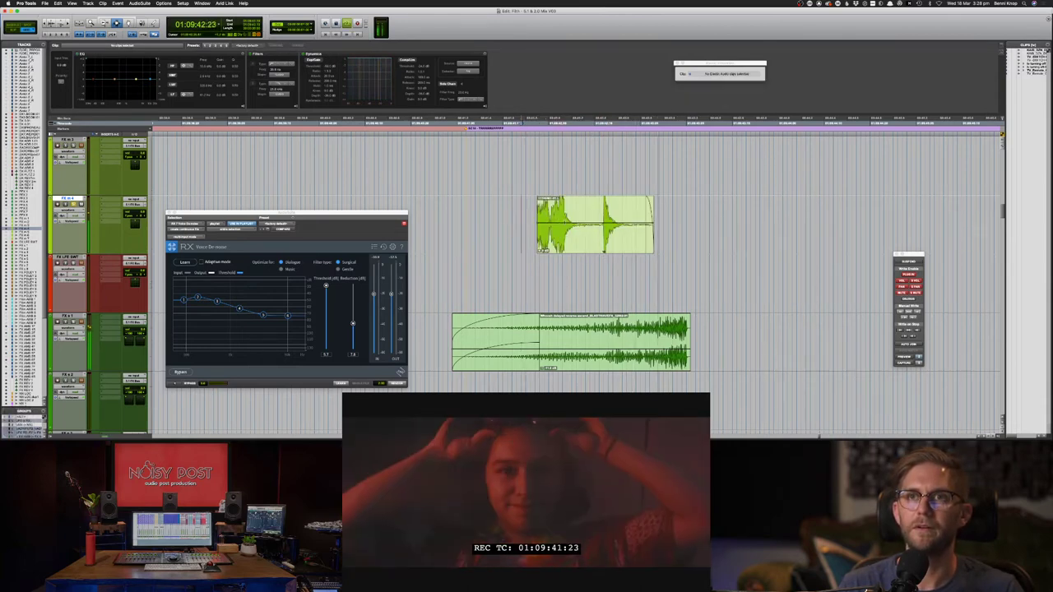
- Split the pop clip and nudge its left piece frame by frame into sync with the picture
left_click(590, 213)
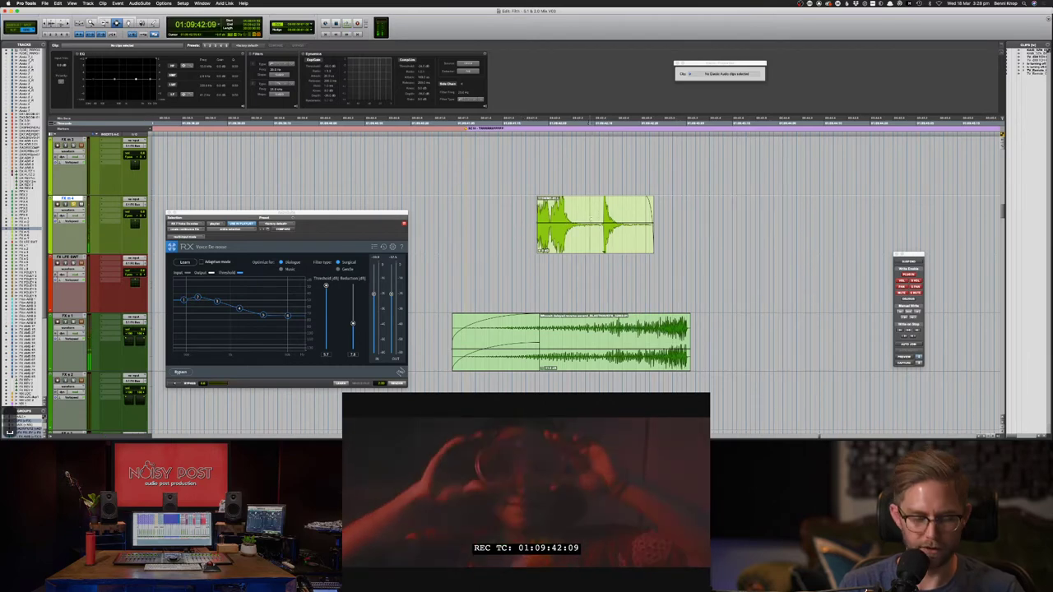
key("super+e")
left_click(585, 227)
key("period")
key("slash")
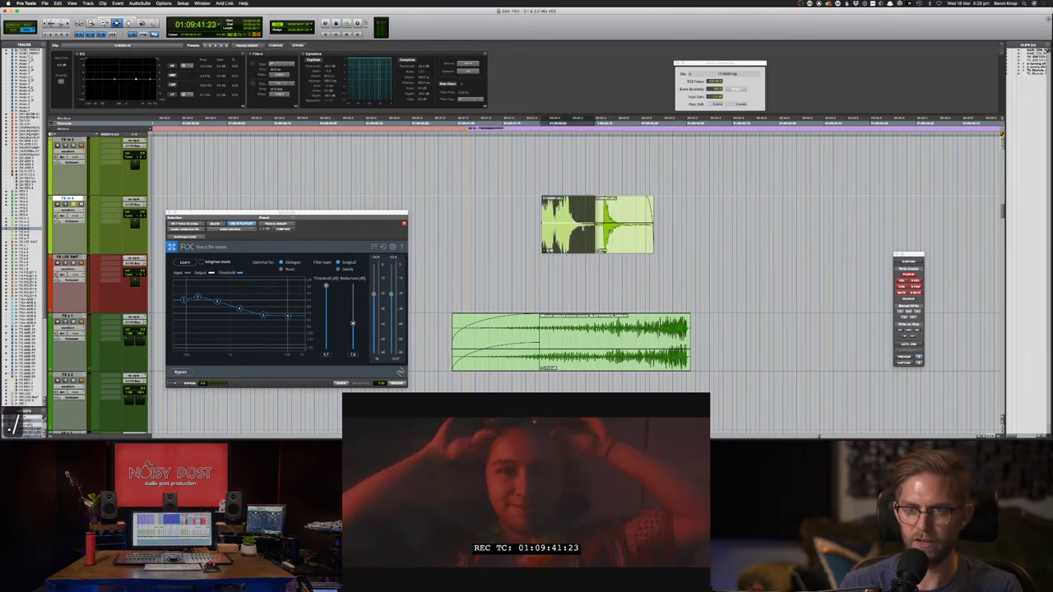
key("slash")
key("slash")
key("slash")
key("slash")
key("slash")
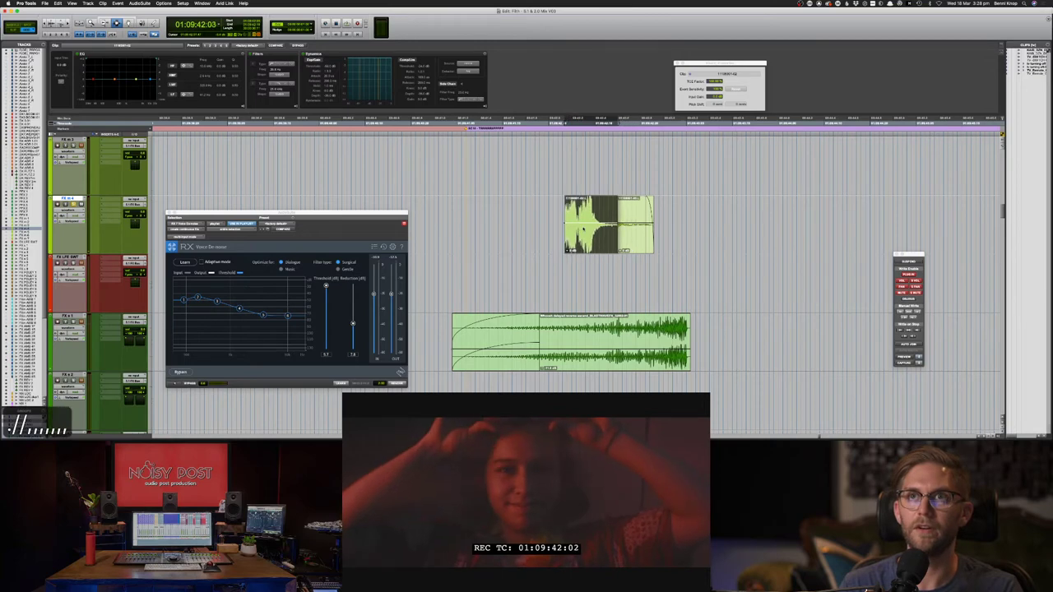
key("comma")
key("comma")
key("comma")
key("period")
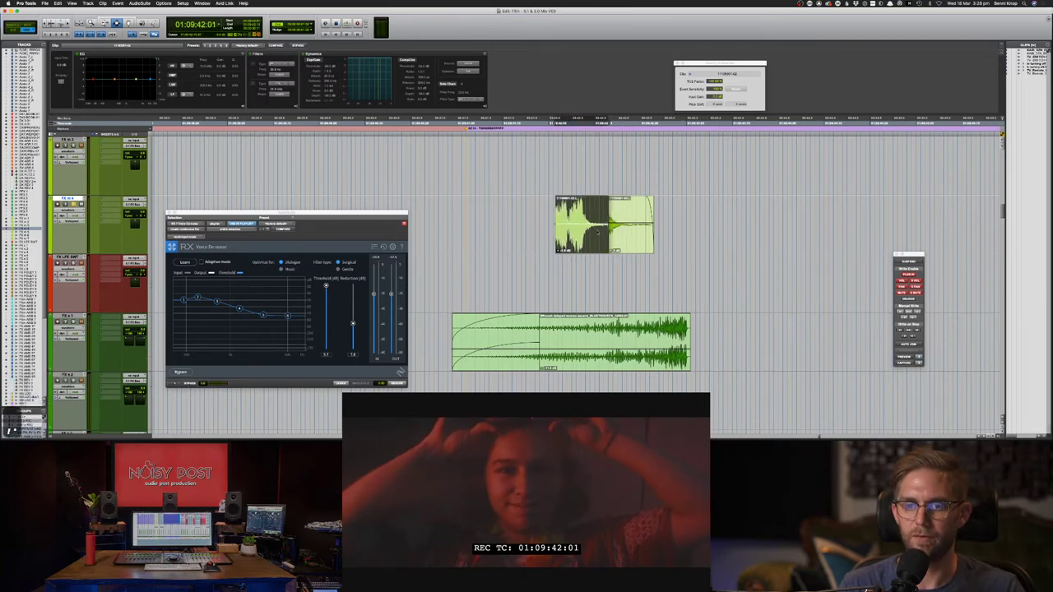
- Crossfade the two pieces across their boundary at 01:09:42:11, shifted three frames later
scroll(598, 232, "down", 4)
left_click(599, 232)
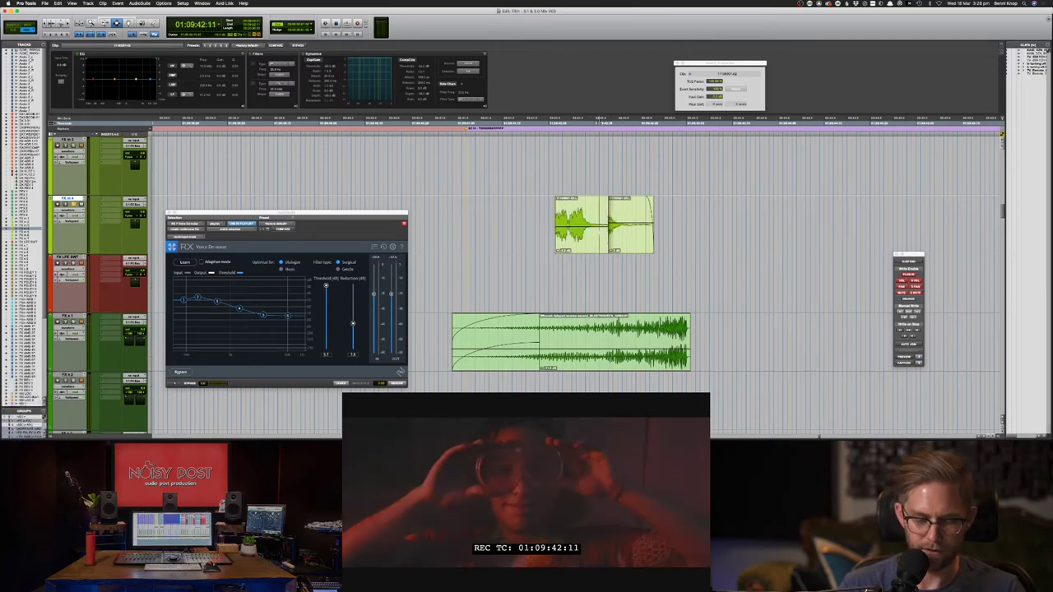
left_click_drag(599, 232, 617, 234)
key("f")
key("m")
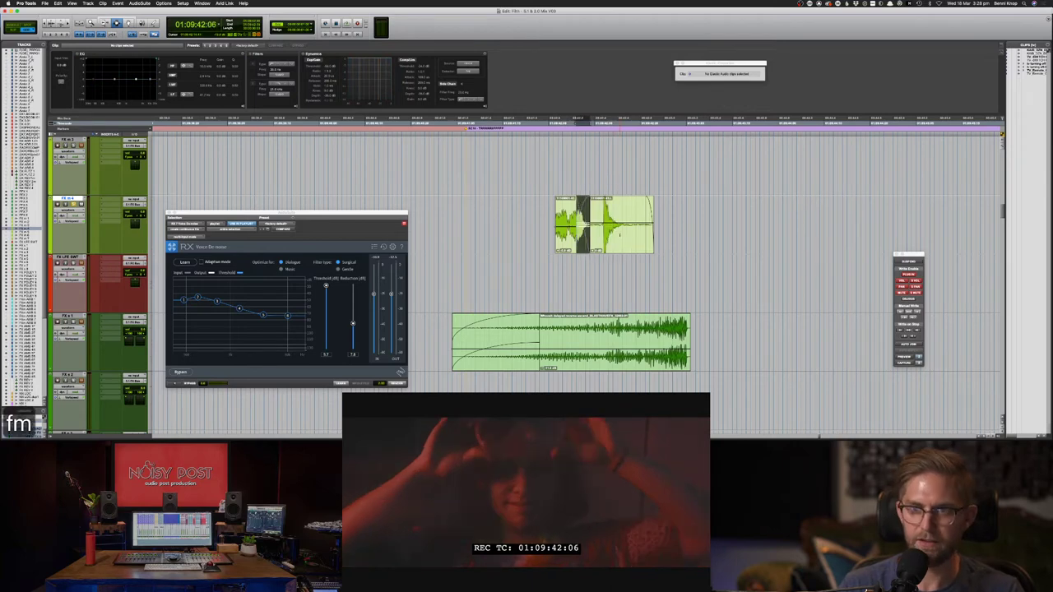
key("period")
key("period")
key("period")
- Play the edit against the picture and nudge the left piece one frame later
left_click(549, 226)
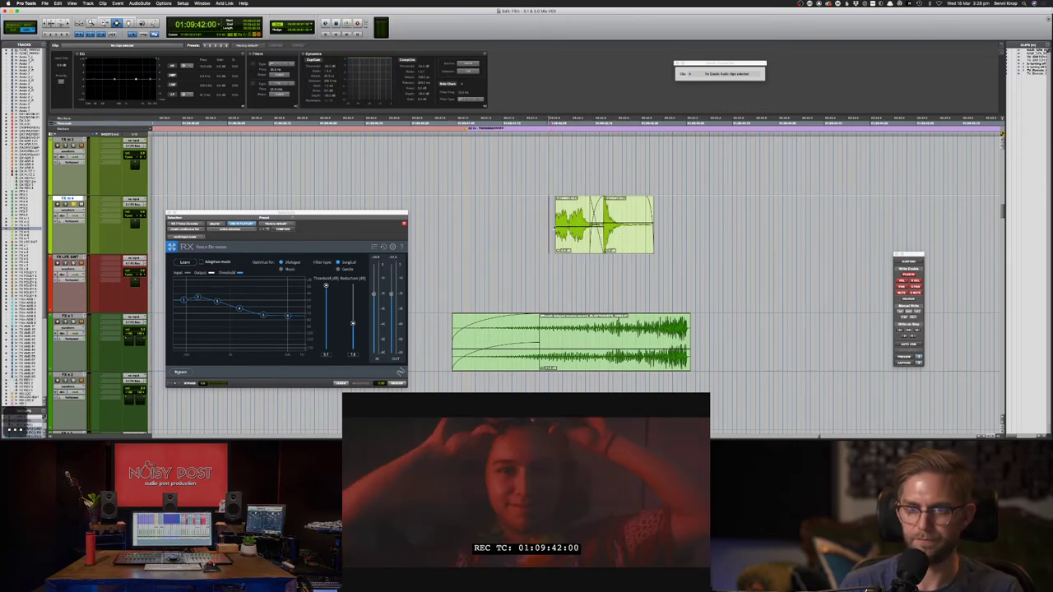
left_click(556, 226)
key("space")
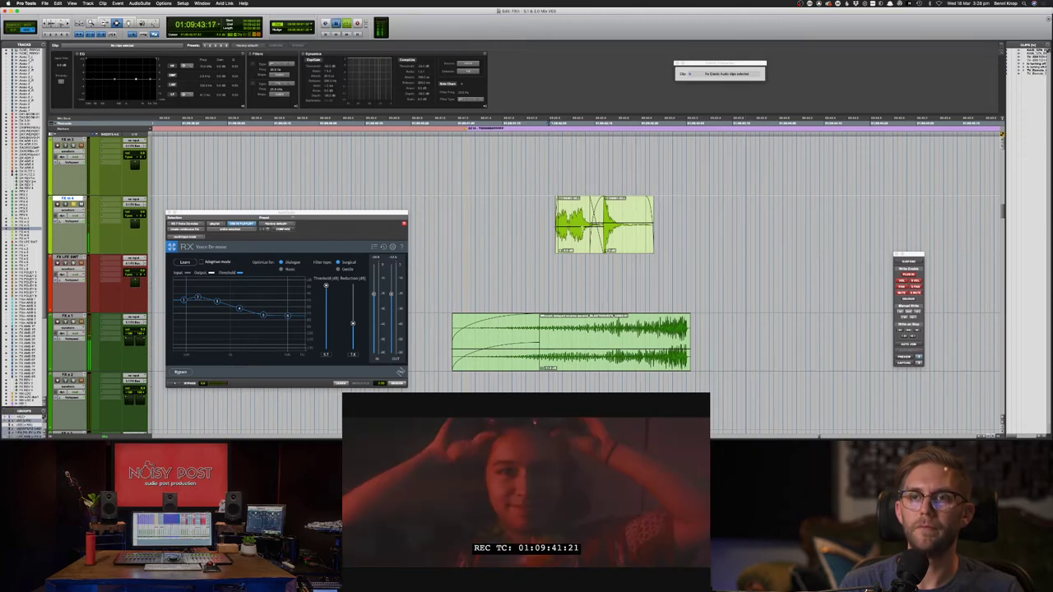
left_click(569, 239)
key("period")
- Review the pop timing from about 01:09:41:20, briefly cutting and restoring the left piece
left_click(526, 233)
key("space")
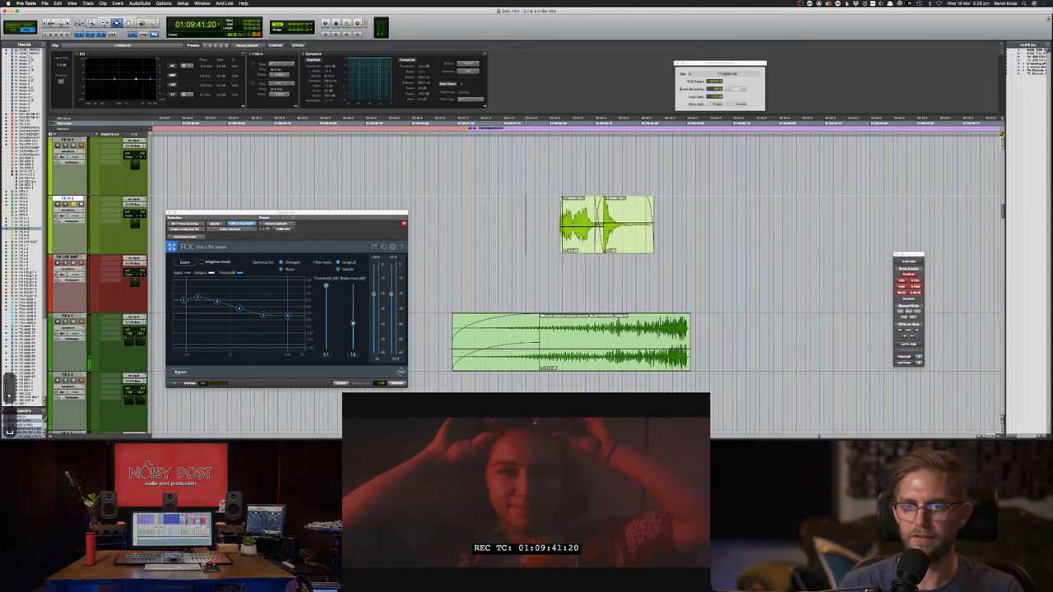
key("super+x")
key("super+z")
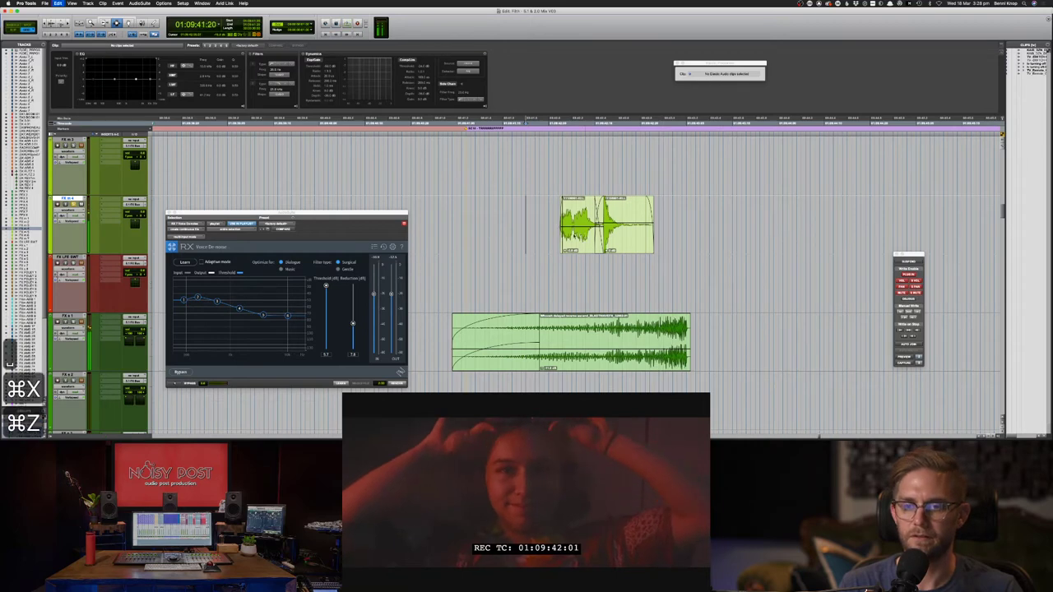
left_click(538, 231)
key("space")
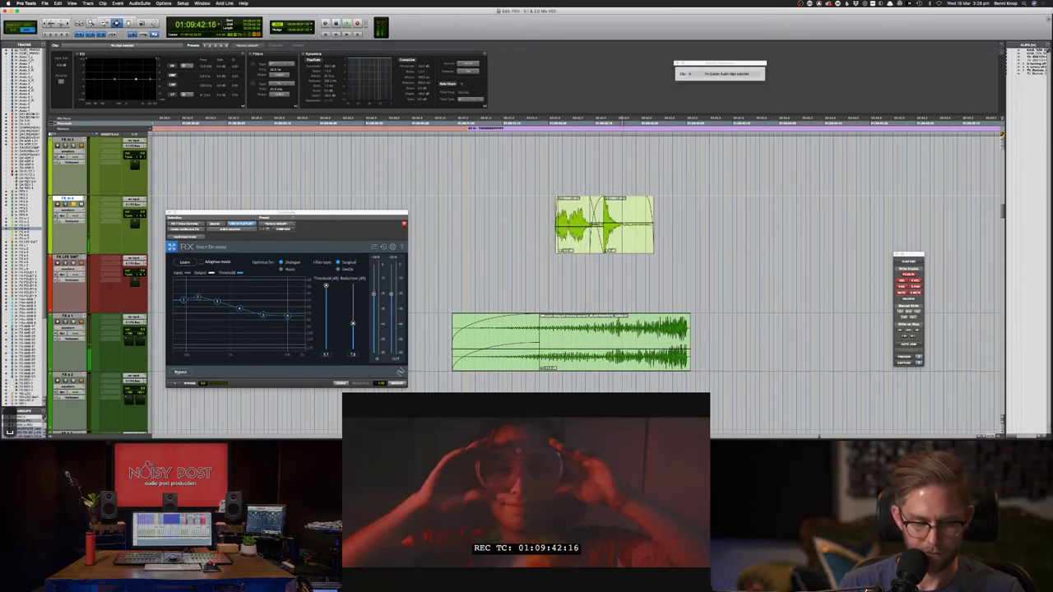
key("g")
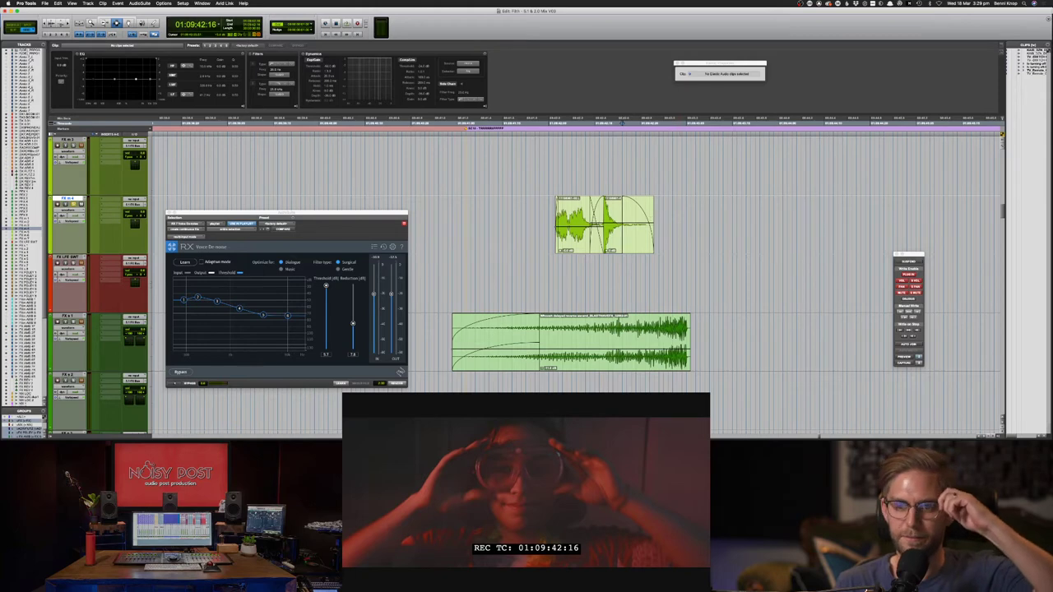
- Enable Clip Effects EQ on both pop pieces and play back from 01:09:41:16
left_click_drag(673, 227, 544, 215)
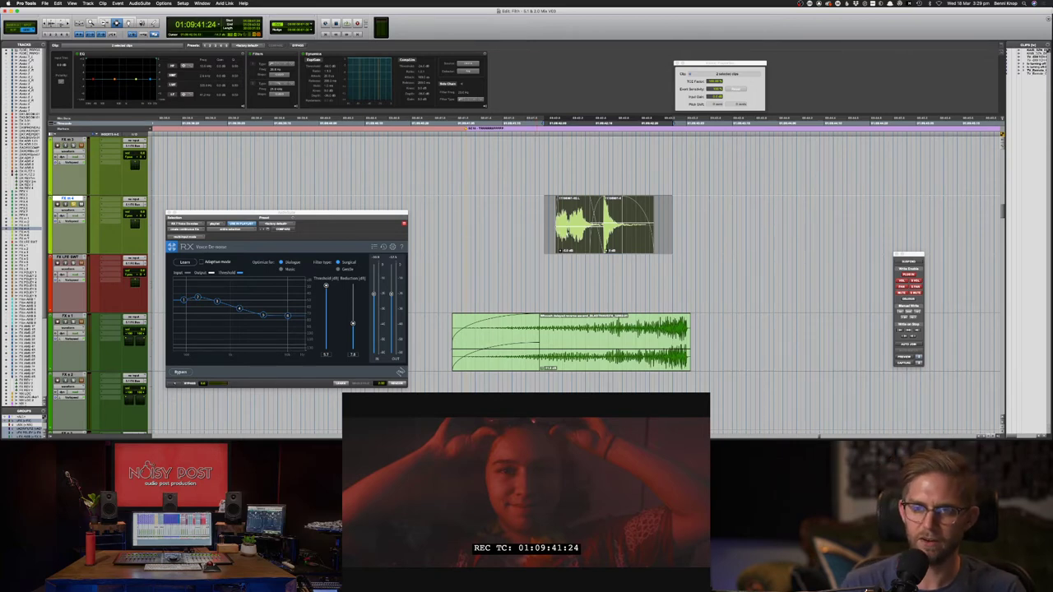
key("space")
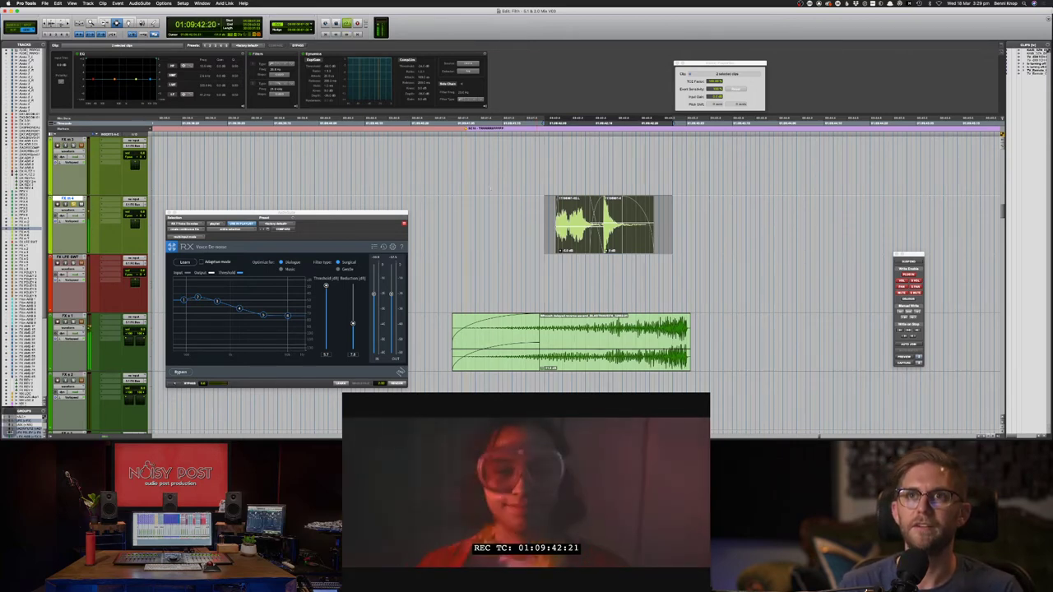
key("space")
left_click(136, 80)
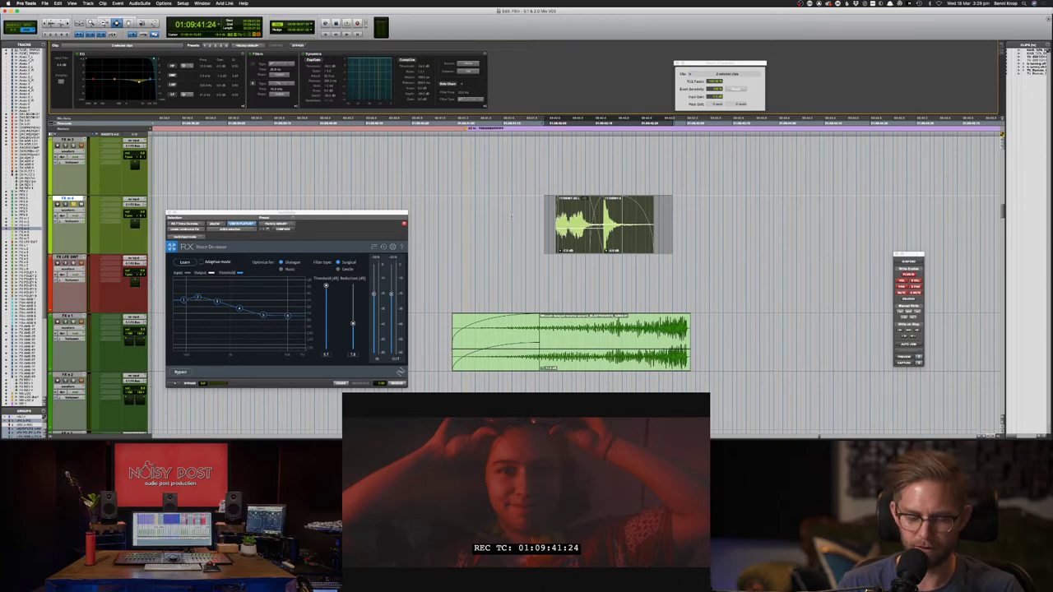
key("super+bracketleft")
left_click(543, 232)
key("space")
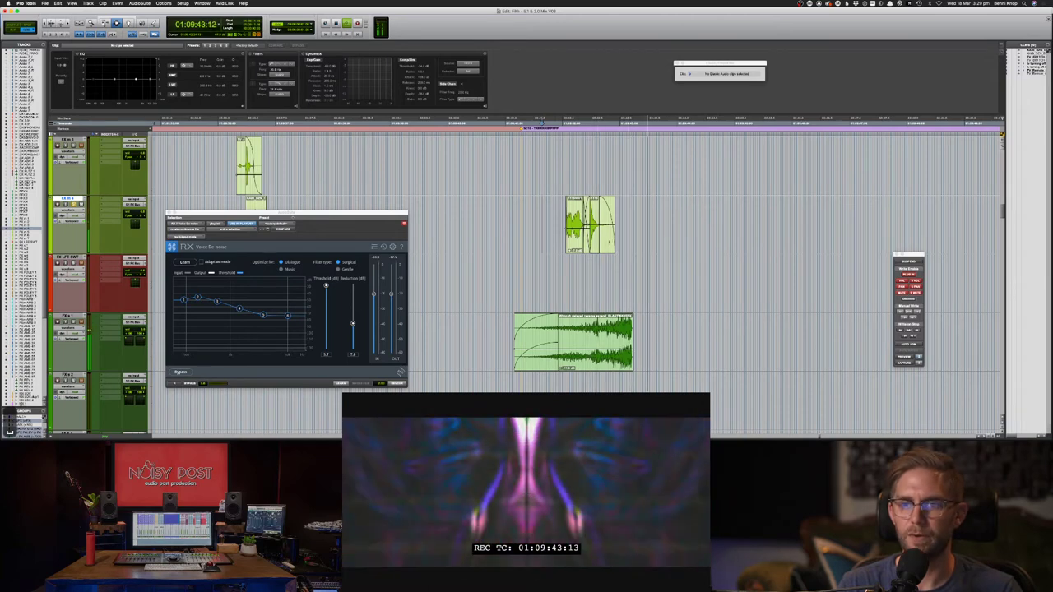
- Stop playback, clear the range over the pop clips, and switch to Soundsnap's 'cork pop' results in Chrome
key("space")
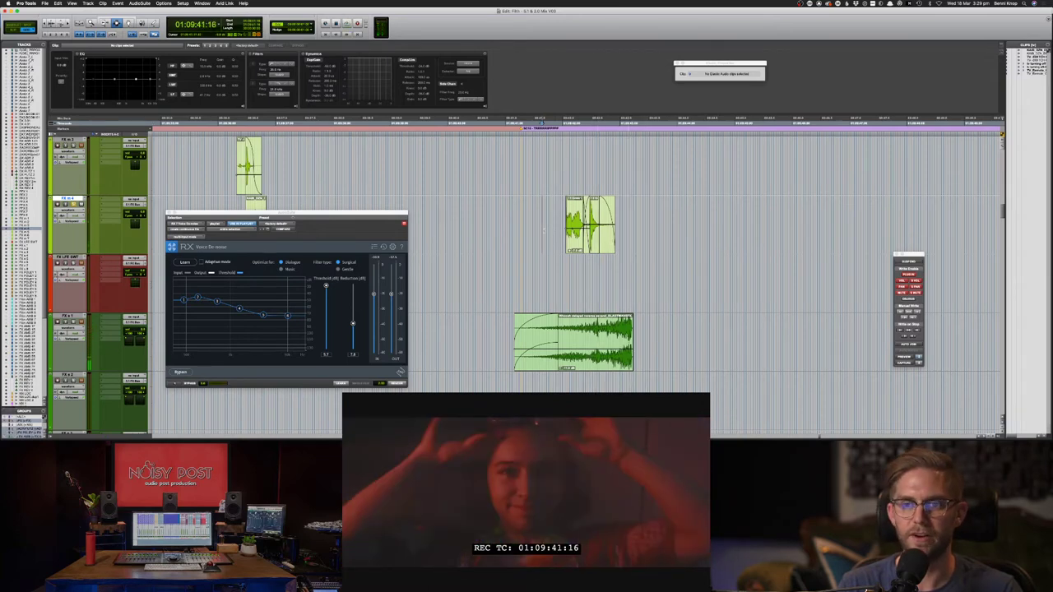
left_click_drag(543, 231, 628, 231)
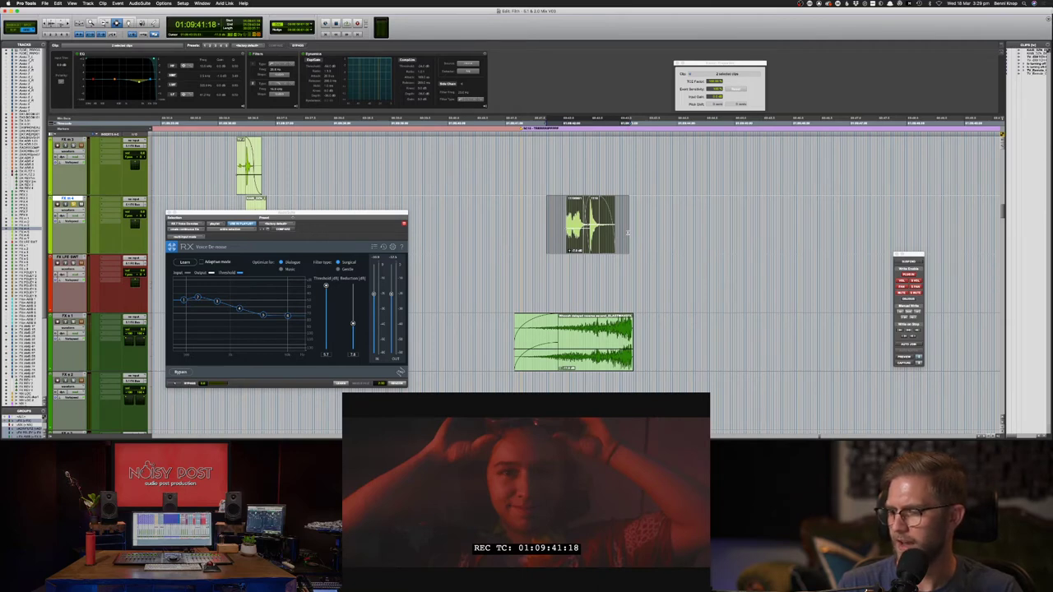
left_click(562, 218)
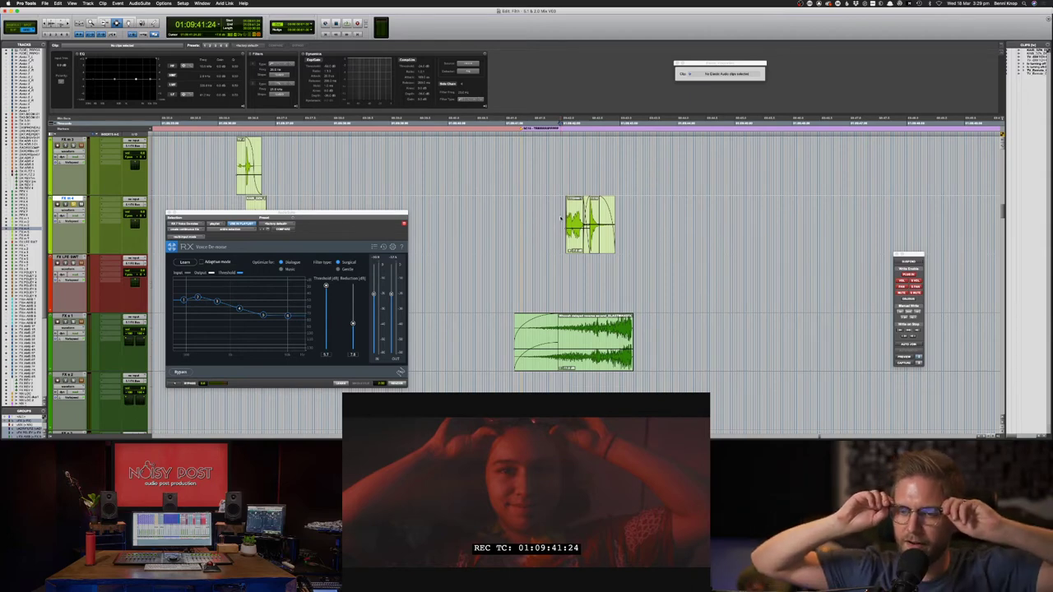
key("super+Tab")
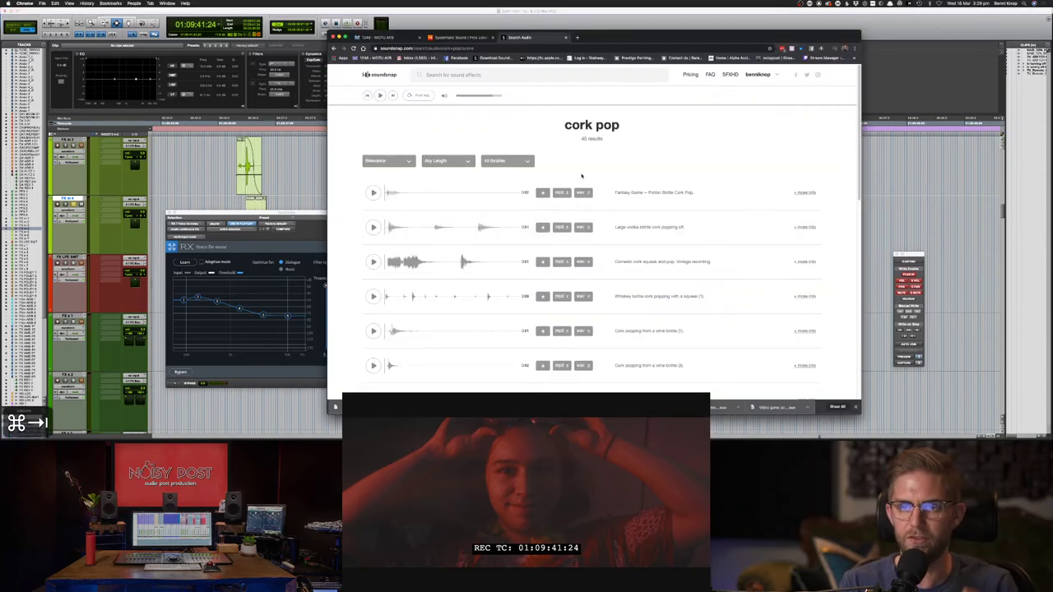
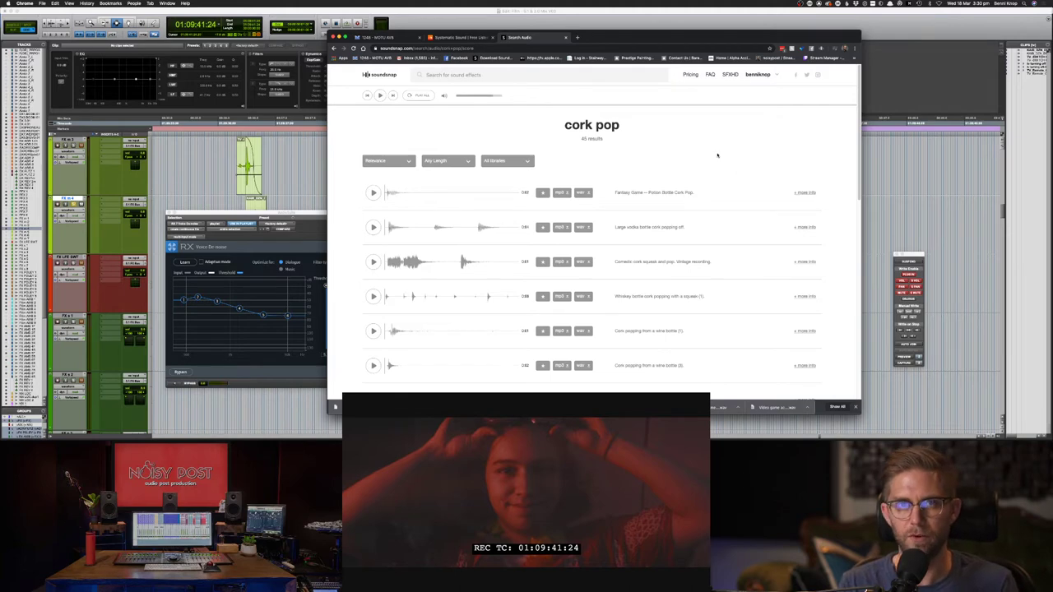
- Play the FX s 1 effect against picture from just before it to check its sync
left_click(904, 34)
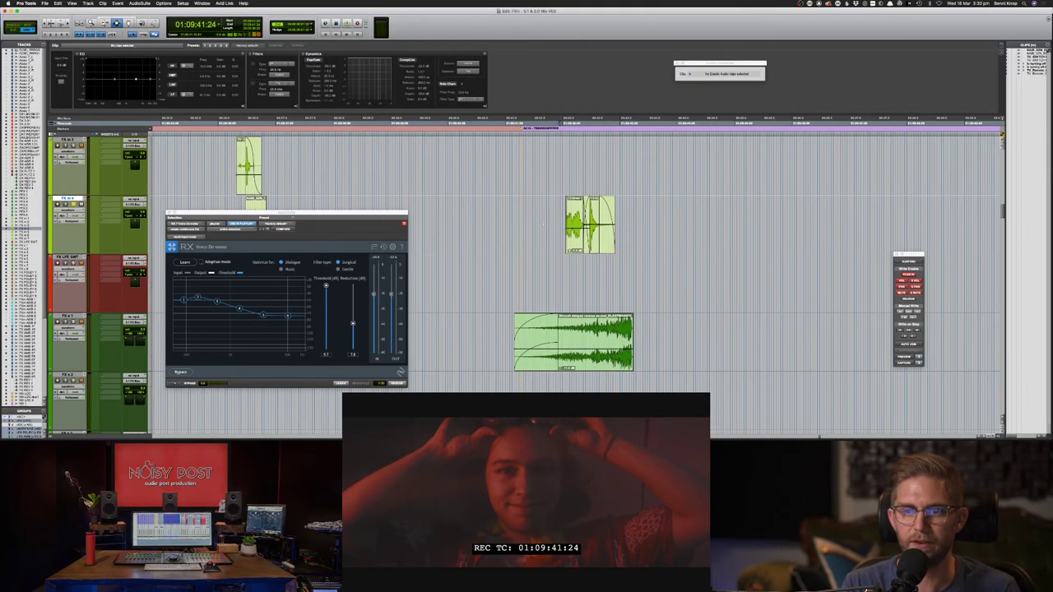
left_click(526, 232)
key("space")
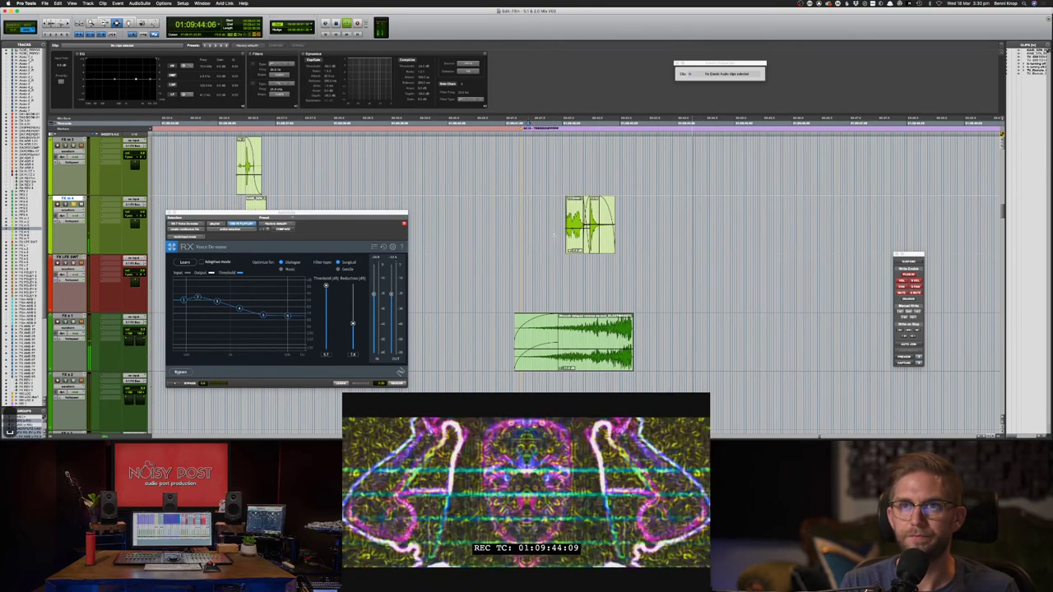
key("space")
left_click(517, 189)
key("space")
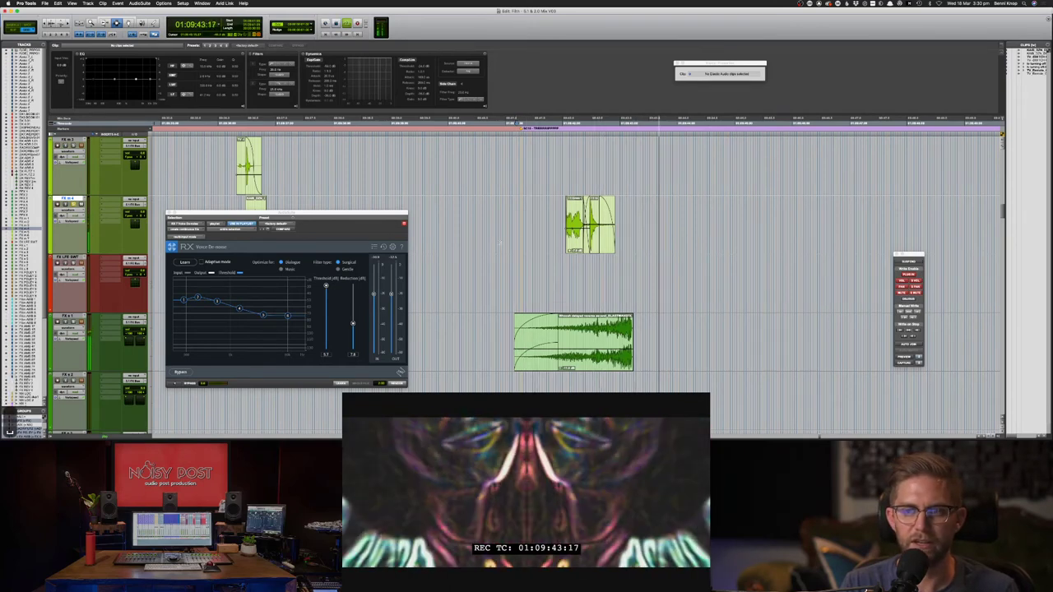
key("space")
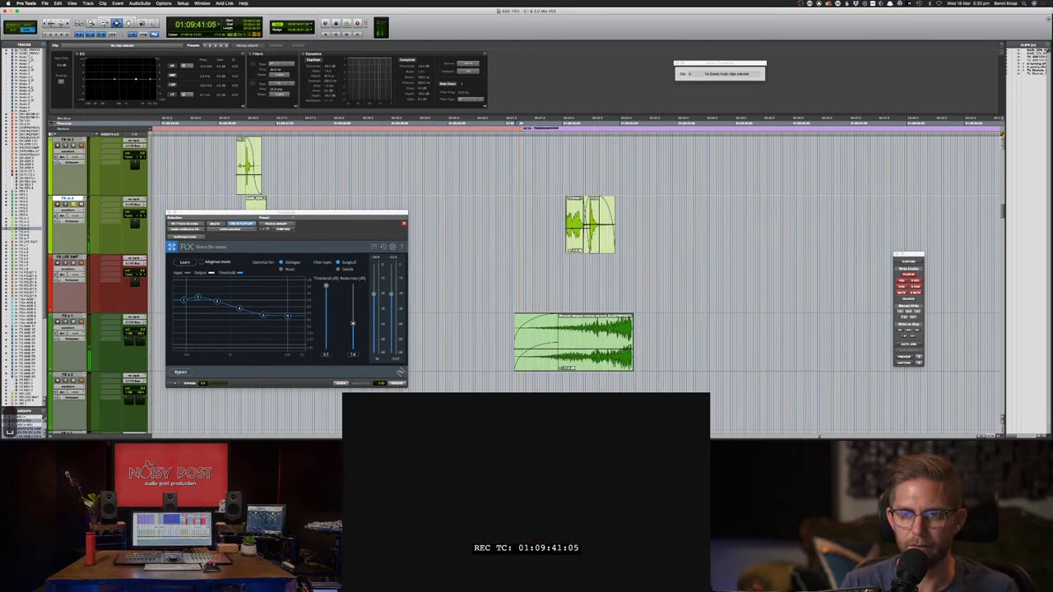
key("space")
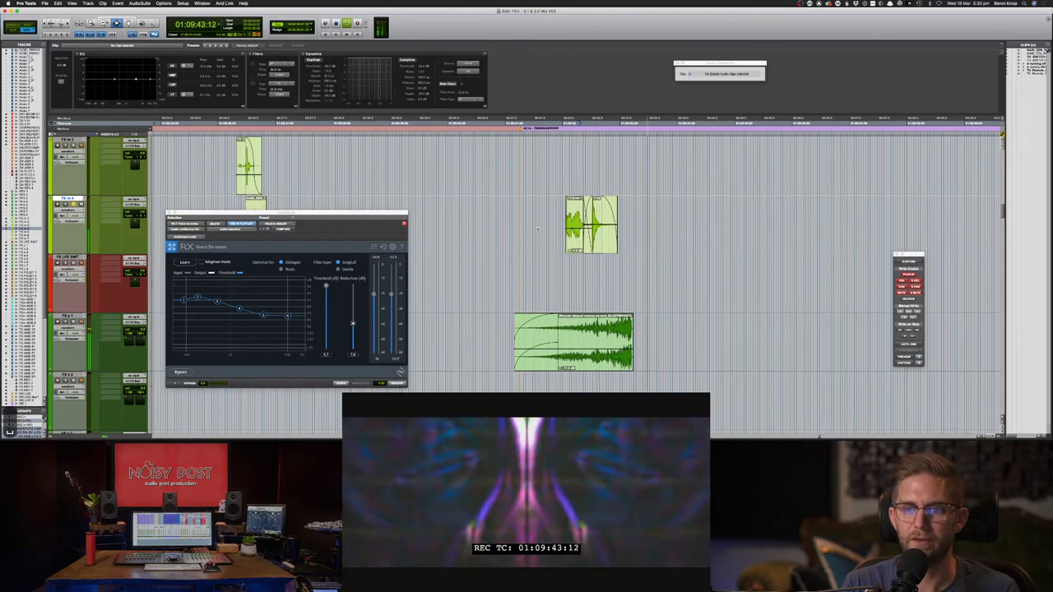
key("space")
key("space")
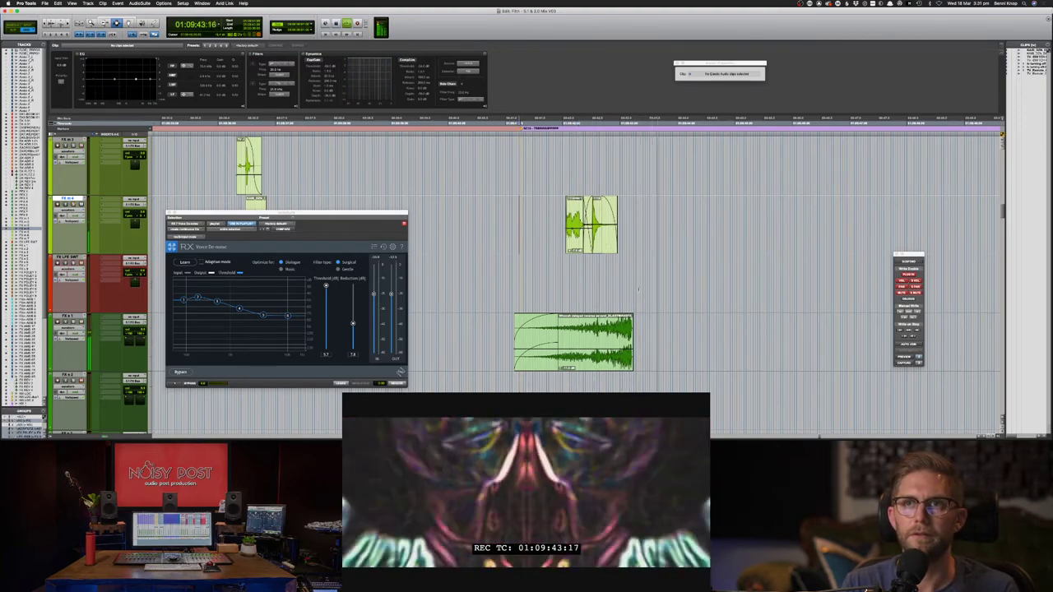
key("space")
- Nudge the FX s 1 effect clip one frame later and play back to confirm sync
double_click(612, 341)
key("period")
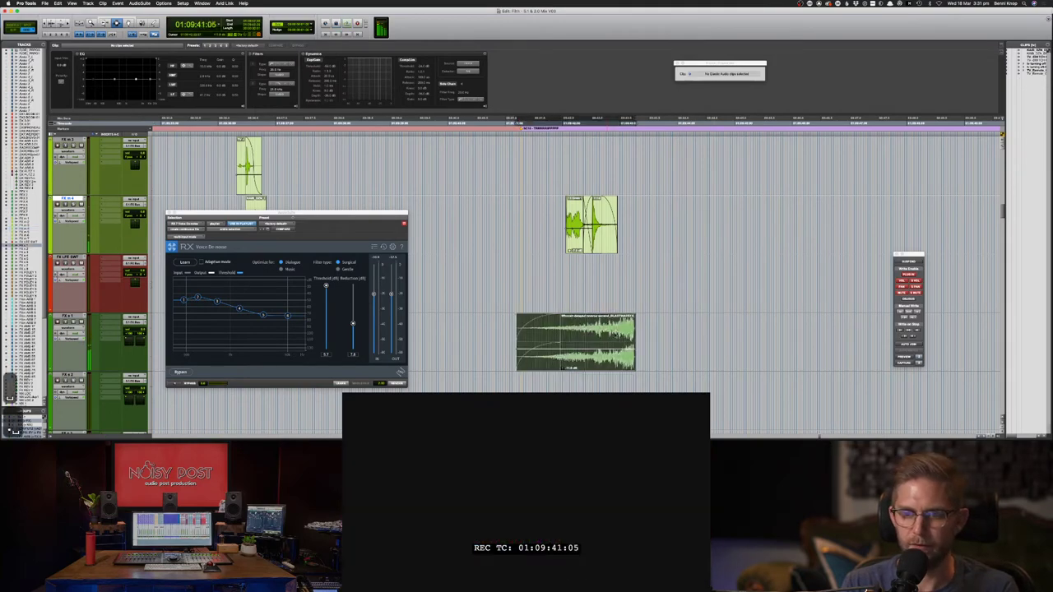
left_click(613, 341)
key("space")
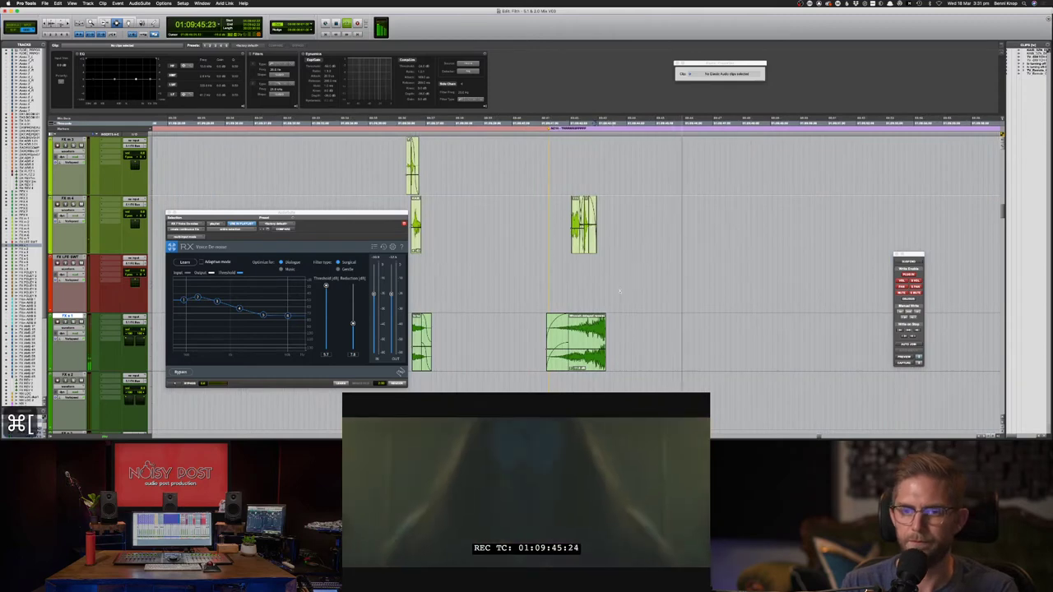
key("super+Tab")
- Search Soundsnap for 'female laugh', preview 'Female nervous laughter (2)' and download it as WAV
left_click(471, 73)
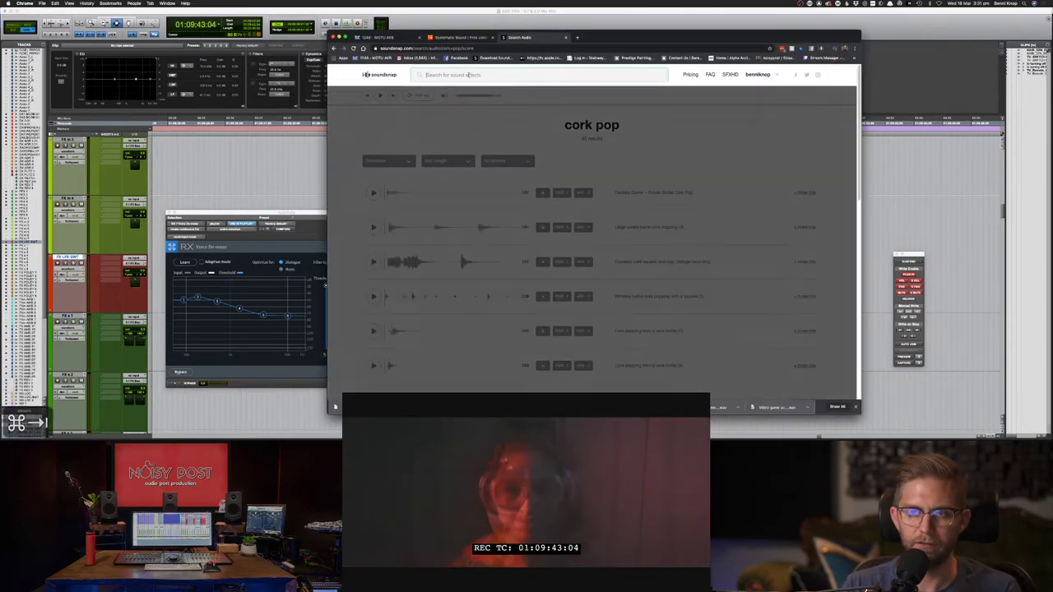
type("female laught")
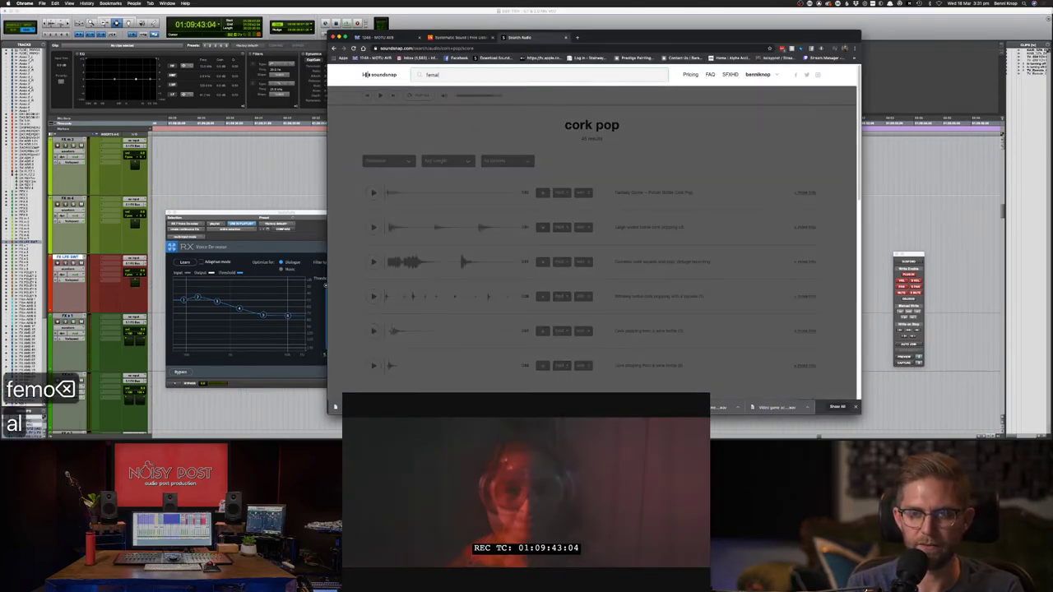
key("BackSpace")
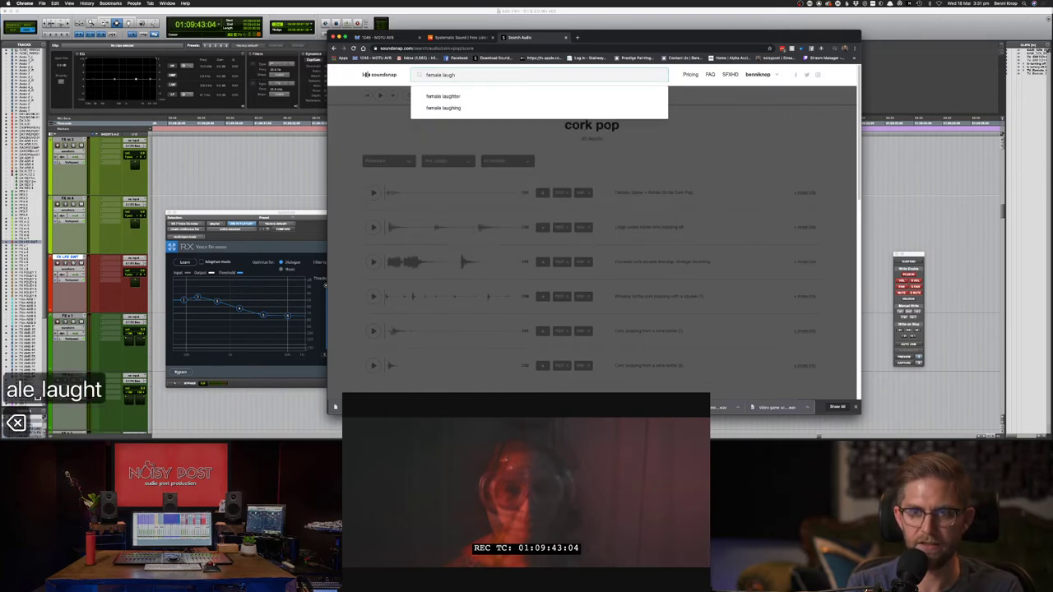
key("Return")
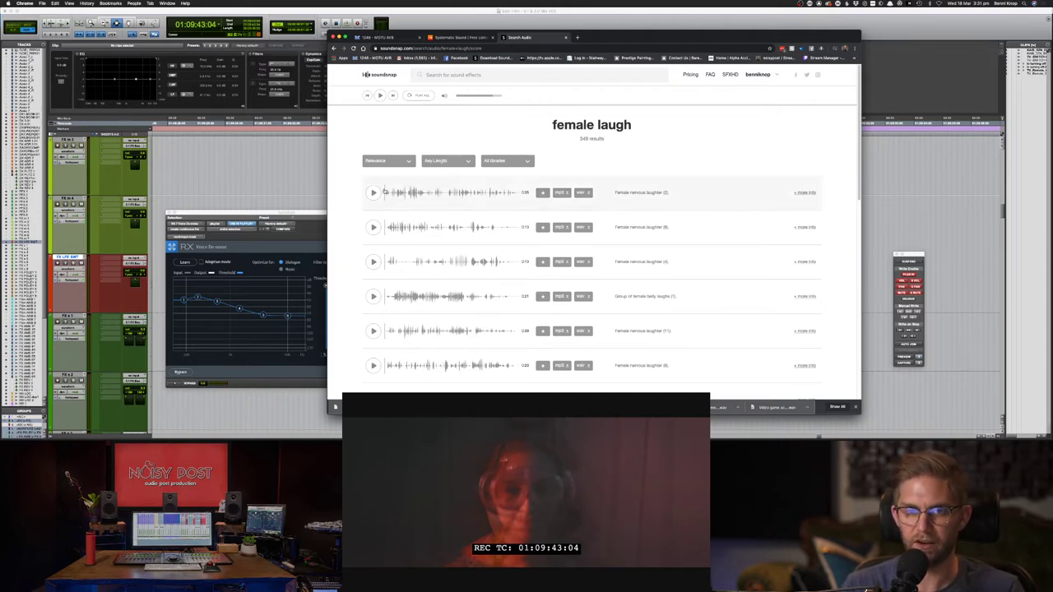
left_click(373, 192)
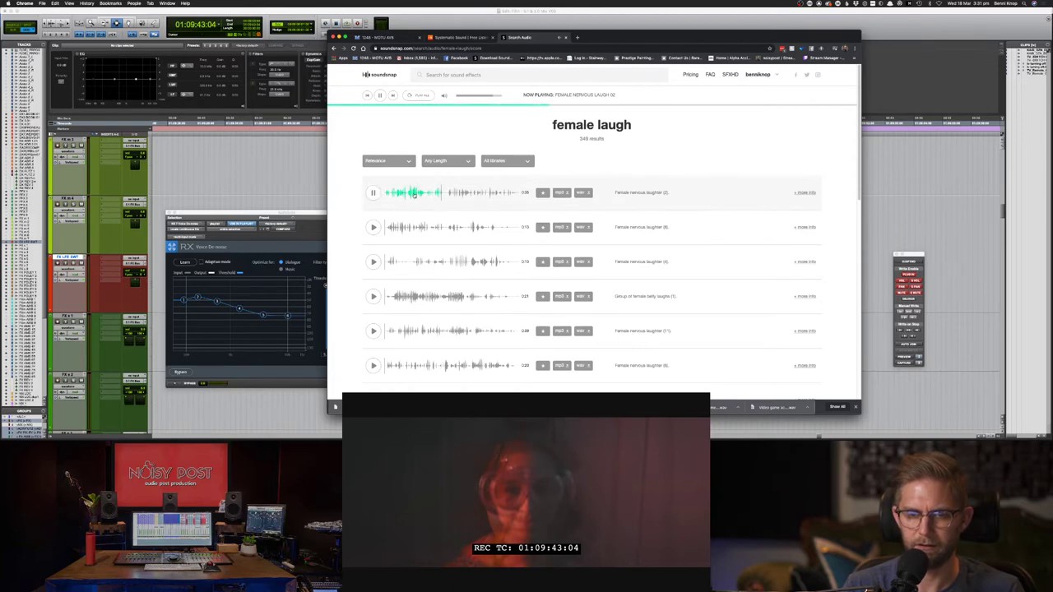
left_click(587, 195)
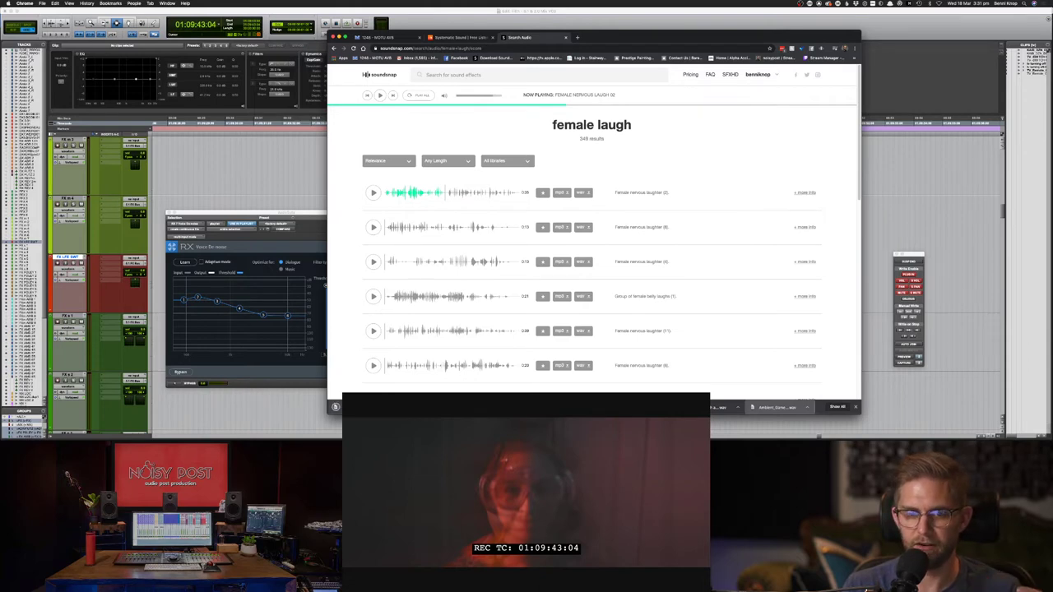
- Drop the downloaded 'Female nervous laughter (2)' WAV onto FX m 3 and audition it
key("super+Tab")
left_click_drag(497, 365, 580, 176)
key("super+[")
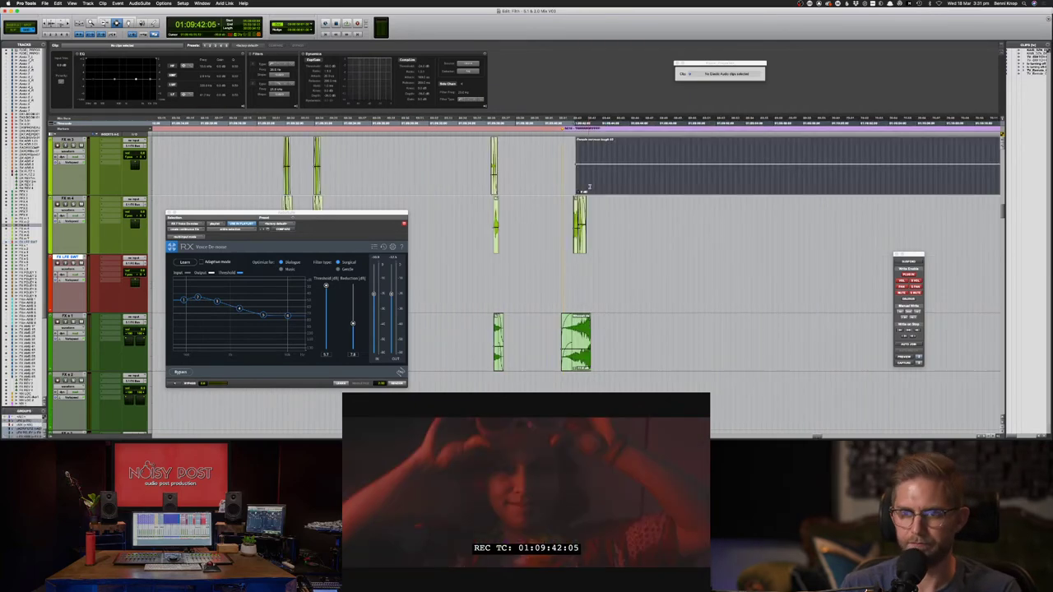
key("F7")
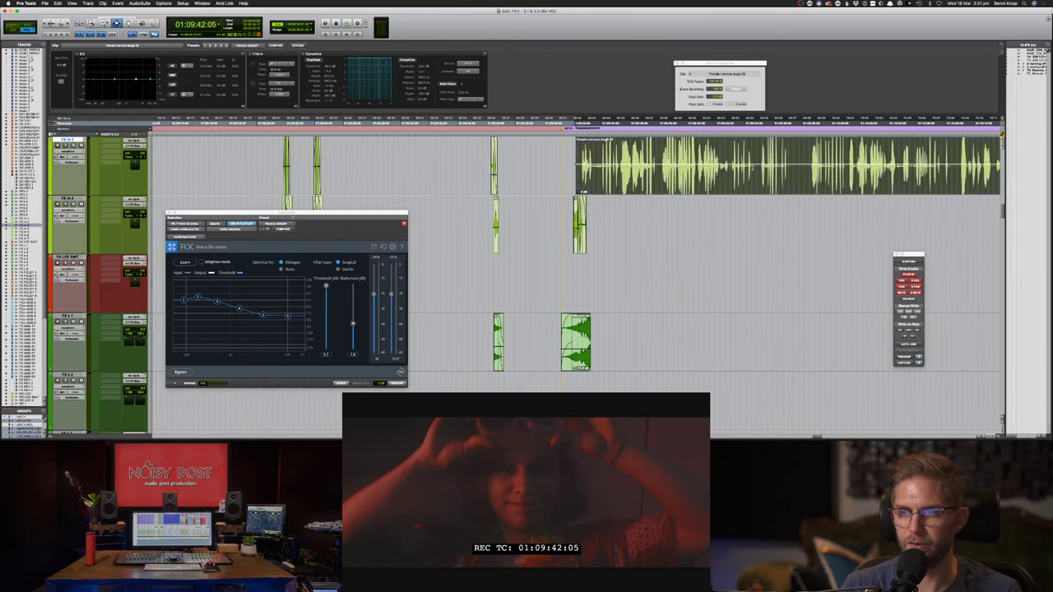
left_click(753, 169)
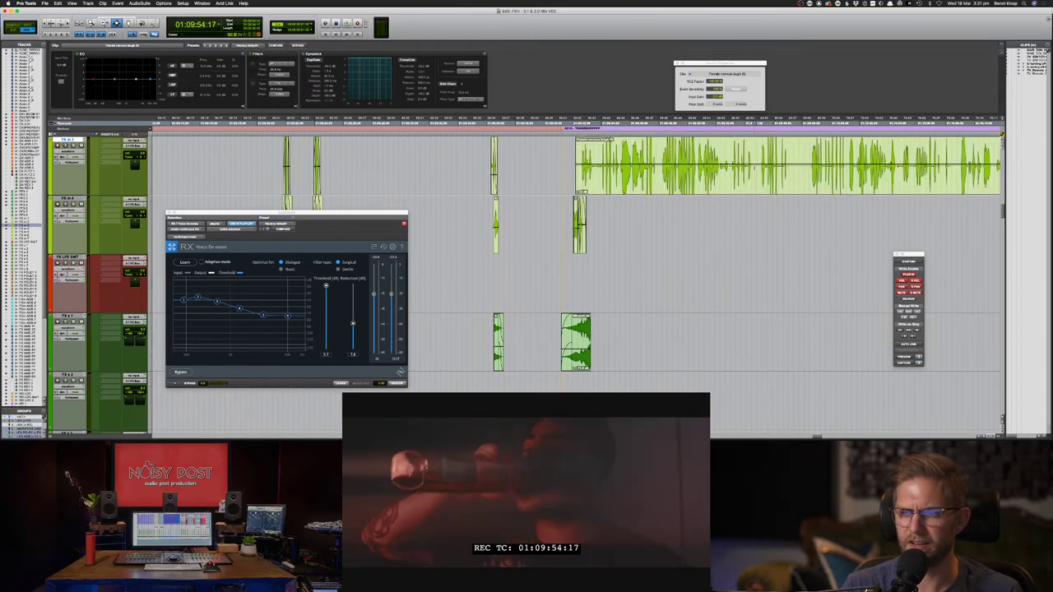
left_click(756, 169)
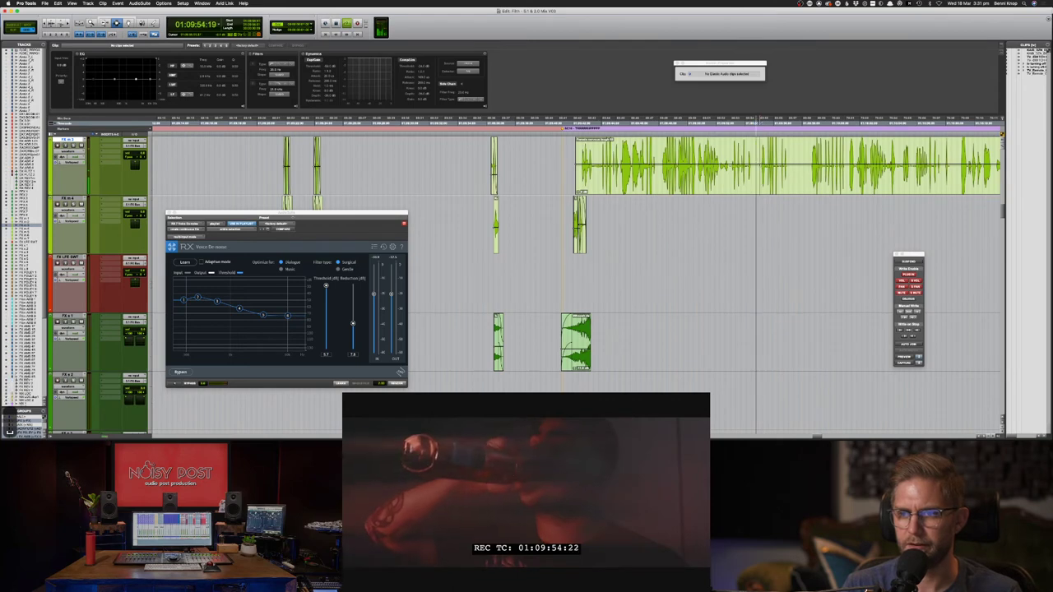
left_click(760, 167)
key("space")
key("space")
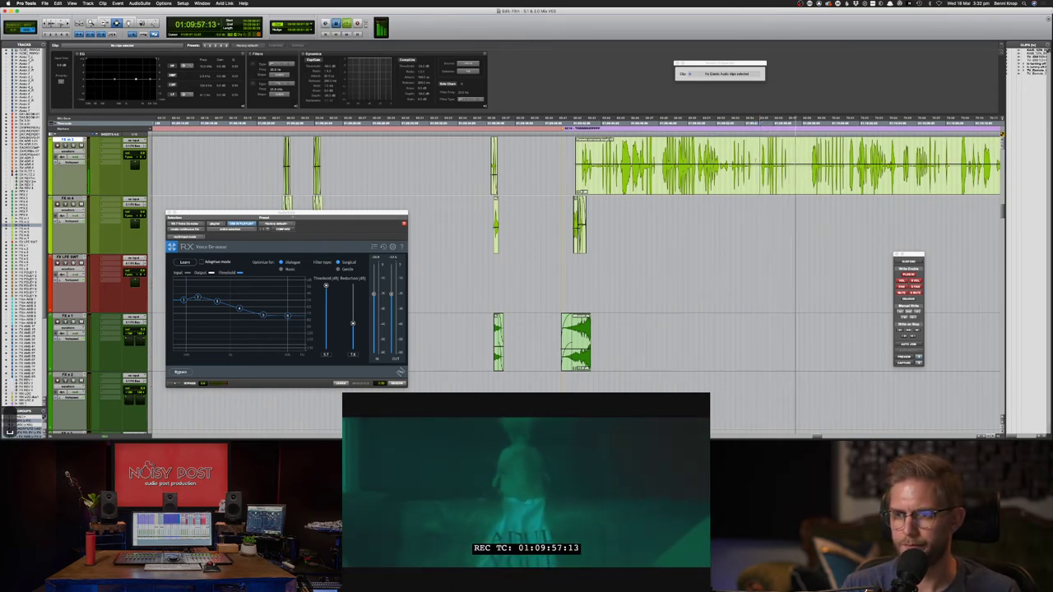
key("space")
- Lower the laugh clip's gain and audition it again
left_click_drag(796, 164, 756, 164)
double_click(756, 163)
key("ctrl+shift+Down")
key("ctrl+shift+Down")
key("ctrl+shift+Down")
key("ctrl+shift+Down")
key("ctrl+shift+Down")
key("ctrl+shift+Down")
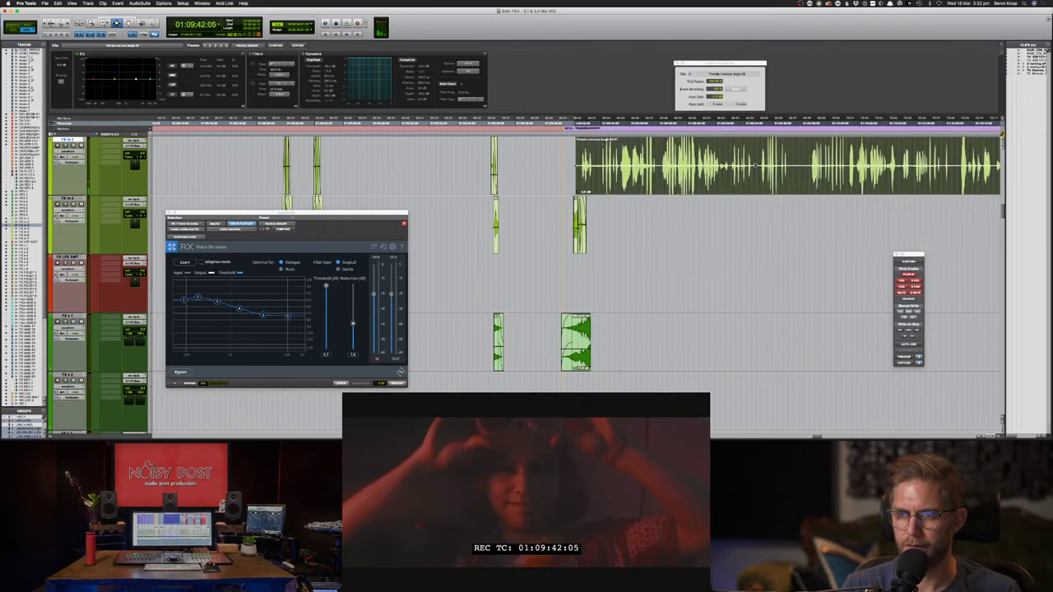
left_click(810, 162)
key("space")
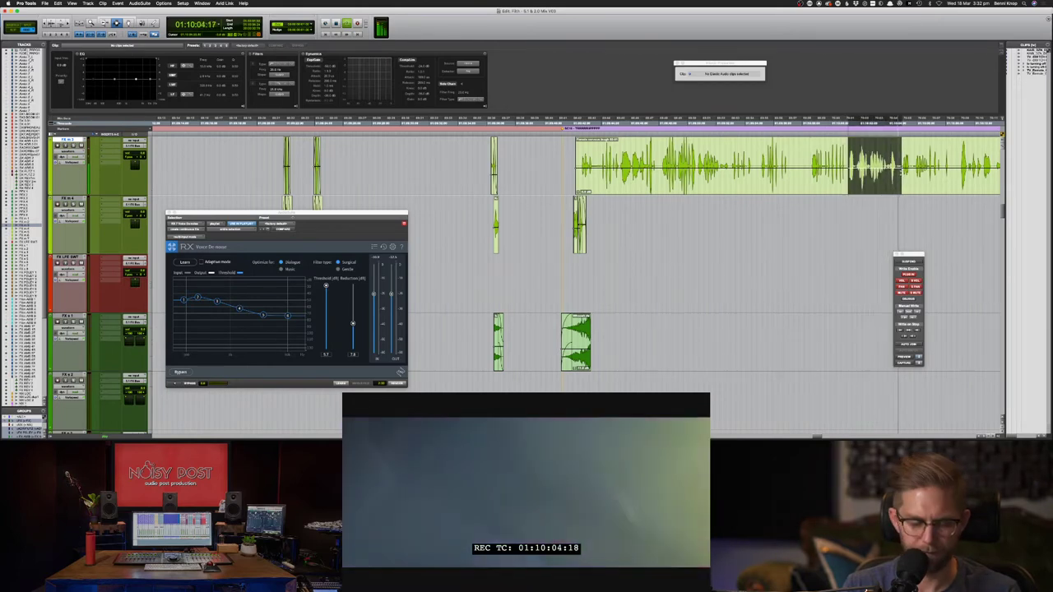
- Cut the laugh down to the chosen section and move it earlier onto FX m 4
key("super+c")
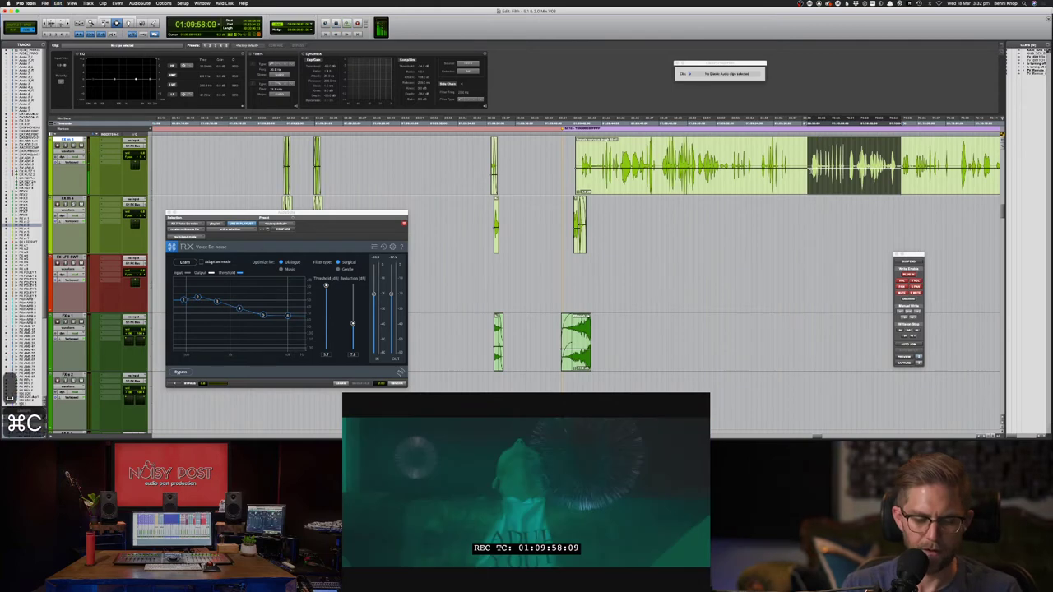
key("super+e")
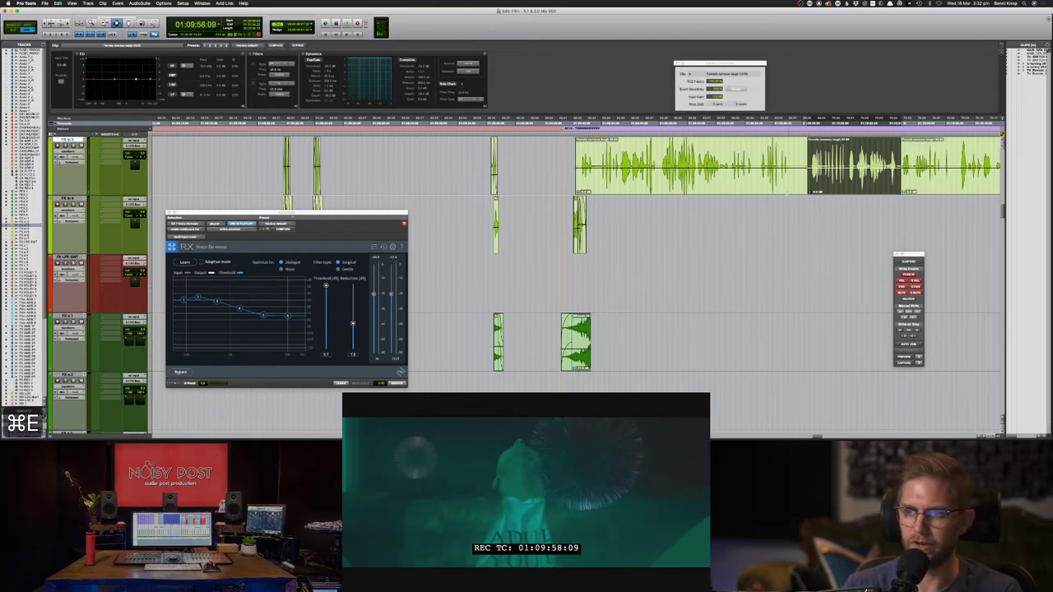
double_click(789, 158)
key("Delete")
key("F8")
left_click(937, 183)
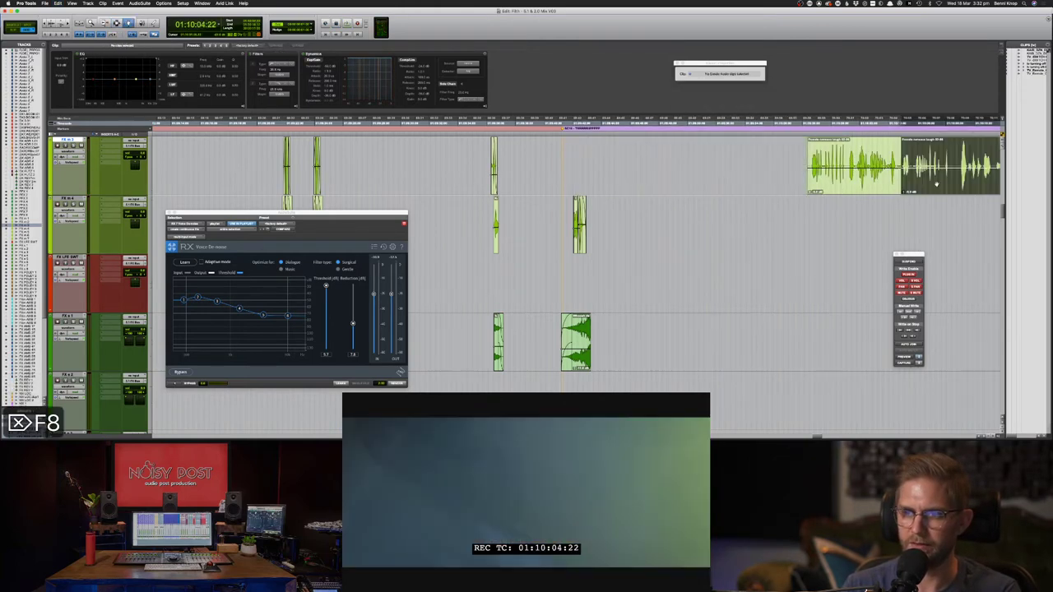
key("Delete")
left_click_drag(880, 181, 642, 189)
key("space")
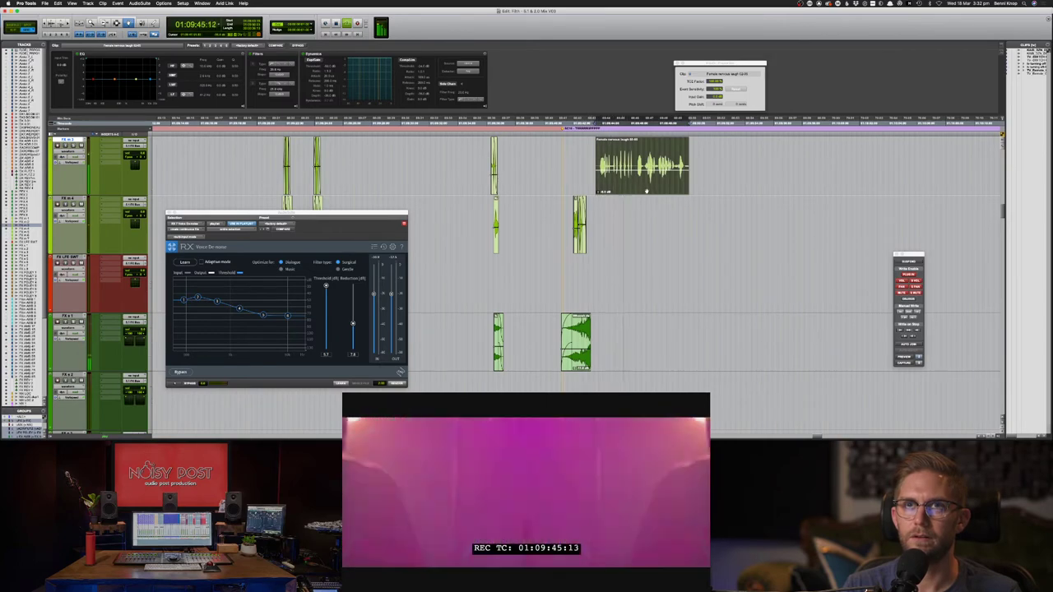
- Split the laugh clip and slide the right piece left over the first, then audition
key("F7")
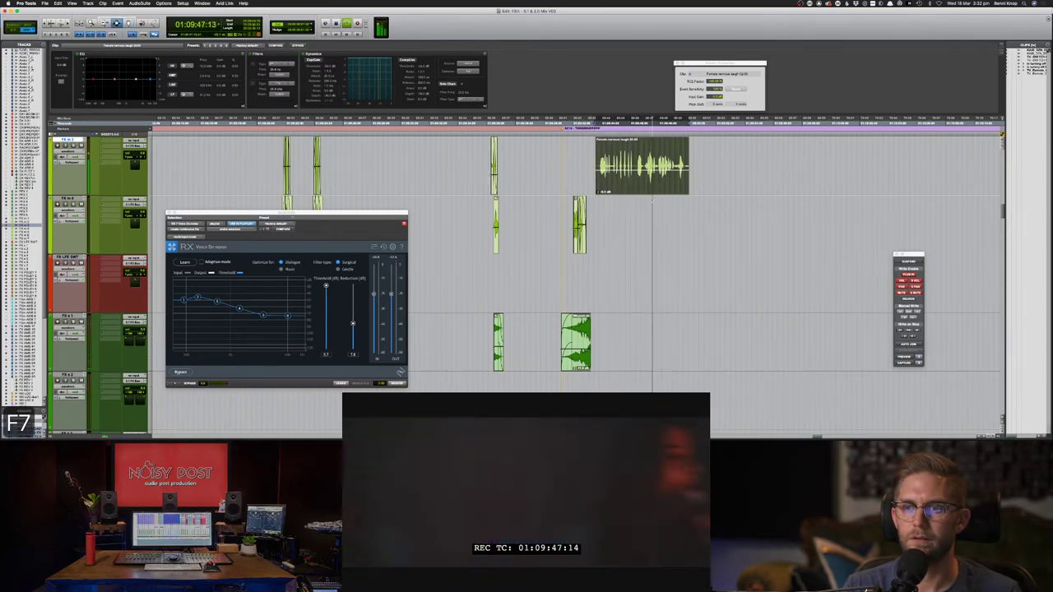
left_click(636, 177)
key("space")
key("space")
key("super+e")
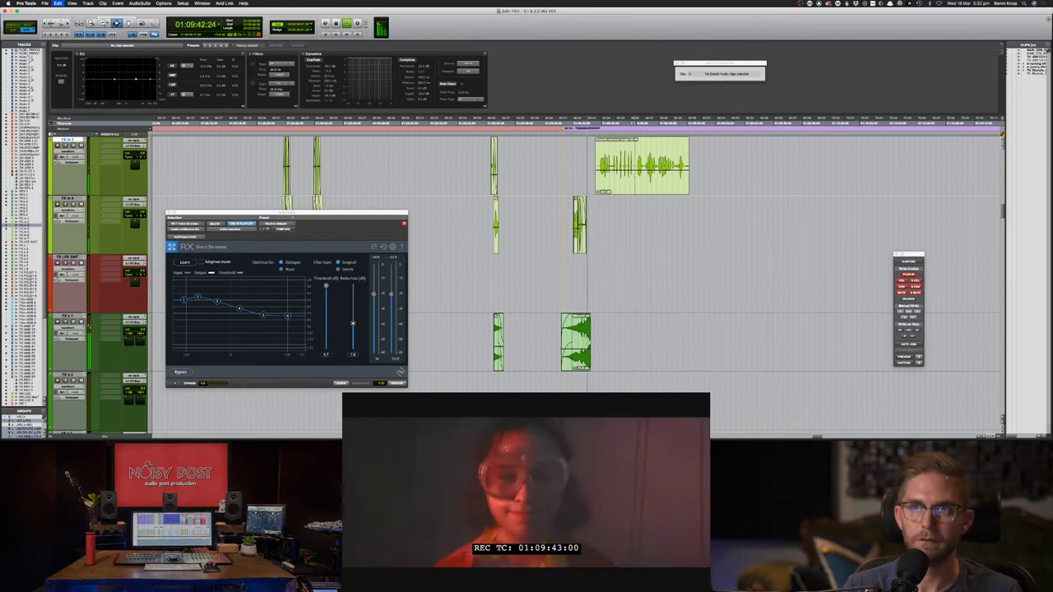
key("F8")
key("space")
left_click_drag(653, 182, 630, 182)
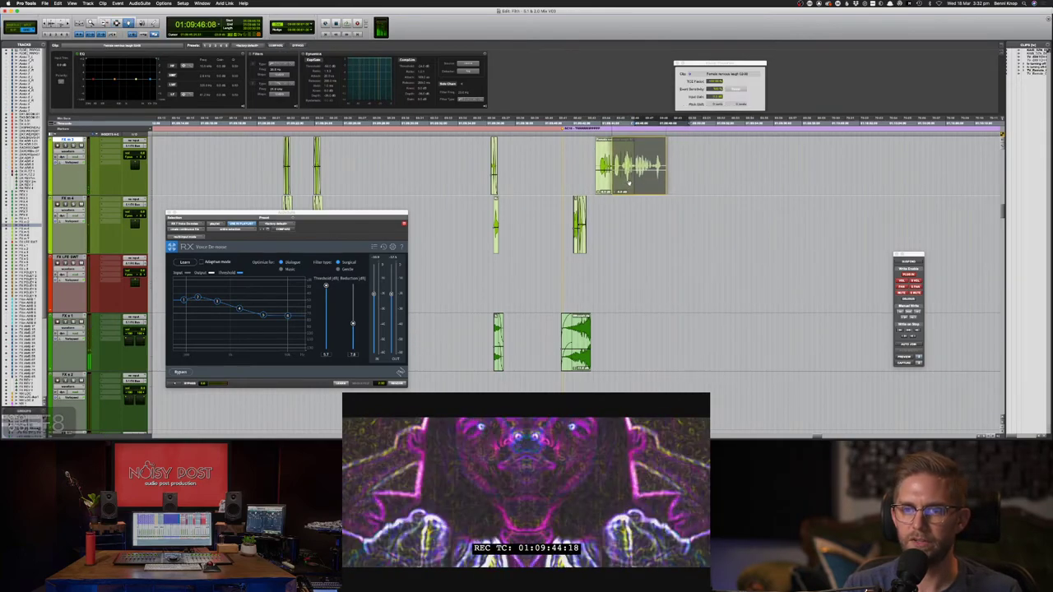
key("space")
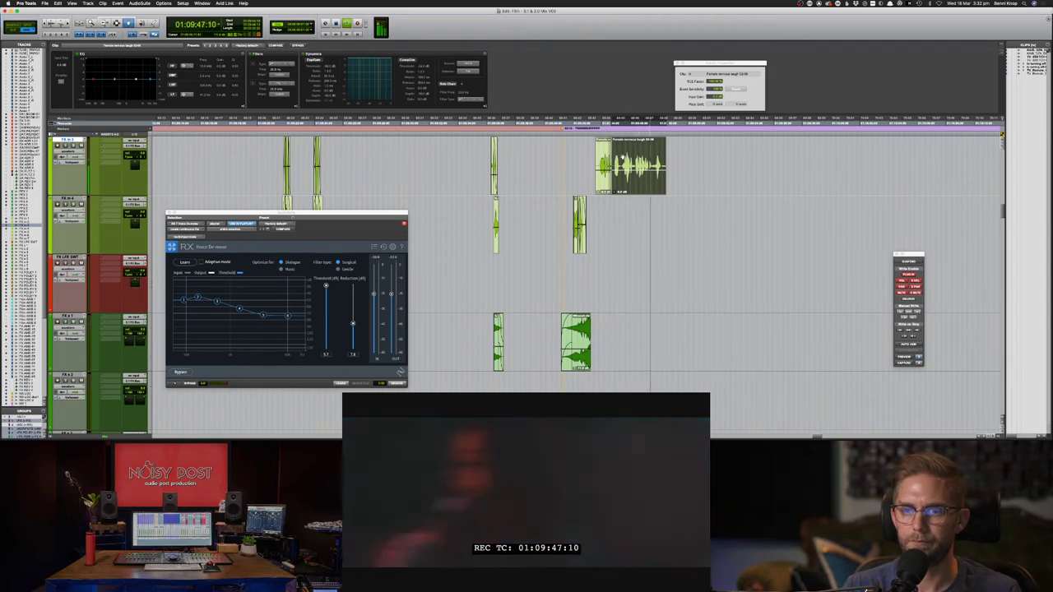
- Delete a small split-off piece, trim the laugh's tail and fade out its end
key("F7")
key("super+e")
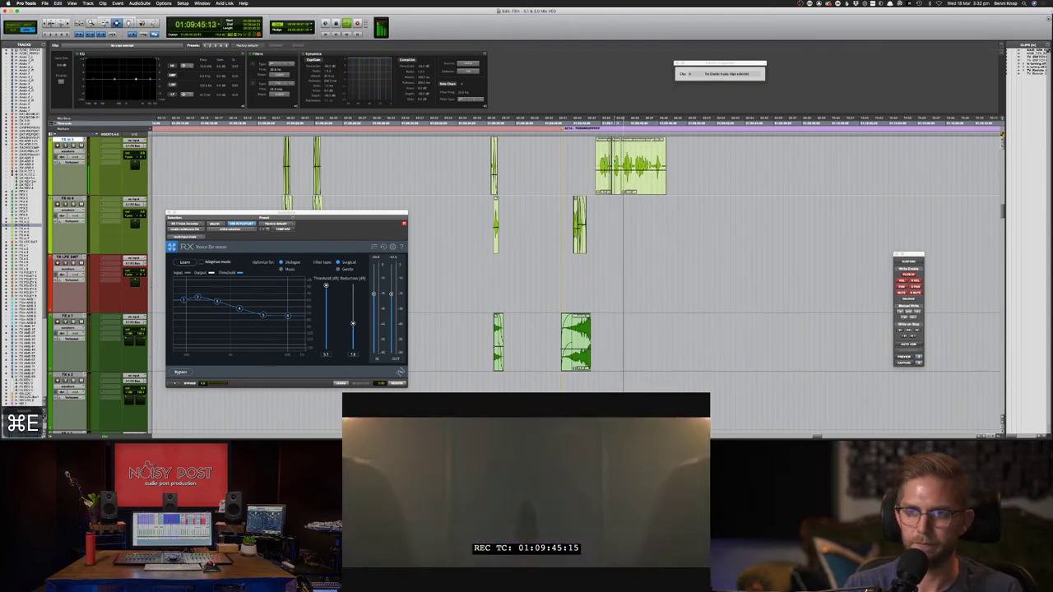
double_click(617, 158)
key("Delete")
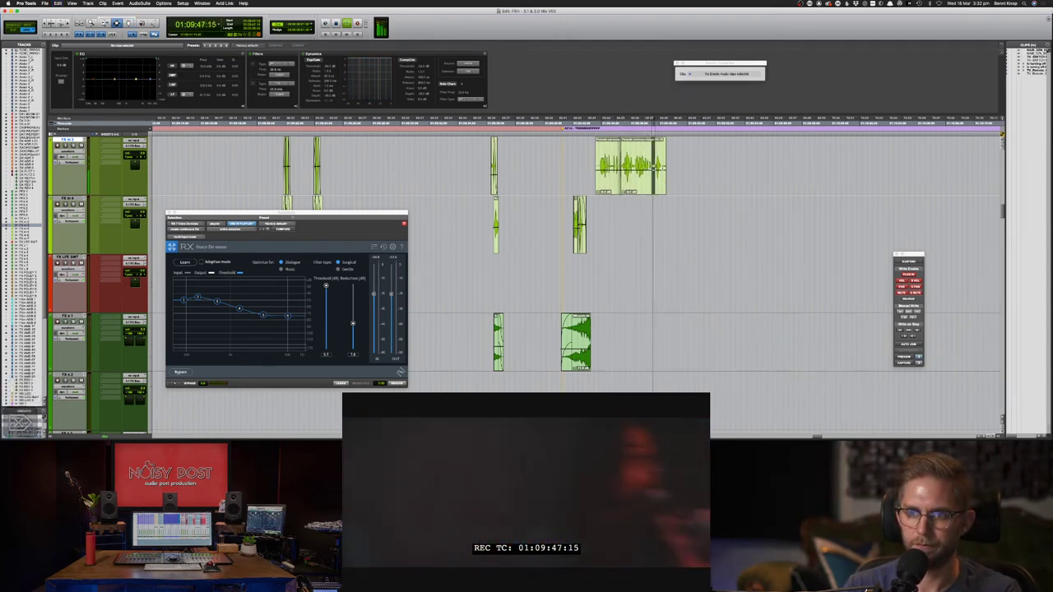
key("Delete")
left_click_drag(652, 169, 619, 168)
key("space")
key("space")
key("Delete")
key("f")
- Nudge the right-hand laugh piece slightly earlier at the clip join
left_click(623, 167)
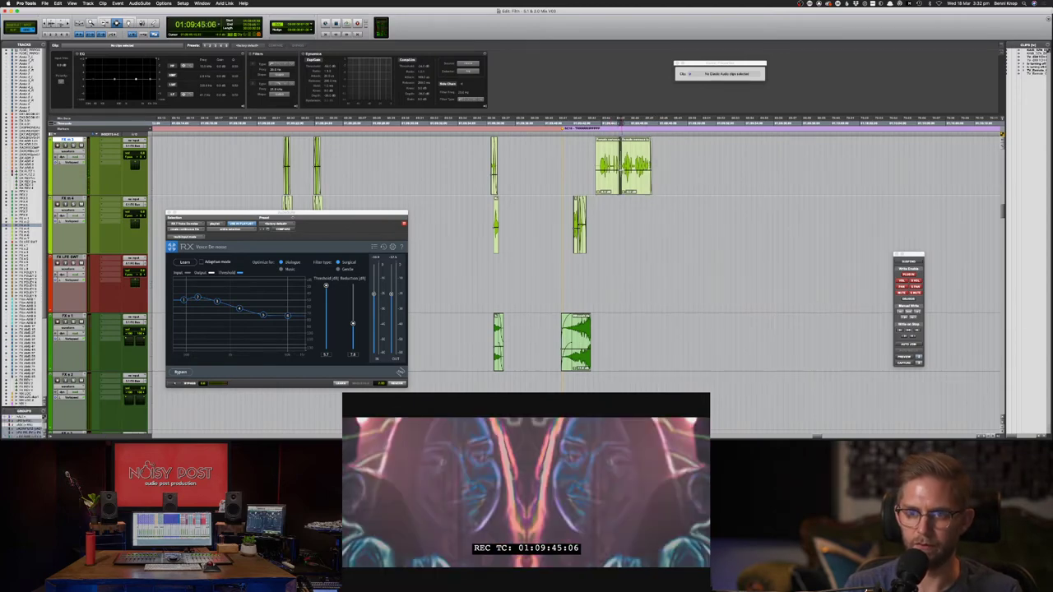
double_click(622, 168)
left_click(621, 168)
double_click(629, 175)
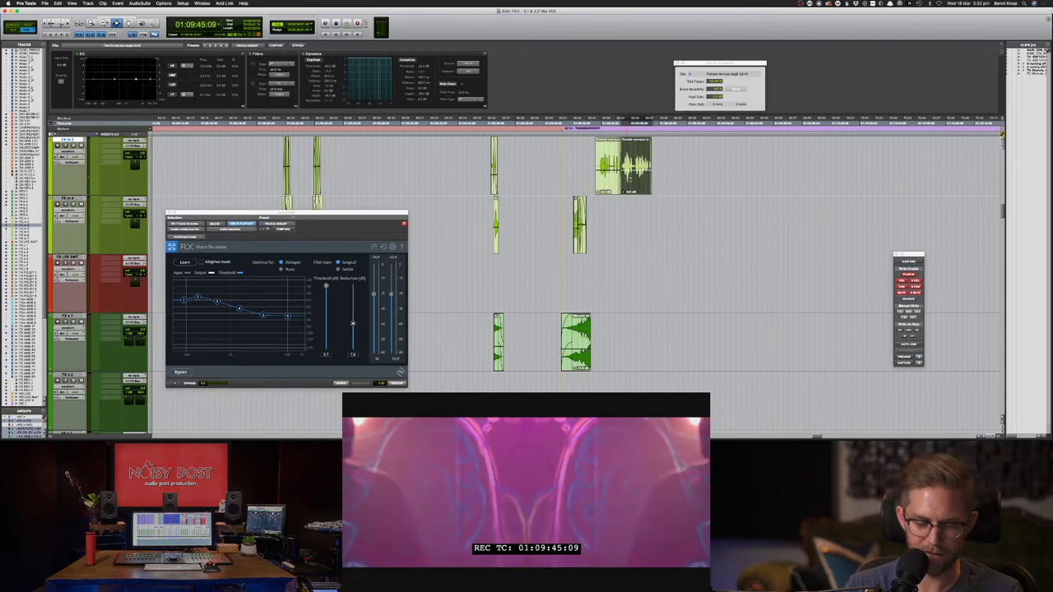
key("comma")
key("comma")
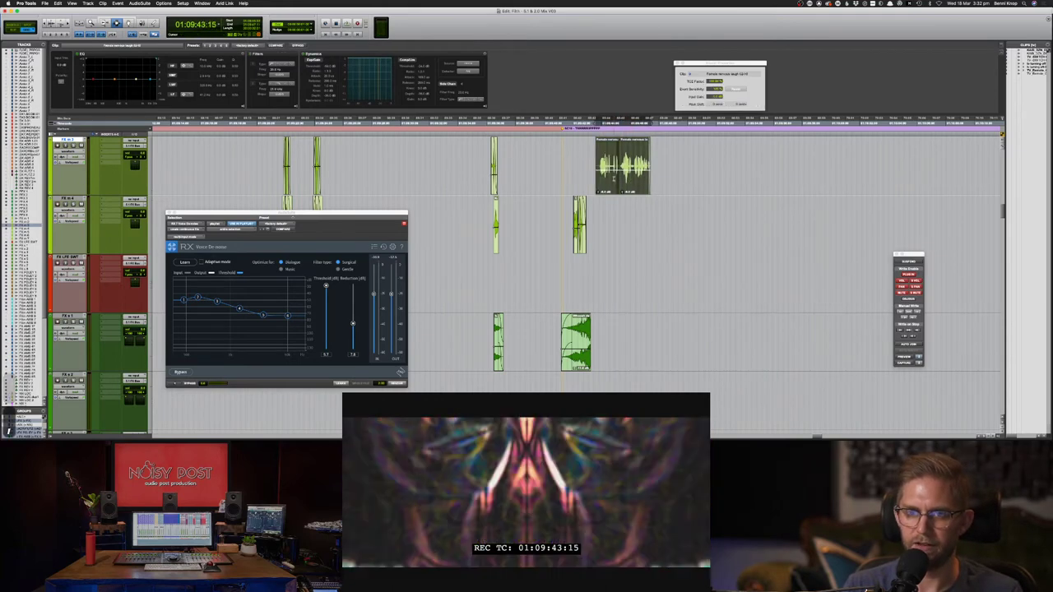
- Consolidate the laugh pieces into one clip and time-stretch its end longer against picture
key("alt+shift+3")
left_click_drag(715, 80, 714, 71)
key("space")
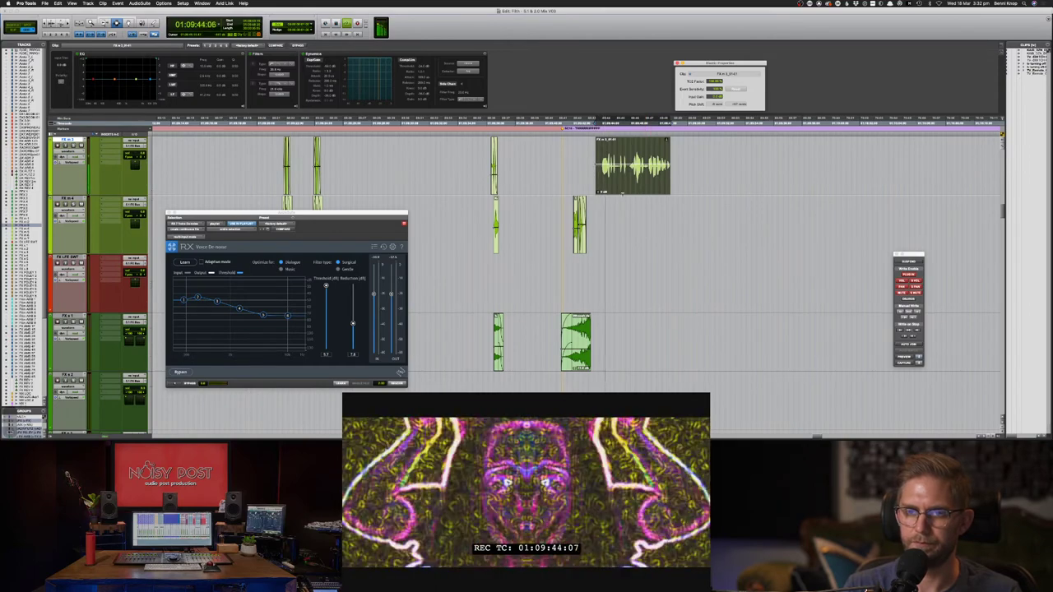
key("F8")
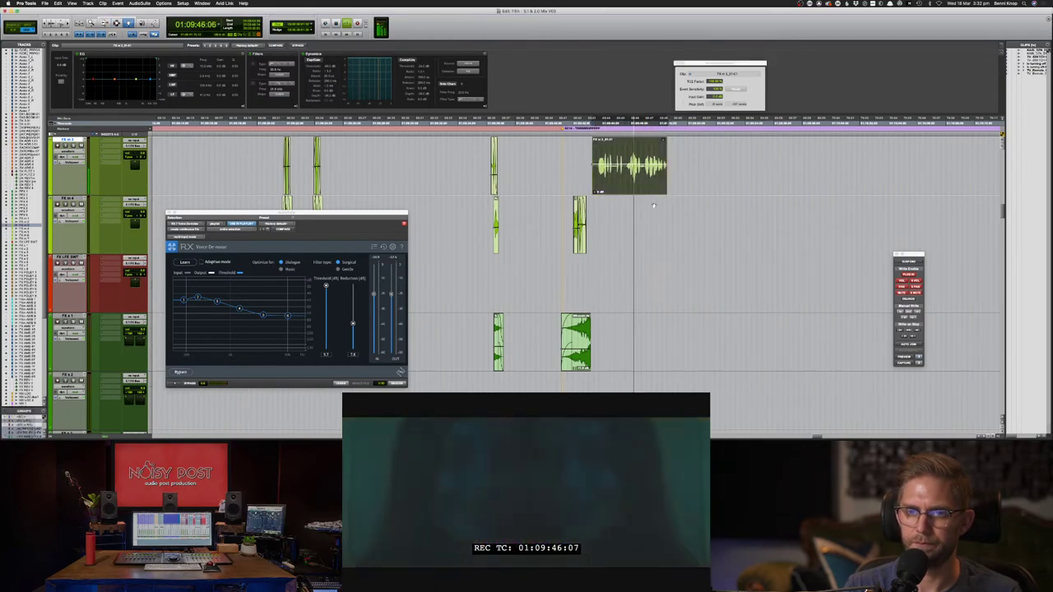
- Undo the TCE time-stretch on the consolidated laugh clip
key("super+z")
key("super+z")
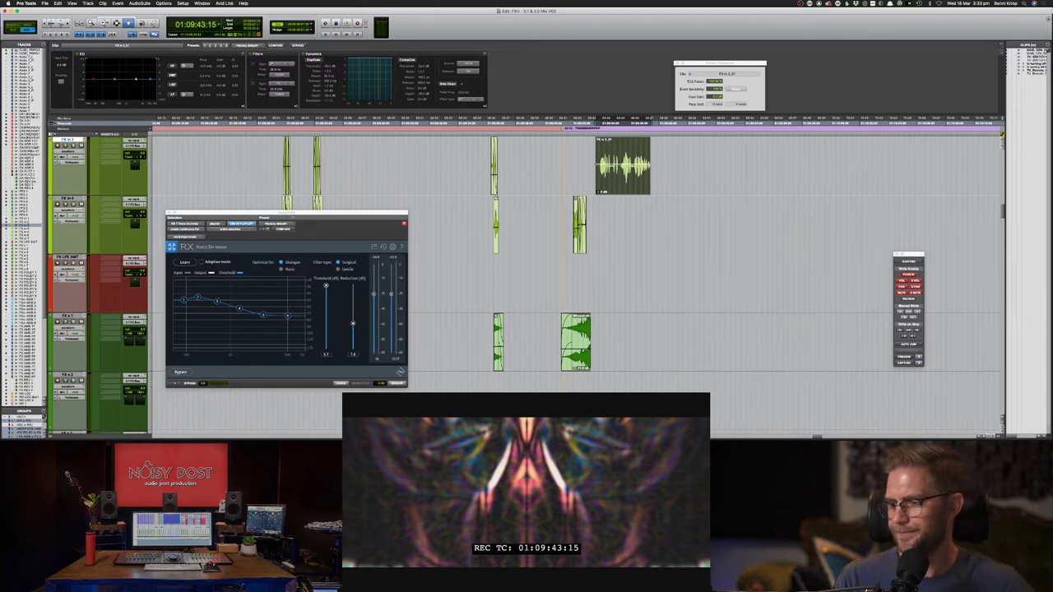
key("super+Tab")
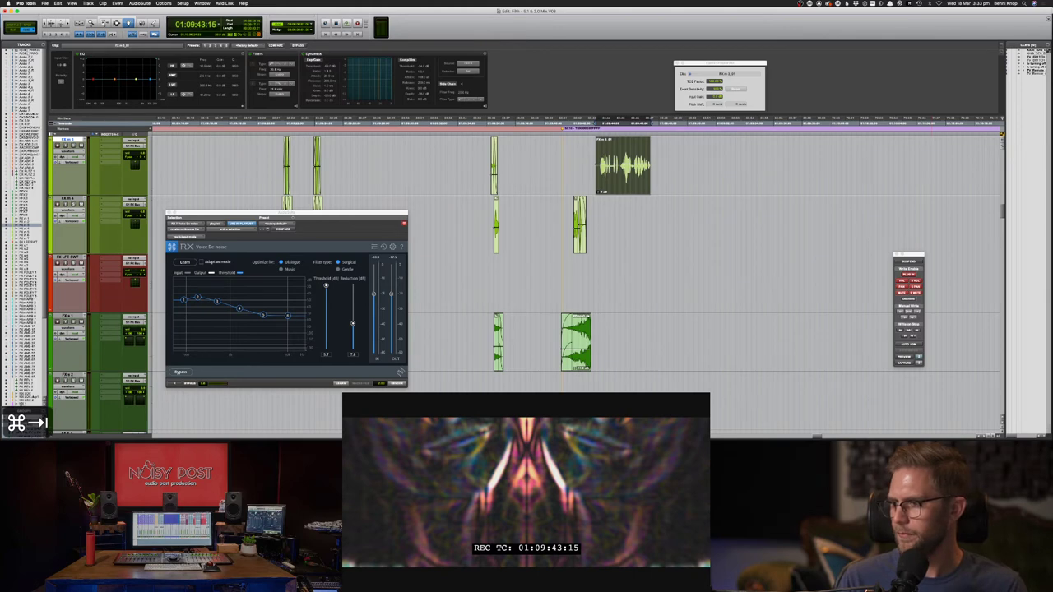
key("super+Tab")
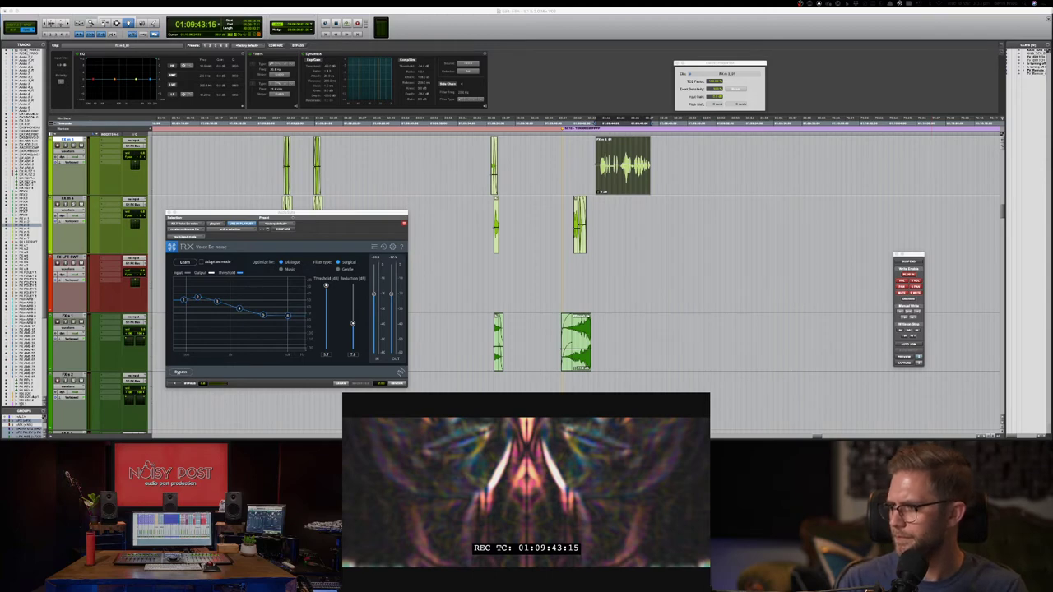
key("super+Tab")
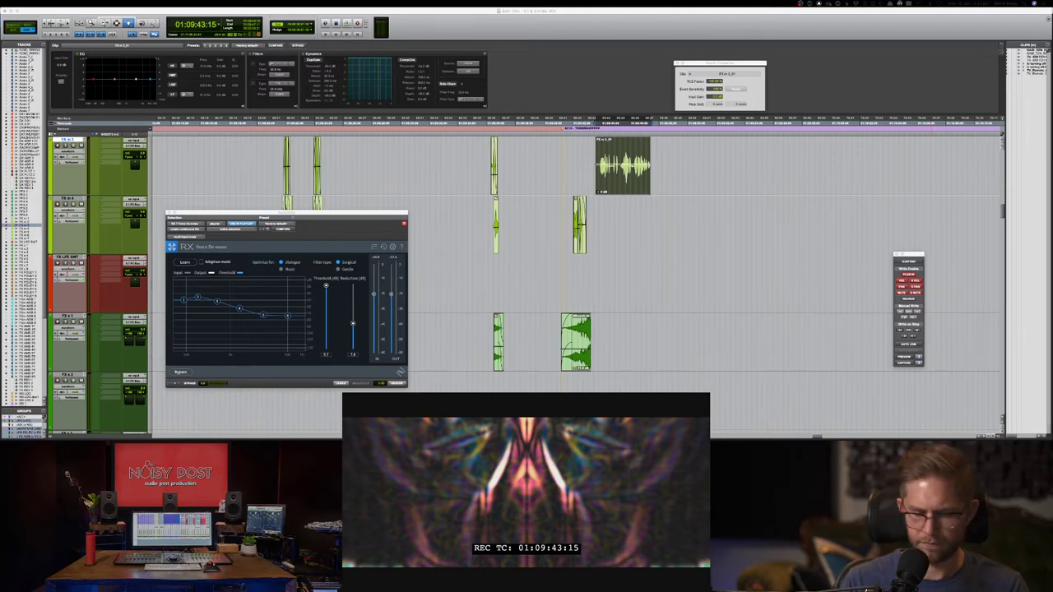
- Type a notes line about a contact's city and freelance work in the other application
key("super+c")
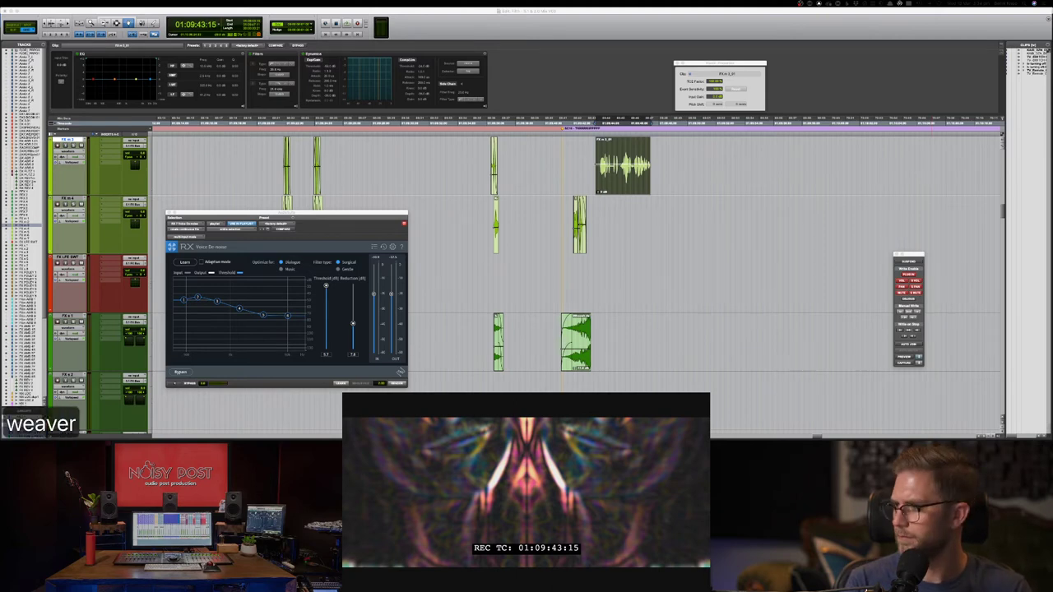
key("super+z")
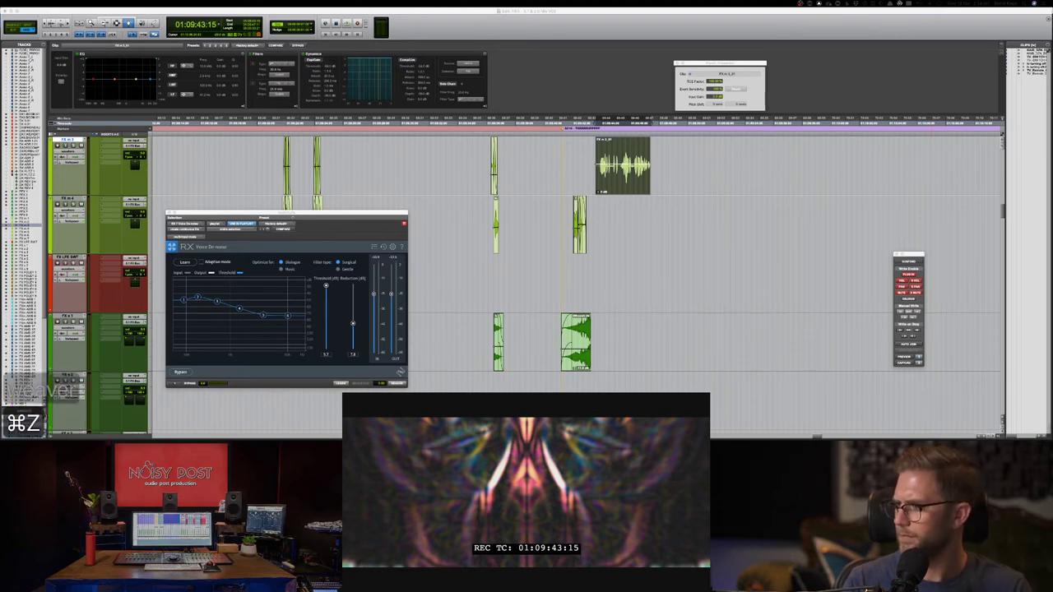
key("Return")
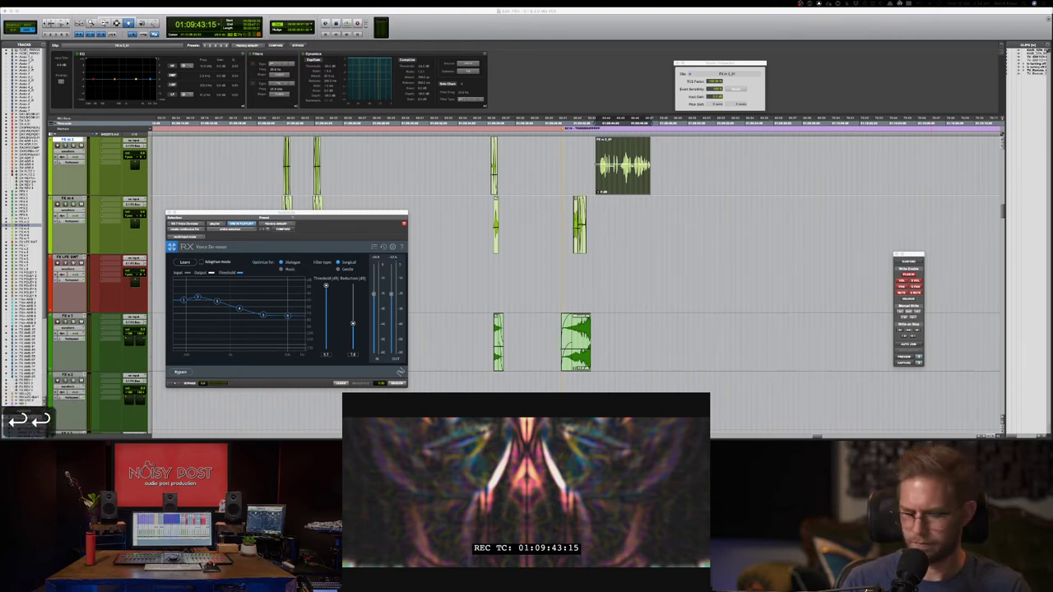
key("super+v")
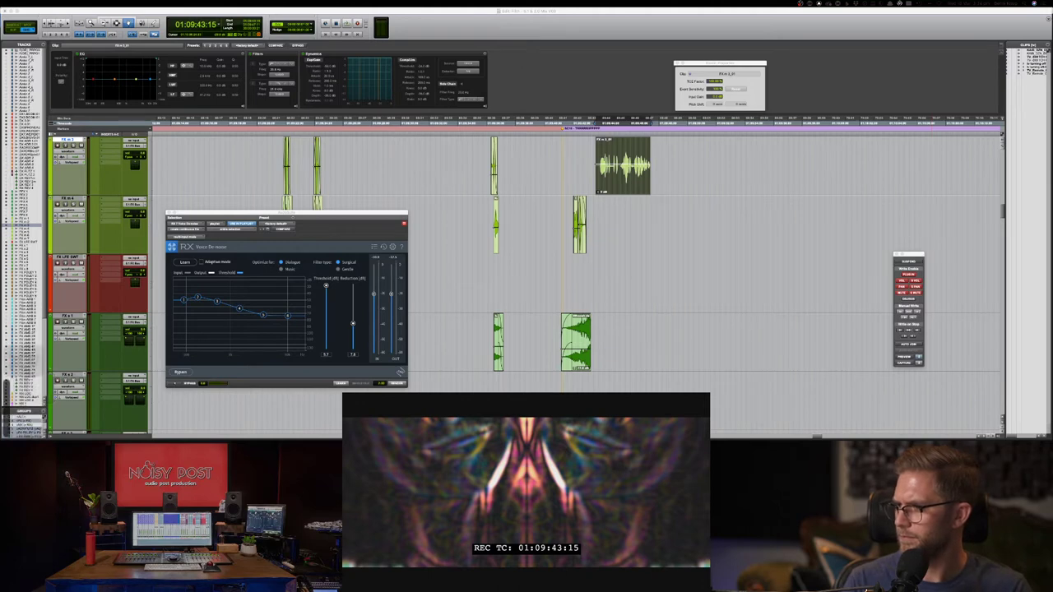
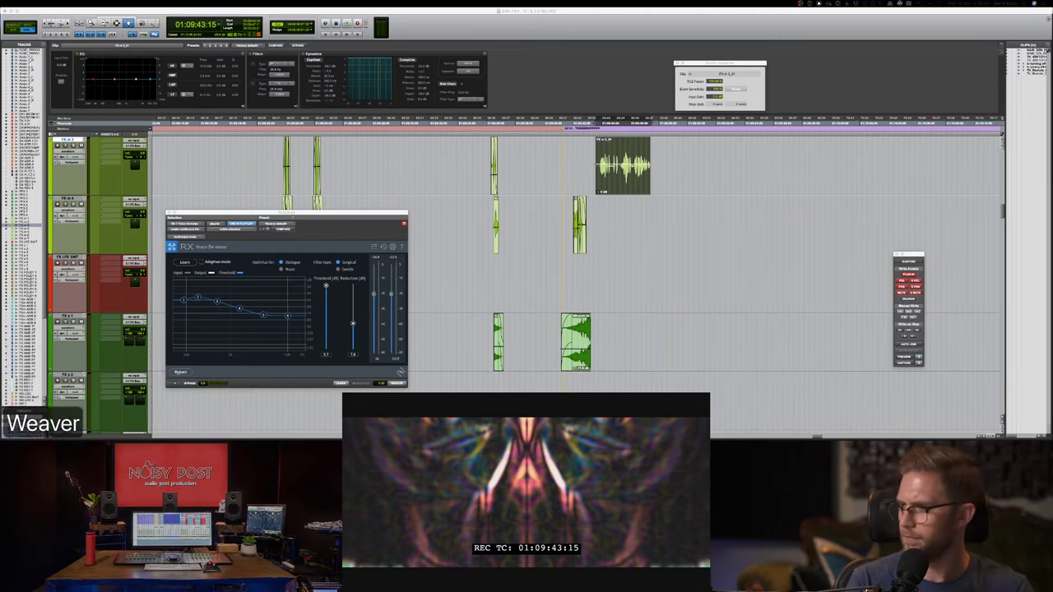
type(" - Melbourne - ")
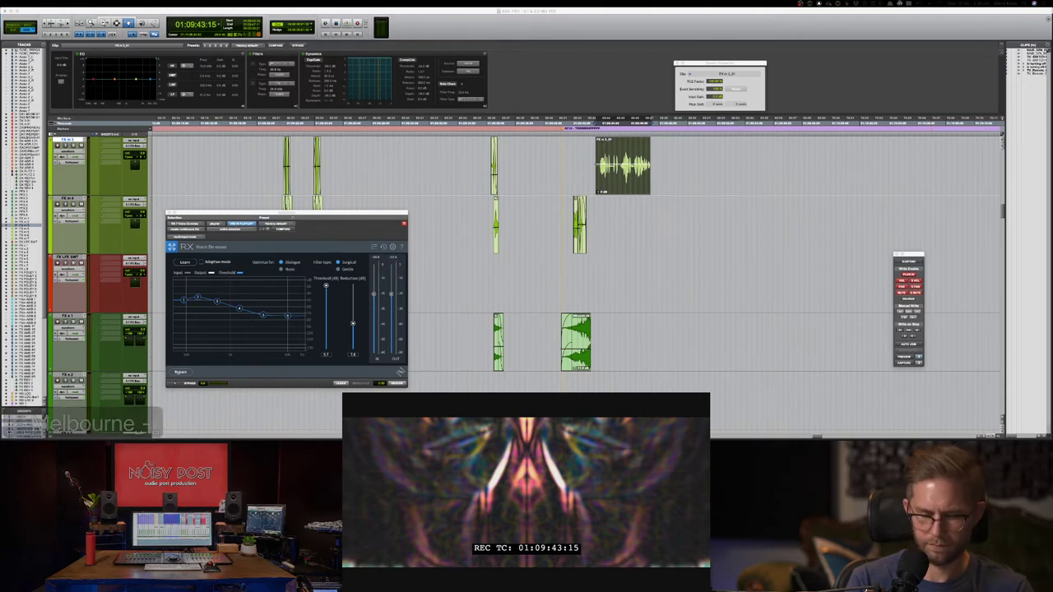
type("Used to l")
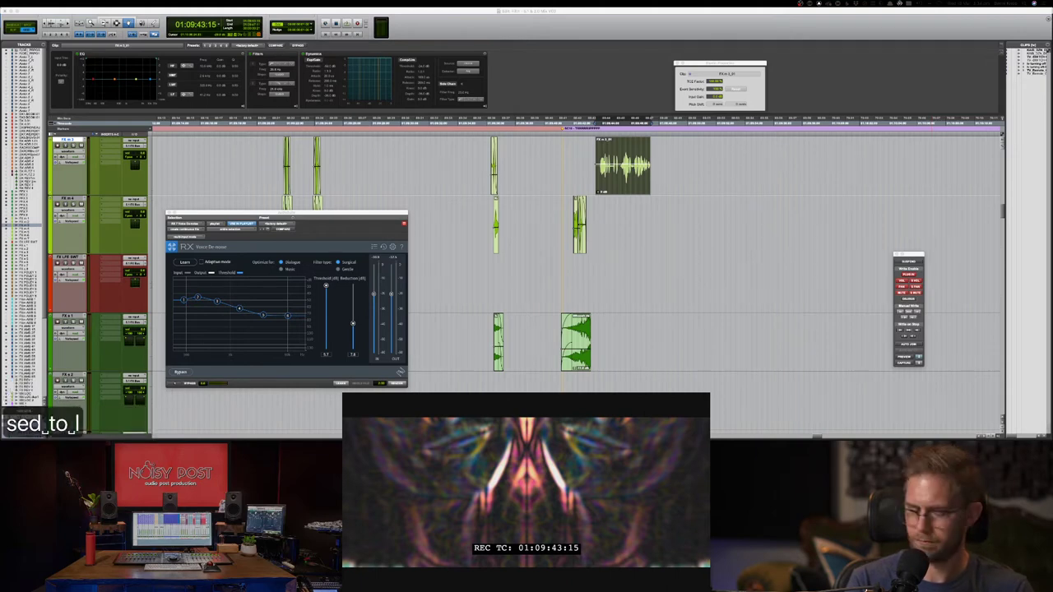
type("ecture now ")
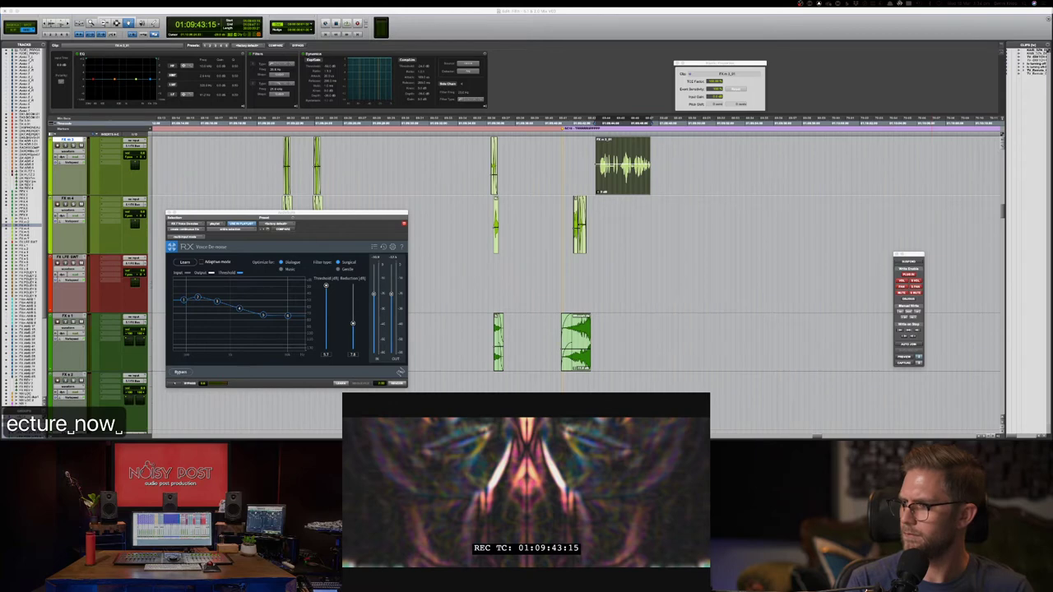
type("worked")
key("BackSpace")
key("BackSpace")
type("s fee")
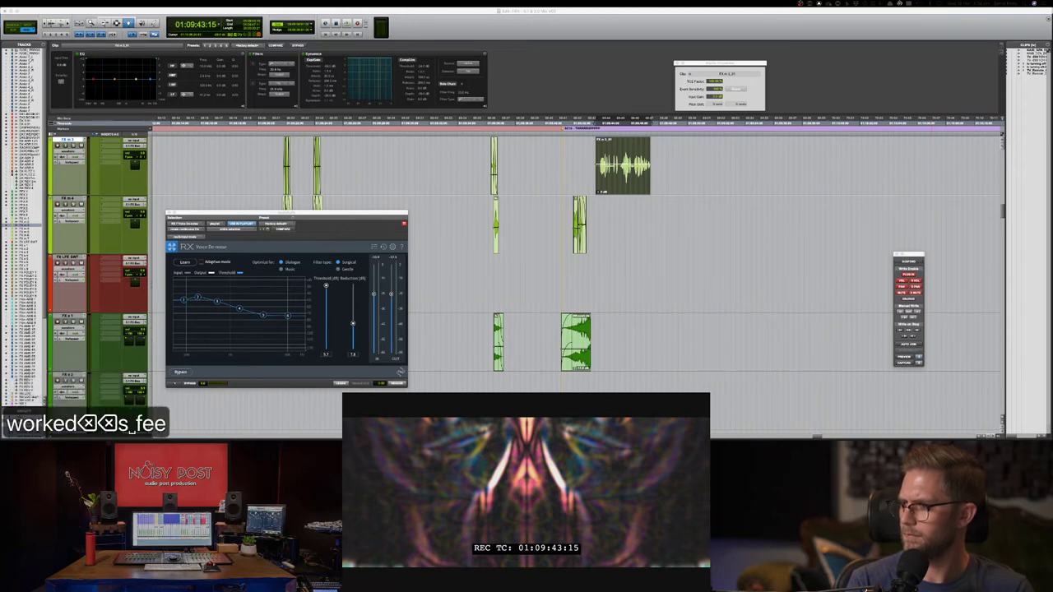
key("BackSpace")
key("BackSpace")
type("reelance")
key("Return")
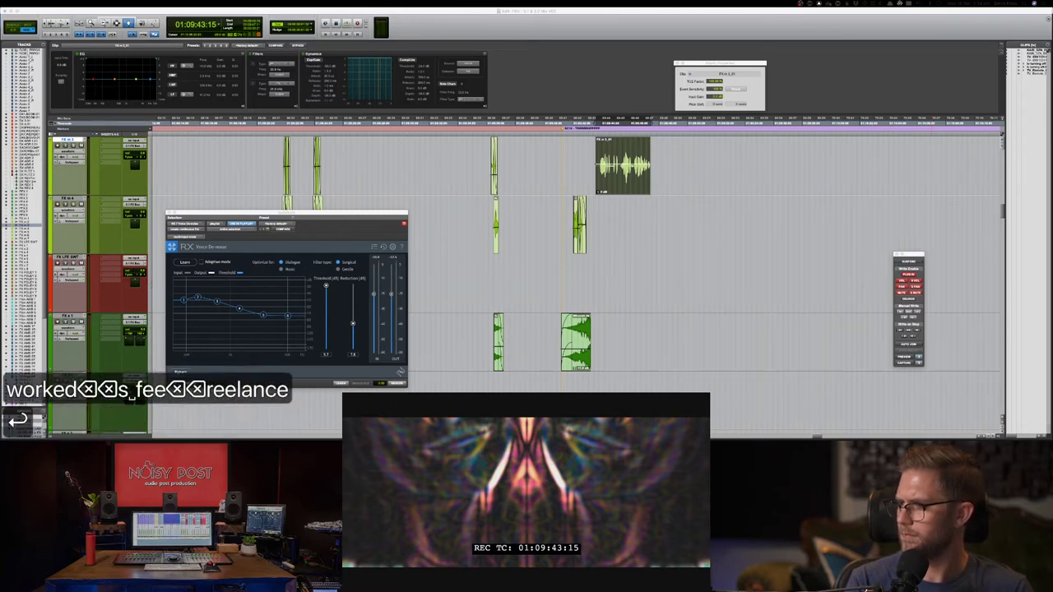
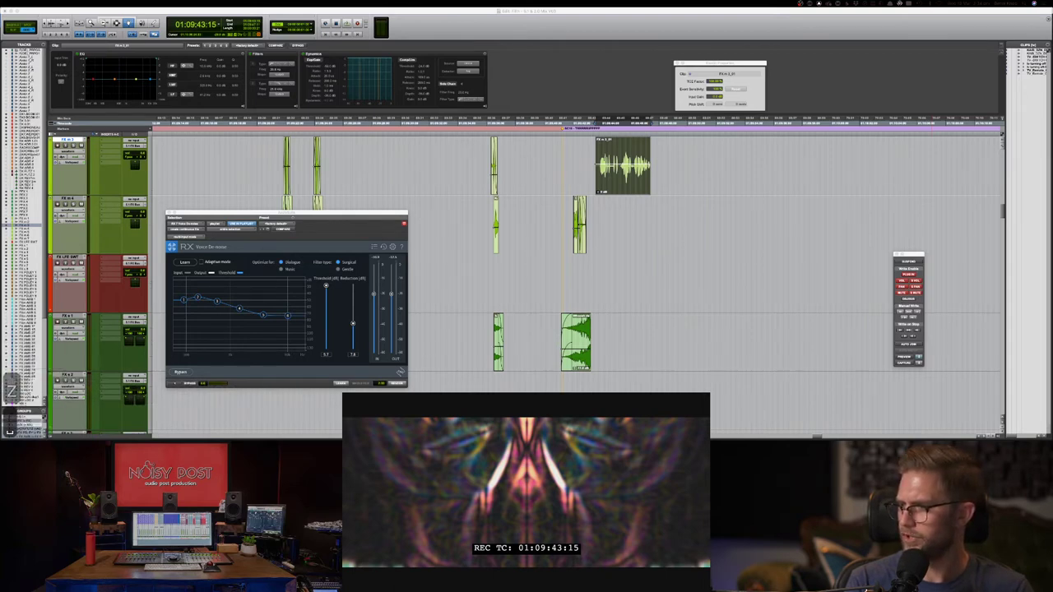
- Add another contact note line with pasted text and delete the stray characters
type("- Po")
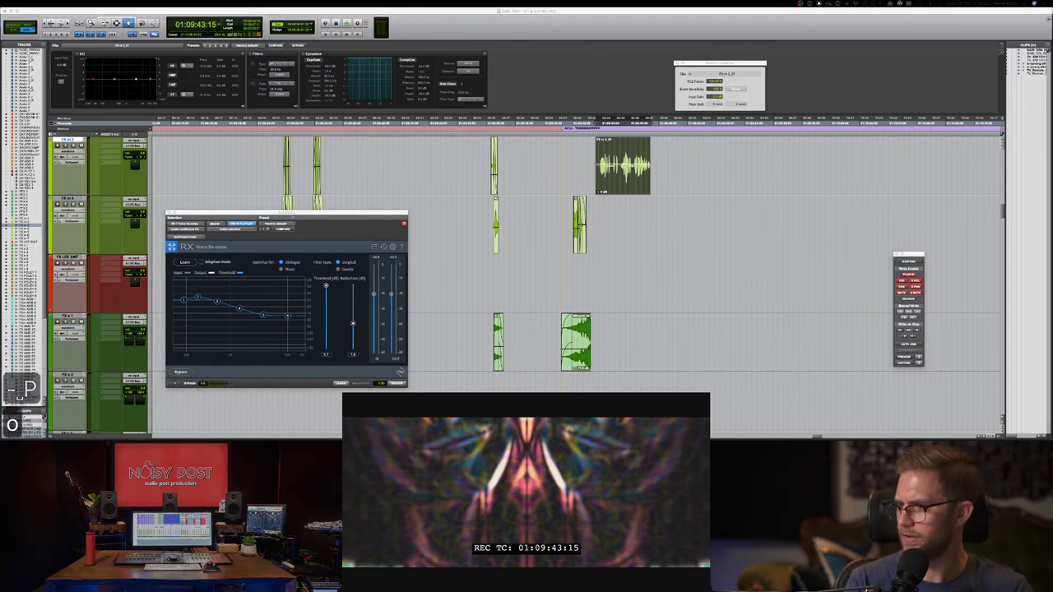
type("rtugal ")
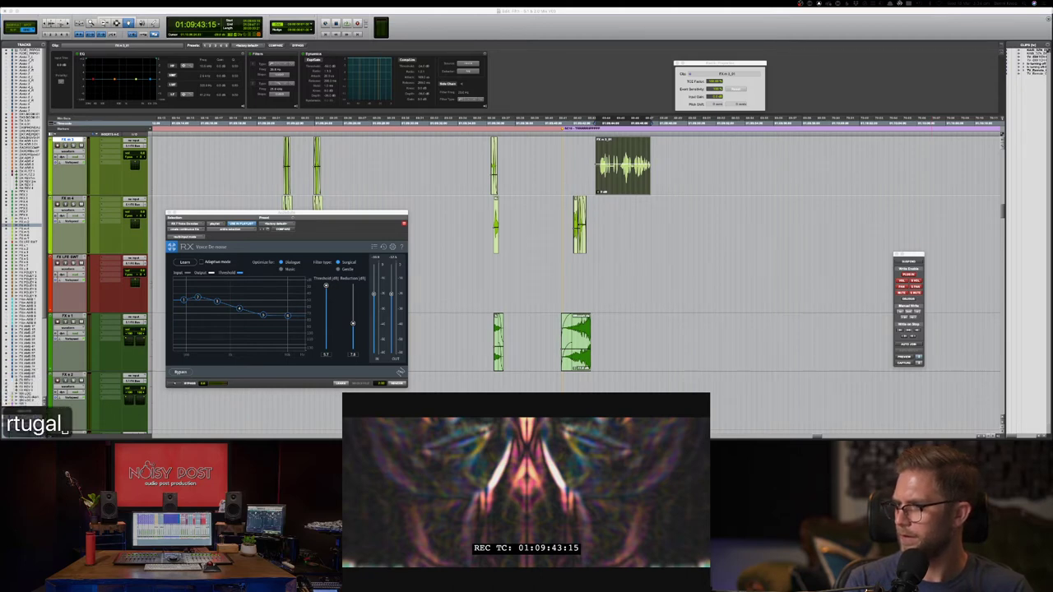
type("-")
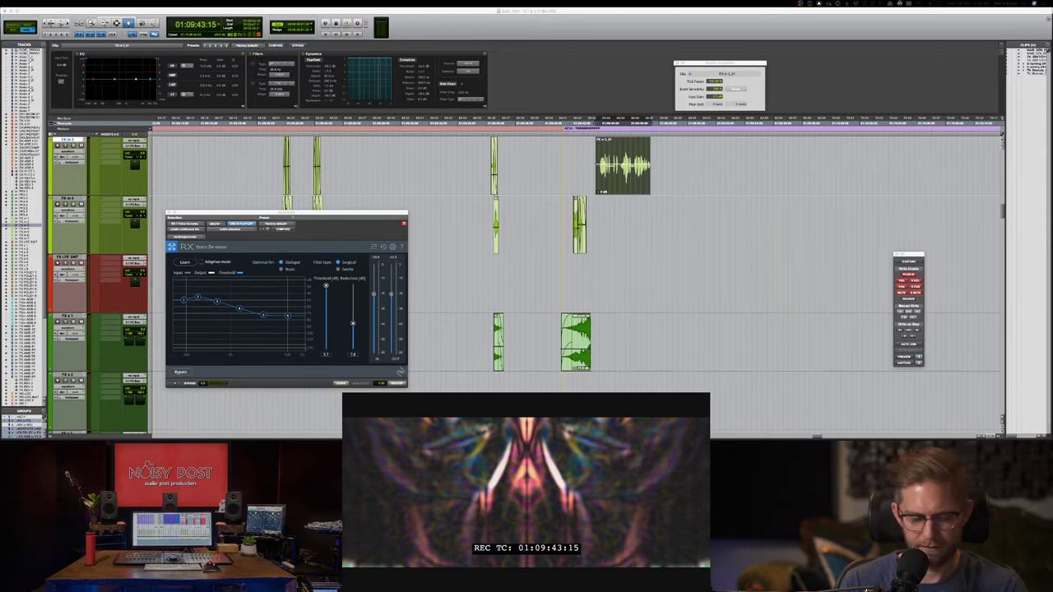
key("super+c")
key("super+v")
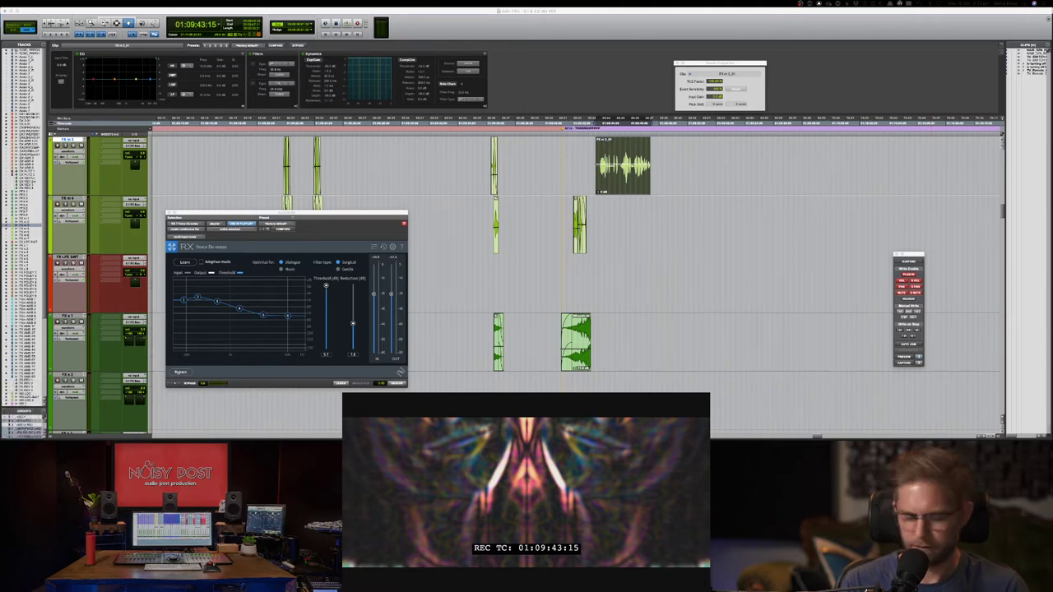
key("h")
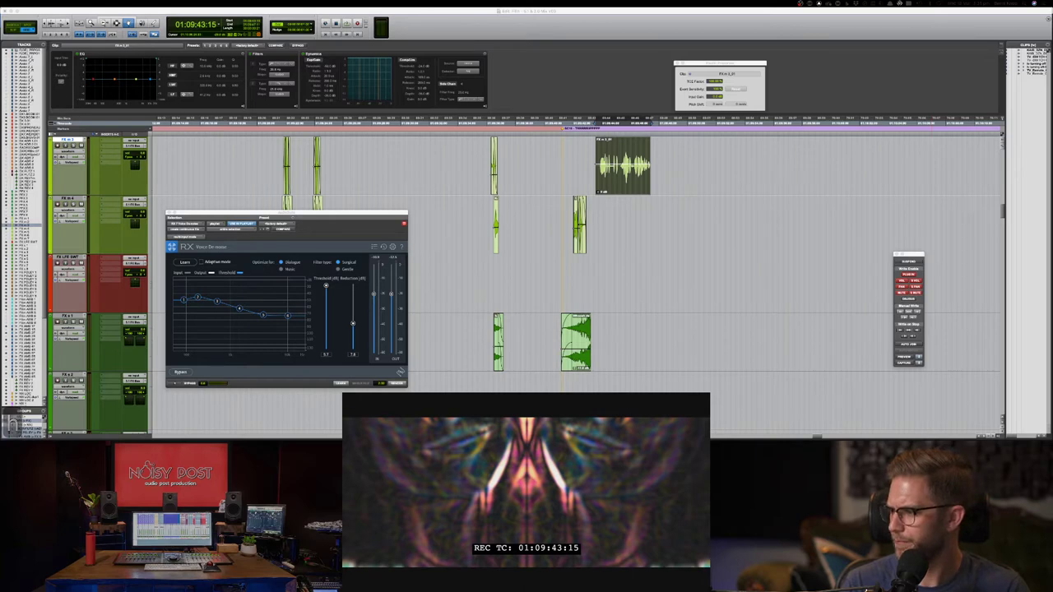
key("Return")
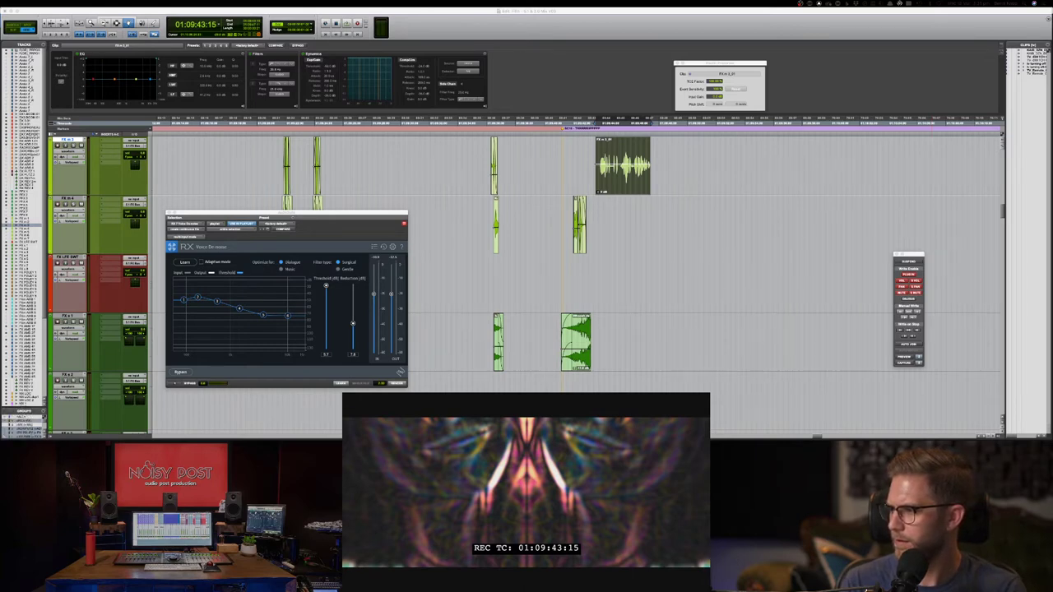
key("g")
key("f")
key("h")
key("g")
key("f")
key("h")
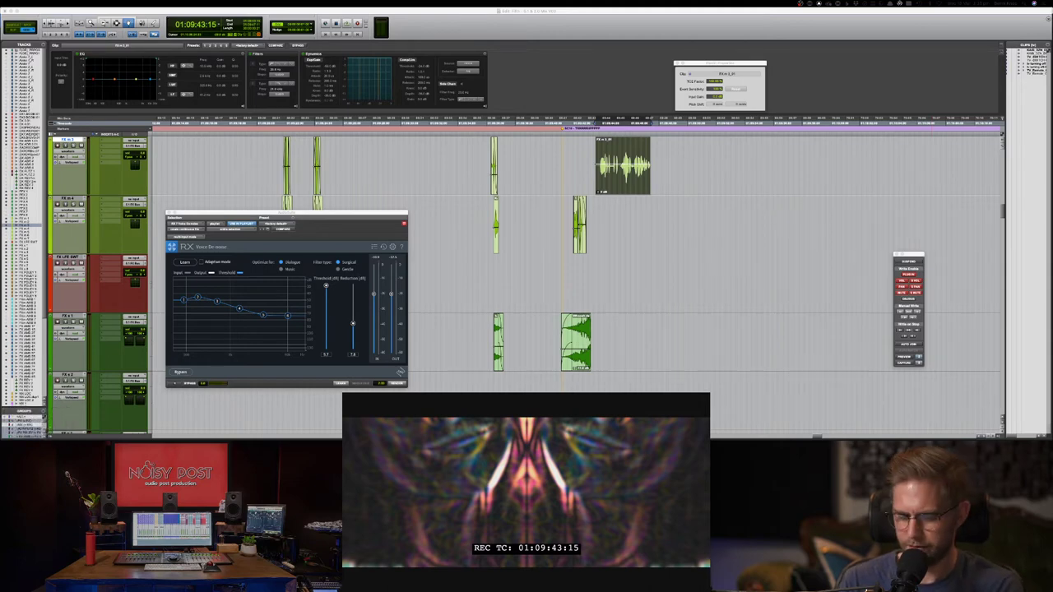
key("BackSpace")
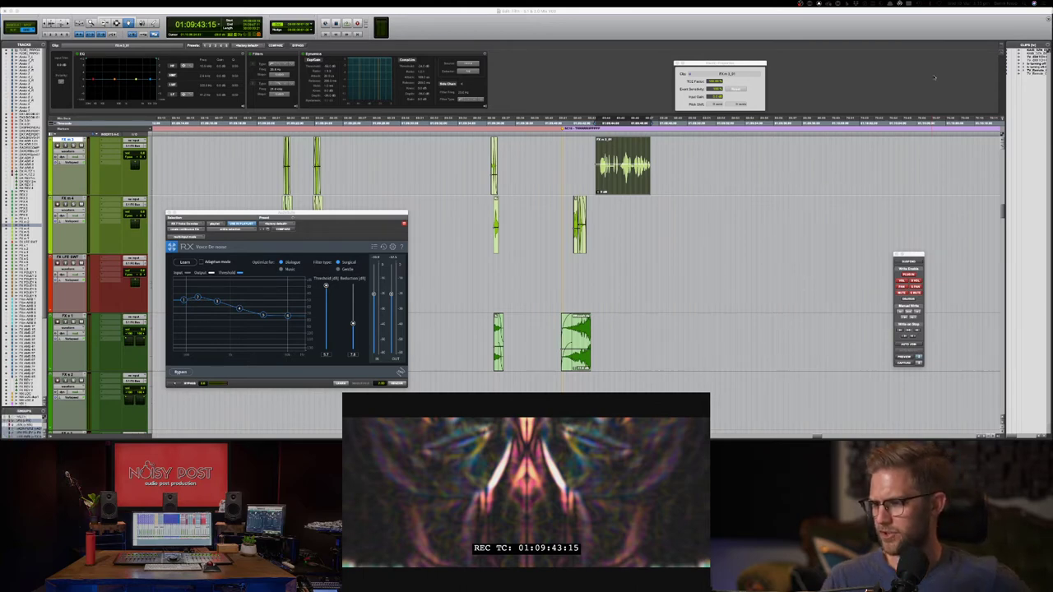
- Play the tape-rewind clip on the top FX track from just before it
left_click(787, 34)
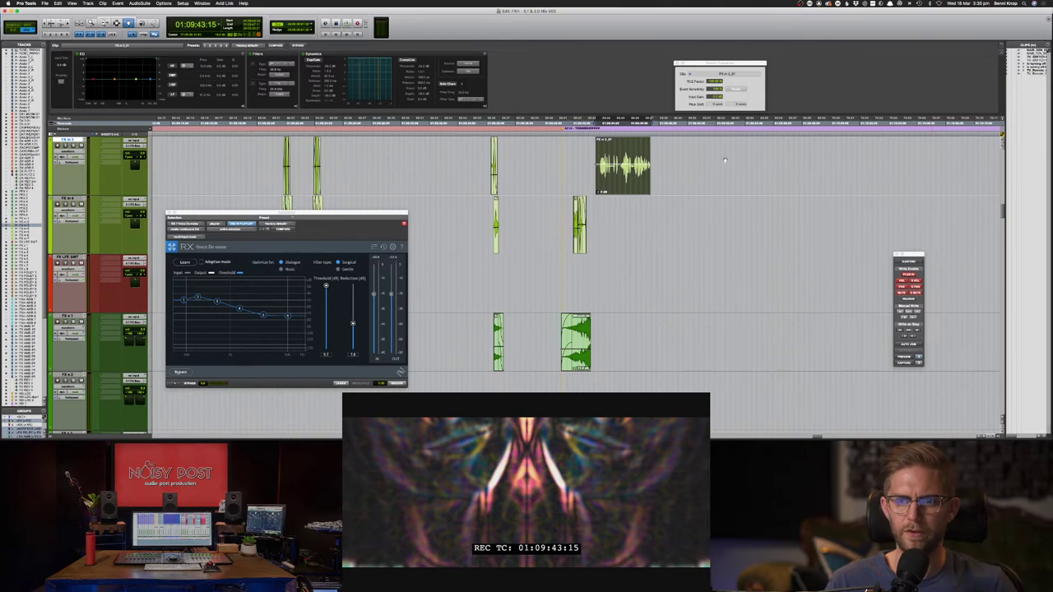
key("space")
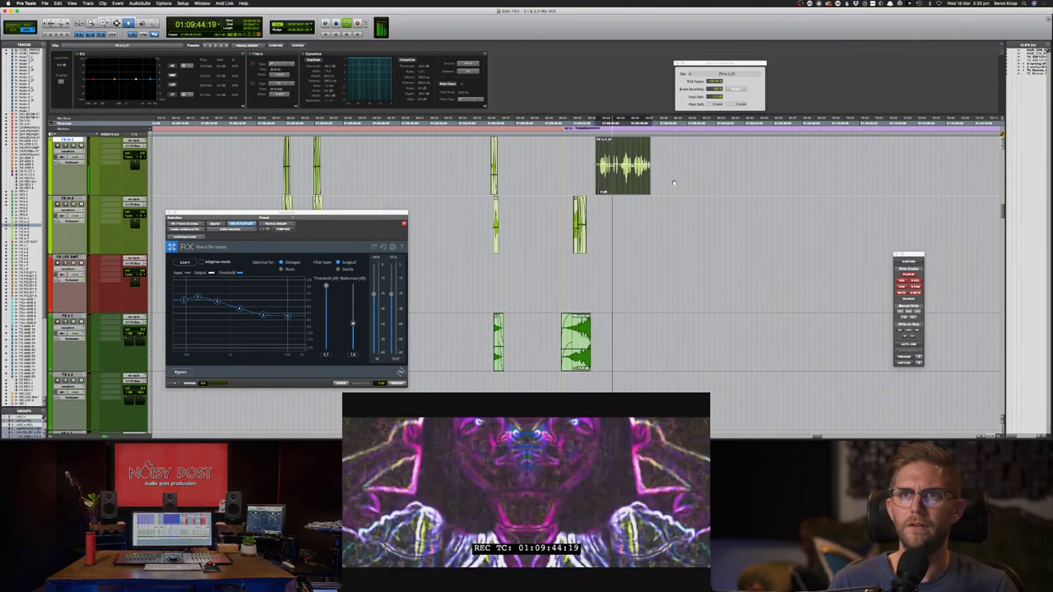
key("F7")
left_click(629, 188)
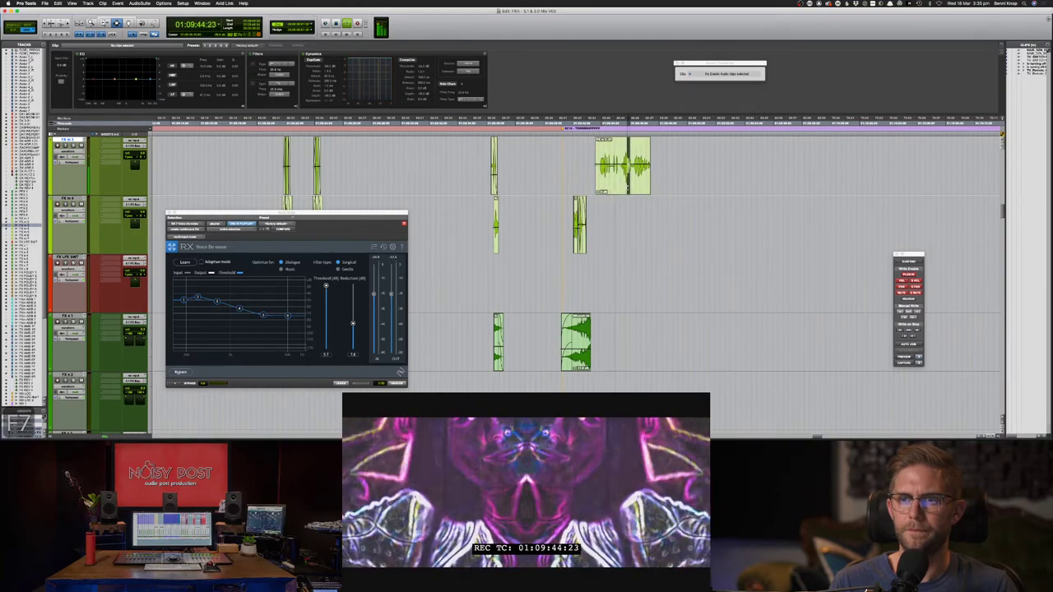
key("F8")
left_click(625, 190)
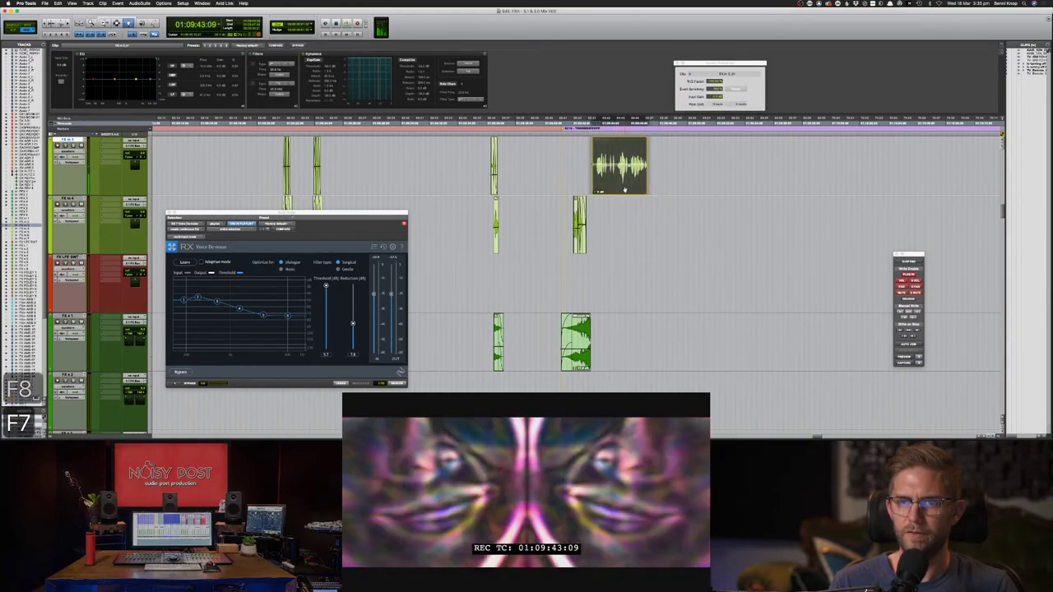
key("F7")
left_click(571, 181)
key("space")
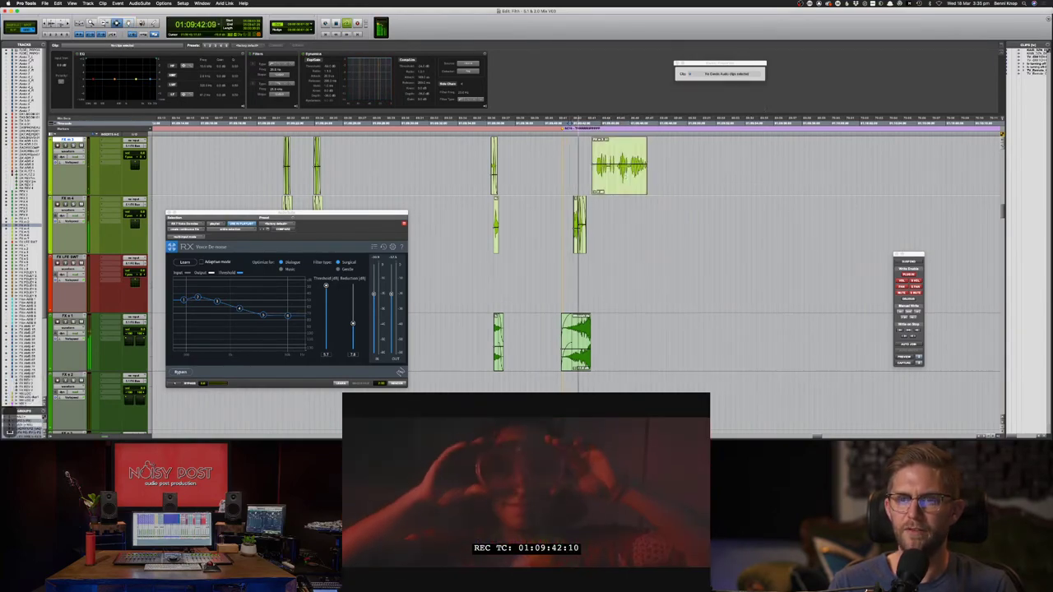
- Select the rewind clip, then play the scene from just after it against picture
double_click(628, 181)
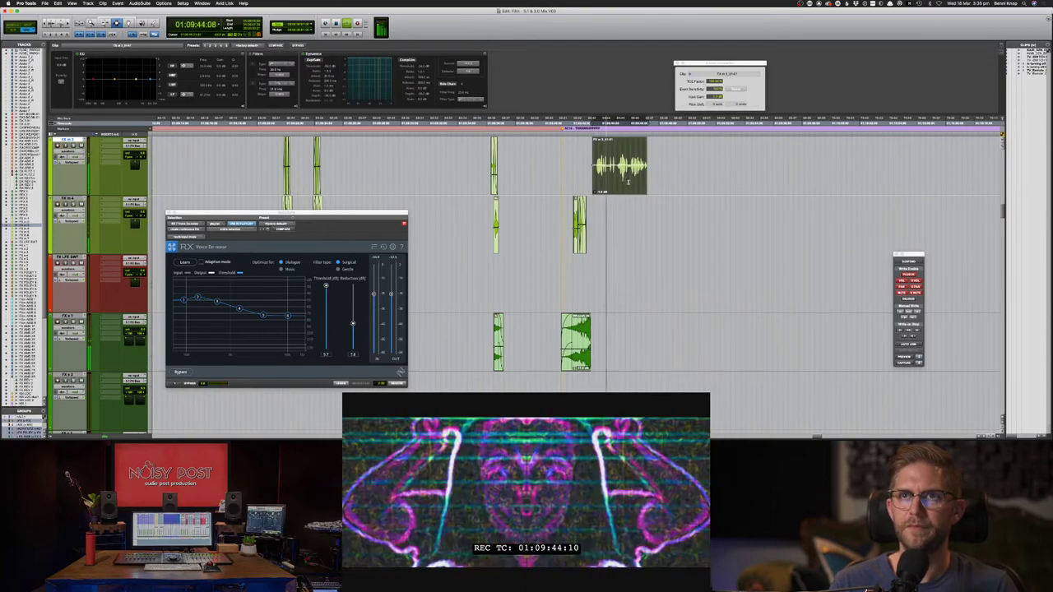
key("F8")
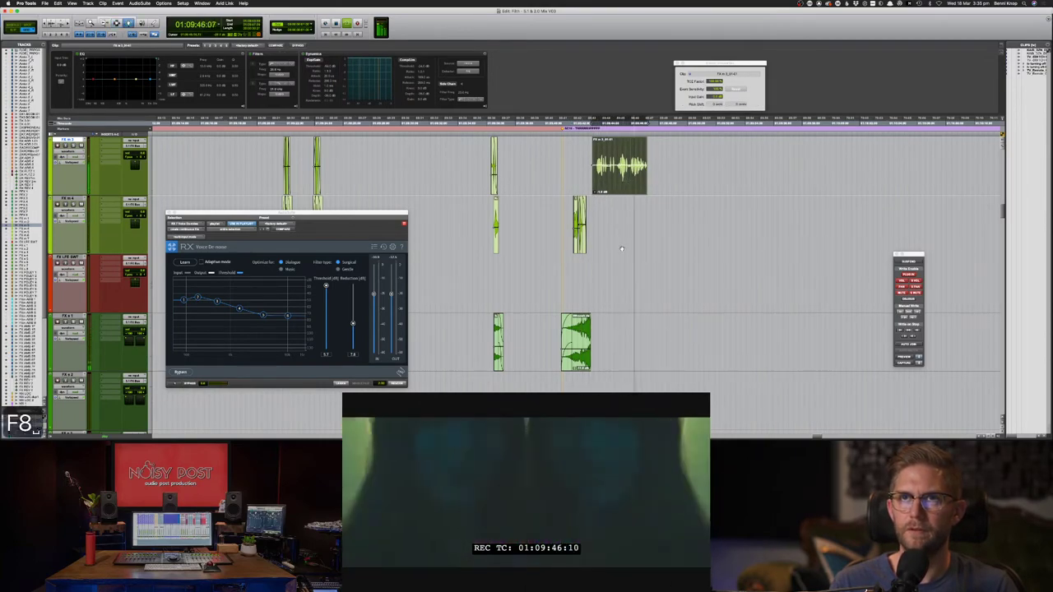
left_click(621, 248)
key("space")
key("F7")
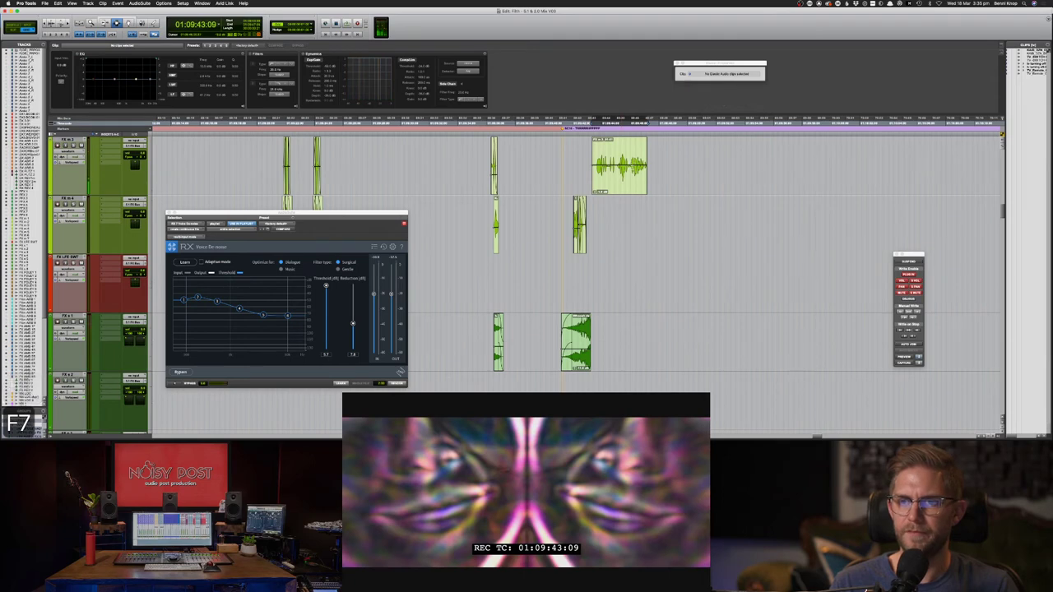
left_click(651, 187)
key("space")
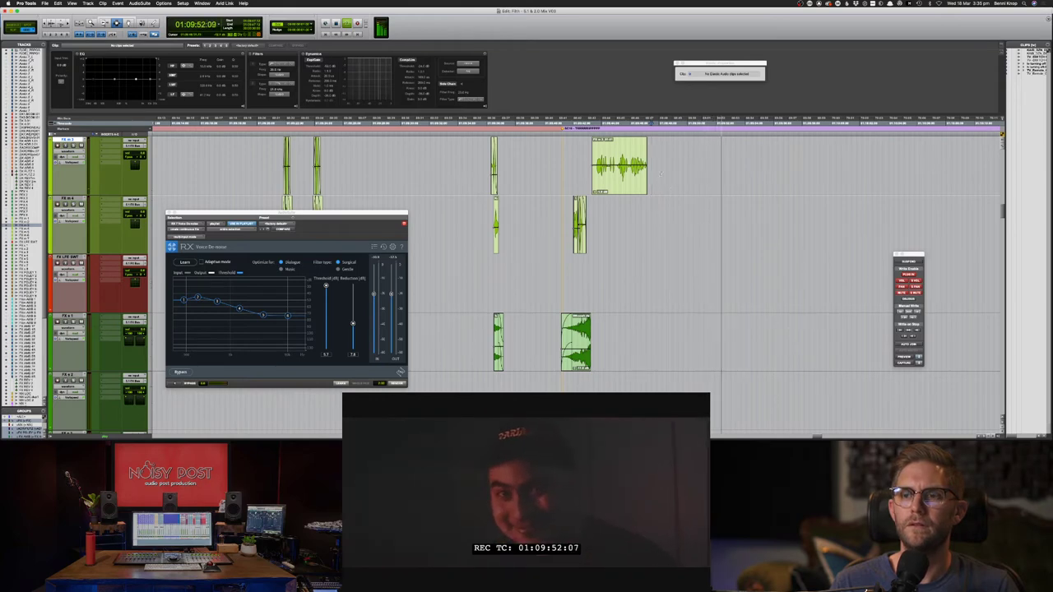
key("space")
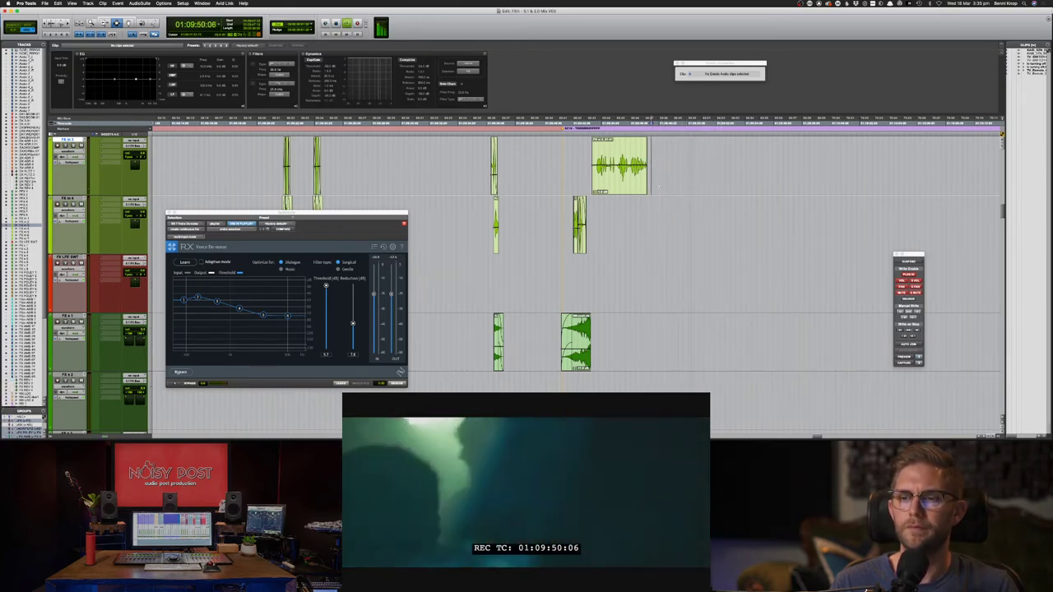
key("super+Tab")
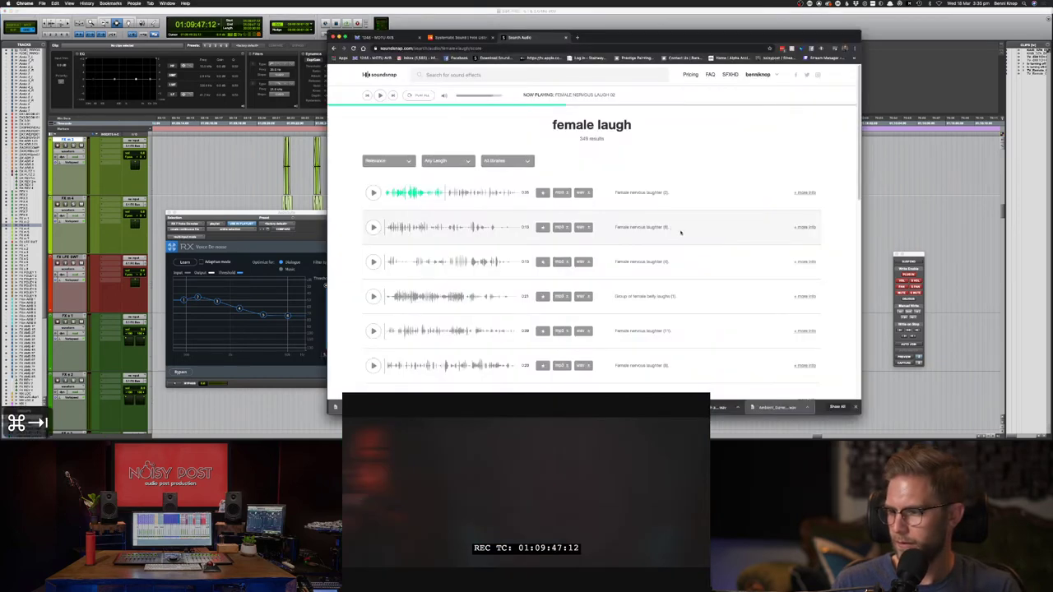
- Find the 'swig' clip in the Clips list, drop it on FX m 4 after the existing clips, and play it
key("super+Tab")
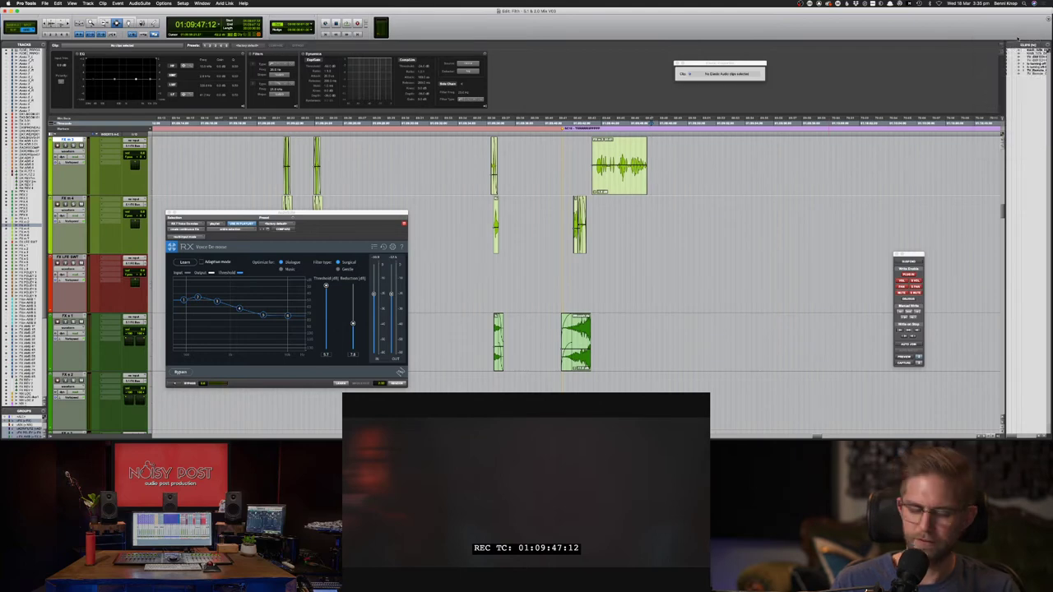
key("super+shift+f")
type("swig")
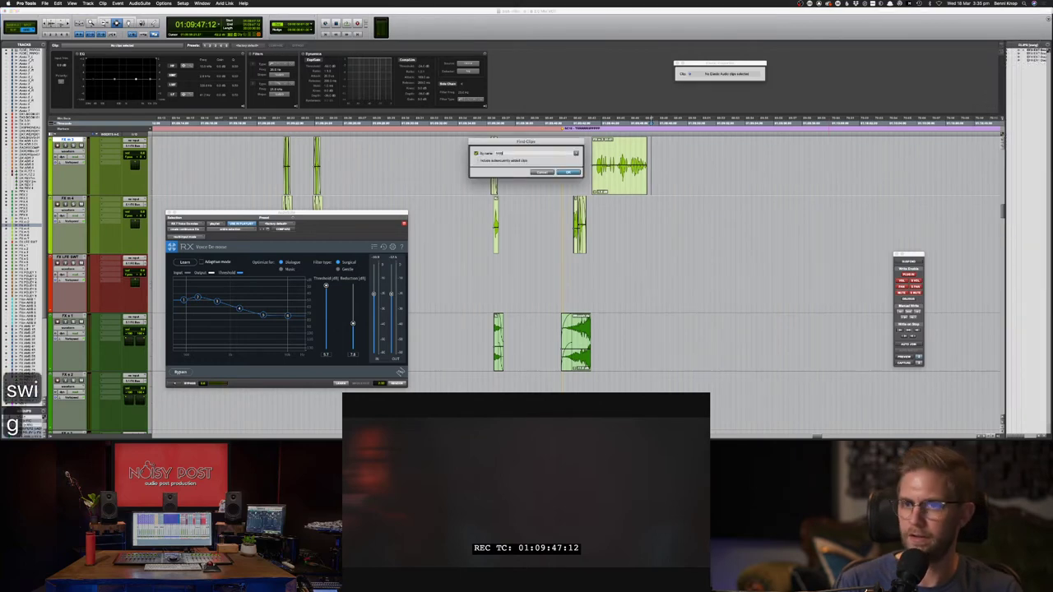
key("Return")
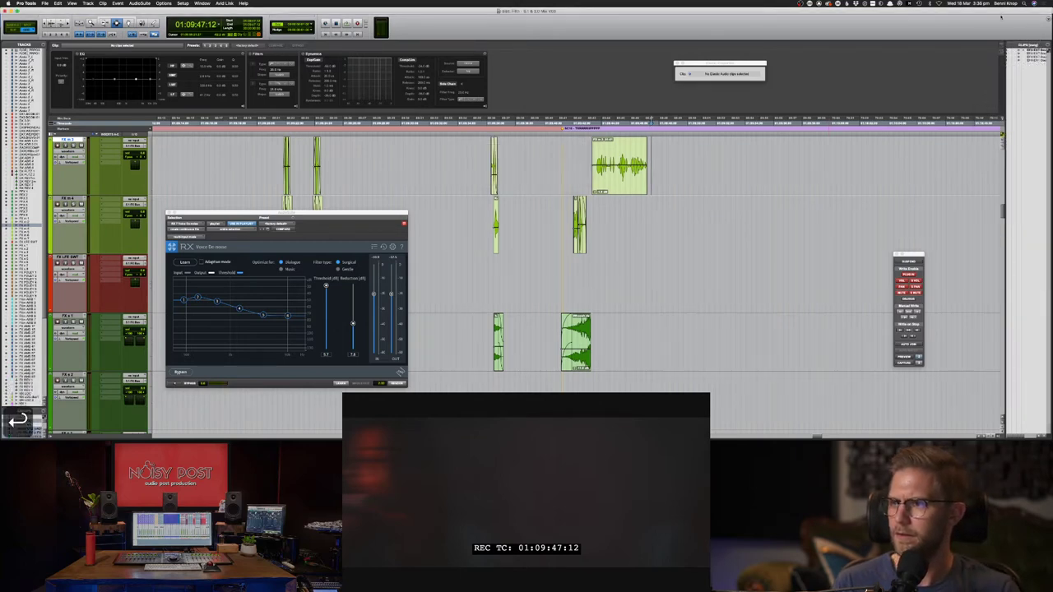
left_click_drag(1029, 51, 655, 245)
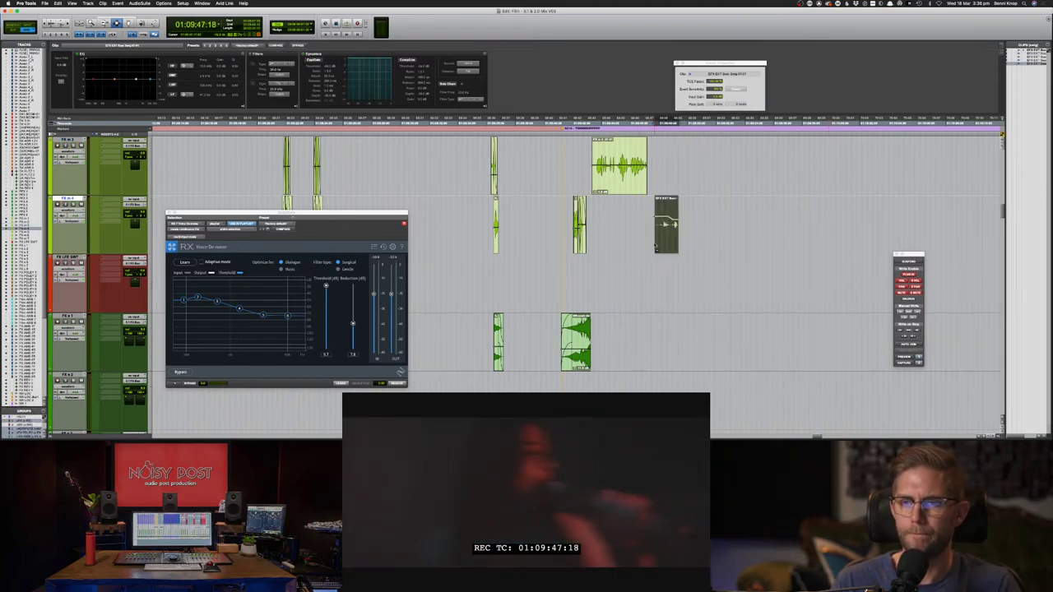
key("space")
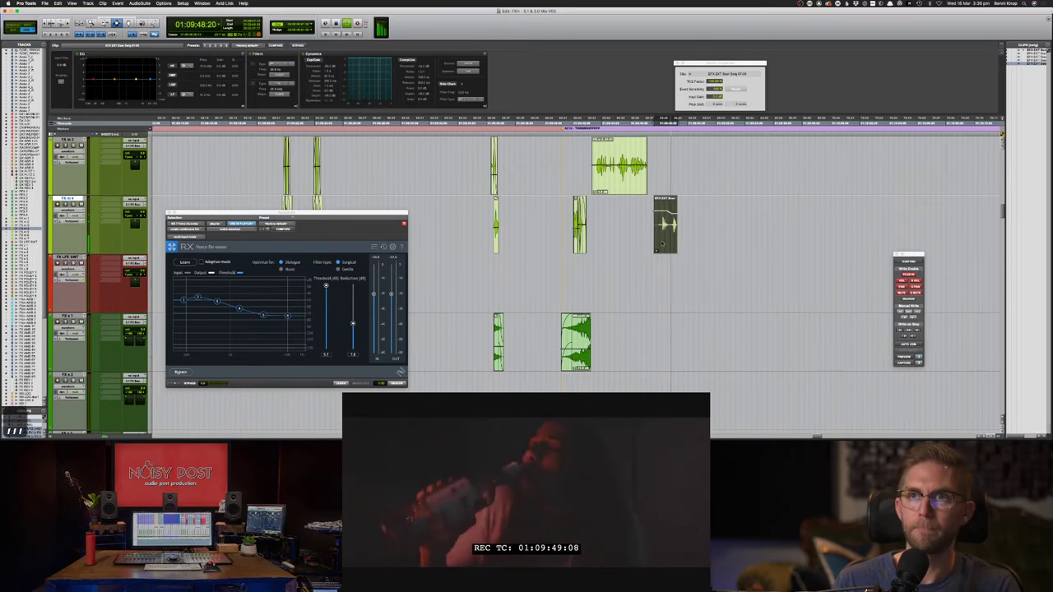
key("space")
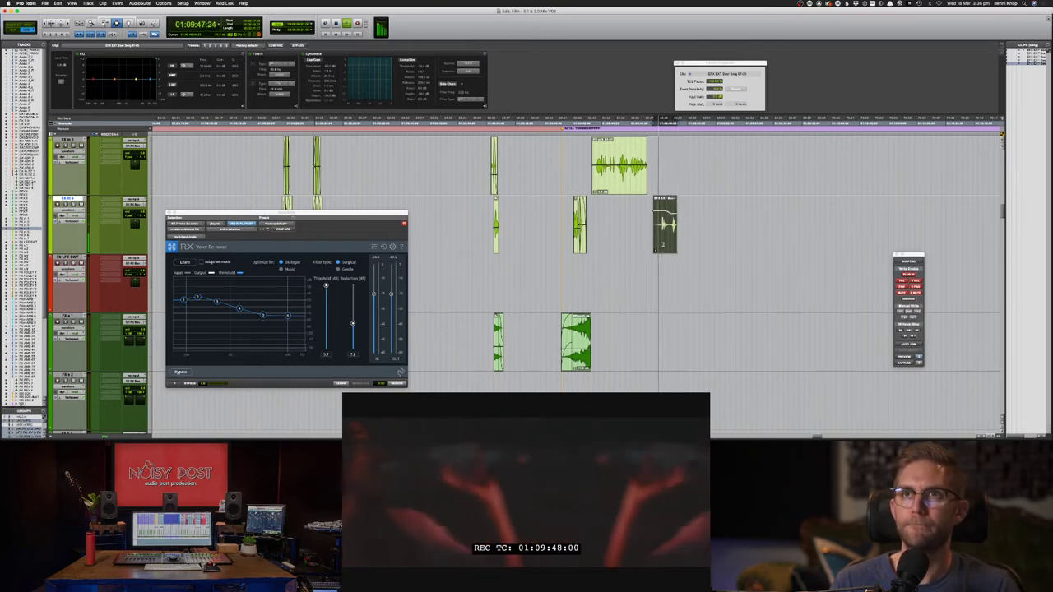
- Play the scene from the FX m 4 swig clip and again from earlier in the scene
key("F7")
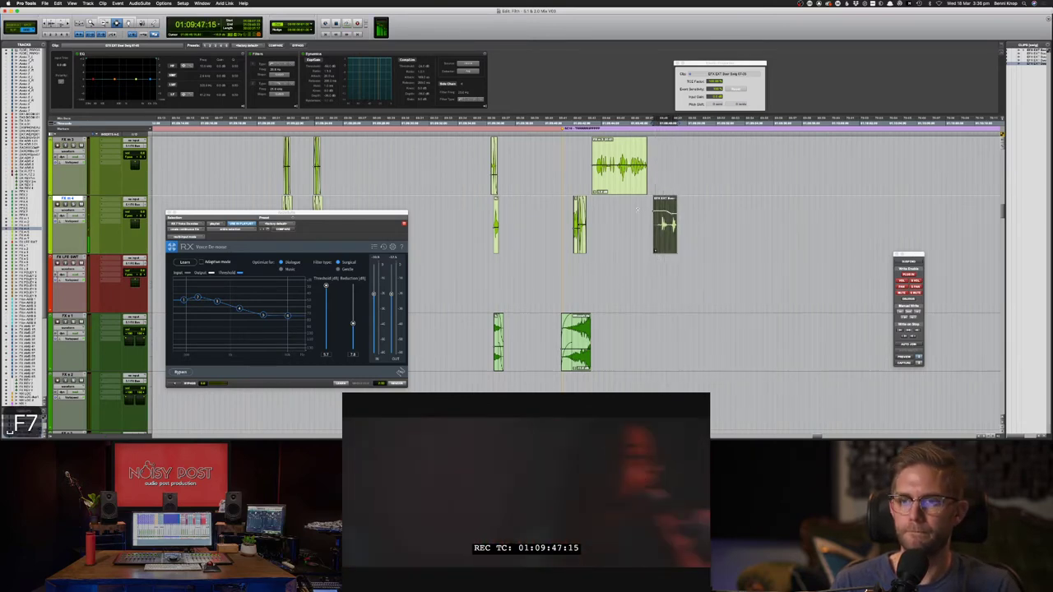
left_click(618, 233)
key("space")
key("space")
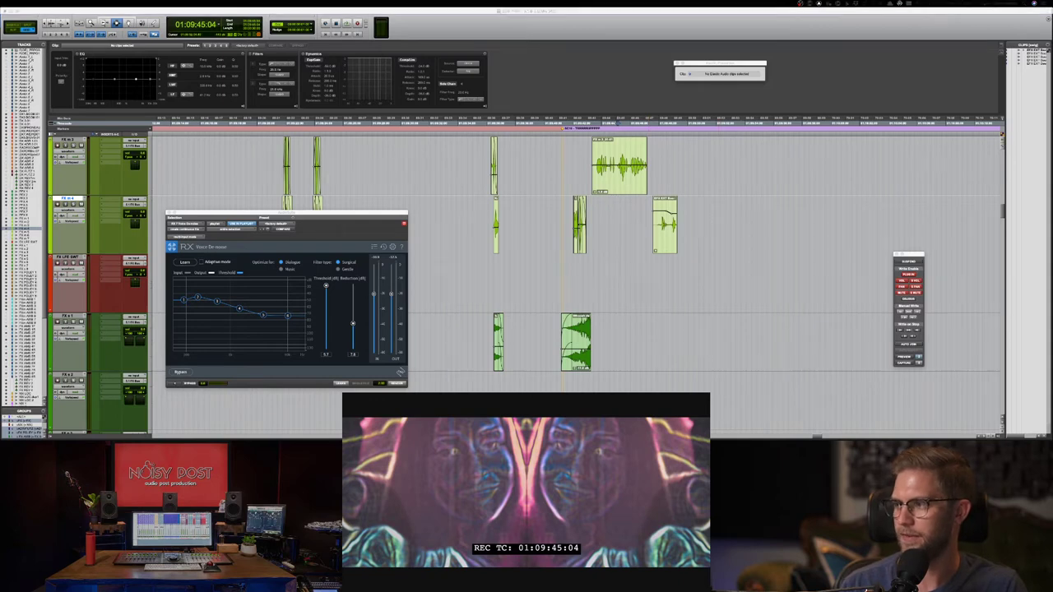
left_click(556, 218)
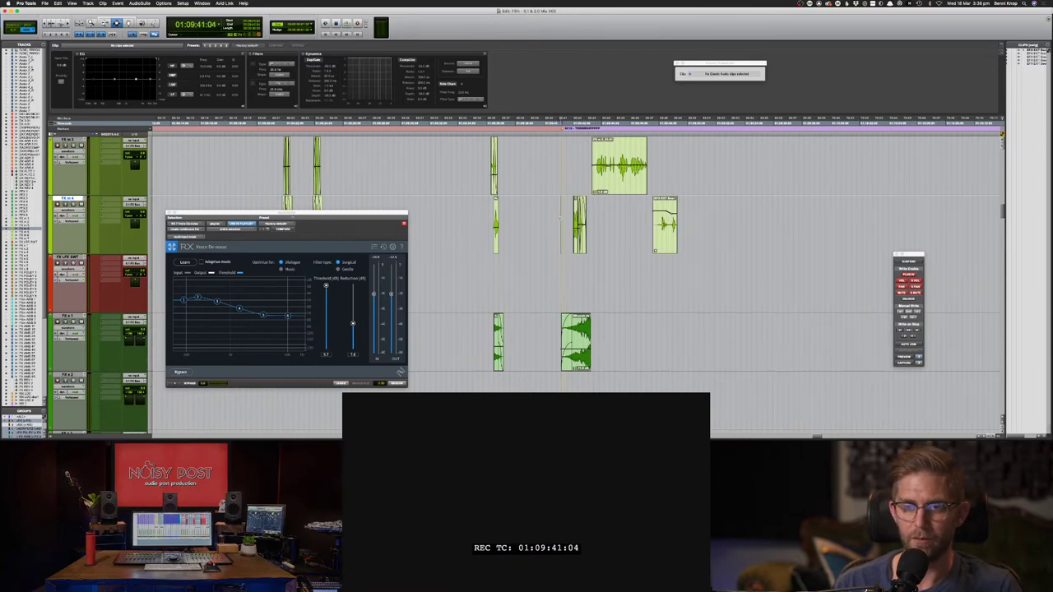
key("space")
- Delete the rewind and swig clips on FX m 3 and FX m 4 and play the section without them
left_click_drag(590, 173, 688, 238)
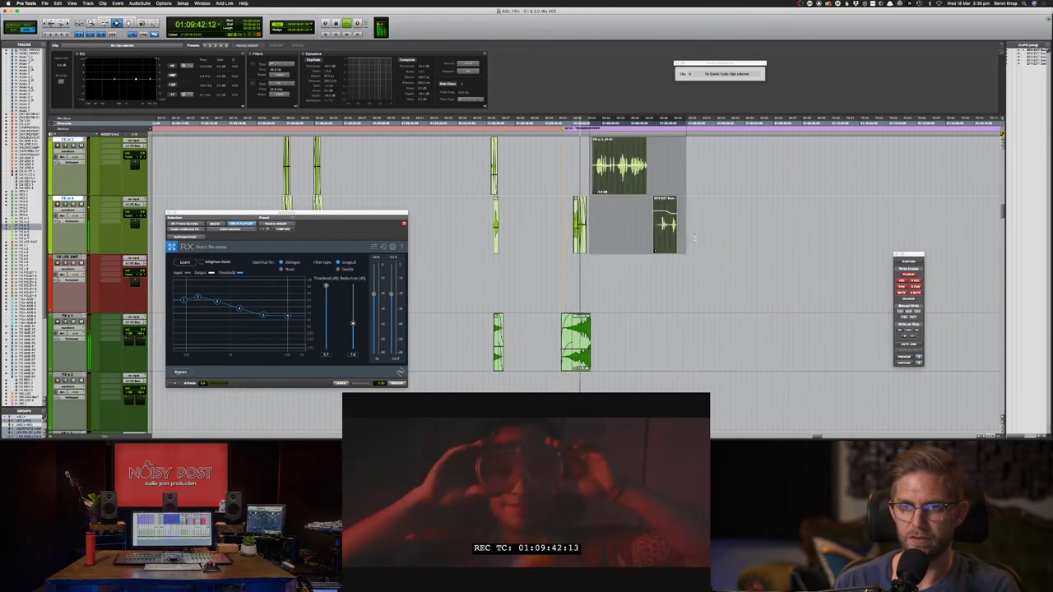
key("Delete")
key("space")
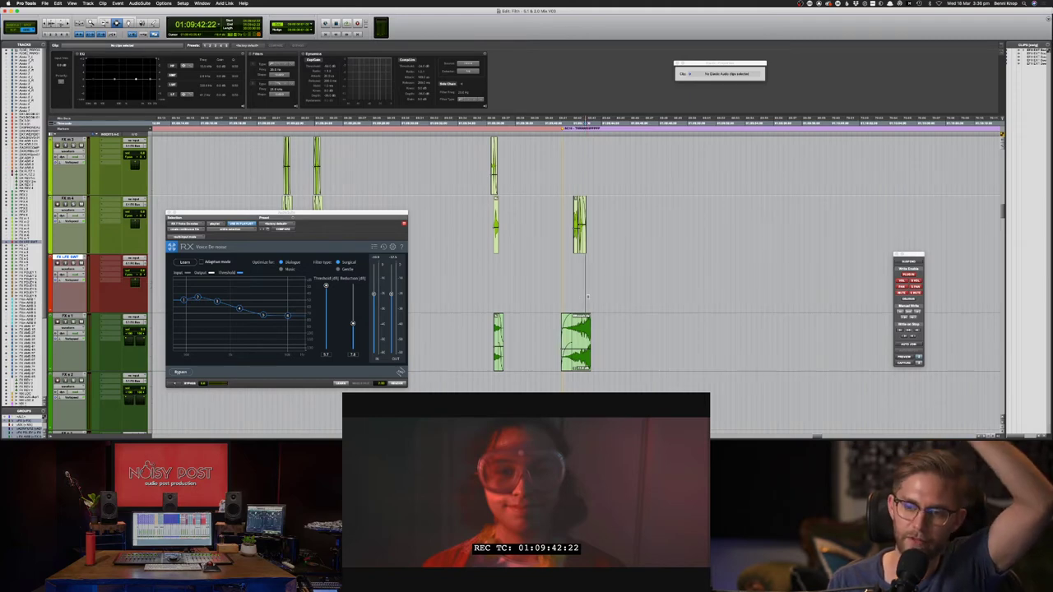
left_click(572, 288)
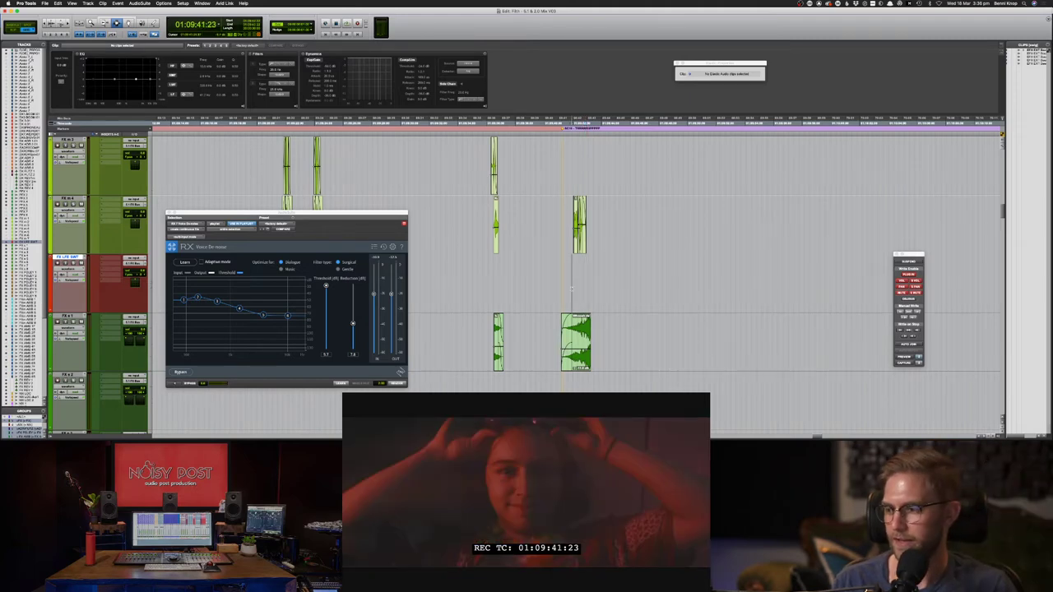
key("space")
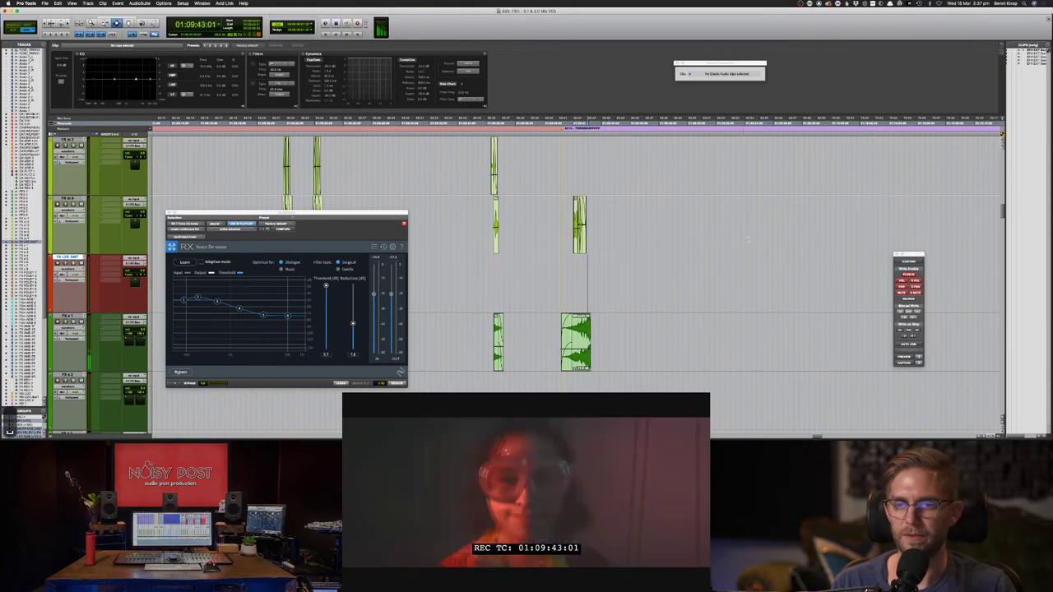
key("super+bracketleft")
key("super+bracketleft")
key("ctrl+alt+Down")
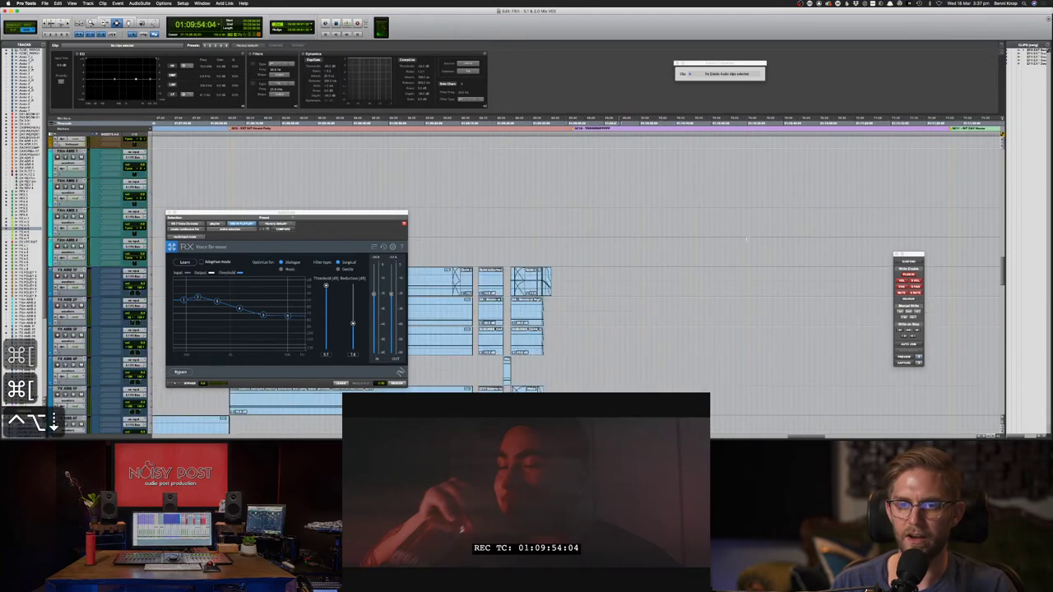
scroll(748, 239, "up", 15)
scroll(679, 252, "up", 1)
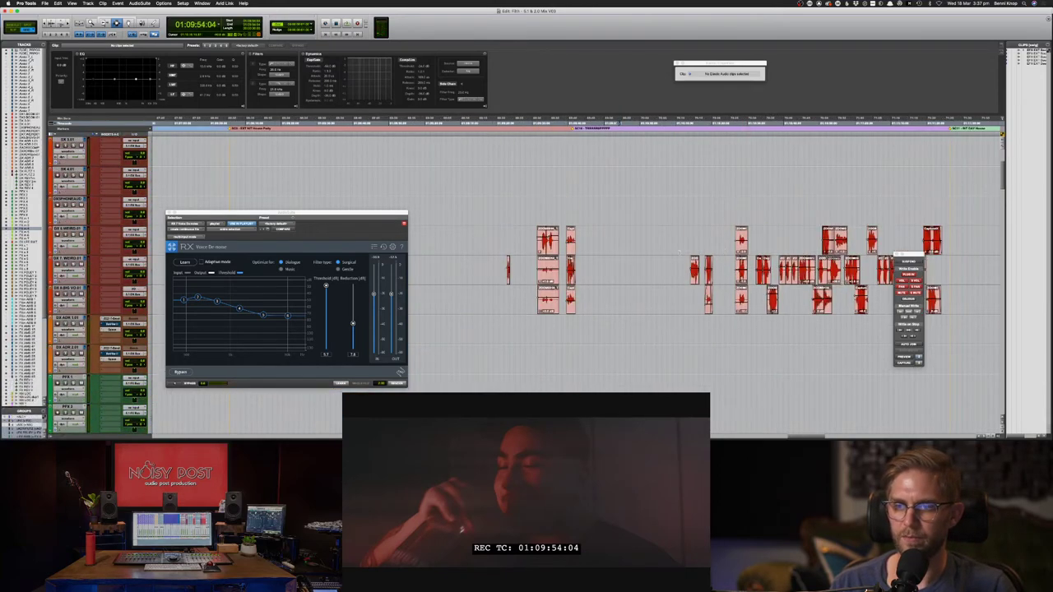
left_click(683, 266)
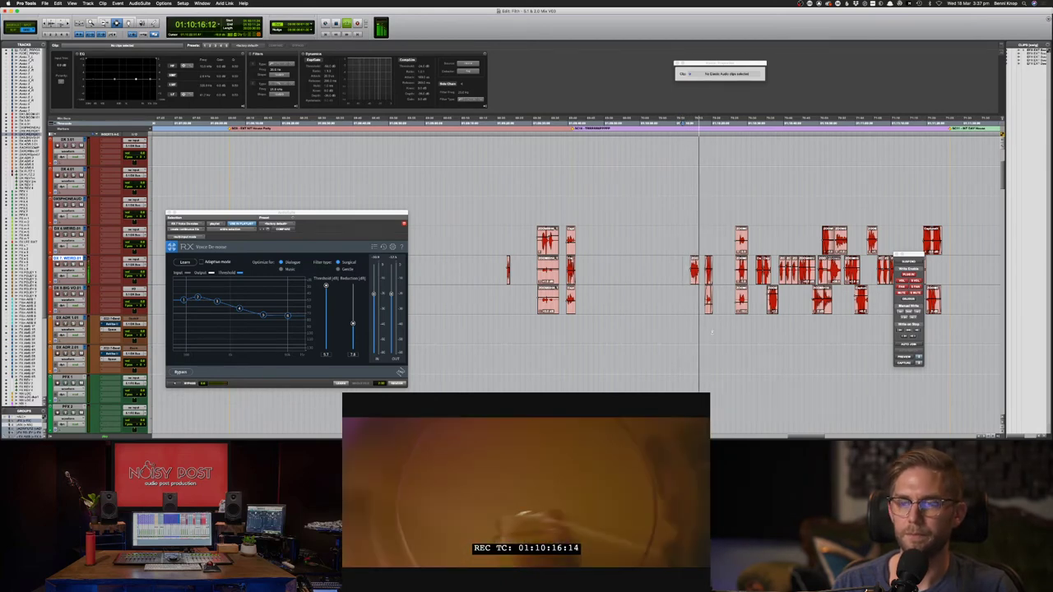
key("space")
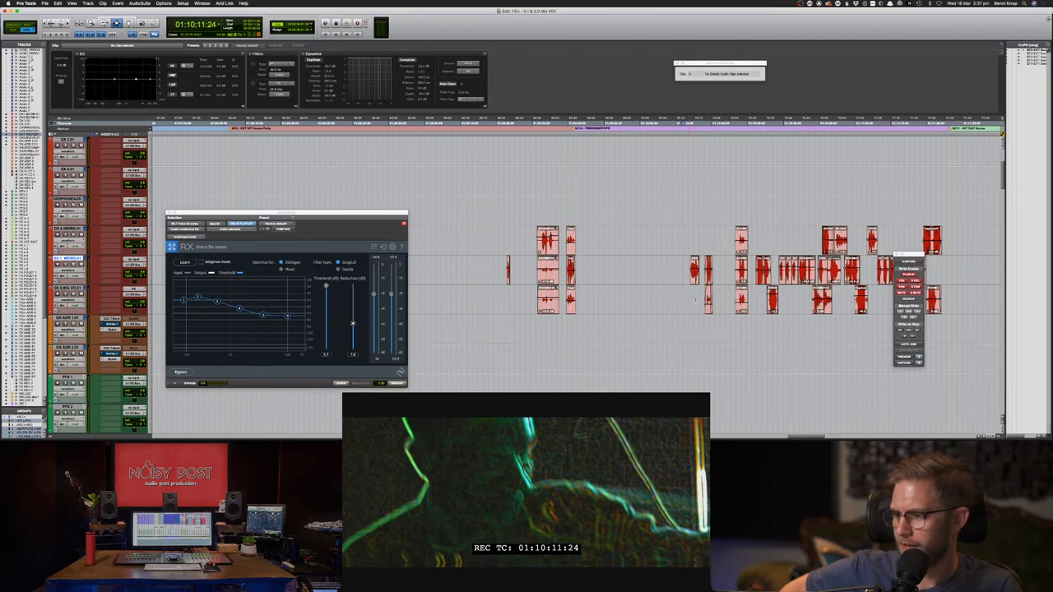
left_click(684, 303)
key("space")
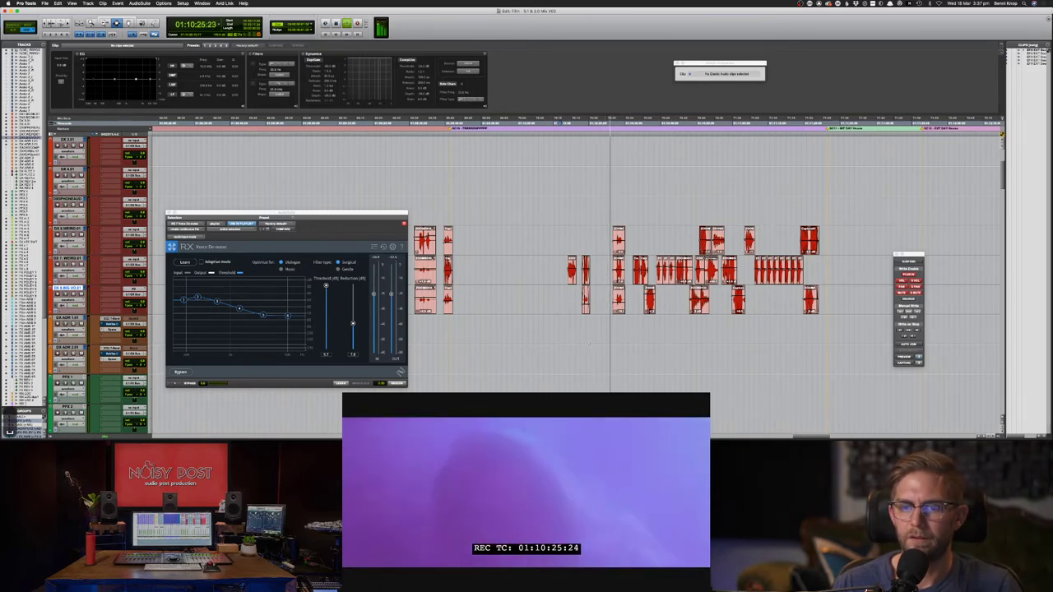
left_click(590, 328)
key("space")
left_click(496, 325)
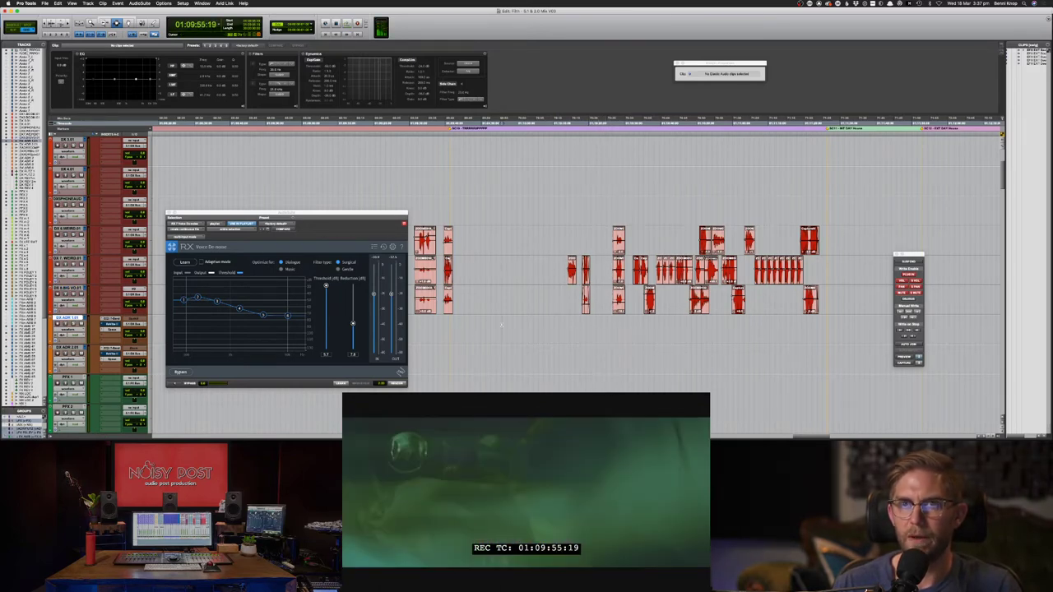
left_click(587, 329)
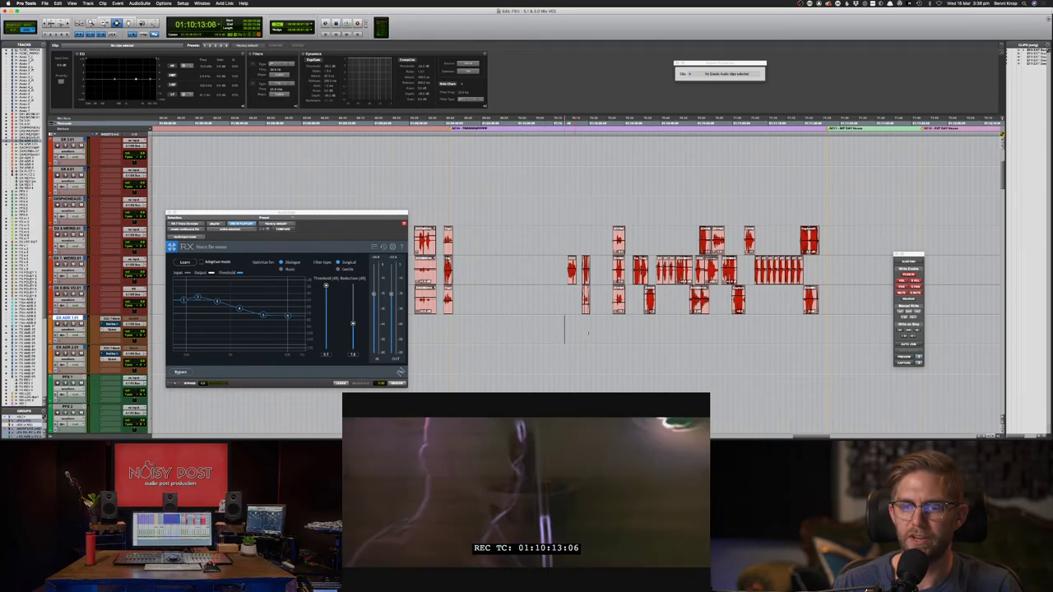
key("space")
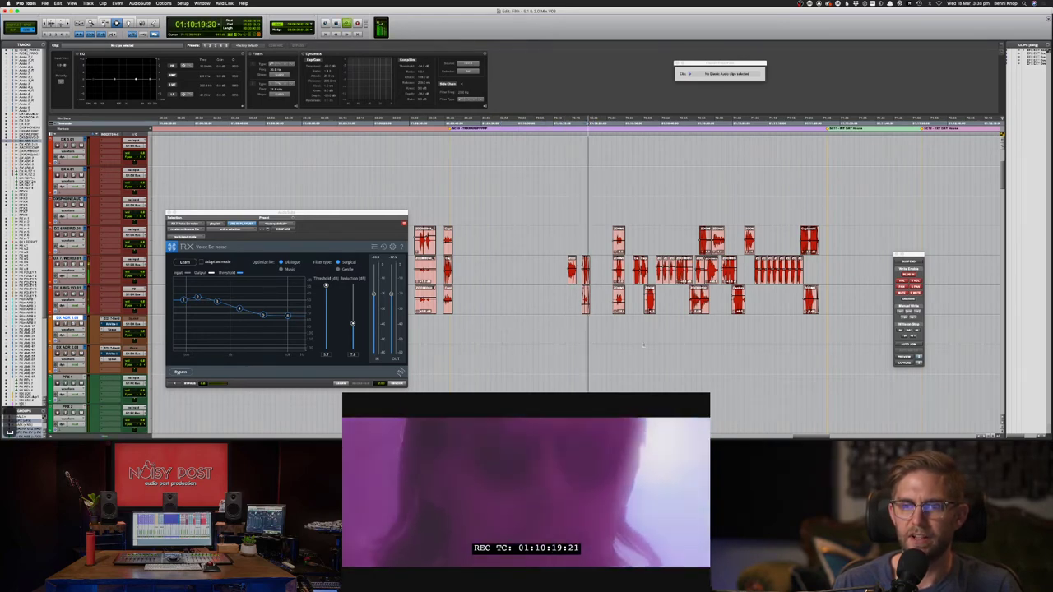
- Stop playback, switch to the browser and search Soundsnap for 'tape rewind'
key("space")
key("super+Tab")
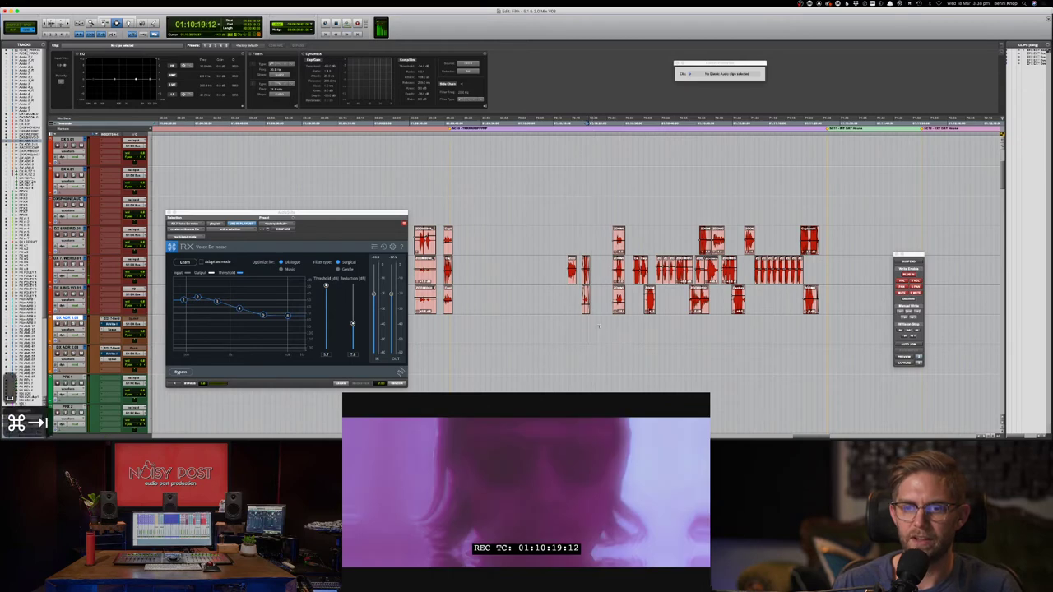
key("super+Tab")
key("super+Tab")
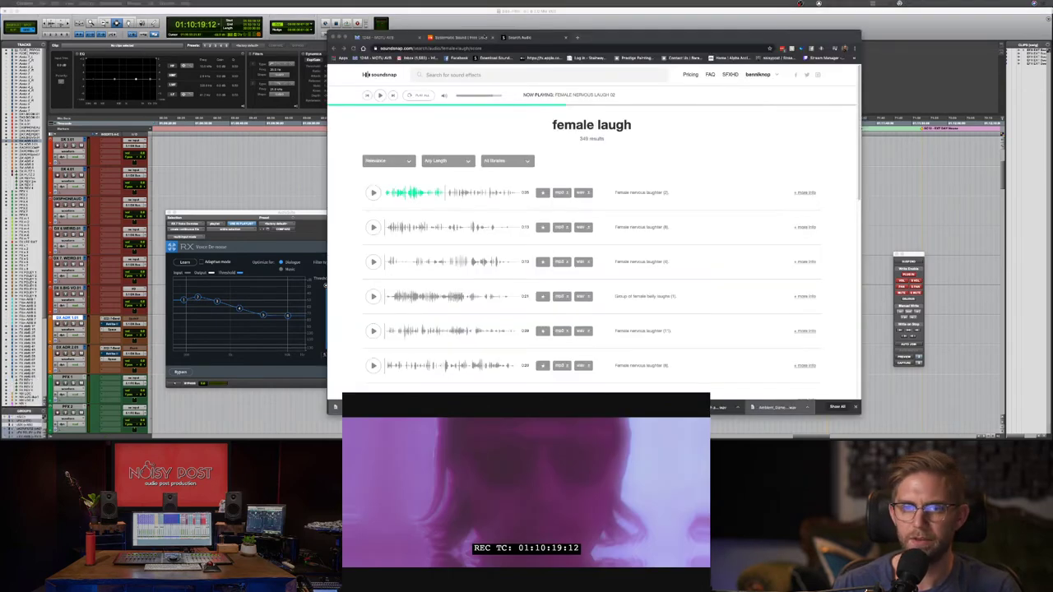
left_click(488, 73)
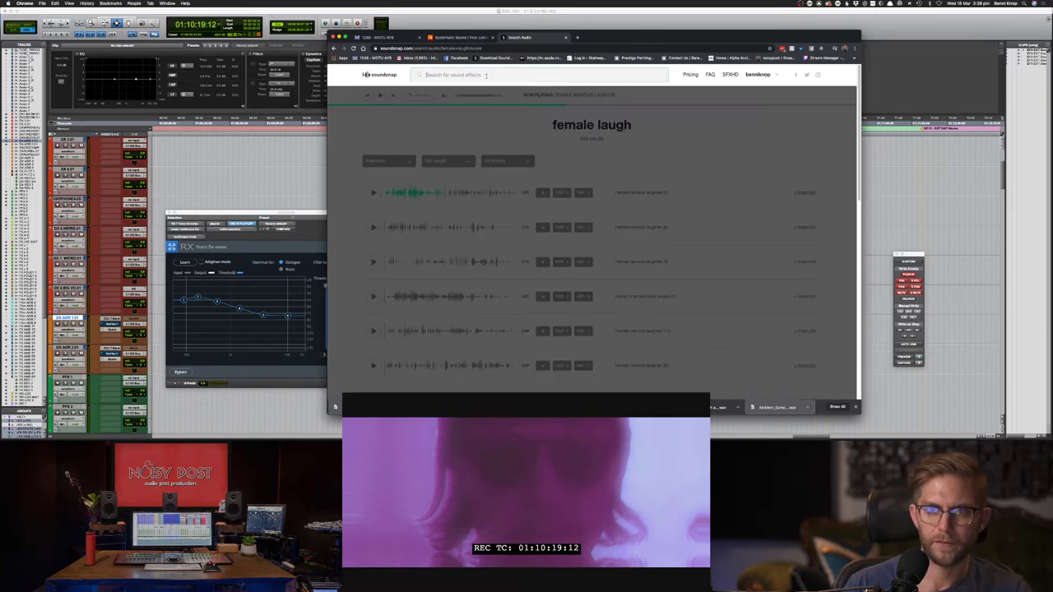
type("tape rewind")
key("Return")
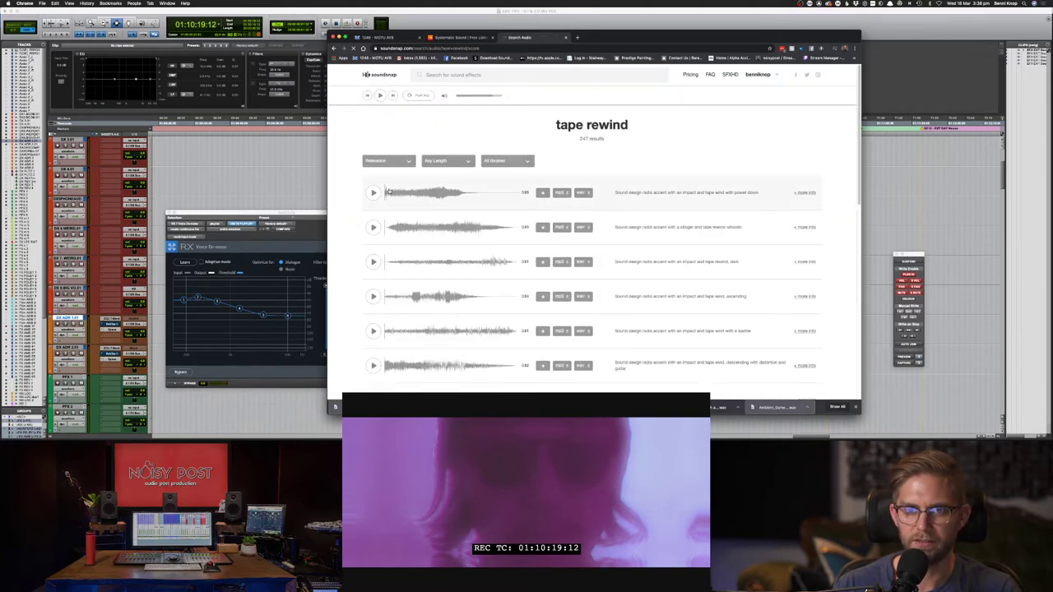
- Preview the first results: tape rewind, impact with stinger, tape rewind dark, ascending wind, descending distortion
left_click(373, 193)
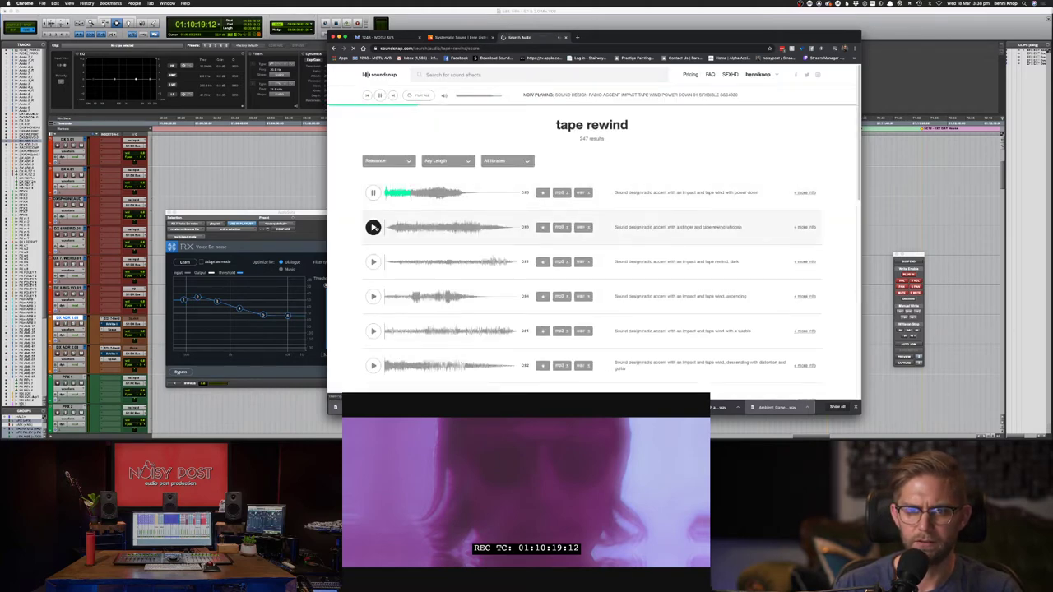
left_click(374, 227)
left_click(373, 261)
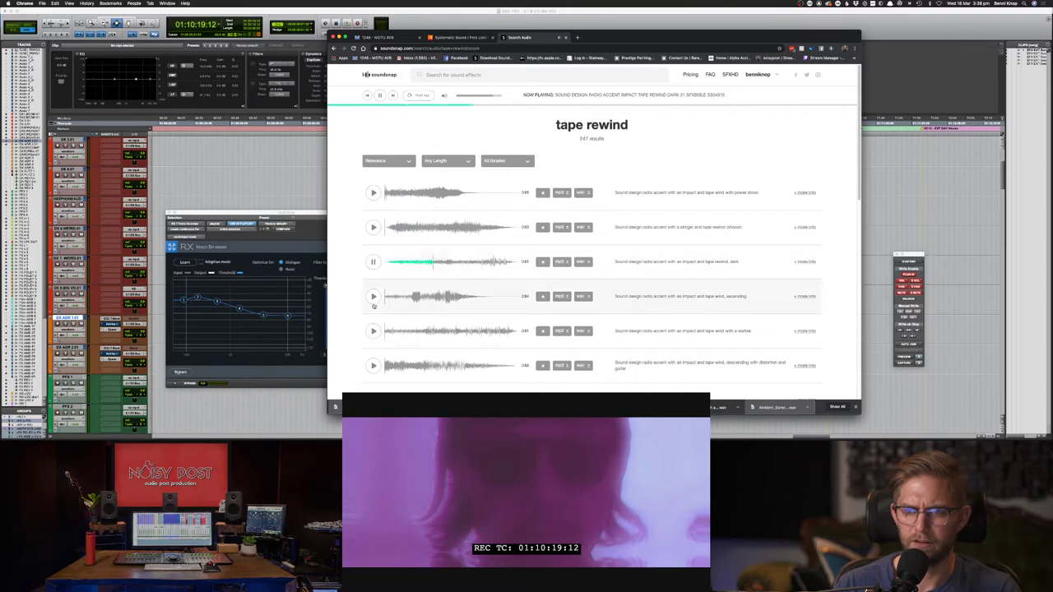
left_click(373, 296)
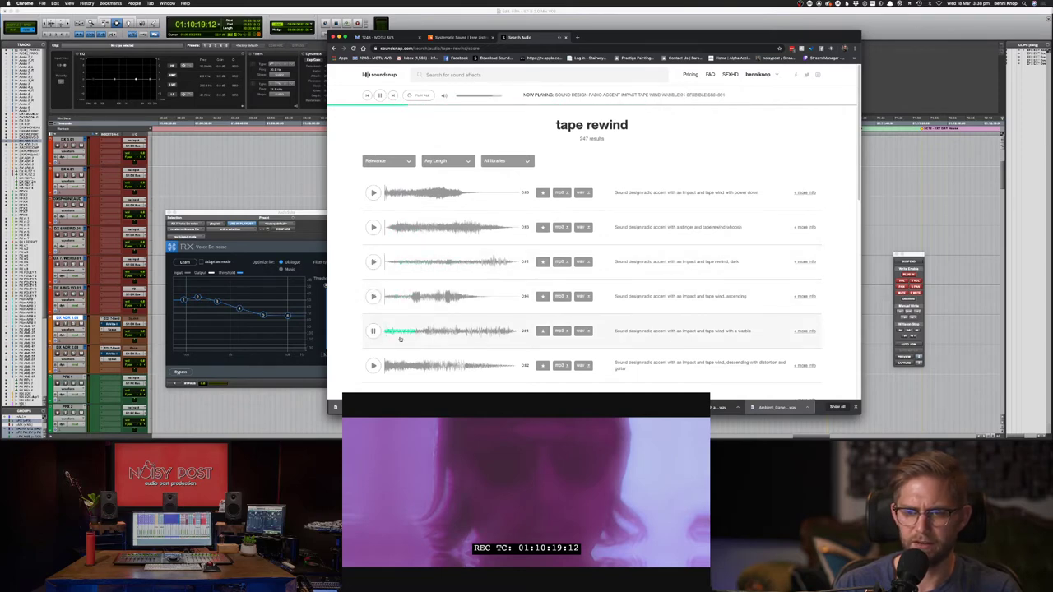
left_click(373, 366)
- Preview further down: reel-to-reel rewinding, impact with ascending wind, tape rewind chopper, mini cassette rewinding
scroll(376, 366, "down", 1)
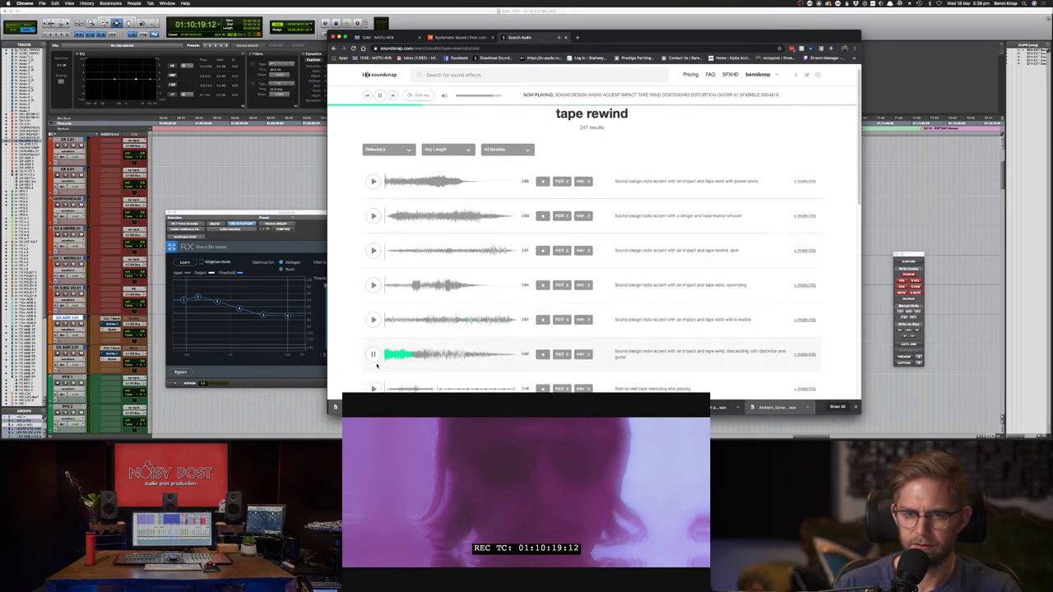
scroll(376, 370, "down", 1)
left_click(373, 377)
scroll(373, 362, "down", 4)
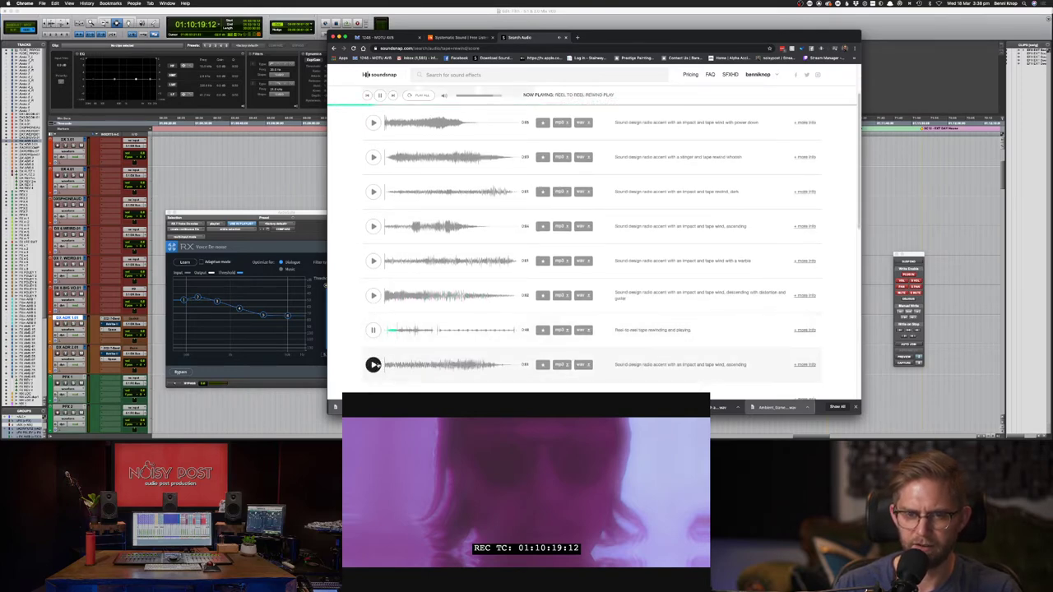
scroll(372, 365, "down", 2)
left_click(373, 322)
scroll(373, 330, "down", 1)
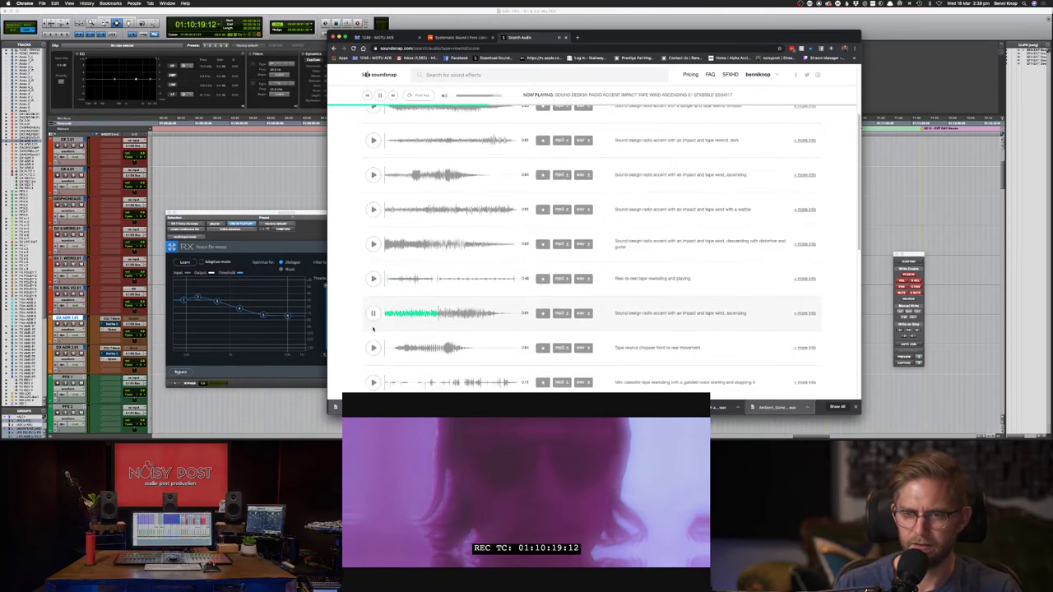
left_click(372, 348)
scroll(372, 351, "down", 1)
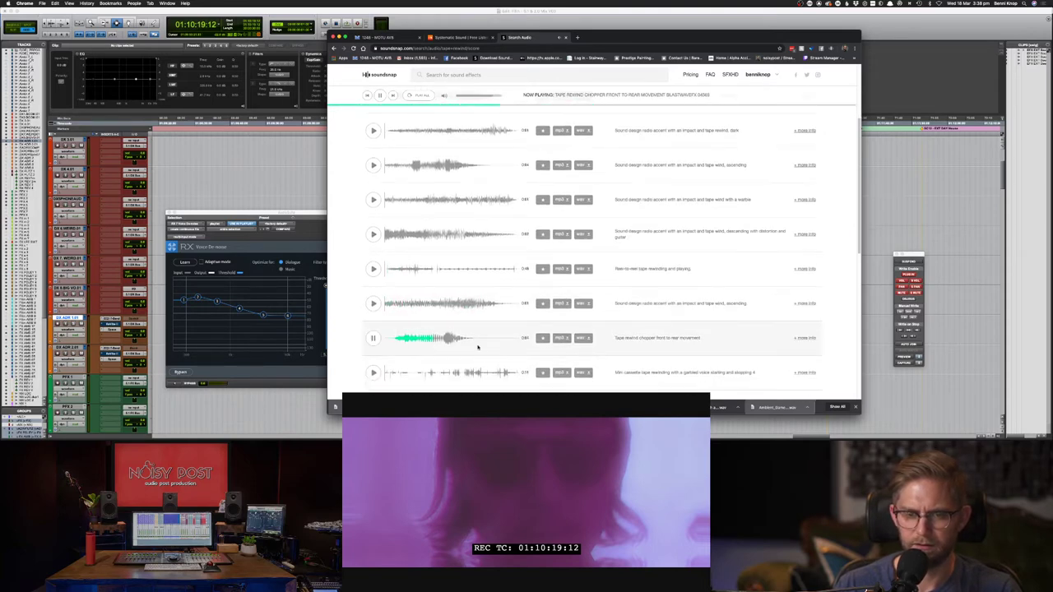
left_click(419, 342)
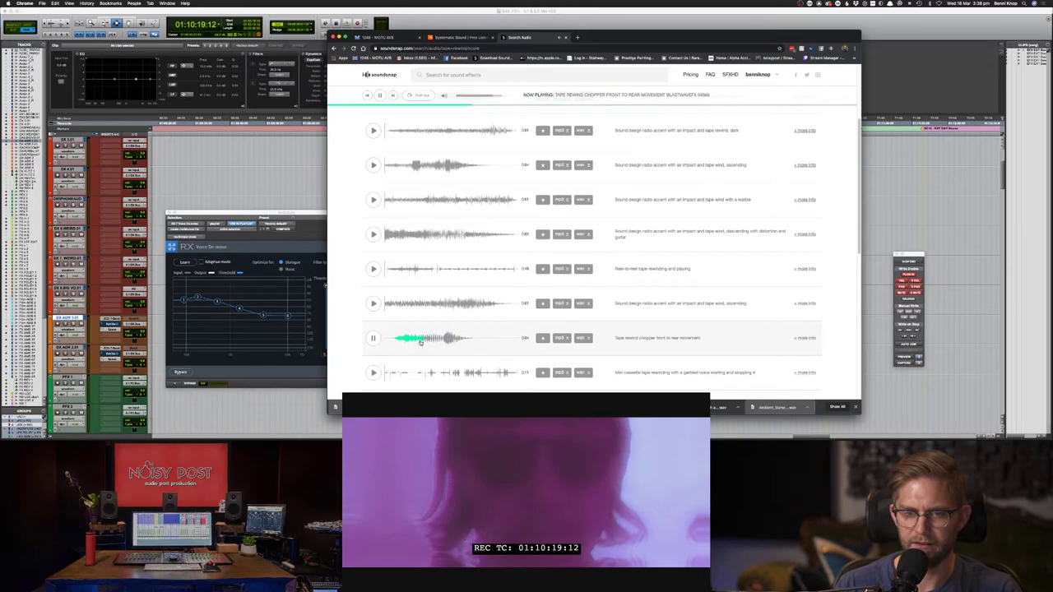
left_click(373, 372)
- Audition the cassette rewinding noise, squeaky rewind, mini cassette garbled voice and cassette rewinding speech clips
scroll(379, 375, "down", 3)
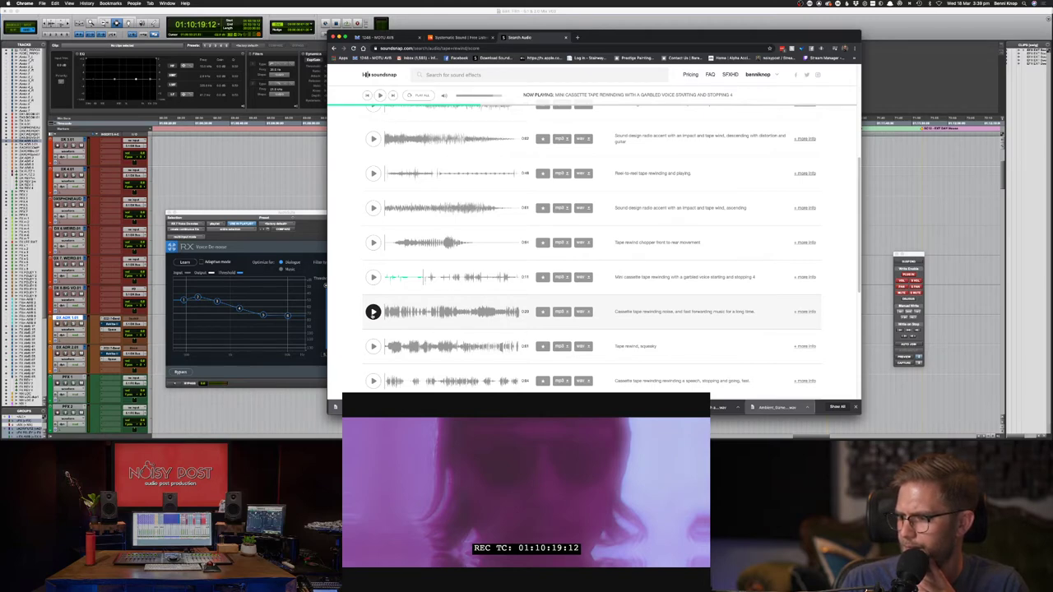
left_click(373, 312)
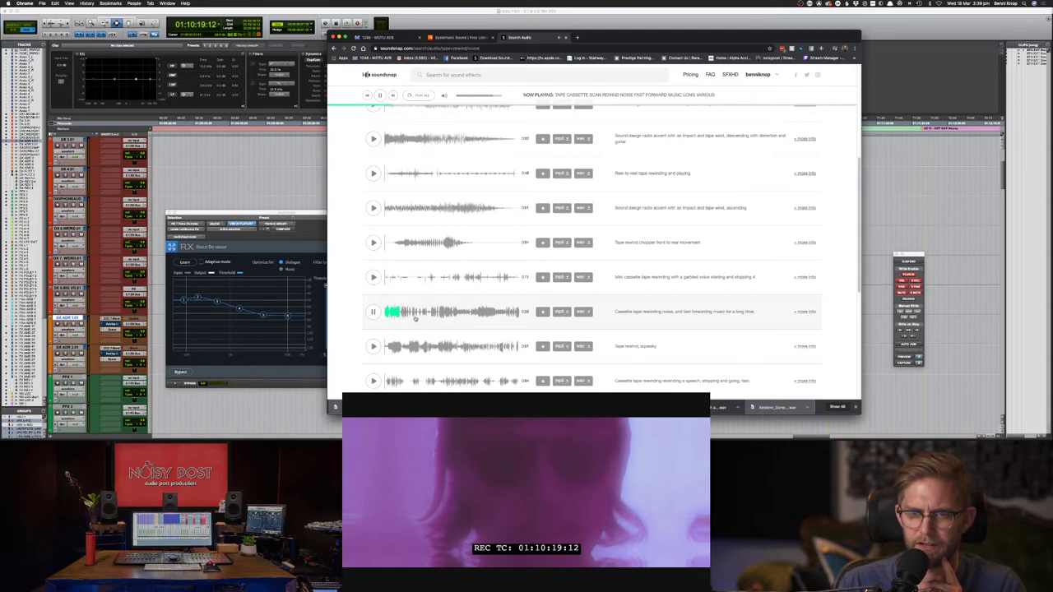
left_click(373, 347)
left_click(372, 312)
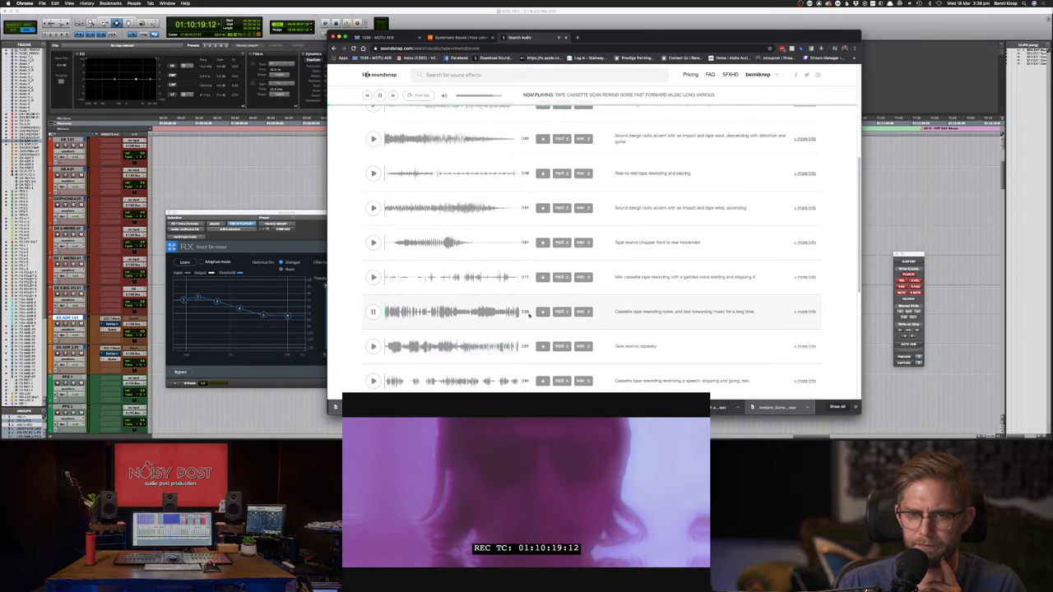
left_click(484, 317)
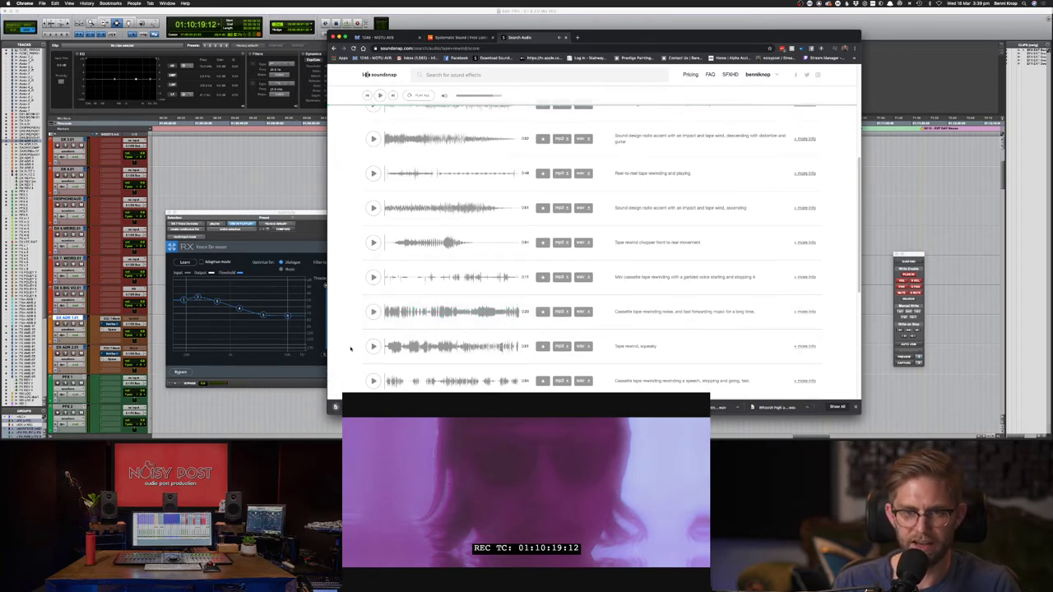
left_click(437, 279)
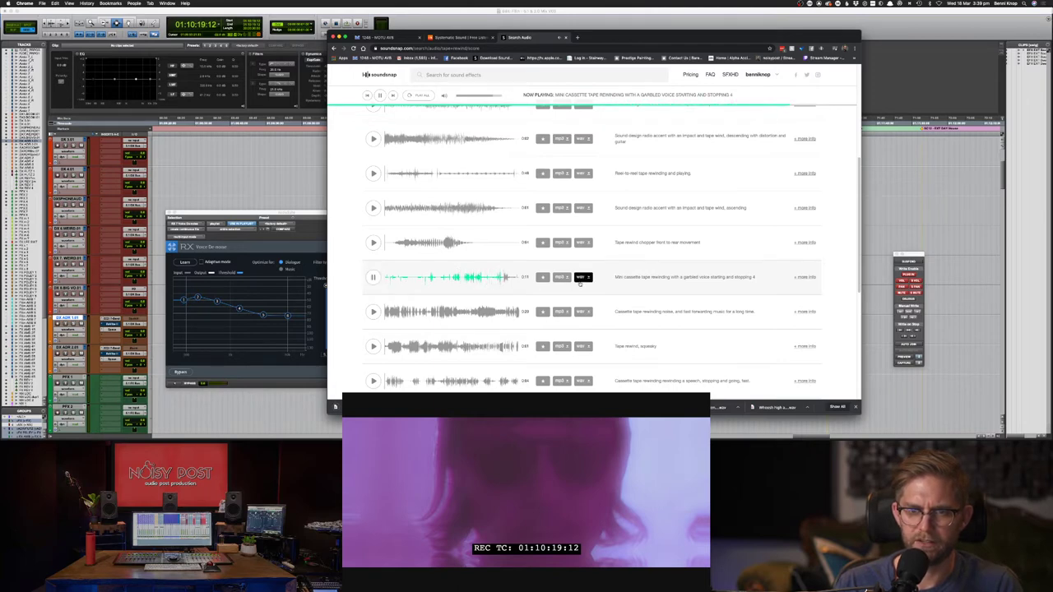
left_click(373, 278)
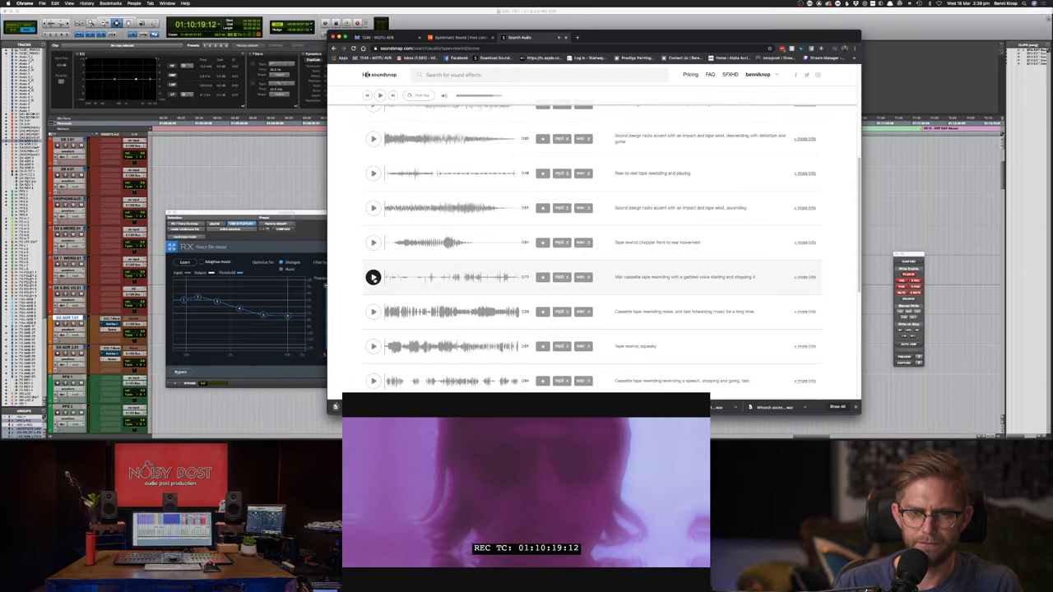
left_click(373, 381)
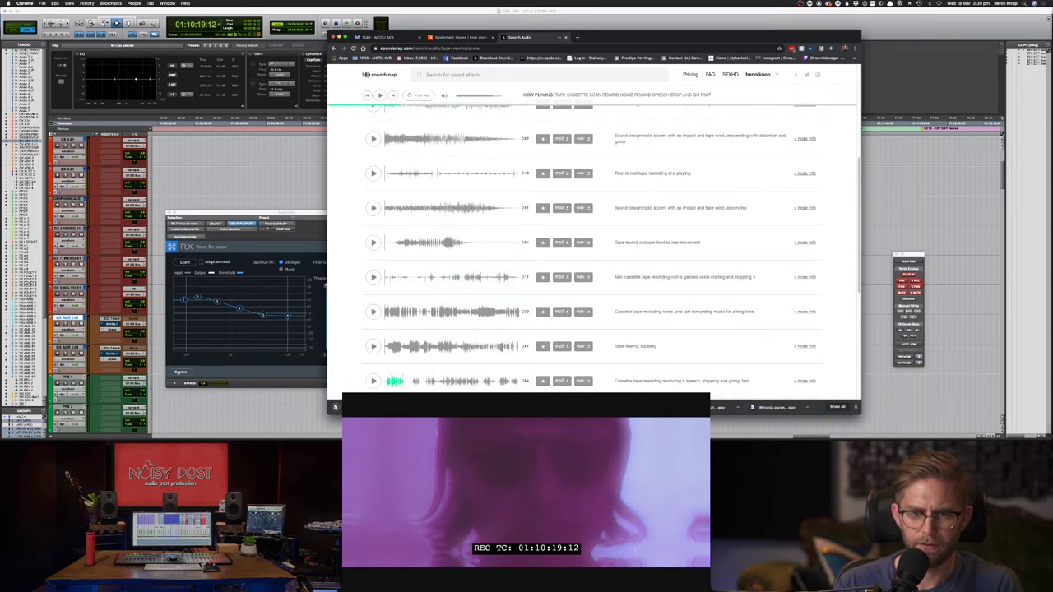
- Switch back to the Pro Tools session
key("super+Tab")
key("super+Tab")
scroll(593, 247, "down", 3)
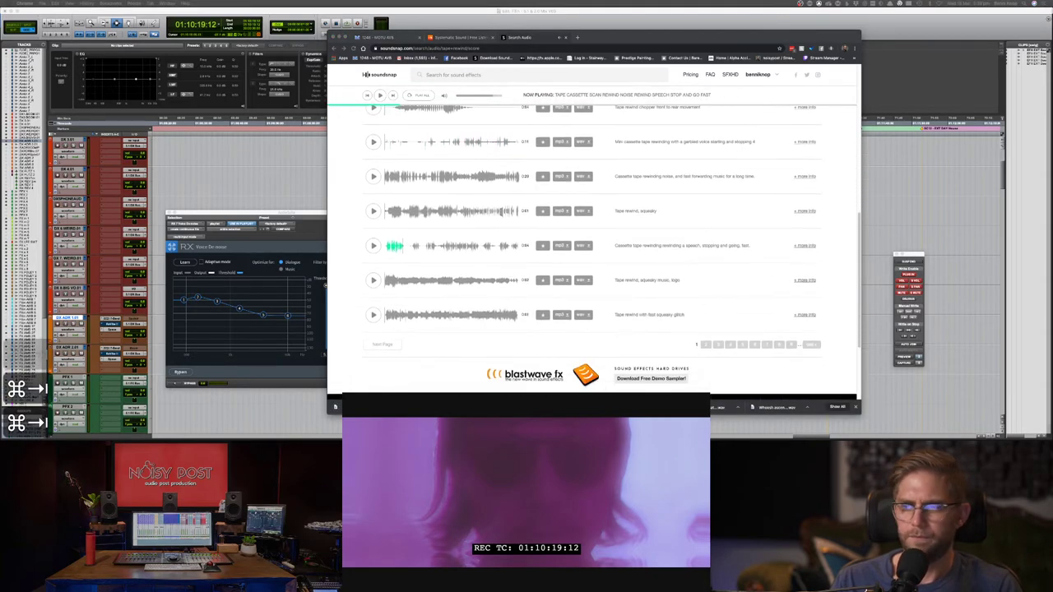
scroll(593, 247, "down", 3)
key("super+Tab")
key("super+Tab")
key("super+Tab")
key("super+Tab")
key("super+Tab")
key("super+Tab")
key("super+Tab")
key("super+Tab")
key("super+Tab")
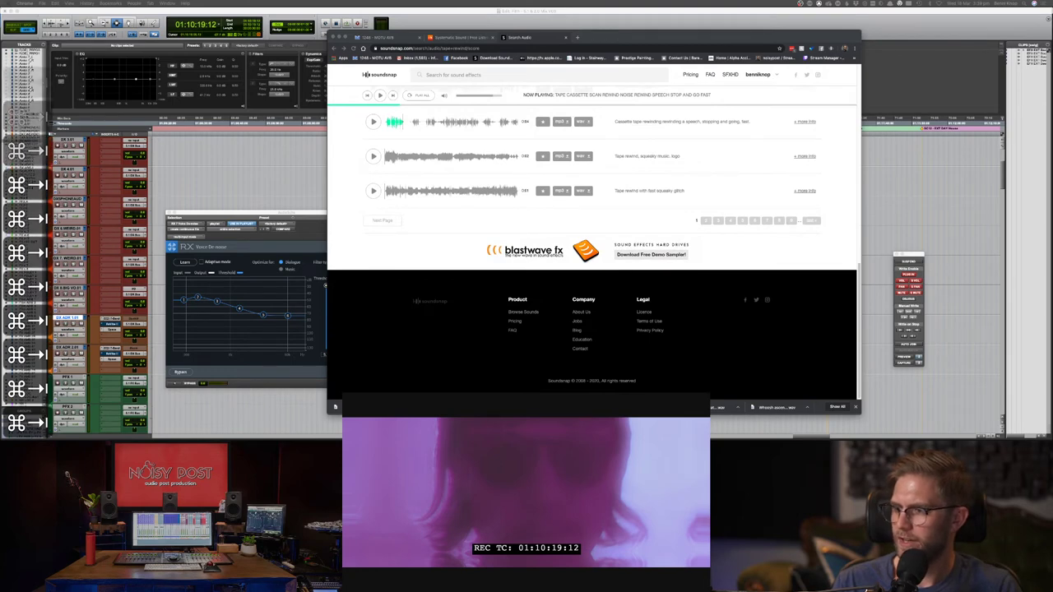
- Place the tape rewind clip on an FX track starting at 01:10:27:06
scroll(550, 375, "down", 5)
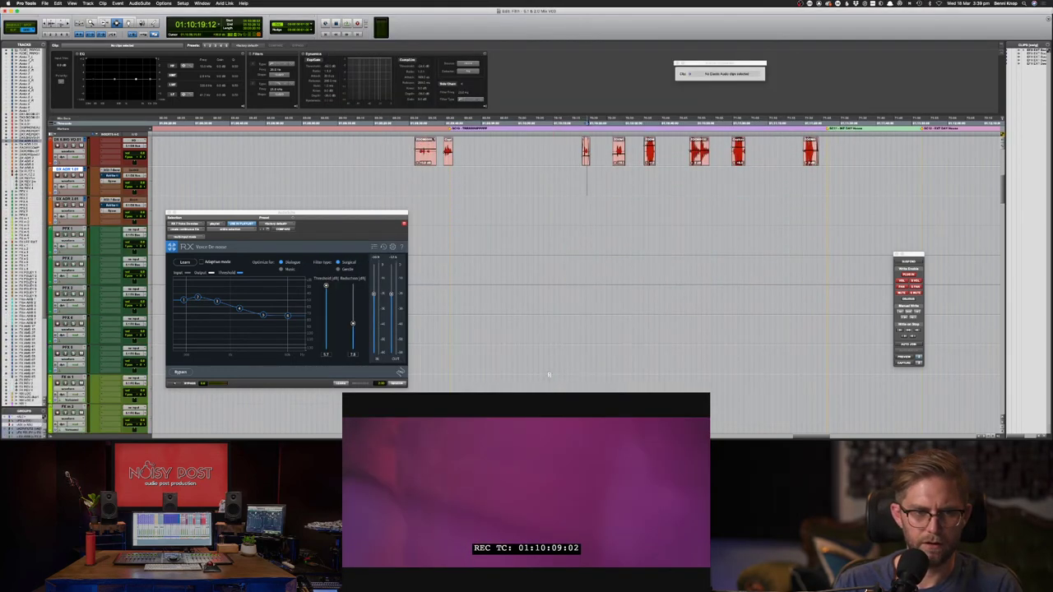
scroll(550, 374, "down", 10)
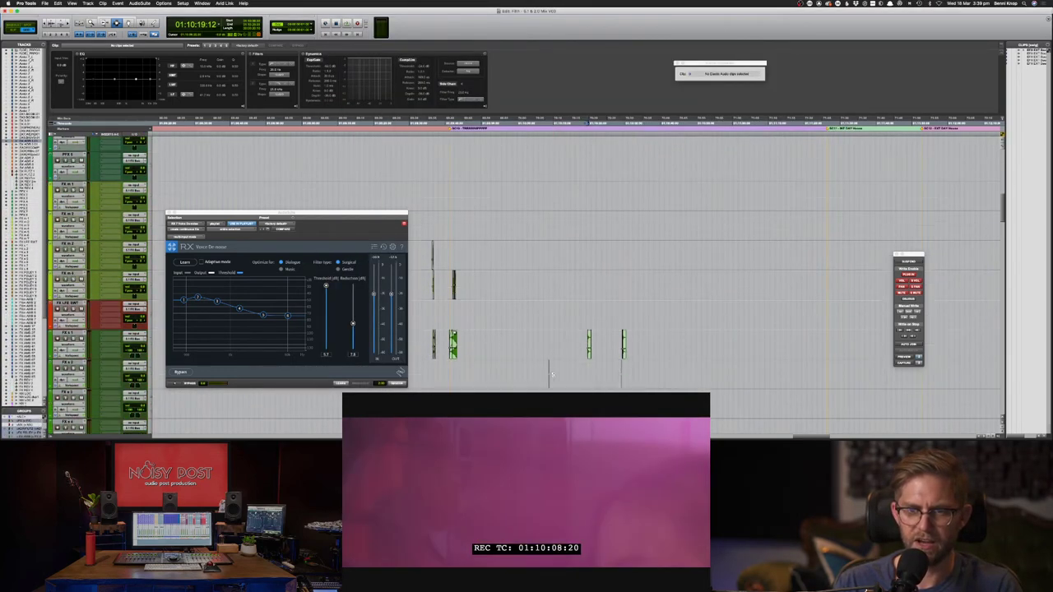
left_click_drag(552, 374, 626, 375)
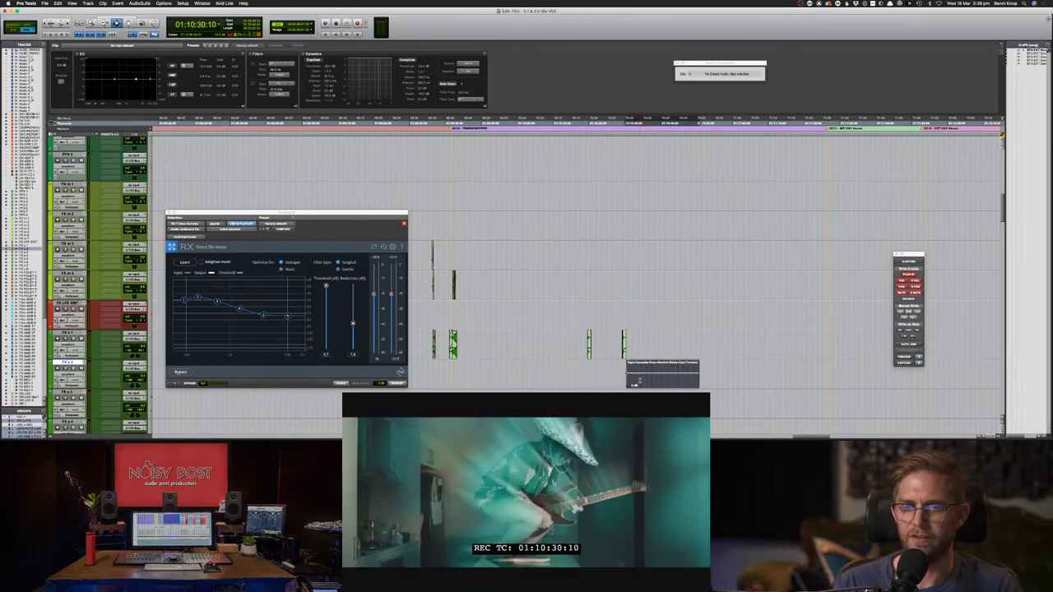
key("F8")
left_click(642, 384)
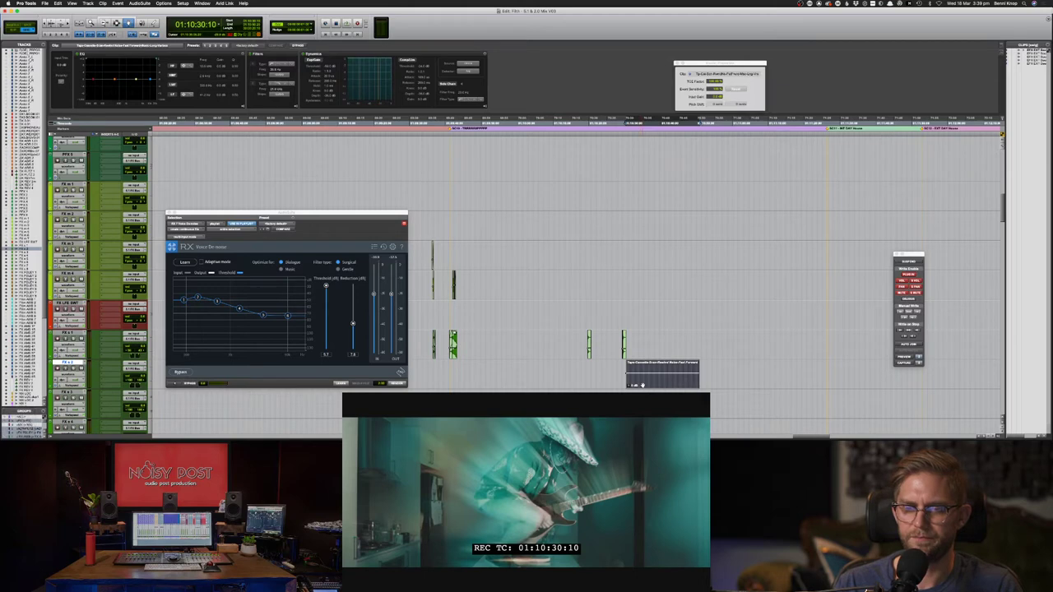
left_click_drag(635, 385, 622, 384)
- Zoom in and play the tape clip against picture from around 01:10:35
key("F7")
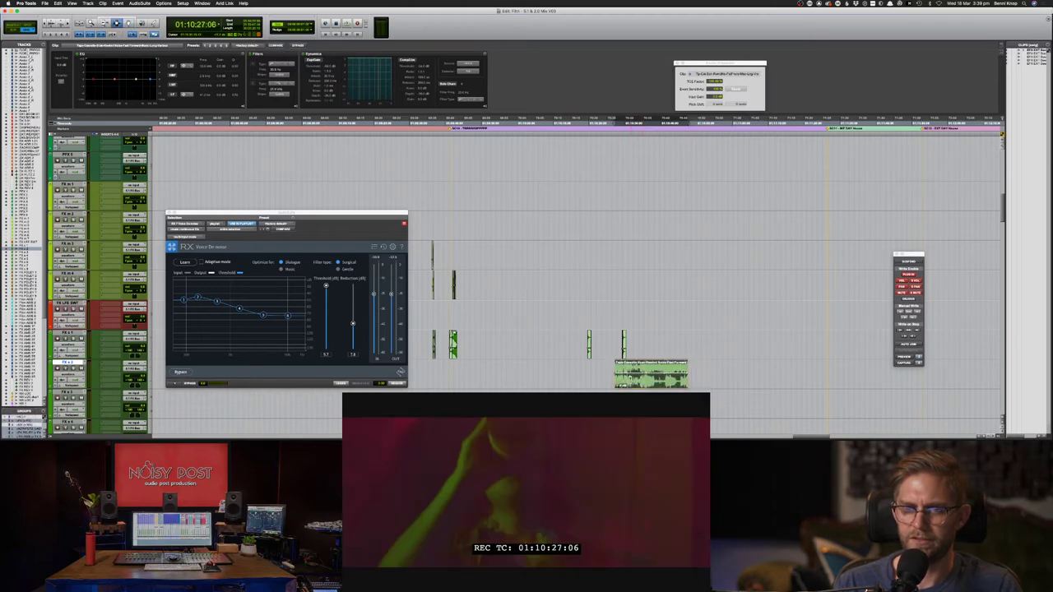
key("super+bracketright")
key("super+bracketright")
left_click_drag(844, 375, 789, 376)
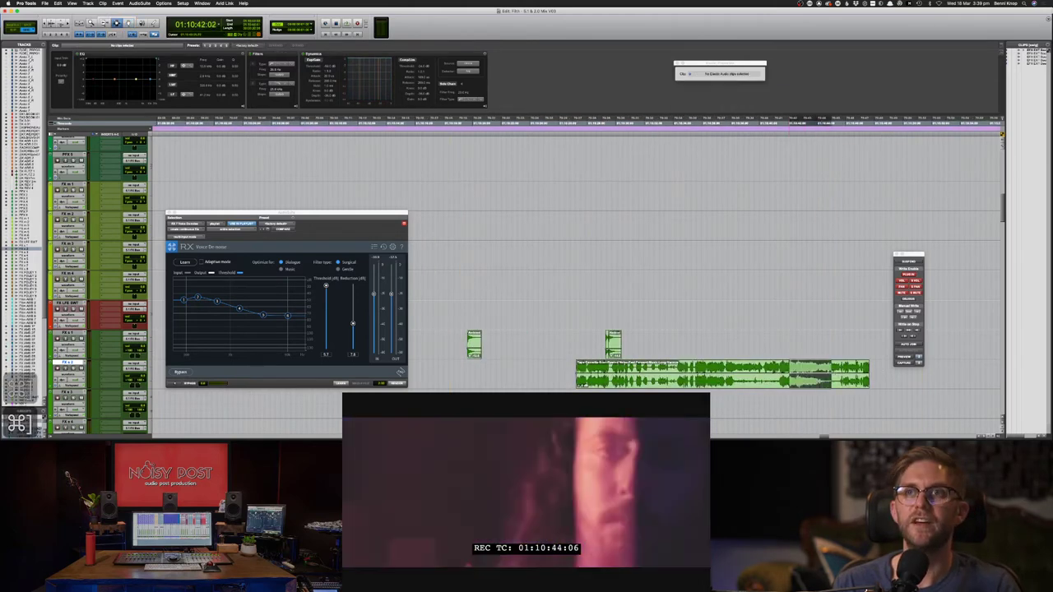
left_click(696, 381)
key("space")
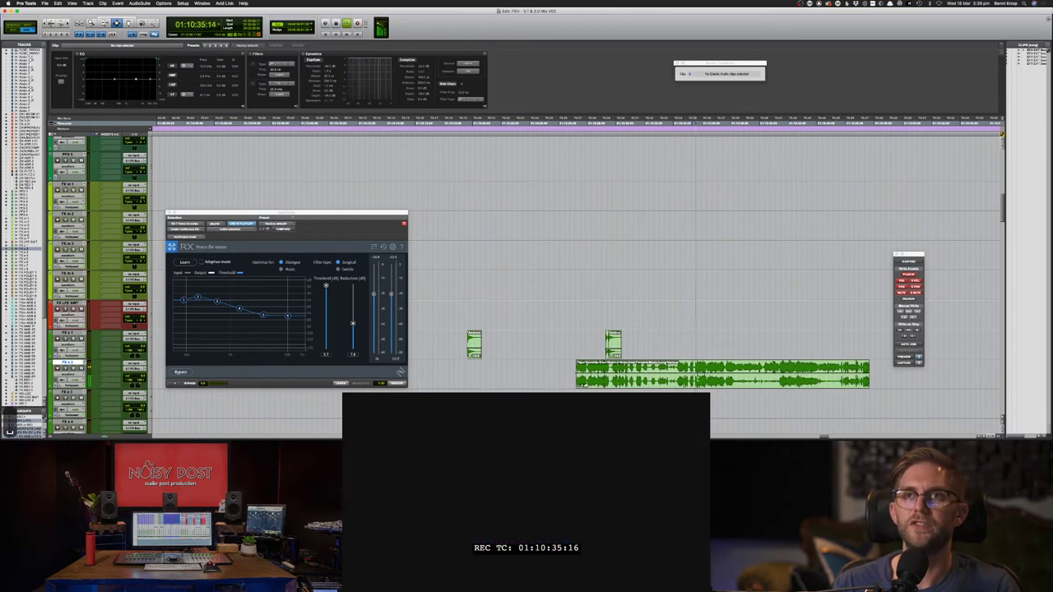
key("space")
double_click(616, 381)
scroll(616, 381, "down", 5)
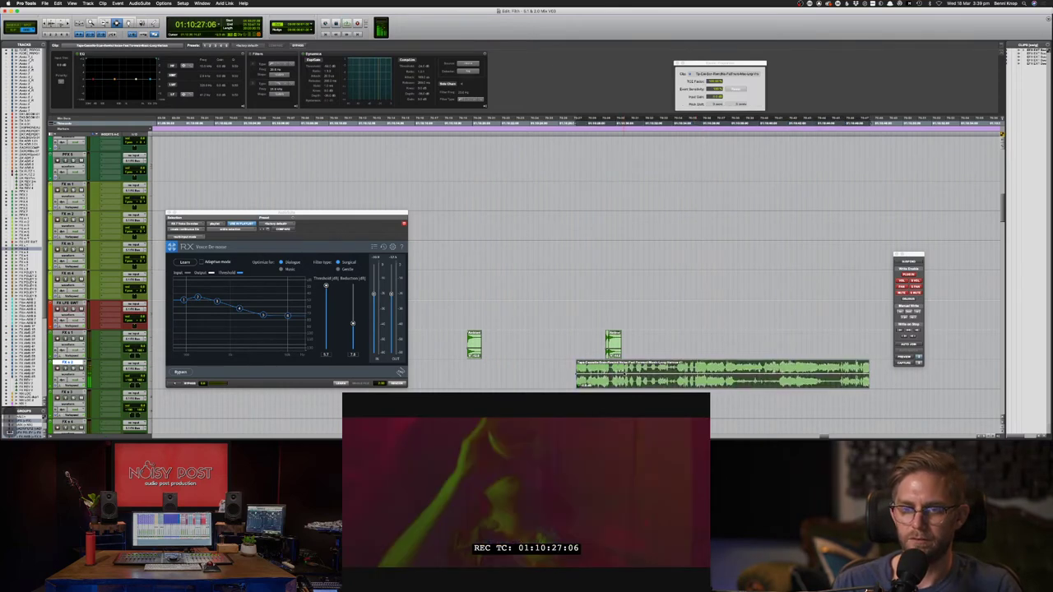
- Shift the tape clip earlier and then later, checking timing from 01:10:28:00
key("F8")
left_click_drag(616, 381, 581, 371)
key("F7")
left_click(588, 372)
key("space")
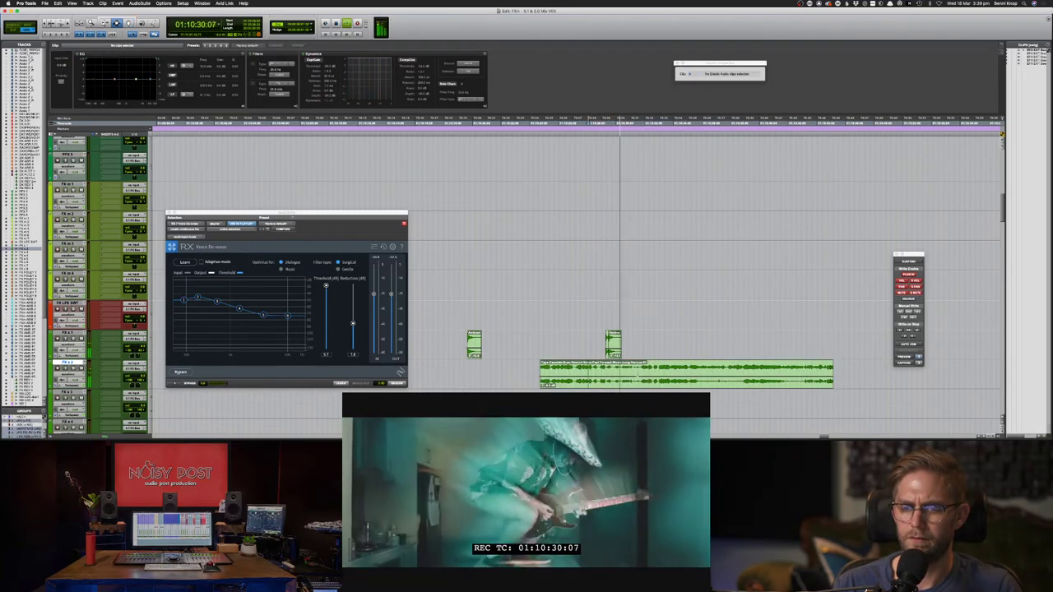
key("F8")
left_click_drag(581, 378, 650, 386)
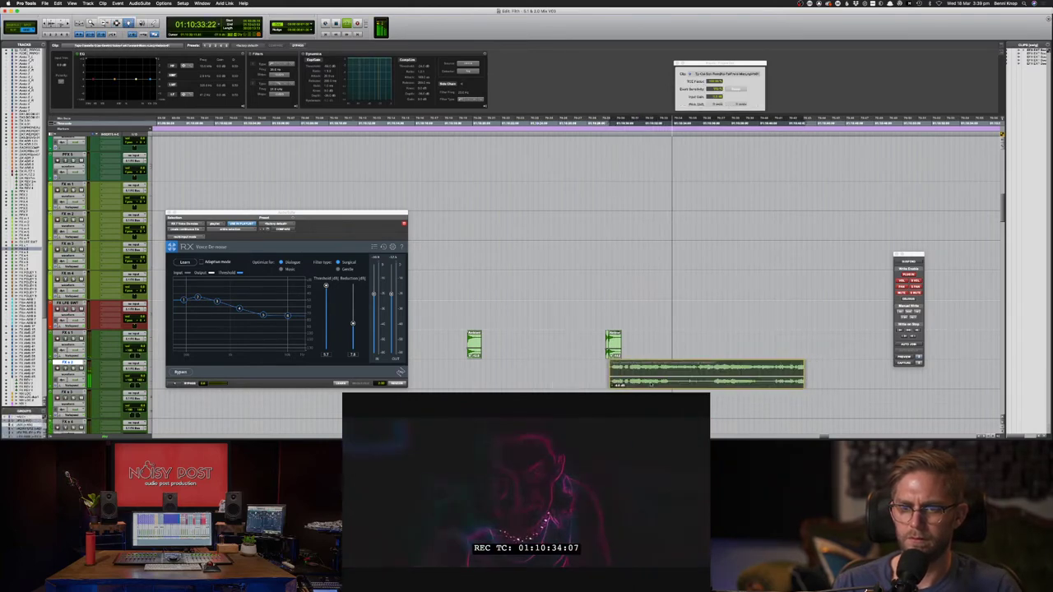
key("space")
key("space")
left_click_drag(715, 82, 714, 68)
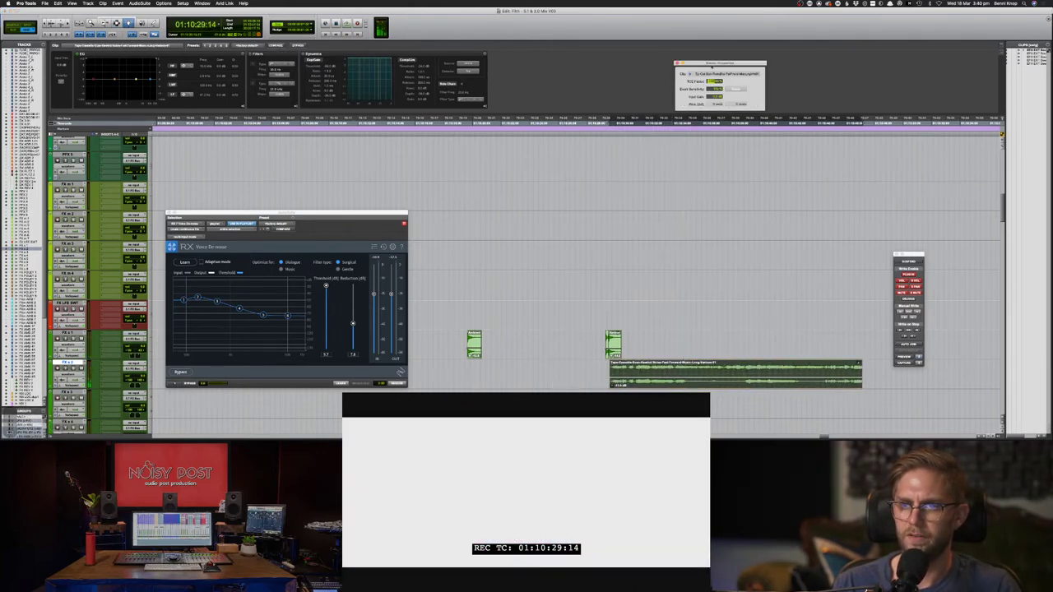
key("space")
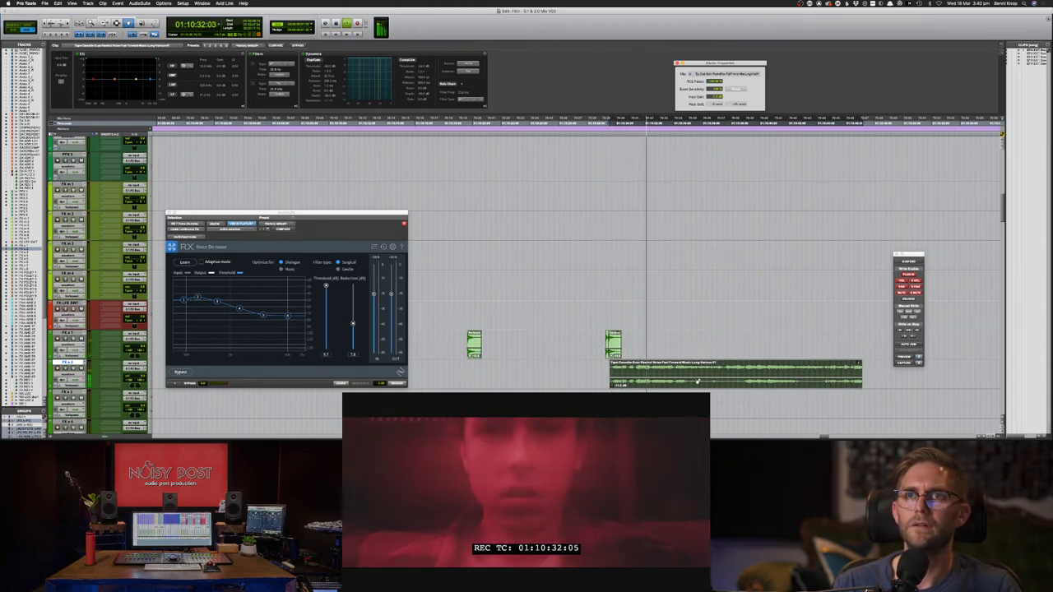
- Select and delete the unwanted start of the rewind clip
key("F7")
left_click_drag(583, 373, 631, 376)
key("Delete")
key("F8")
key("space")
key("space")
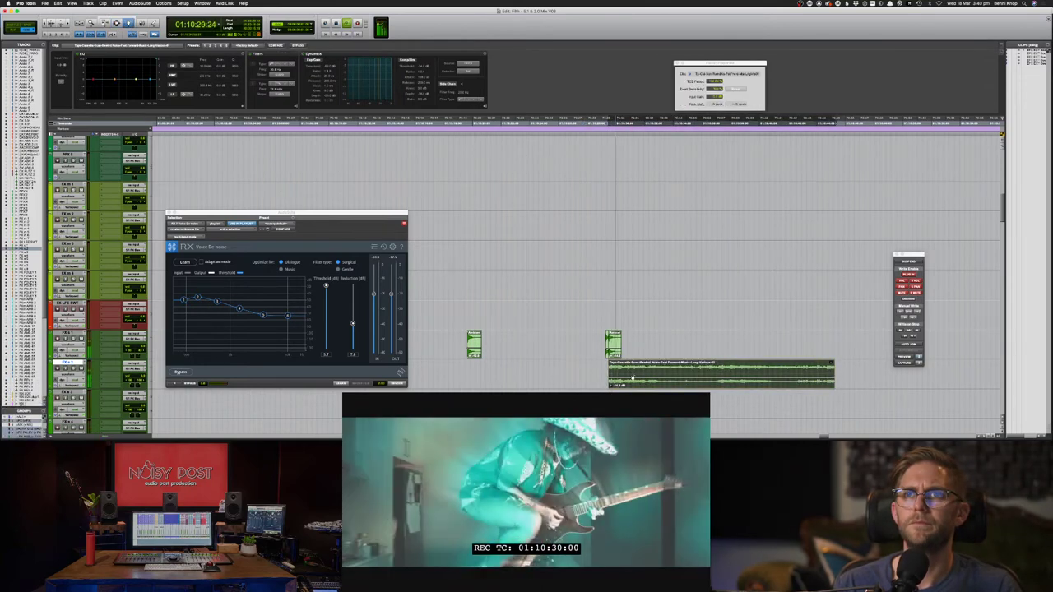
- Slide the rewind clip left under the first FX clip and play the section back
key("F7")
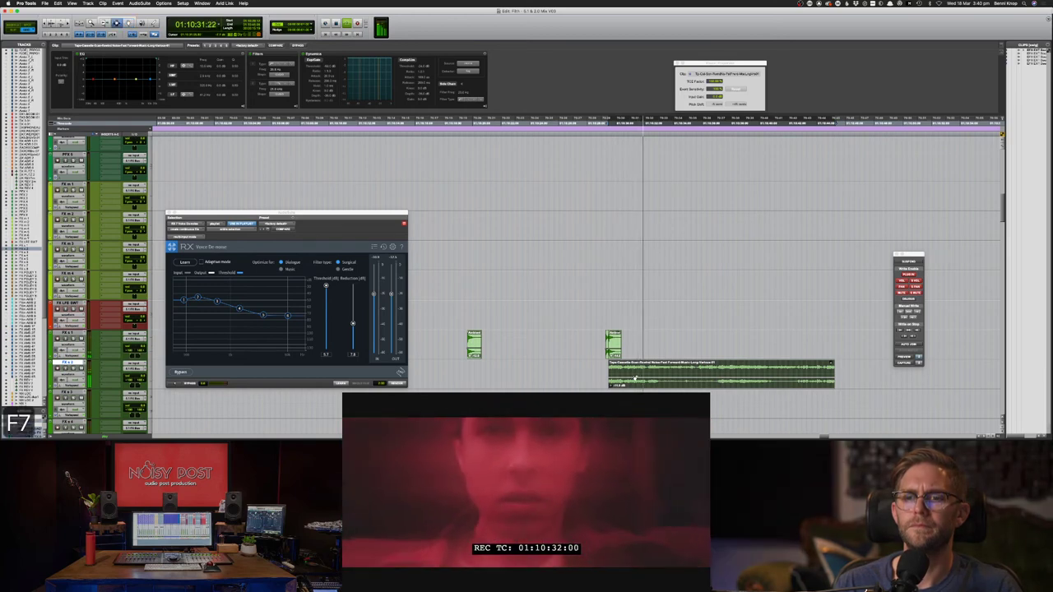
key("space")
left_click(477, 379)
key("space")
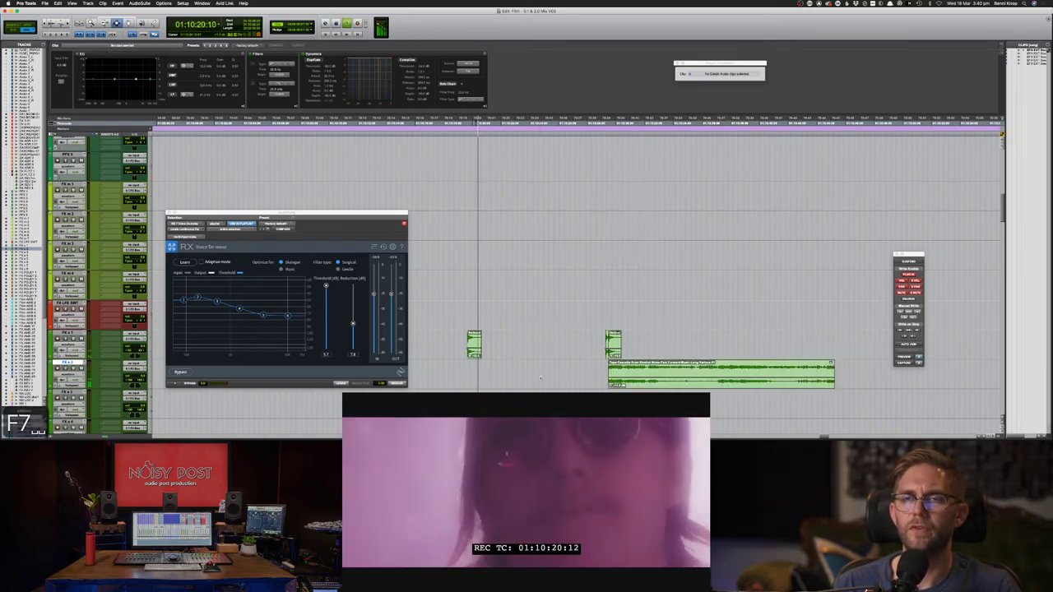
key("F8")
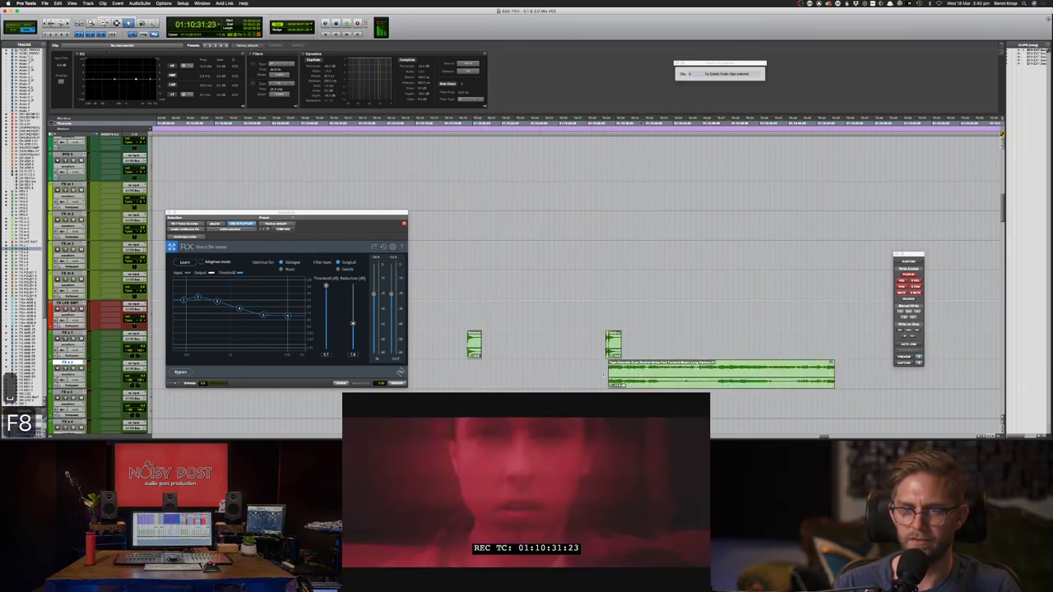
left_click_drag(621, 372, 482, 370)
key("F7")
left_click(459, 367)
key("space")
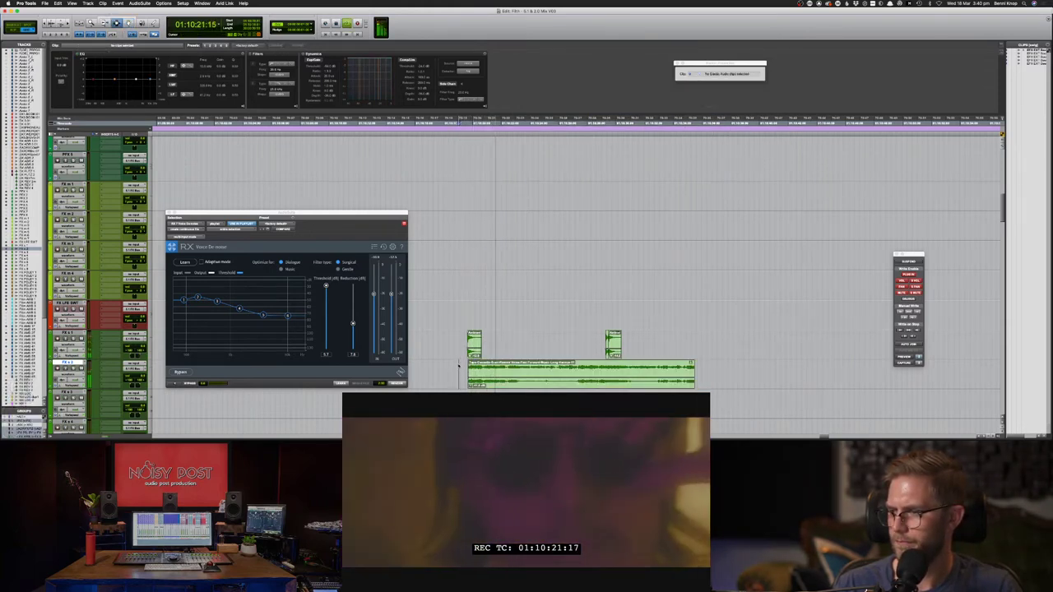
key("space")
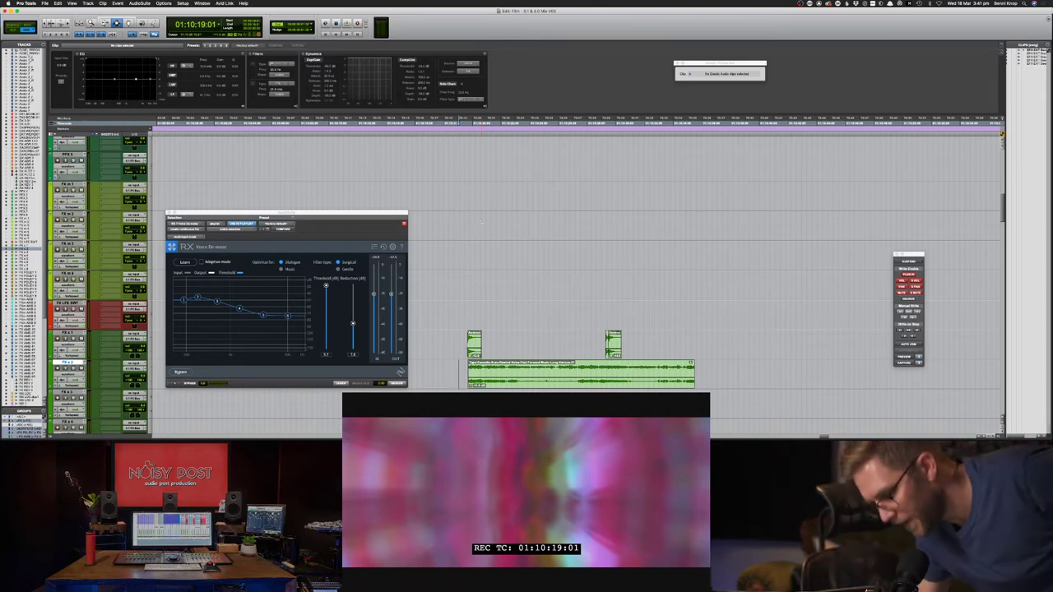
- Search for 'PMC AML1' in a new Chrome tab and open PMC's AML1 product page
key("super+Tab")
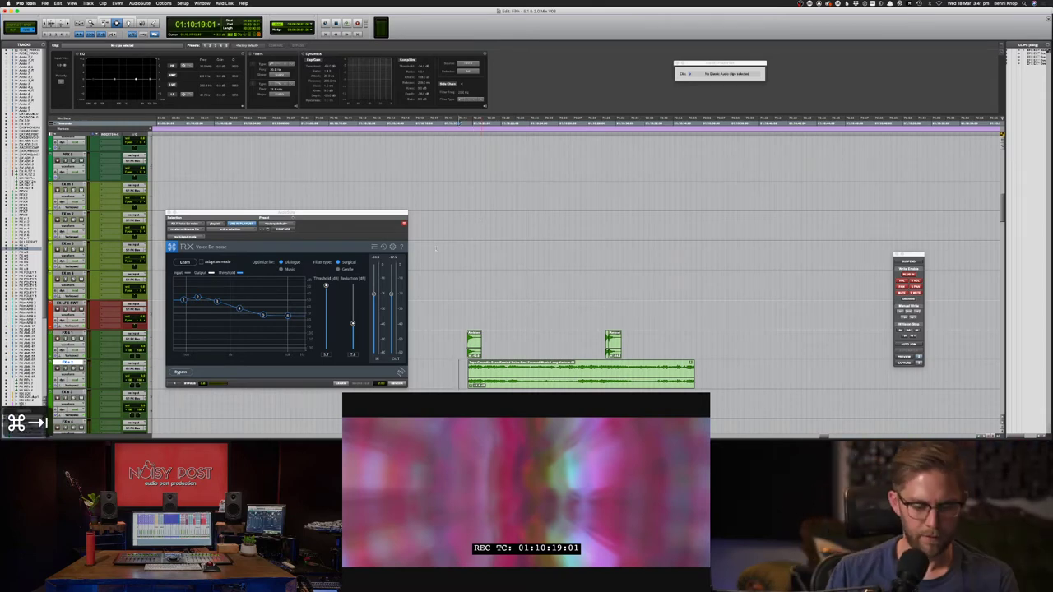
key("super+Tab")
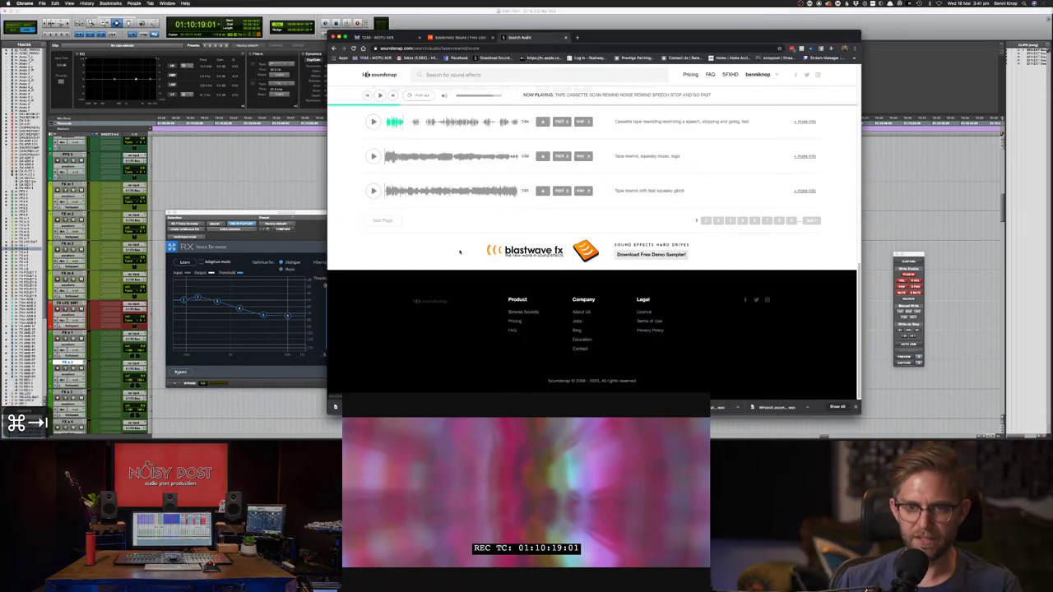
key("super+t")
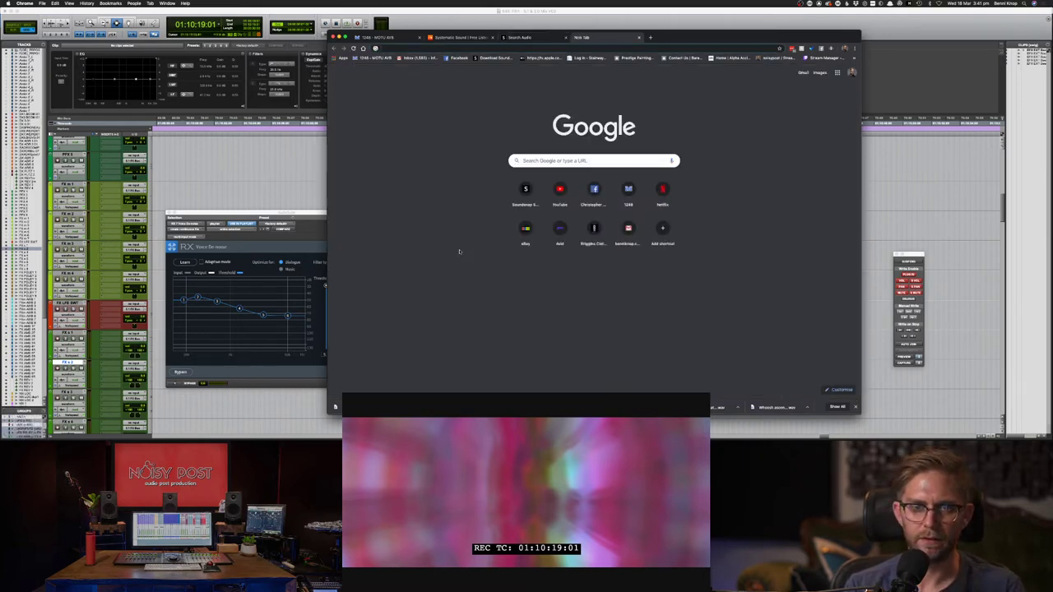
type("PMC")
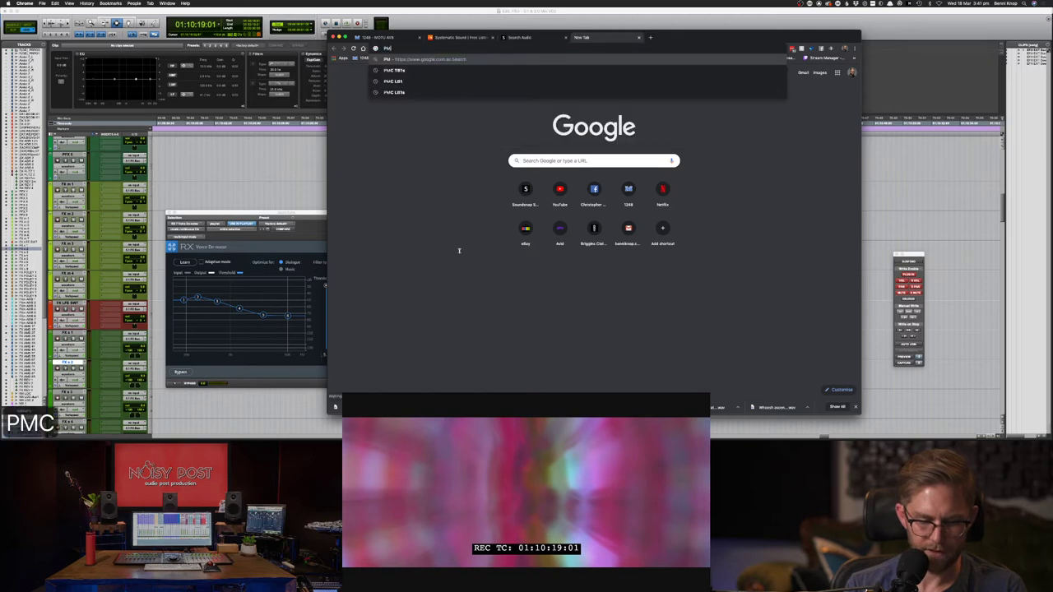
type(" AML1")
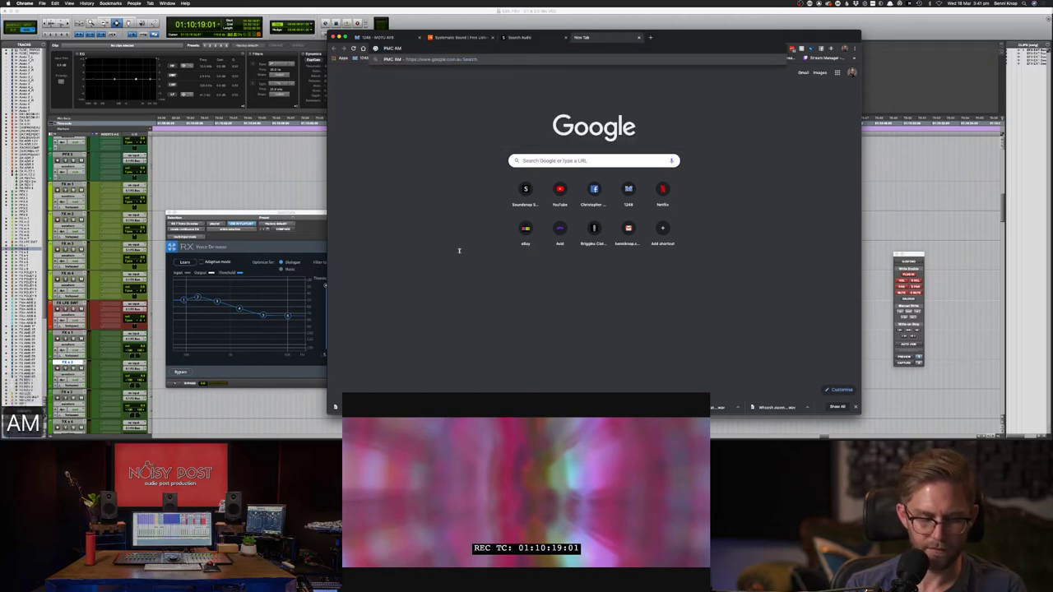
key("Return")
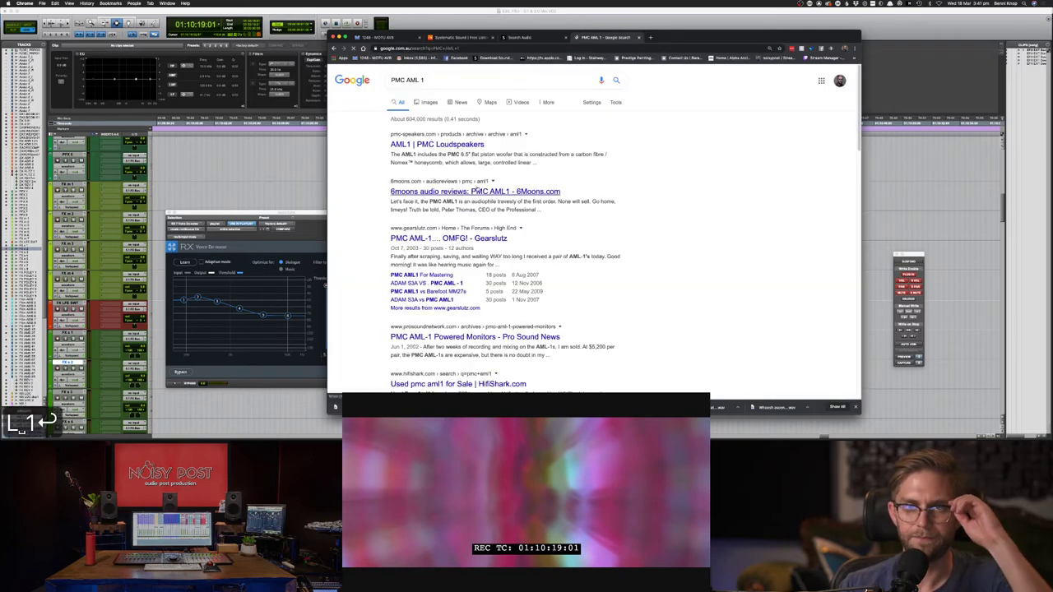
left_click(449, 146)
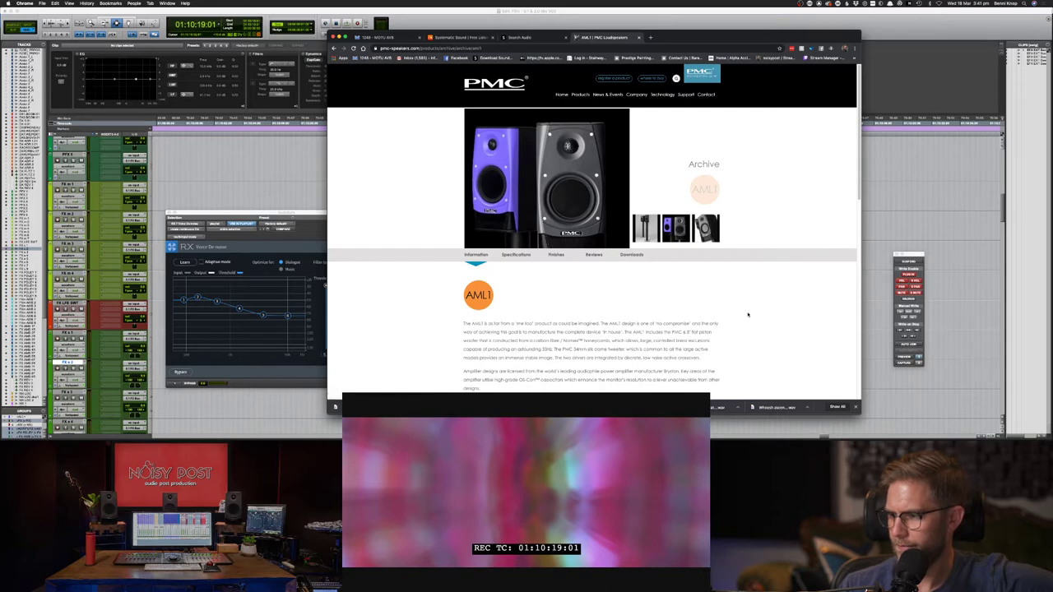
- Review the AML1 specifications and description on the product page
scroll(745, 311, "down", 1)
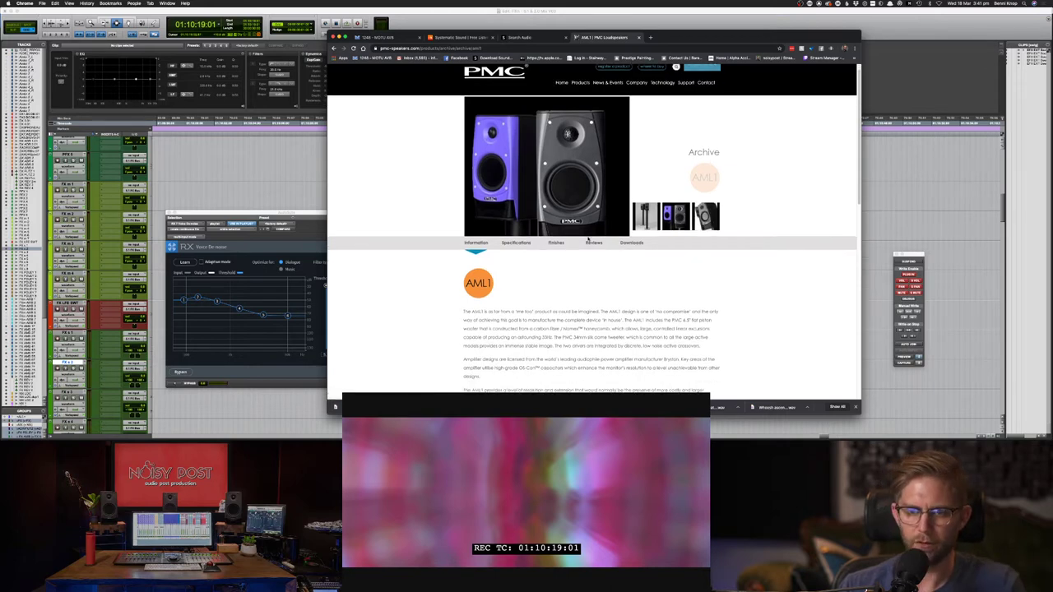
left_click(523, 243)
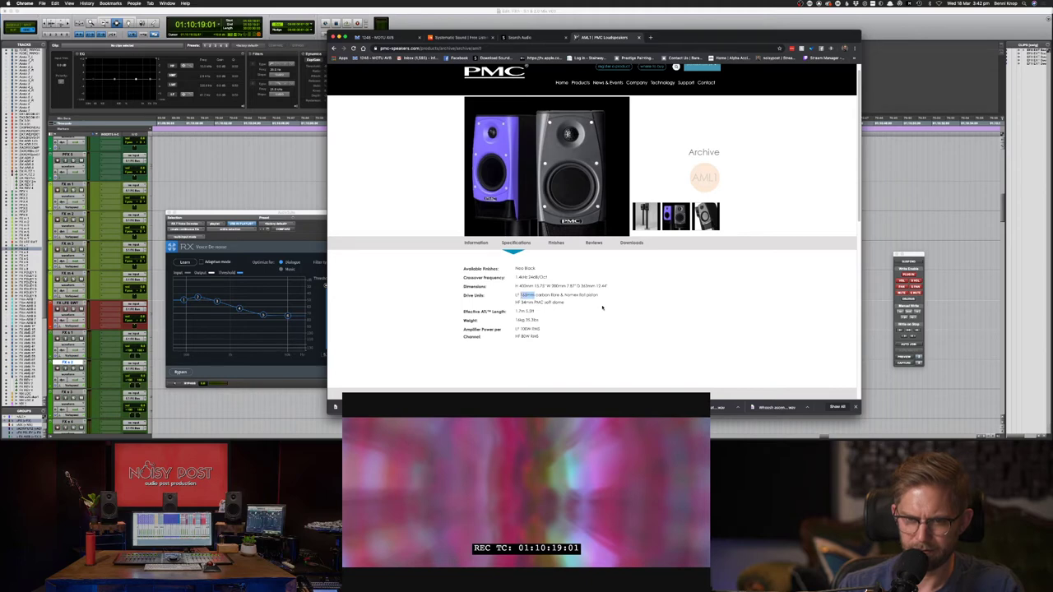
left_click(548, 308)
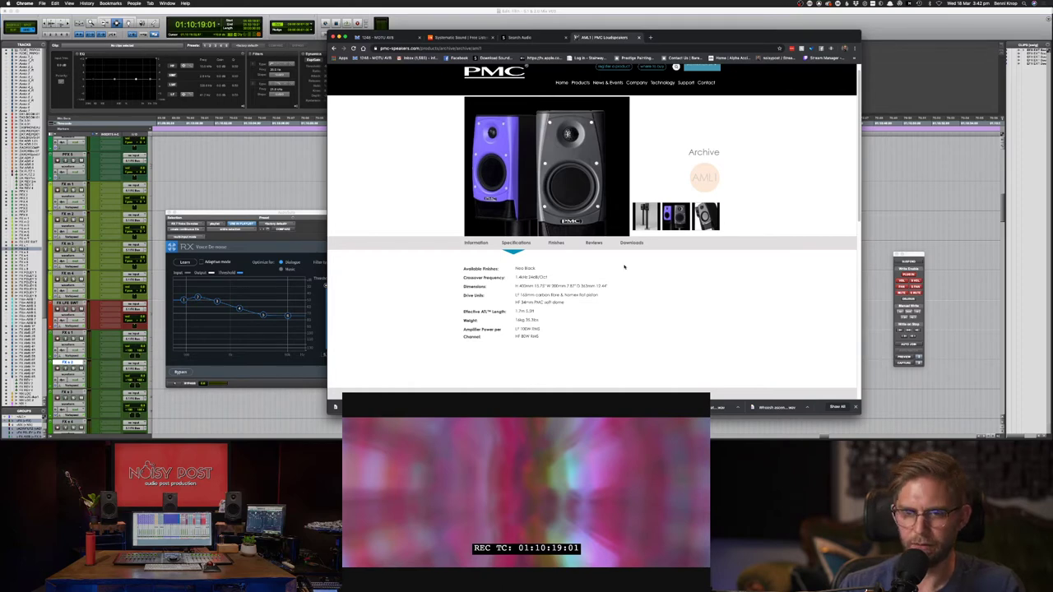
scroll(638, 189, "up", 1)
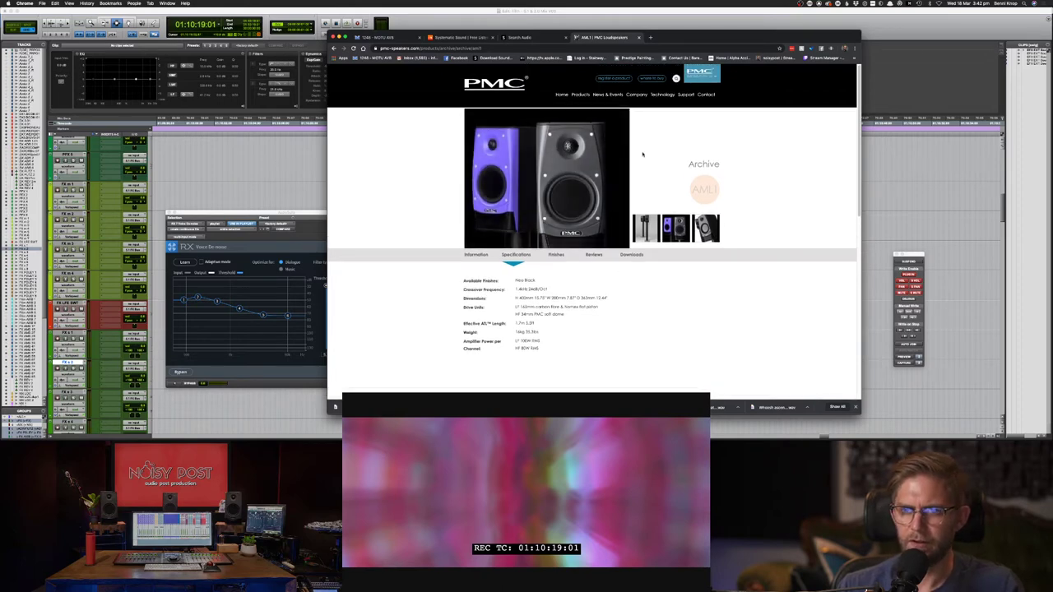
scroll(643, 156, "down", 5)
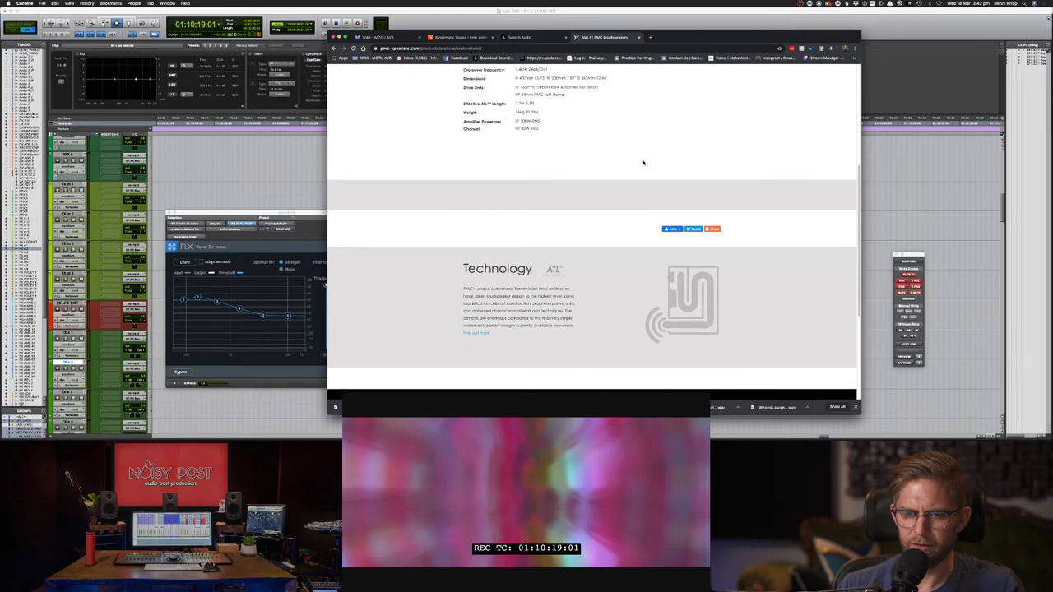
scroll(646, 170, "up", 3)
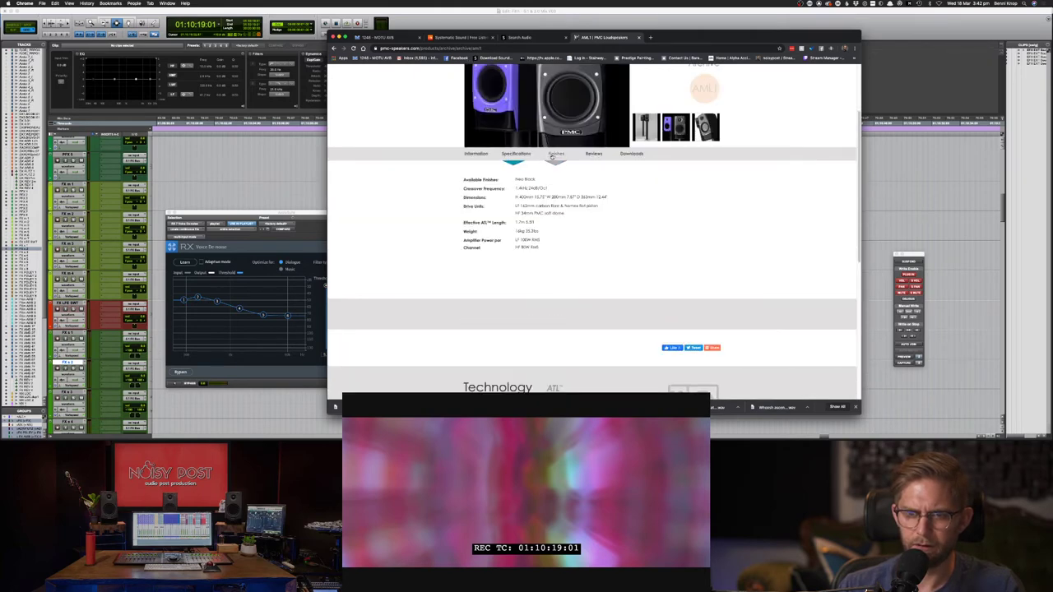
left_click(485, 159)
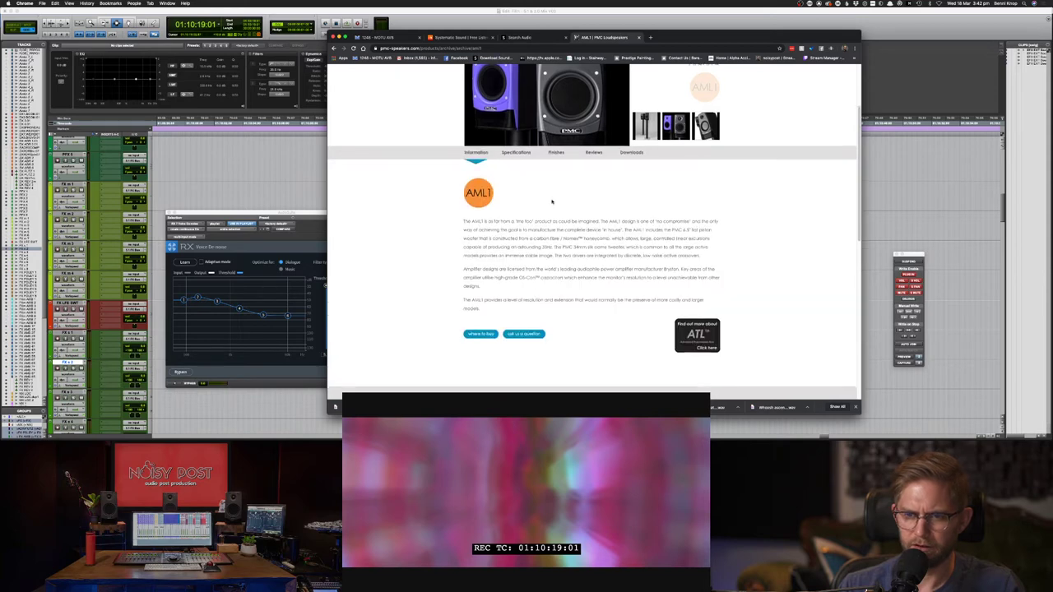
scroll(552, 201, "down", 2)
scroll(553, 203, "down", 3)
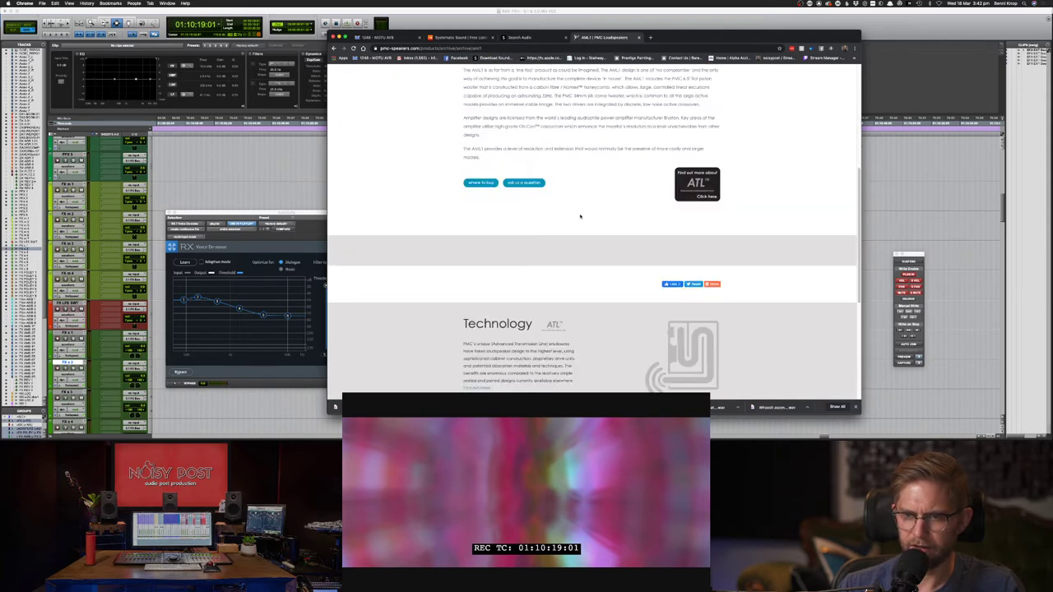
scroll(580, 216, "up", 6)
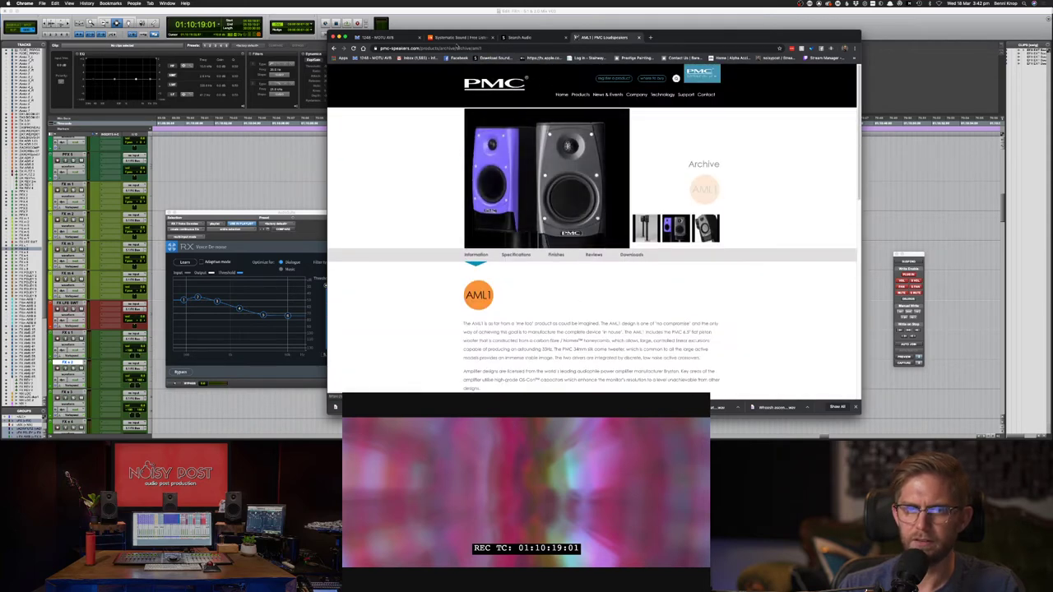
left_click(495, 49)
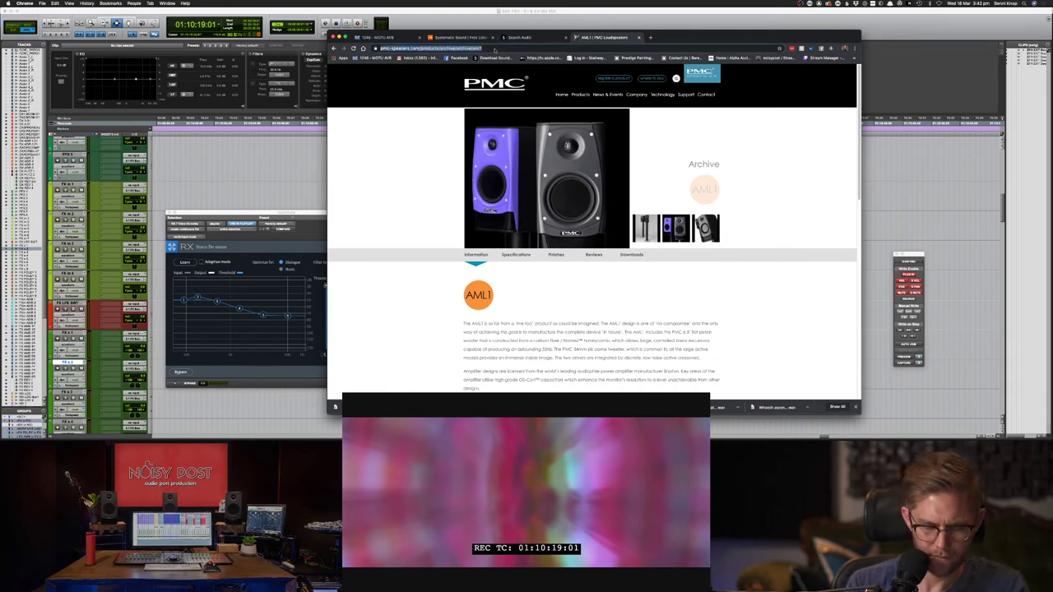
- Show Google Images results for 'PMC AML1 Sub', correcting a typo in the query
type("PMC AML1 Sub")
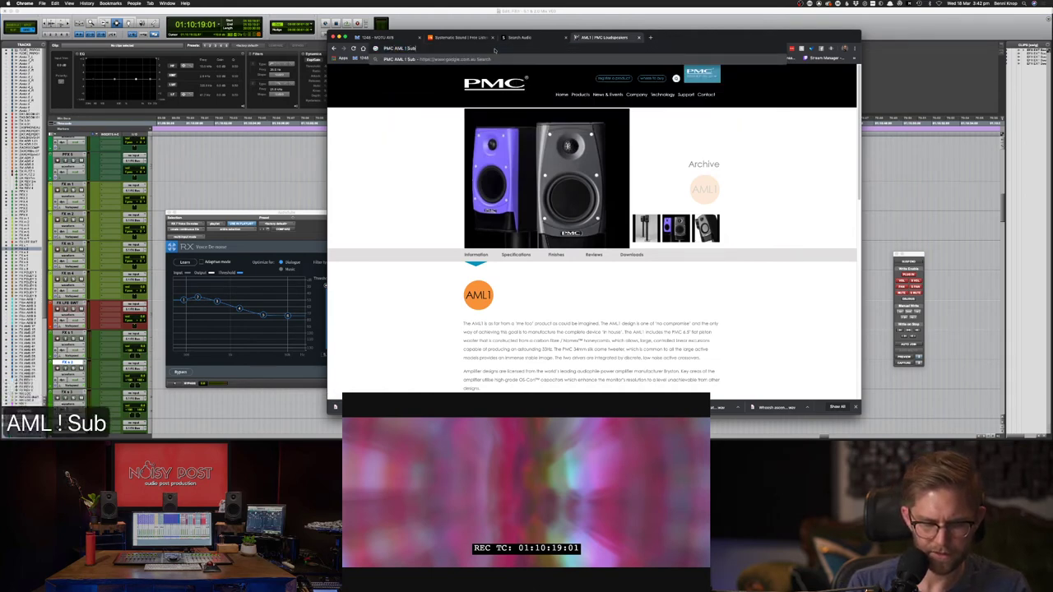
key("Return")
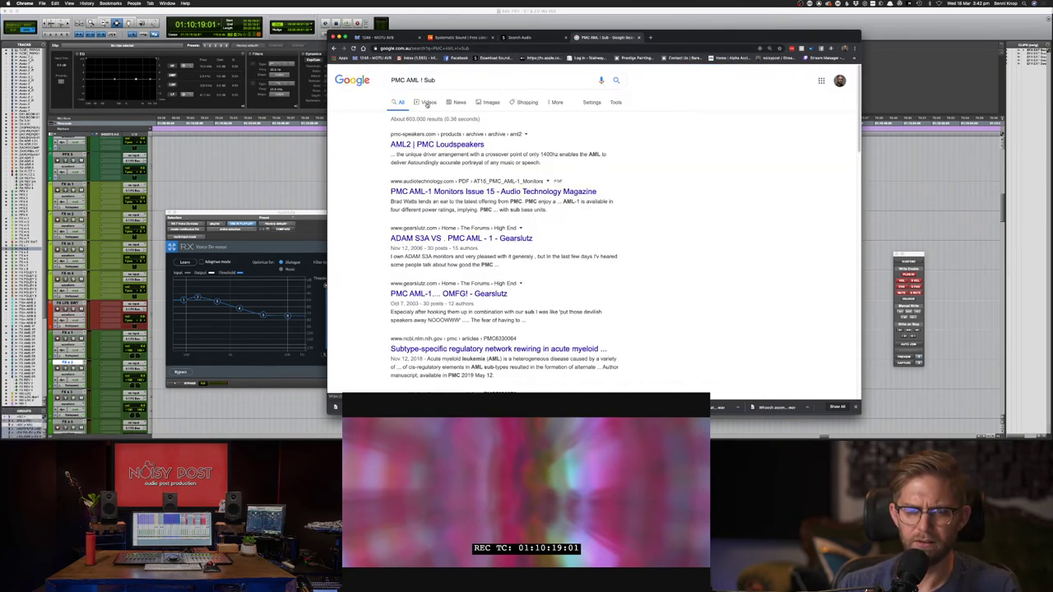
left_click(491, 102)
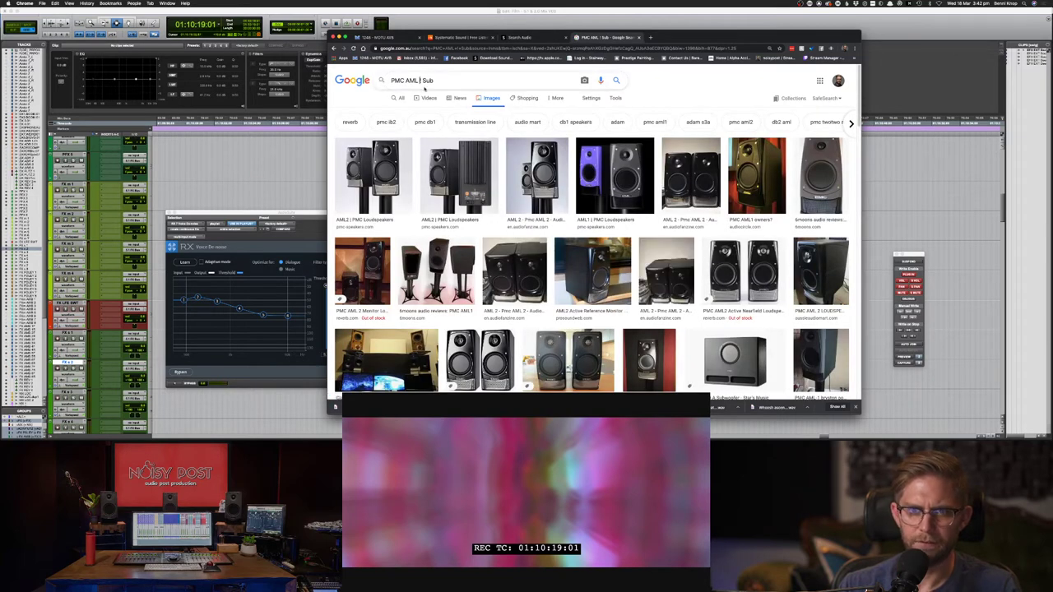
key("BackSpace")
type("1")
key("Return")
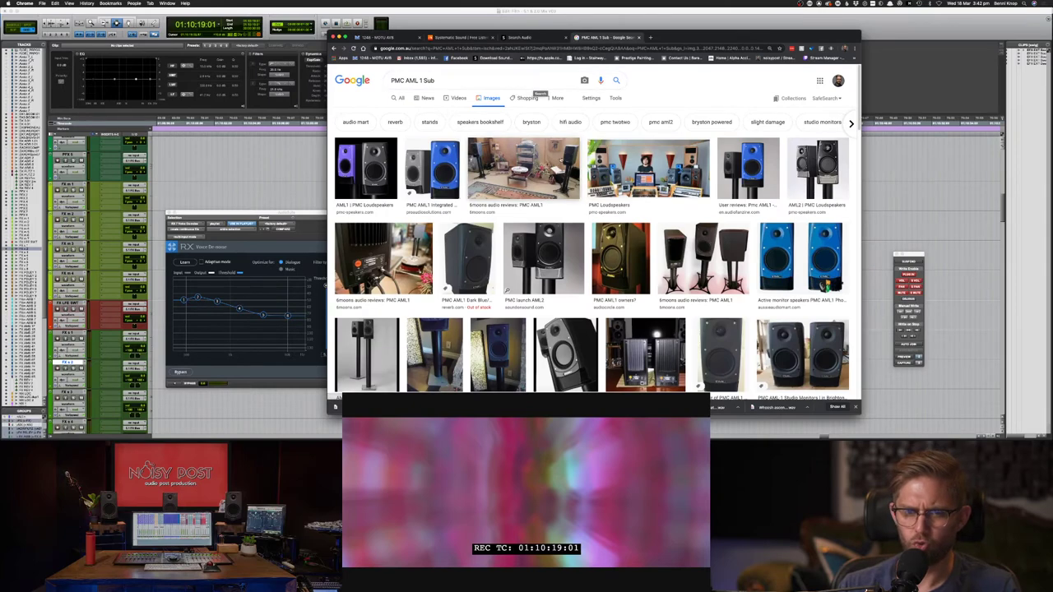
- Browse the image results, go back twice, and select 'AML1 Sub' in the search box
scroll(556, 165, "down", 3)
scroll(565, 164, "down", 5)
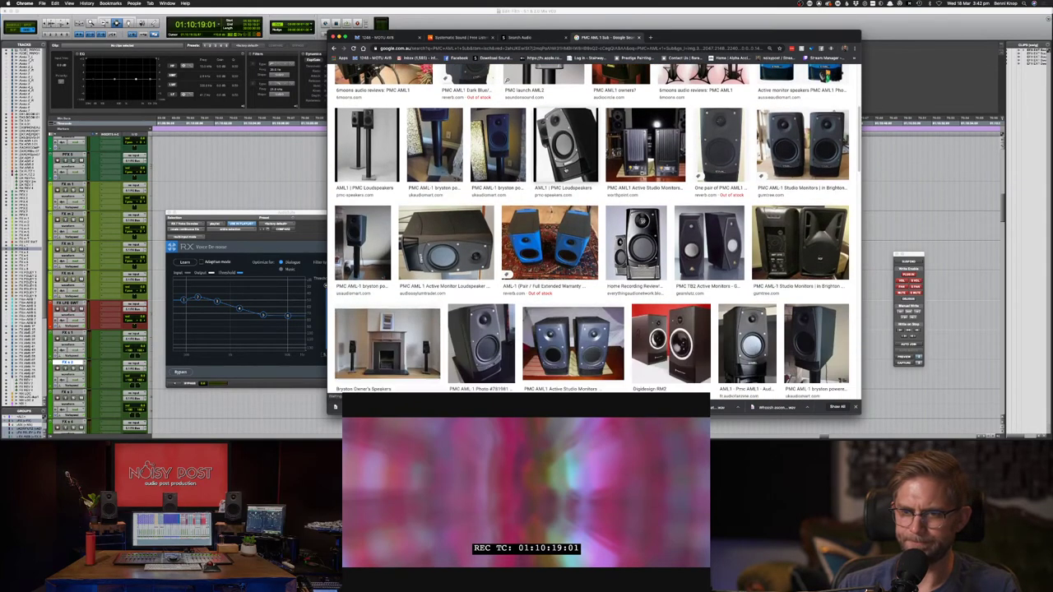
scroll(566, 171, "up", 8)
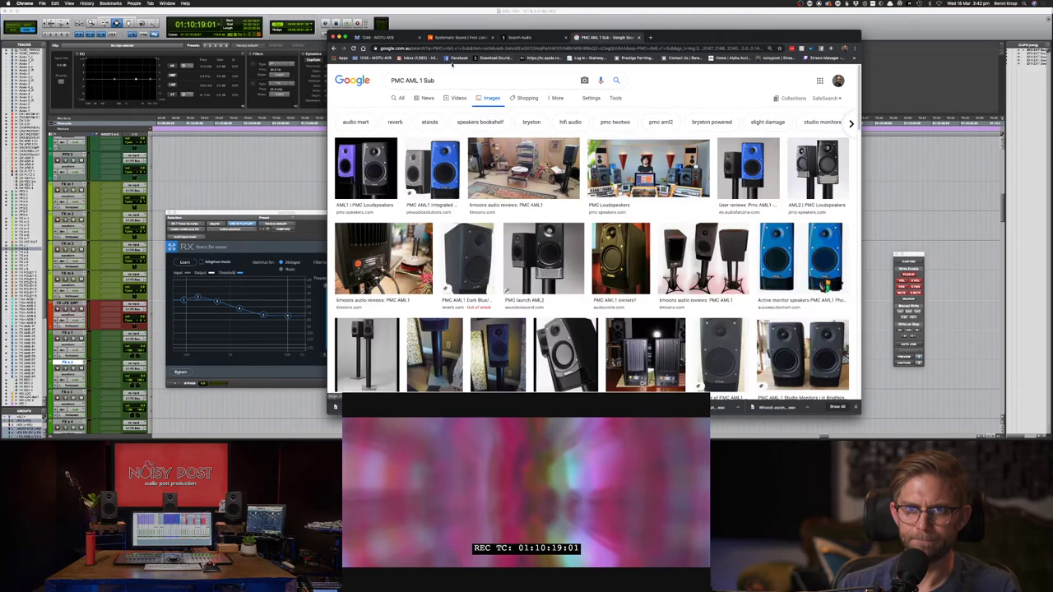
key("super+bracketleft")
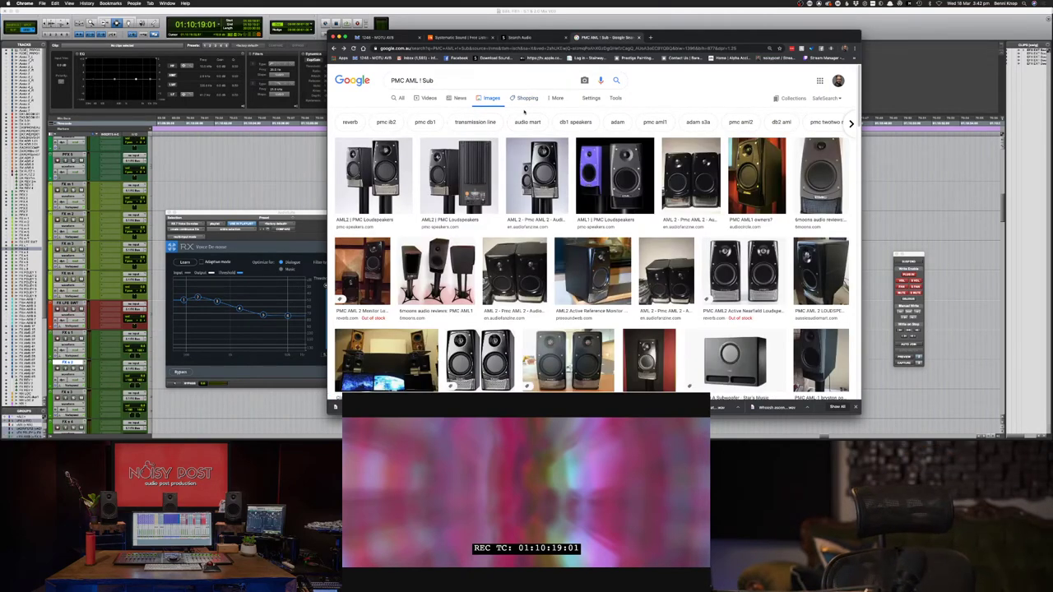
key("super+bracketleft")
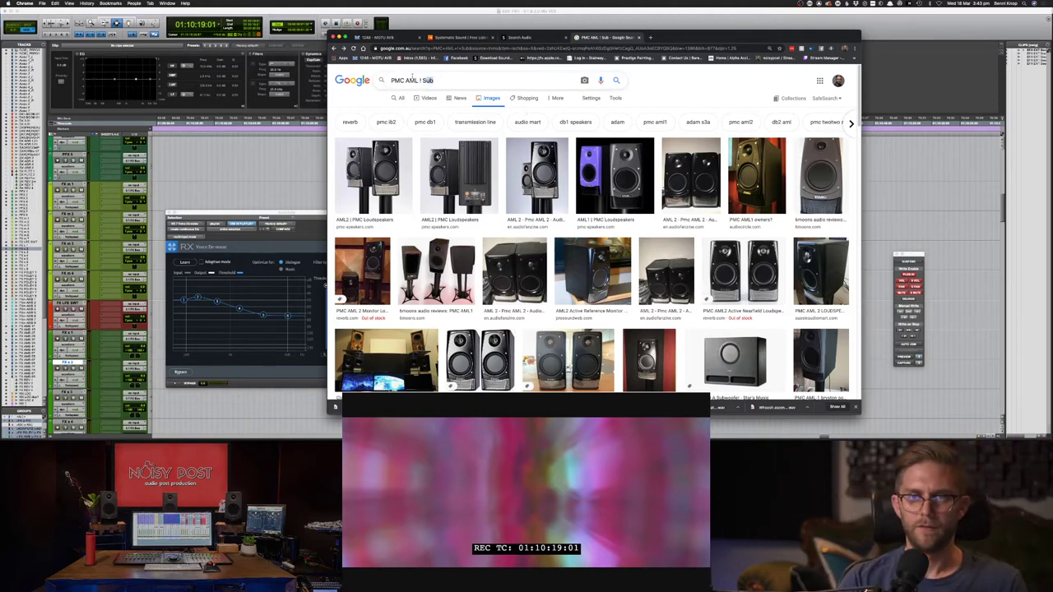
left_click_drag(494, 80, 404, 81)
type("TLE")
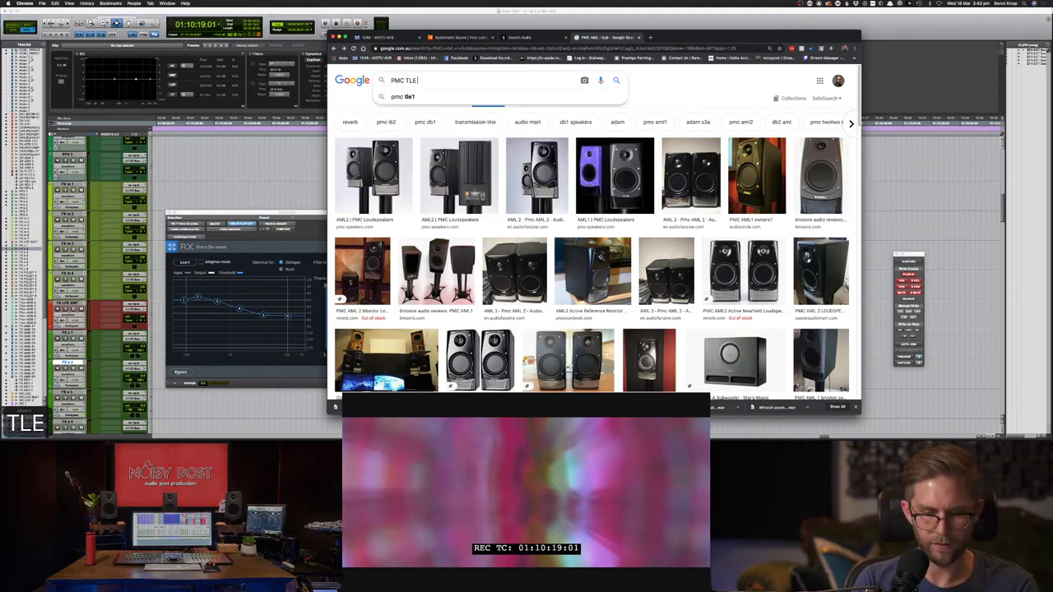
key("BackSpace")
type("1")
key("Return")
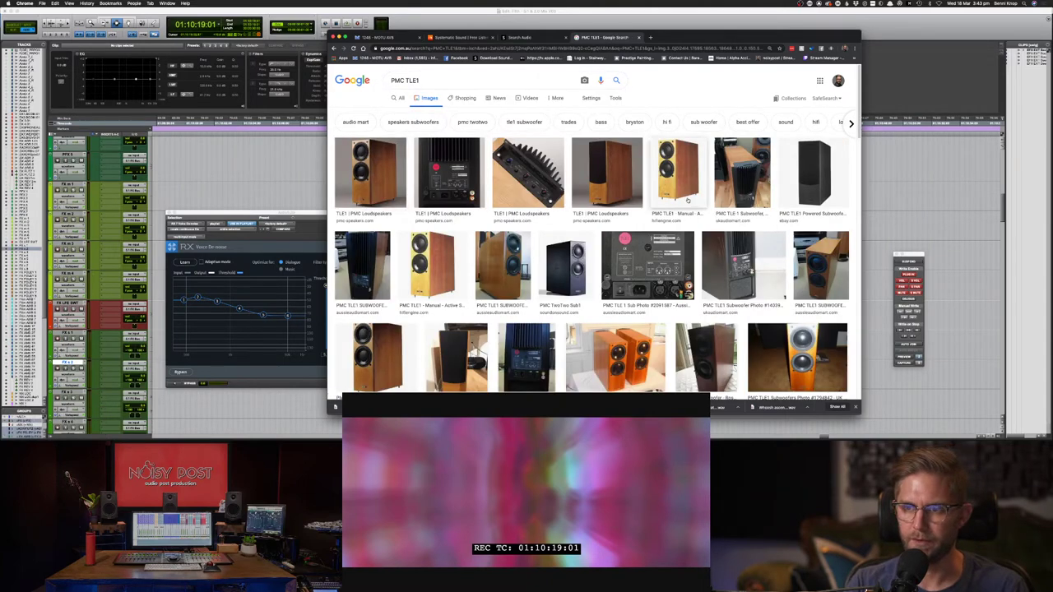
left_click(564, 265)
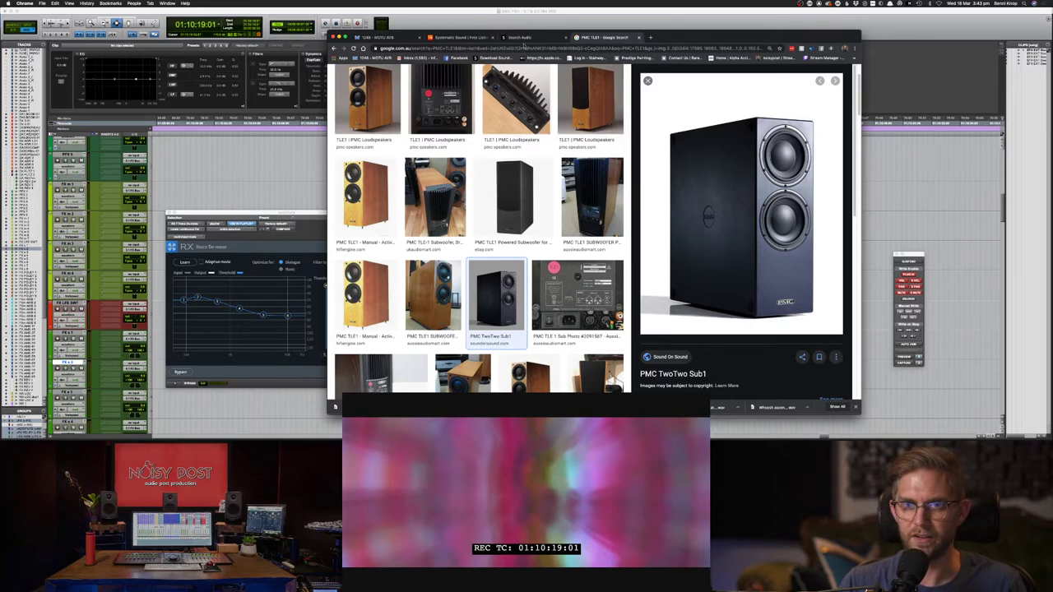
key("super+bracketleft")
key("super+bracketleft")
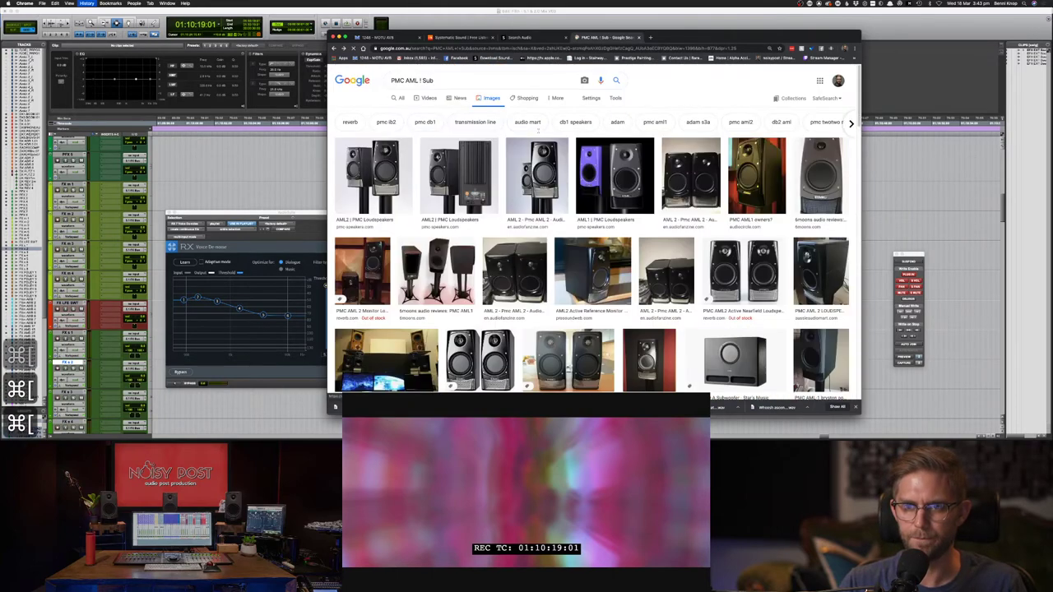
key("super+bracketleft")
key("super+bracketleft")
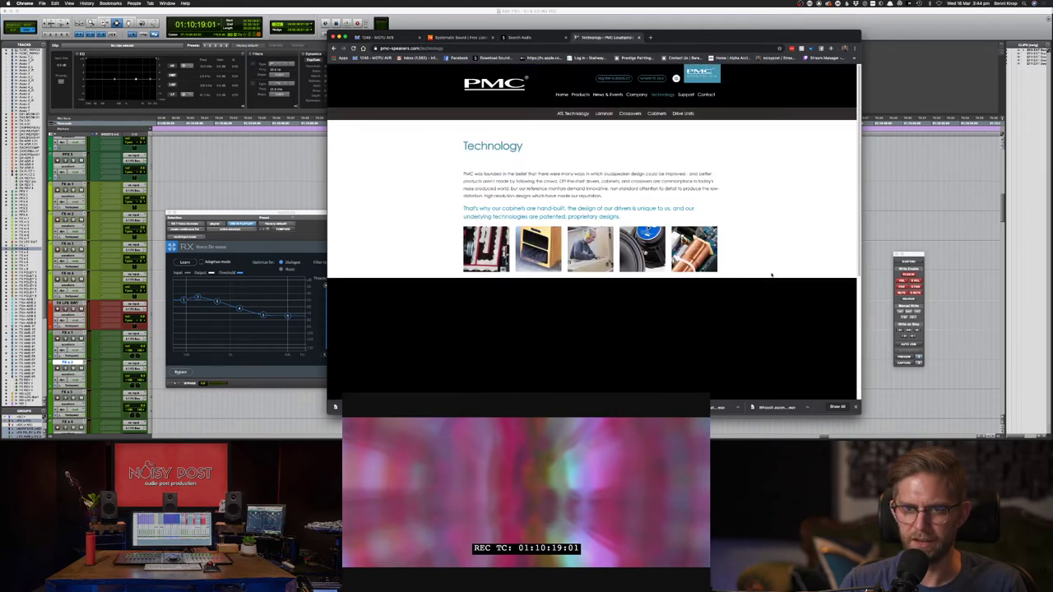
- Go back from the Technology page to the AML1 page and close that tab
key("super+[")
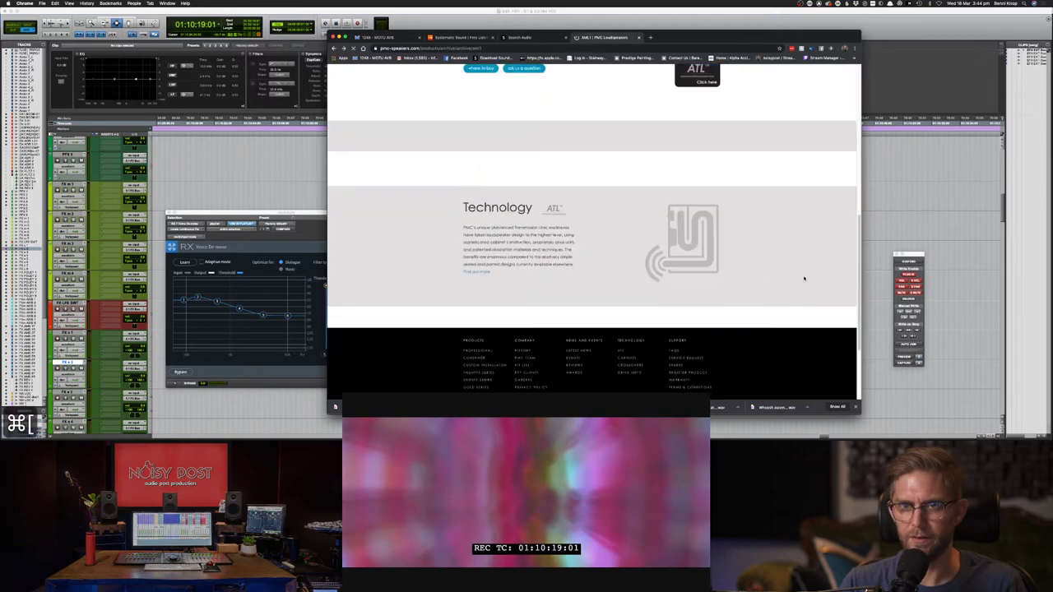
scroll(796, 239, "up", 3)
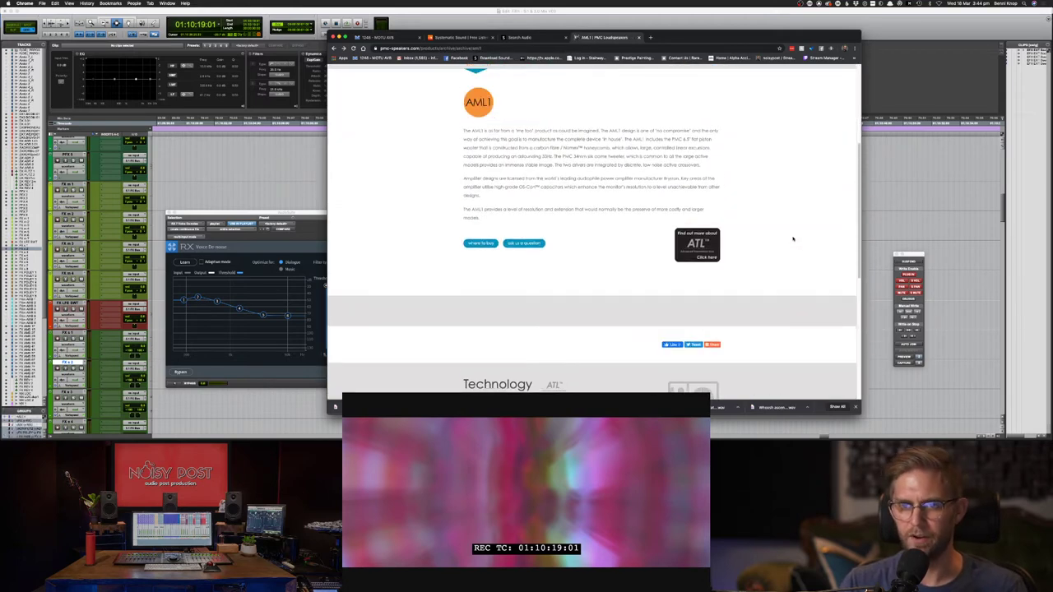
scroll(793, 237, "up", 1)
scroll(793, 237, "up", 1)
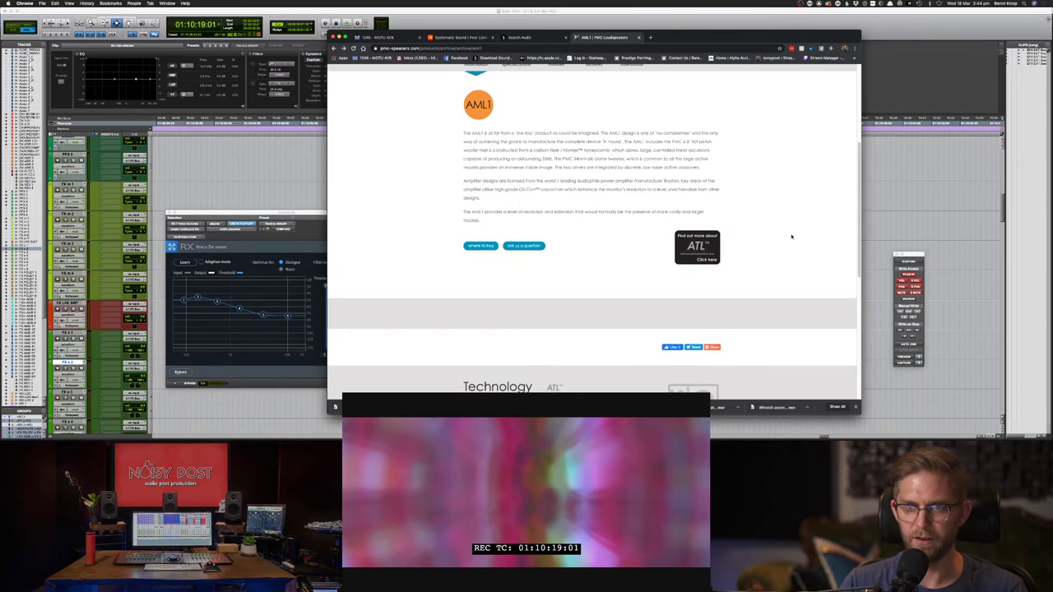
key("super+w")
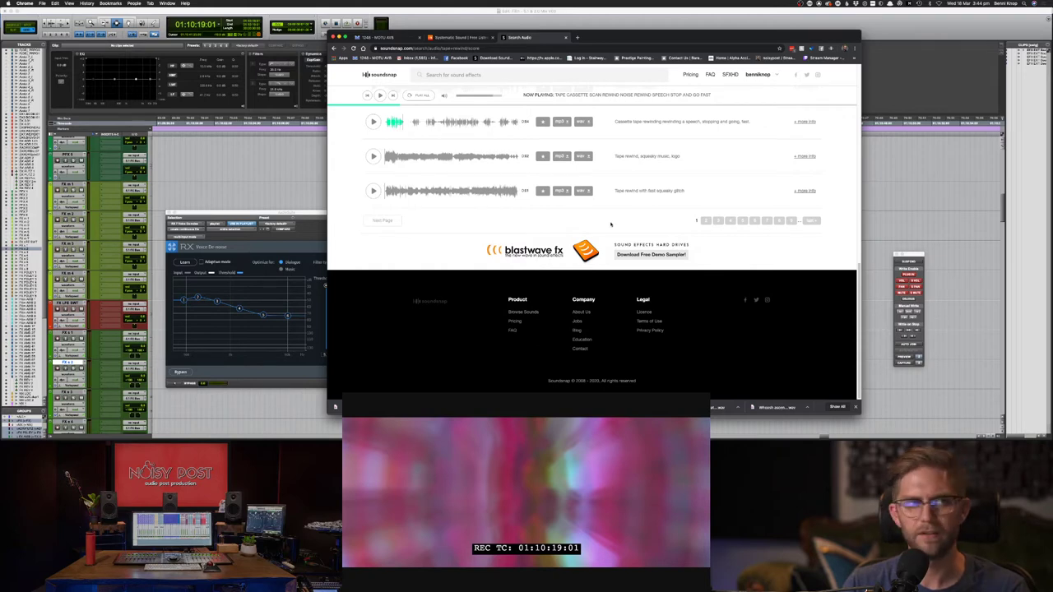
- Scroll back up through the tape rewind results, then switch to Pro Tools
scroll(641, 221, "up", 1)
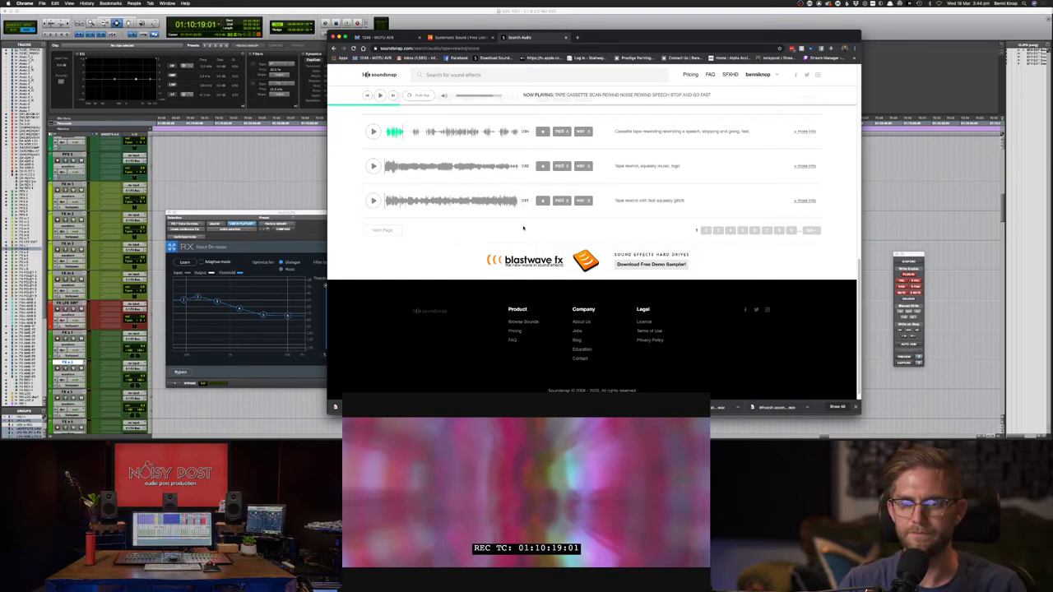
scroll(572, 235, "up", 1)
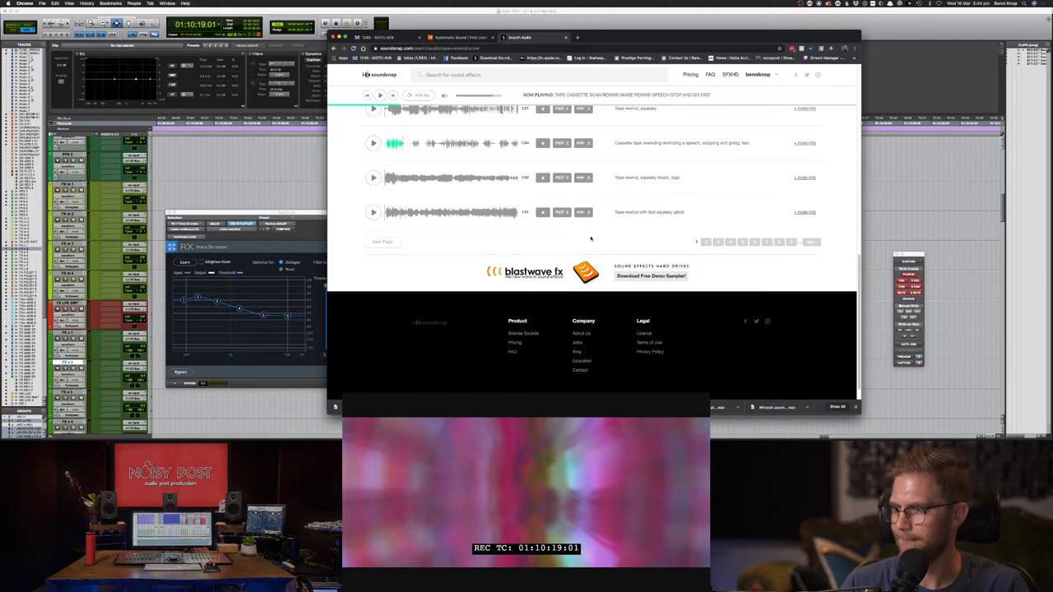
scroll(591, 238, "up", 1)
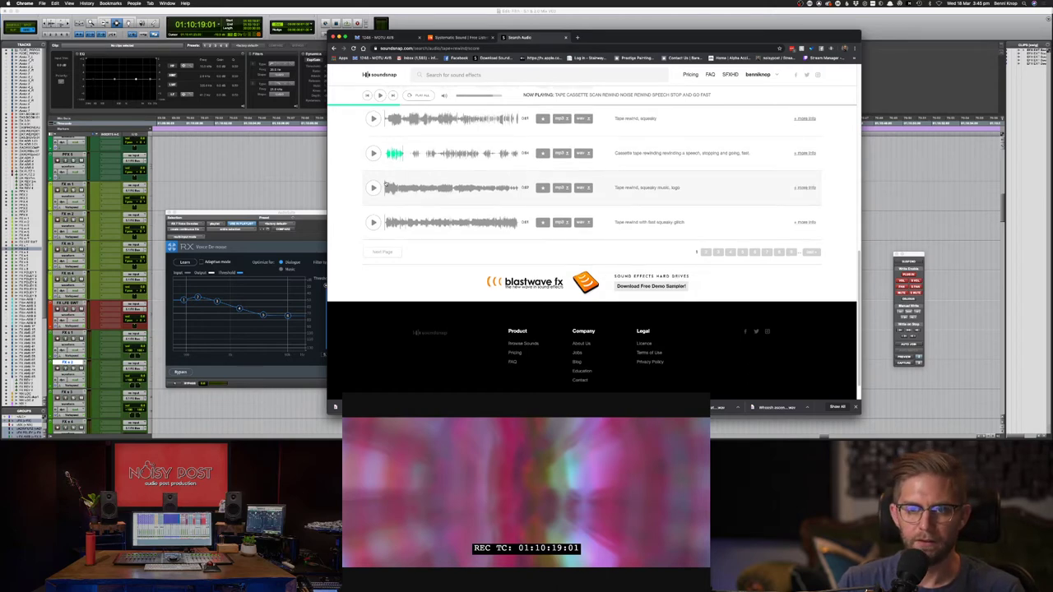
key("super+Tab")
- Move the long tape-rewind clip slightly earlier and play it back from just before
key("space")
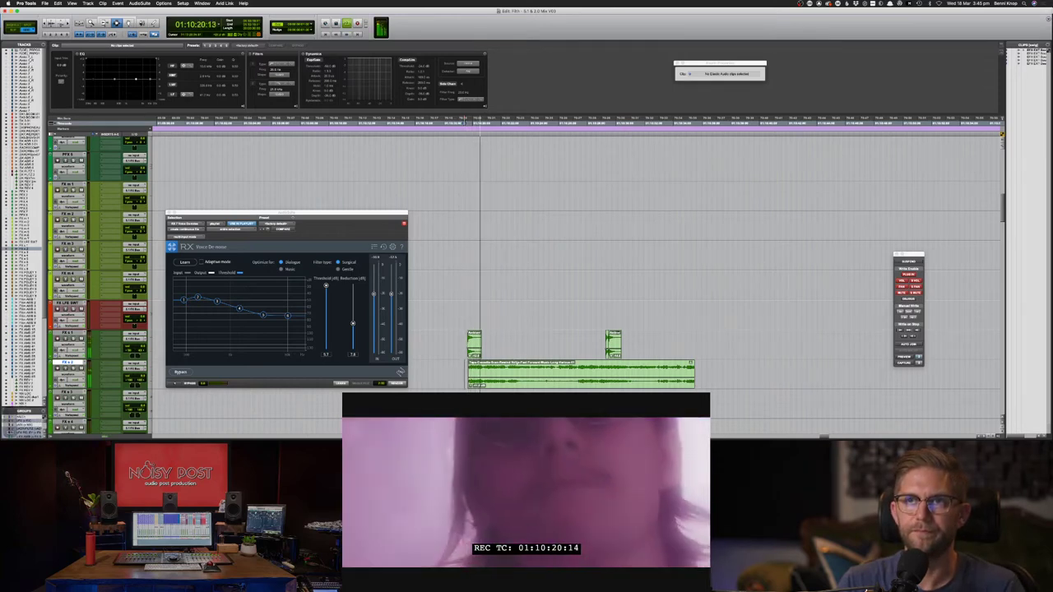
key("space")
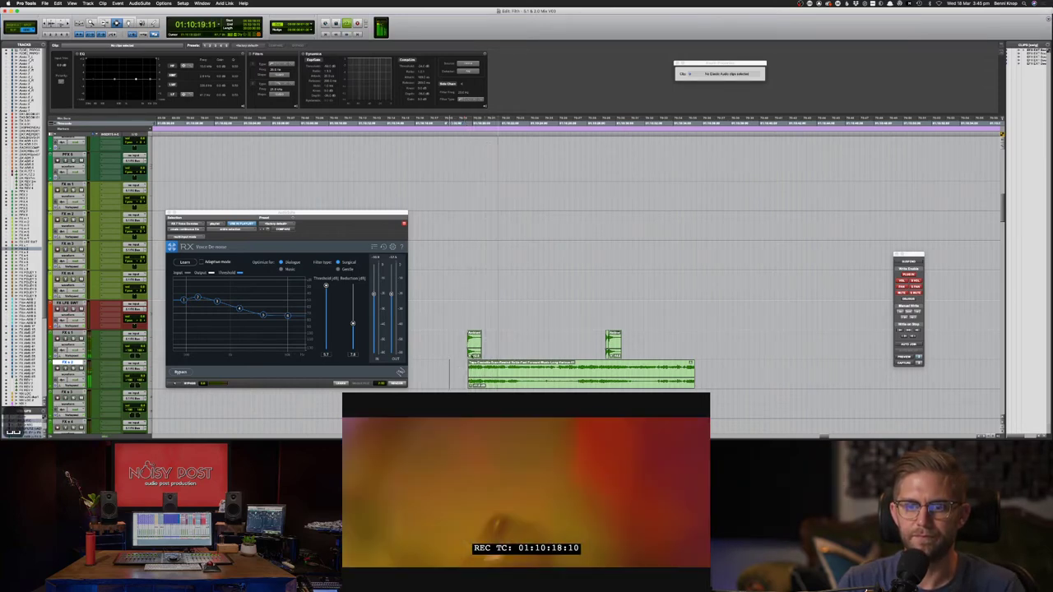
key("space")
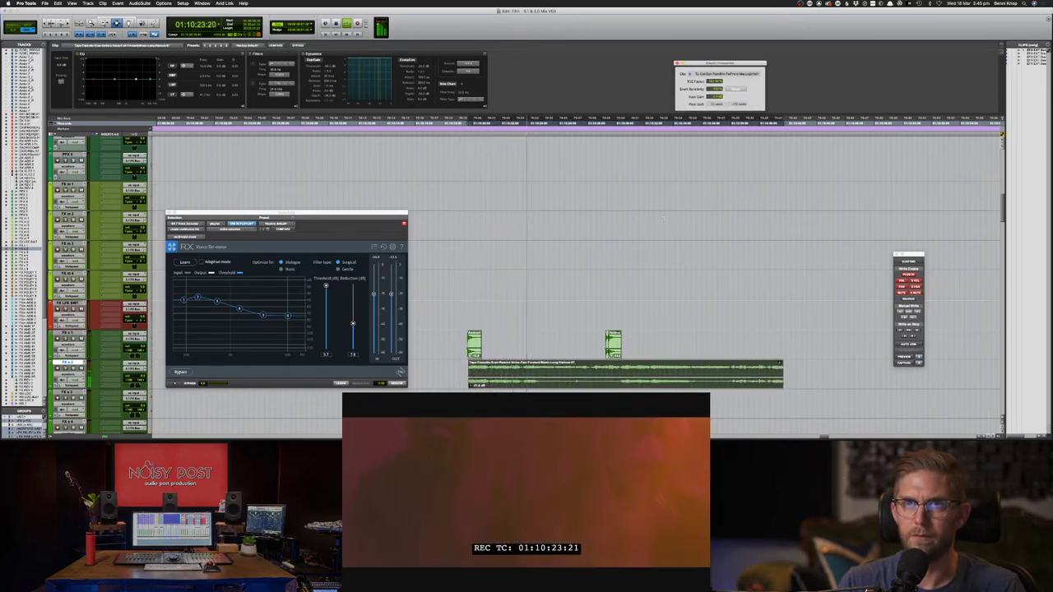
key("F8")
key("space")
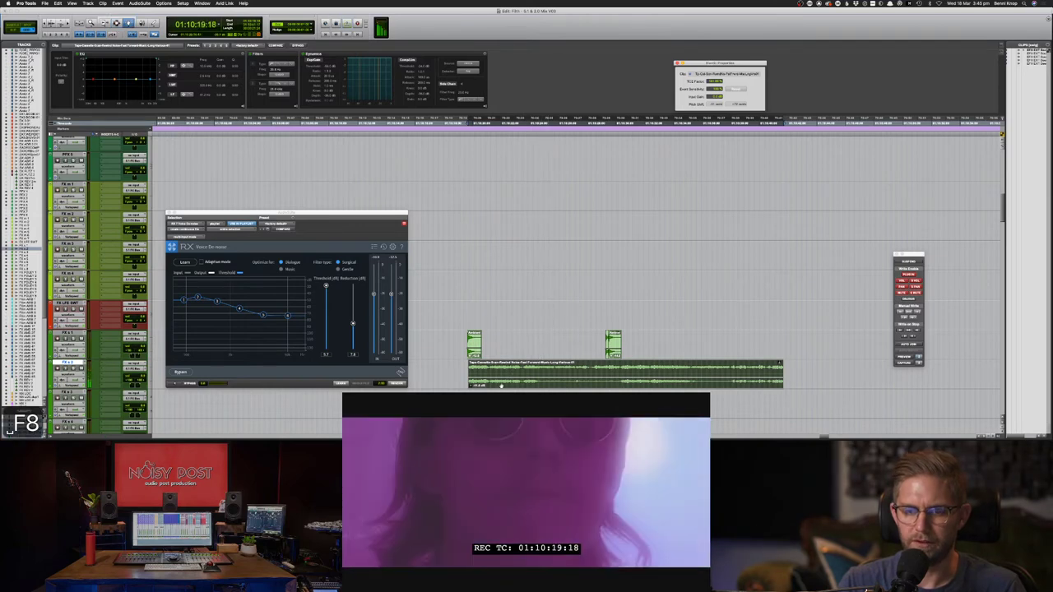
left_click_drag(502, 384, 492, 385)
key("F7")
left_click(449, 375)
key("space")
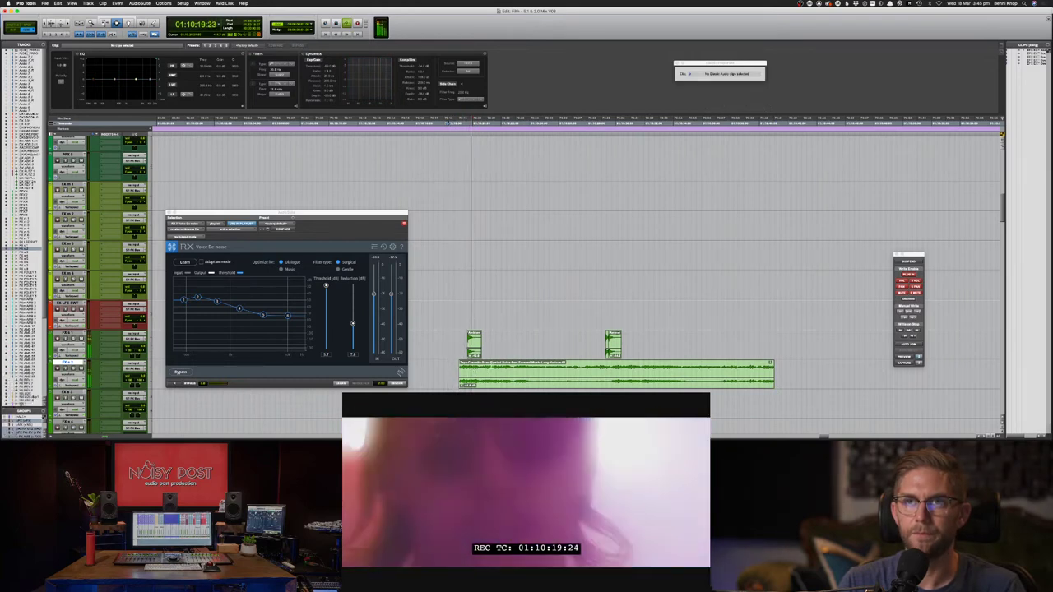
- Cut a short range out of the middle of the tape-rewind clip
key("F8")
left_click(481, 371)
key("F7")
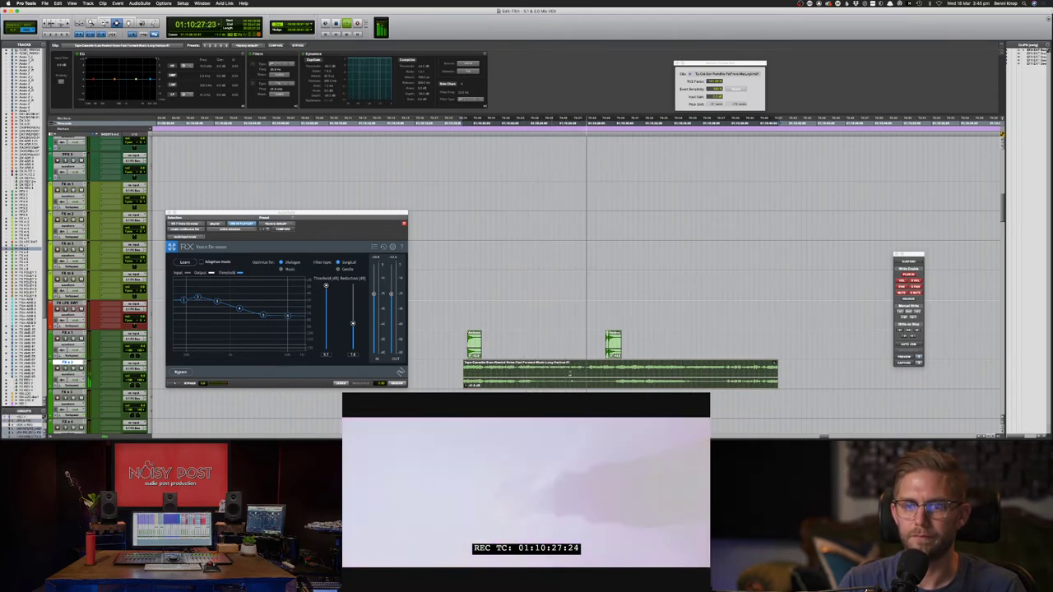
key("space")
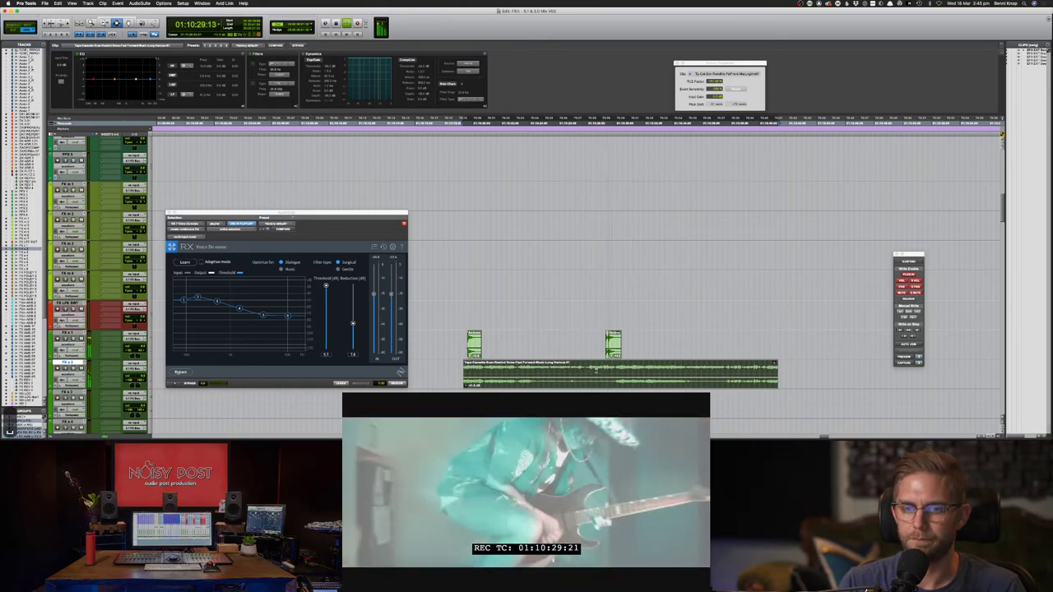
left_click_drag(587, 375, 614, 374)
key("Delete")
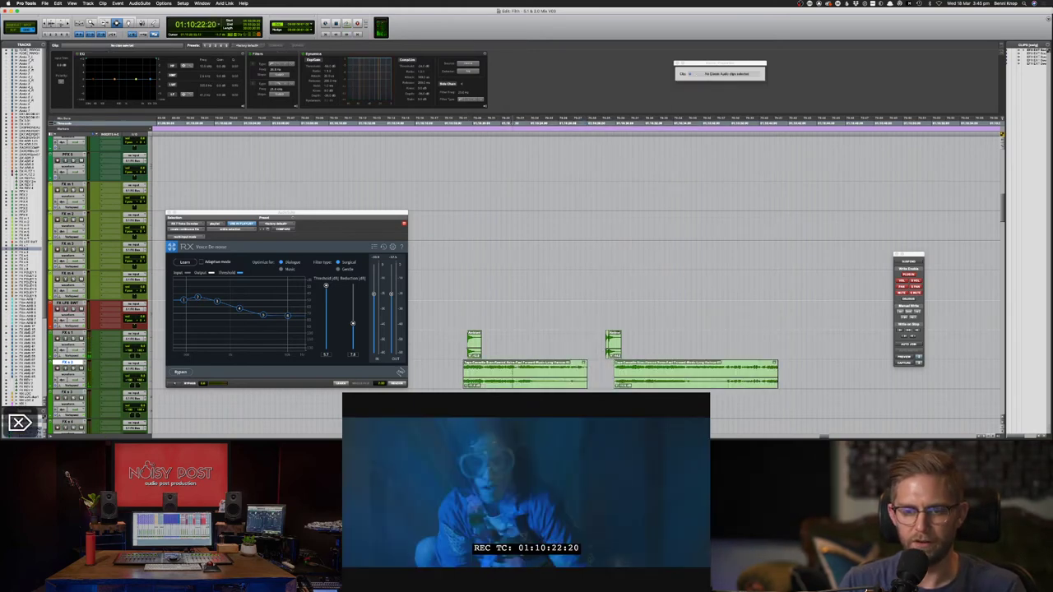
key("space")
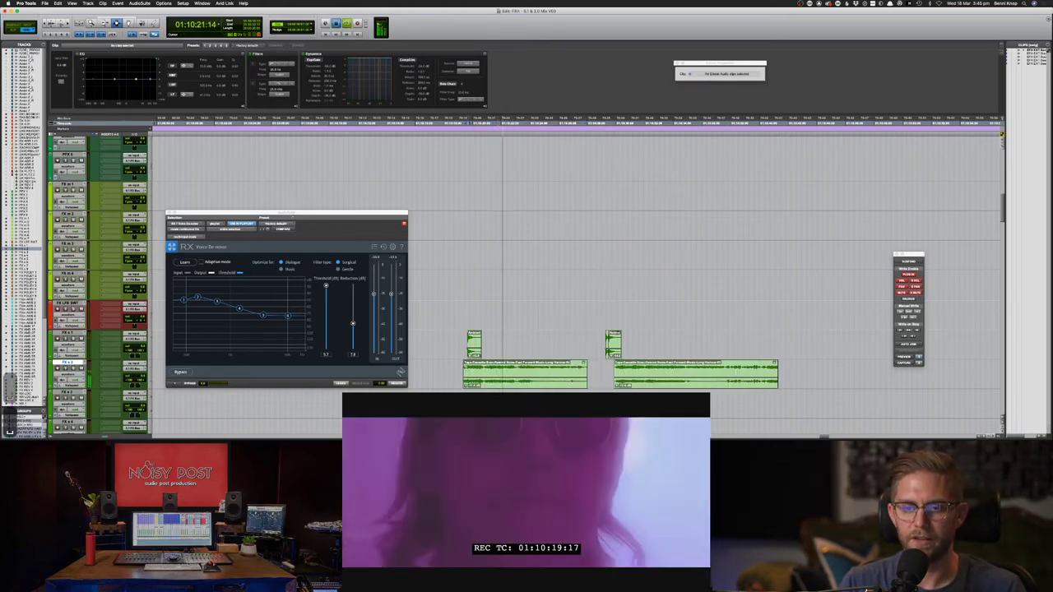
- Select both tape-rewind pieces and play them back
double_click(527, 380)
double_click(654, 384, "shift")
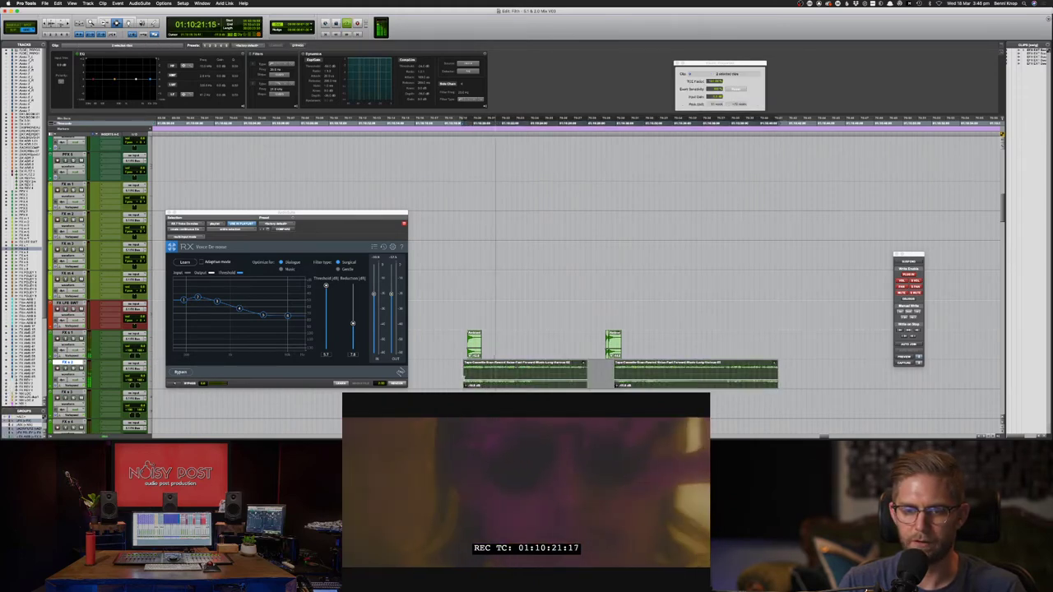
key("space")
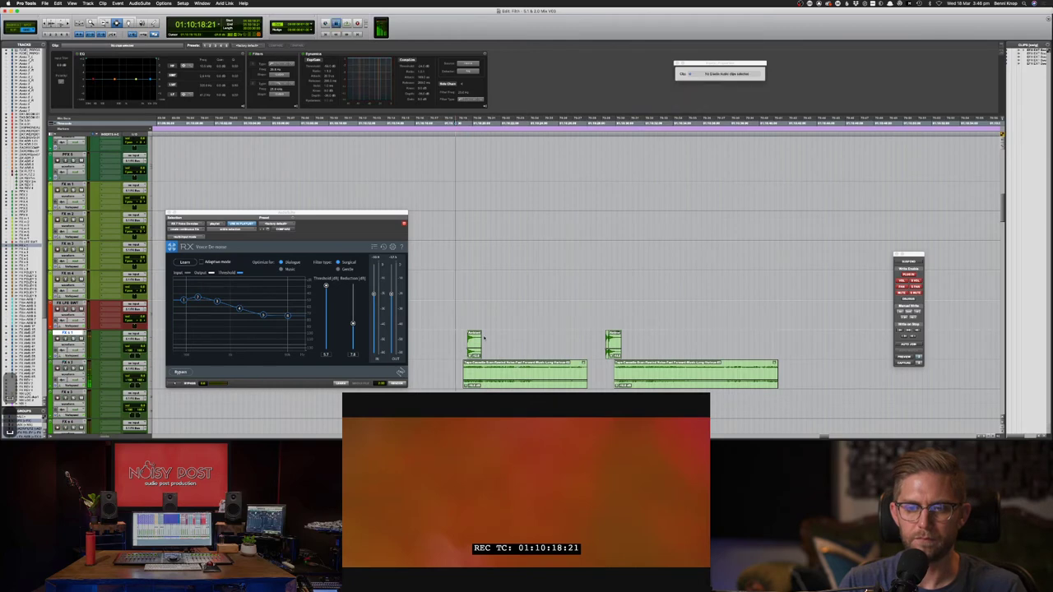
key("F8")
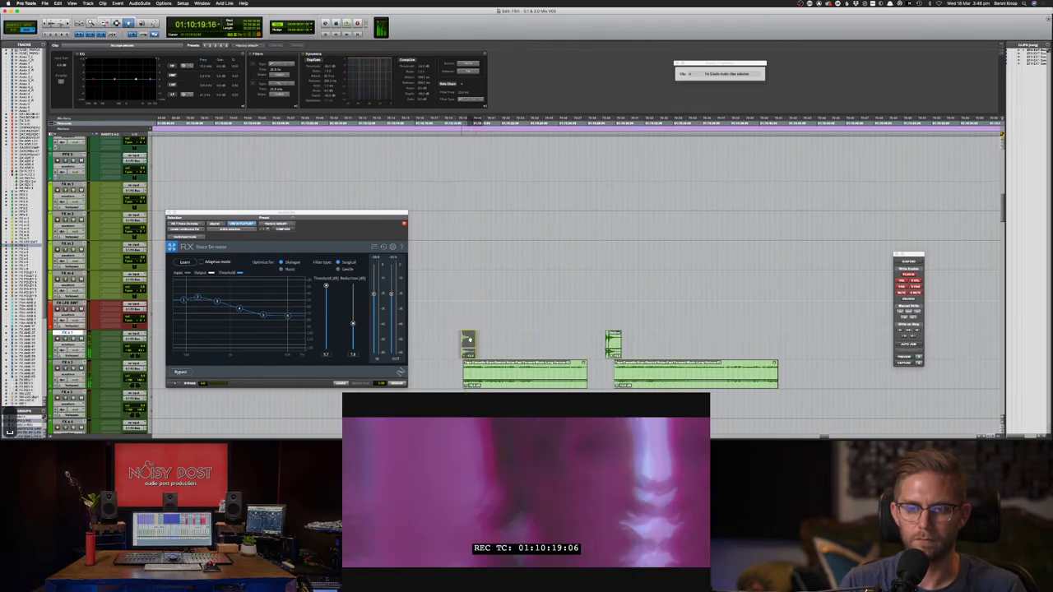
key("F7")
key("space")
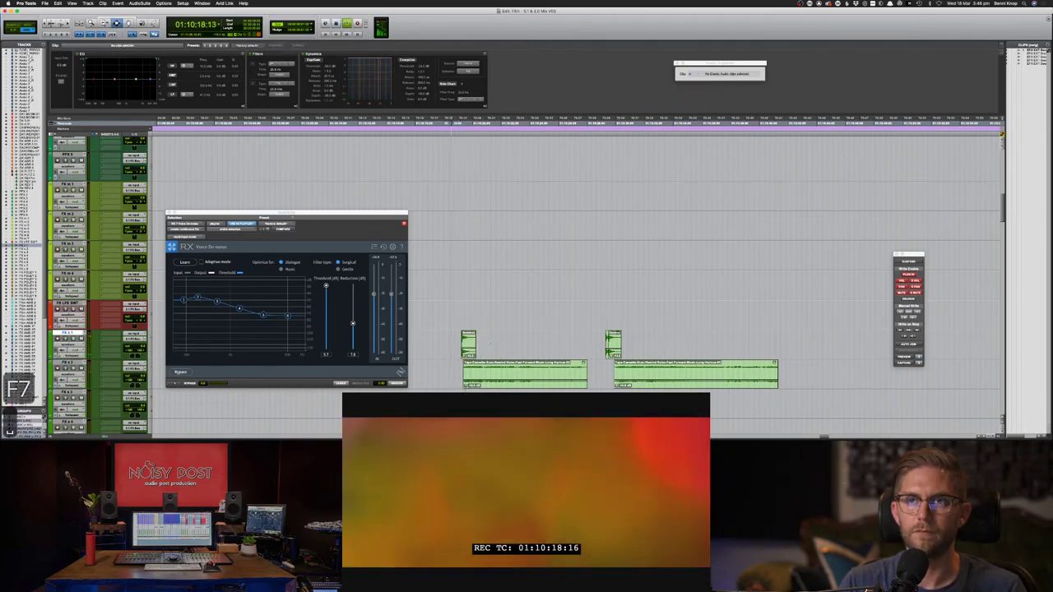
- Nudge a range over two dialogue clips earlier with M and play it back
scroll(504, 348, "up", 3)
scroll(504, 349, "up", 10)
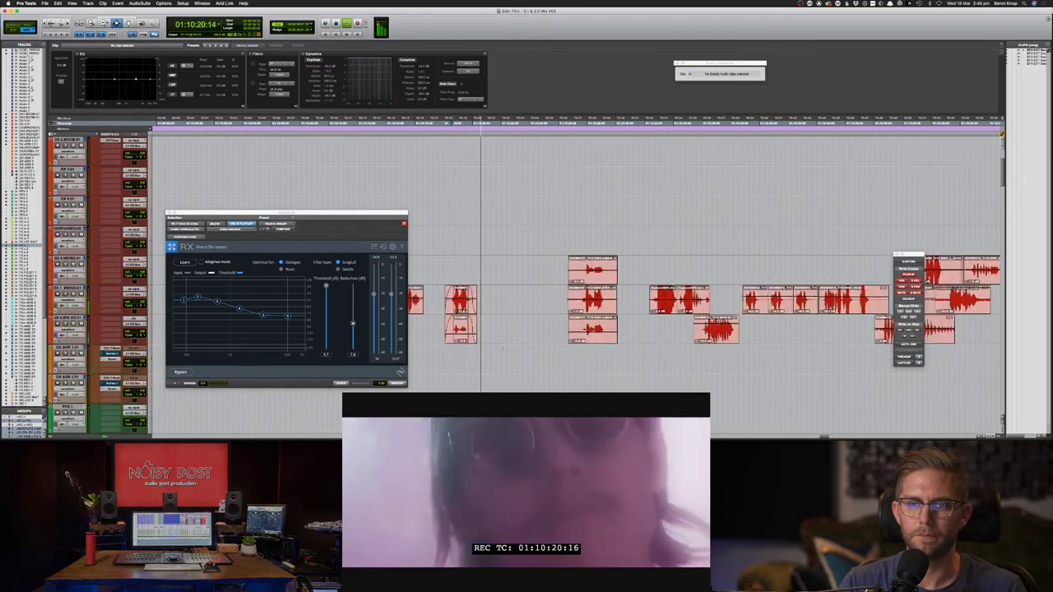
left_click_drag(438, 364, 491, 380)
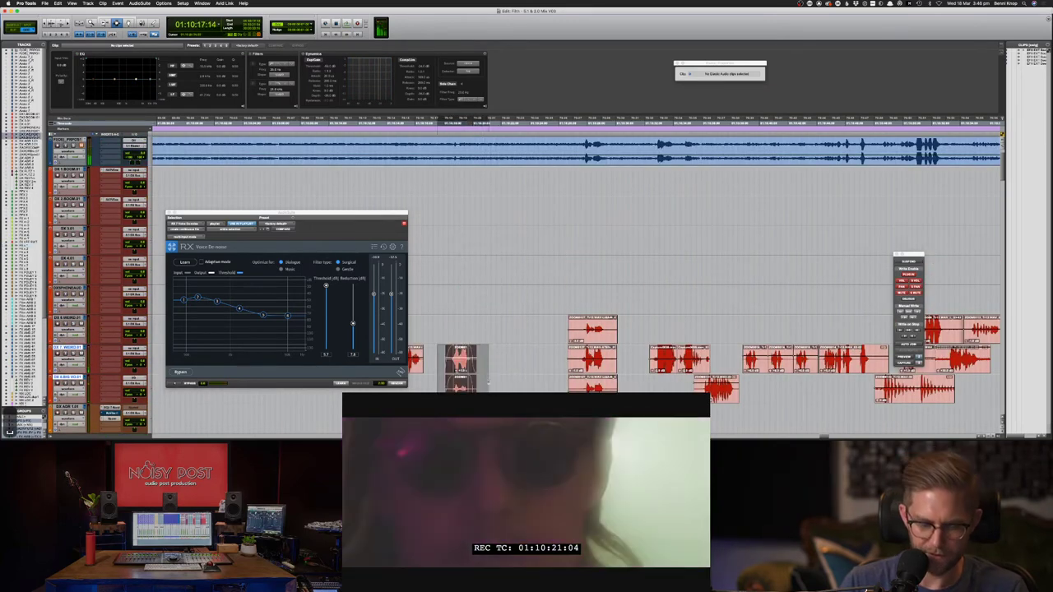
key("m")
left_click(438, 368)
key("space")
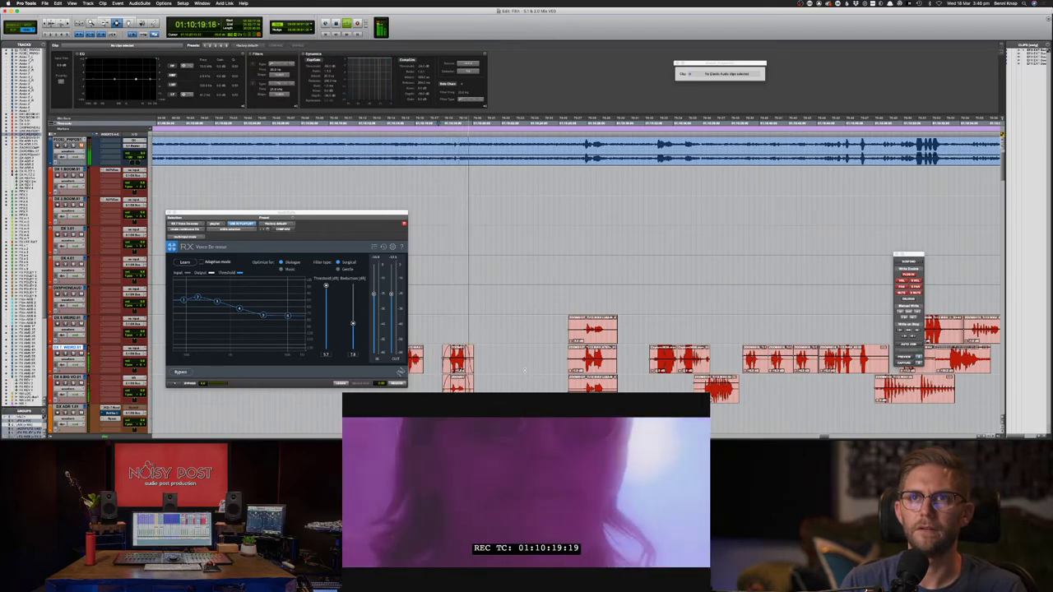
scroll(526, 371, "down", 10)
- Nudge the first tape-rewind clip slightly earlier and audition it against the picture
scroll(534, 371, "down", 4)
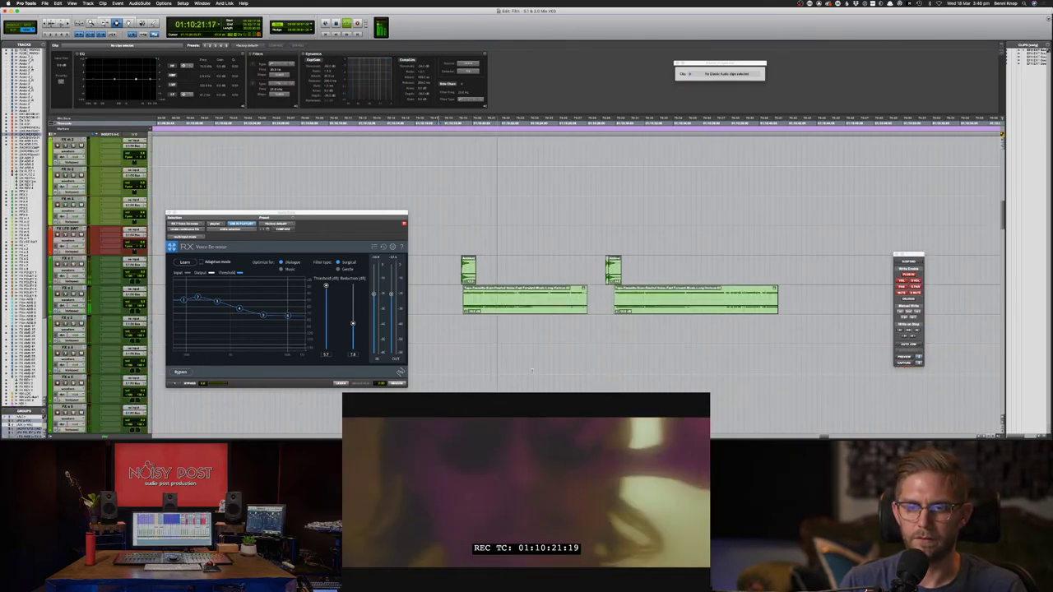
key("space")
key("F7")
left_click(456, 263)
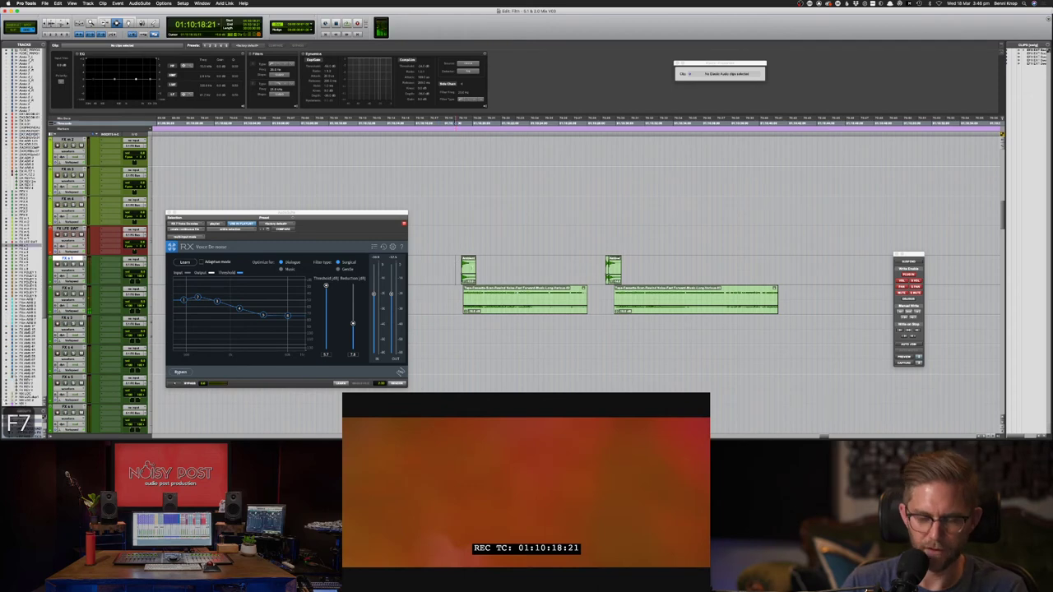
key("period")
key("period")
key("period")
key("period")
key("period")
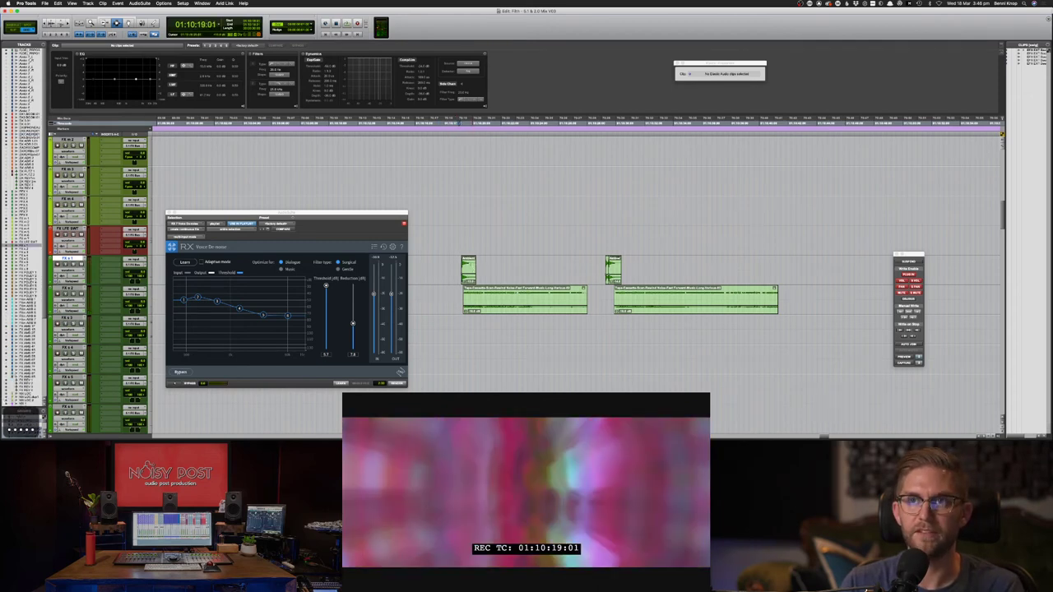
key("period")
key("period")
key("period")
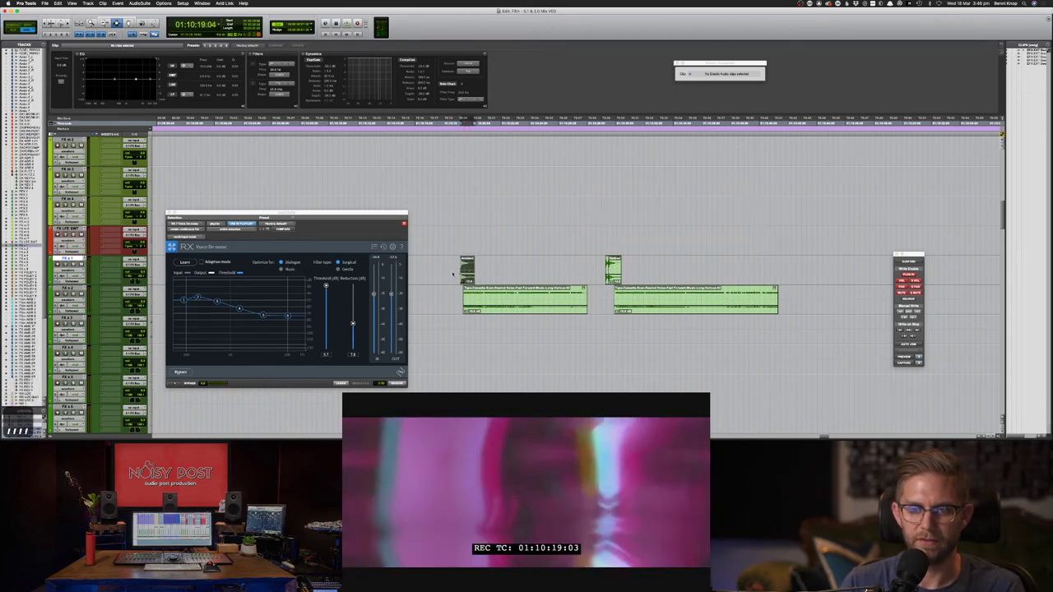
key("m")
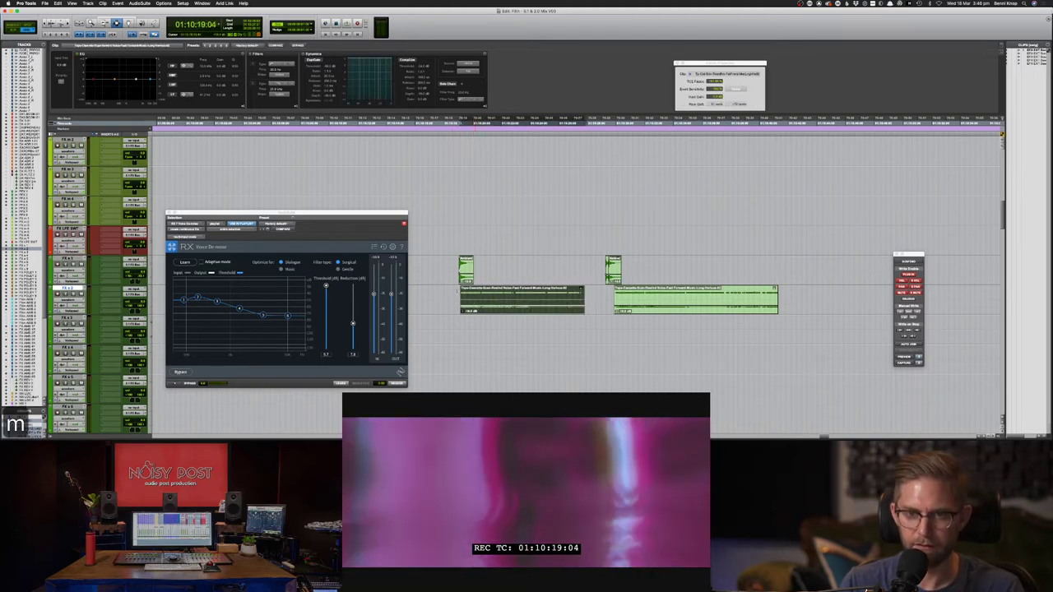
key("space")
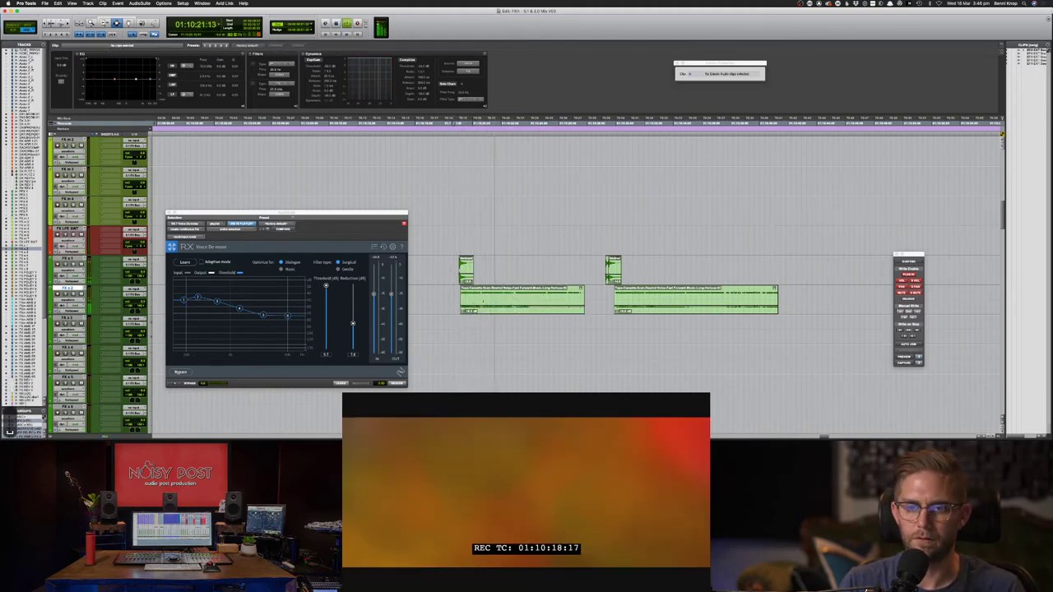
key("space")
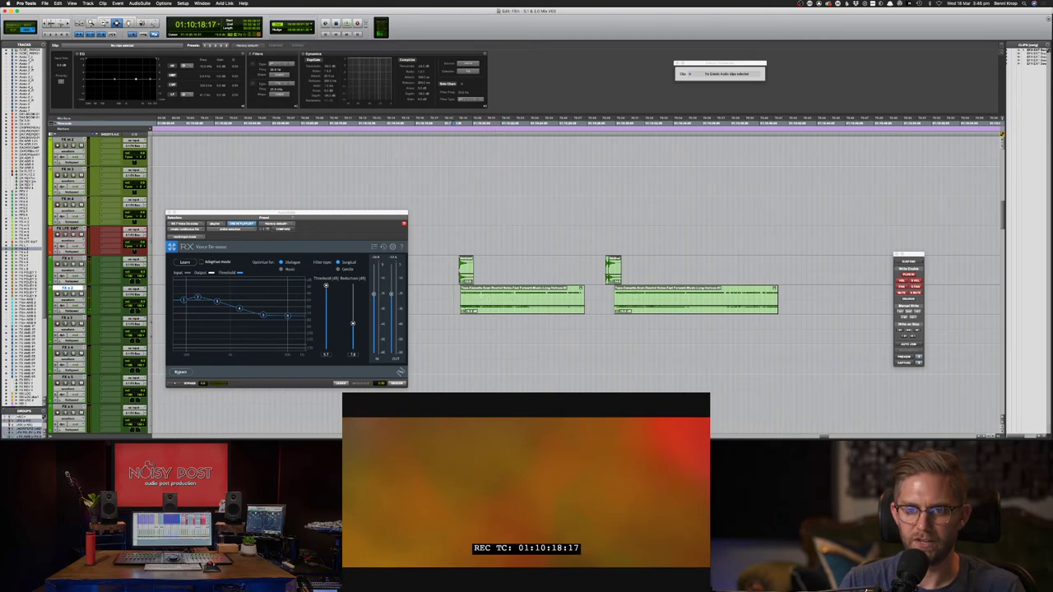
key("space")
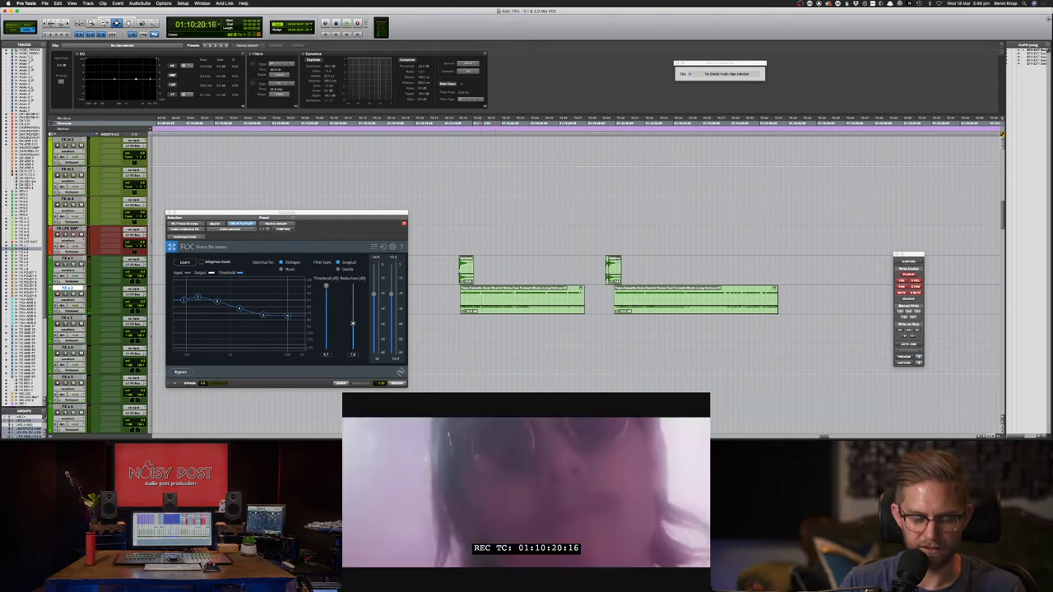
- Slide the longer remainder of the first tape clip later on the FX track
key("super+F8")
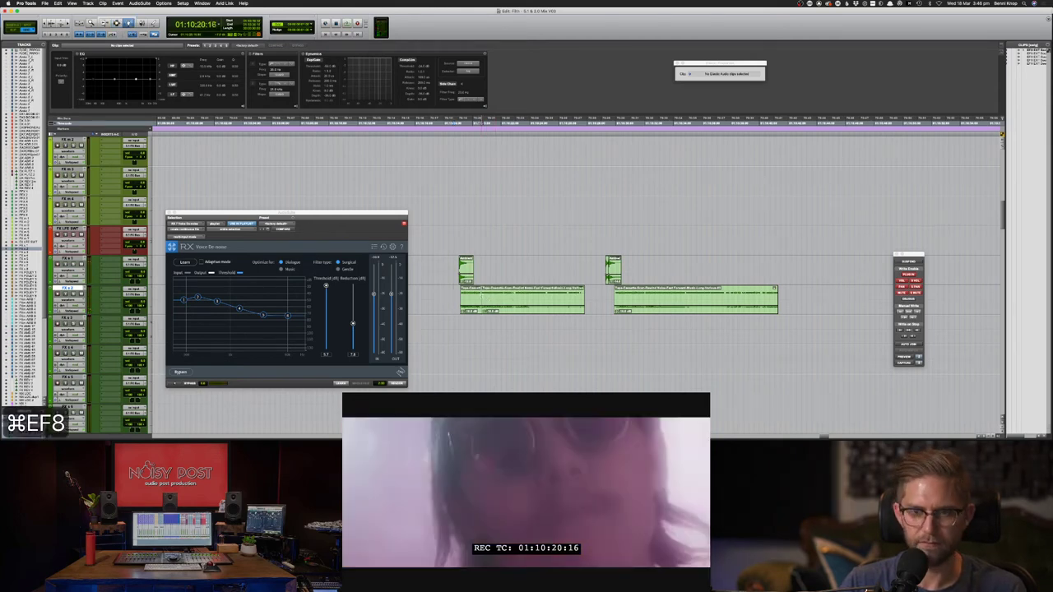
left_click_drag(506, 297, 514, 298)
key("F7")
left_click(497, 278)
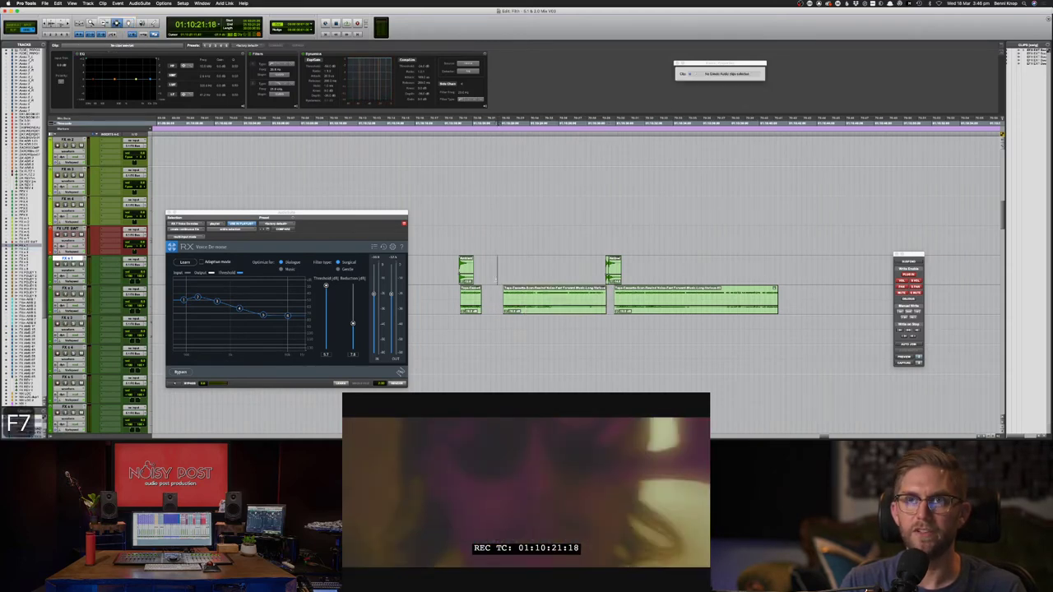
left_click(501, 300)
- Copy the FX s 1 clip from the earlier scene near 01:05:53
key("super+bracketleft")
key("super+bracketleft")
key("super+bracketleft")
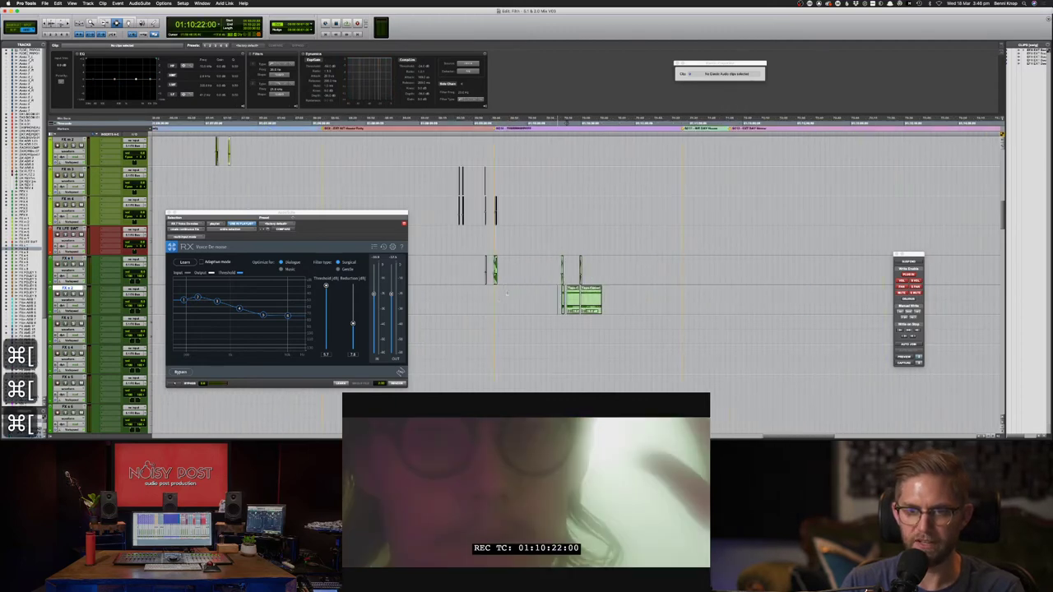
left_click(488, 246)
left_click_drag(483, 248, 225, 213)
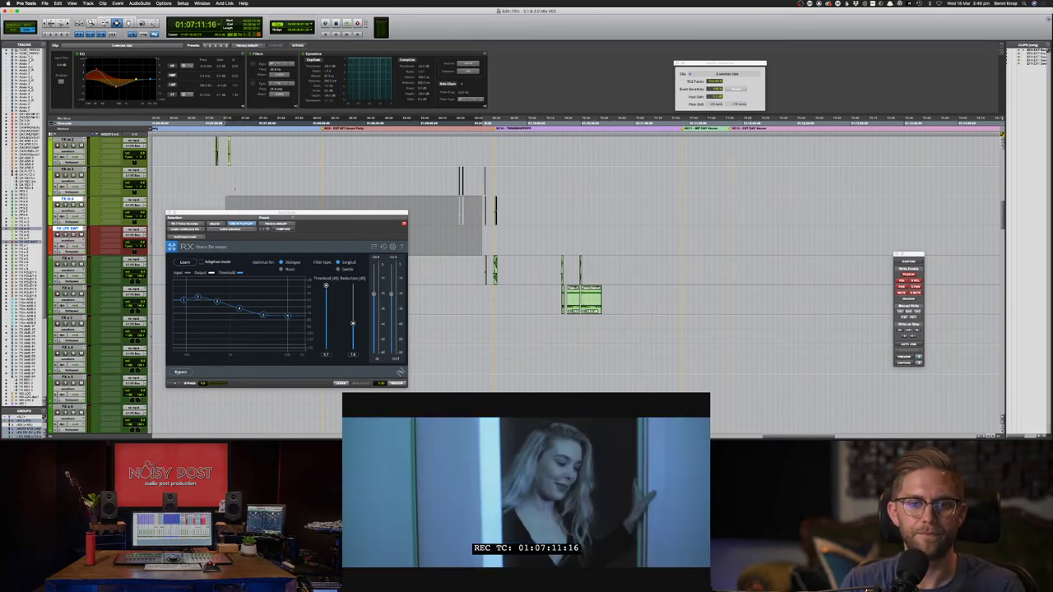
key("super+bracketleft")
key("super+bracketleft")
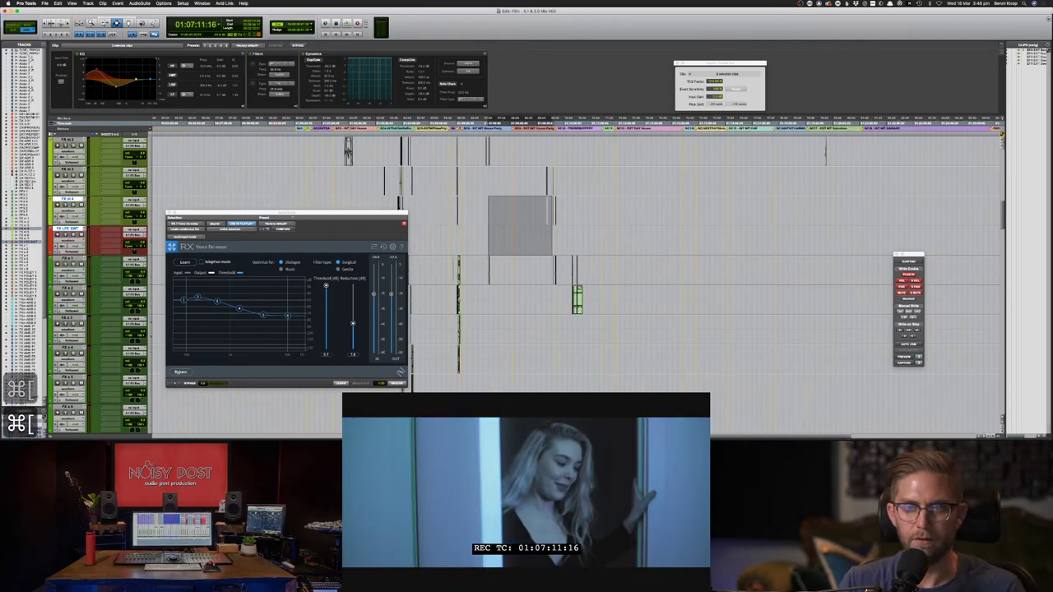
left_click_drag(457, 192, 460, 192)
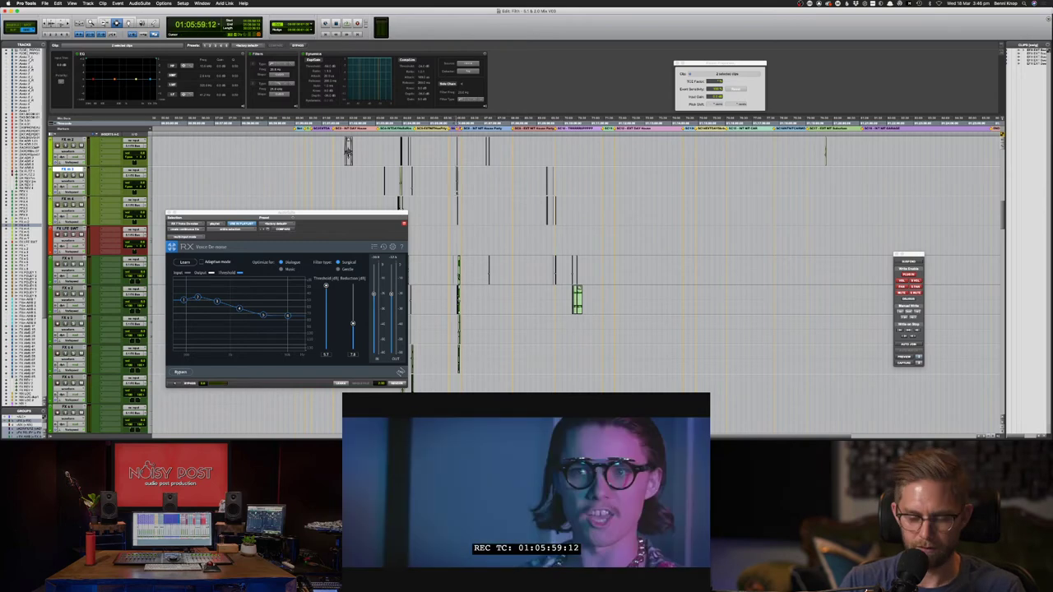
key("super+bracketright")
key("super+bracketright")
key("super+bracketright")
key("super+bracketright")
key("super+bracketright")
double_click(502, 267)
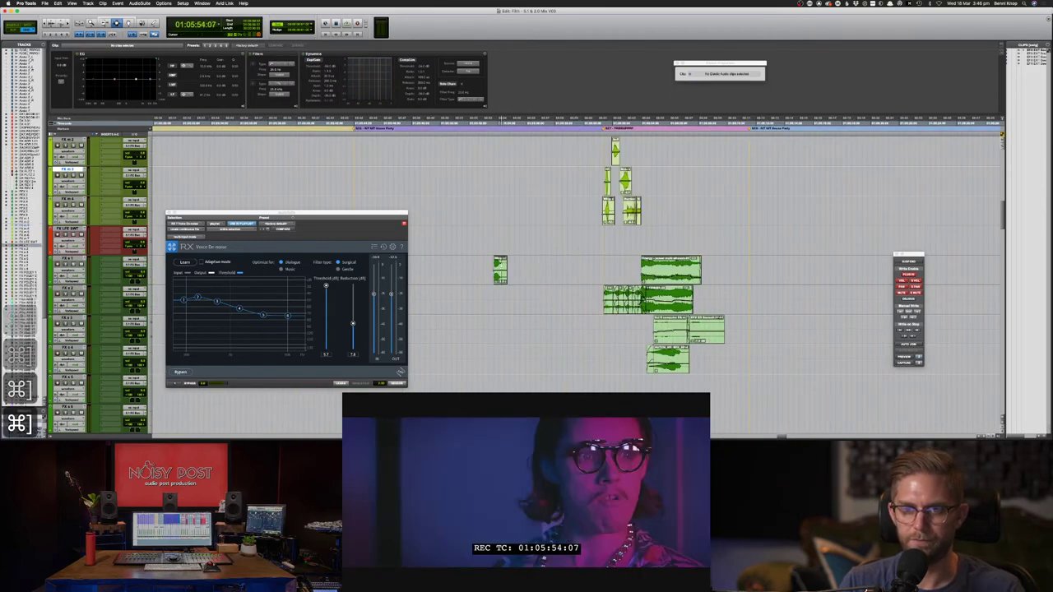
key("super+c")
key("super+c")
- Return to the tape-rewind section at 01:10:21:14 and zoom in
key("super+bracketleft")
key("super+bracketleft")
key("super+bracketleft")
key("super+bracketleft")
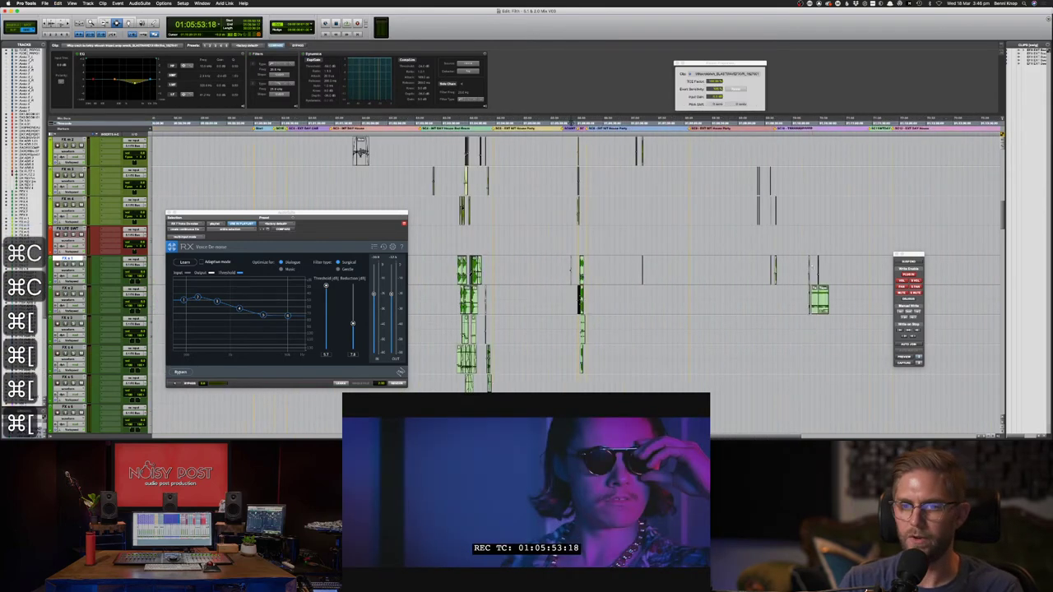
left_click(816, 276)
key("super+bracketright")
key("super+bracketright")
key("super+bracketright")
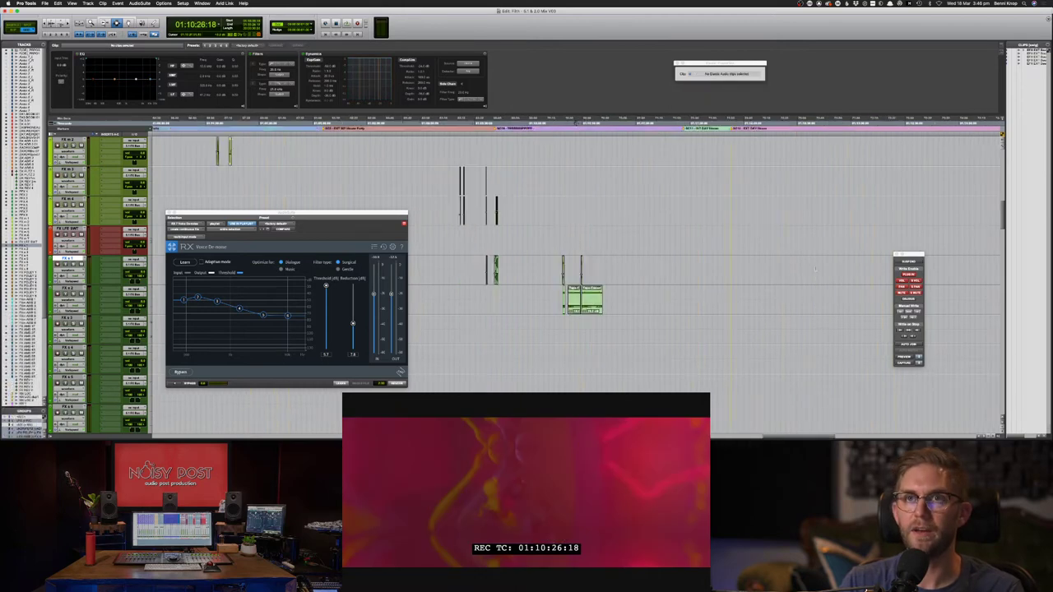
- Paste the copied clip at 01:10:21:14, nudge it later and audition it with picture
left_click(502, 271)
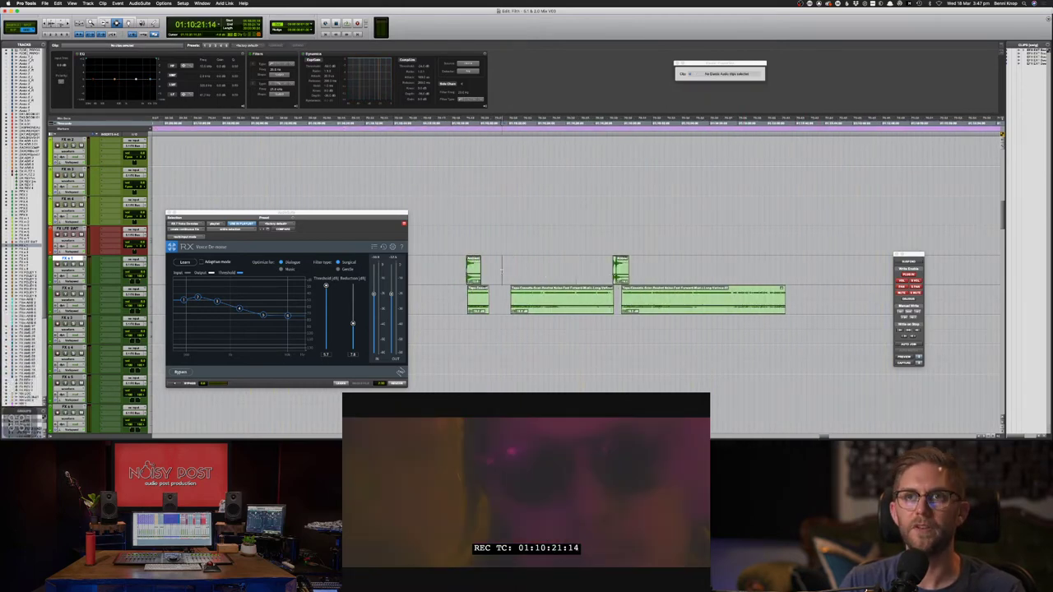
key("super+v")
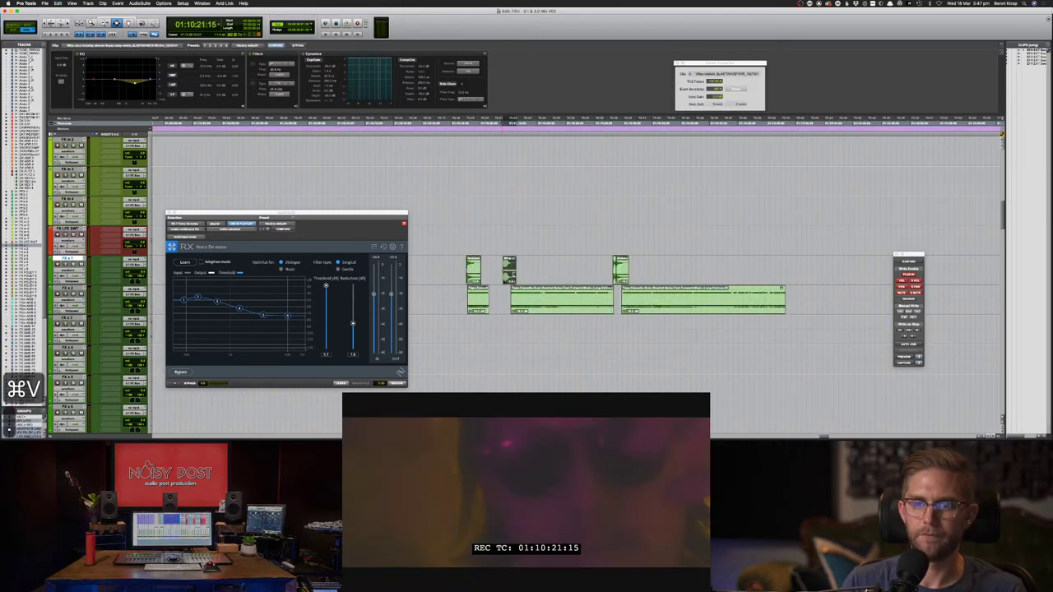
key("period")
key("period")
key("period")
key("period")
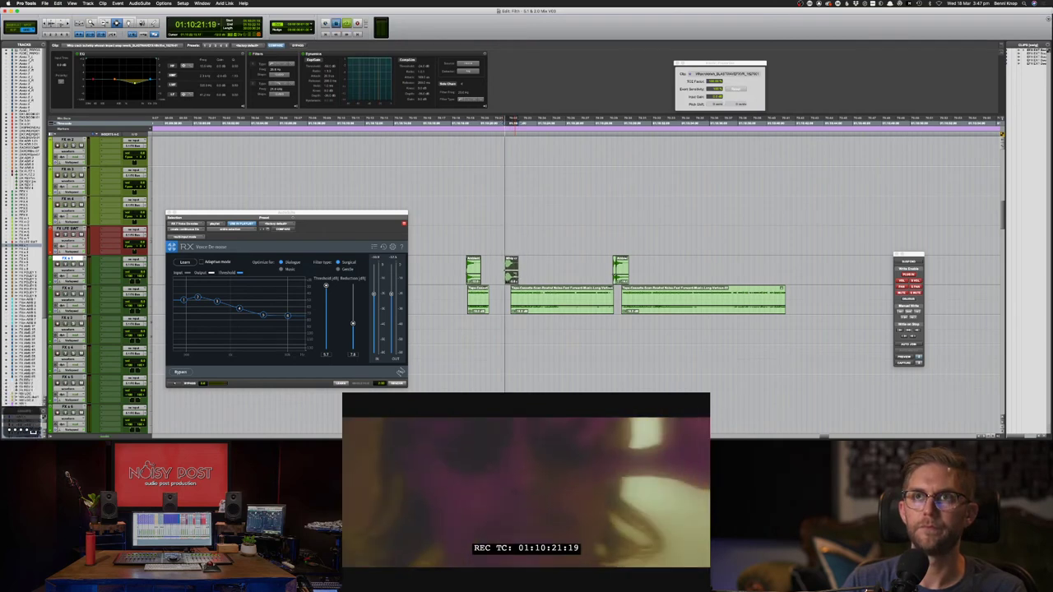
key("space")
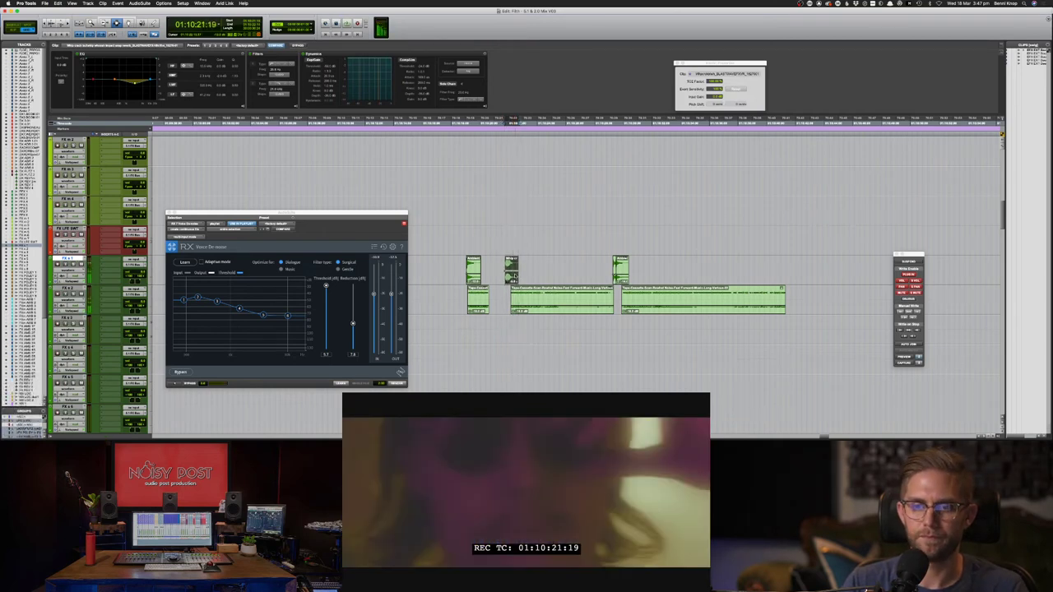
left_click(464, 265)
key("space")
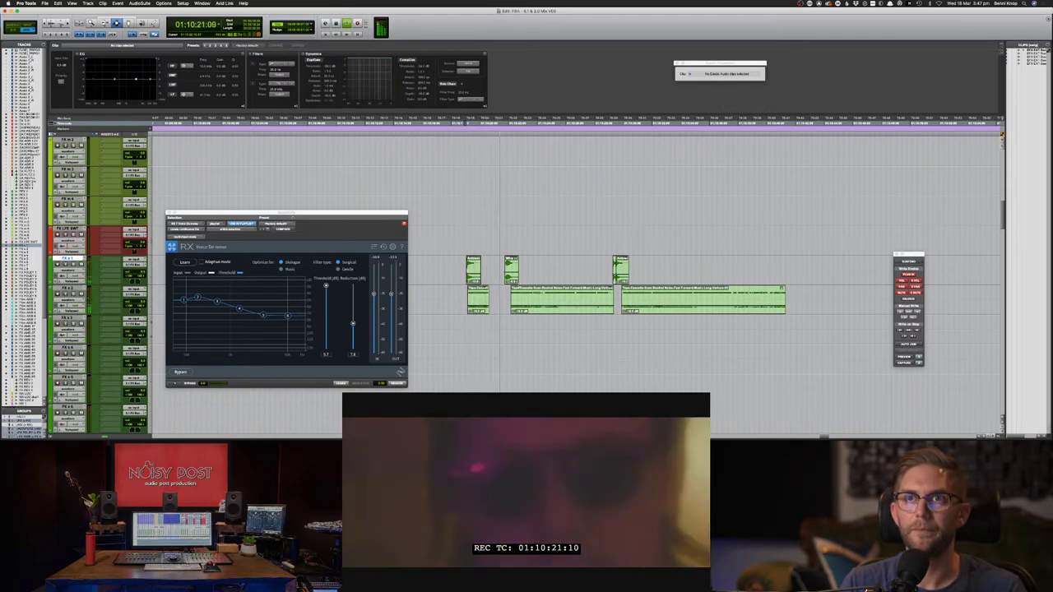
key("space")
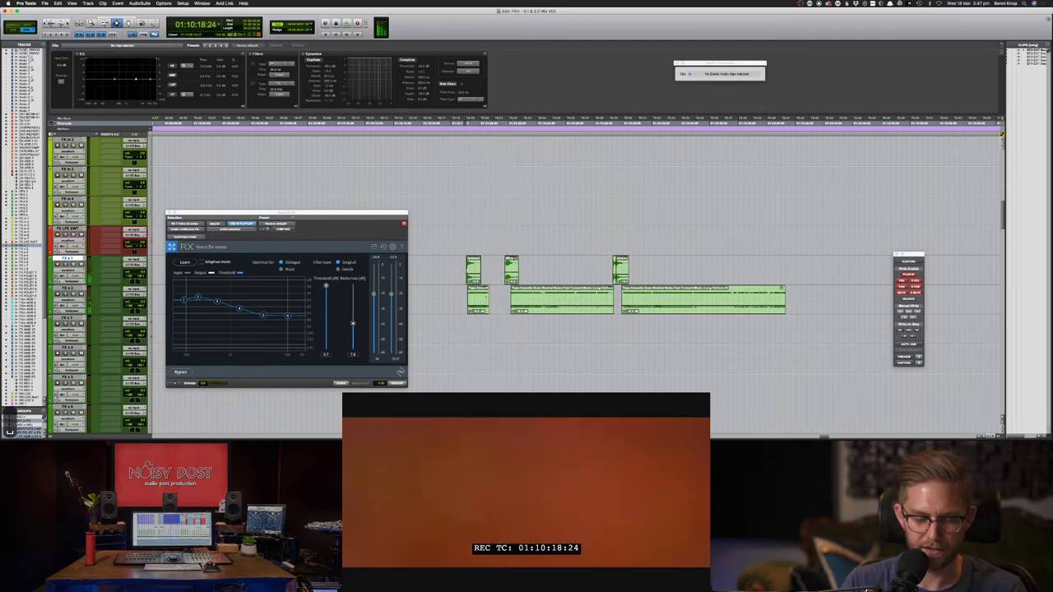
- Lengthen the short tape clip on FX s 2 and move the middle tape clip later
key("F6")
left_click_drag(483, 297, 504, 297)
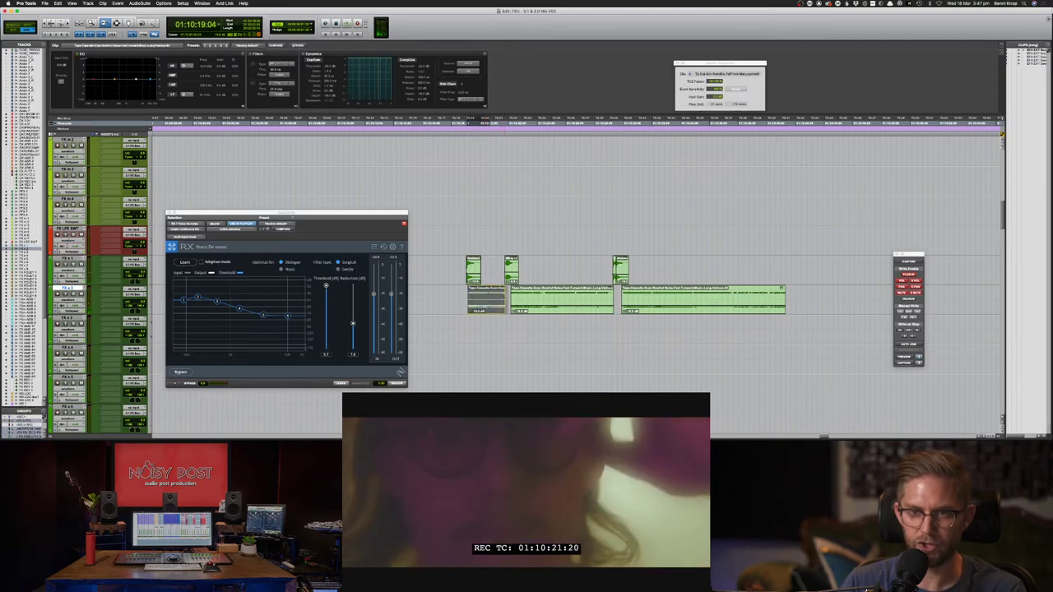
key("F8")
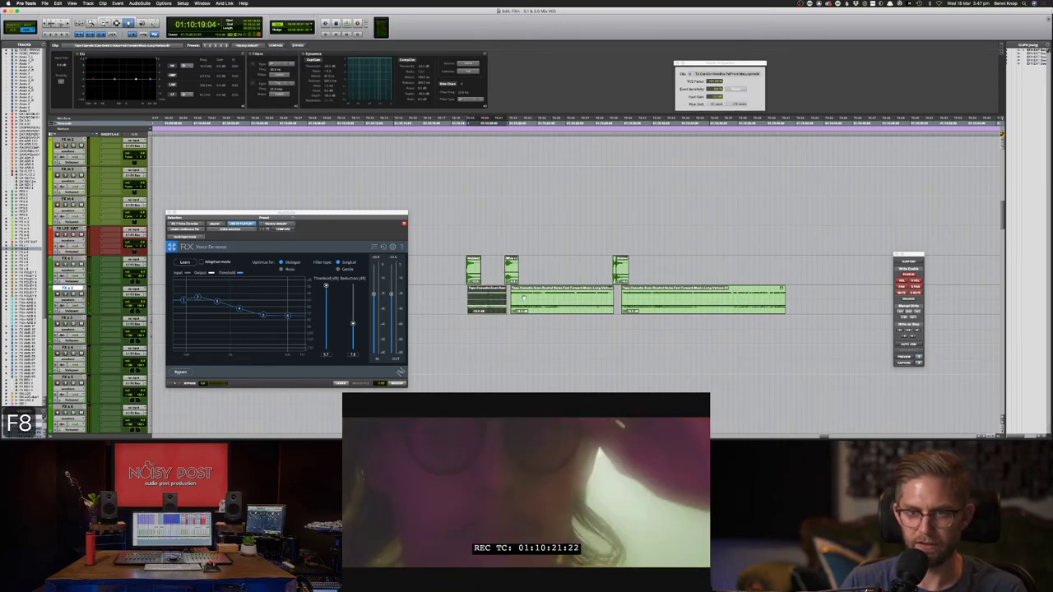
left_click(544, 296)
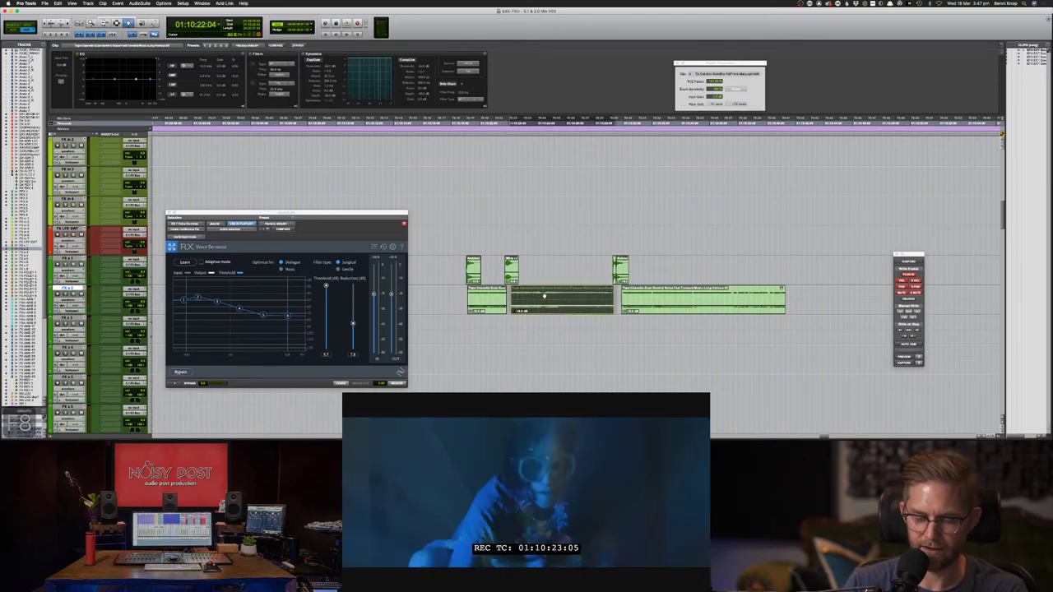
left_click_drag(544, 296, 600, 296)
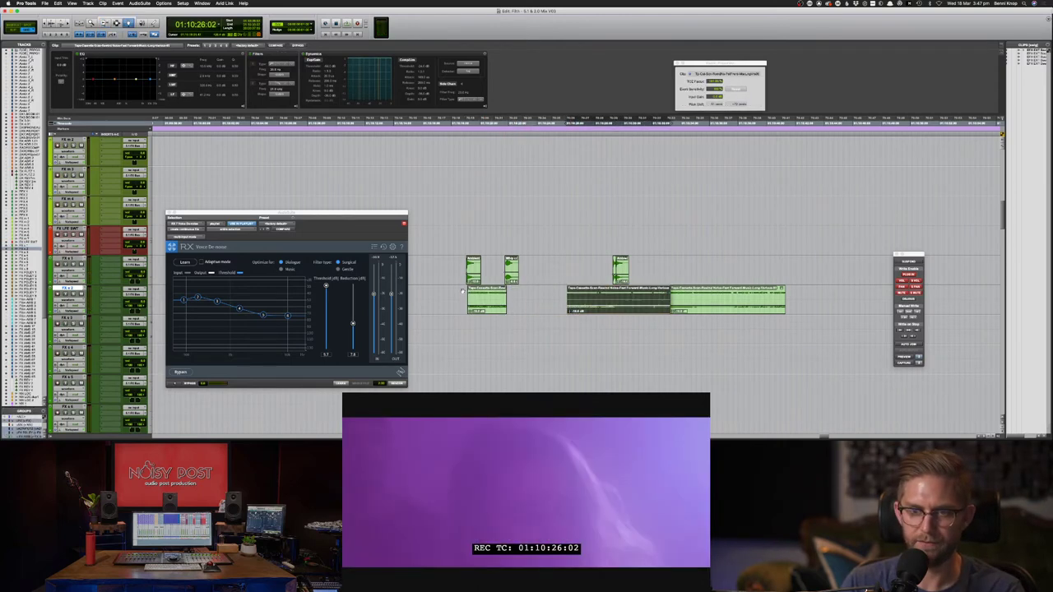
key("F7")
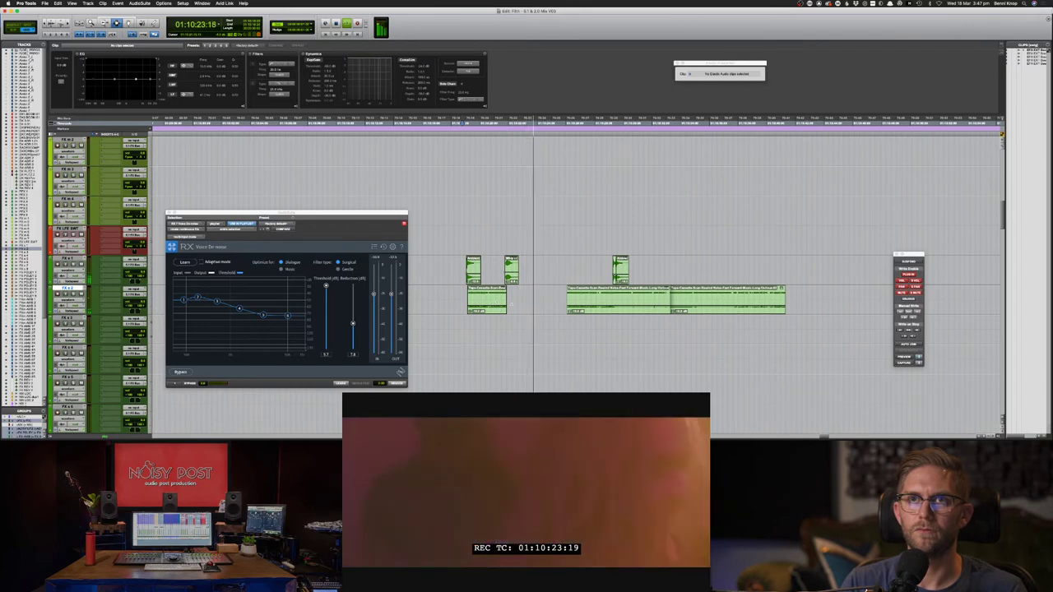
key("space")
- Time-stretch the middle tape clip longer and place it to start at 01:10:22:04
double_click(579, 293)
key("F8")
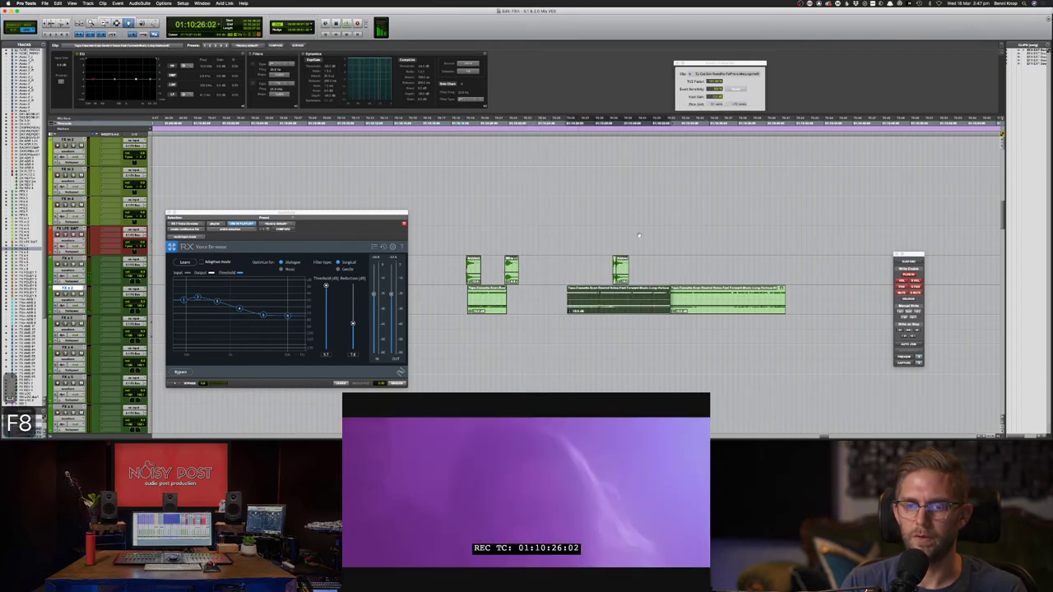
left_click_drag(709, 74, 710, 58)
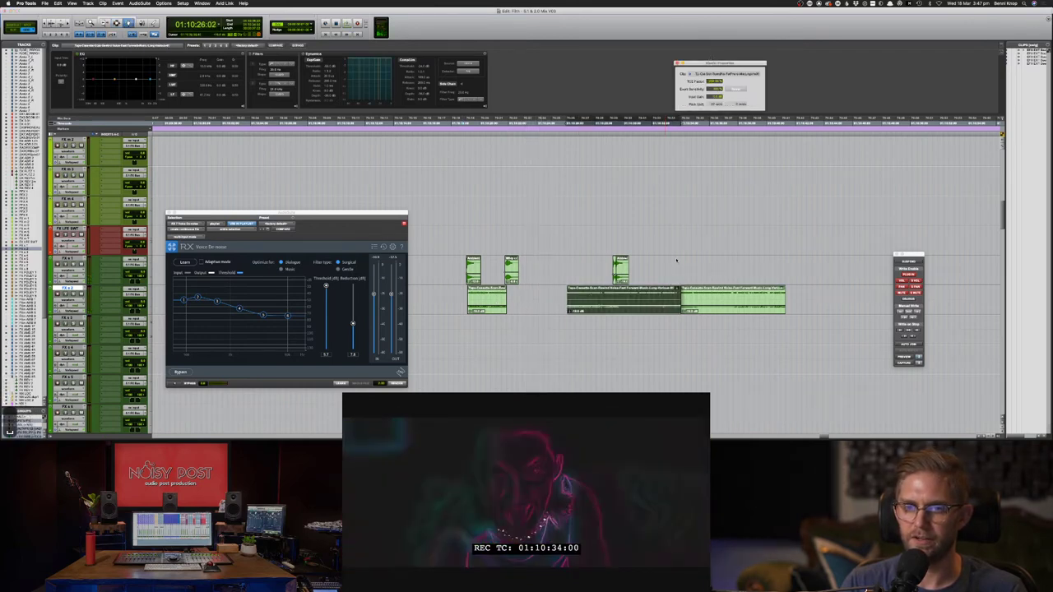
key("space")
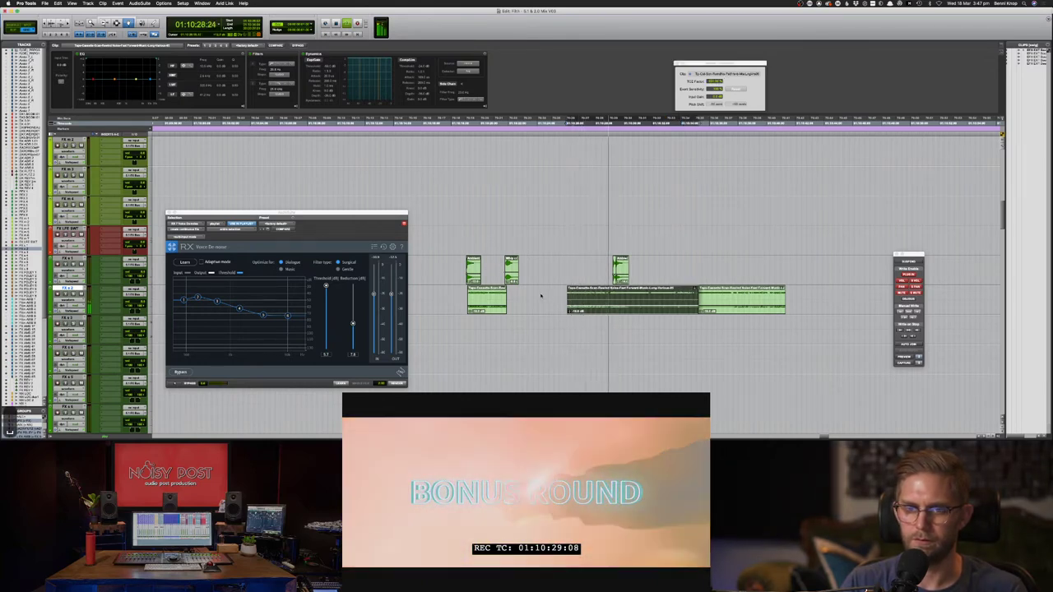
key("space")
left_click_drag(600, 296, 548, 295)
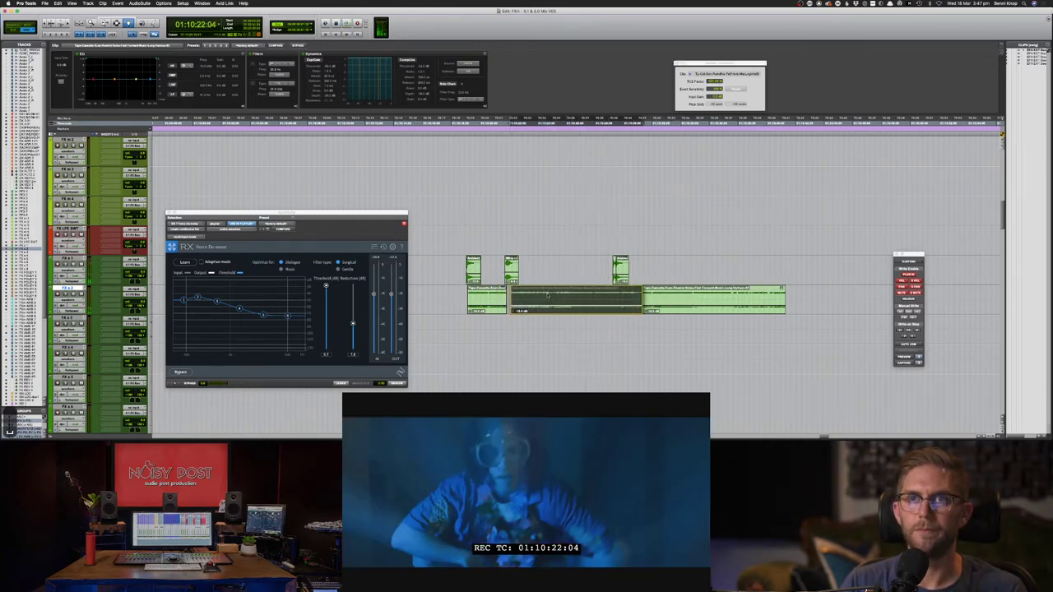
key("space")
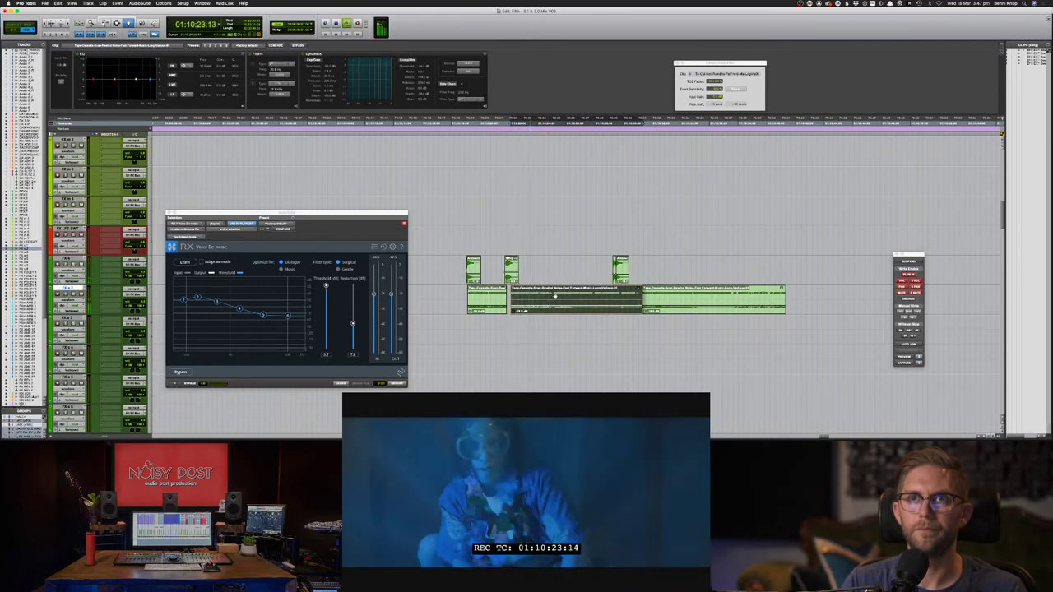
key("space")
left_click_drag(711, 81, 713, 41)
key("space")
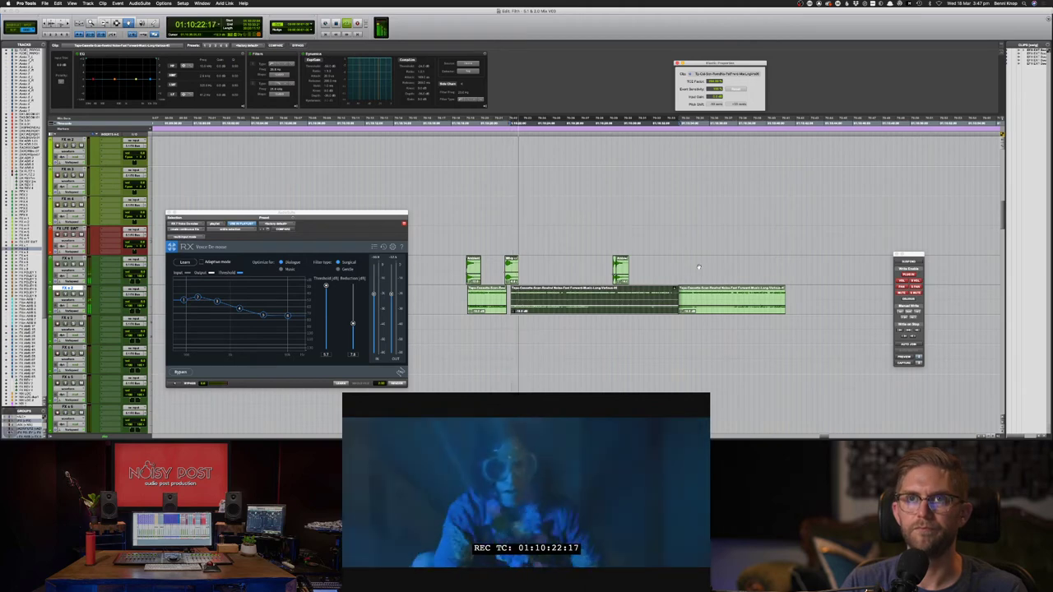
key("space")
- Split the long effect clip and move the split-off piece to 01:10:23:00
key("F7")
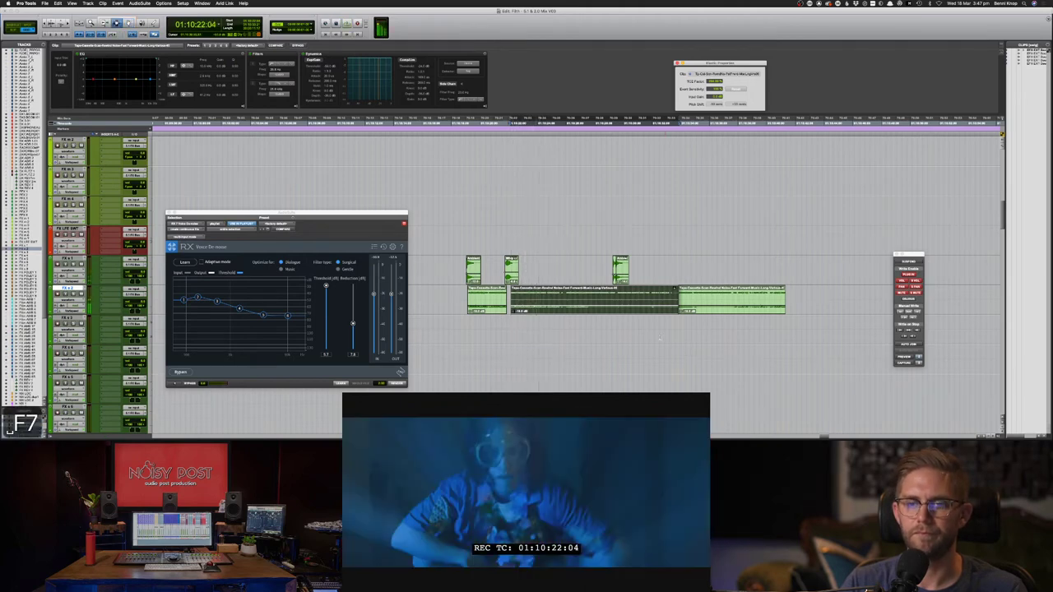
left_click(522, 298)
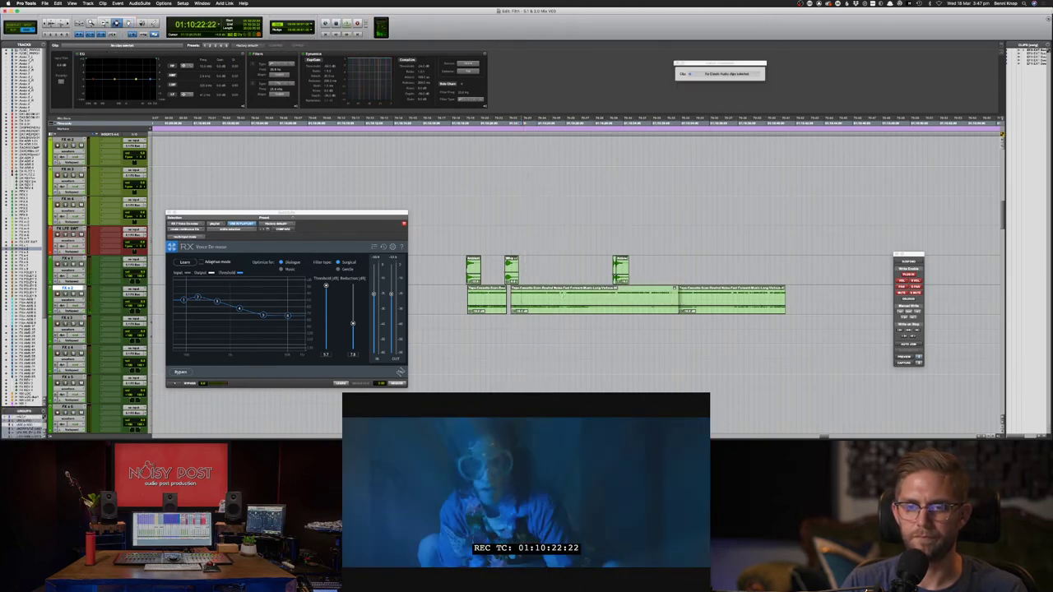
key("super+e")
key("F8")
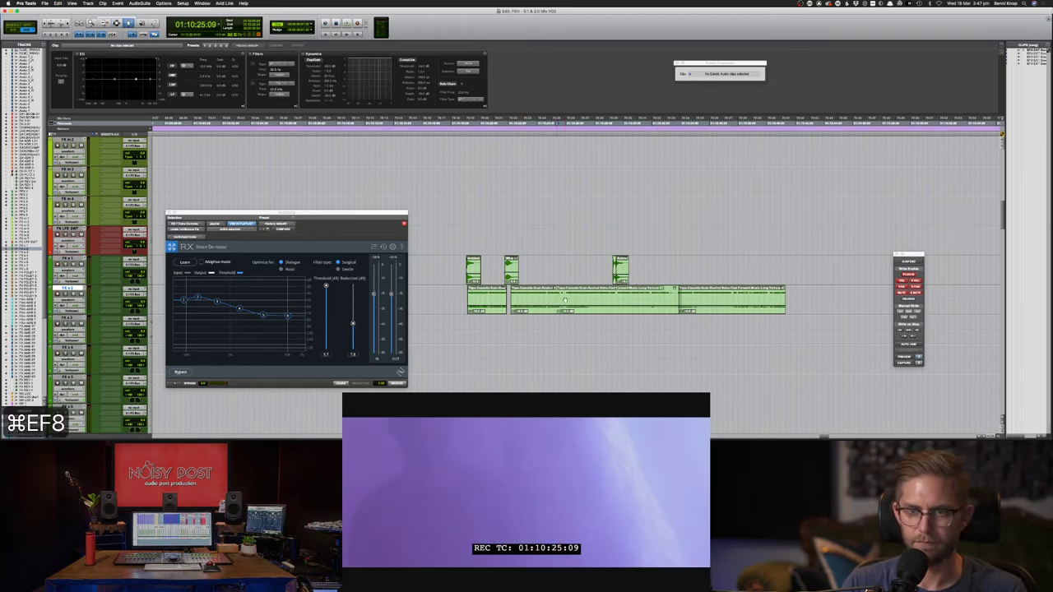
left_click_drag(543, 297, 532, 297)
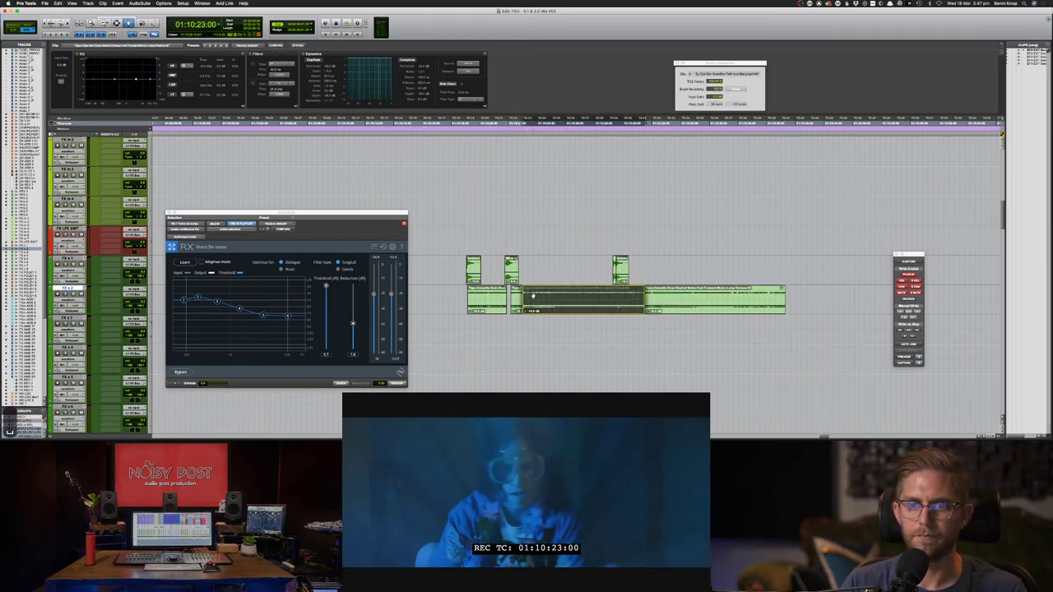
key("space")
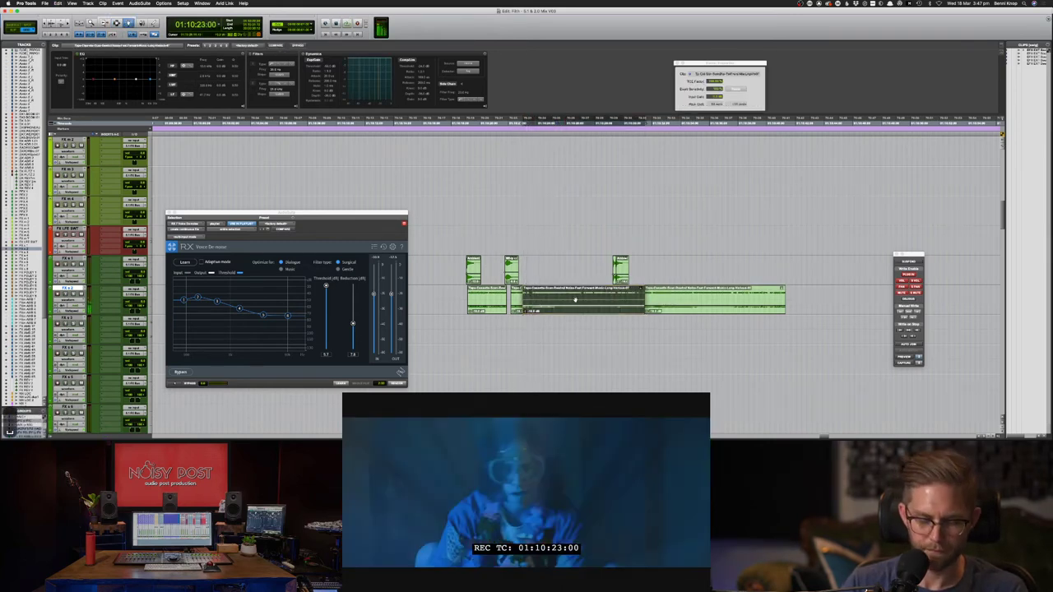
key("slash")
key("slash")
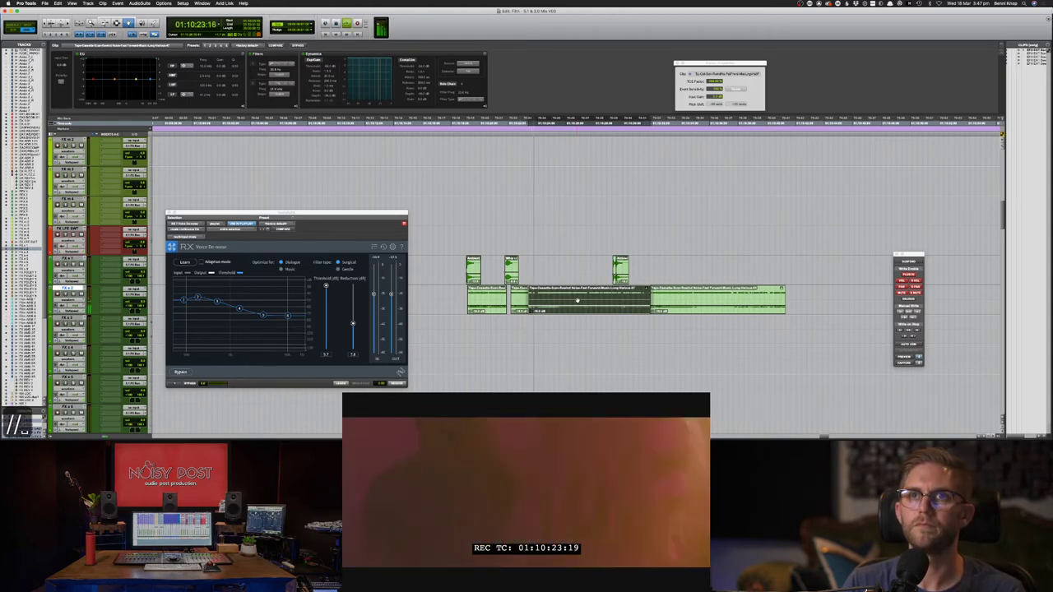
key("space")
key("period")
key("period")
key("F7")
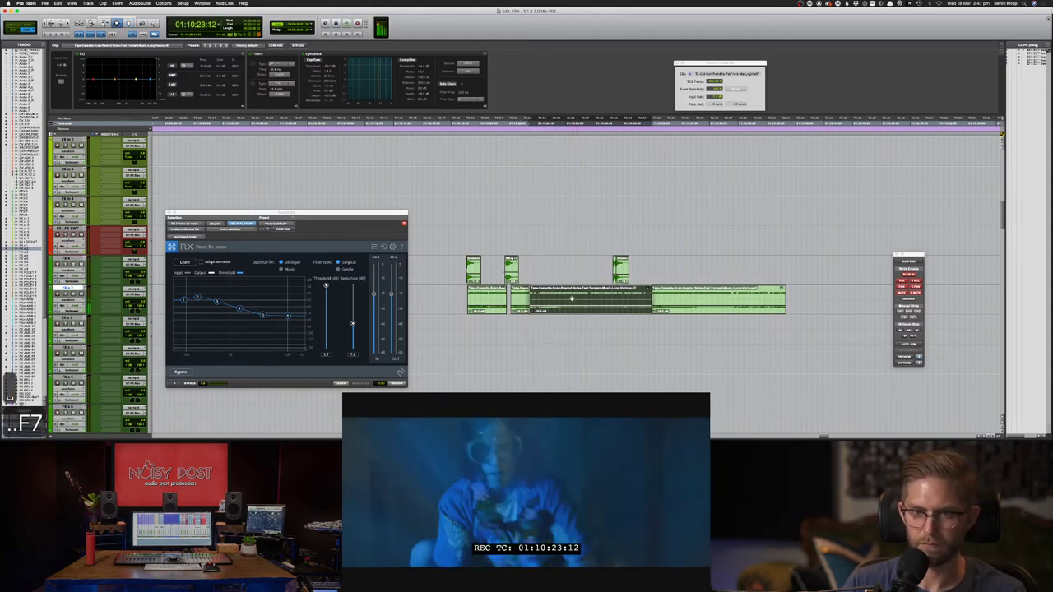
- Delete the leftover long tape clip and save the session
key("BackSpace")
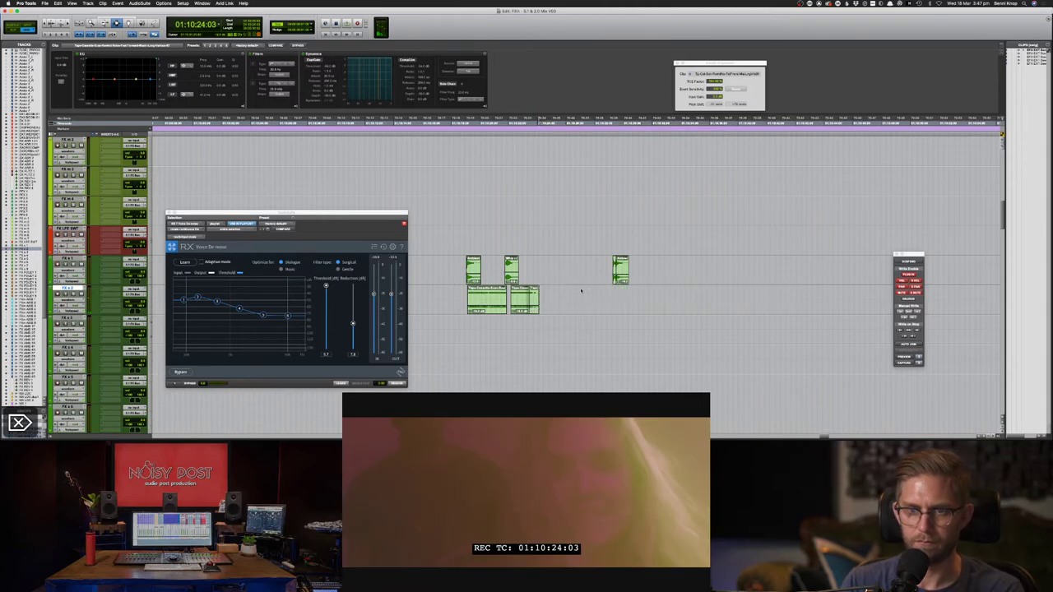
left_click_drag(530, 290, 526, 290)
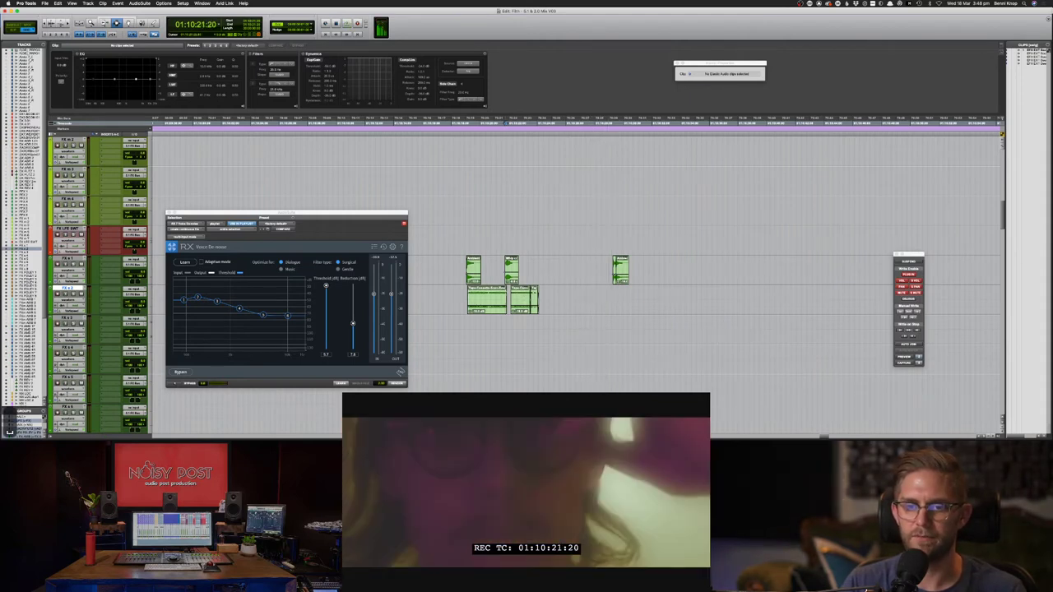
key("super+s")
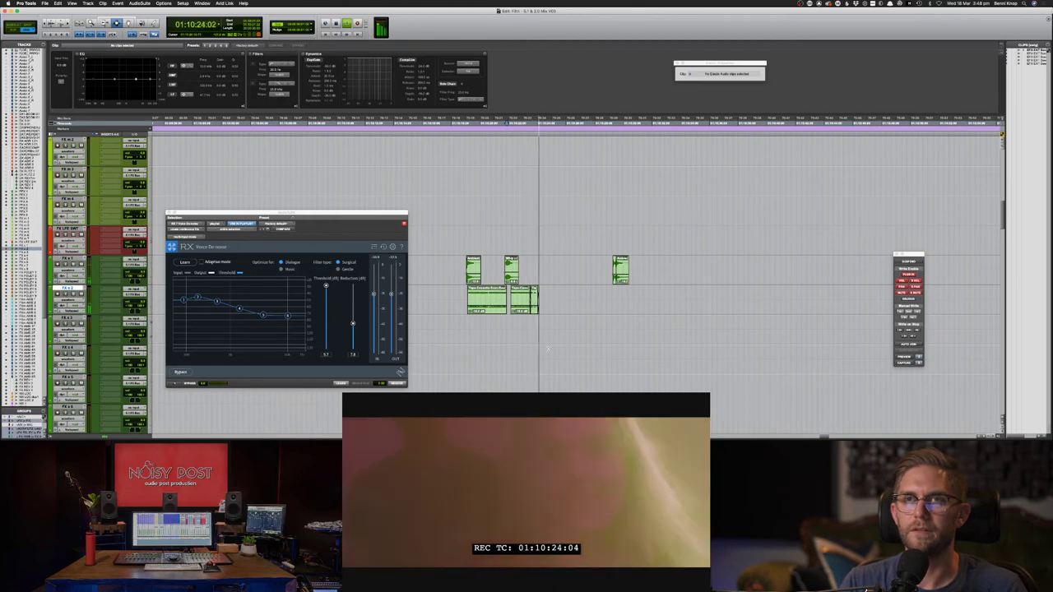
- Zoom out and scroll down through the FX tracks to the FX s 8 clip
key("super+bracketleft")
key("super+bracketleft")
key("super+bracketleft")
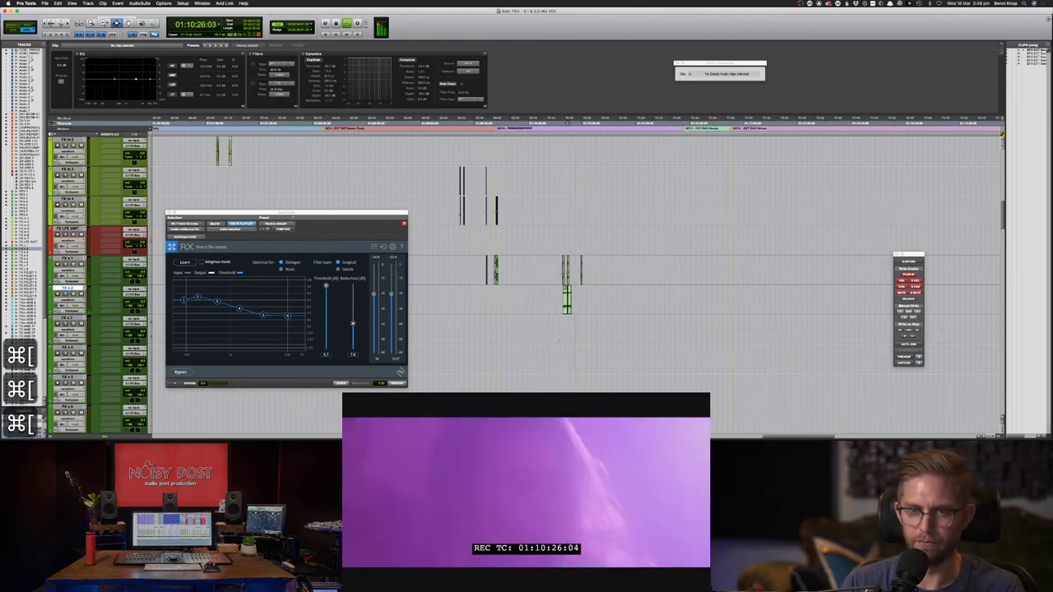
key("F8")
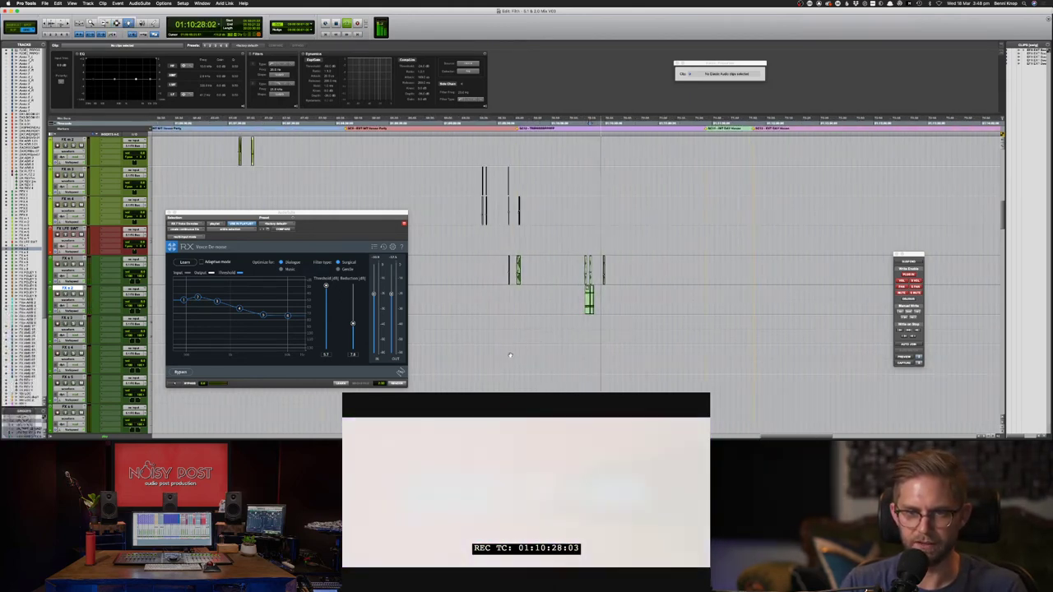
key("super+bracketleft")
scroll(511, 357, "left", 1)
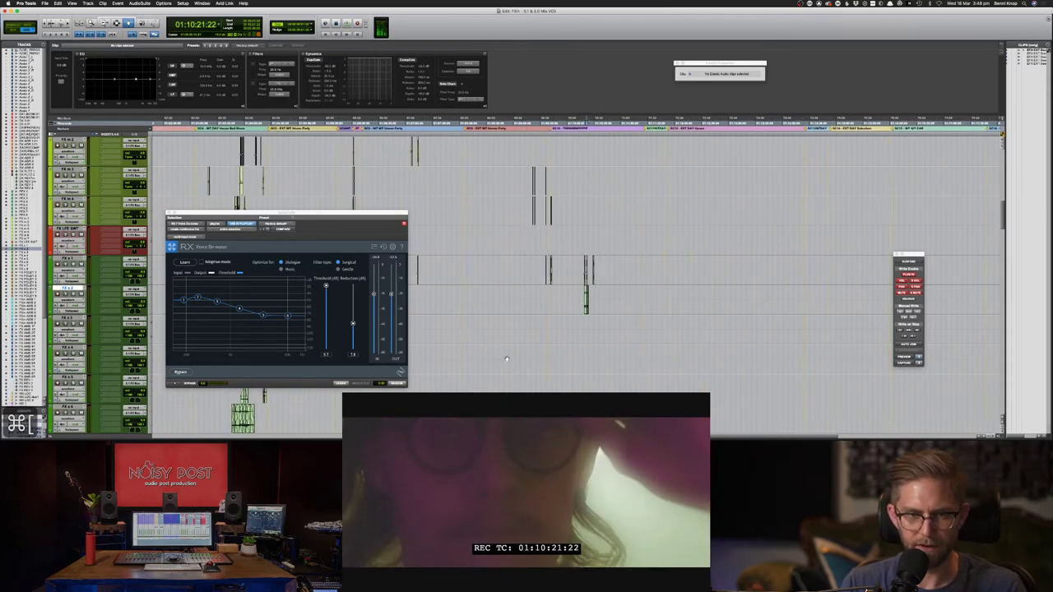
scroll(496, 366, "down", 1)
scroll(496, 366, "down", 1)
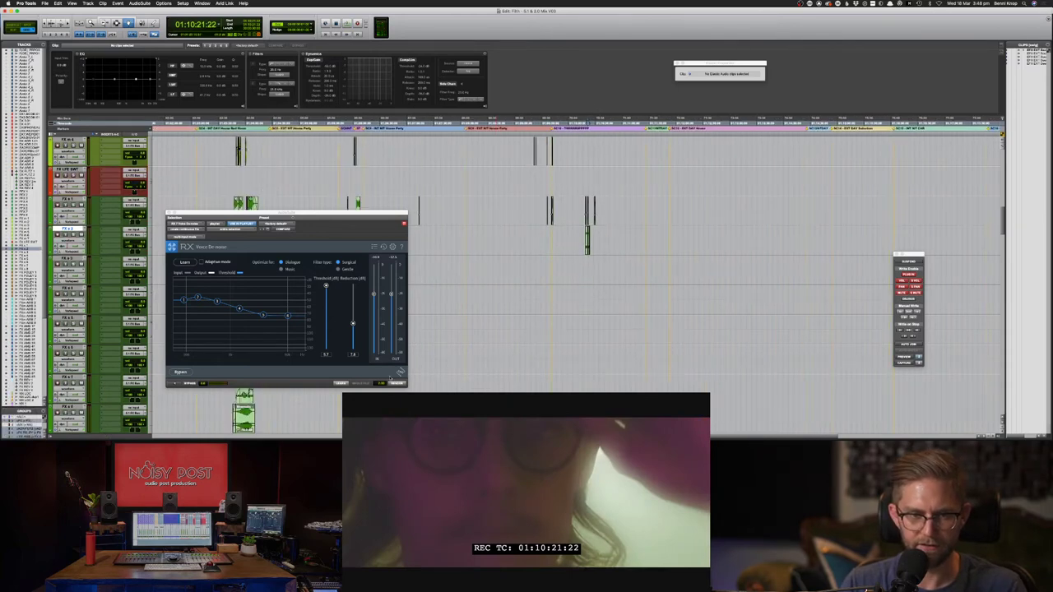
left_click(246, 417)
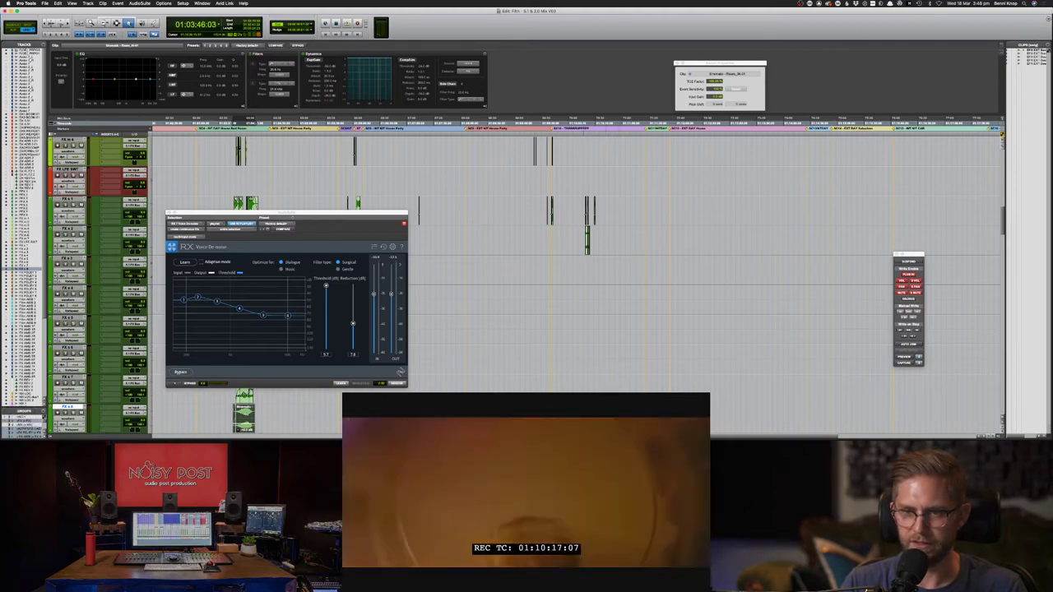
left_click(581, 416)
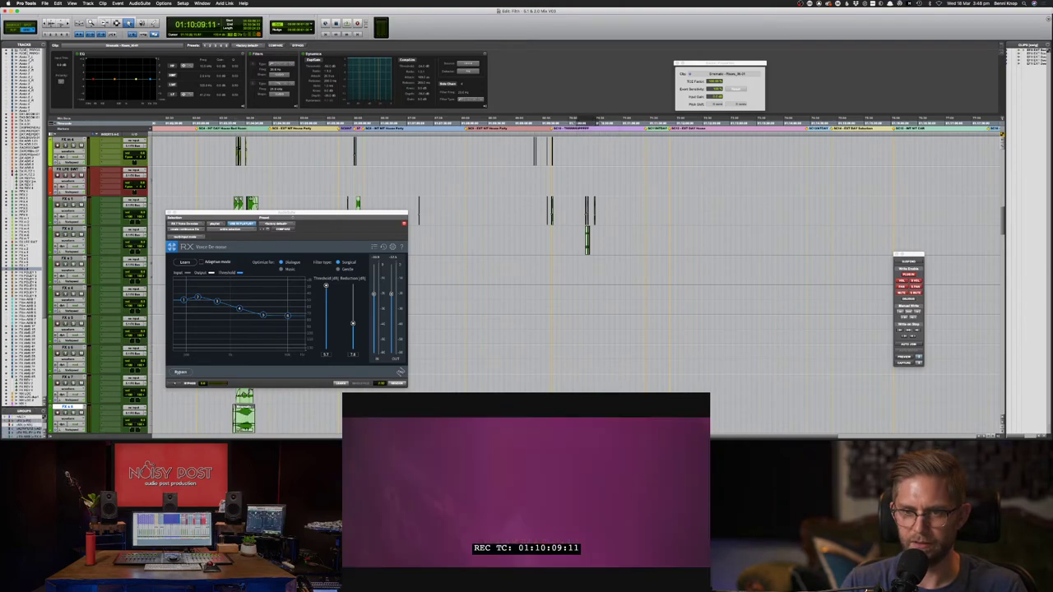
- Play back from FX s 2 to review the tape-rewind effects against picture
key("space")
key("F8")
key("F8")
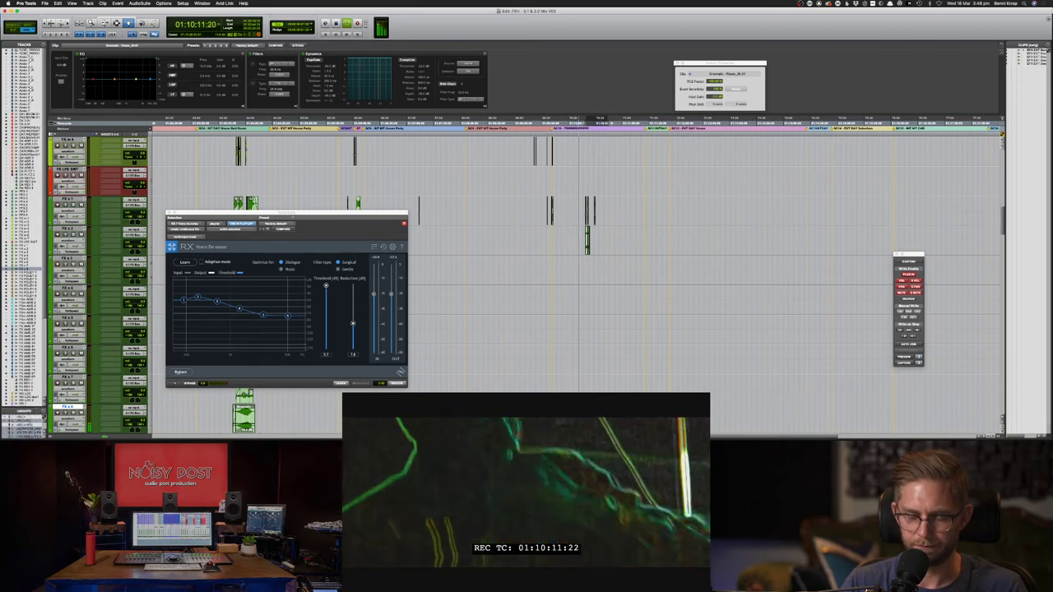
key("super+bracketright")
key("super+bracketright")
key("super+bracketright")
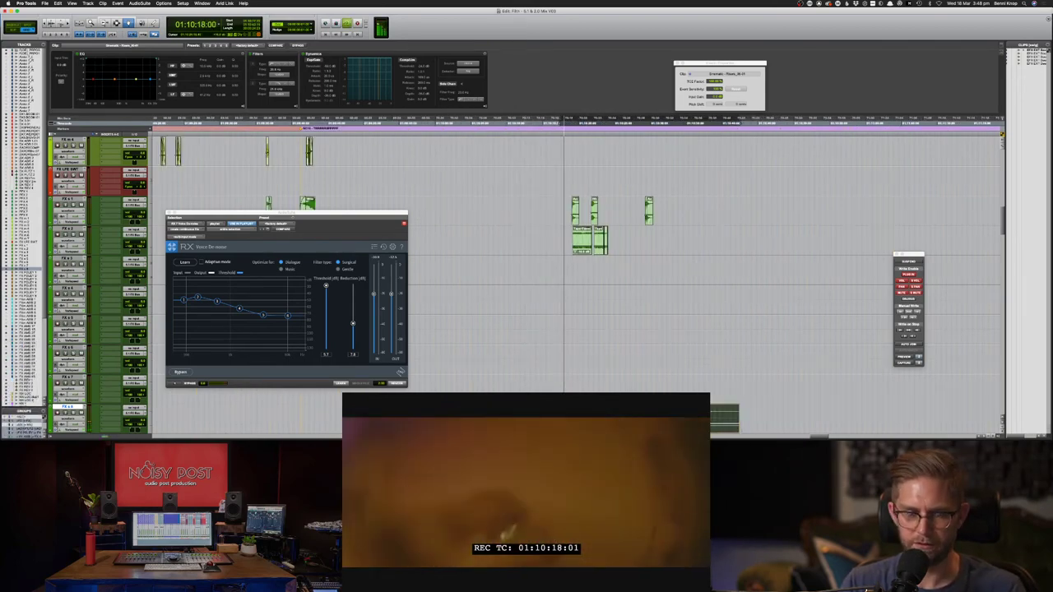
key("F7")
key("F8")
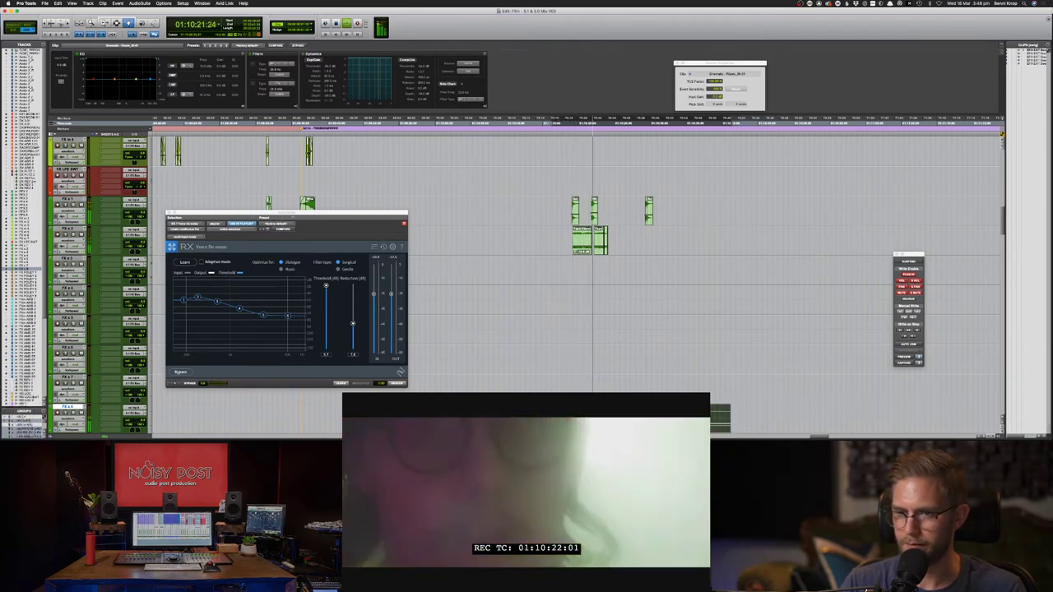
key("F7")
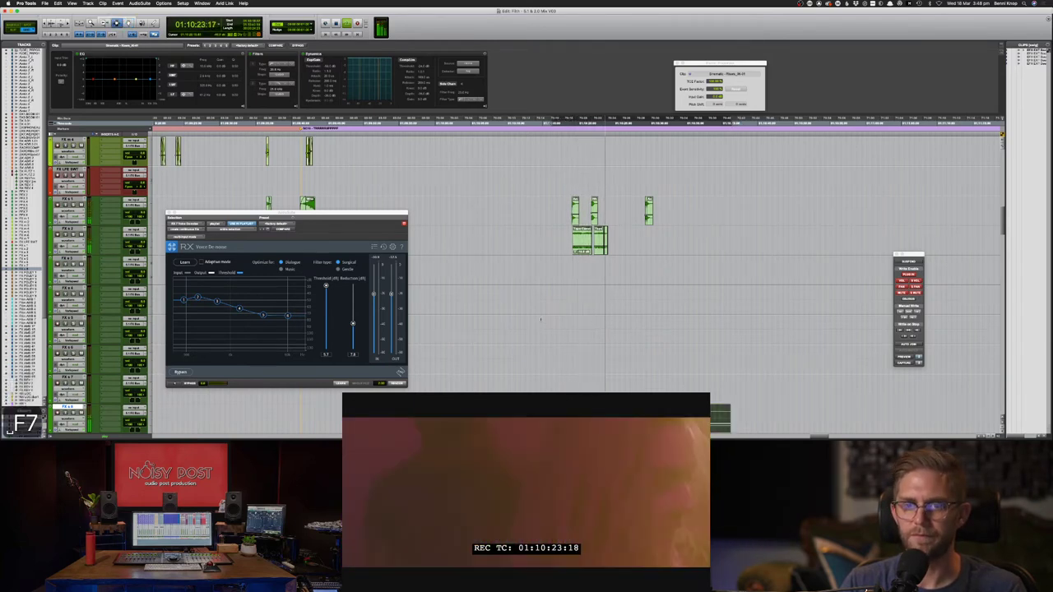
left_click(570, 240)
key("space")
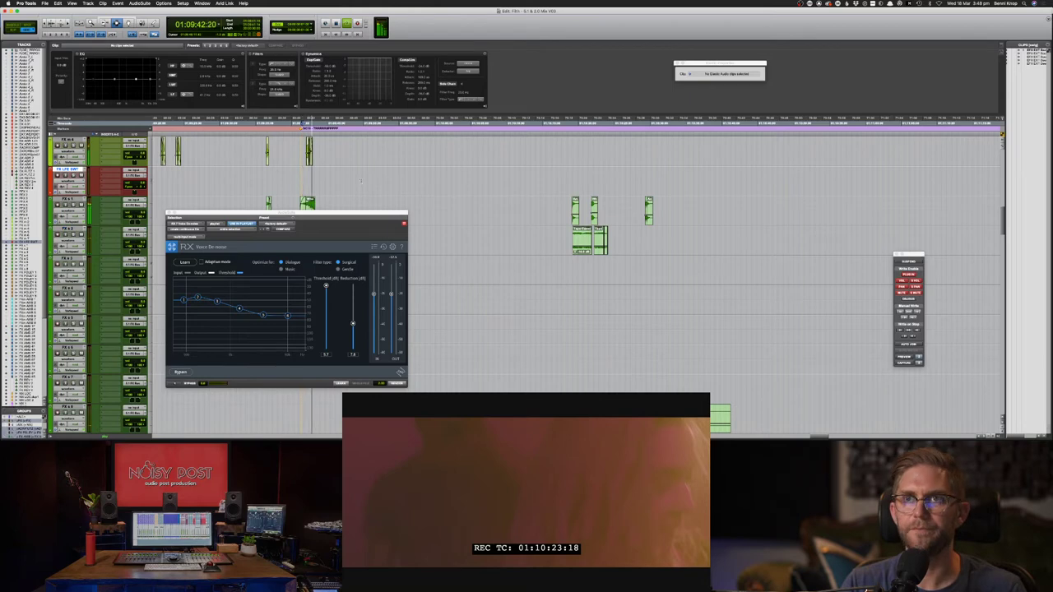
key("space")
- Play the effects with picture again and close the RX De-noiser plugin window
scroll(283, 159, "up", 20)
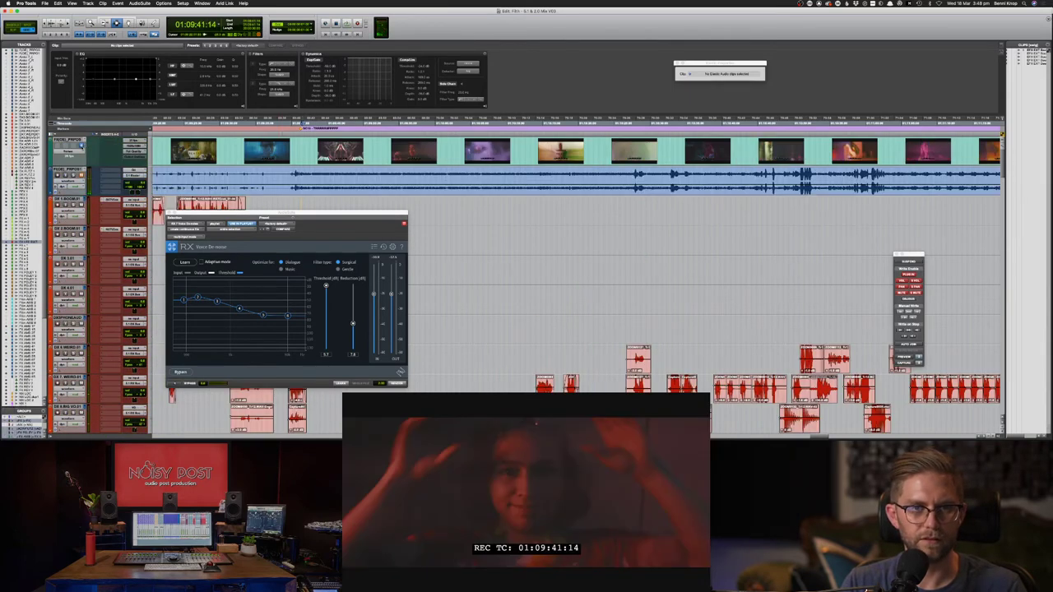
key("space")
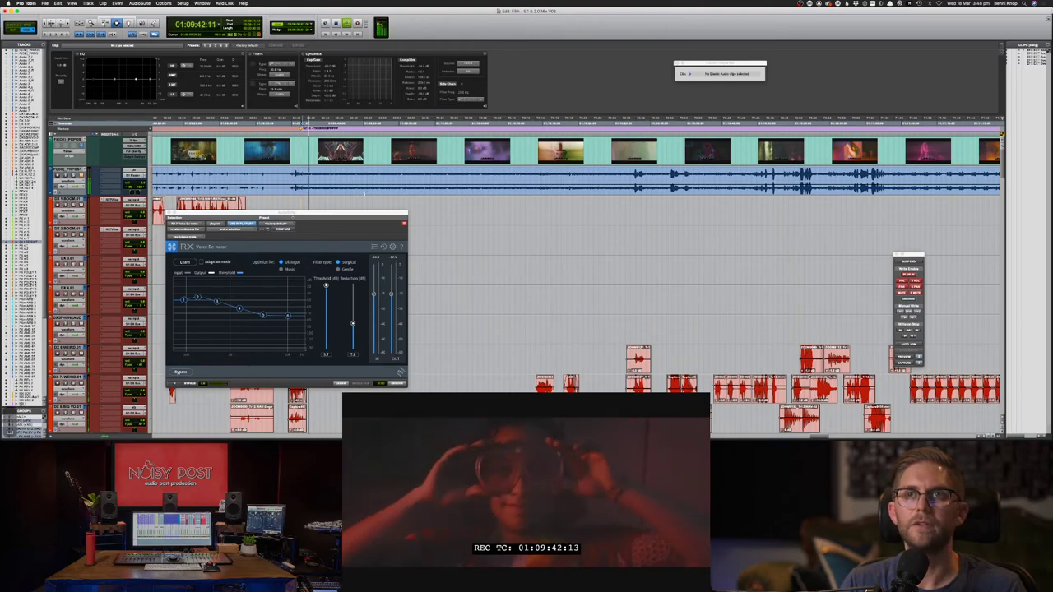
scroll(364, 195, "down", 20)
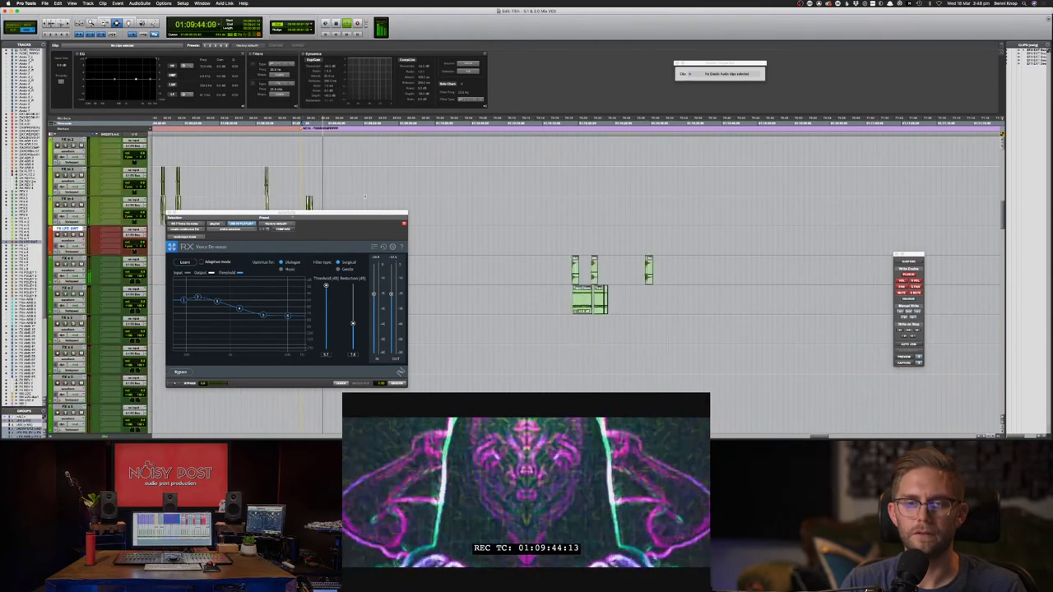
scroll(364, 196, "down", 10)
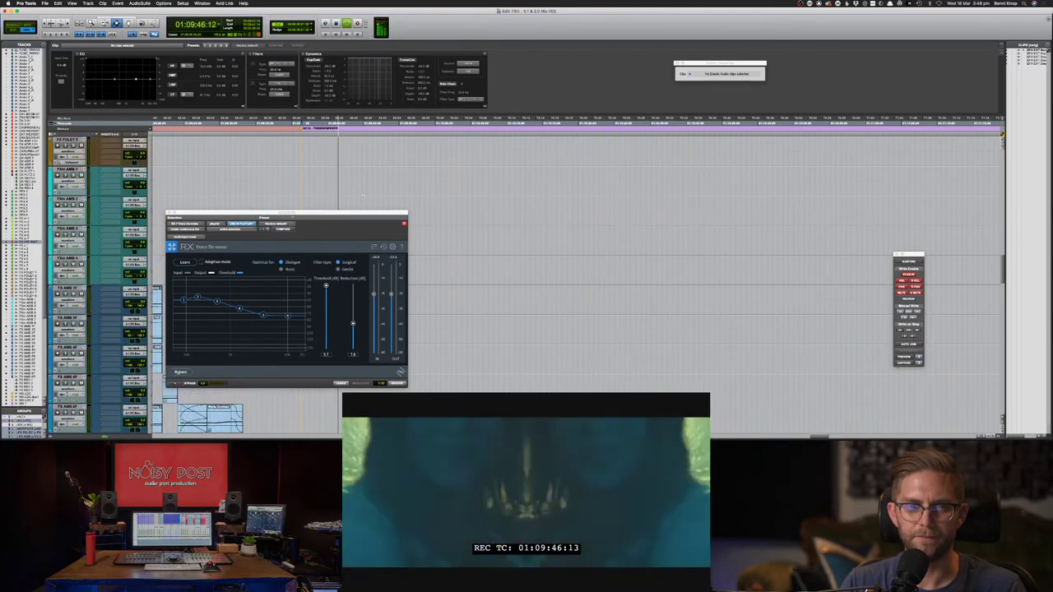
scroll(362, 197, "up", 10)
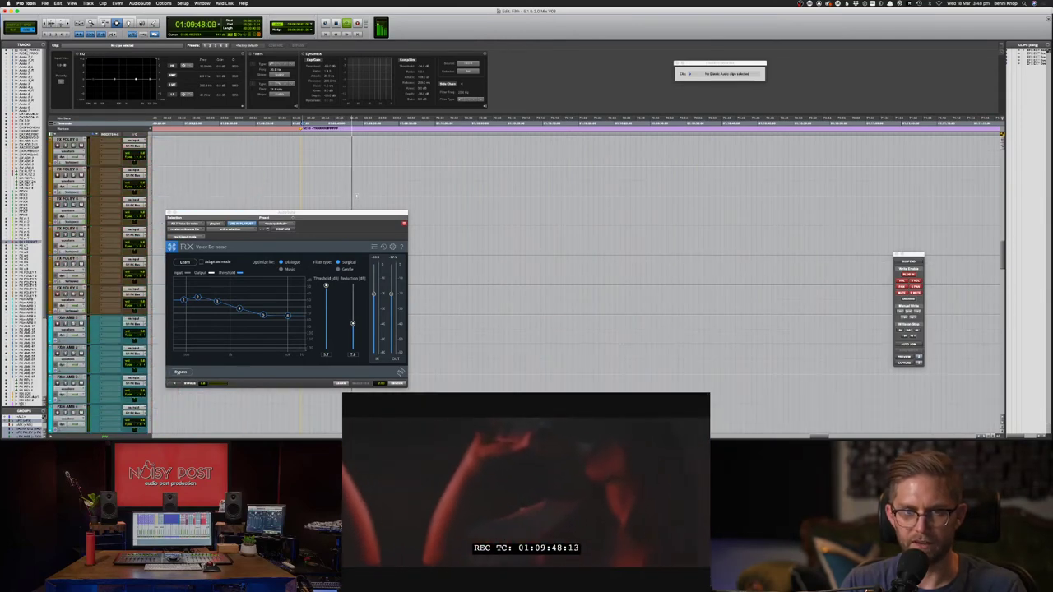
scroll(339, 198, "up", 3)
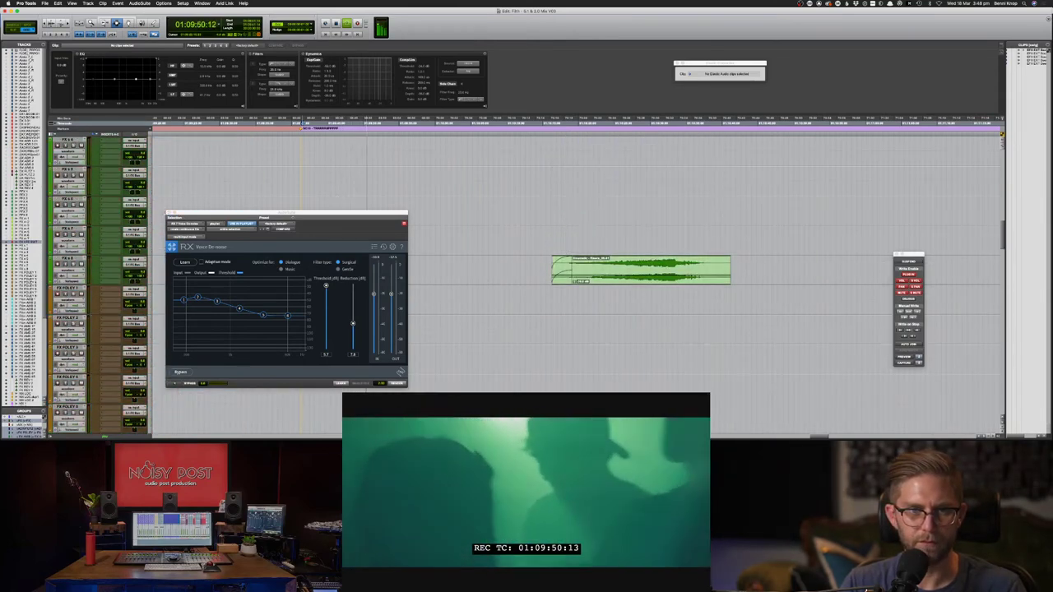
left_click(173, 215)
scroll(198, 222, "up", 5)
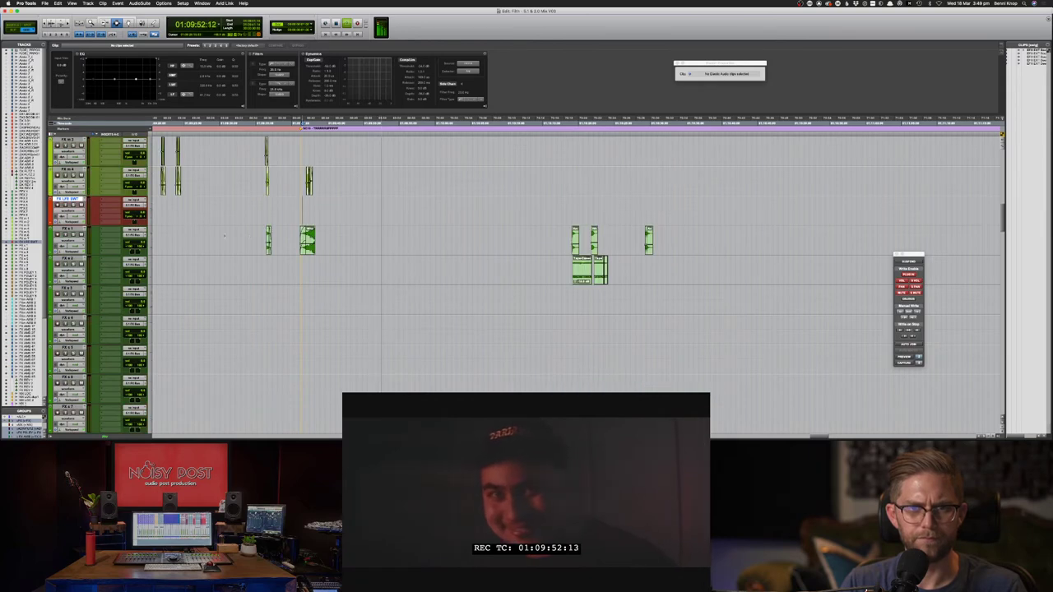
key("F8")
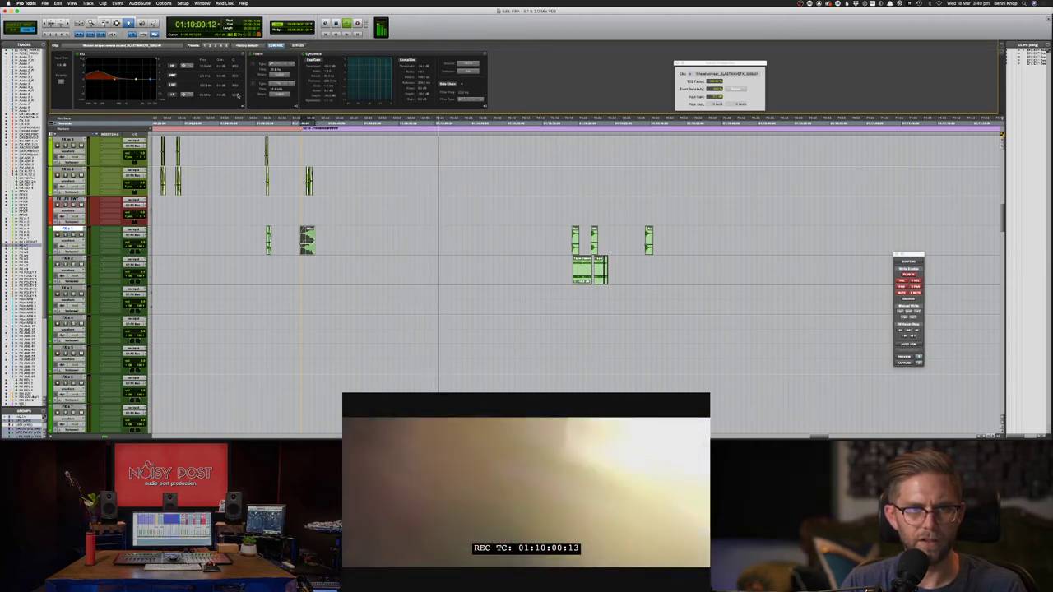
- Show the Sends and Object columns beside the tracks in the Edit window
key("space")
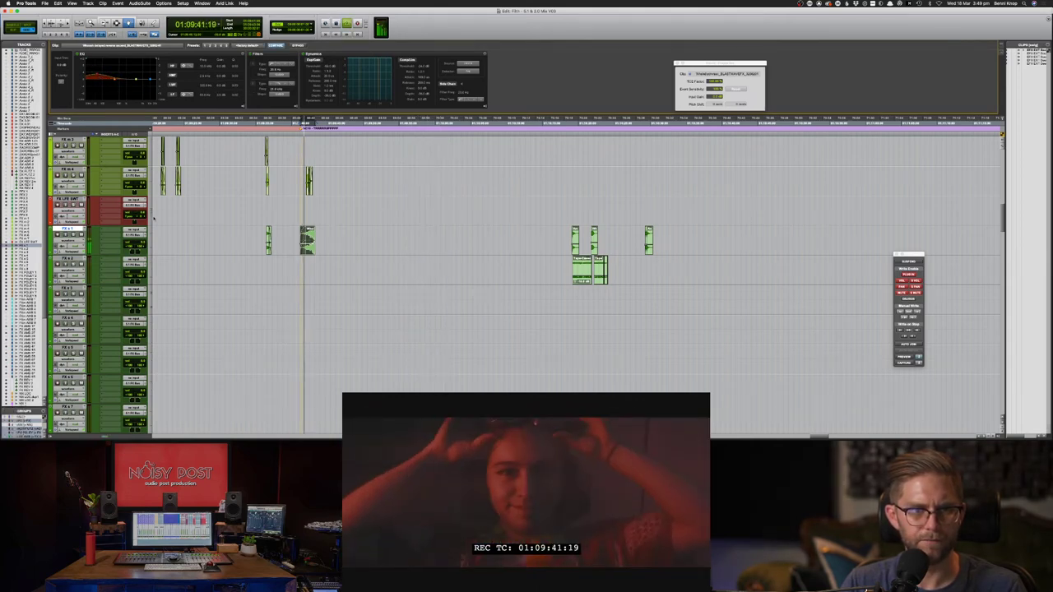
left_click(93, 134)
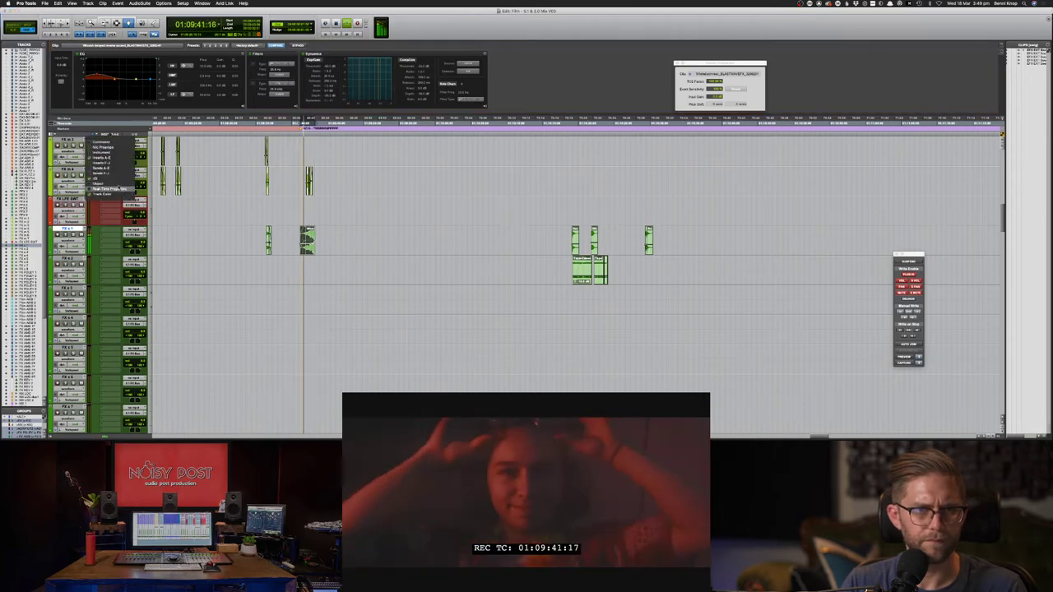
left_click(112, 163)
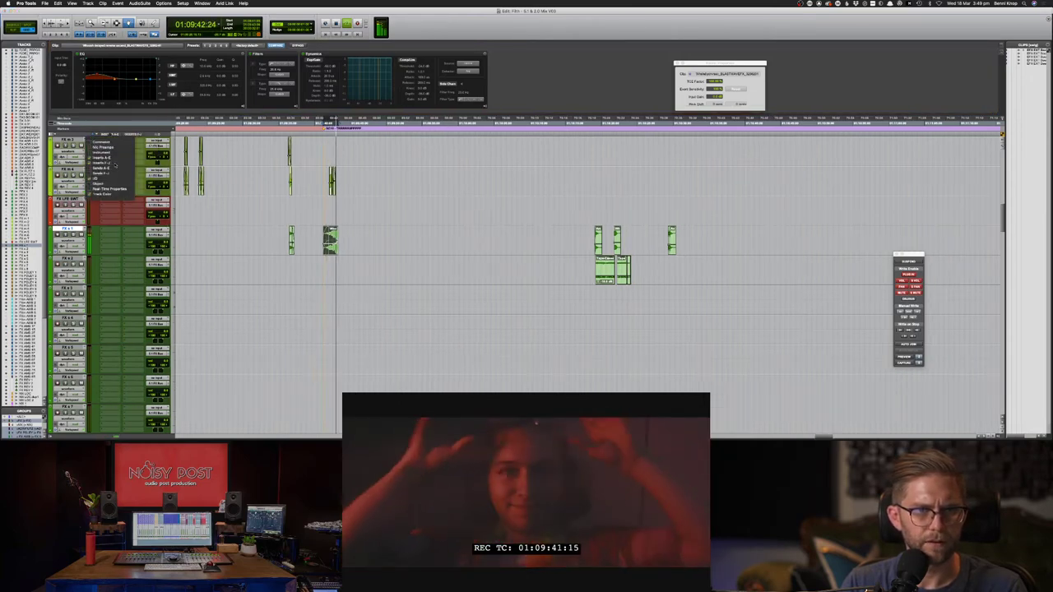
left_click(114, 169)
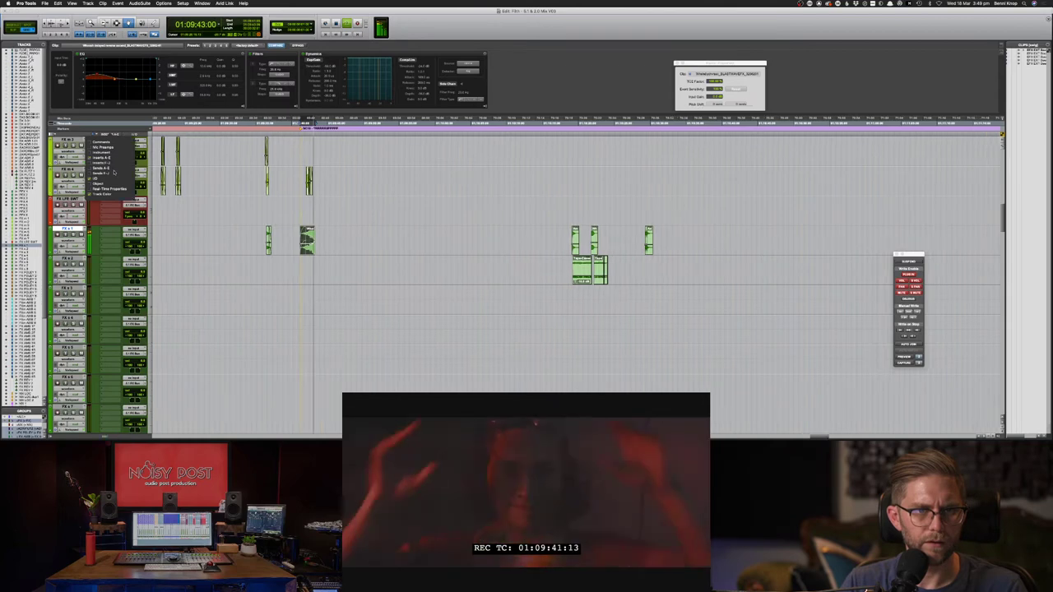
left_click(112, 169)
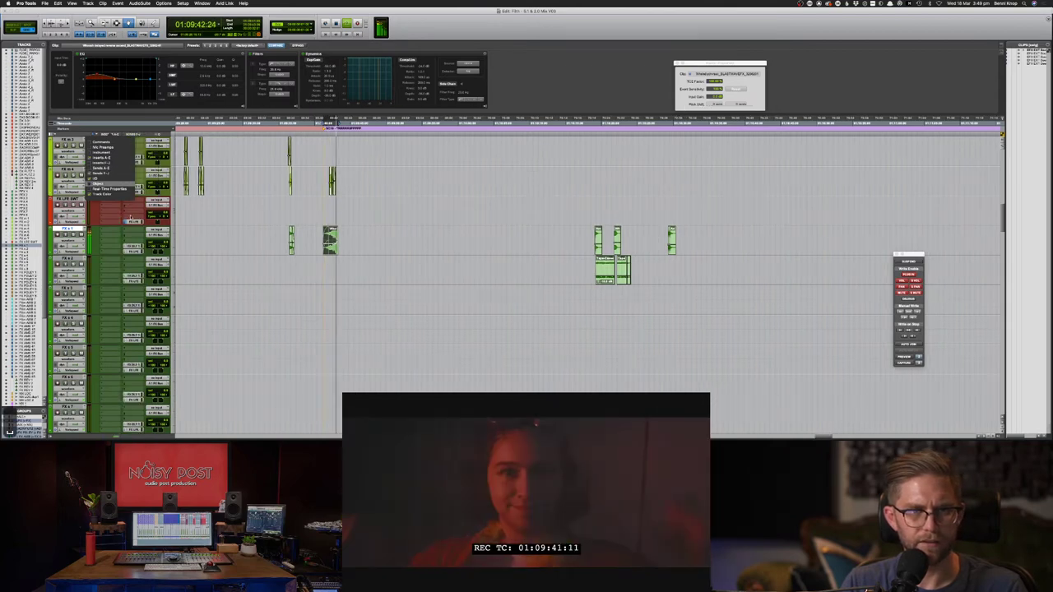
left_click(110, 183)
left_click(141, 249)
key("space")
- Open the level fader for the LFE send on FX s 1
left_click(140, 251)
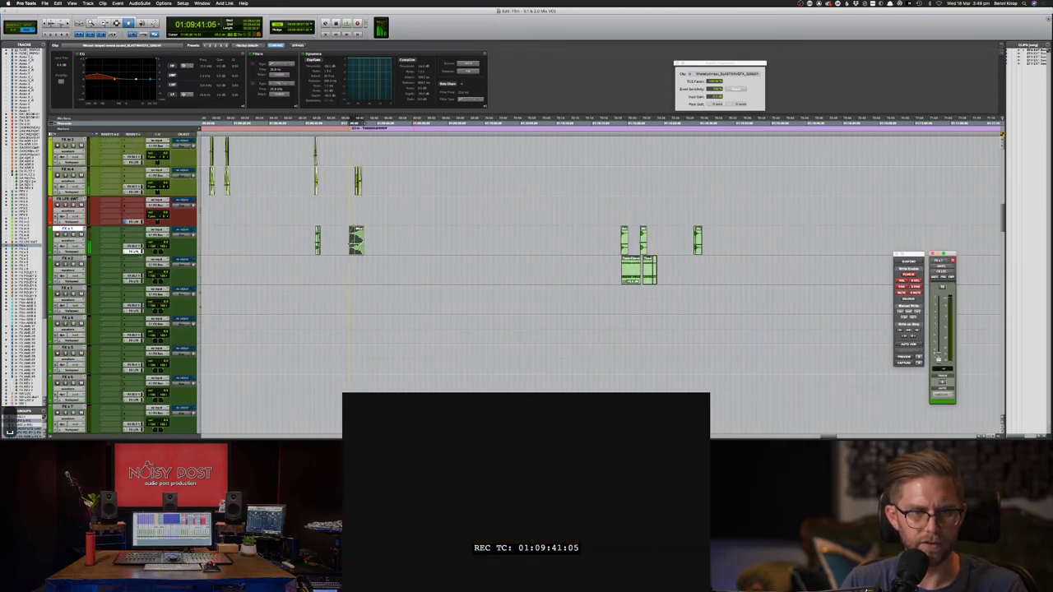
left_click(939, 357, "ctrl+alt+super")
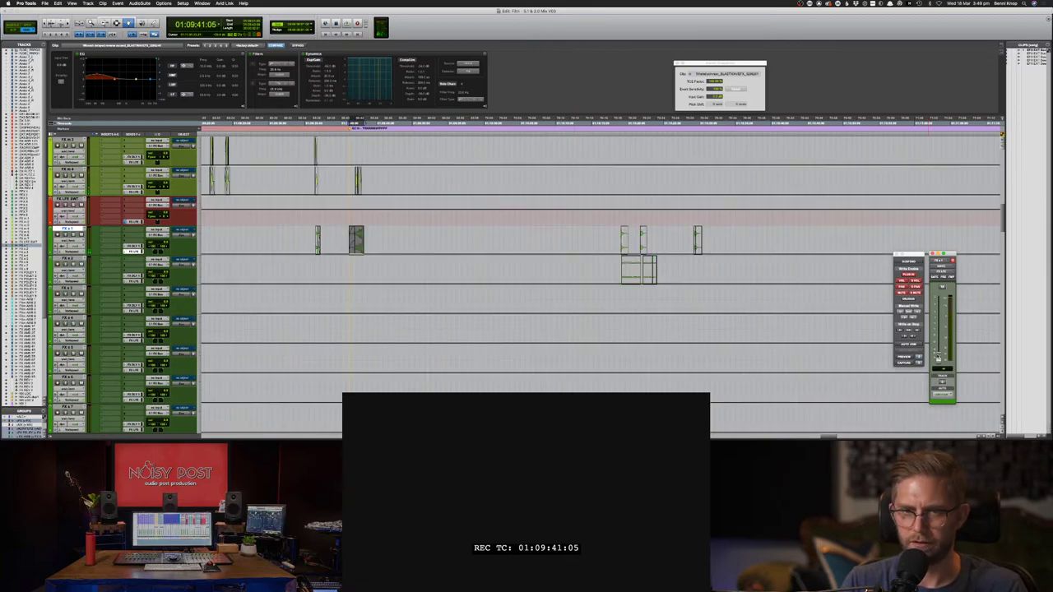
key("F6")
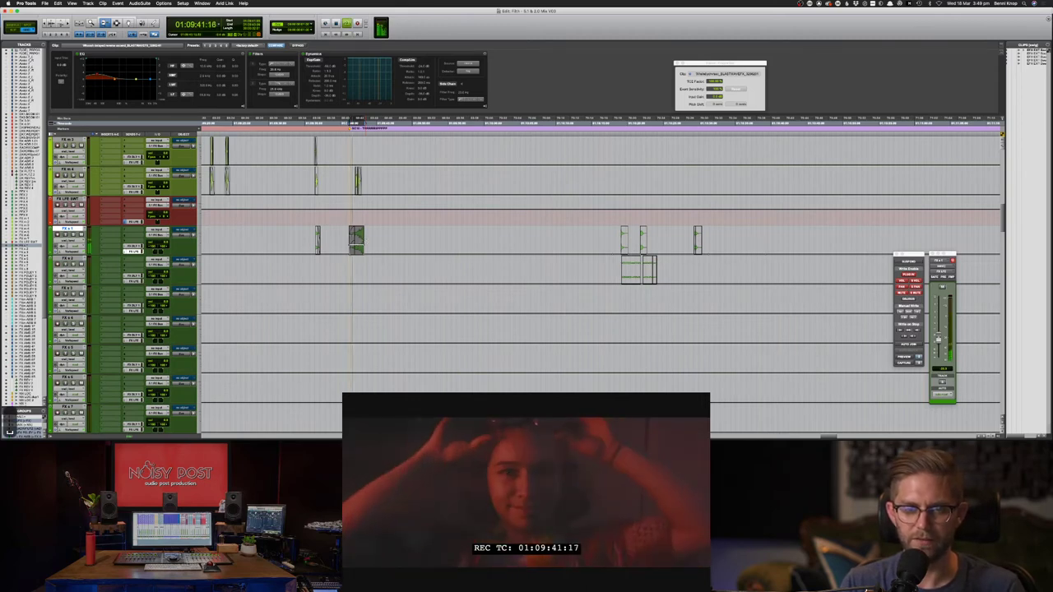
key("space")
key("F7")
left_click(356, 239)
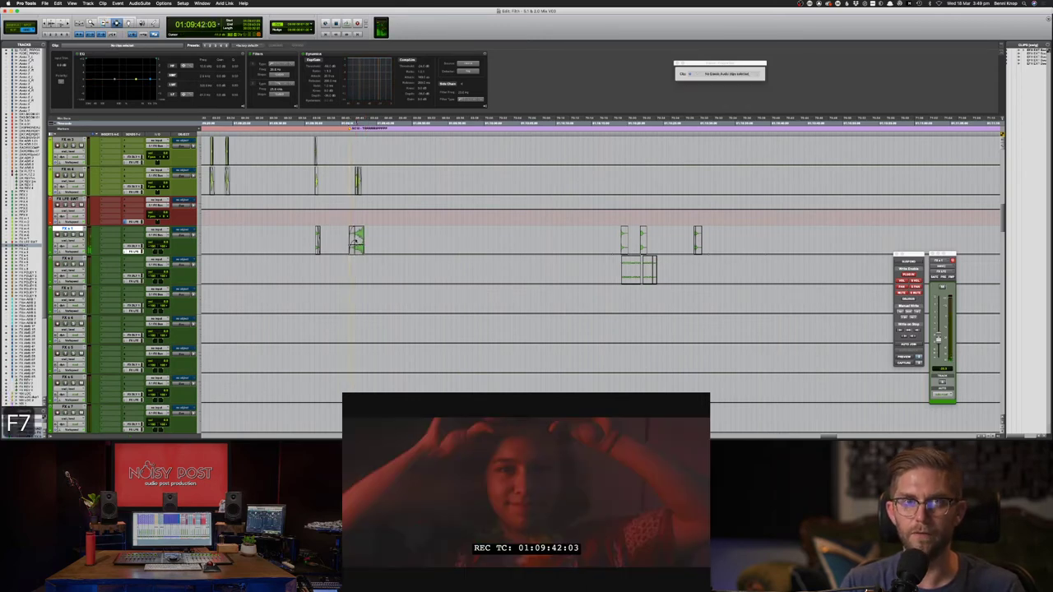
key("space")
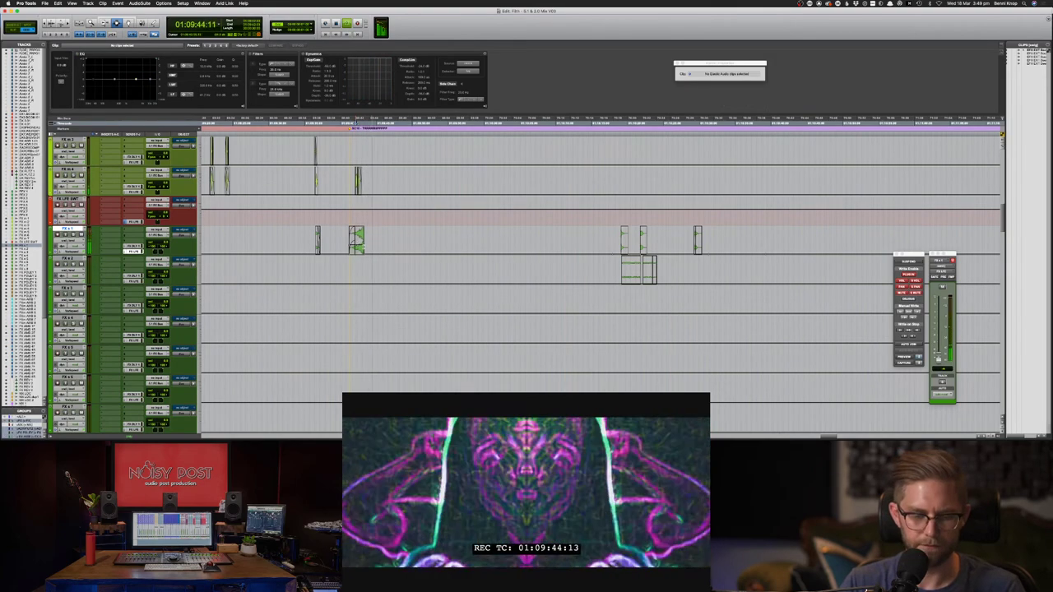
key("F6")
key("F7")
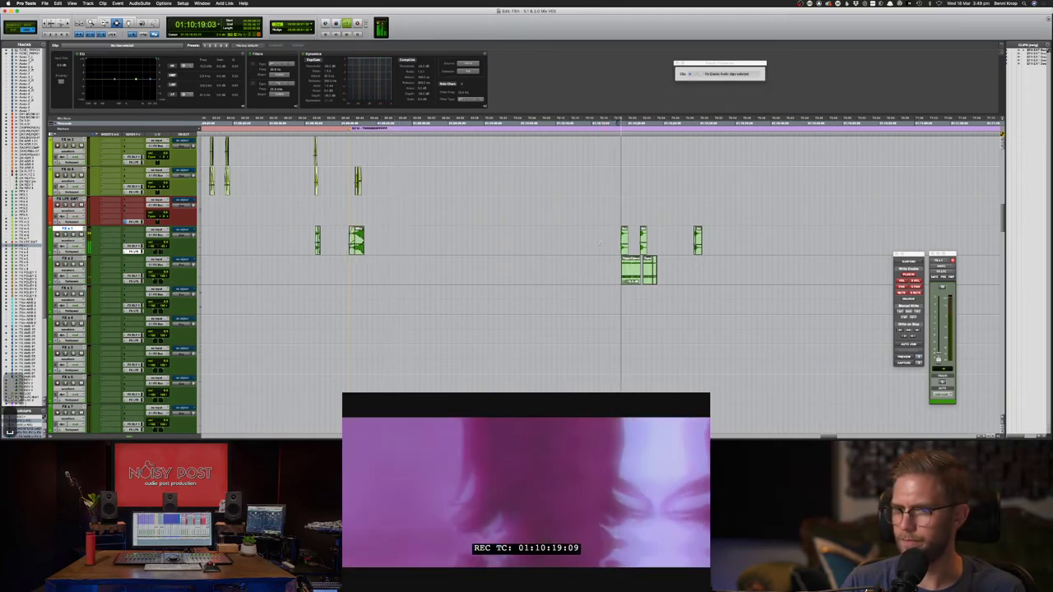
key("space")
left_click(610, 240)
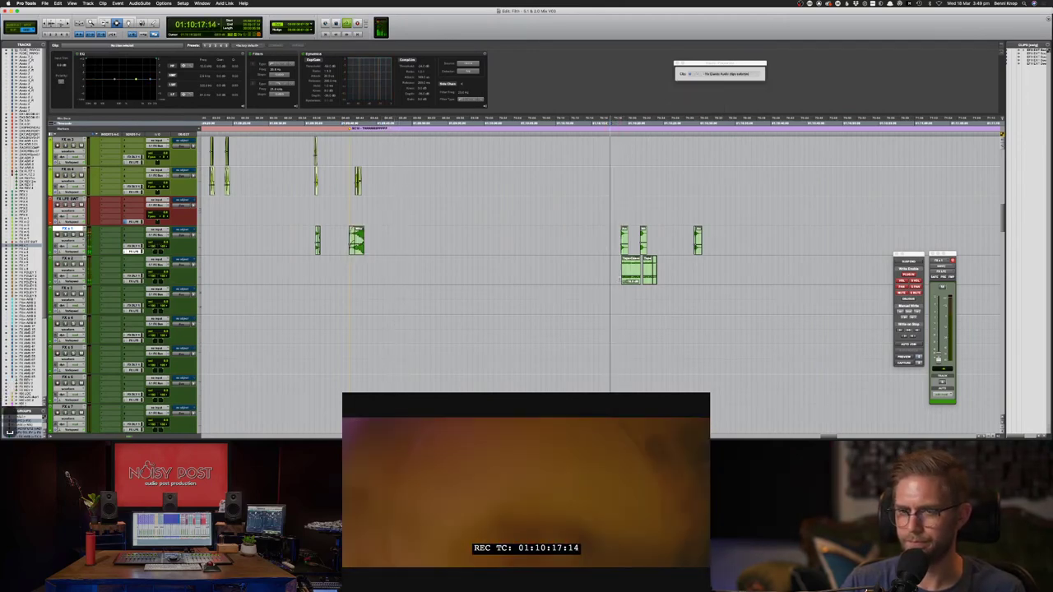
key("space")
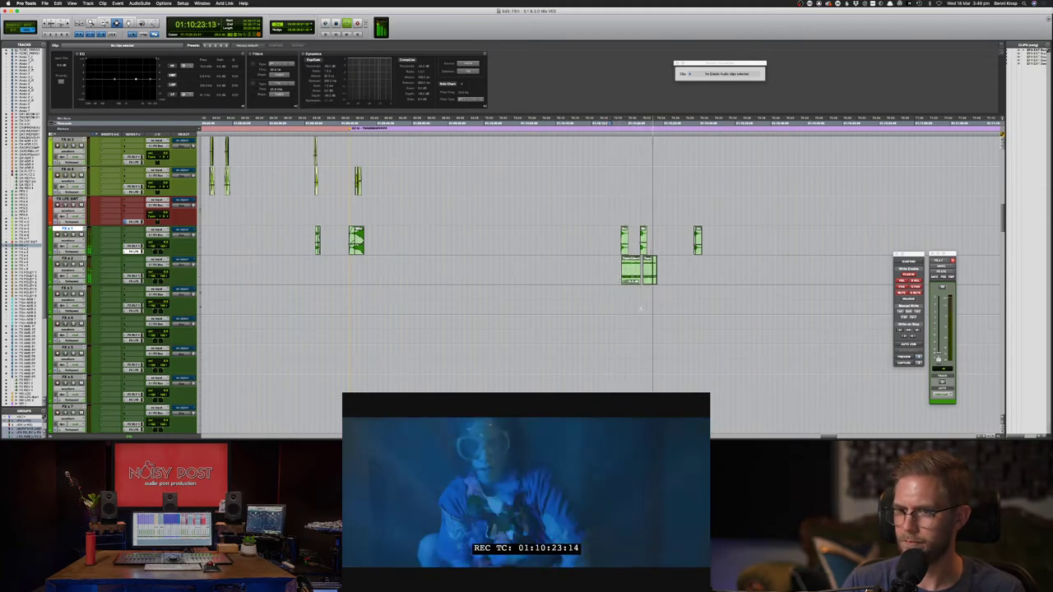
- Solo FX s 8 and slide its effect clip earlier on the timeline
scroll(647, 310, "down", 5)
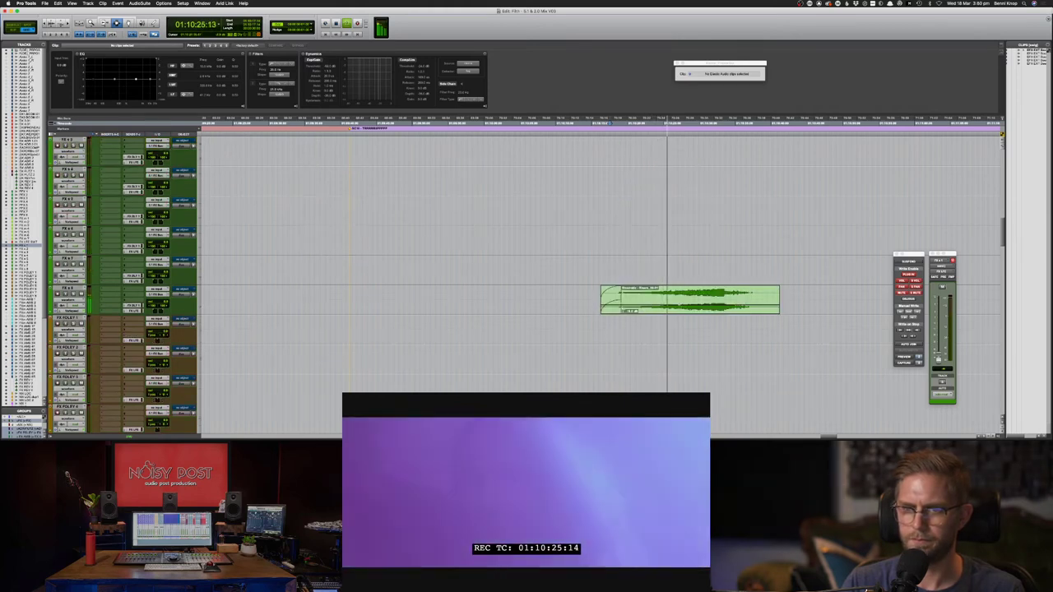
key("F8")
left_click(683, 312)
key("s")
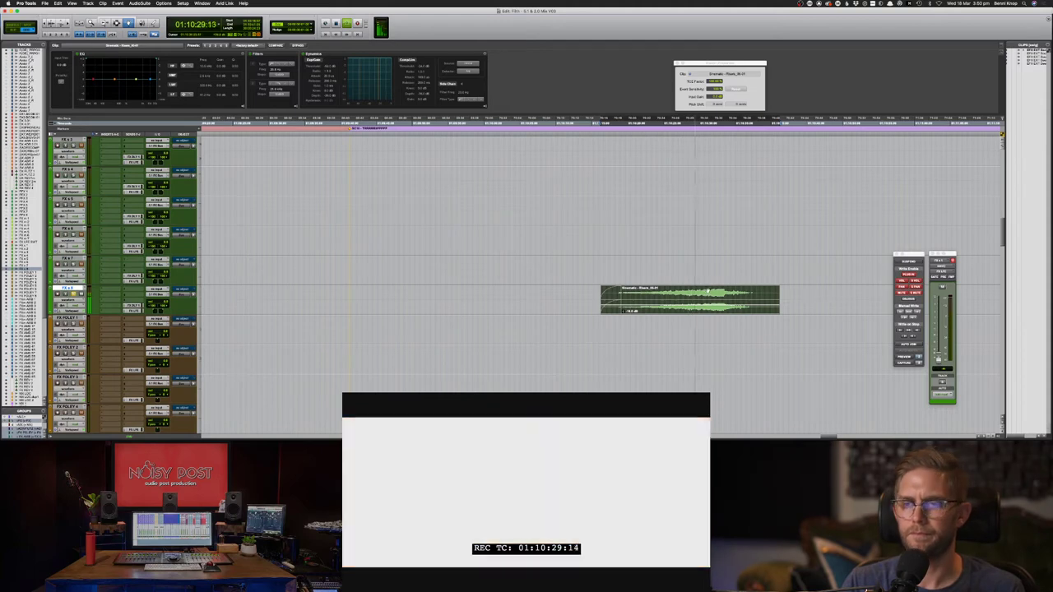
left_click_drag(658, 302, 608, 302)
key("F7")
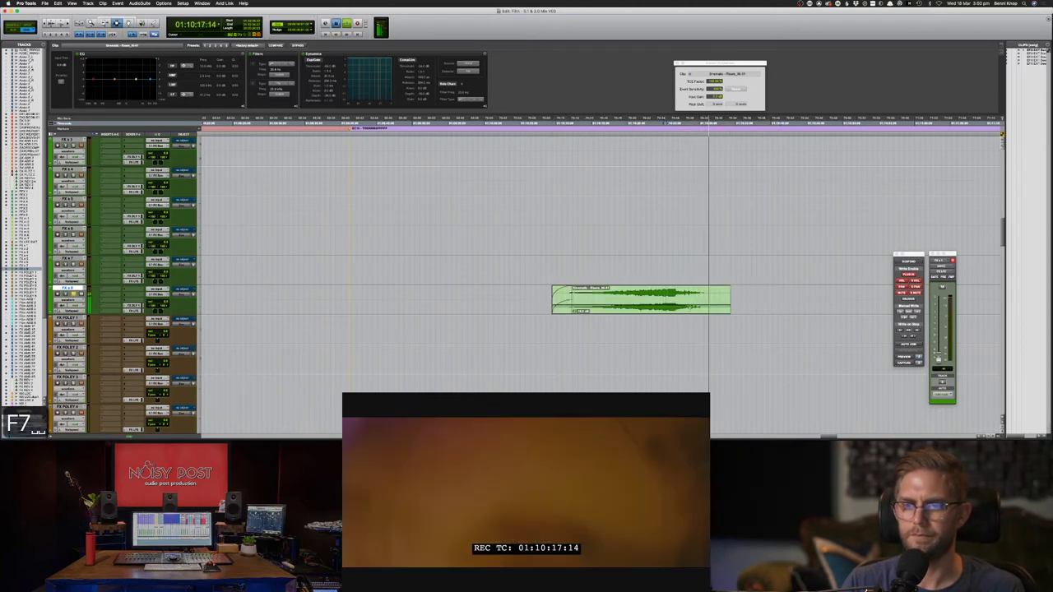
key("F8")
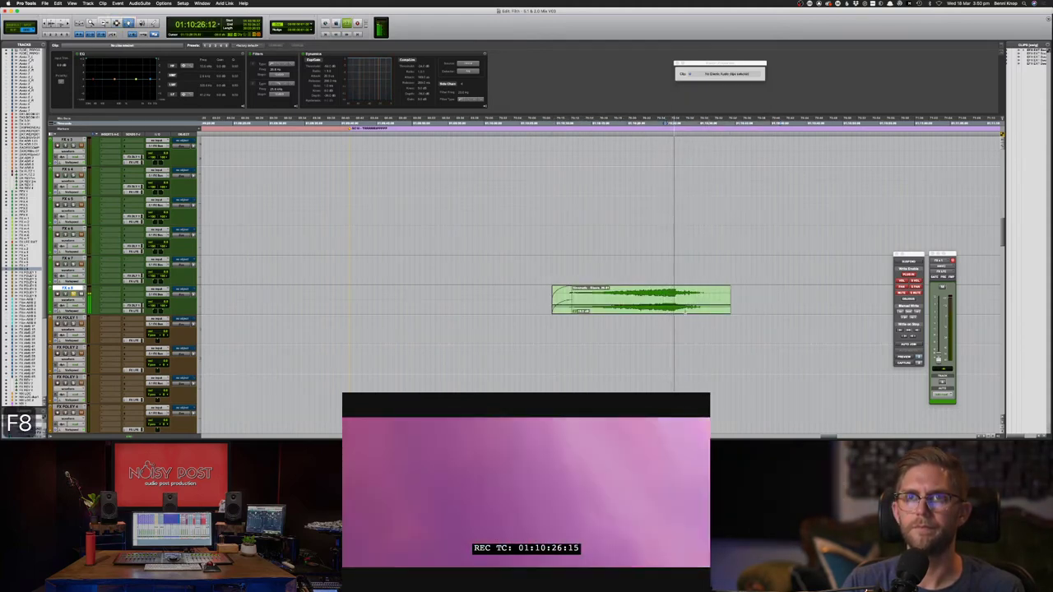
left_click_drag(682, 312, 670, 311)
key("space")
key("F7")
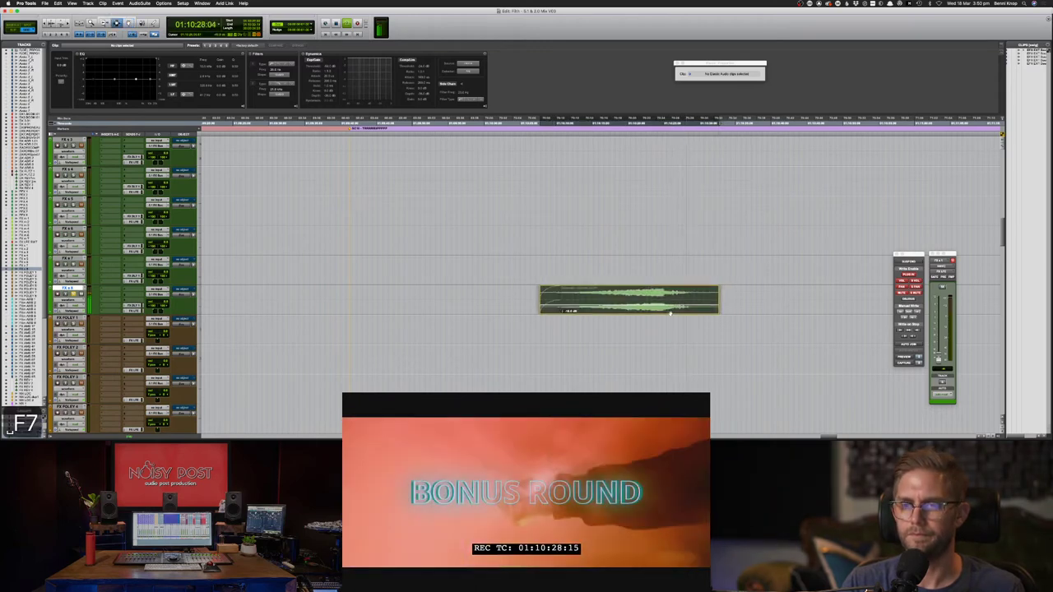
- Adjust the FX s 8 clip position against the picture around 01:10:24:05
left_click(658, 298)
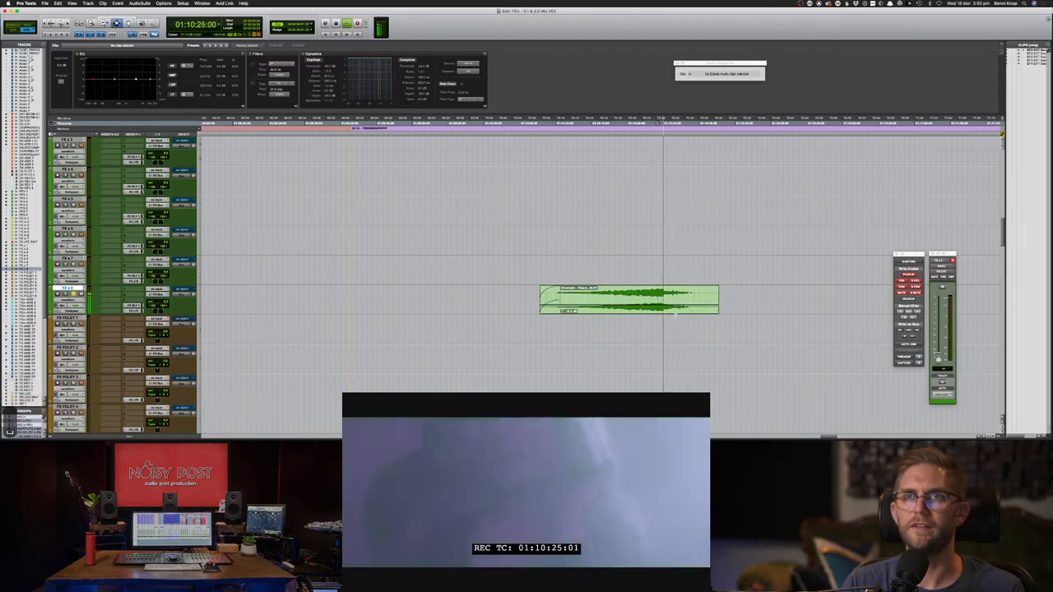
left_click_drag(657, 301, 643, 300)
key("F7")
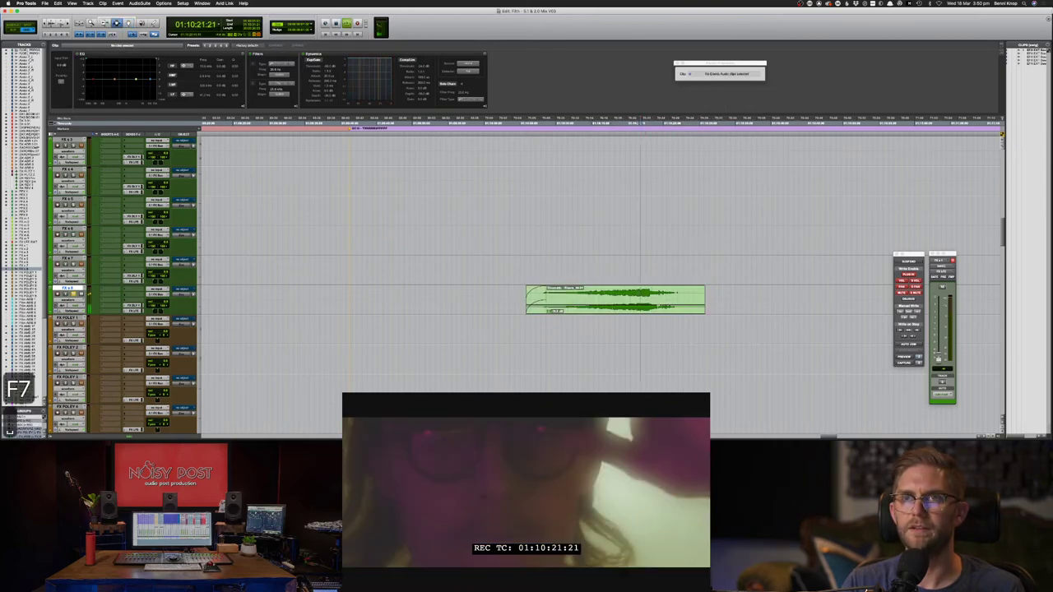
key("F8")
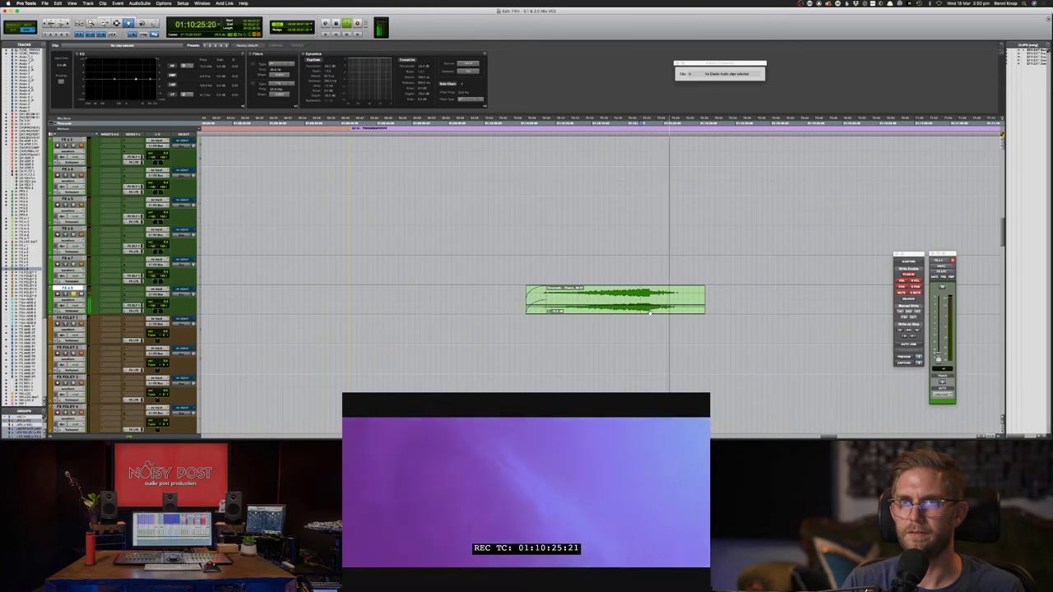
left_click_drag(650, 312, 688, 310)
key("F7")
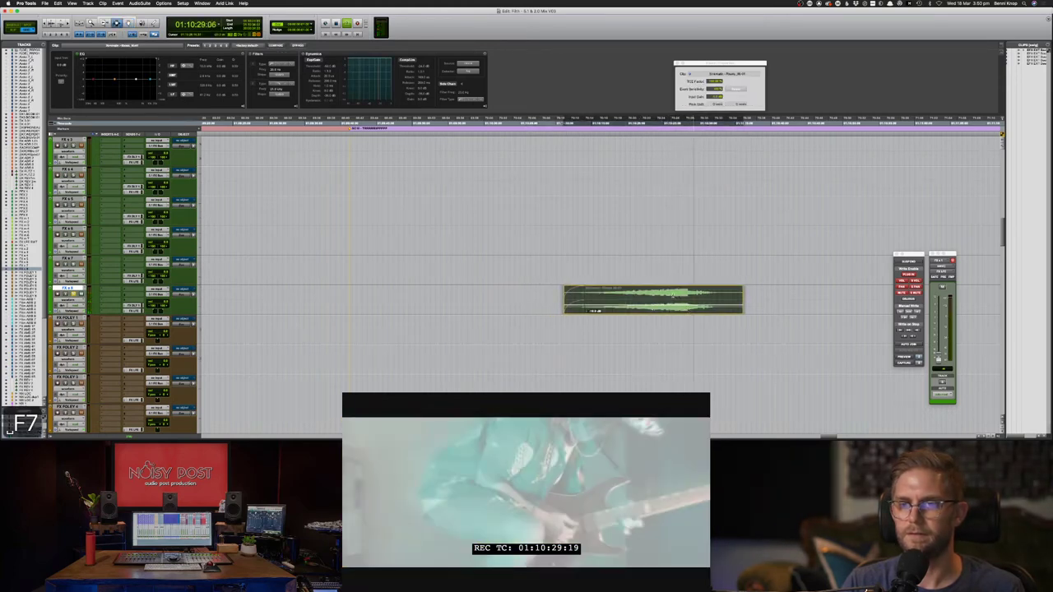
left_click(675, 308)
key("space")
key("shift+s")
- Zoom in and nudge the clip slightly earlier to tighten its sync
key("super+bracketright")
key("super+bracketright")
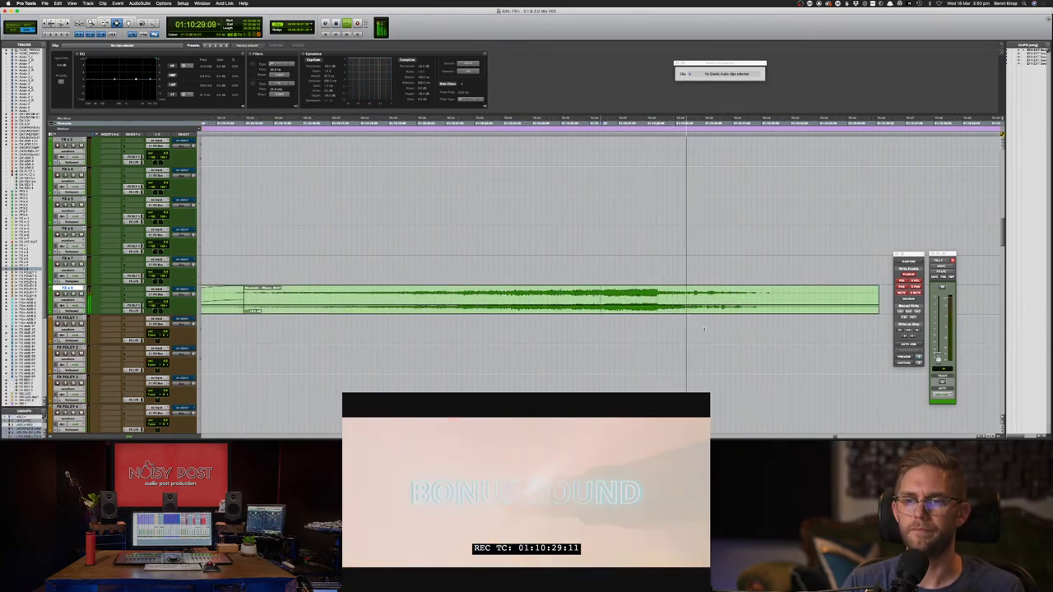
key("F8")
left_click_drag(660, 299, 653, 299)
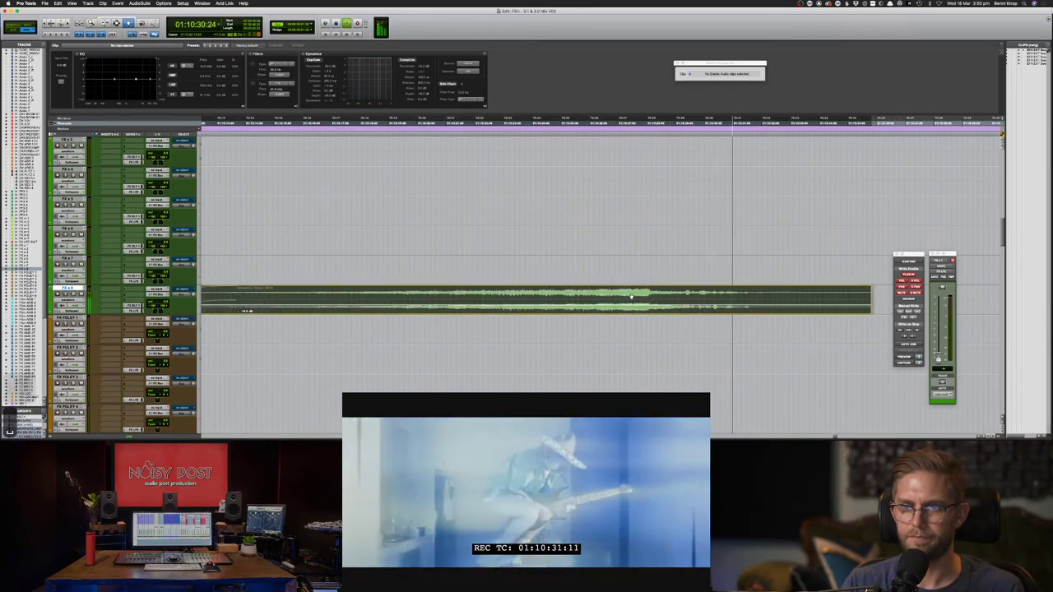
key("F7")
key("space")
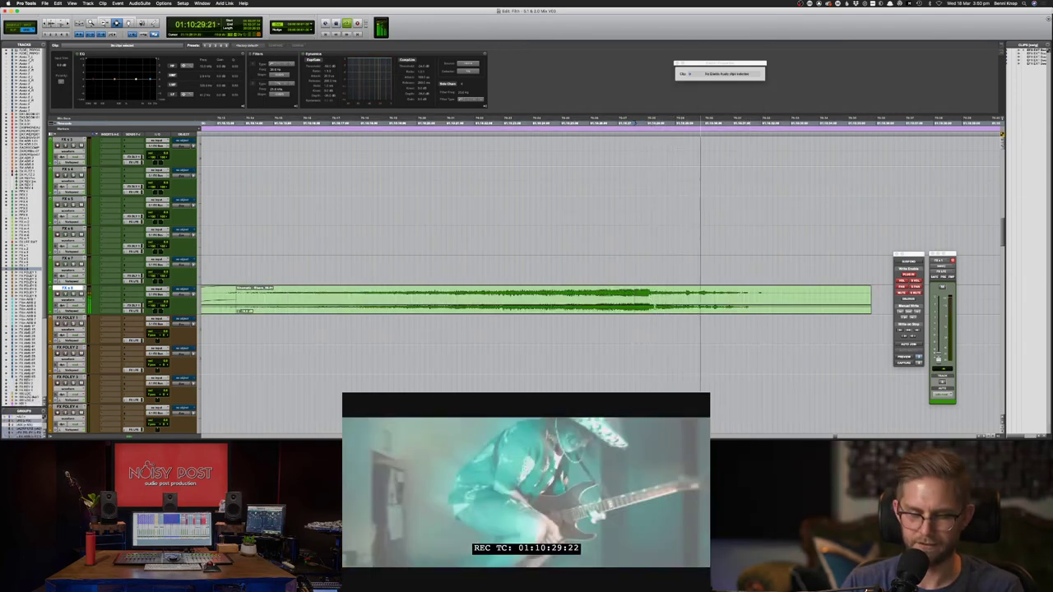
- Delete the unwanted start of the FX s 8 effect clip
key("super+bracketleft")
key("super+bracketleft")
key("space")
left_click_drag(543, 297, 606, 296)
key("Delete")
- Apply a curved fade-in to the trimmed FX s 8 clip's start and play it back
key("super+f")
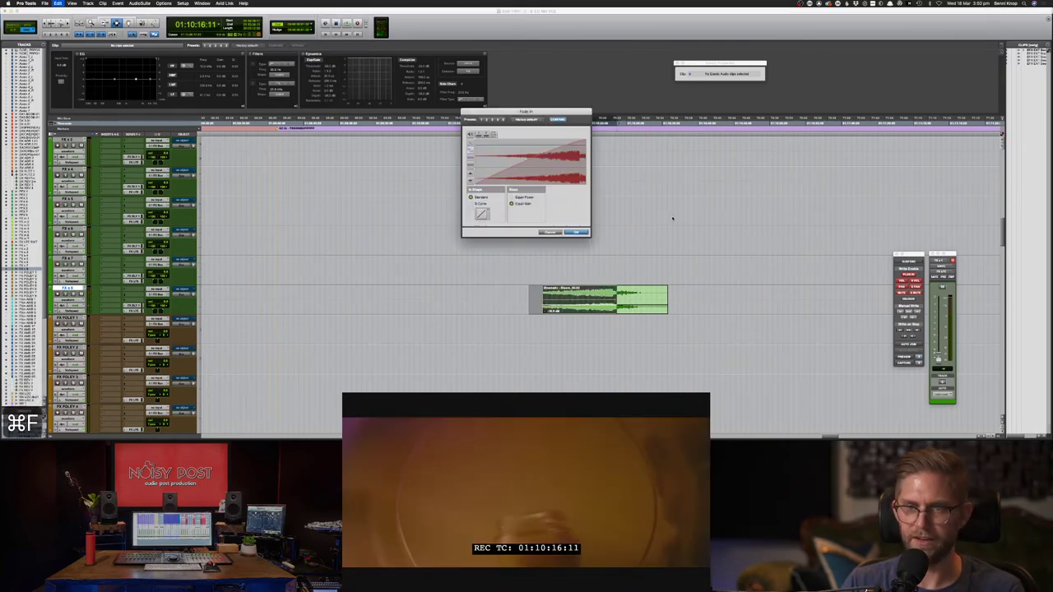
left_click_drag(533, 168, 551, 172)
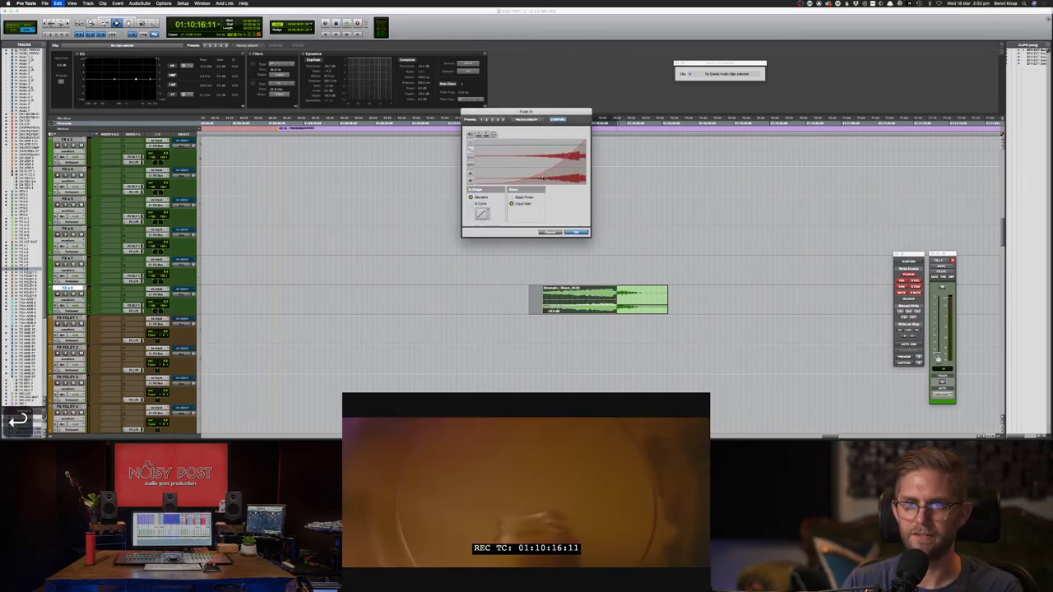
key("F8")
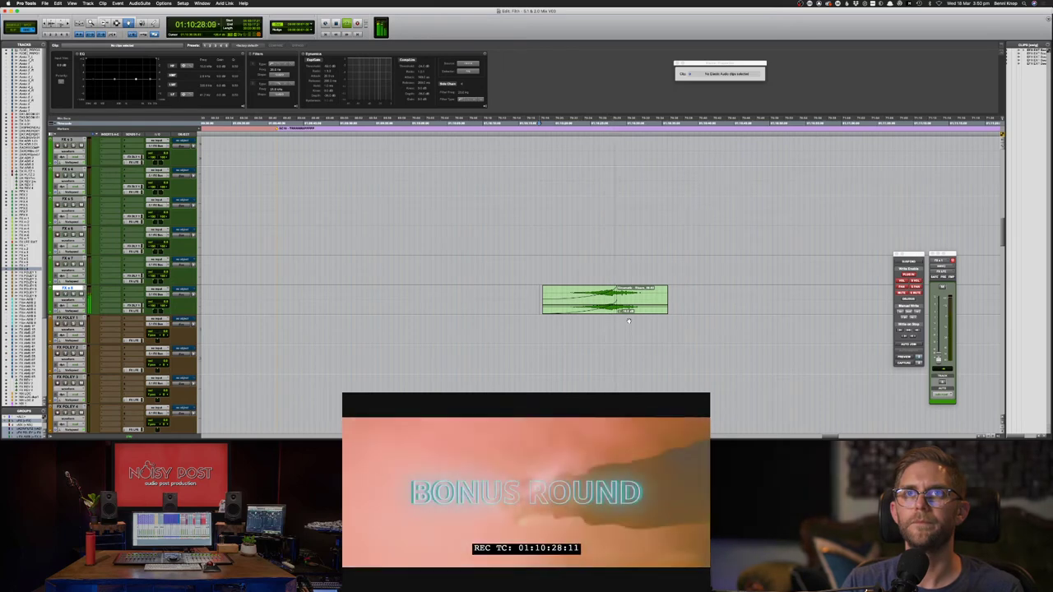
left_click(633, 296)
key("F7")
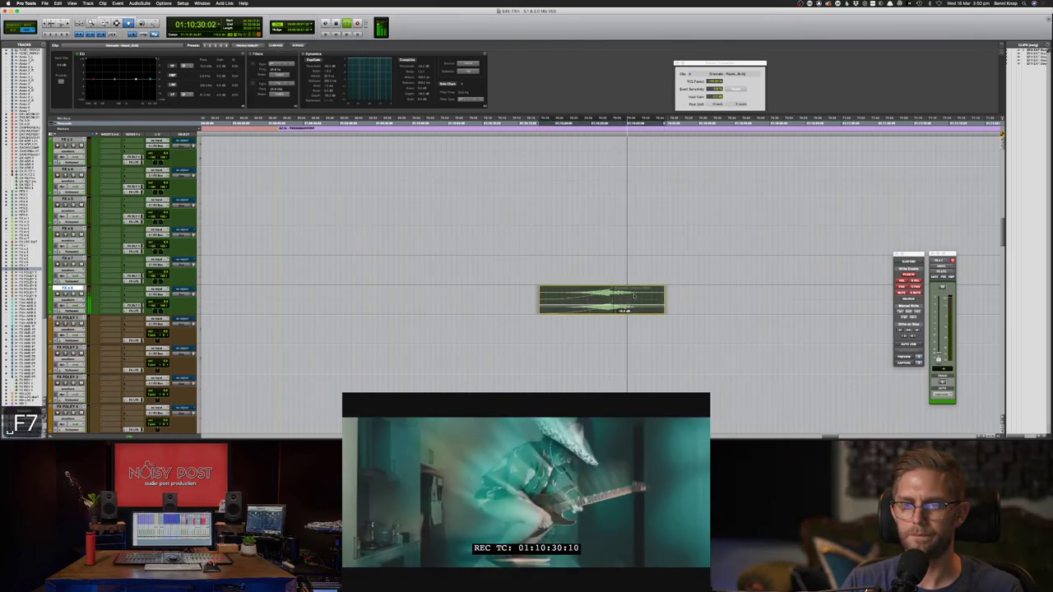
key("space")
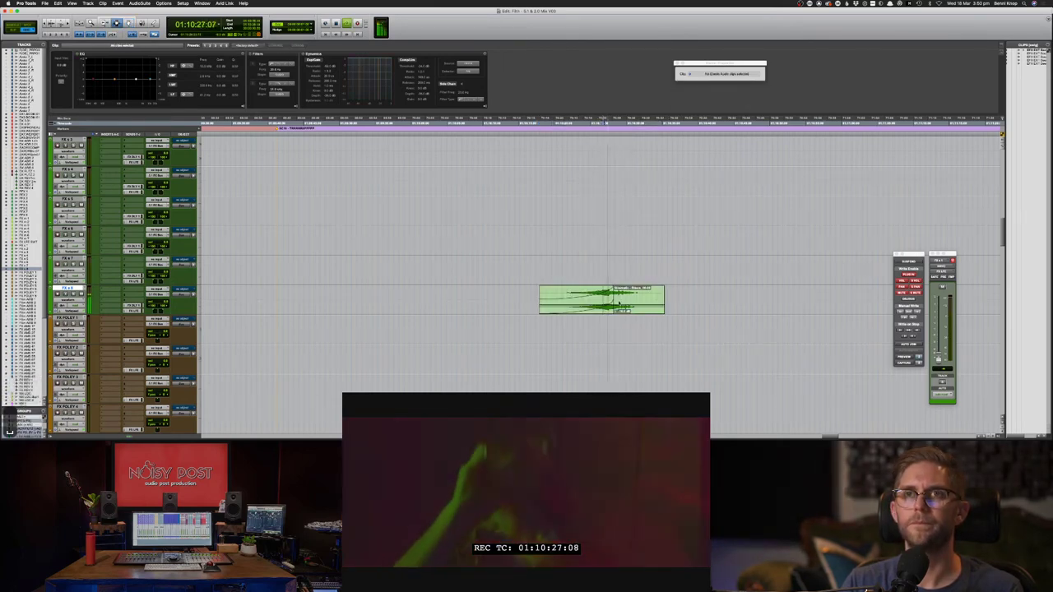
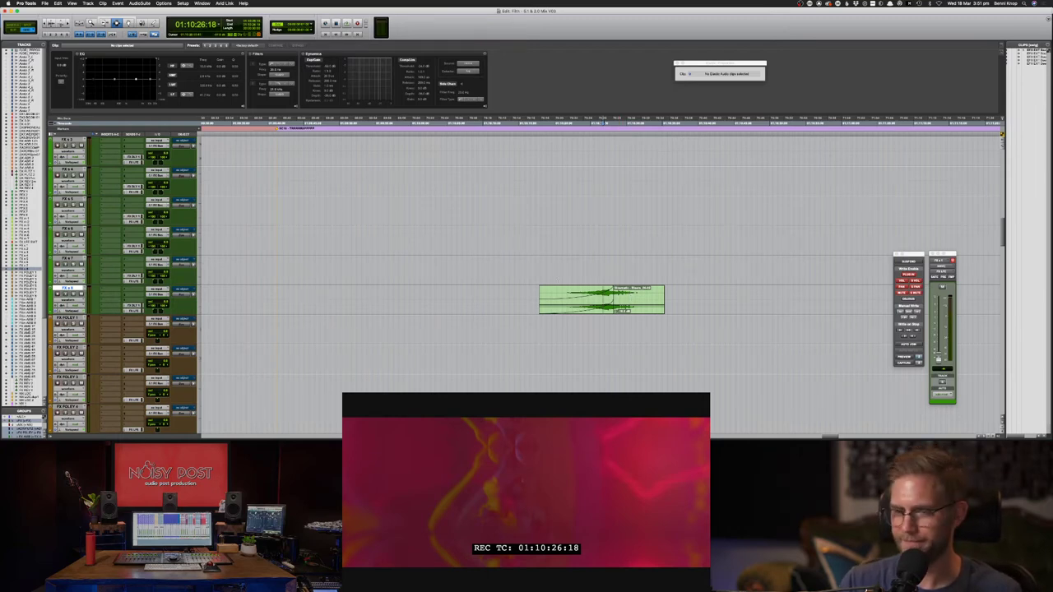
- Play the guitar moment back against picture from just before the guitar clip
left_click(527, 298)
key("space")
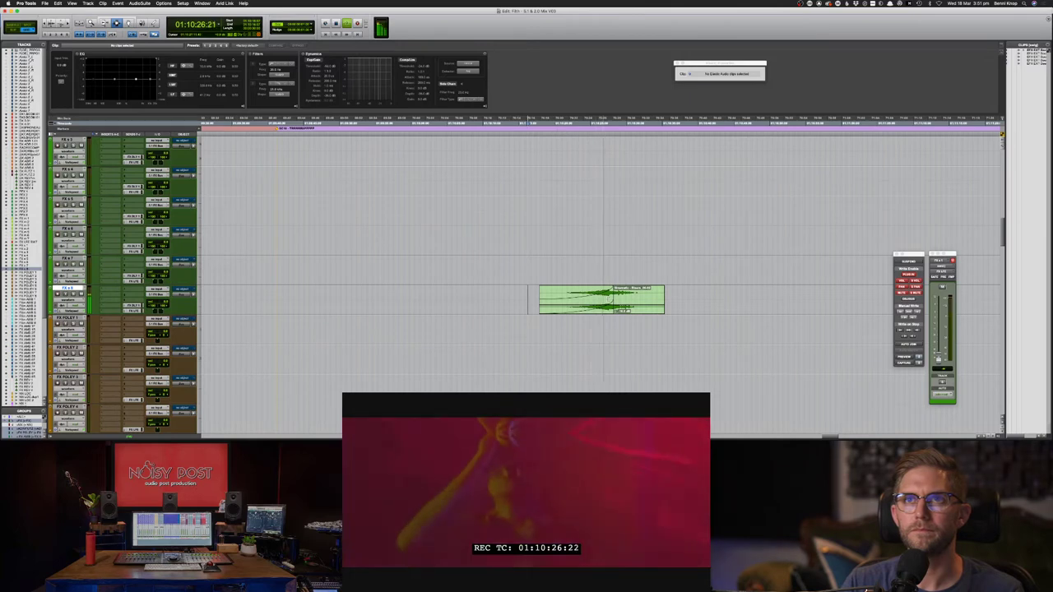
key("space")
- Set the edit point at 01:10:23:09 on an upper FX track
left_click(590, 261)
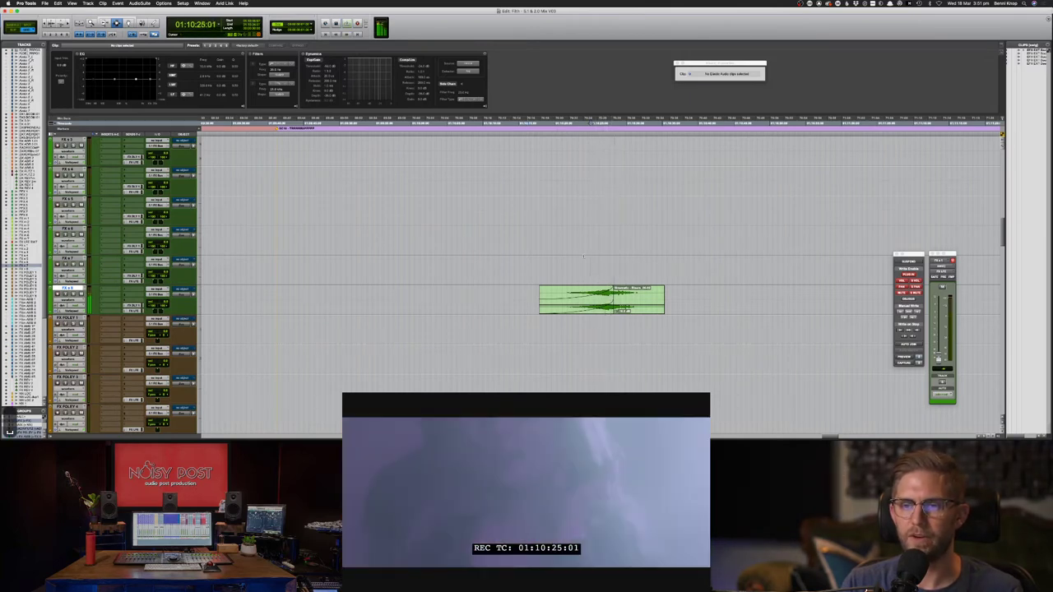
left_click(584, 257)
scroll(584, 257, "up", 4)
left_click(578, 189)
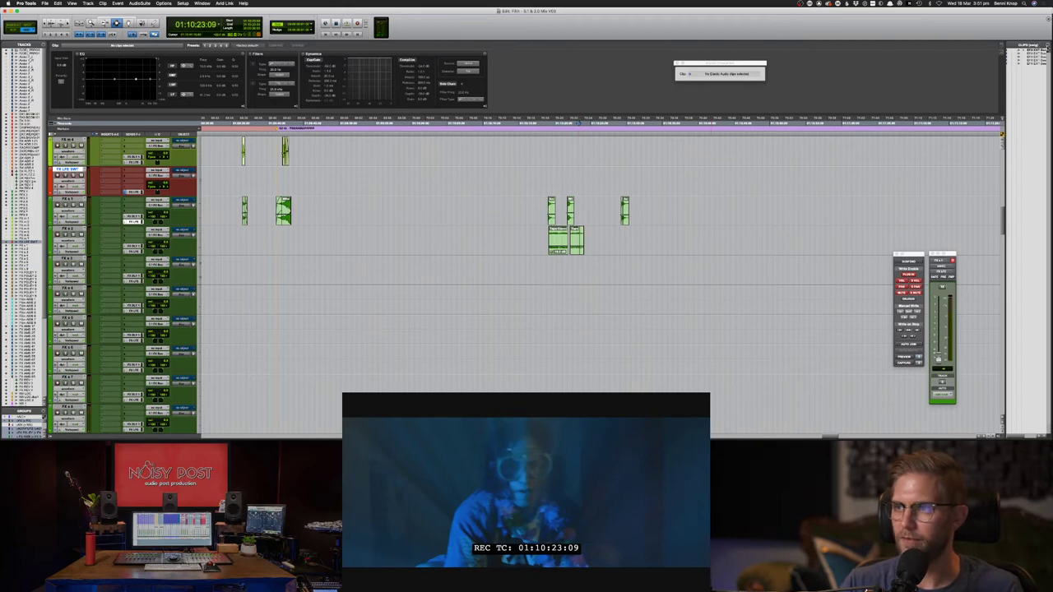
- Search the clip list for 'femalelaugh'
left_click(1047, 48)
left_click(995, 41)
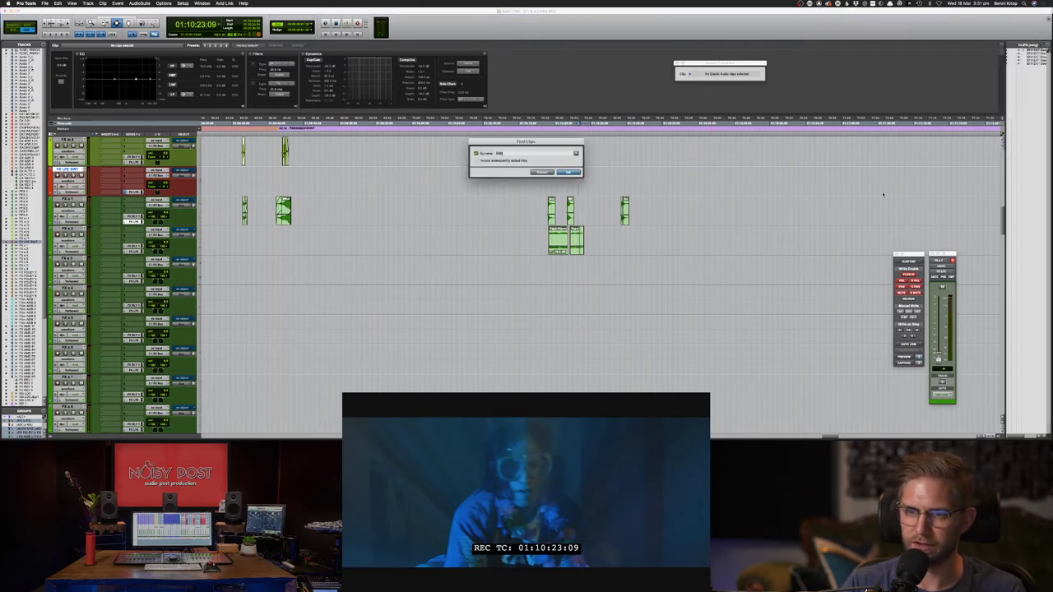
type("female")
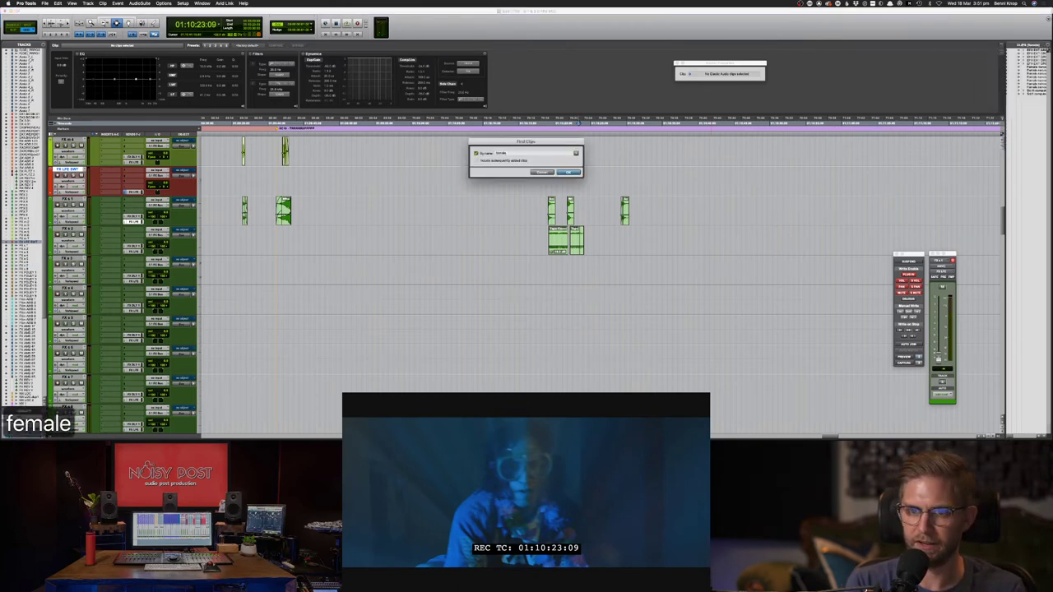
type("laugh")
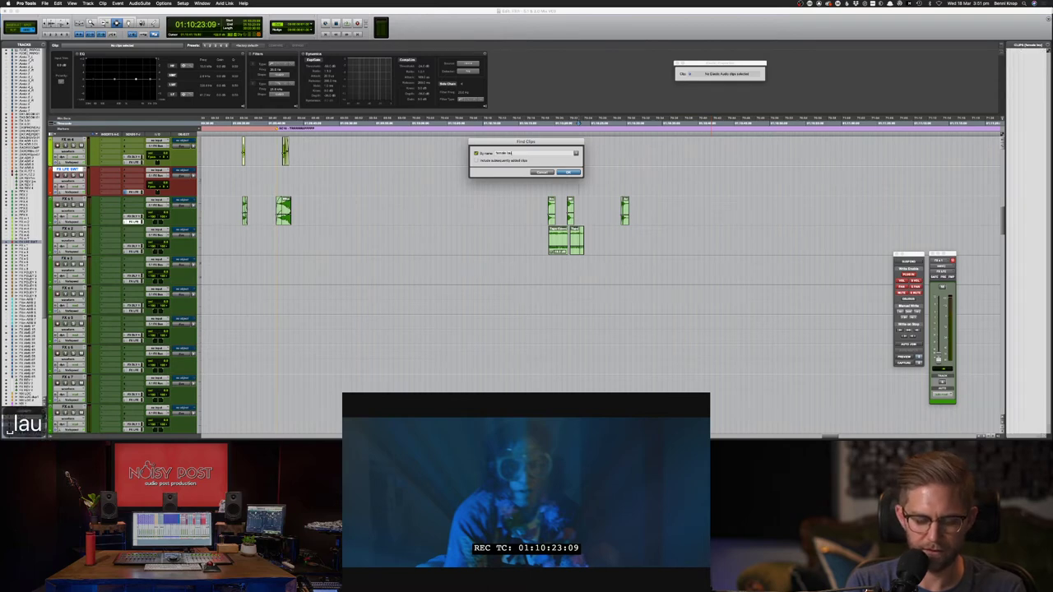
key("Return")
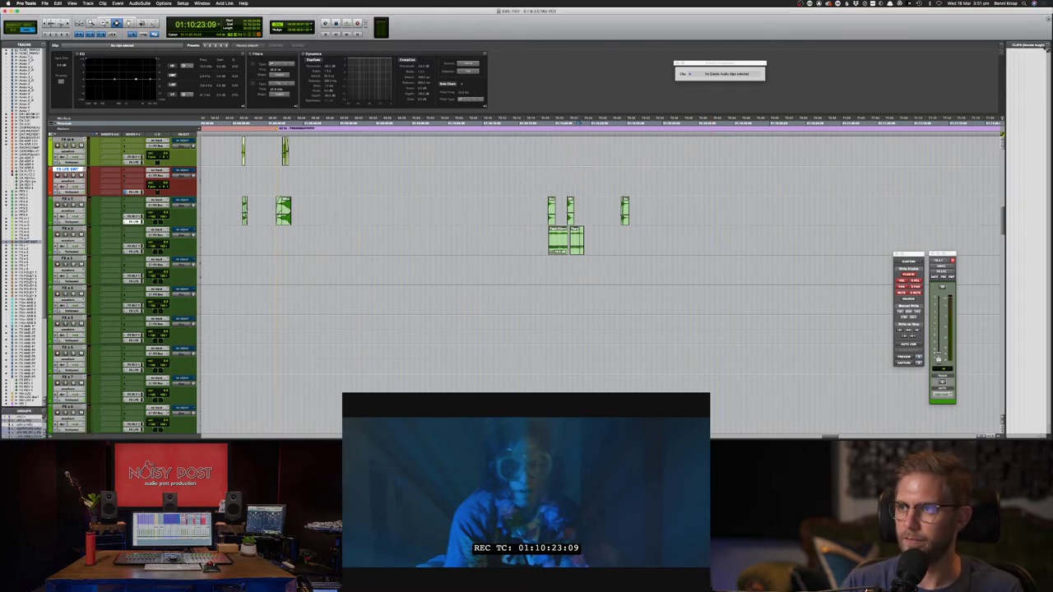
- Drag the Female nervous laugh download from Soundsnap onto the upper FX track
key("super+Tab")
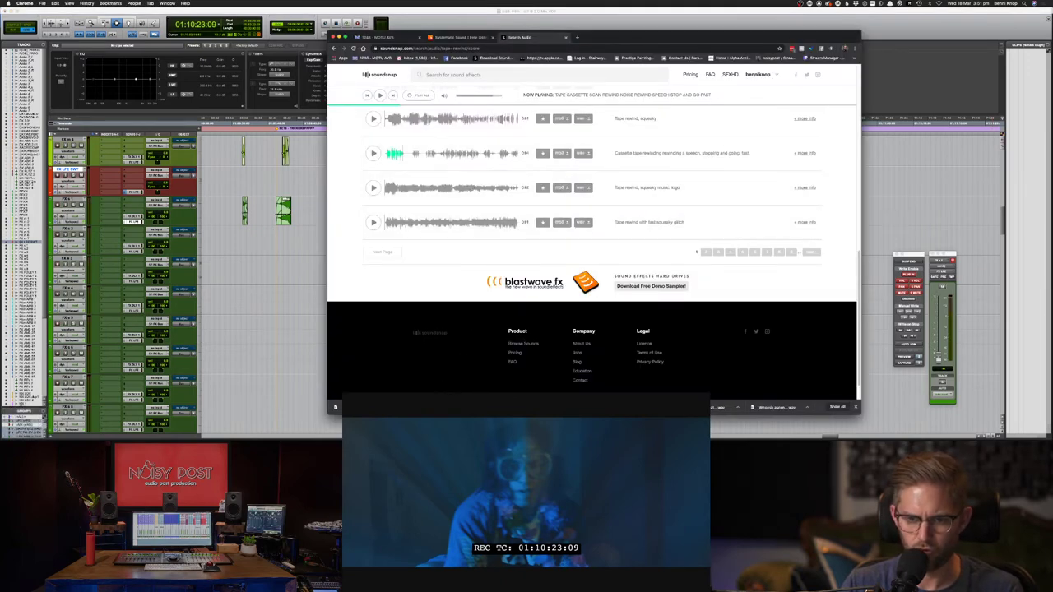
key("super+Tab")
left_click_drag(558, 345, 537, 176)
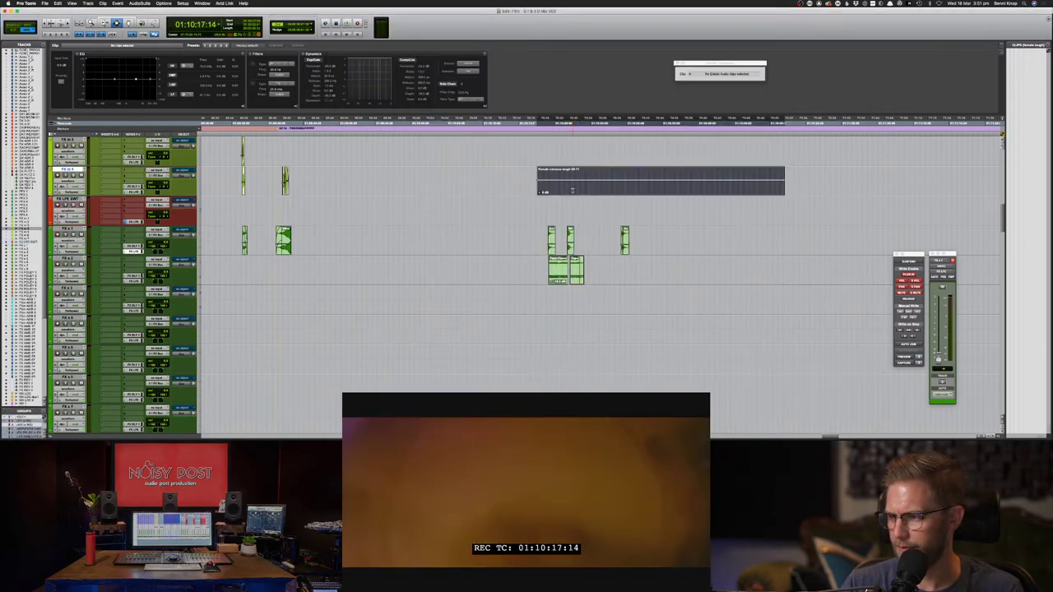
- Separate a range in the laugh clip and delete its leading piece as a trial trim
key("F7")
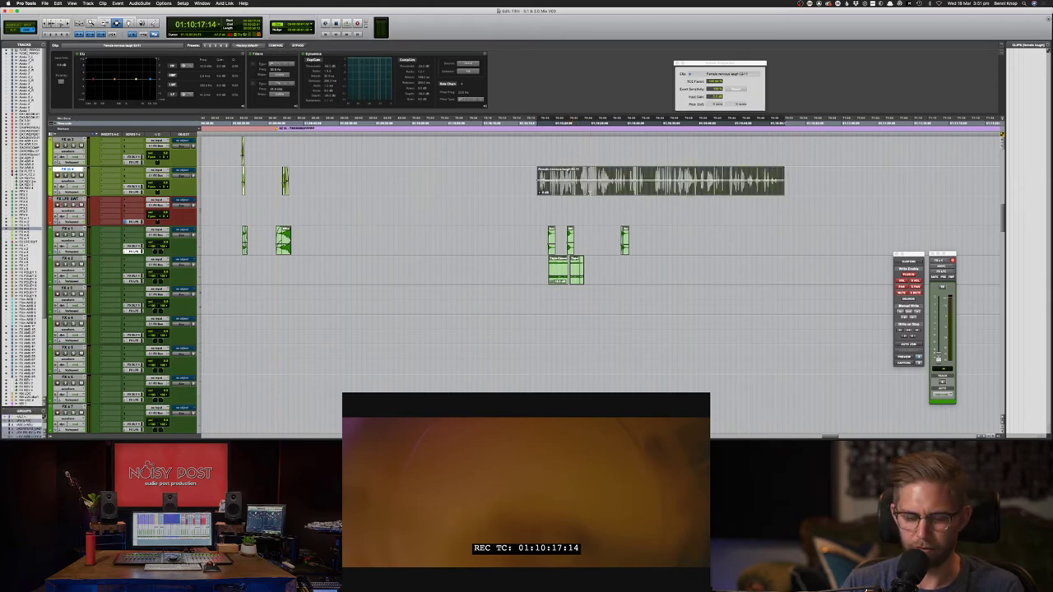
key("super+bracketright")
key("F8")
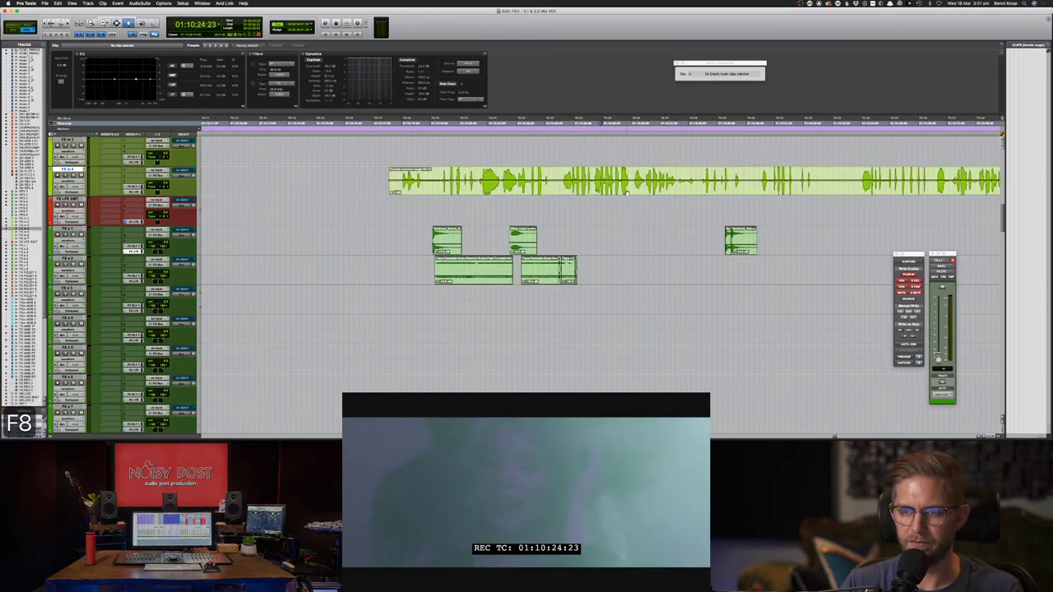
key("F7")
left_click_drag(565, 183, 677, 189)
key("super+e")
key("F8")
left_click(529, 184)
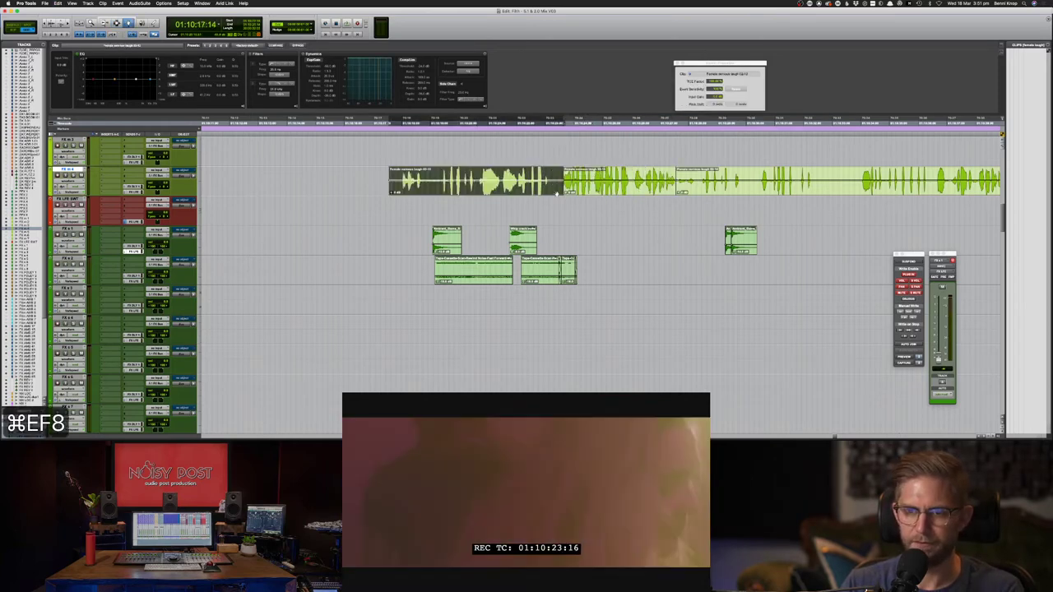
key("Delete")
- Undo the trial edits, zooming out and in to locate the clips
key("Return")
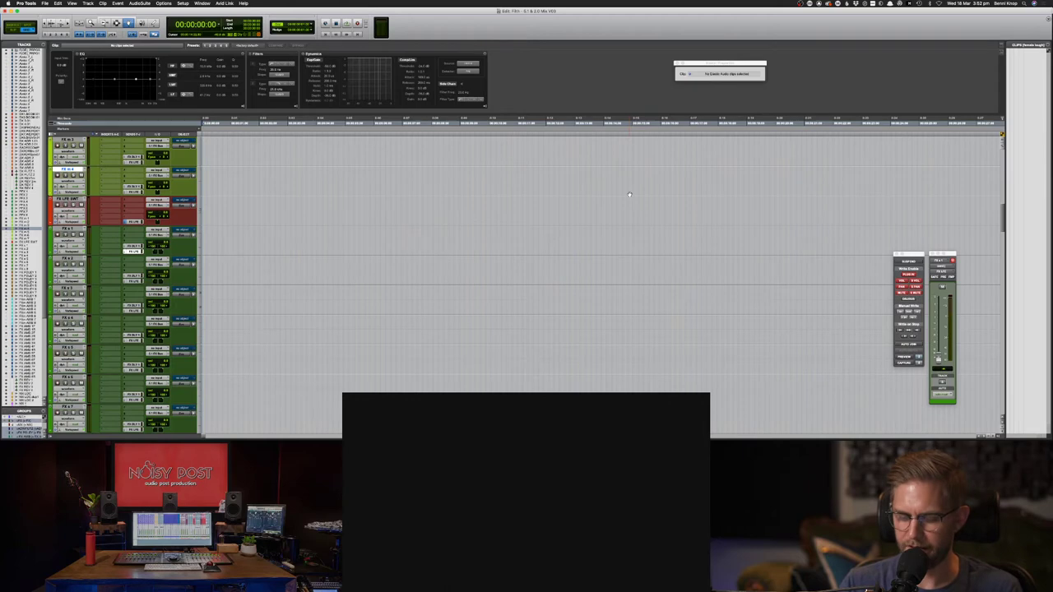
key("super+z")
key("super+z")
key("period")
key("1")
key("period")
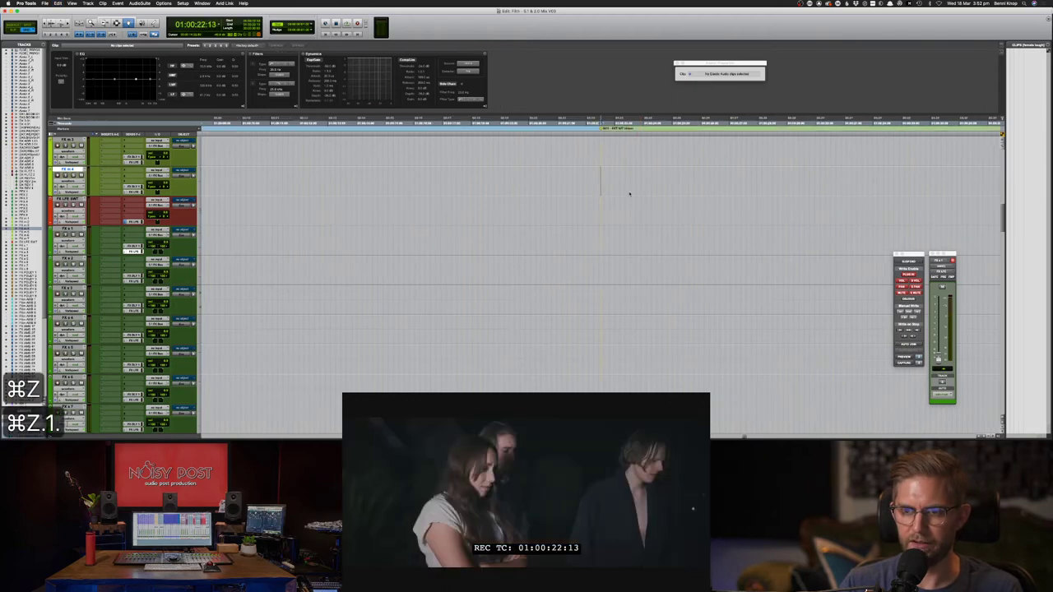
key("super+z")
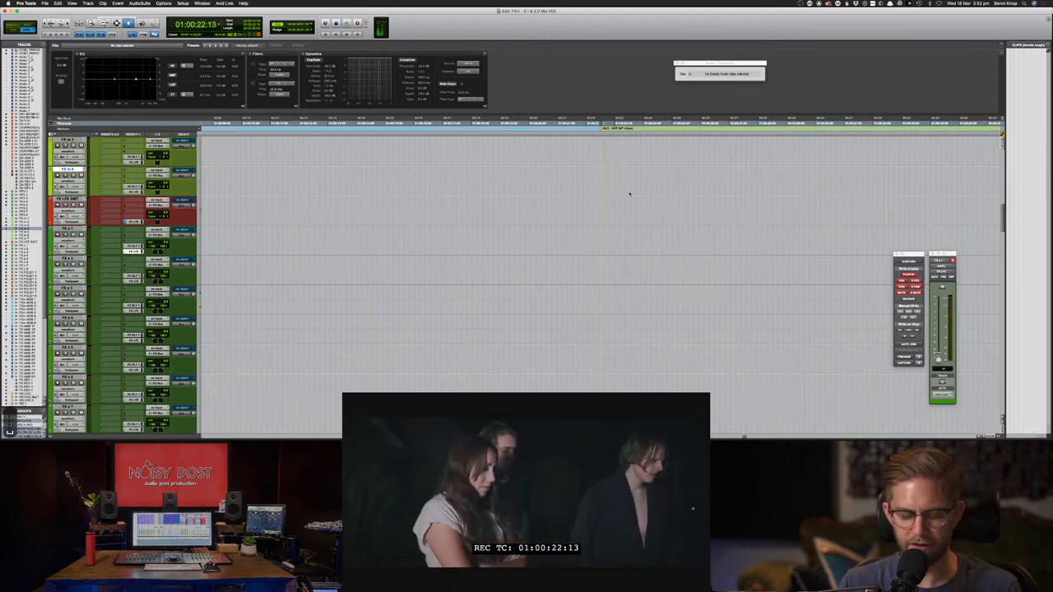
key("super+z")
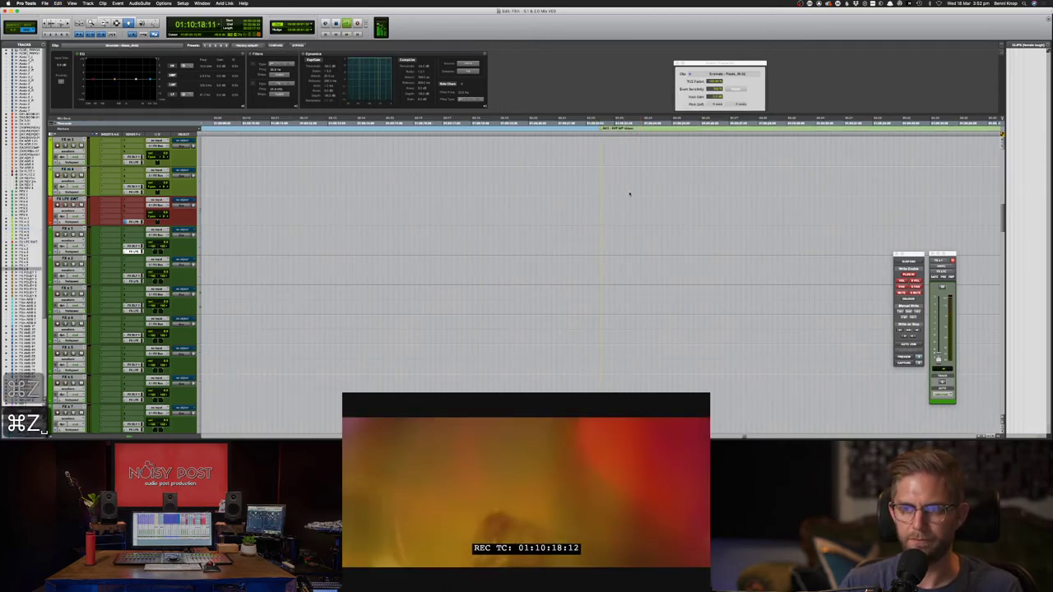
key("super+bracketleft")
key("super+bracketleft")
key("super+bracketleft")
key("super+bracketleft")
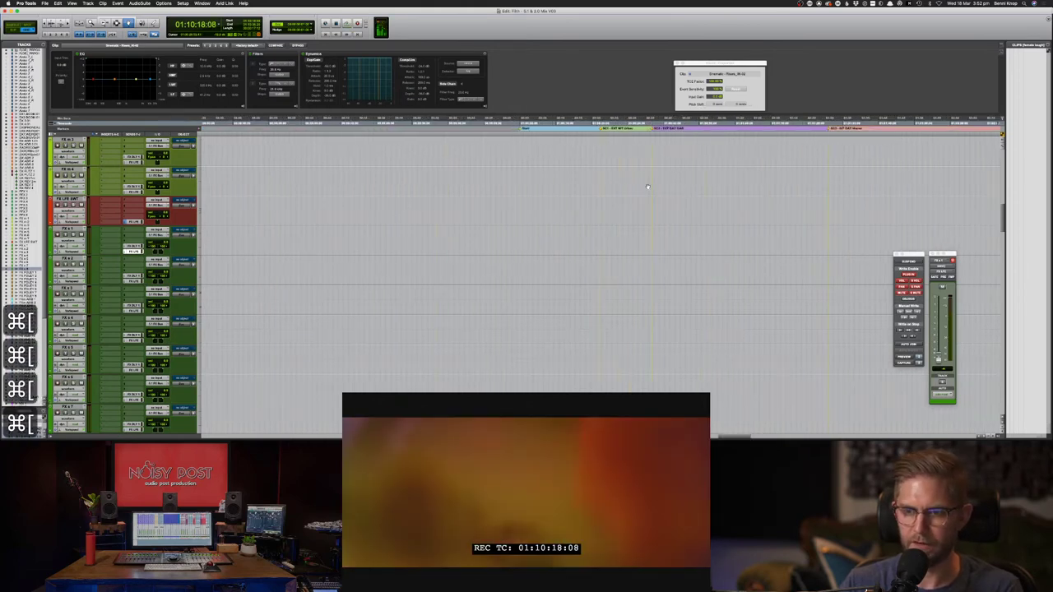
key("super+bracketright")
key("super+bracketright")
key("super+bracketleft")
key("super+bracketleft")
key("super+bracketleft")
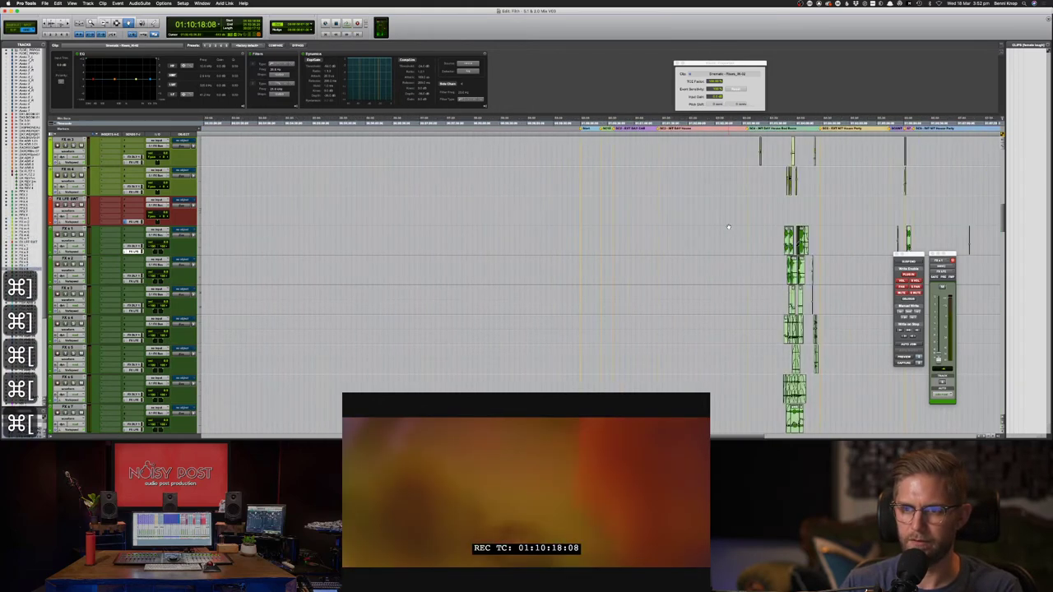
- Zoom back in on the clips and redo to restore the whole laugh clip
key("F7")
key("super+bracketright")
key("super+bracketright")
key("super+bracketright")
key("super+bracketright")
key("super+bracketright")
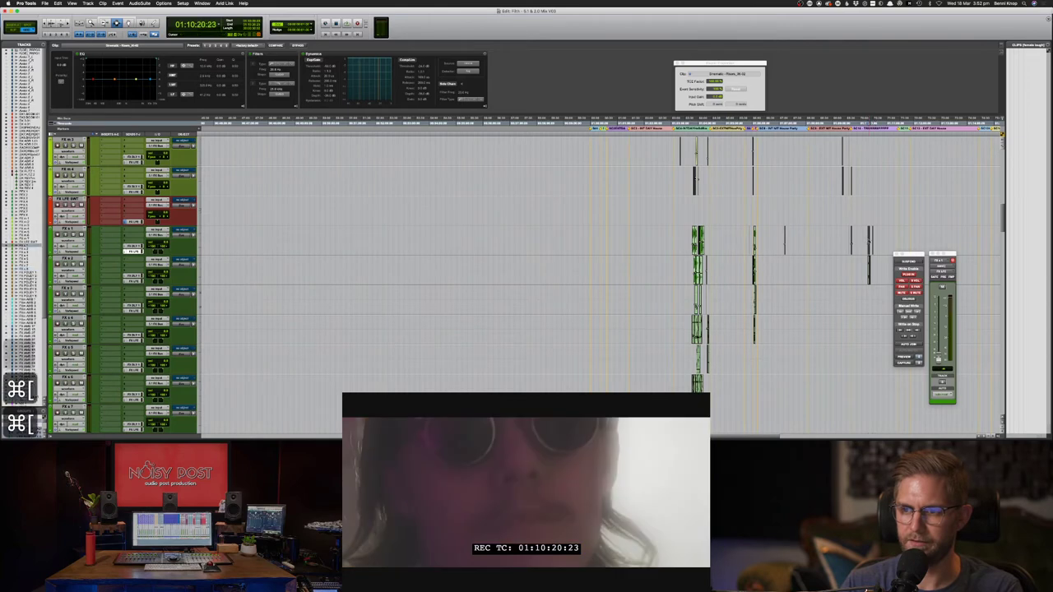
key("super+bracketright")
key("super+bracketright")
key("super+bracketright")
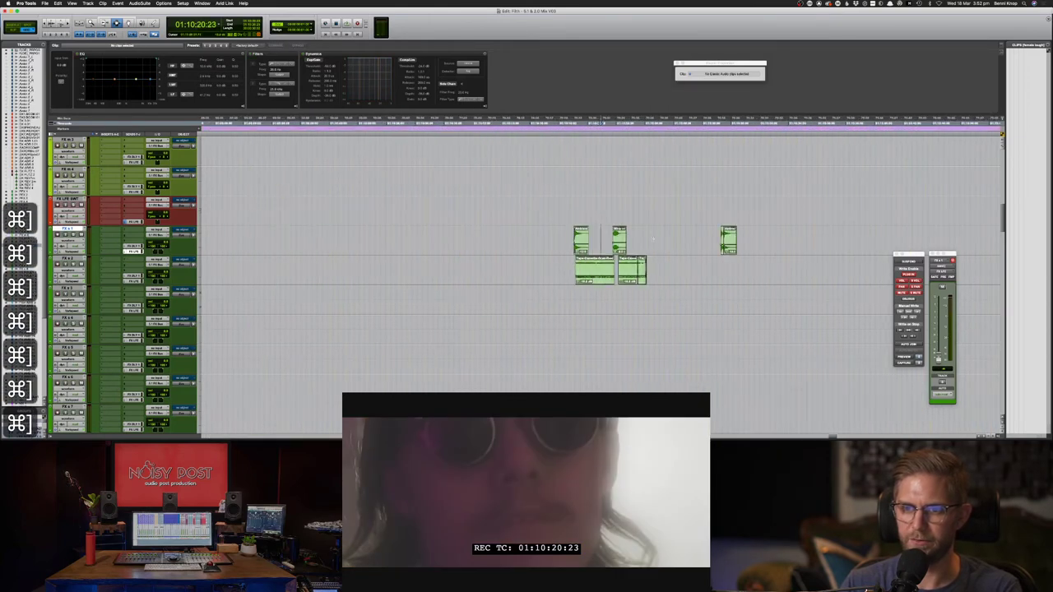
scroll(651, 237, "up", 8)
scroll(652, 242, "down", 4)
scroll(652, 242, "down", 2)
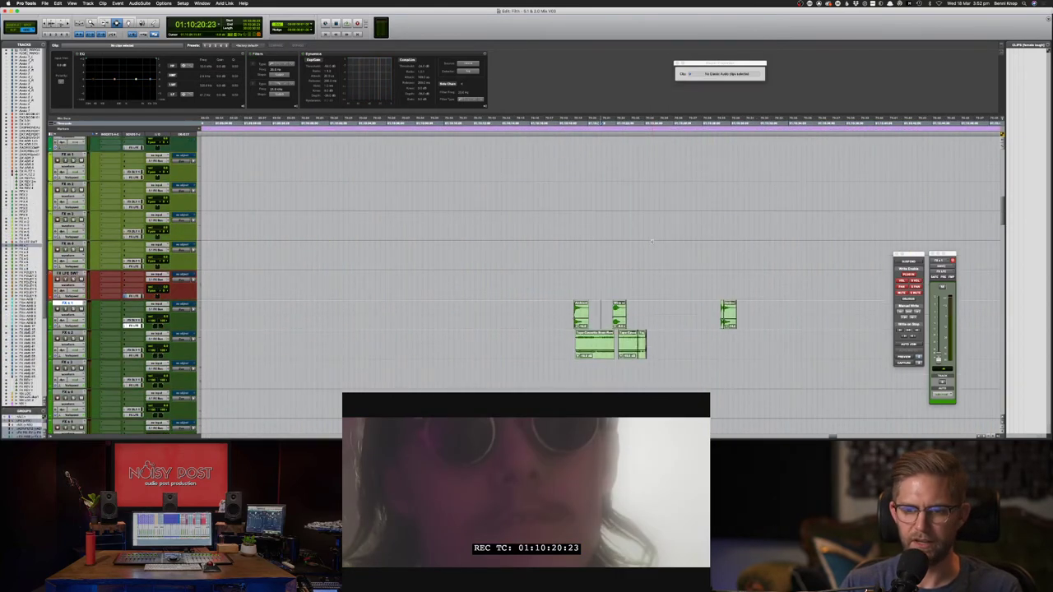
key("shift+super+z")
key("shift+super+z")
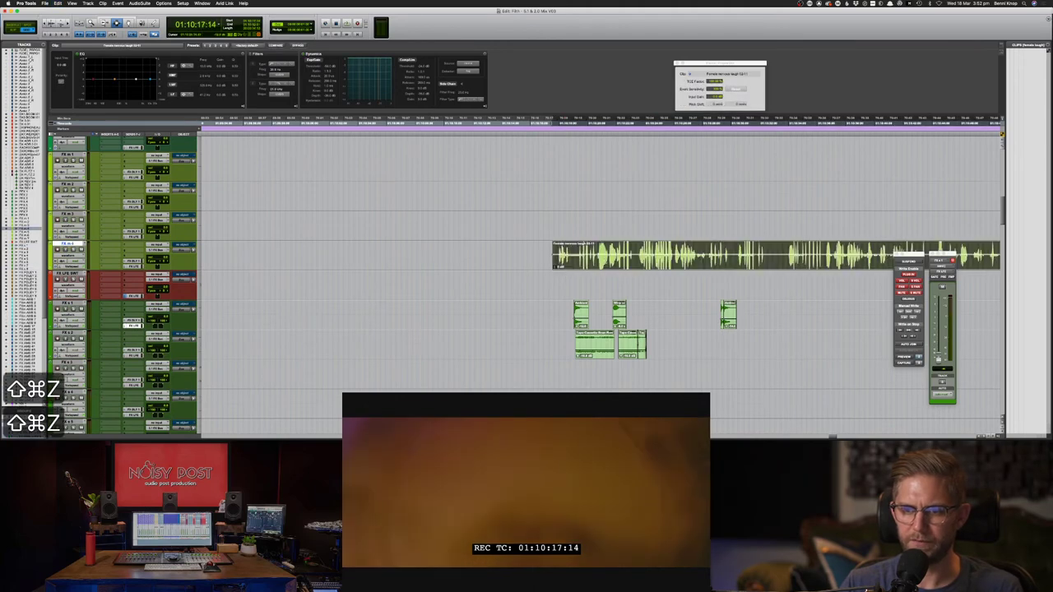
- Audition the laugh against picture and try duplicating a section of it
key("space")
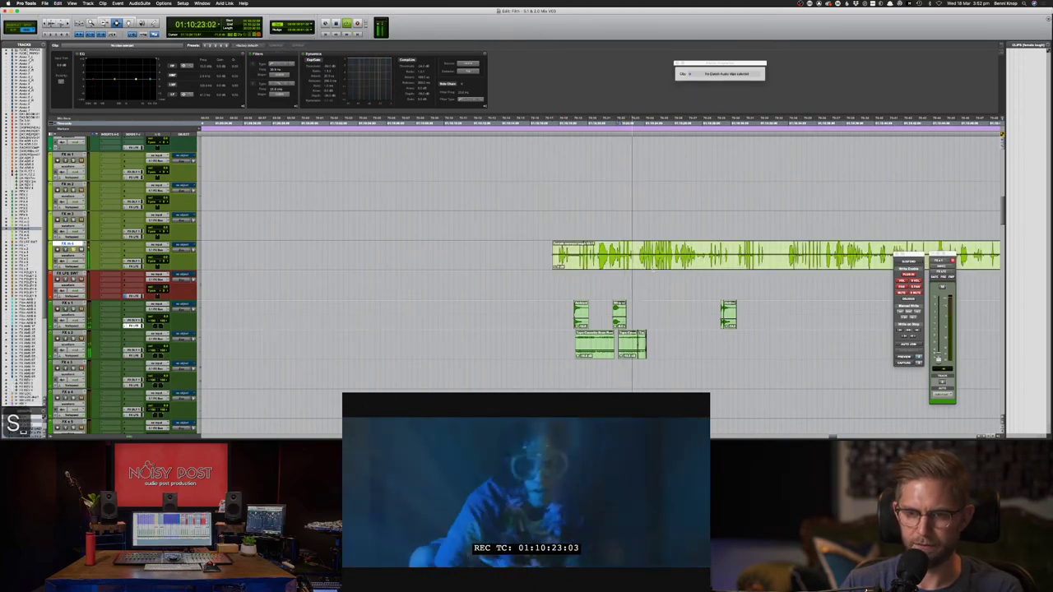
key("F8")
left_click(633, 268)
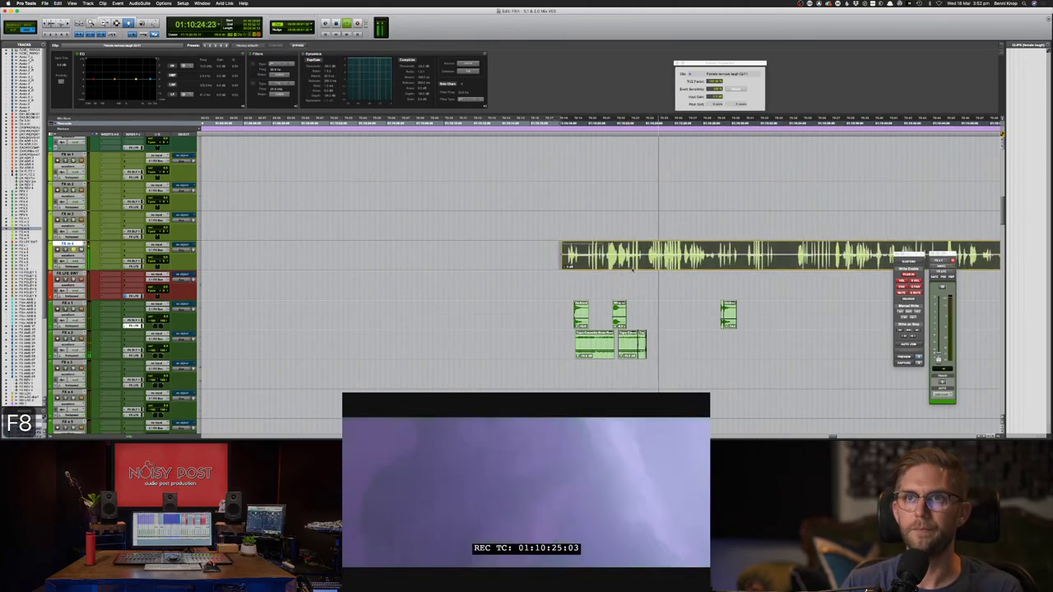
key("F7")
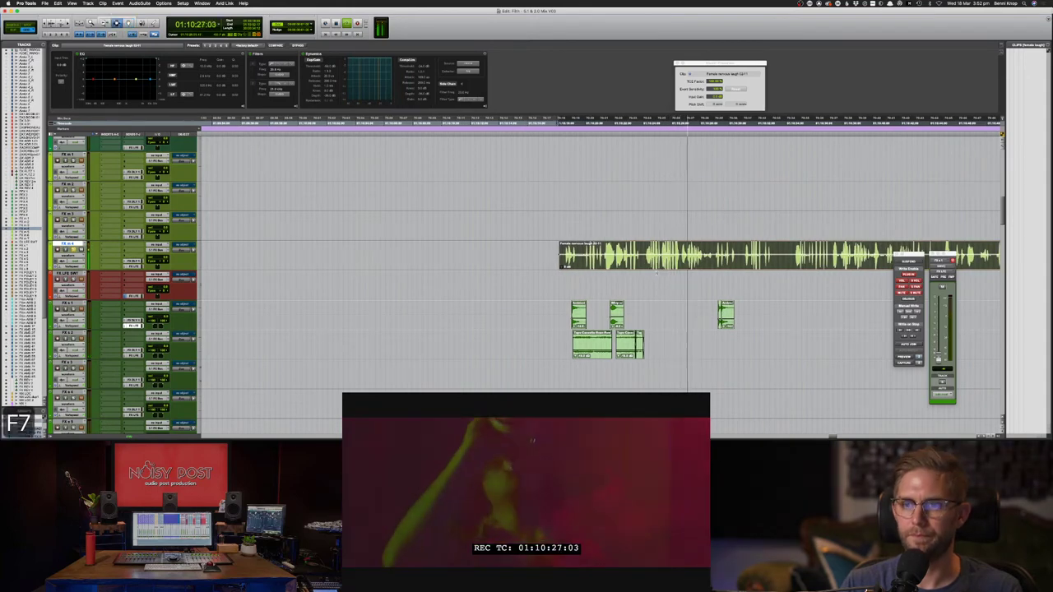
left_click(656, 272)
key("super+bracketright")
key("super+bracketright")
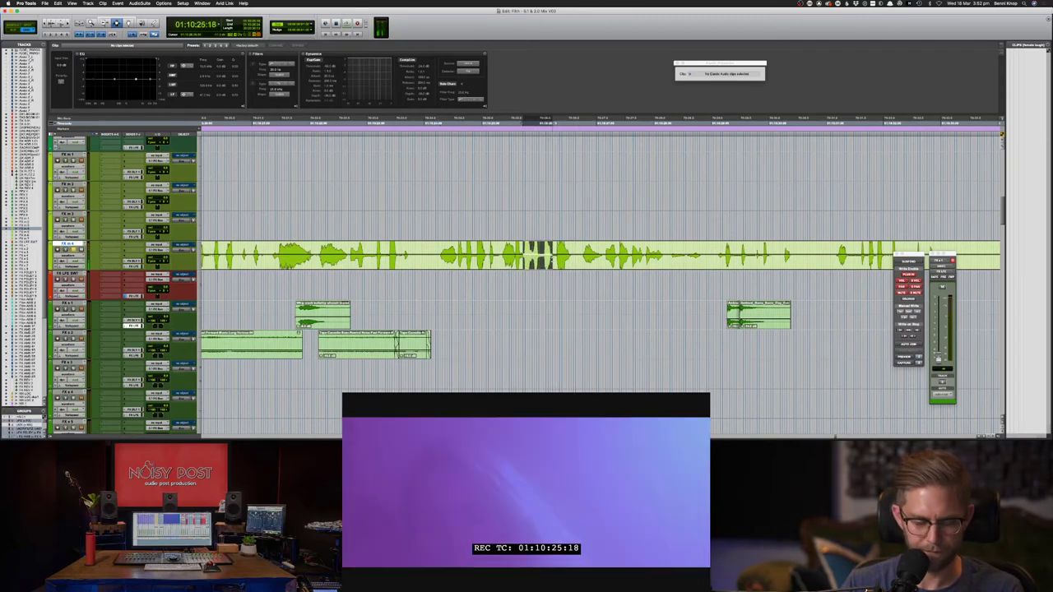
key("super+d")
key("super+d")
key("super+d")
key("super+d")
key("super+z")
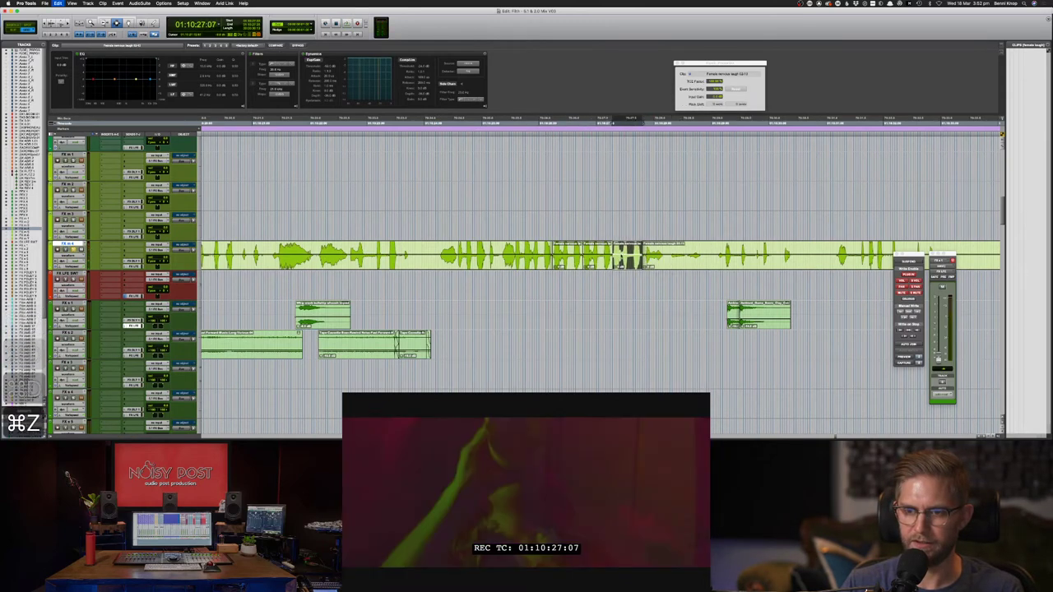
left_click(452, 251)
key("space")
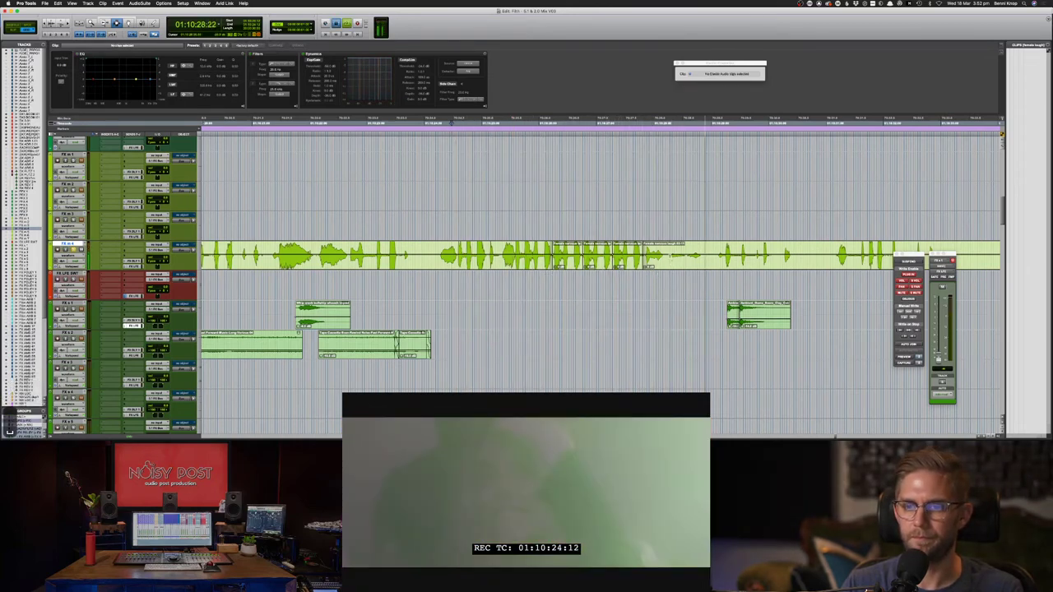
- Cut two unwanted sections from the laugh and nudge the remainder earlier
left_click_drag(670, 256, 732, 256)
key("BackSpace")
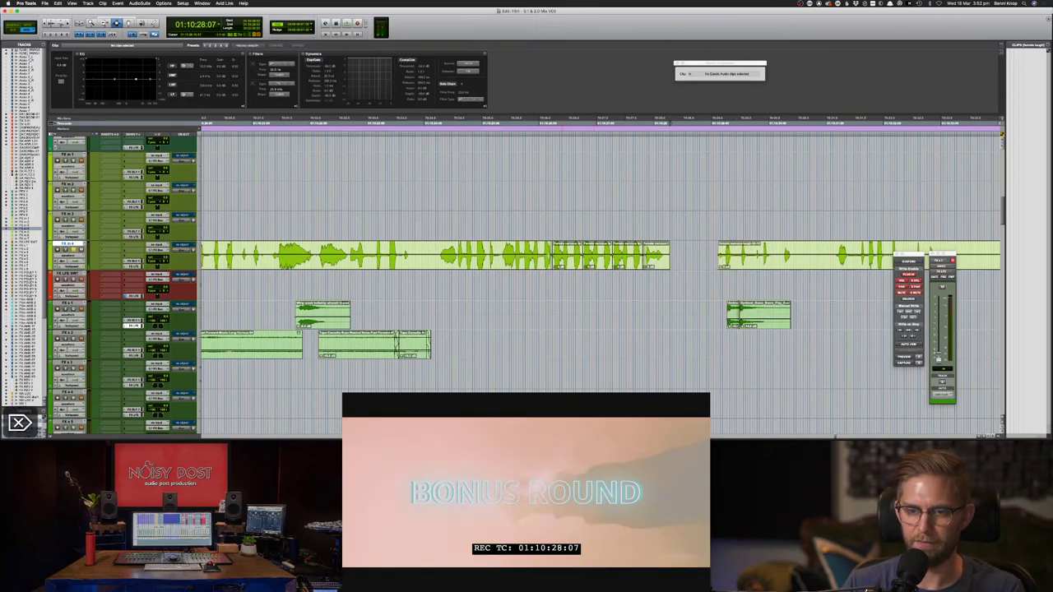
left_click_drag(499, 256, 435, 256)
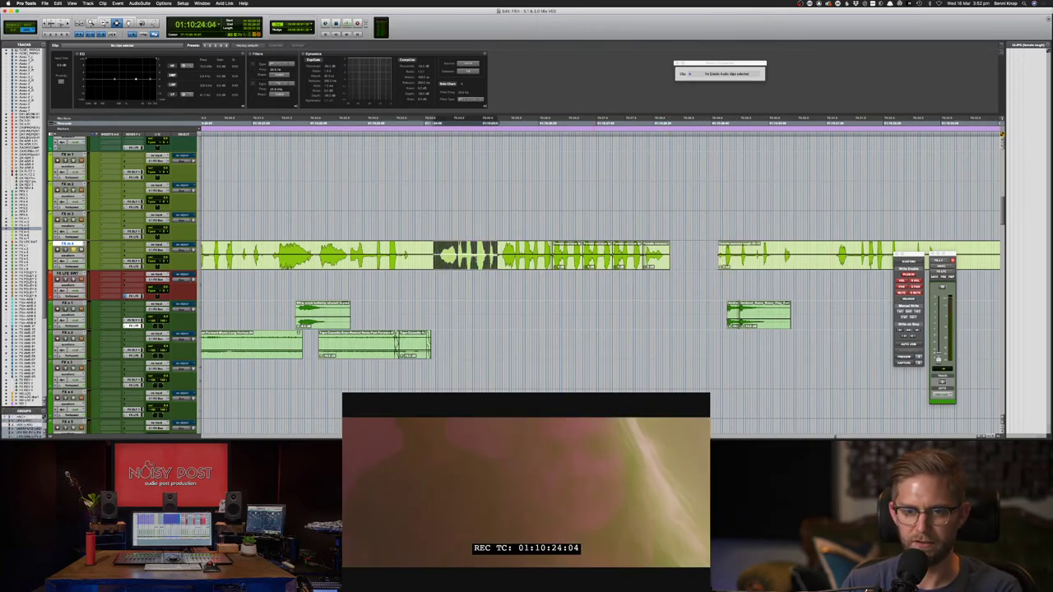
key("BackSpace")
left_click_drag(683, 256, 469, 262)
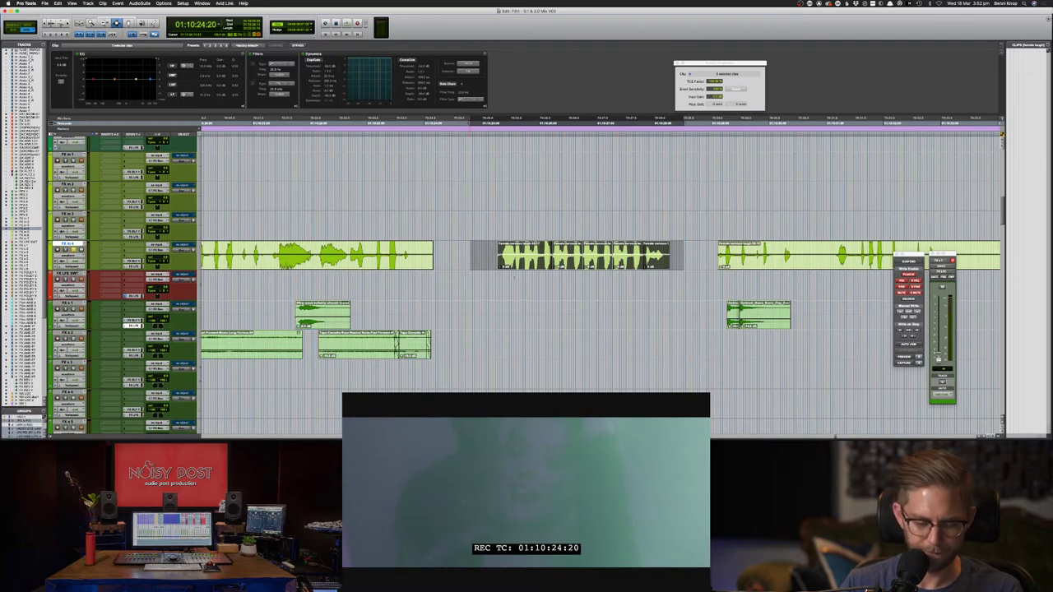
key("m")
key("m")
key("m")
key("m")
key("m")
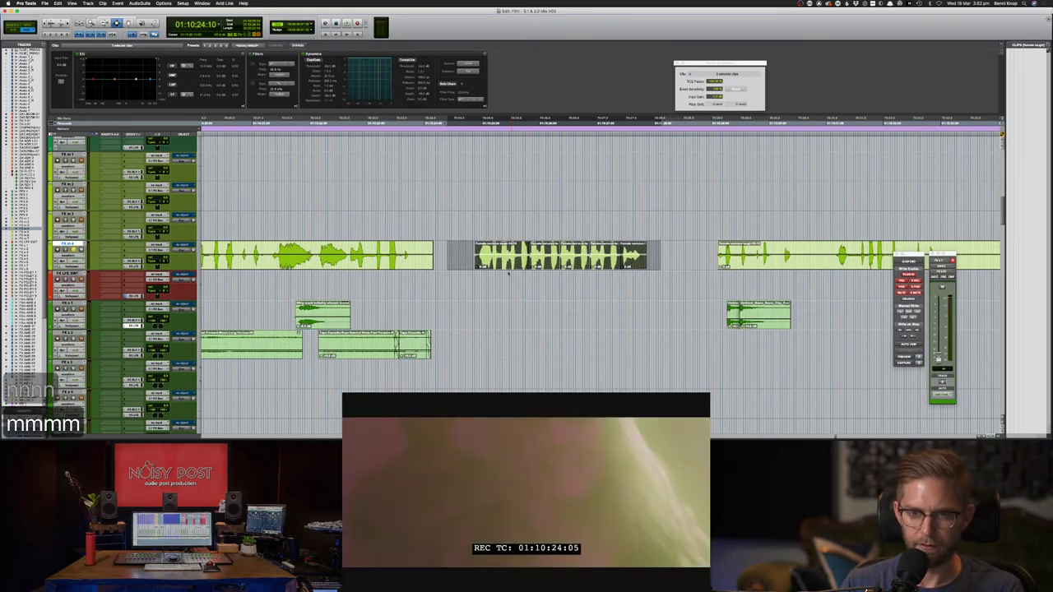
key("space")
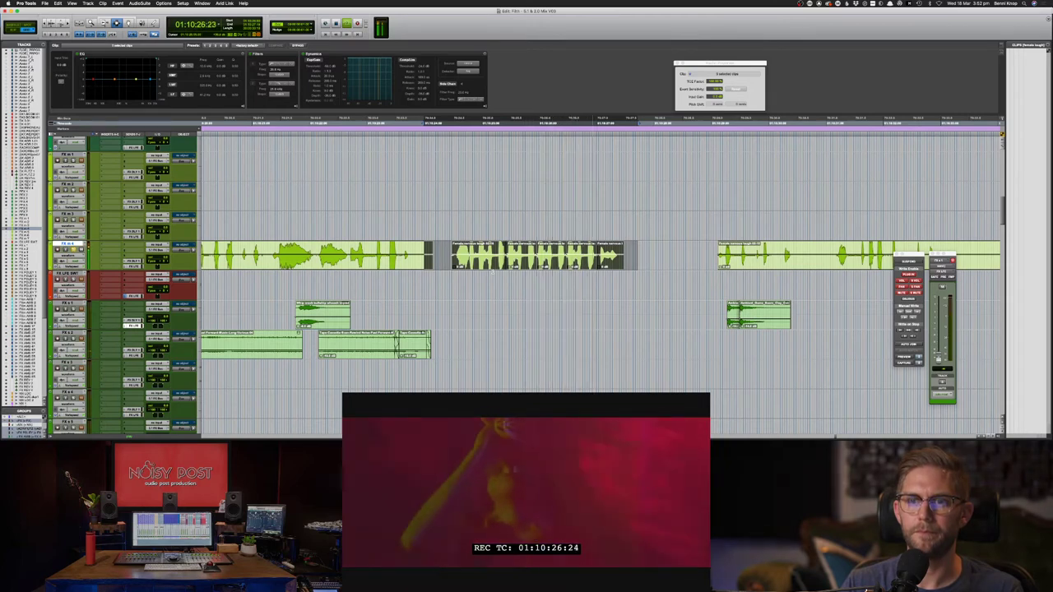
key("space")
- Delete the fourth laugh clip, then trim and nudge the remaining laugh pieces
double_click(577, 253)
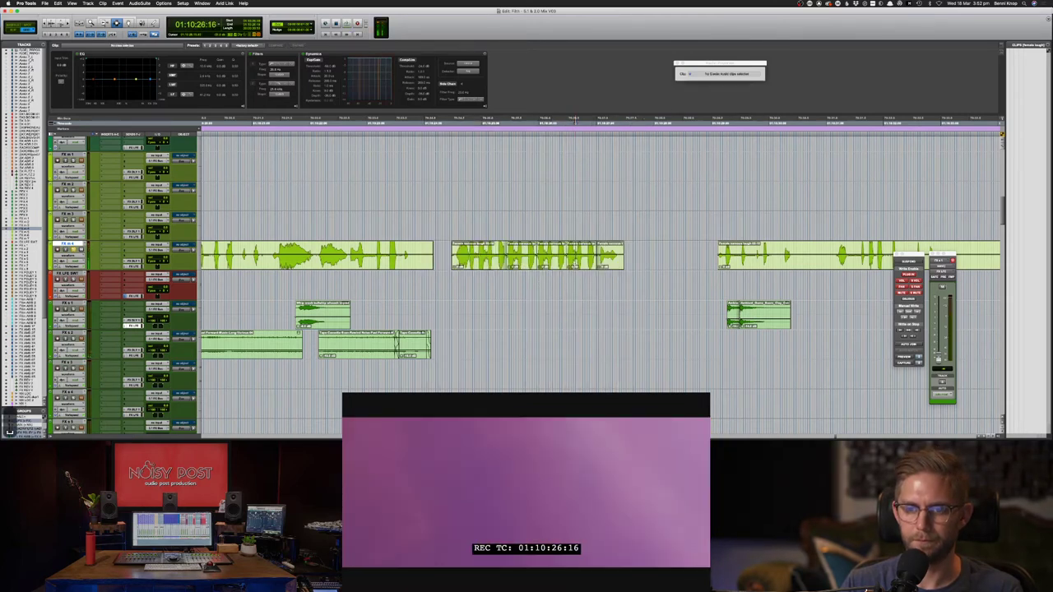
key("BackSpace")
left_click_drag(599, 262, 568, 262)
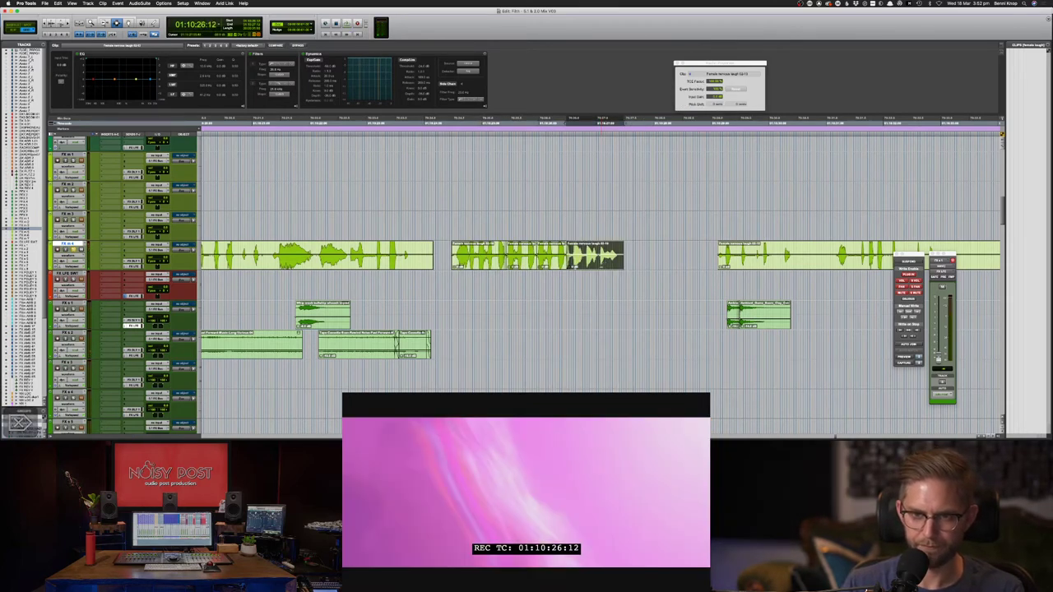
key("m")
key("m")
key("m")
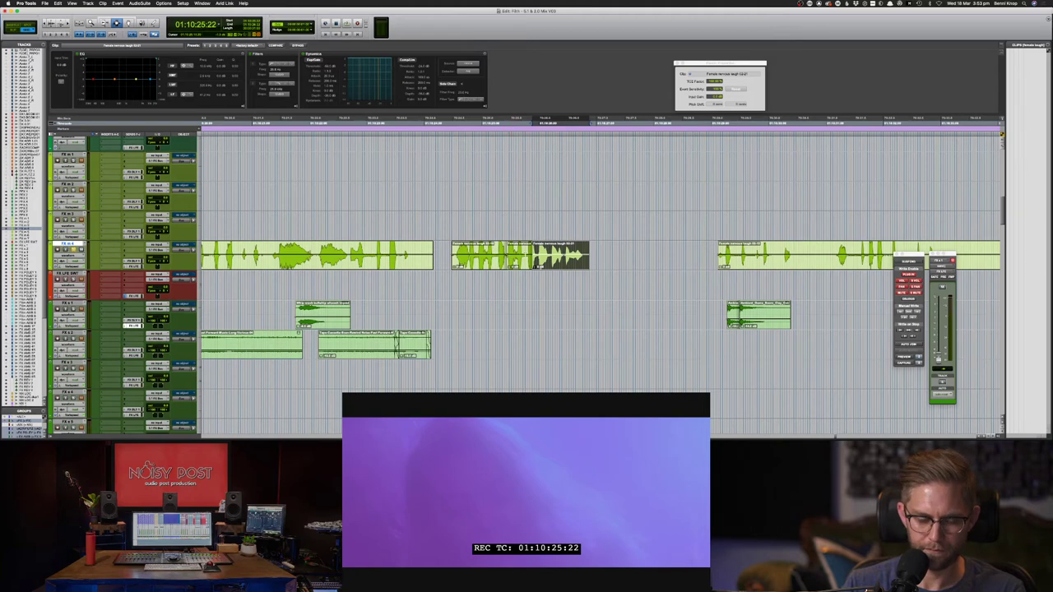
left_click_drag(532, 259, 538, 260)
key("F7")
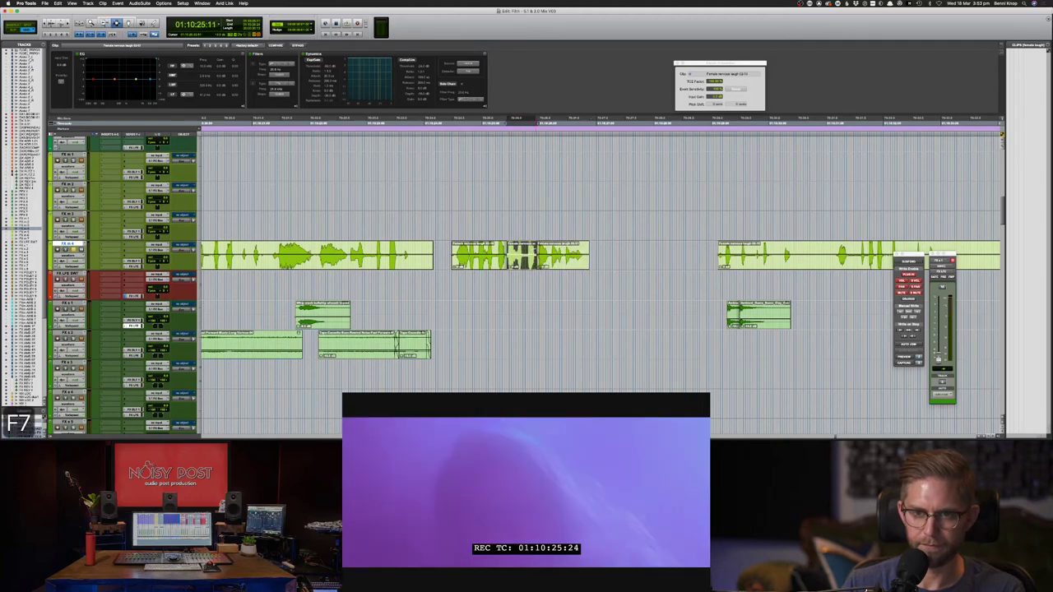
key("super+d")
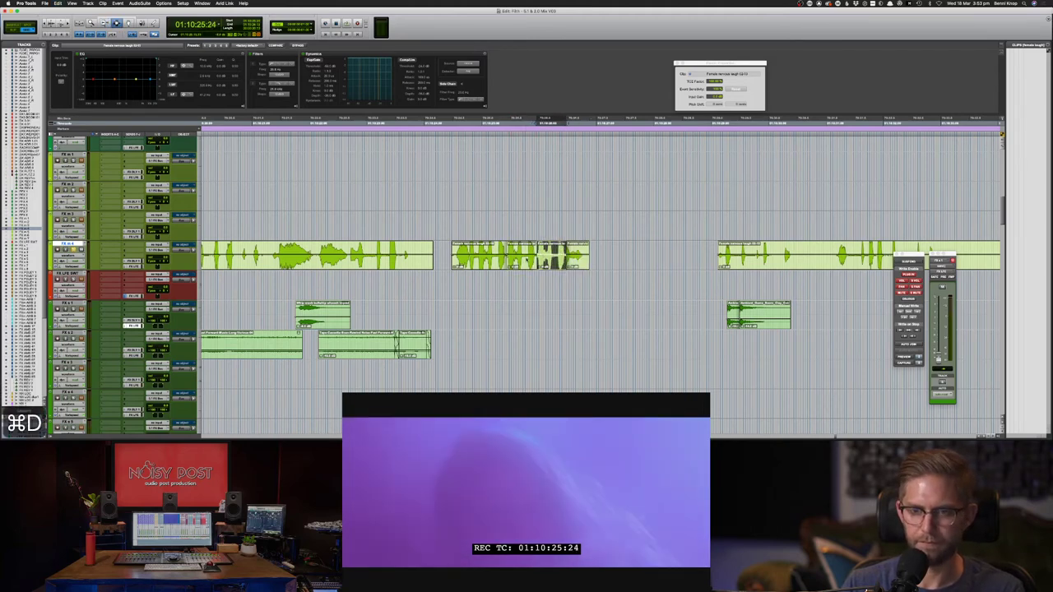
double_click(578, 263)
key("period")
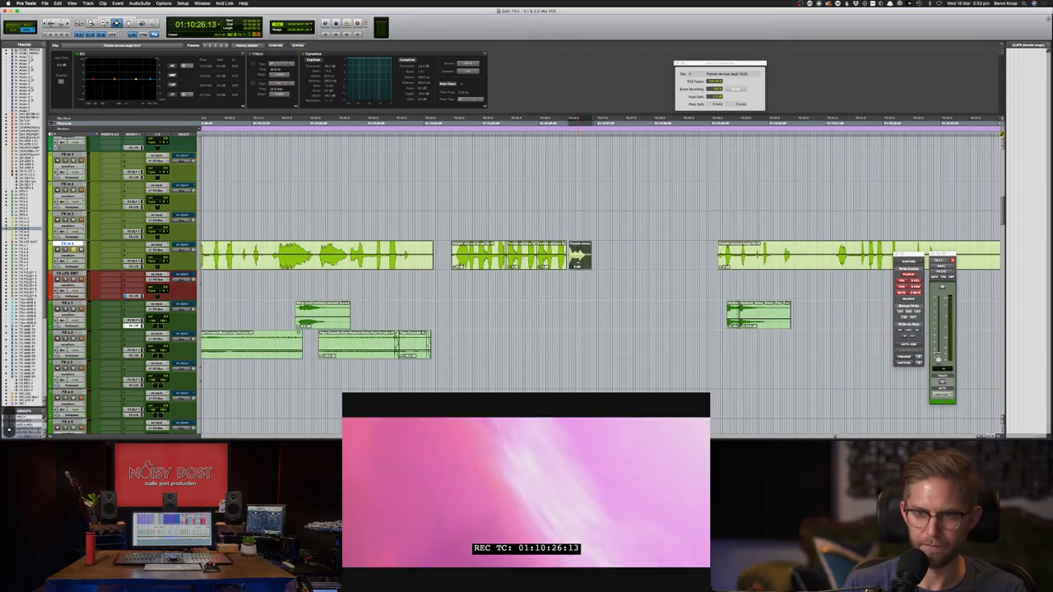
- Extend the first laugh clip's start earlier and review the burst
key("F6")
key("F7")
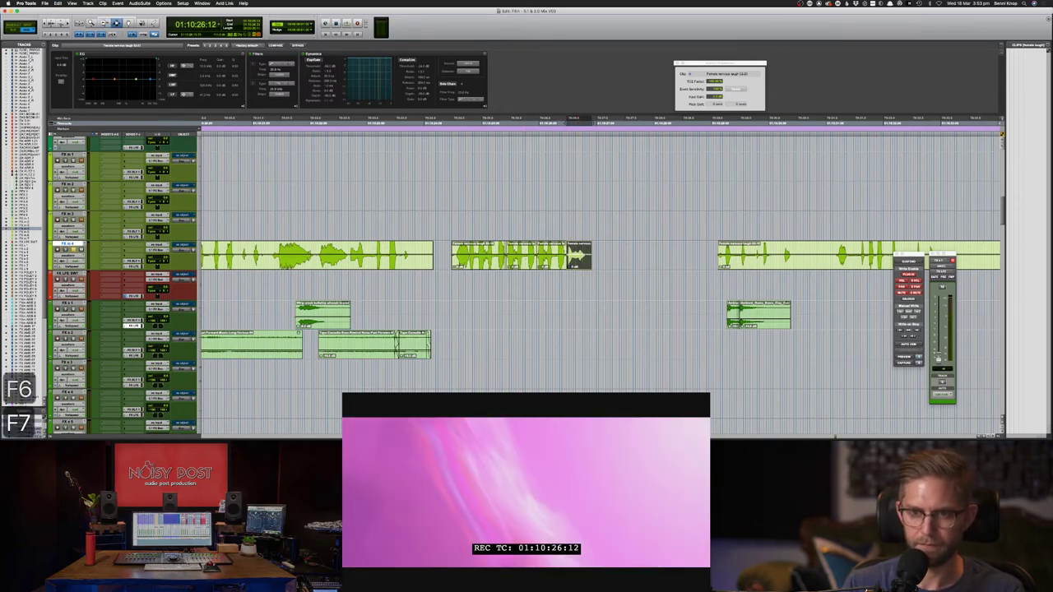
key("F6")
left_click_drag(452, 250, 404, 250)
key("space")
key("Delete")
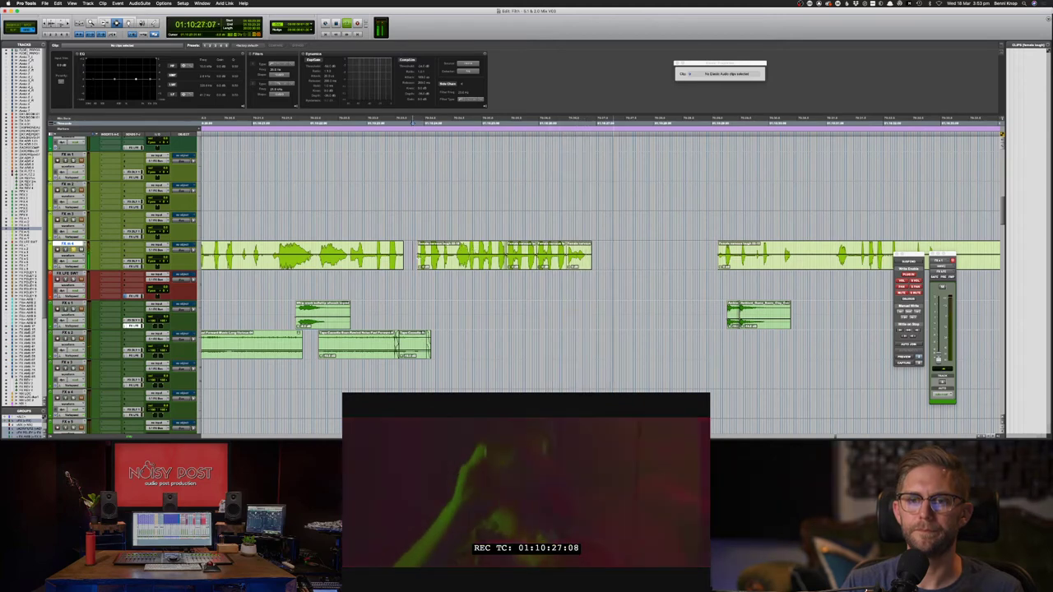
- Delete the leftover FX clip to the left of the laugh burst
left_click_drag(416, 251, 641, 251)
left_click(404, 255)
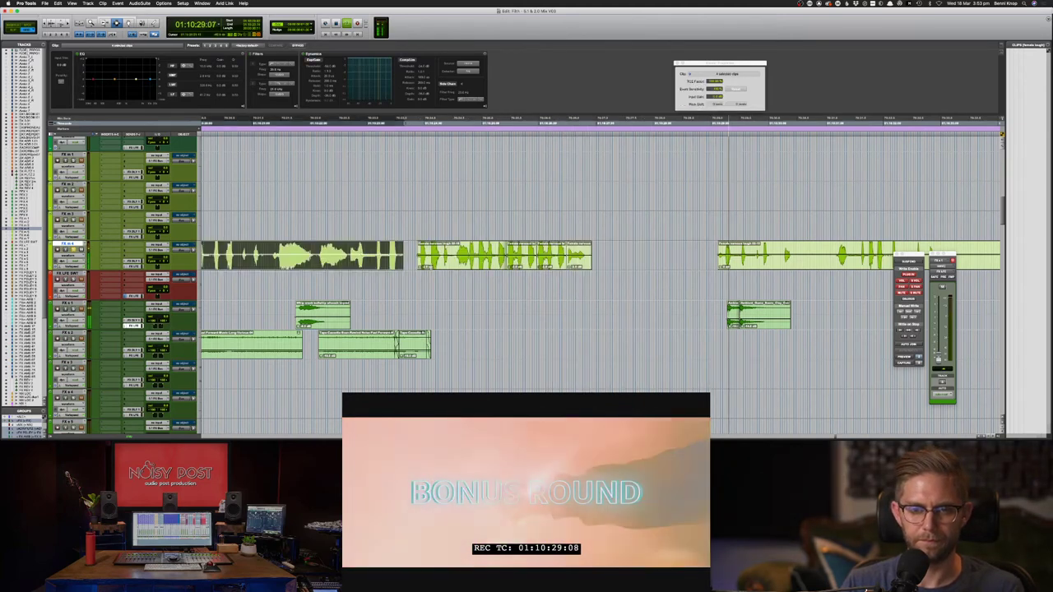
key("BackSpace")
key("s")
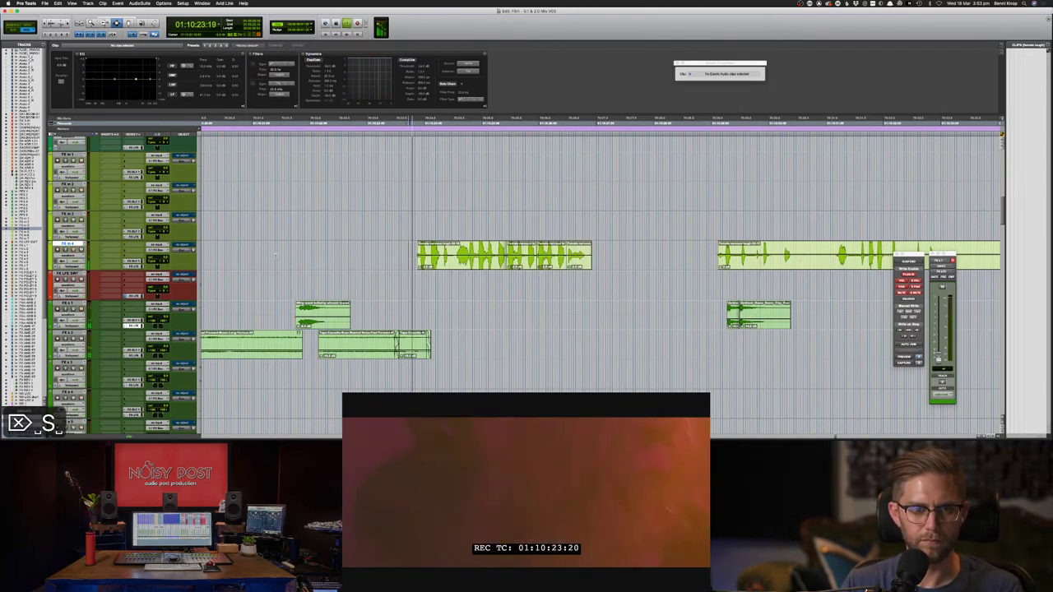
left_click_drag(415, 251, 647, 251)
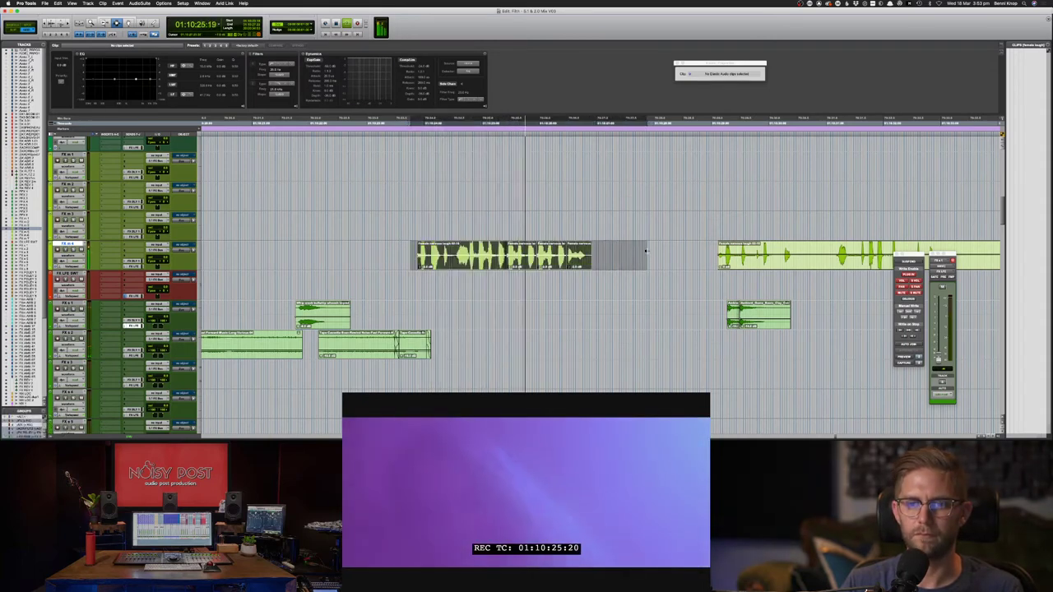
double_click(580, 258)
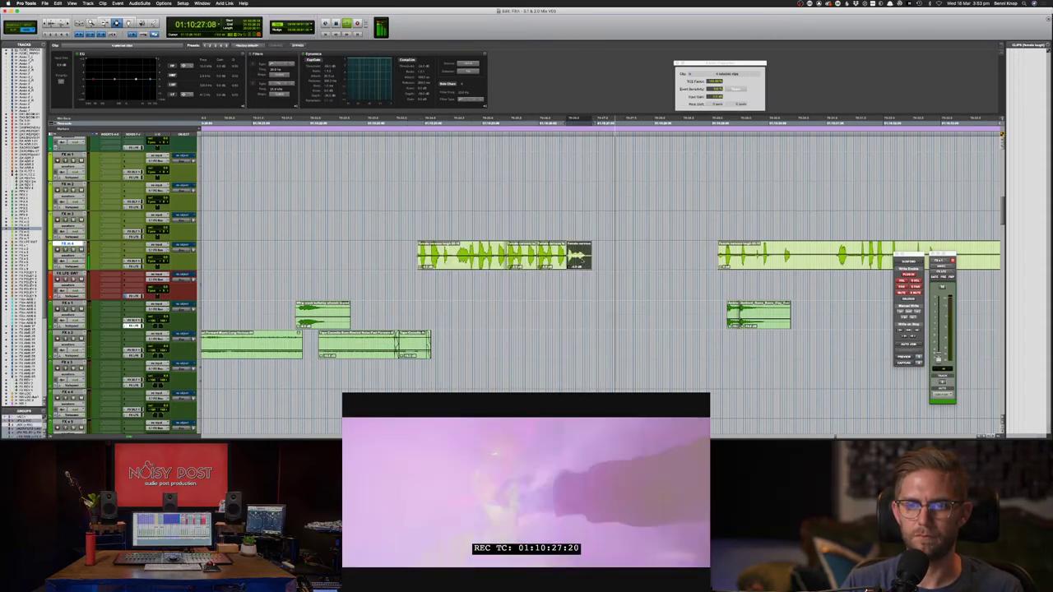
left_click(413, 257)
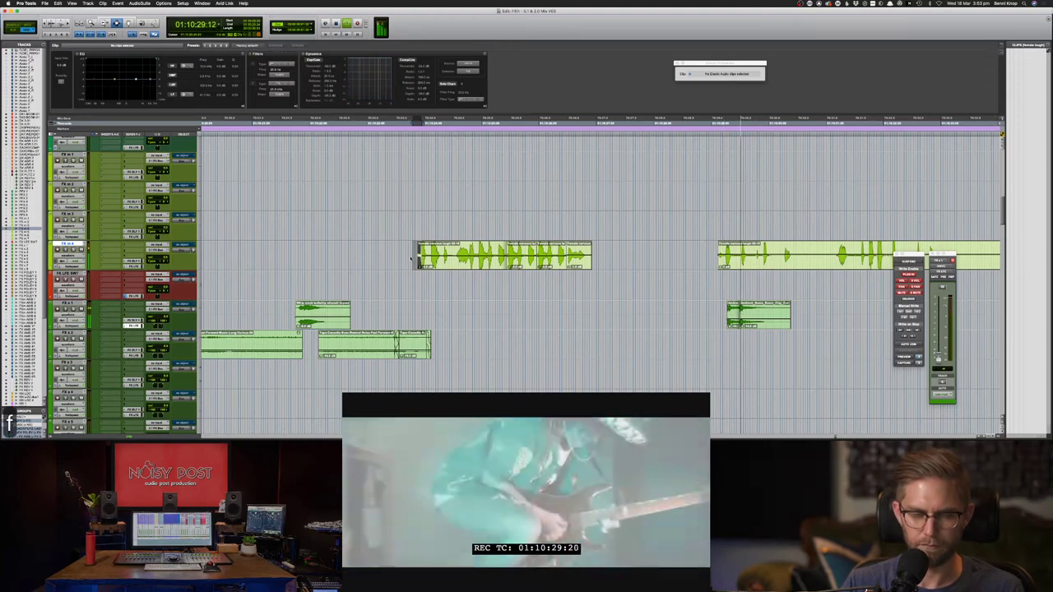
key("super+bracketleft")
key("super+bracketleft")
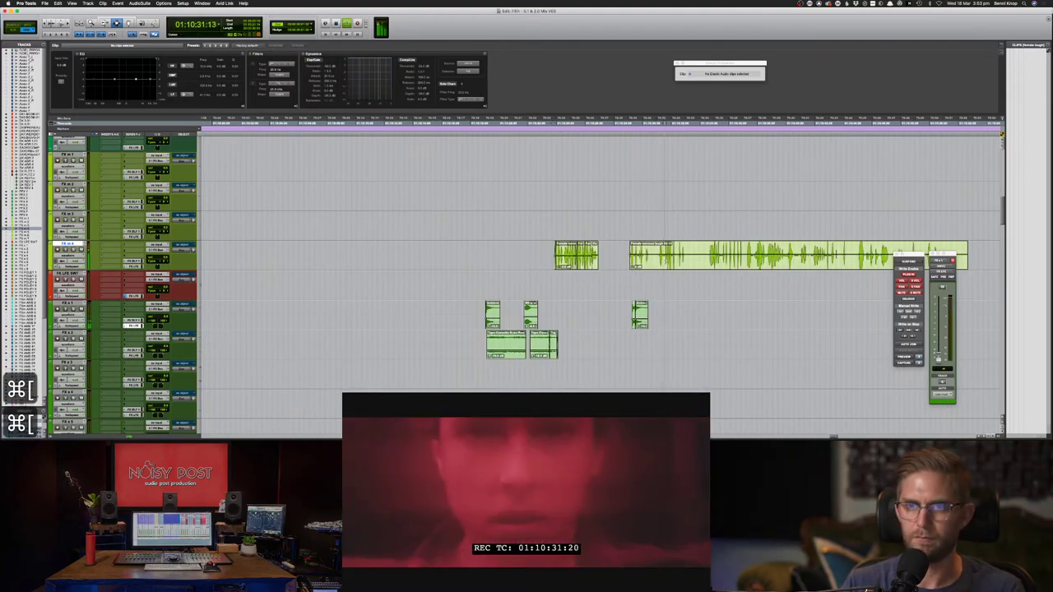
- Delete the long Female nervous laugh clip and play back the short burst
key("BackSpace")
key("super+z")
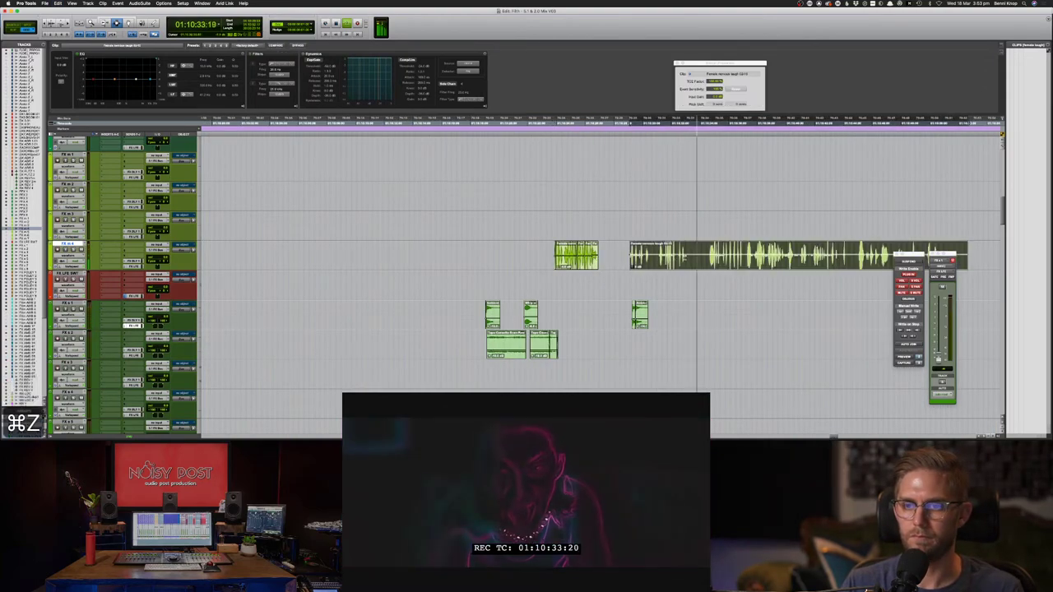
key("space")
key("BackSpace")
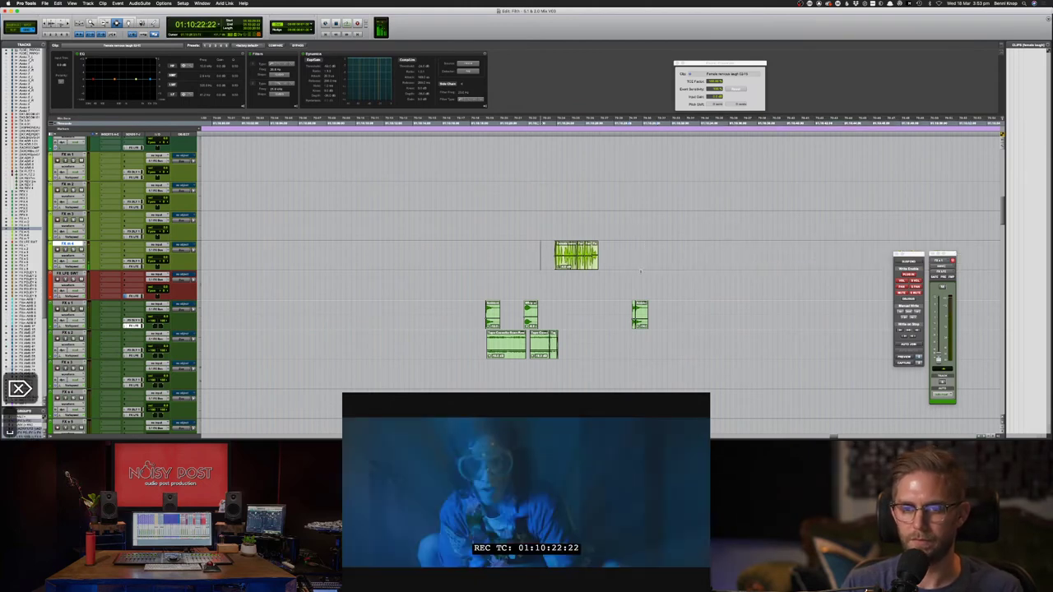
key("space")
left_click_drag(629, 262, 482, 265)
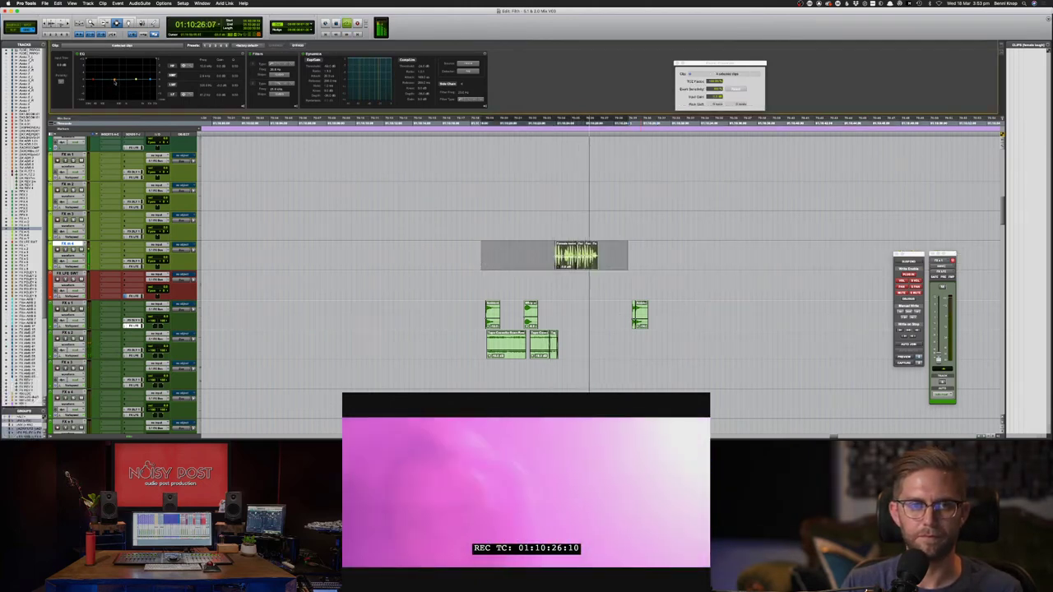
left_click(593, 287)
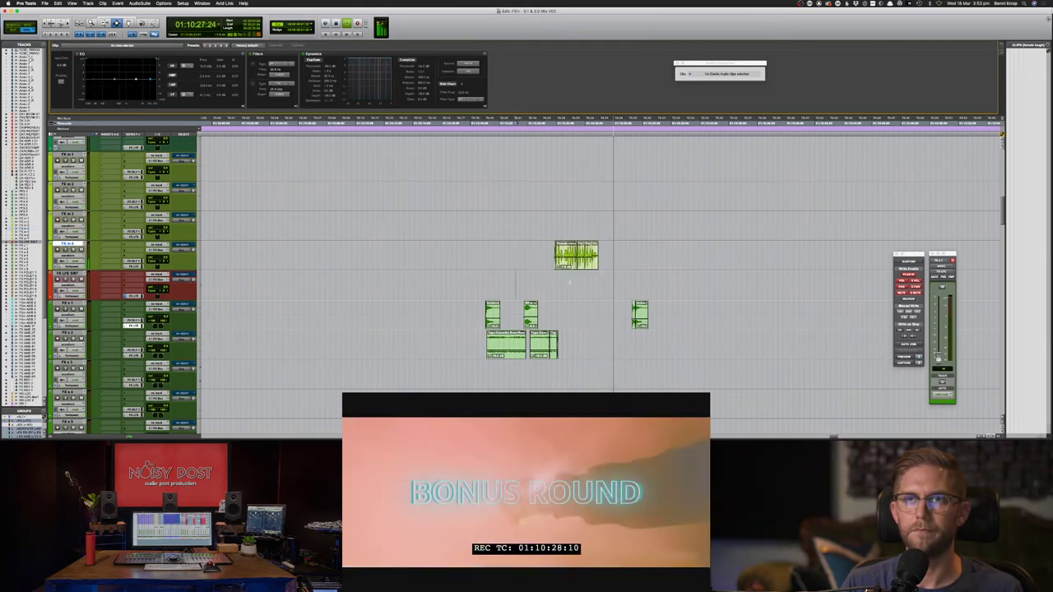
key("super+Tab")
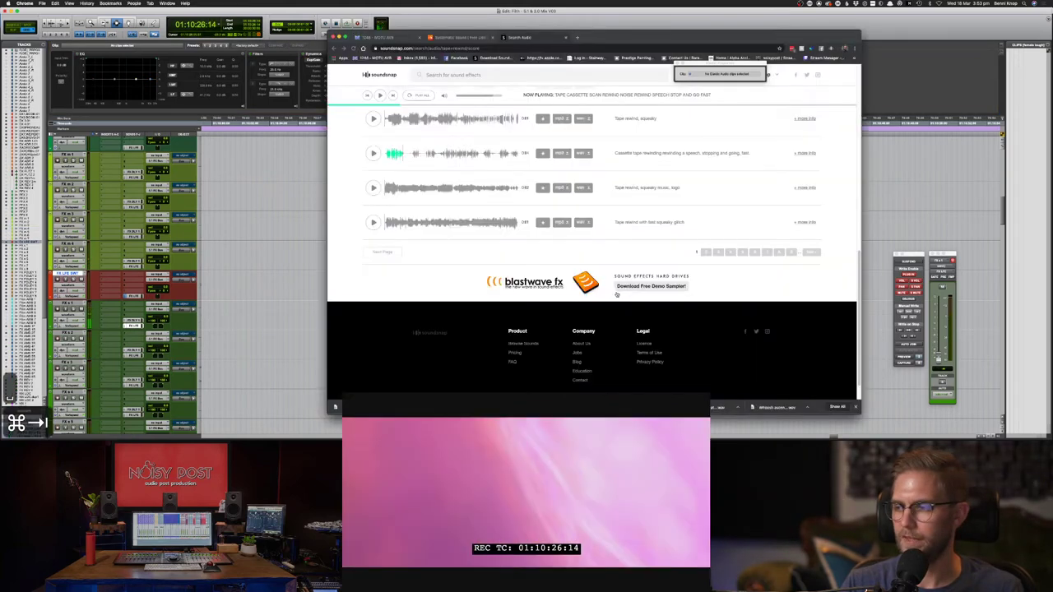
key("super+Tab")
- Copy the short clip on two adjacent FX tracks, paste it later and slide it earlier
key("super+bracketleft")
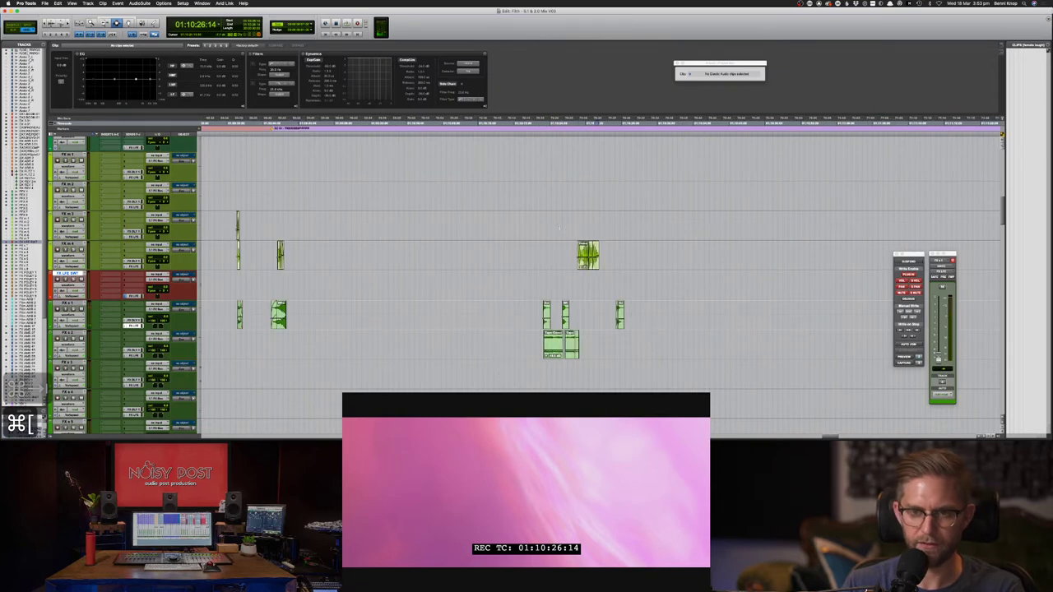
left_click_drag(253, 255, 229, 214)
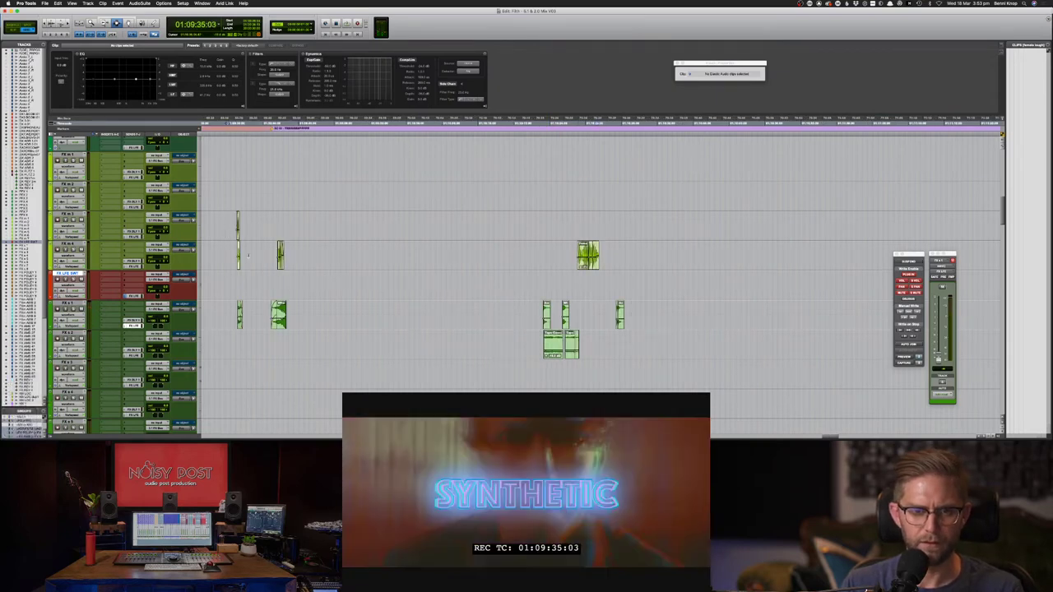
key("super+c")
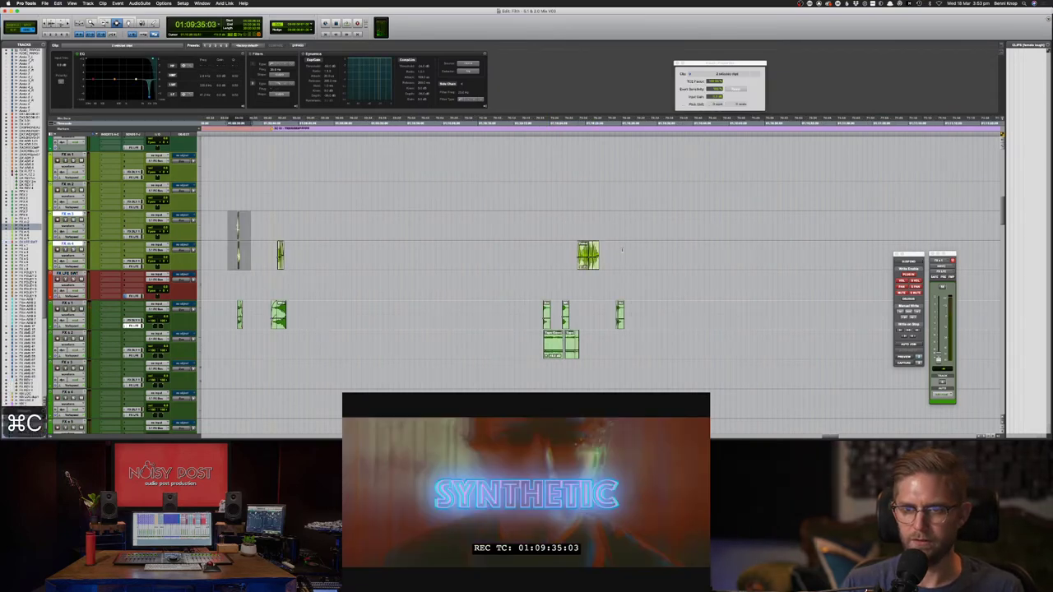
left_click(614, 247)
key("super+v")
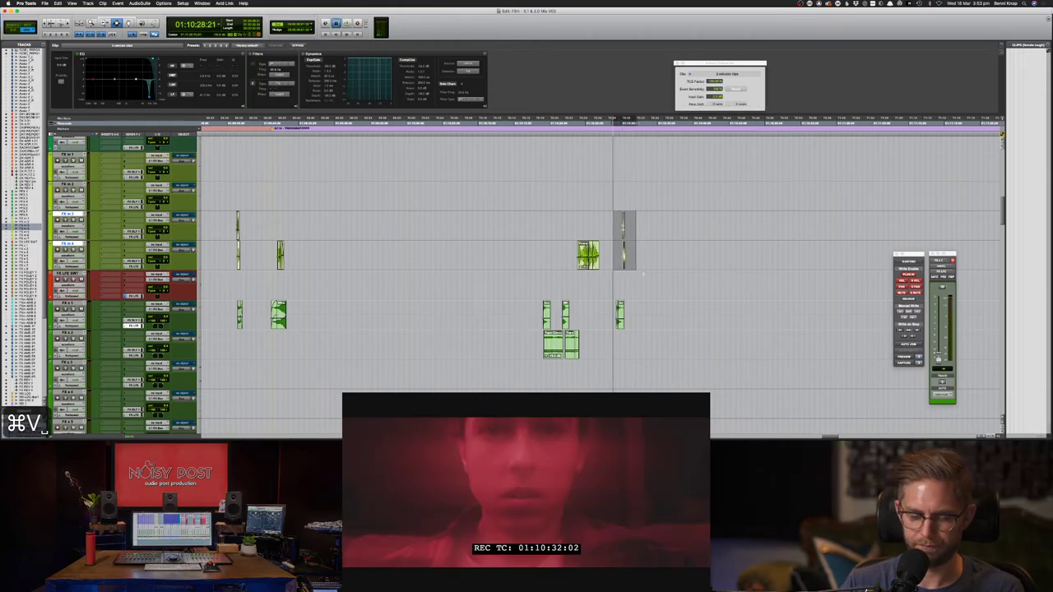
key("super+bracketright")
key("super+bracketright")
key("F8")
left_click_drag(646, 261, 589, 262)
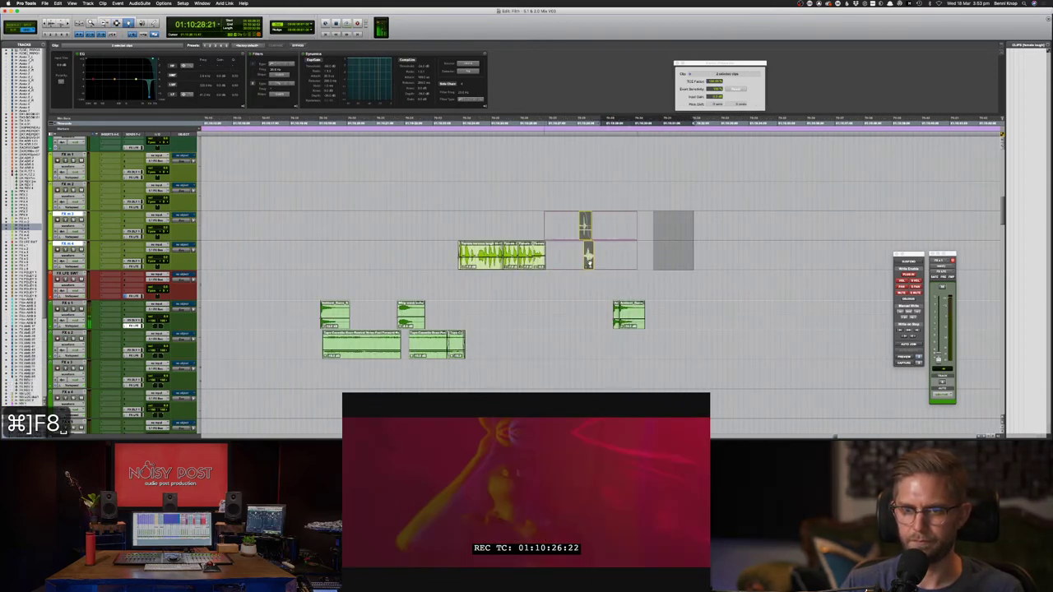
key("space")
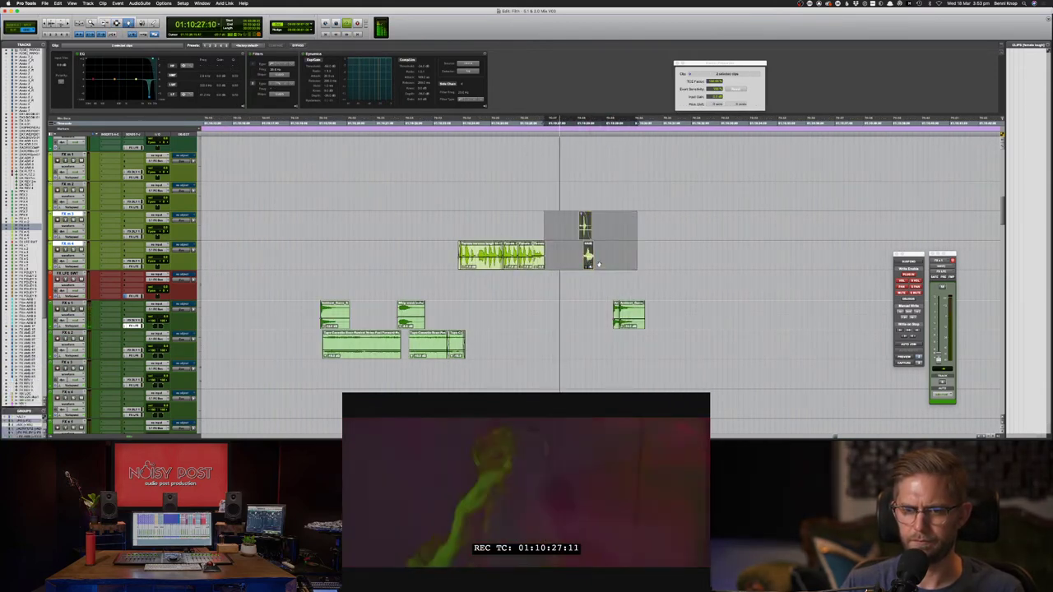
- Copy an earlier clip and paste it at 01:10:27:23
key("super+bracketleft")
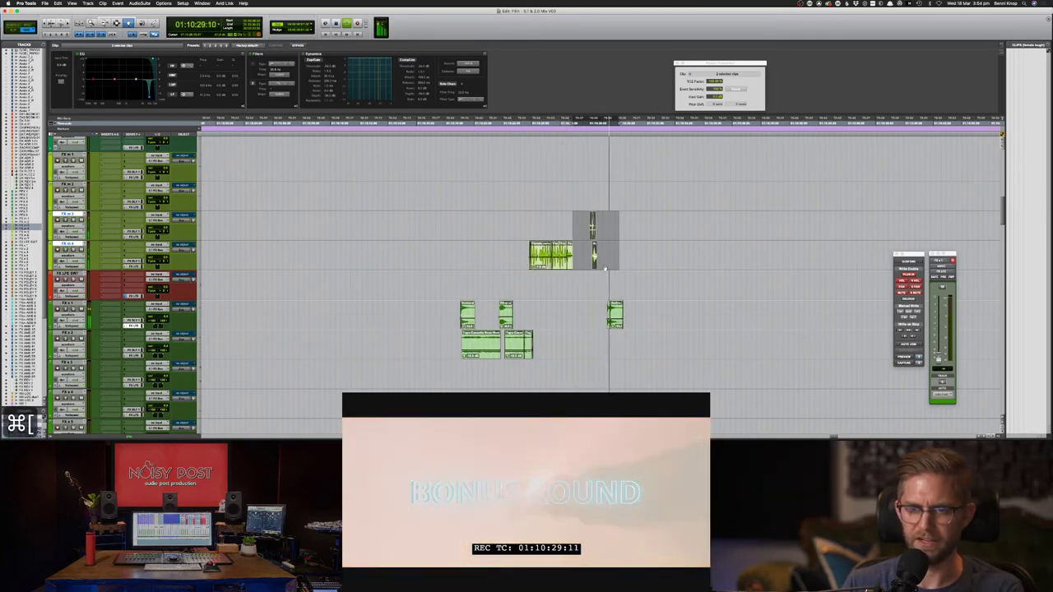
key("space")
key("super+bracketleft")
key("super+bracketleft")
key("F7")
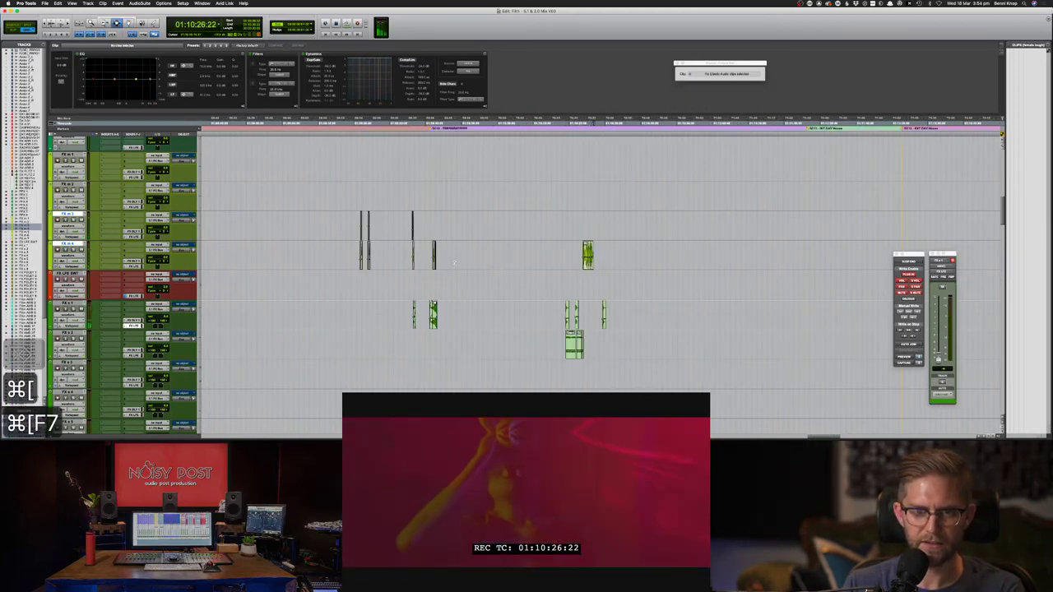
left_click(371, 249)
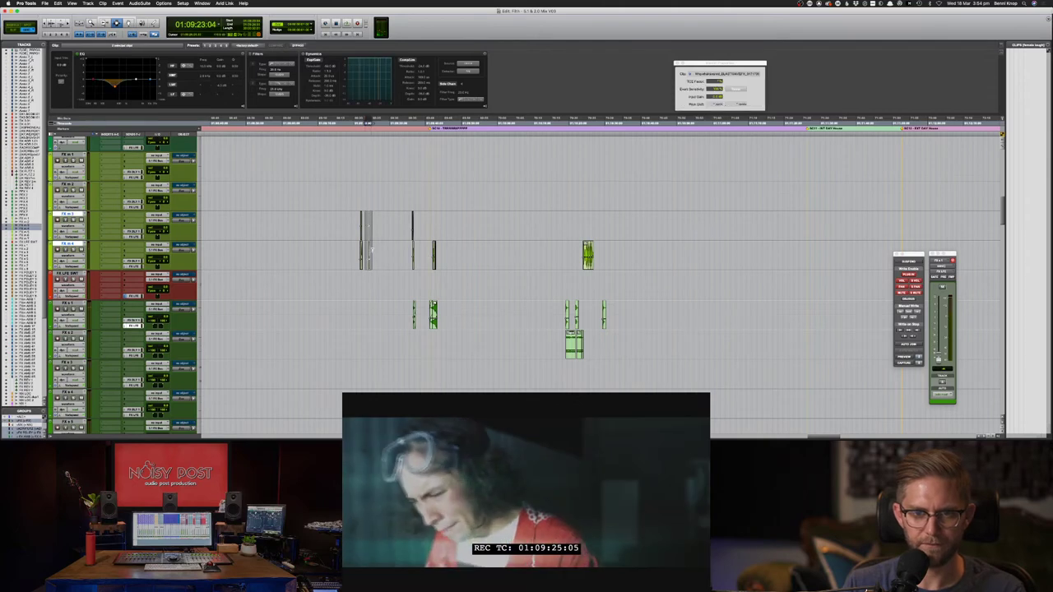
key("super+c")
left_click(600, 257)
key("super+v")
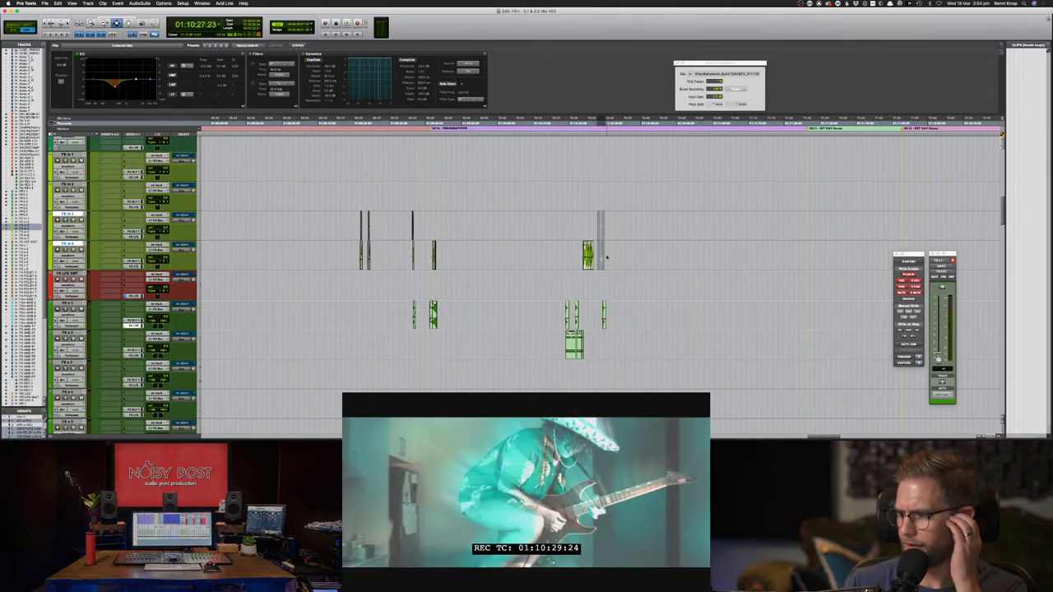
- Check the pasted clip and select across the female laugh clips
key("super+bracketright")
key("super+bracketright")
key("super+bracketright")
key("super+bracketright")
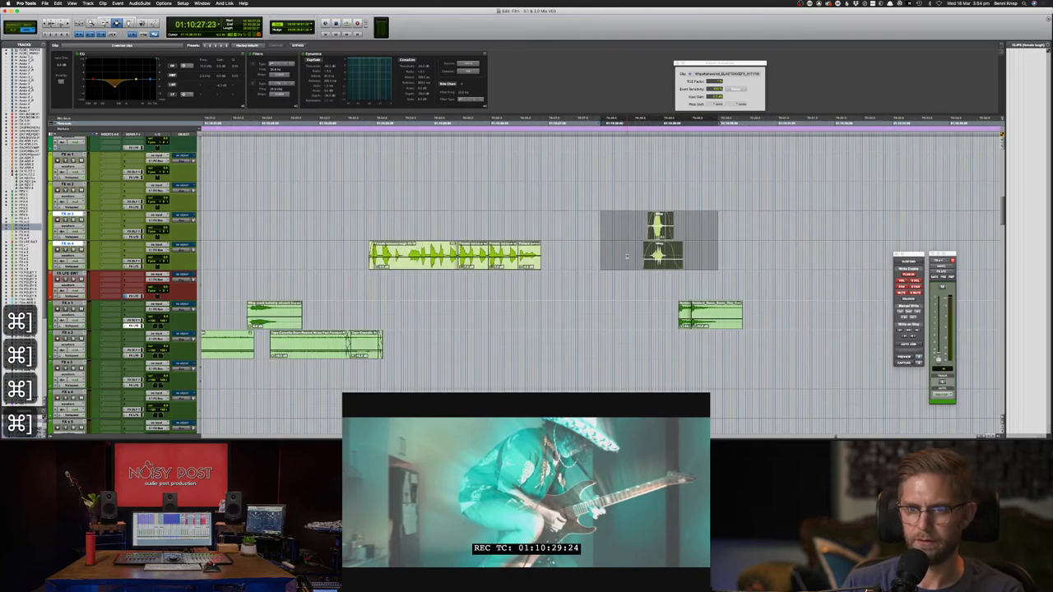
key("super+bracketleft")
key("F8")
key("F7")
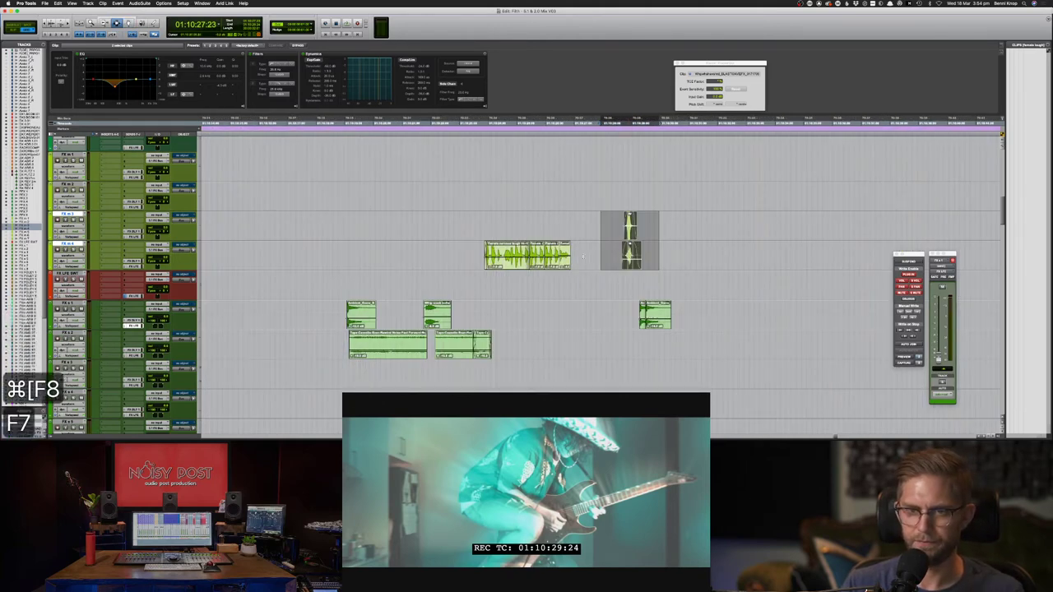
left_click_drag(536, 251, 479, 251)
- Reverse the four Female nervous laugh clips with AudioSuite Reverse and render
double_click(512, 251)
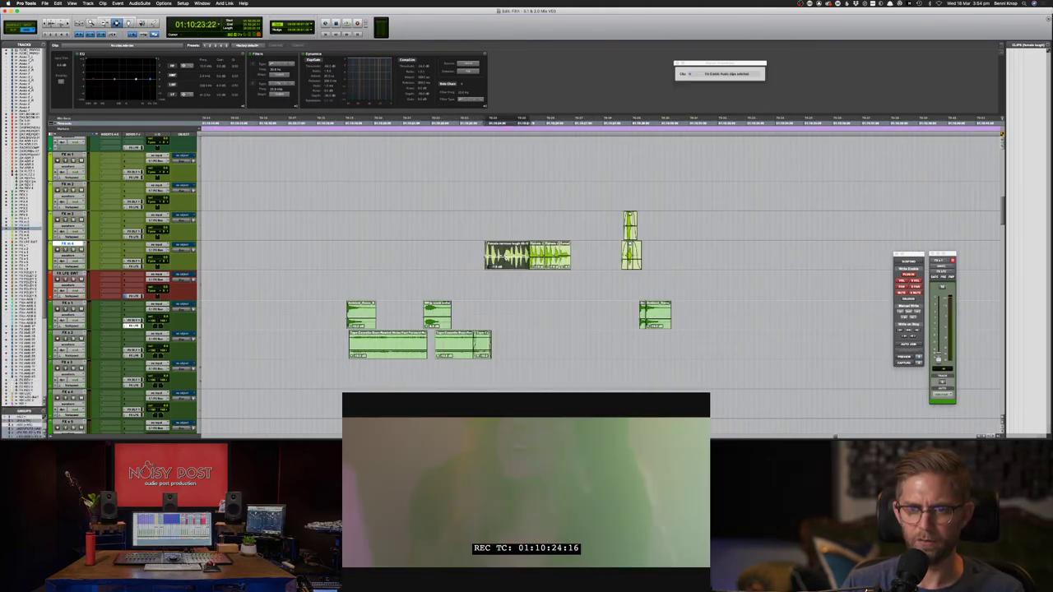
left_click(564, 262, "shift")
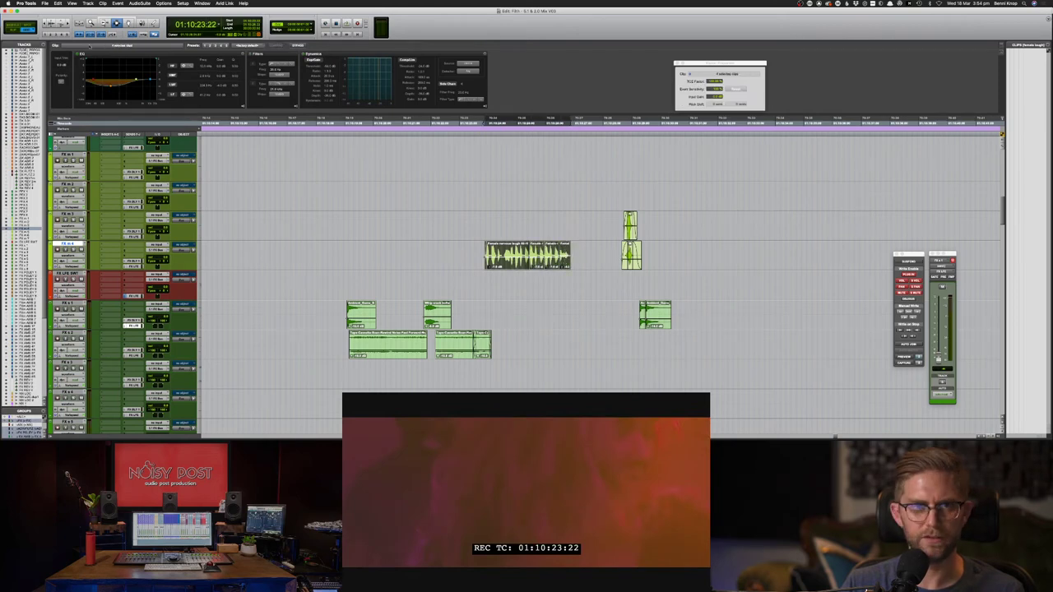
left_click(140, 3)
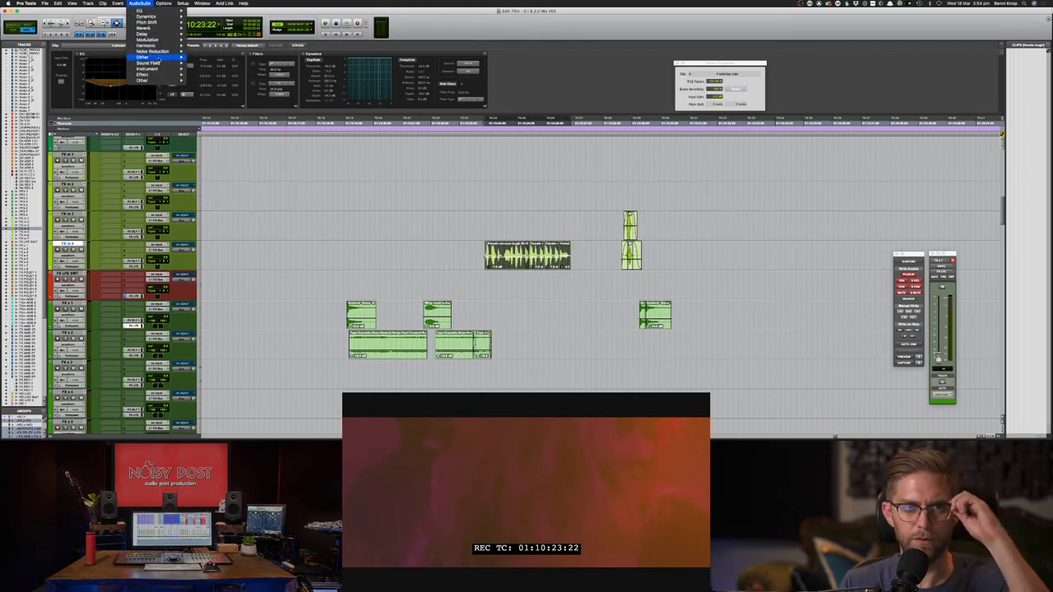
mouse_move(154, 64)
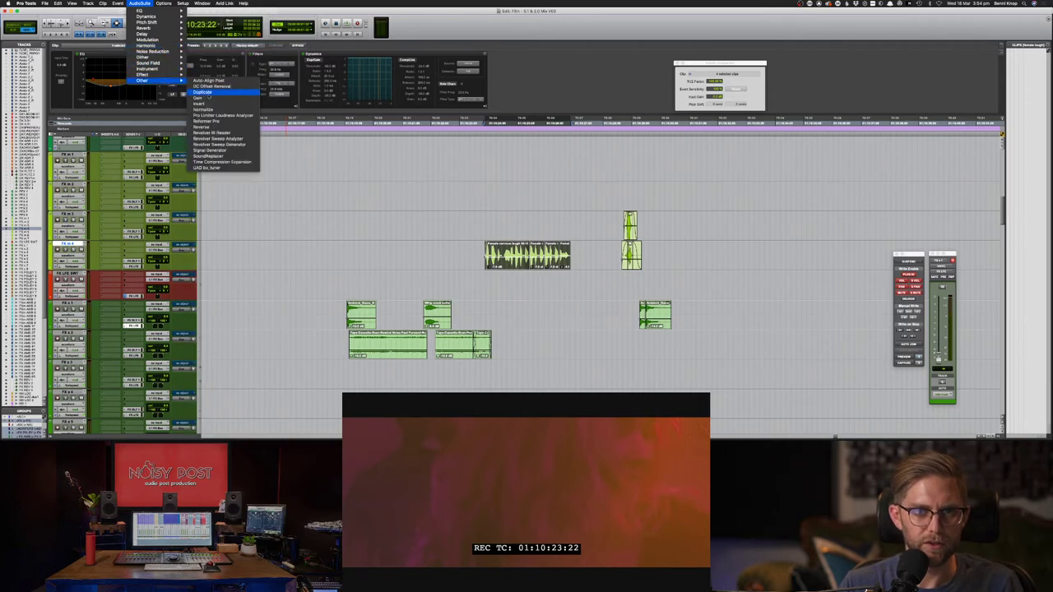
left_click(229, 127)
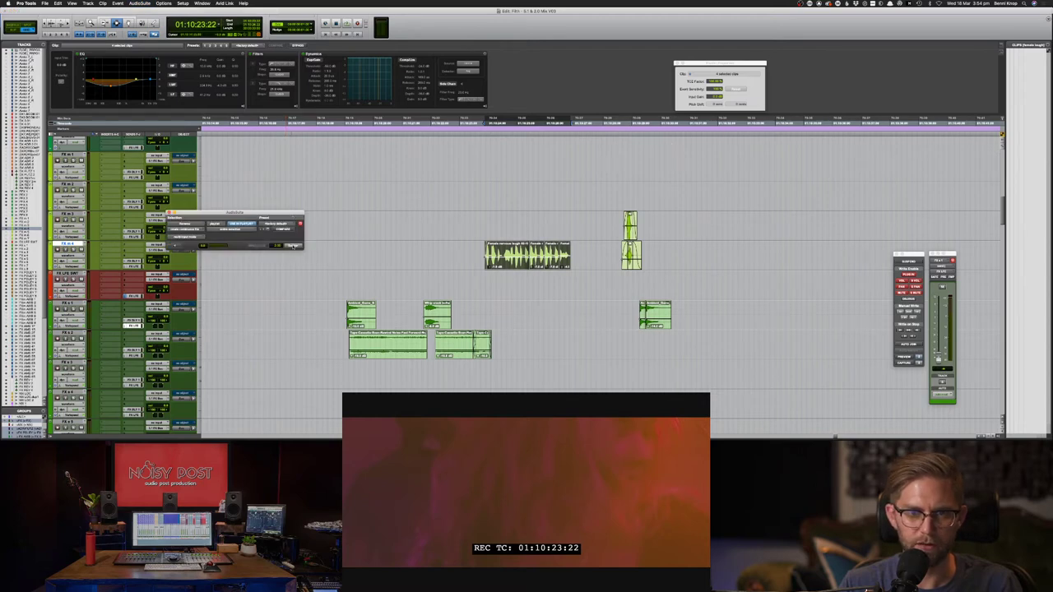
left_click(293, 246)
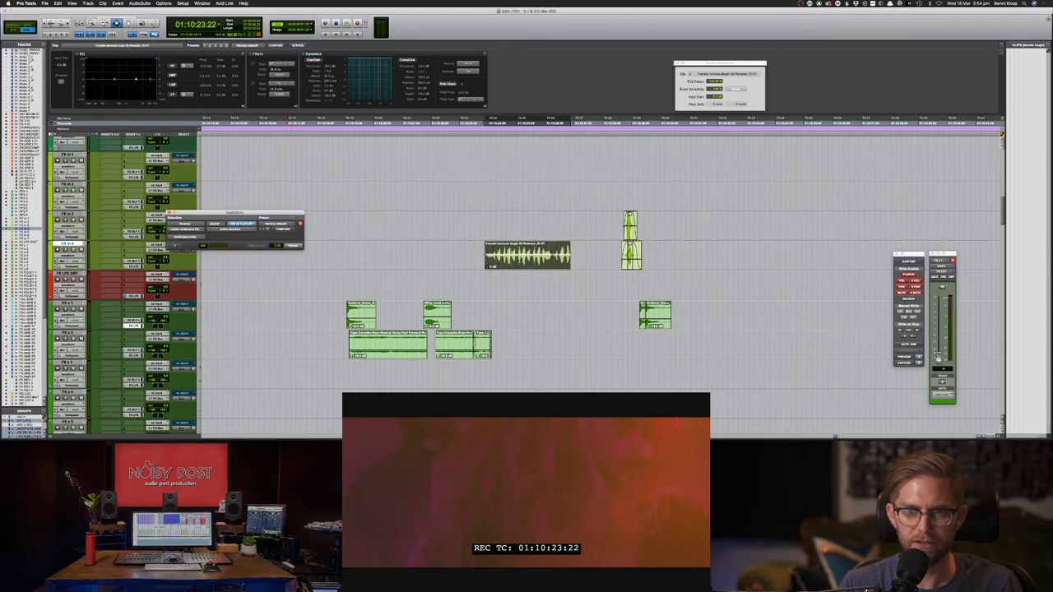
- Extend the selection past the clip end to leave room for a reverb tail
left_click(593, 261, "shift")
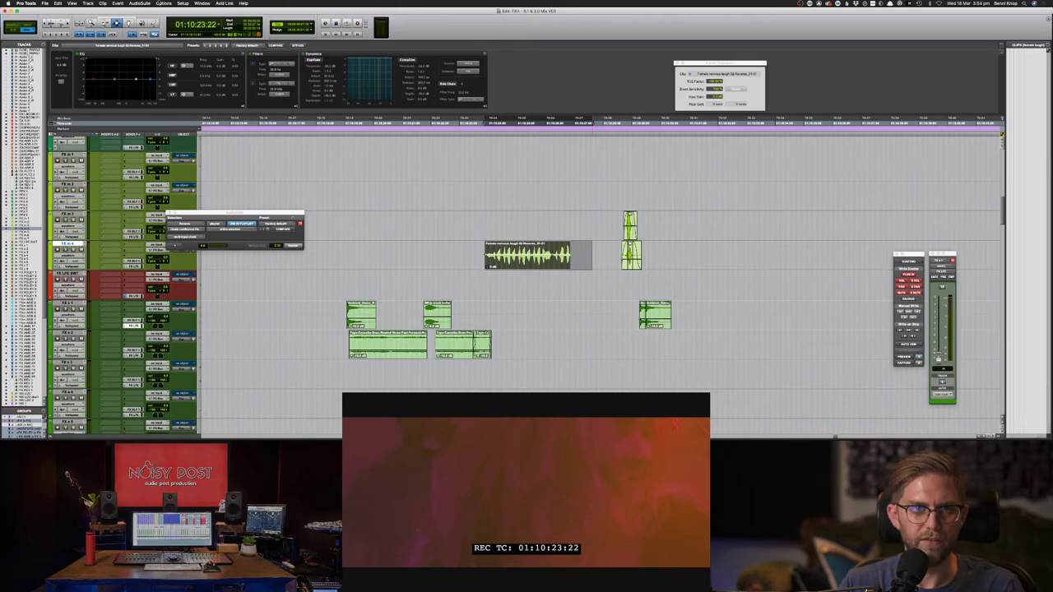
left_click(139, 3)
mouse_move(148, 28)
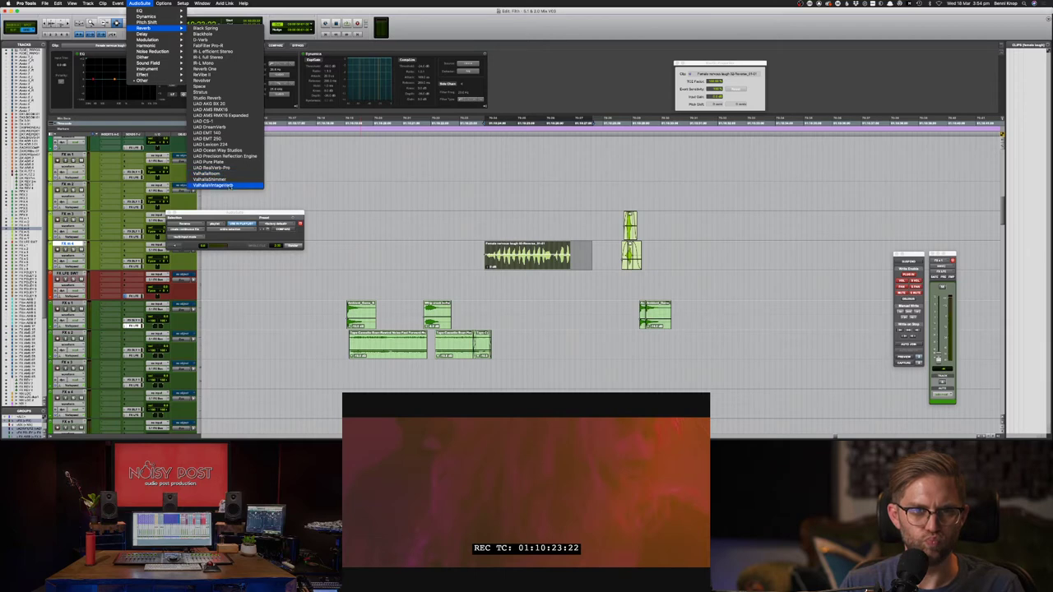
- Render ValhallaVintageVerb at 37.6% mix, 1.66 s decay and 83.23 ms predelay with a tail
left_click(229, 186)
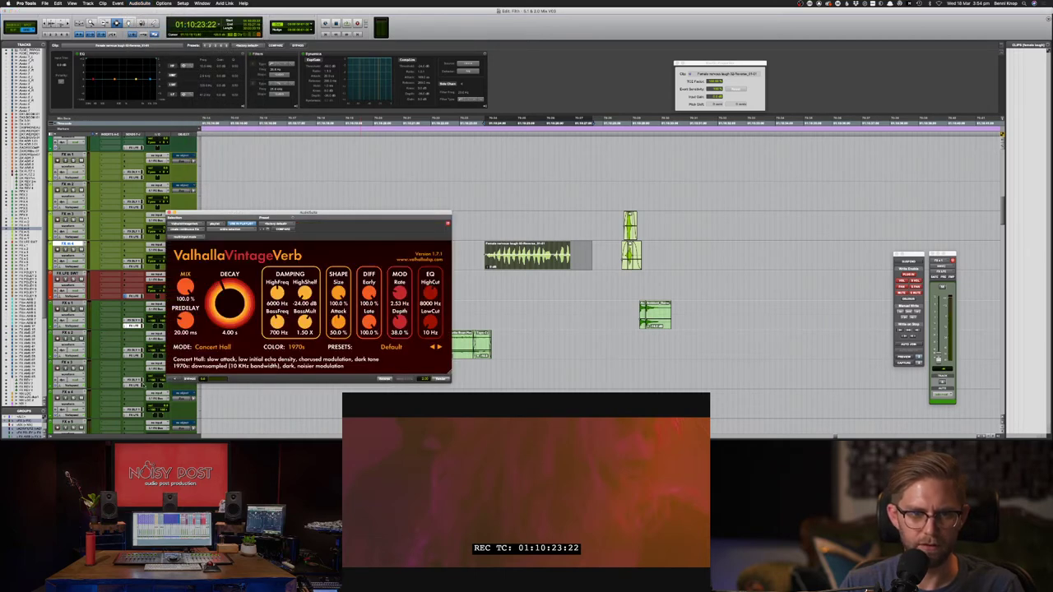
left_click(175, 380)
left_click_drag(217, 298, 187, 299)
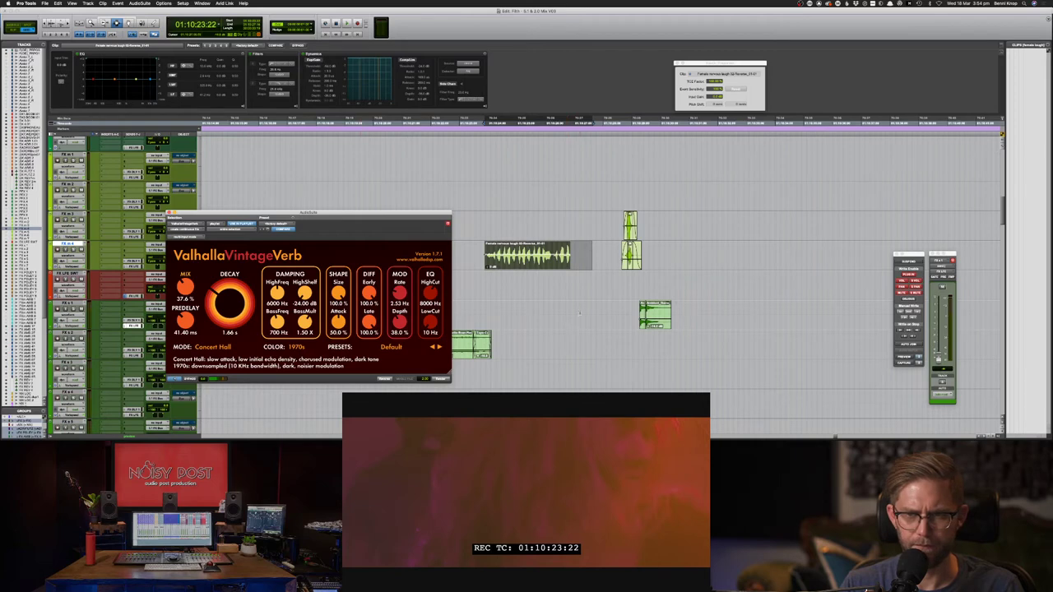
left_click(599, 264, "shift")
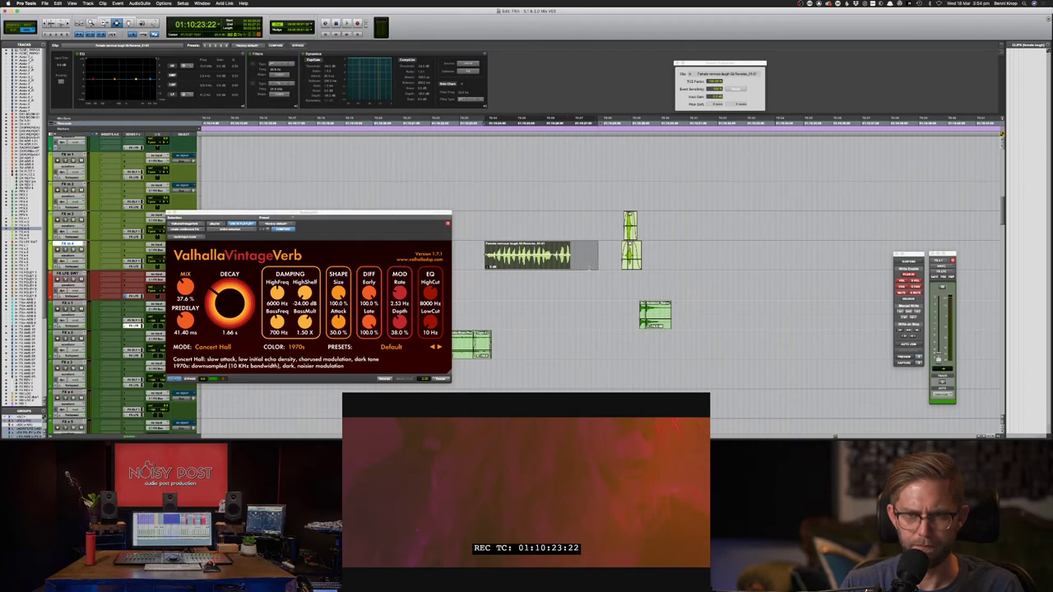
left_click_drag(185, 321, 186, 314)
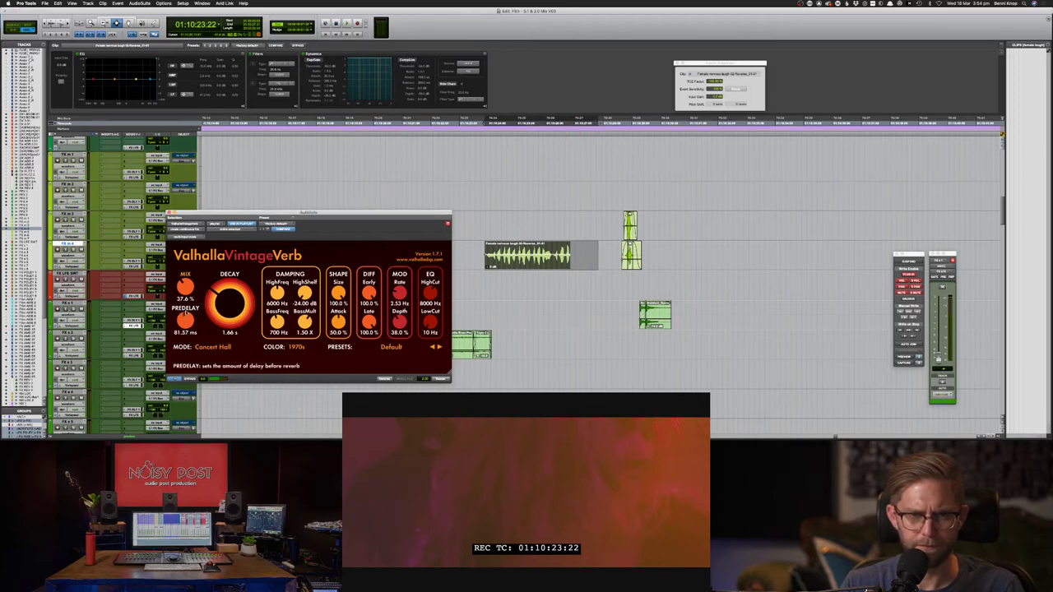
left_click(444, 379)
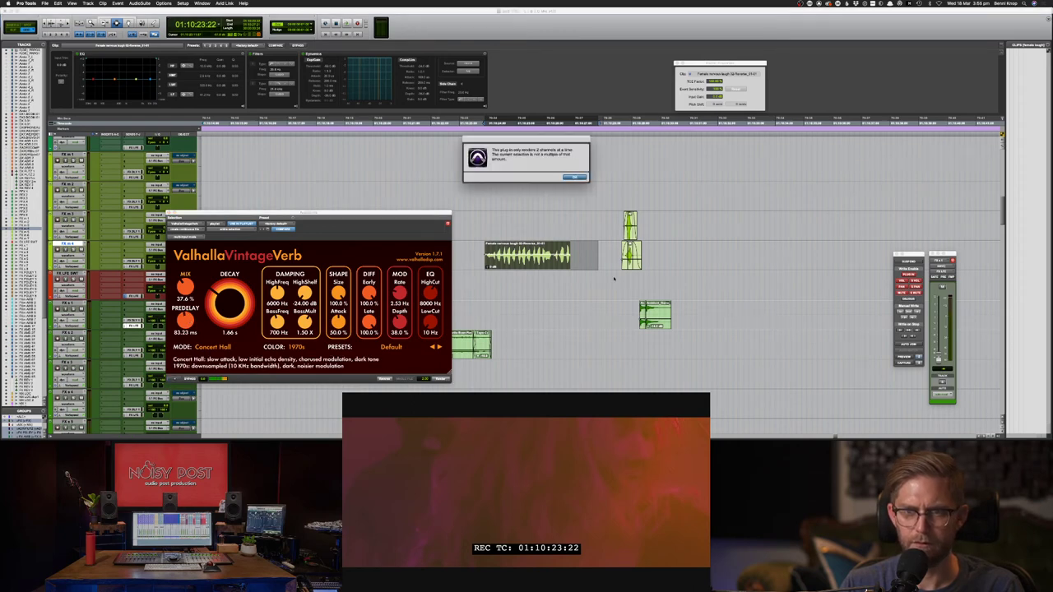
left_click(576, 178)
left_click(530, 285, "shift")
left_click(442, 379)
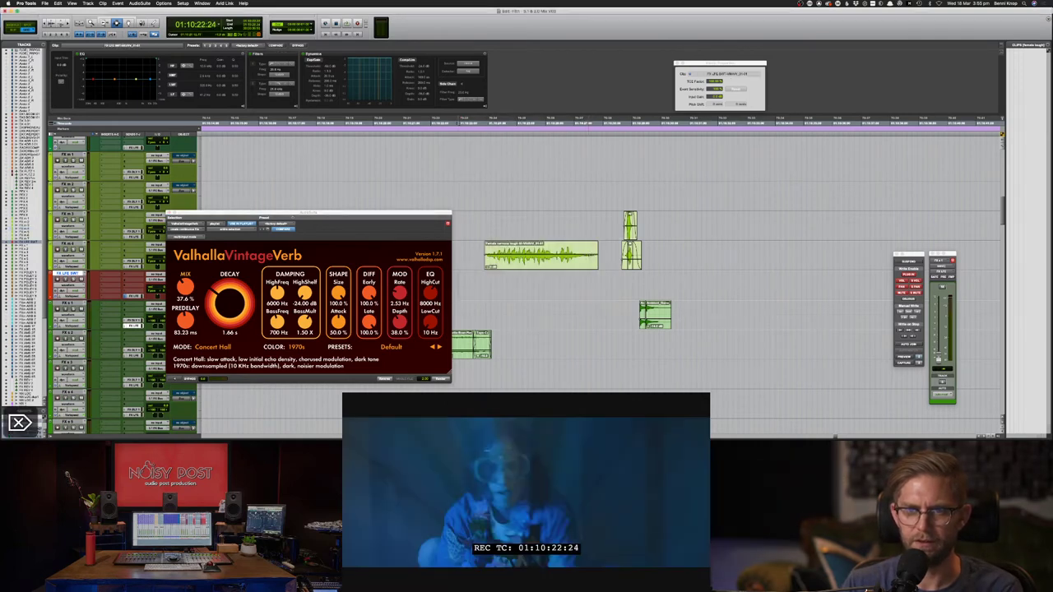
- Reverse the reverbed laugh with AudioSuite Reverse and audition the result
left_click(140, 3)
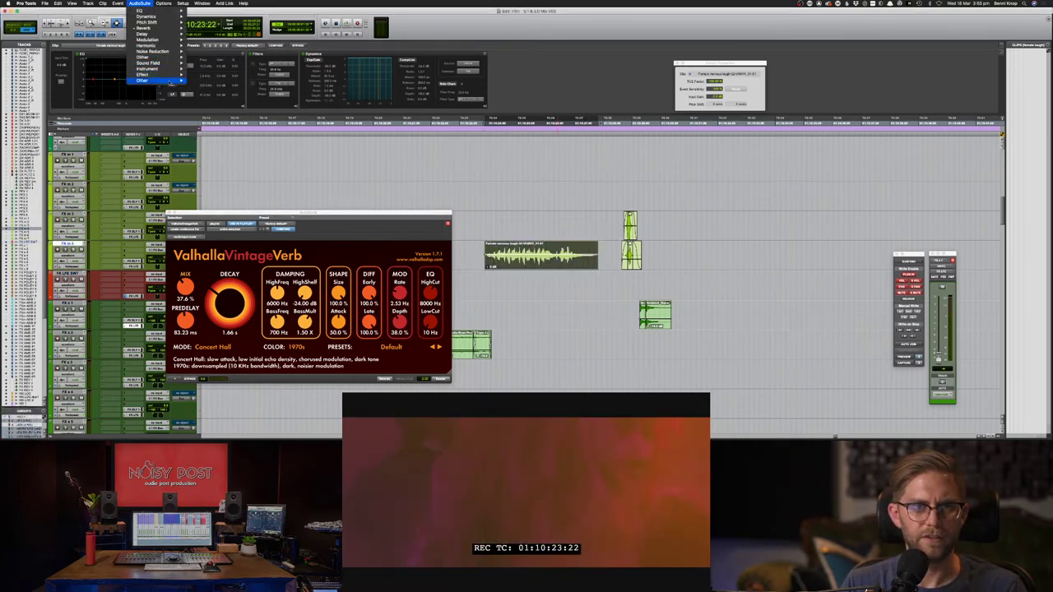
mouse_move(156, 80)
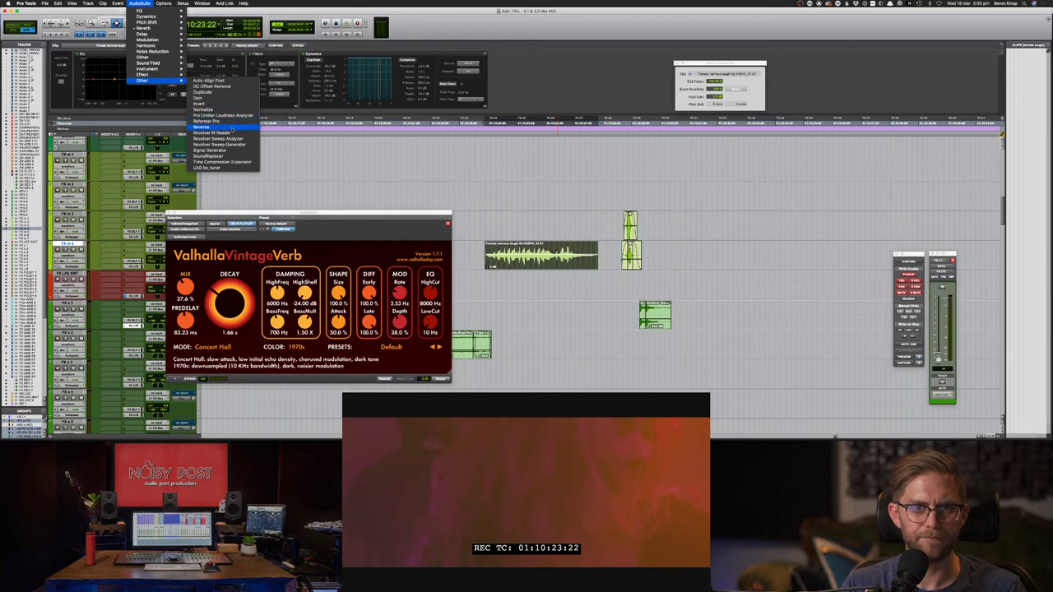
left_click(224, 116)
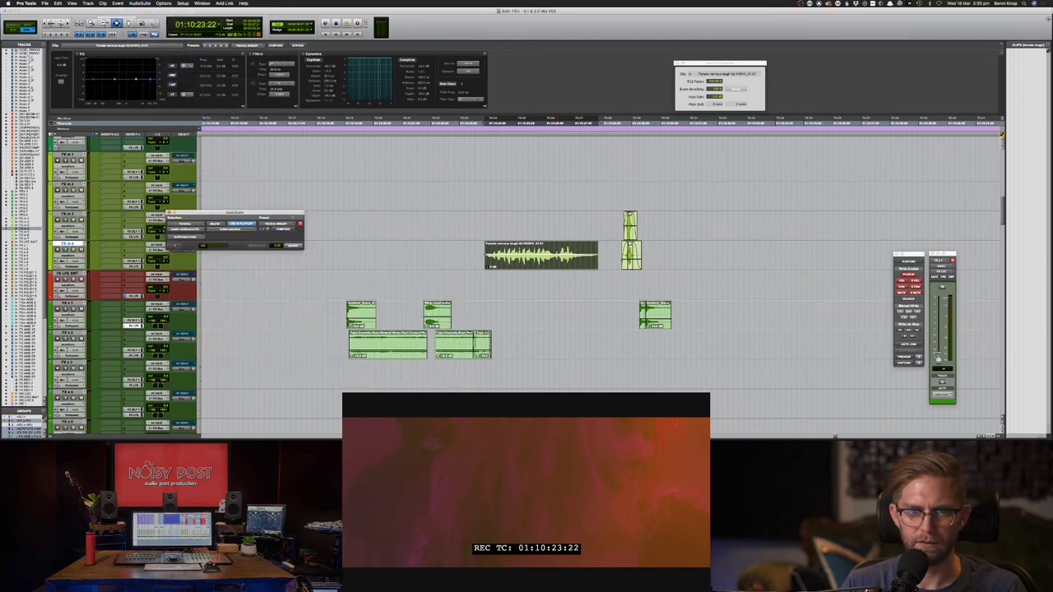
left_click(294, 246)
key("space")
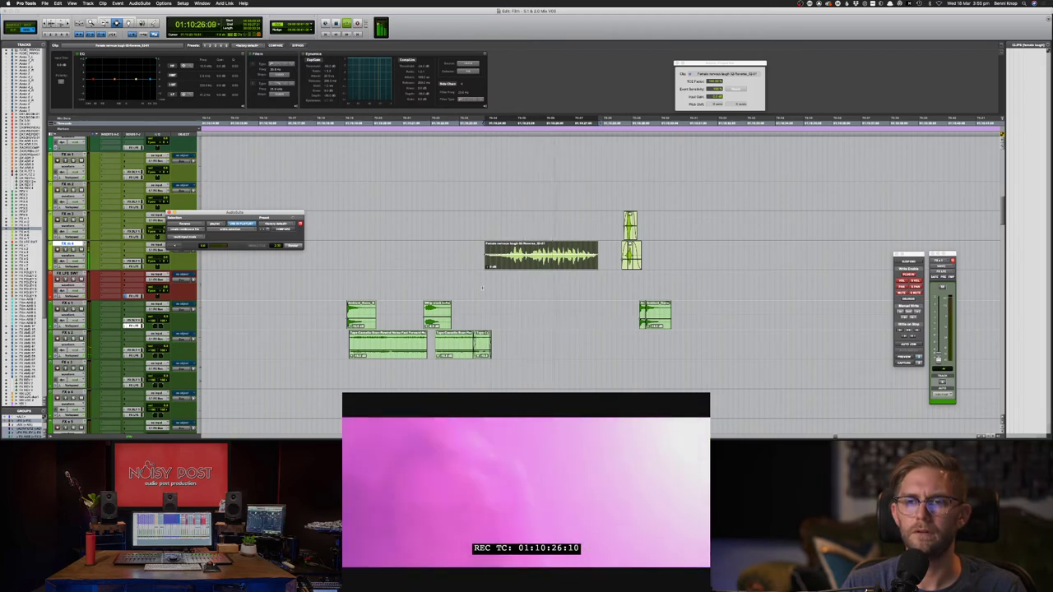
key("space")
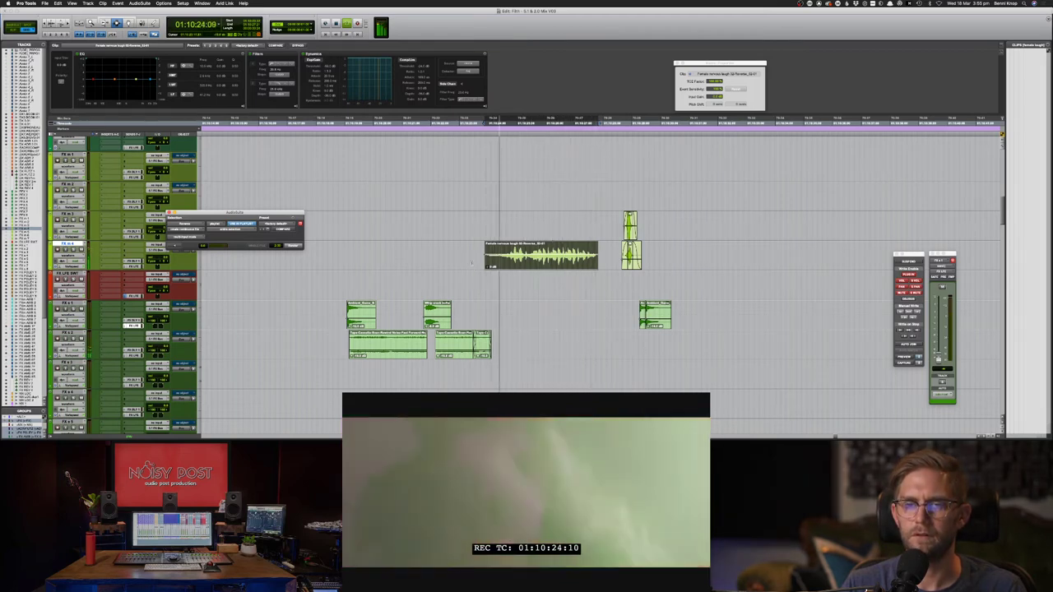
key("space")
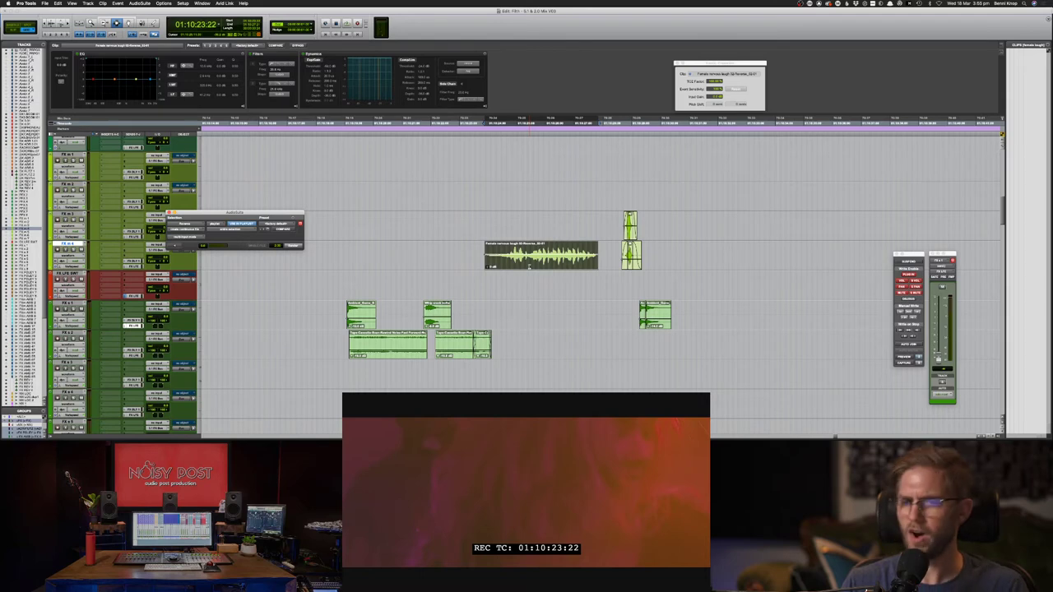
- Undo back to the original laugh clips and extend the selection before their start
key("super+z")
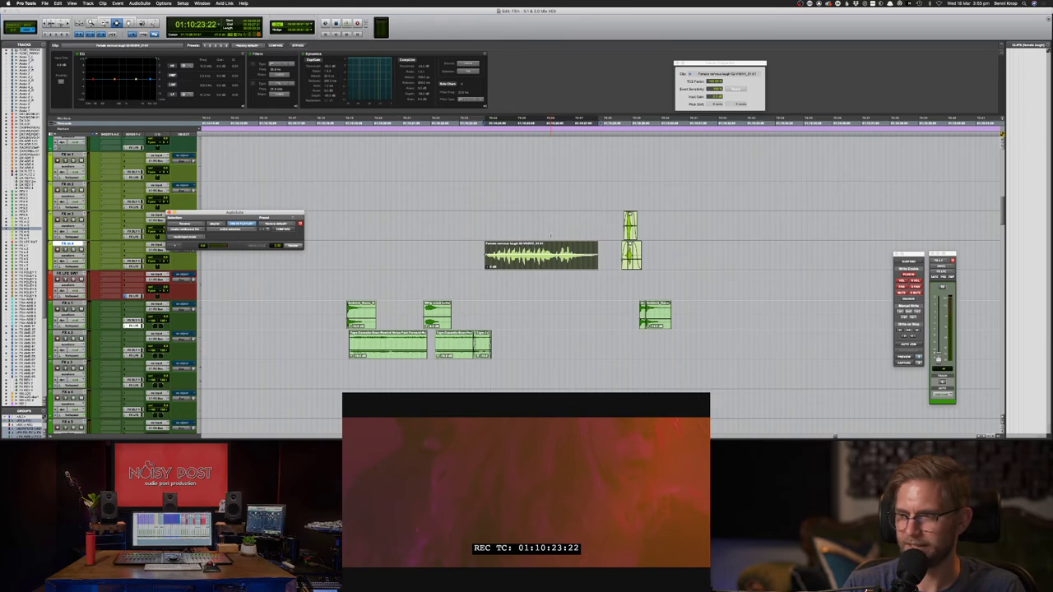
key("super+z")
key("super+z")
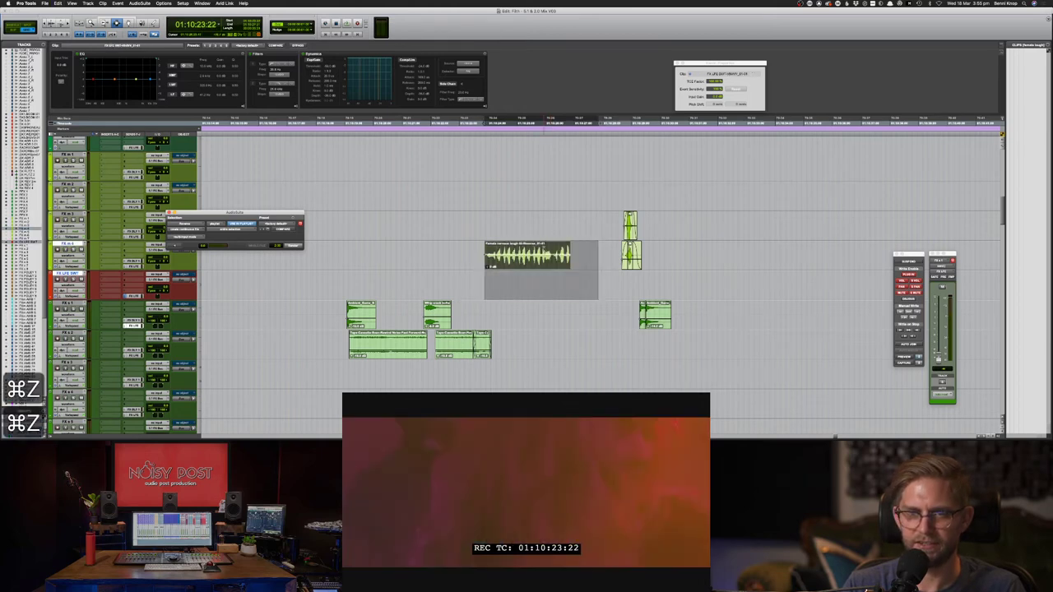
key("super+z")
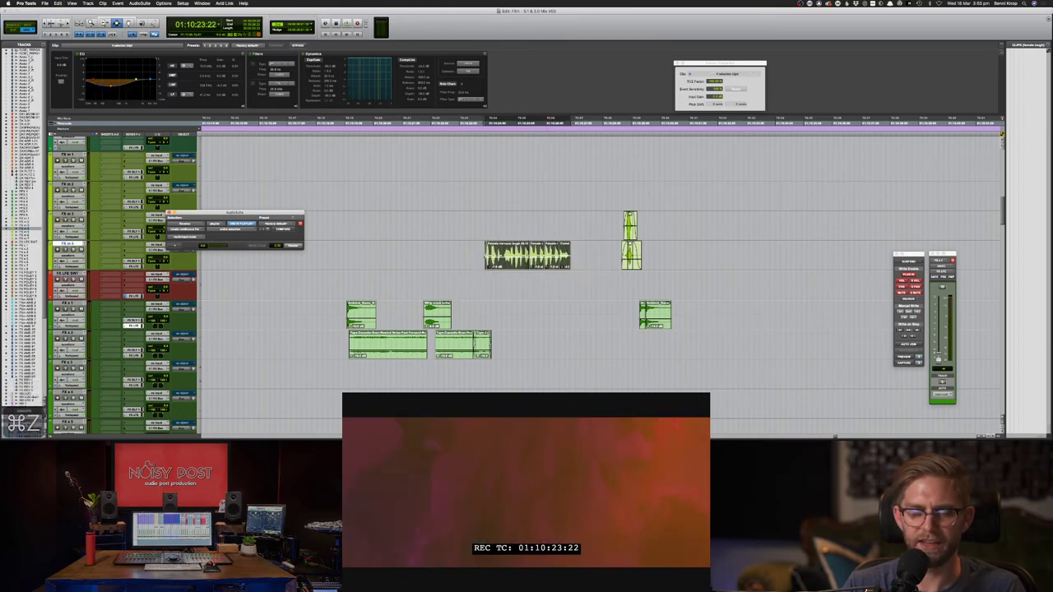
left_click(467, 263, "shift")
- Load ValhallaVintageVerb in AudioSuite again and preview it on the laugh selection
left_click(140, 4)
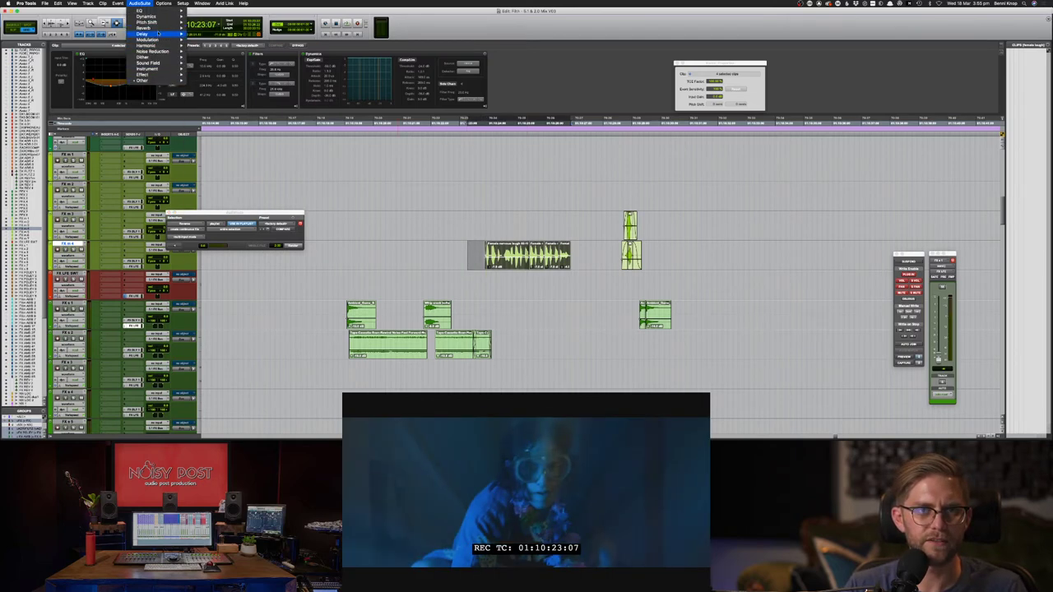
mouse_move(148, 28)
left_click(214, 186)
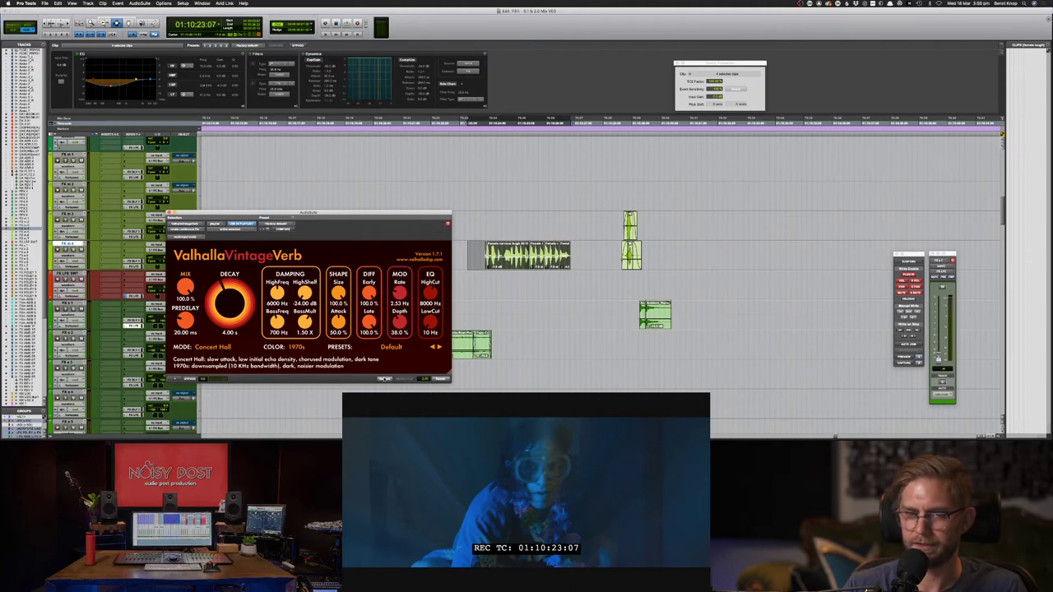
left_click(385, 380)
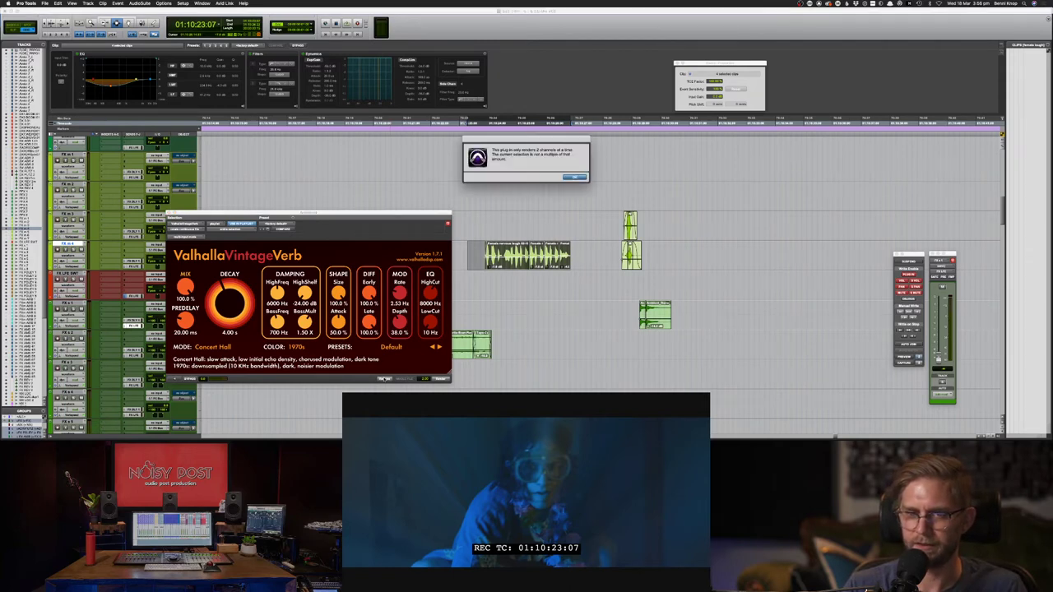
- Extend the selection onto FX LFE and render VintageVerb at 30.4% mix, 0.88 s decay
left_click(574, 177)
left_click_drag(467, 282, 459, 282)
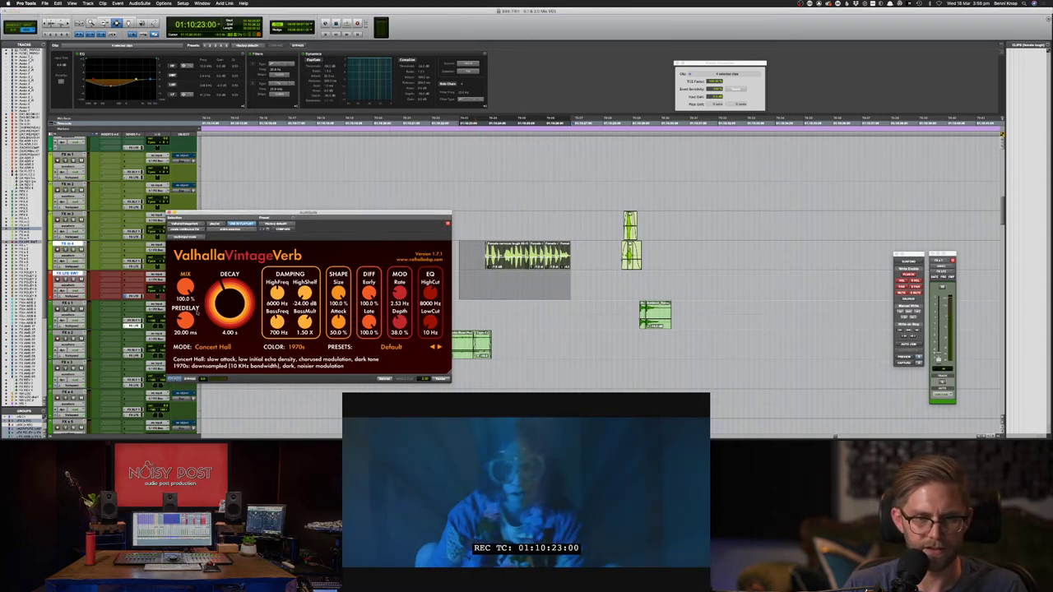
left_click_drag(186, 287, 212, 293)
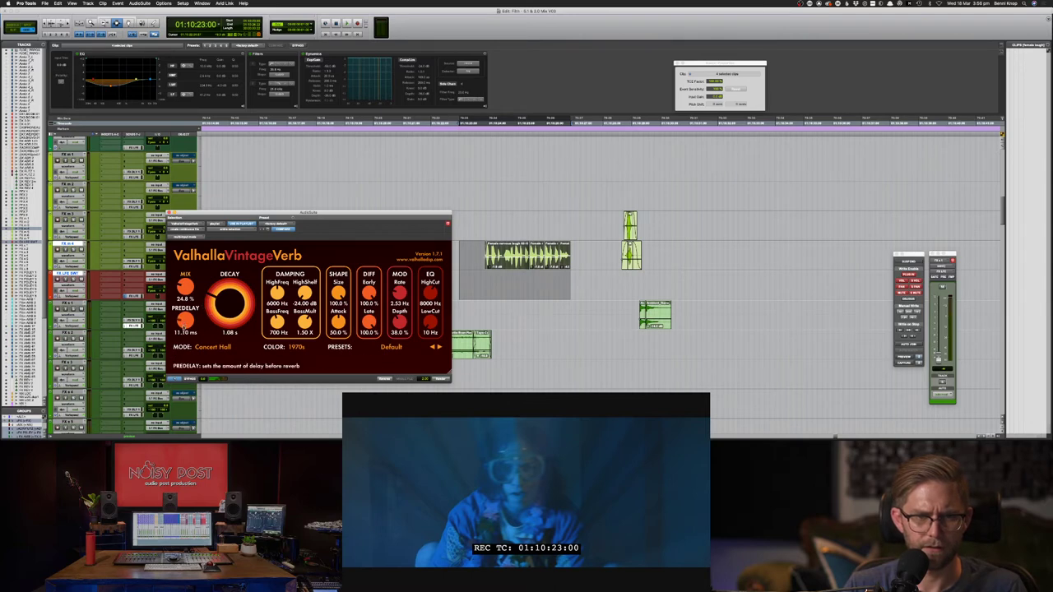
left_click_drag(228, 313, 227, 326)
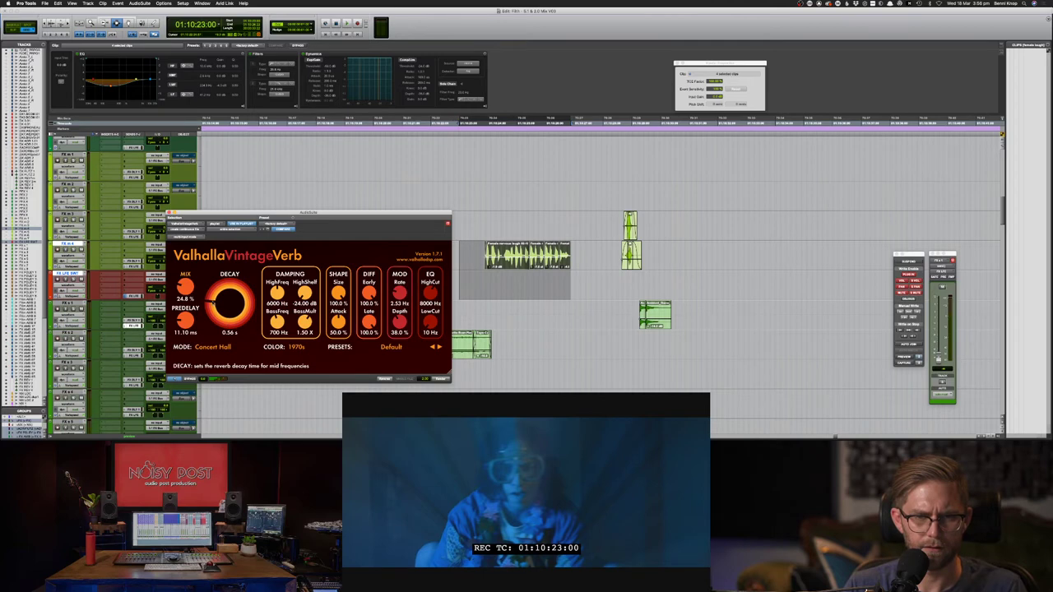
left_click_drag(211, 298, 199, 291)
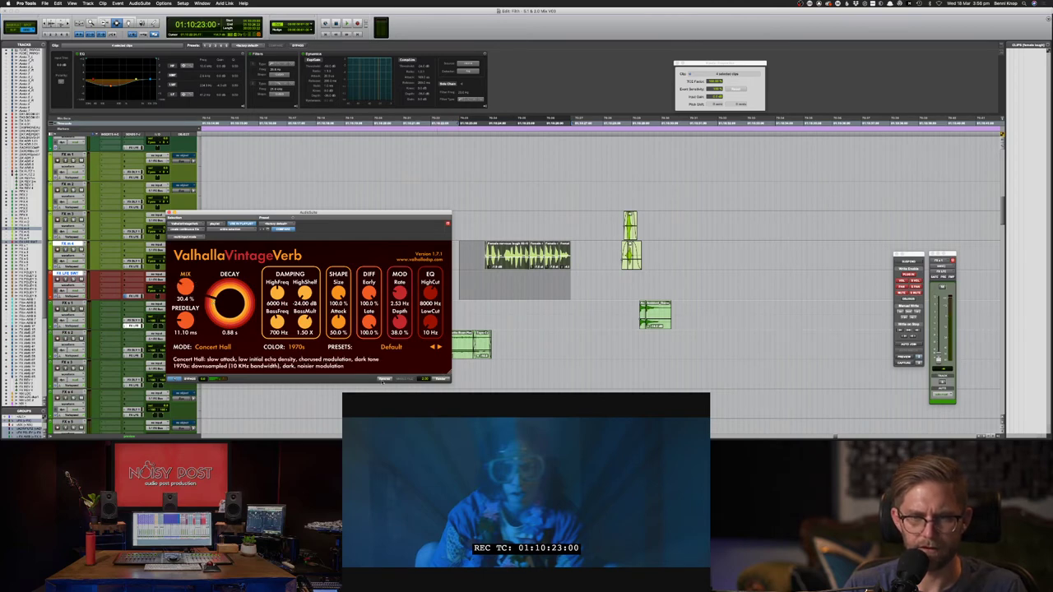
left_click(383, 381)
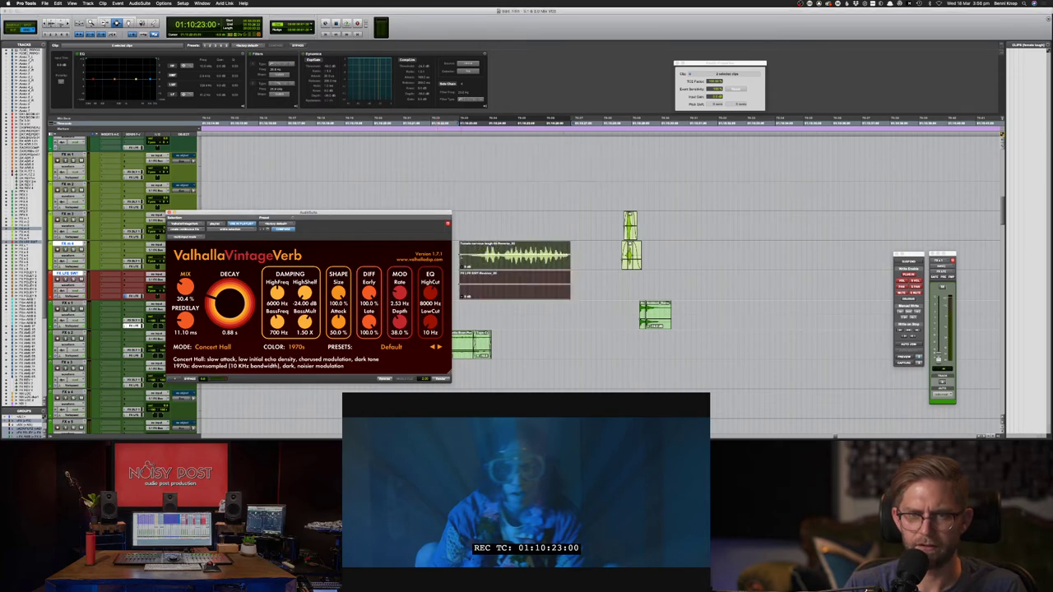
left_click(461, 252)
- Delete the LFE clip beneath the laugh and place the cursor near 01:10:23:00
left_click(487, 281)
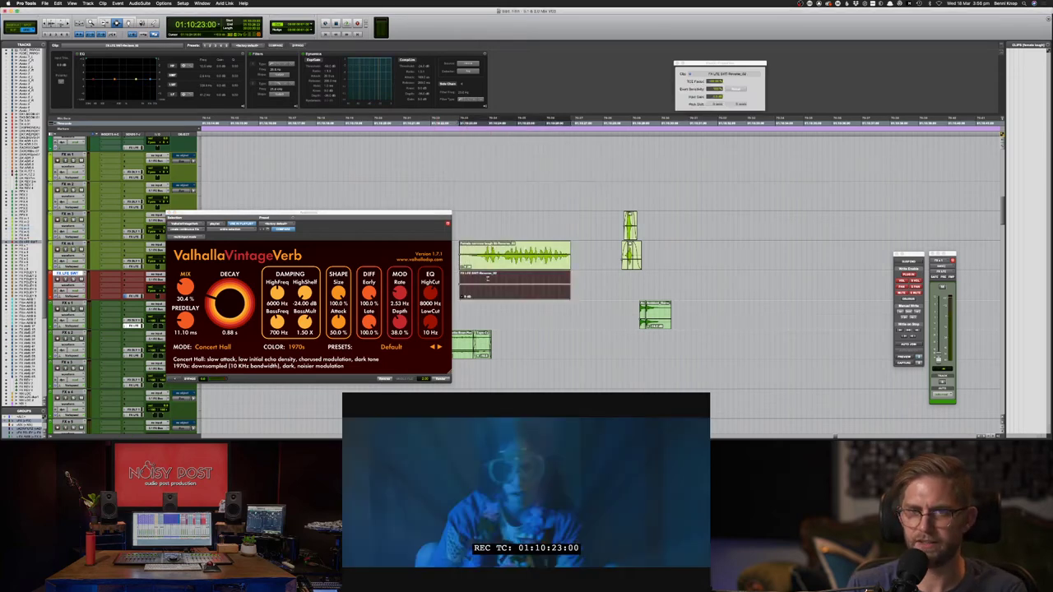
key("Delete")
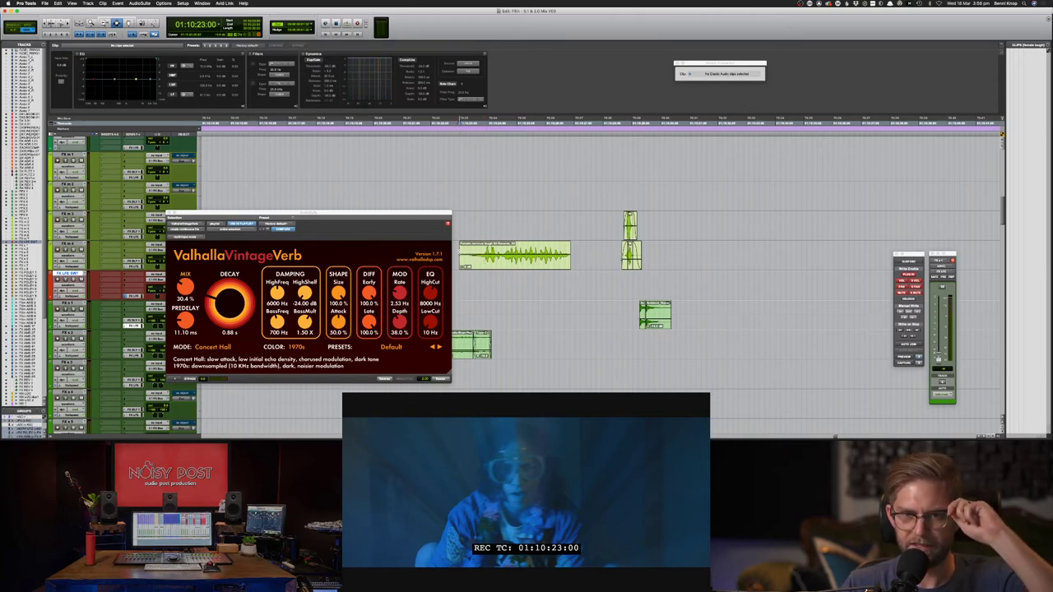
left_click(460, 252)
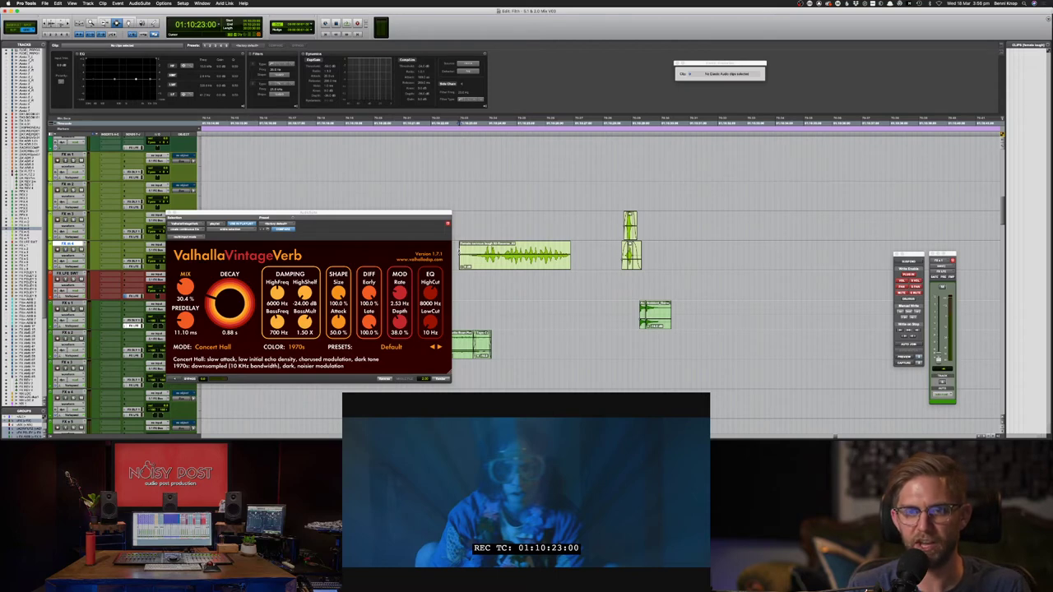
left_click(455, 249)
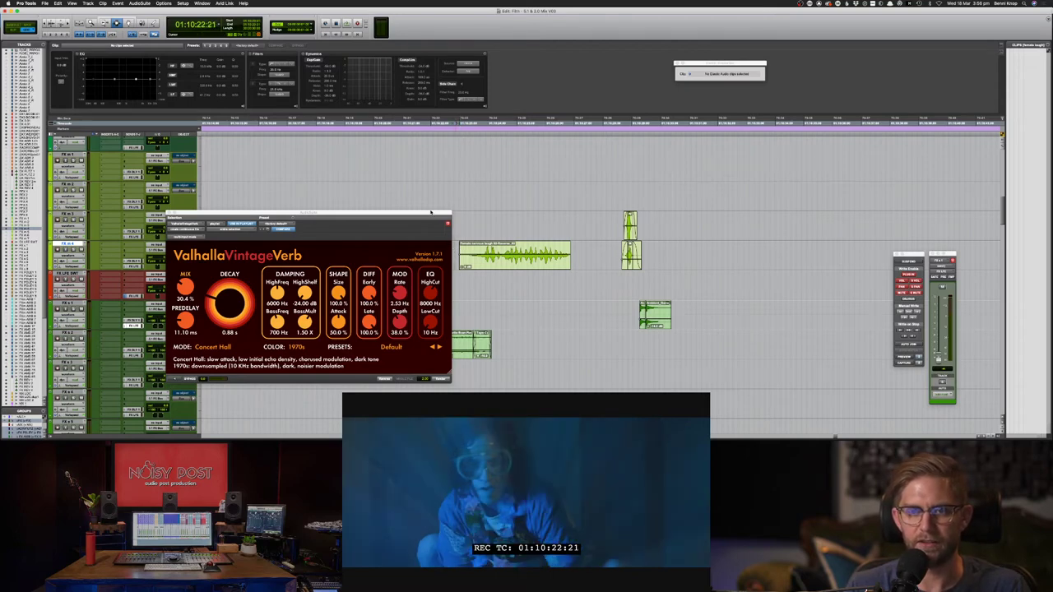
- Play the reverbed laugh against picture from 01:10:22:18
left_click_drag(430, 212, 362, 216)
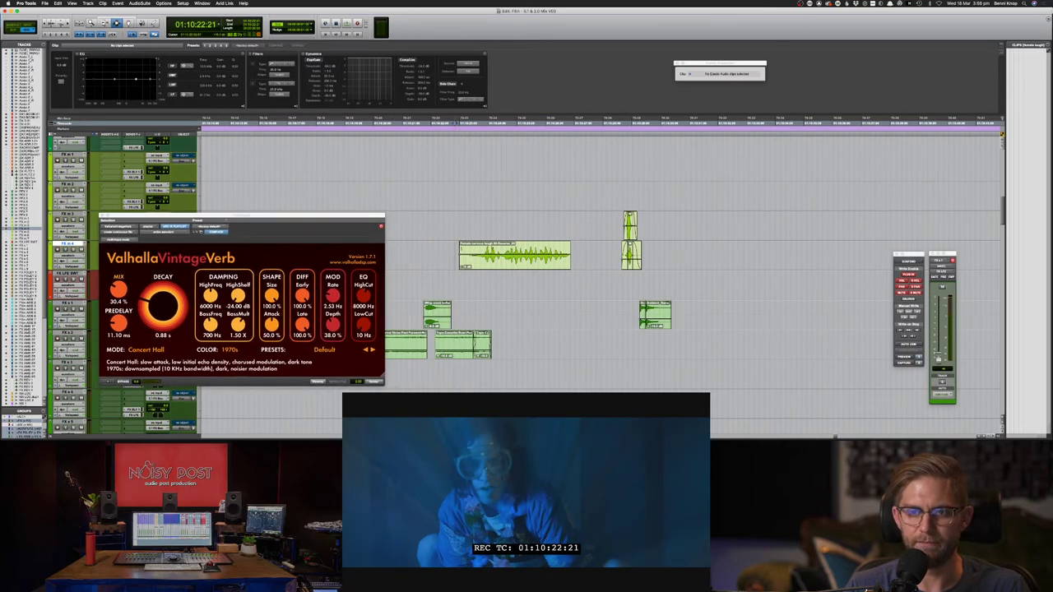
left_click(457, 252)
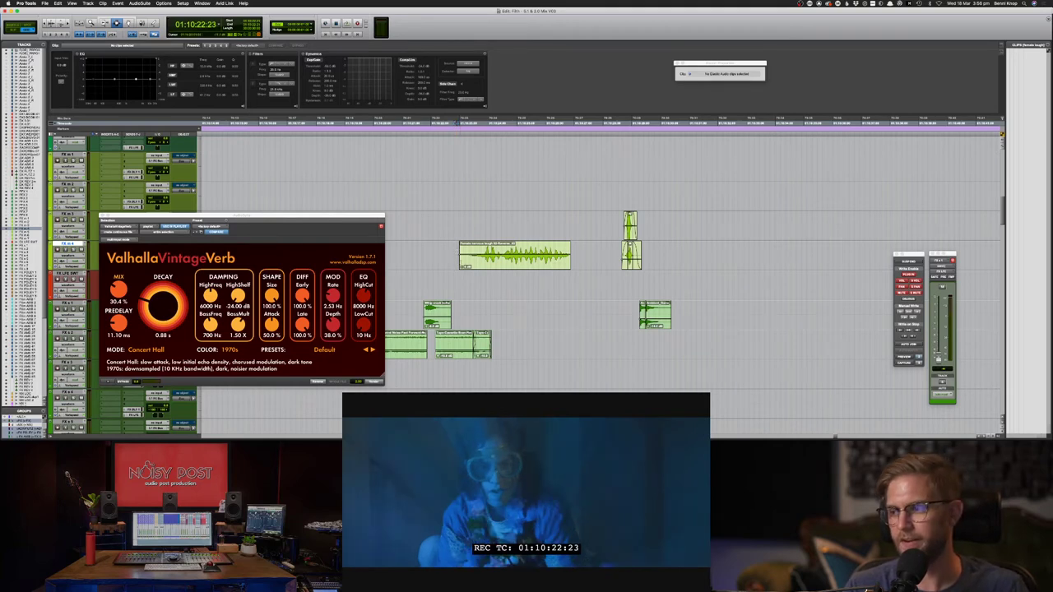
left_click(450, 254)
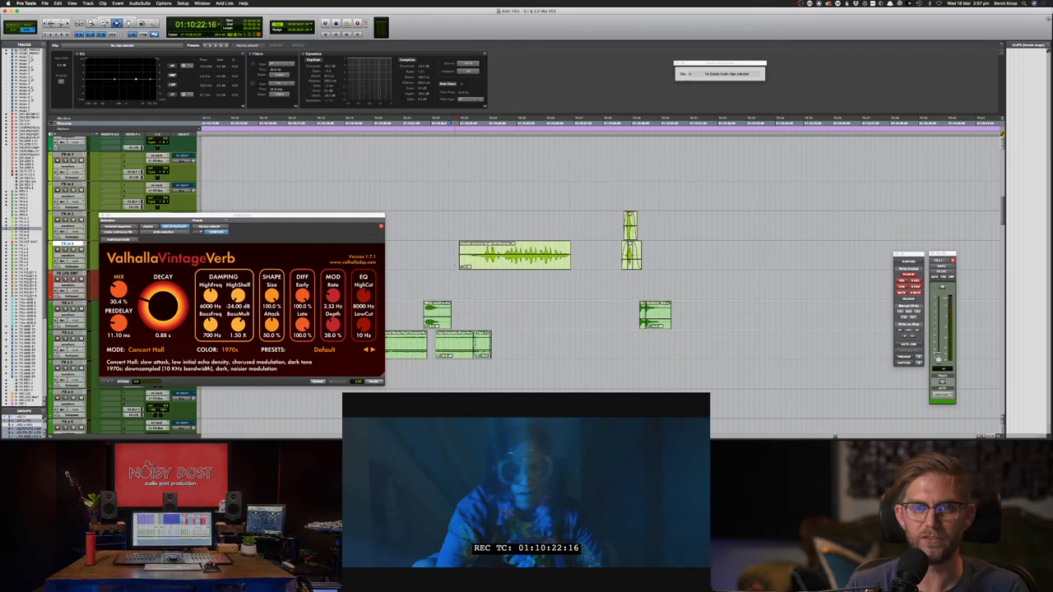
key("space")
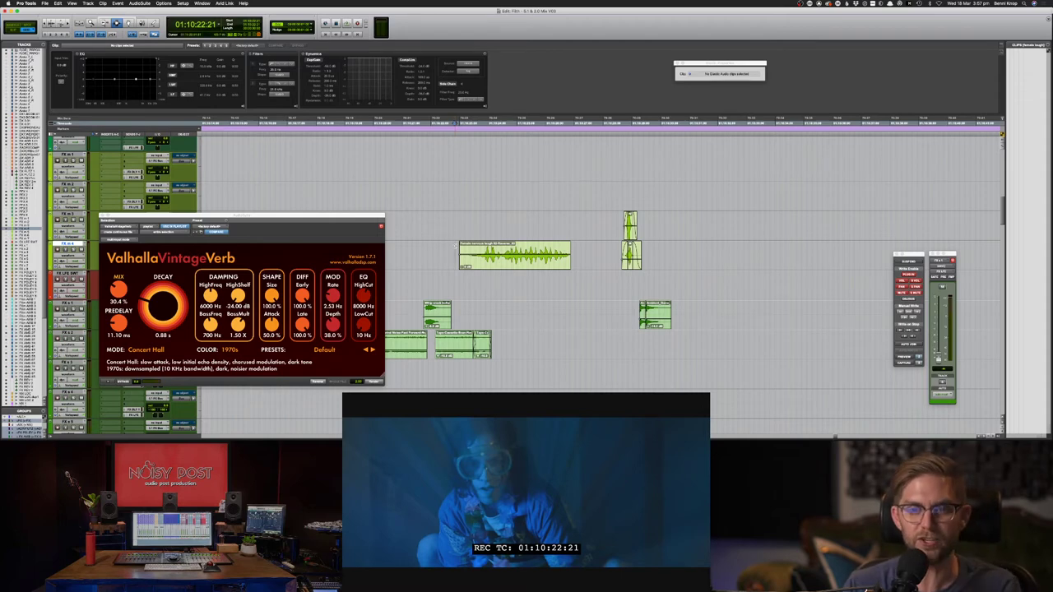
- Replay the laugh from 01:10:22:19, then switch over to Chrome
left_click(454, 248)
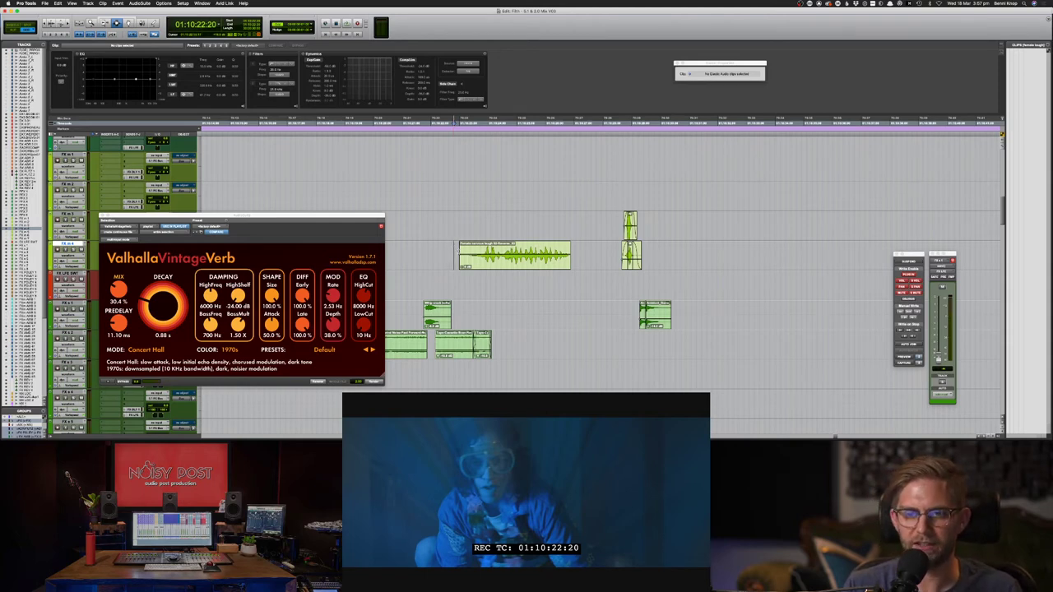
left_click(454, 251)
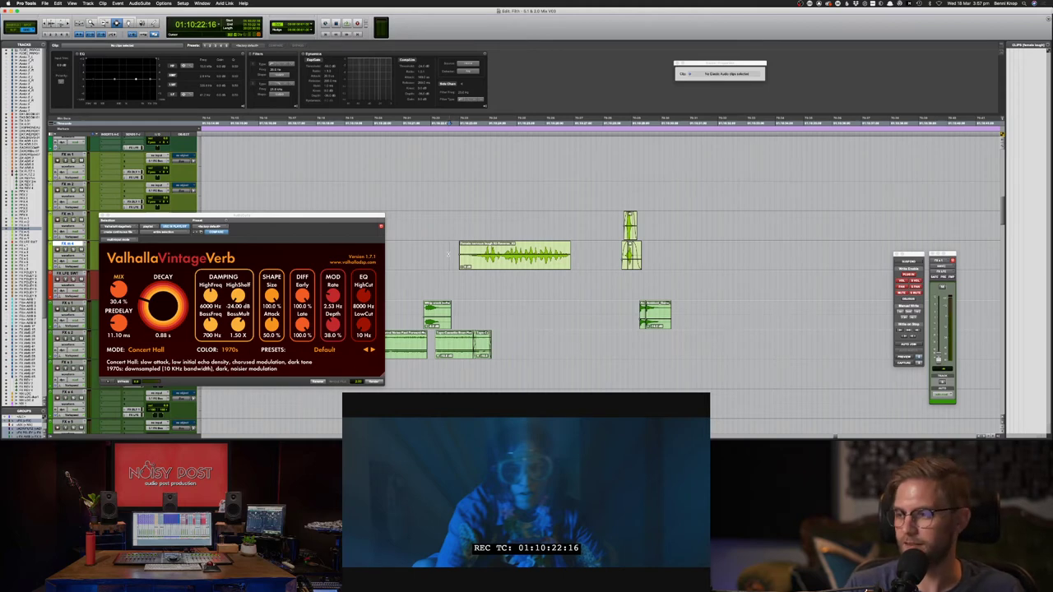
key("space")
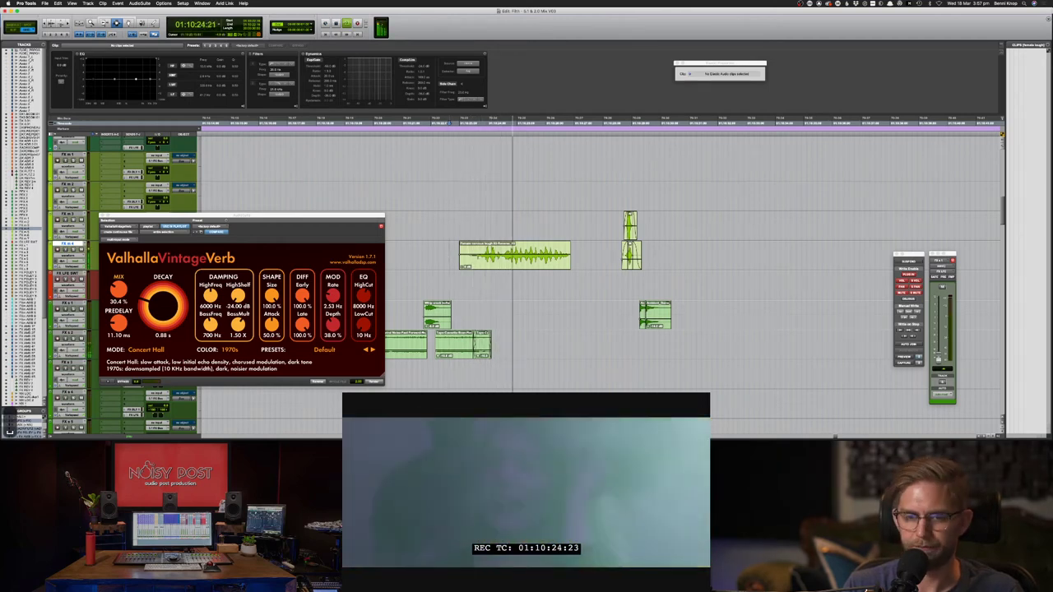
key("space")
key("super+Tab")
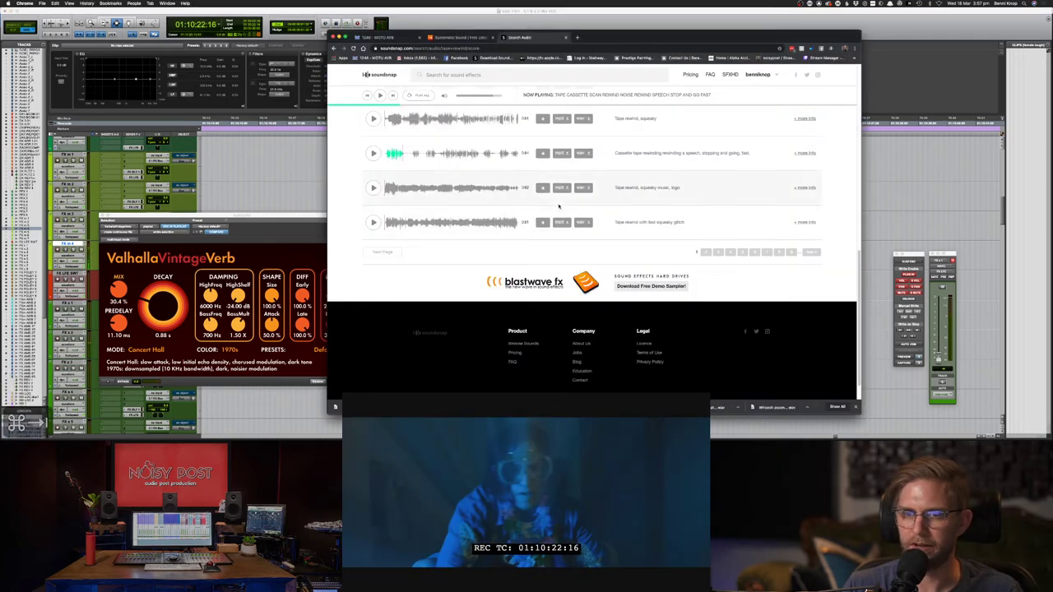
- Visit the studio's twitch.tv channel in a new Chrome tab, then close it and return to Pro Tools
key("super+t")
type("youtube")
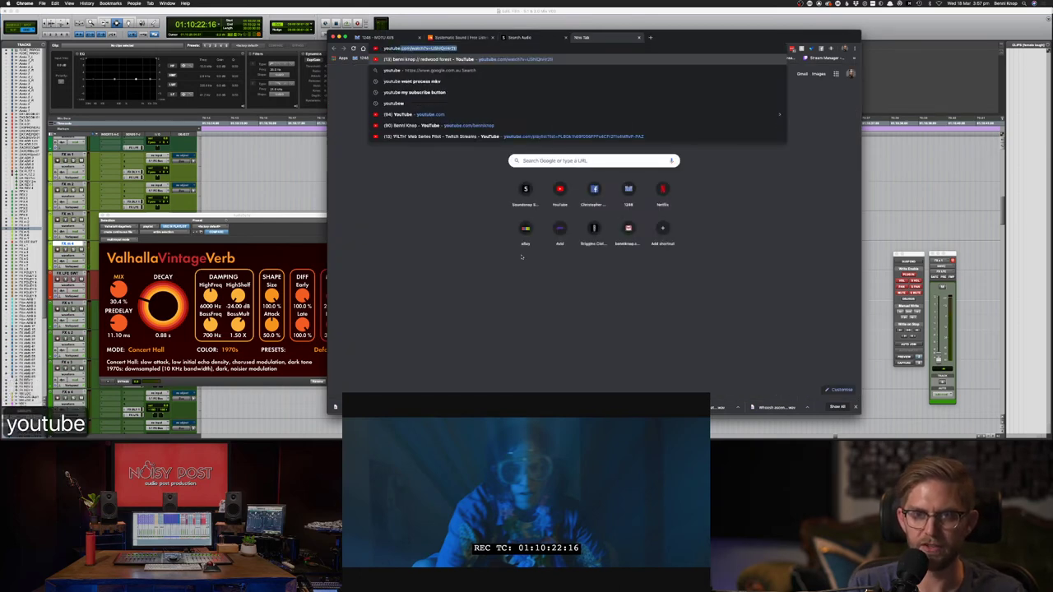
key("super+a")
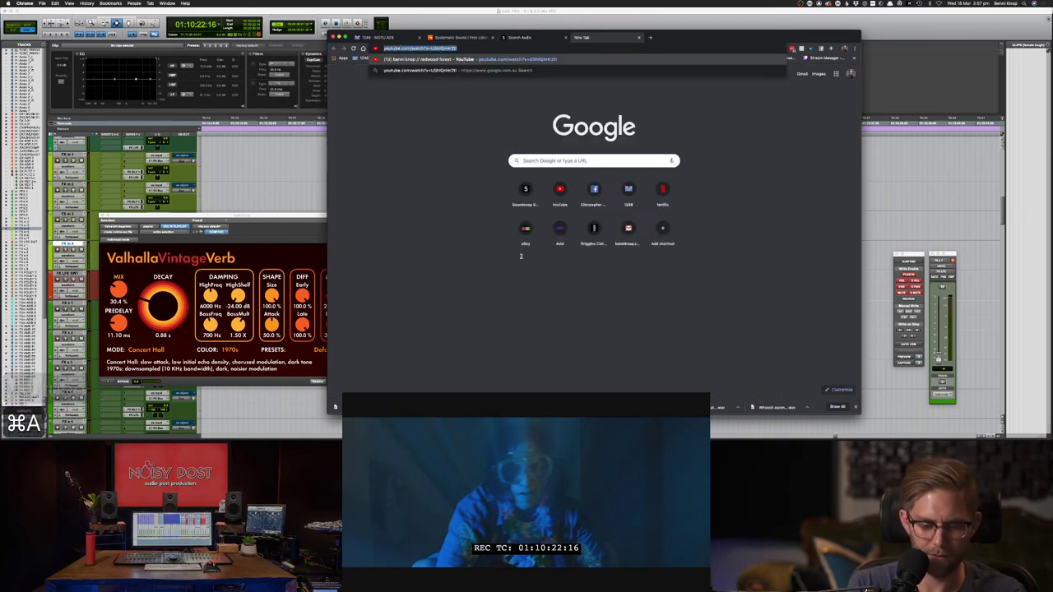
type("twitch.")
key("Return")
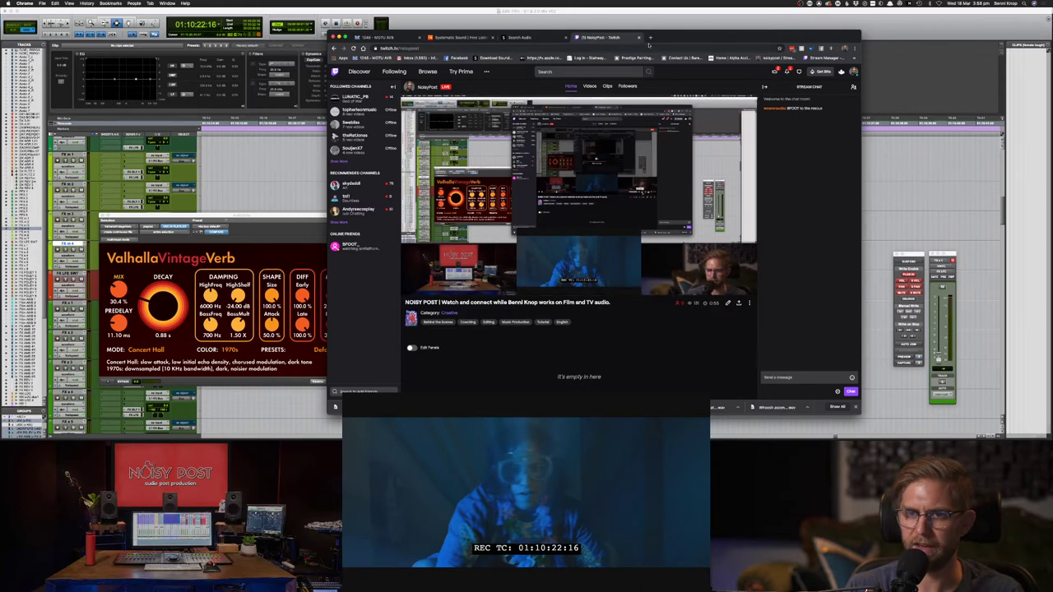
left_click(639, 37)
left_click(633, 18)
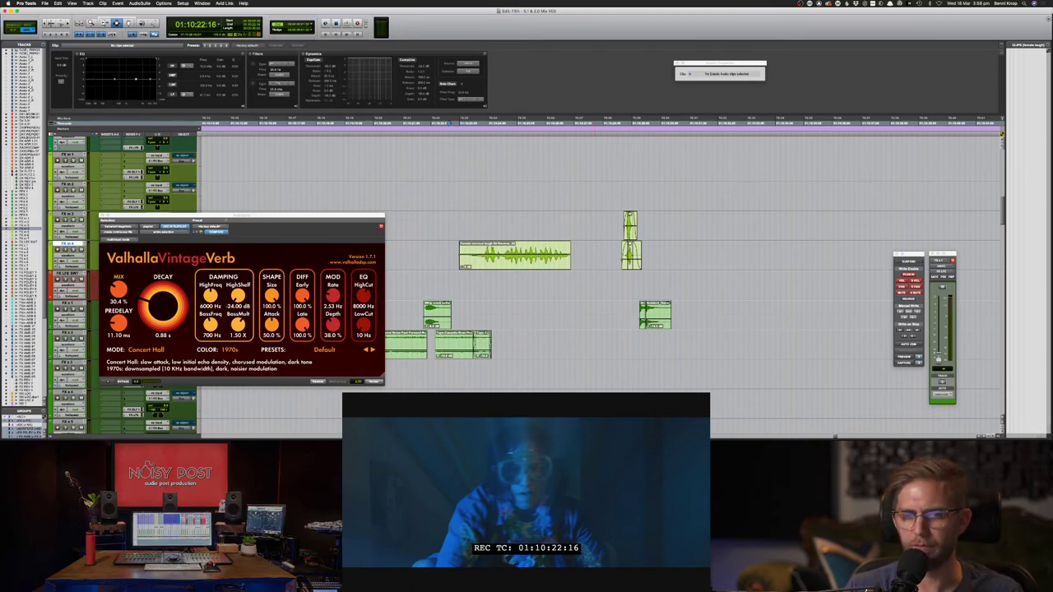
- Play the reverbed laugh against picture from 01:10:22:16, then undo the reverb render
left_click(449, 267)
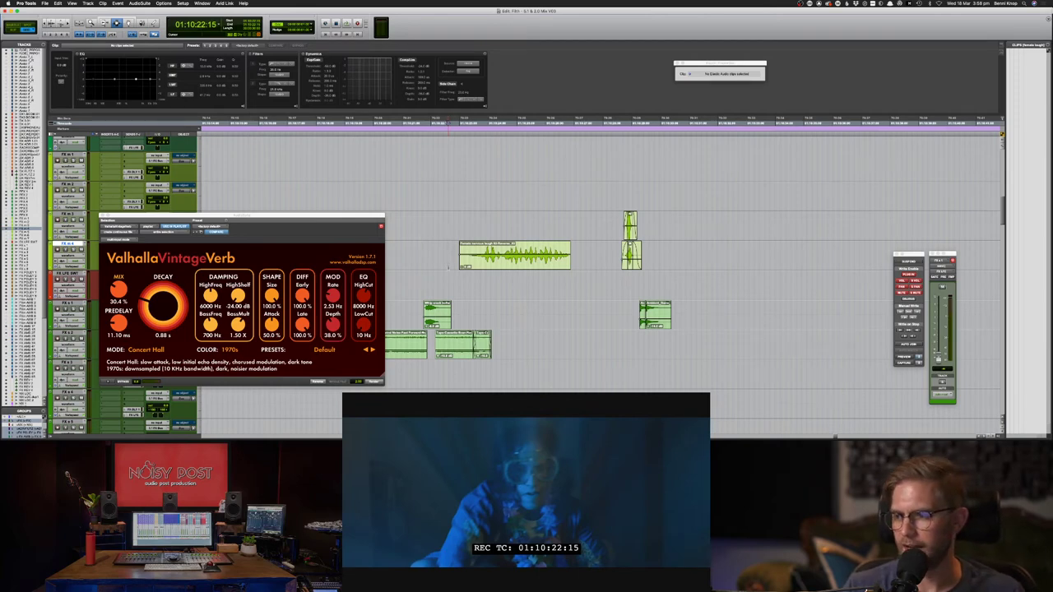
left_click(449, 259)
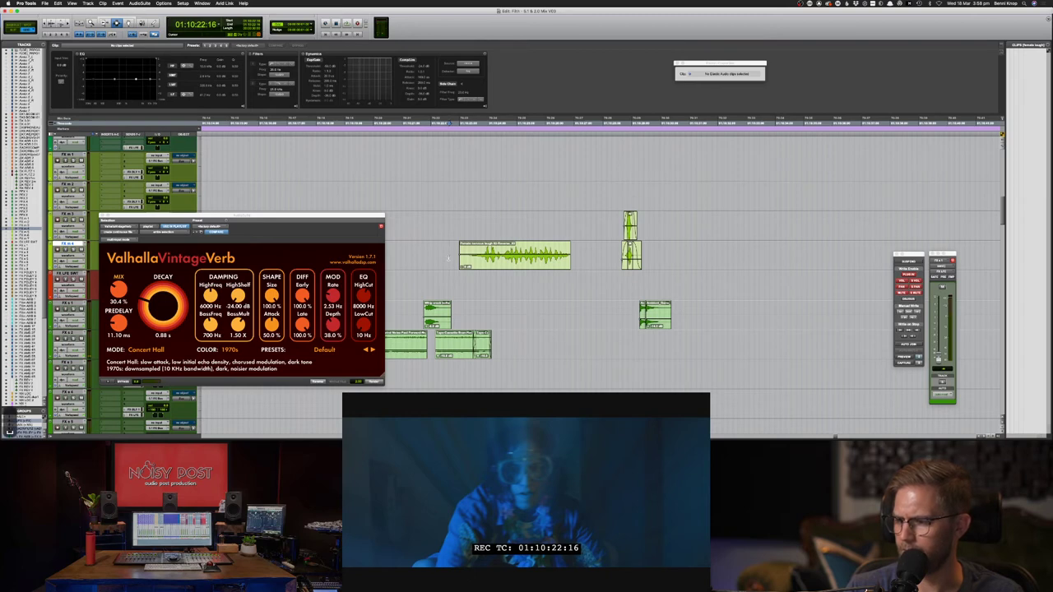
key("space")
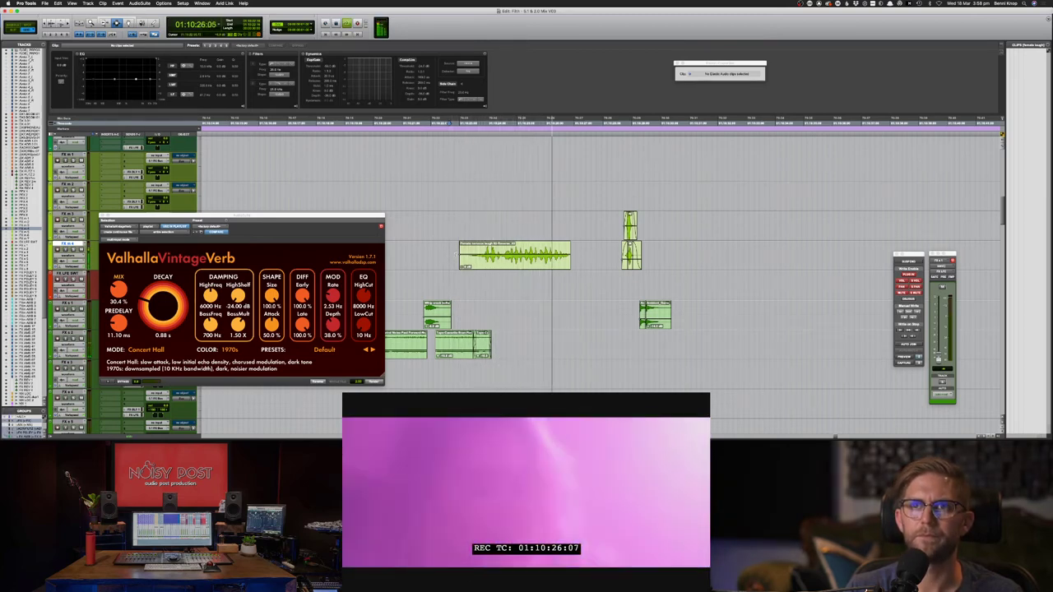
key("space")
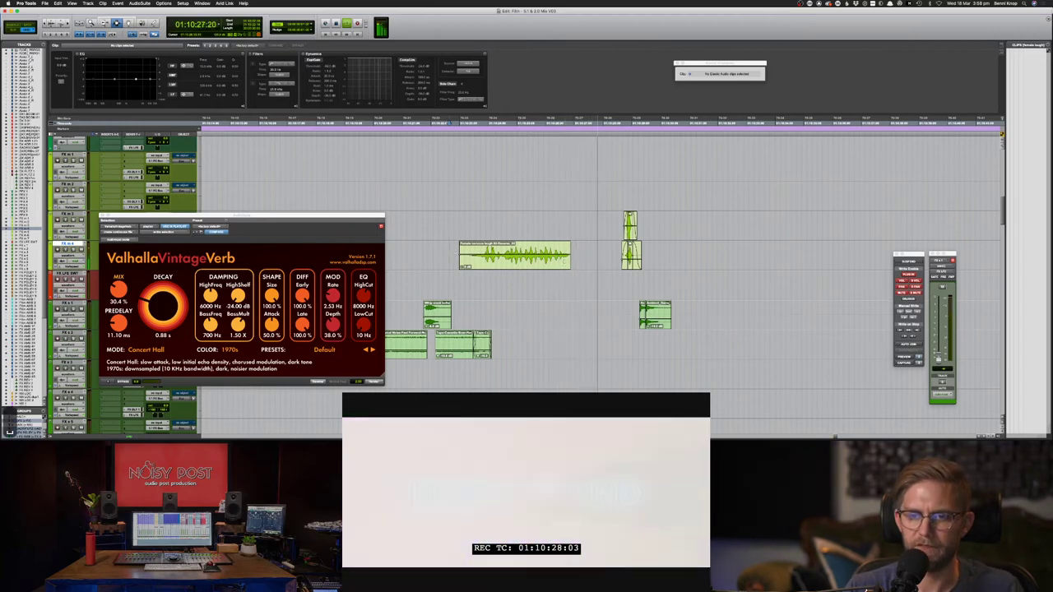
key("cmd+z")
key("cmd+z")
- Select the laugh clip and preceding gap, set mix 32.4% and high cut 10190 Hz, and render
left_click(564, 261)
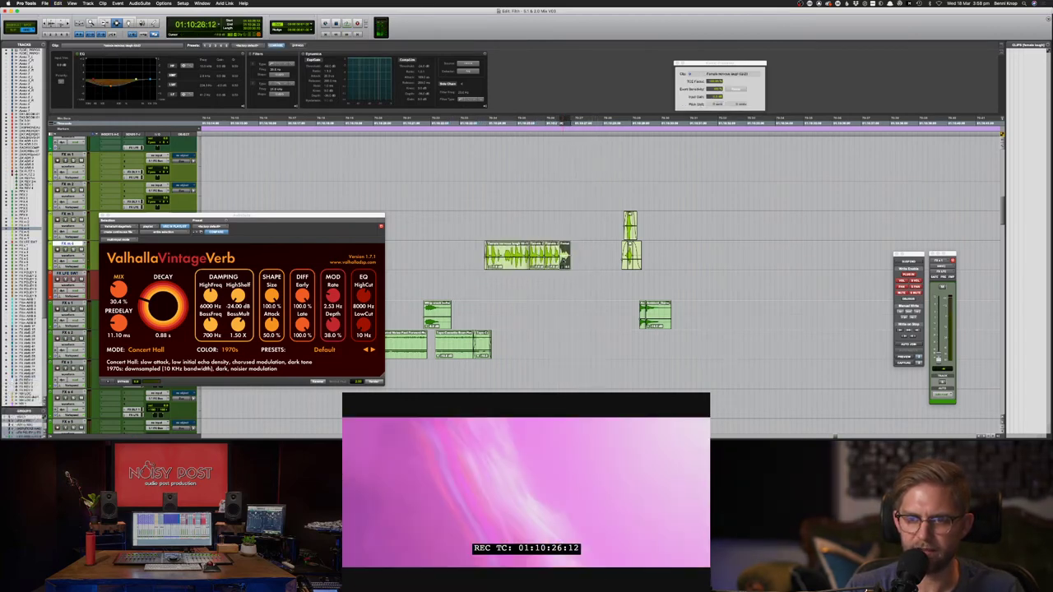
left_click_drag(565, 261, 460, 260)
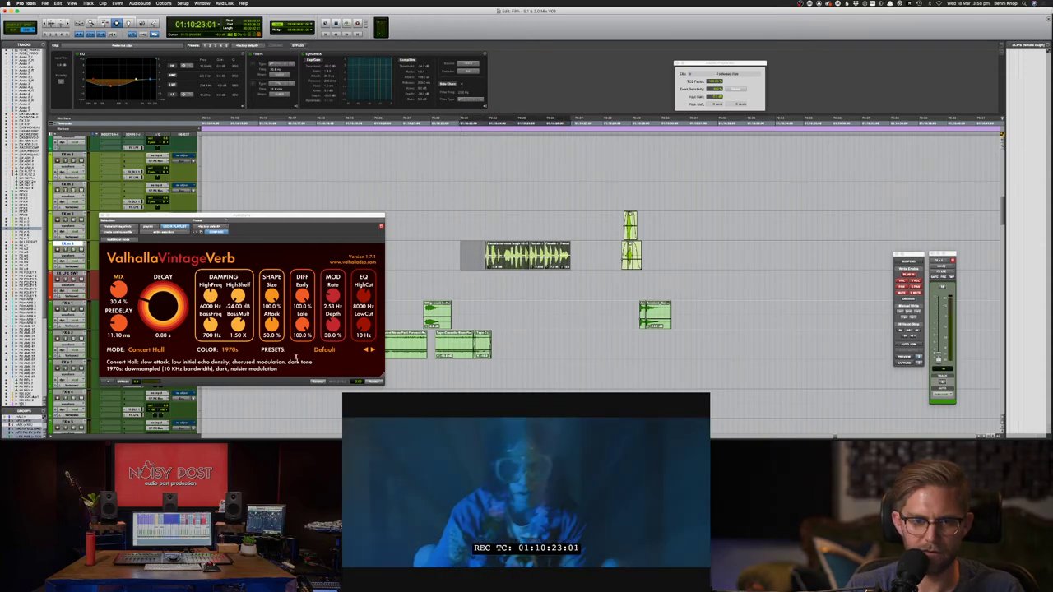
left_click_drag(119, 291, 119, 285)
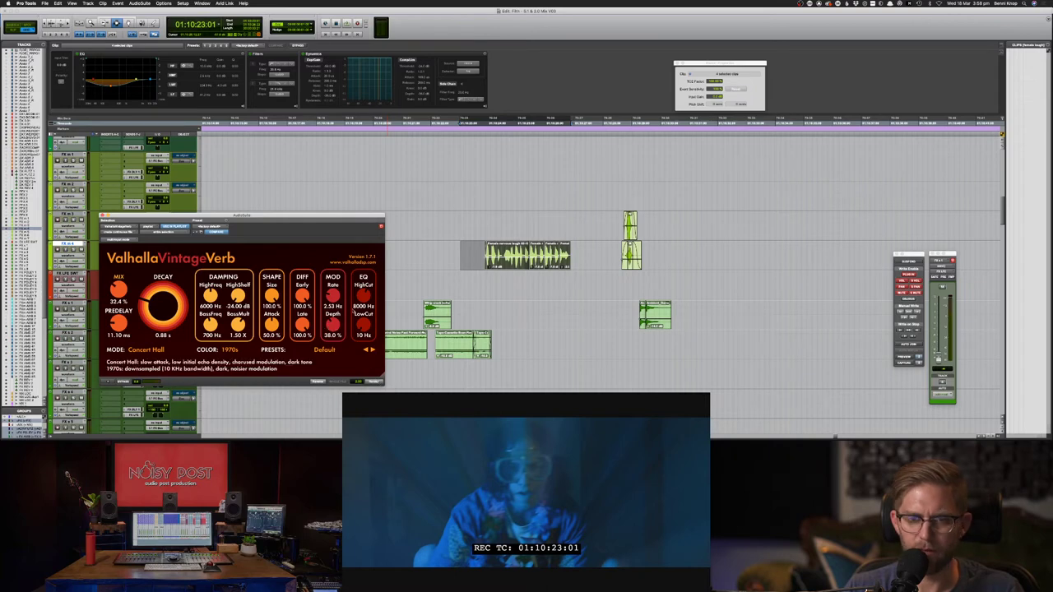
left_click_drag(361, 297, 360, 315)
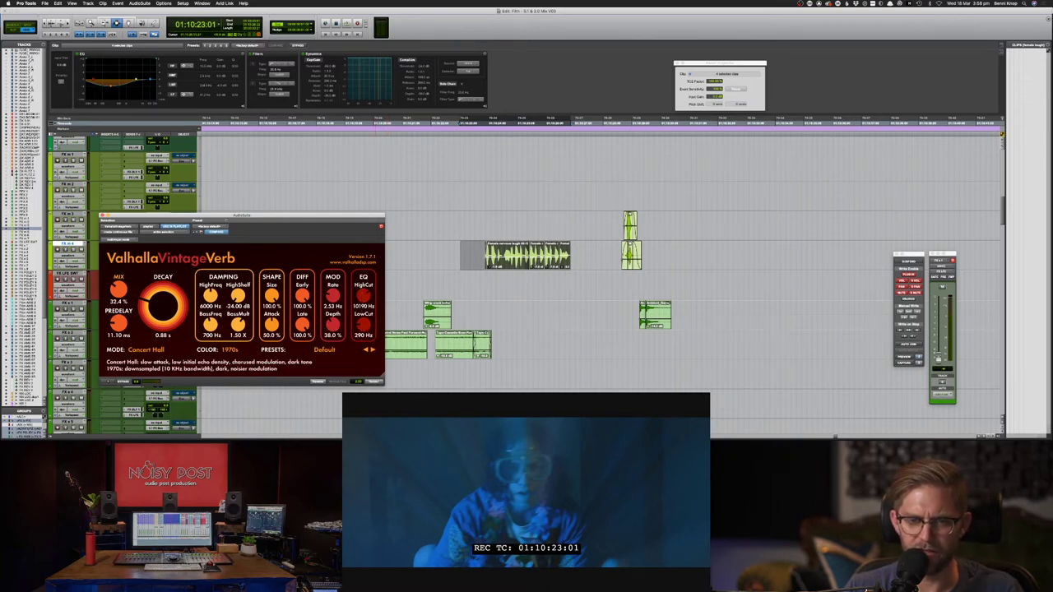
left_click(374, 383)
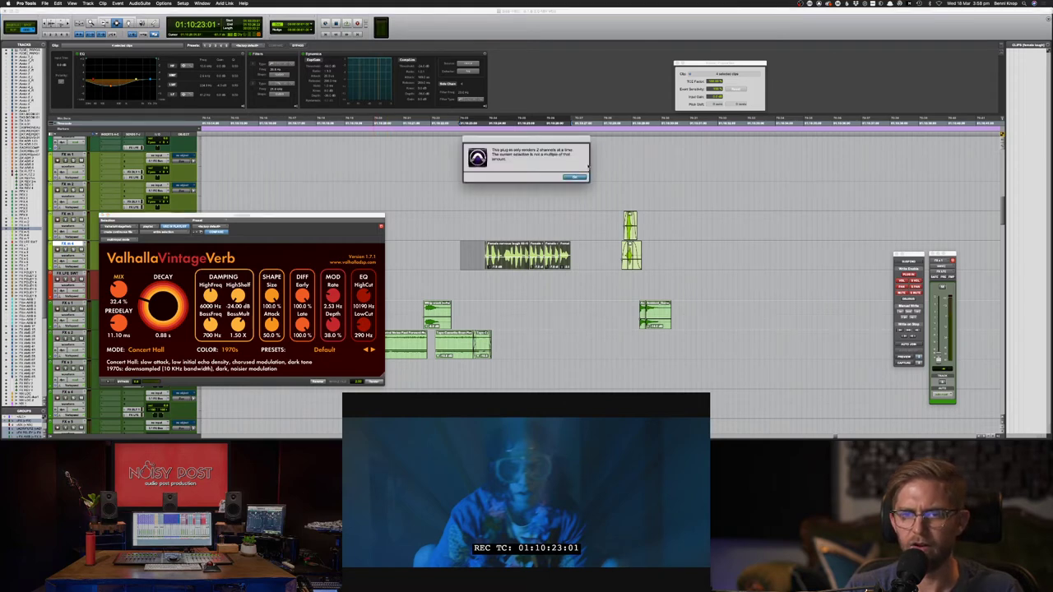
- Extend the selection onto the track below, render again, and delete the extra lower clip
left_click(582, 178)
left_click_drag(526, 264, 571, 283)
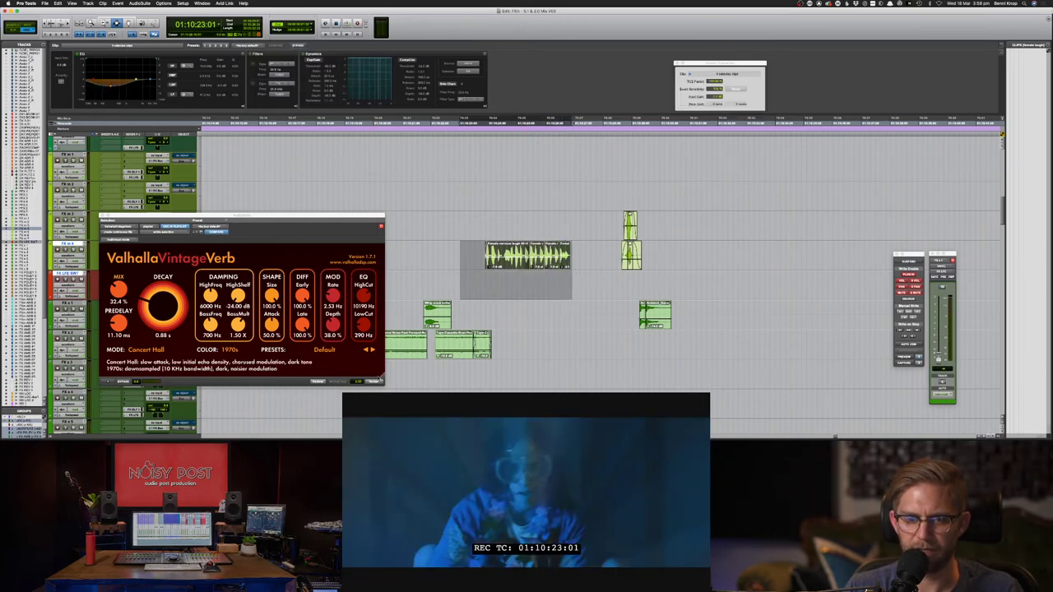
left_click(378, 382)
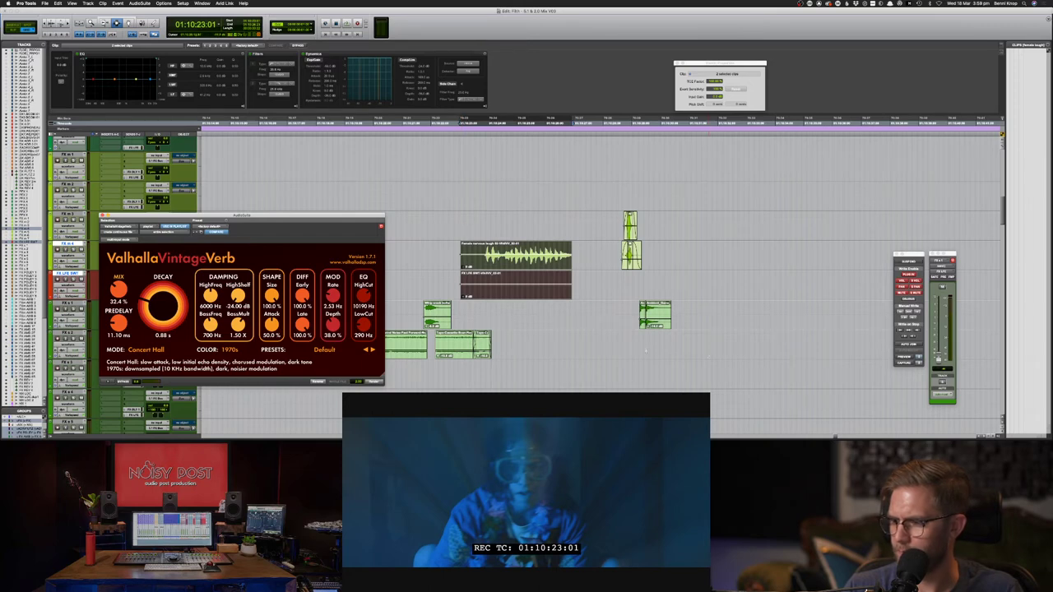
key("BackSpace")
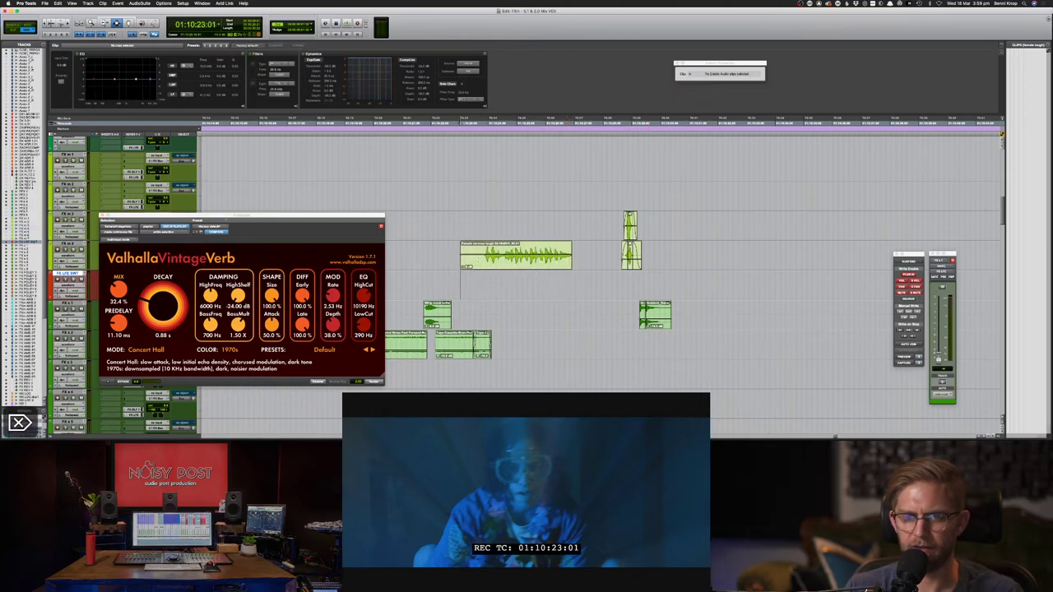
- Undo, re-render the reverb on the nervous laugh clip, and delete the leftover clip below
key("super+z")
key("super+z")
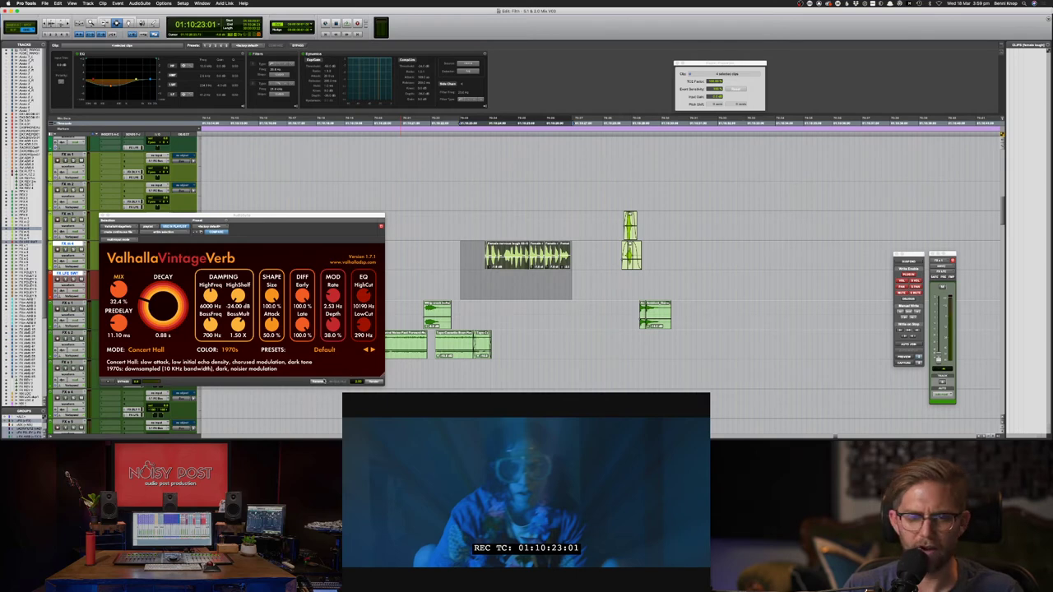
left_click(323, 381)
left_click(452, 261)
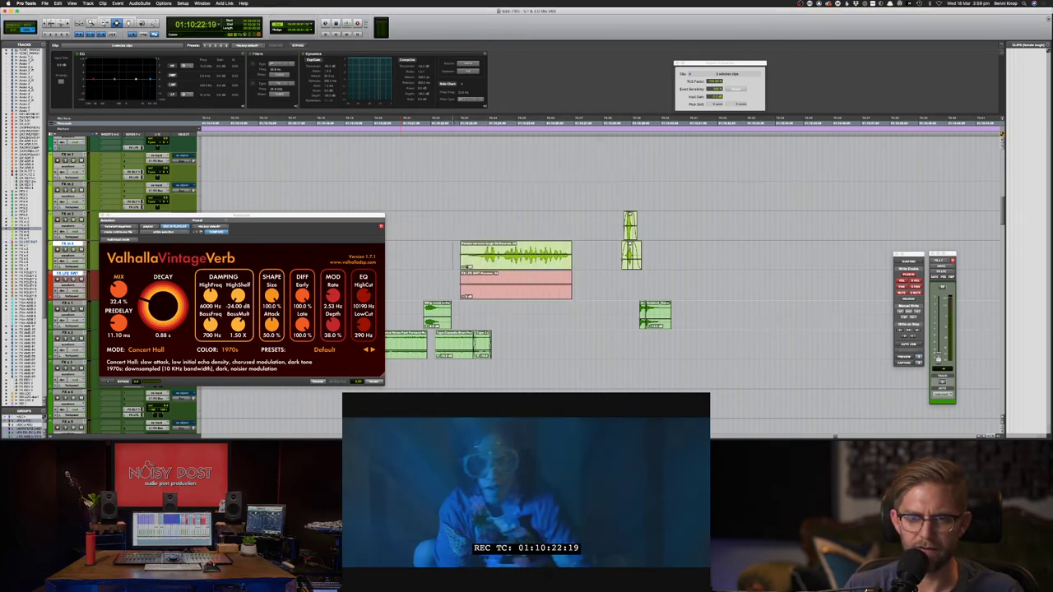
key("BackSpace")
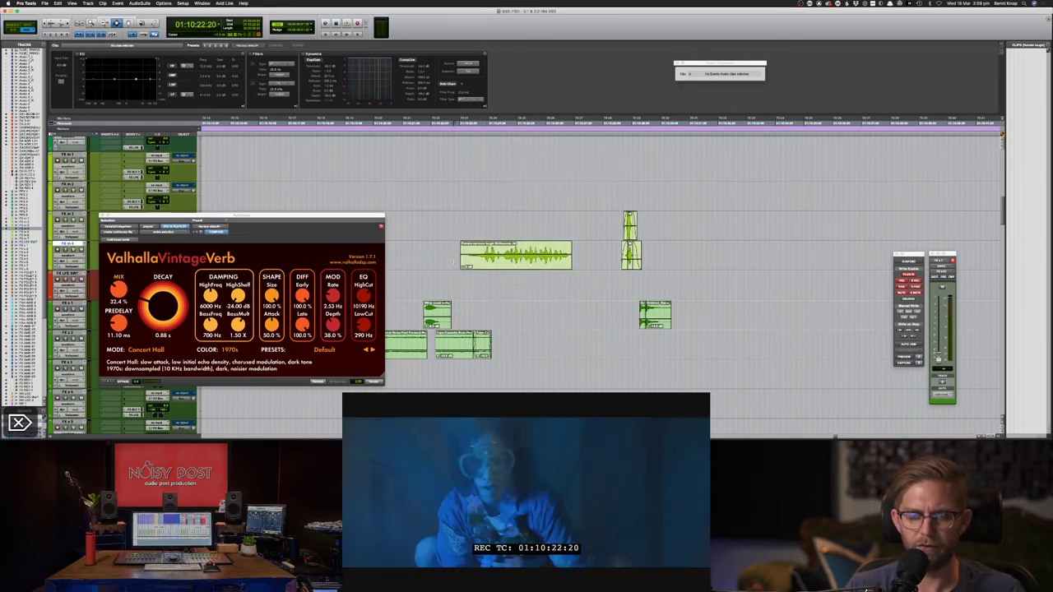
- Audition the processed laugh against picture, including from a new position on FX m 4
key("space")
key("space")
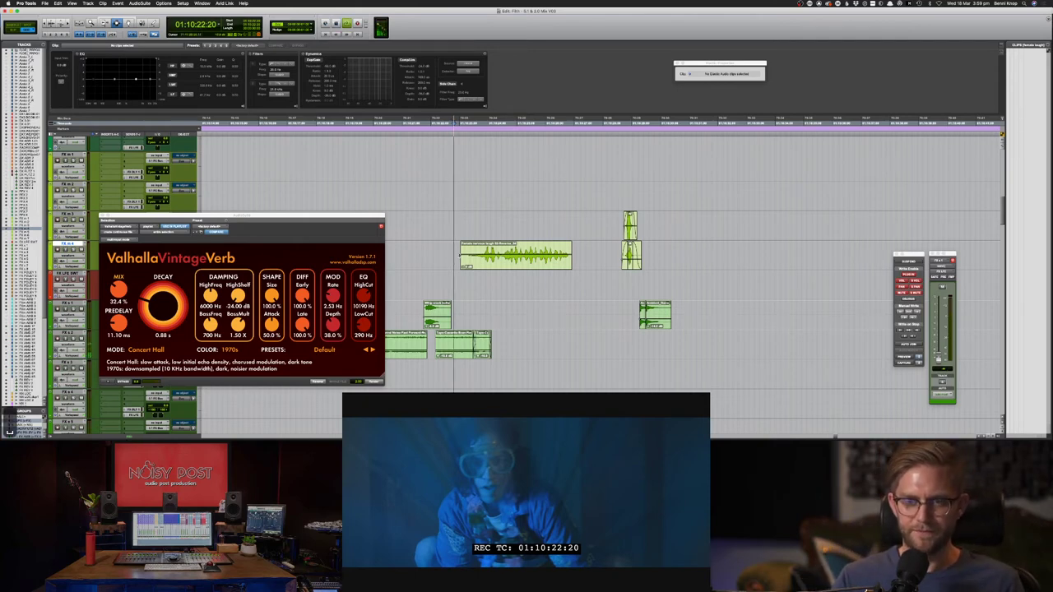
key("space")
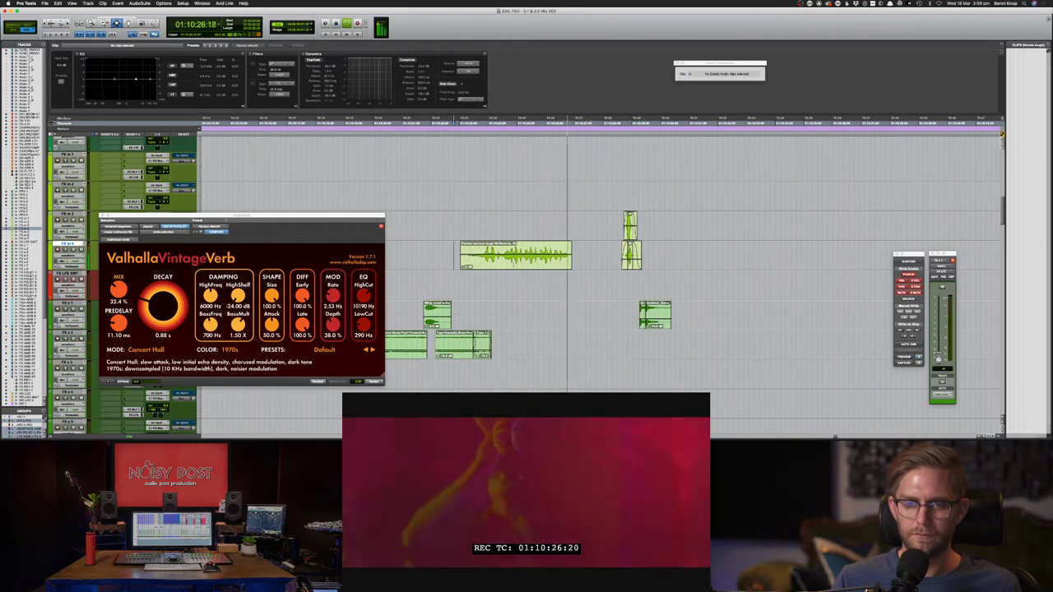
key("space")
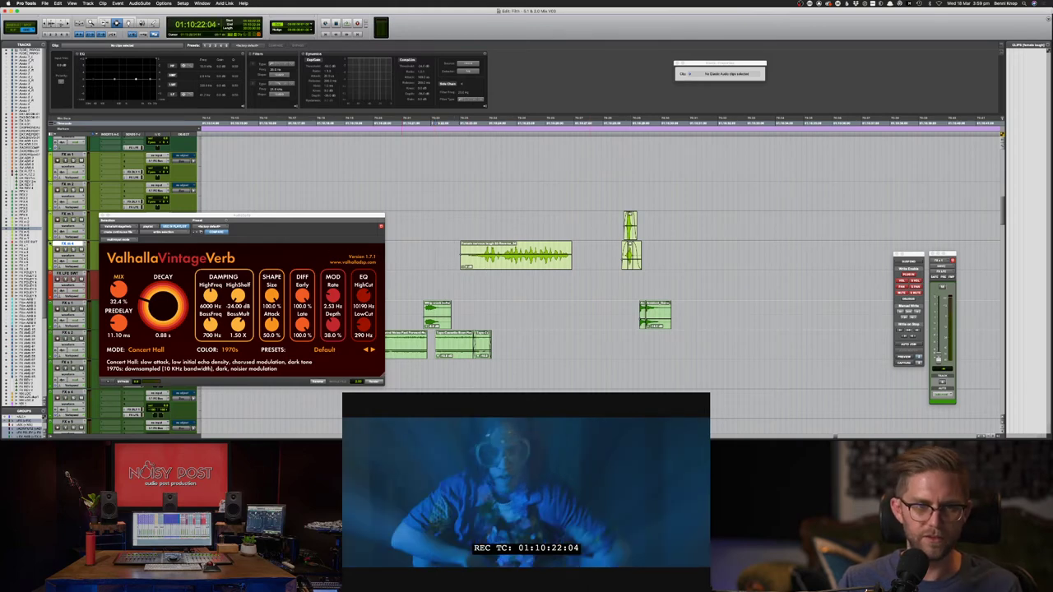
left_click(413, 260)
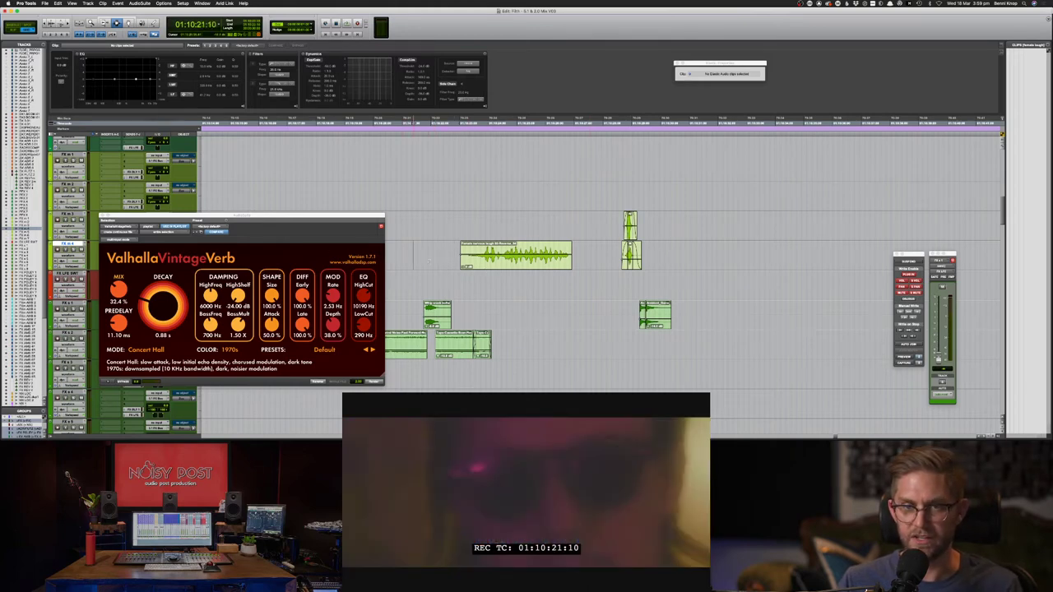
key("space")
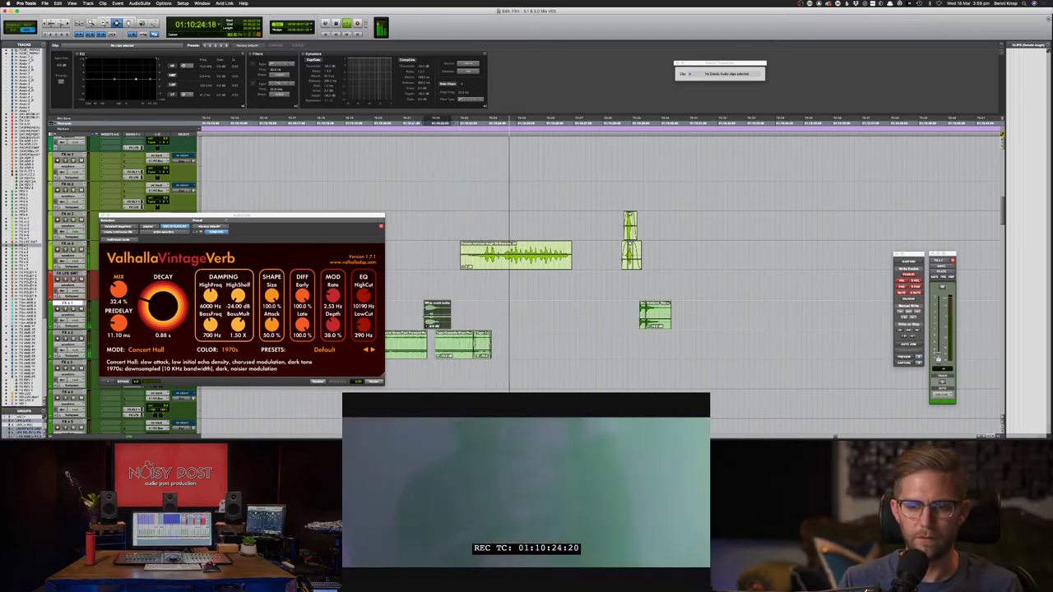
key("space")
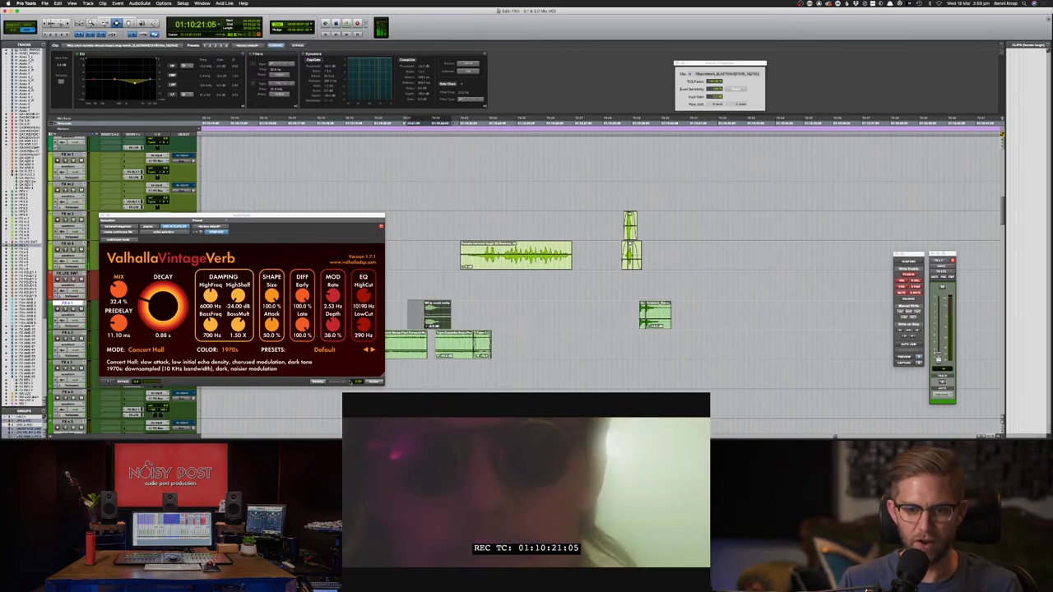
- Render the reverb on the selection, listen back, and undo it
left_click(372, 382)
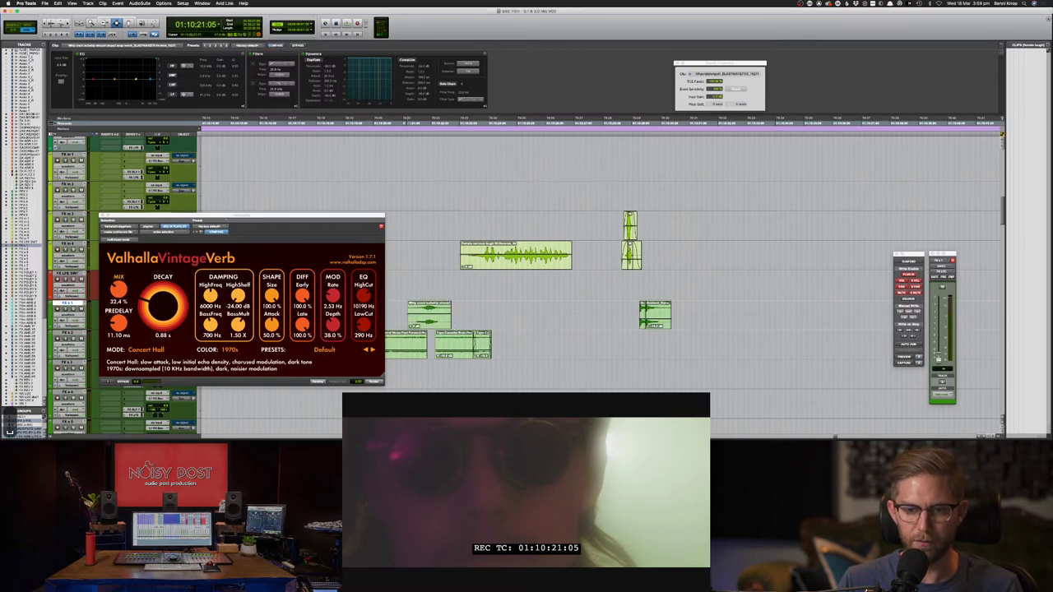
key("space")
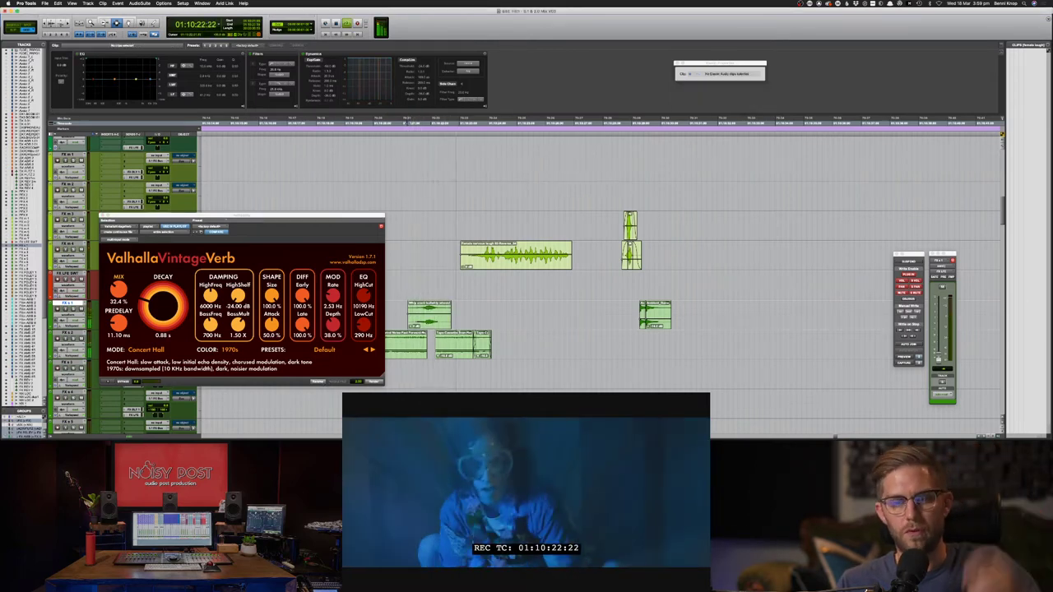
key("super+z")
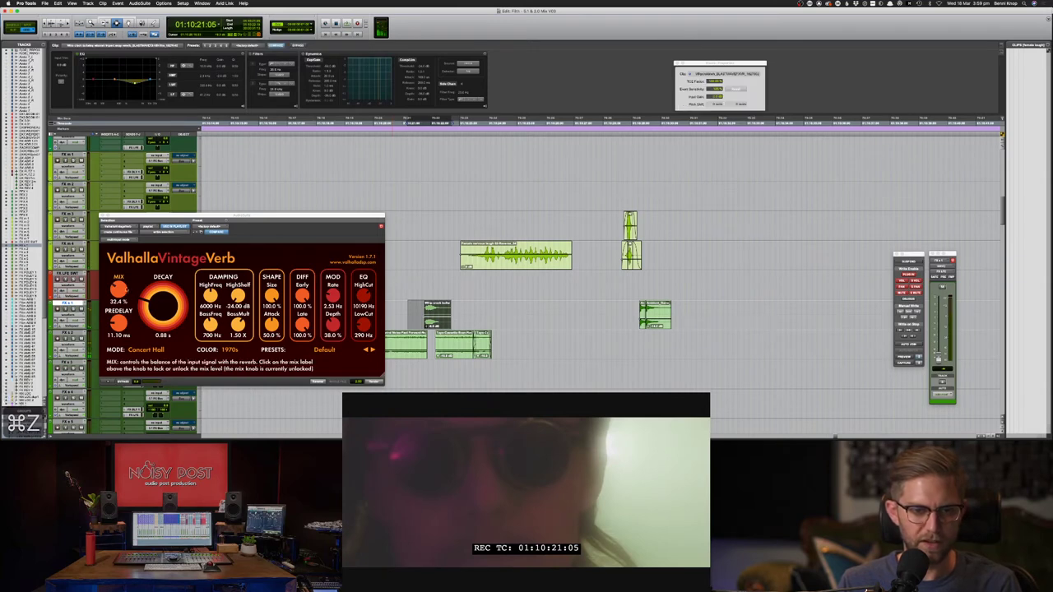
- Re-render with 49.6% mix from an earlier start, audition it, and save the session
mouse_move(125, 289)
left_mouse_down()
mouse_move(124, 278)
mouse_move(144, 295)
left_mouse_up()
left_click_drag(410, 323, 396, 324)
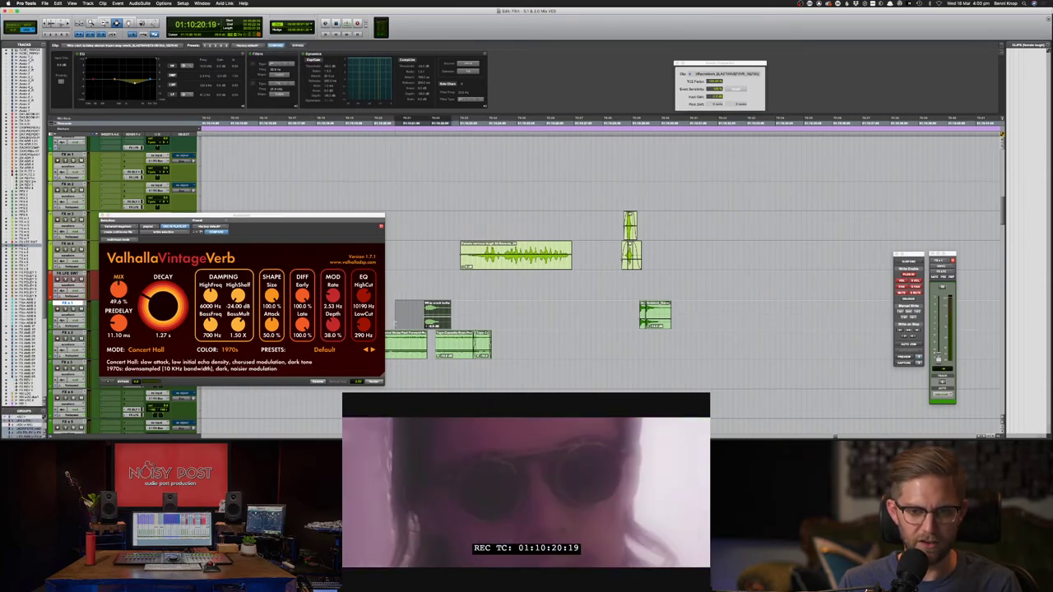
left_click(326, 383)
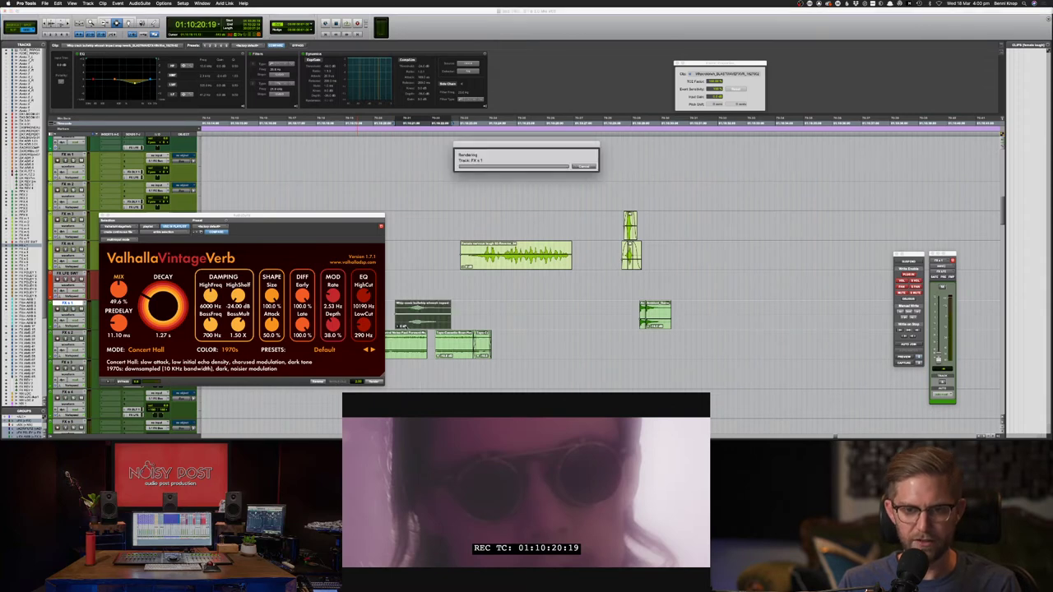
key("space")
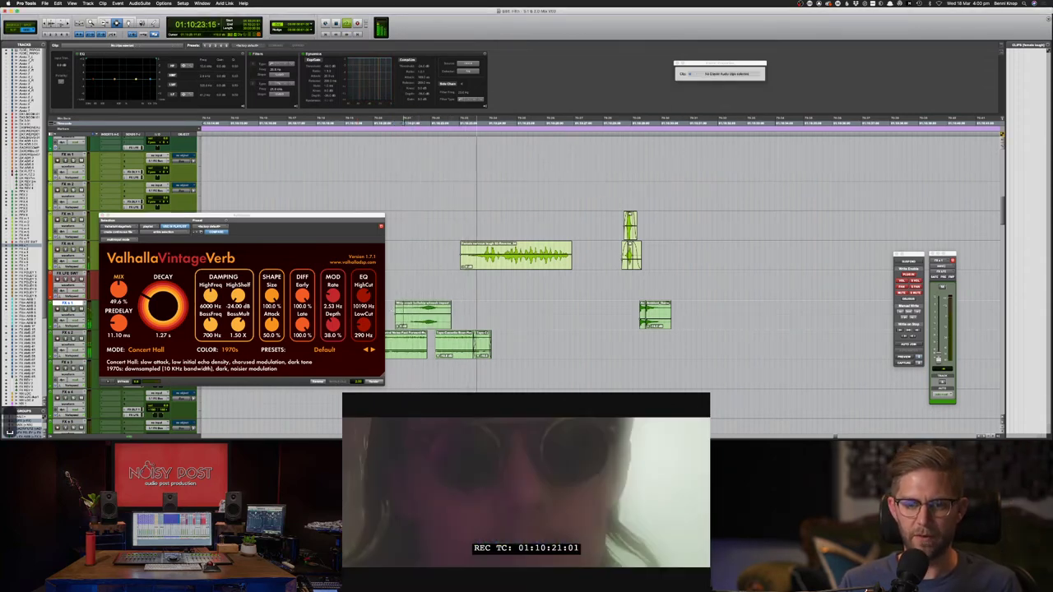
key("space")
key("space")
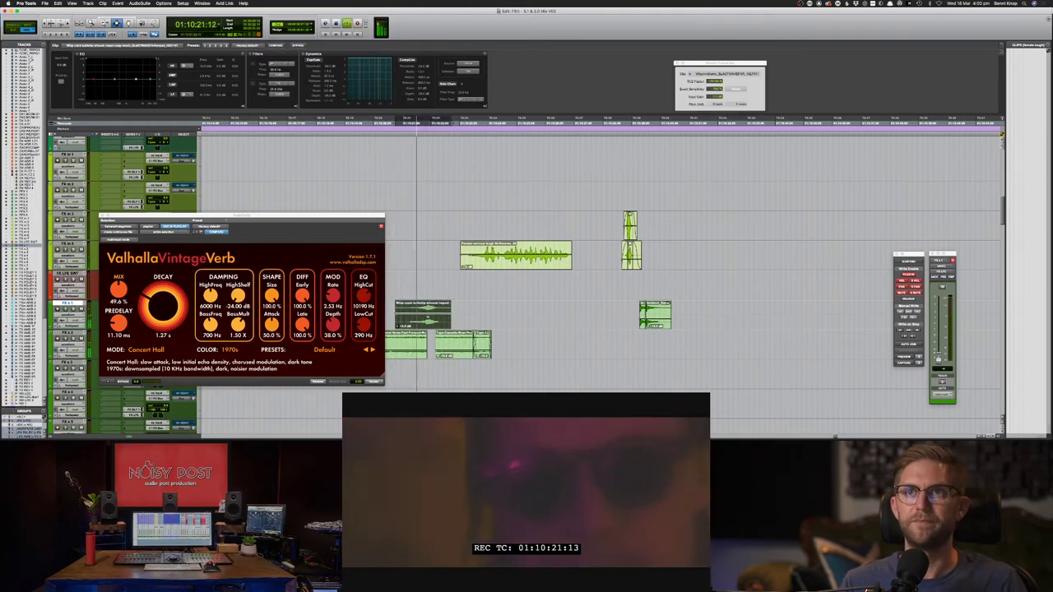
left_click(463, 314)
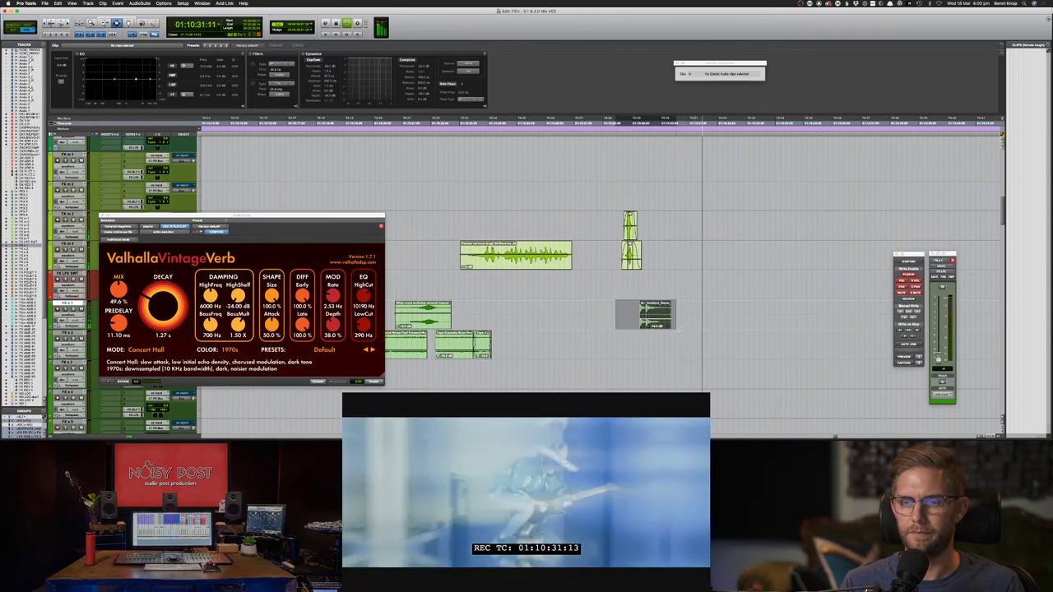
key("super+s")
- Switch to Chrome and run a Soundsnap search for 'electric guitar'
key("super+Tab")
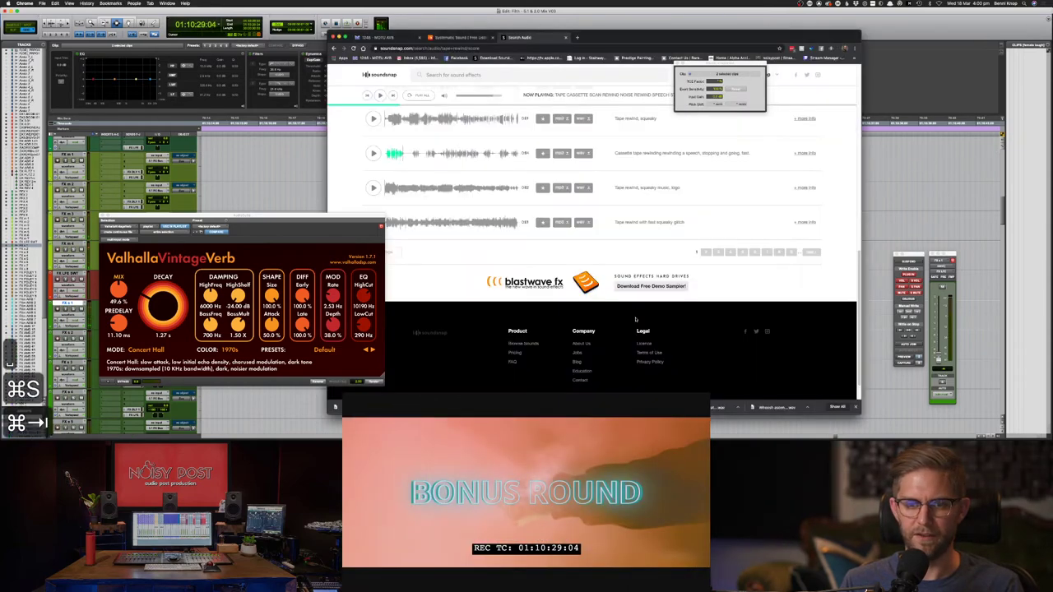
left_click(489, 78)
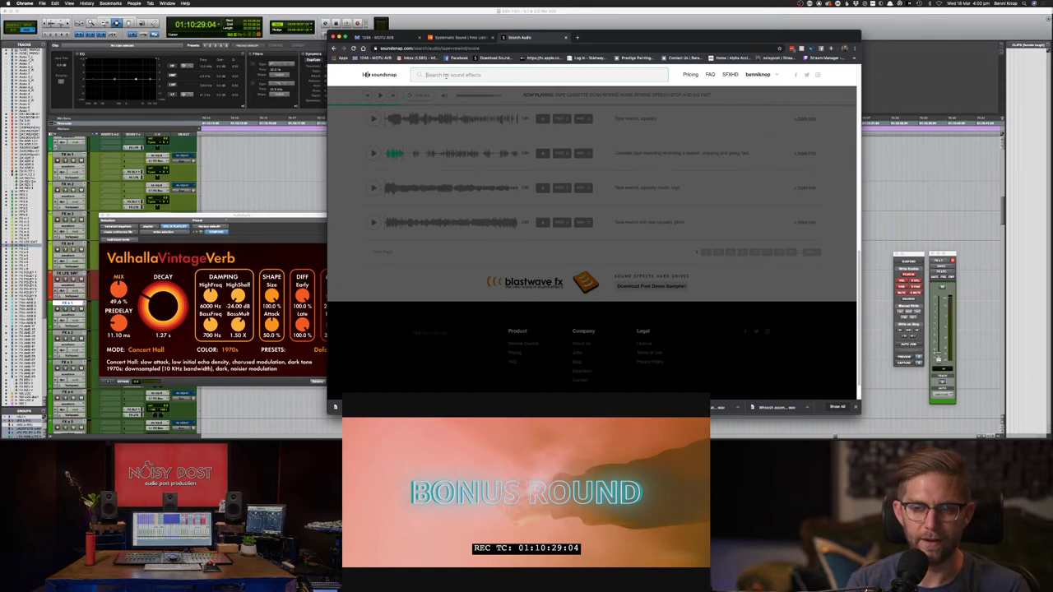
type("guita")
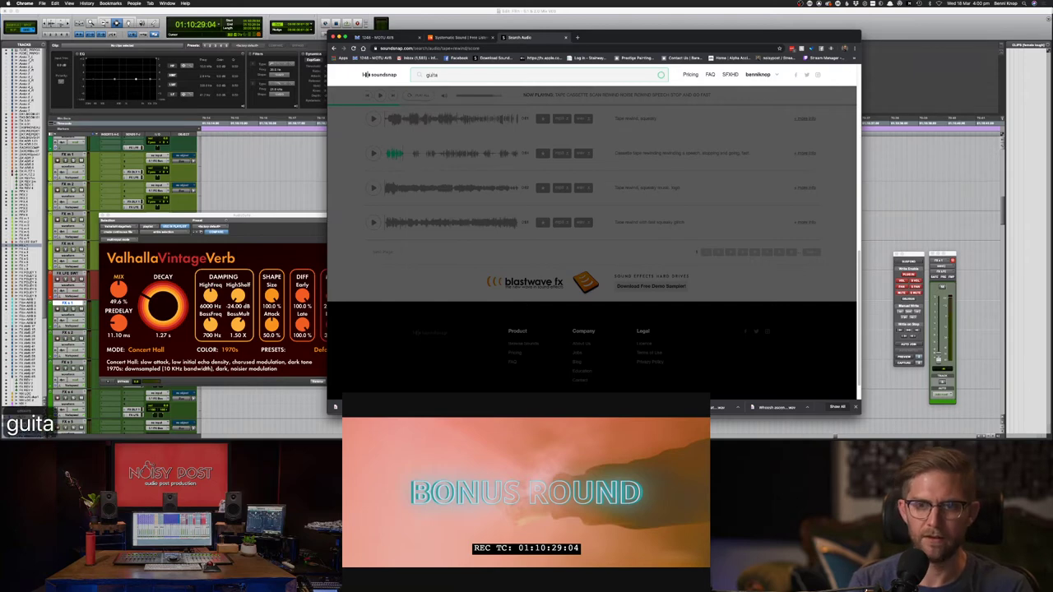
type("r")
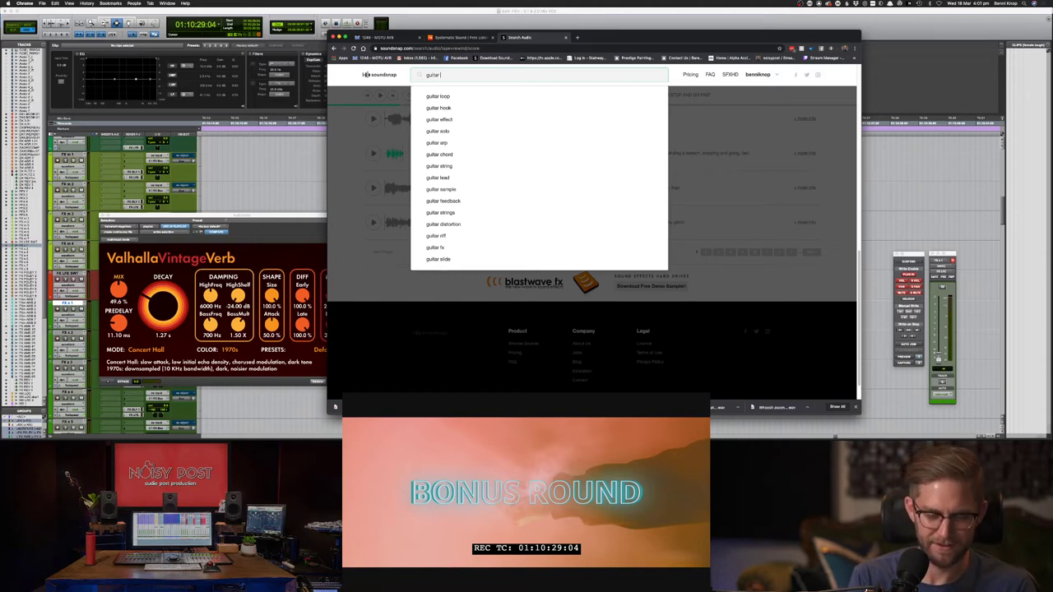
key("super+a")
type("electric")
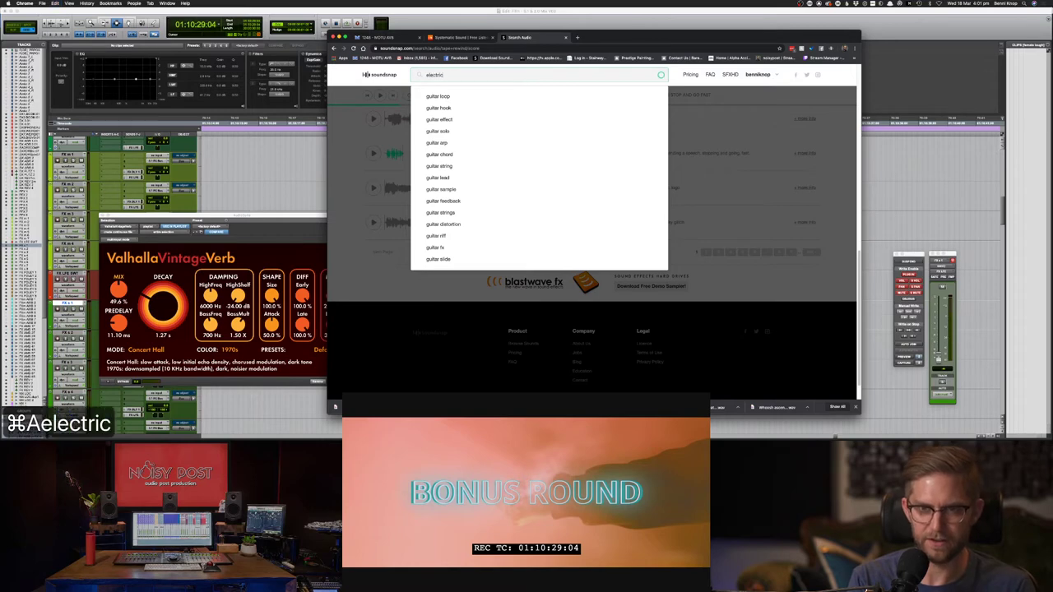
type(" guitar")
key("Return")
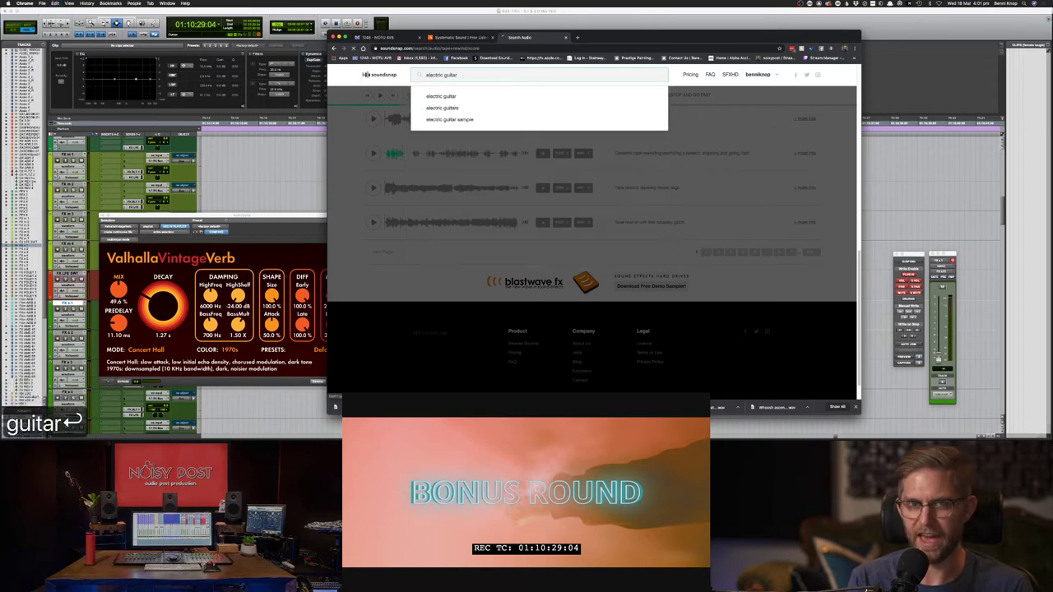
left_click(434, 101)
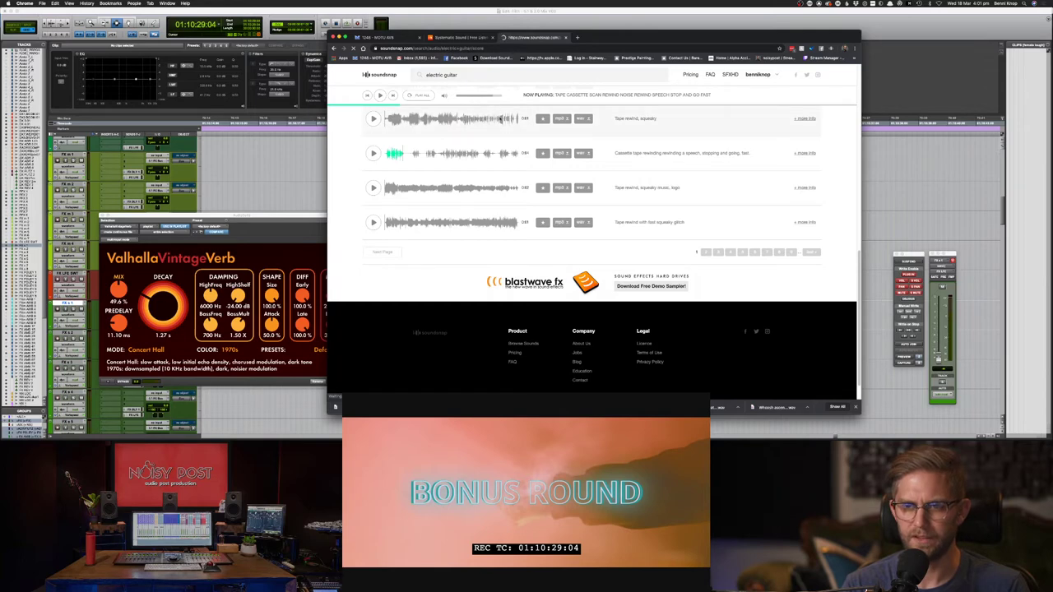
- Preview results: heavy metal riff, distorted guitar plays, 115 bpm loop, descending E minor arpeggio
left_click(373, 193)
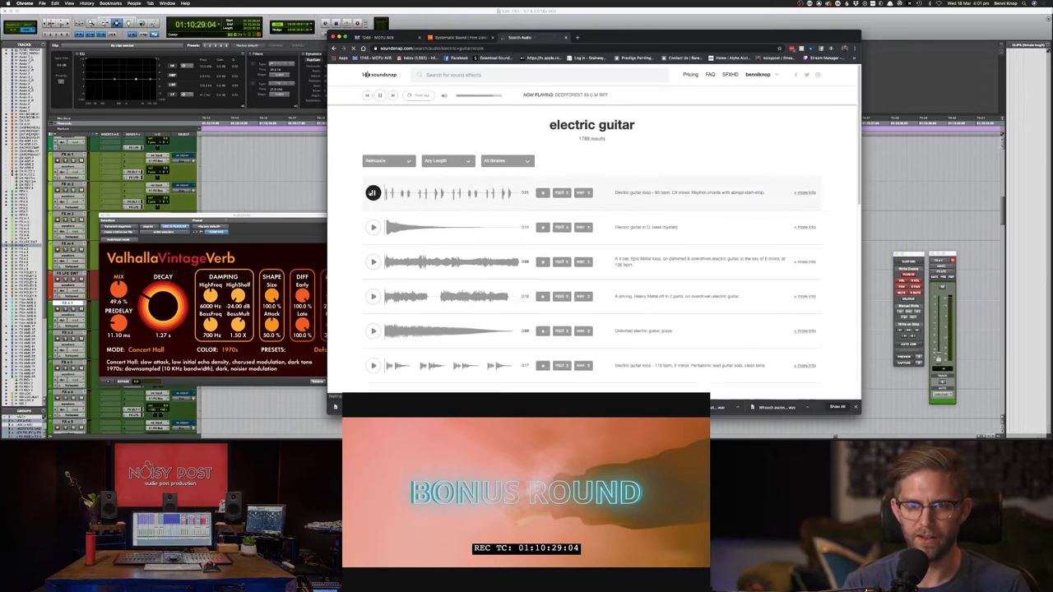
left_click(373, 262)
scroll(372, 271, "down", 1)
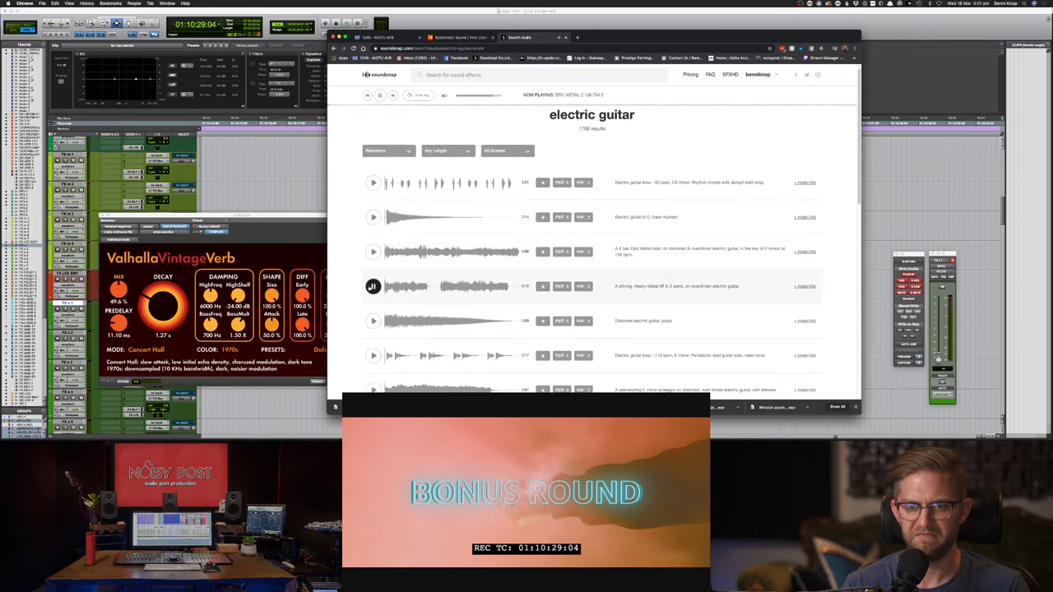
left_click(373, 321)
scroll(379, 339, "down", 1)
left_click(373, 347)
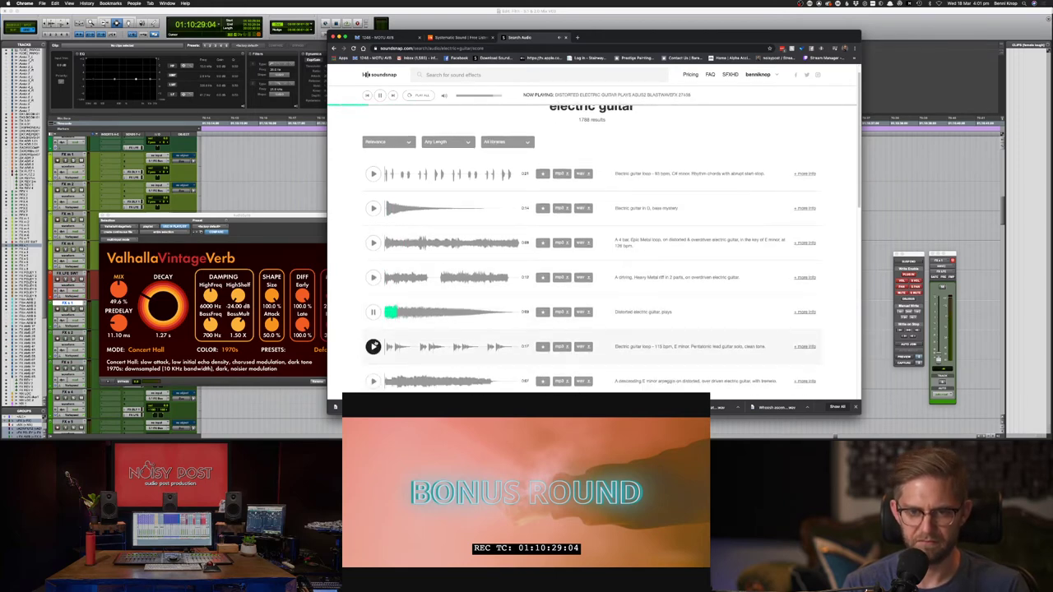
scroll(372, 344, "down", 3)
left_click(373, 324)
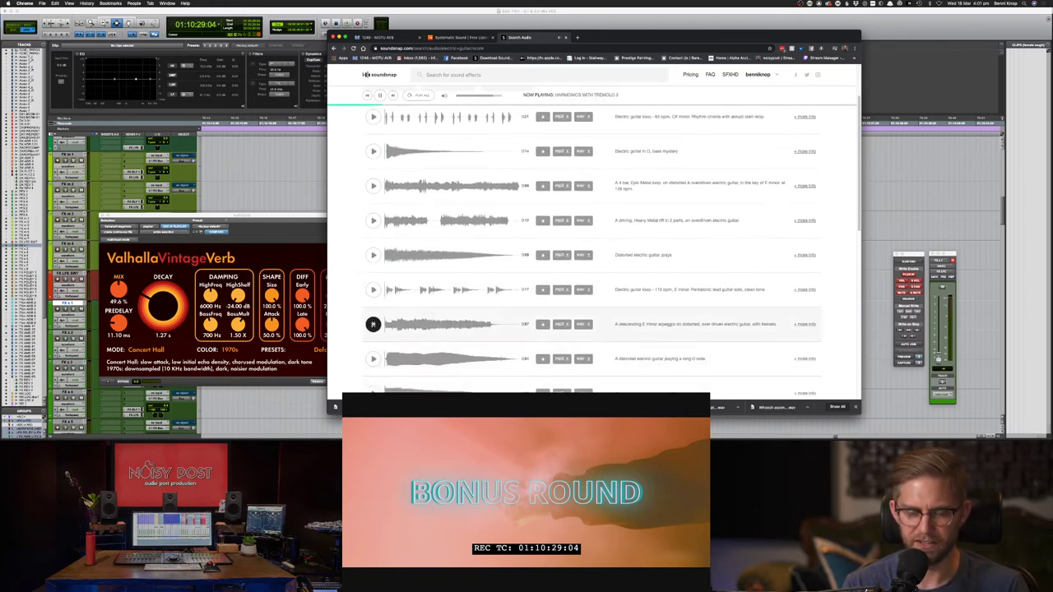
- Preview the long D note, 8th augmented, 93 bpm loop, body strike and heavy metal riff results
left_click(372, 359)
scroll(373, 361, "down", 2)
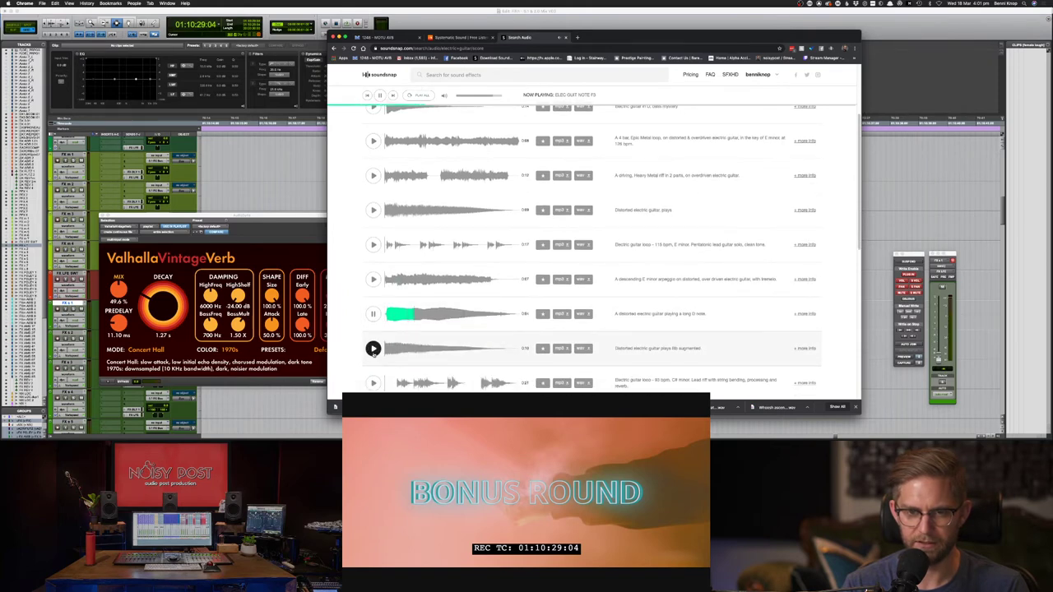
left_click(373, 348)
scroll(373, 338, "down", 3)
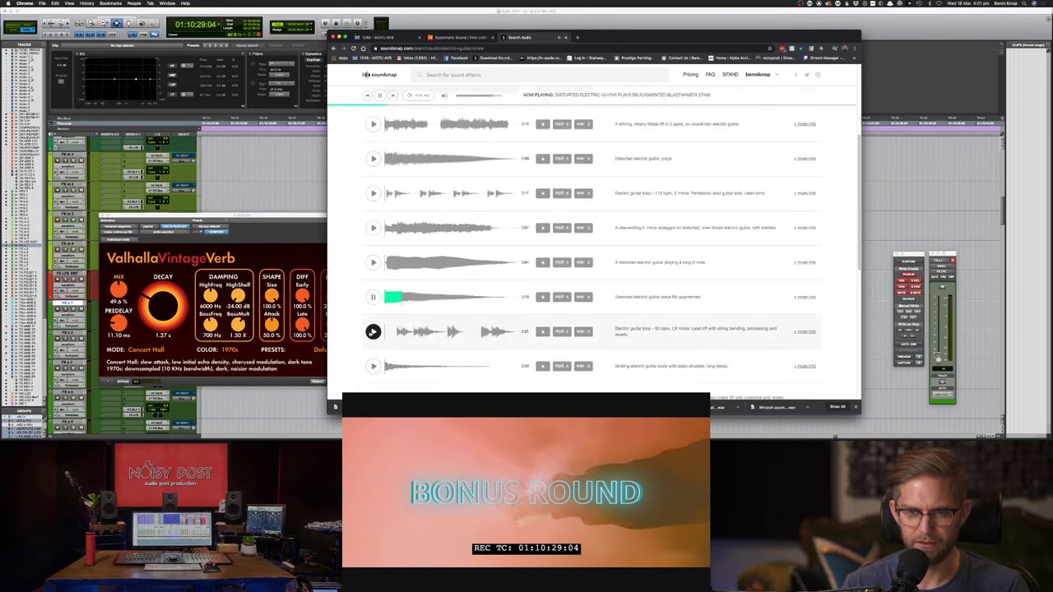
left_click(373, 332)
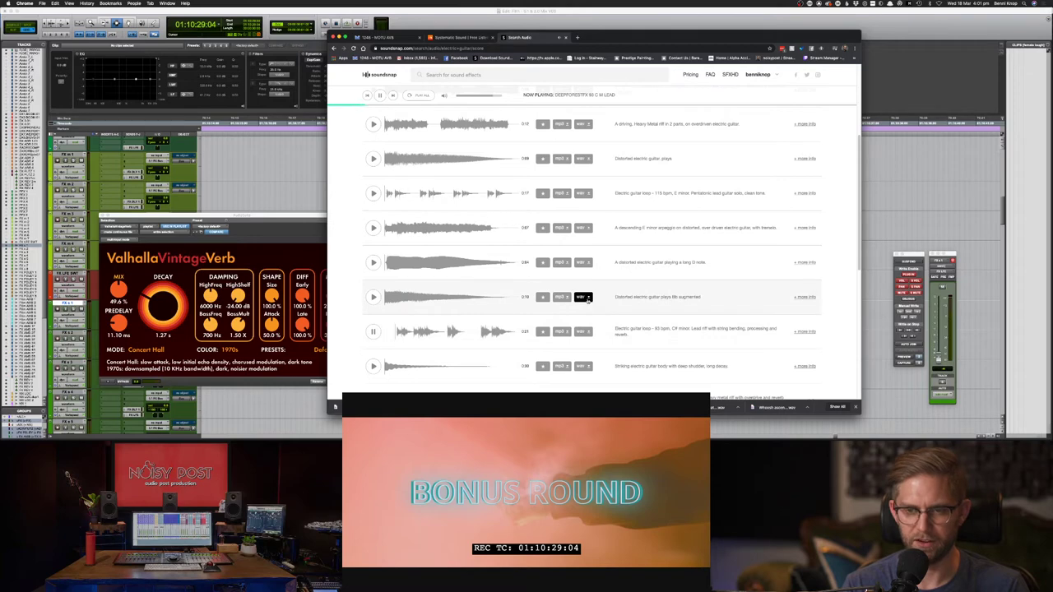
left_click(372, 366)
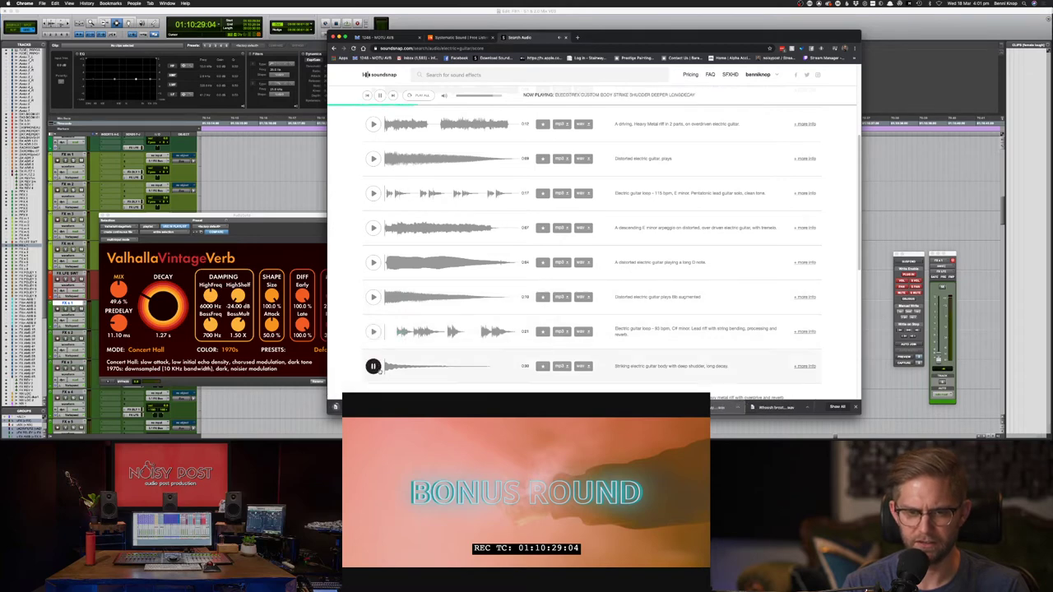
scroll(373, 366, "down", 2)
left_click(372, 359)
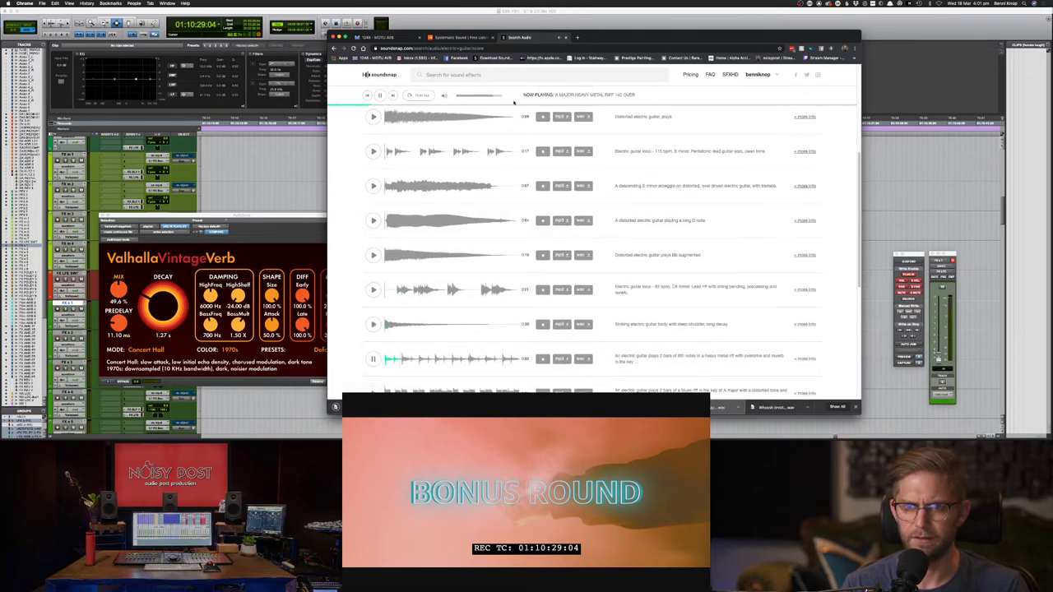
left_click(500, 76)
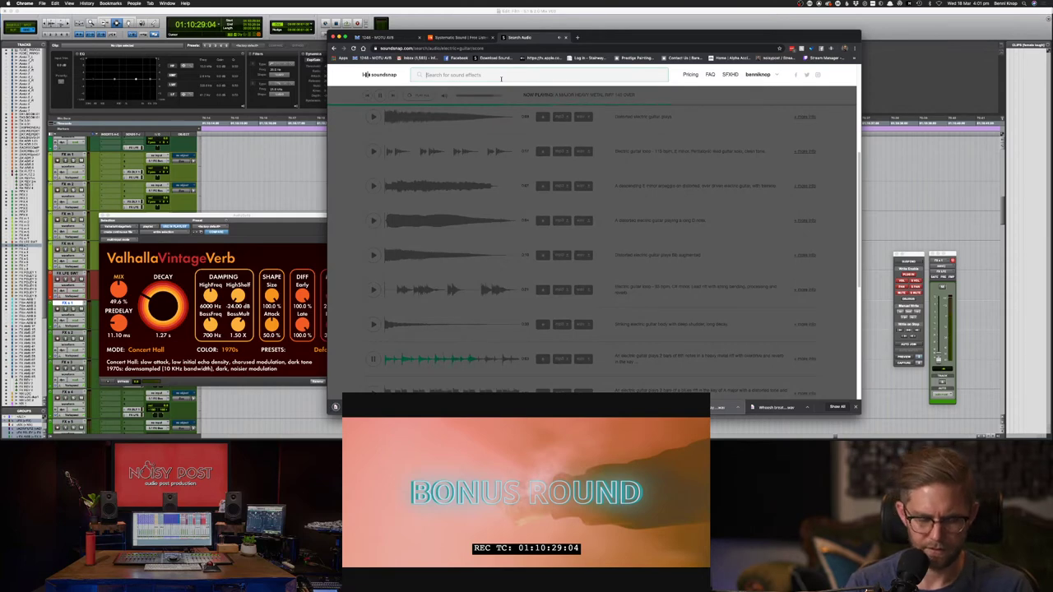
- Search Soundsnap for 'out of tune guitar'
type("out of tun")
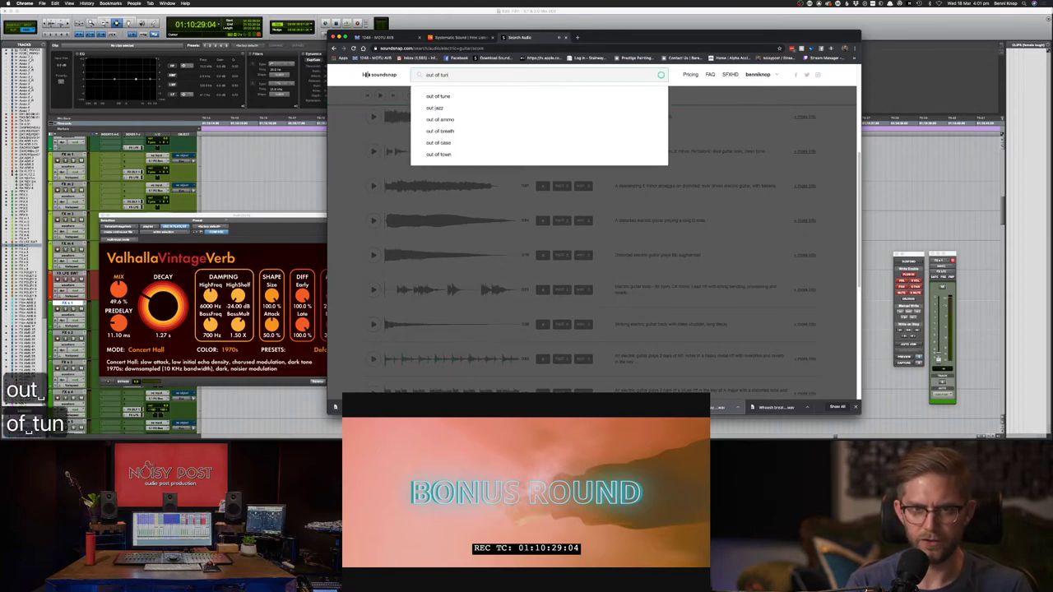
type("e guitrar")
key("BackSpace")
key("BackSpace")
key("BackSpace")
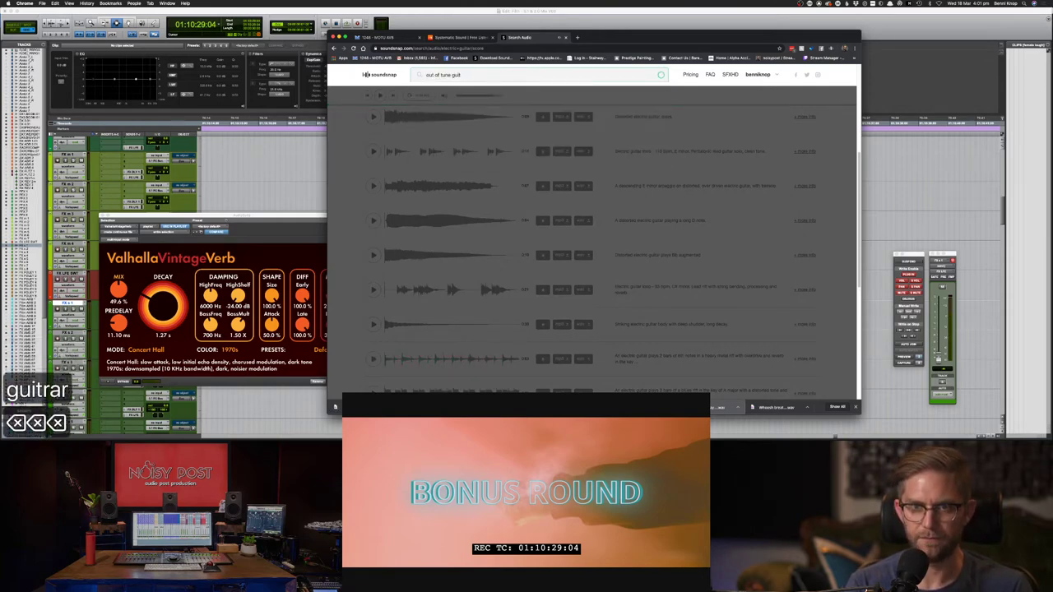
type("ar")
key("Return")
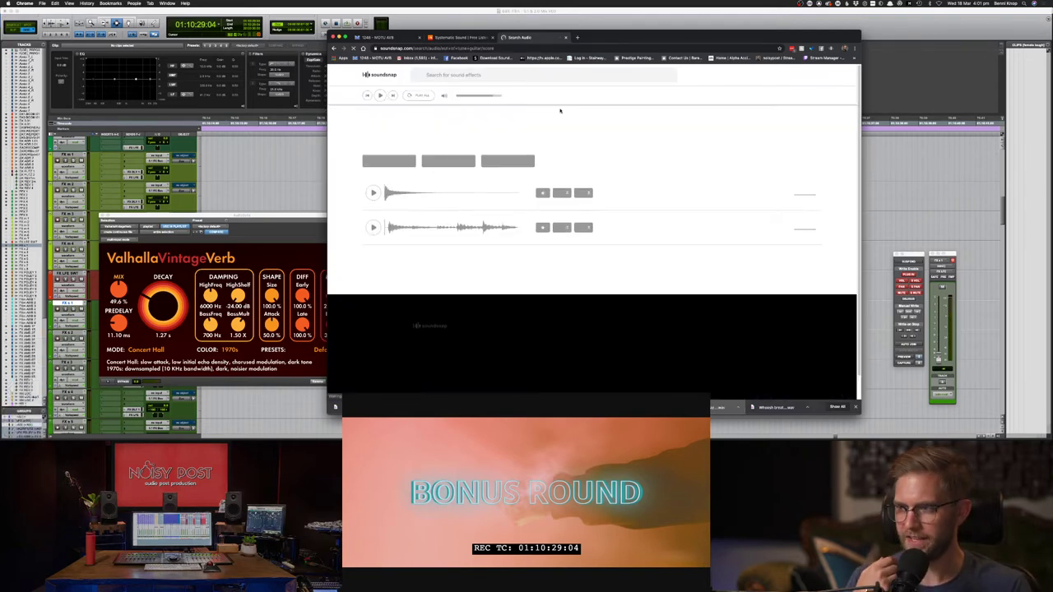
- Audition the out of tune guitar chord and the out-of-tune ukulele strumming results
left_click(373, 193)
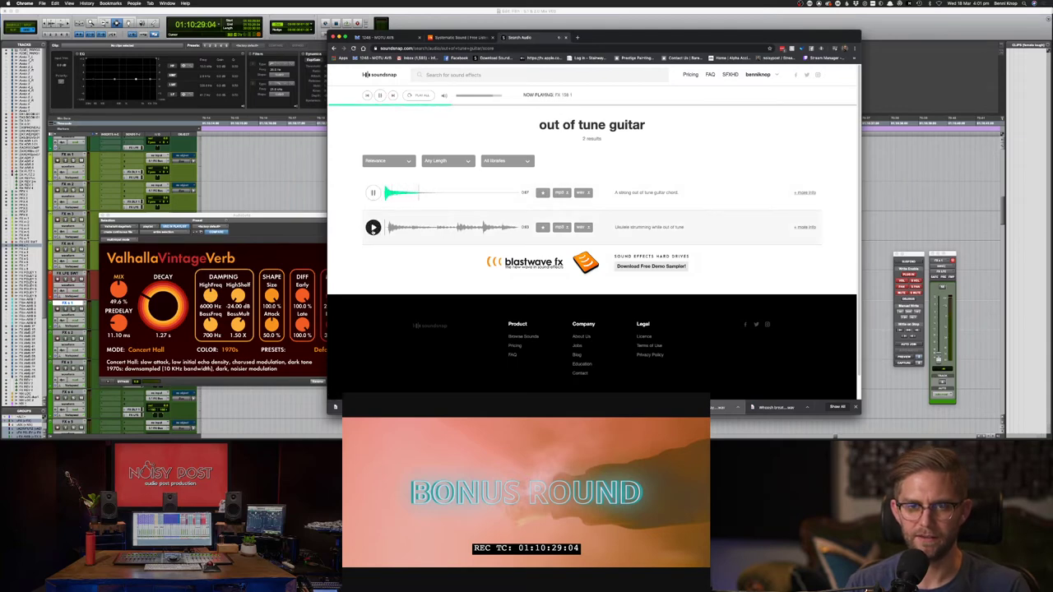
left_click(372, 228)
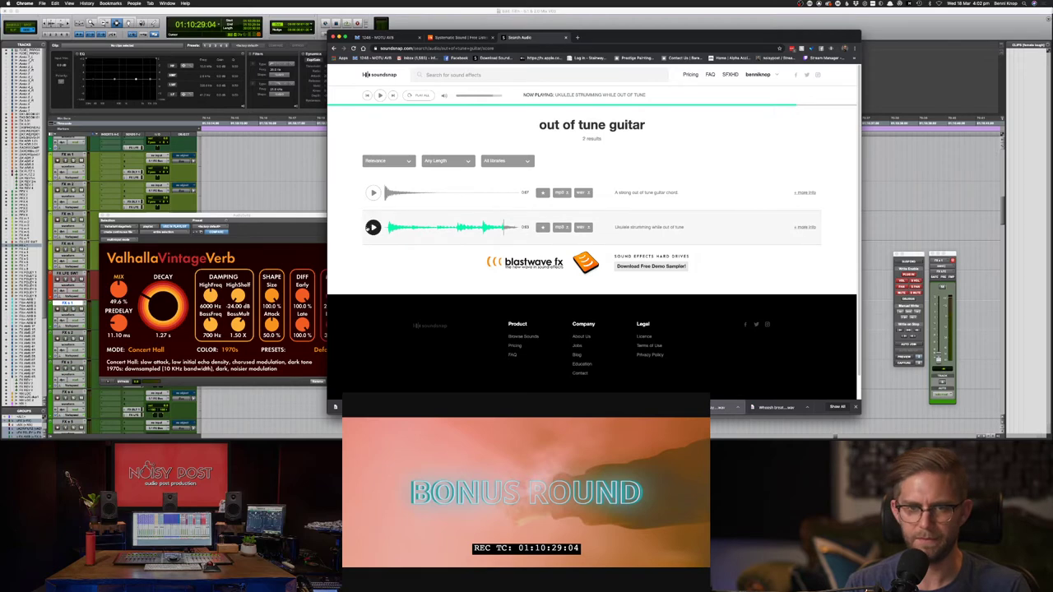
left_click(373, 193)
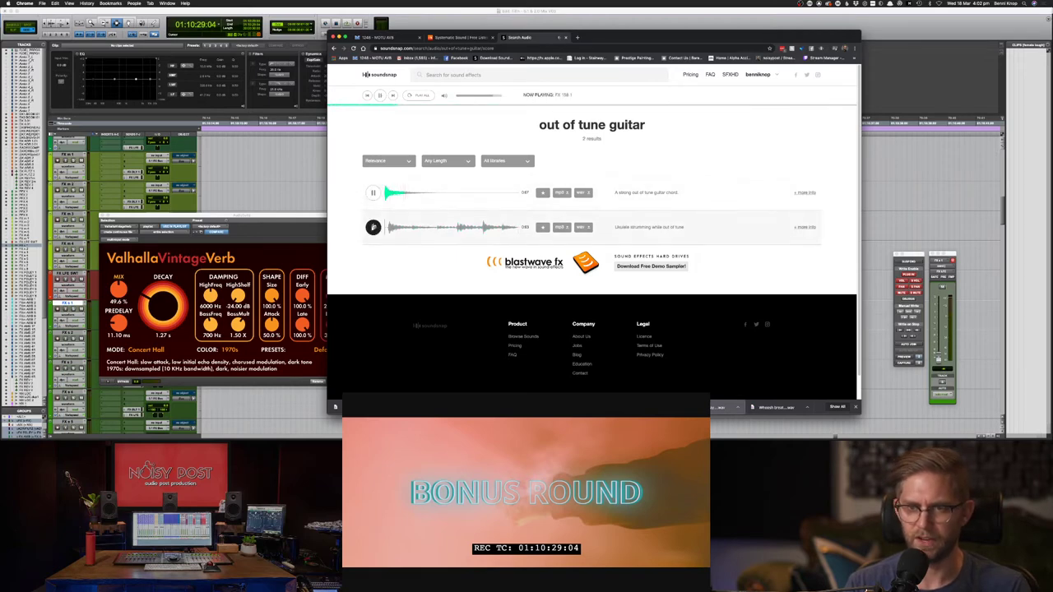
left_click(372, 227)
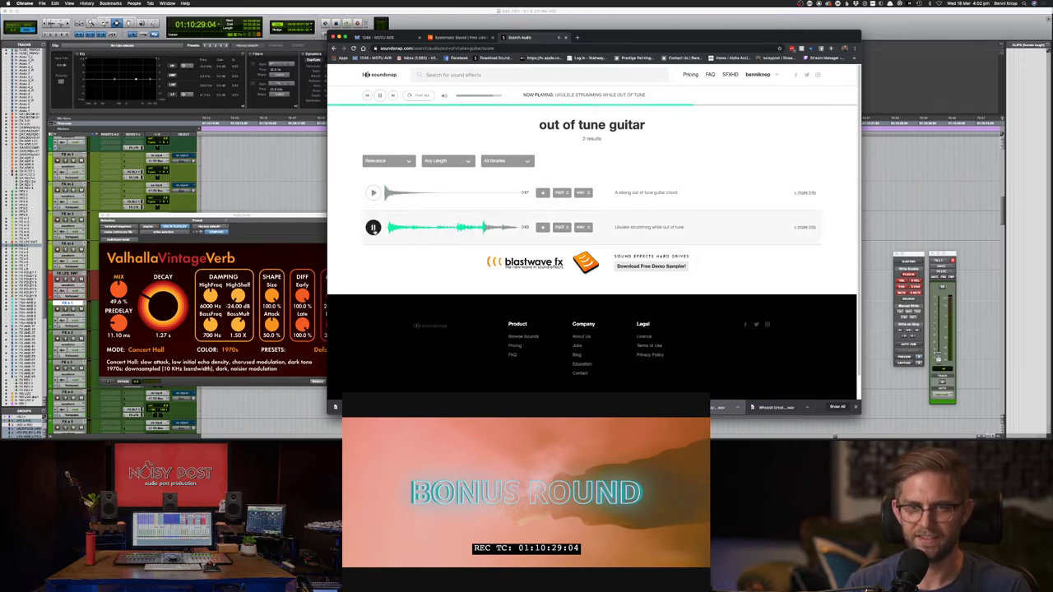
left_click(374, 193)
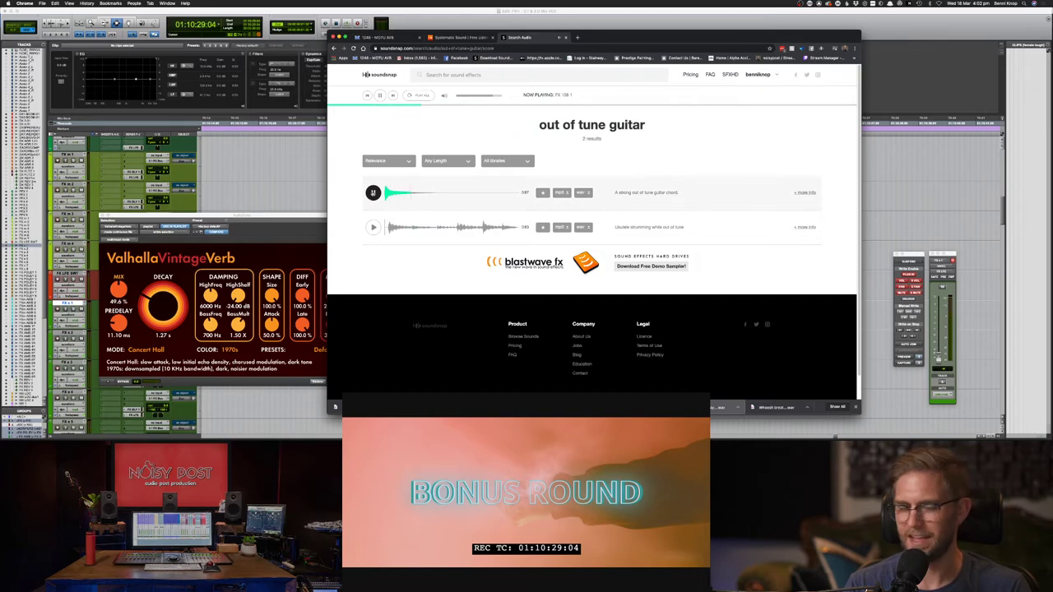
left_click(373, 192)
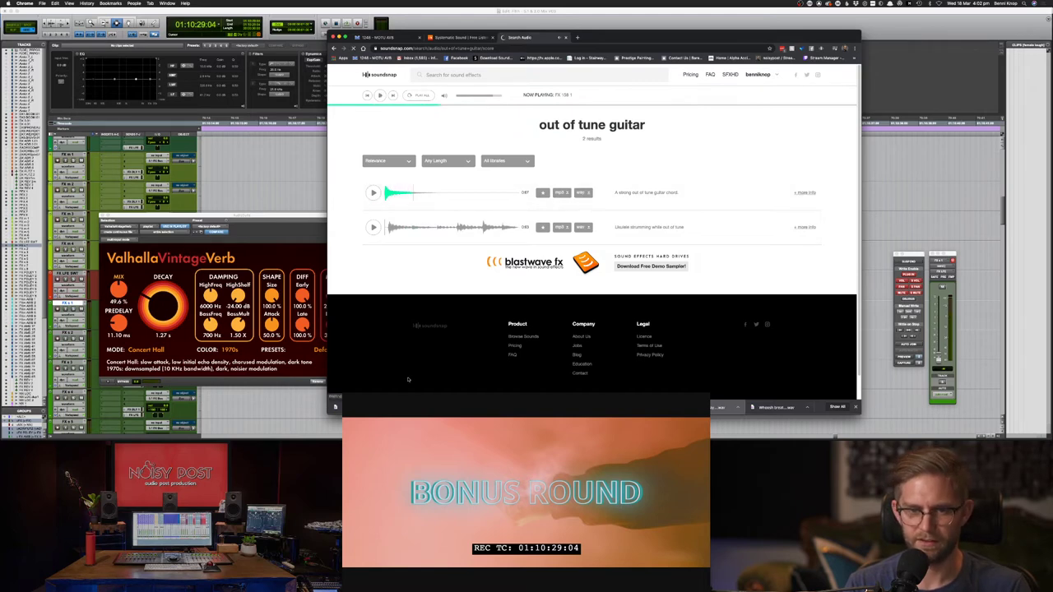
- Search 'pinched harmonic', go back to the out-of-tune results, and return to Pro Tools
left_click(508, 75)
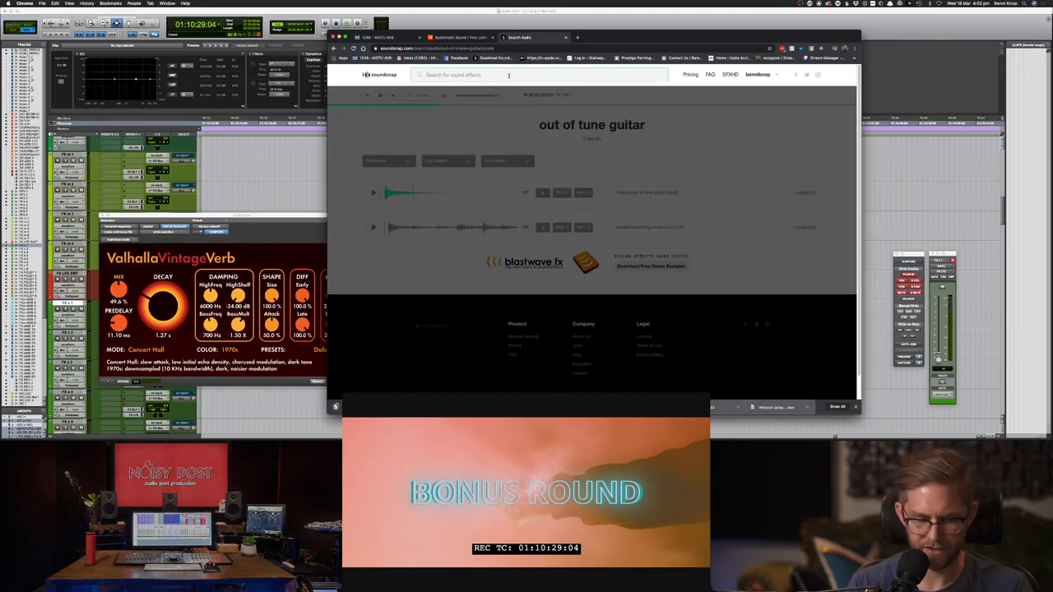
type("pu")
key("BackSpace")
type("inched")
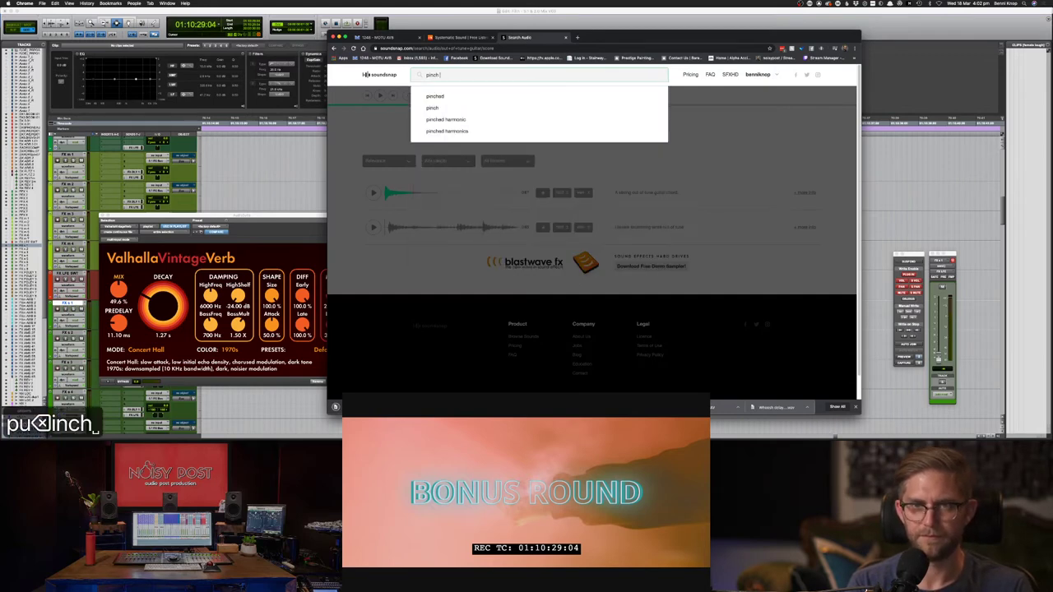
type(" harmonie")
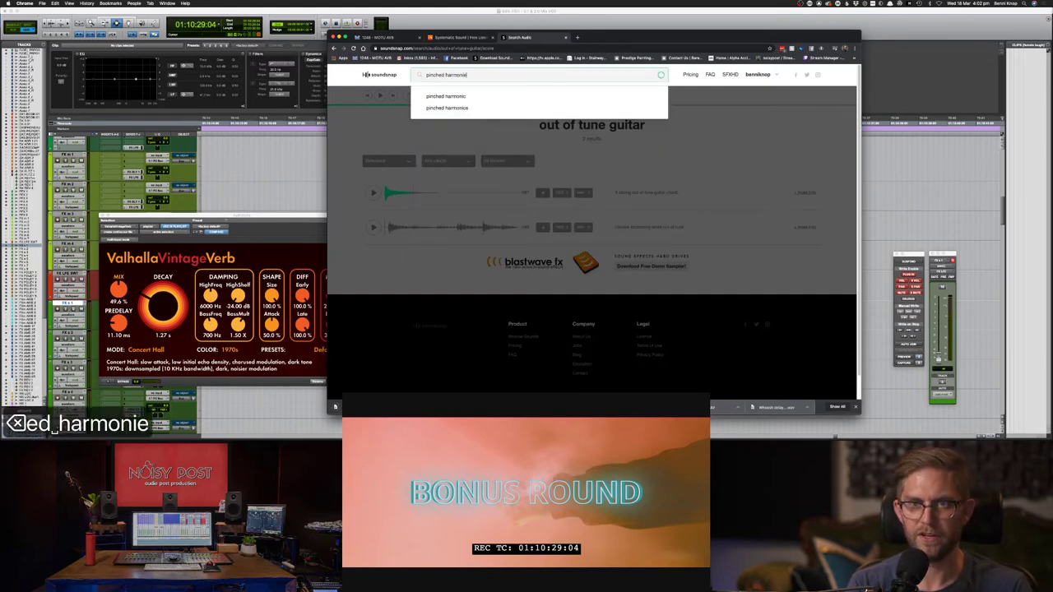
key("BackSpace")
type("c")
key("Return")
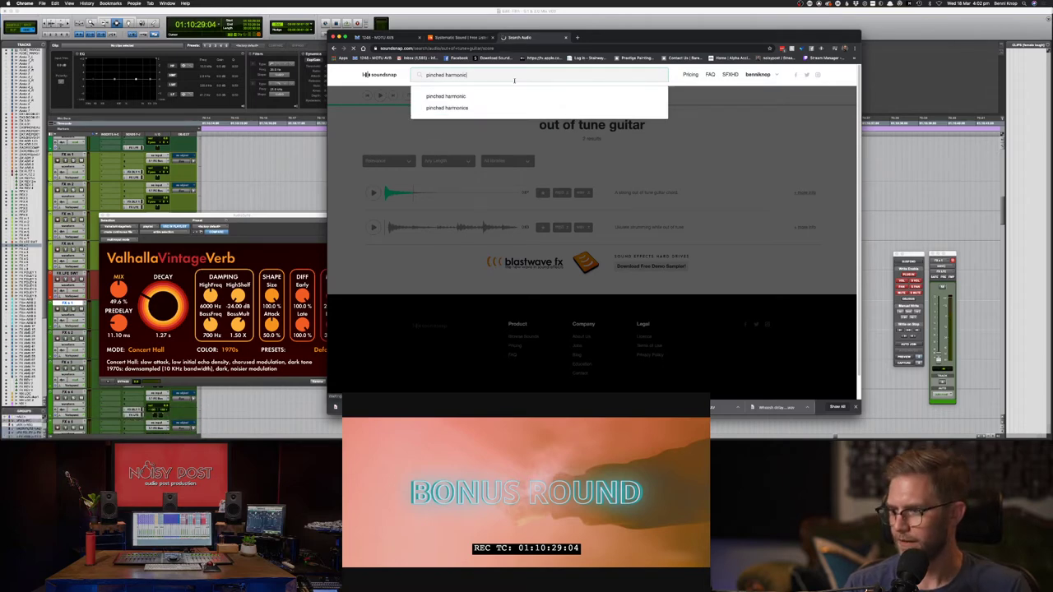
key("super+bracketleft")
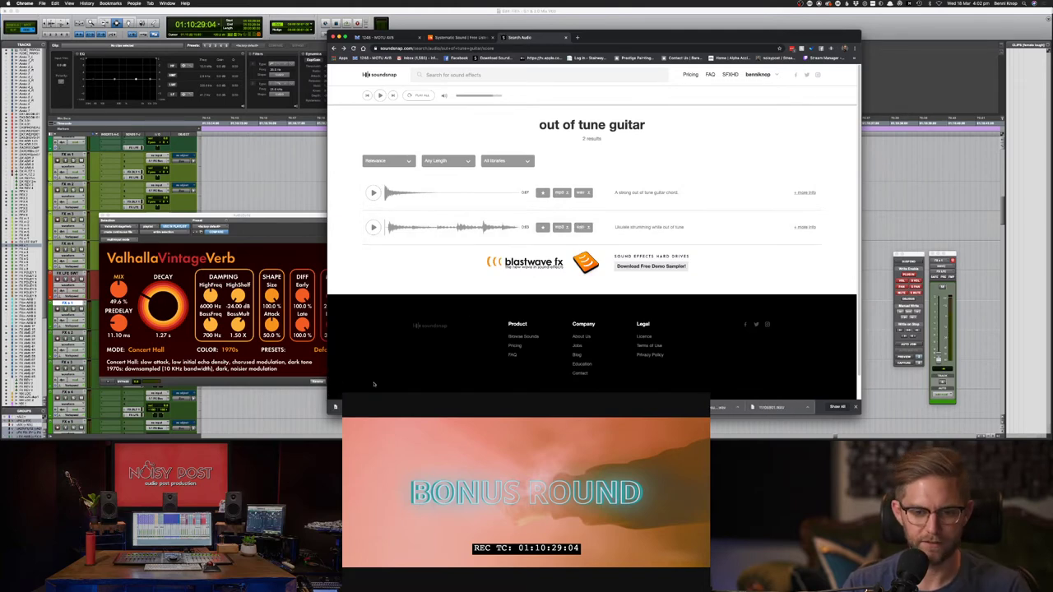
key("super+h")
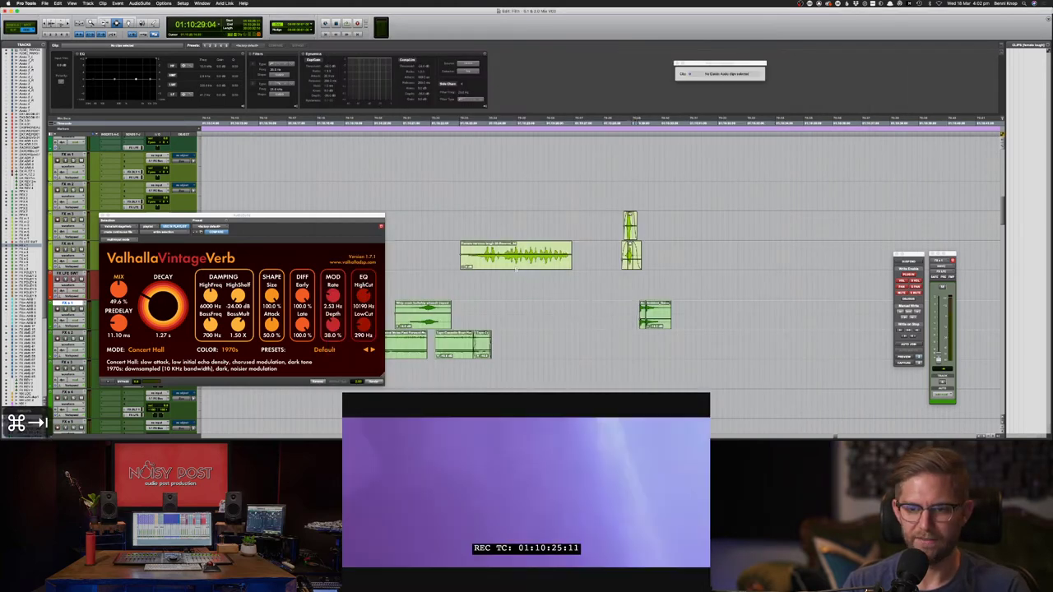
- Import the downloaded ukulele strumming WAV into the timeline and audition it against picture
left_click_drag(528, 324, 654, 351)
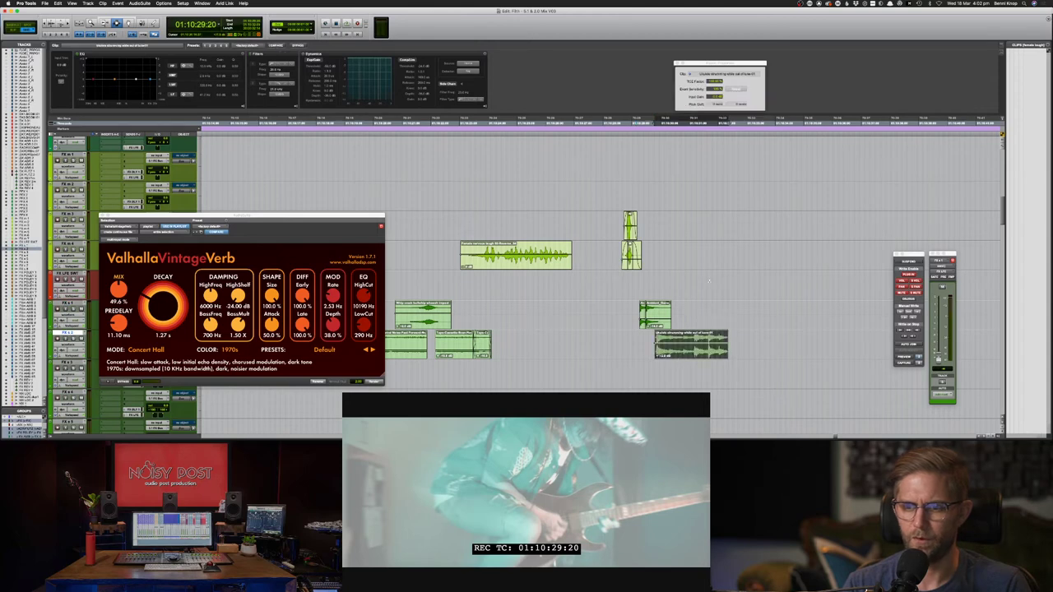
key("space")
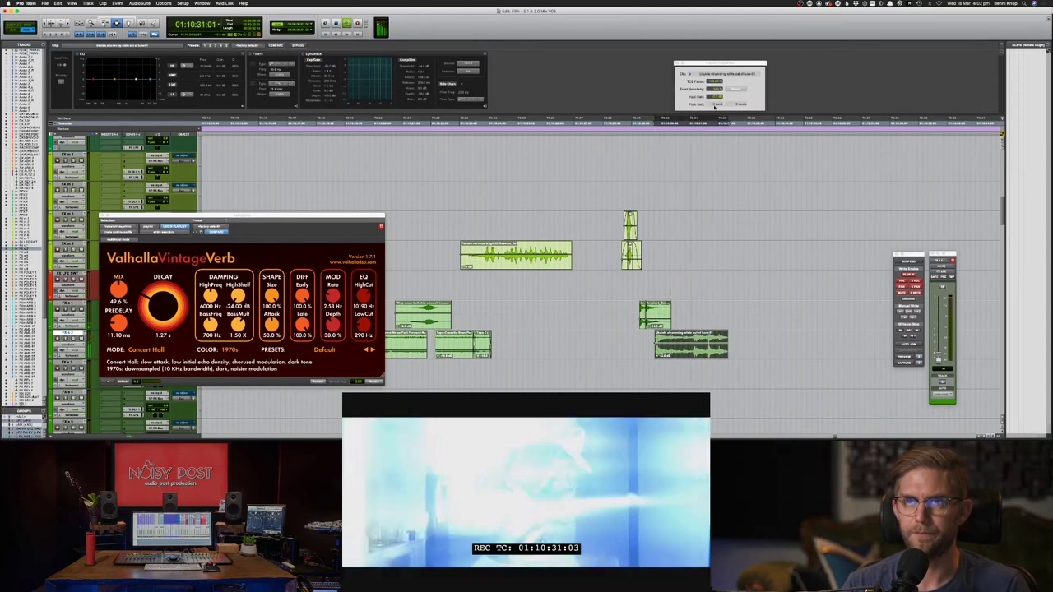
key("space")
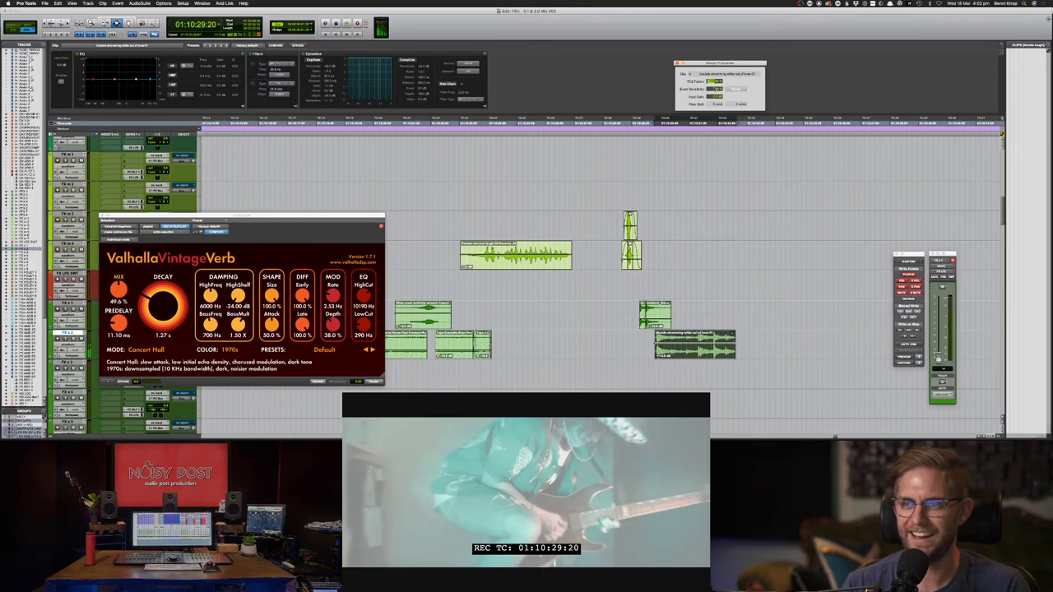
- Time-stretch the ukulele clip shorter through its TCE factor, checking it against picture
left_click_drag(715, 89, 717, 113)
key("space")
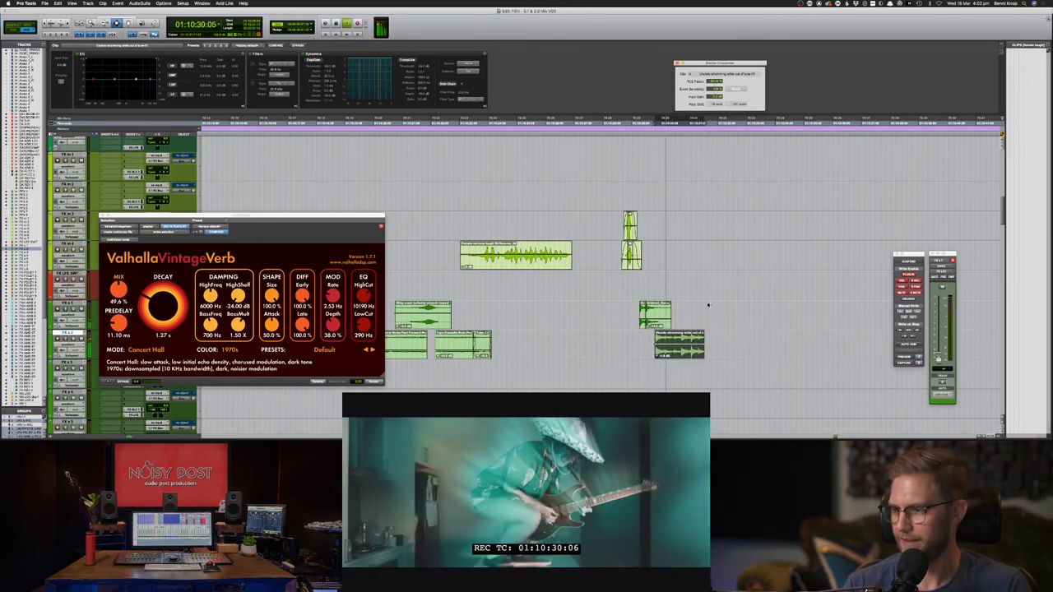
key("space")
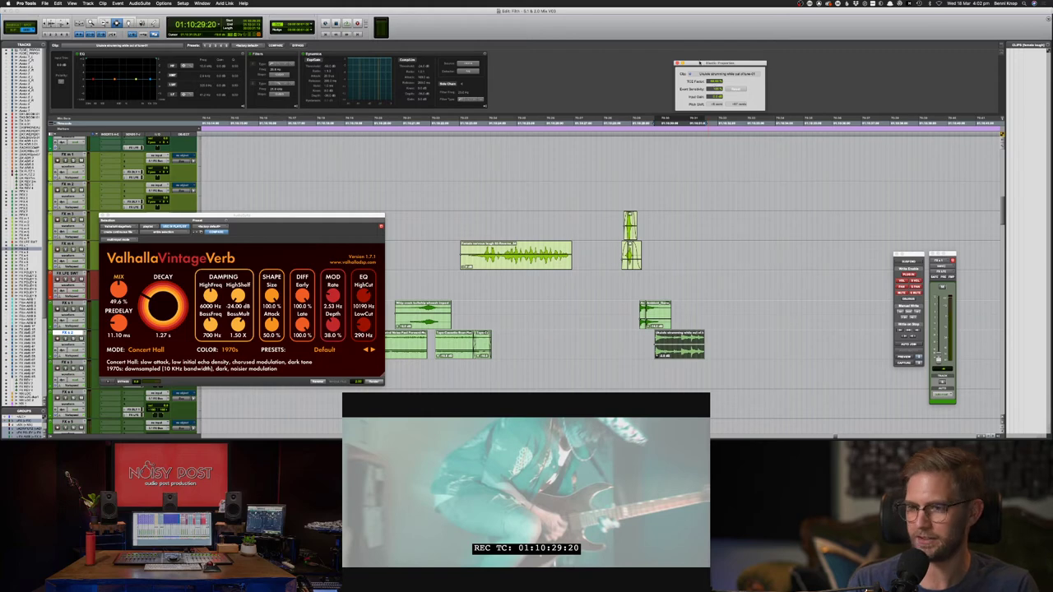
left_click_drag(712, 85, 712, 79)
key("space")
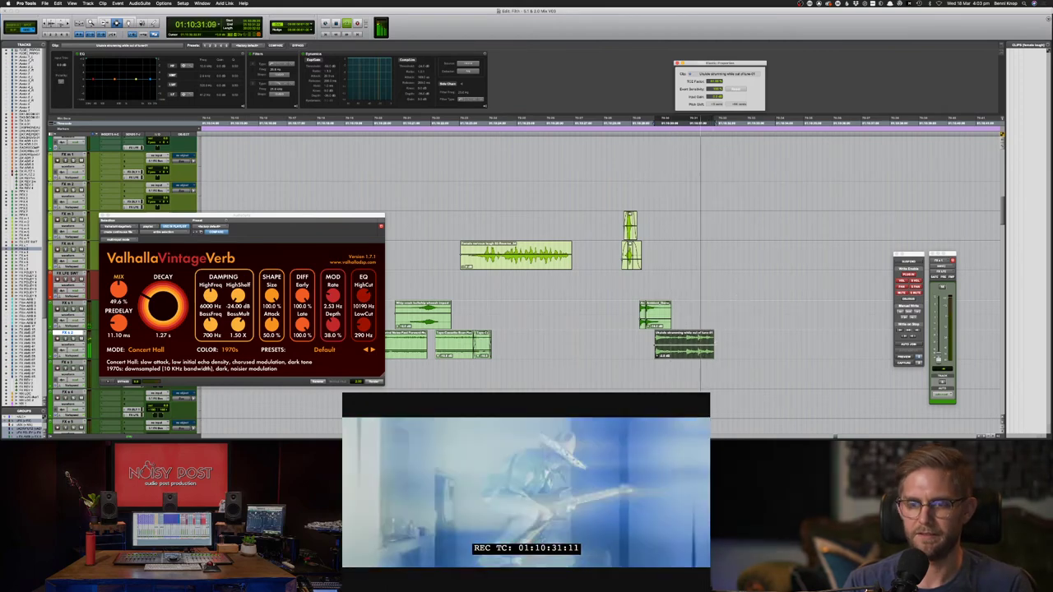
- Move the ukulele clip up onto an upper FX track and delete the leftover lower copy
key("F8")
left_click_drag(685, 345, 682, 235)
left_click(682, 255)
key("Delete")
- Select the moved ukulele clip, reposition the reverb plug-in window, and show pan automation on the FX tracks
left_click(680, 227)
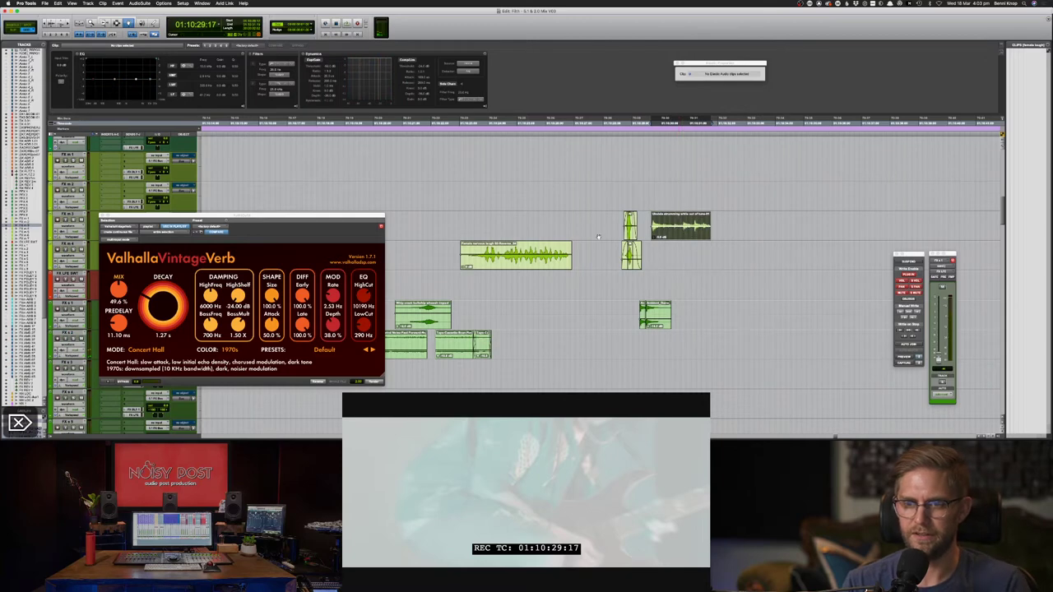
left_click_drag(157, 219, 125, 246)
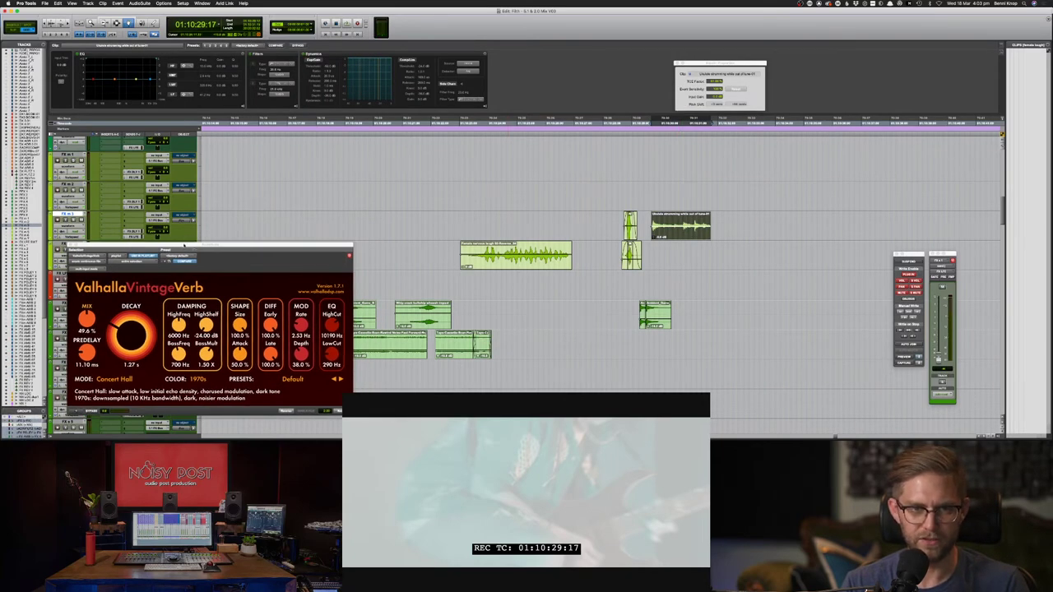
left_click_drag(186, 244, 157, 281)
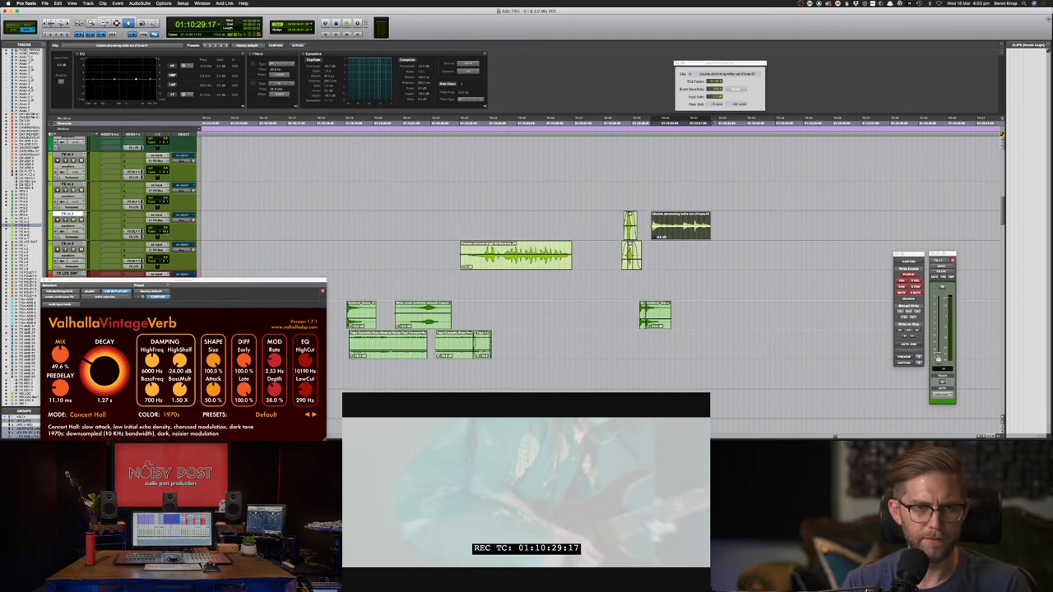
left_click(166, 233, "ctrl+super")
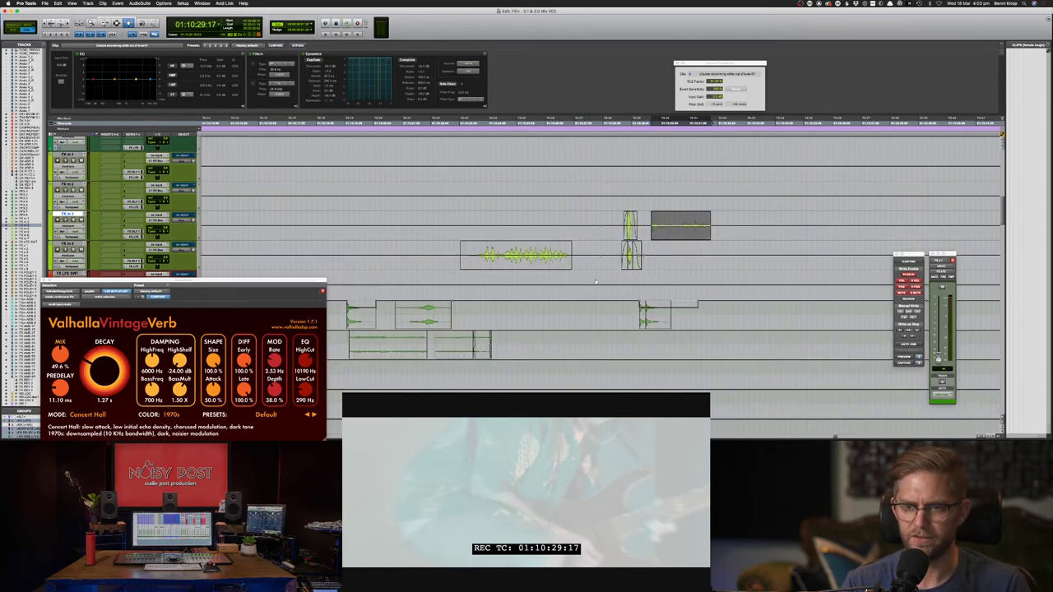
- Play back from the FX m 4 track with the FX tracks returned to waveform view
key("F7")
left_click(615, 255)
key("space")
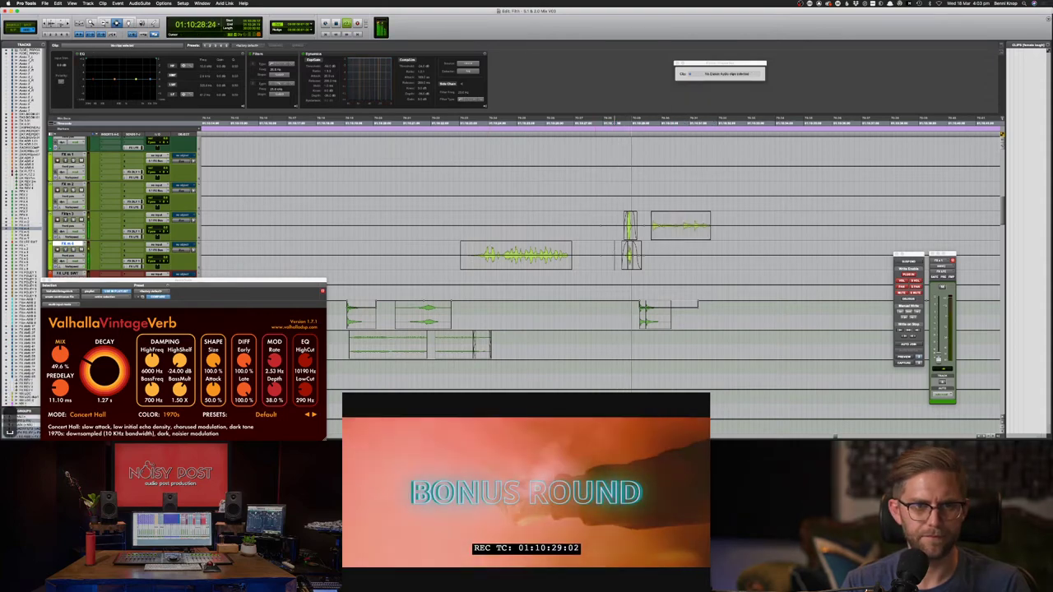
left_click(67, 215, "ctrl+super")
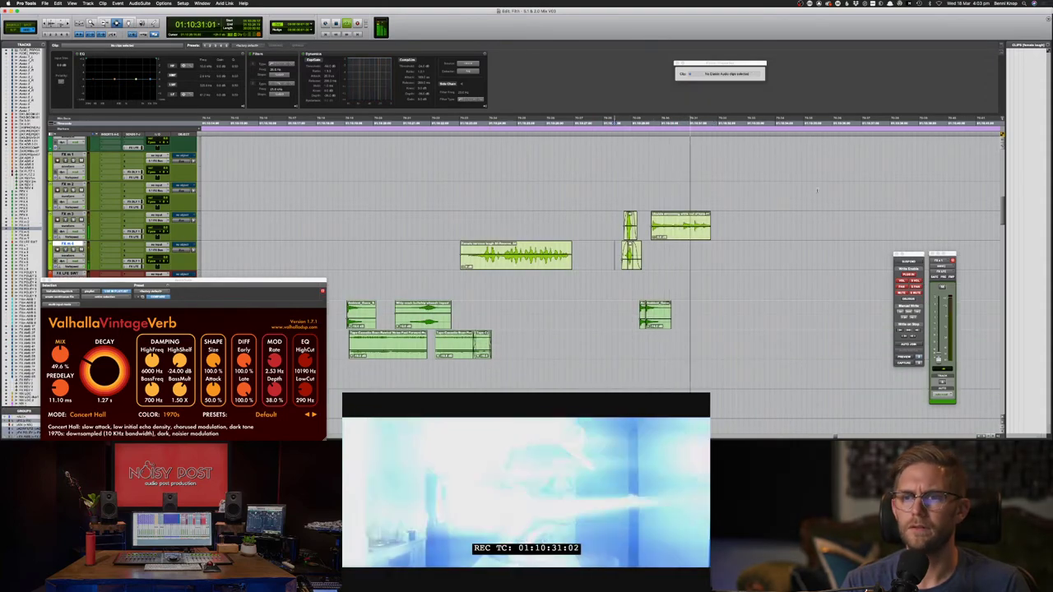
key("super+z")
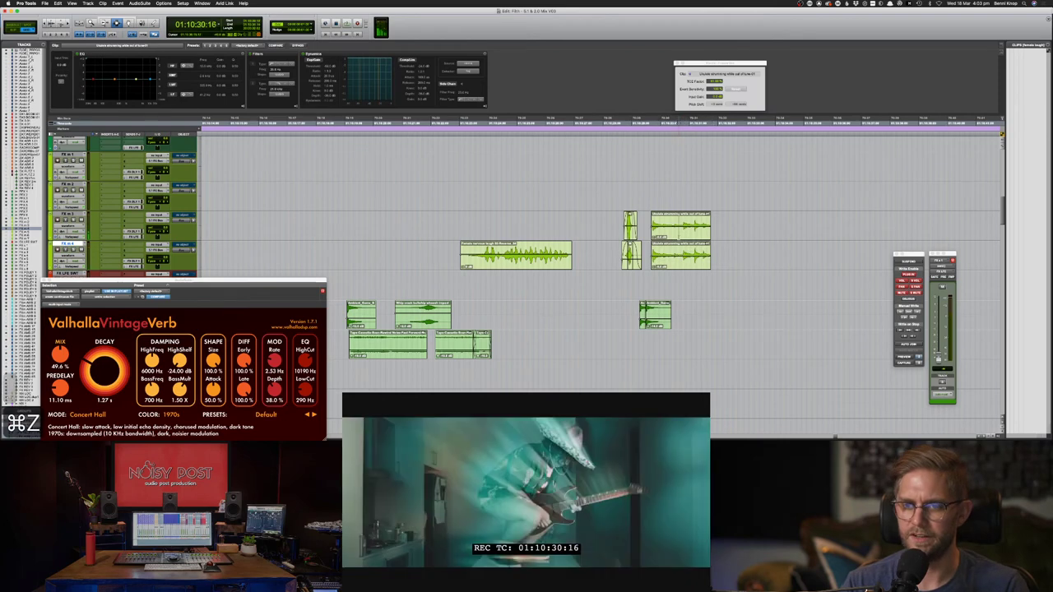
key("shift+super+z")
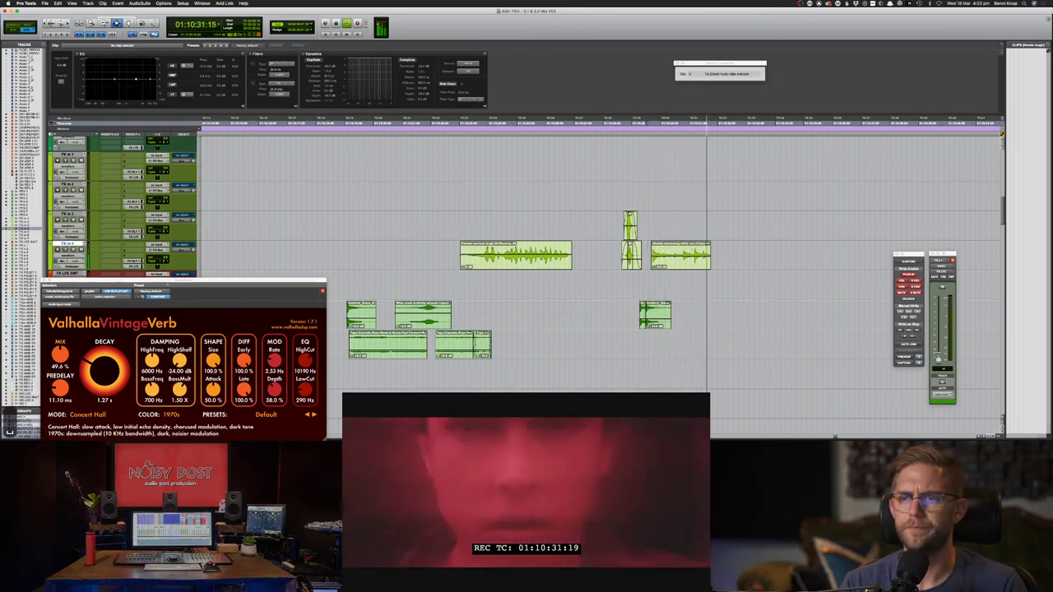
key("space")
- Drag the right-hand ukulele clip's stretch factor to change its length and audition it against picture
left_click(682, 261)
left_click(711, 81)
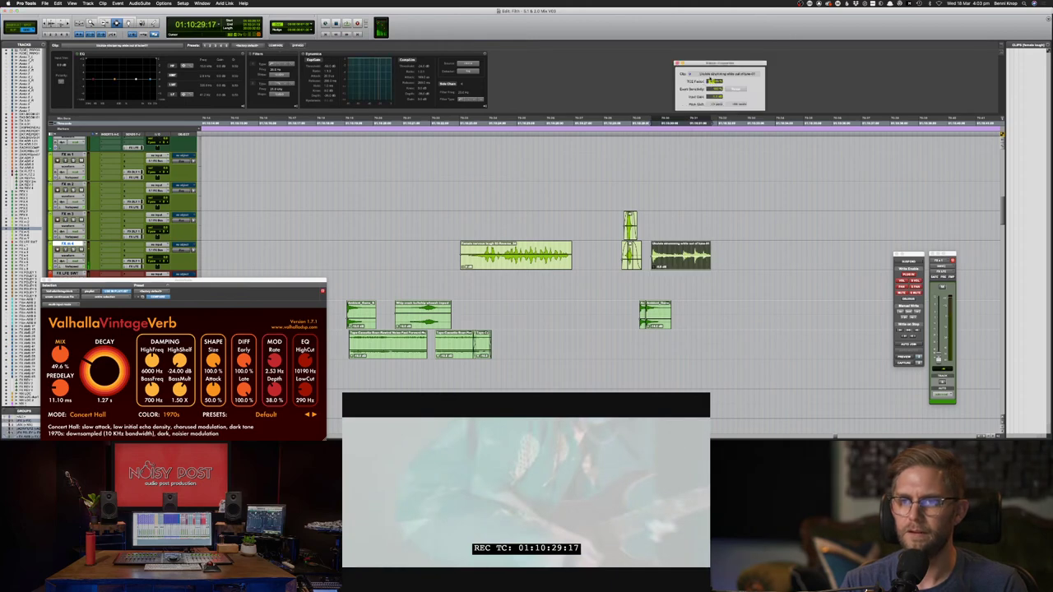
left_click_drag(710, 79, 711, 82)
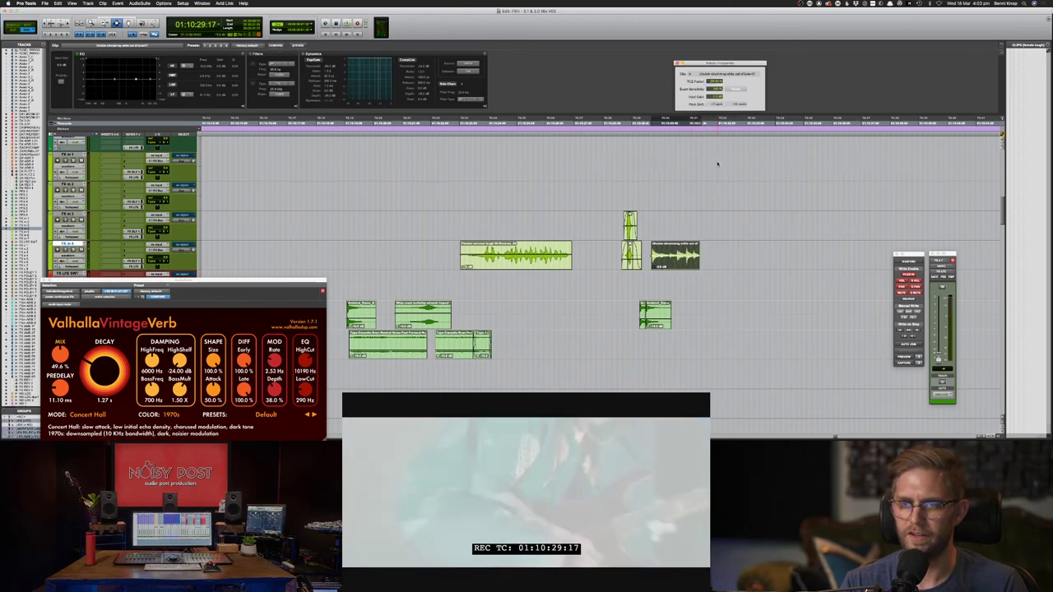
key("space")
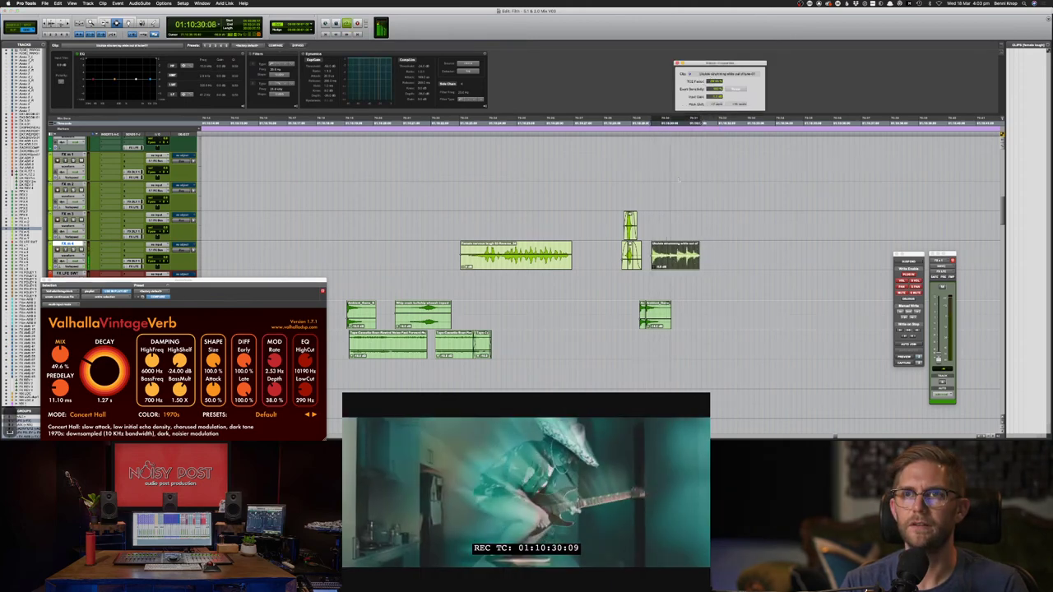
key("space")
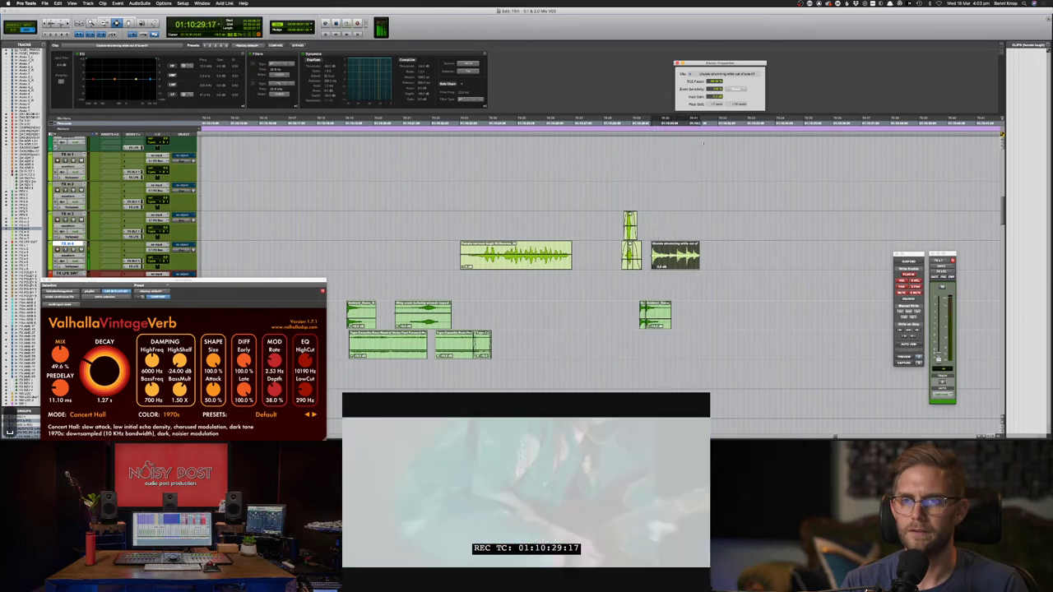
key("space")
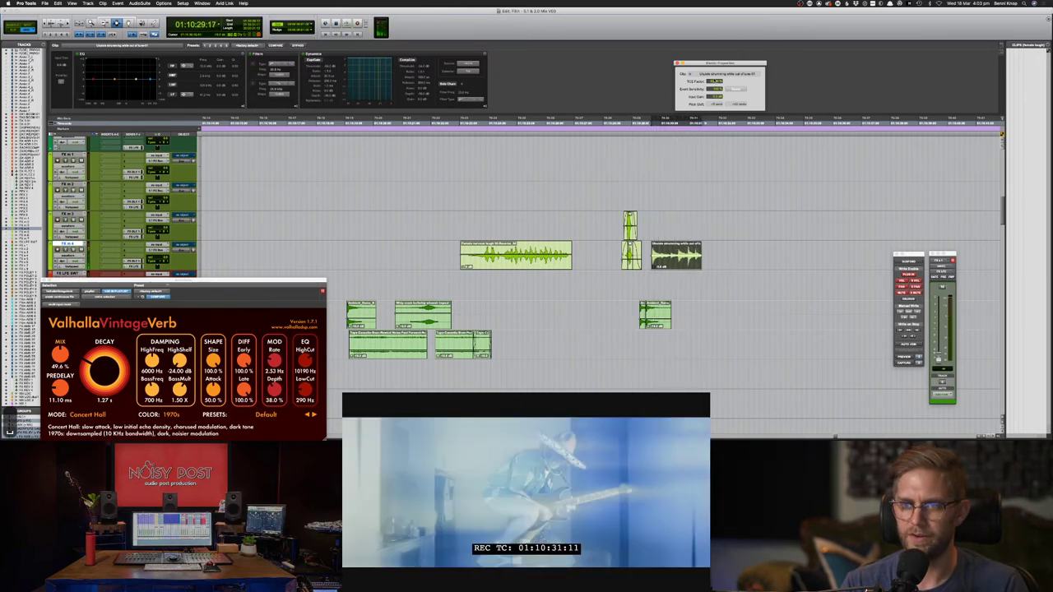
key("space")
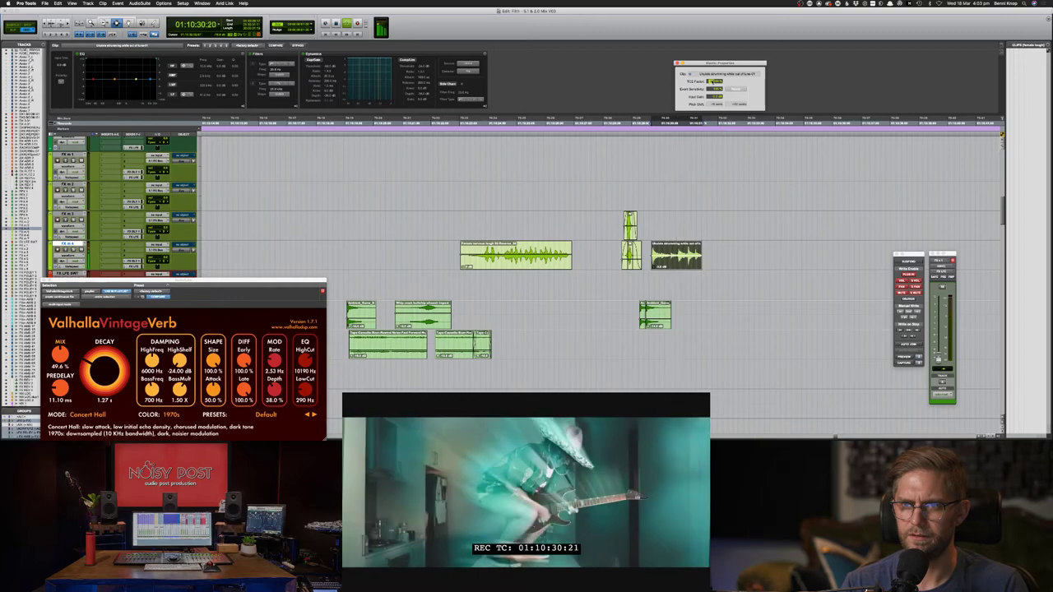
key("Up")
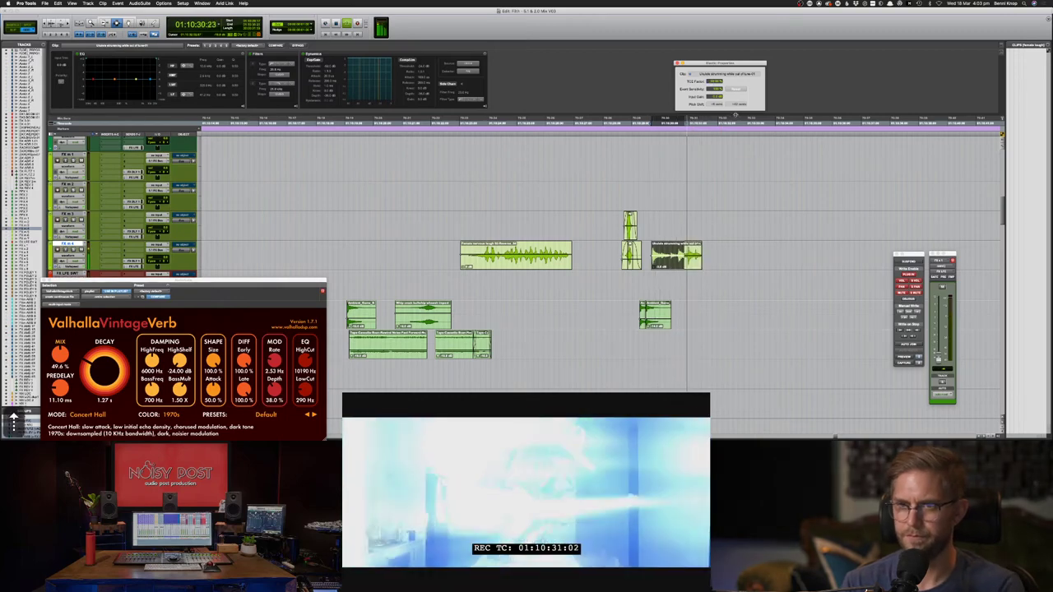
- Fine-tune the stretch factor with arrow keys, raising then lowering it so the clip ends slightly earlier
double_click(689, 244)
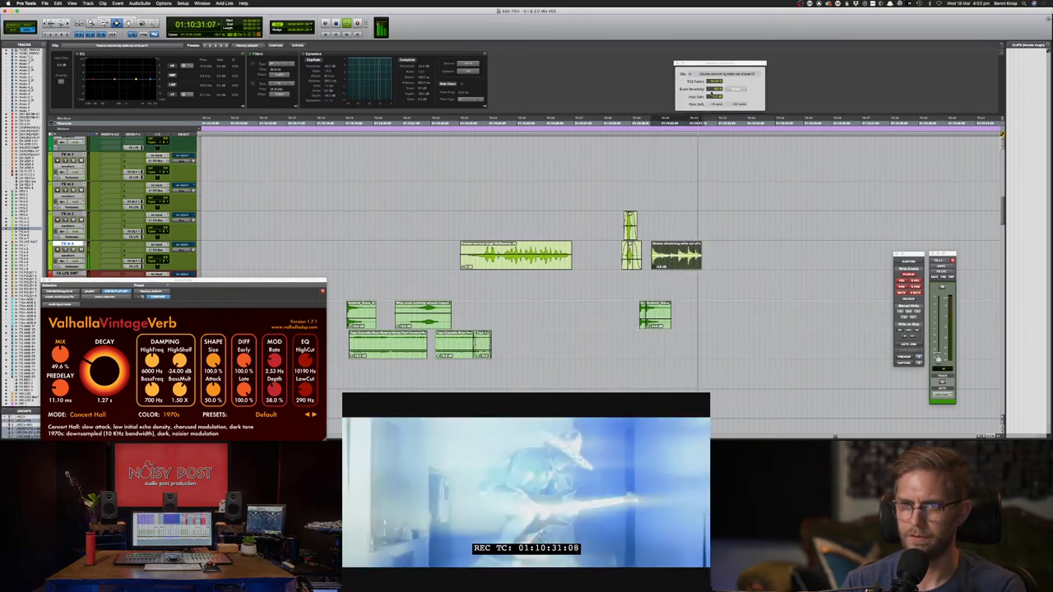
left_click(712, 81)
key("Up")
key("Up")
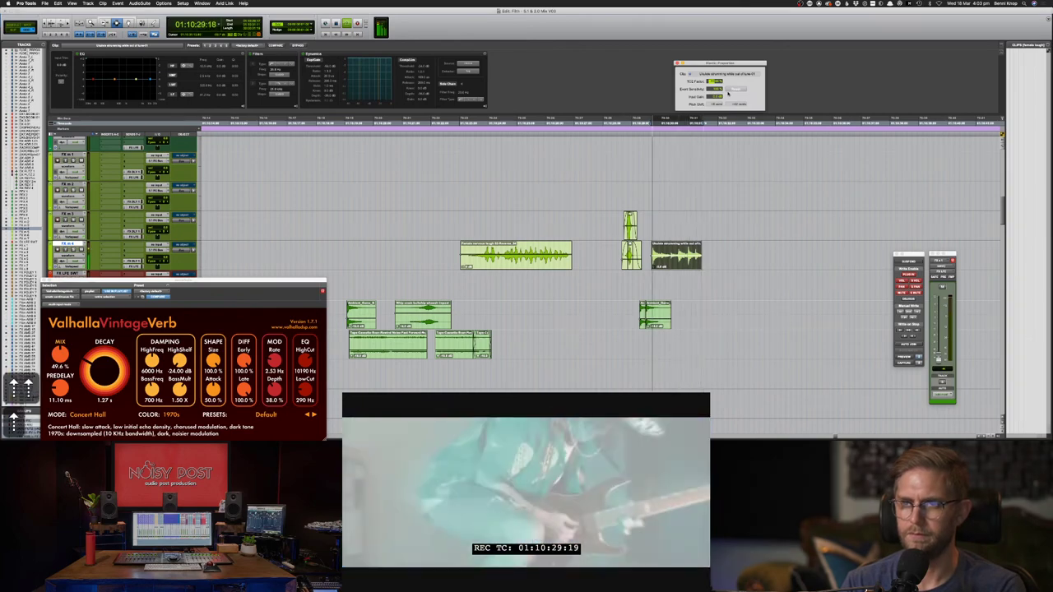
key("Up")
key("Up")
key("Up")
key("Up")
key("Up")
key("Up")
key("Up")
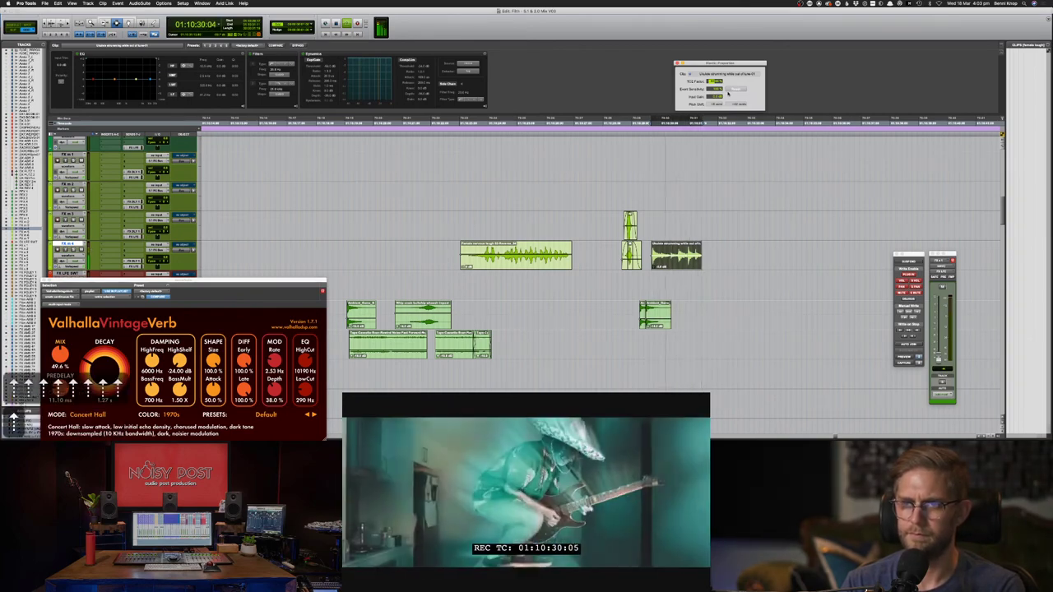
key("Up")
key("Up")
key("Up")
key("Up")
key("Up")
key("Up")
key("Up")
key("Up")
key("Up")
key("Up")
key("Up")
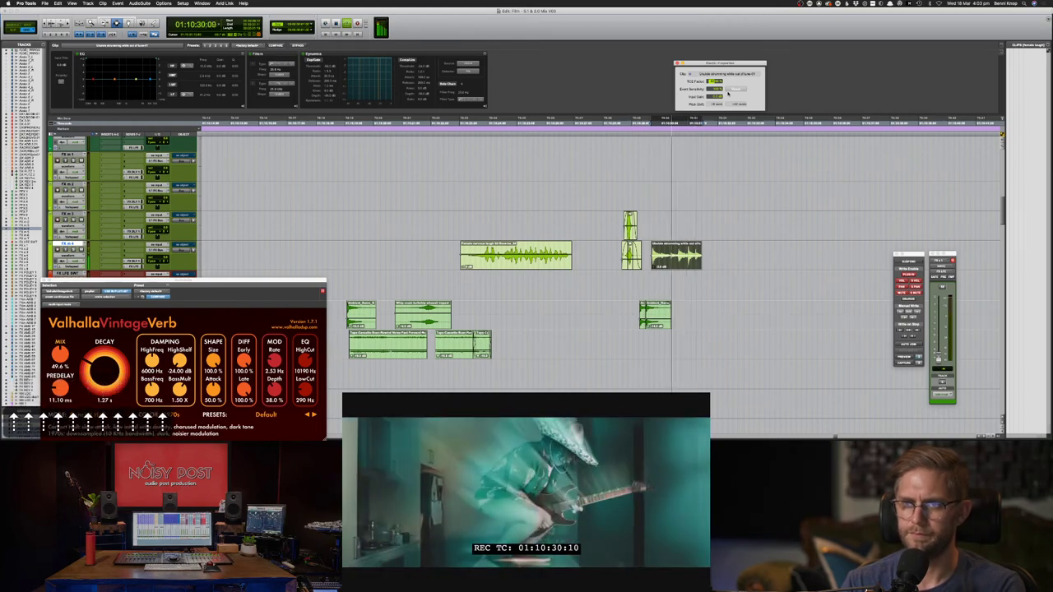
key("Return")
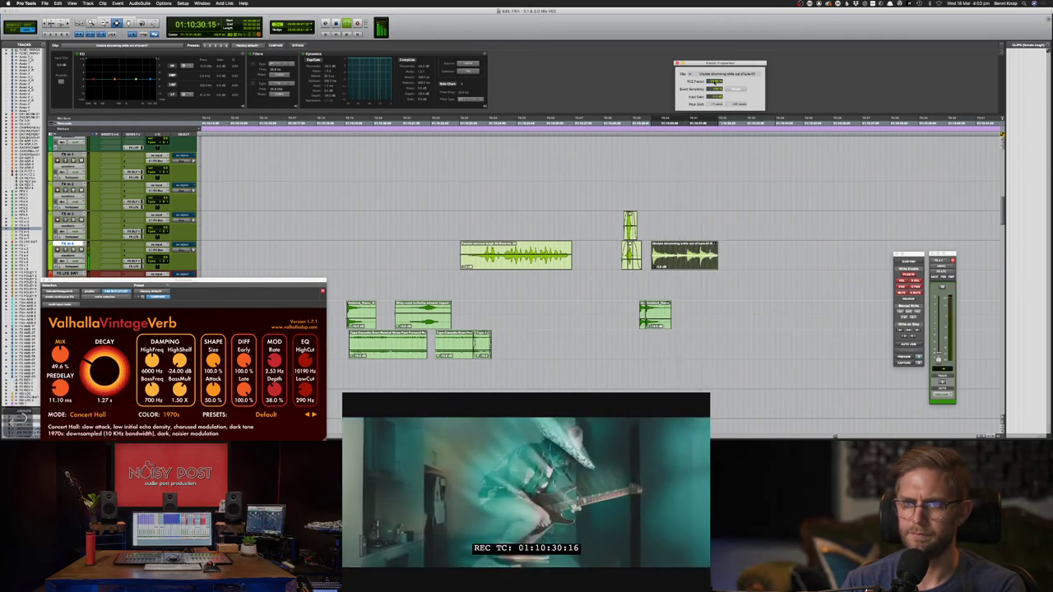
key("Down")
key("Down")
key("Down")
key("Down")
key("Down")
key("Down")
key("Down")
key("Down")
key("Down")
key("Down")
key("Down")
key("Down")
key("Down")
key("Down")
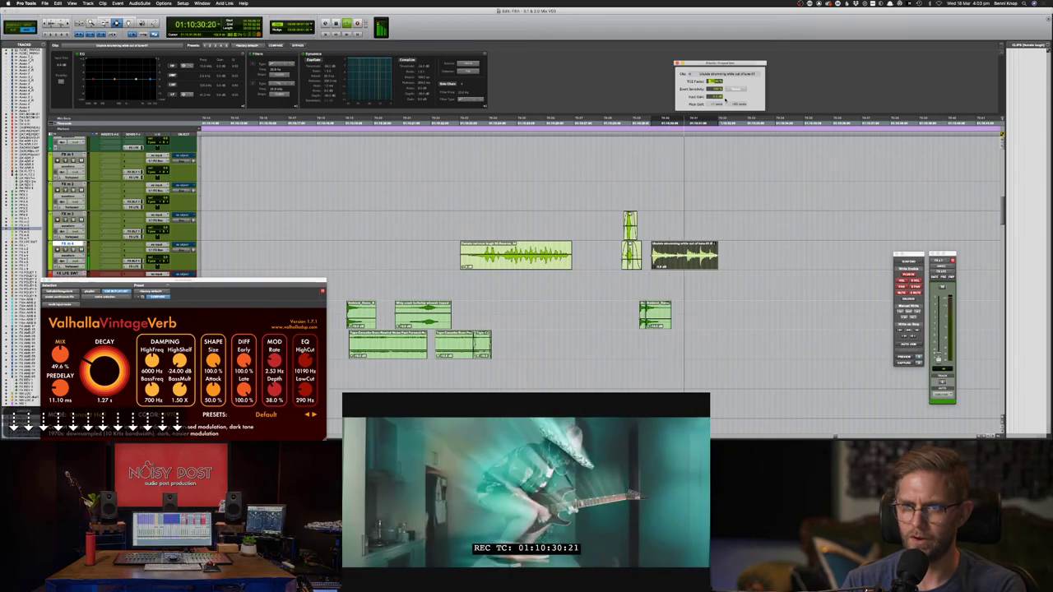
key("Return")
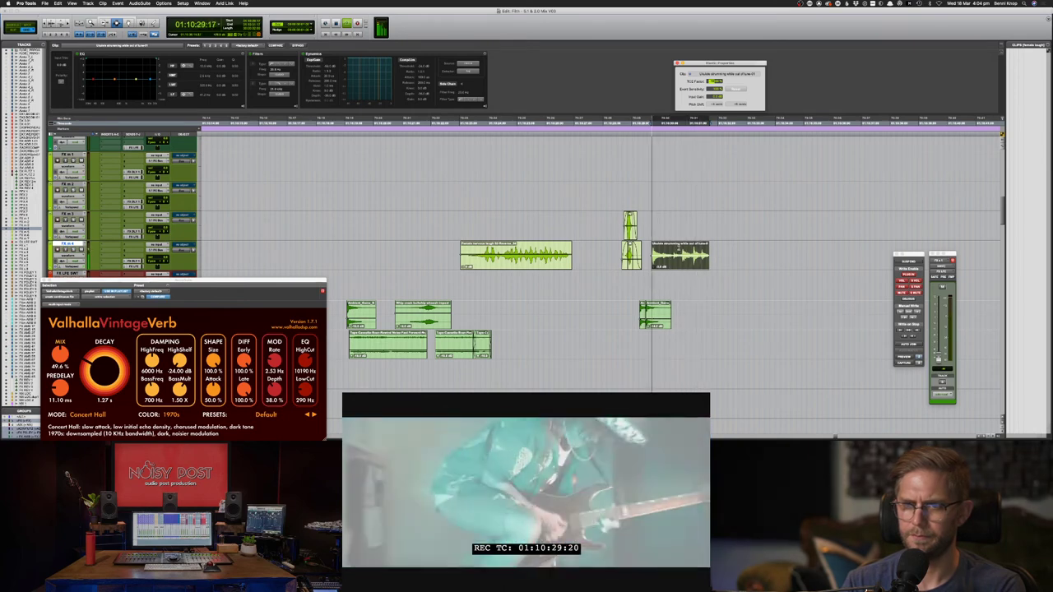
key("space")
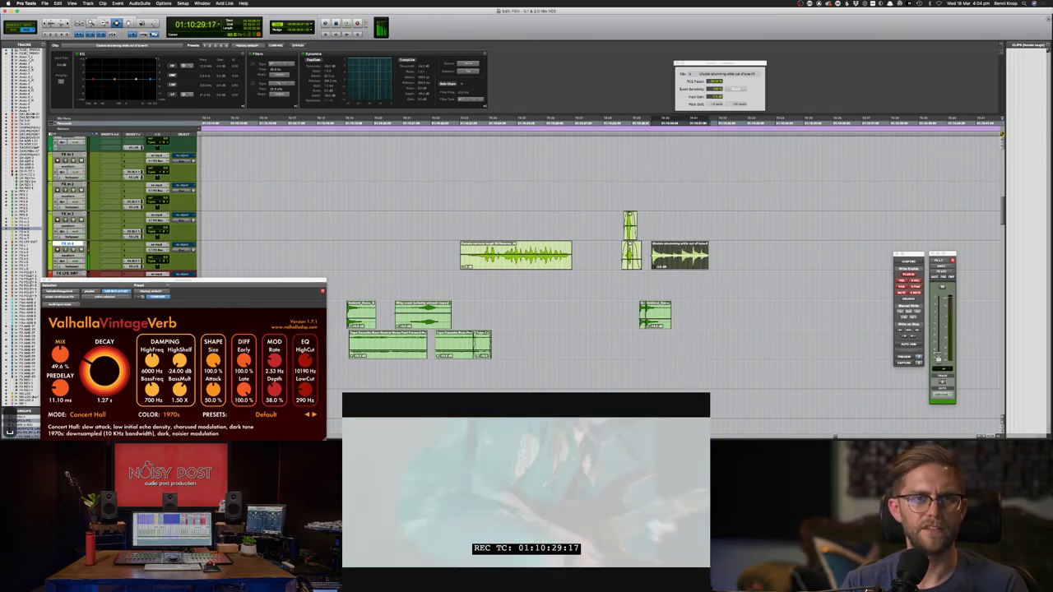
- Open the AudioSuite plug-in menu toward the Reverb category
left_click(138, 3)
left_click(139, 3)
left_click(140, 3)
mouse_move(153, 29)
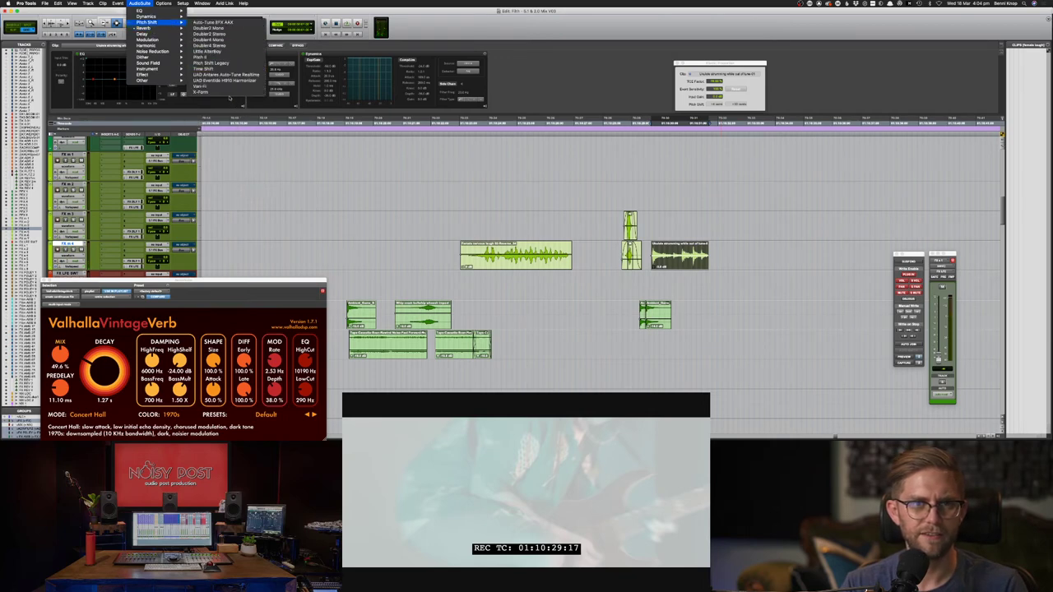
left_click(212, 56)
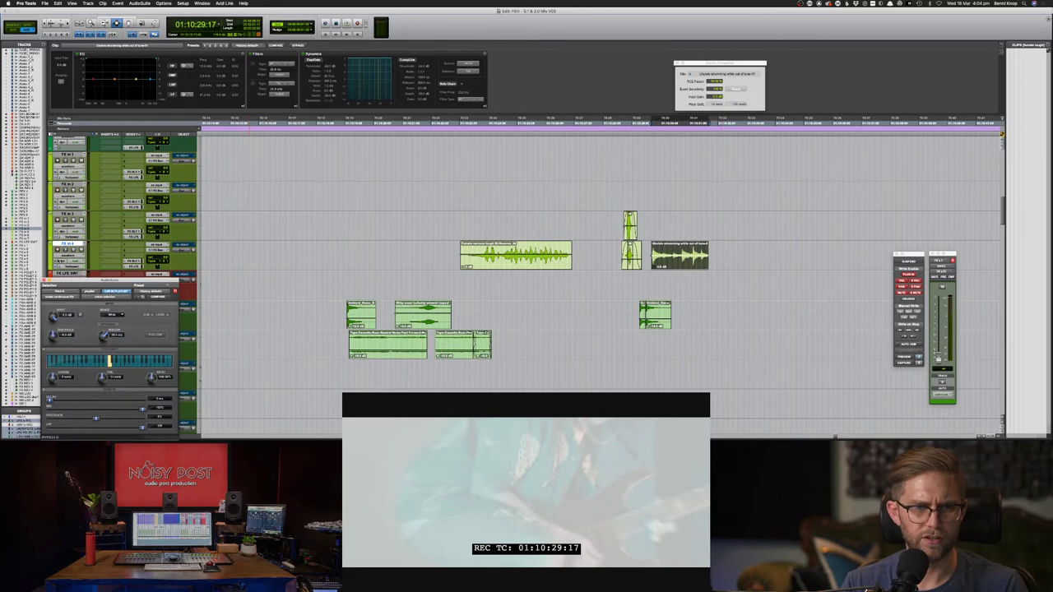
left_click(44, 281)
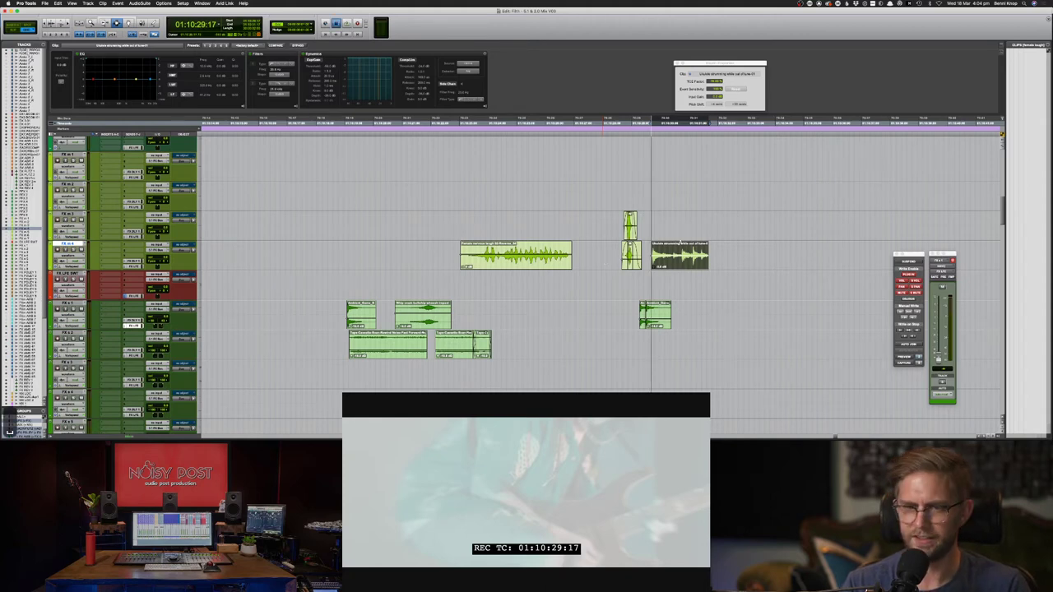
key("space")
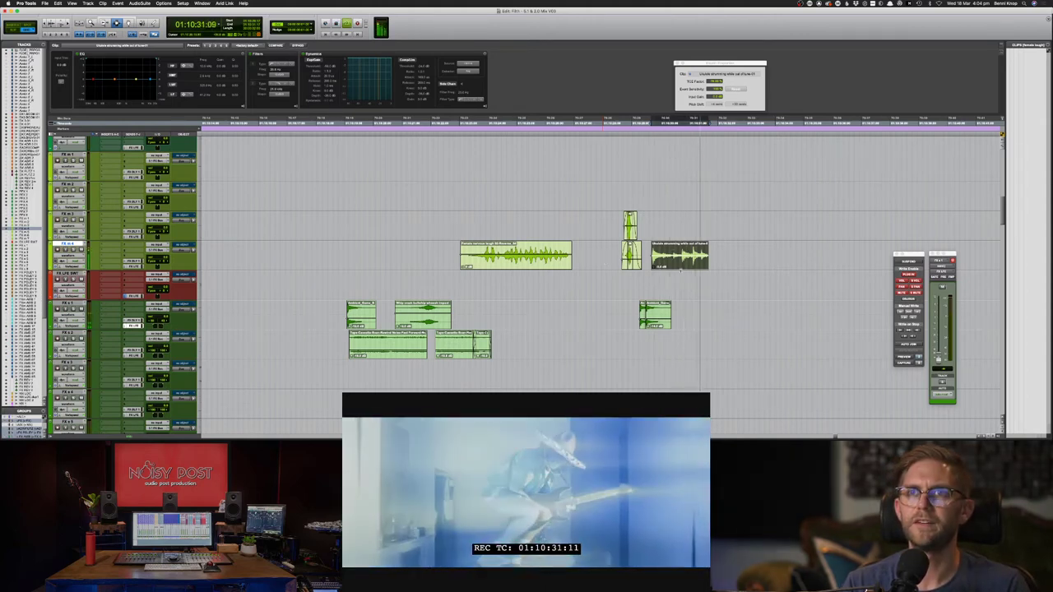
key("space")
- Open the AudioSuite Time Shift processor for the selected ukulele clip
left_click(129, 3)
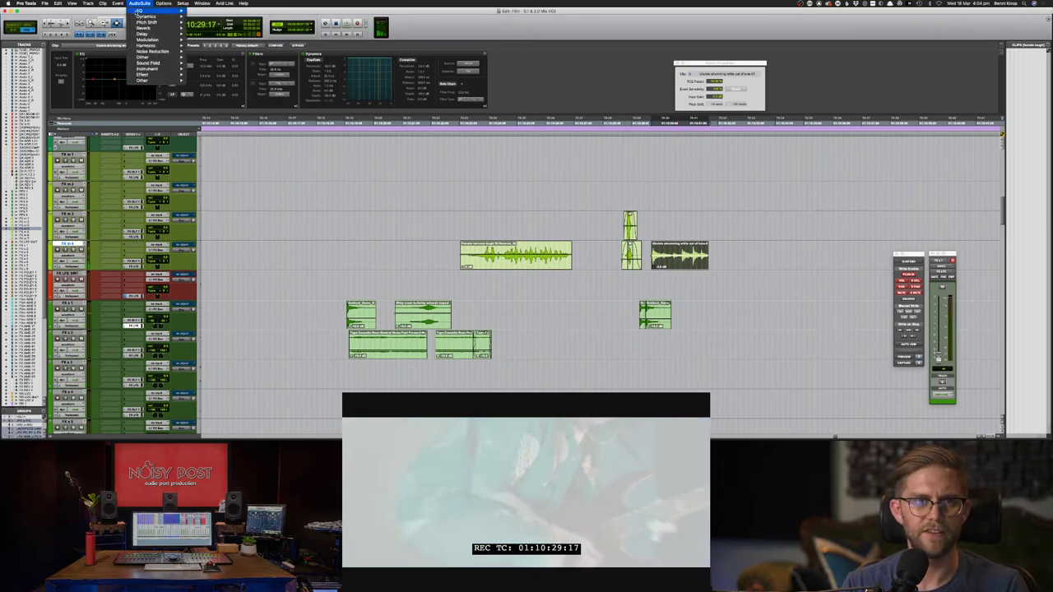
mouse_move(146, 22)
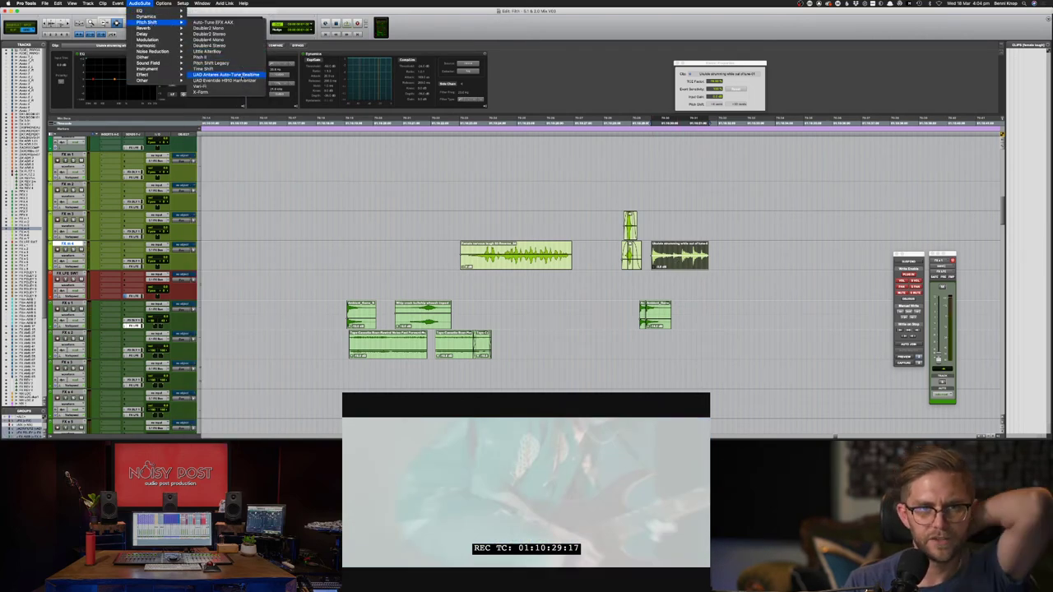
left_click(206, 70)
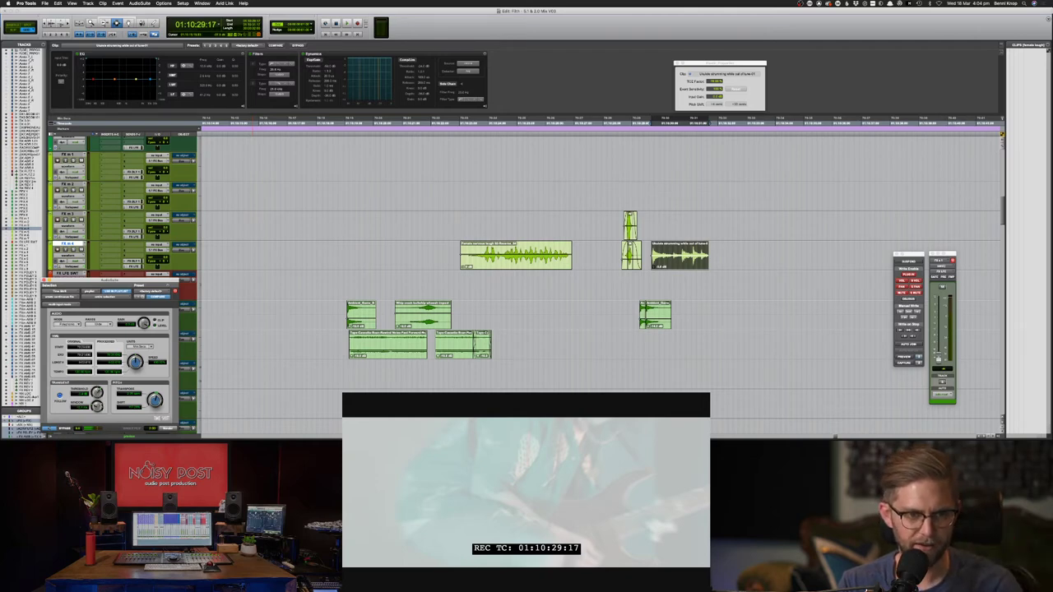
- Render the processing onto the ukulele clip, re-rendering after an undo, and place the cursor just before it
left_click(172, 428)
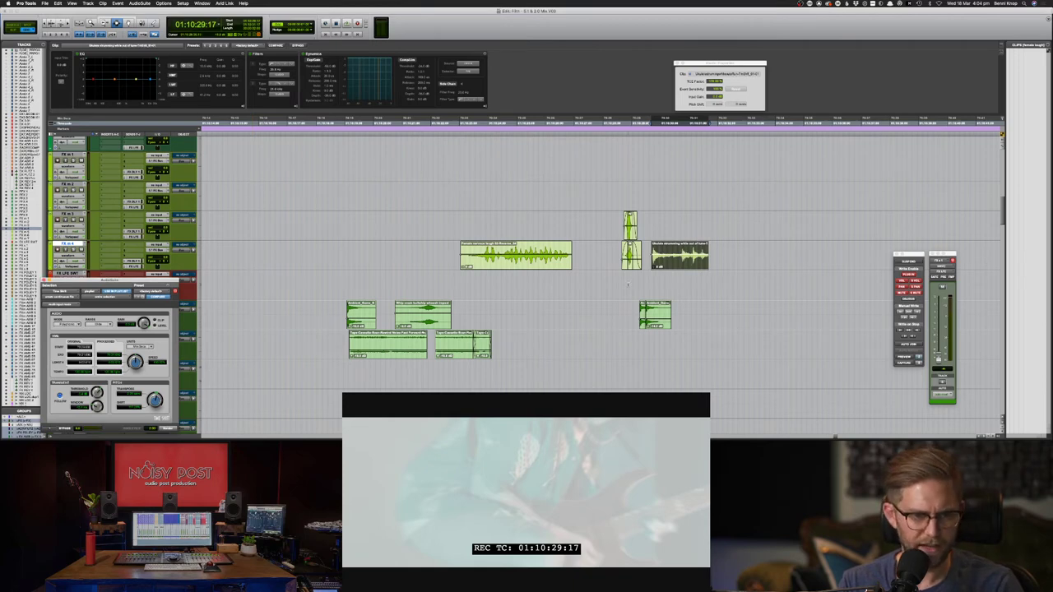
key("super+z")
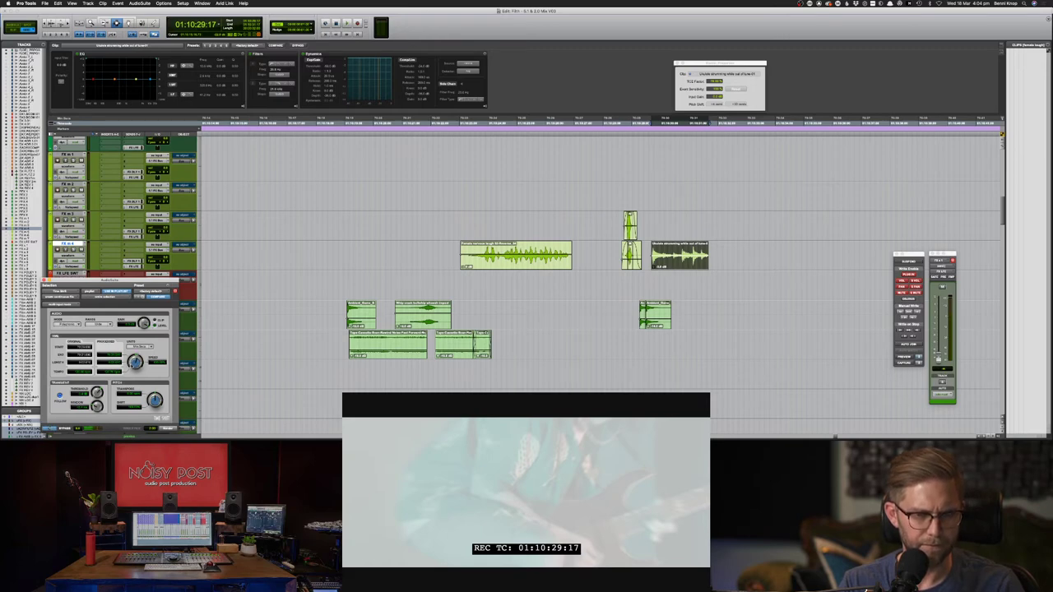
left_click(170, 429)
left_click(633, 253)
- Undo the render and nudge the ukulele clip slightly earlier, checking its sync against picture
key("space")
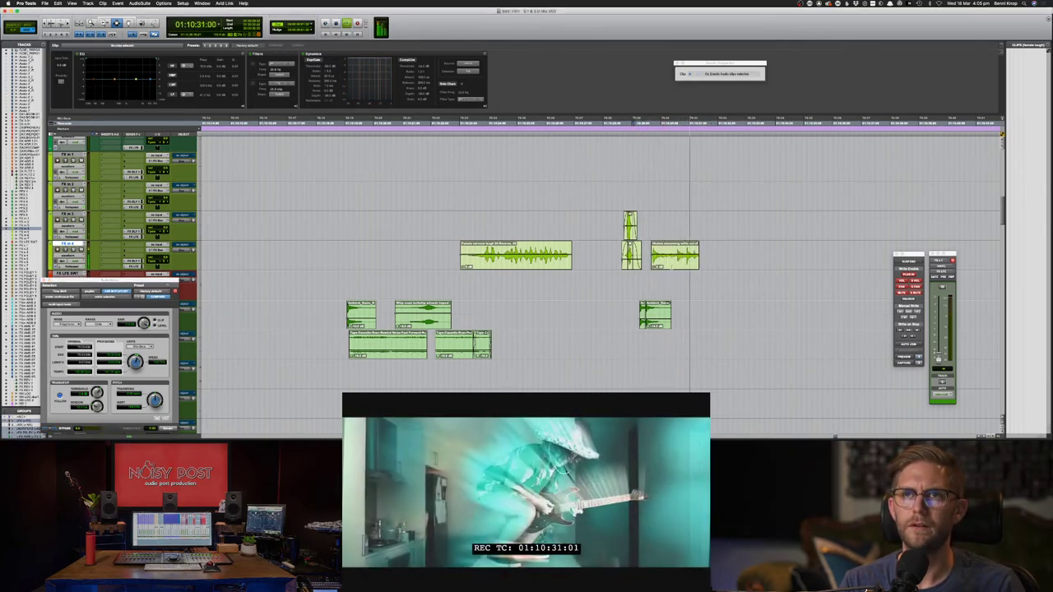
key("super+z")
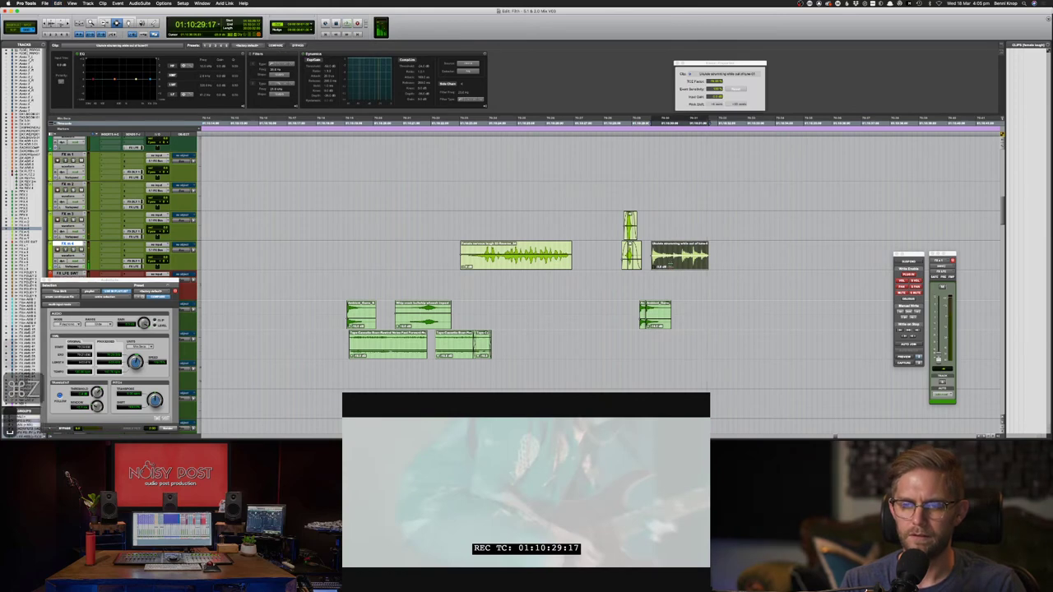
key("space")
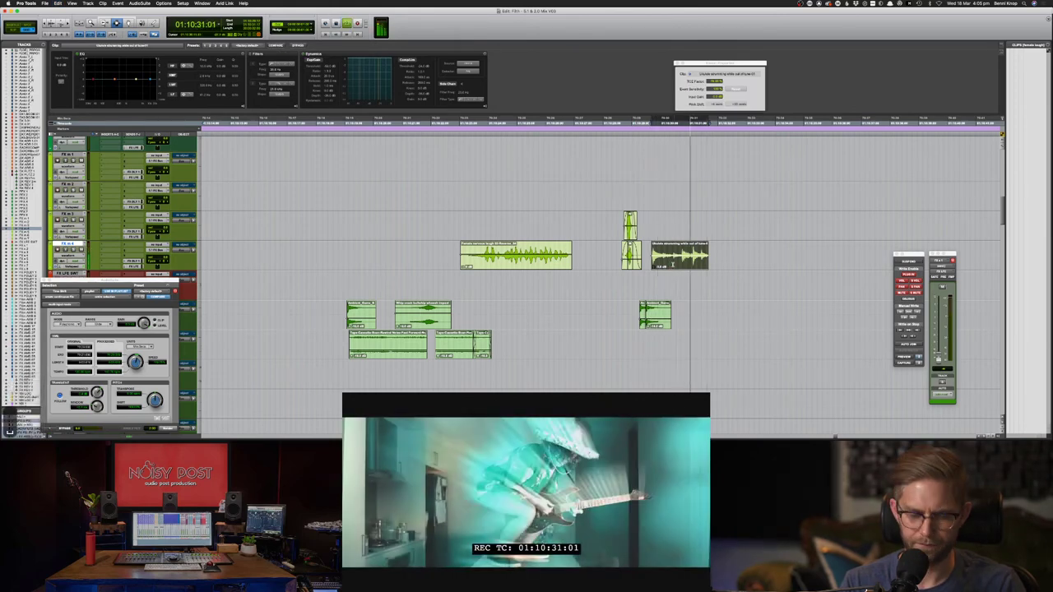
key("space")
key("comma")
key("comma")
key("space")
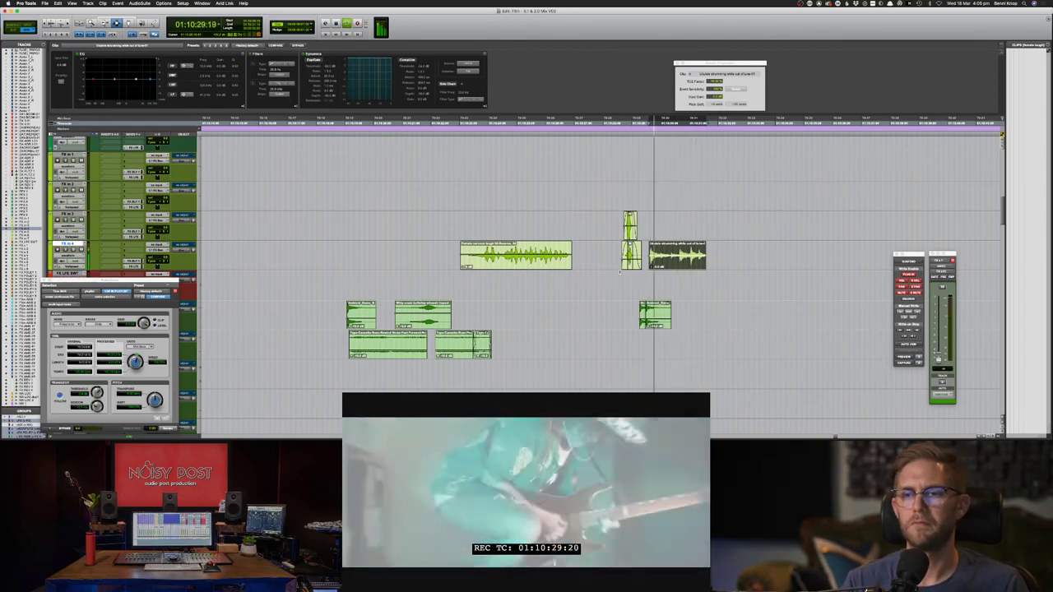
left_click(618, 258)
key("space")
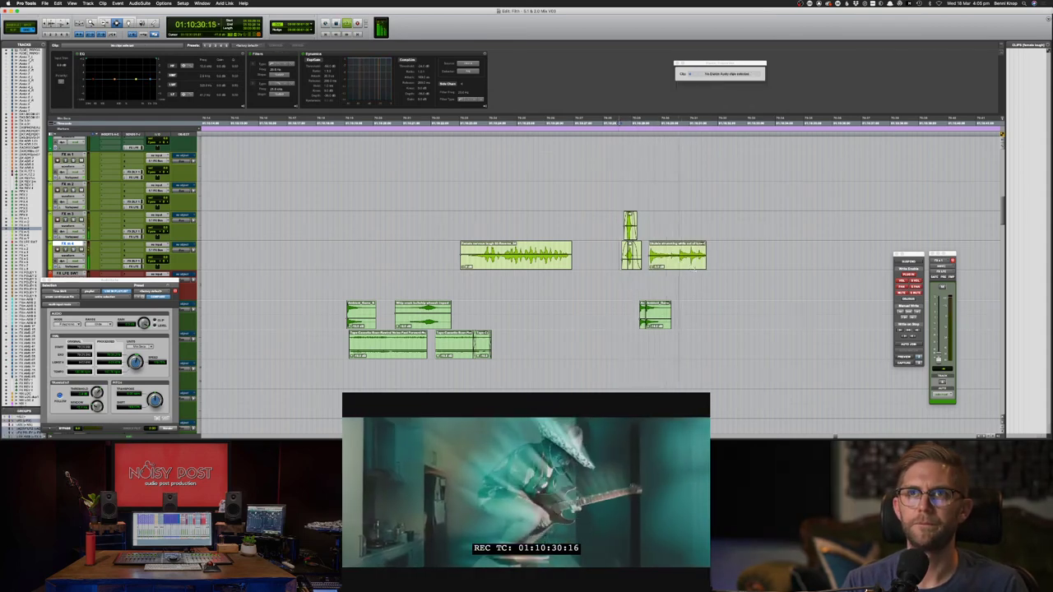
key("space")
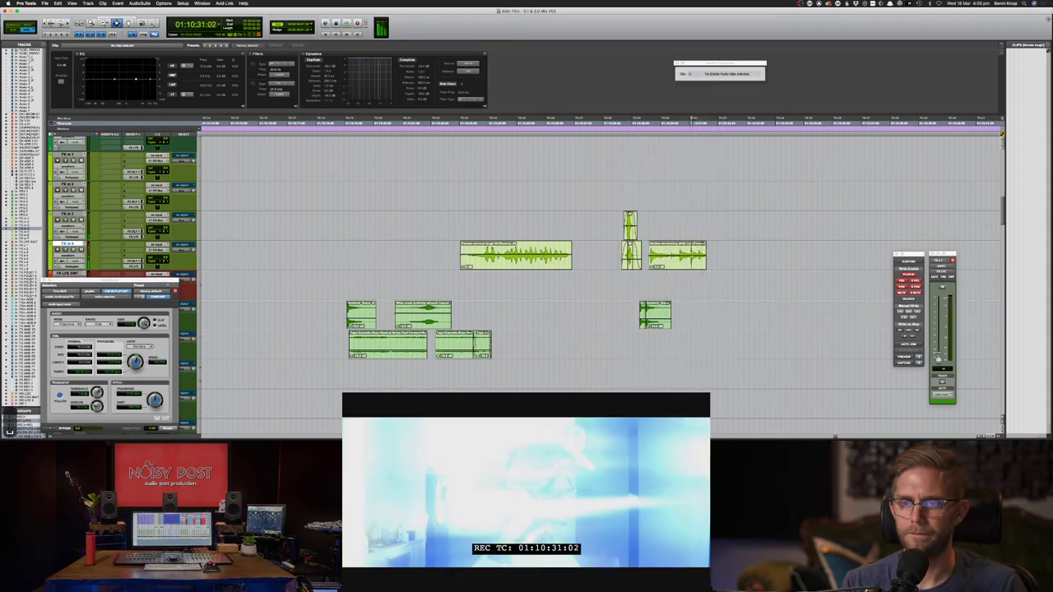
- Duplicate the ukulele clip onto the FX track directly above it
left_click(693, 262)
key("F8")
left_click_drag(693, 265, 694, 286)
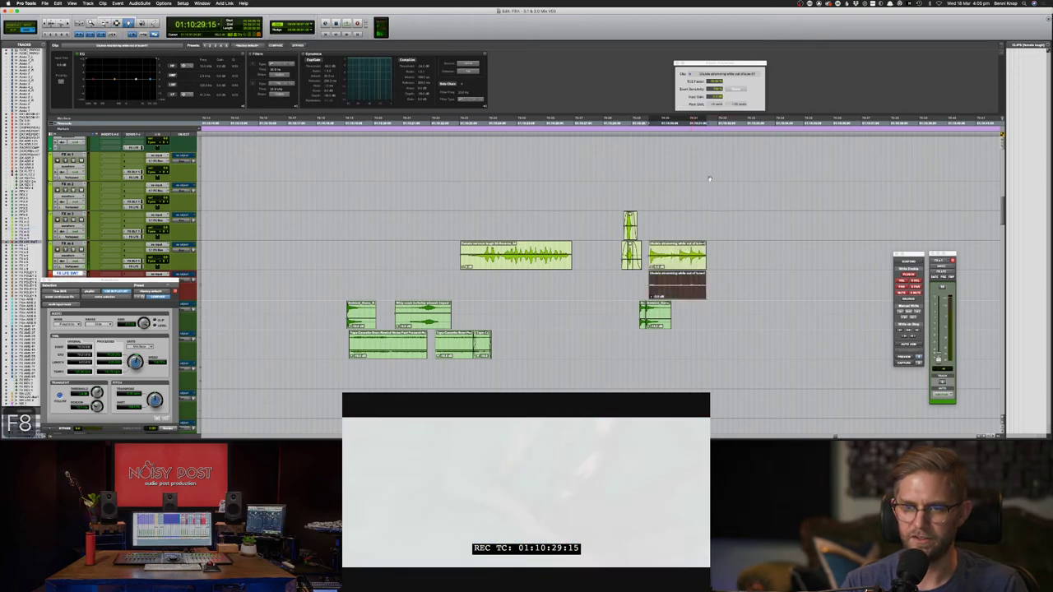
key("super+z")
left_click_drag(683, 250, 683, 226)
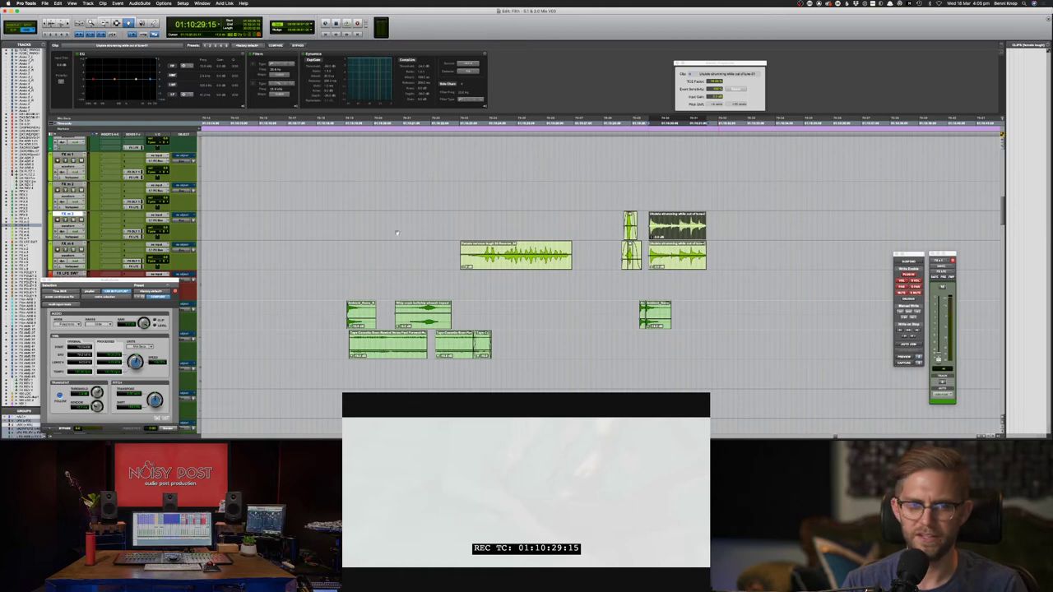
- Set the pitch plug-in mode to Monophonic, then reopen the mode list
left_click(70, 324)
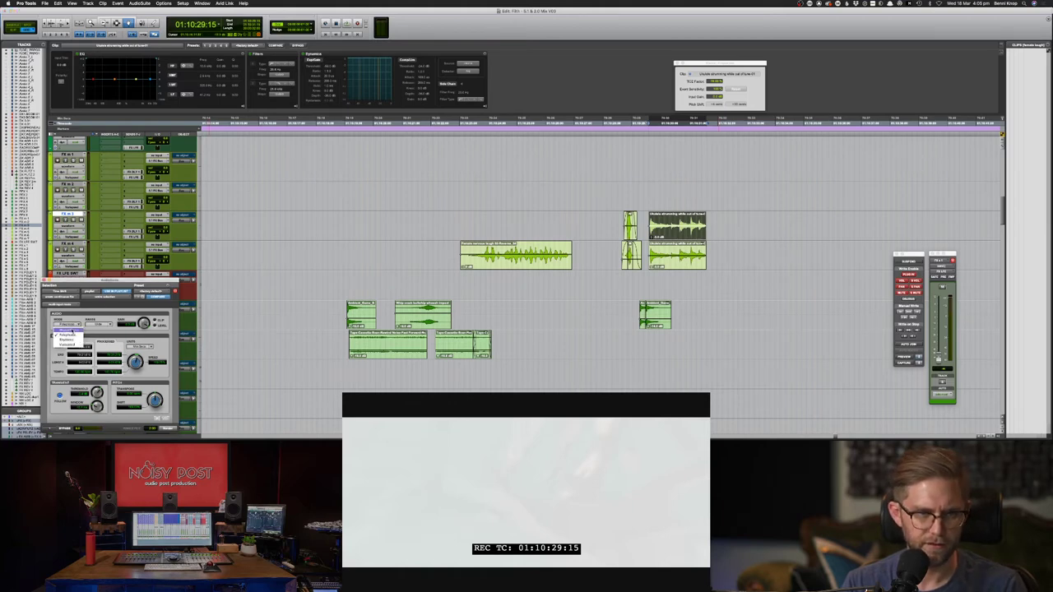
left_click(71, 330)
left_click(70, 324)
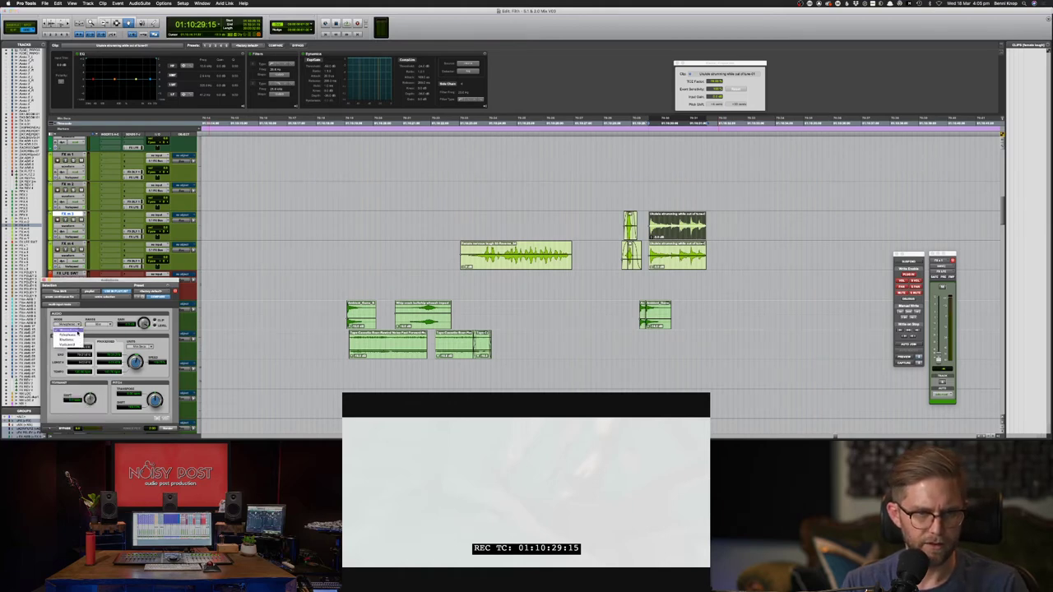
- Render the copied clip an octave down using Polyphonic mode with a -12 semitone transpose
left_click(72, 335)
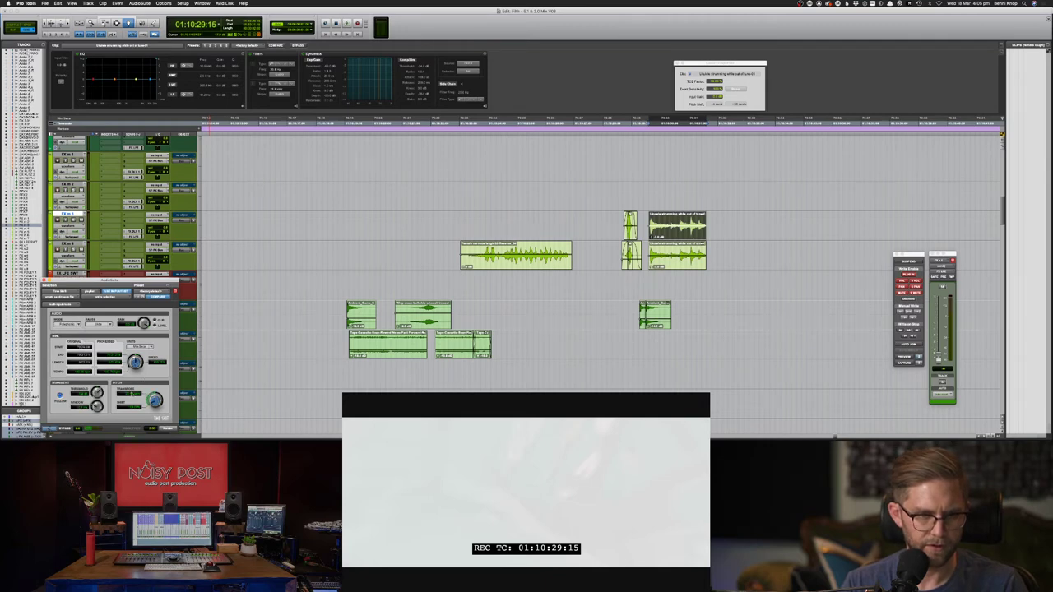
type("12")
key("Return")
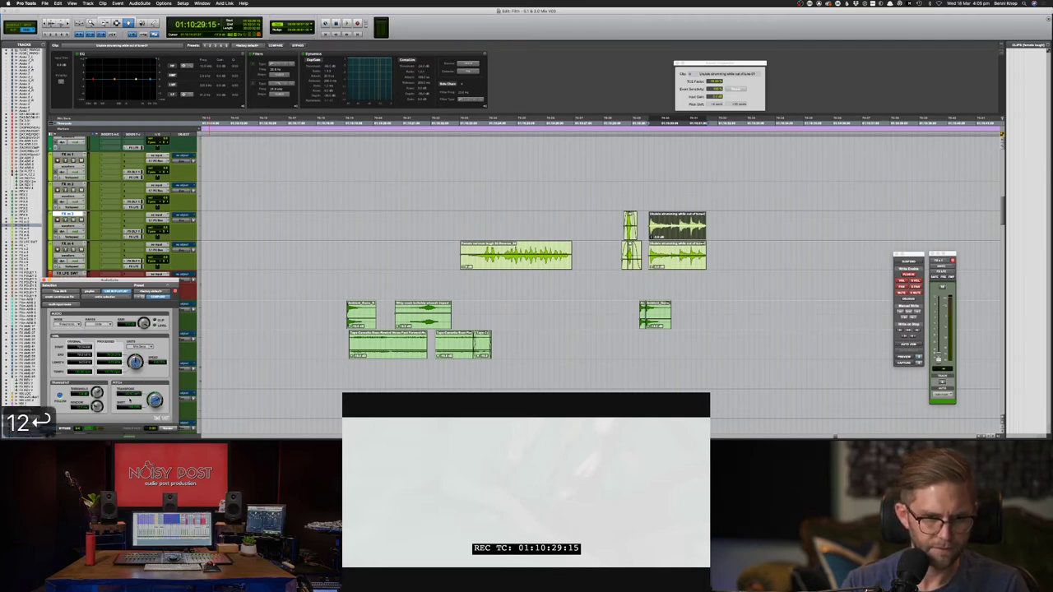
type("-12")
key("Return")
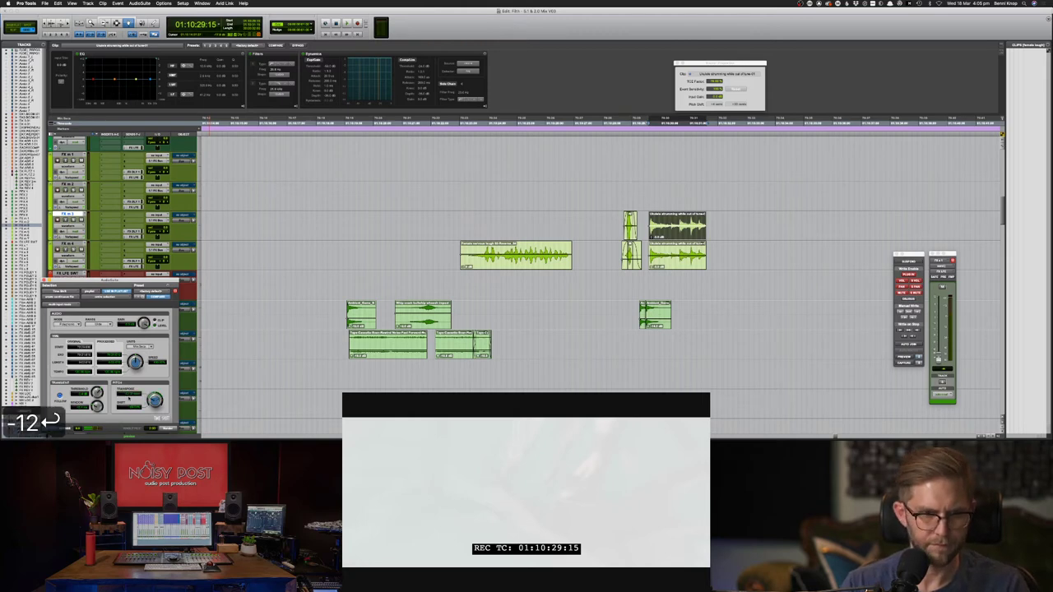
left_click(168, 428)
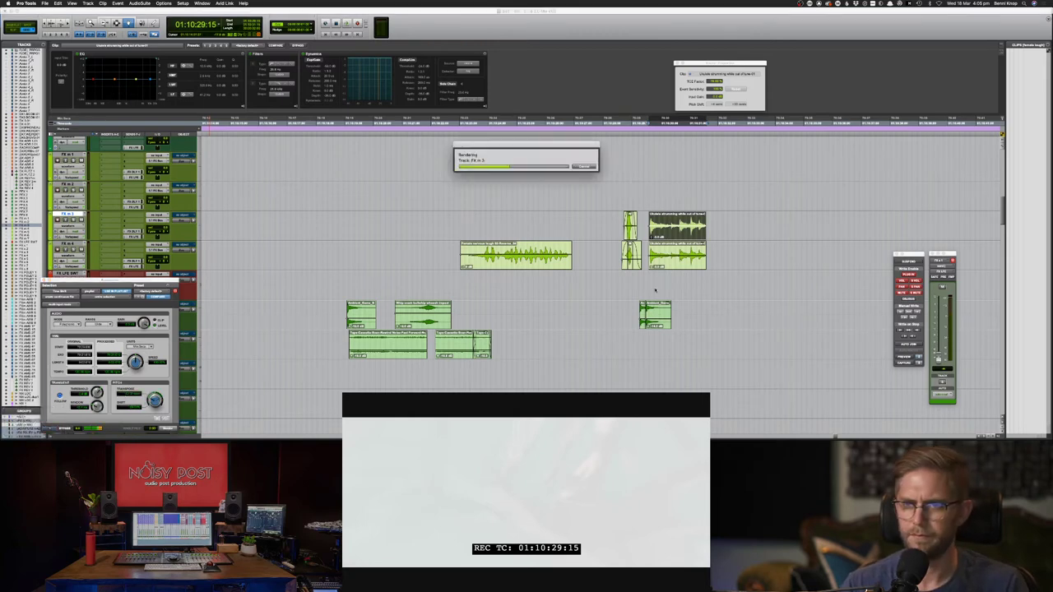
- Nudge the octave-down copy slightly earlier and play both ukulele clips against picture
key("space")
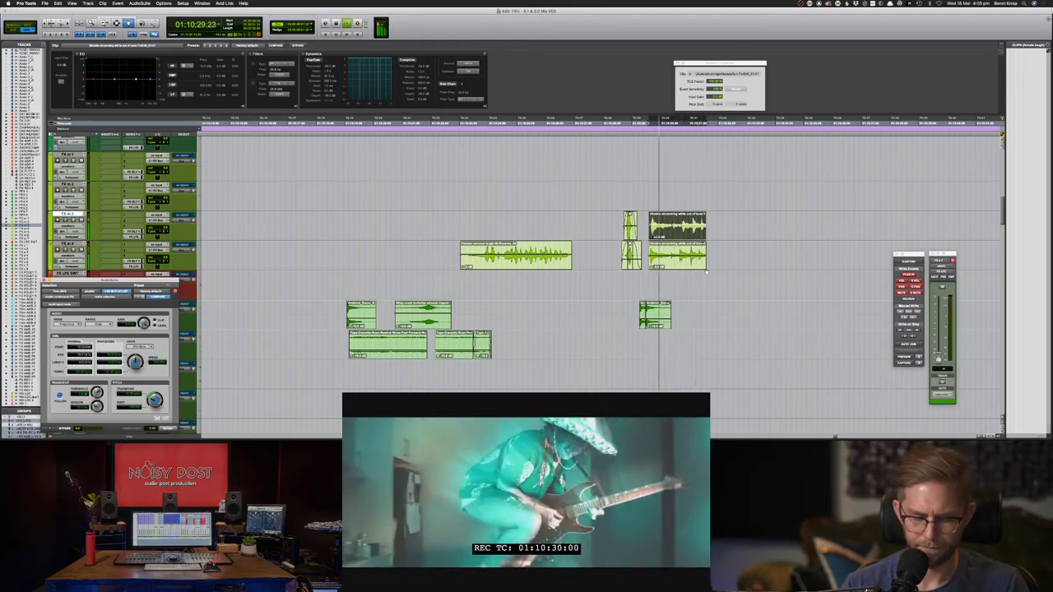
key("comma")
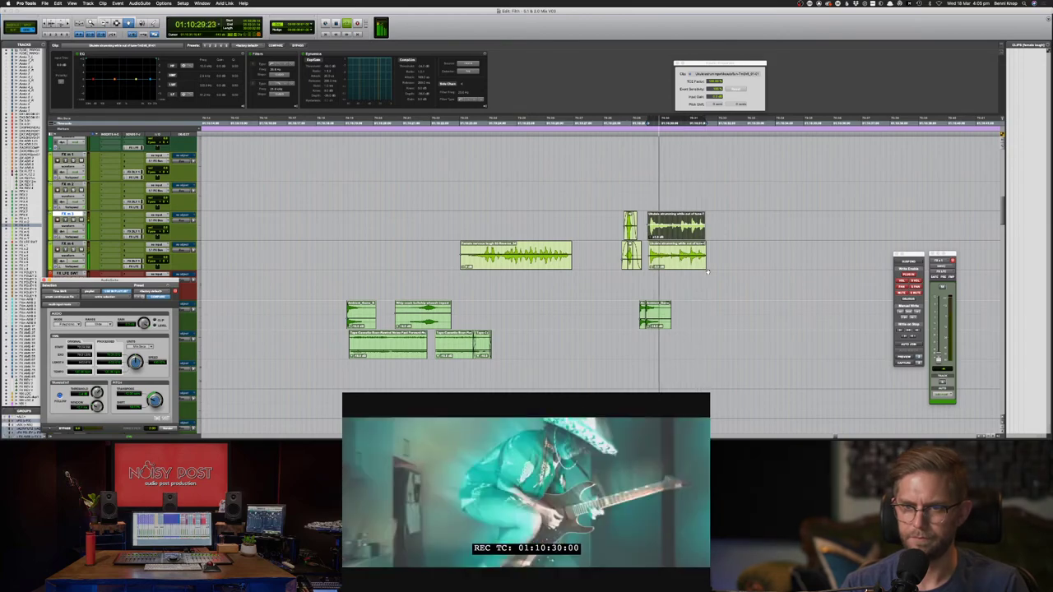
key("super+bracketright")
key("super+bracketright")
key("super+bracketright")
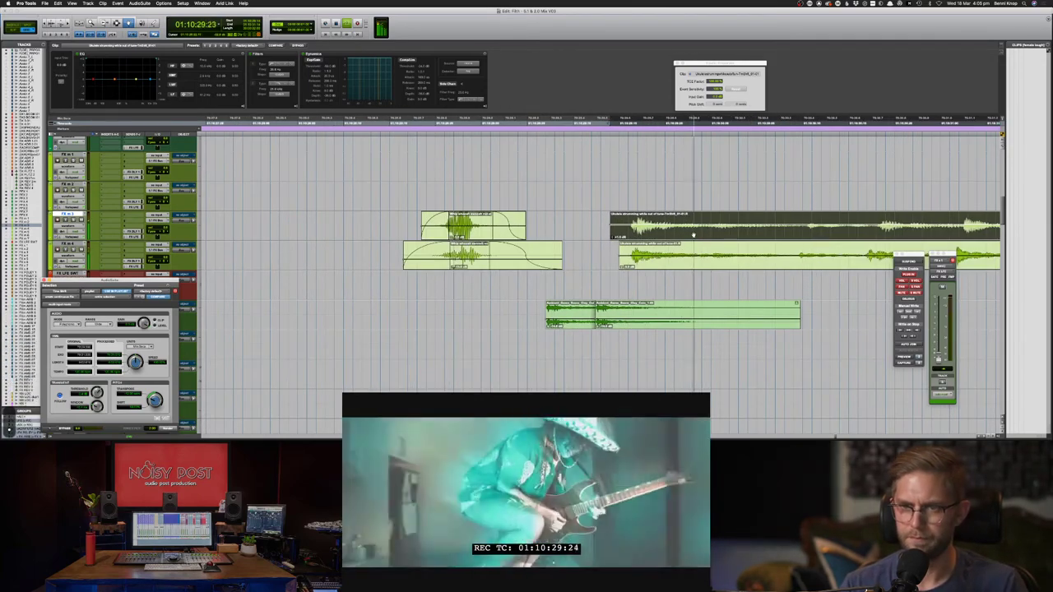
key("super+bracketleft")
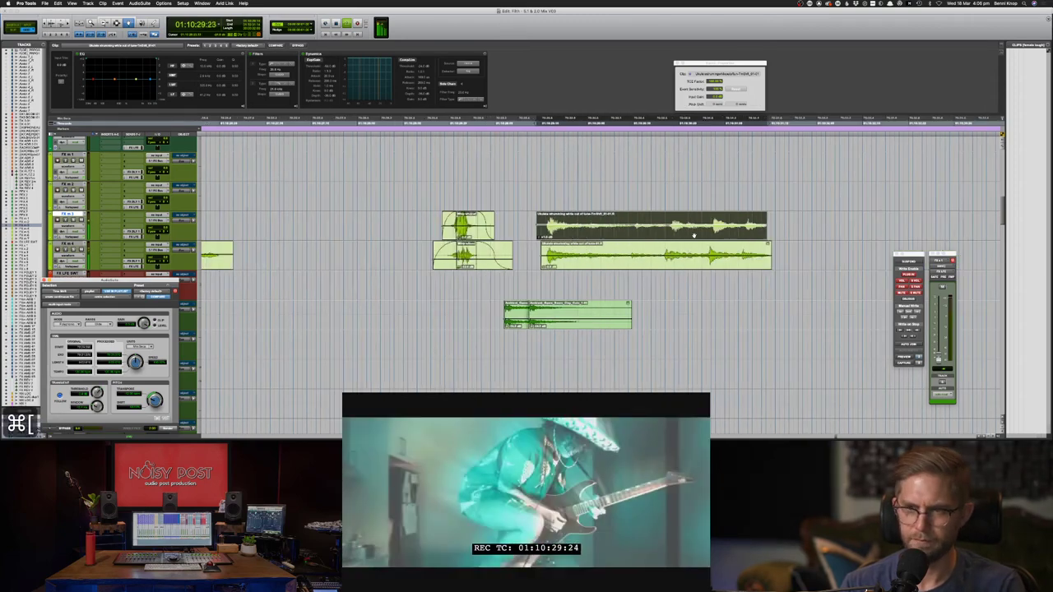
key("F7")
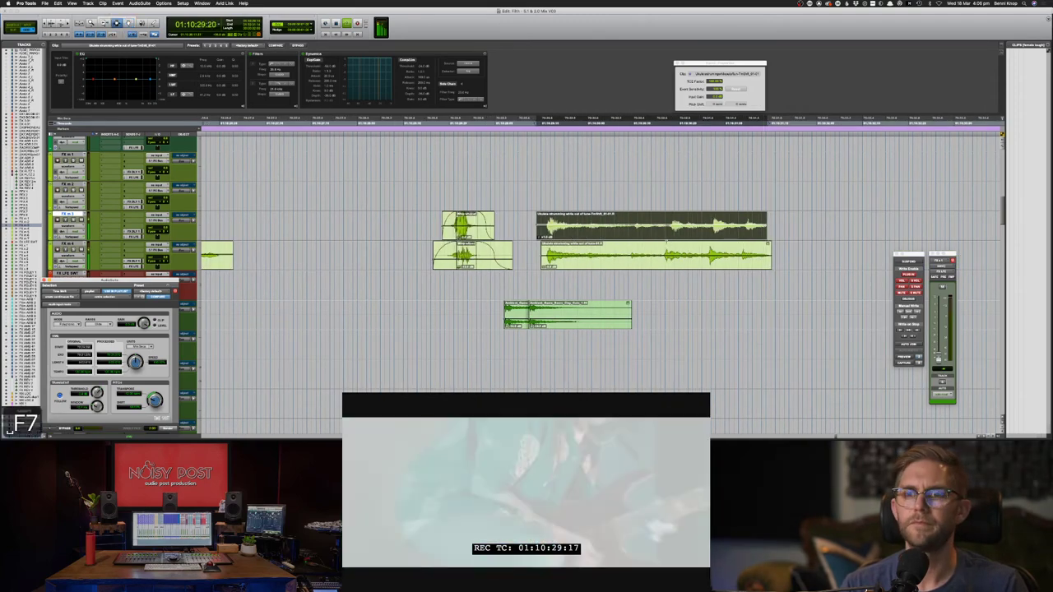
left_click(469, 232)
key("space")
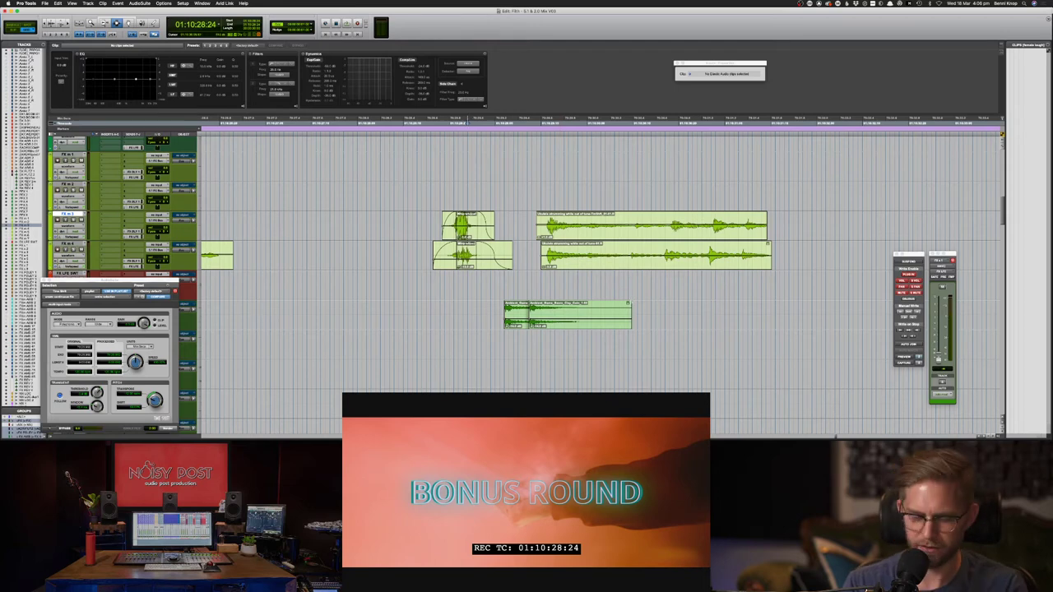
key("super+bracketleft")
key("super+bracketleft")
- Search Soundsnap for 'pinched harmonics' and preview the first two results
key("super+Tab")
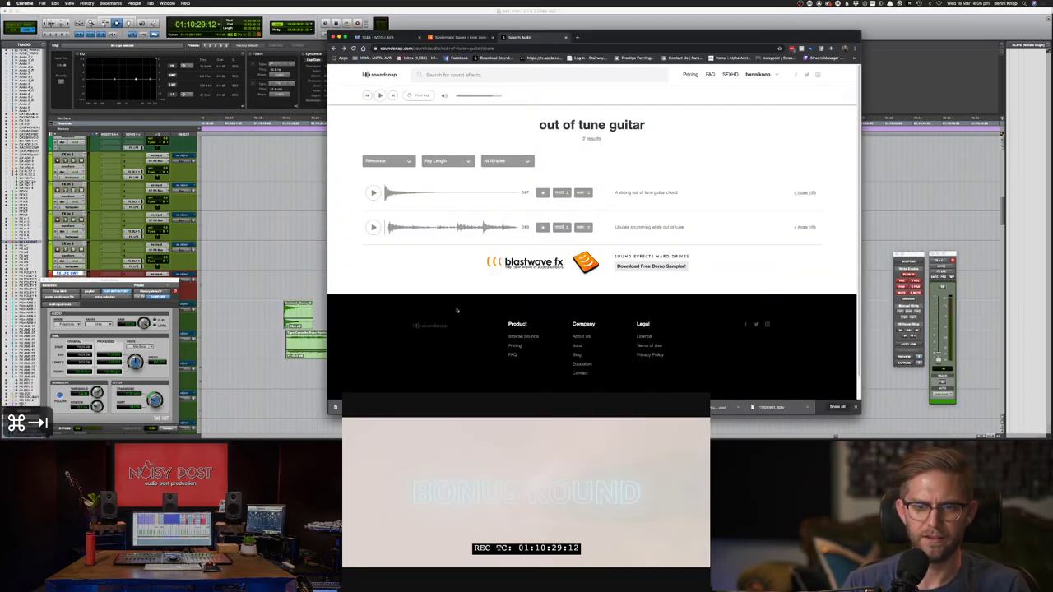
left_click(453, 74)
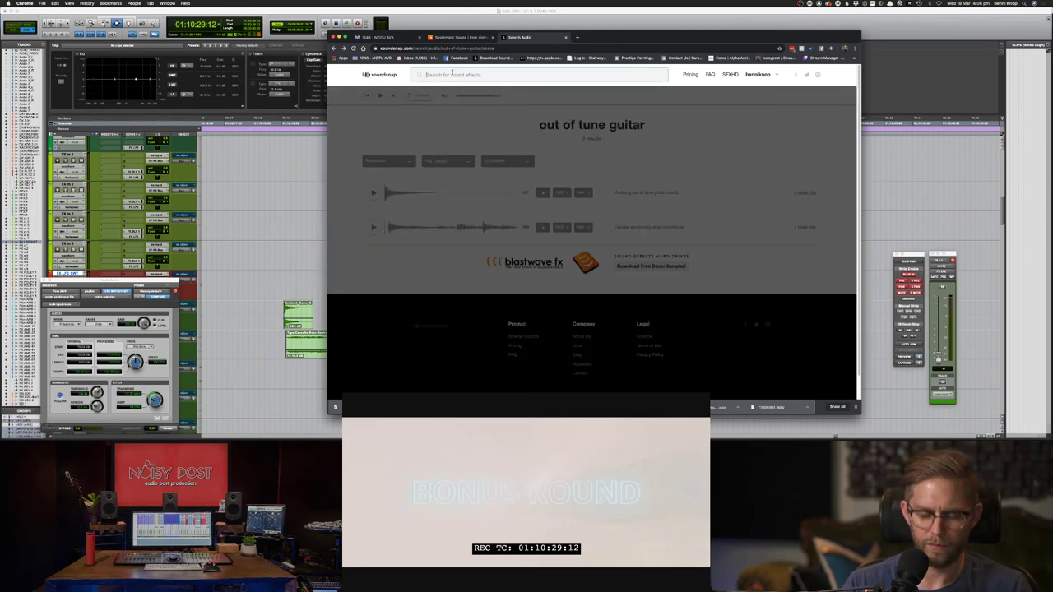
type("pinched ")
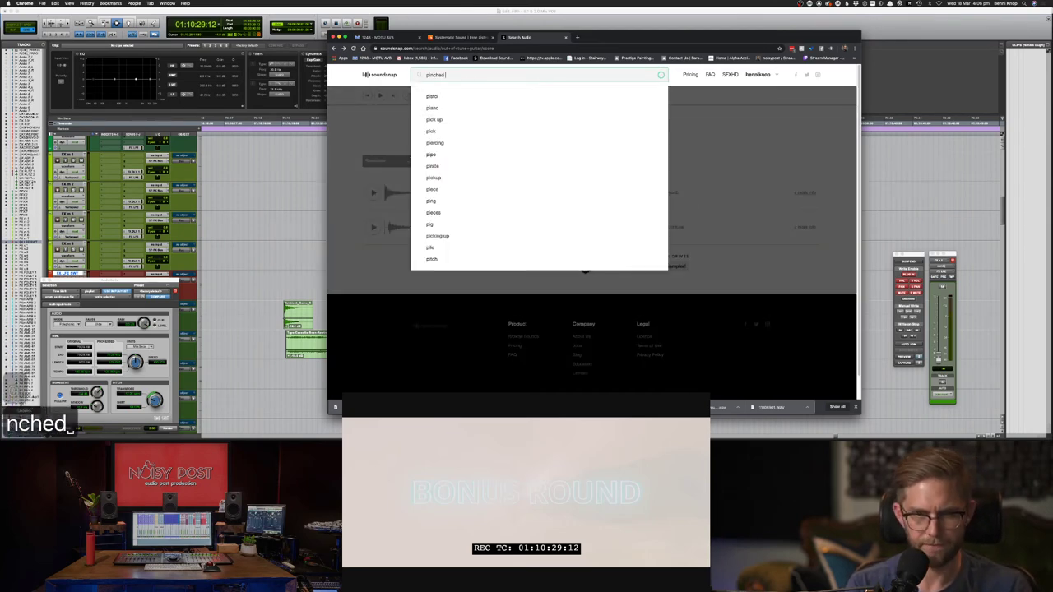
type("harmonics")
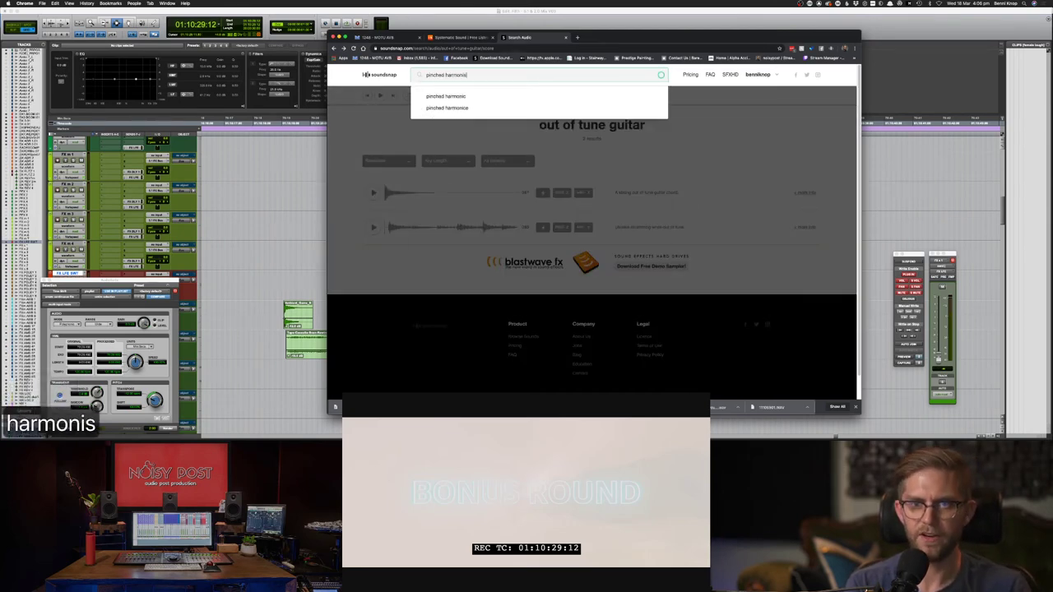
key("BackSpace")
type("cs")
key("Return")
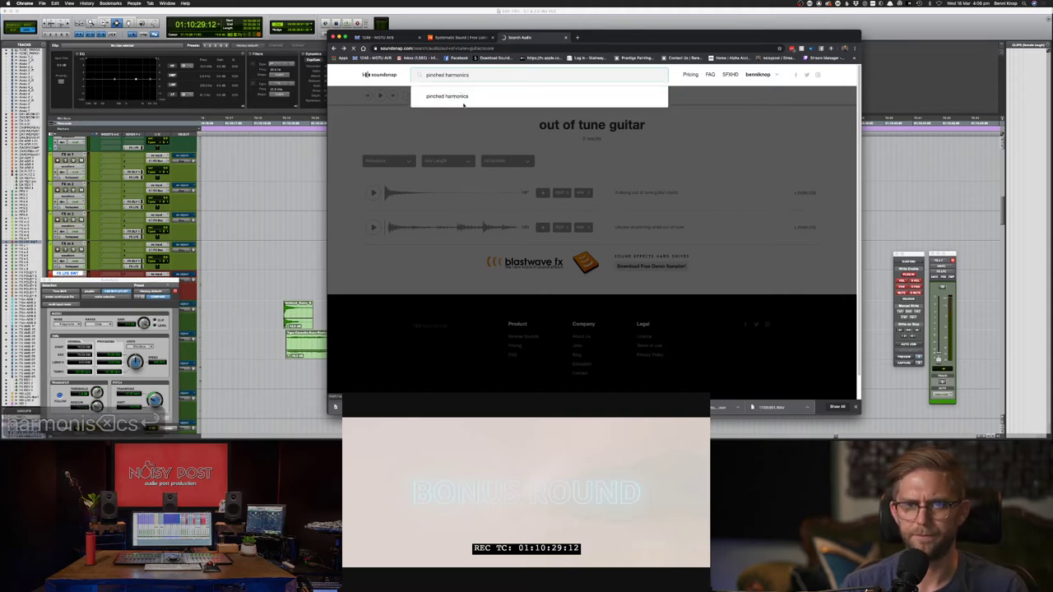
left_click(373, 192)
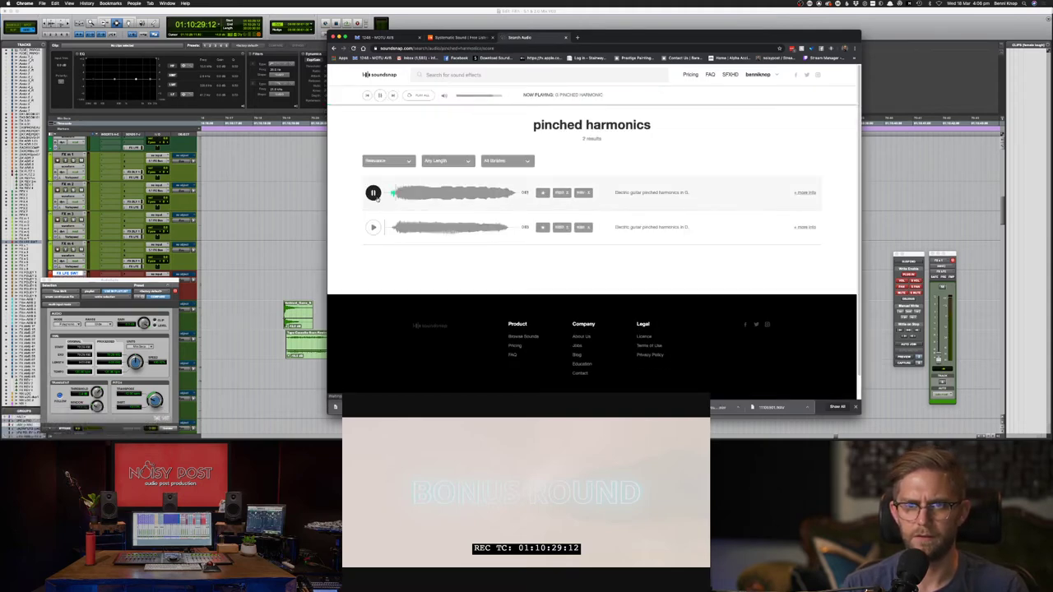
left_click(374, 227)
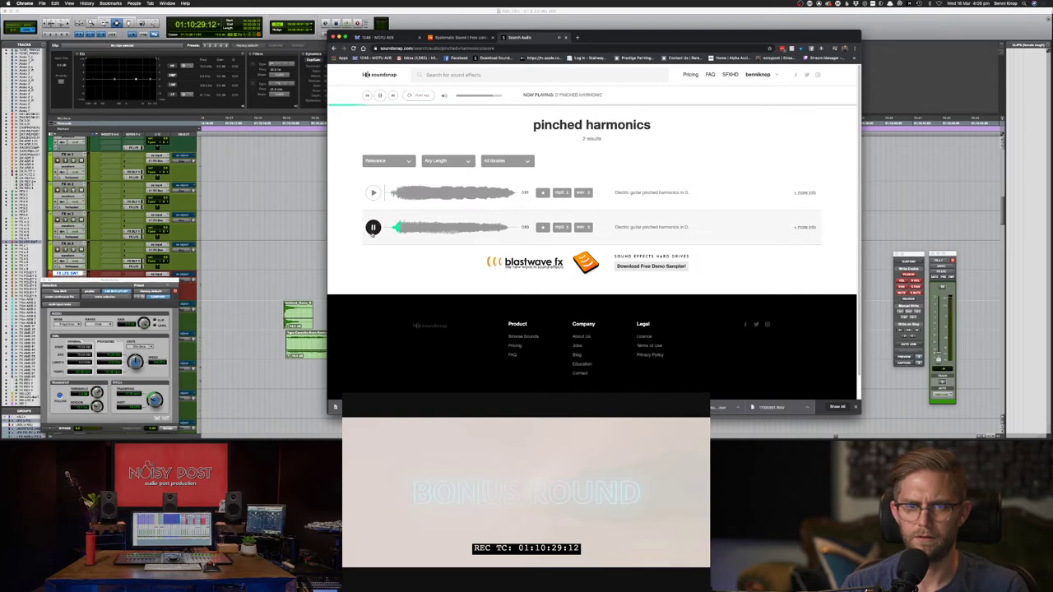
- Run a new search for 'guitar solo harmonics'
left_click(476, 78)
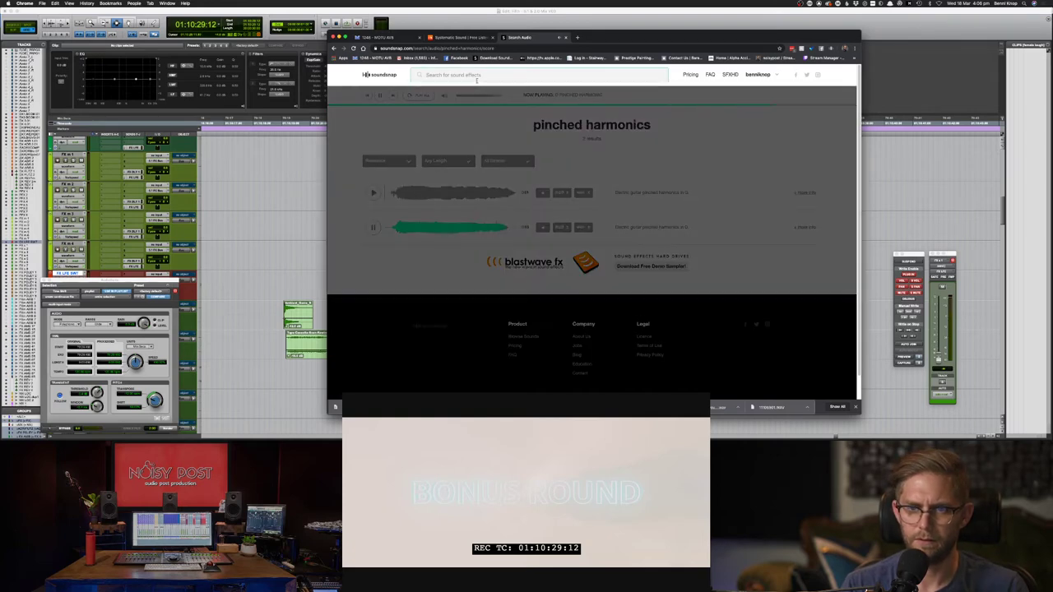
type("guitar s")
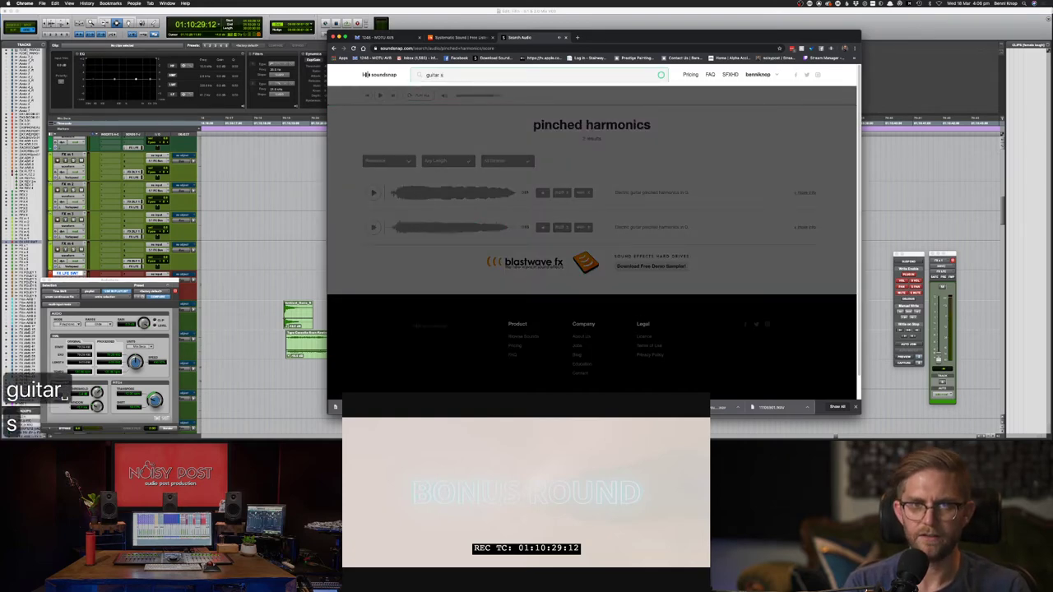
type("olo pim")
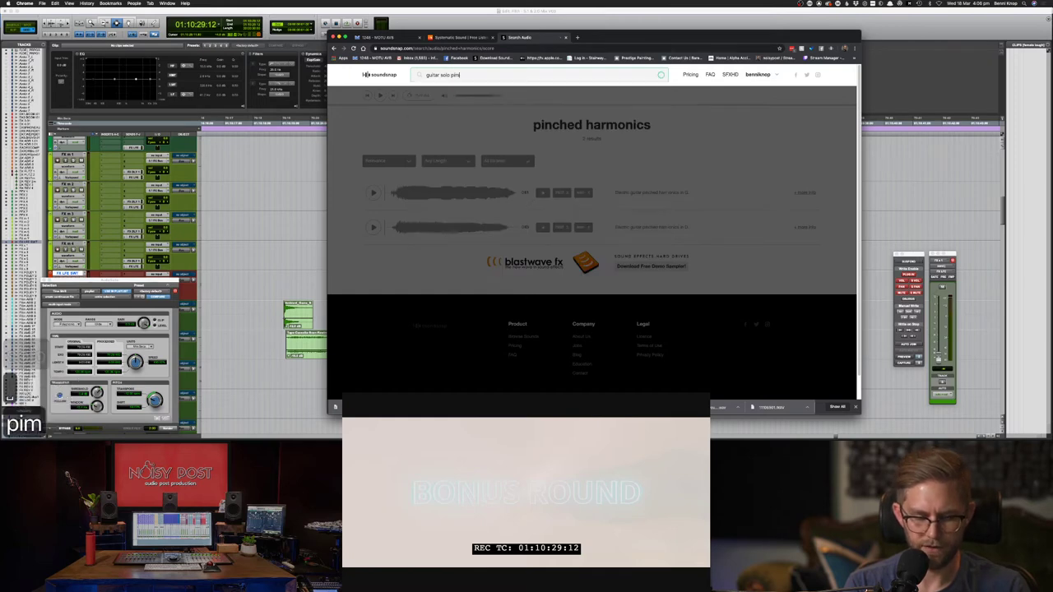
key("BackSpace")
key("BackSpace")
key("BackSpace")
type("harmoi")
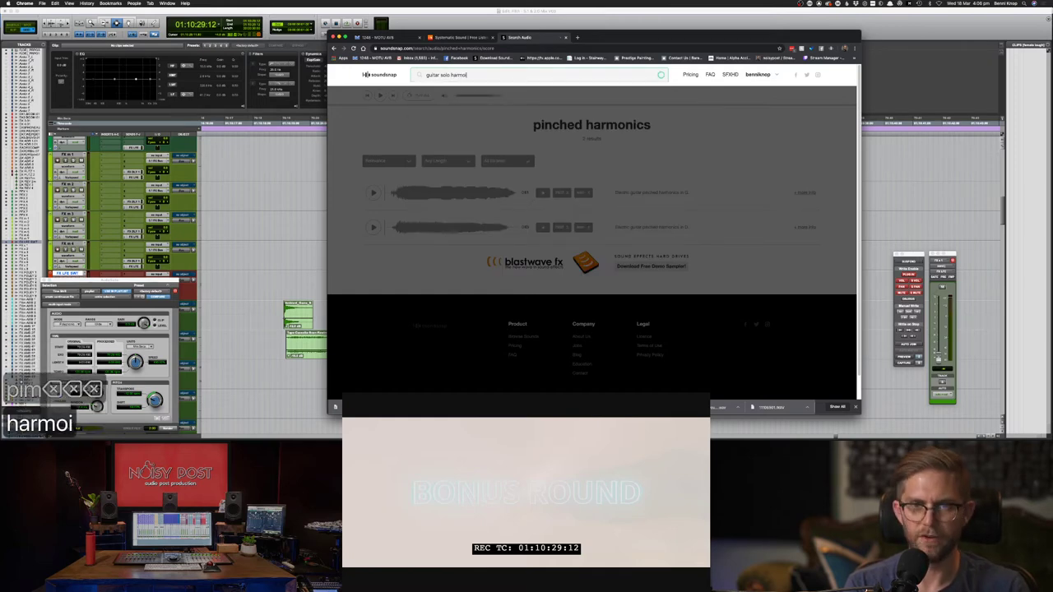
key("BackSpace")
type("nics")
key("Return")
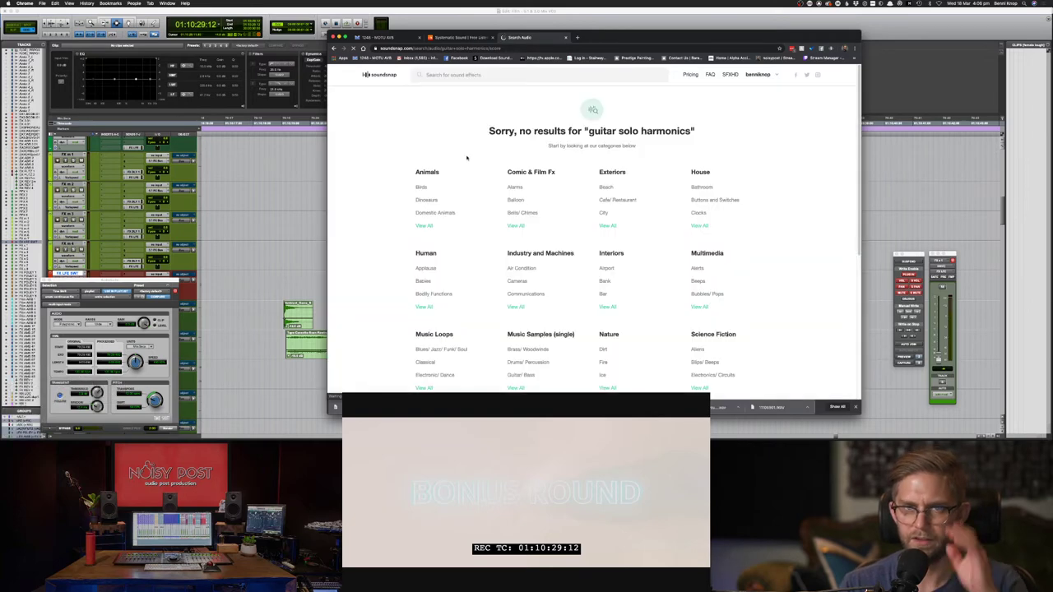
- Search for 'guitar so' and preview the first results, including the 145, 118 and 134 bpm leads
left_click(480, 75)
type("guitar so")
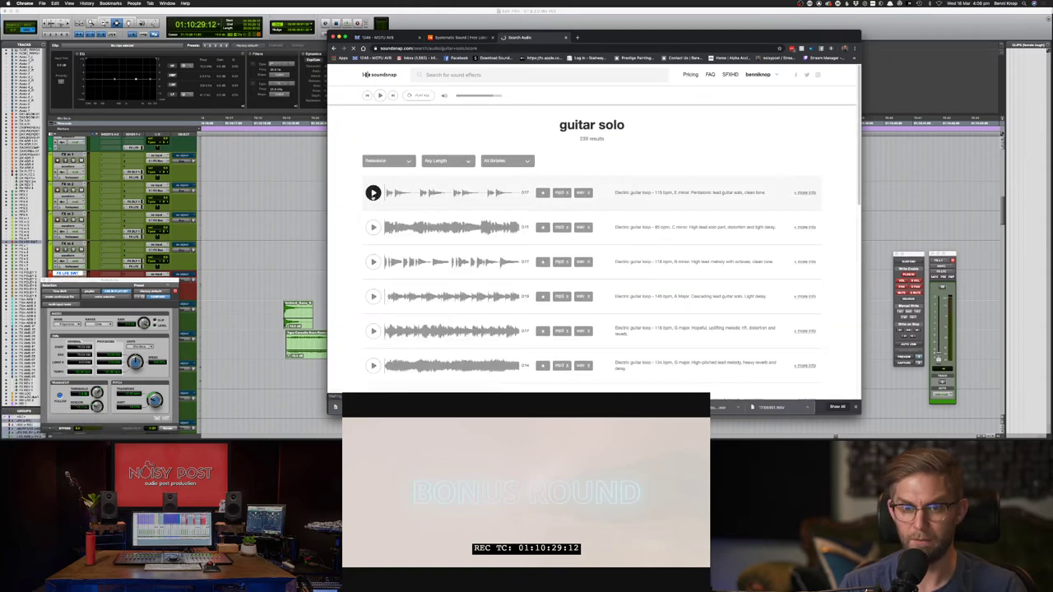
left_click(372, 192)
left_click(373, 227)
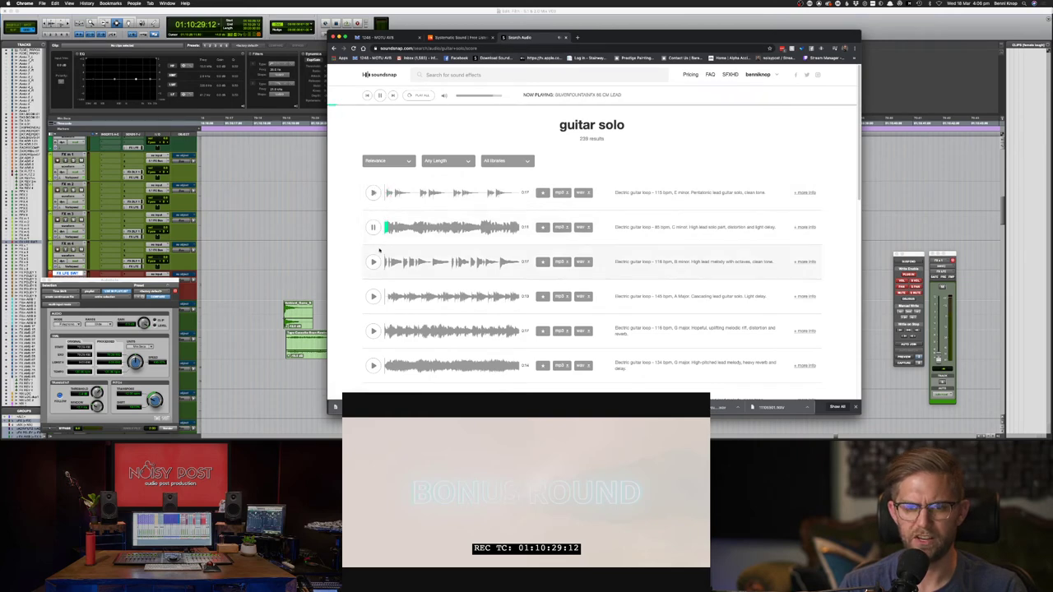
left_click(372, 296)
scroll(371, 294, "down", 1)
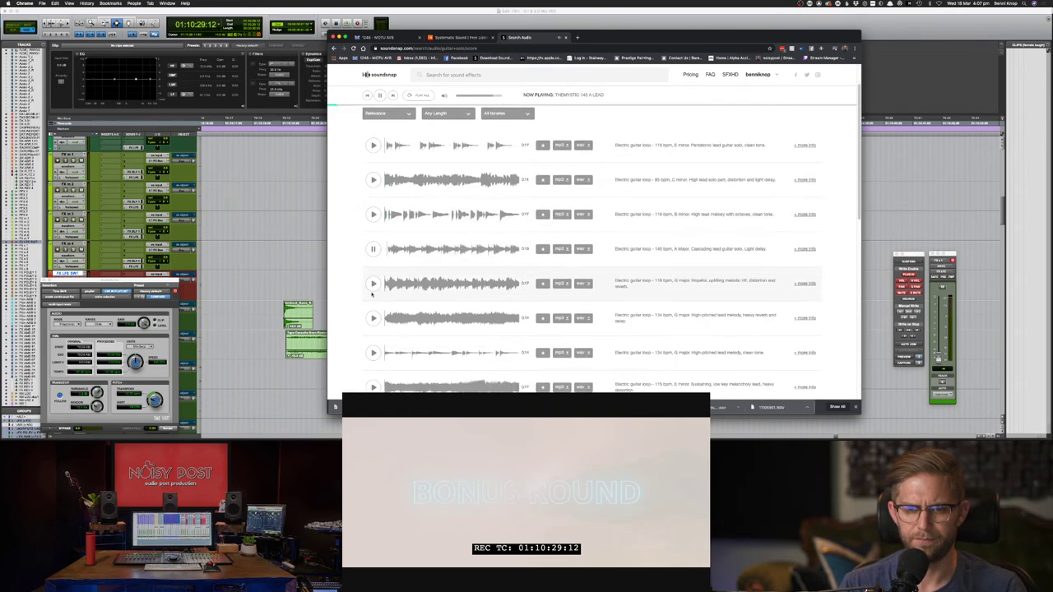
left_click(373, 284)
scroll(377, 292, "down", 1)
left_click(373, 308)
- Scroll further and preview the 115 bpm E minor, 84 bpm E major and 77 bpm E minor leads
scroll(375, 310, "down", 1)
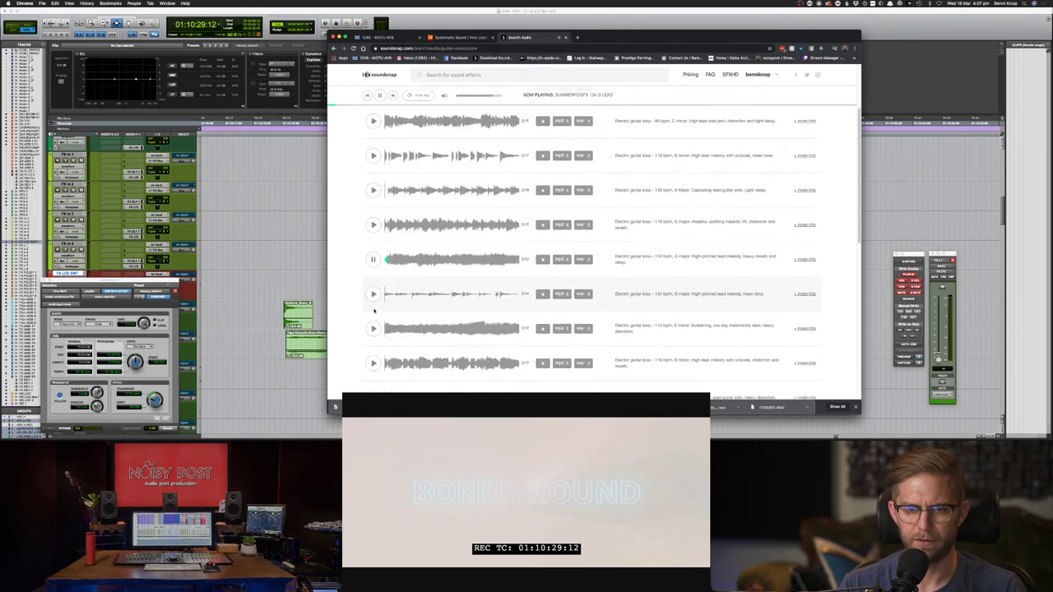
scroll(375, 301, "down", 1)
scroll(372, 318, "down", 1)
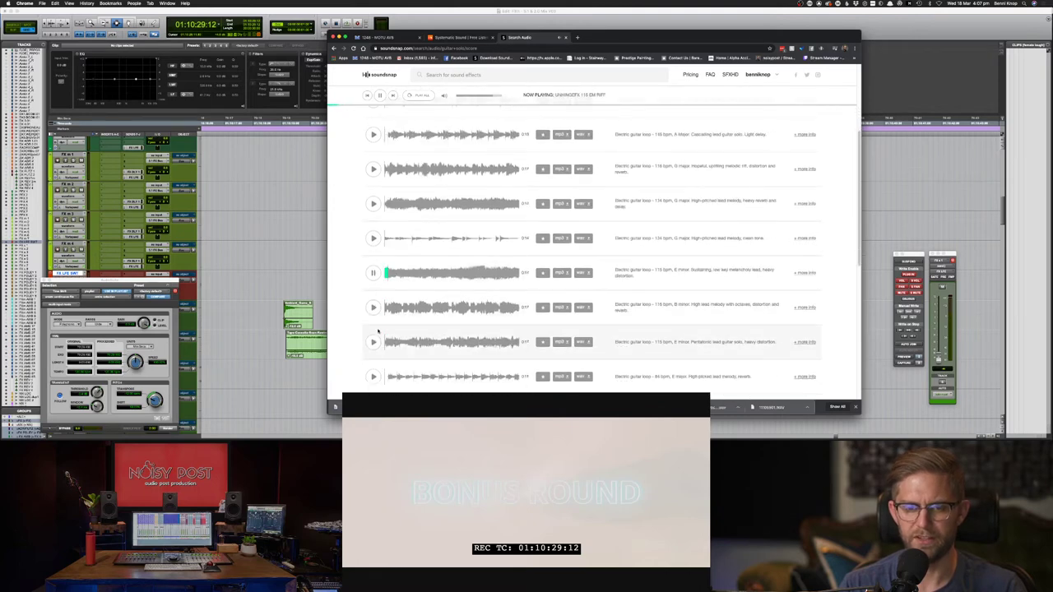
scroll(391, 319, "down", 1)
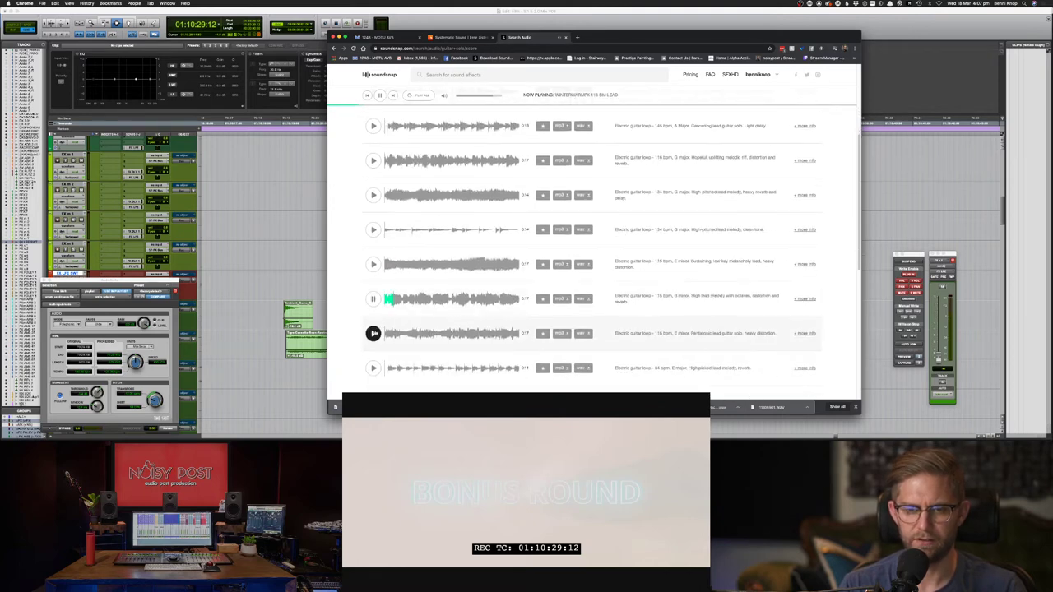
left_click(372, 333)
scroll(373, 337, "down", 1)
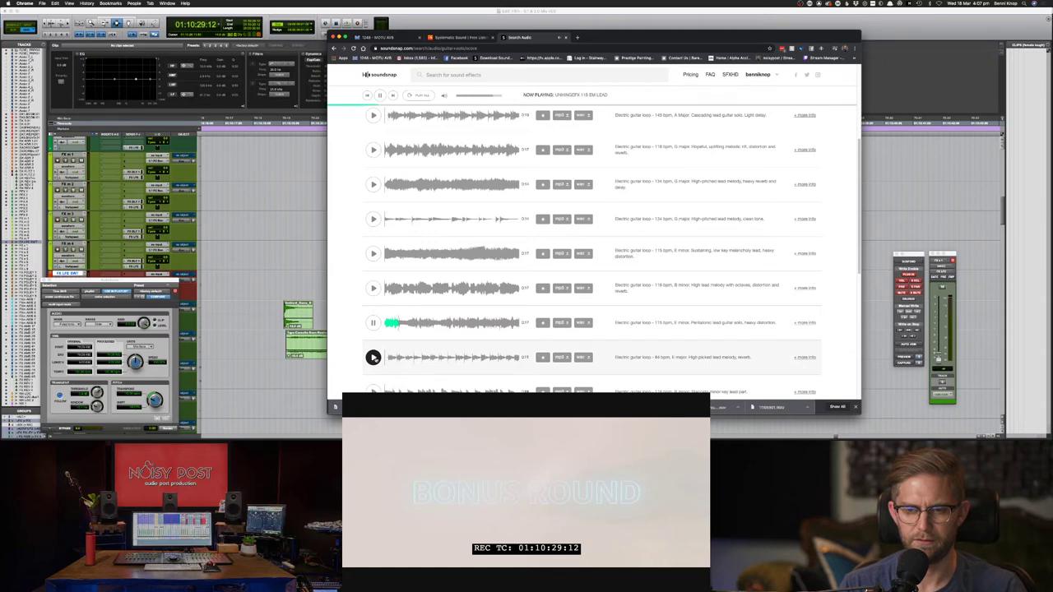
left_click(373, 357)
scroll(375, 359, "down", 1)
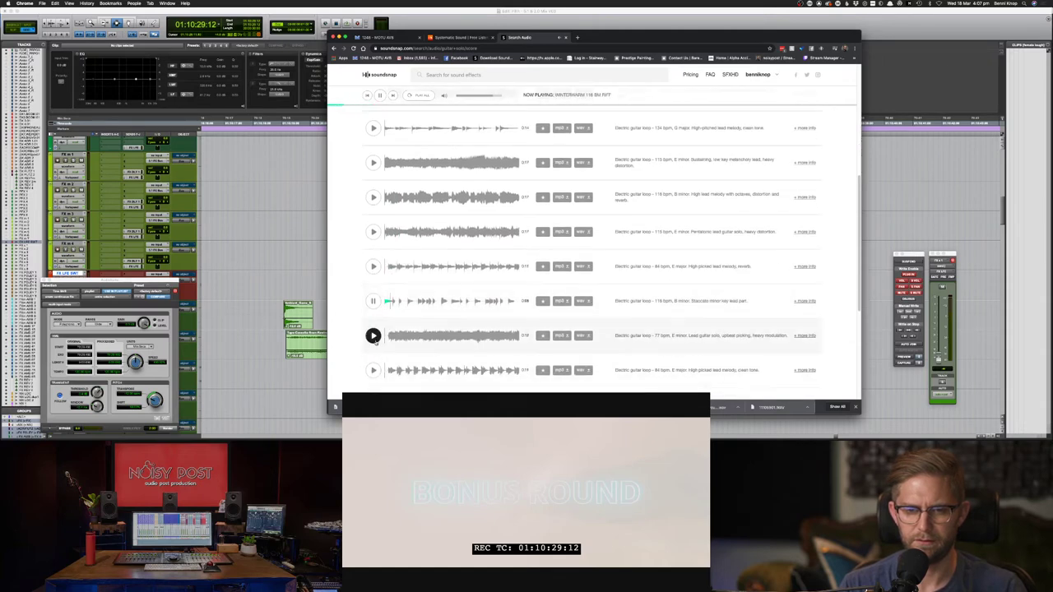
left_click(373, 368)
scroll(373, 362, "down", 1)
scroll(375, 357, "down", 1)
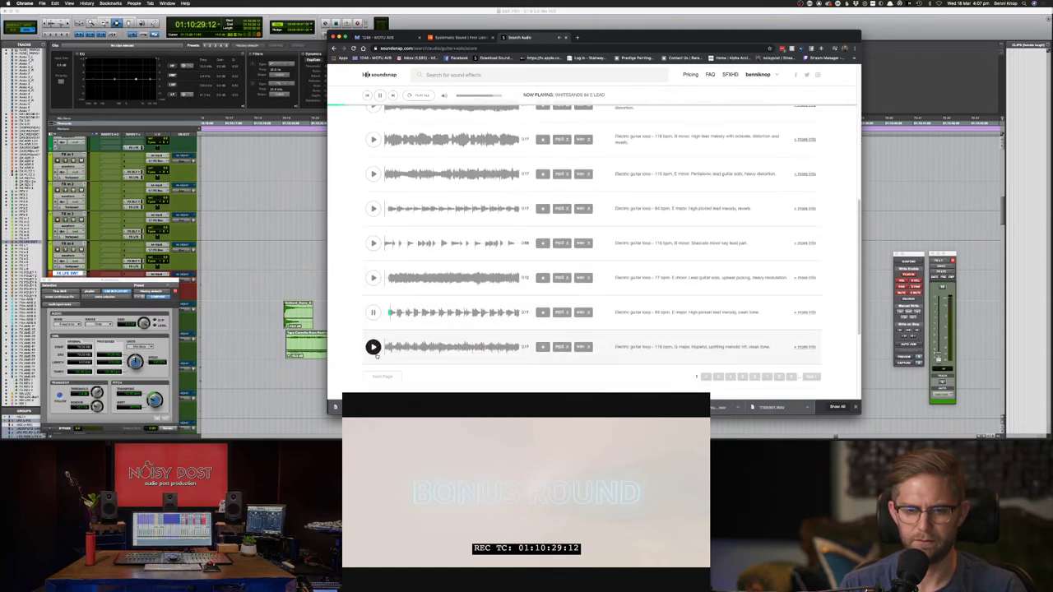
- Download the first pinched harmonics result as WAV and drop it into the Pro Tools timeline
key("super+[")
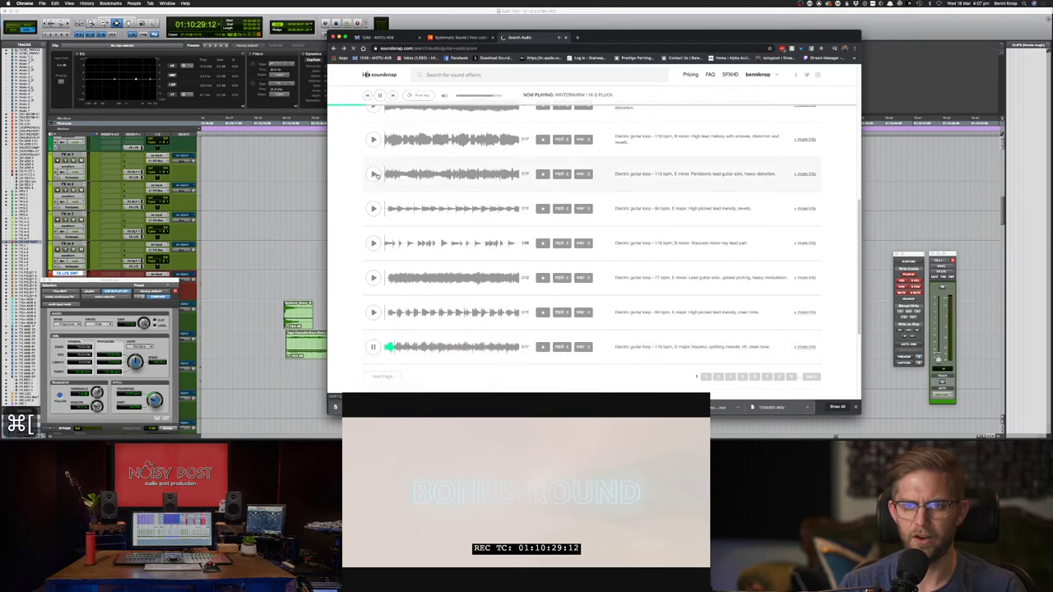
key("super+[")
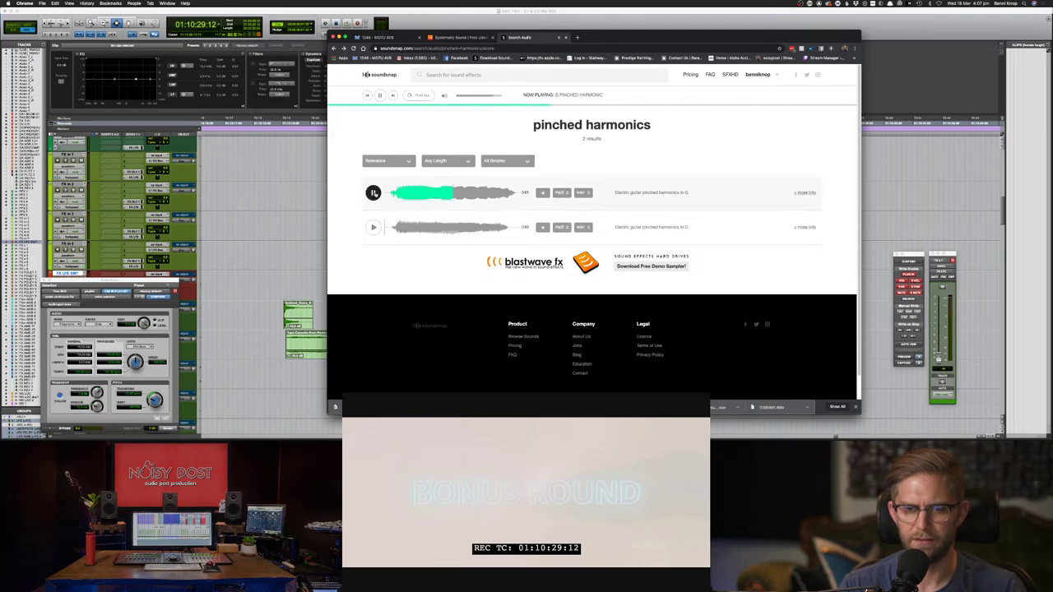
left_click(582, 193)
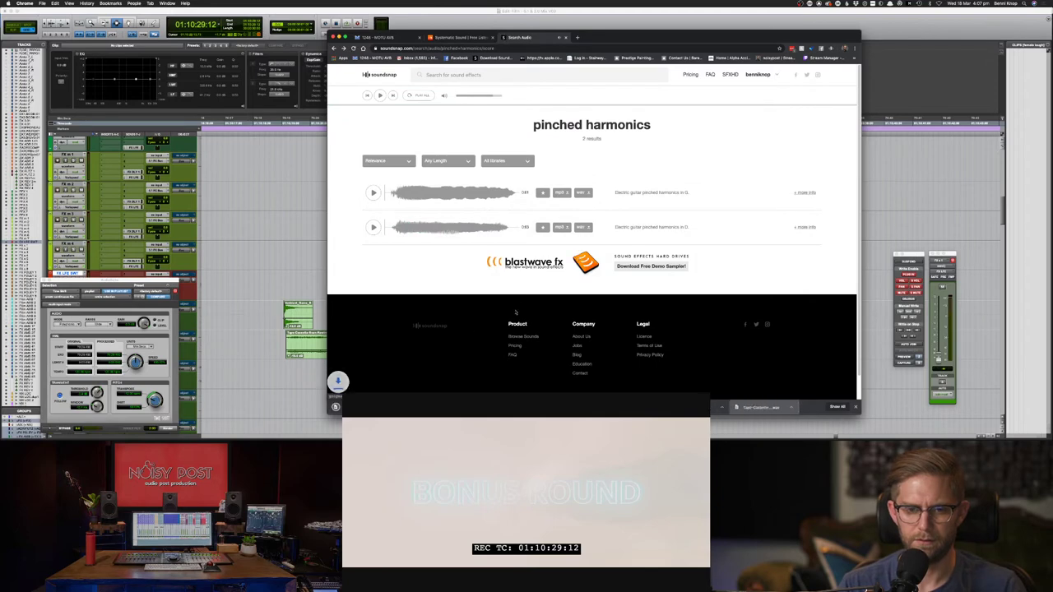
key("super+Tab")
left_click_drag(430, 379, 606, 197)
- Slide the pinched harmonics clip earlier on FX m 2 and play back to check sync
key("super+]")
key("super+]")
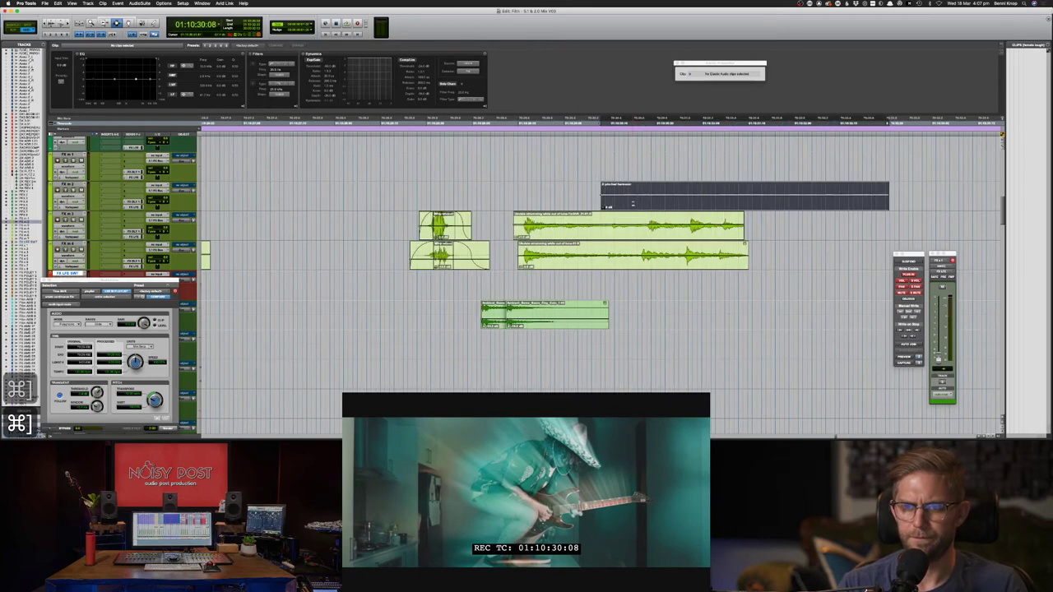
key("F8")
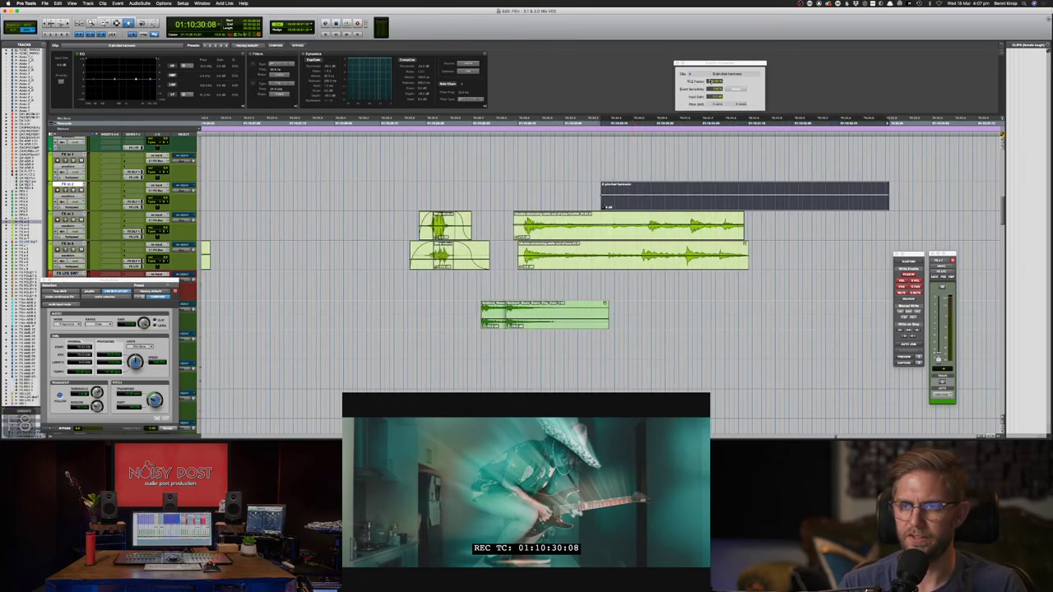
left_click(671, 206)
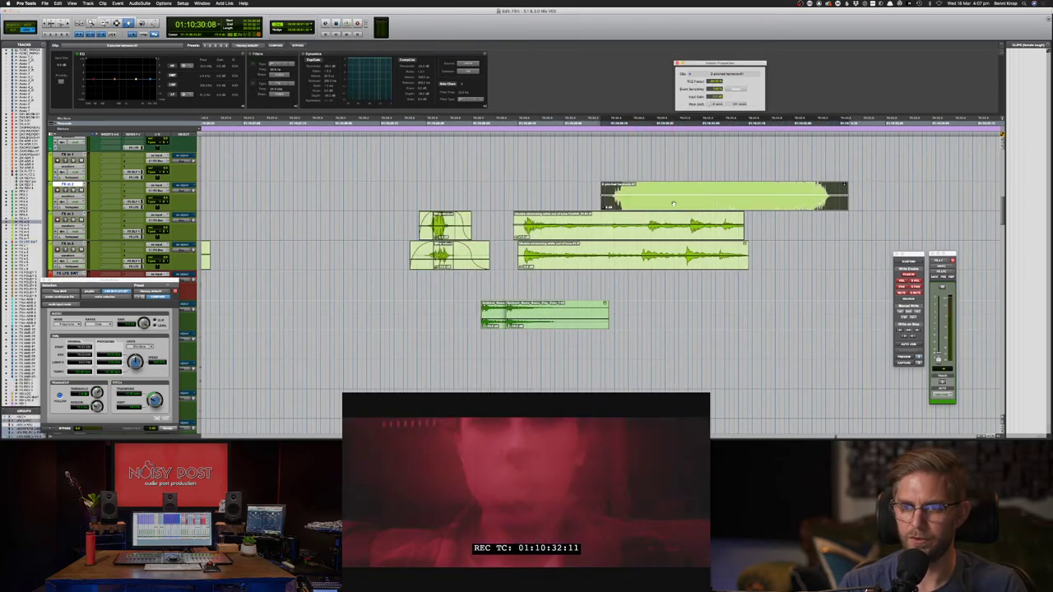
key("F8")
left_click_drag(673, 207, 576, 212)
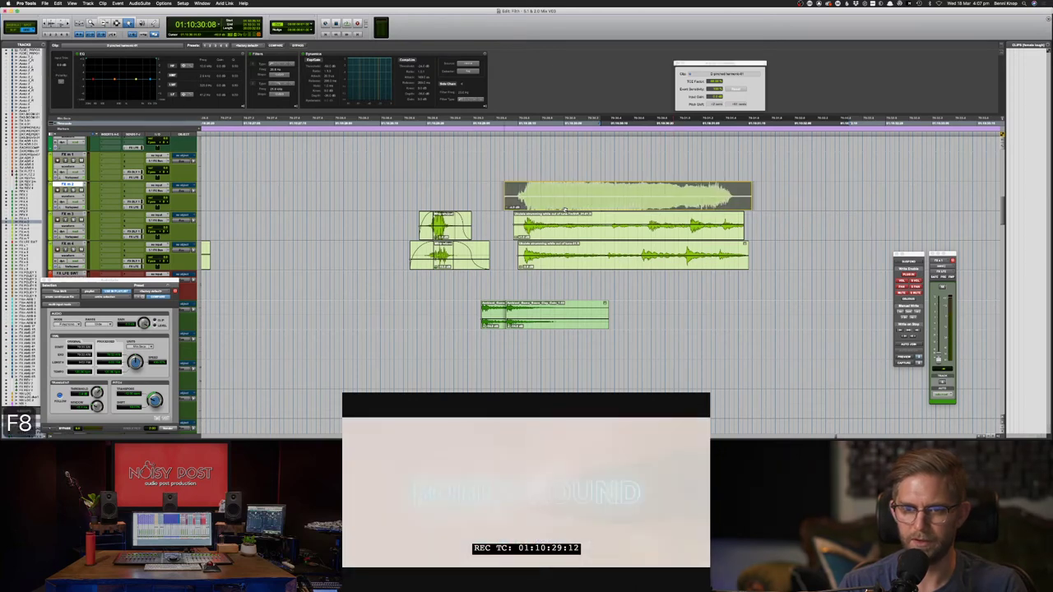
key("space")
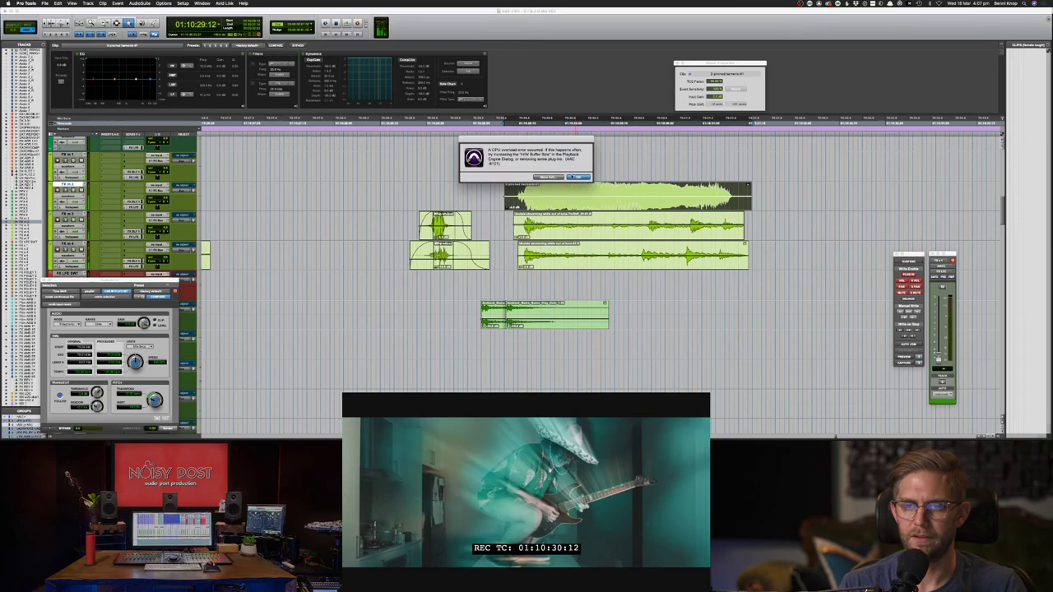
key("Return")
- Select the whole pinched harmonics clip, lower its gain, and replay from just before it
key("F7")
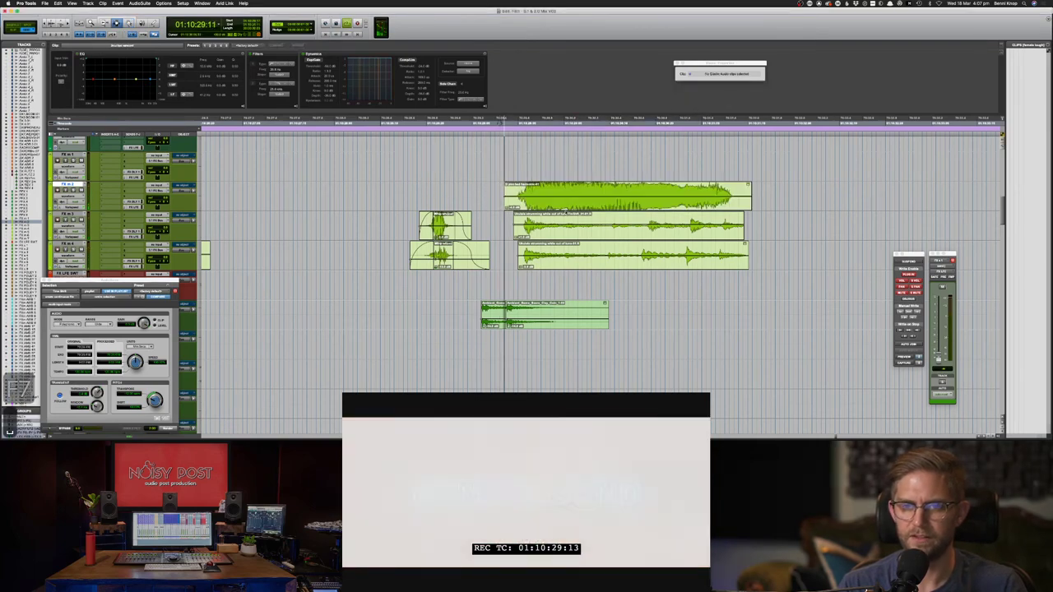
key("space")
double_click(565, 208)
scroll(565, 208, "down", 8)
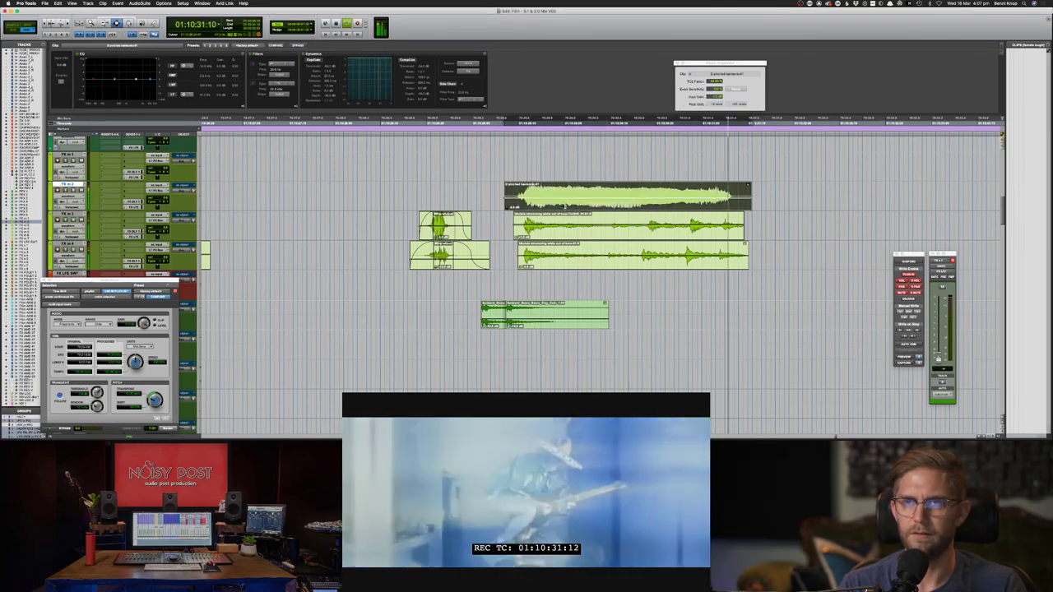
left_click(492, 203)
key("space")
key("space")
key("F8")
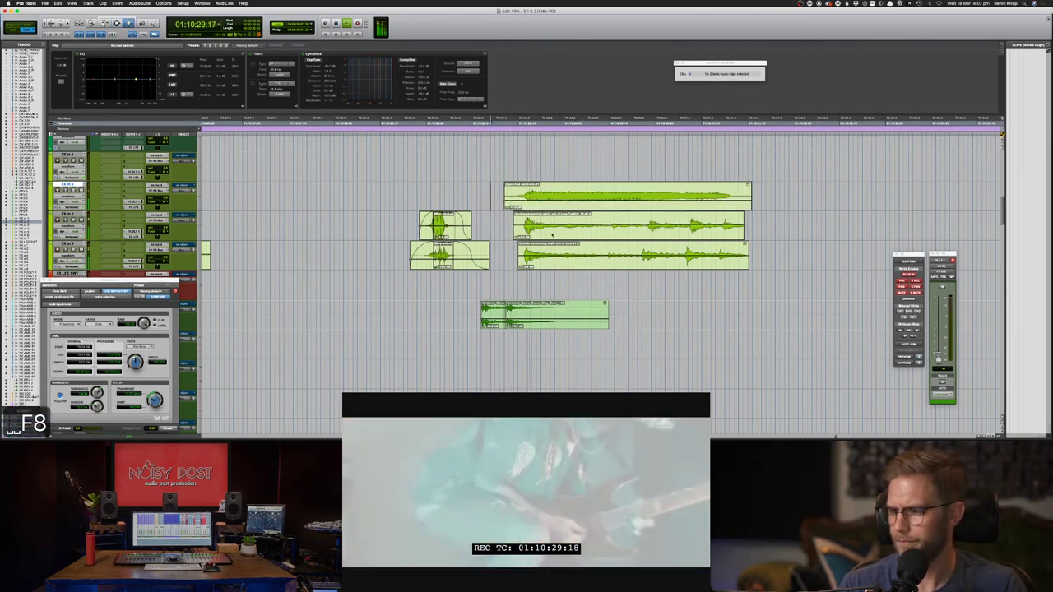
key("space")
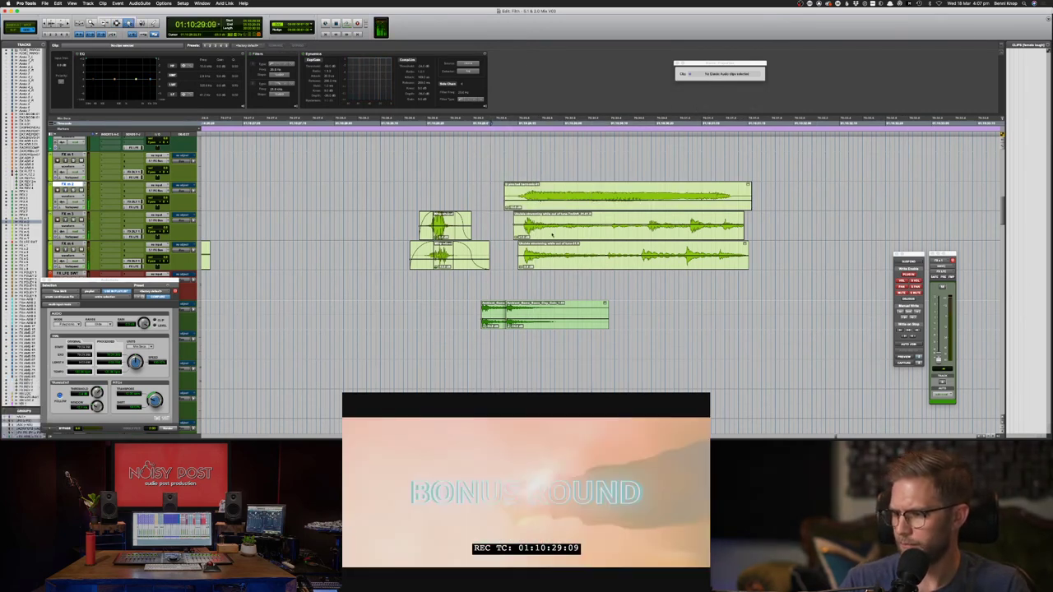
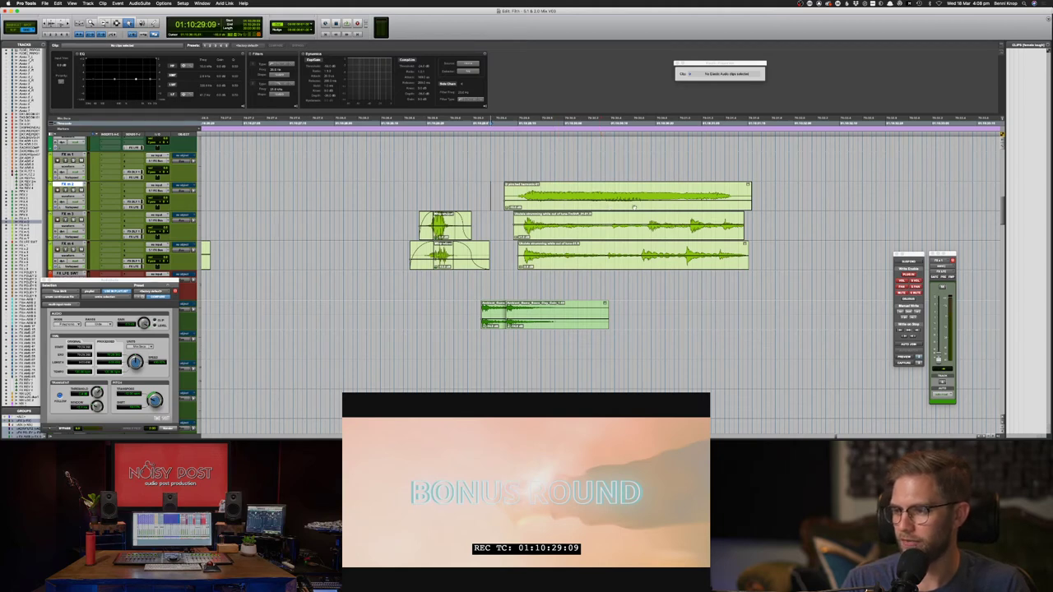
- Play the top guitar clip against the picture to check it
left_click(563, 206)
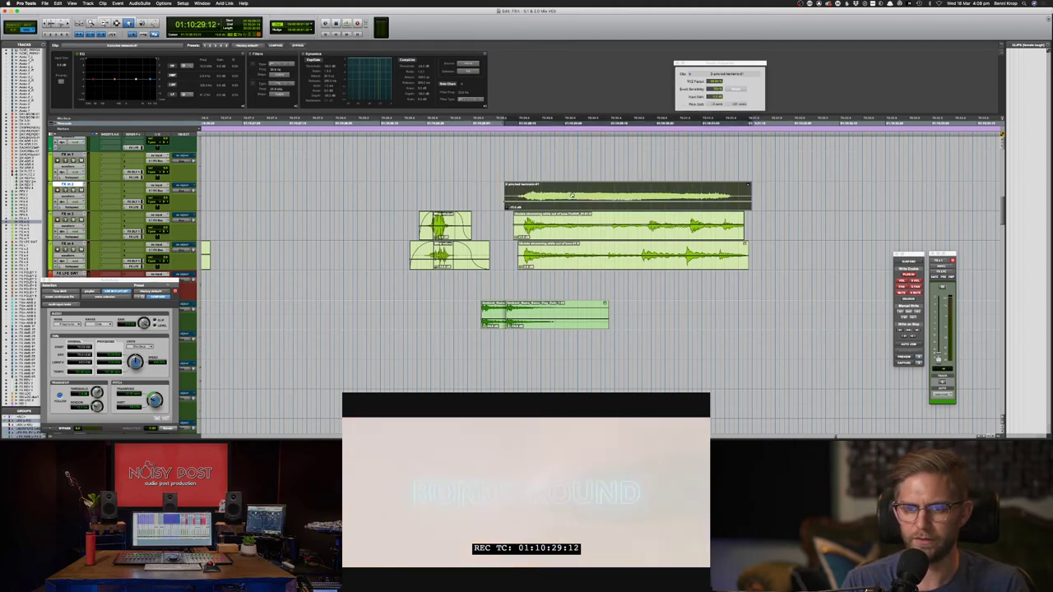
key("space")
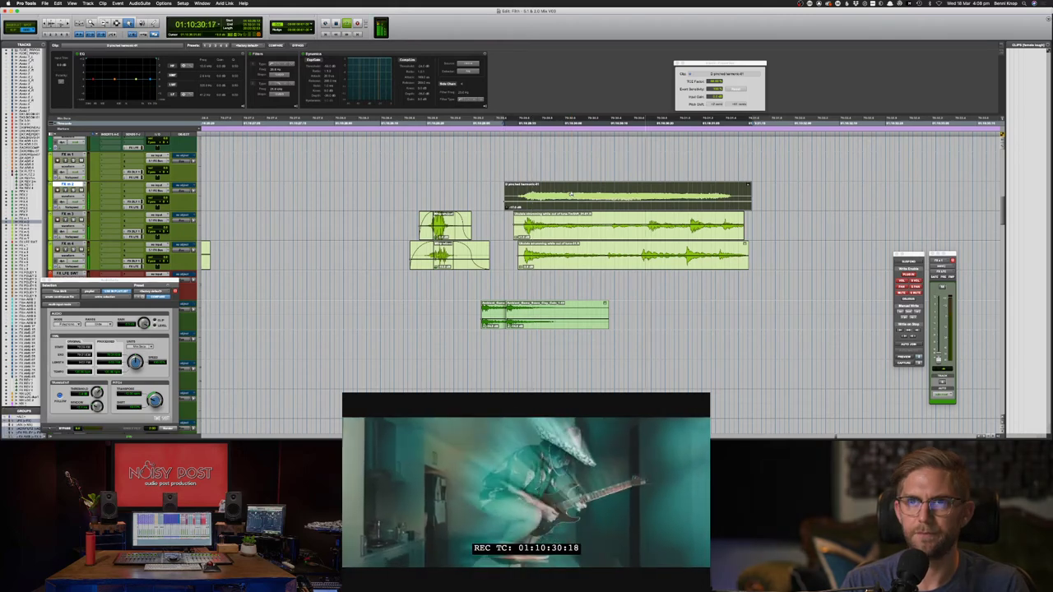
key("space")
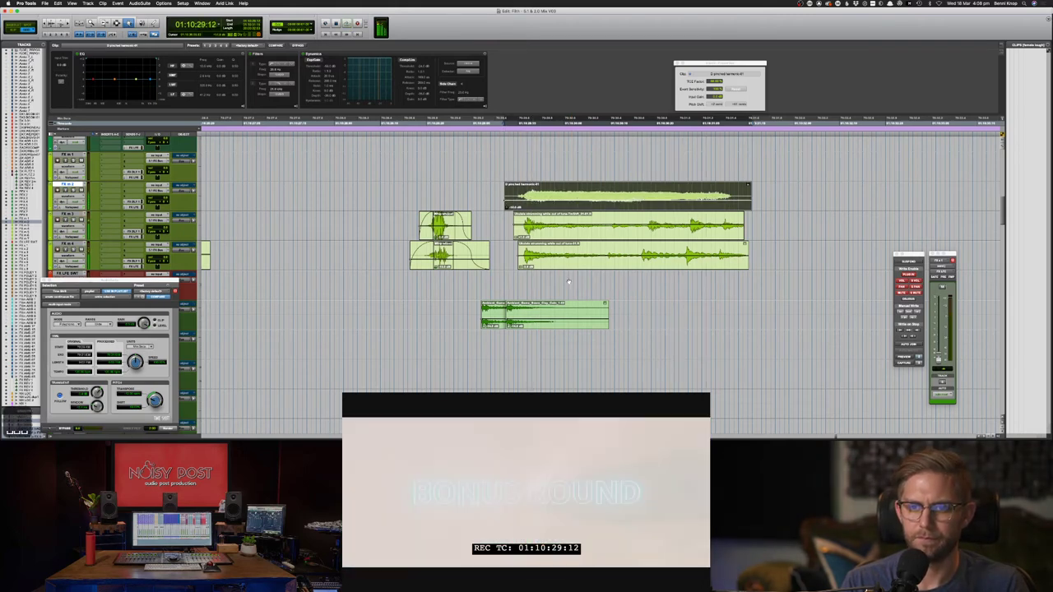
- Mute the two long clips on FX m 3 and FX m 4, then check the Soundsnap search and return
left_click(576, 238)
left_click(576, 245, "shift")
key("super+m")
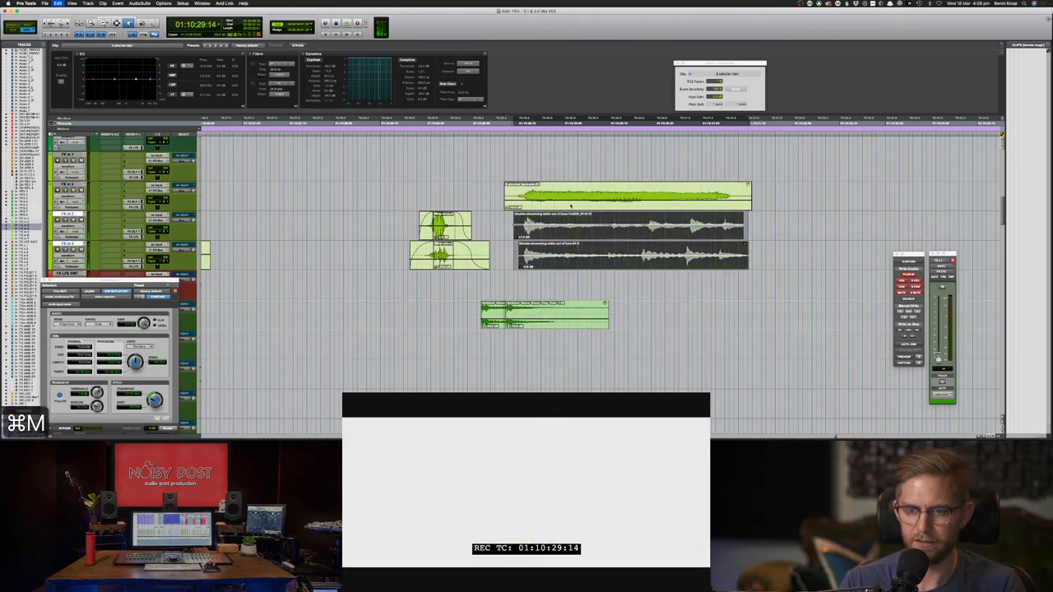
left_click(571, 209)
key("super+Tab")
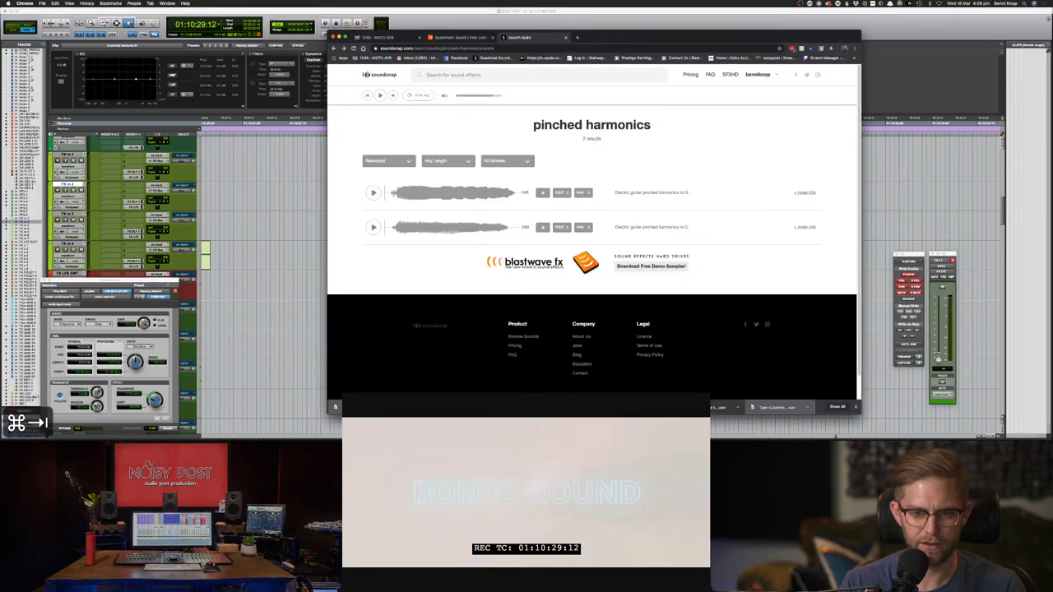
key("super+Tab")
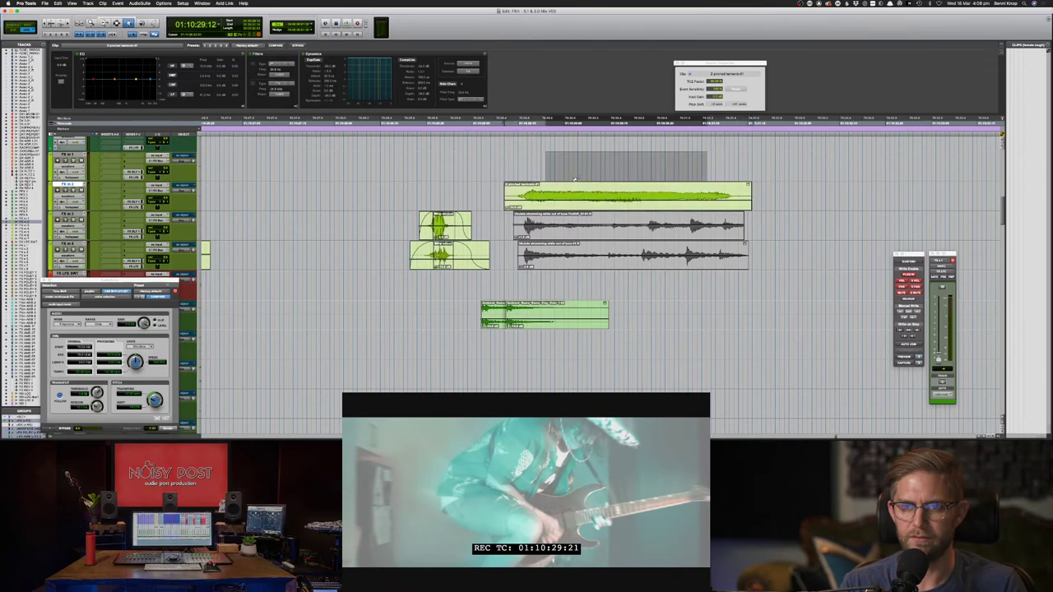
- Time-compress the FX m 1 pinched-harmonics clip shorter by lowering its TCE factor, then play it back
key("F8")
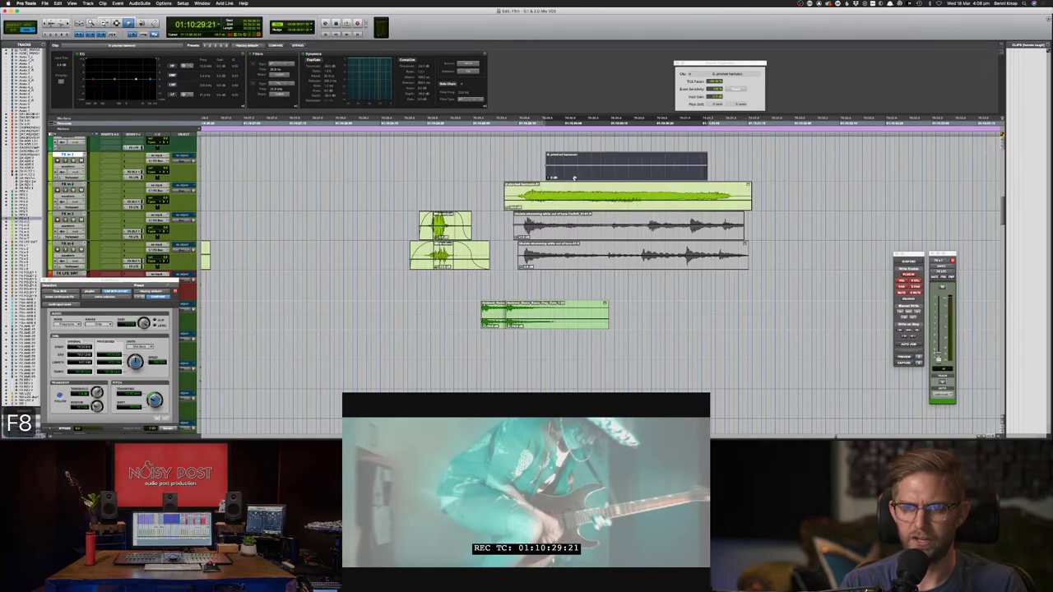
left_click(625, 162)
left_click_drag(711, 82, 710, 96)
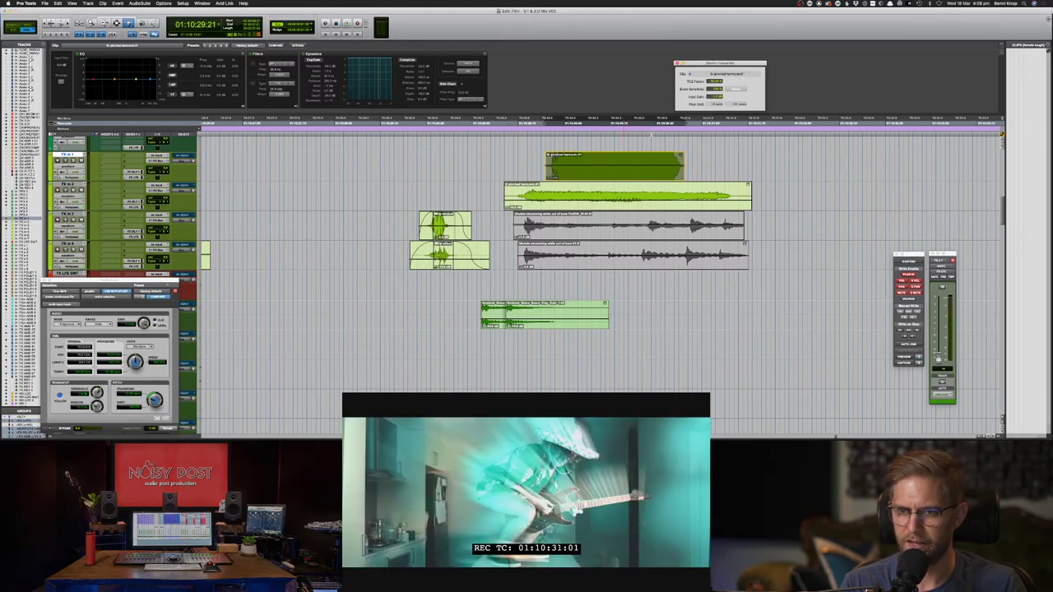
scroll(631, 136, "left", 10)
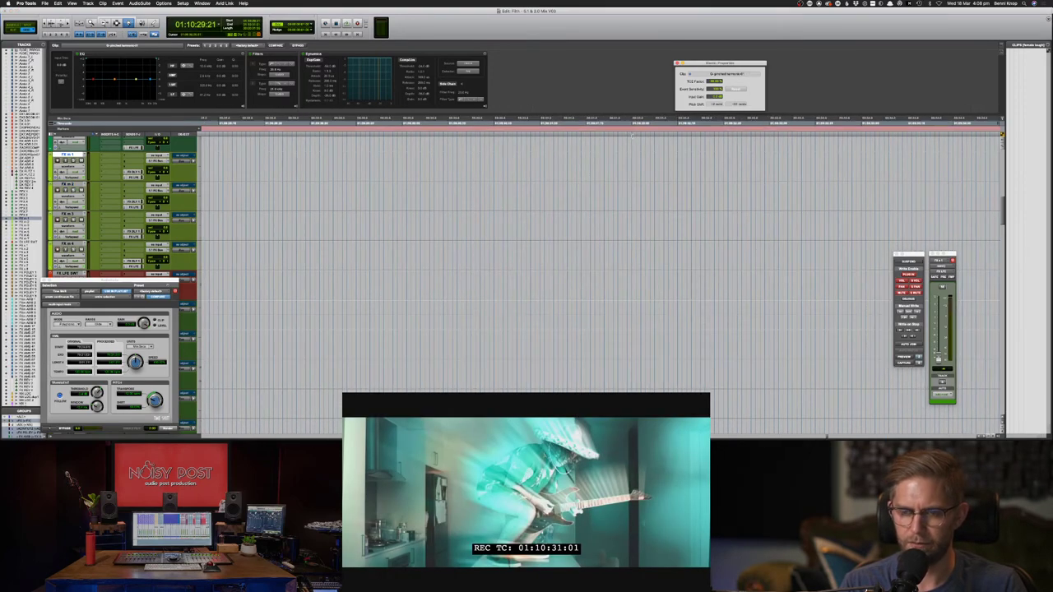
key("super+bracketleft")
key("super+bracketleft")
key("super+bracketleft")
key("super+bracketleft")
key("super+bracketright")
key("super+bracketright")
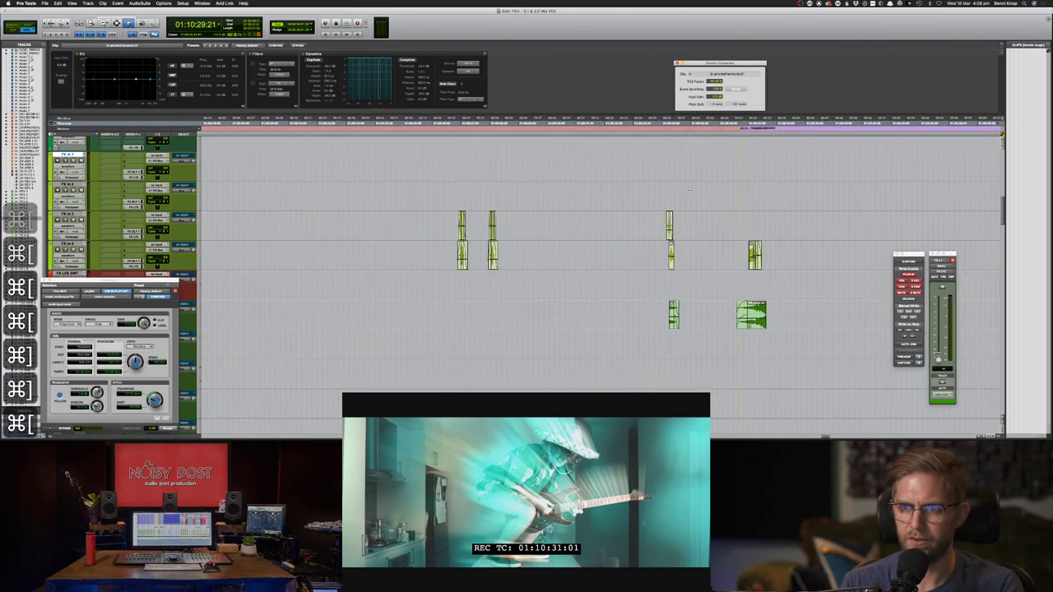
key("super+bracketright")
key("super+bracketright")
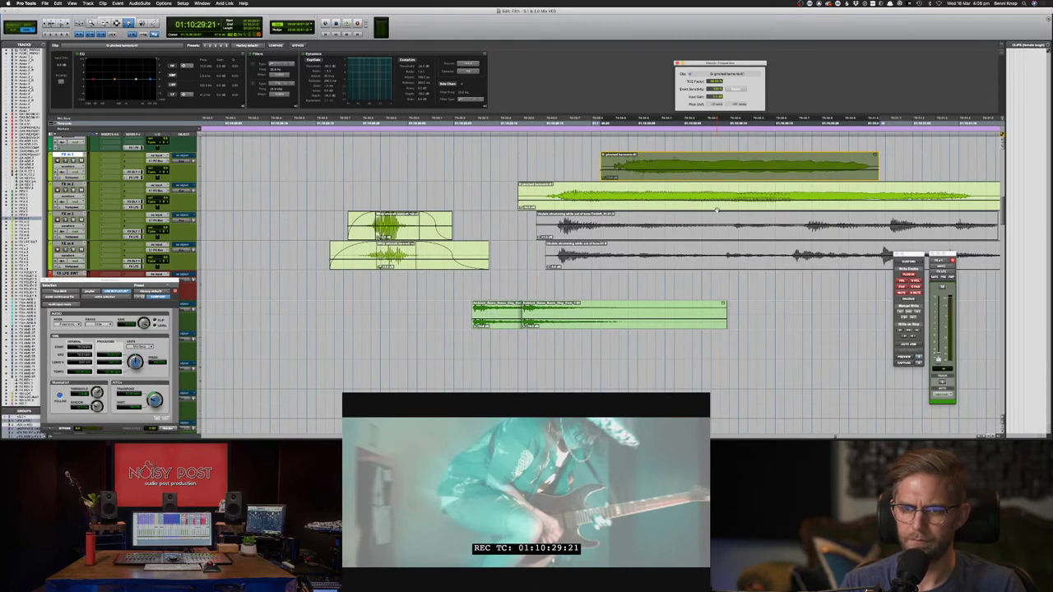
key("F7")
left_click(519, 168)
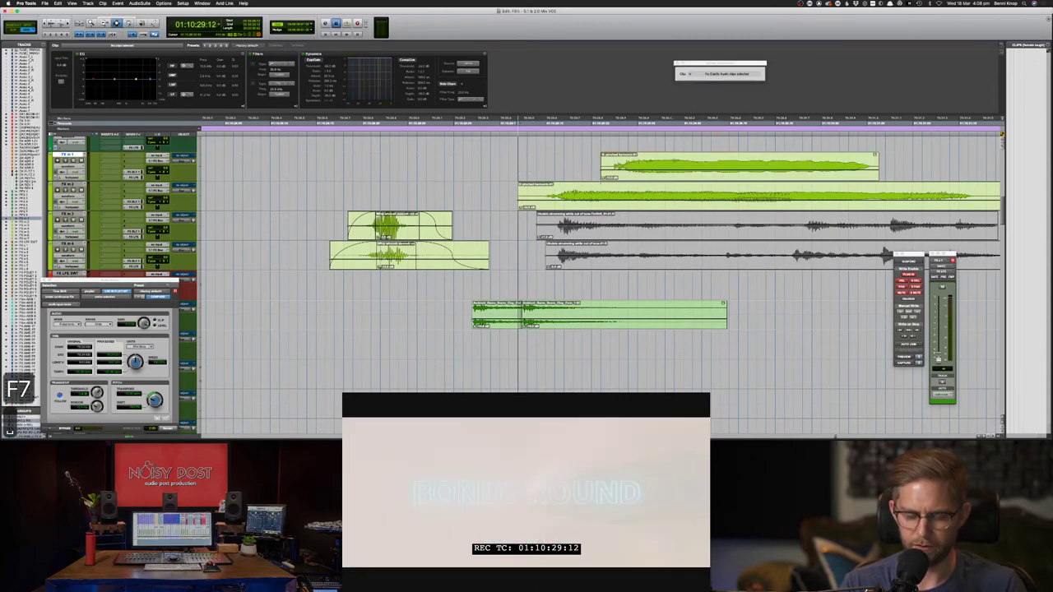
key("super+[")
key("space")
- Move the top pinched-harmonics clip two frames later and audition the sync
key("space")
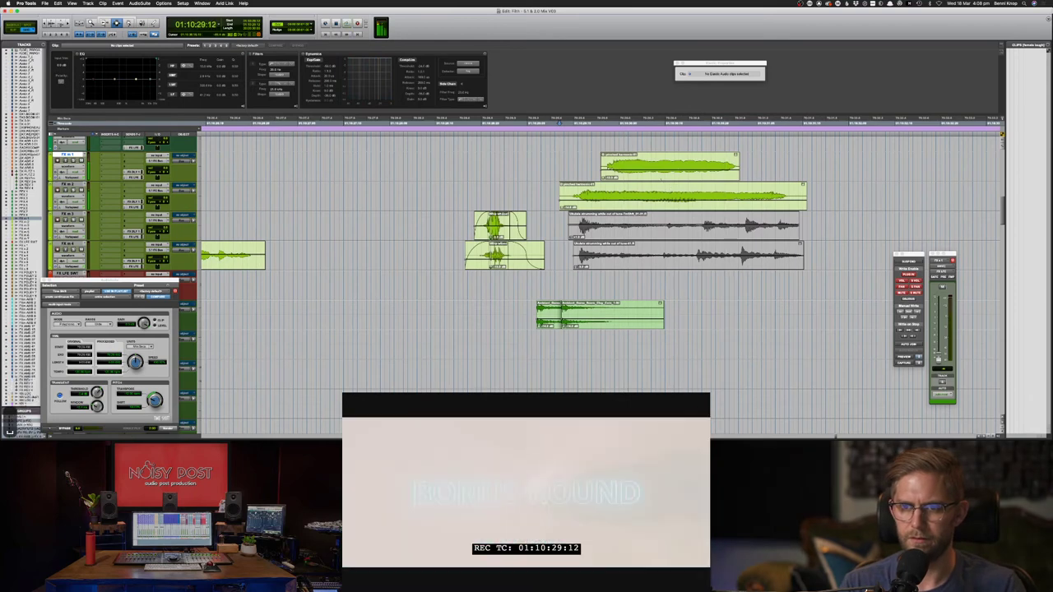
key("F8")
left_click(660, 167)
left_click_drag(659, 167, 668, 167)
key("F7")
left_click(541, 166)
key("space")
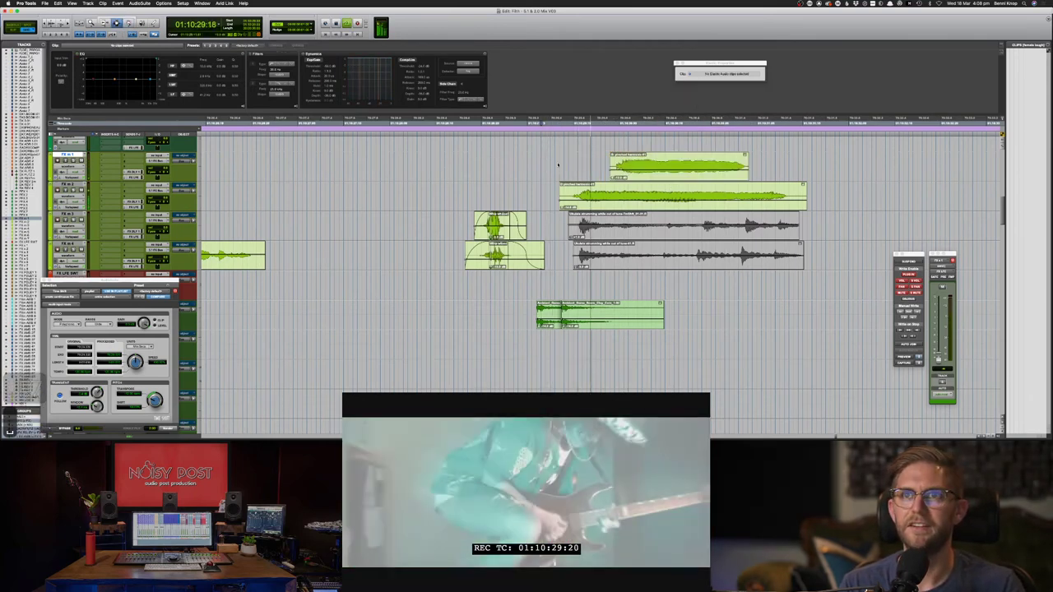
key("F8")
key("space")
left_click(619, 163)
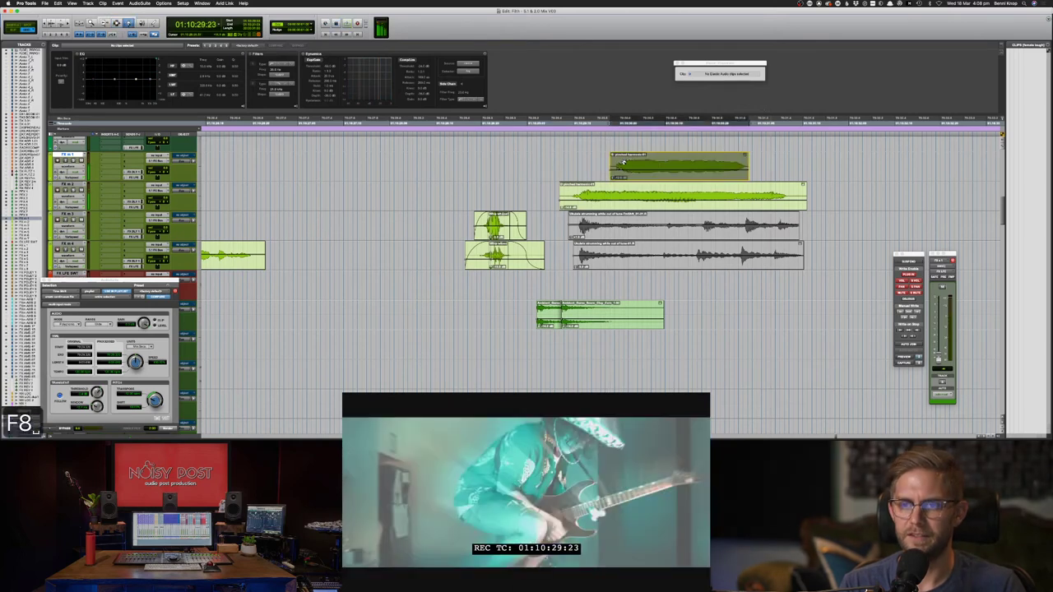
- Nudge the top clip a few frames earlier and replay it against the picture
key("comma")
key("comma")
key("comma")
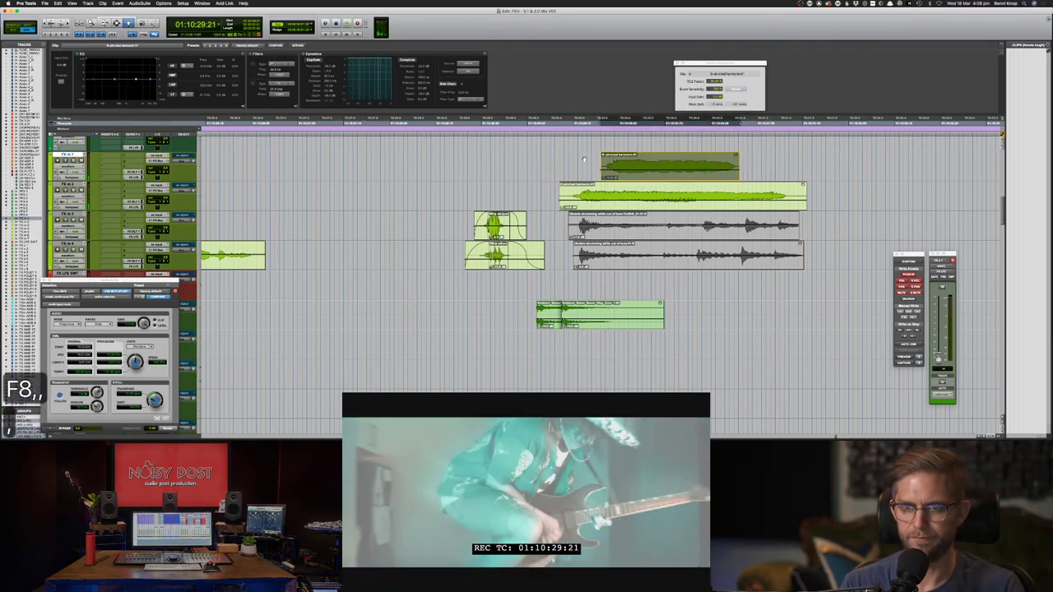
key("F7")
left_click(577, 159)
key("space")
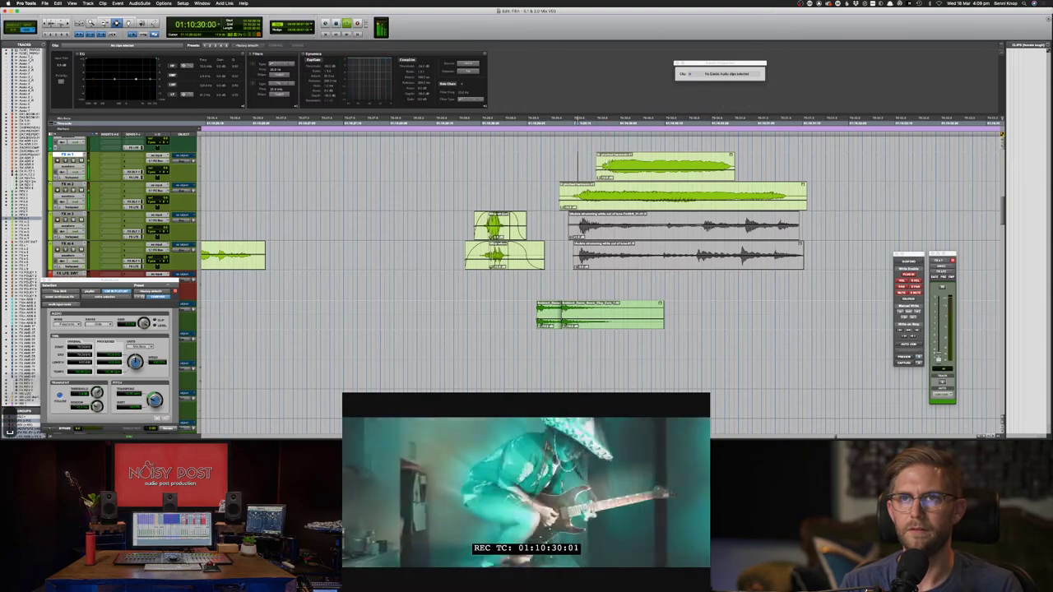
double_click(619, 164)
scroll(620, 165, "down", 3)
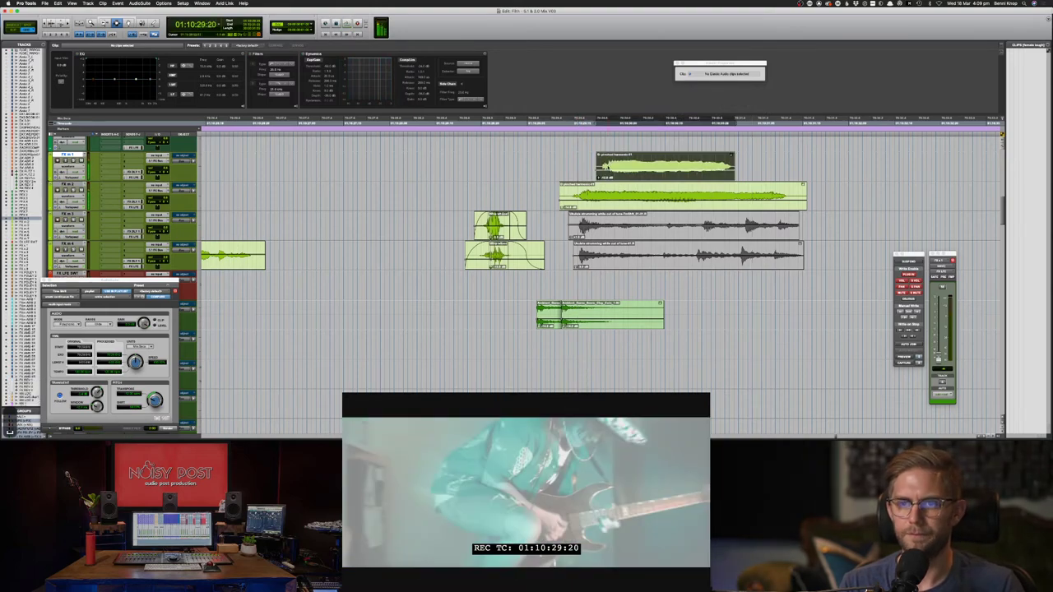
left_click(569, 165)
key("space")
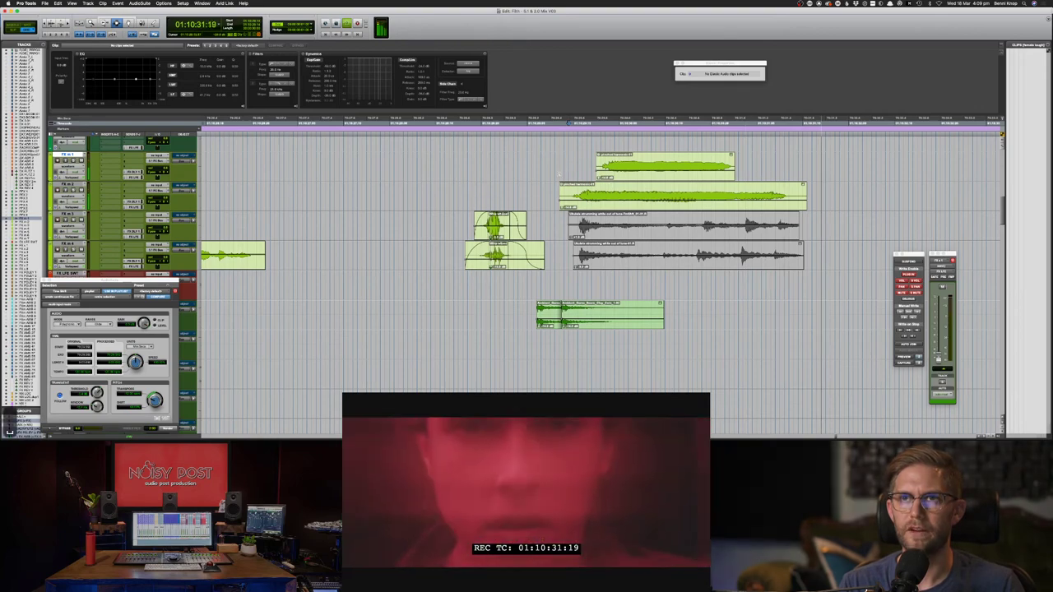
key("space")
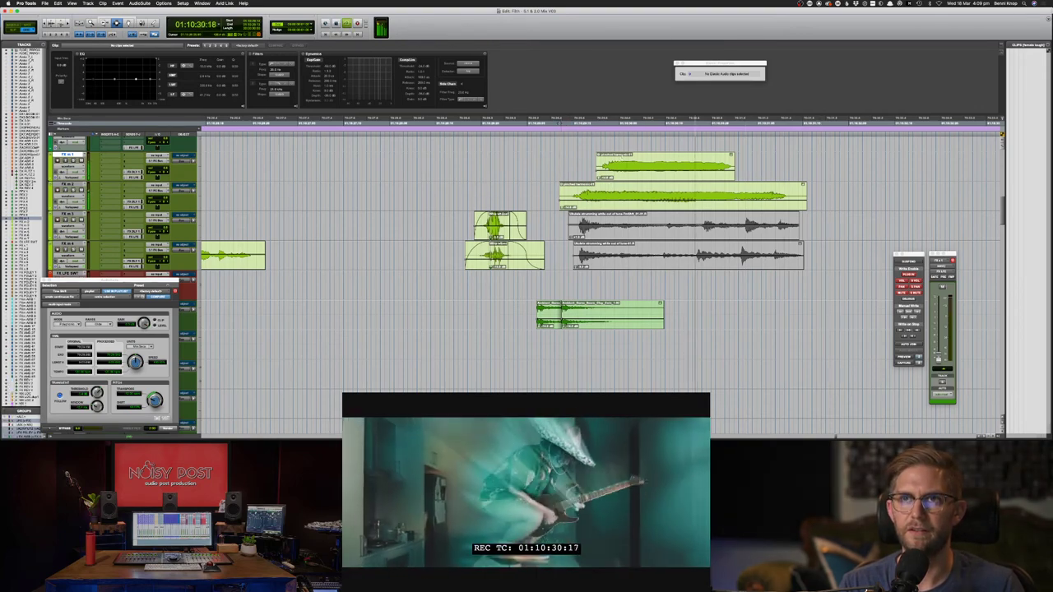
- Replay from an earlier start, then select both stacked clips on FX m 1 and FX m 2
key("space")
key("m")
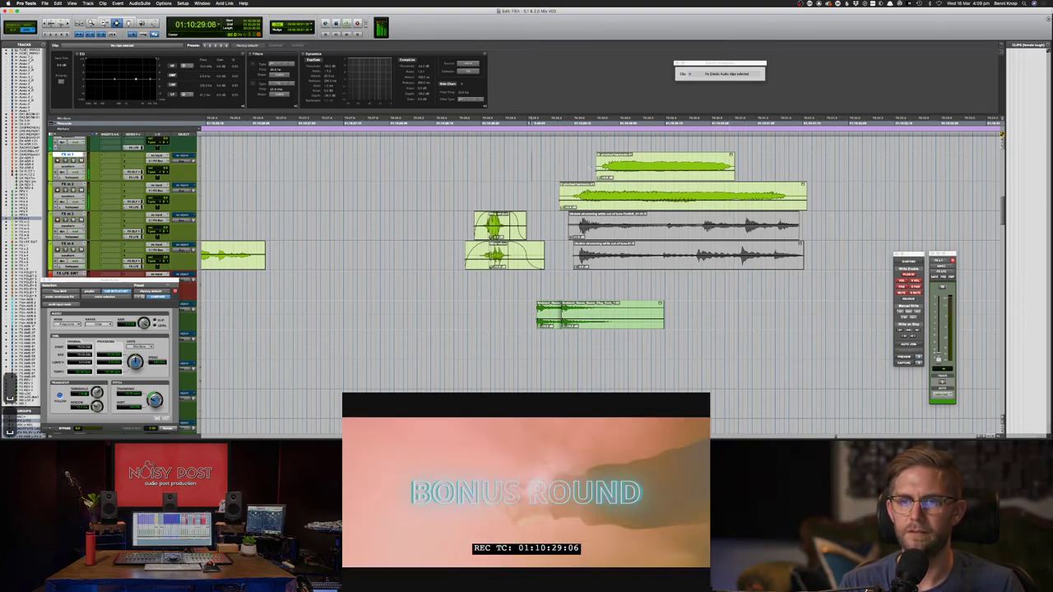
key("space")
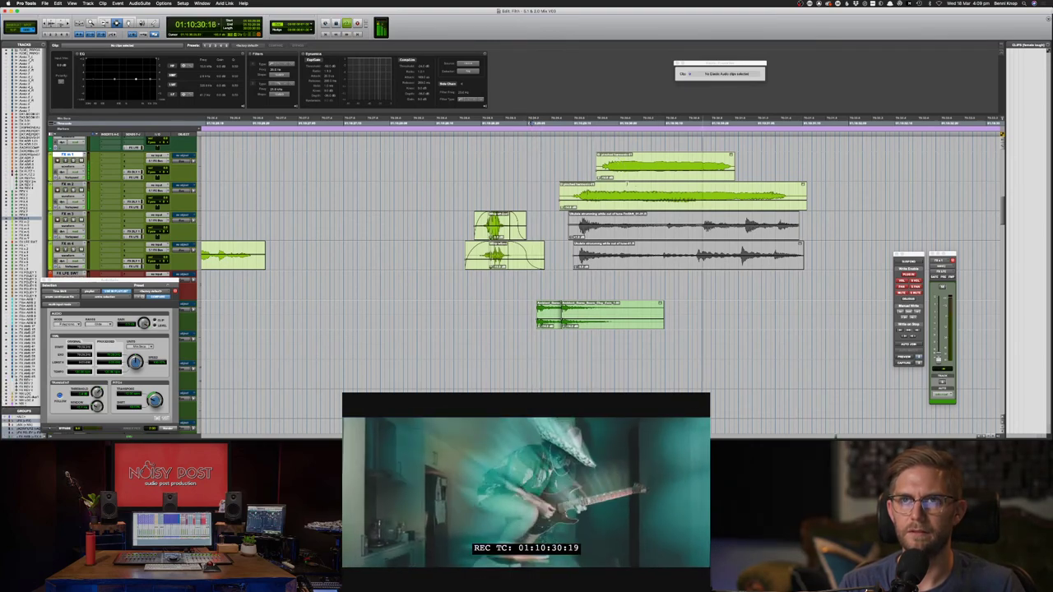
key("space")
double_click(627, 186)
left_click(626, 165, "shift")
key("alt+F8")
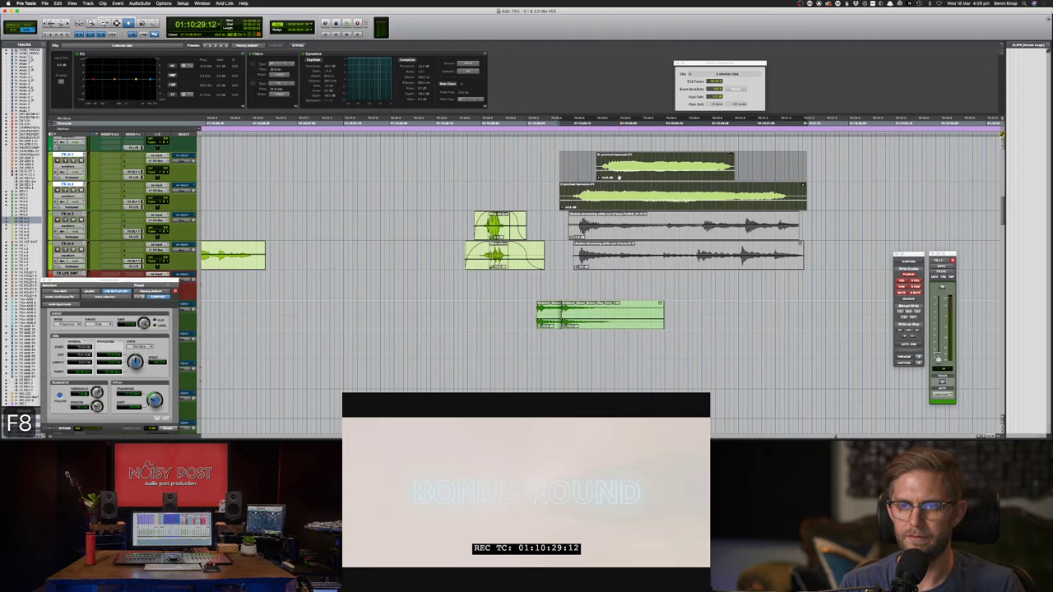
- Add crossfades at the clip boundaries on FX m 2 and FX m 1, adjusted to fit, and play them
left_click_drag(623, 173, 676, 178)
key("super+z")
key("F7")
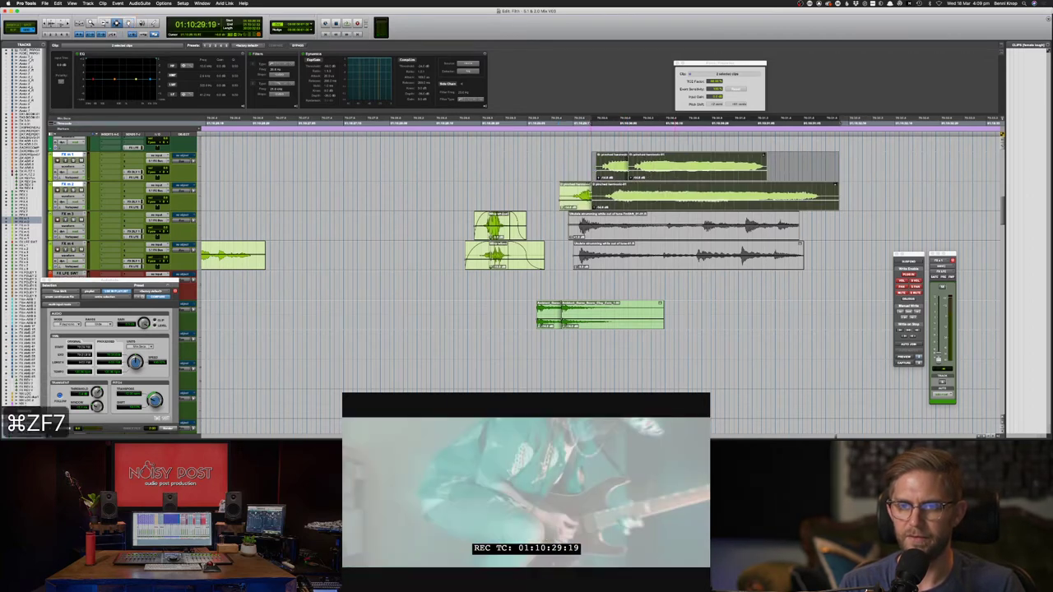
left_click_drag(588, 193, 647, 173)
key("f")
key("Return")
key("f")
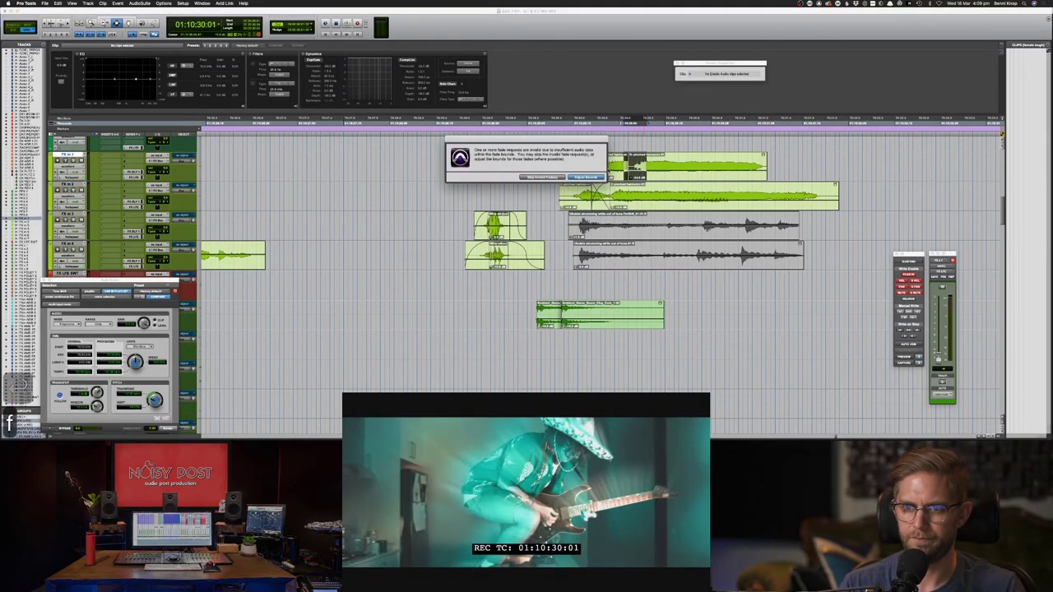
key("Return")
key("space")
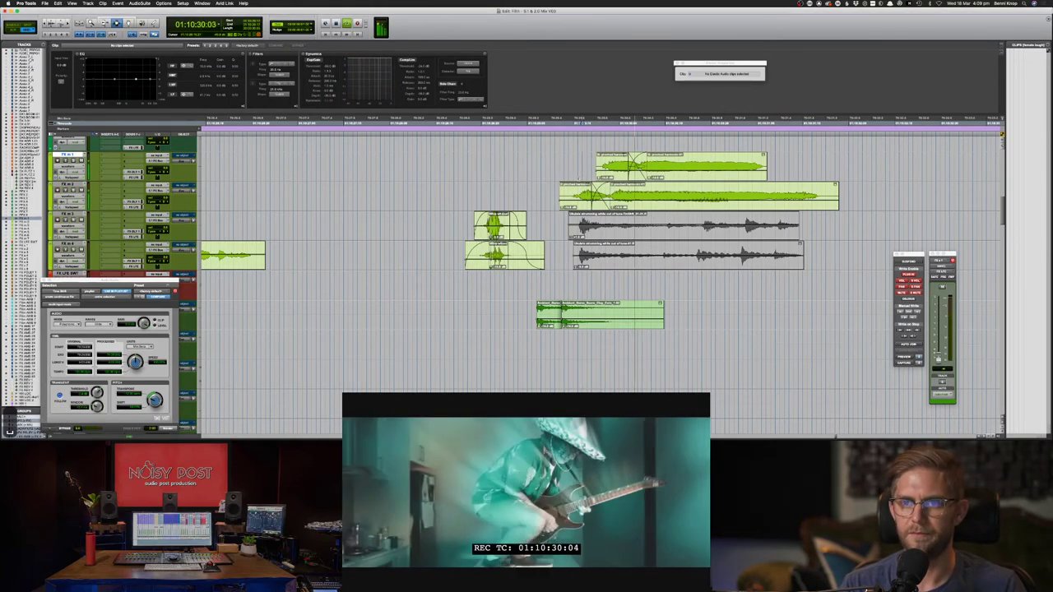
- Nudge the FX m 2 and right-hand FX m 1 clips slightly later and audition
key("F8")
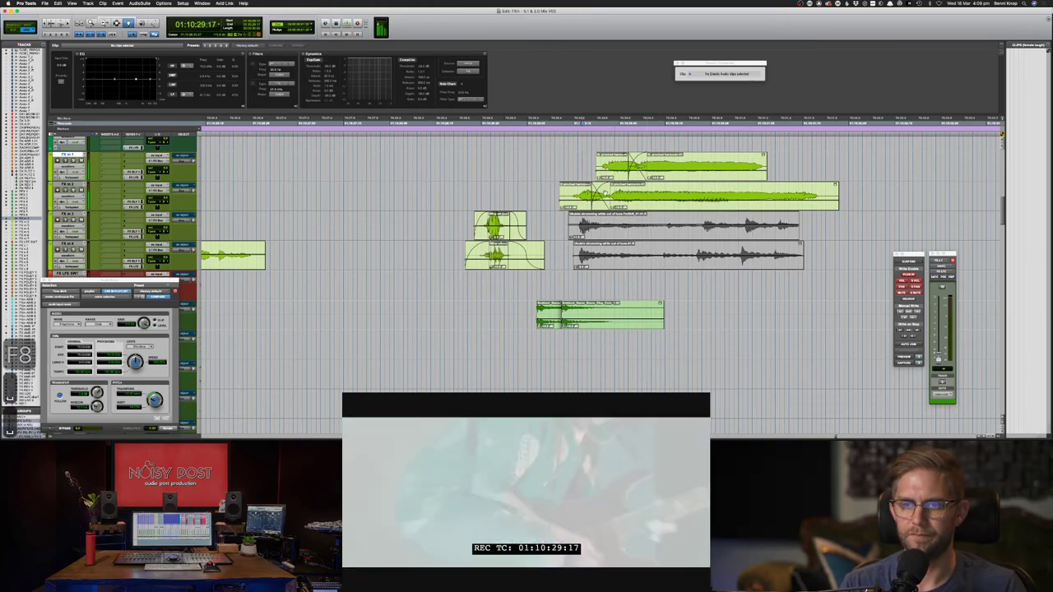
left_click(613, 196)
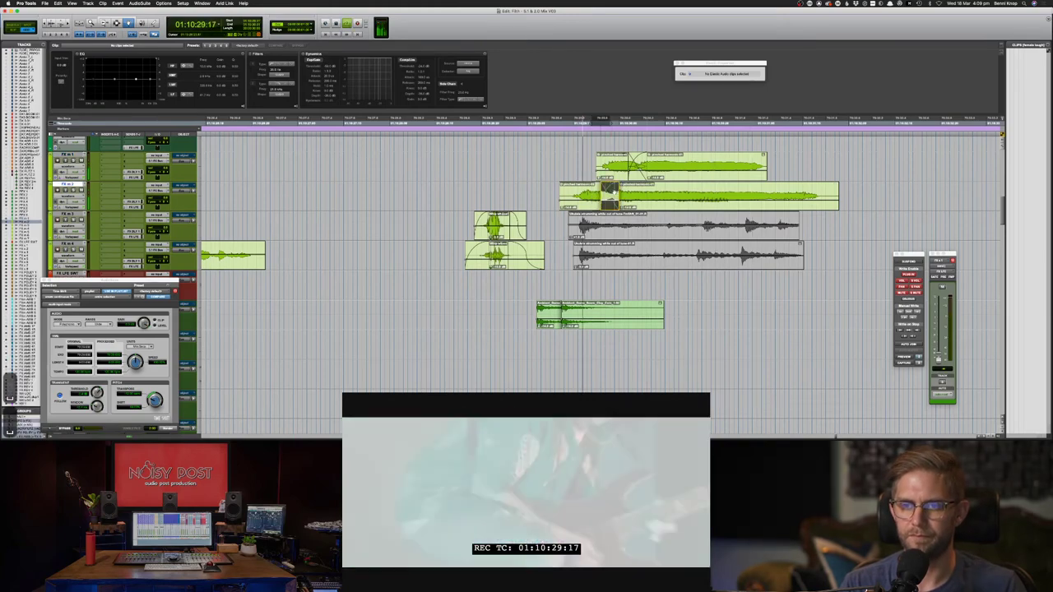
key("F7")
left_click(577, 167)
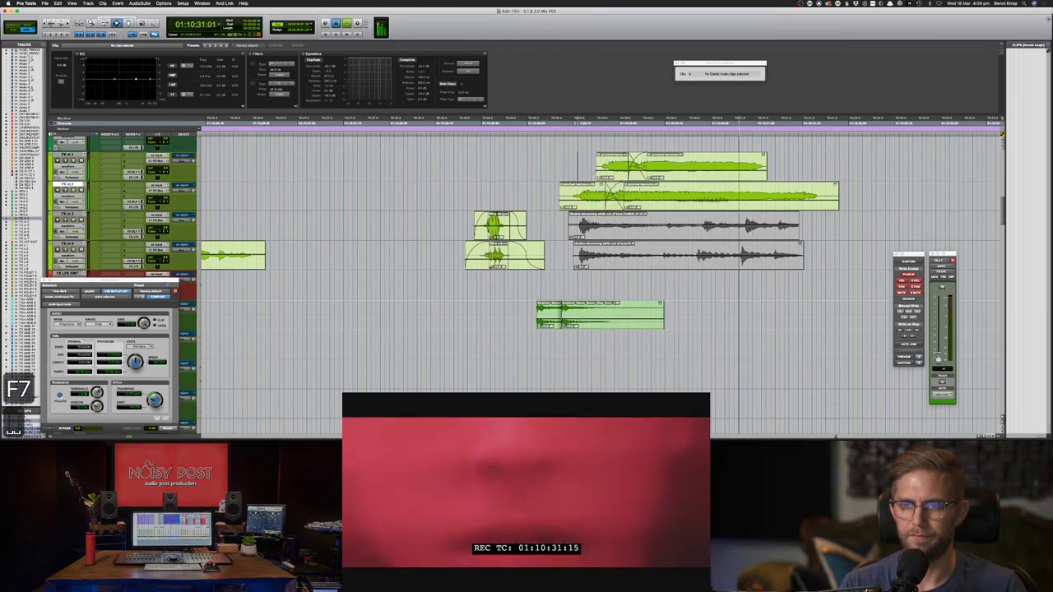
key("space")
key("space")
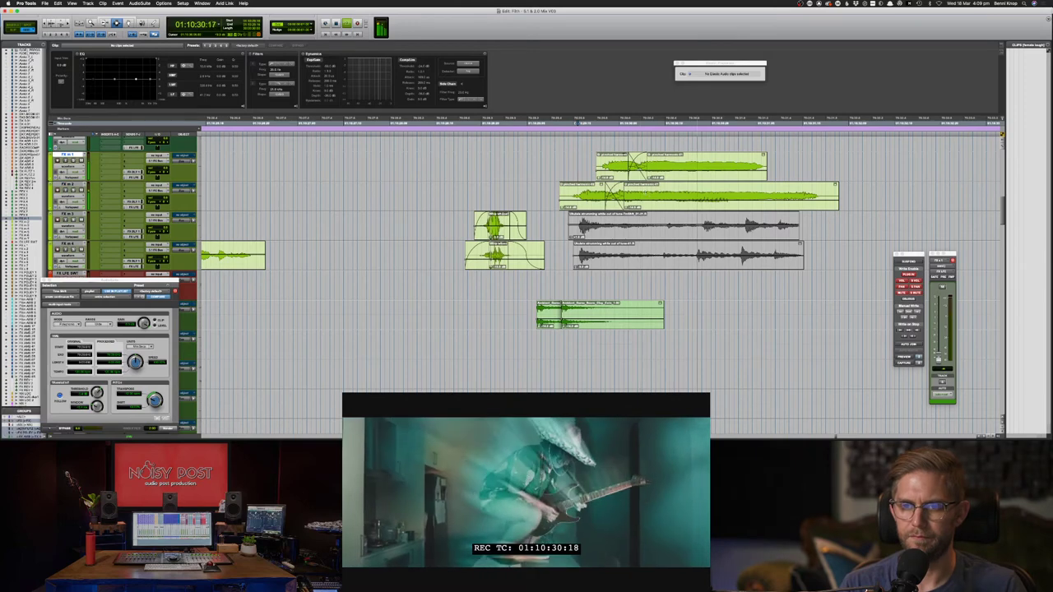
key("space")
key("super+z")
key("super+z")
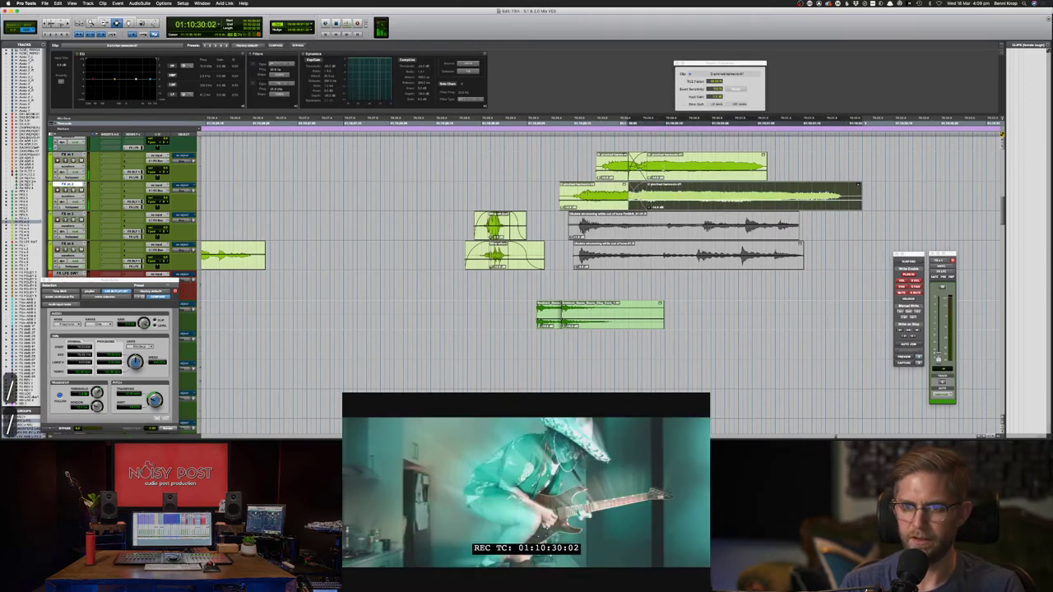
key("slash")
left_click(682, 172)
key("slash")
key("slash")
key("slash")
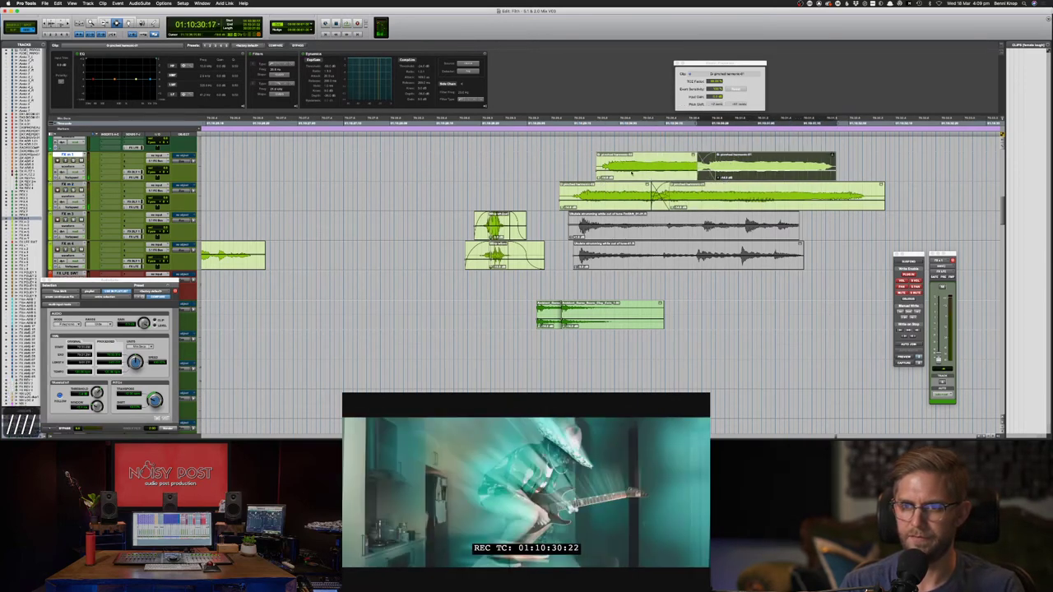
key("slash")
key("super+z")
key("super+z")
key("super+z")
key("super+z")
key("super+z")
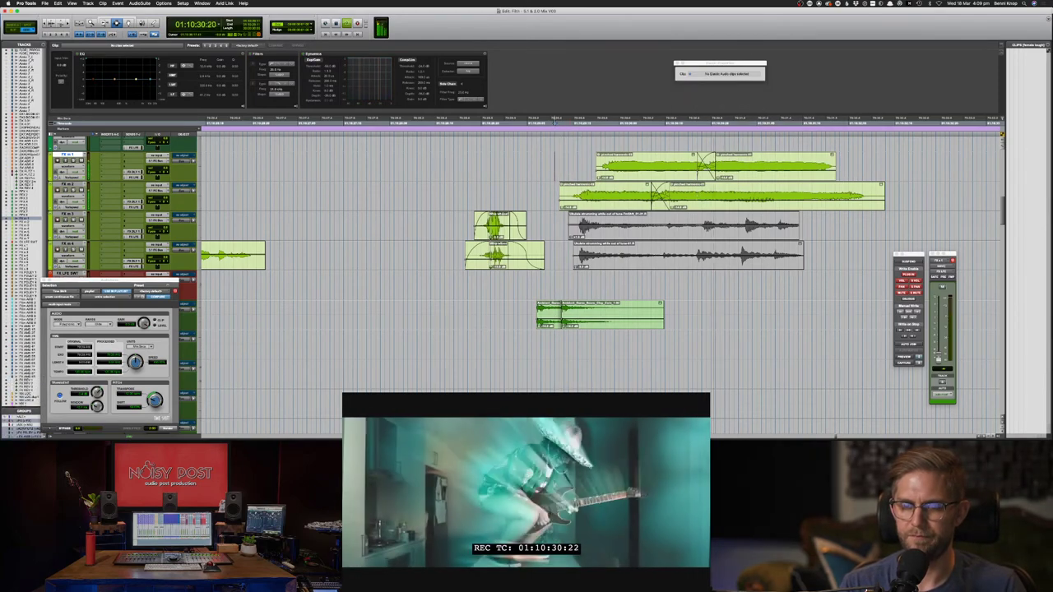
- Reshape the FX m 1 crossfade curve and play the harmonics against the picture
key("F8")
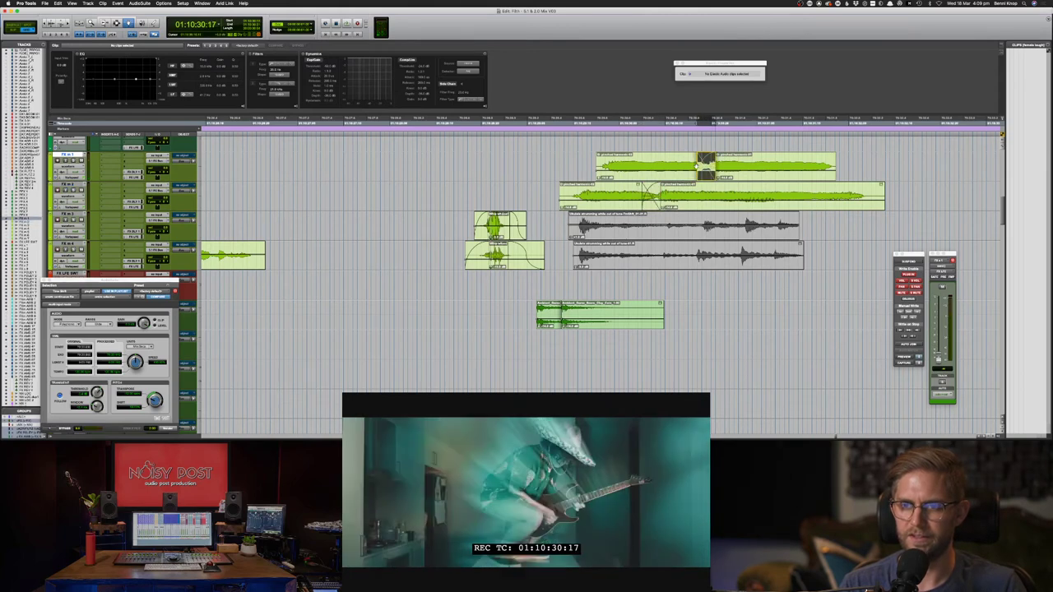
key("F7")
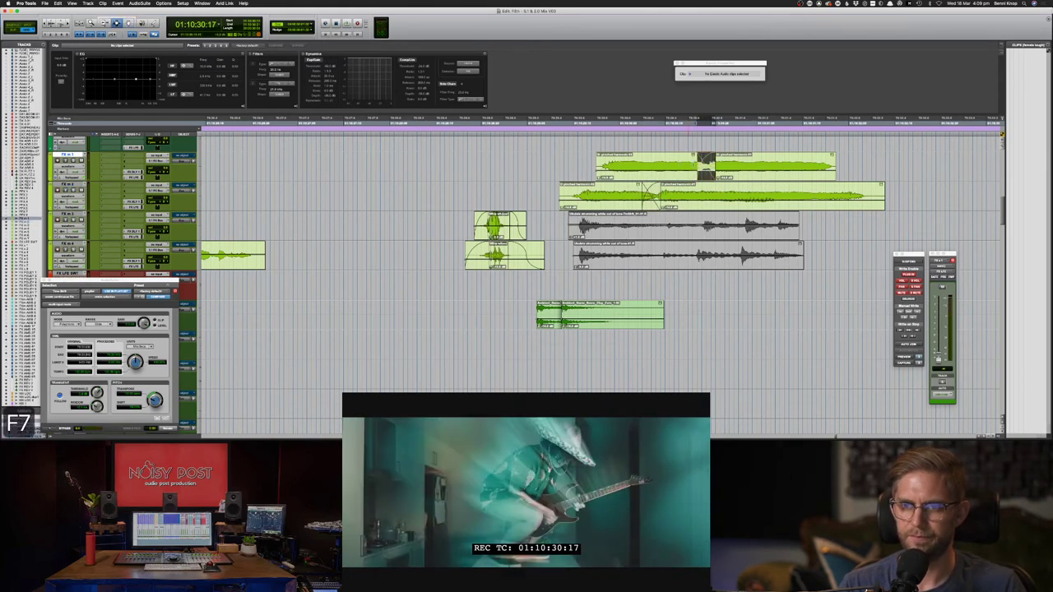
key("F8")
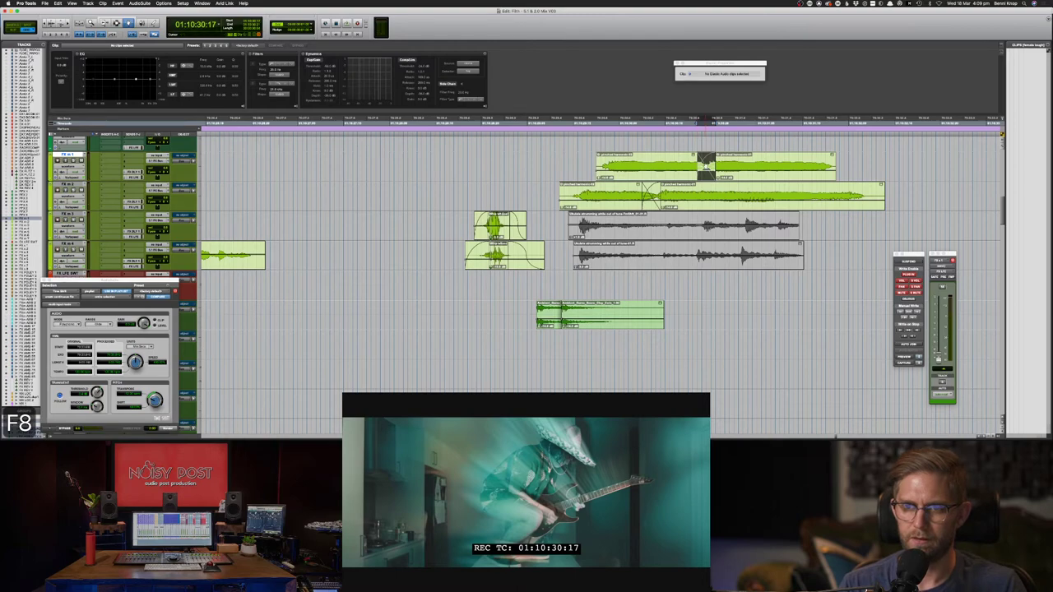
double_click(706, 167)
left_click_drag(497, 155, 543, 174)
key("Return")
key("F7")
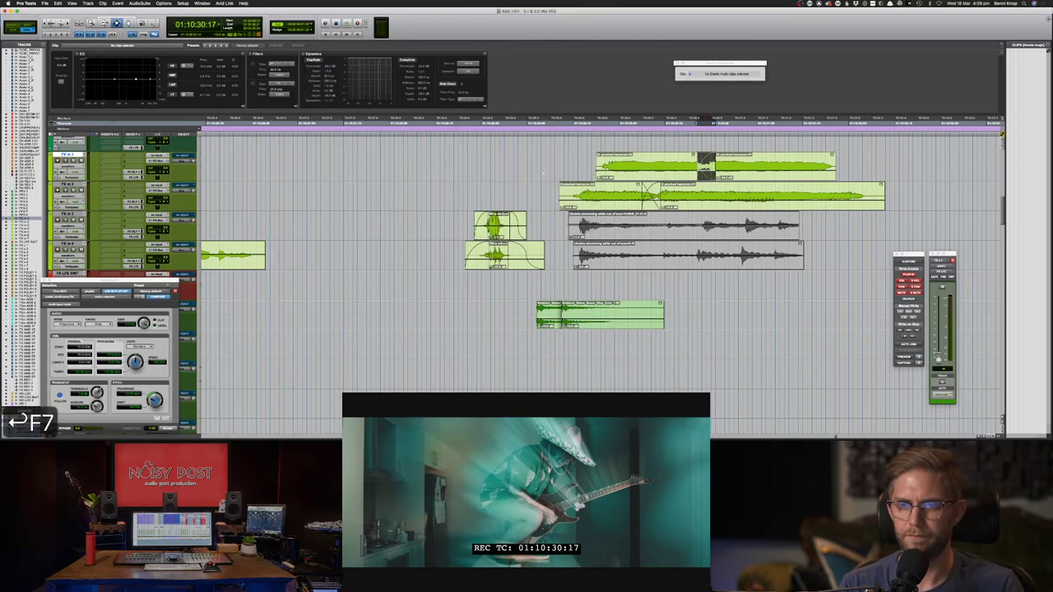
left_click(555, 169)
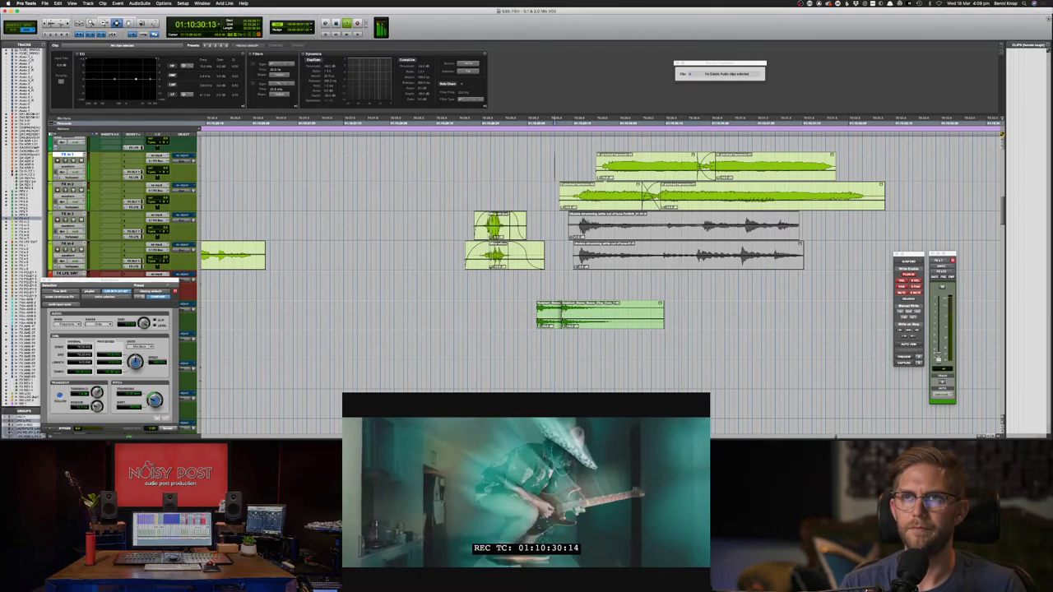
key("F8")
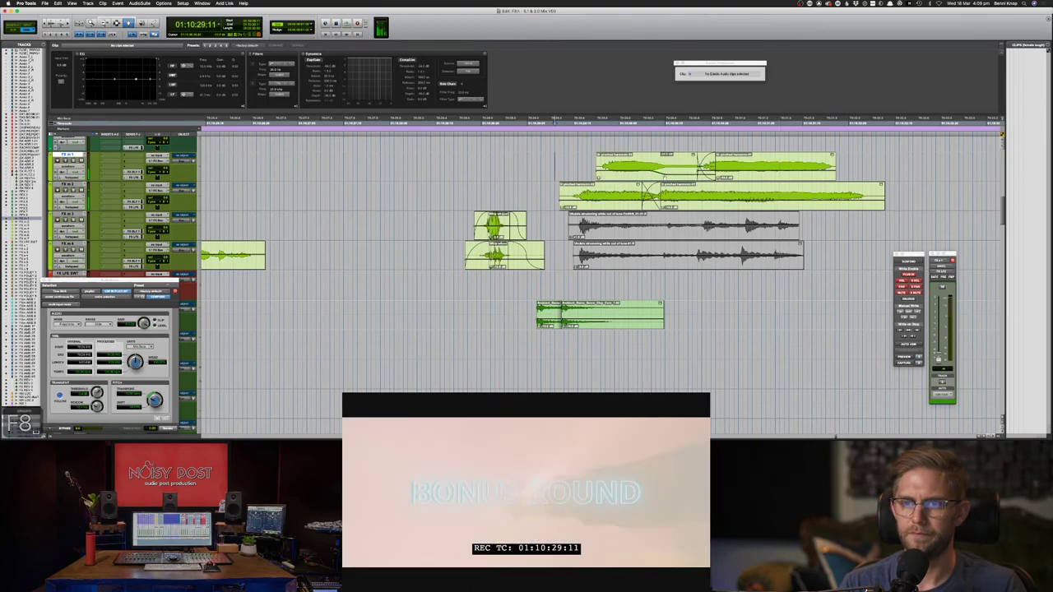
key("space")
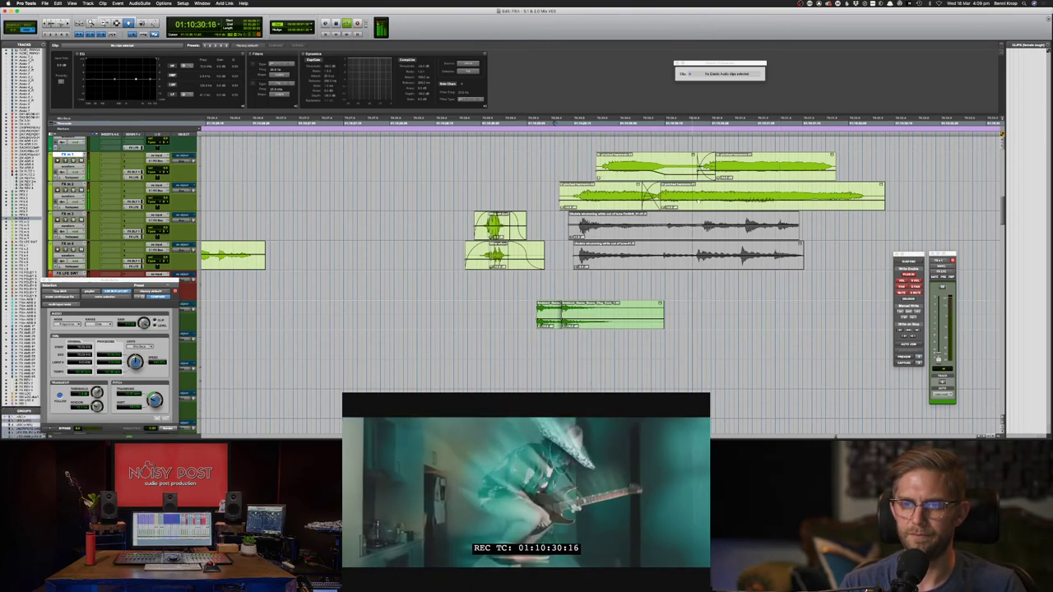
- Create a crossfade across the FX m 2 clip boundary and audition it
left_click(695, 194)
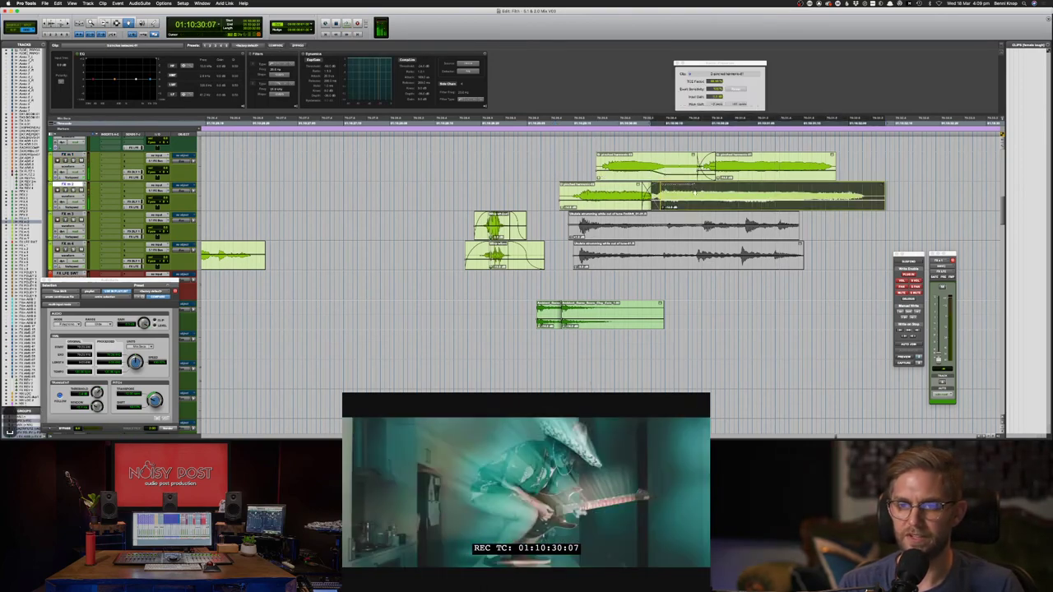
key("F7")
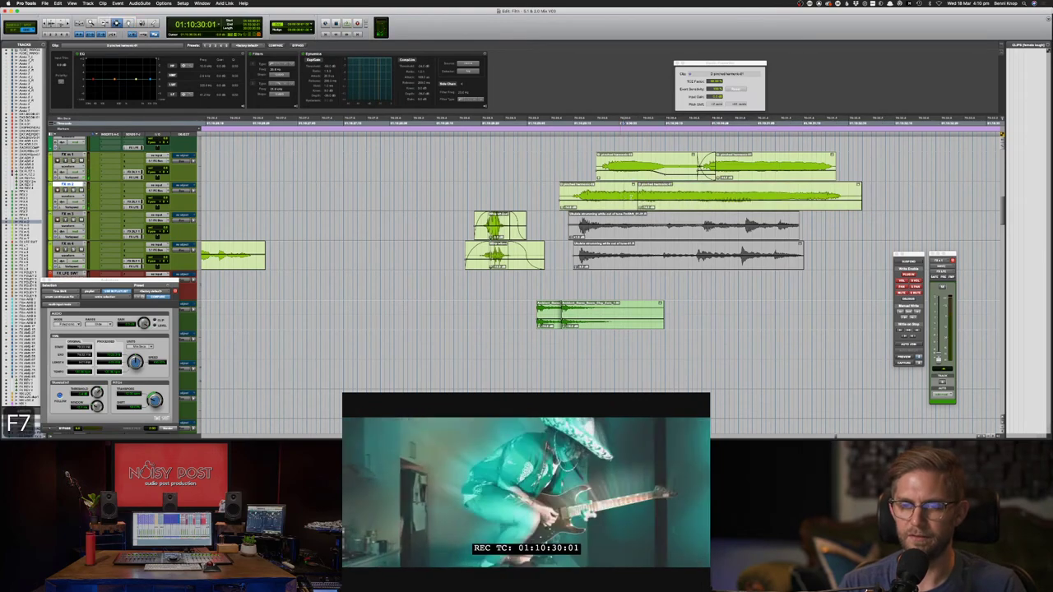
left_click_drag(623, 196, 641, 201)
key("f")
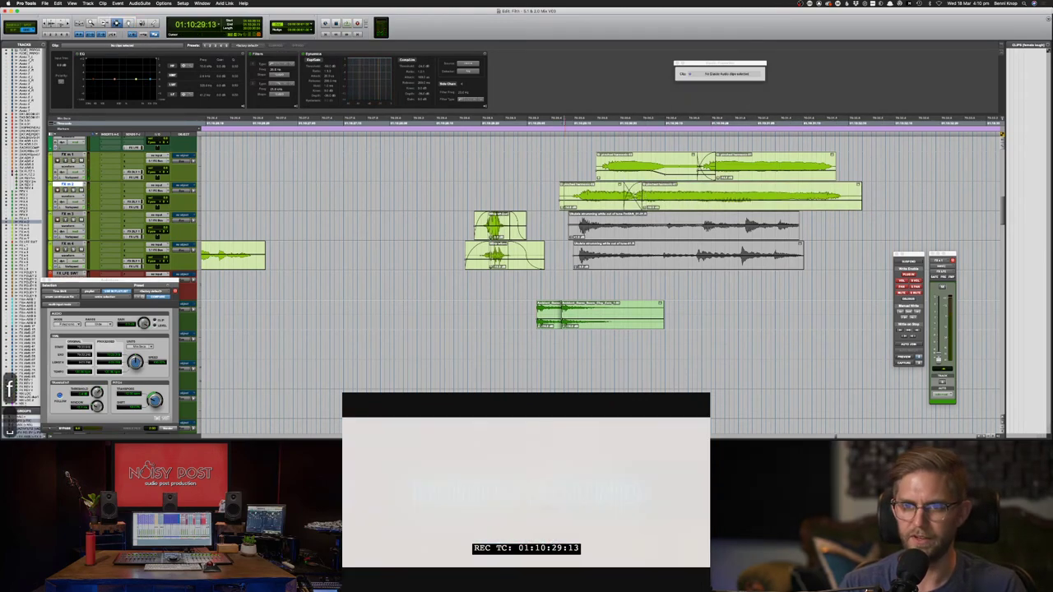
key("space")
key("space")
key("F8")
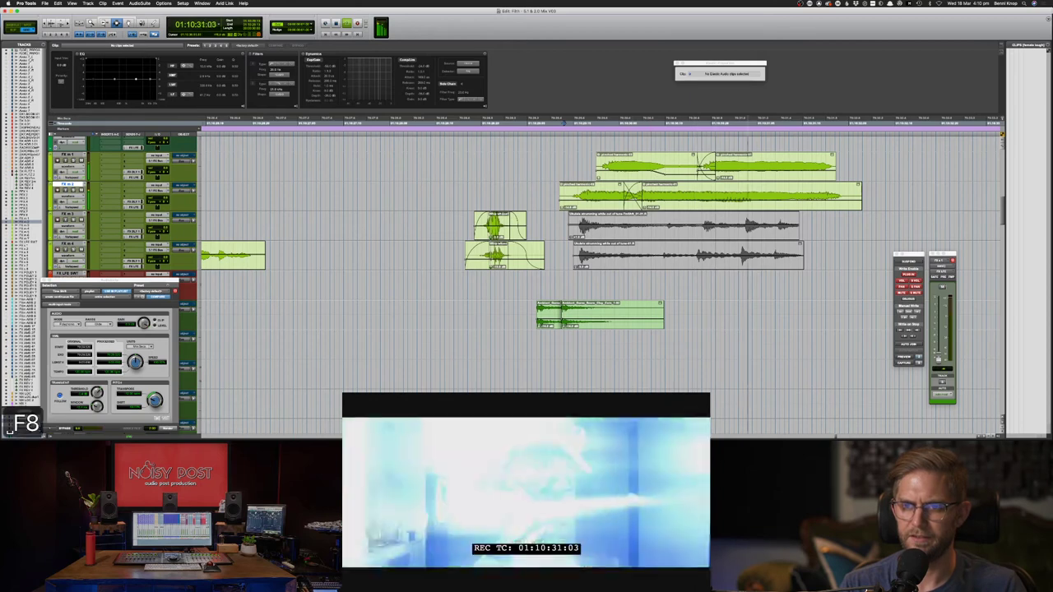
- Delete the right-hand clip on FX m 1
double_click(766, 167)
key("Delete")
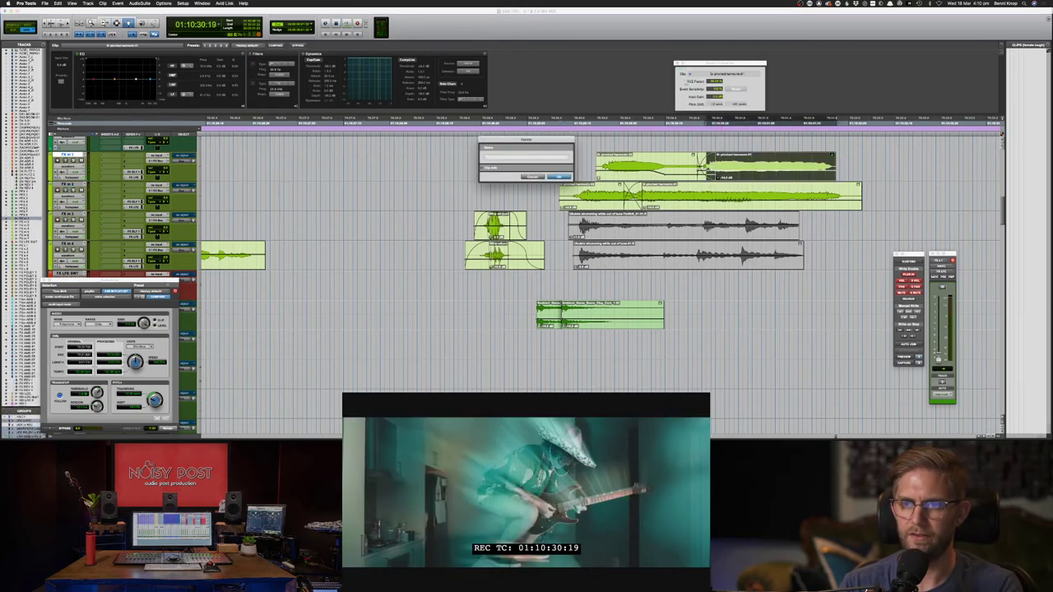
left_click(532, 177)
key("Delete")
key("F8")
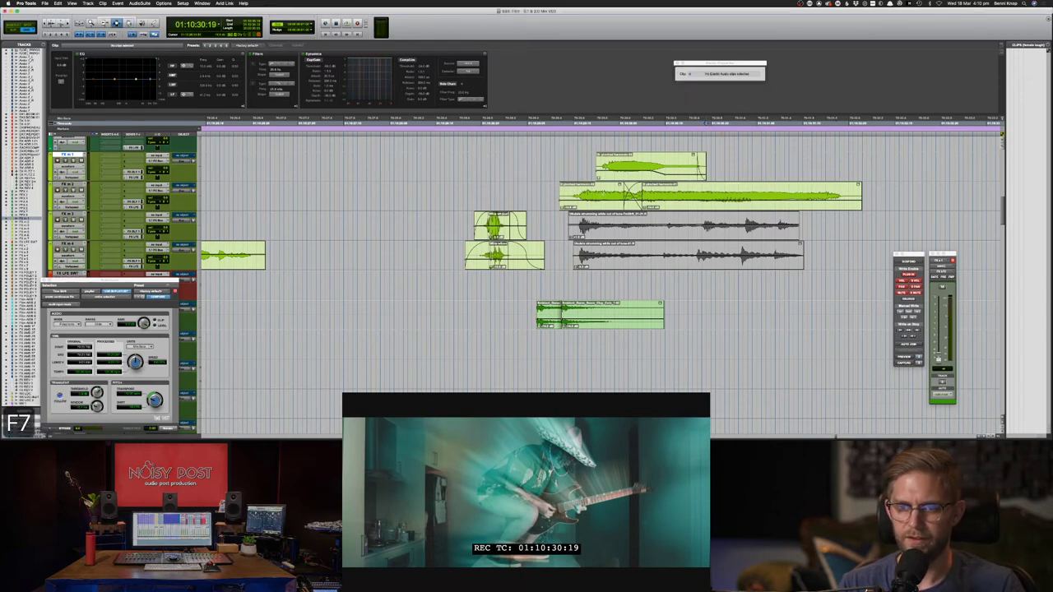
- Cut the tails off the top and FX m 2 clips, fade out their ends, and select both
left_click_drag(647, 168, 780, 168)
key("Delete")
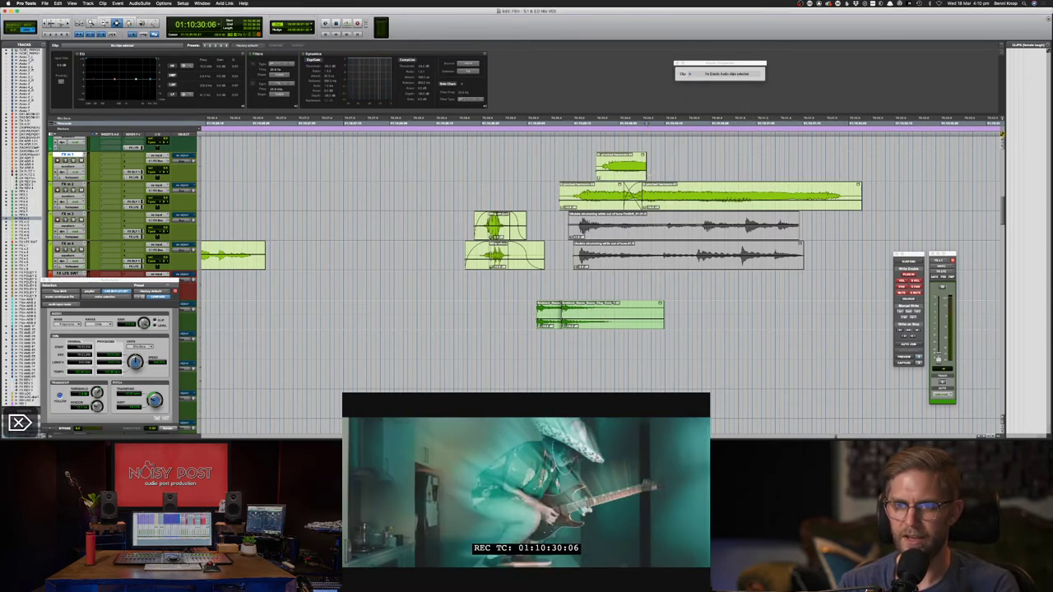
left_click_drag(656, 167, 624, 167)
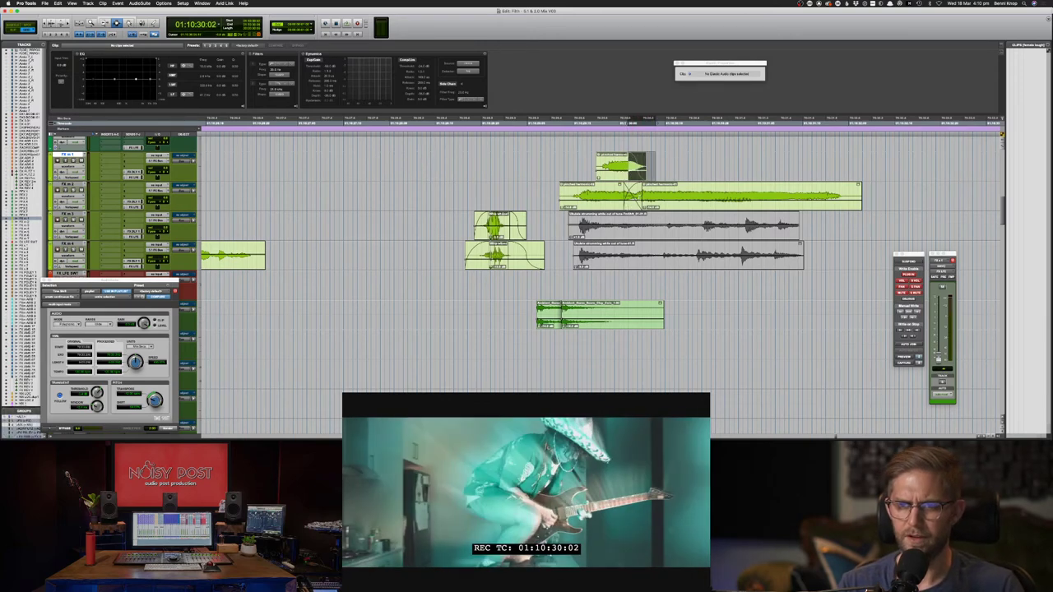
key("super+z")
key("f")
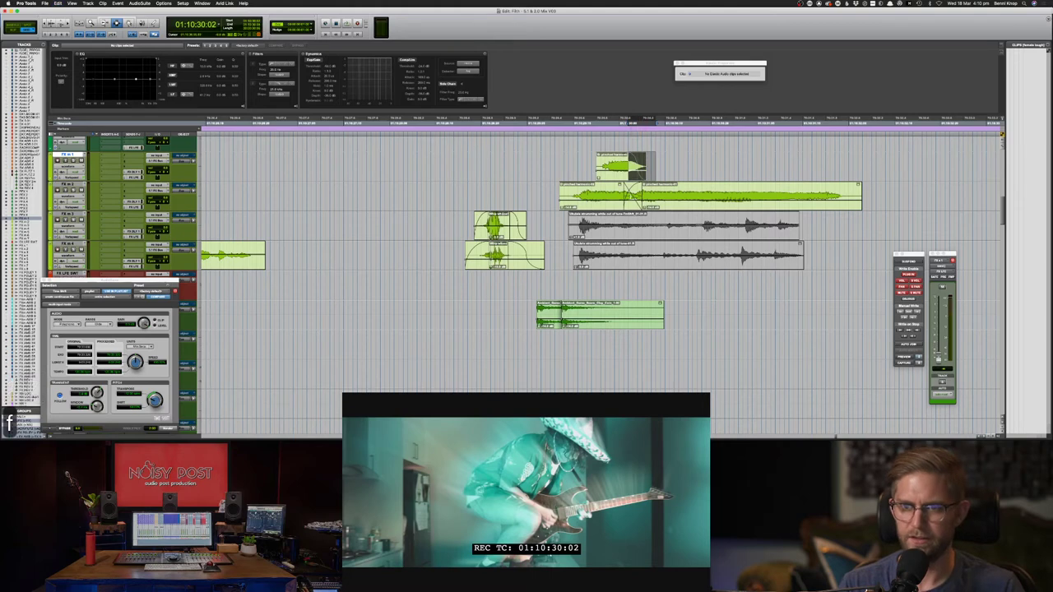
key("Delete")
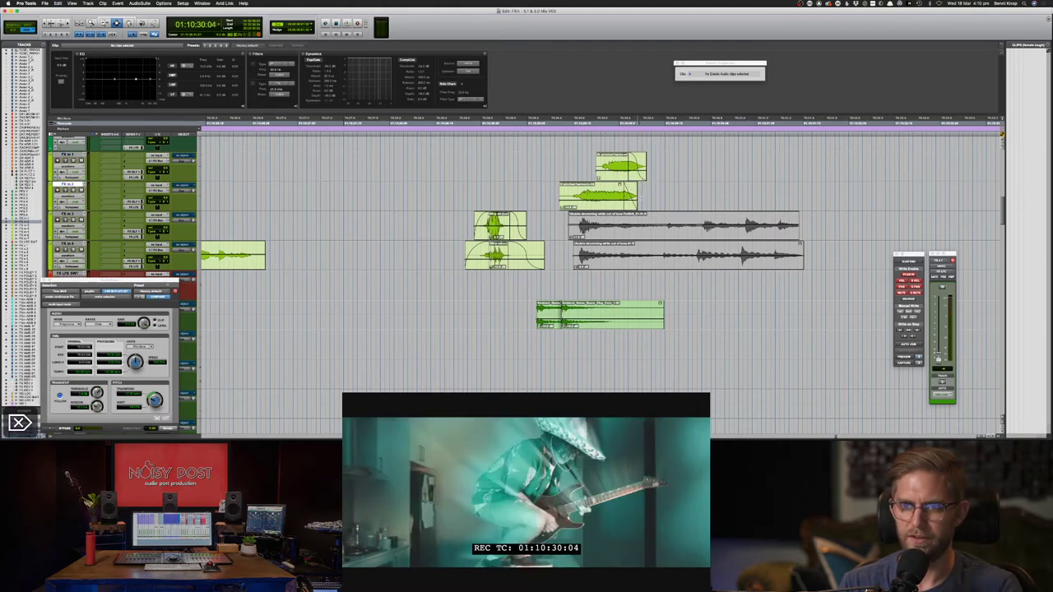
key("f")
left_click_drag(574, 195, 644, 170)
- Apply batch fades to both short clips, duplicate them to the right, and play the squeals
key("super+f")
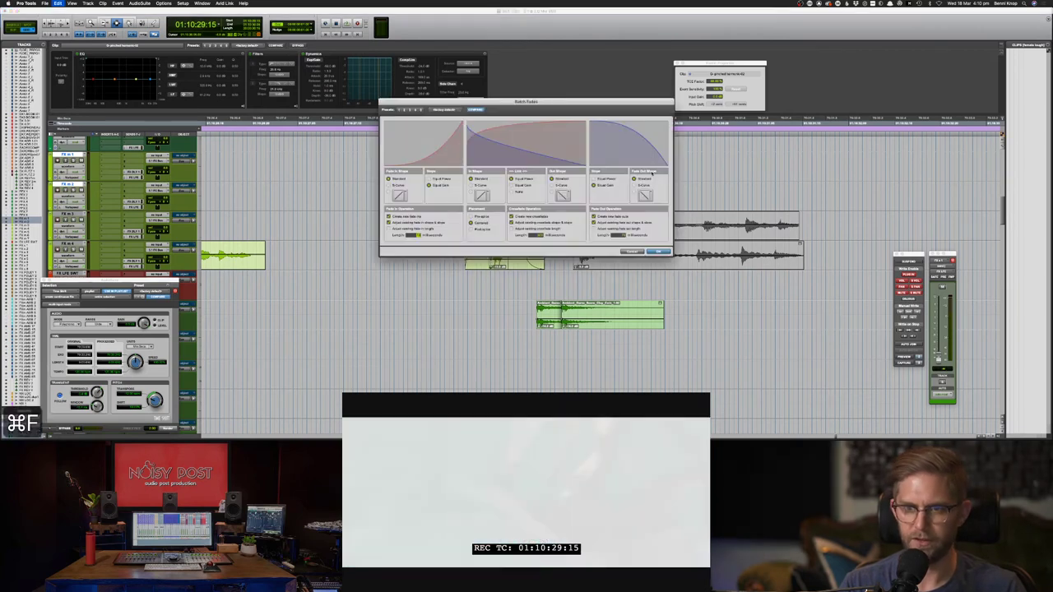
key("Return")
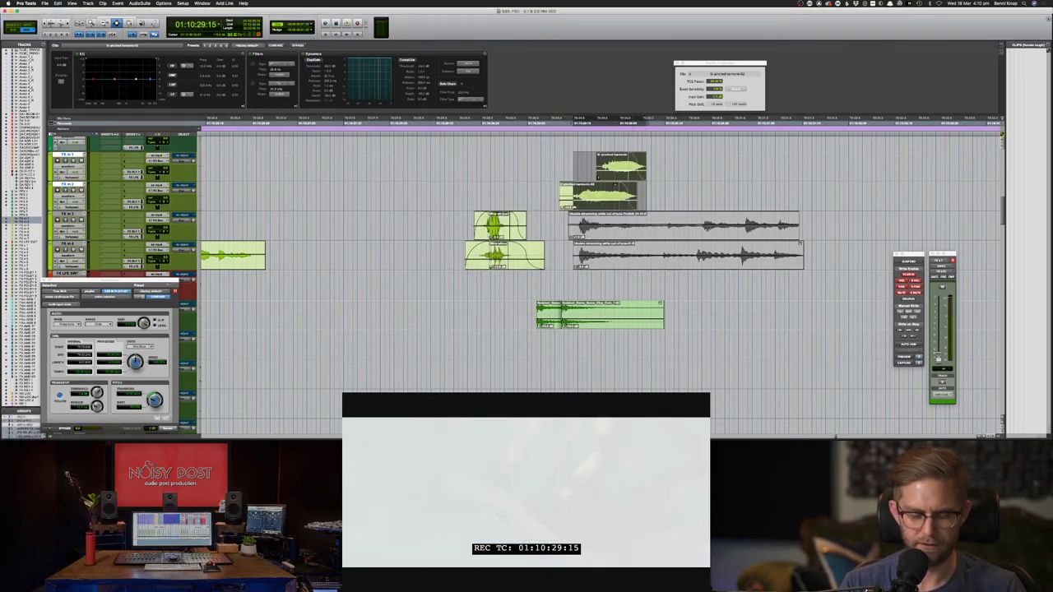
key("super+d")
key("F7")
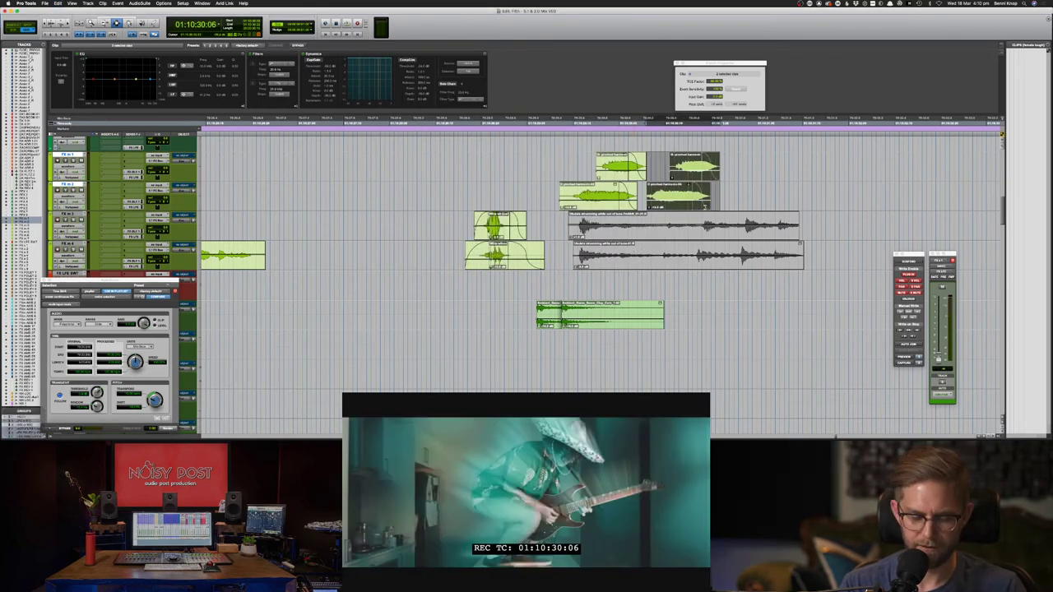
left_click(574, 167)
key("space")
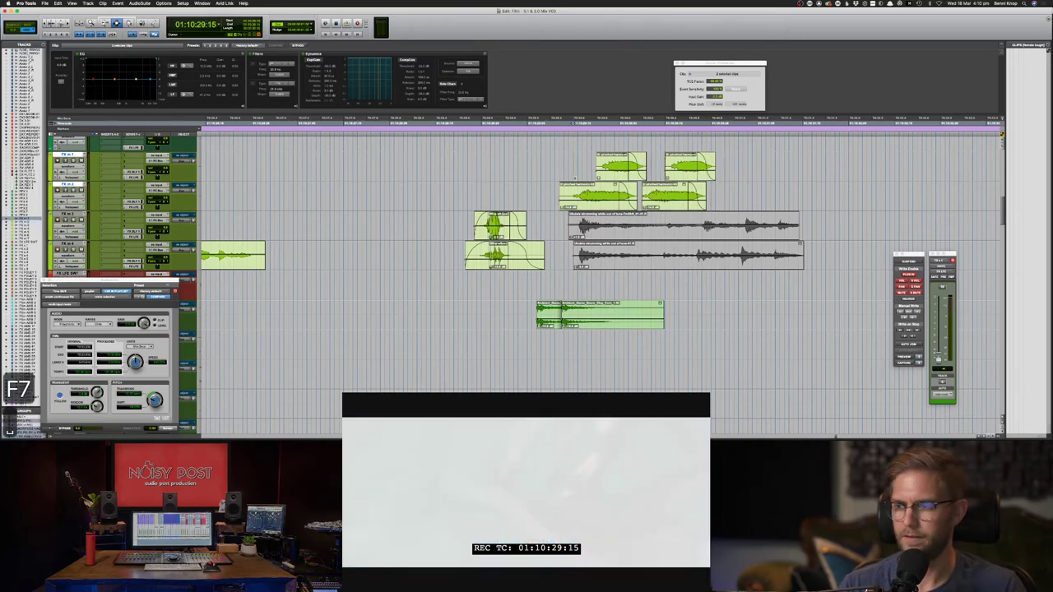
key("F8")
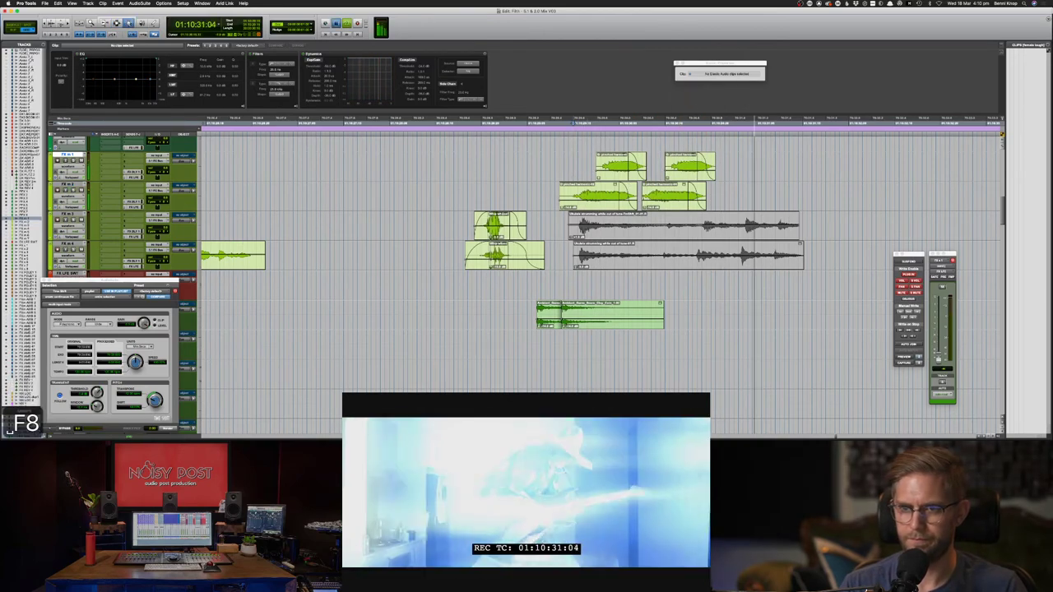
- Nudge the duplicated clips on FX m 1 and FX m 2 earlier and replay the section
key("space")
left_click(678, 196)
key("comma")
left_click(679, 174)
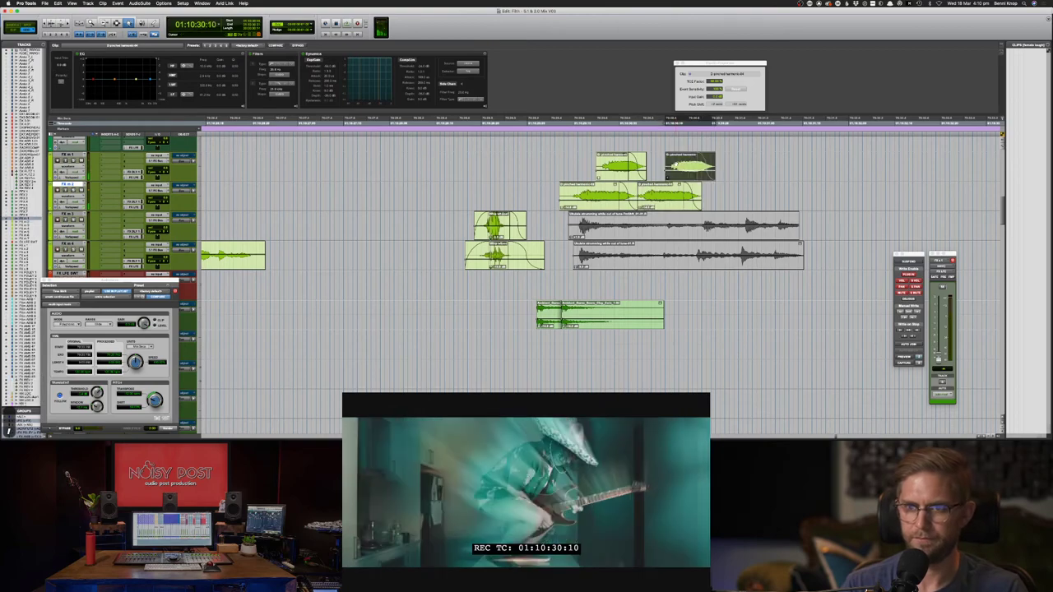
key("comma")
key("comma")
left_click(664, 192)
key("comma")
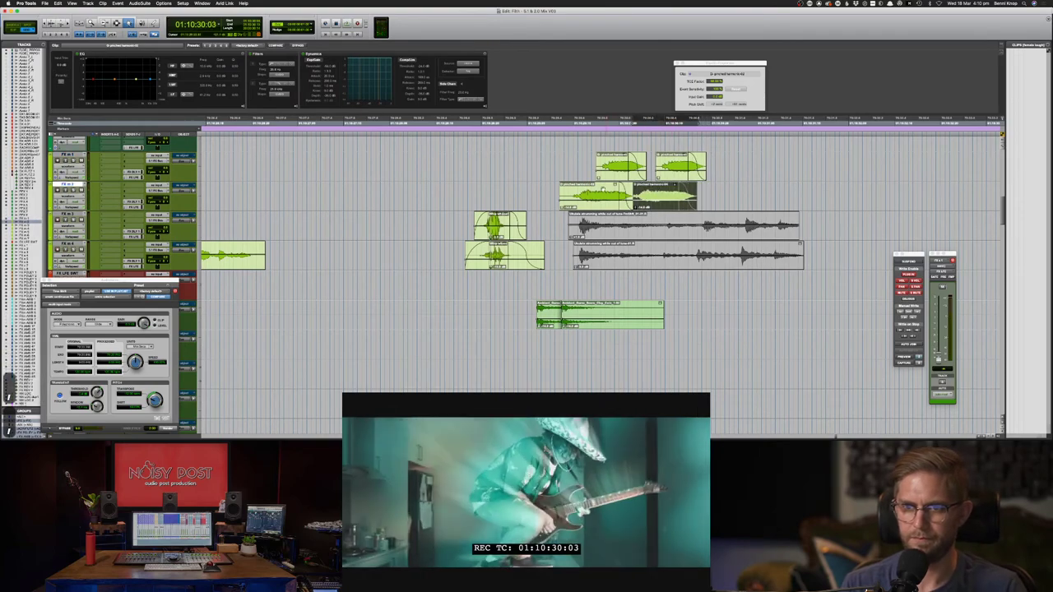
key("F7")
left_click(569, 197)
key("space")
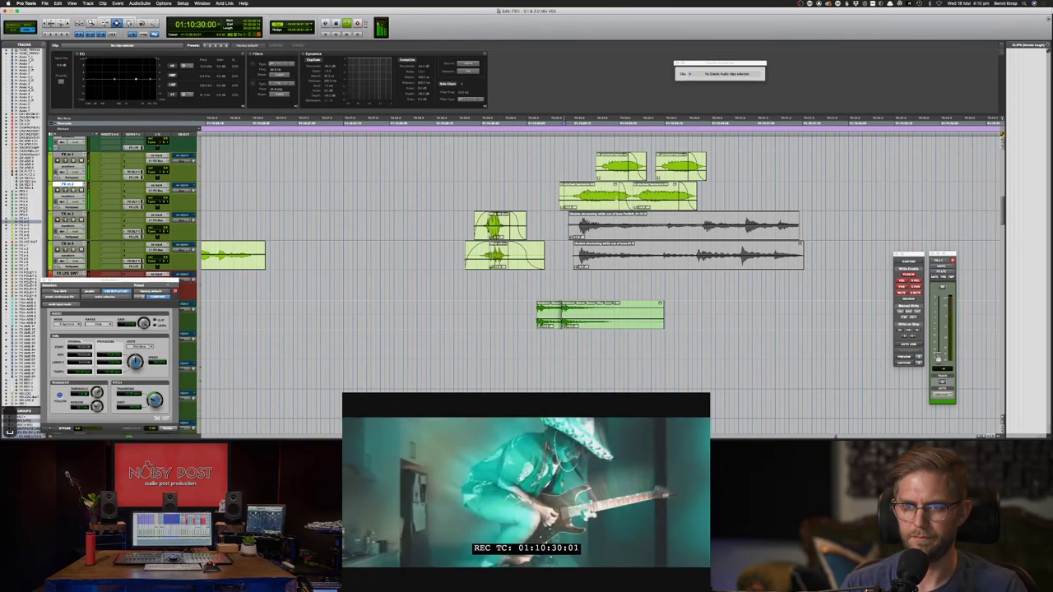
key("space")
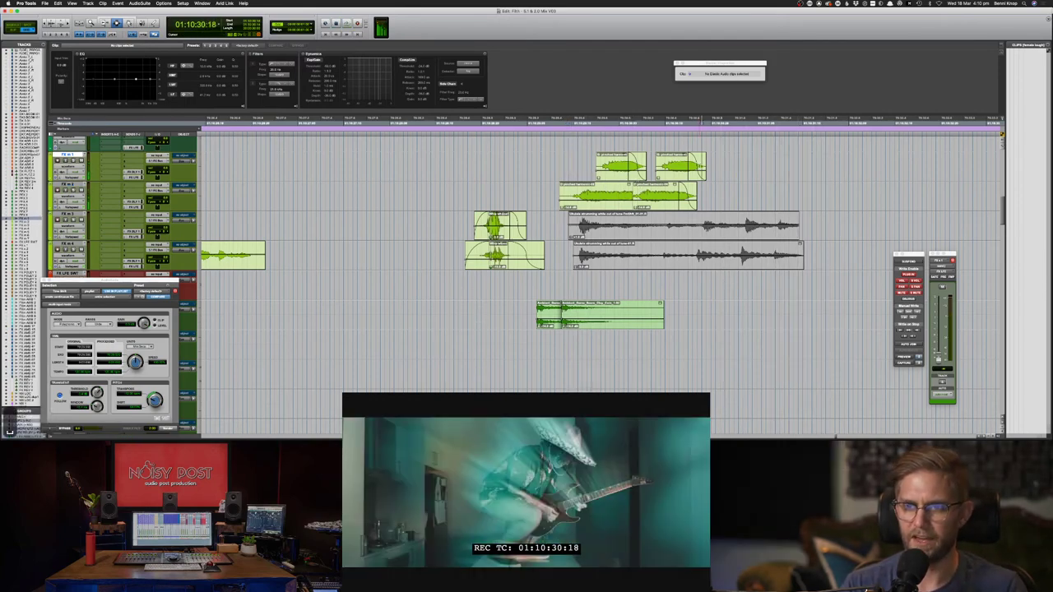
key("space")
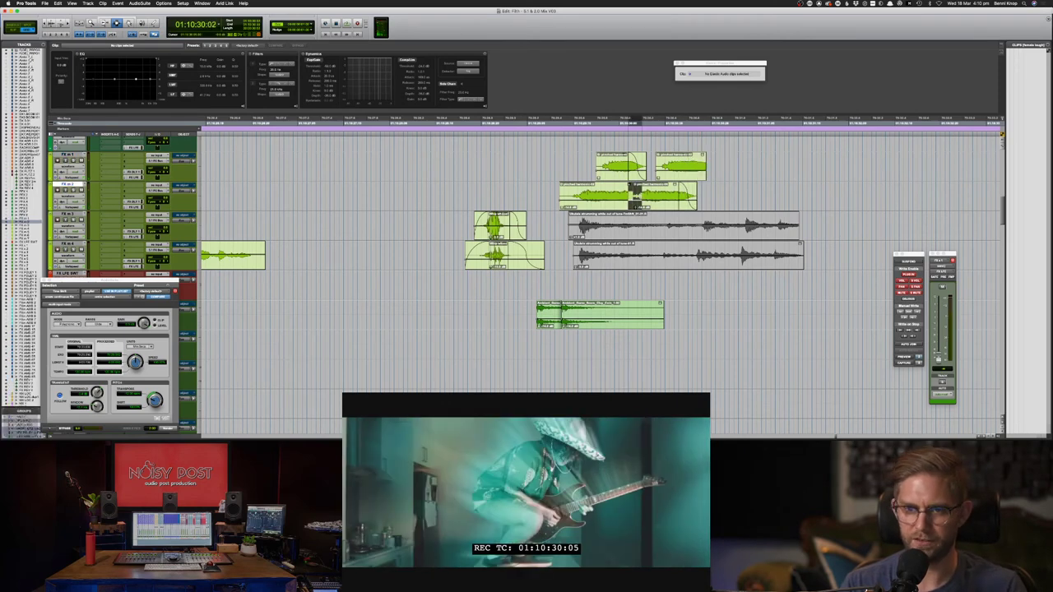
- Replace the top guitar clip's fade with a crossfade over the gap, adjusting its bounds, and play it
double_click(637, 163)
key("Delete")
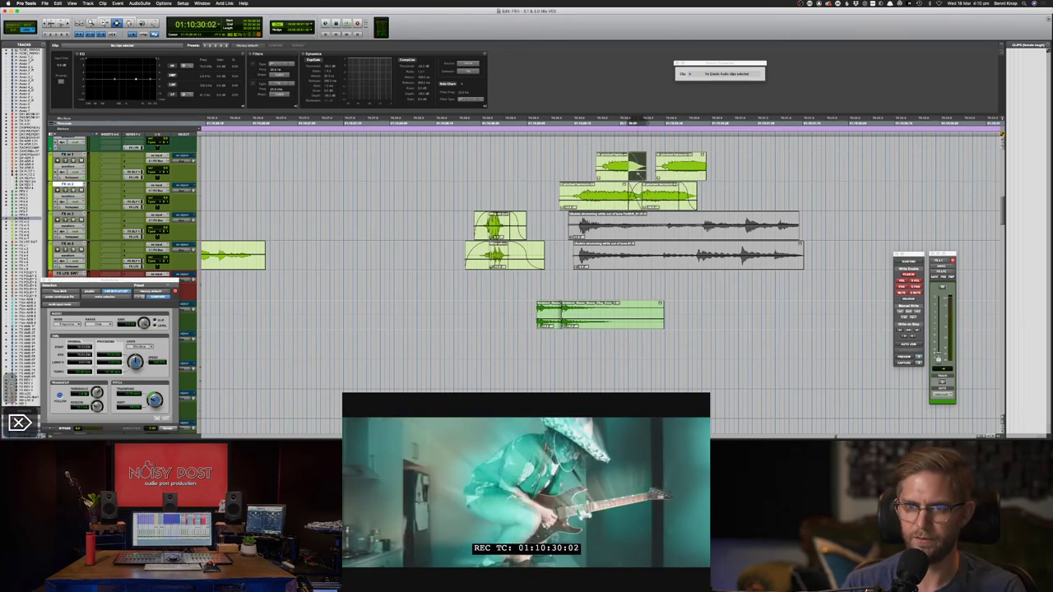
left_click_drag(638, 164, 658, 164)
key("f")
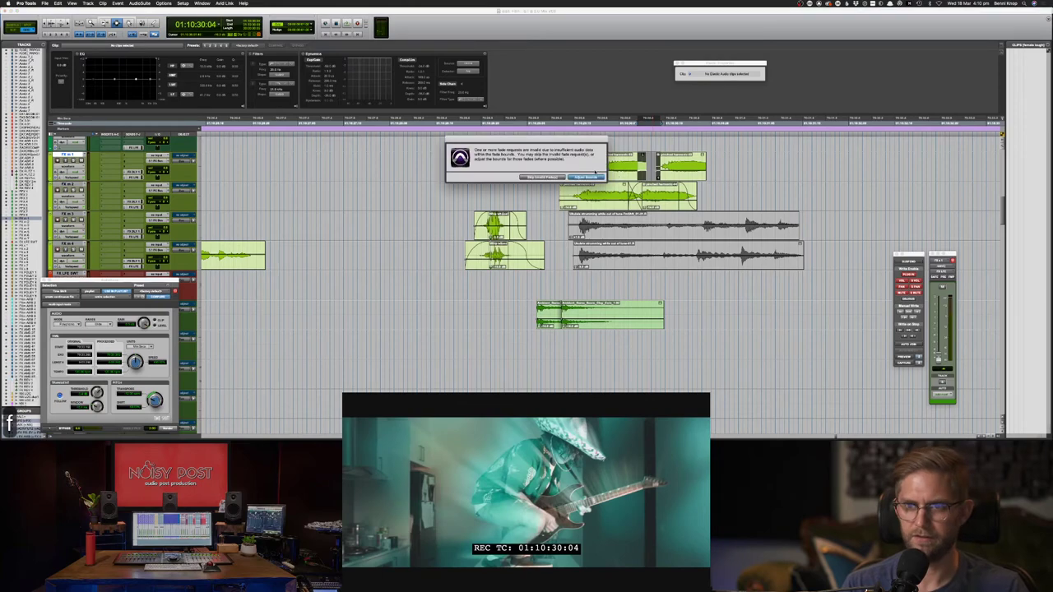
key("Return")
left_click(584, 170)
key("space")
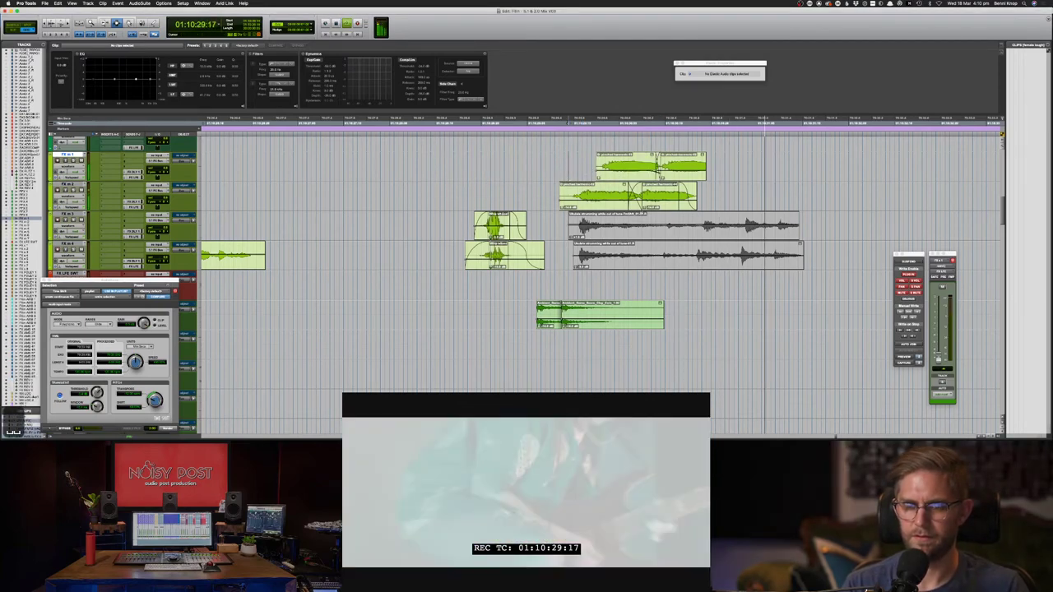
- Replay the crossfaded FX m 1–2 squeals against the picture, then return to the session start
key("space")
key("space")
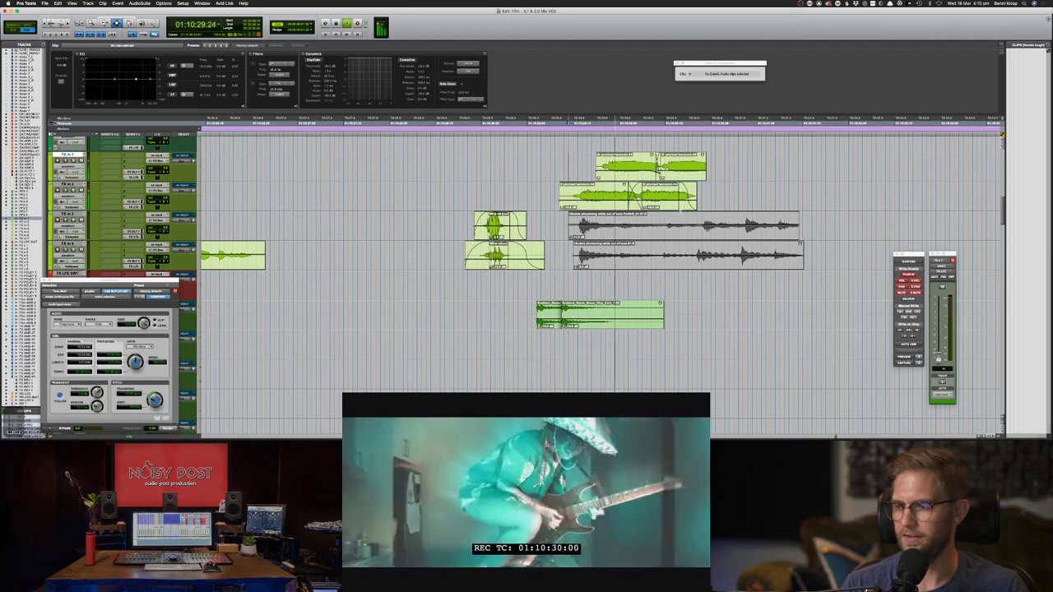
key("space")
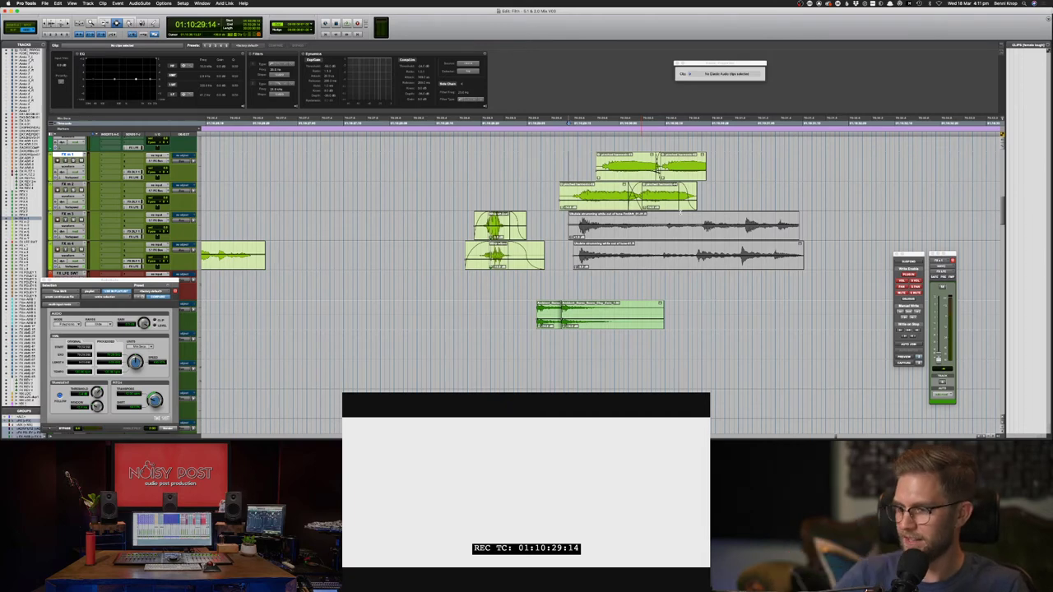
key("space")
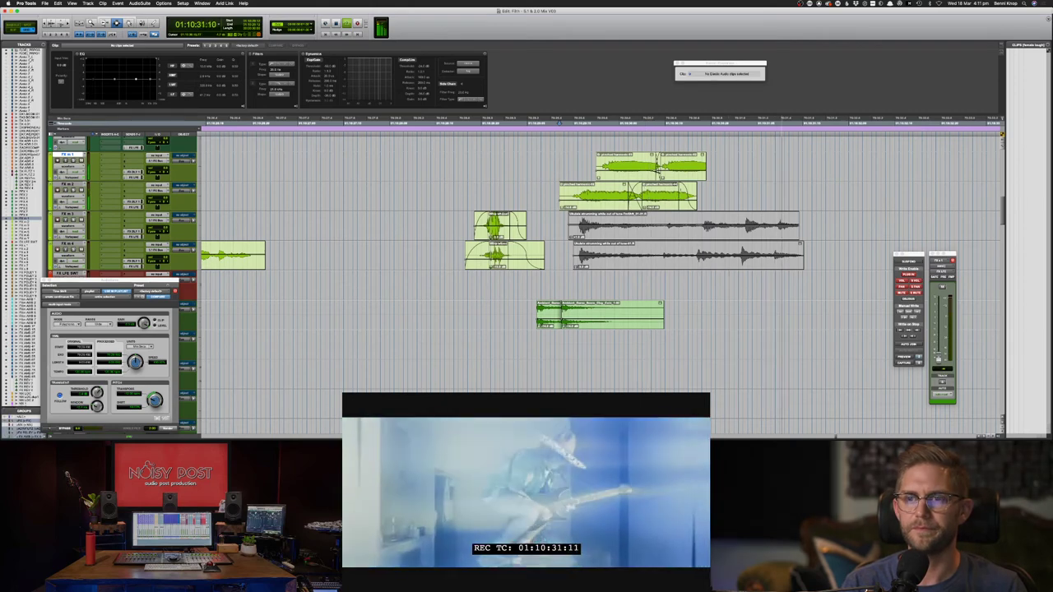
key("space")
key("space")
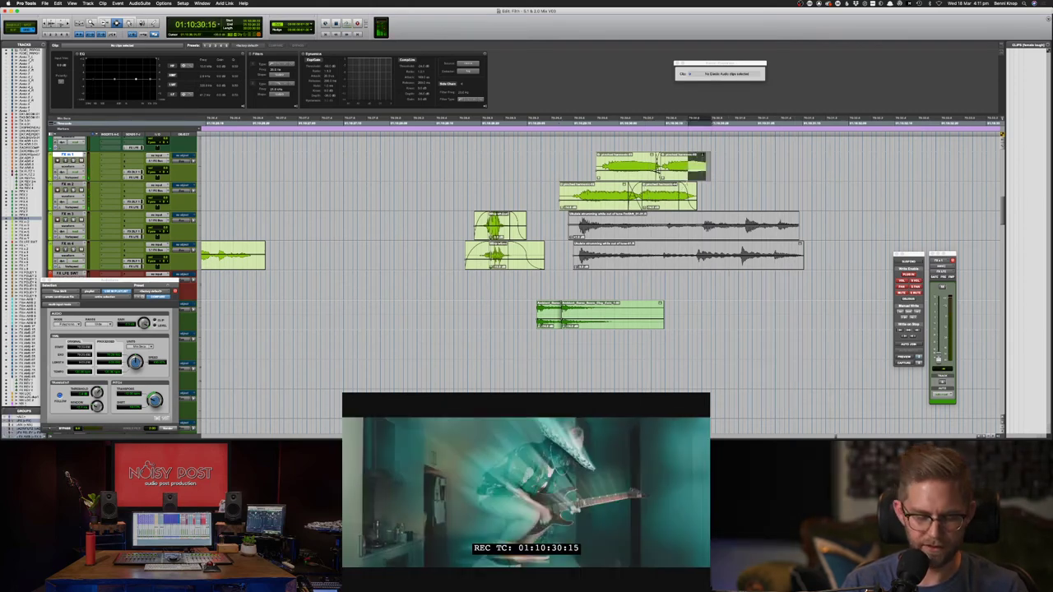
key("Return")
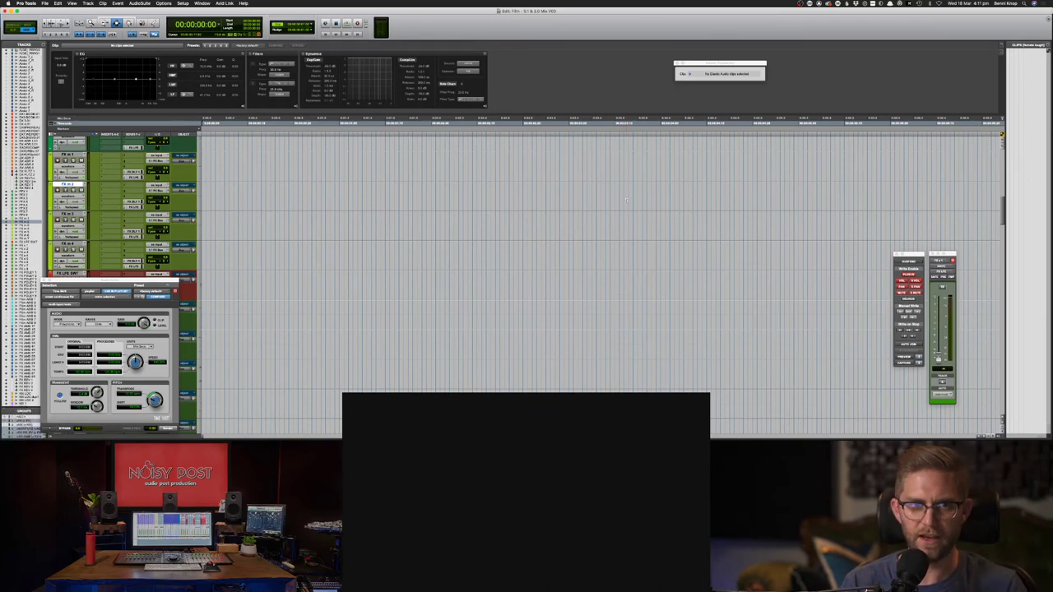
- Undo the locate and play the guitar squeals from FX M 3 at 01:10:28
key("super+z")
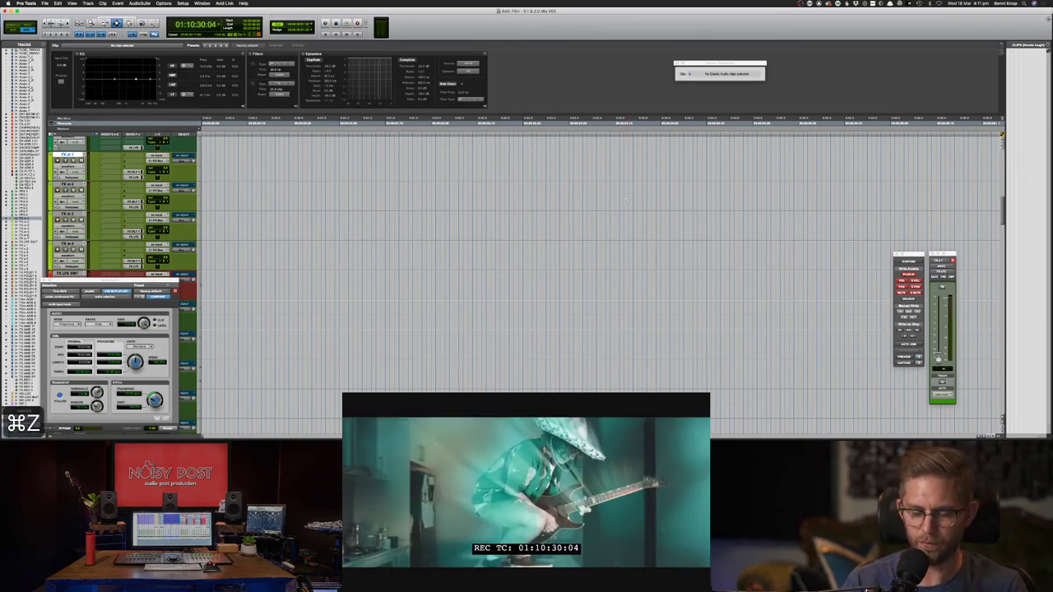
key("space")
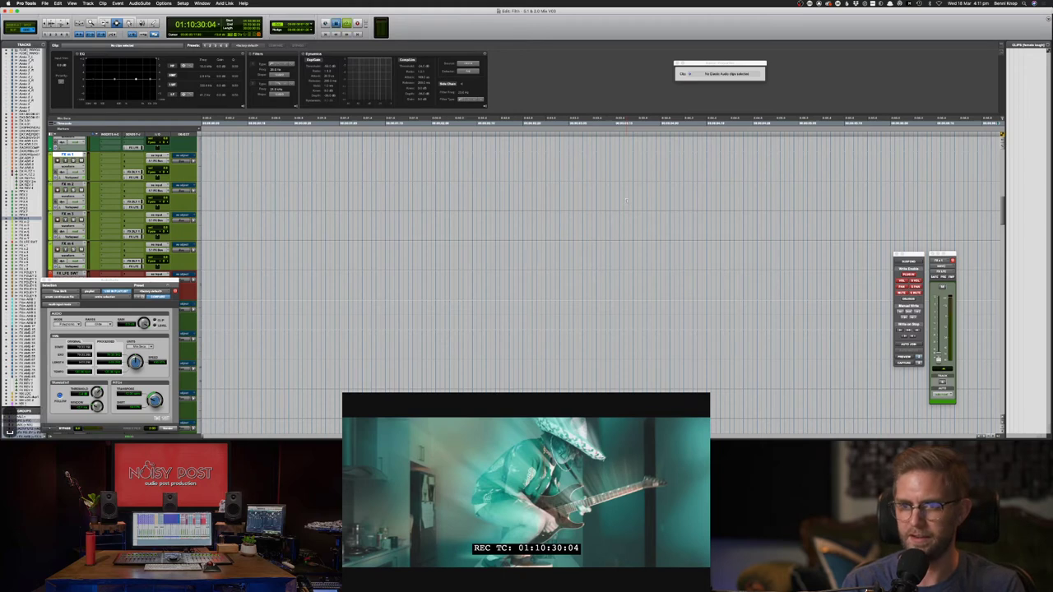
key("super+bracketleft")
key("super+bracketleft")
key("super+bracketleft")
key("super+bracketleft")
key("super+bracketleft")
key("super+bracketleft")
key("super+bracketleft")
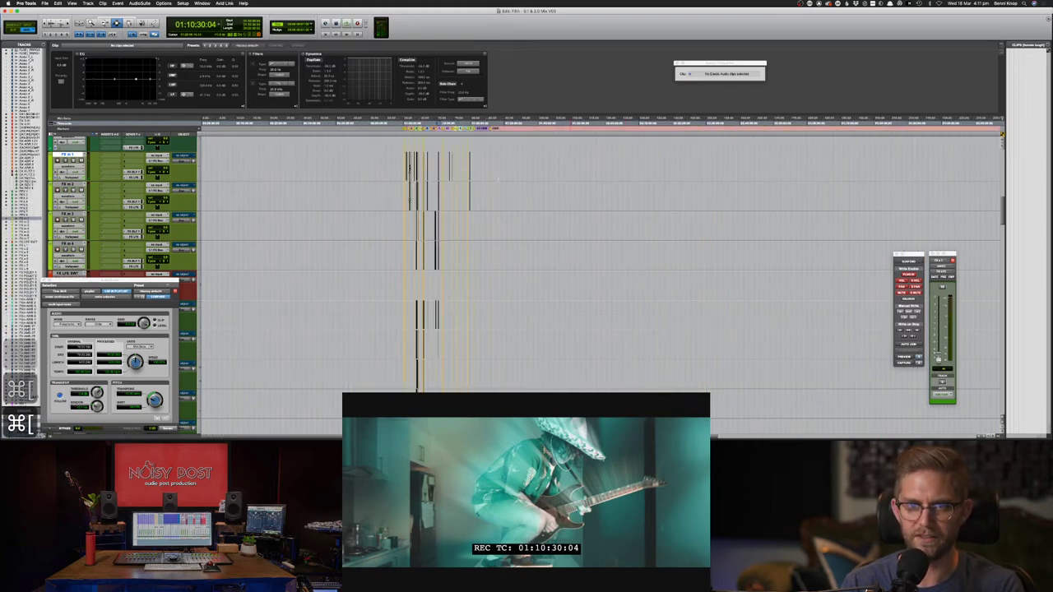
key("super+bracketright")
key("super+bracketright")
key("super+bracketright")
key("super+bracketright")
key("super+bracketright")
key("super+bracketright")
key("super+bracketright")
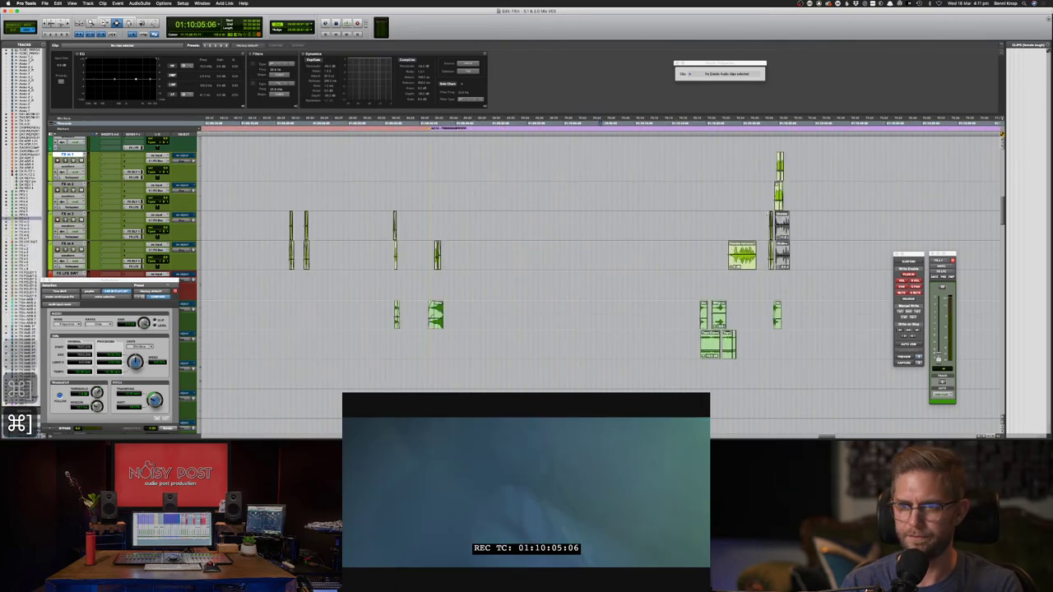
left_click(767, 226)
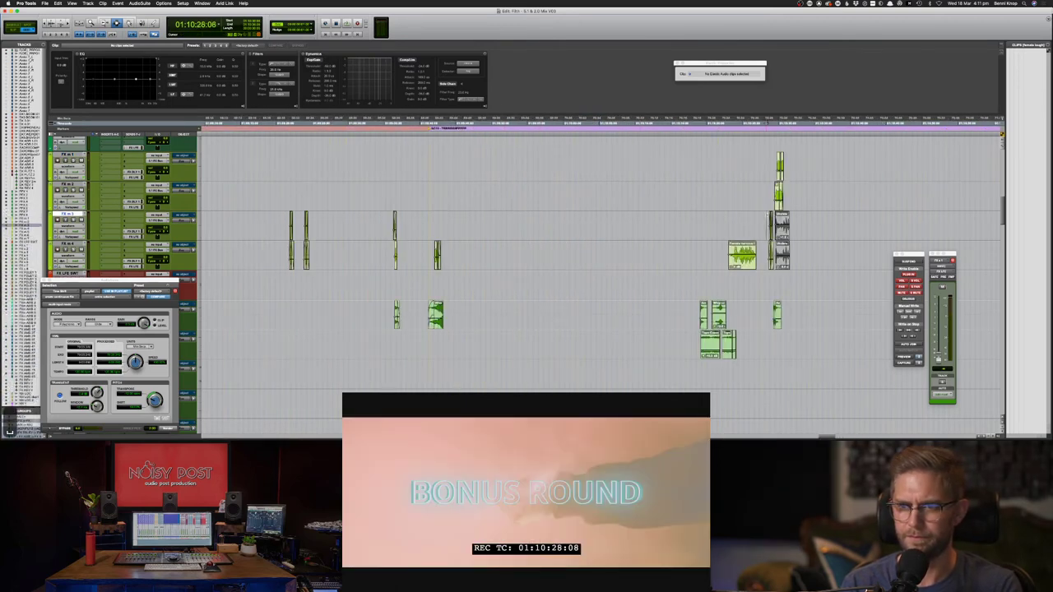
key("space")
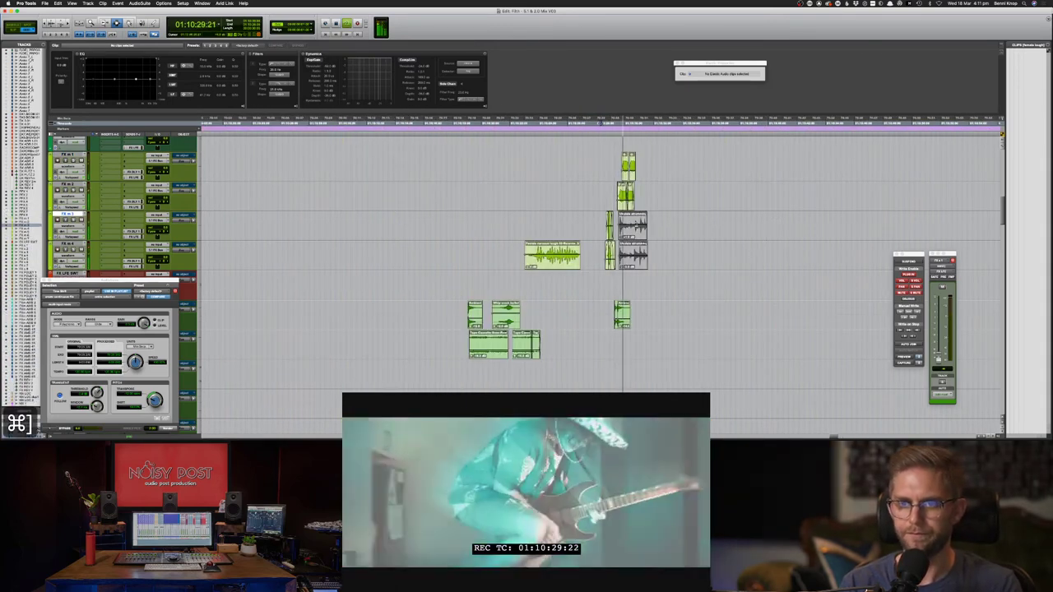
key("super+bracketright")
key("super+bracketright")
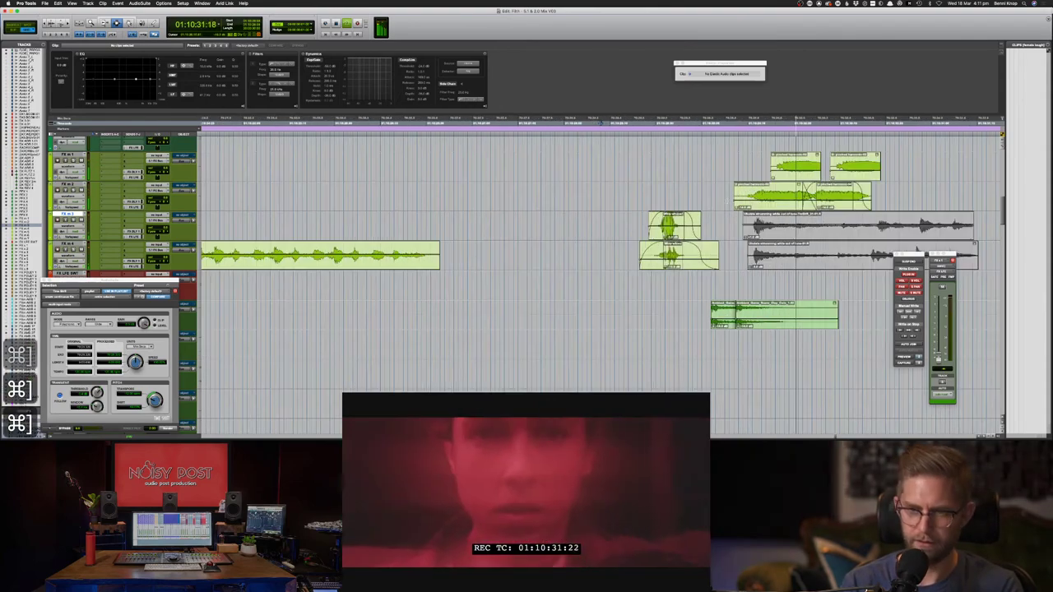
key("space")
scroll(725, 200, "right", 5)
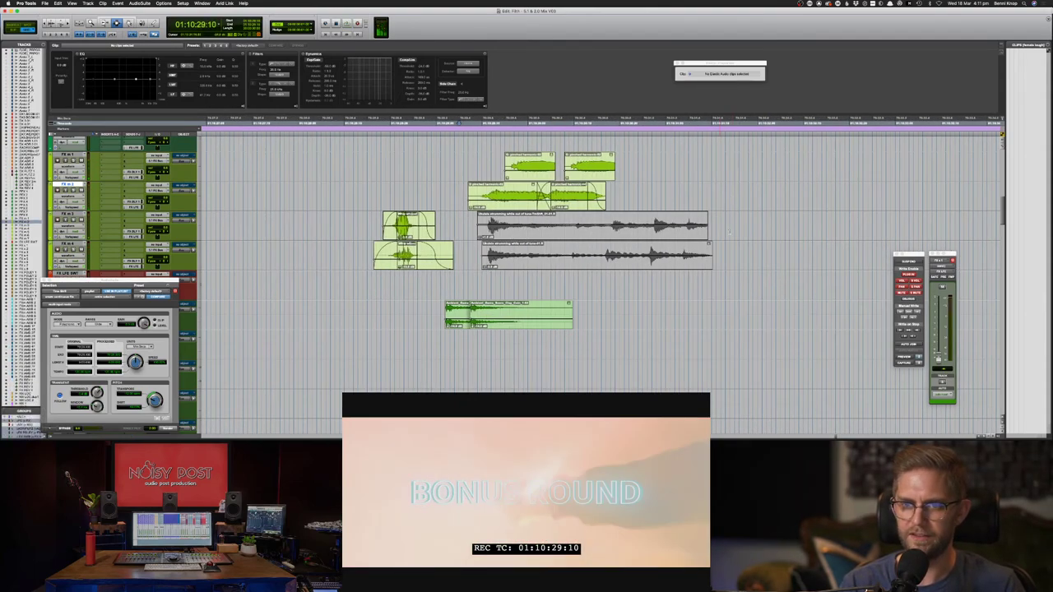
- Unmute the two long strumming clips and mute the four pinched-harmonic clips on FX m 1–2
left_click_drag(730, 224, 479, 253)
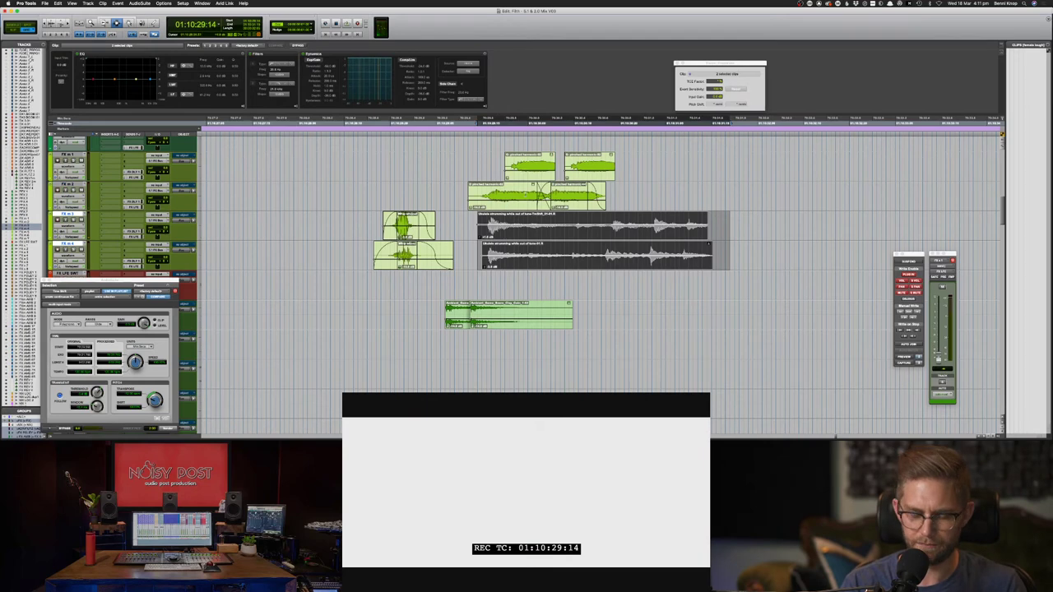
key("super+m")
left_click_drag(463, 168, 689, 194)
key("super+m")
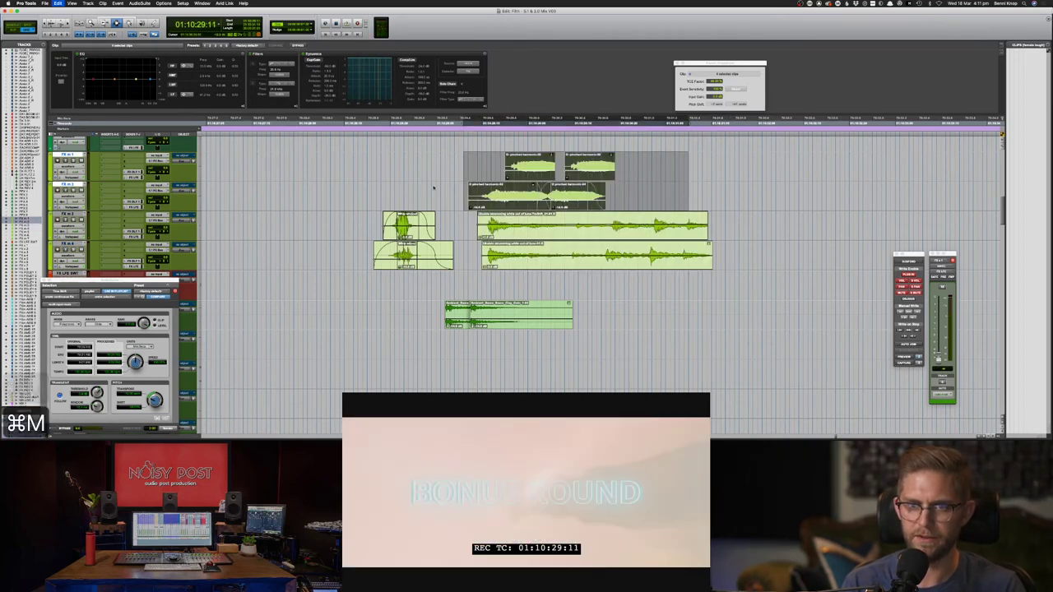
left_click(433, 187)
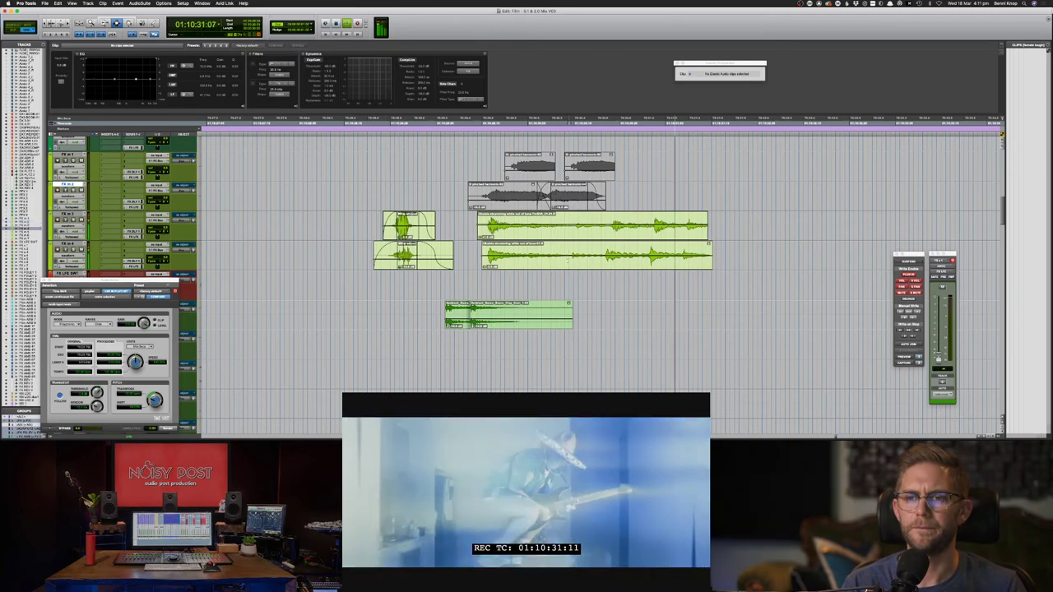
left_click(568, 258)
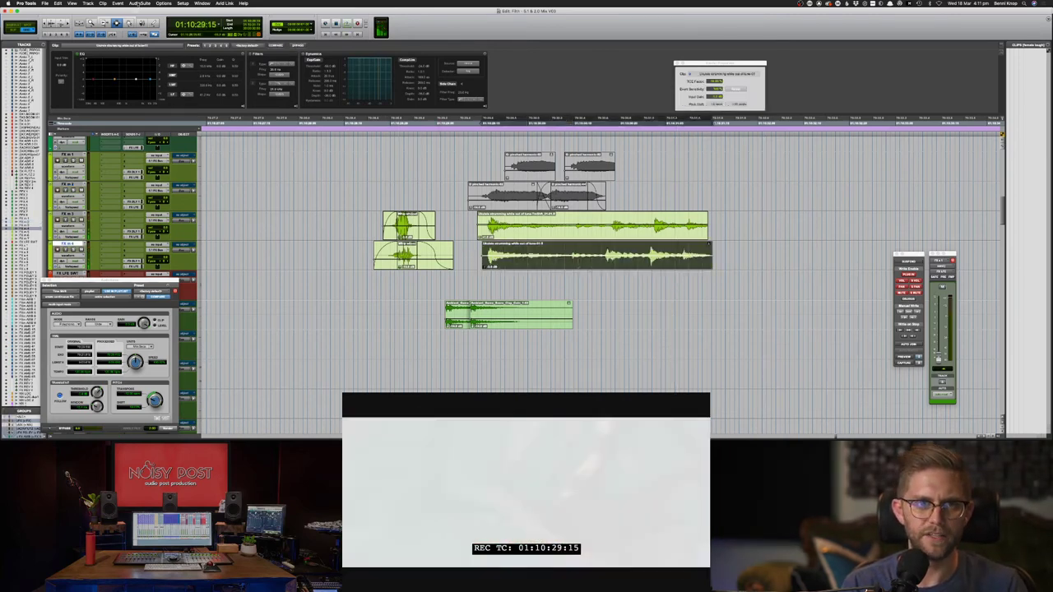
- Option-drag a copy of the lower strumming clip onto the track above with the Grabber (F8)
left_click(141, 3)
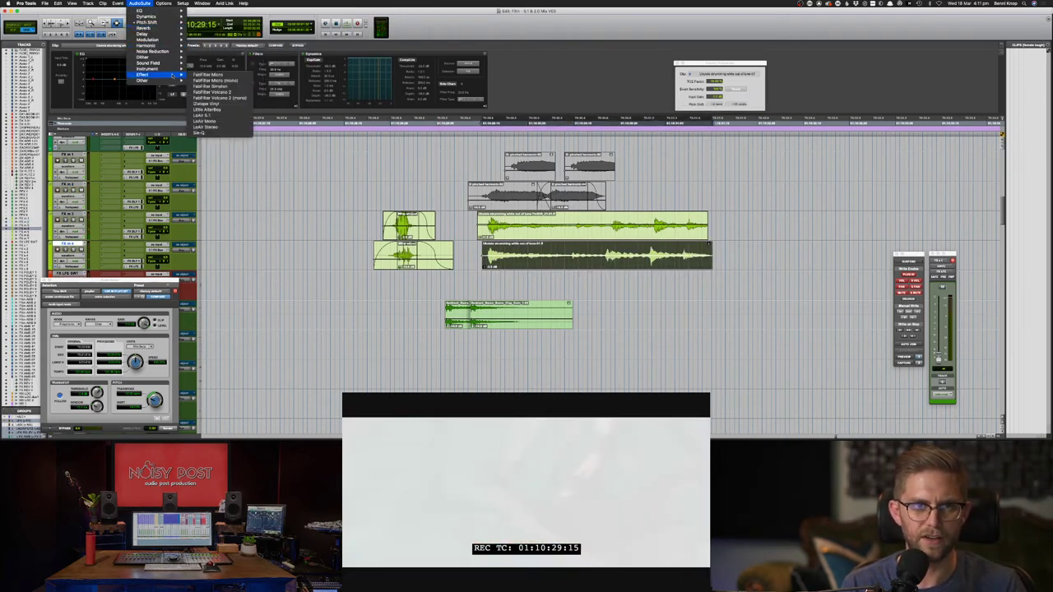
left_click(141, 4)
key("F8")
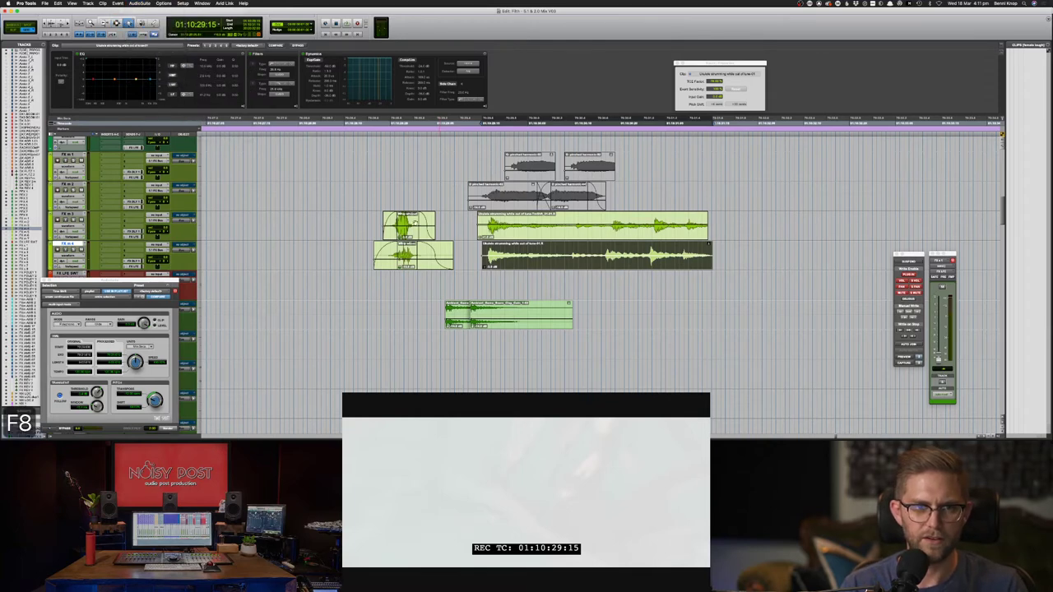
left_click_drag(531, 245, 531, 196)
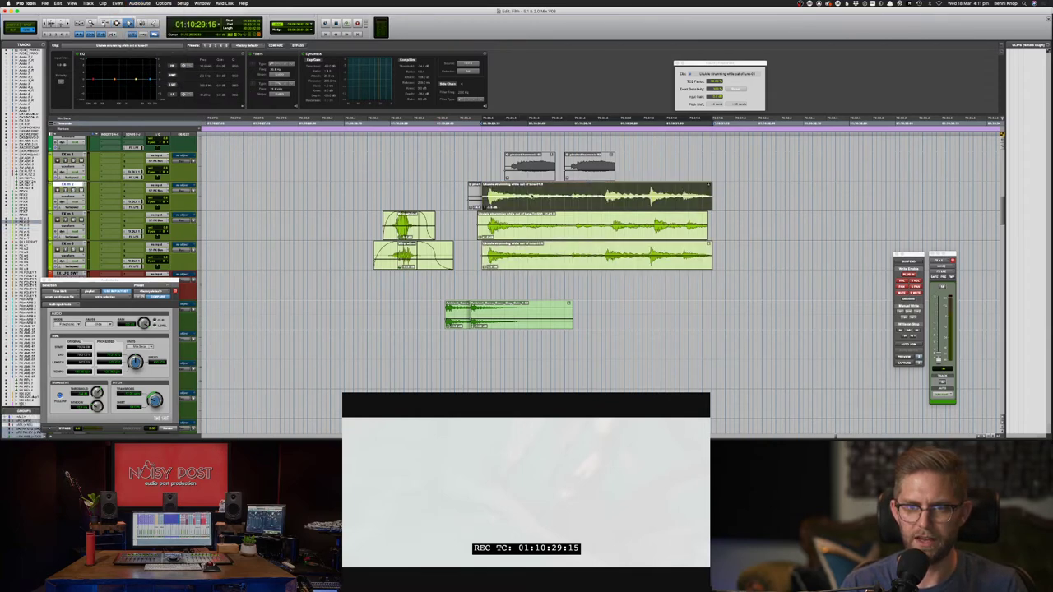
- Bring up the Eleven MK II amp processor from AudioSuite > Harmonic
left_click(142, 3)
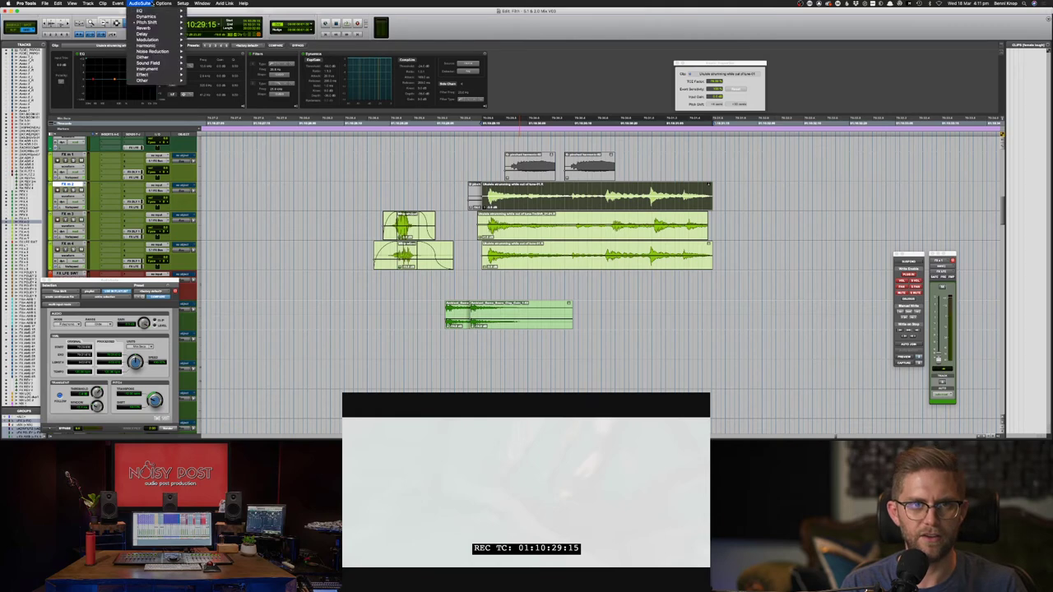
mouse_move(175, 75)
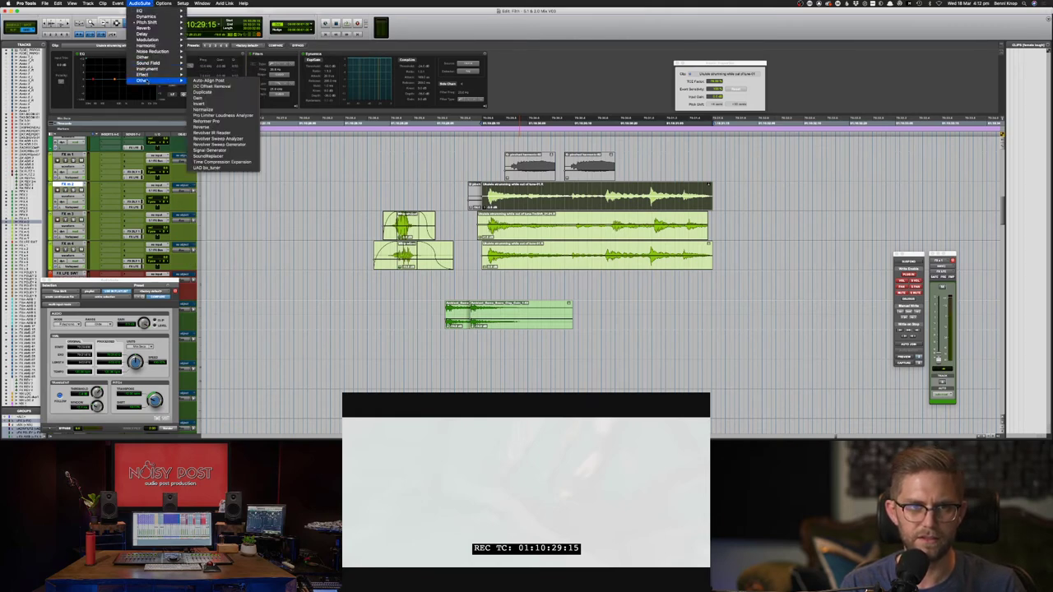
mouse_move(150, 45)
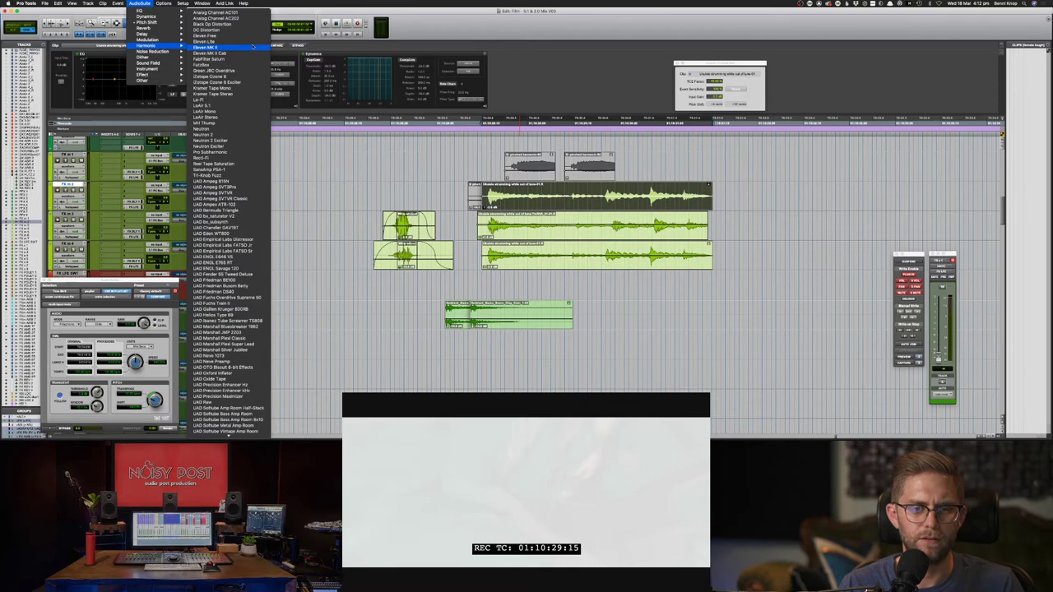
scroll(254, 49, "down", 2)
scroll(229, 225, "down", 5)
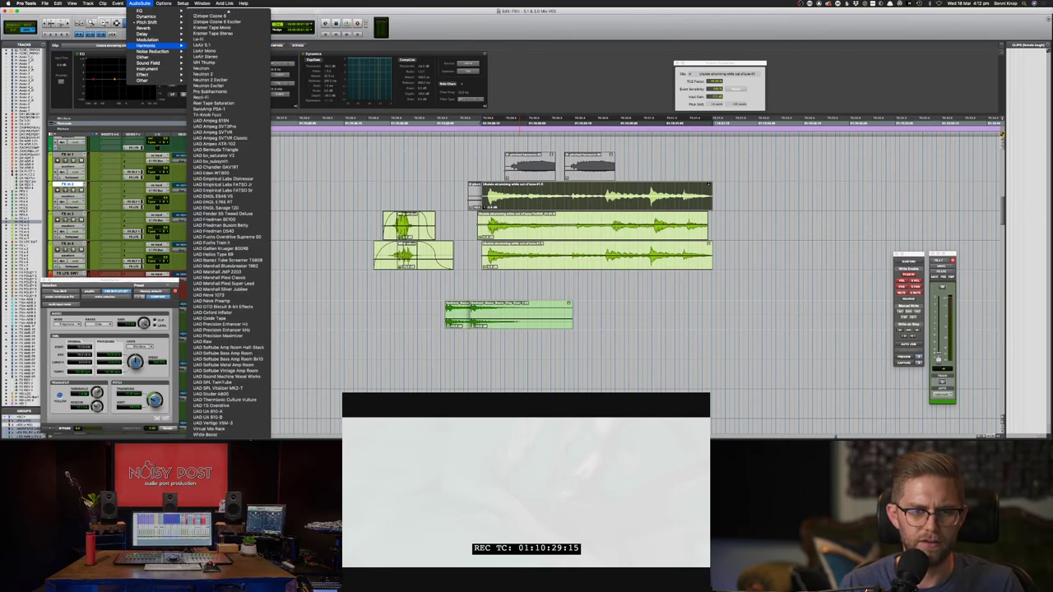
mouse_move(244, 3)
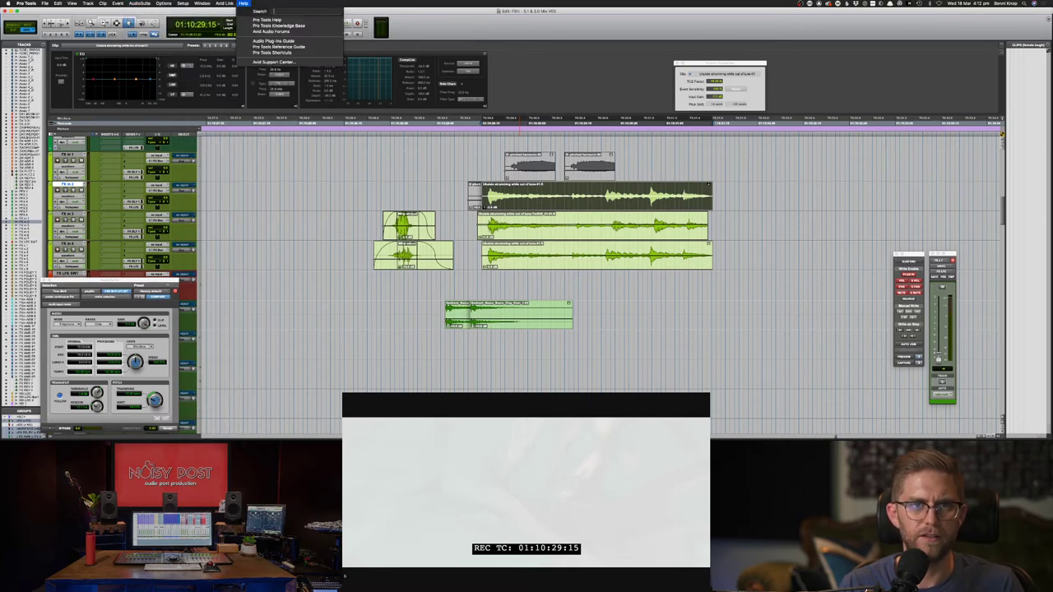
mouse_move(139, 5)
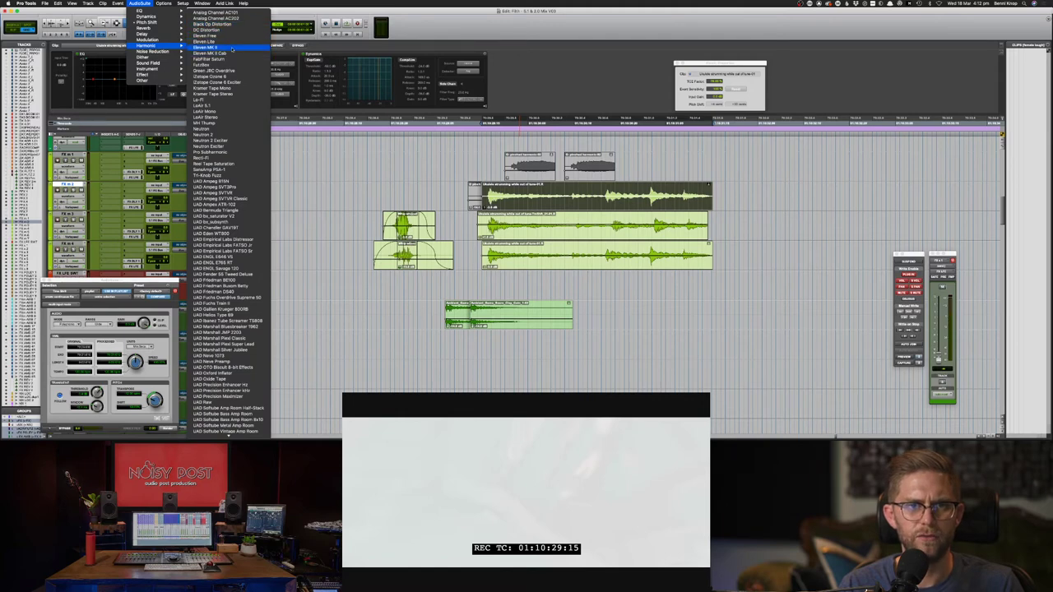
left_click(232, 50)
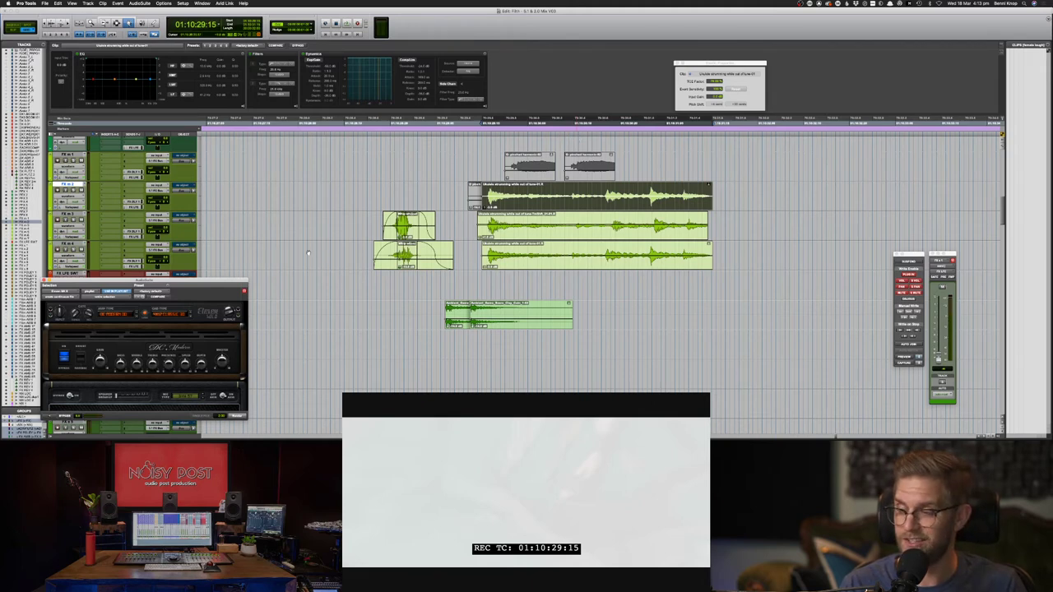
- Move the Eleven MK II window up to the upper middle of the Edit window
left_click_drag(208, 286, 308, 244)
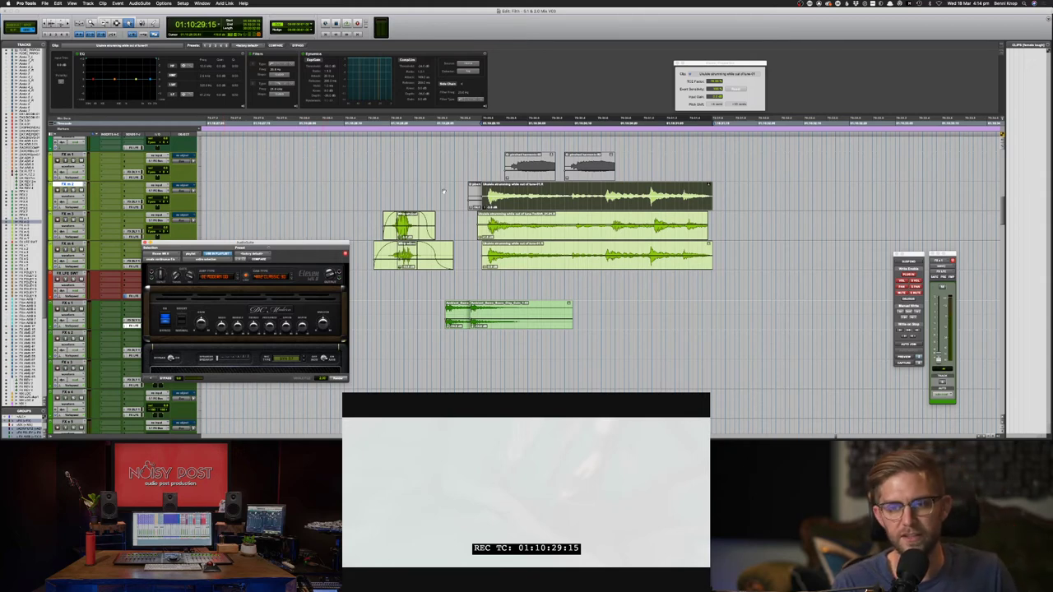
- With the Selector (F7), audition ranges around the clip starts and park playback at 01:10:29:12
left_click(511, 196)
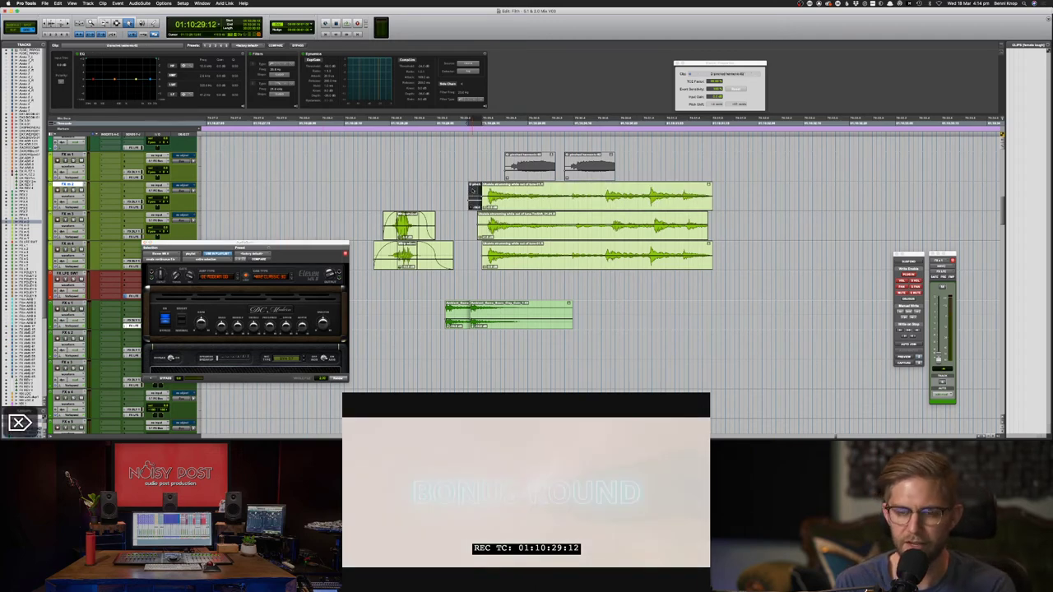
key("F7")
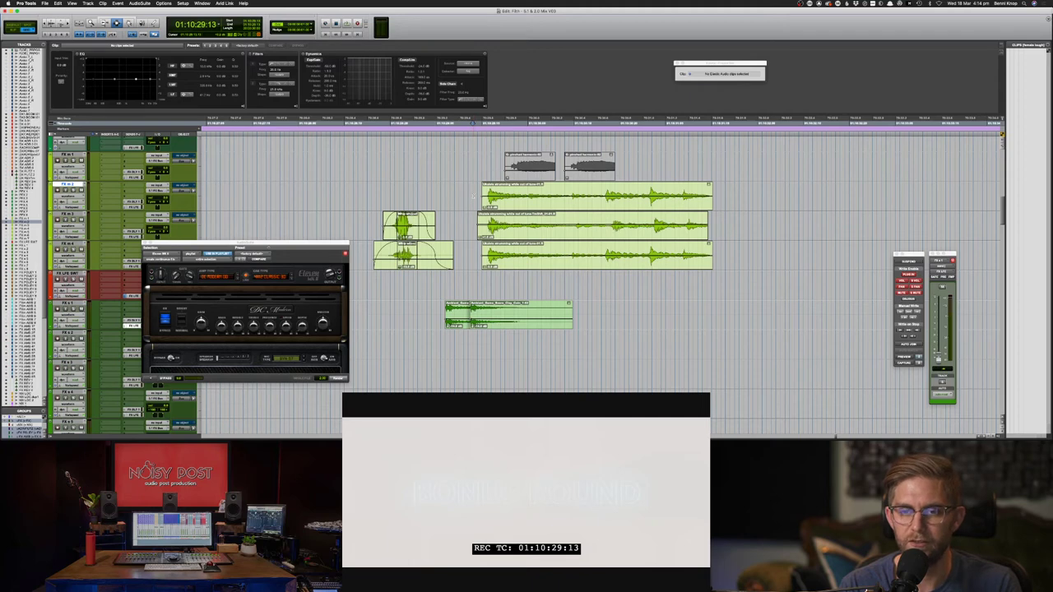
left_click_drag(473, 197, 486, 253)
left_click(468, 195)
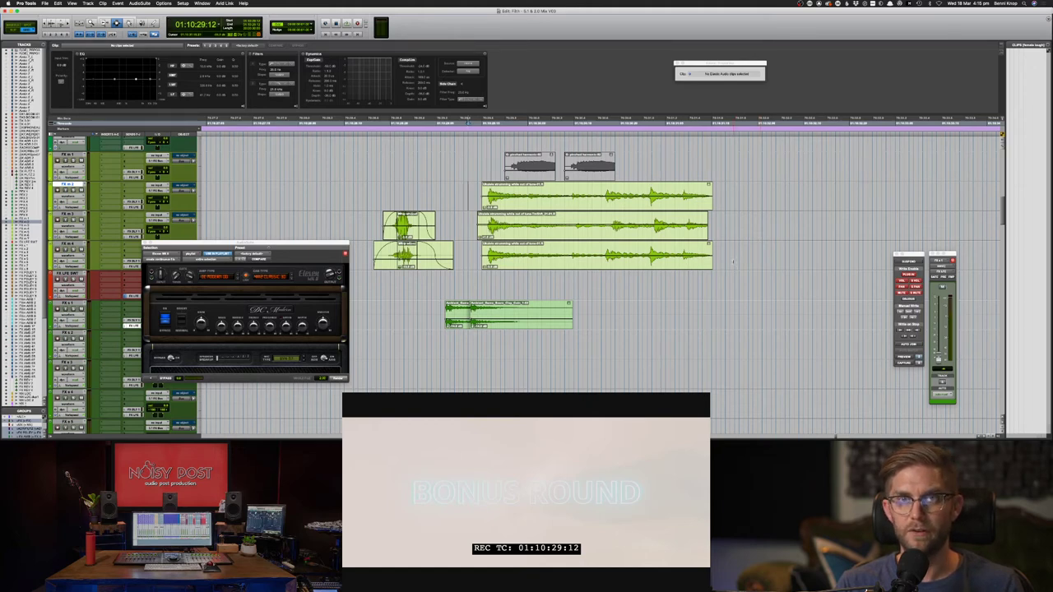
left_click_drag(729, 262, 712, 237)
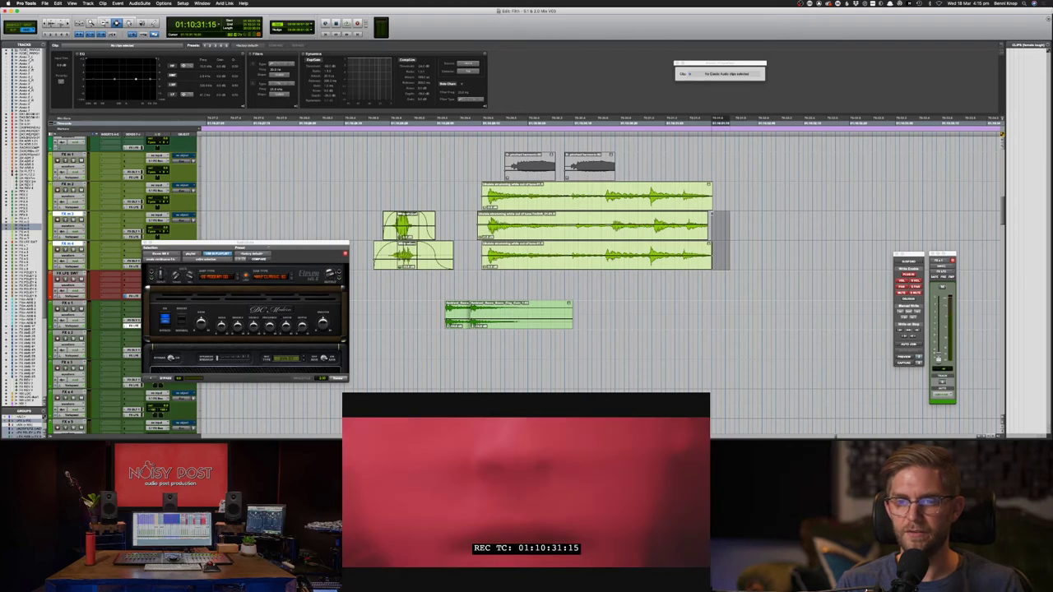
left_click(468, 197)
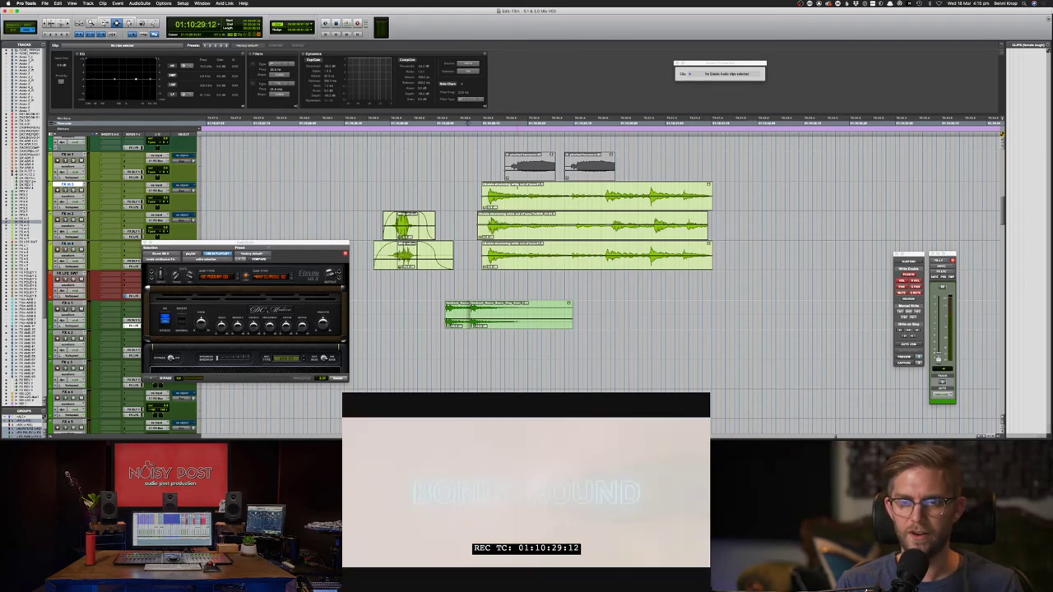
- Select the top ukulele clip, preview it through Eleven MK II, and adjust gain and presets
double_click(501, 194)
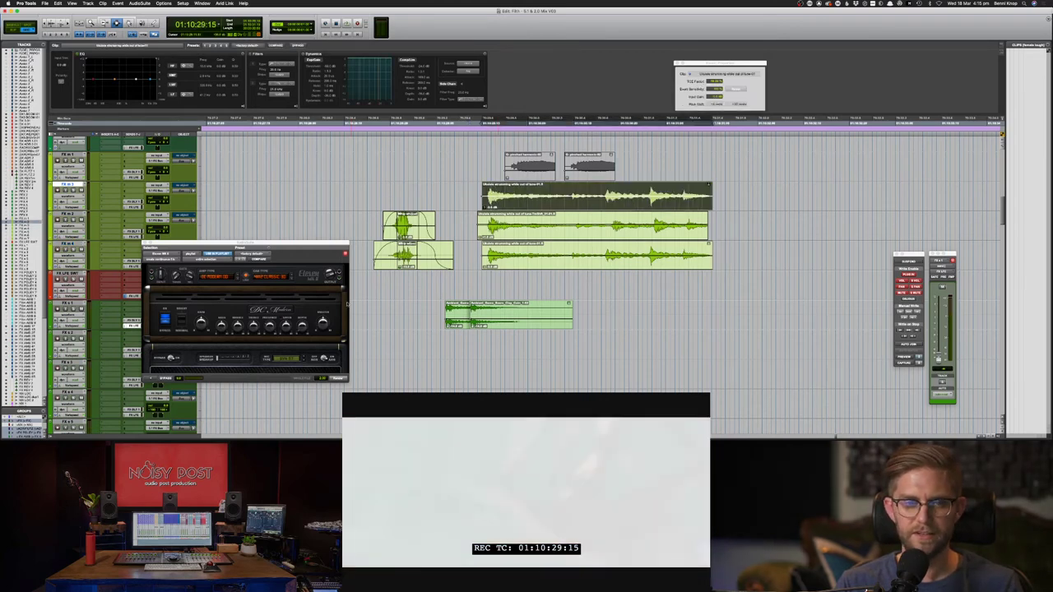
left_click(151, 379)
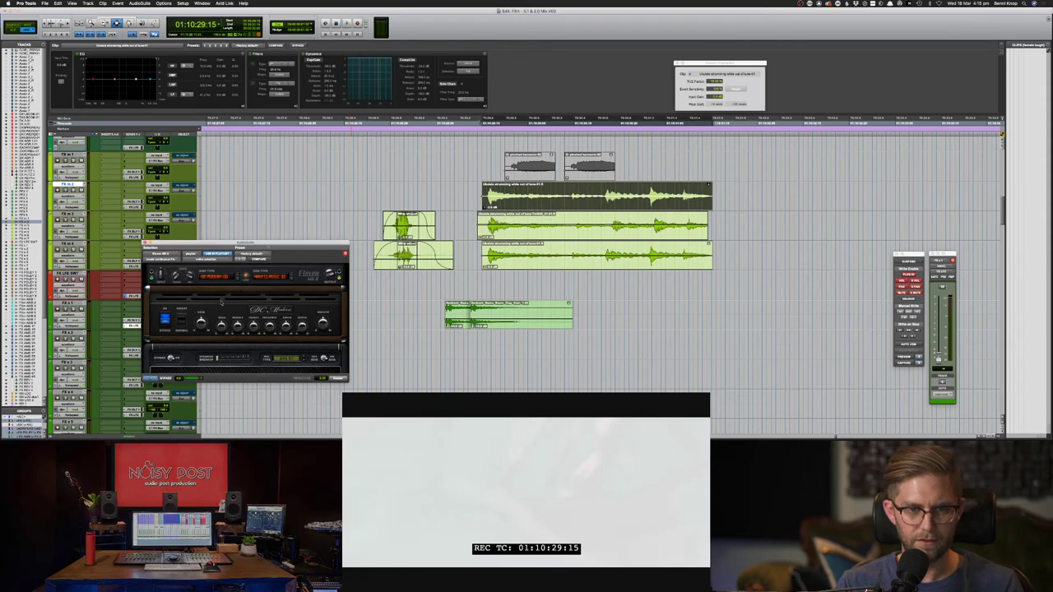
left_click_drag(204, 326, 204, 332)
left_click(247, 255)
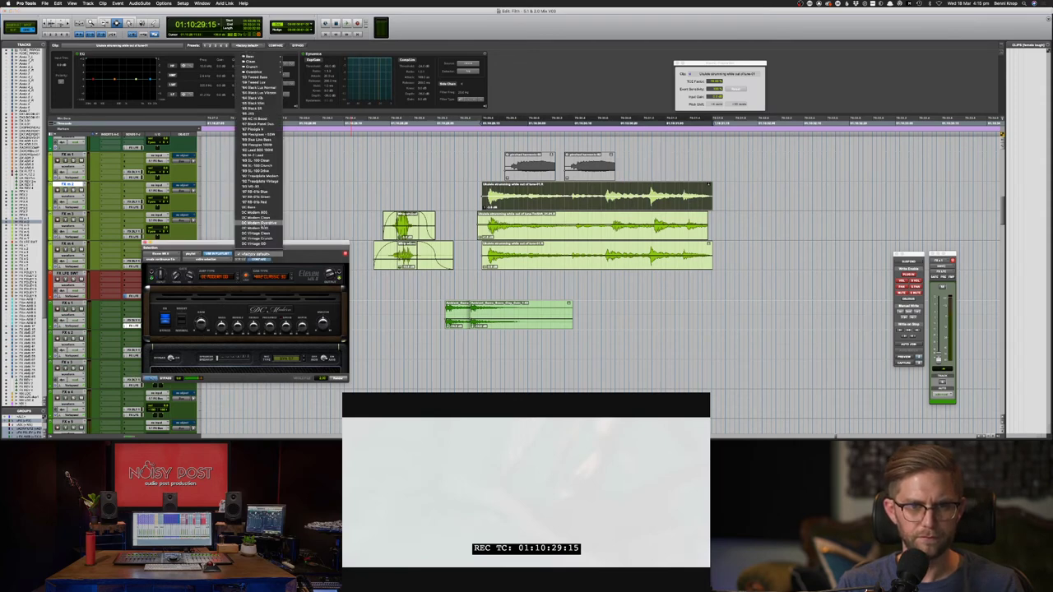
left_click(259, 163)
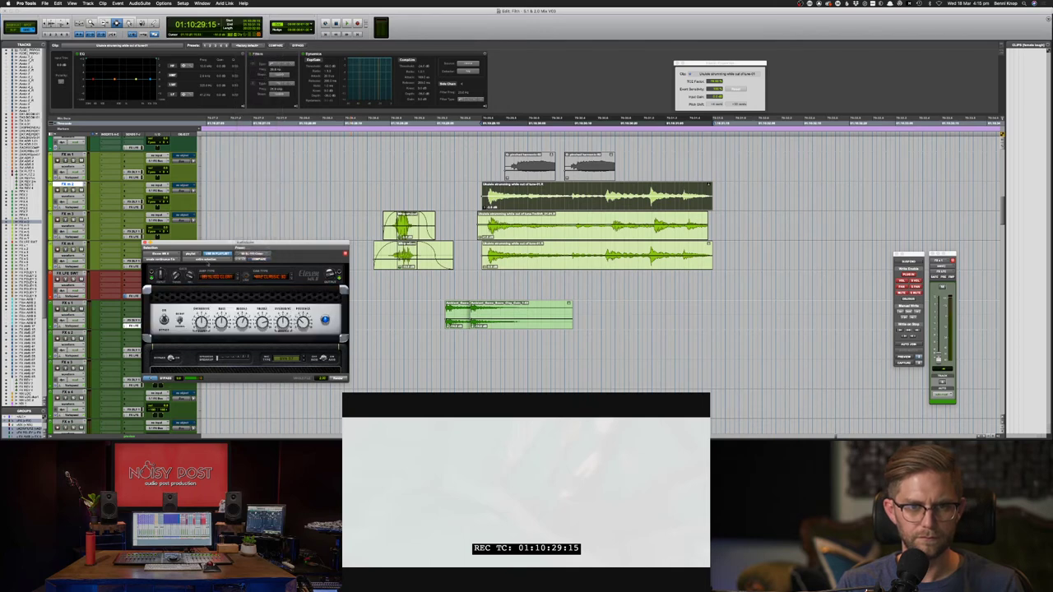
- Switch amp models past LEAD 800, render the clip, and play it back with the picture
left_click(240, 259)
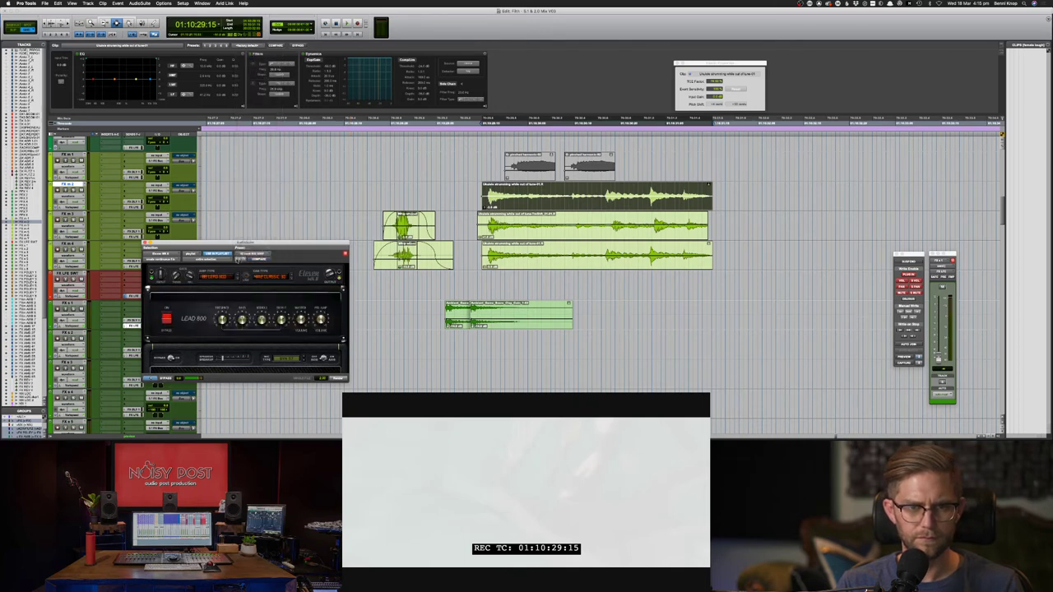
left_click(239, 259)
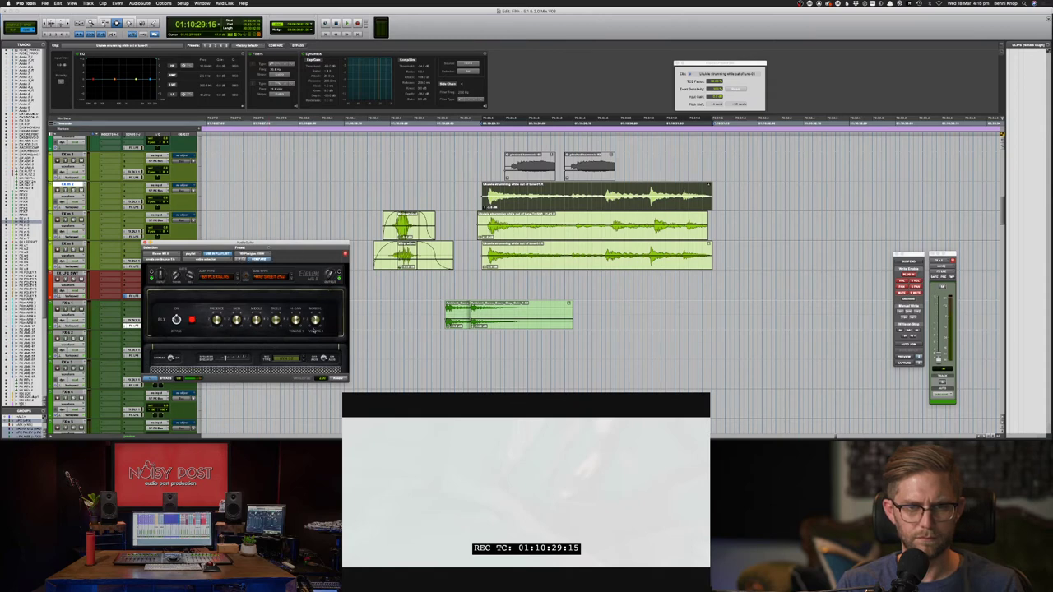
left_click(342, 379)
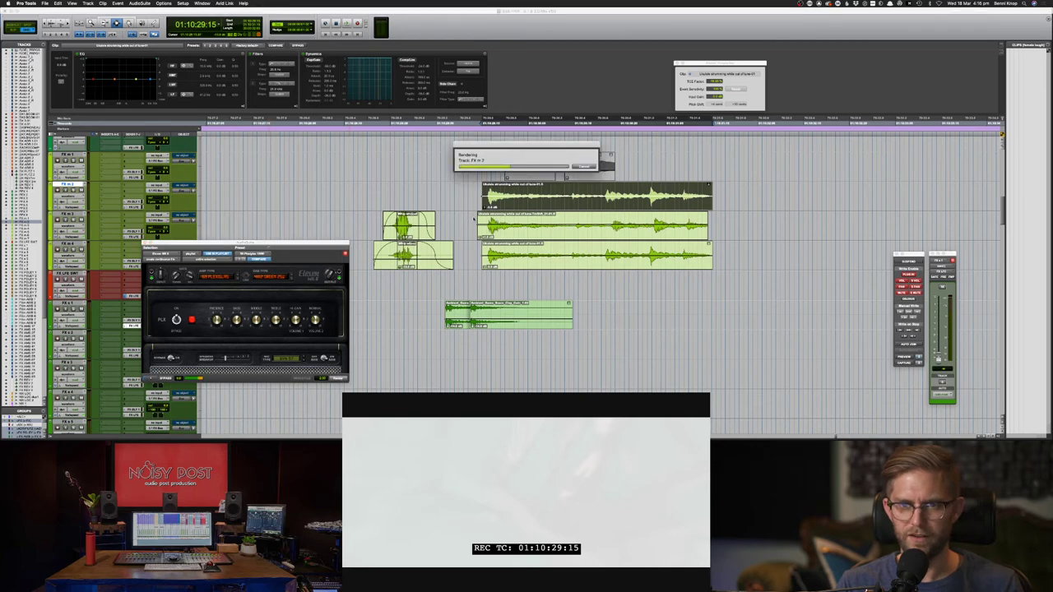
left_click(472, 218)
key("space")
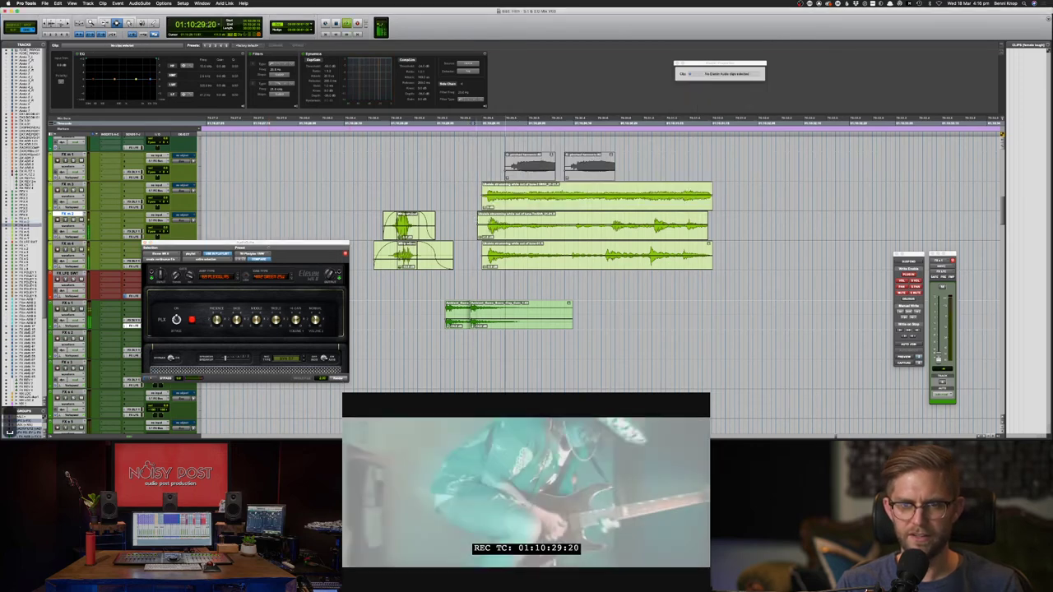
double_click(514, 203)
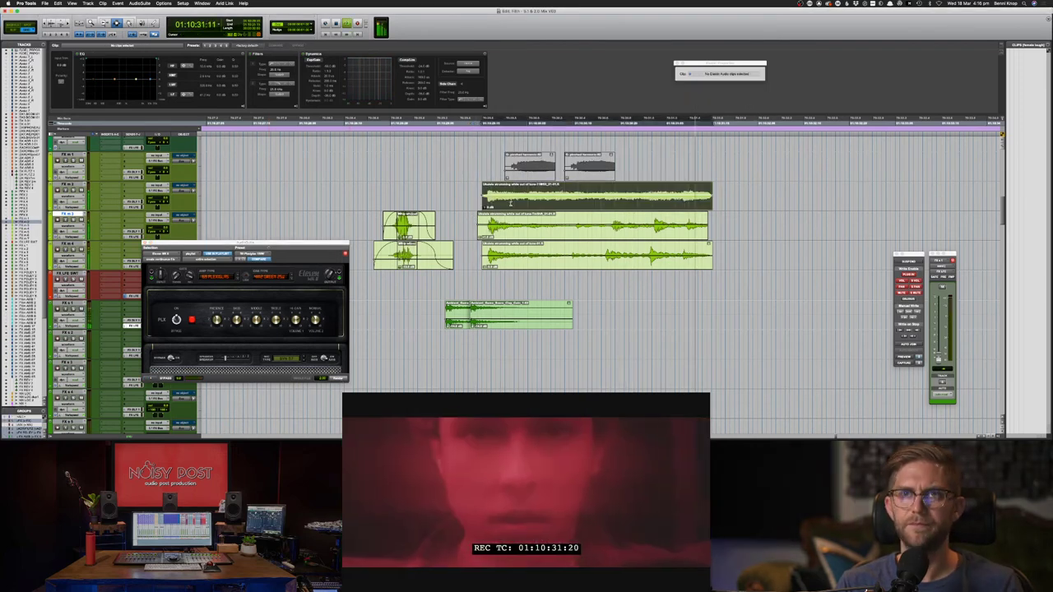
key("space")
key("space")
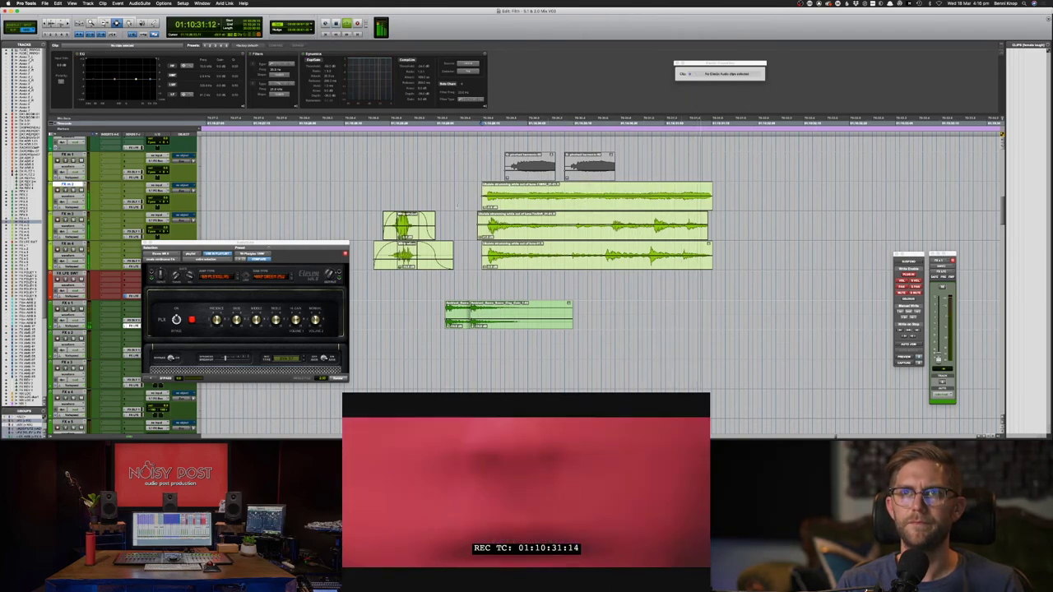
key("space")
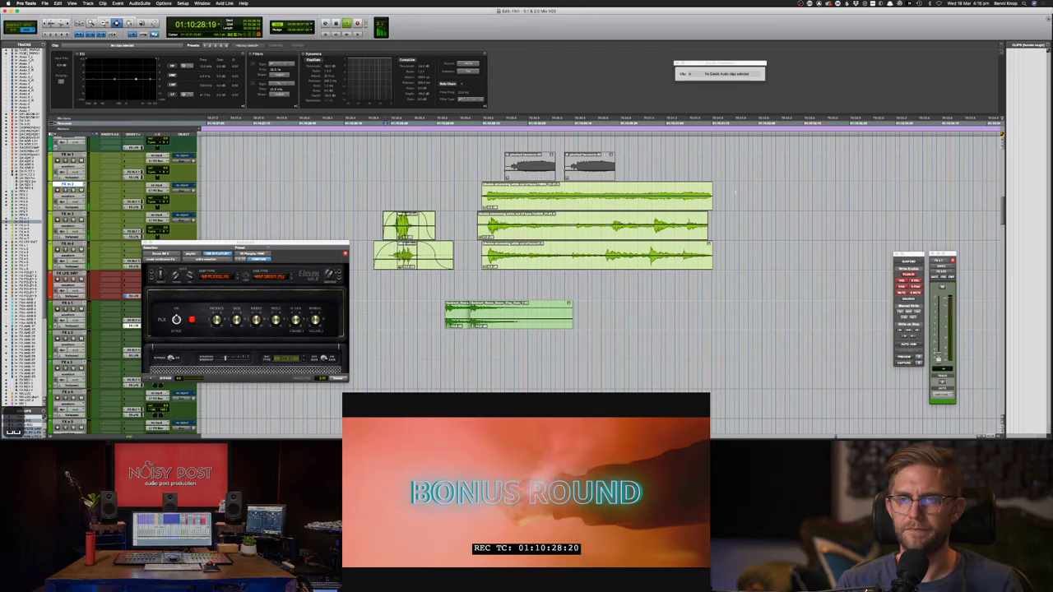
left_click_drag(739, 195, 465, 257)
key("space")
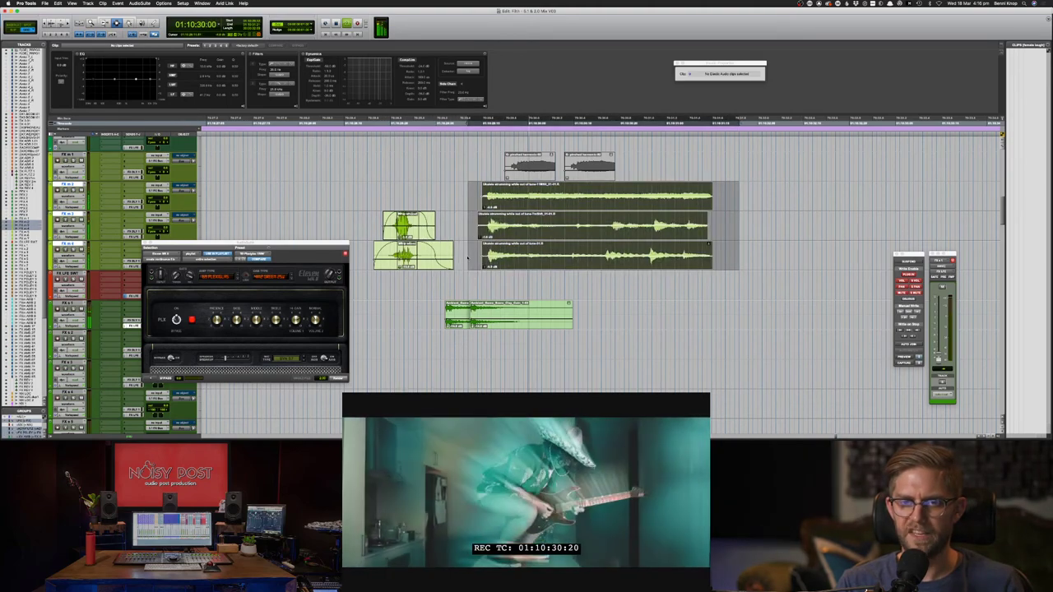
left_click(367, 196)
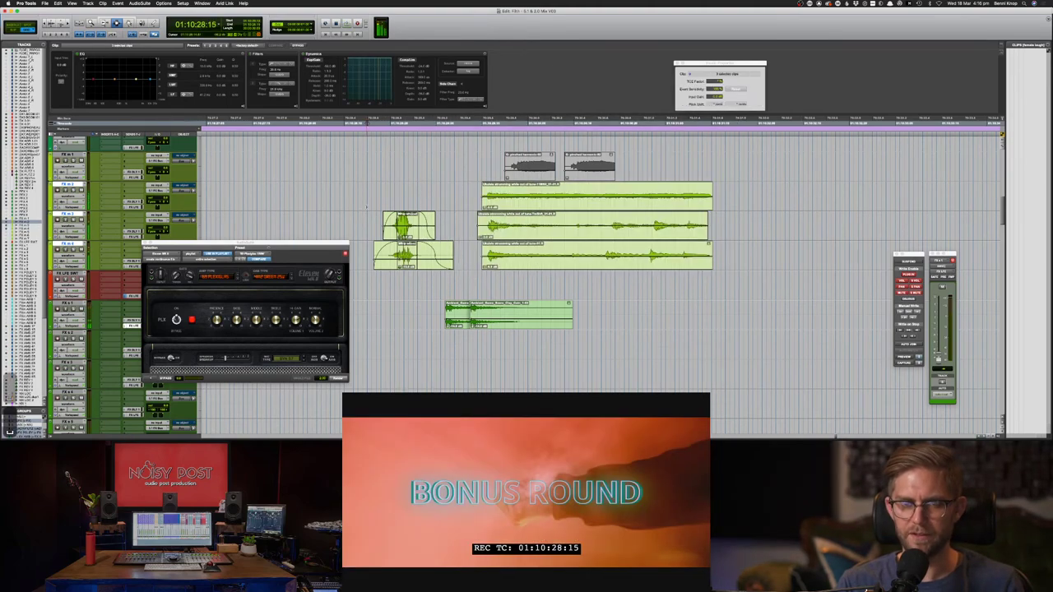
key("space")
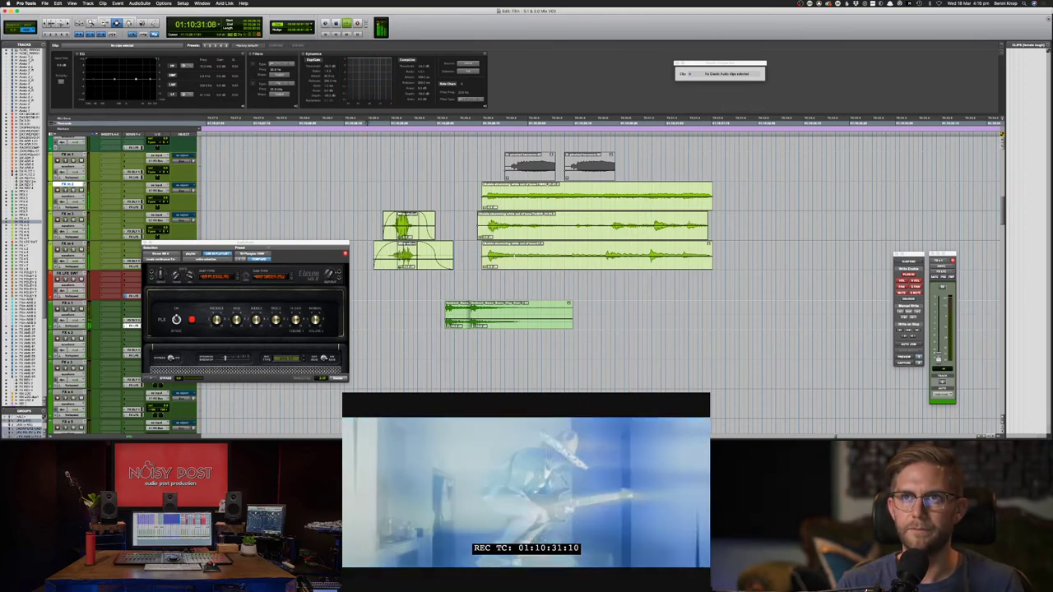
scroll(517, 257, "down", 5)
scroll(517, 257, "down", 3)
key("space")
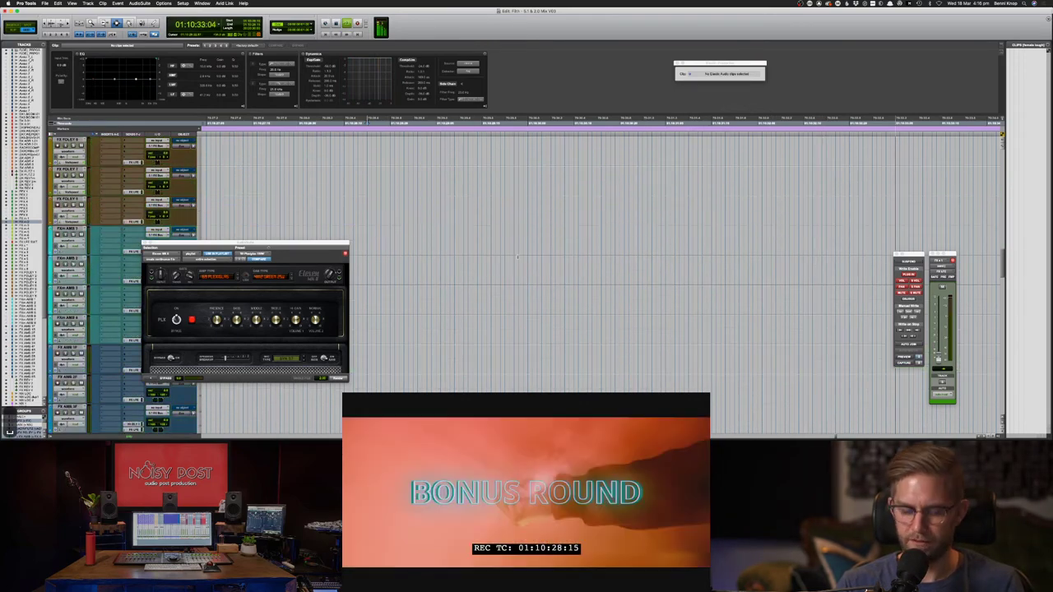
key("super+bracketleft")
key("super+bracketleft")
key("super+bracketleft")
scroll(548, 216, "up", 3)
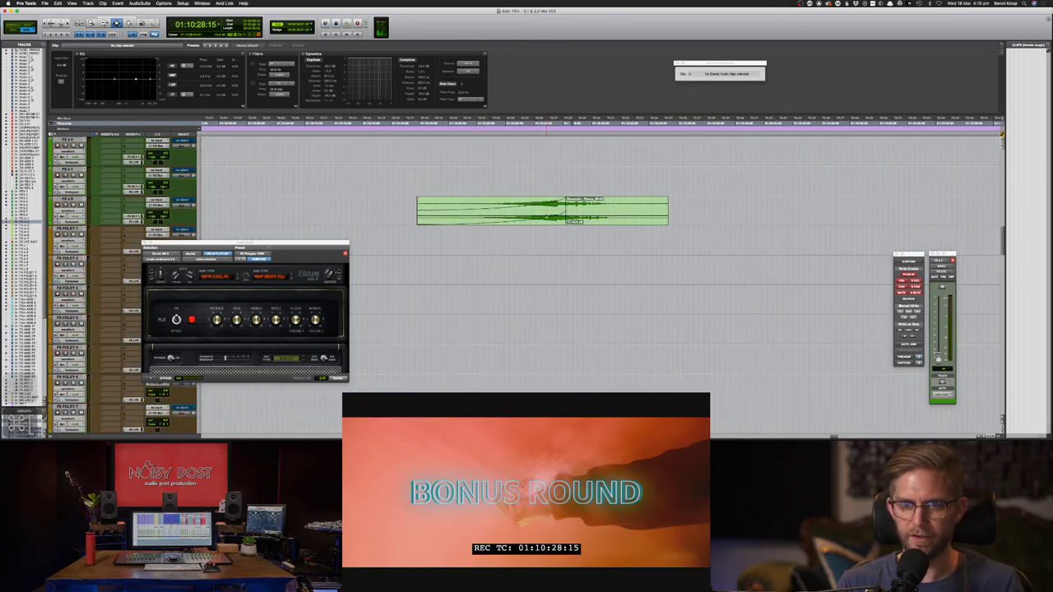
left_click(484, 199)
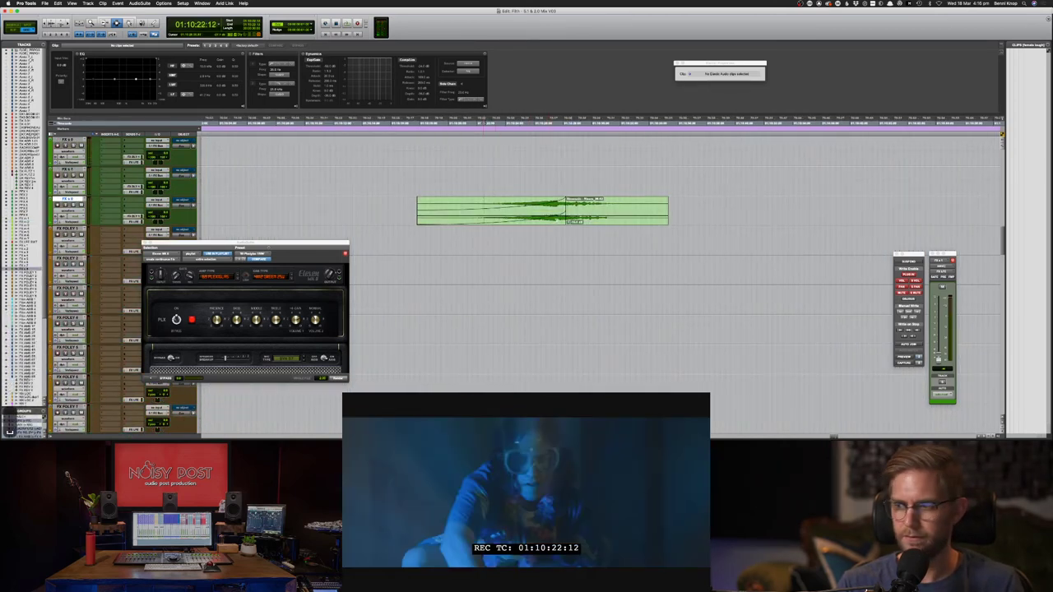
key("space")
key("super+bracketleft")
key("super+bracketleft")
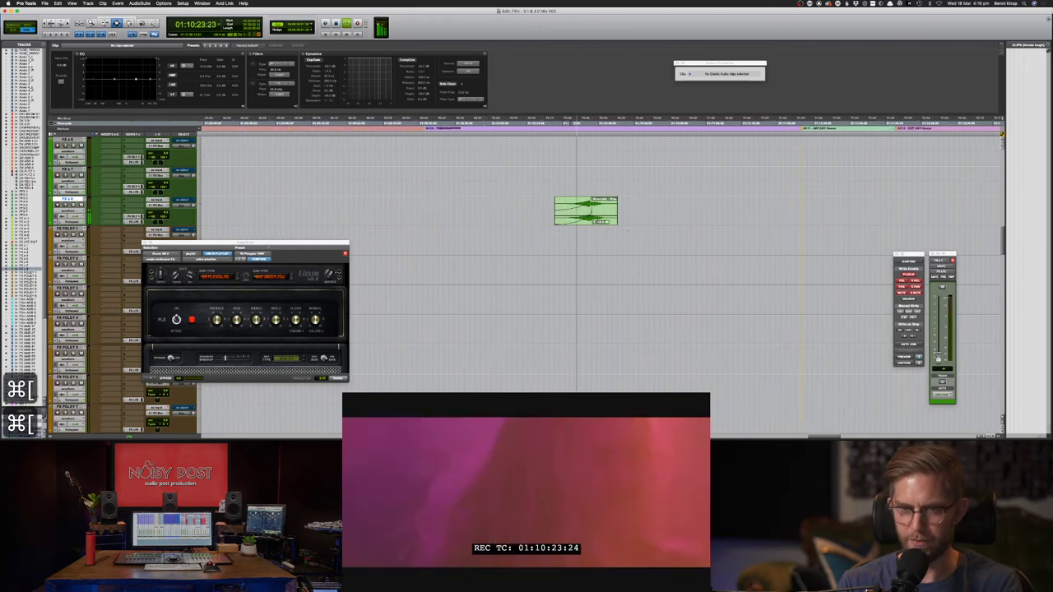
key("space")
scroll(576, 272, "down", 4)
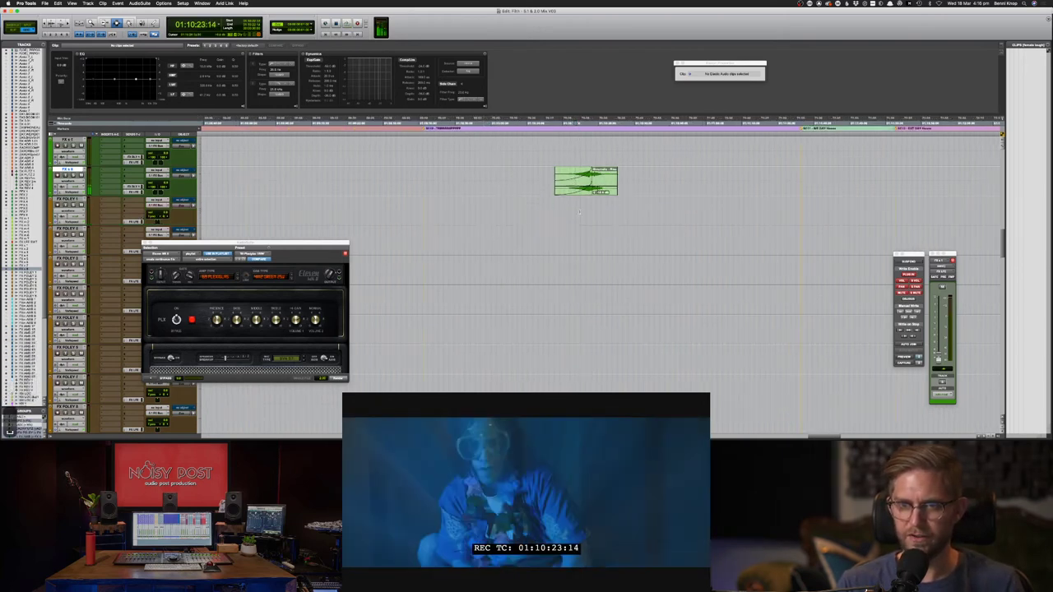
key("space")
key("space")
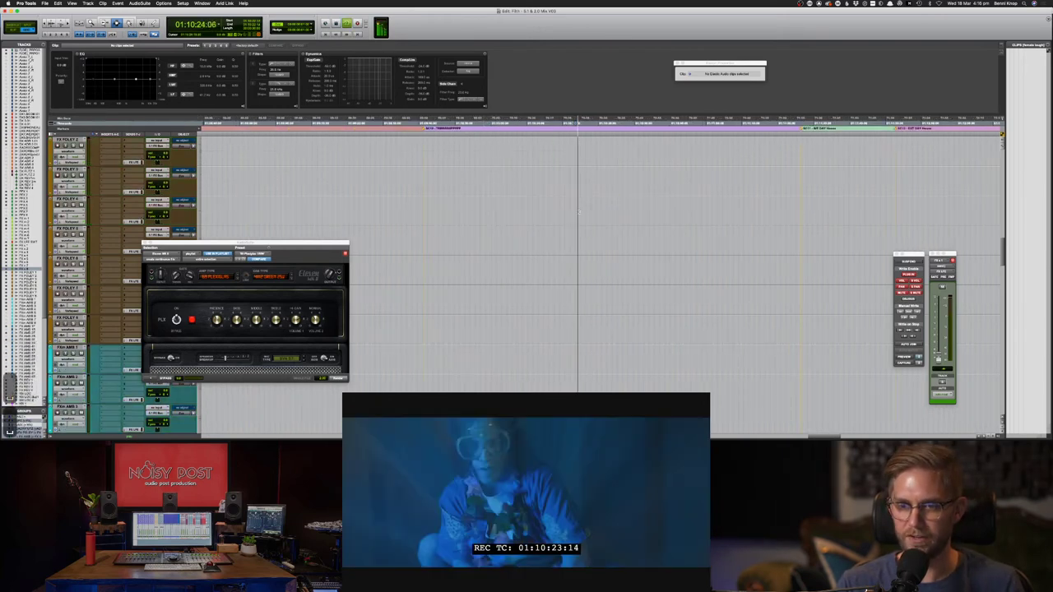
scroll(579, 212, "up", 4)
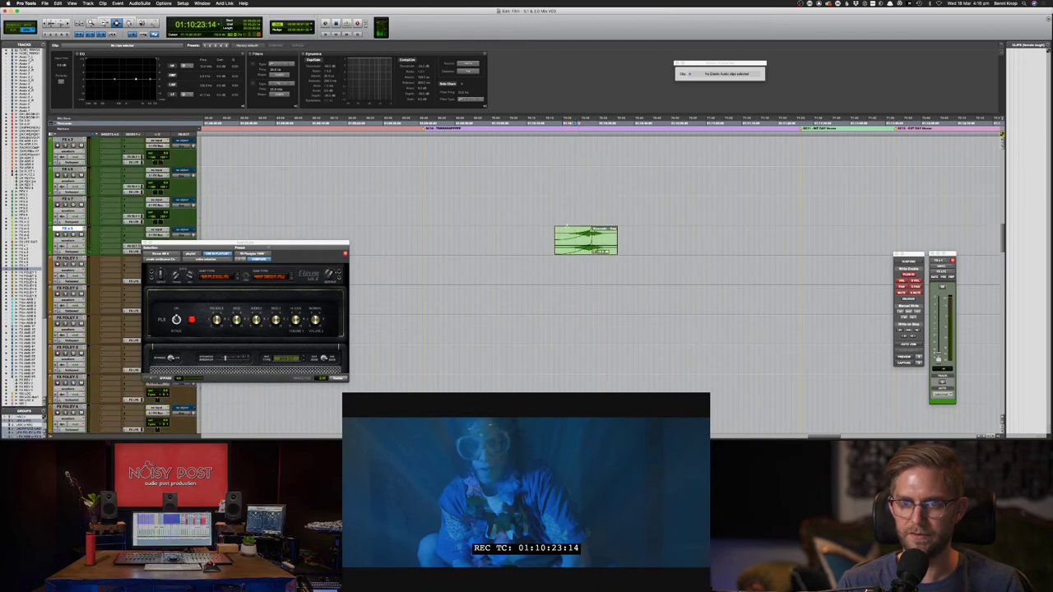
scroll(581, 244, "up", 6)
key("space")
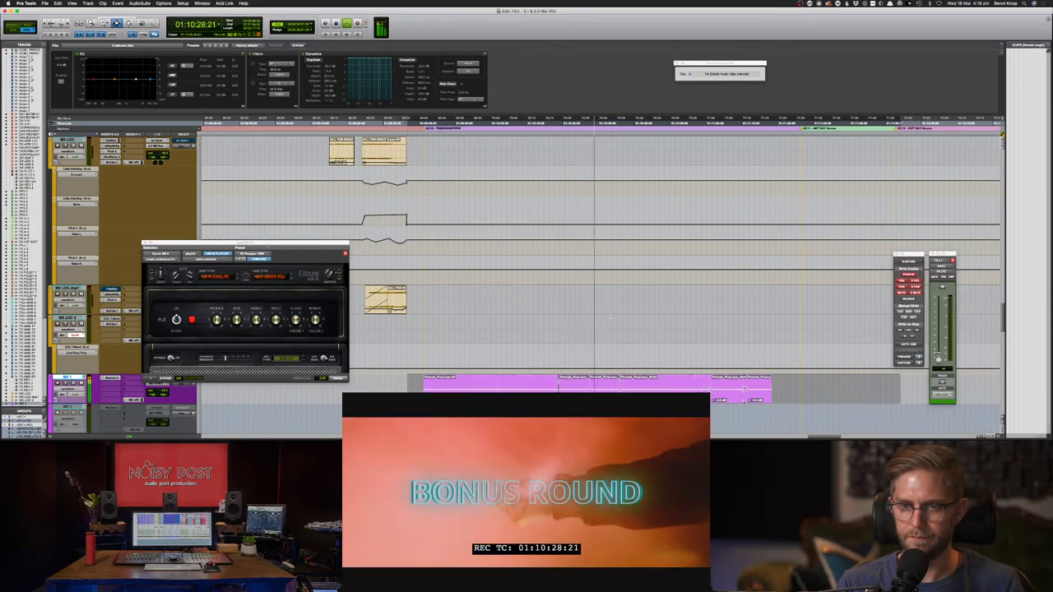
scroll(610, 316, "down", 8)
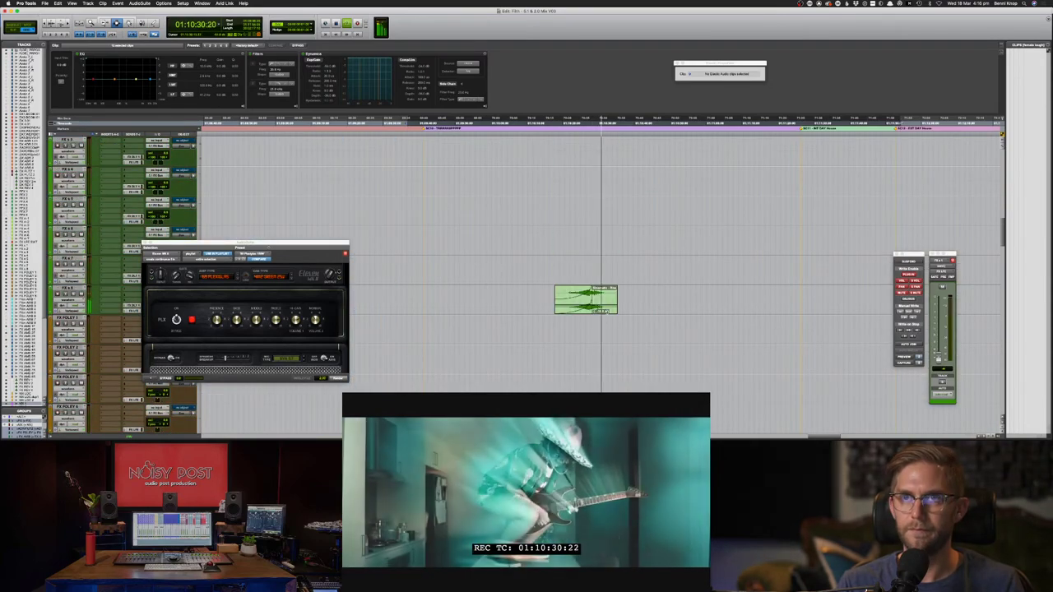
scroll(607, 312, "up", 4)
left_click(596, 182)
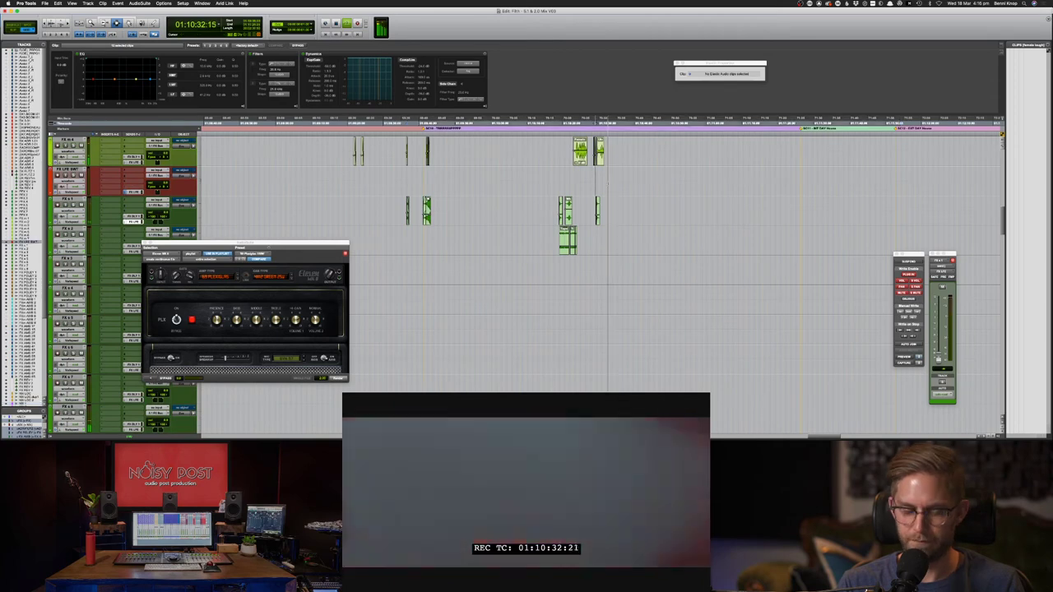
key("super+]")
key("super+]")
key("super+]")
scroll(612, 177, "up", 3)
- Mute the three ukulele clips on the FX tracks
key("space")
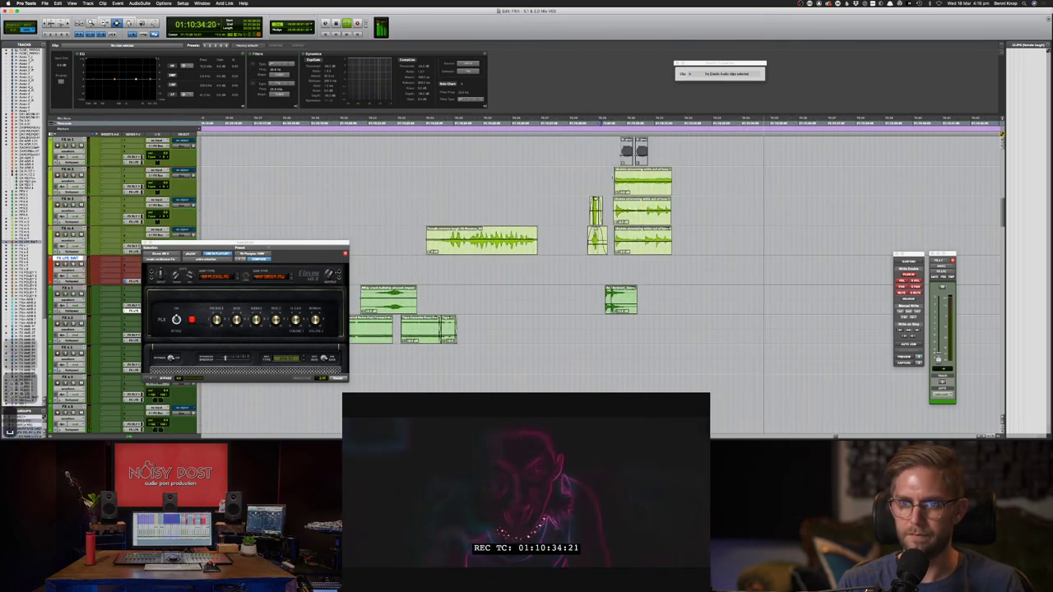
left_click_drag(612, 177, 696, 270)
key("super+c")
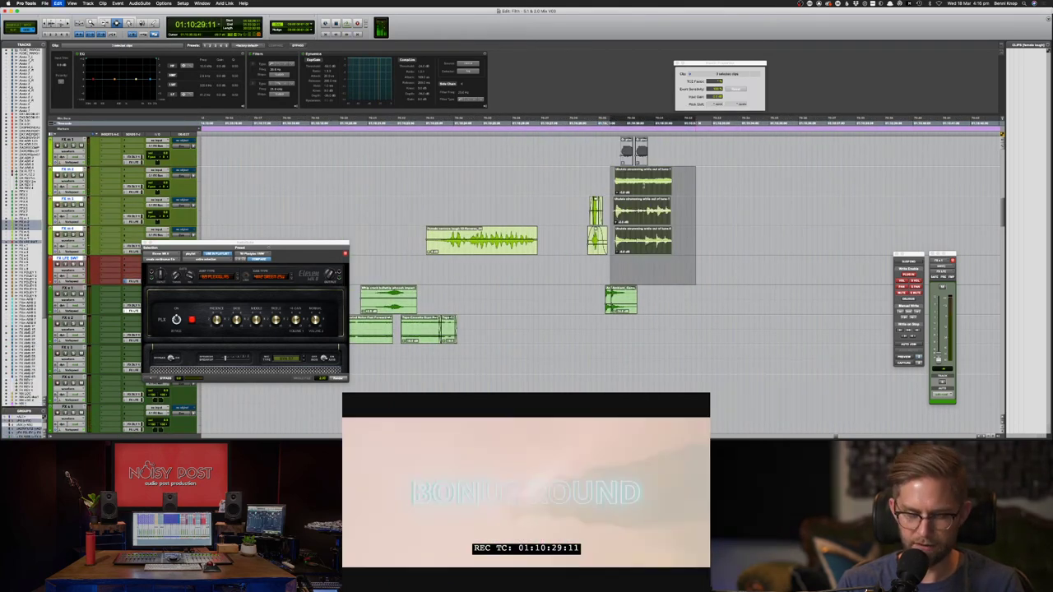
key("super+m")
- Unmute the FX m 1 clip and extend its right edge with the Trimmer (F6)
double_click(629, 156)
key("super+m")
key("F6")
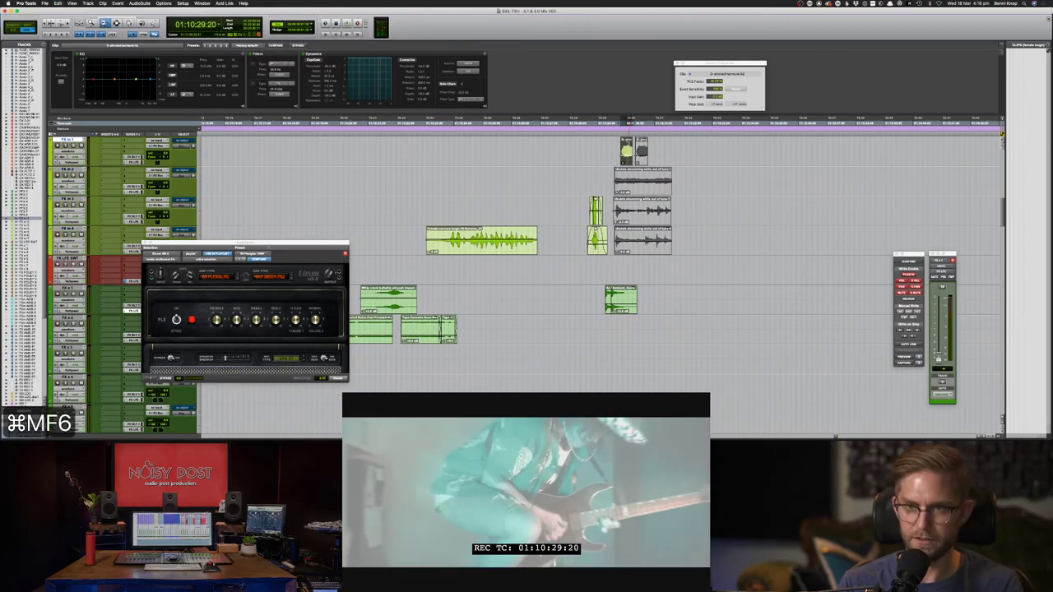
left_click_drag(632, 153, 775, 153)
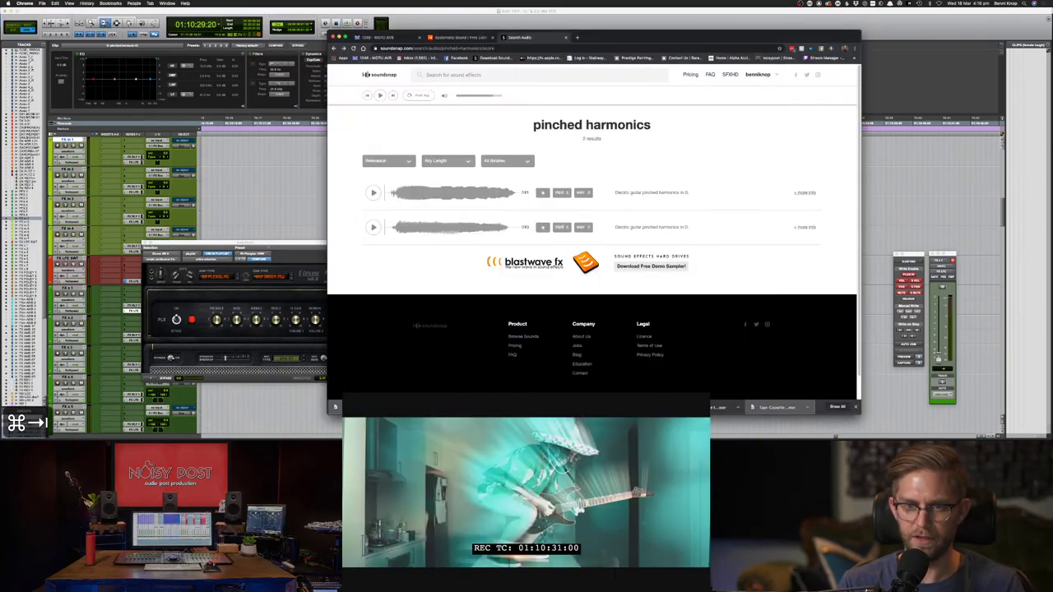
- Place the D pinched harmonic clip on the top track at the guitar shot and audition it
key("super+Tab")
key("space")
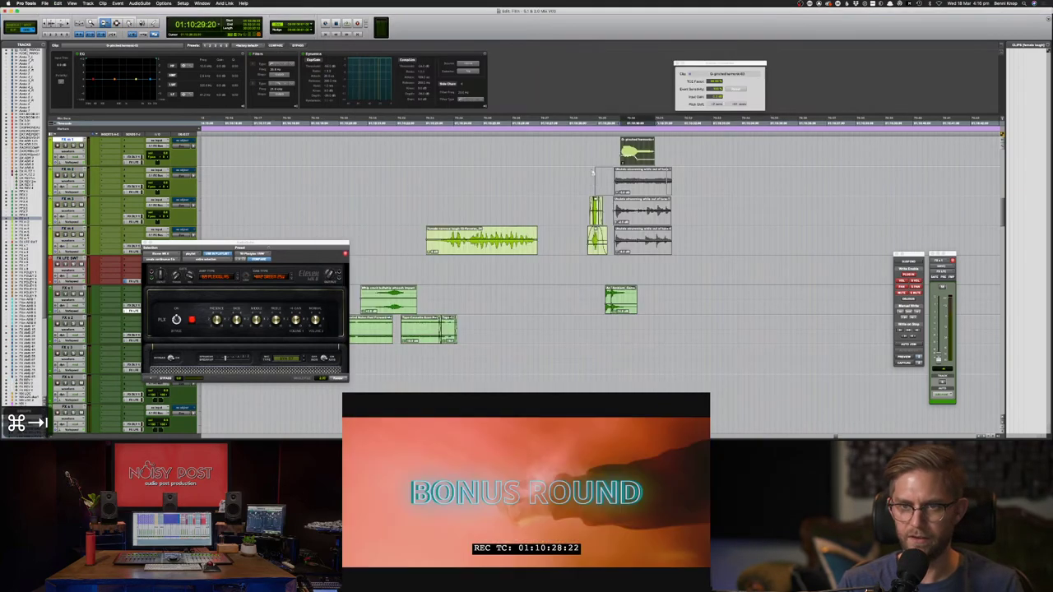
key("space")
left_click_drag(630, 151, 624, 150)
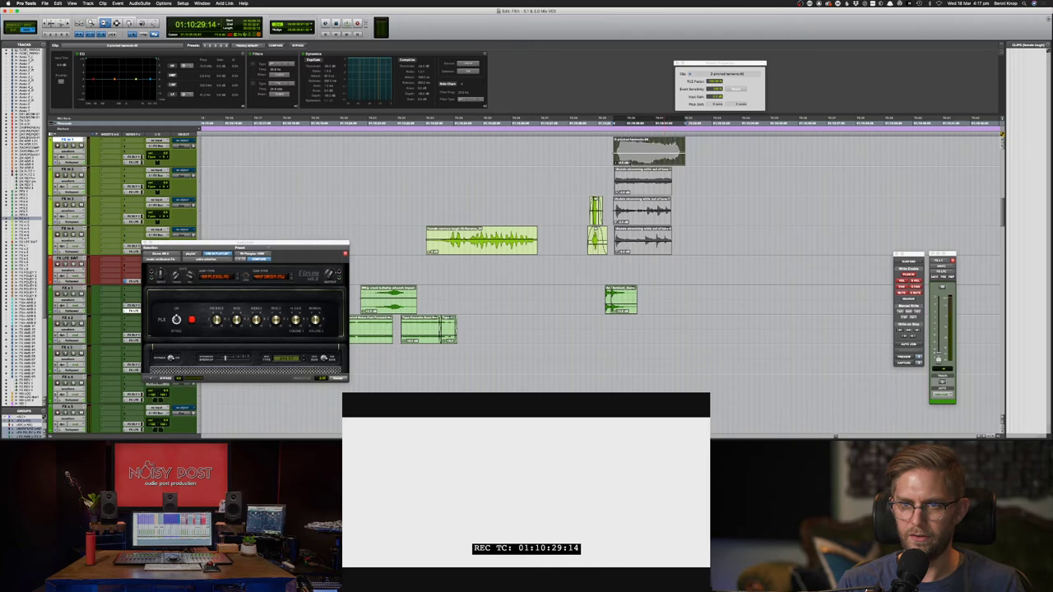
key("space")
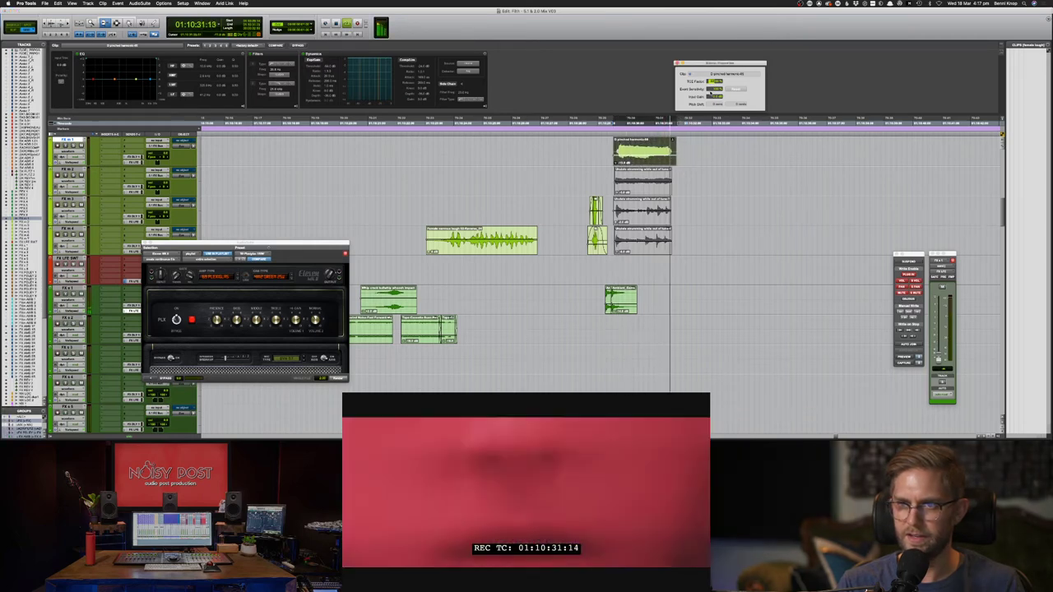
key("space")
key("space")
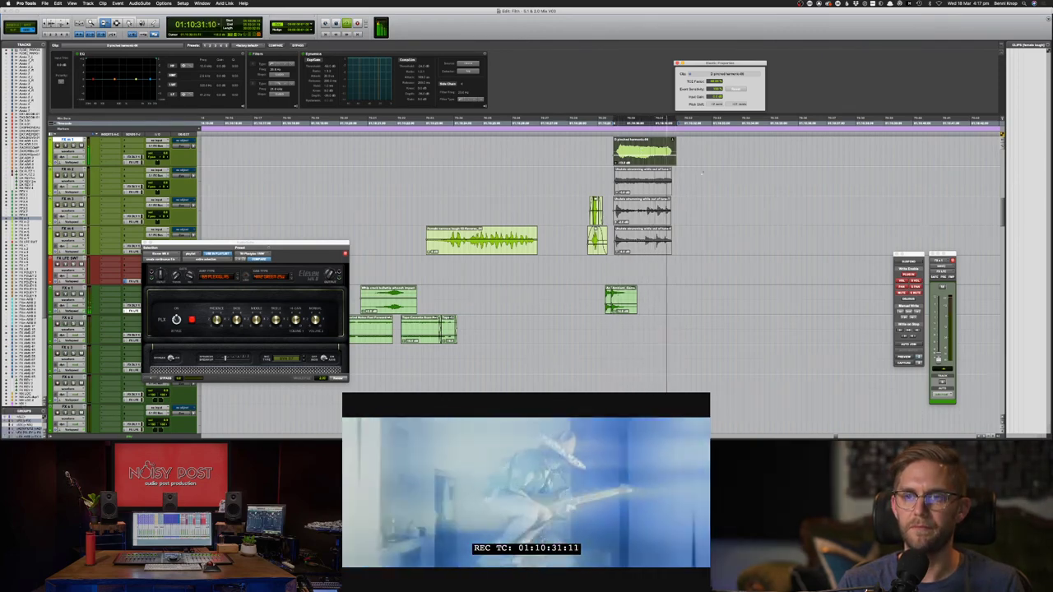
key("space")
left_click(591, 150)
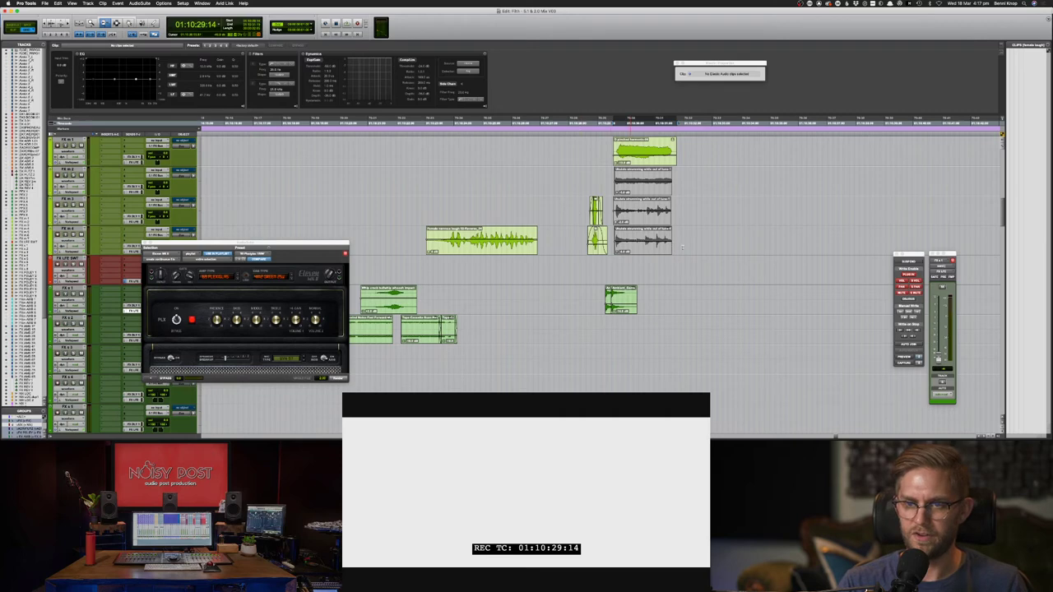
- Mute the three ukulele clips and the FX m 1 clip with ⌘M
key("F7")
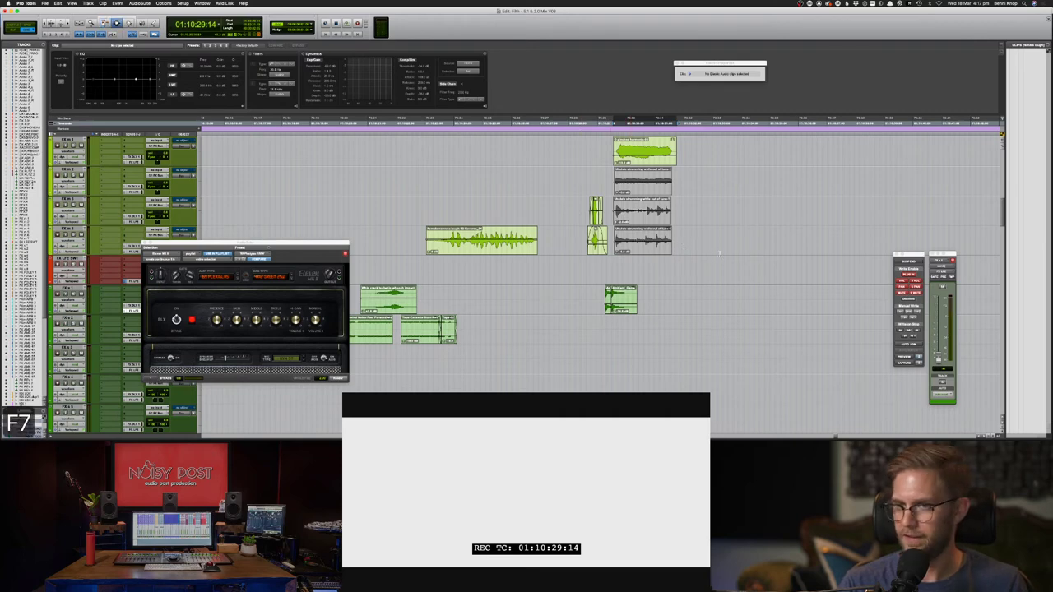
mouse_move(693, 254)
left_mouse_down()
mouse_move(619, 169)
mouse_move(608, 185)
mouse_move(650, 234)
mouse_move(682, 242)
left_mouse_up()
key("super+m")
left_click_drag(691, 161, 604, 144)
key("super+m")
- Unmute the top-track clip, mute the FX m 2–4 clips, and audition the swap against the picture
key("space")
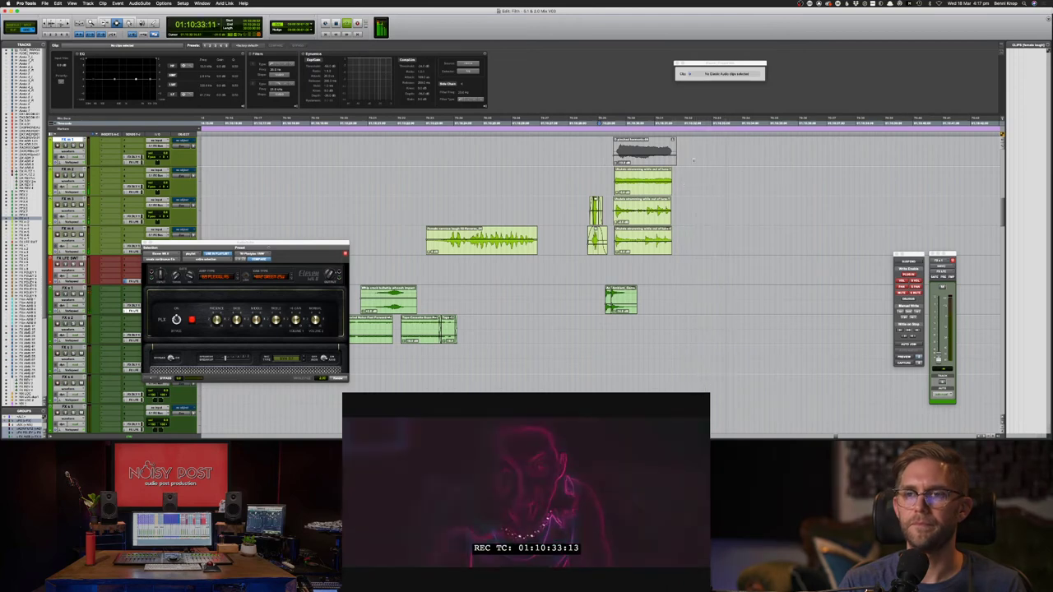
key("space")
key("super+m")
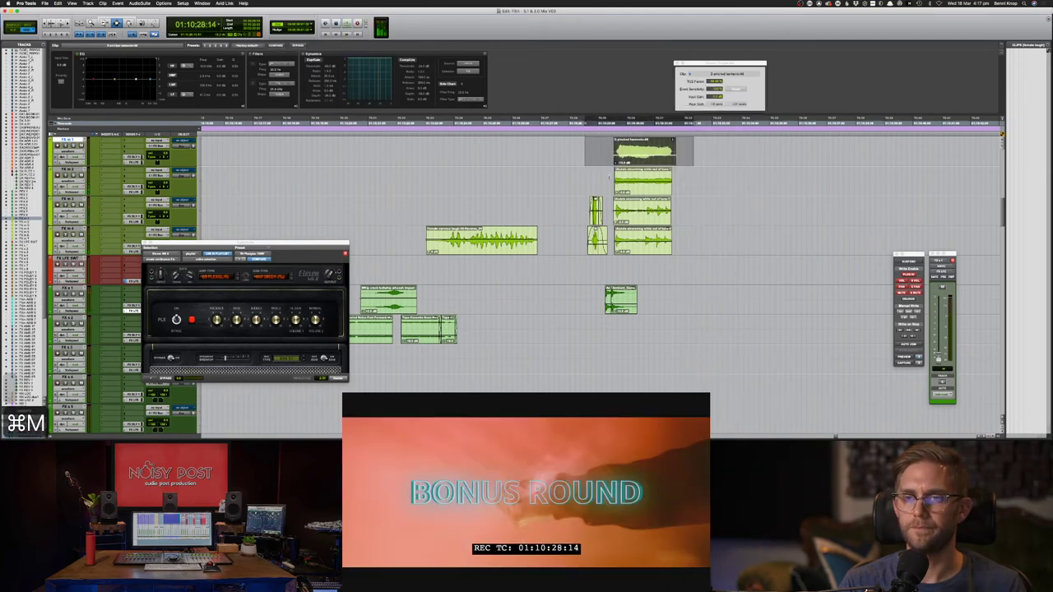
left_click_drag(613, 183, 688, 240)
key("super+m")
left_click(559, 188)
key("space")
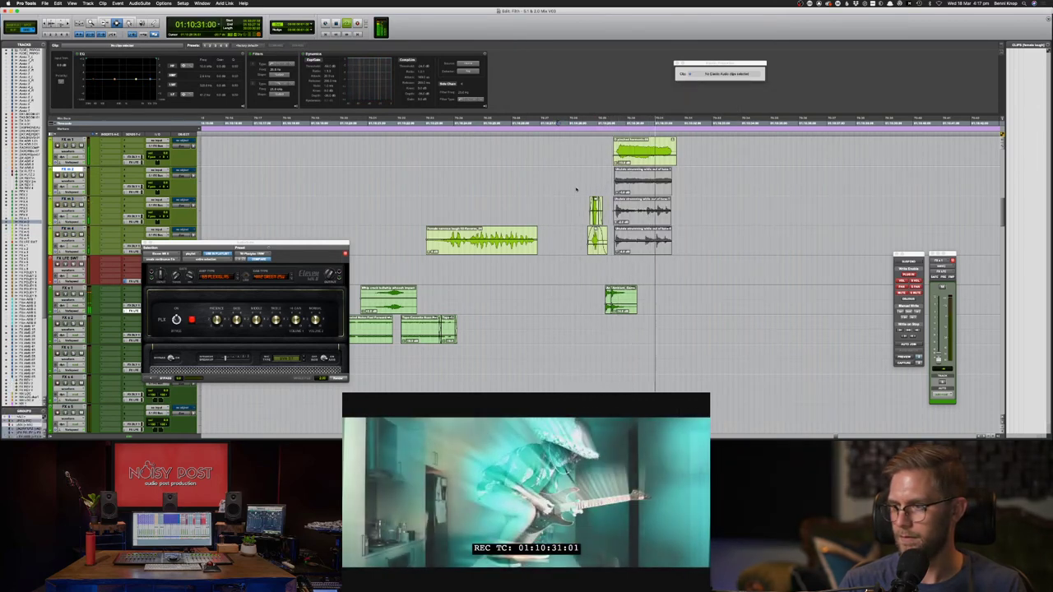
key("space")
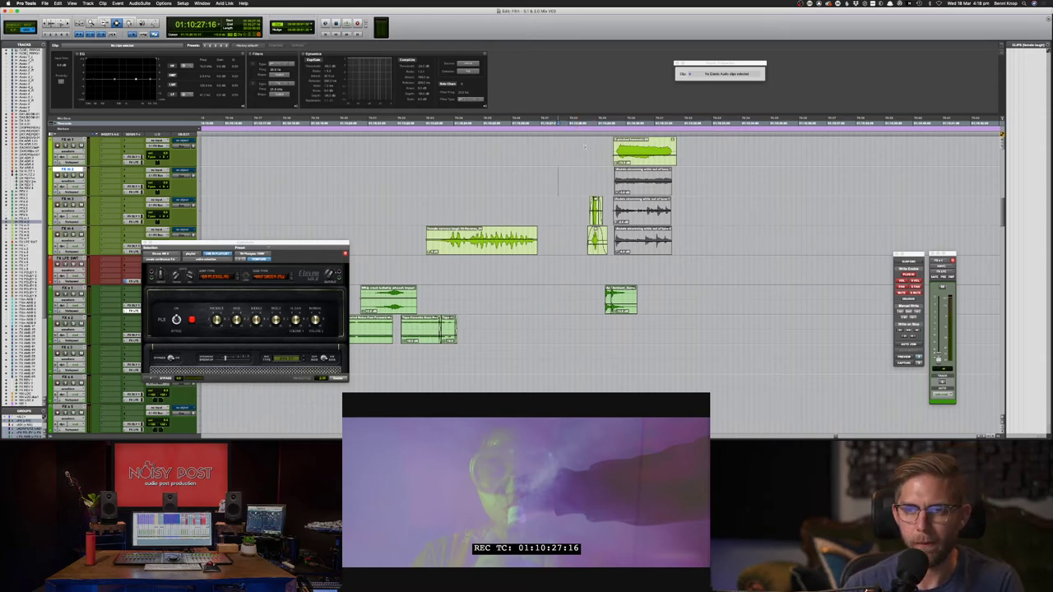
- Audition the D pinched harmonic clip from just before its start
double_click(627, 150)
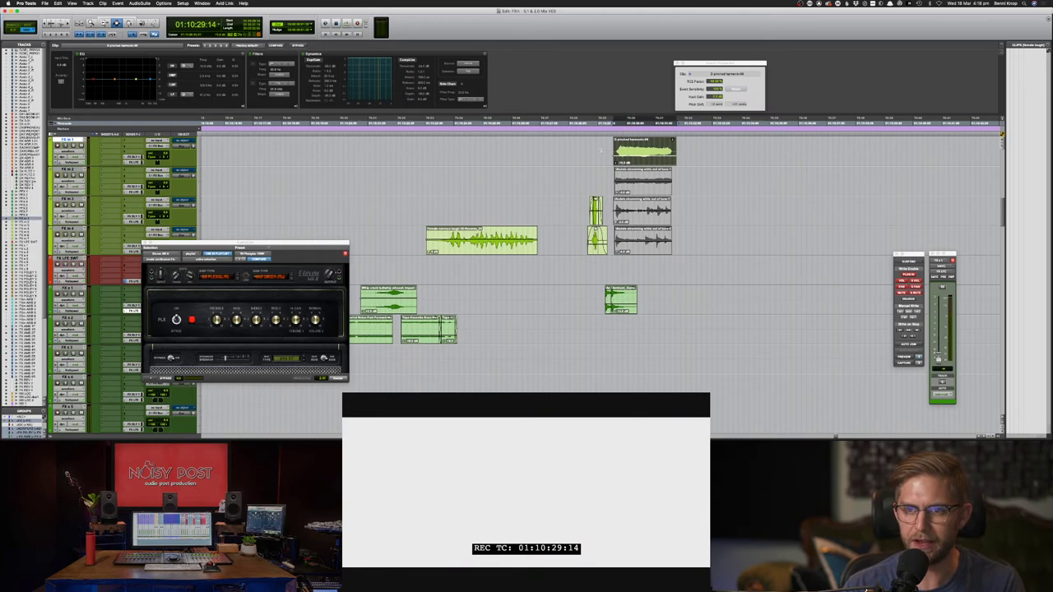
left_click(602, 151)
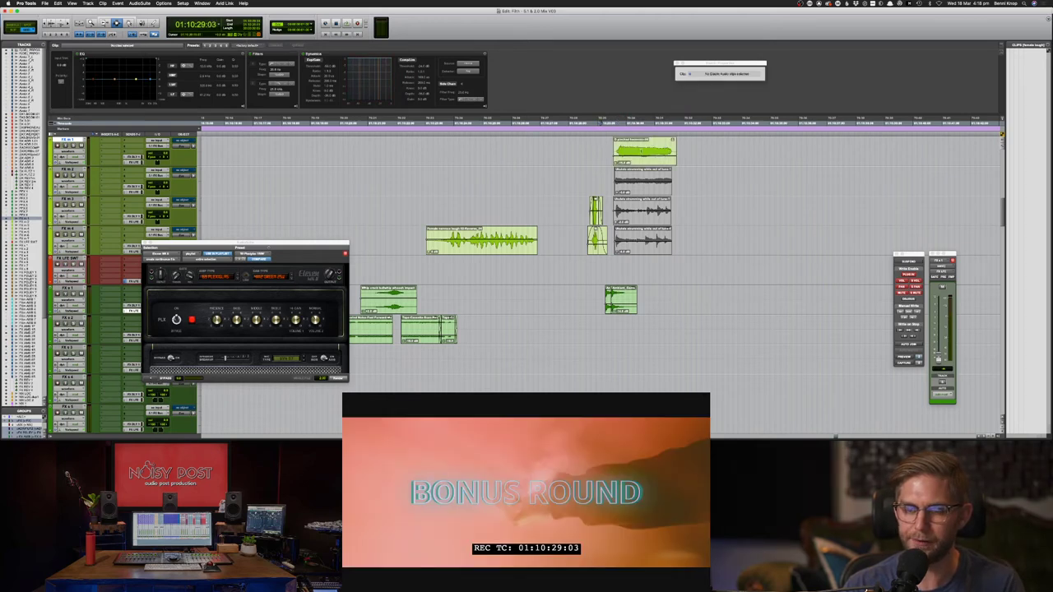
key("space")
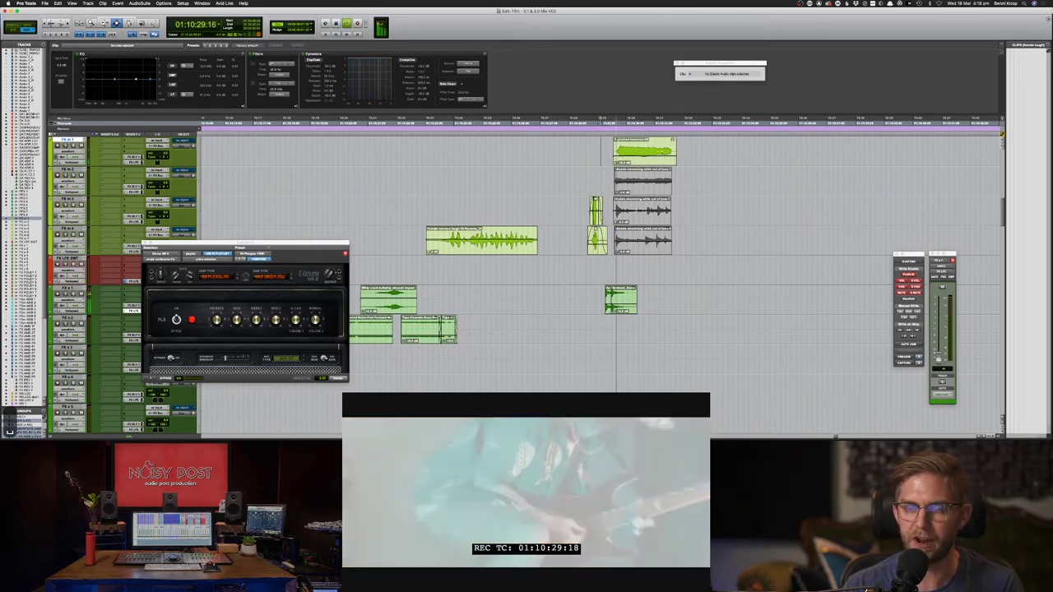
key("space")
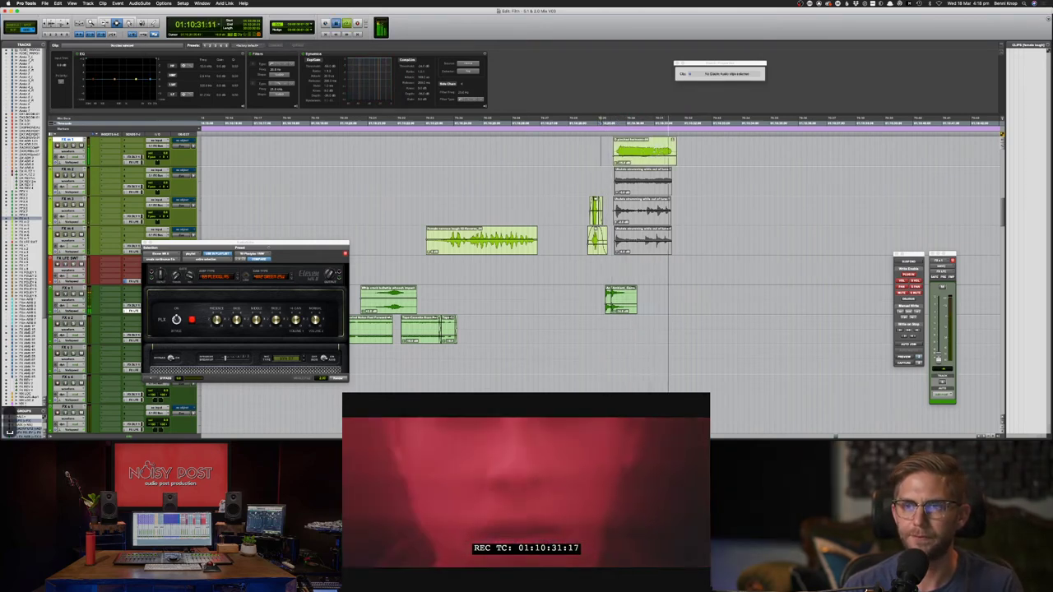
- Raise the clip's TCE Factor to stretch it, then play it back
double_click(629, 151)
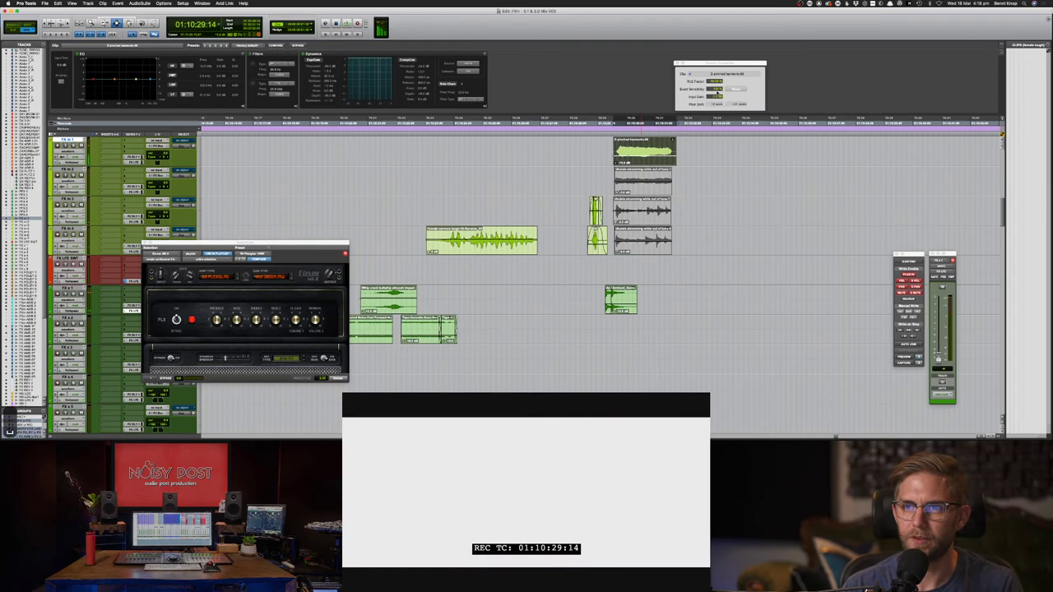
left_click_drag(715, 82, 714, 74)
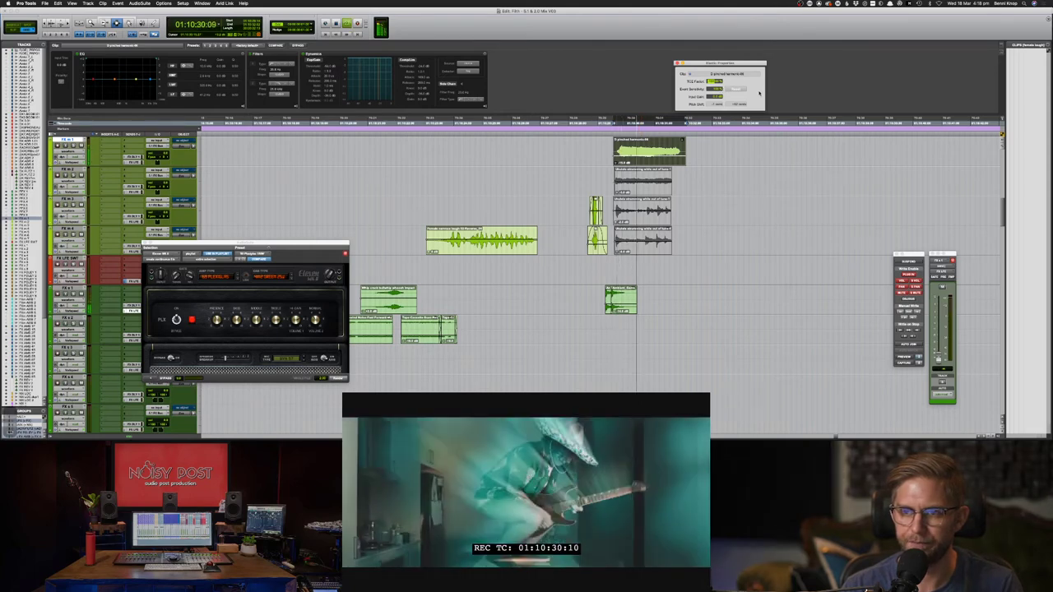
key("Up")
key("Up")
key("Up")
key("Up")
key("Up")
key("Return")
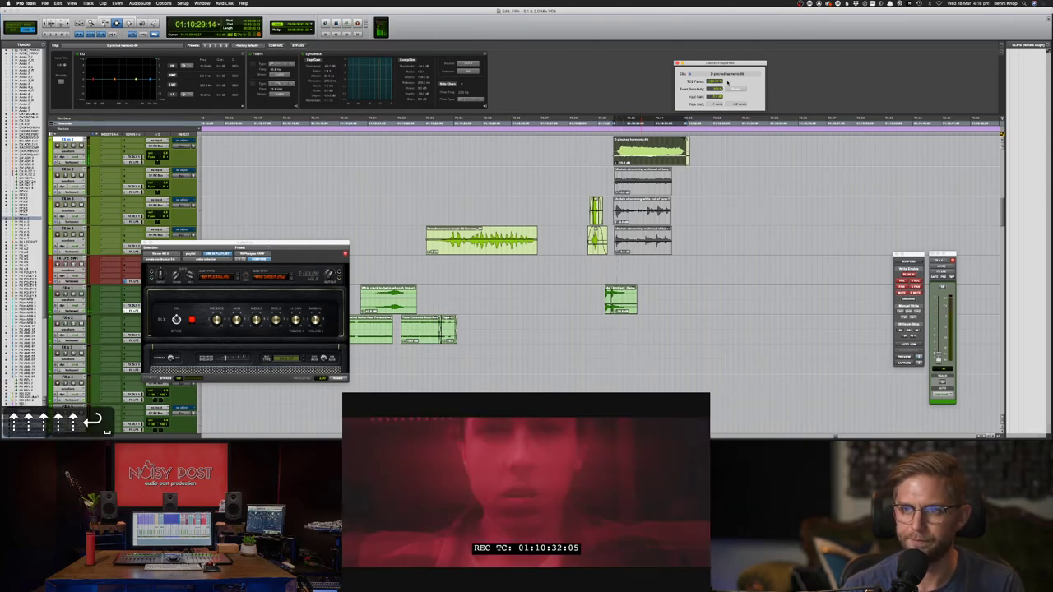
key("space")
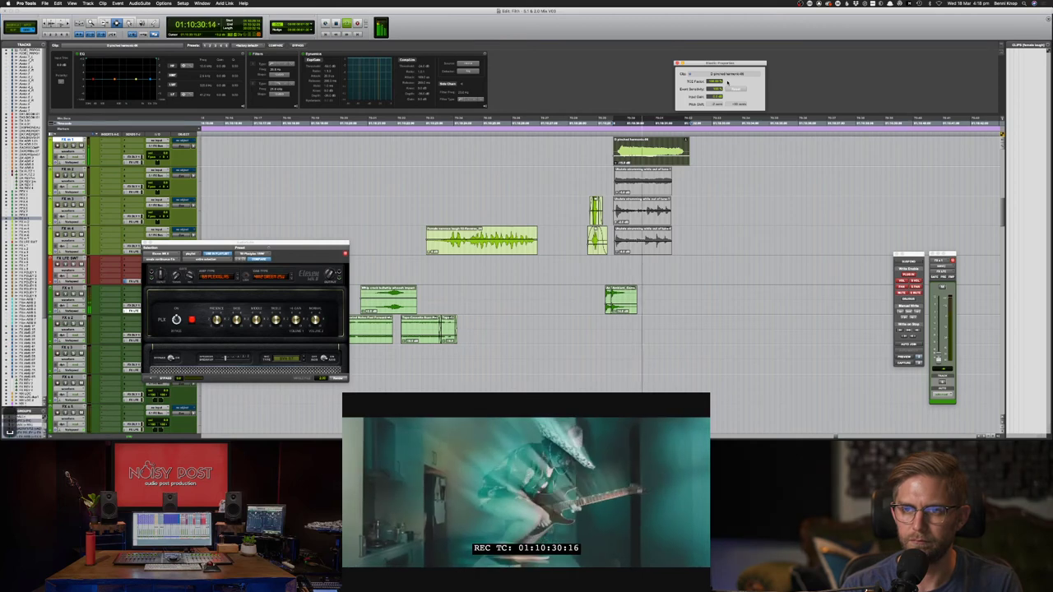
key("space")
- Nudge the FX m 1 clip's TCE Factor up a step and check it against the picture
double_click(663, 147)
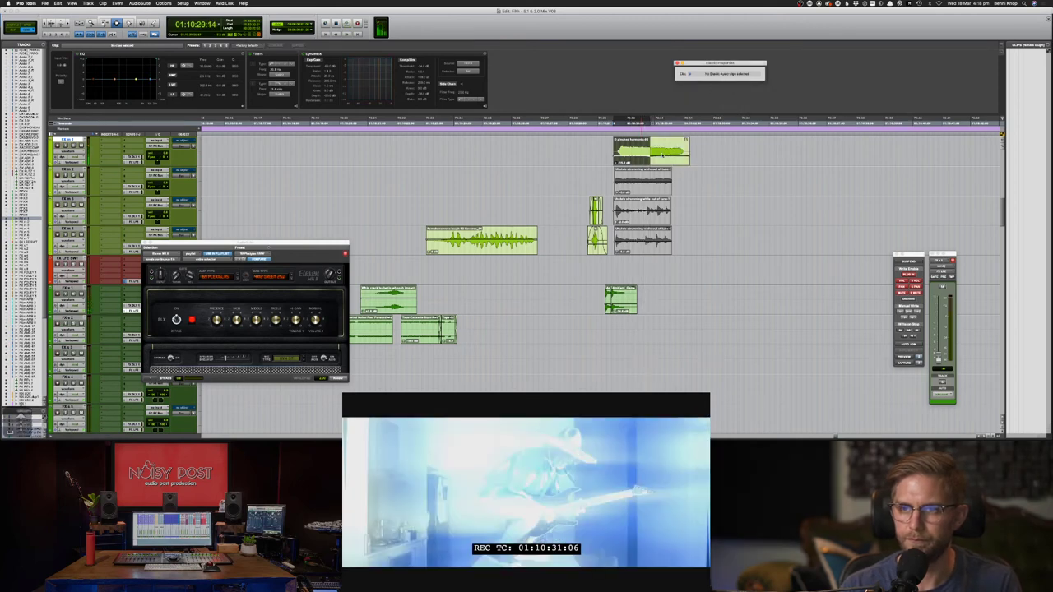
left_click(719, 82)
key("Up")
key("Up")
key("Return")
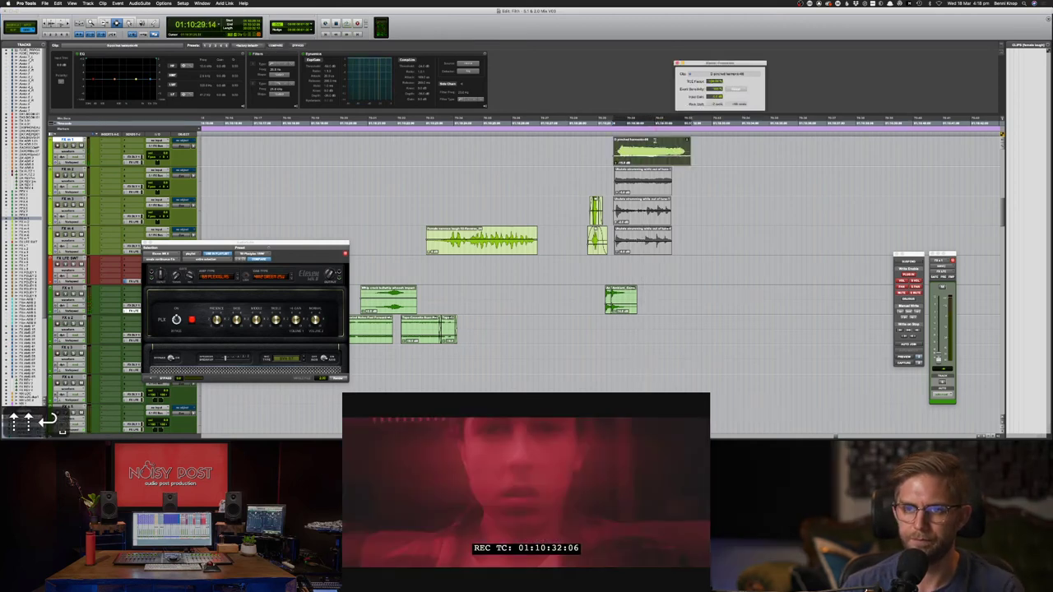
key("space")
key("space")
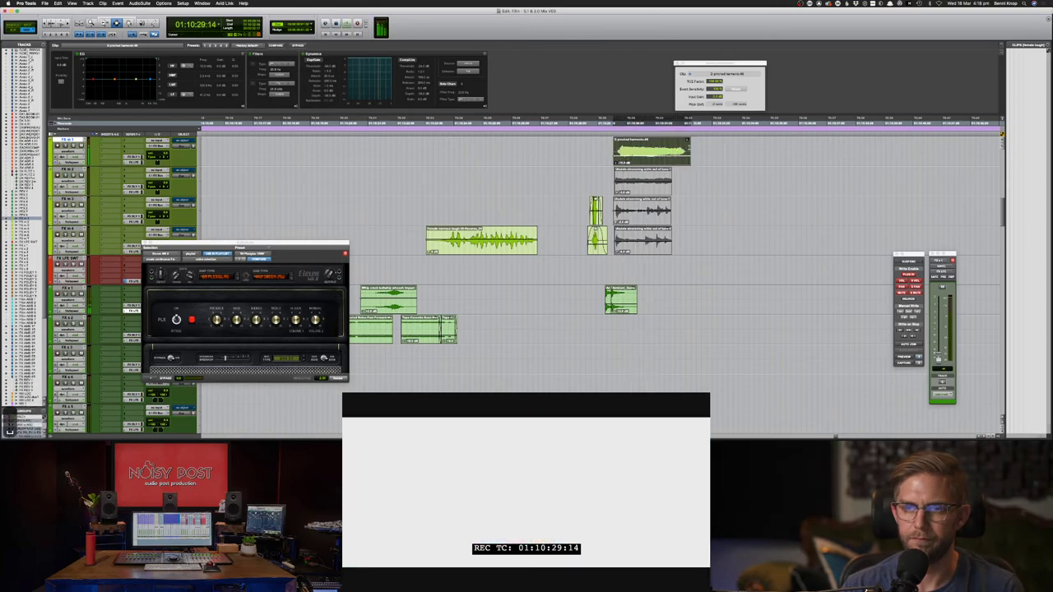
key("Return")
key("space")
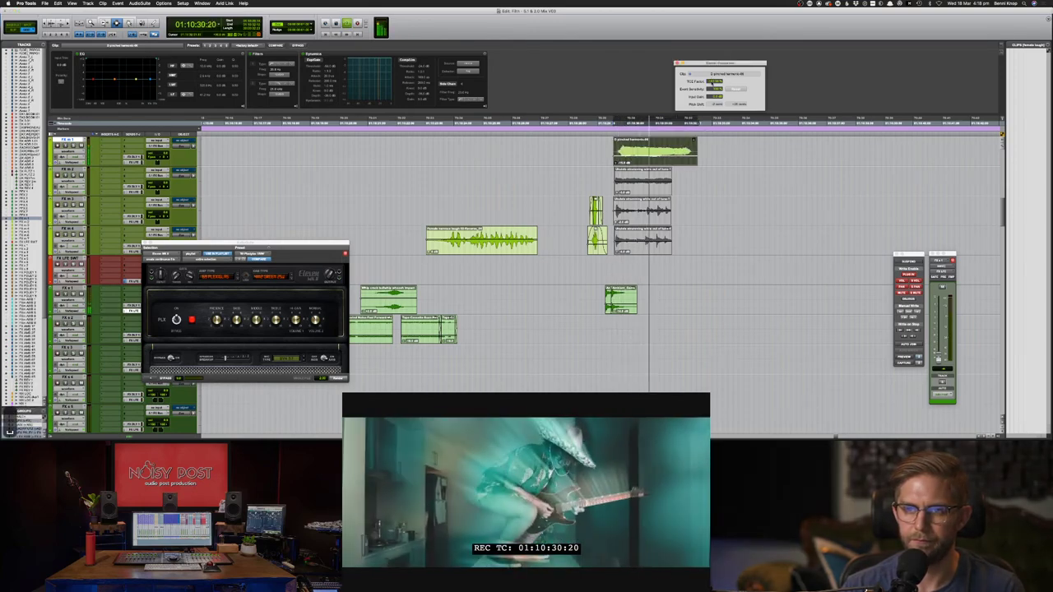
key("space")
key("space")
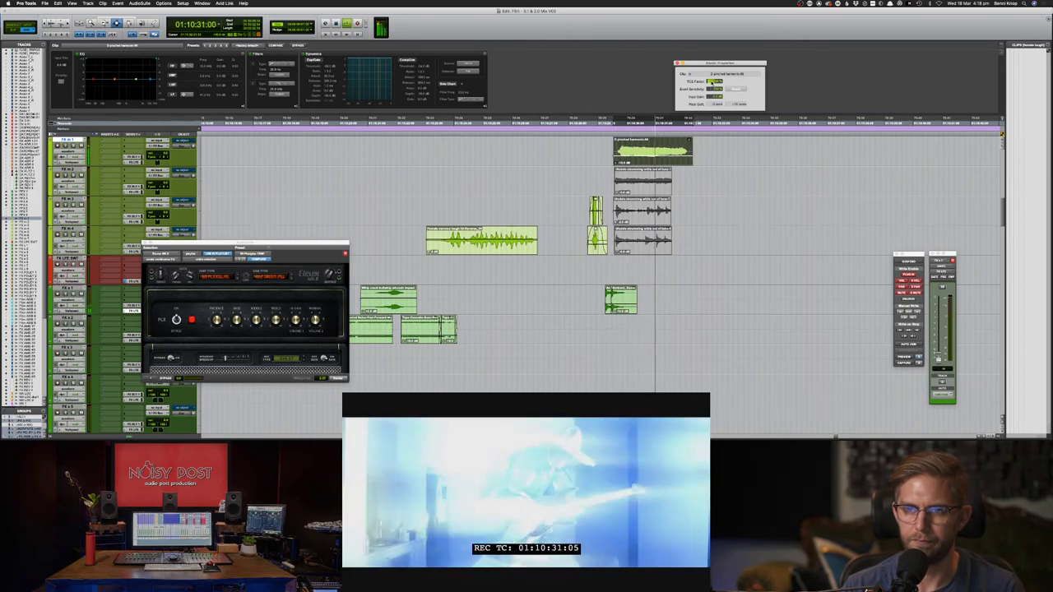
key("space")
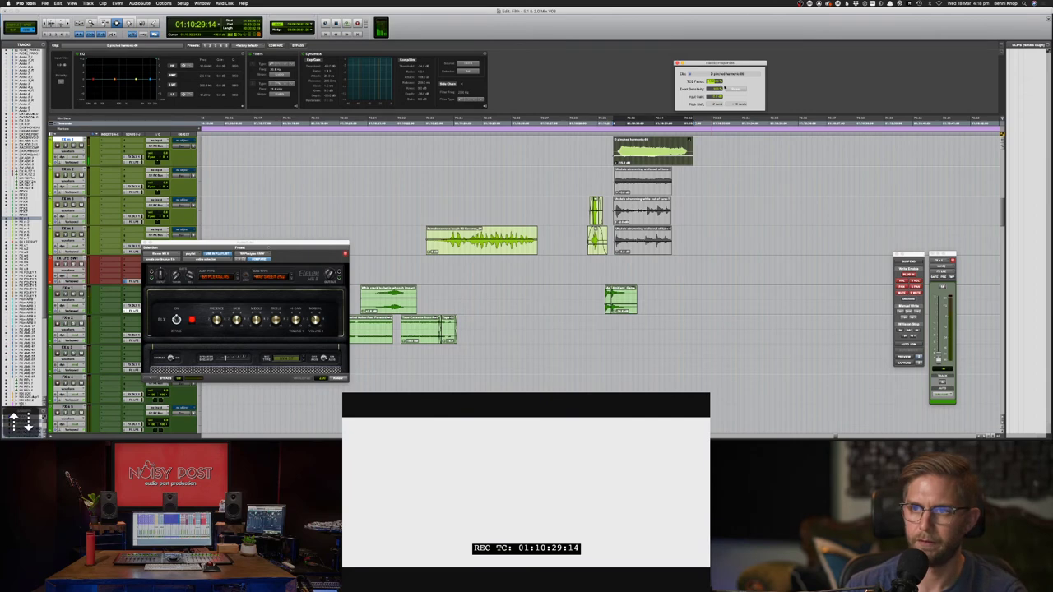
key("space")
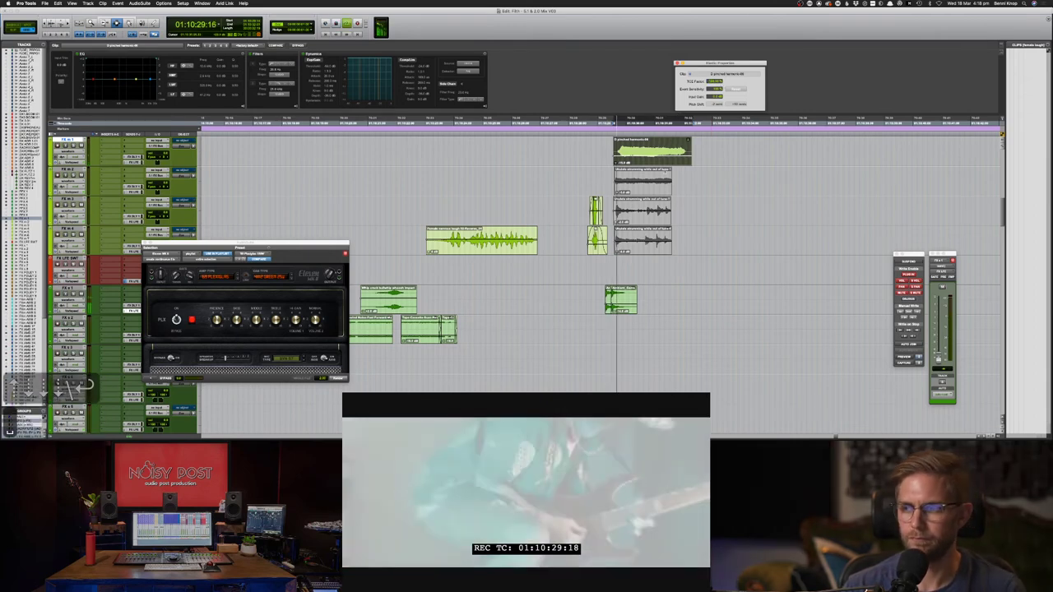
key("space")
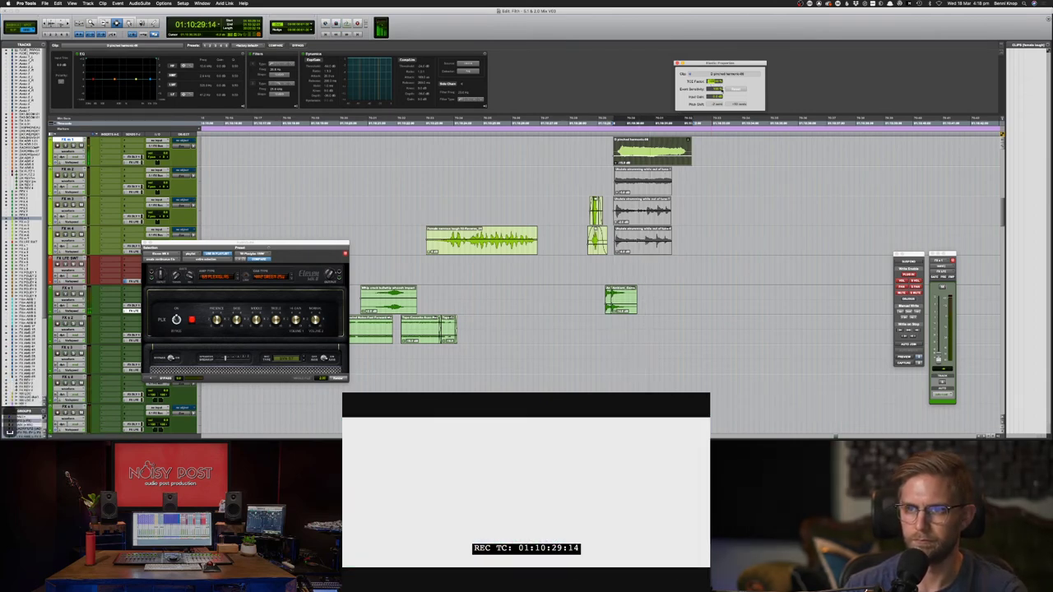
- Fine-tune the TCE Factor down and up, then replay the adjusted clip
key("Down")
key("Down")
key("Up")
key("Up")
key("Up")
key("Up")
key("Up")
key("Up")
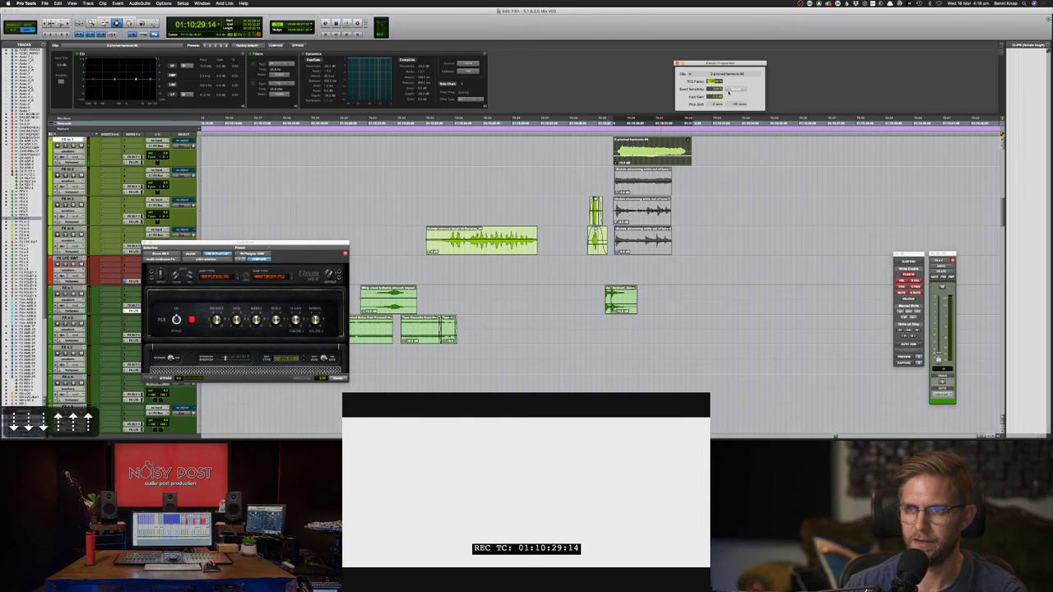
key("Return")
key("space")
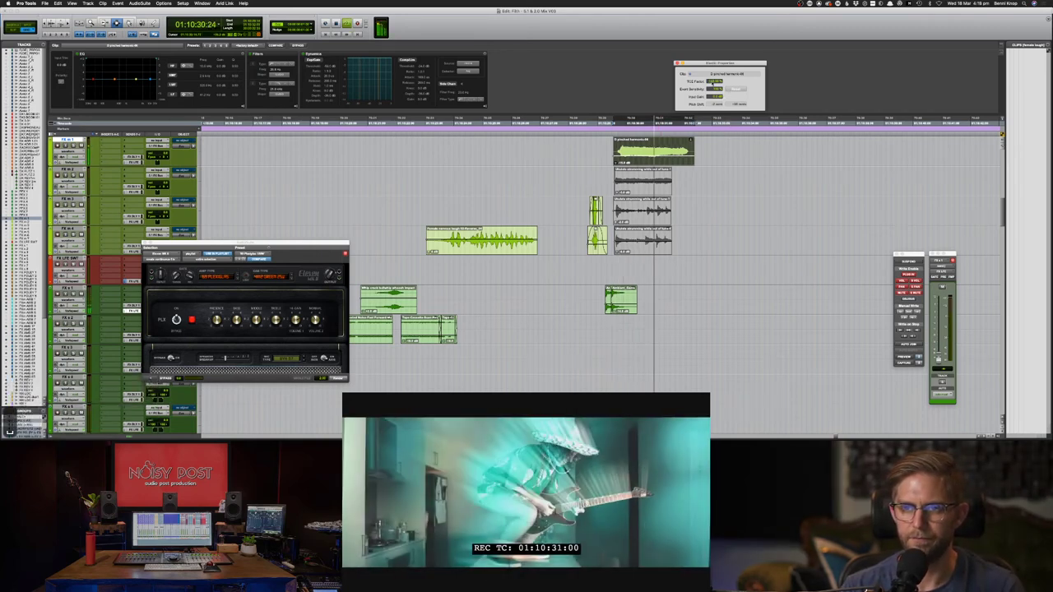
key("space")
left_click(718, 82)
key("Up")
key("Up")
key("space")
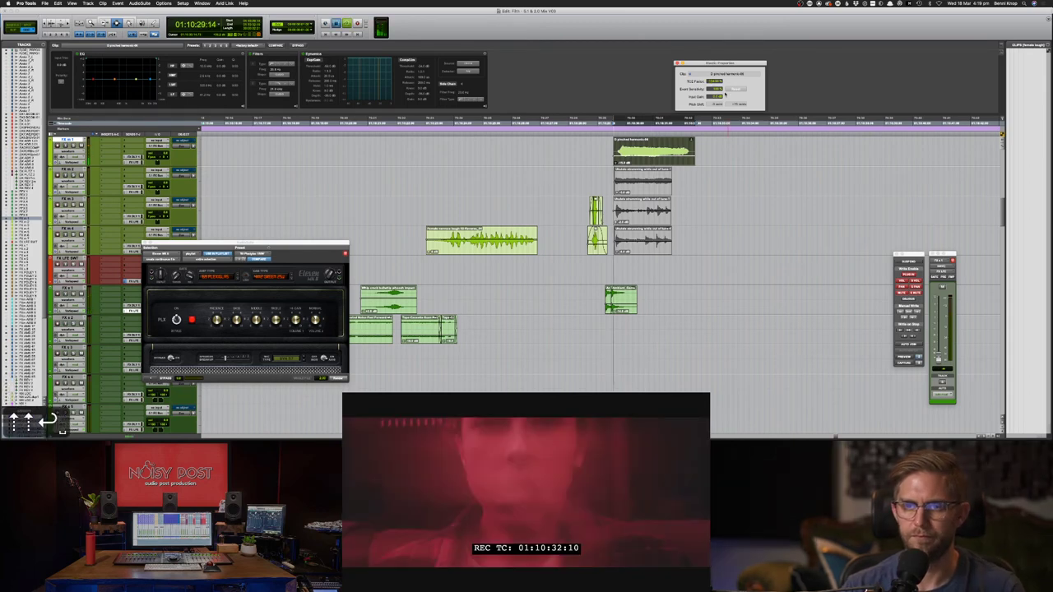
- Lengthen the top clip by two more TCE Factor steps, auditioning each one
key("space")
left_click(718, 82)
key("Up")
key("Up")
key("Up")
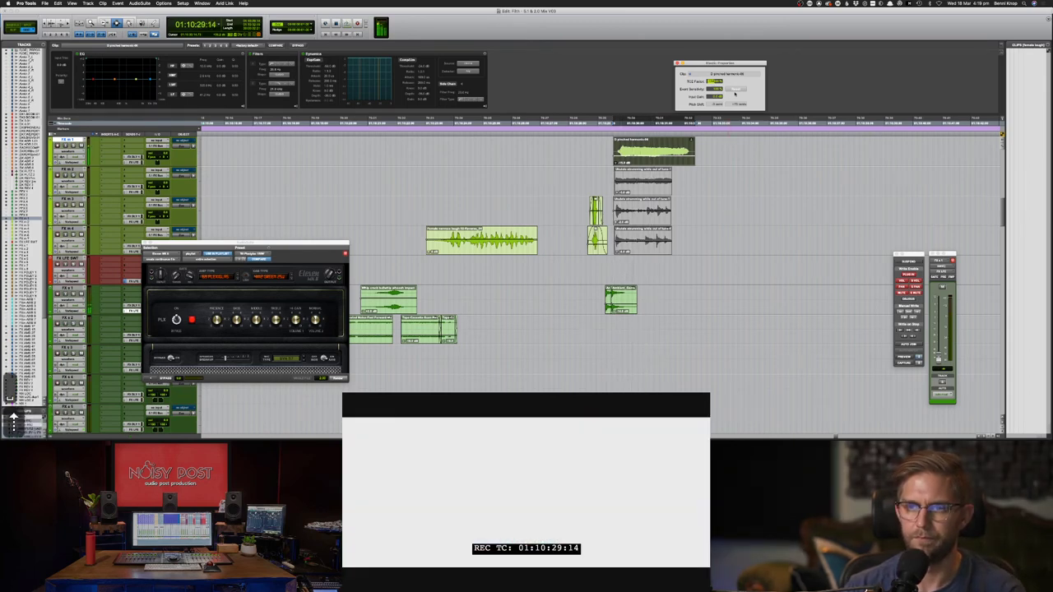
key("Return")
key("space")
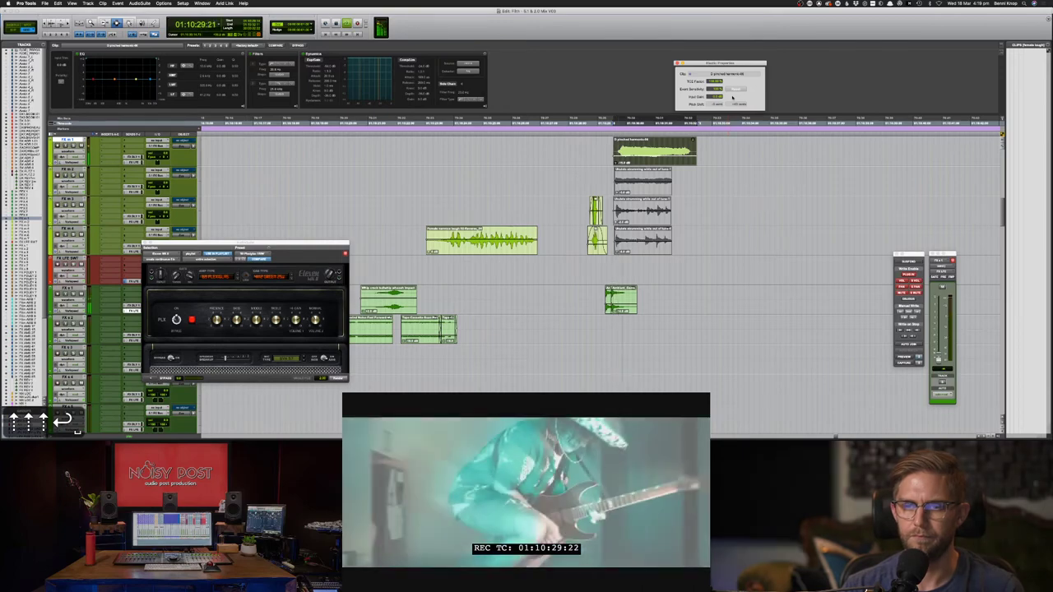
key("space")
key("Up")
key("Up")
key("Up")
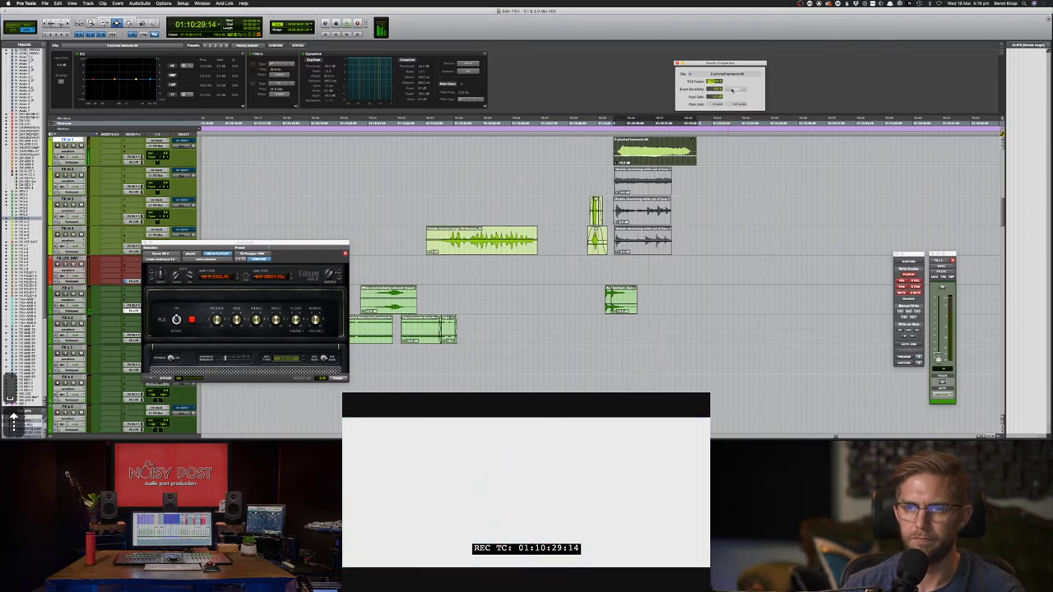
key("Return")
key("space")
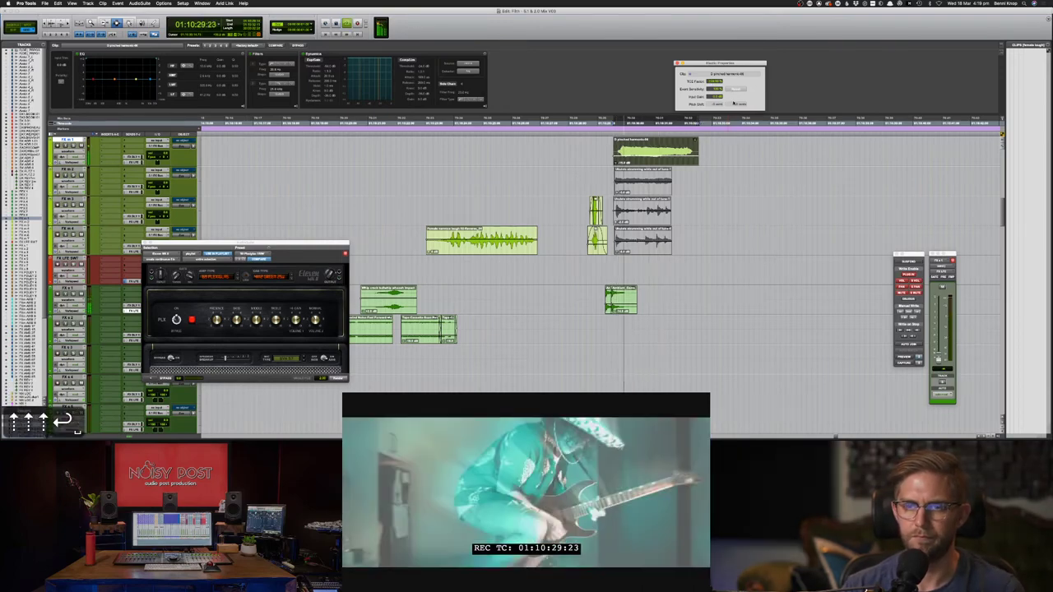
key("space")
- Shorten and then re-lengthen the top clip's stretch, checking each against the guitar shot
left_click_drag(710, 81, 710, 90)
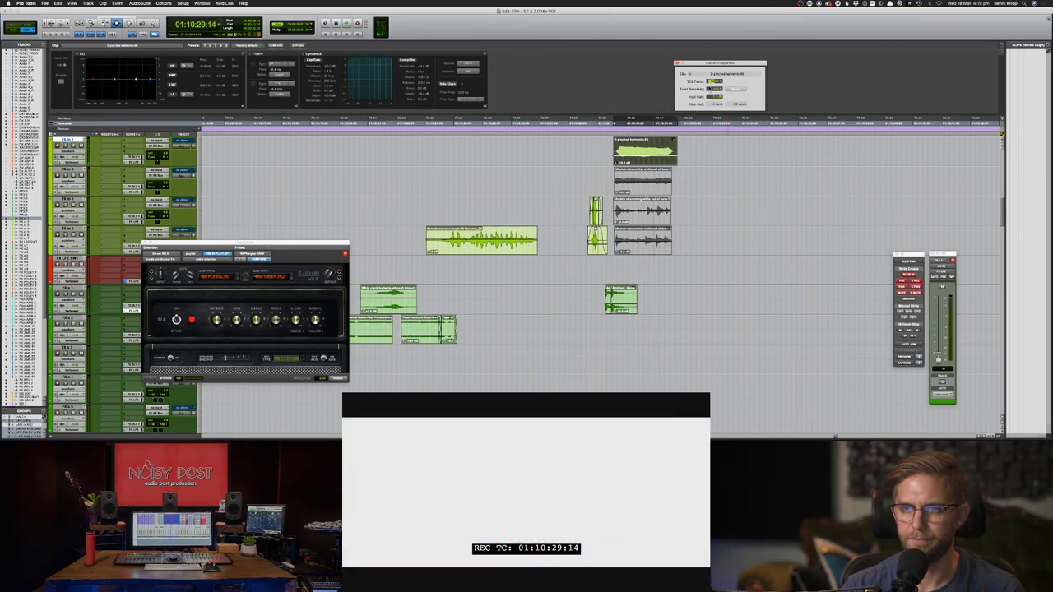
key("space")
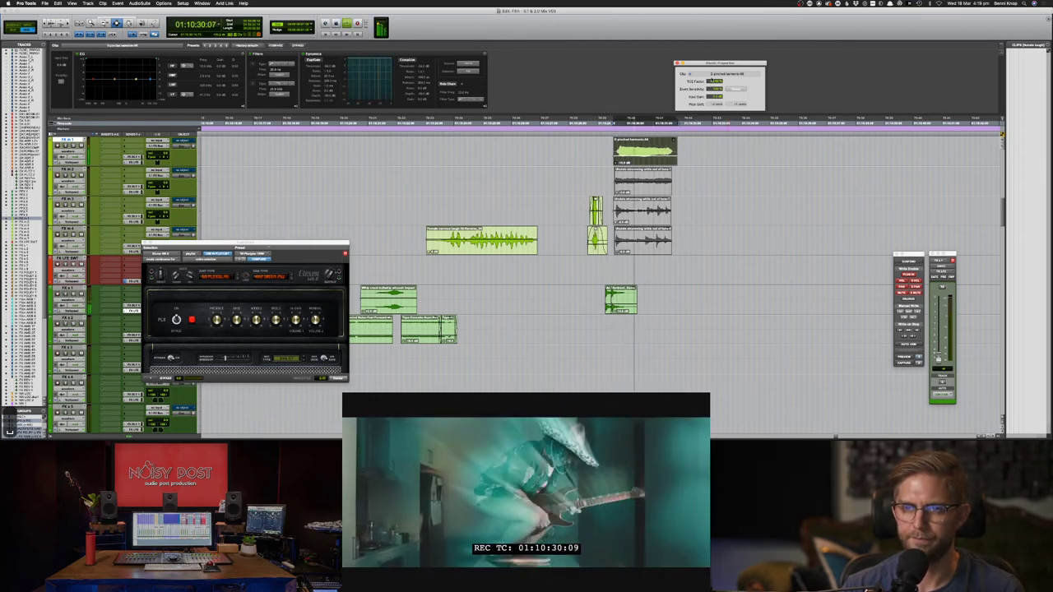
key("space")
key("space")
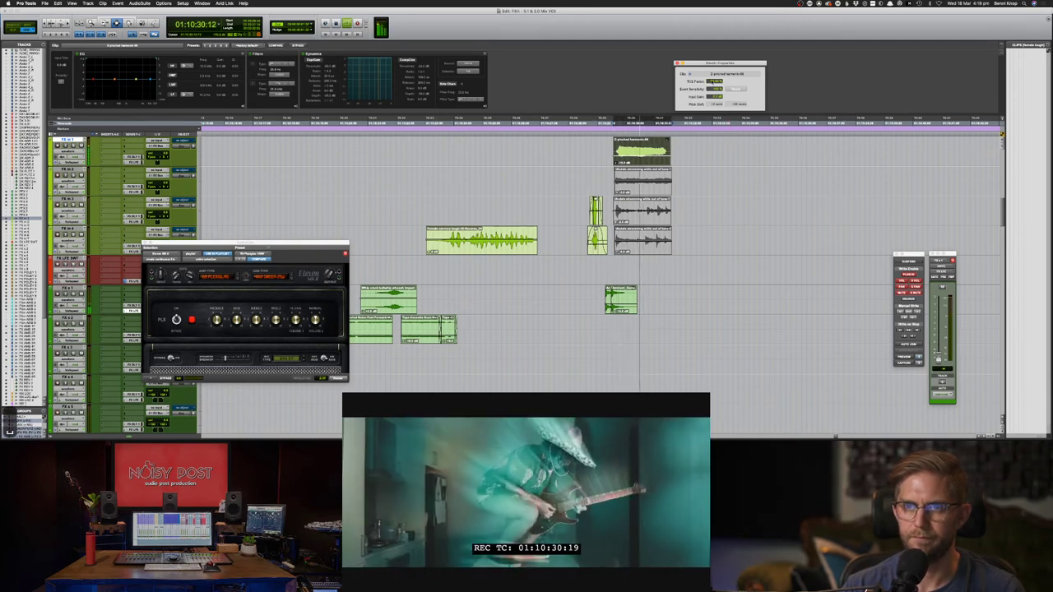
key("space")
left_click_drag(712, 61, 713, 57)
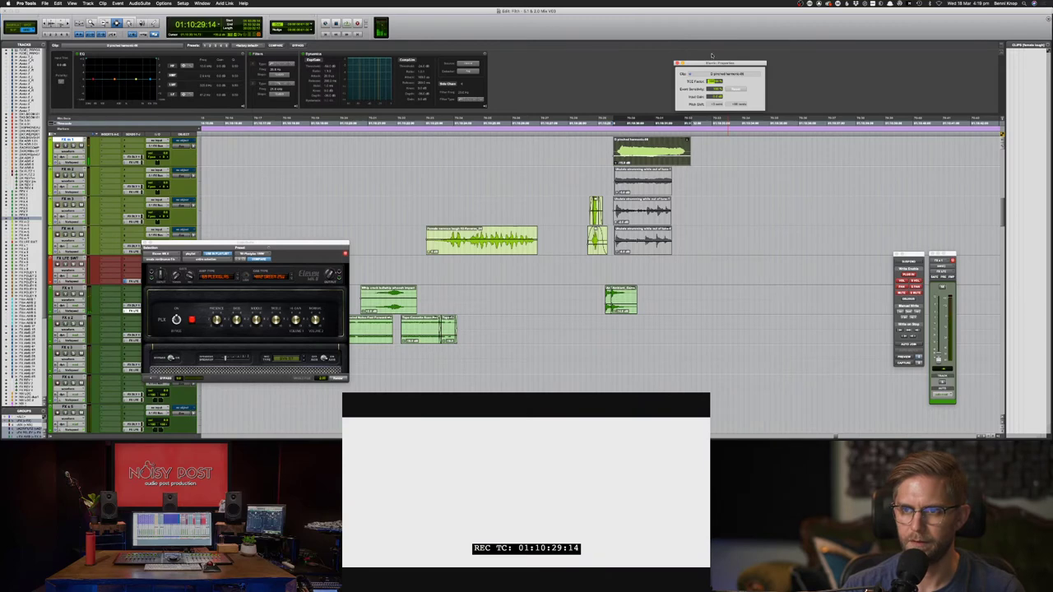
key("space")
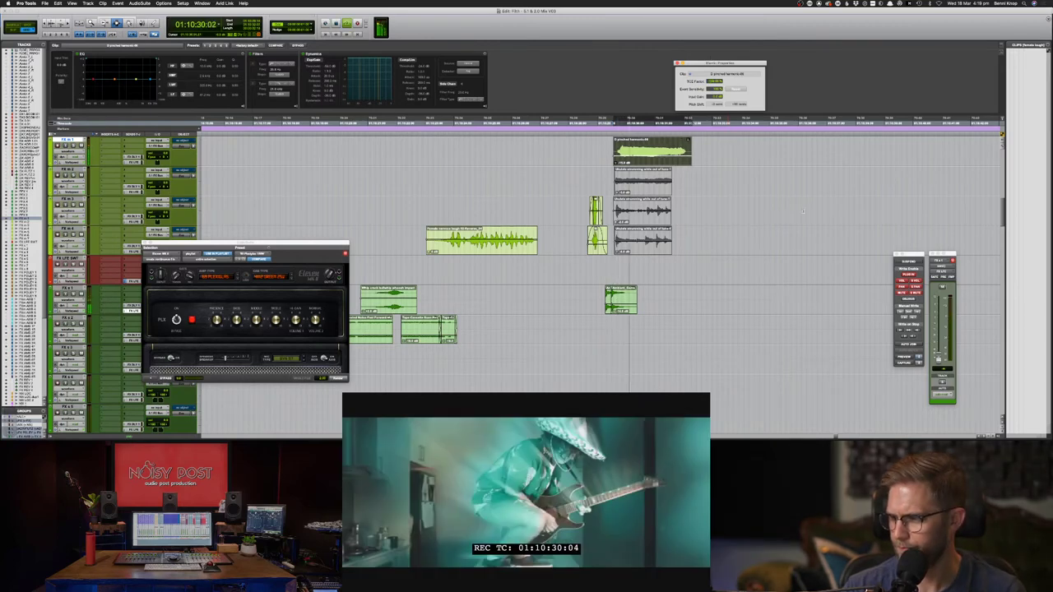
key("space")
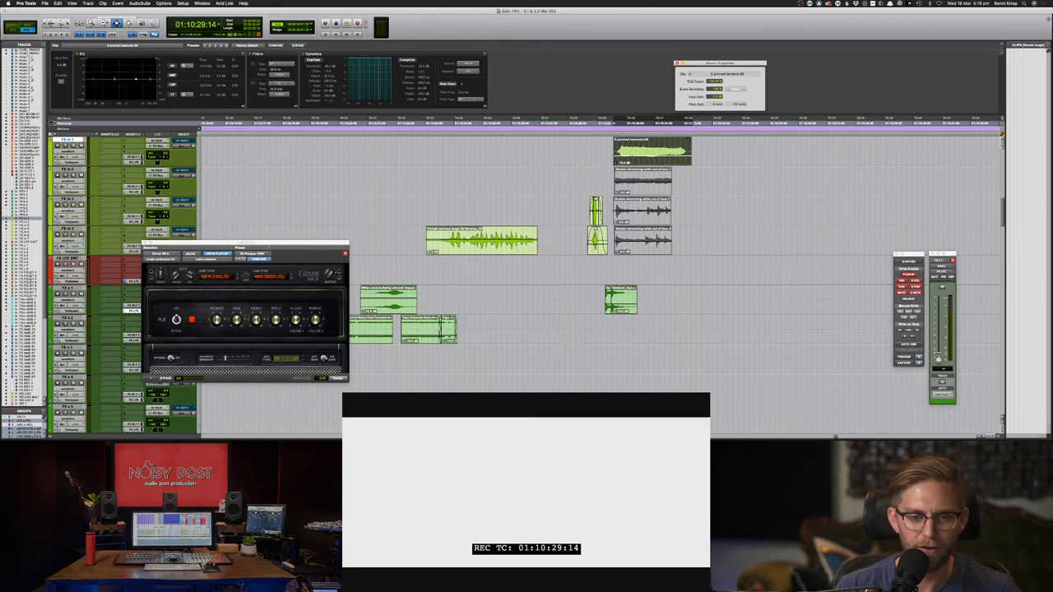
- Close the Eleven MK II window and replay the clips with the picture
left_click(146, 243)
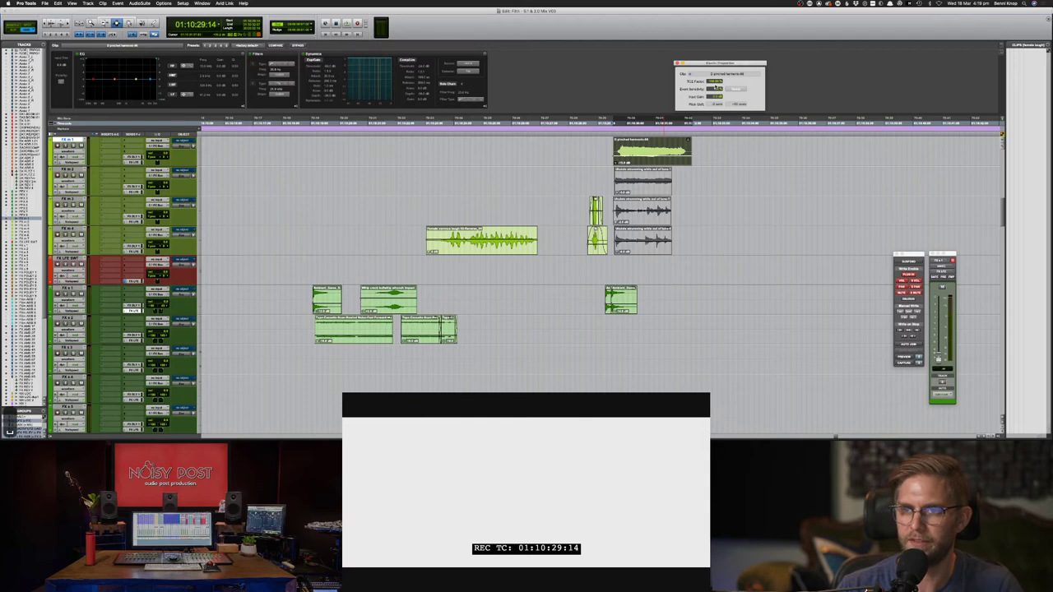
key("space")
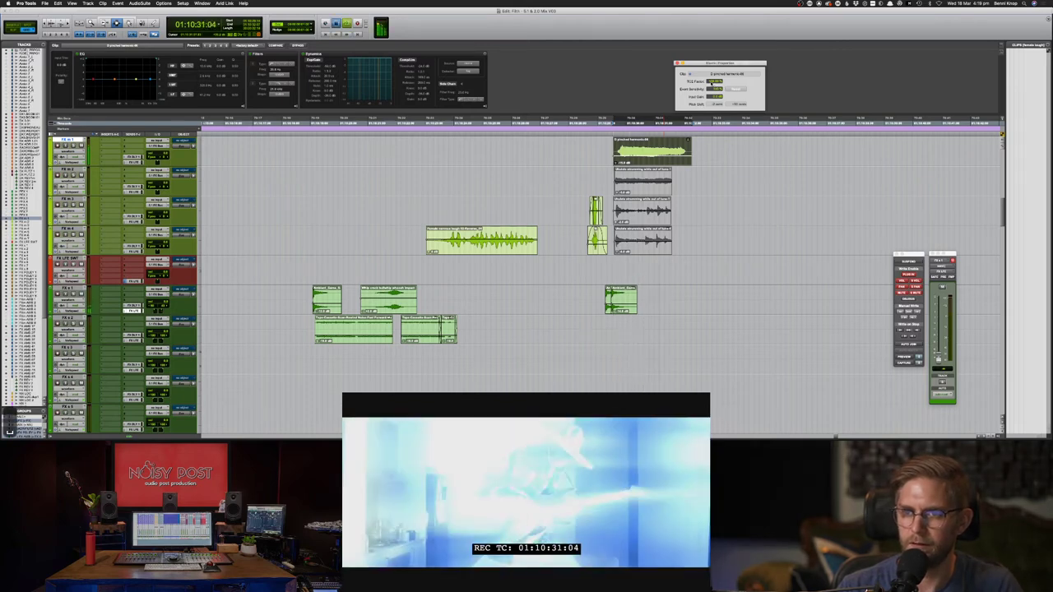
key("space")
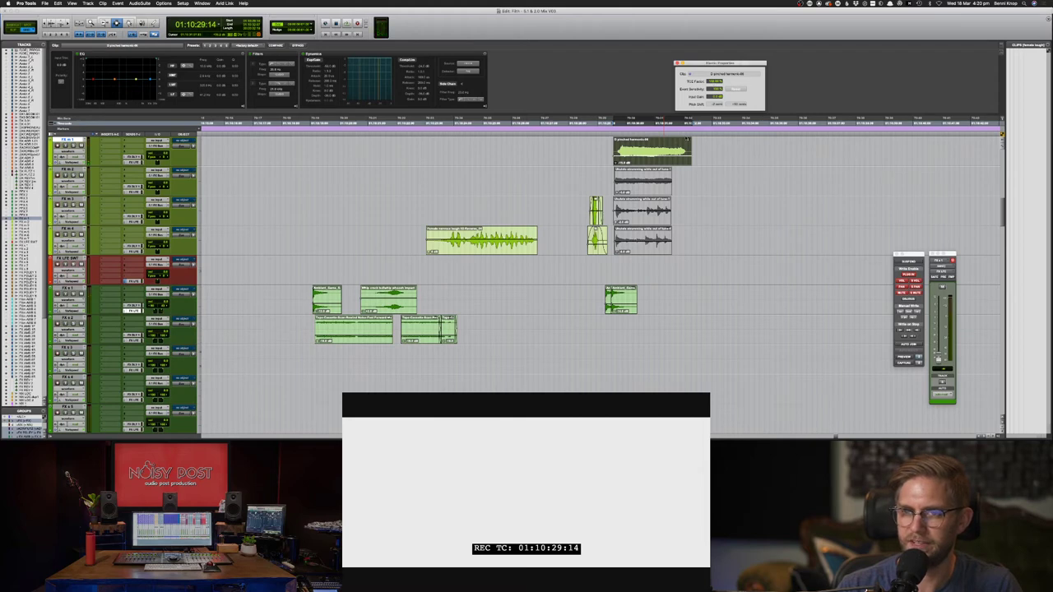
- Set the TCE Factor to 100, then drag it down and back up, previewing each length
type("100")
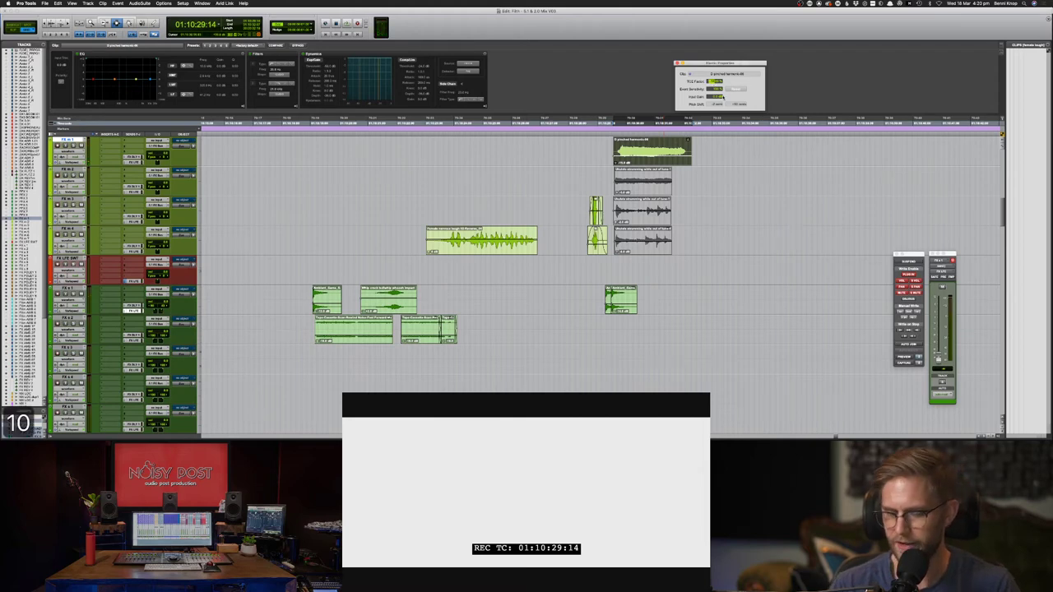
key("Return")
key("space")
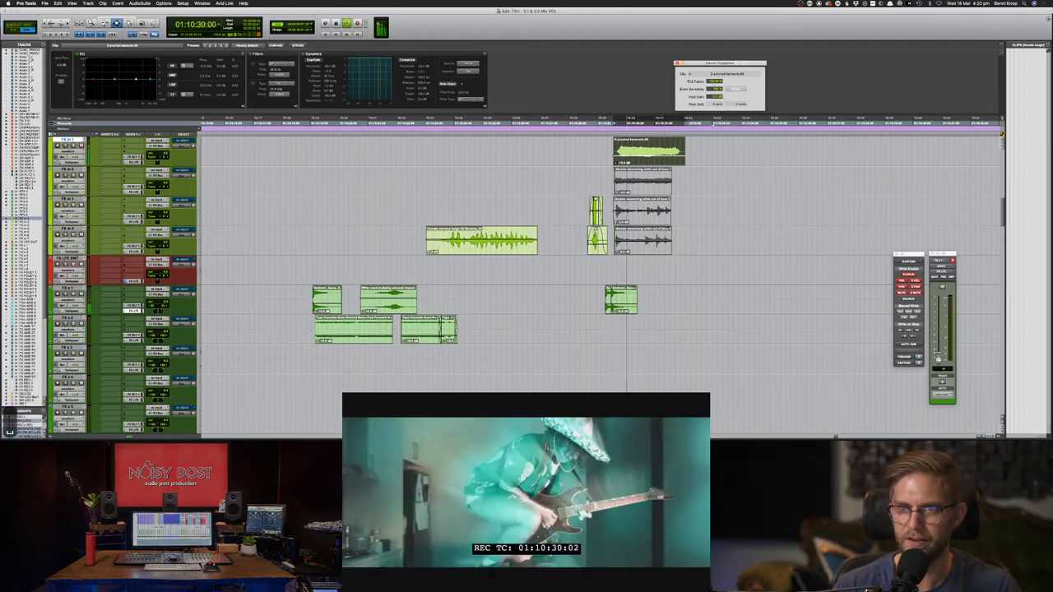
key("space")
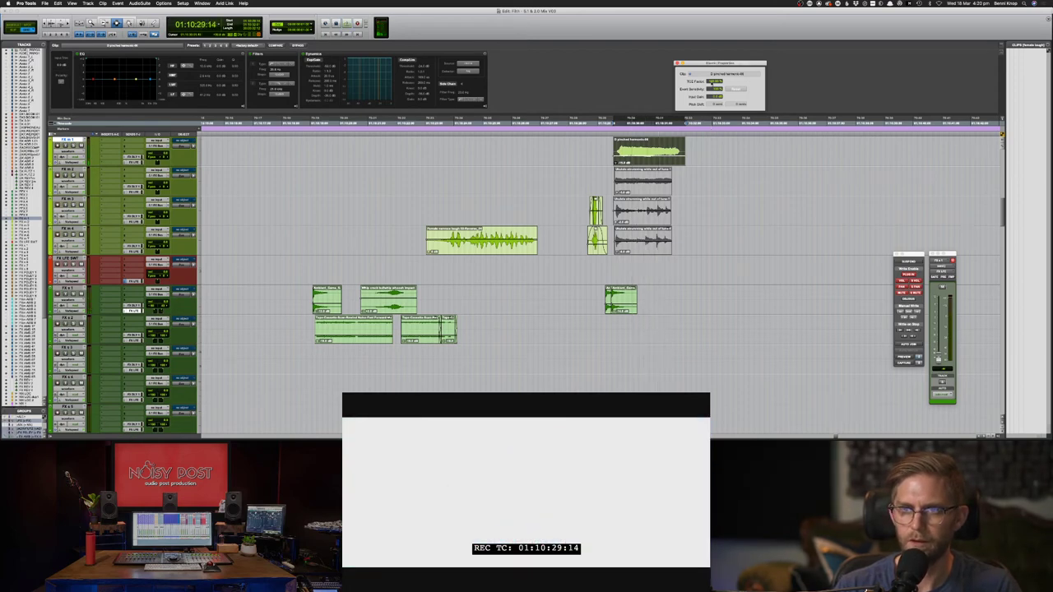
left_click_drag(712, 83, 714, 91)
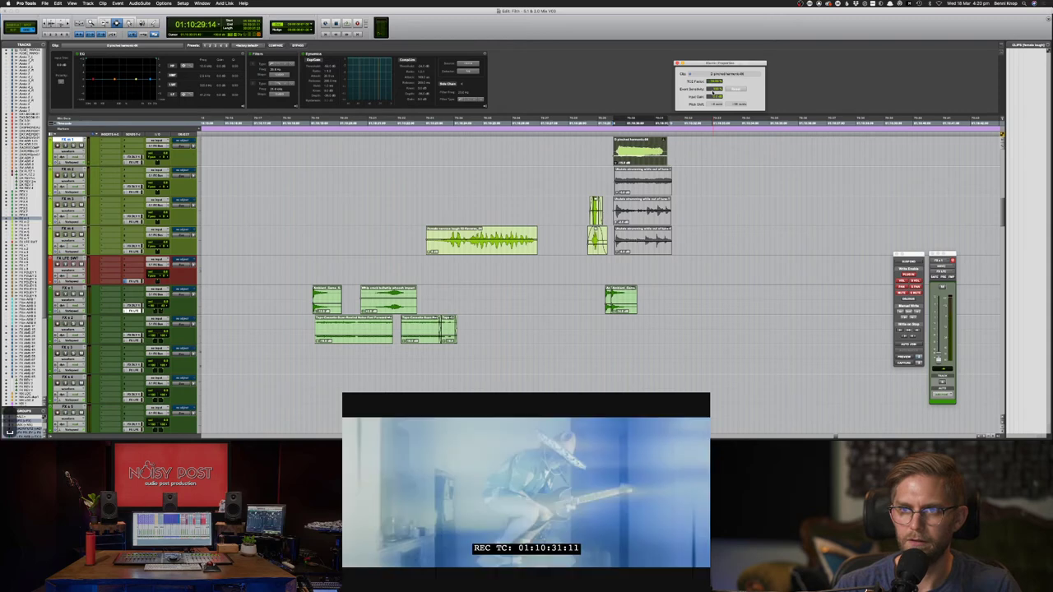
key("space")
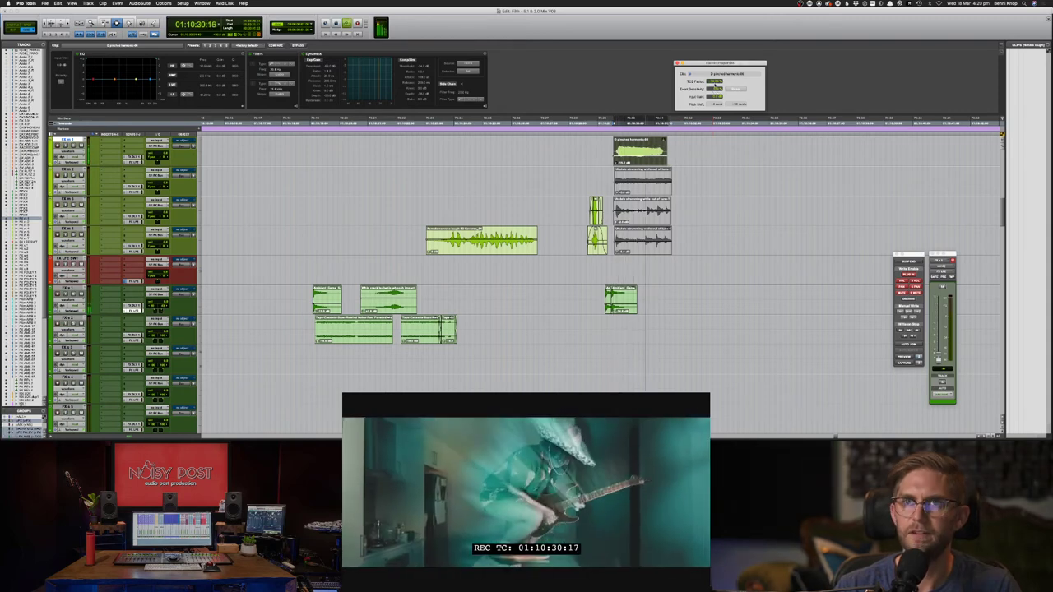
key("space")
left_click_drag(713, 81, 713, 63)
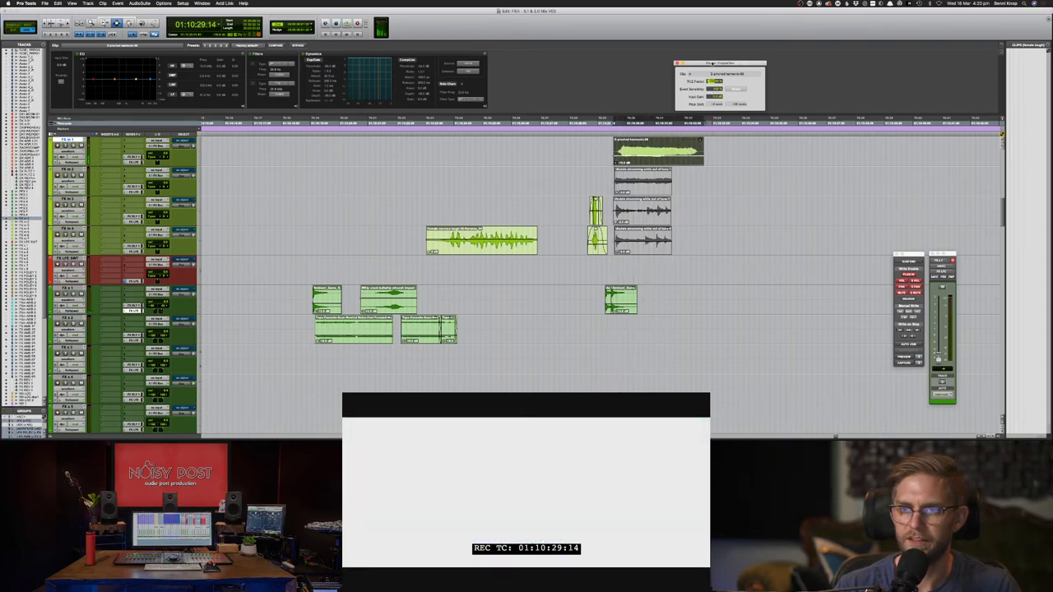
- Audition the stretched clip against the picture repeatedly, starting earlier before the guitar clips
key("space")
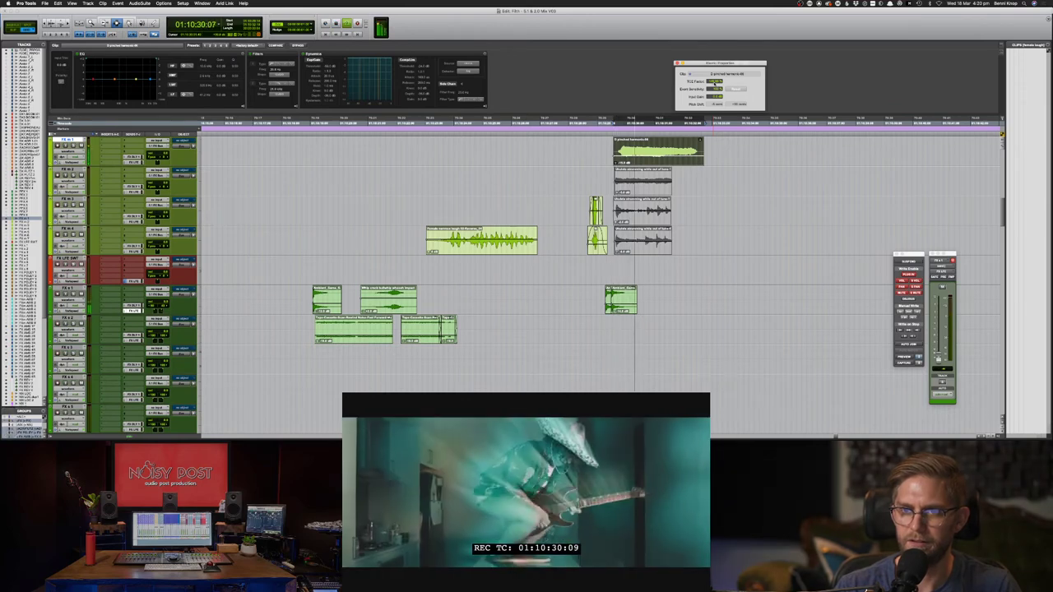
key("space")
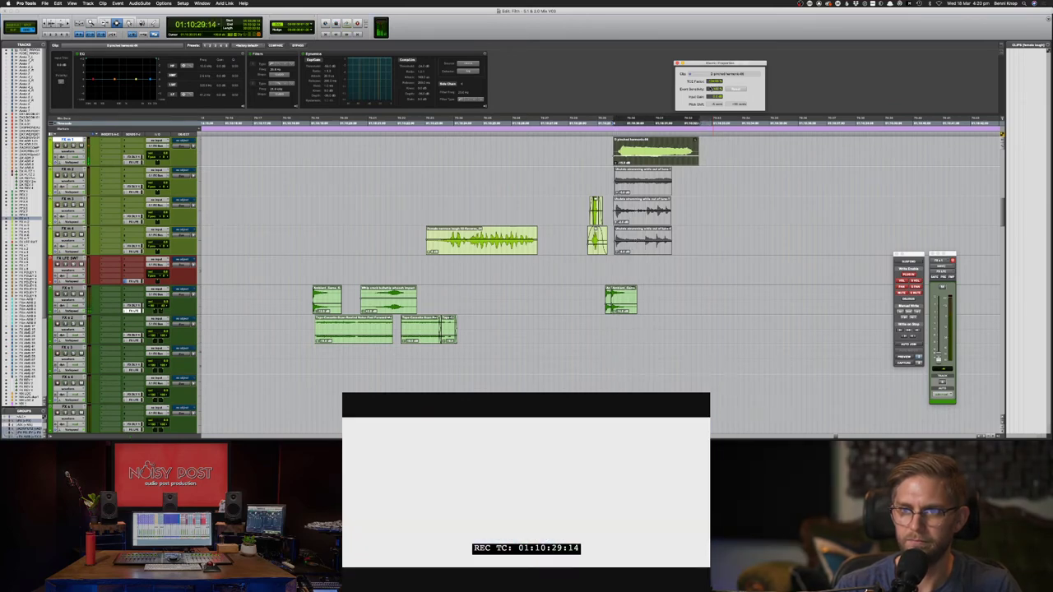
key("space")
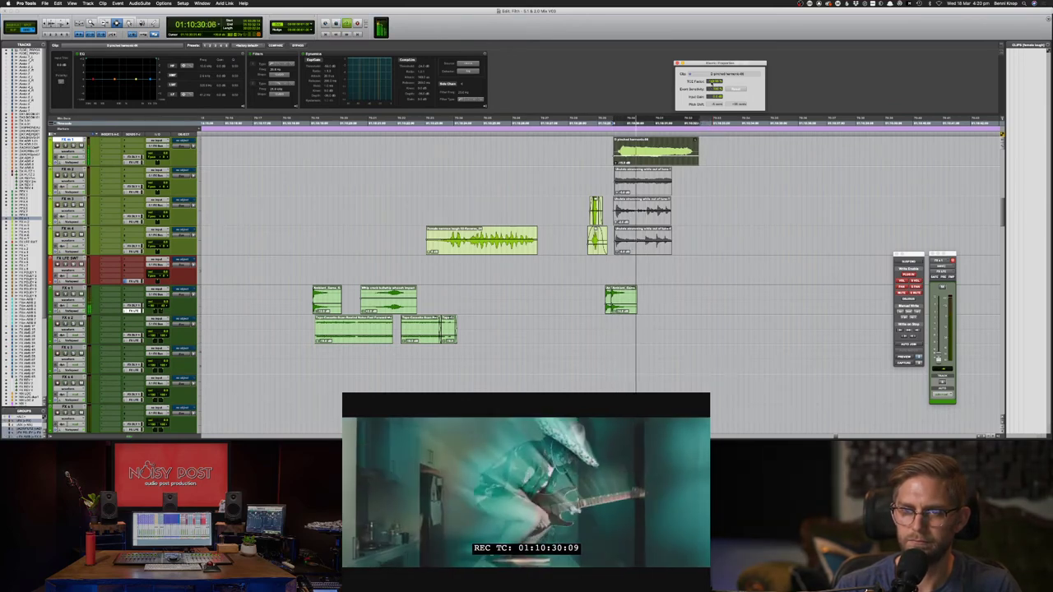
key("space")
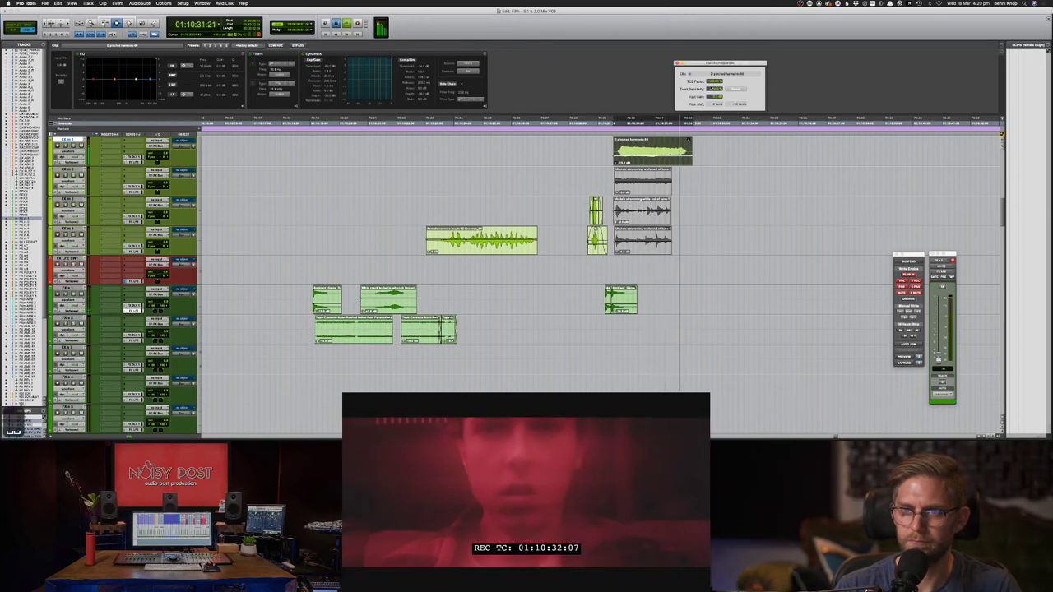
key("space")
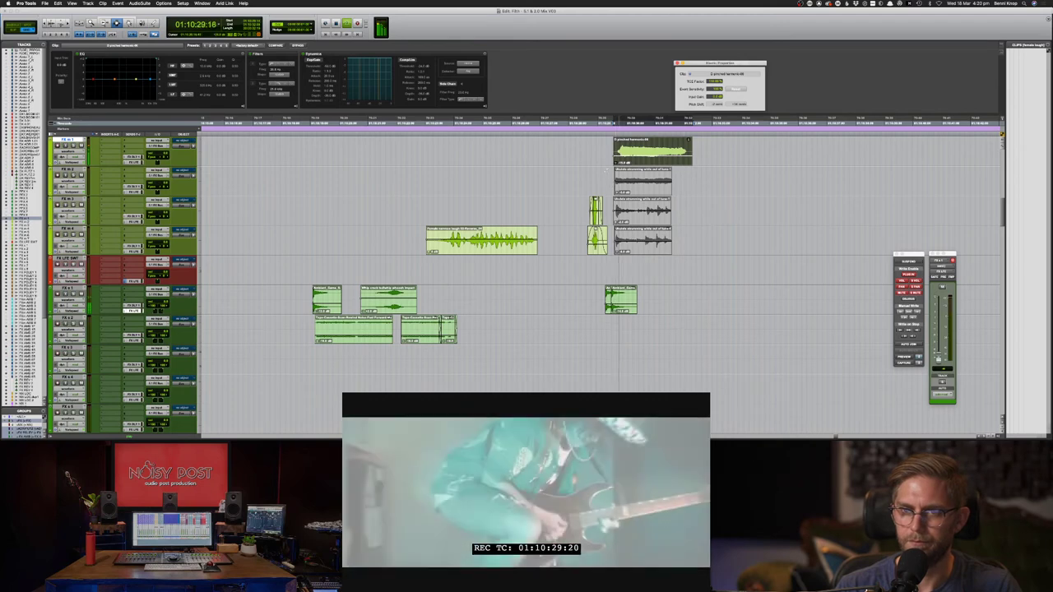
key("space")
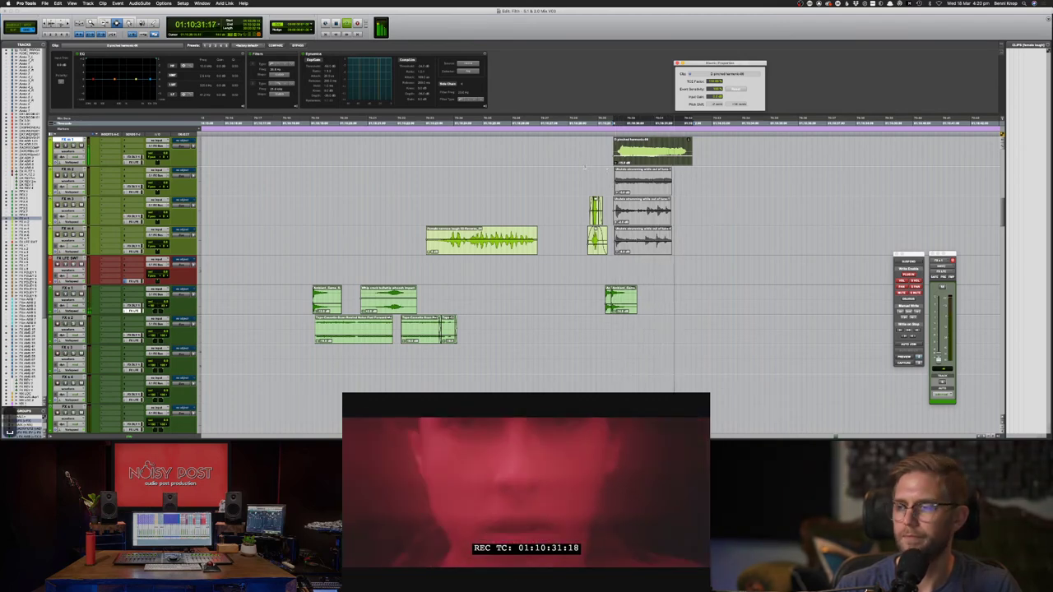
left_click(586, 166)
key("space")
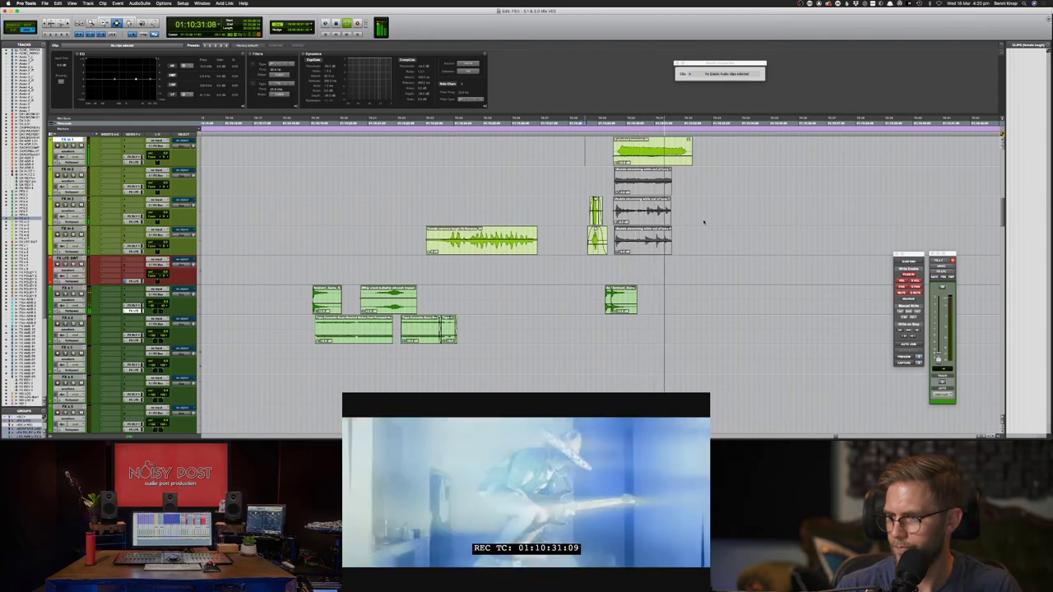
key("space")
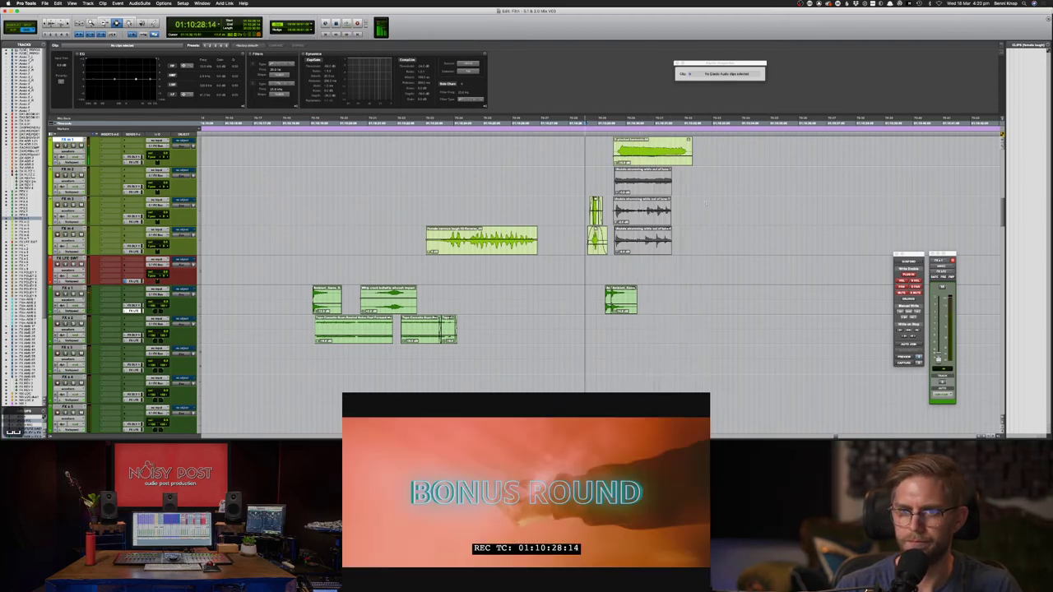
key("space")
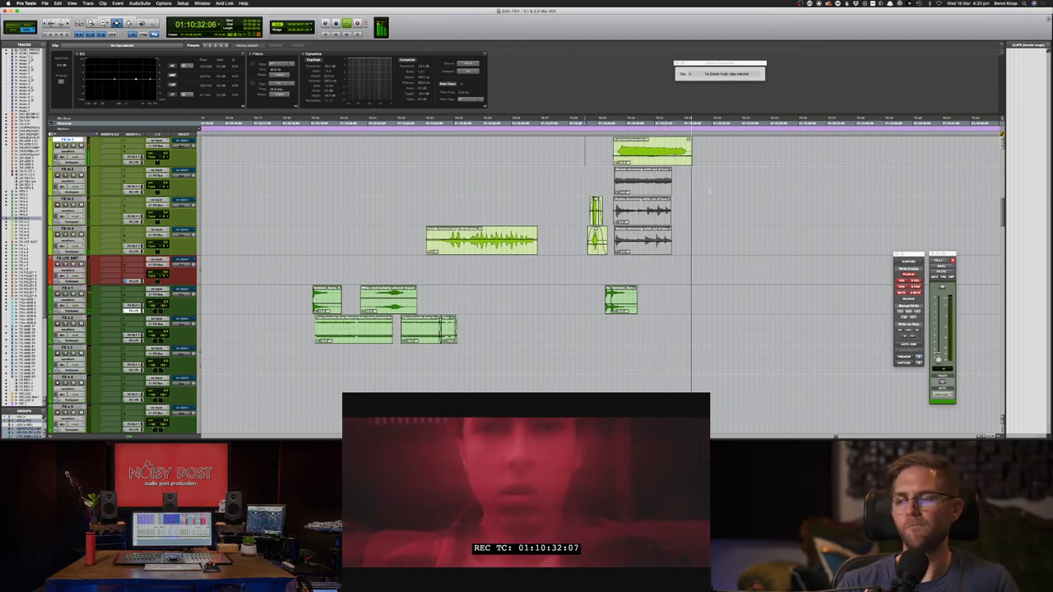
key("space")
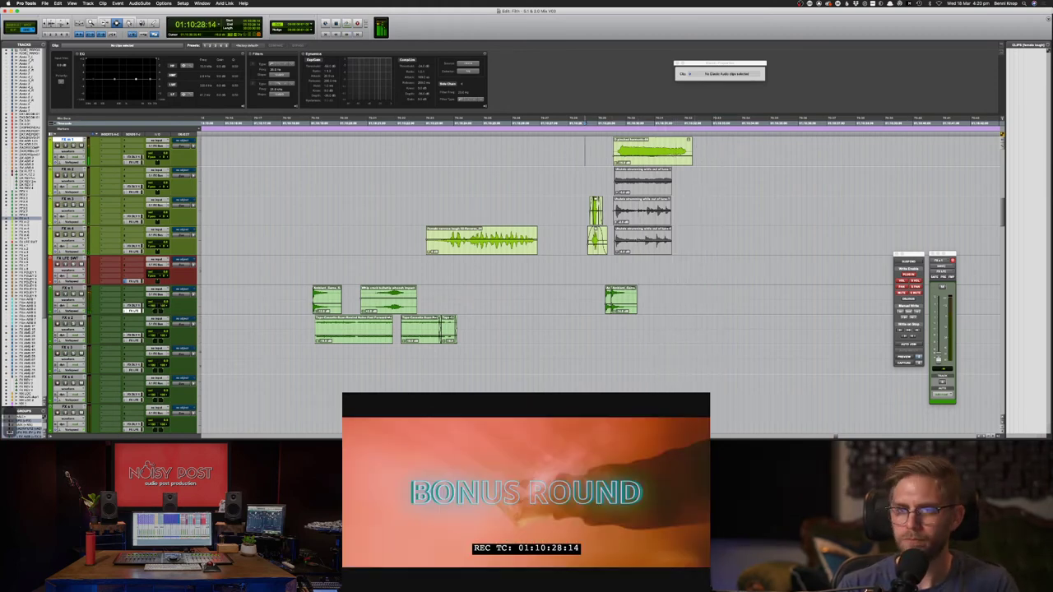
- Play from a slightly earlier point, then select the whole top FX clip
left_click(575, 182)
key("space")
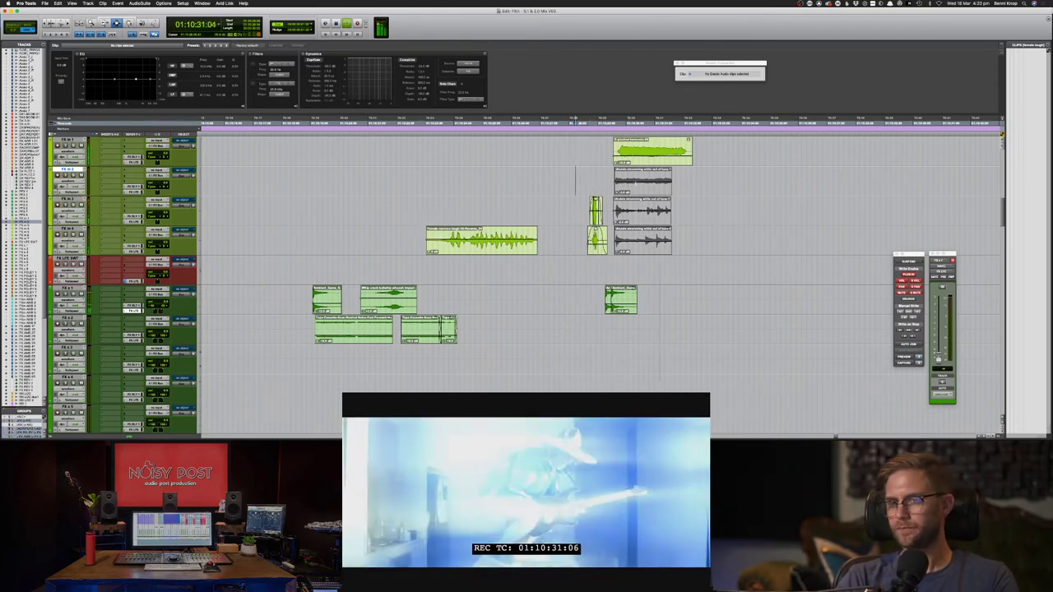
key("space")
left_click(638, 159)
double_click(671, 160)
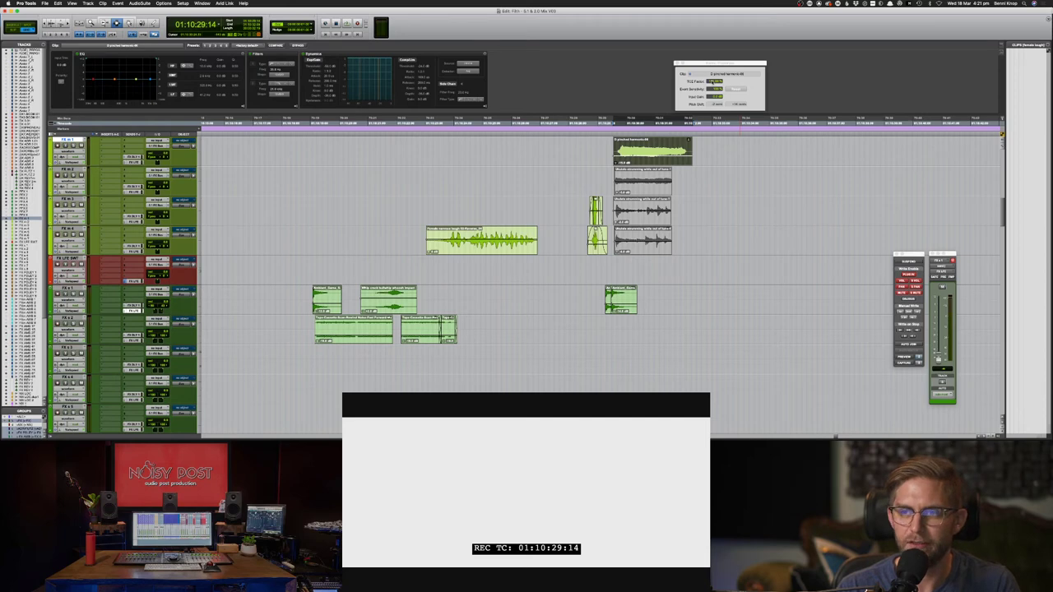
- Lower the top clip's TCE Factor in Elastic Properties and audition it against the picture
left_click_drag(713, 82, 713, 95)
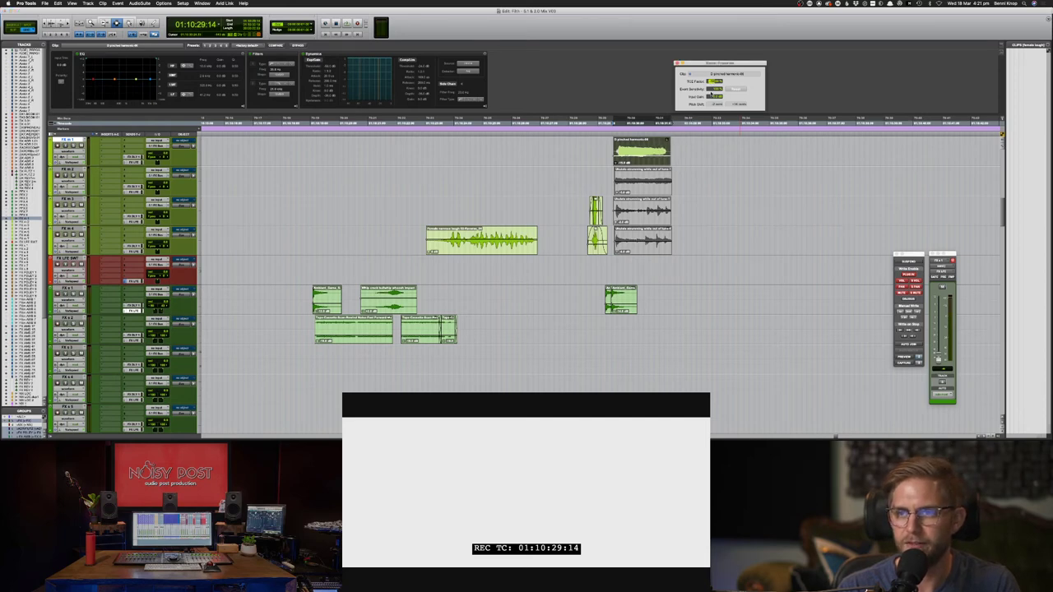
key("space")
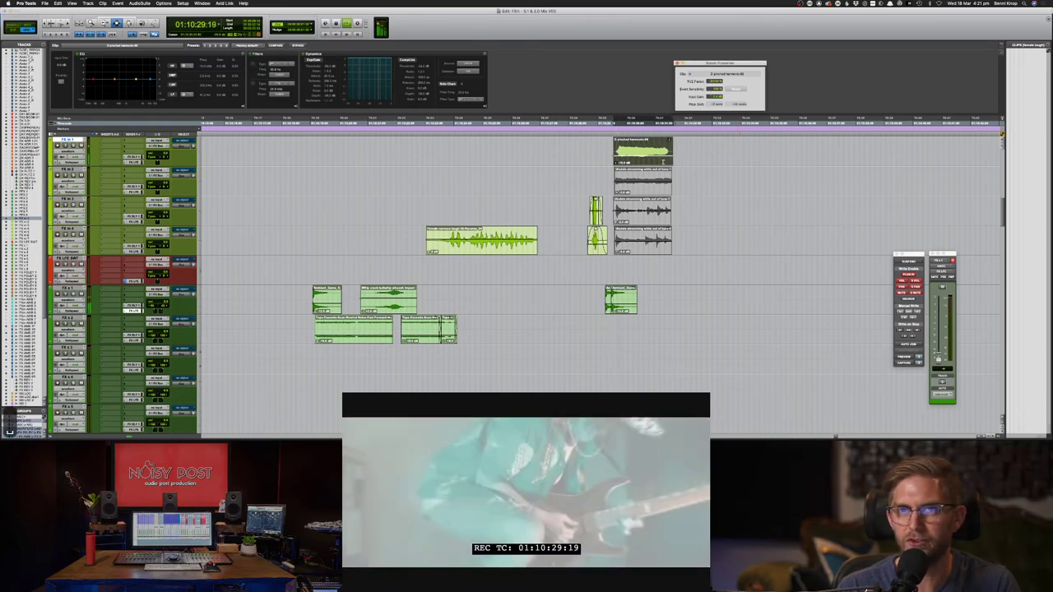
key("space")
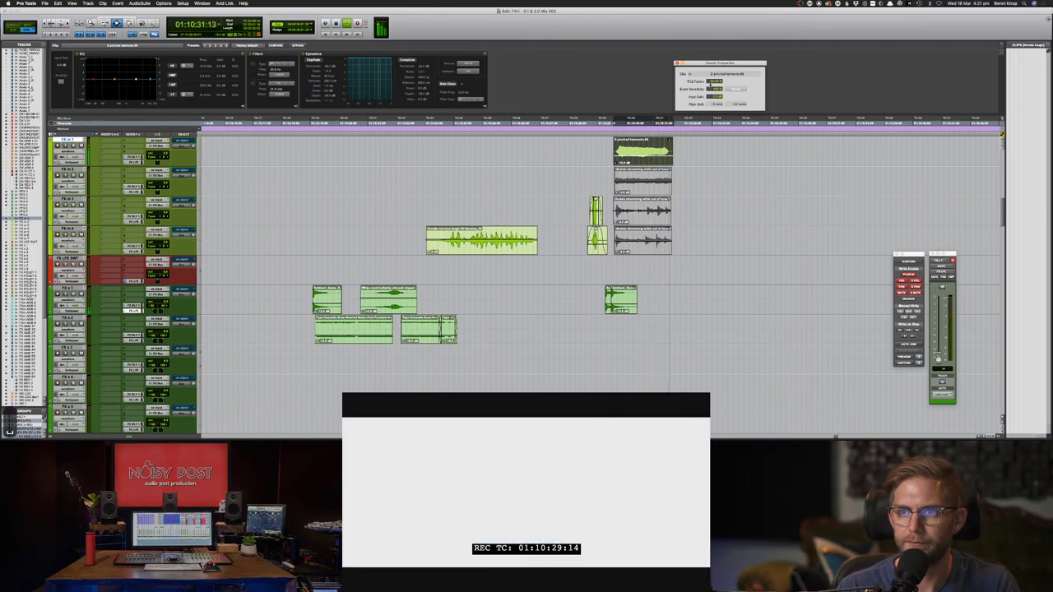
left_click_drag(712, 82, 713, 93)
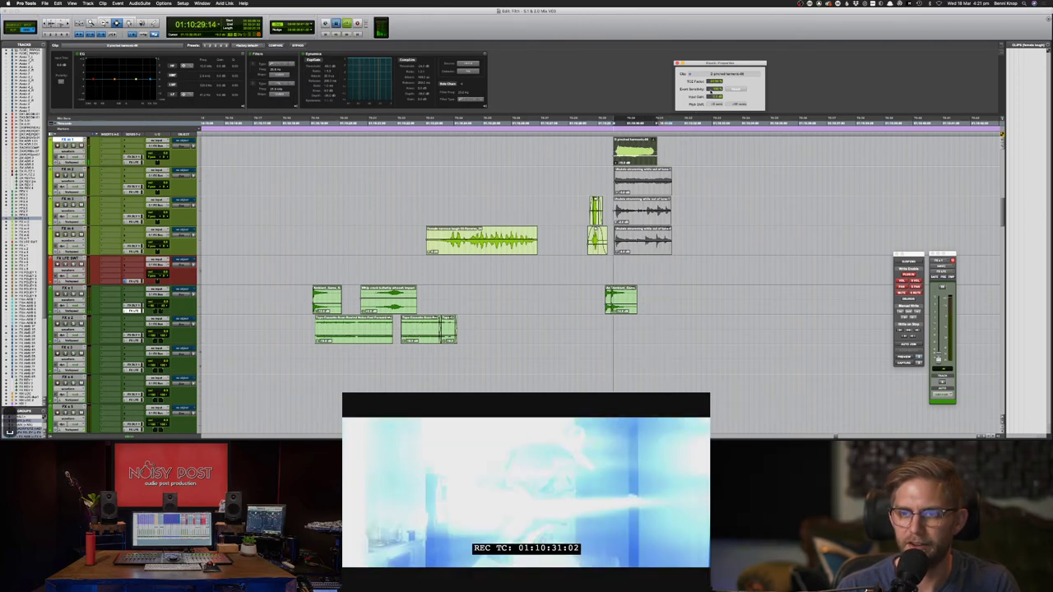
key("space")
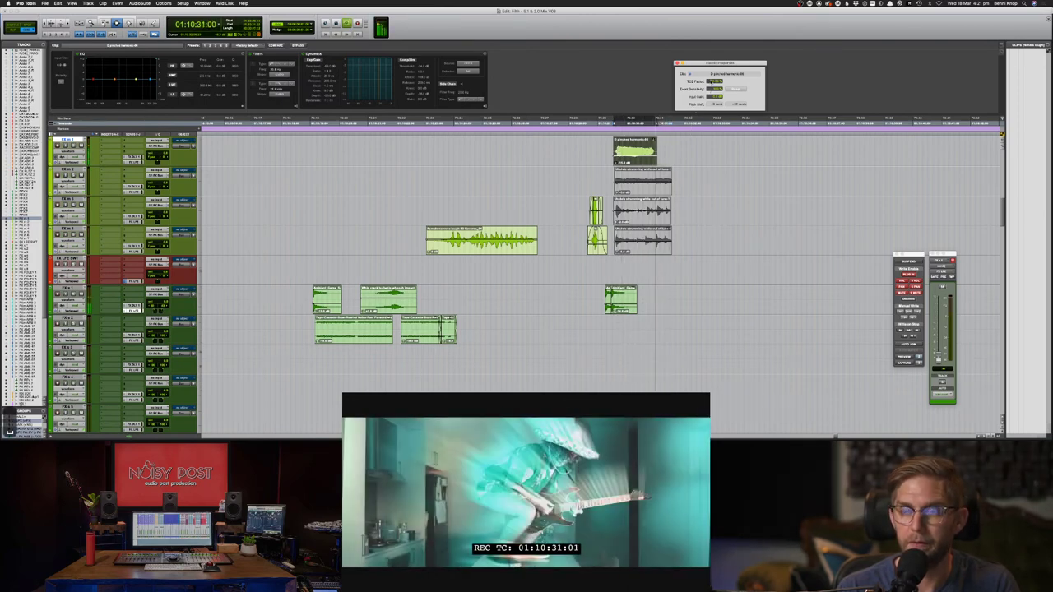
key("space")
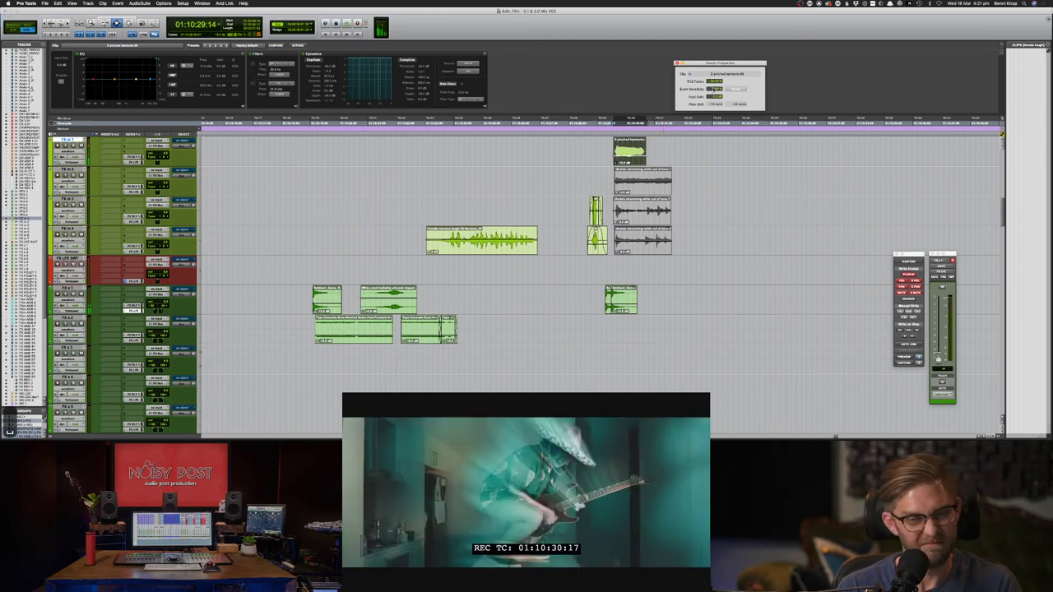
key("space")
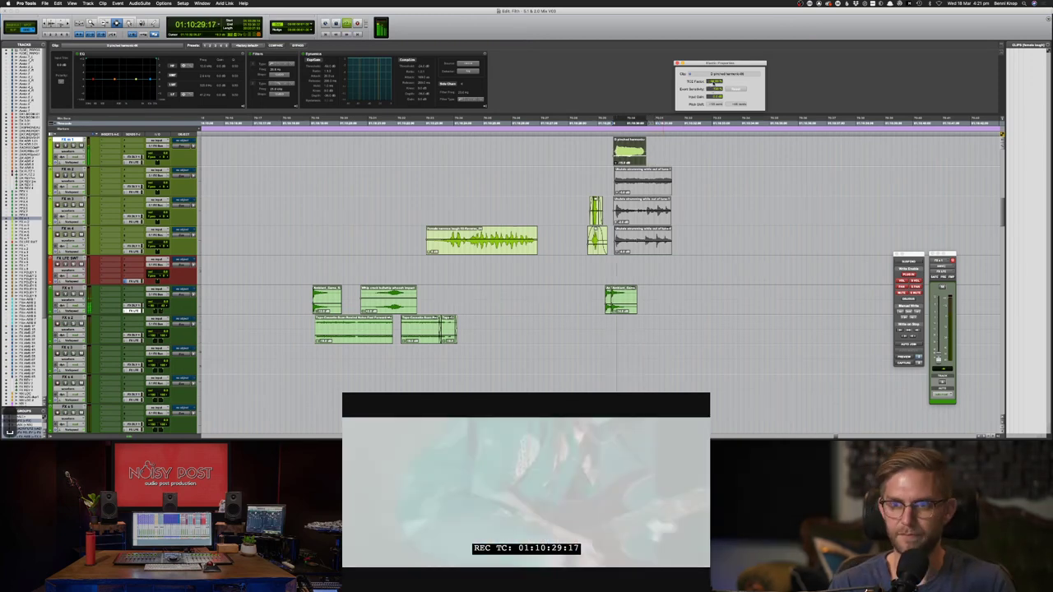
key("space")
- Fine-tune the stretch factor and replay the clip against the guitarist shot from just before it
left_click(714, 82)
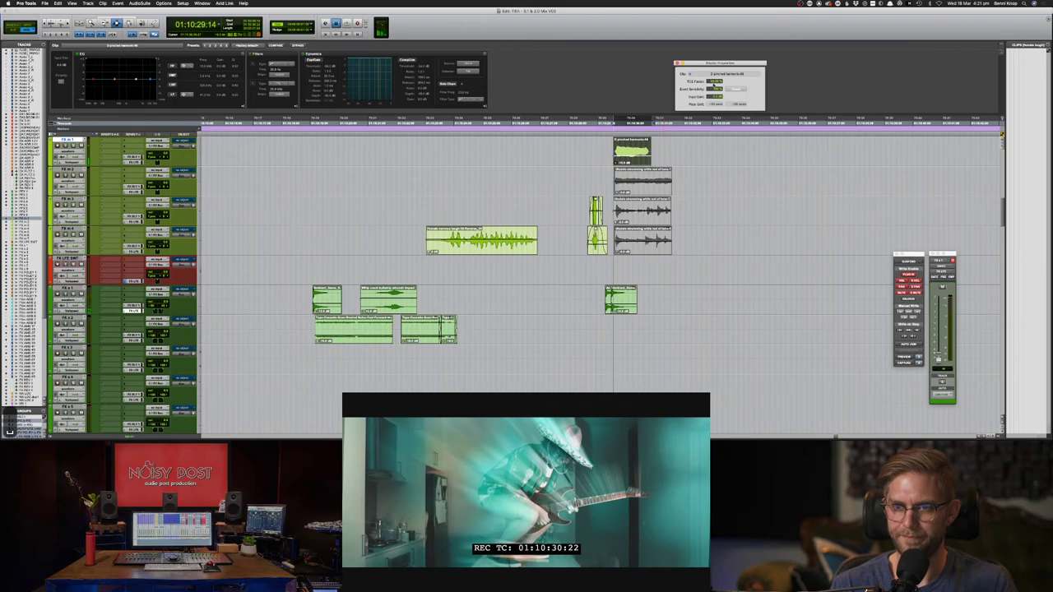
key("space")
key("space")
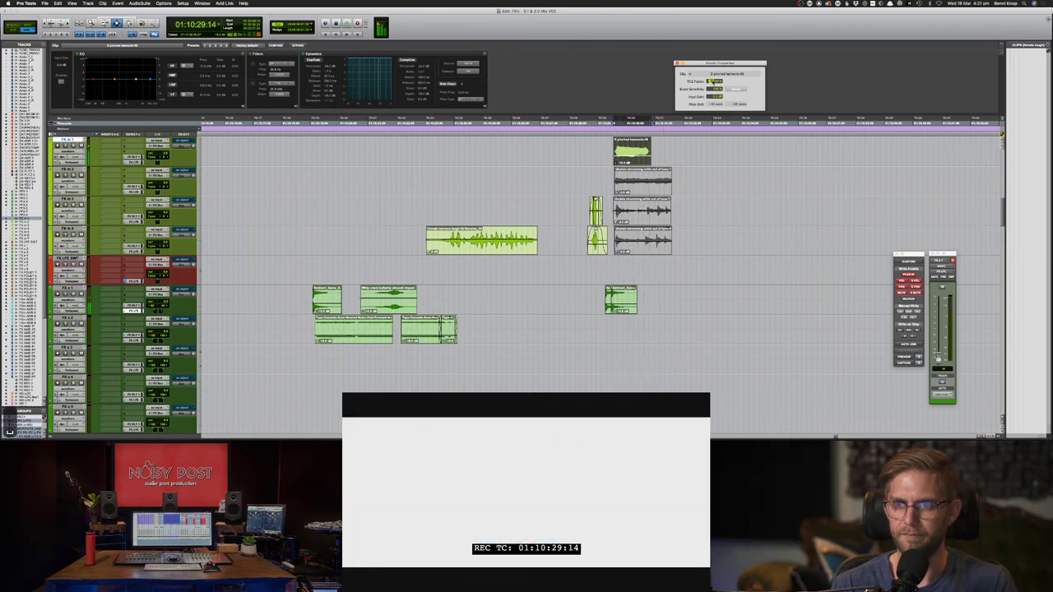
key("space")
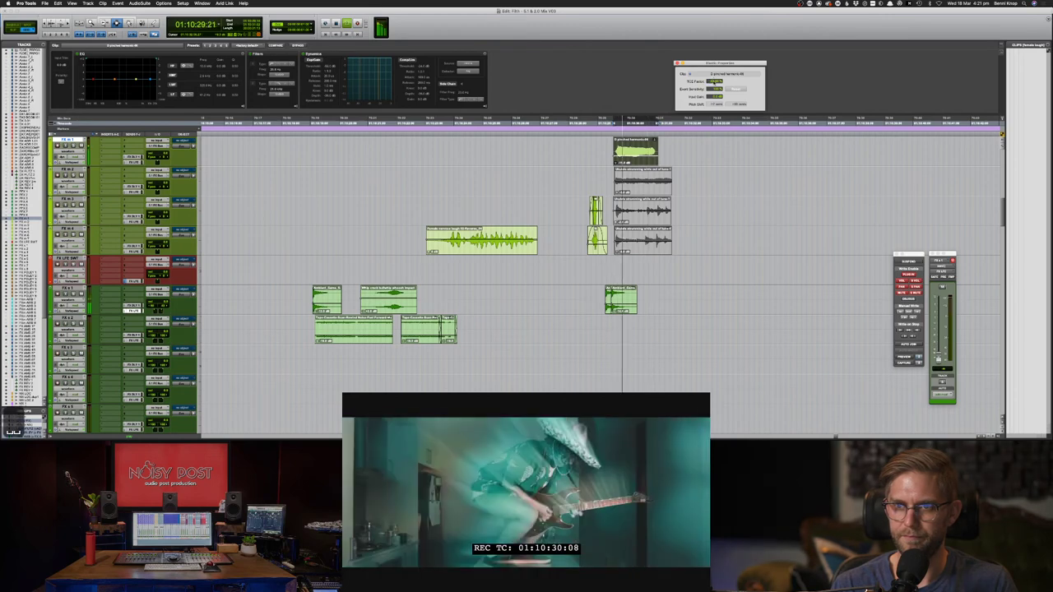
key("space")
key("space")
key("space")
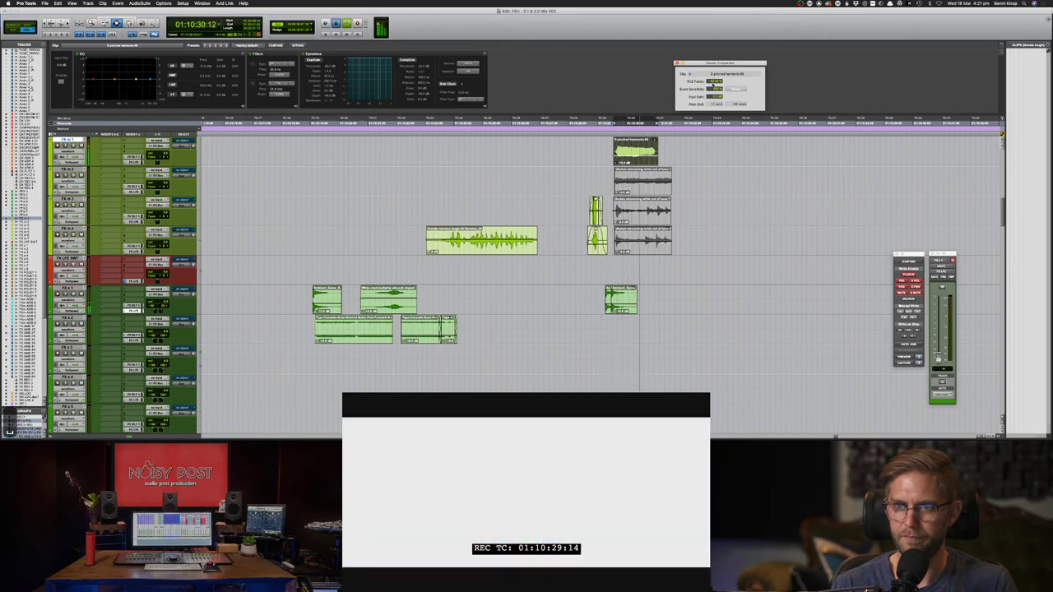
key("space")
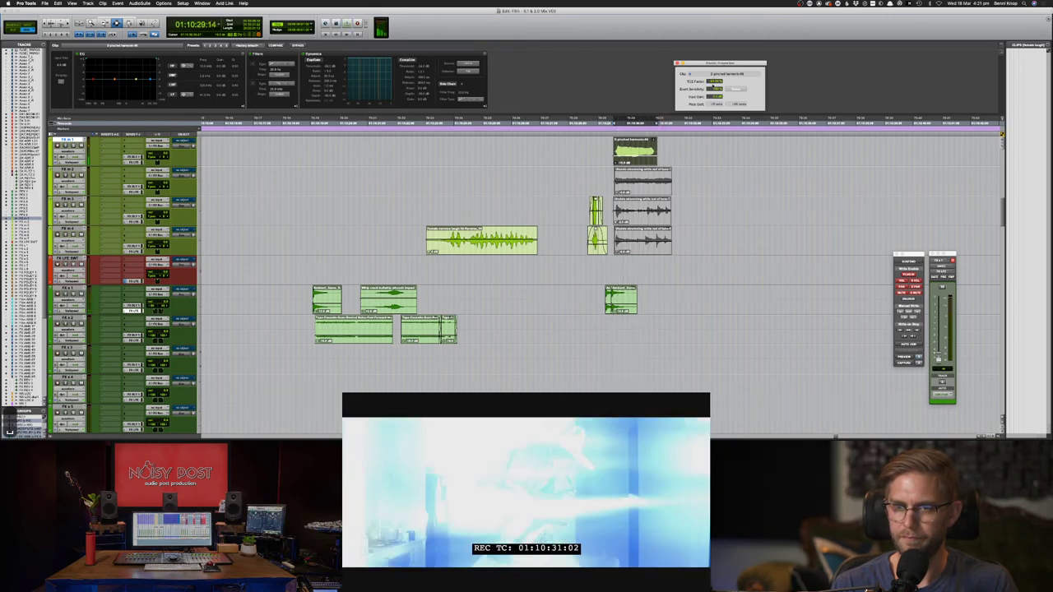
key("space")
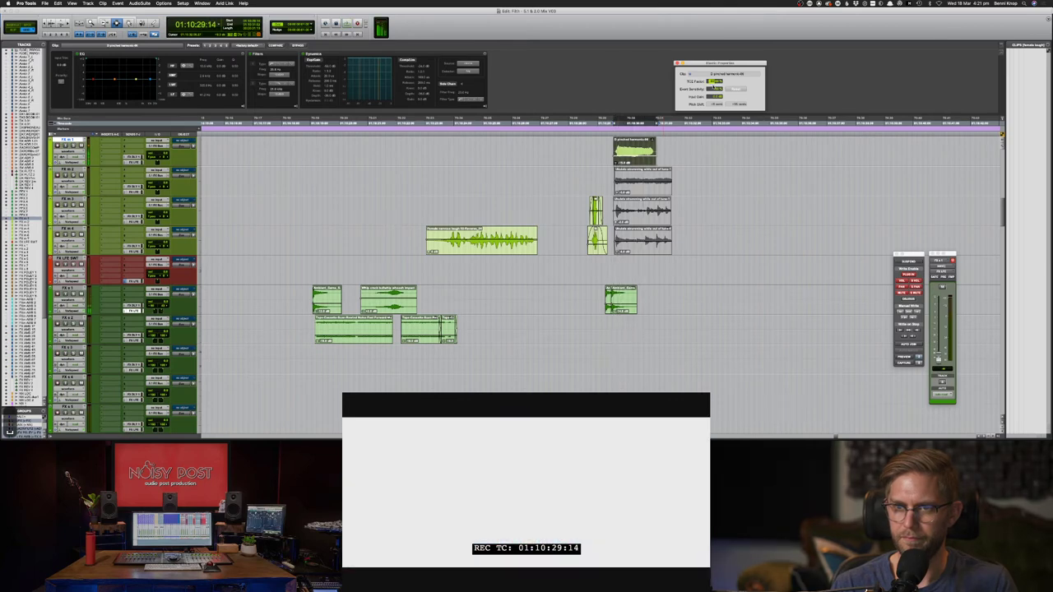
key("space")
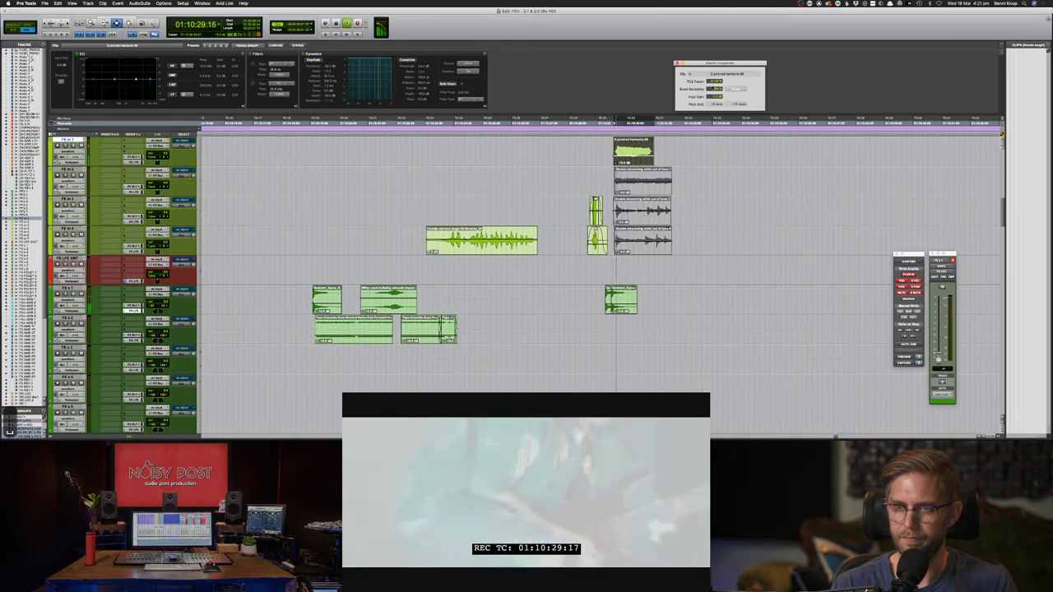
key("space")
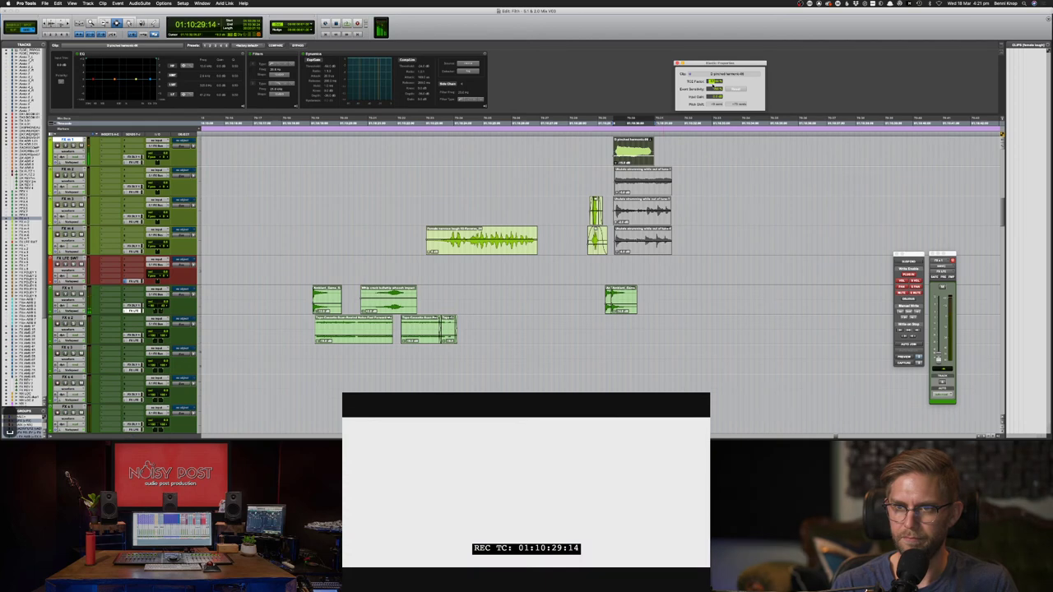
key("space")
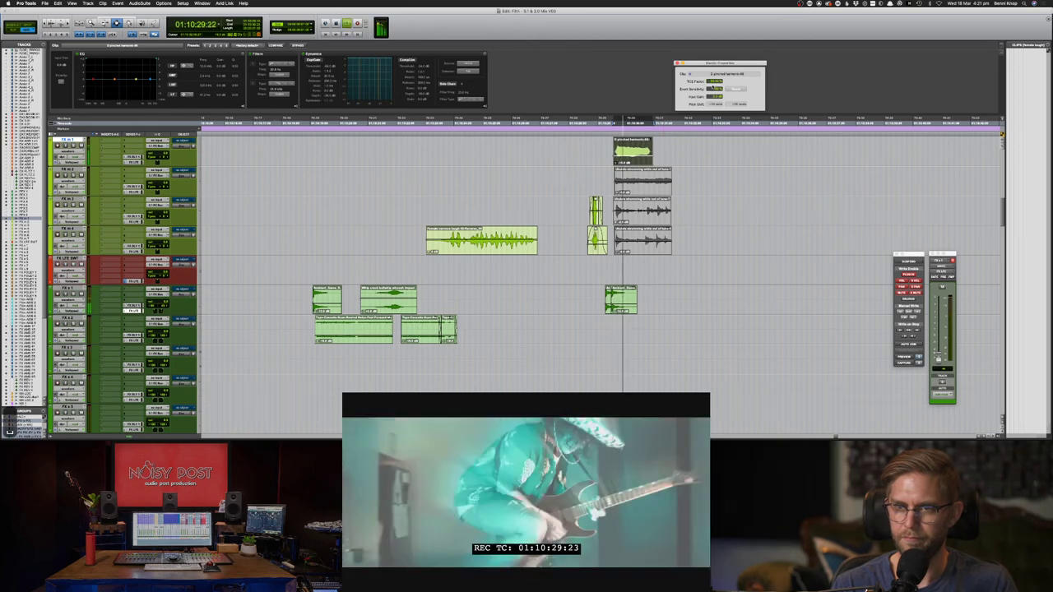
key("space")
left_click(604, 154)
key("space")
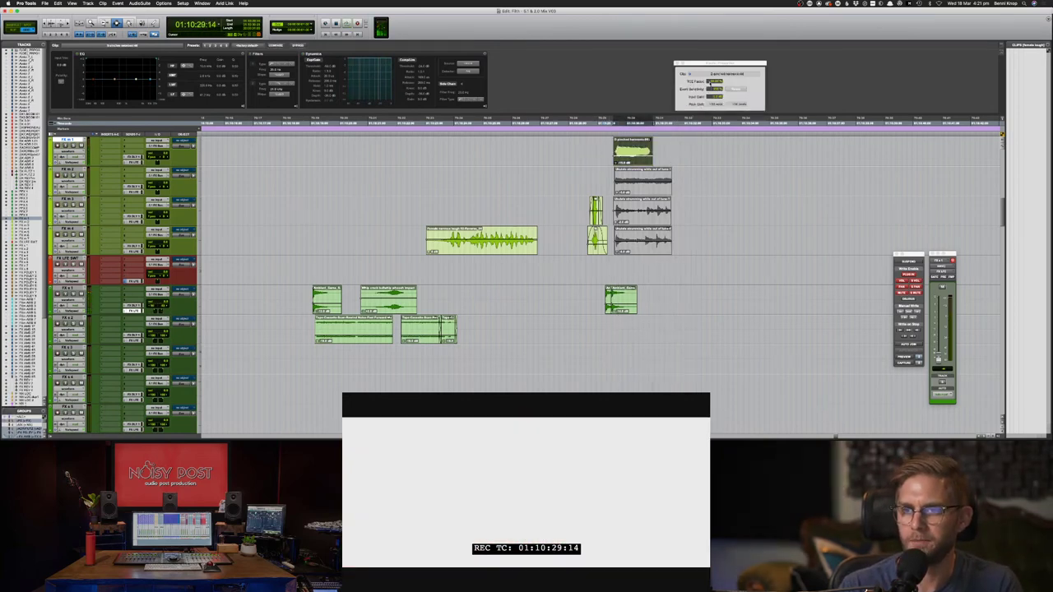
- Step back and forth through the top clip's stretch edits with undo and redo, auditioning each
key("super+z")
key("super+z")
key("super+z")
key("super+z")
key("super+z")
key("super+z")
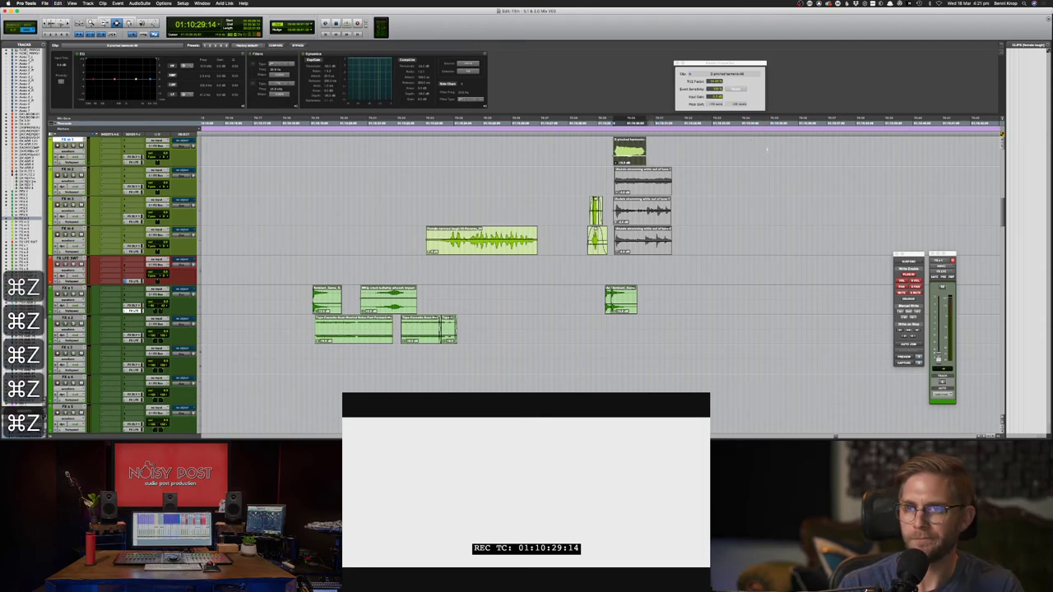
key("space")
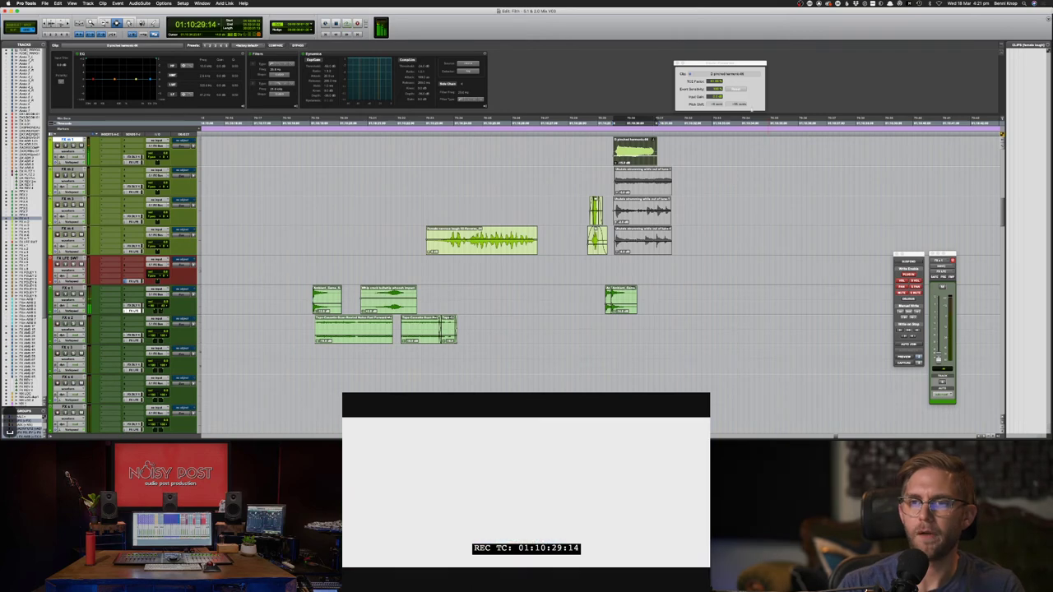
key("super+z")
key("space")
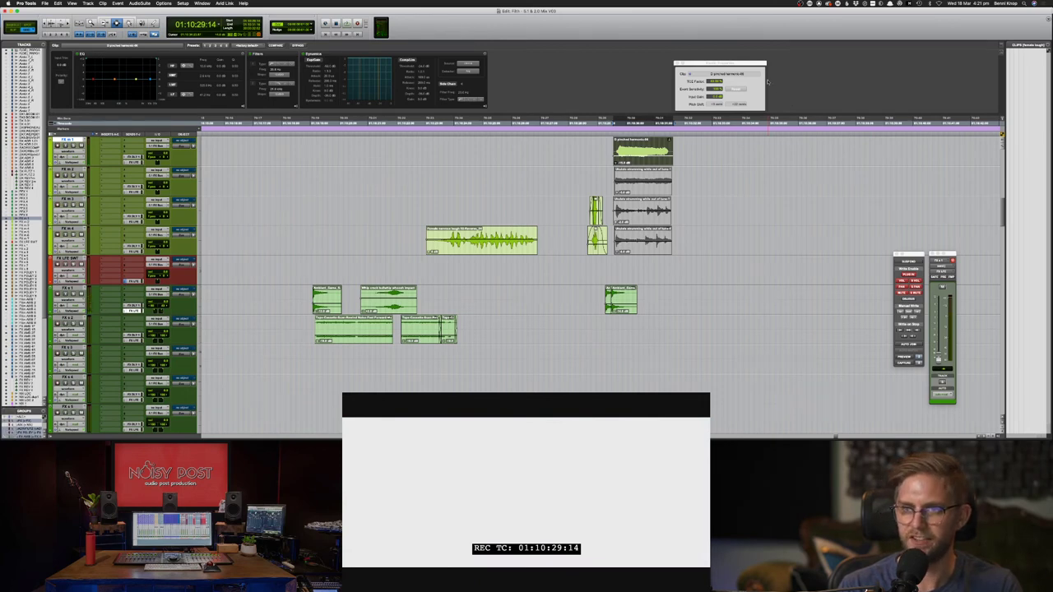
key("alt+super+z")
key("alt+super+z")
key("alt+super+z")
key("alt+super+z")
key("alt+super+z")
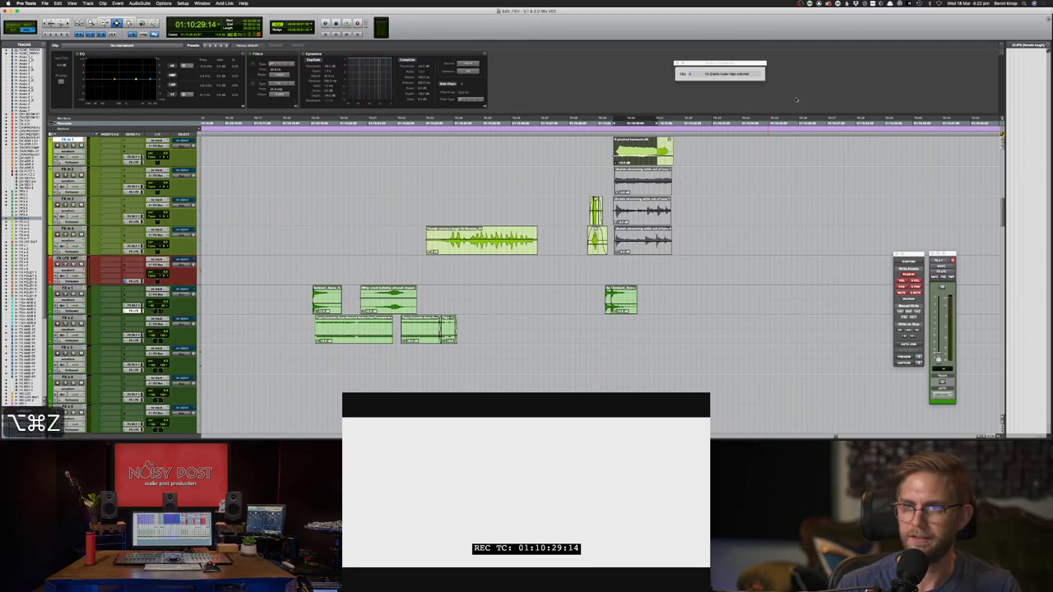
key("super+z")
key("super+z")
key("super+z")
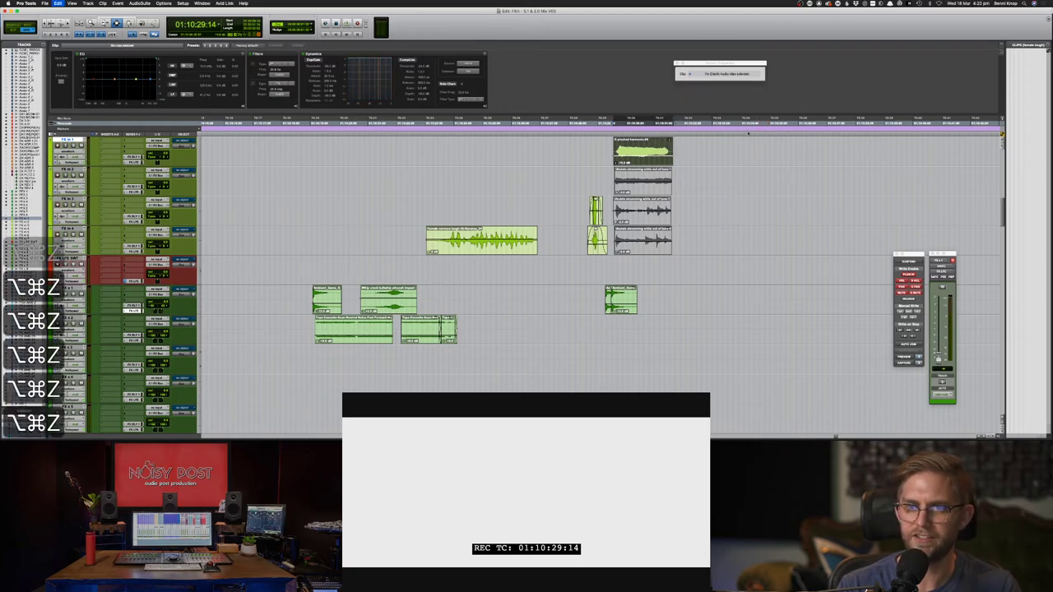
key("super+z")
key("super+z")
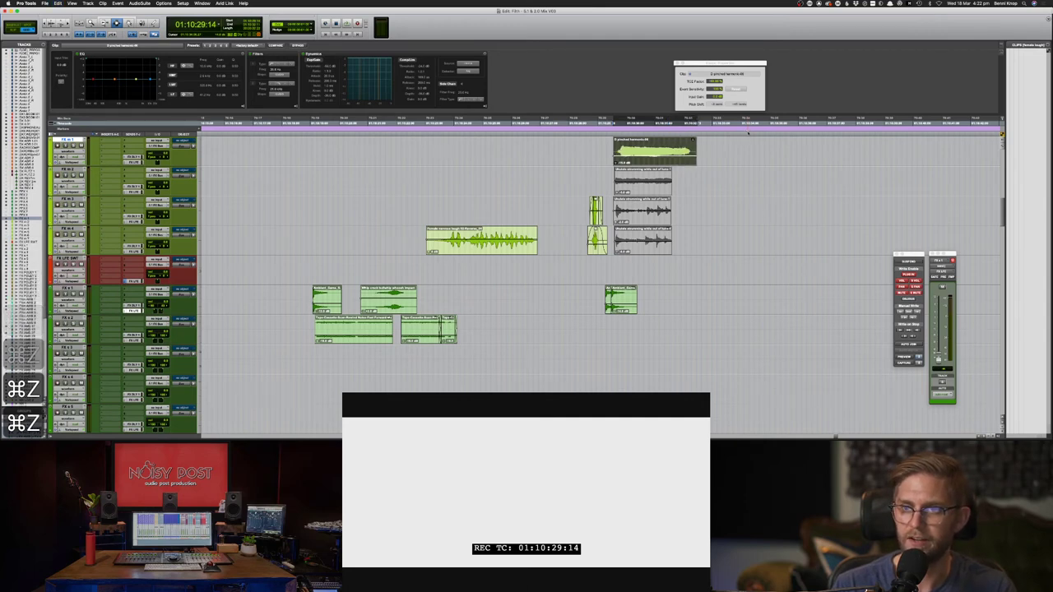
key("alt+super+z")
key("alt+super+z")
key("alt+super+z")
key("alt+super+z")
- Shorten the whole top clip by lowering its TCE Factor and play it against the picture
left_click(651, 156)
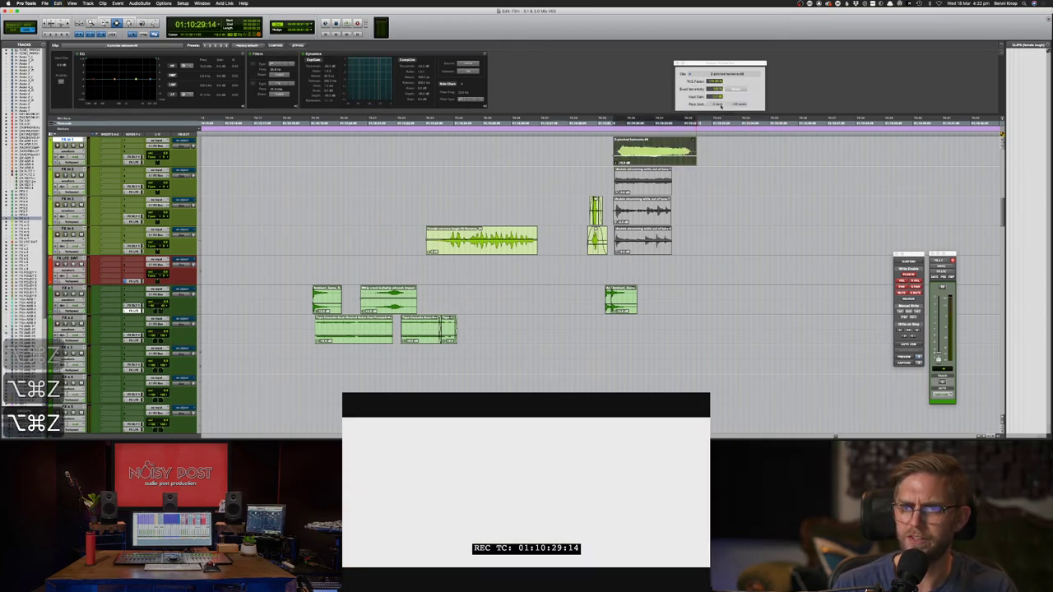
left_click_drag(714, 81, 712, 114)
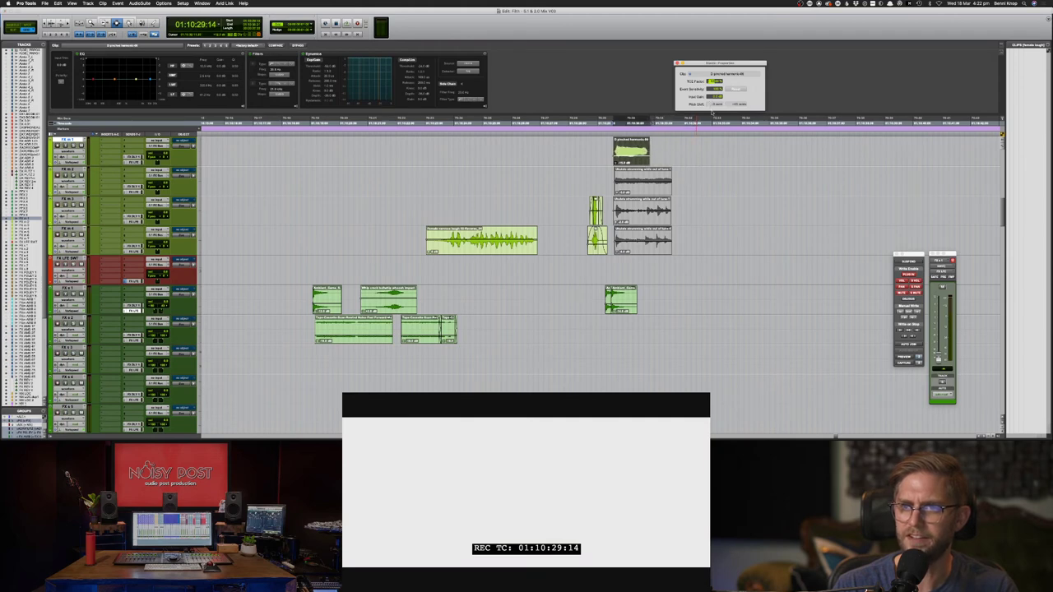
key("space")
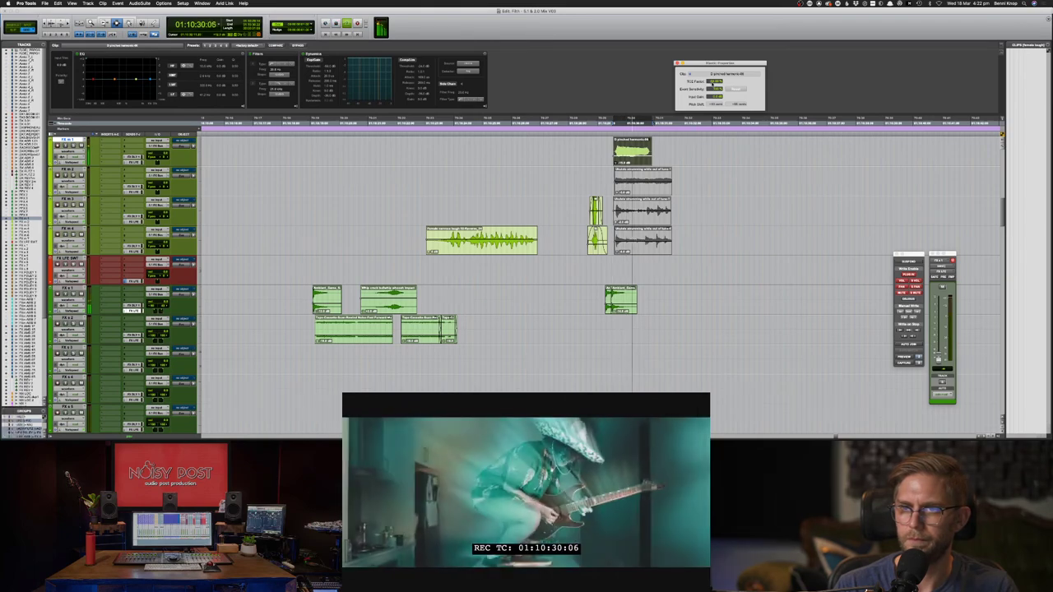
- Zoom in and back out on the timeline, then place the start point just inside the top clip
key("super+bracketright")
key("super+bracketright")
key("super+bracketright")
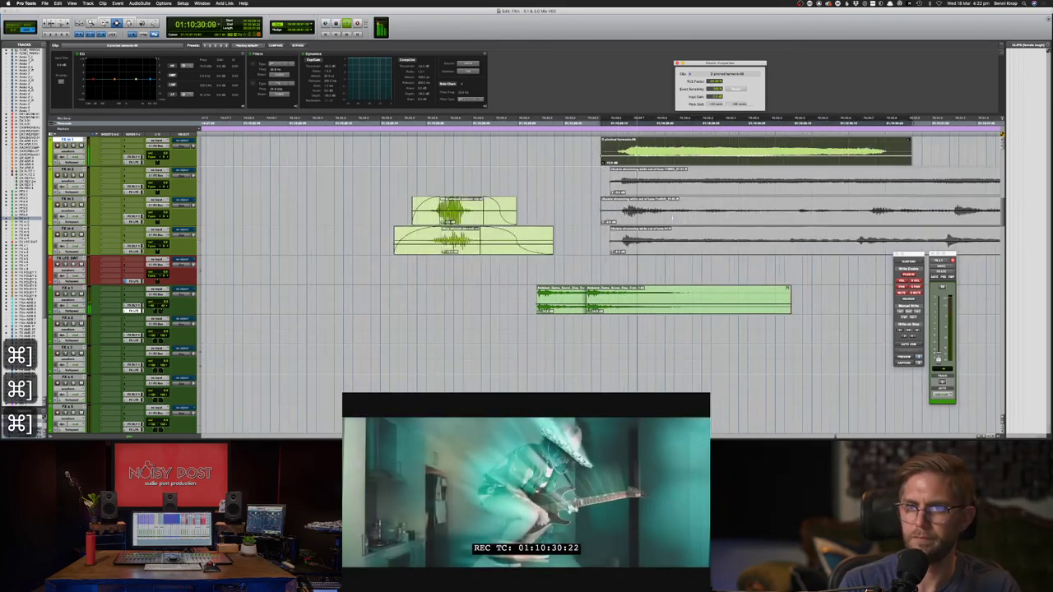
key("super+bracketleft")
key("super+bracketleft")
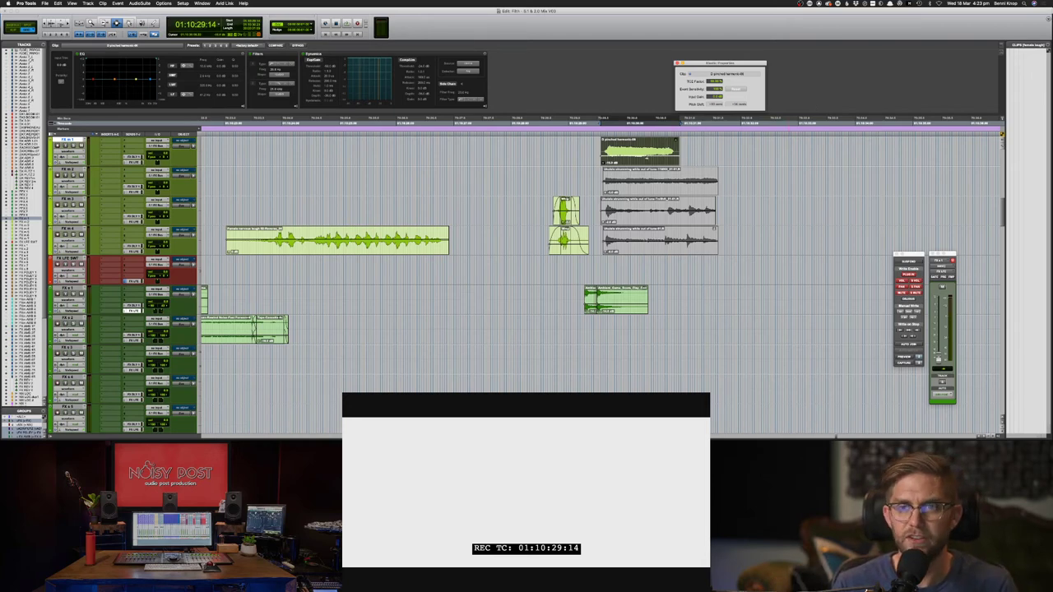
left_click(609, 145)
left_click(604, 144)
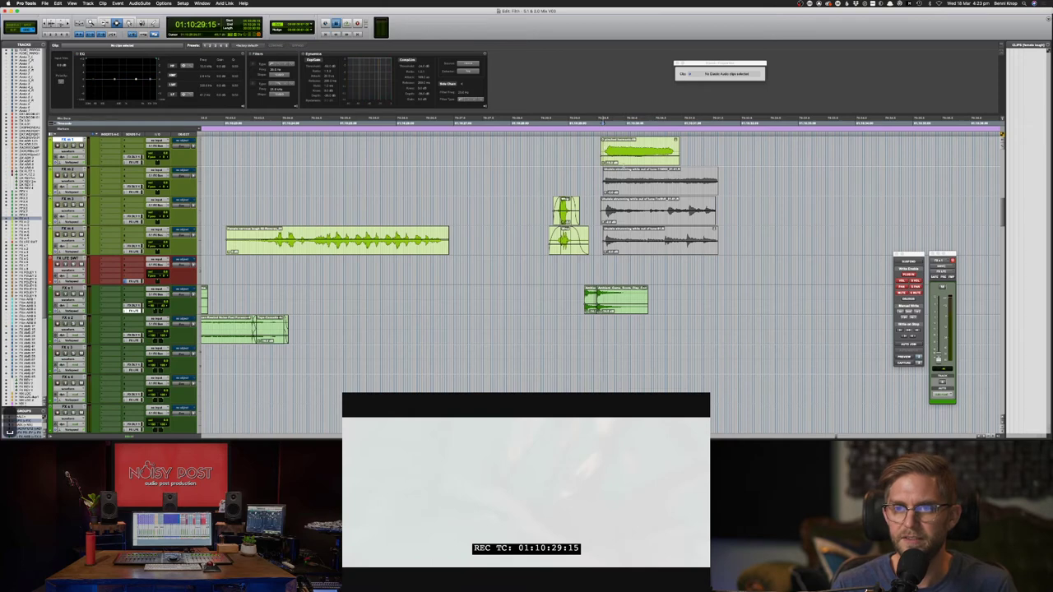
- Duplicate the pinched-harmonic clip and slide the copy back to overlap the original
key("space")
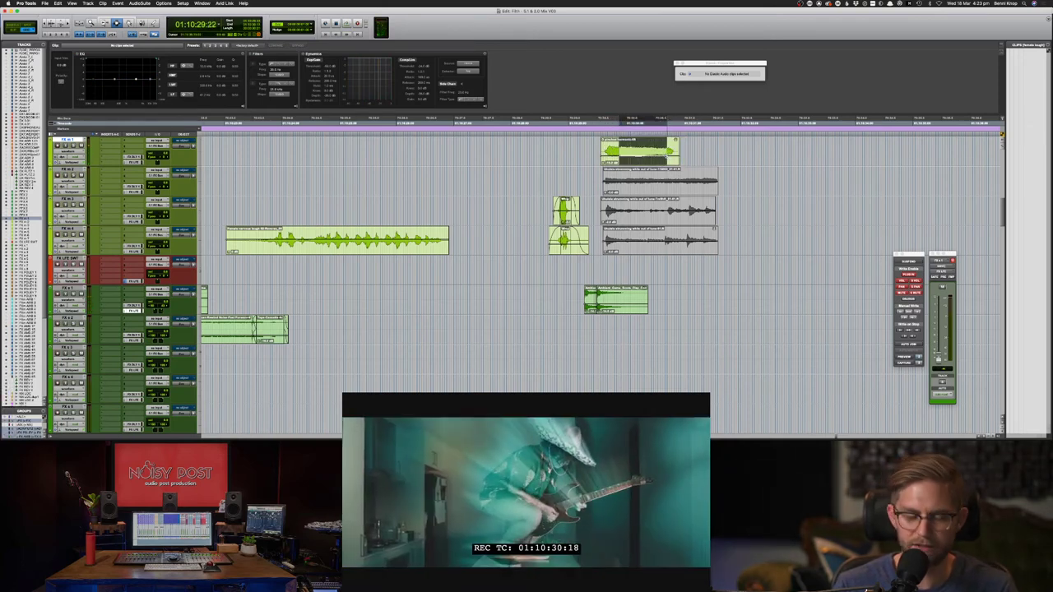
key("super+d")
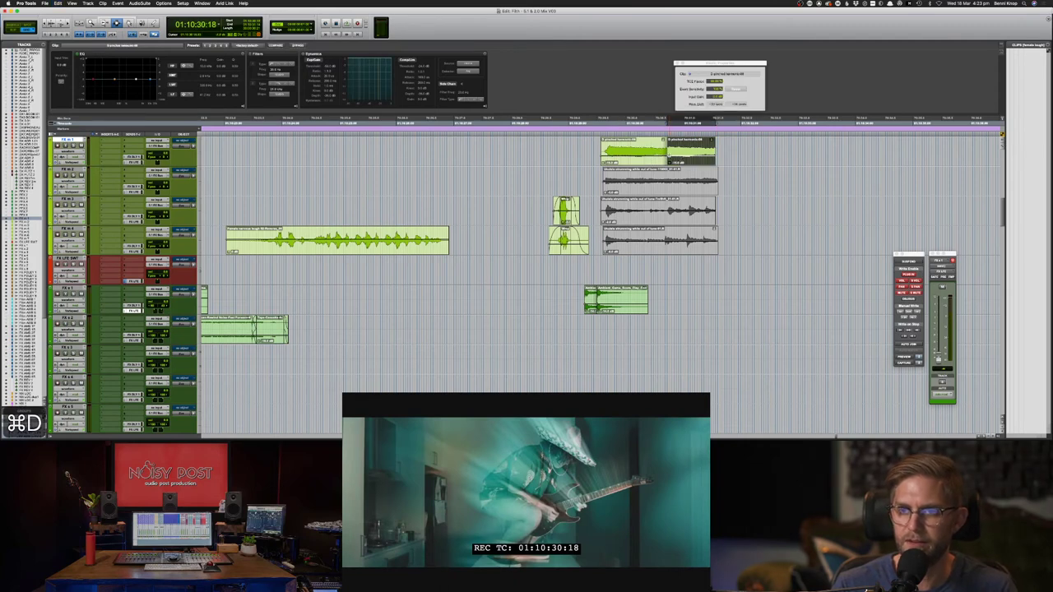
key("F8")
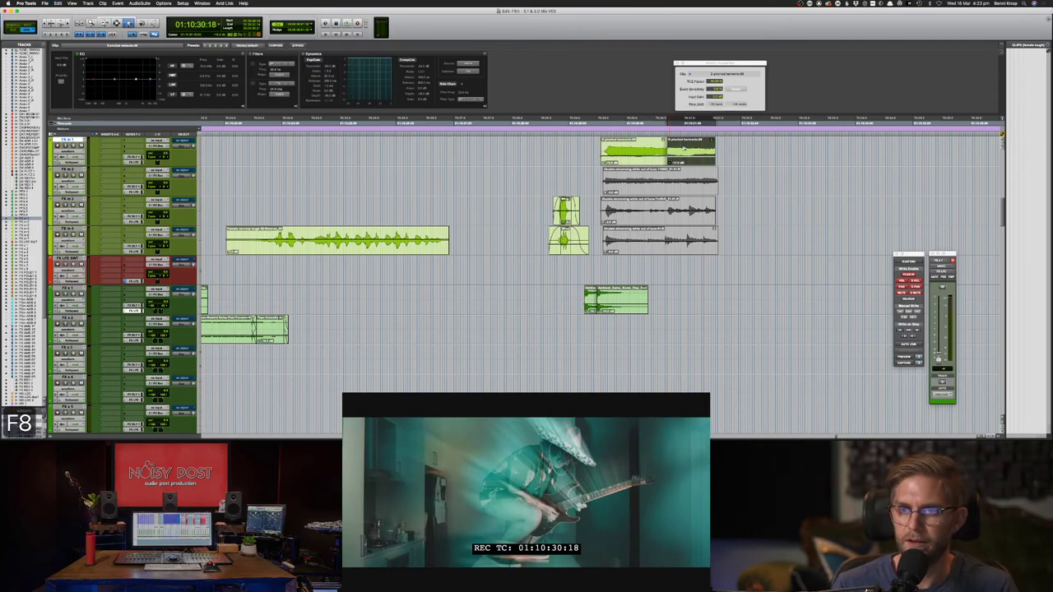
left_click_drag(683, 148, 672, 151)
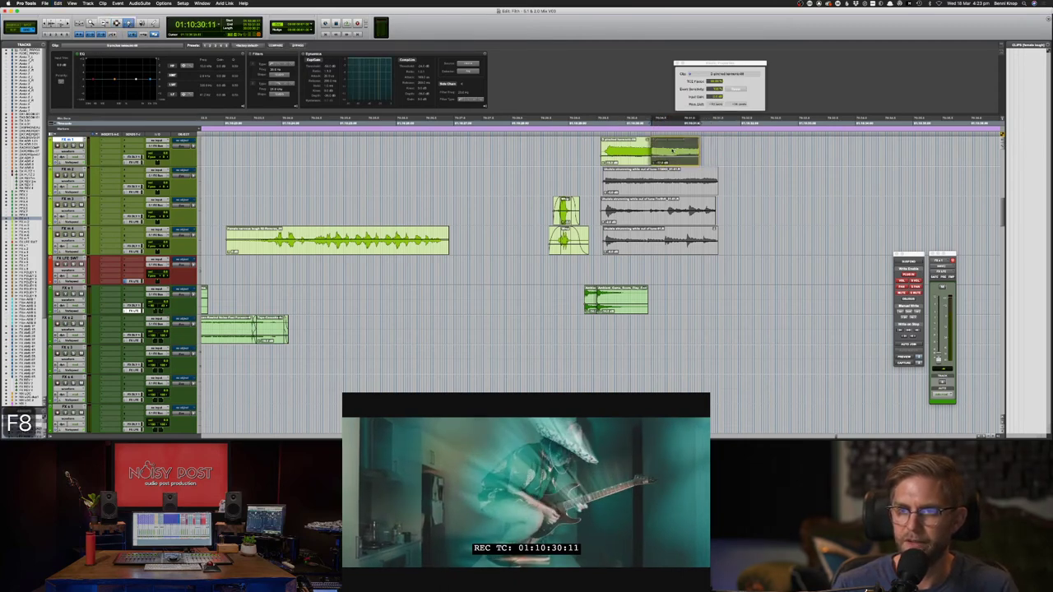
key("F7")
left_click(712, 152)
key("space")
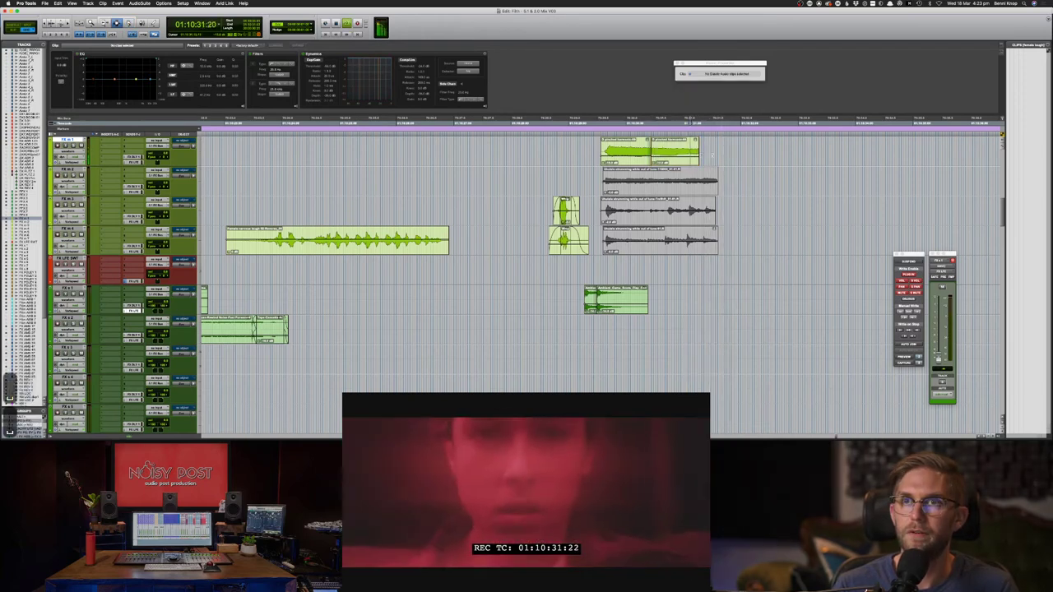
key("space")
- Nudge the second harmonic clip slightly later and play the passage back
key("F8")
left_click_drag(676, 151, 698, 152)
key("F7")
left_click(694, 152)
key("space")
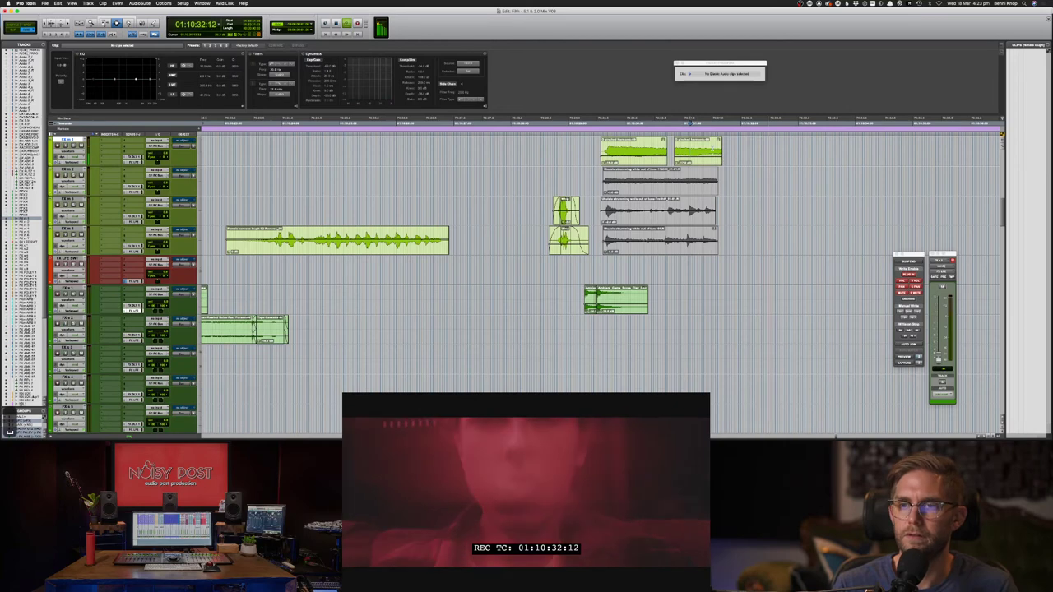
key("space")
- Crossfade the join between the two clips, dismissing the invalid-fades warning, and play it back
left_click_drag(664, 151, 686, 152)
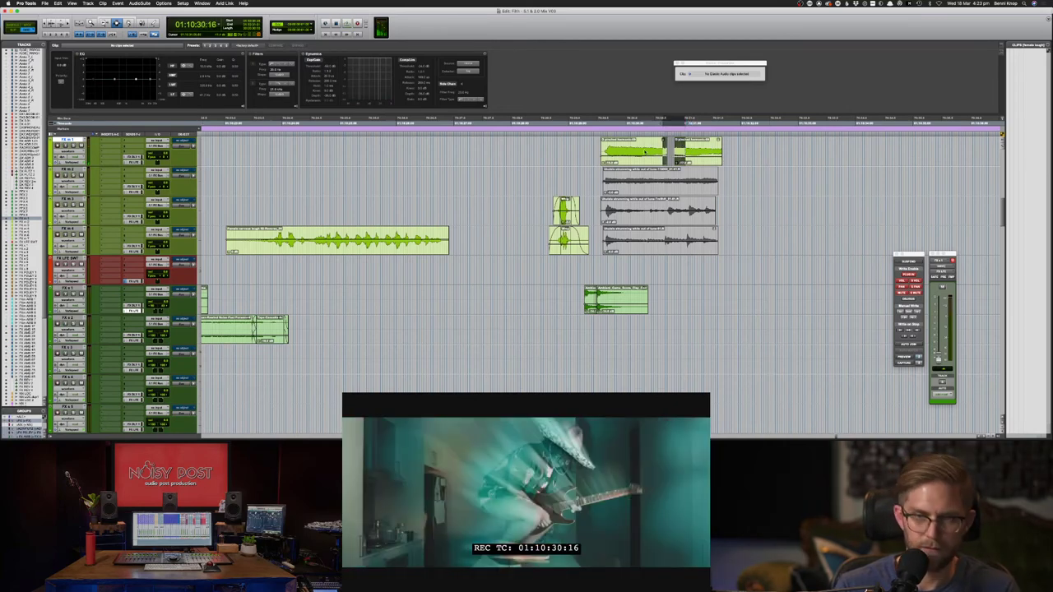
key("super+f")
key("Return")
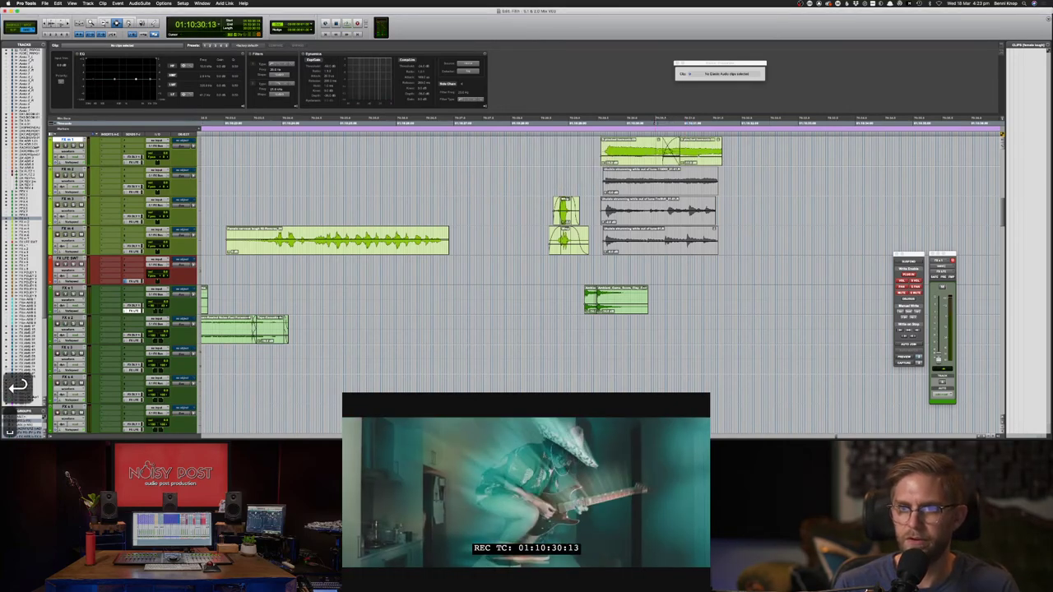
key("space")
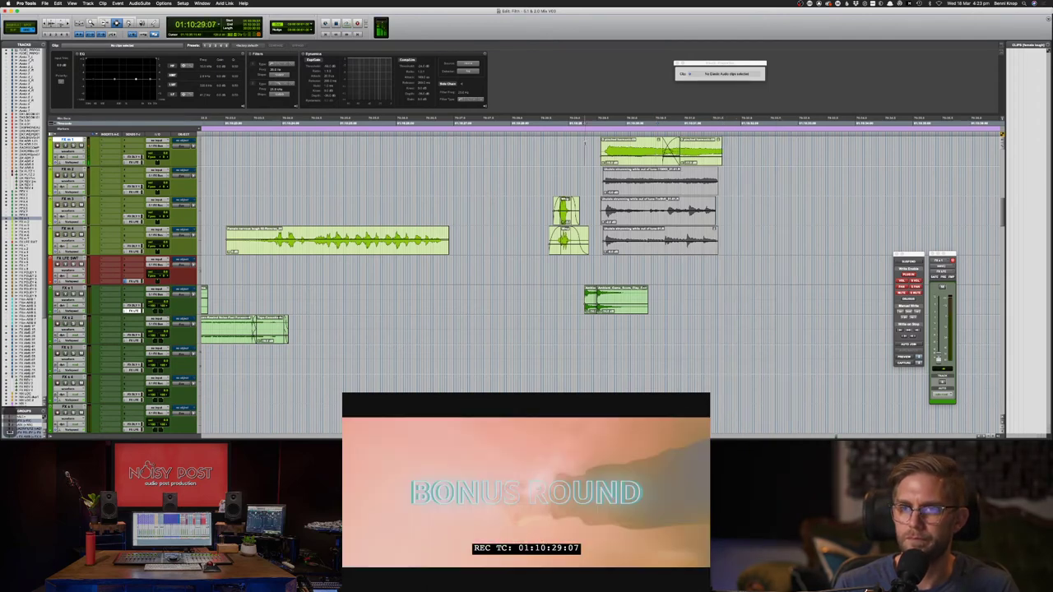
key("space")
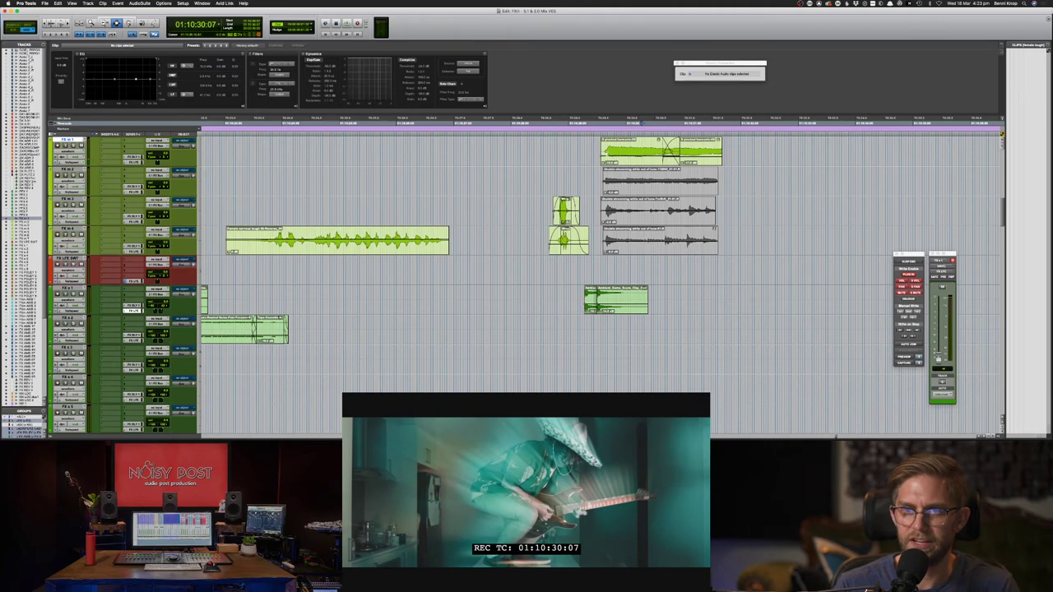
key("super+Tab")
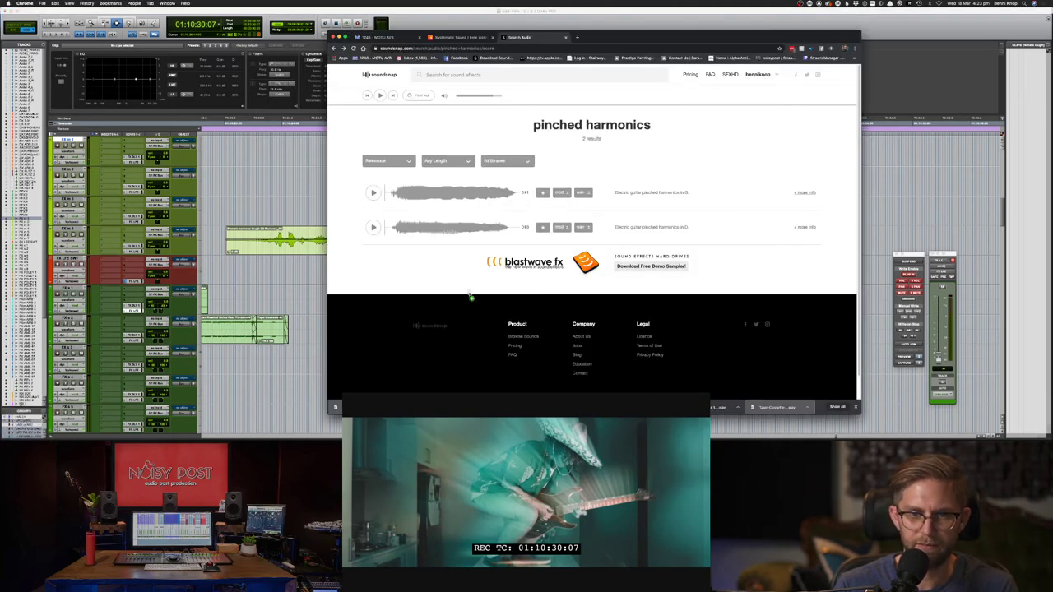
key("super+Tab")
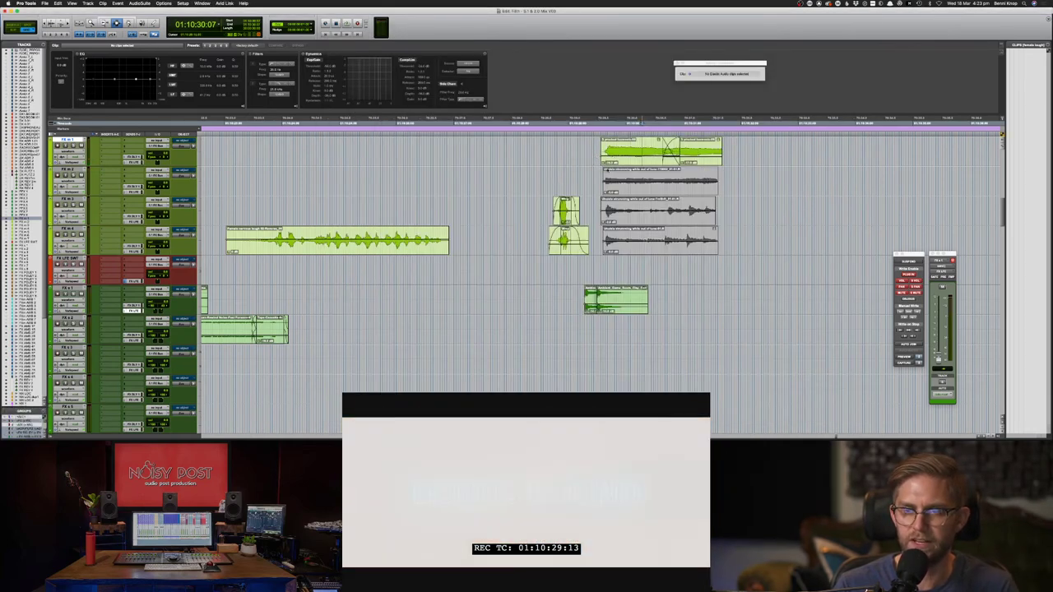
key("super+z")
key("super+z")
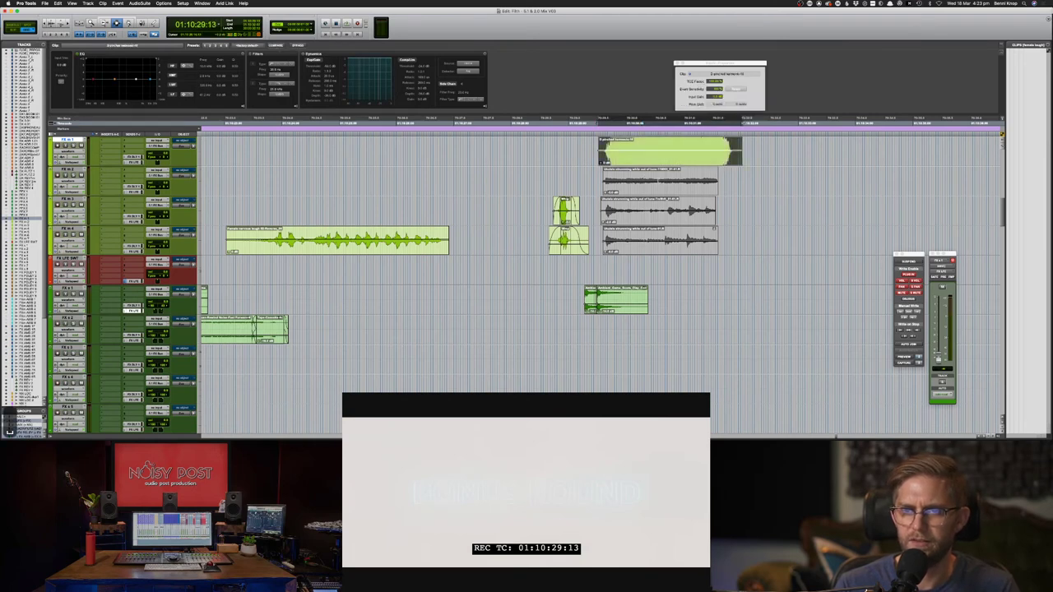
key("space")
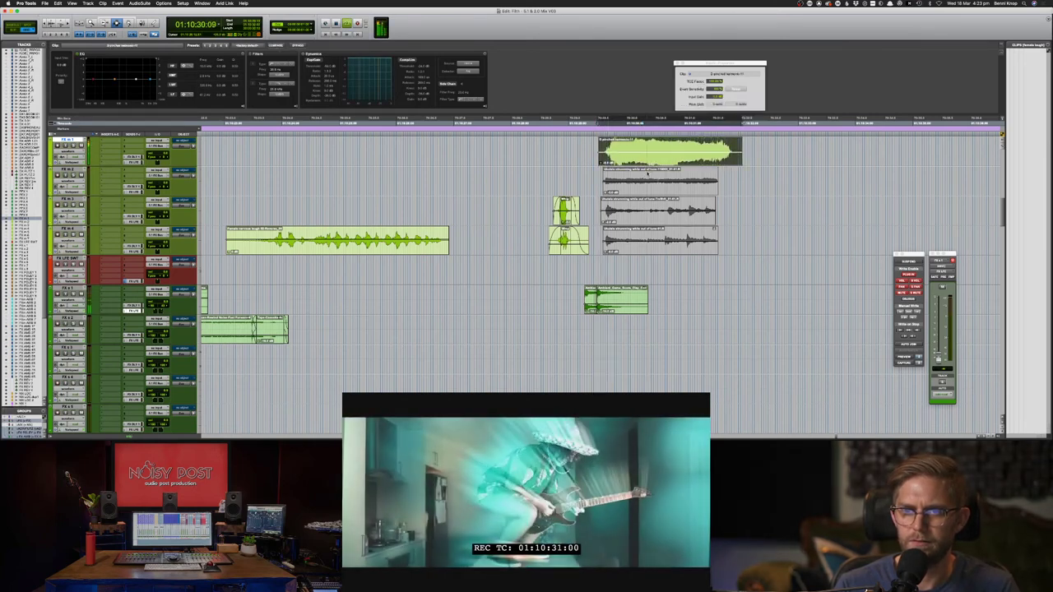
key("space")
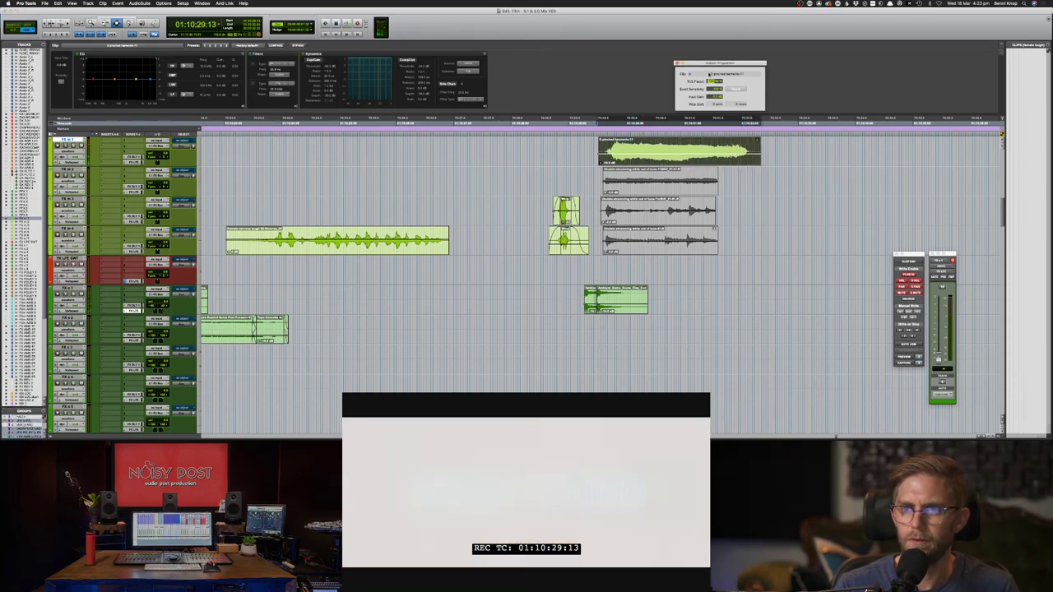
key("space")
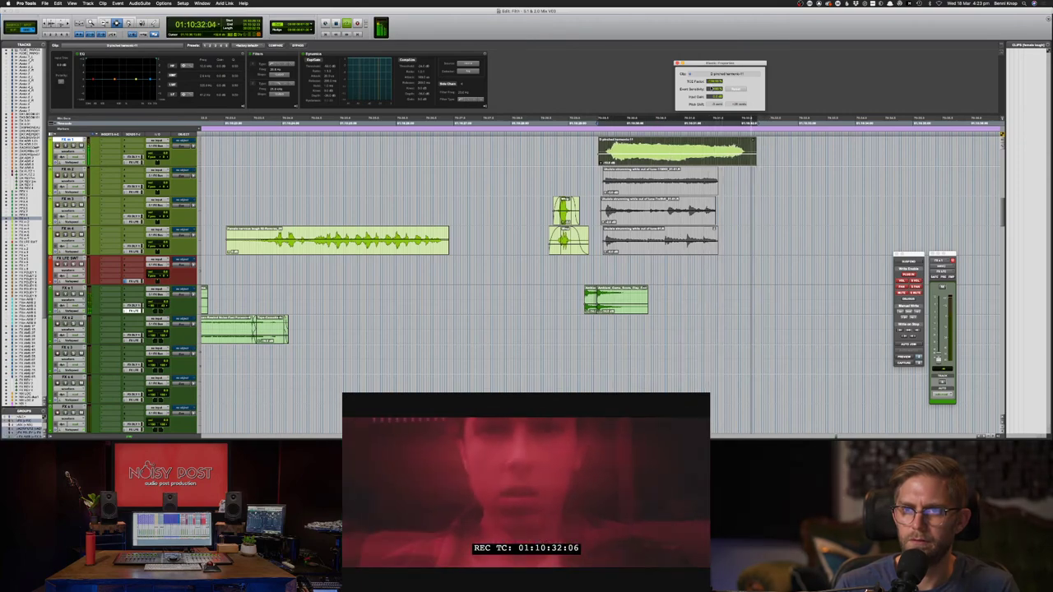
key("space")
key("space")
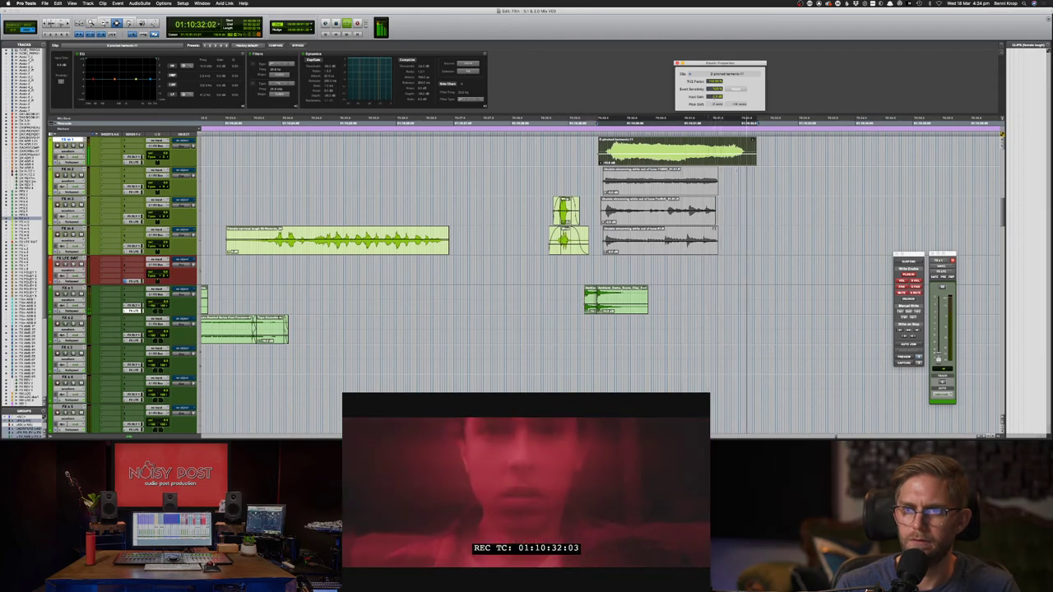
key("space")
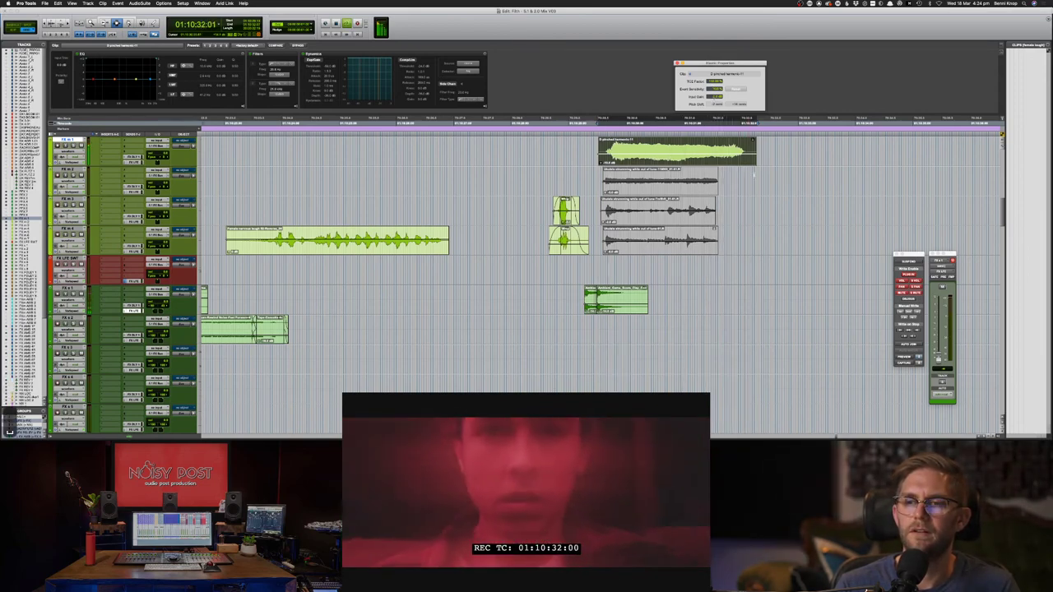
key("super+z")
key("super+z")
key("super+z")
key("super+z")
key("super+z")
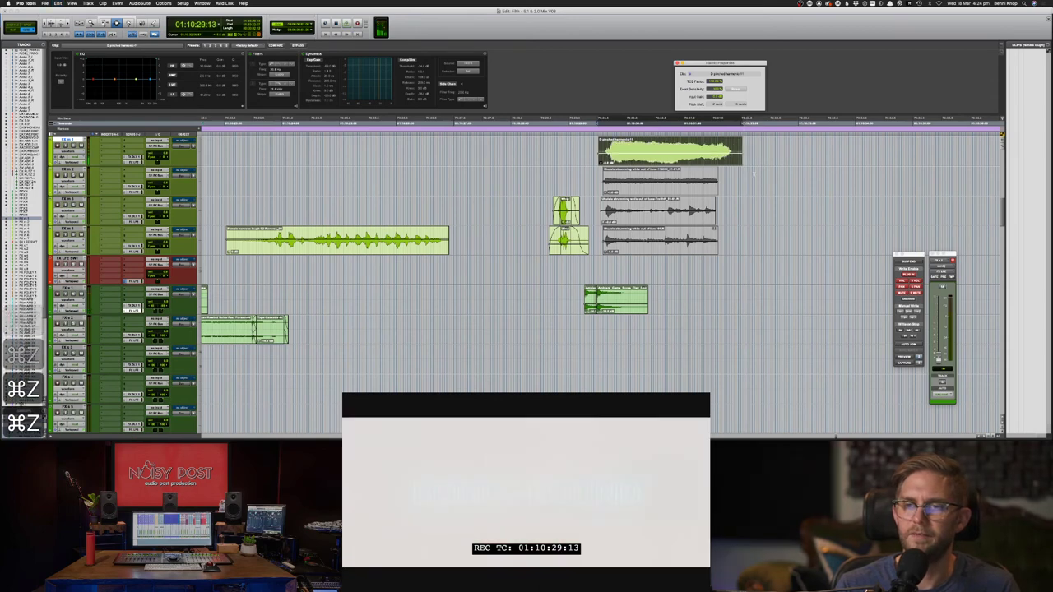
key("super+z")
key("super+z")
key("super+z")
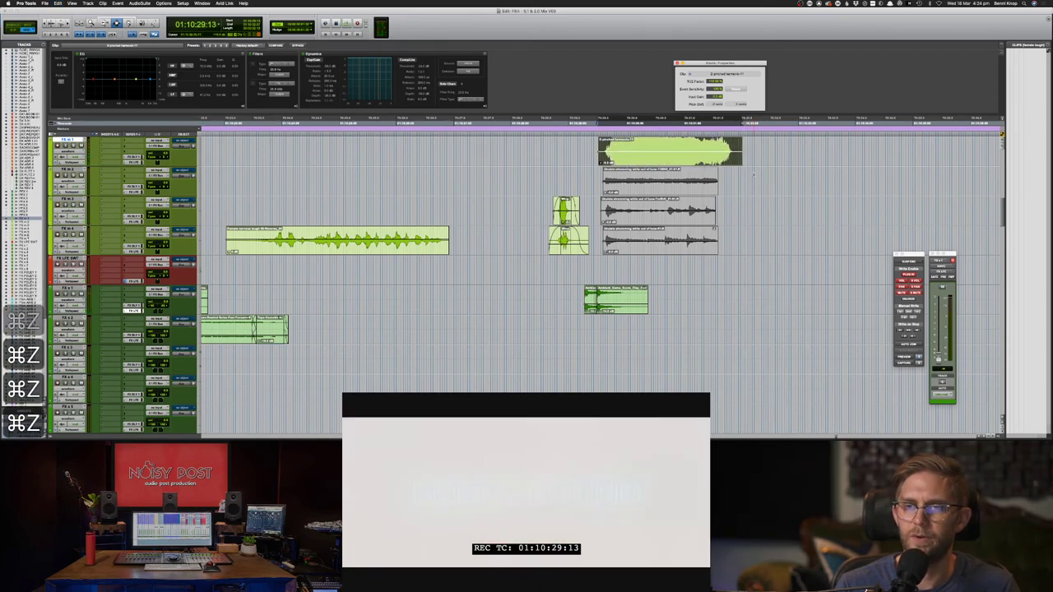
key("super+z")
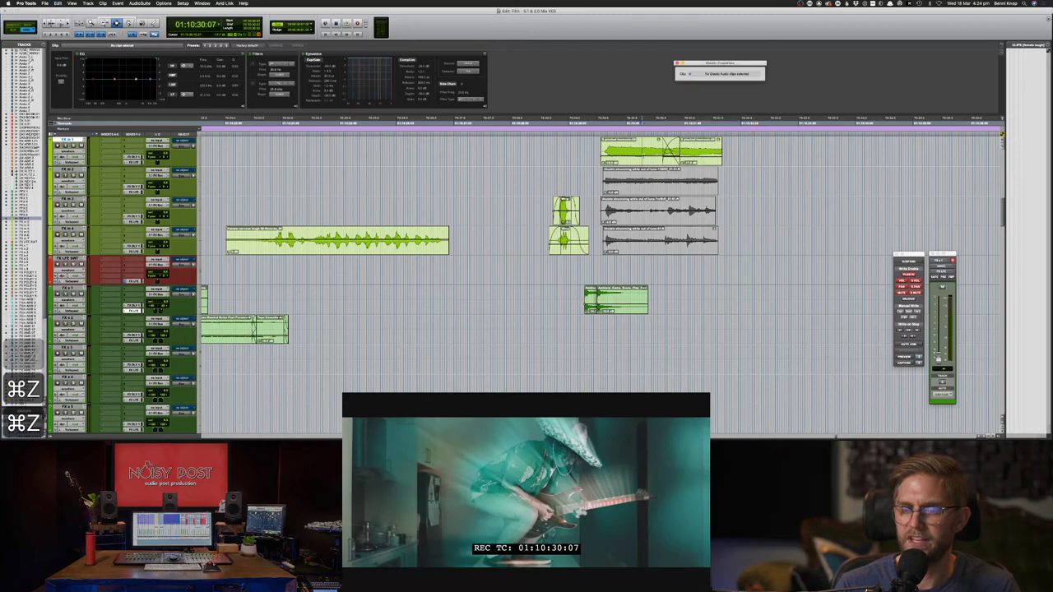
- Play back the restored clips and undo the last edit
key("space")
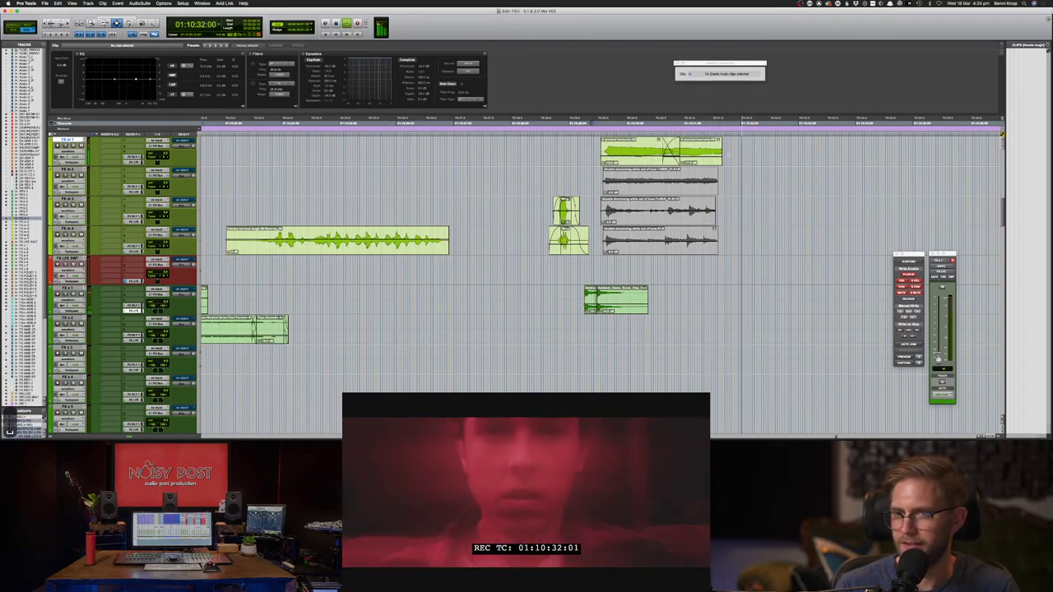
key("space")
key("F8")
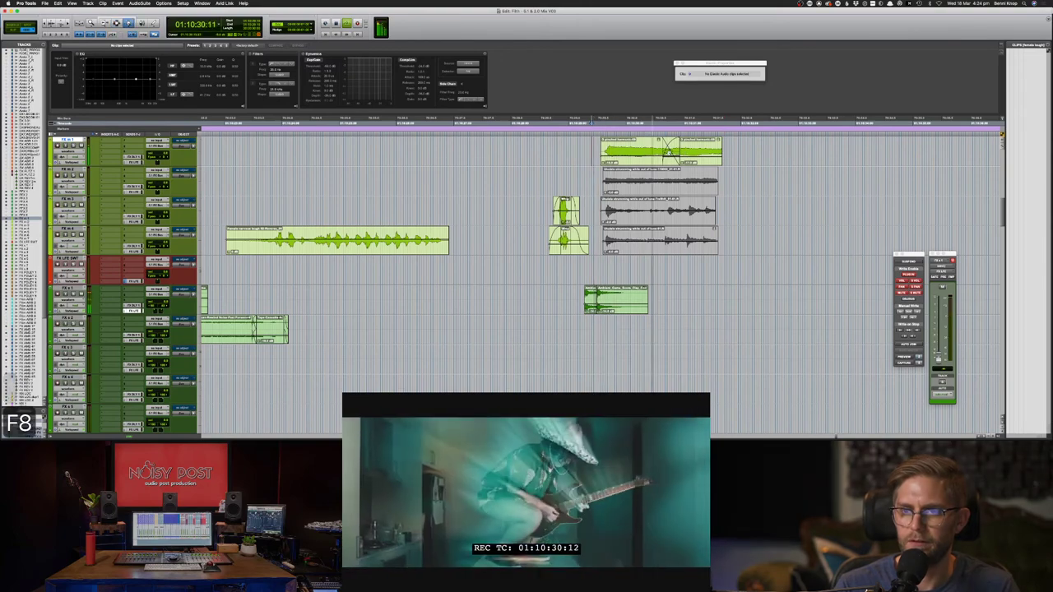
key("F7")
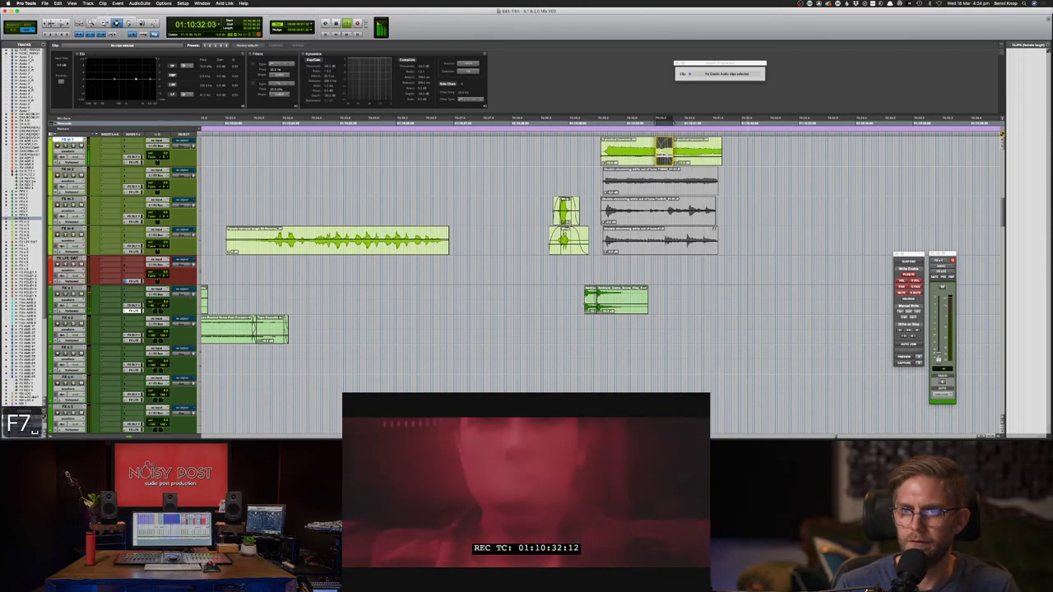
key("super+z")
- Copy a section of the harmonic audio, paste it onto FX m 1 and crossfade the join
left_click_drag(624, 150, 654, 150)
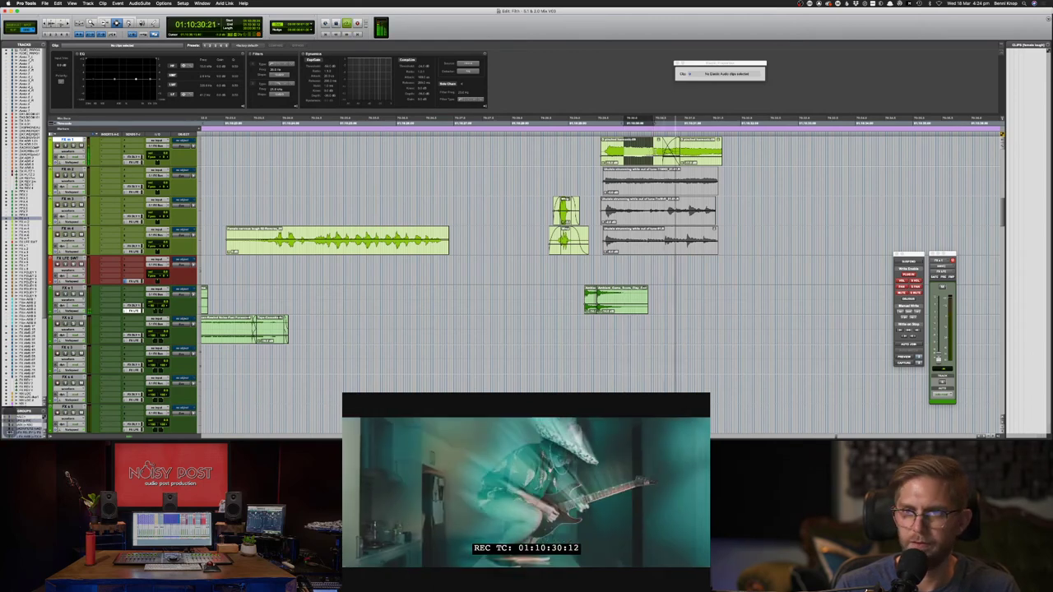
key("super+c")
key("super+v")
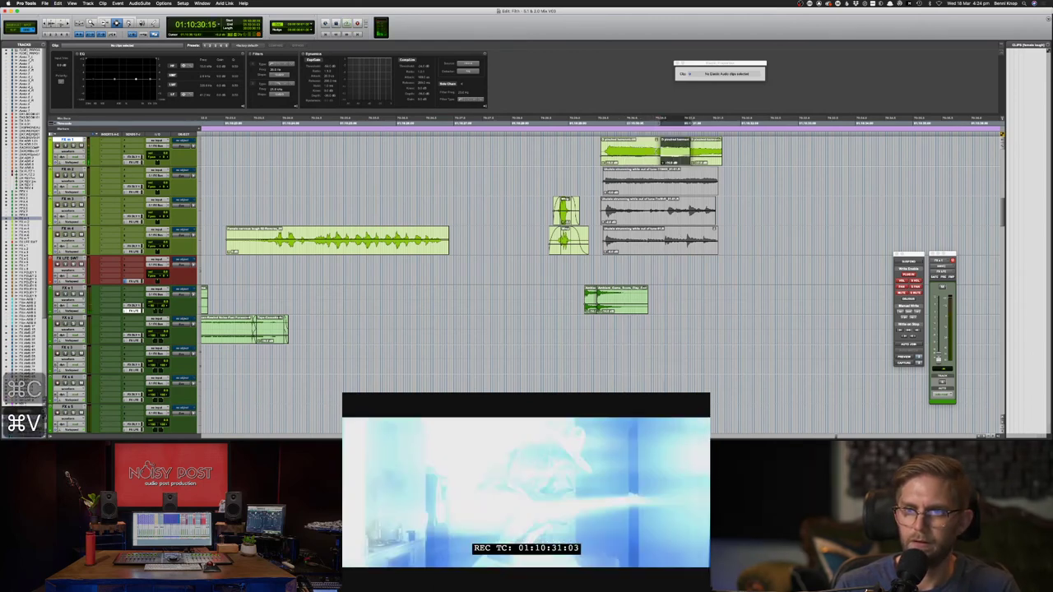
left_click(688, 151)
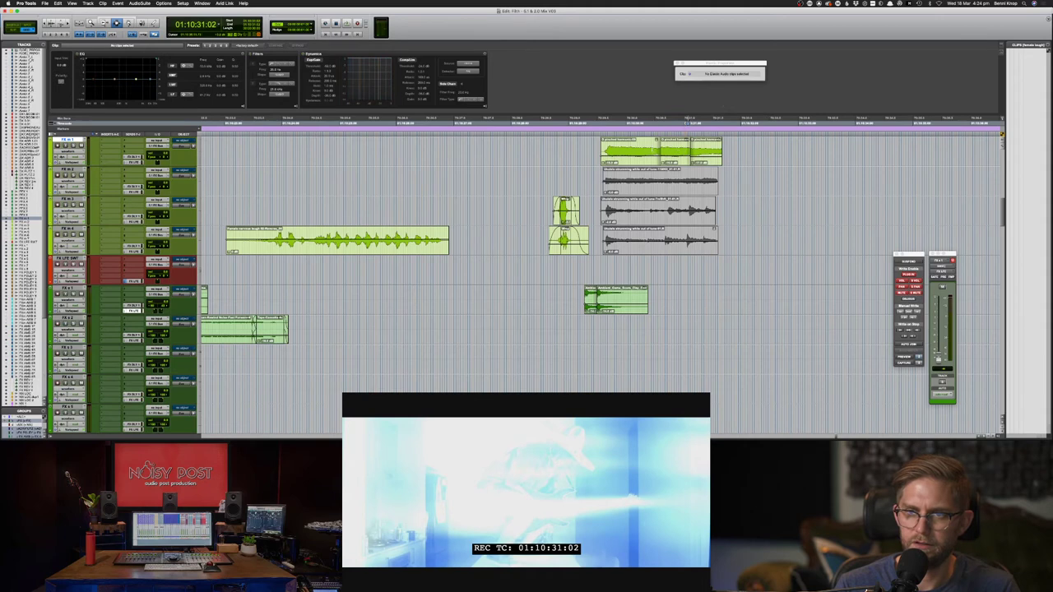
left_click_drag(655, 151, 670, 151)
key("f")
- Replay the crossfaded passage from just before the guitar moment, then switch to Chrome
left_click(639, 152)
key("space")
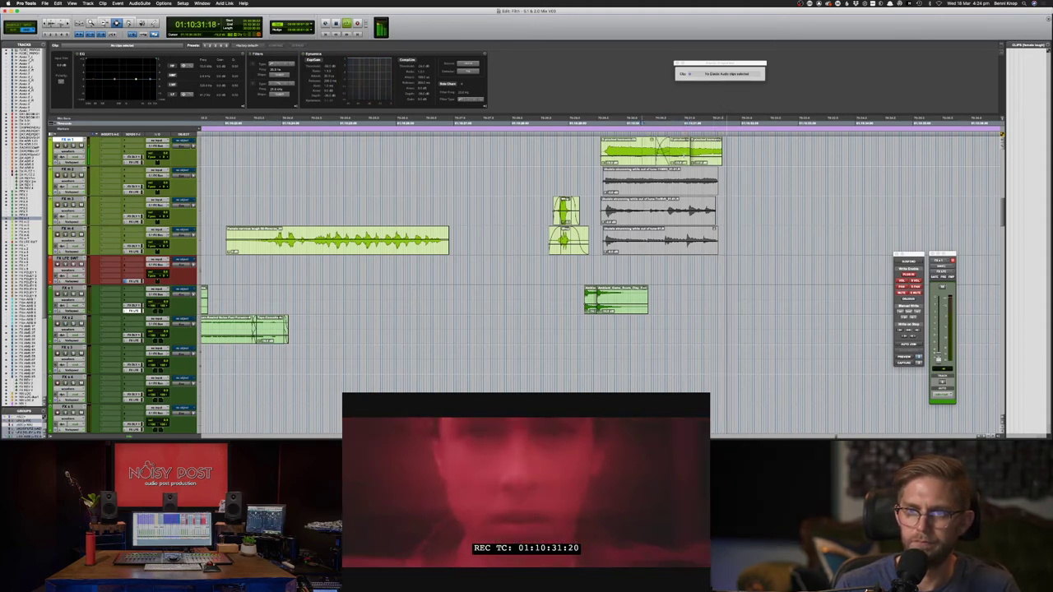
key("space")
key("space")
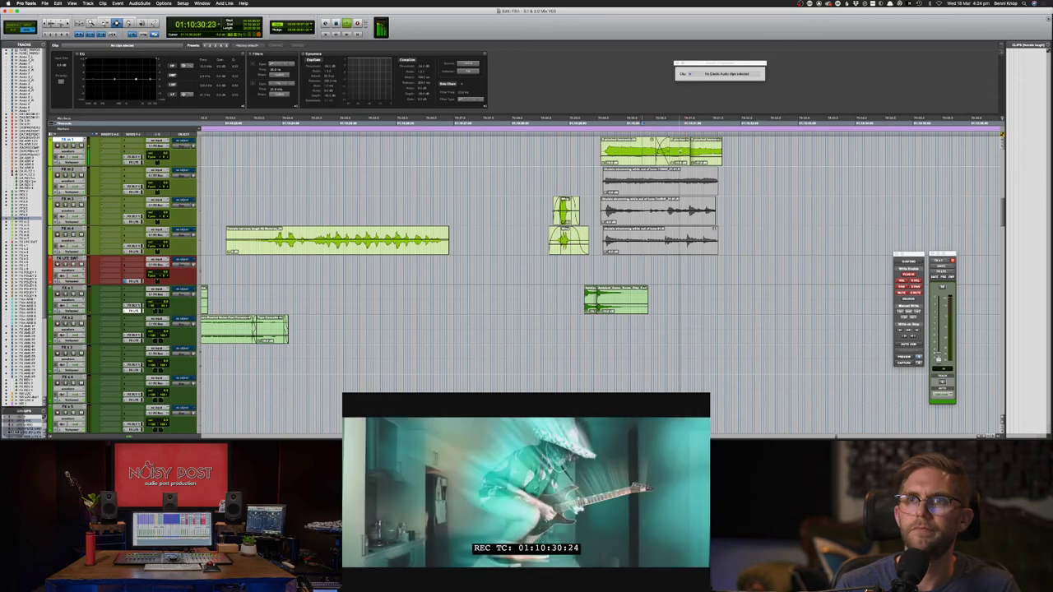
key("space")
key("space")
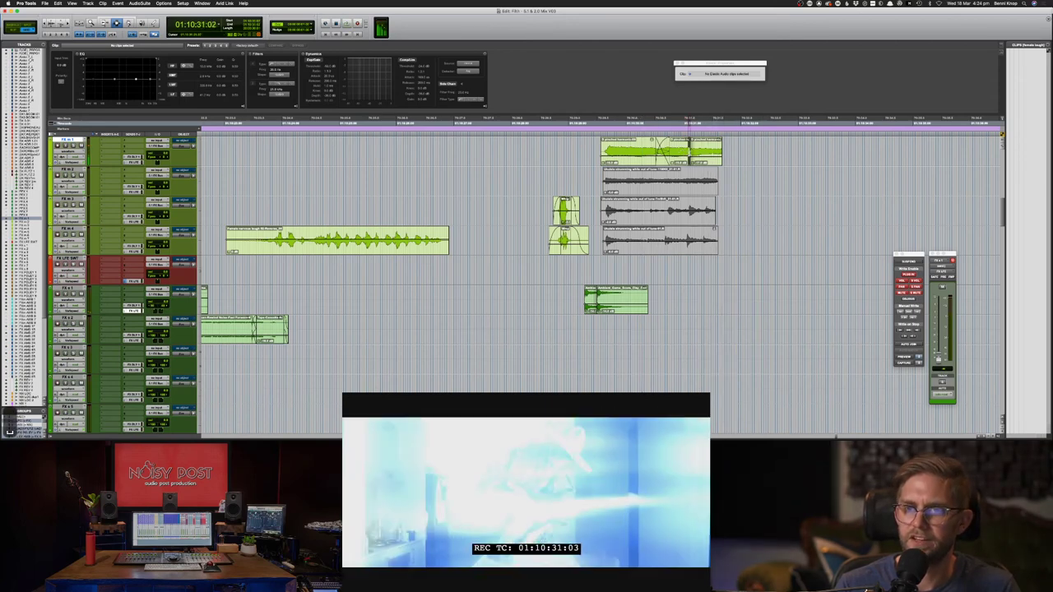
left_click(681, 152)
key("space")
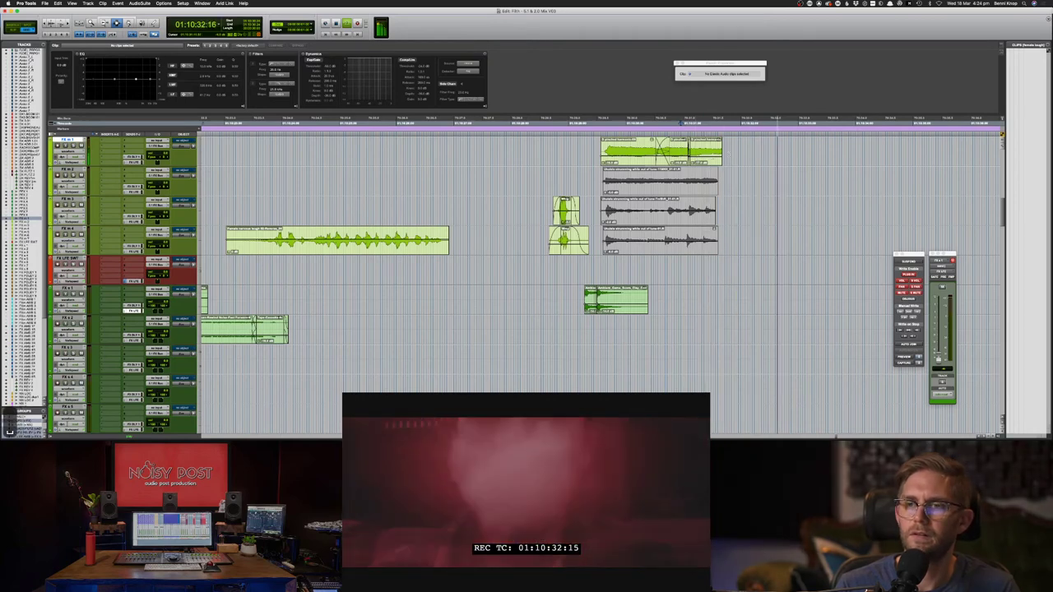
key("space")
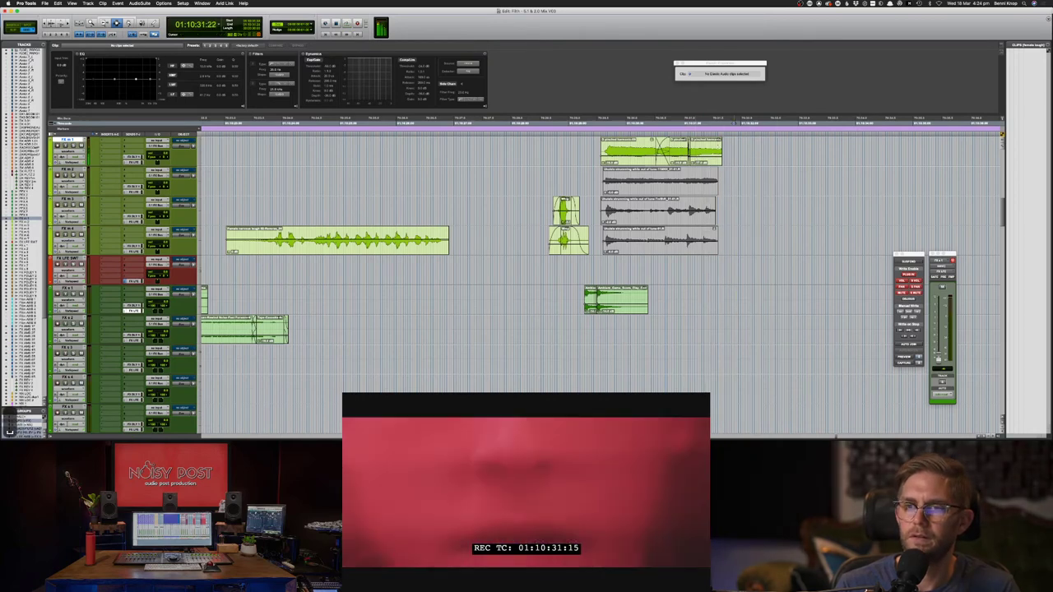
key("super+Tab")
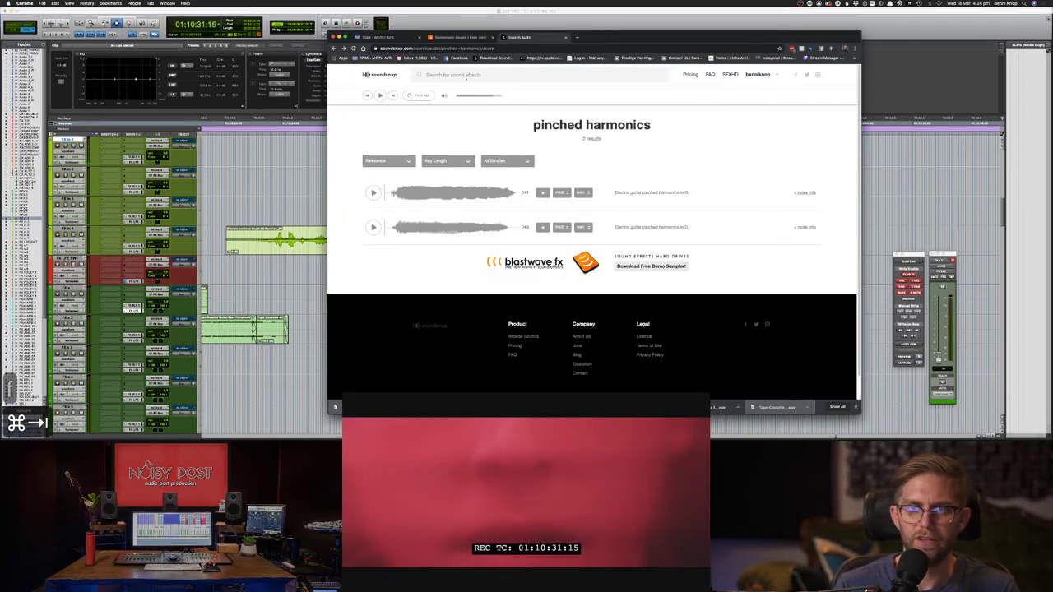
- Search Soundsnap for 'electric guitar pitch', preview the results and download one as wav
left_click(467, 75)
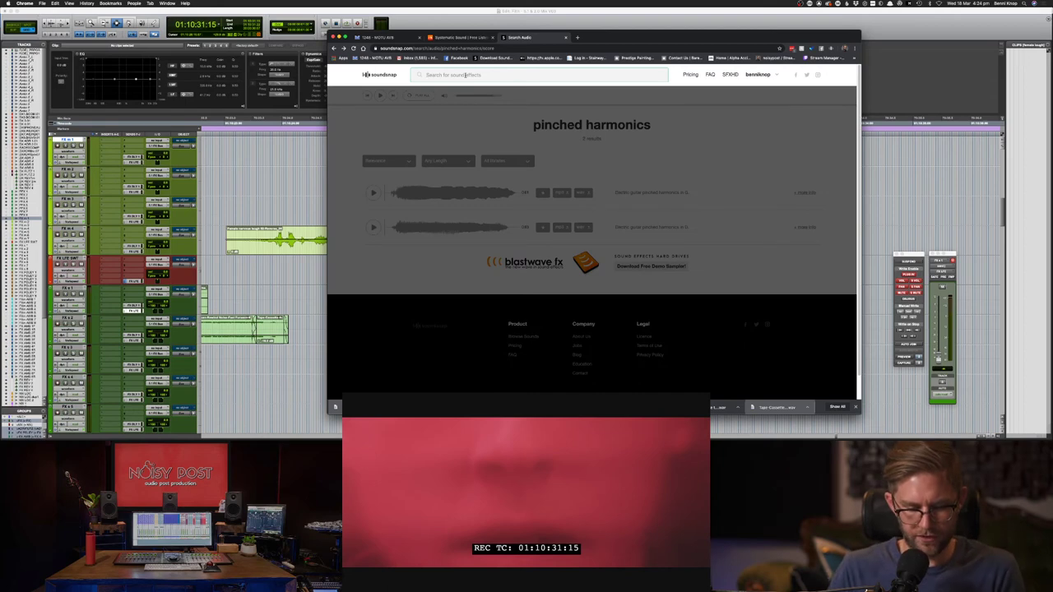
type("electric guitar pitch")
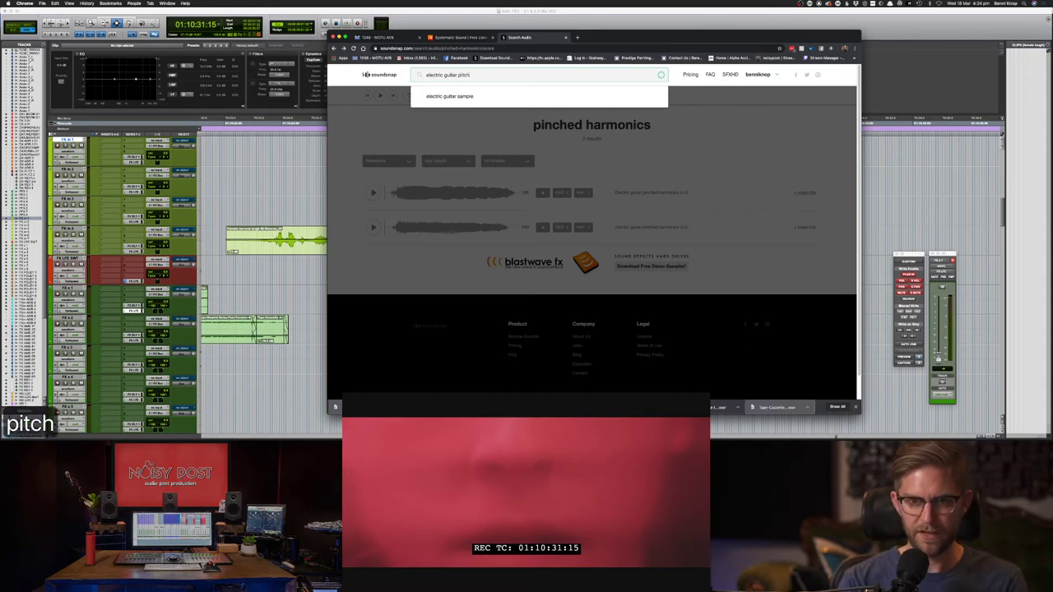
key("Return")
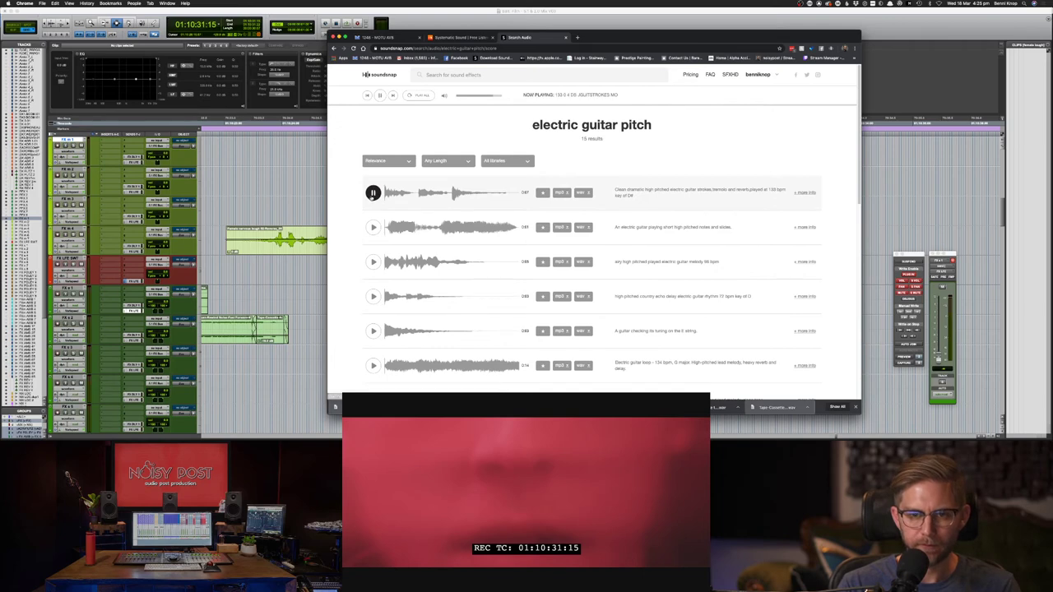
left_click(372, 227)
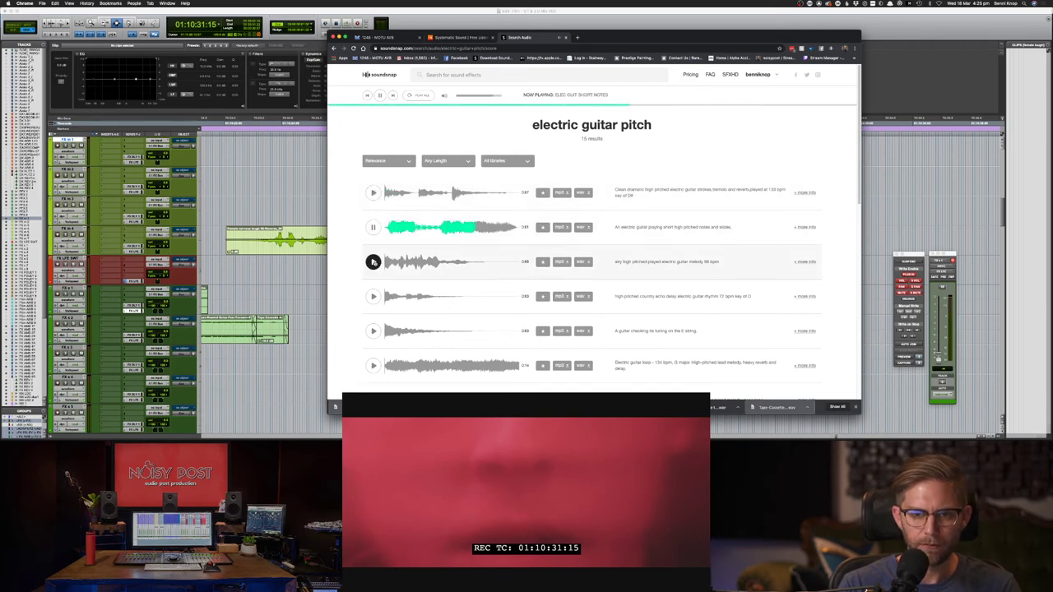
left_click(373, 261)
left_click(372, 227)
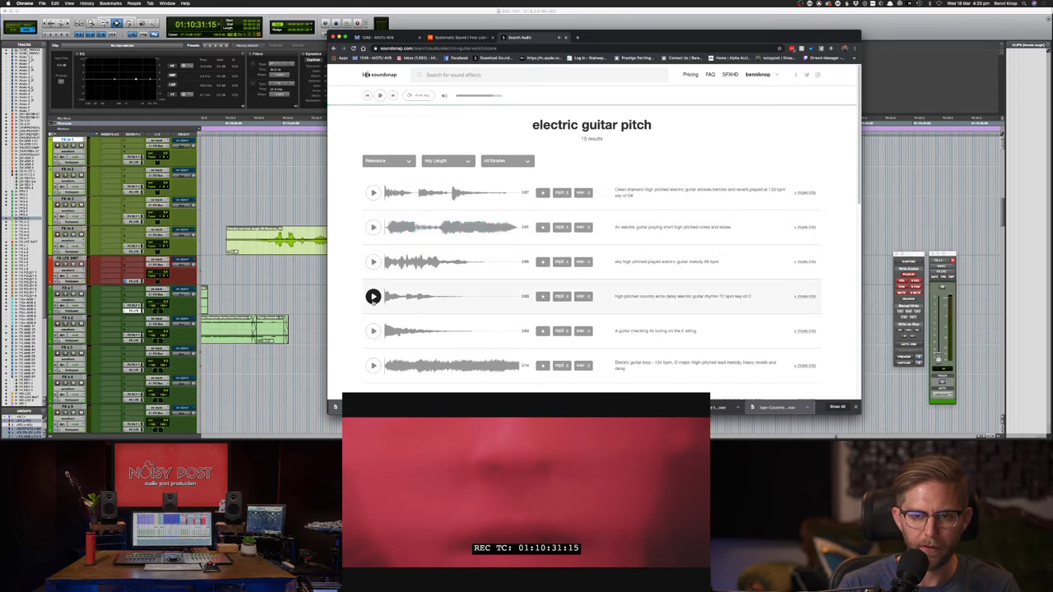
left_click(373, 297)
left_click(583, 228)
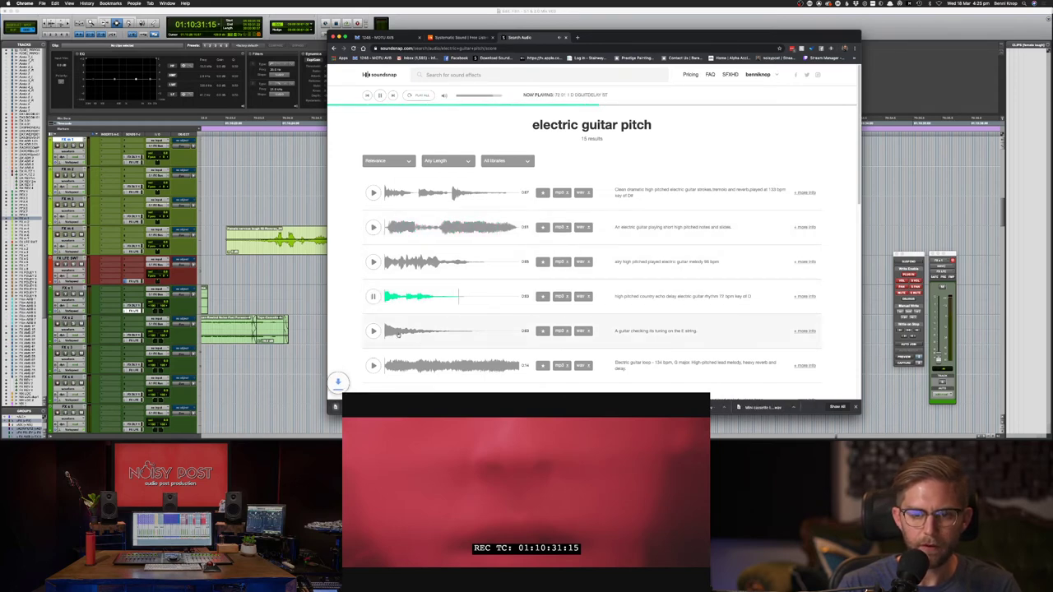
left_click(373, 331)
left_click(373, 365)
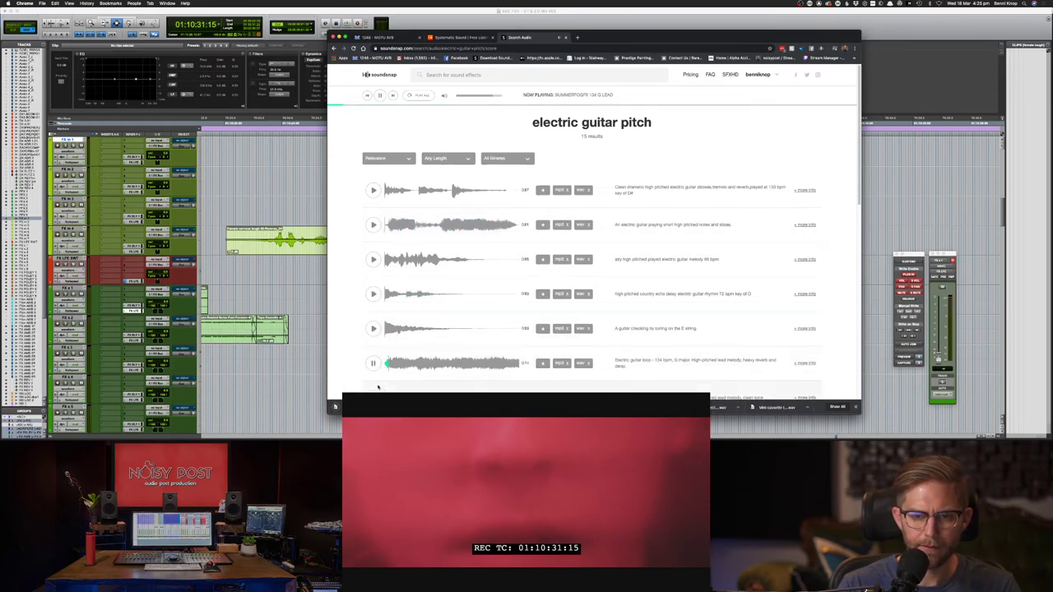
scroll(374, 362, "down", 2)
left_click(374, 356)
scroll(374, 366, "down", 1)
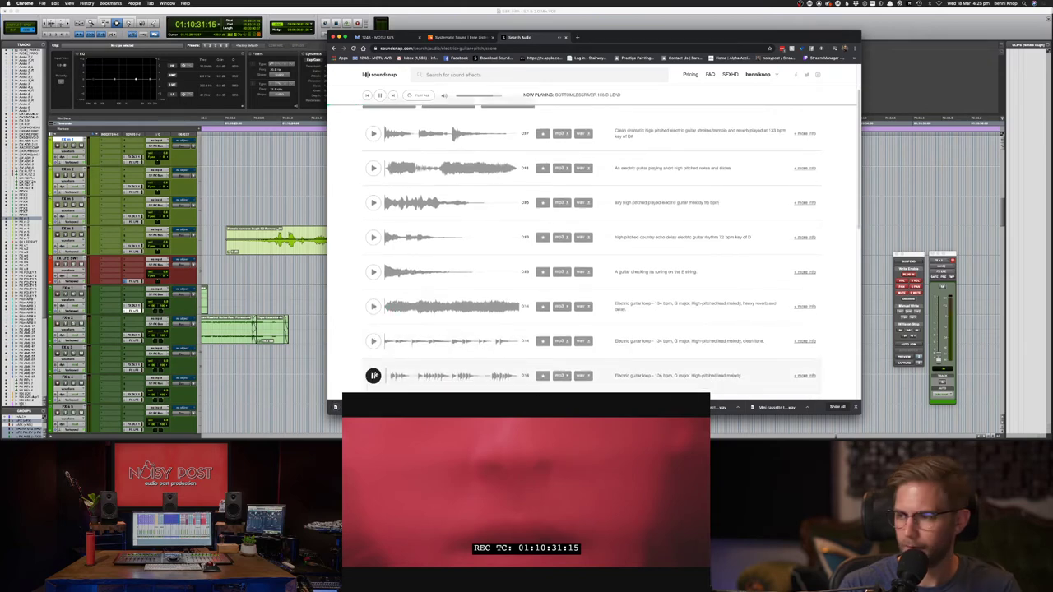
- Search for 'guitar whammy' and preview the flange and squeal whammy results
left_click(454, 74)
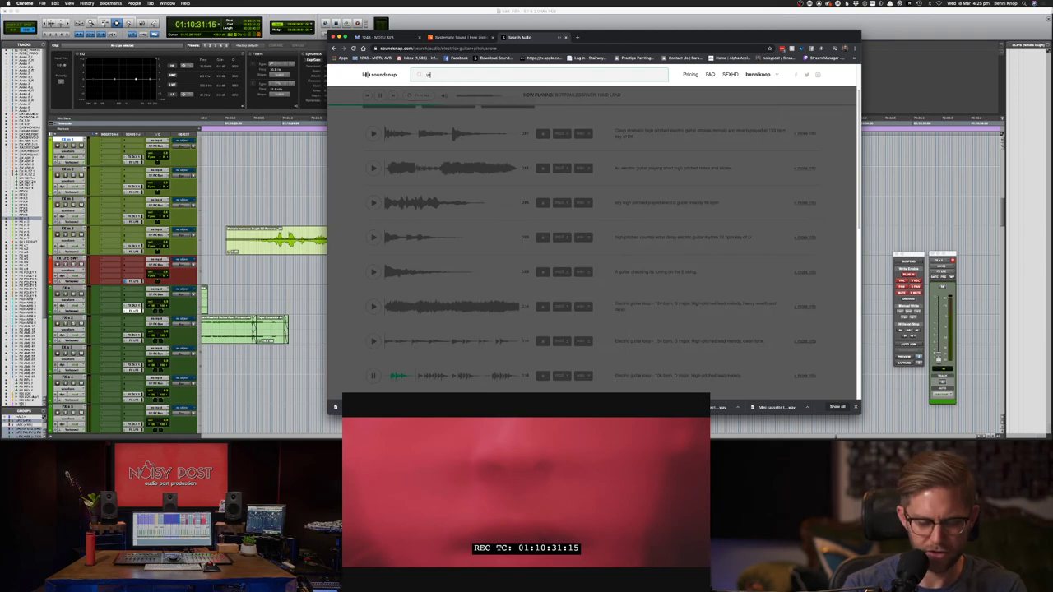
type("whammy dive")
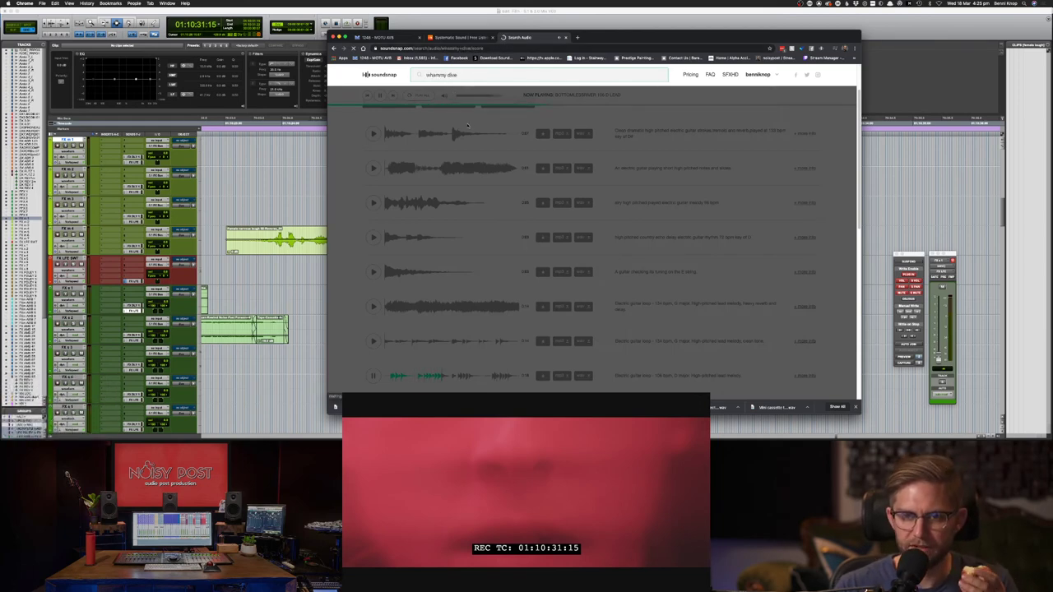
left_click(472, 75)
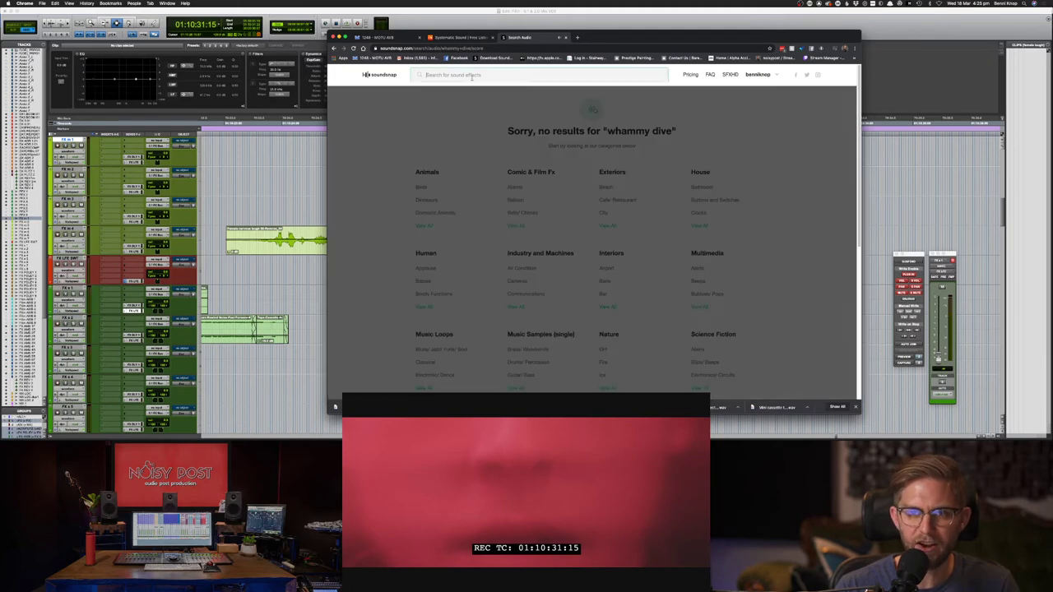
type("gui tar")
key("BackSpace")
key("BackSpace")
key("BackSpace")
key("BackSpace")
key("BackSpace")
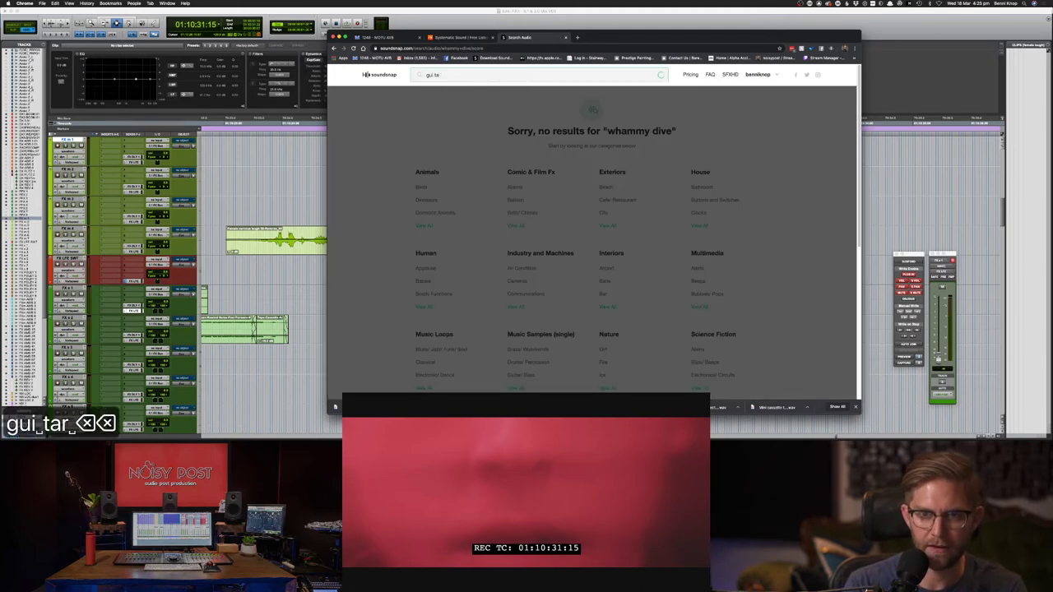
type("t")
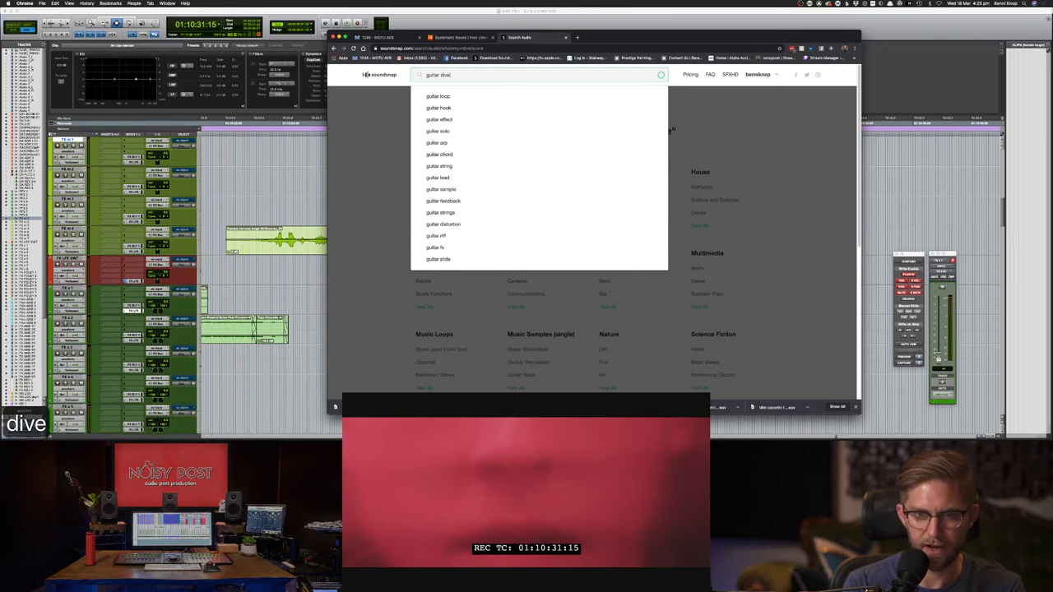
key("BackSpace")
key("BackSpace")
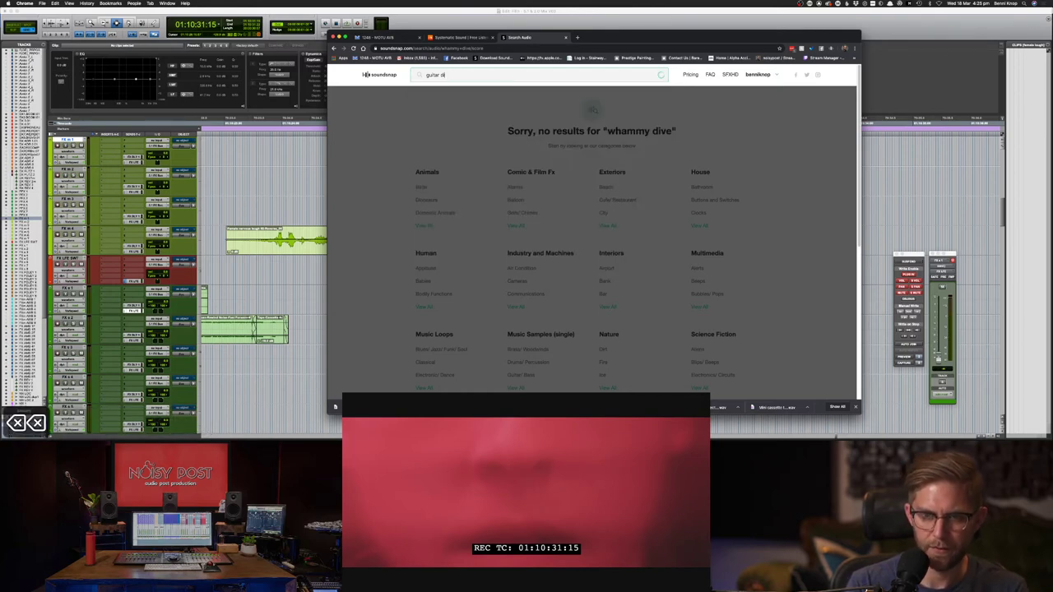
type("whammy")
key("Return")
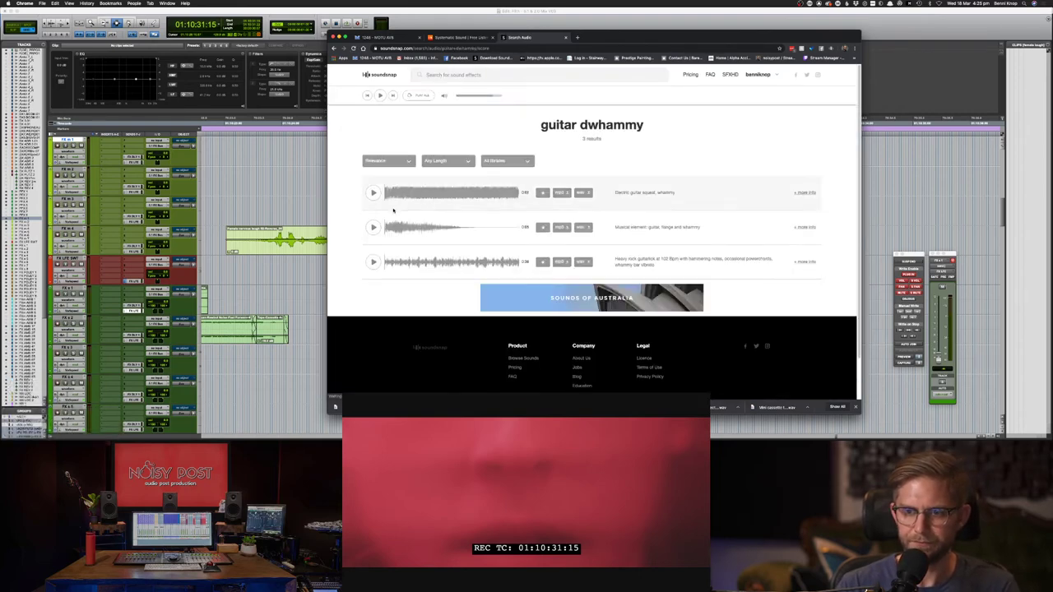
left_click(373, 227)
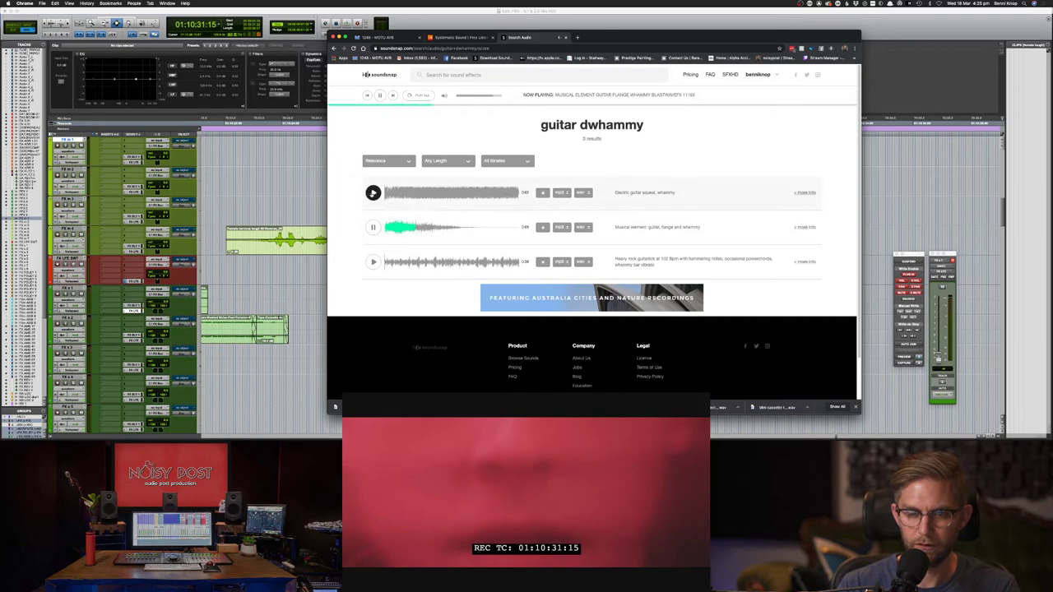
left_click(373, 192)
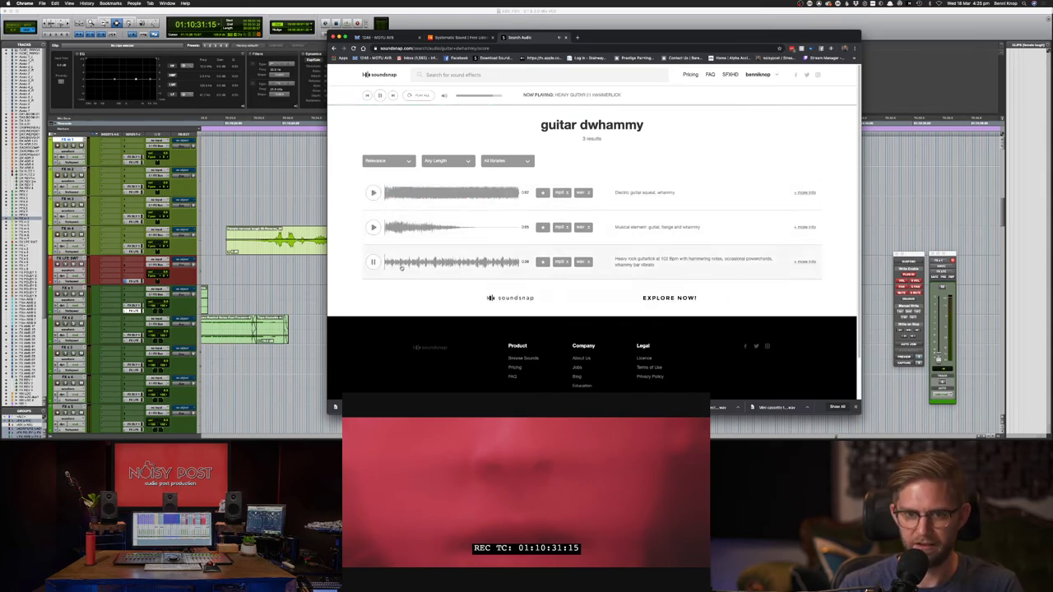
left_click(516, 263)
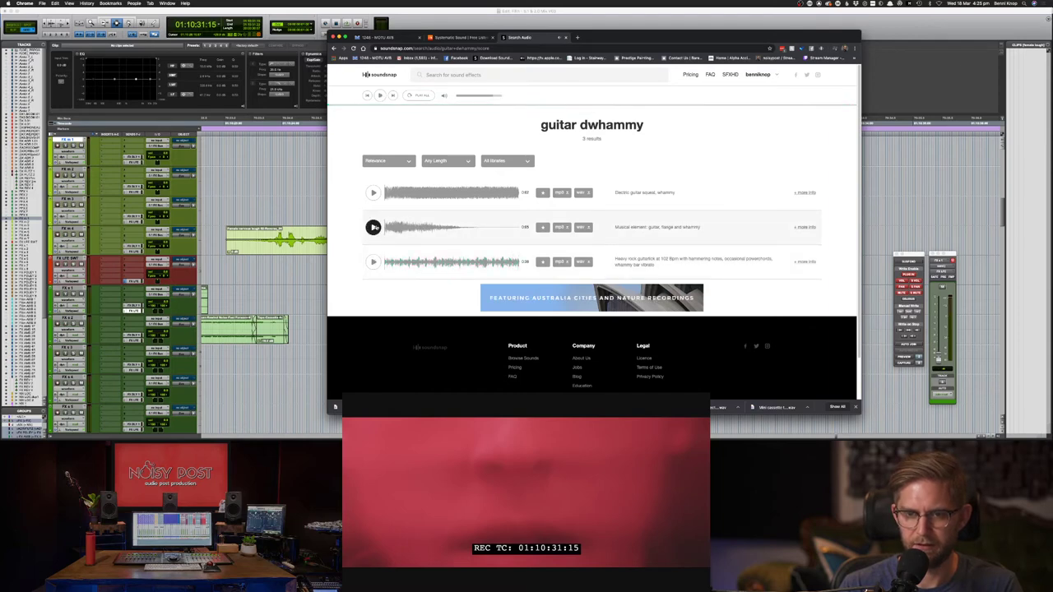
left_click(373, 193)
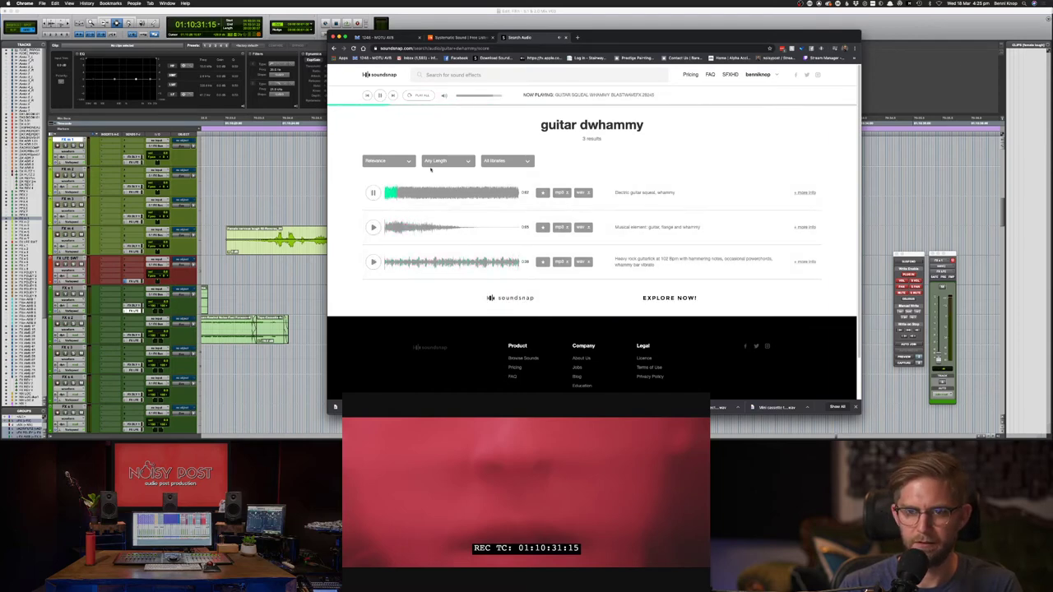
left_click(523, 75)
- Re-run the 'guitar whammy' search, preview a result, then search for 'pitch dive'
type("g")
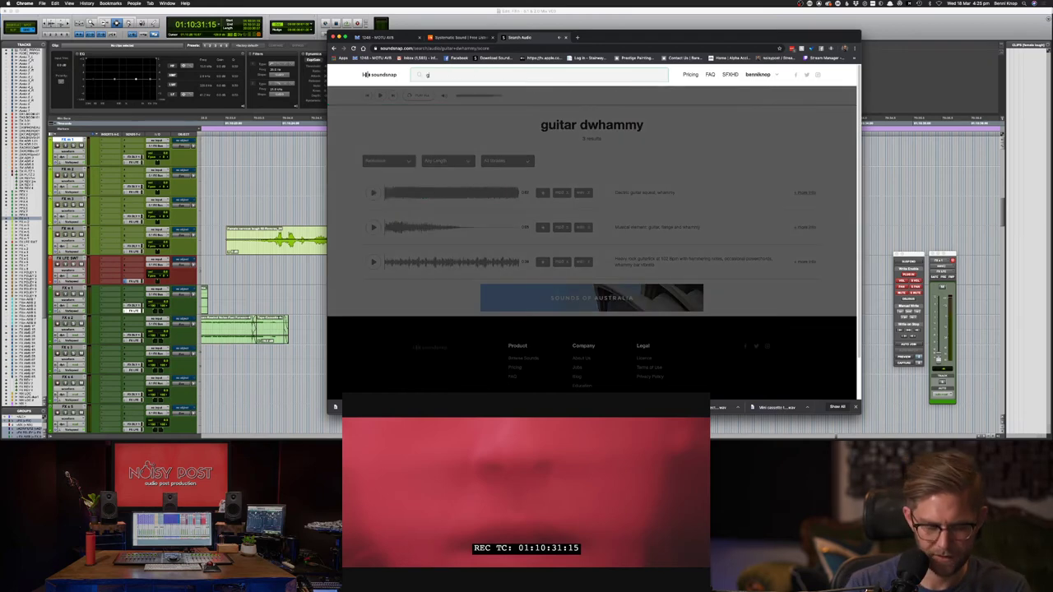
type("uitar whammy")
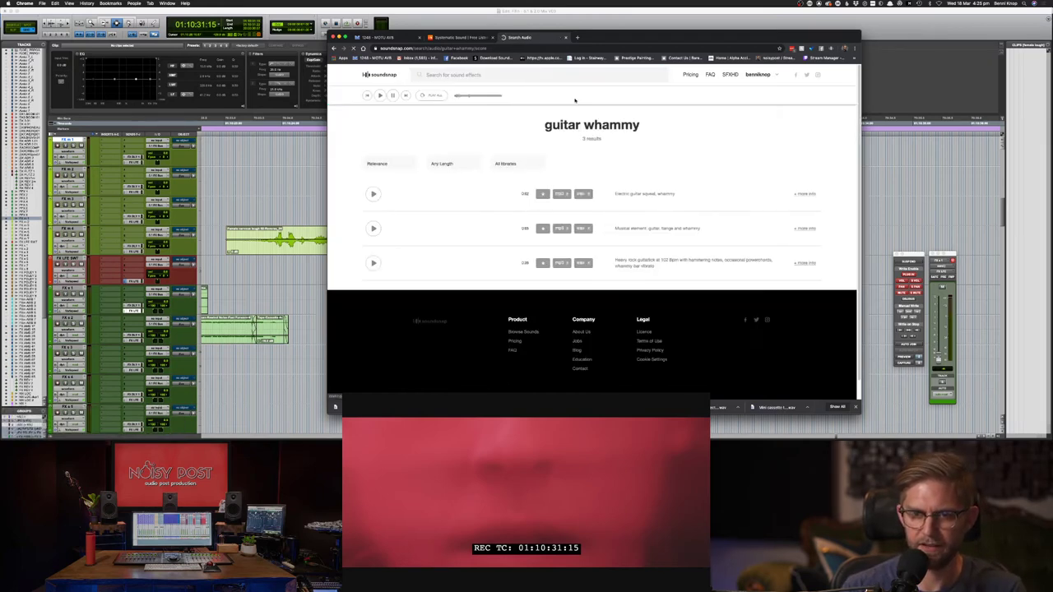
left_click(373, 227)
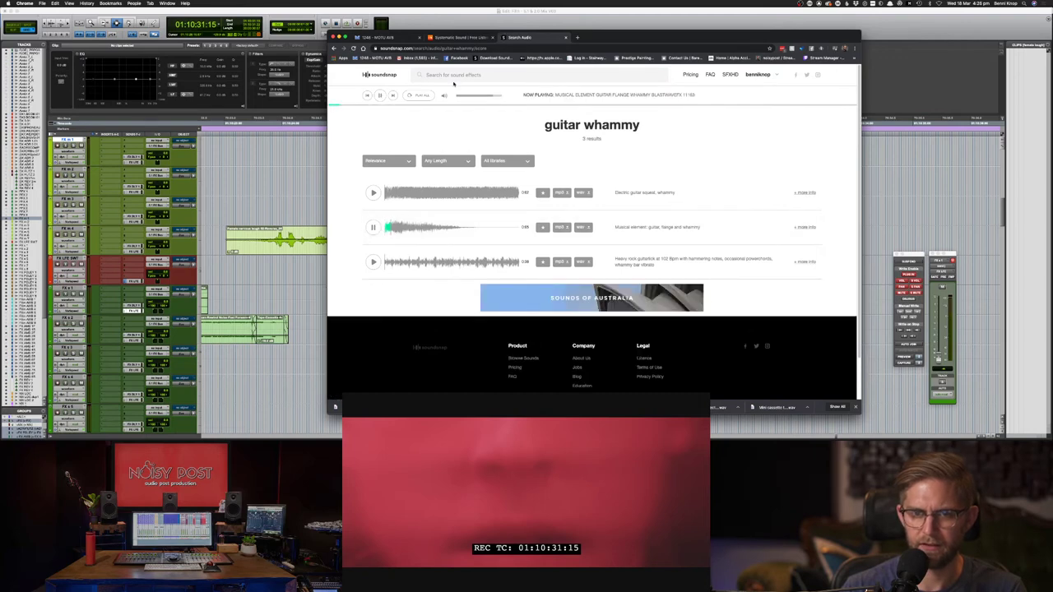
left_click(455, 76)
type("pitch")
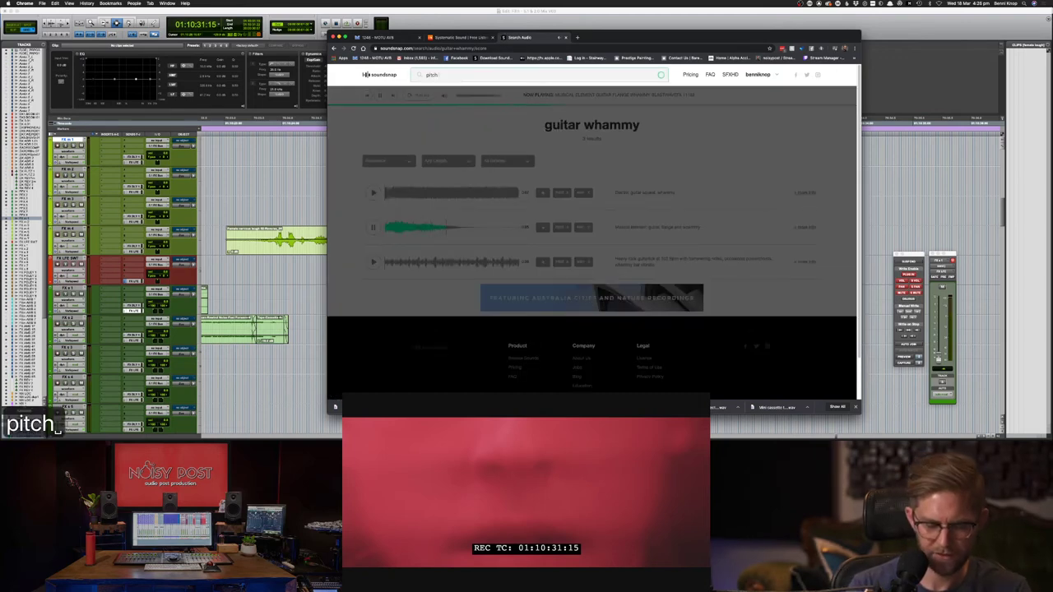
type(" five")
key("BackSpace")
key("BackSpace")
key("BackSpace")
key("BackSpace")
key("BackSpace")
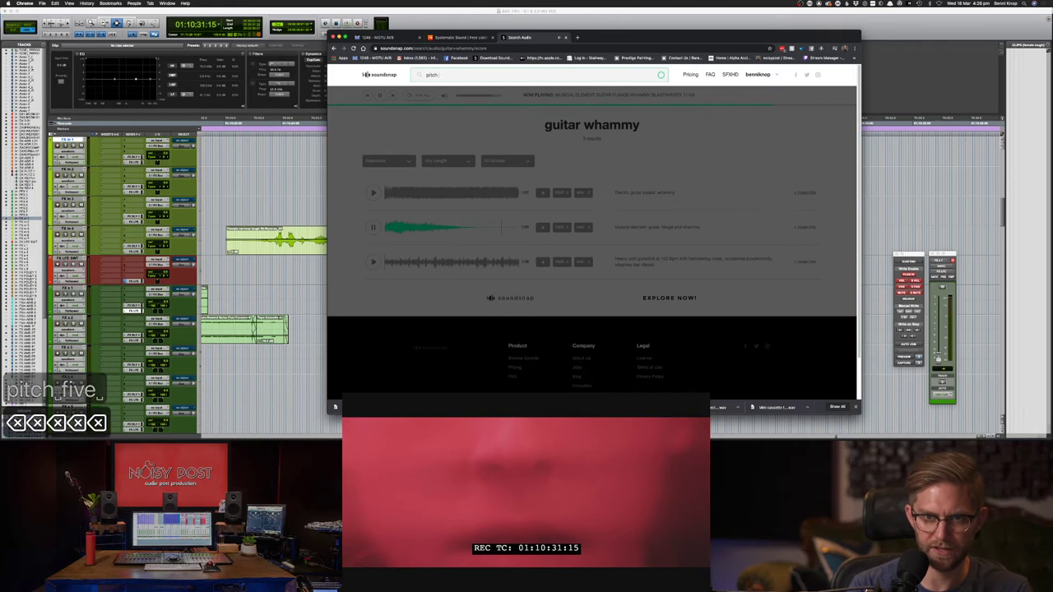
type("giv")
key("BackSpace")
key("BackSpace")
key("BackSpace")
type("dive")
key("BackSpace")
key("Return")
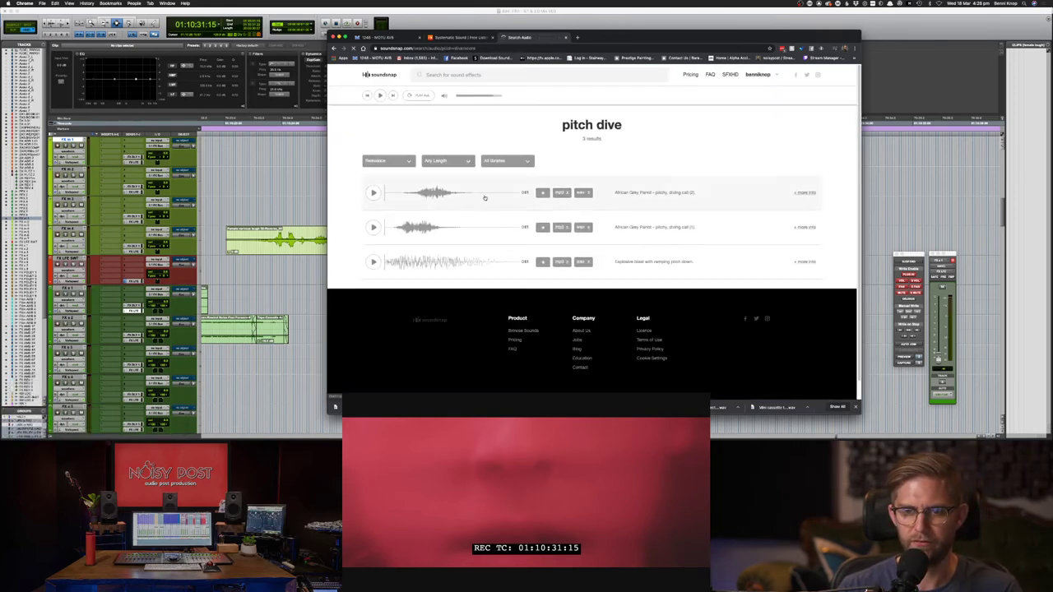
- Preview the pitch dive results, then go back and download 'Electric guitar squeal, whammy' as wav
left_click(372, 192)
left_click(372, 226)
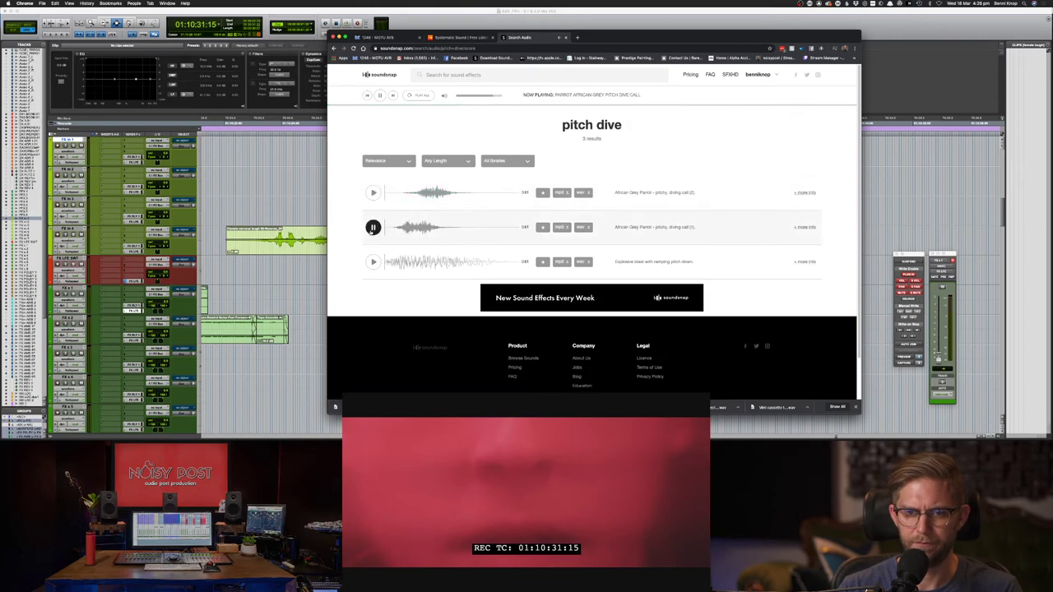
left_click(373, 262)
key("super+bracketleft")
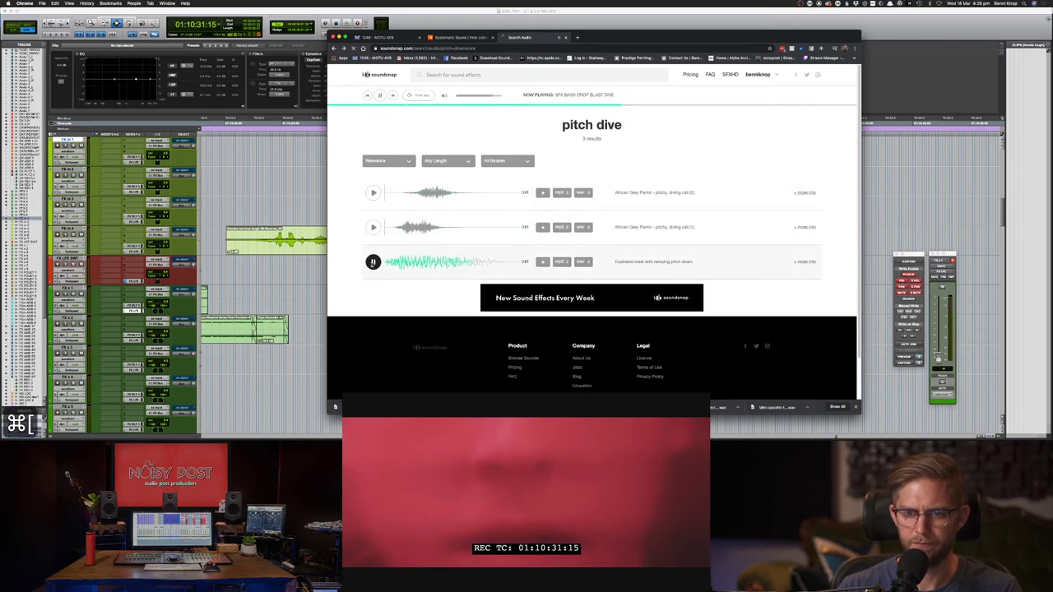
left_click(373, 192)
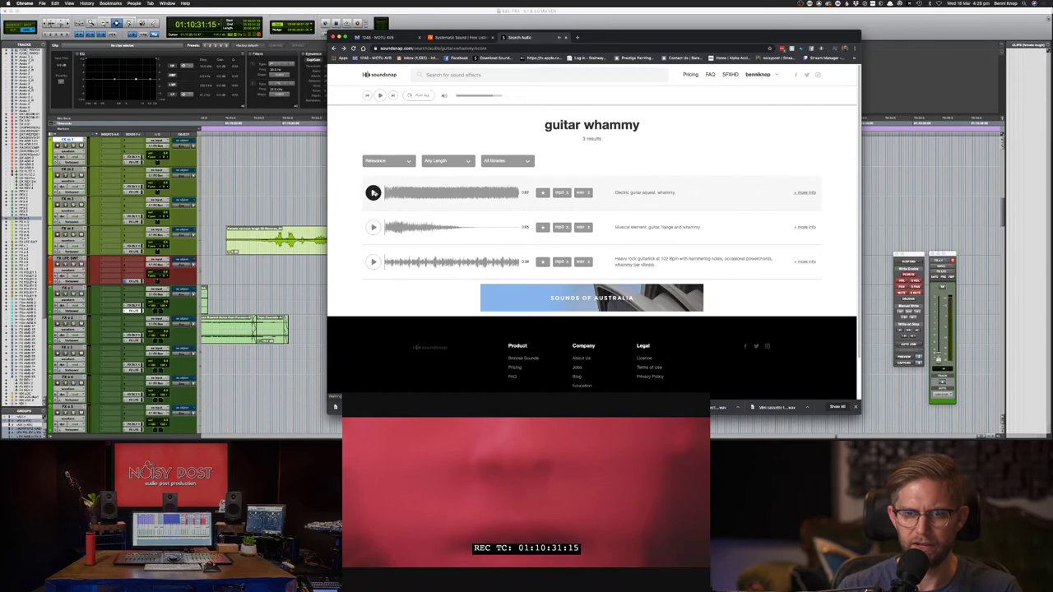
left_click(581, 192)
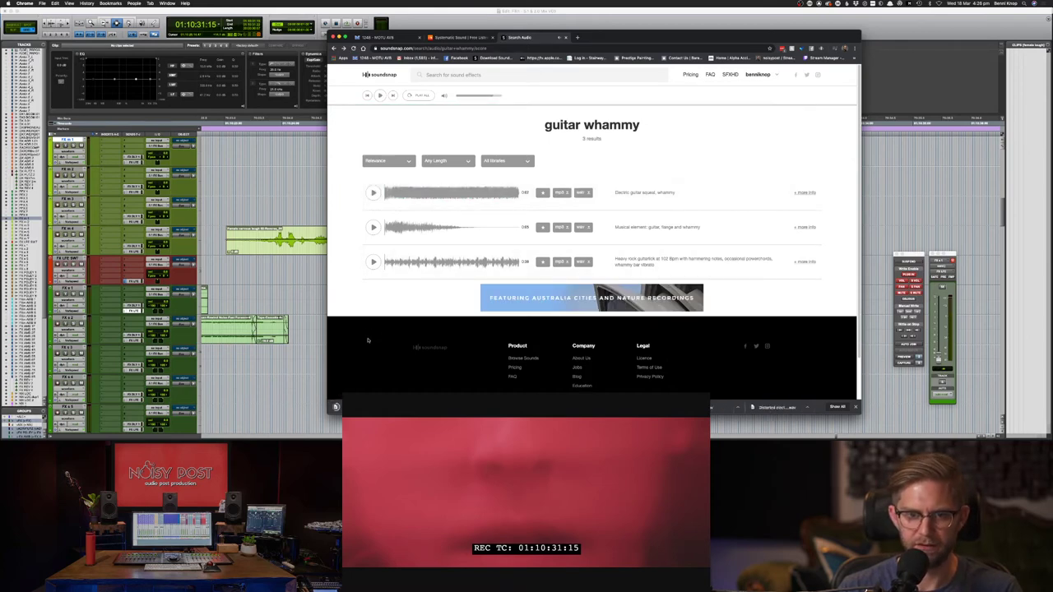
- Drop the downloaded whammy WAV beside the pinched-harmonic clips, mute them, and delete the FX m 3 copy
key("super+Tab")
left_click_drag(400, 383, 604, 179)
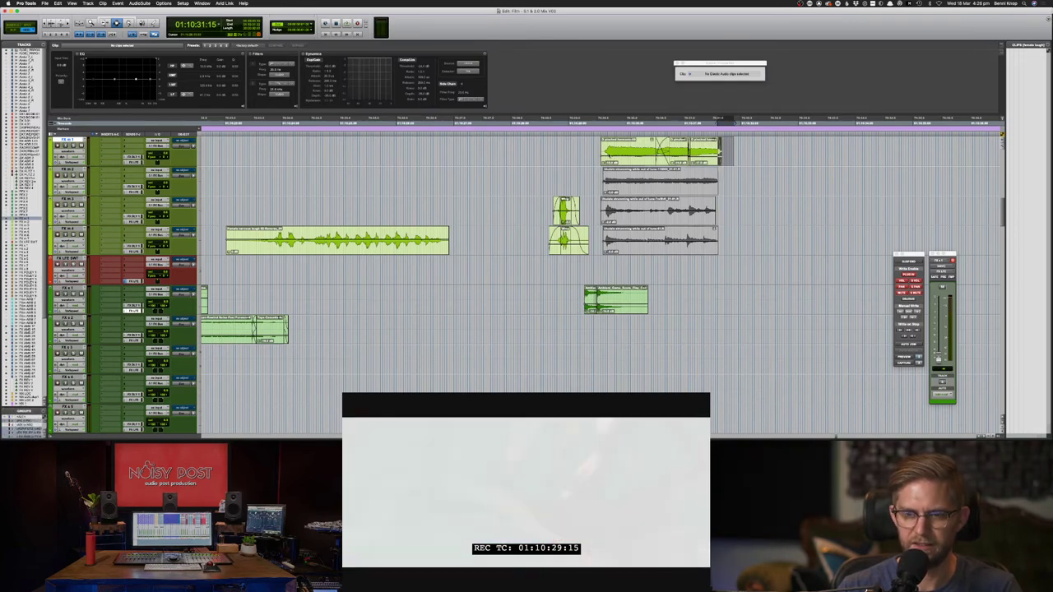
left_click_drag(720, 152, 602, 210)
left_click_drag(747, 154, 606, 189)
key("super+m")
key("Delete")
- Audition the guitar squeal whammy clip on FX m 2 against the picture, dismissing the CPU overload error
left_click(607, 183)
key("space")
key("space")
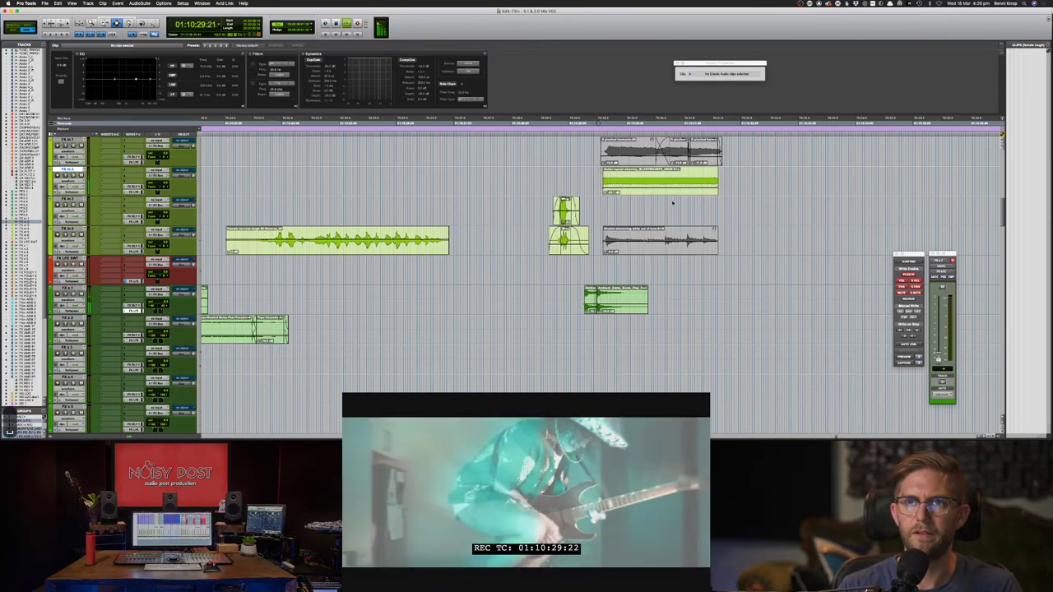
left_click(580, 177)
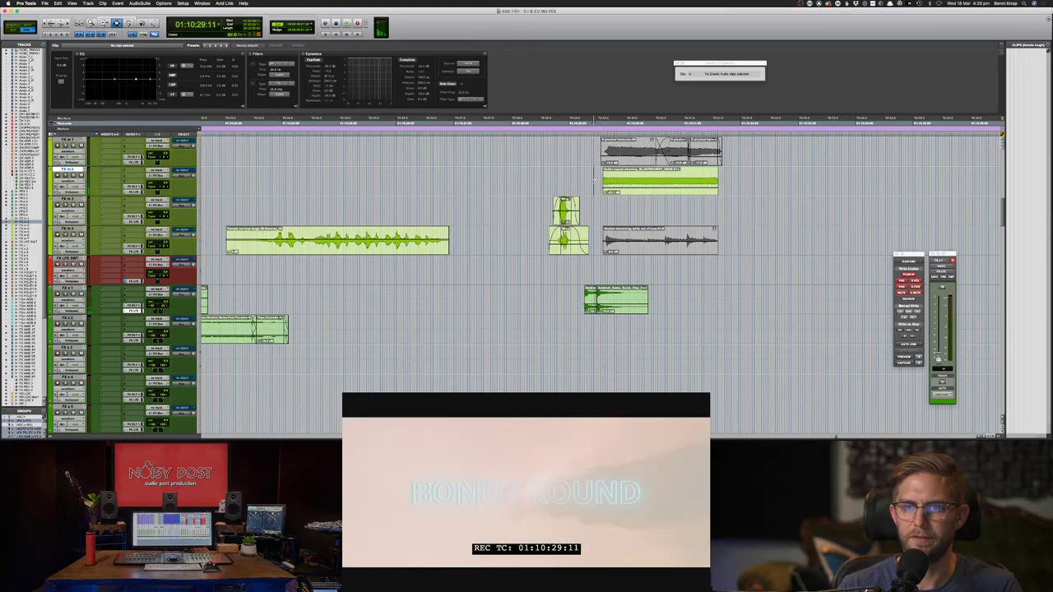
key("space")
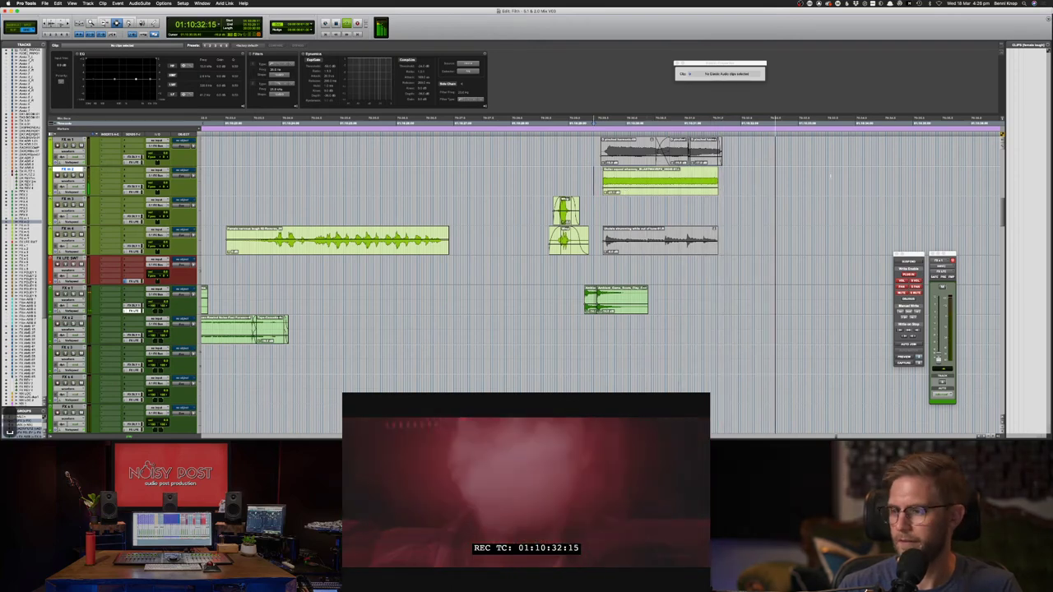
key("space")
double_click(691, 180)
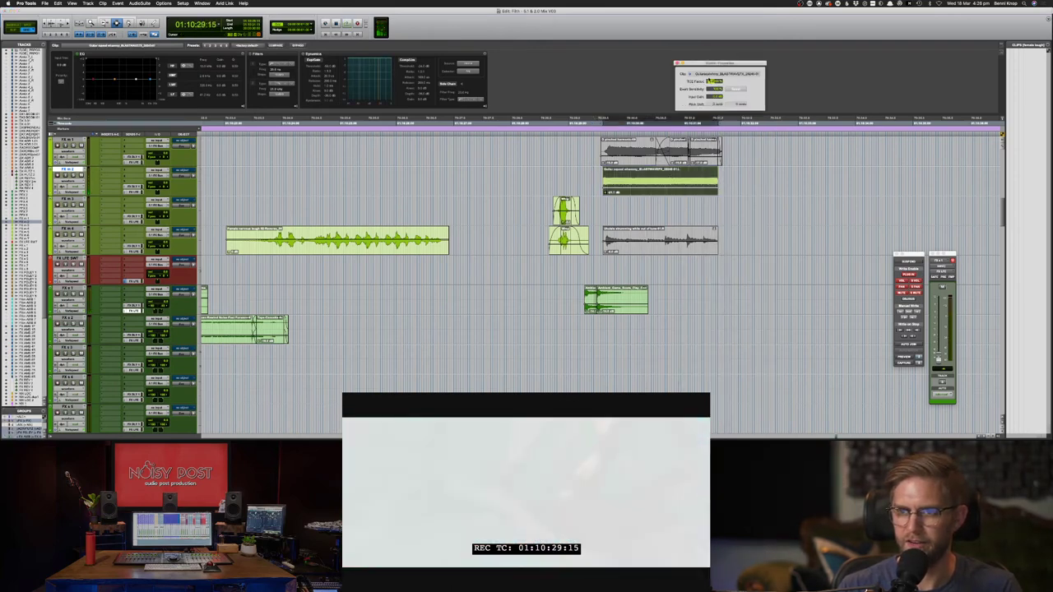
key("space")
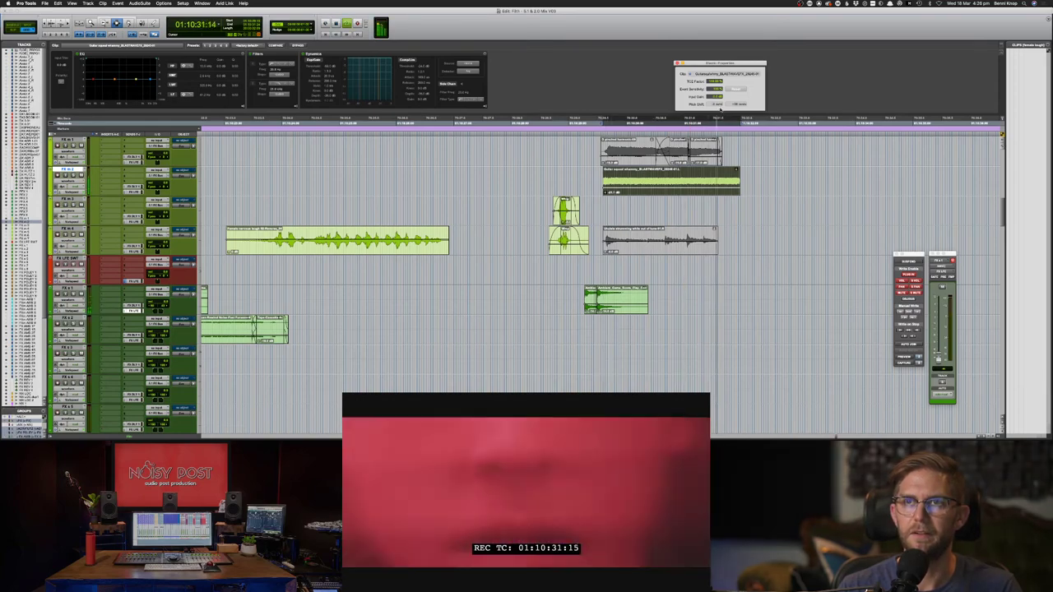
key("space")
- Undo the whammy clip's extension, swap which guitar clip is muted, and return to Soundsnap
key("super+z")
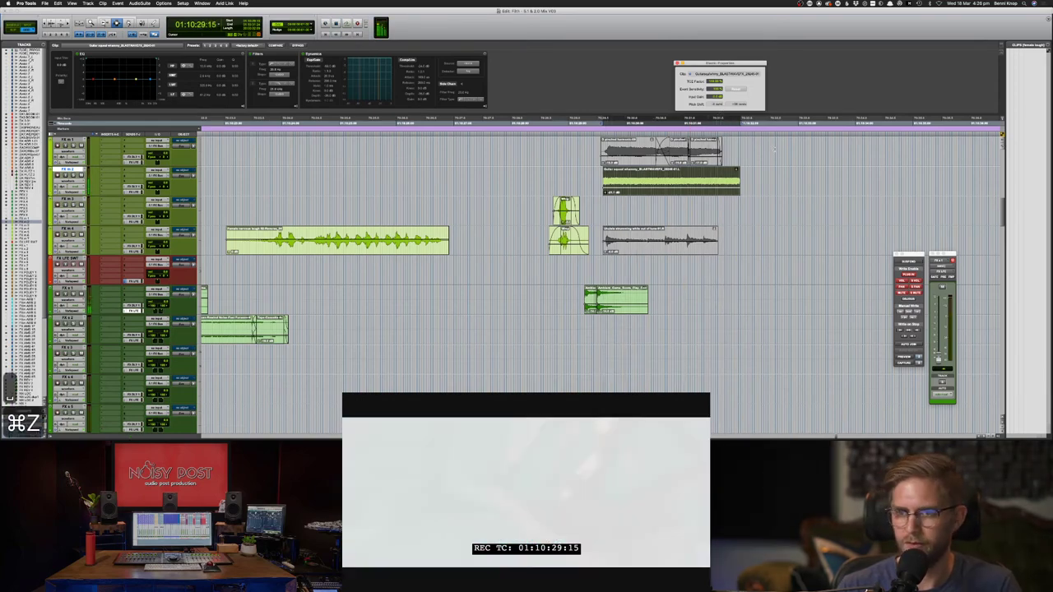
key("super+z")
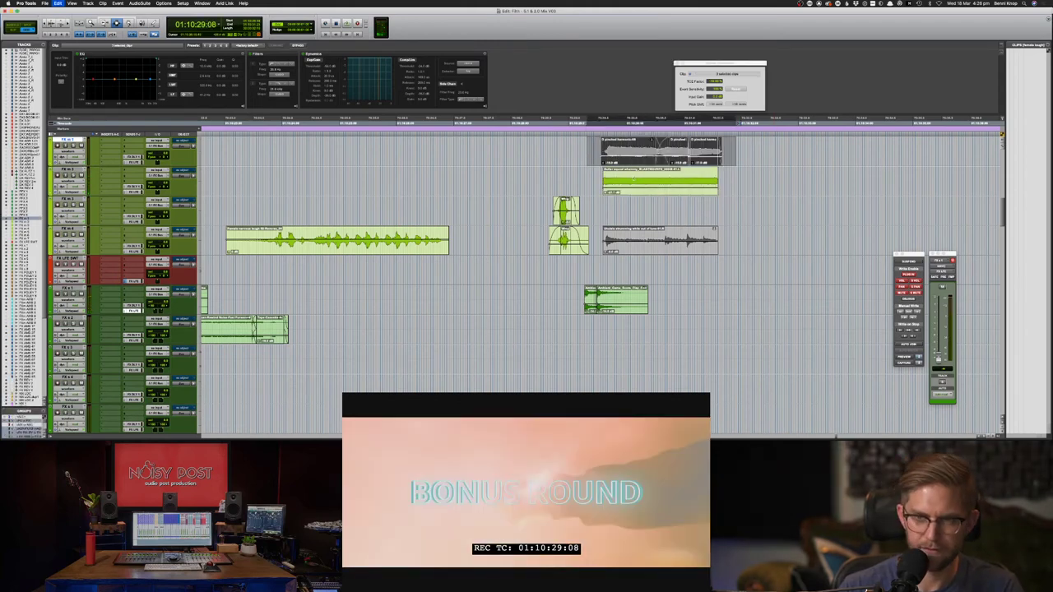
key("super+m")
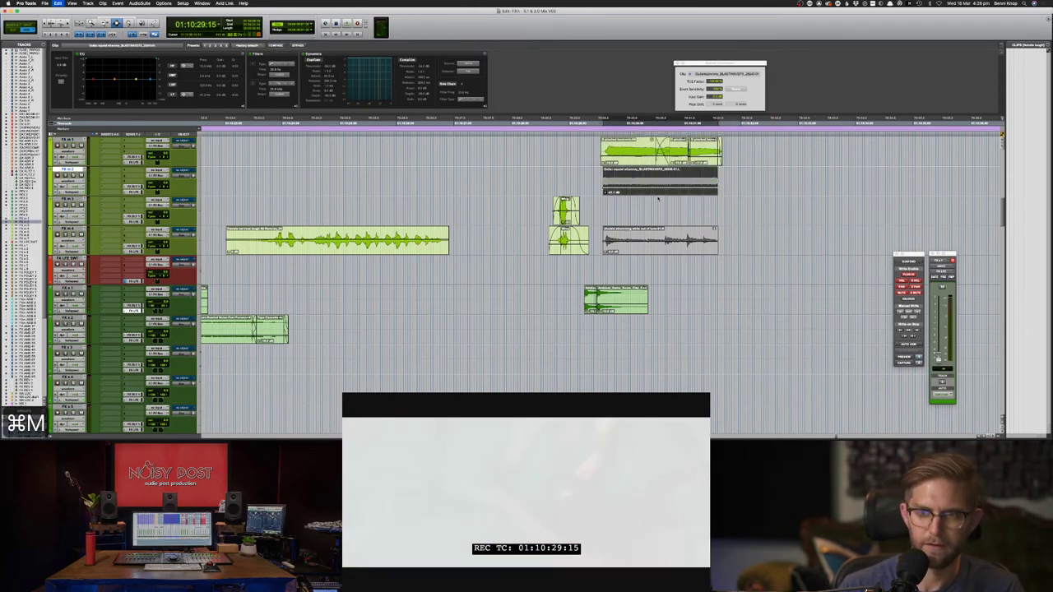
key("super+Tab")
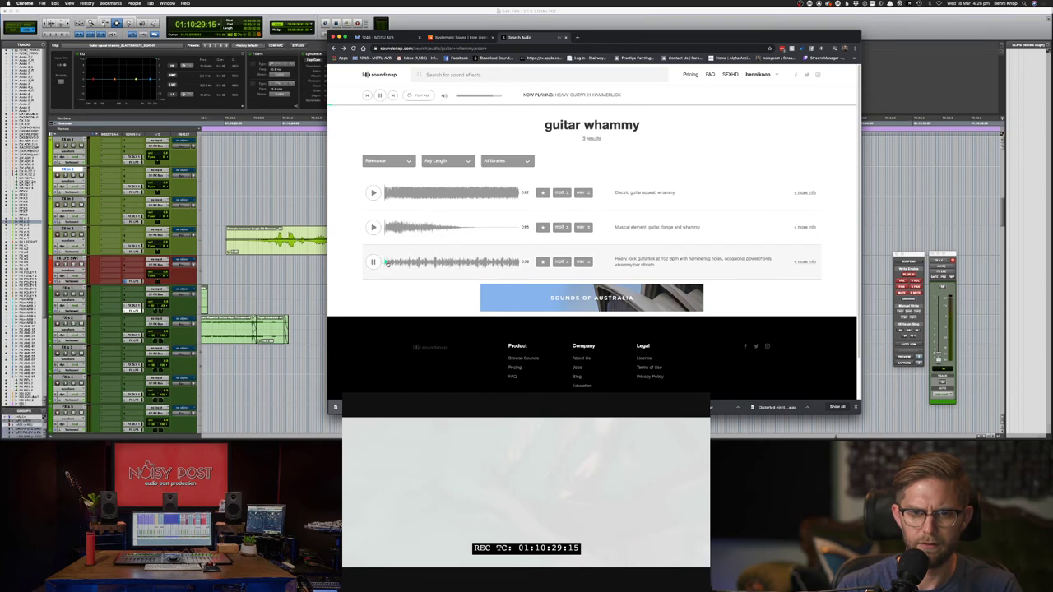
- Preview the heavy rock guitar riff result, go back a page, and return to Pro Tools
left_click(517, 265)
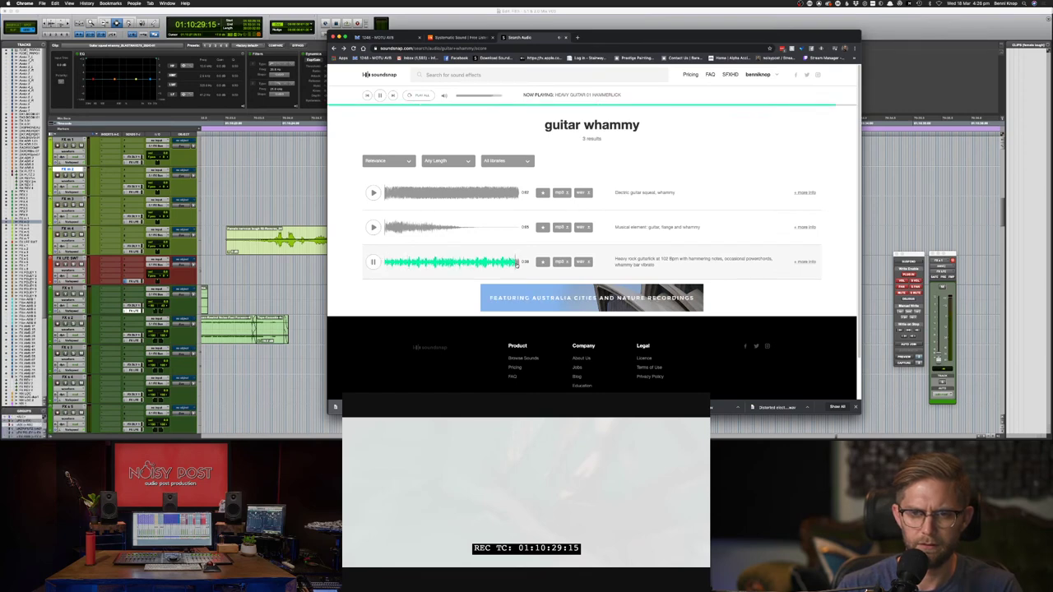
key("super+bracketleft")
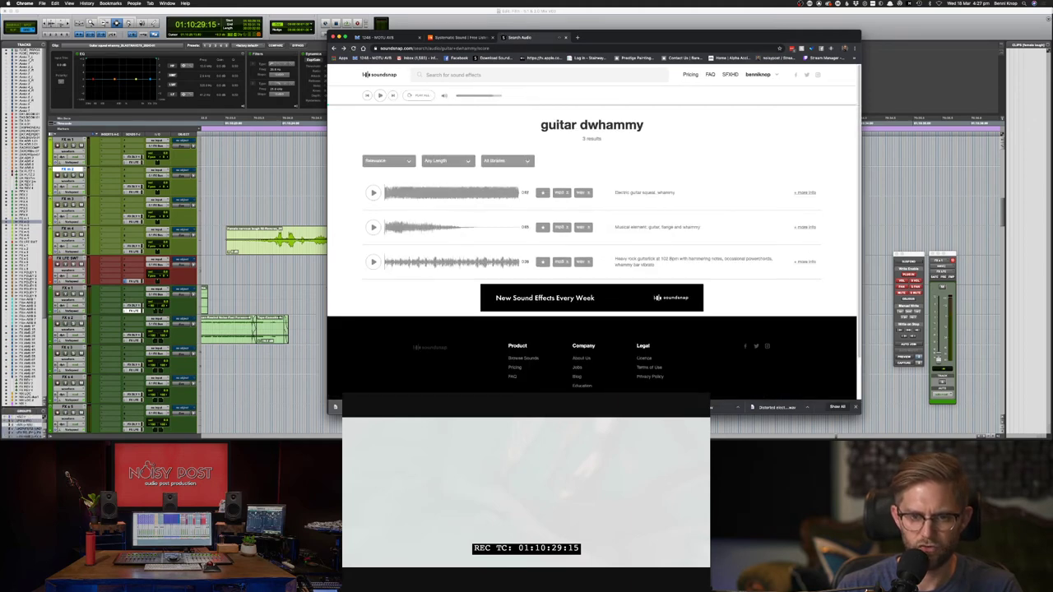
key("super+Tab")
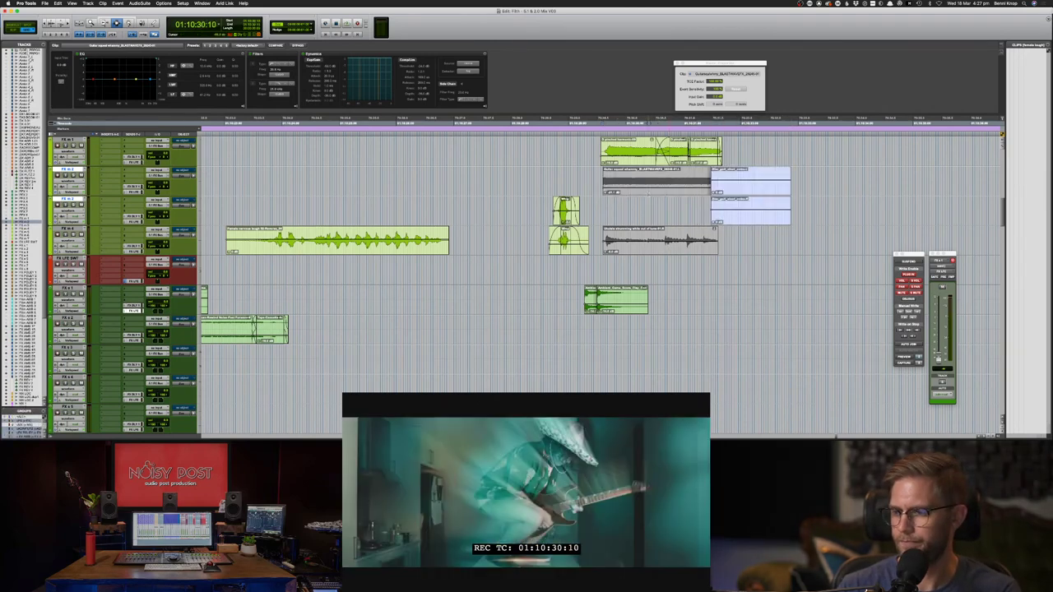
- Remove the duplicate guitar clip from FX m 3, keeping the original
key("BackSpace")
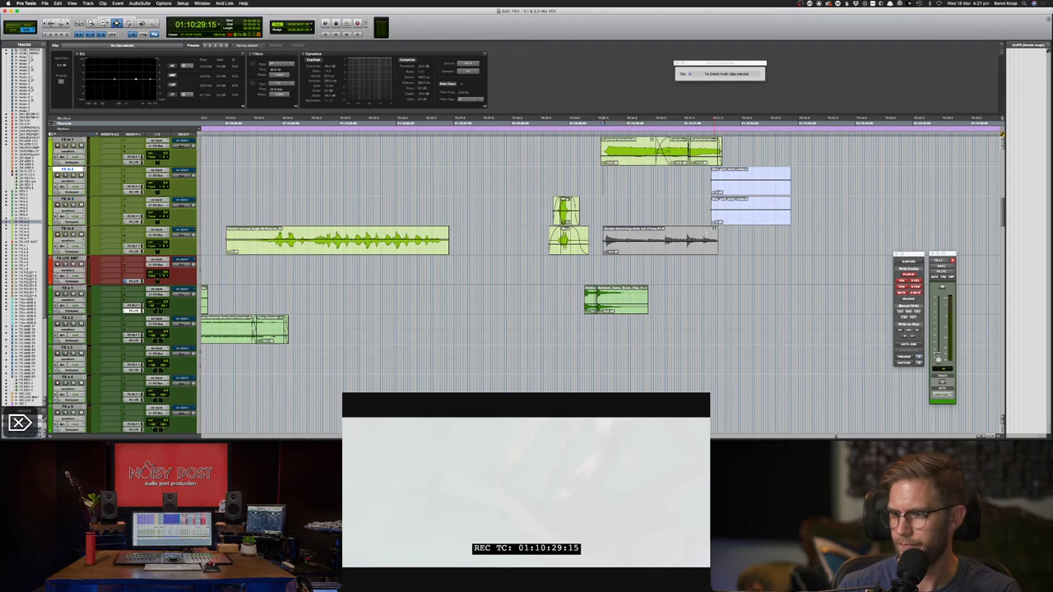
key("super+z")
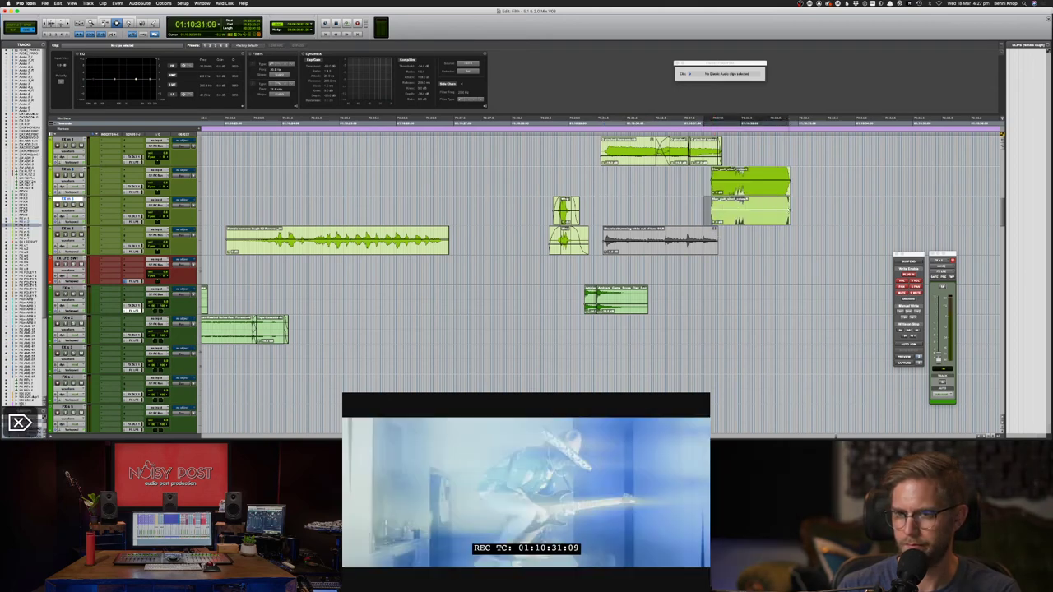
key("Delete")
- Lower the gain of the FX m 2 guitar clip and trim its start
key("Delete")
left_click_drag(801, 212, 721, 184)
left_click(742, 181)
left_click(732, 187)
key("space")
key("Delete")
- Slide the FX m 2 guitar clip slightly earlier and audition the new timing
key("F8")
key("space")
key("F7")
left_click(699, 174)
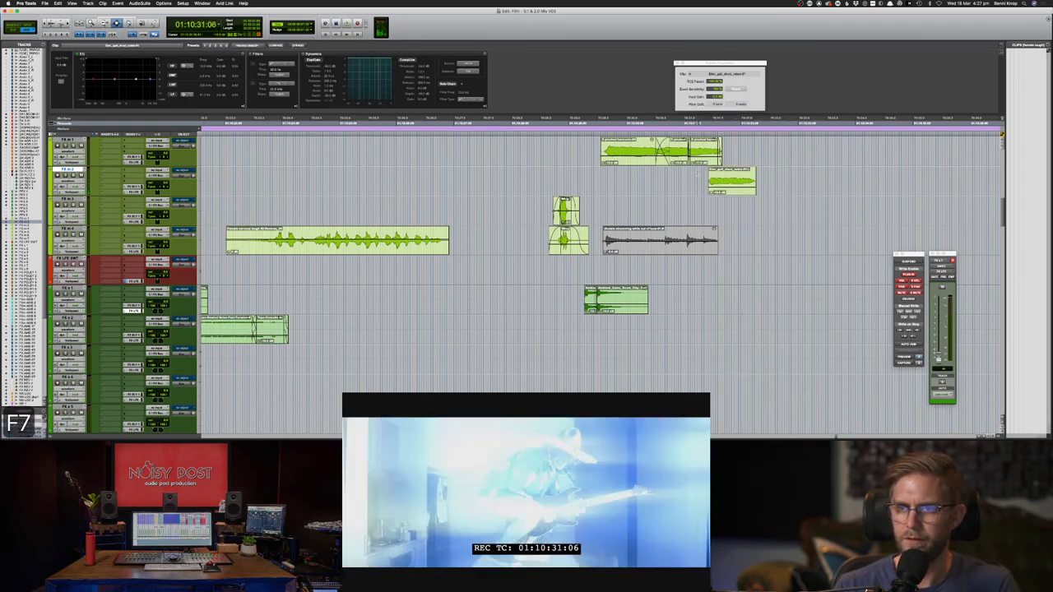
key("space")
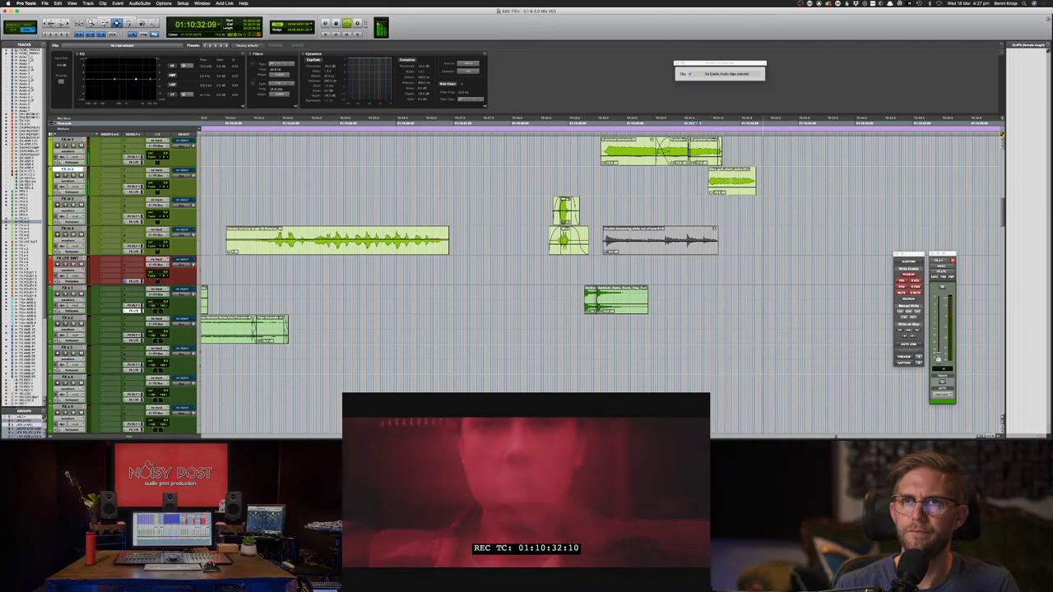
- Play the passage from 01:10:29:14 against the picture
key("F7")
left_click(600, 171)
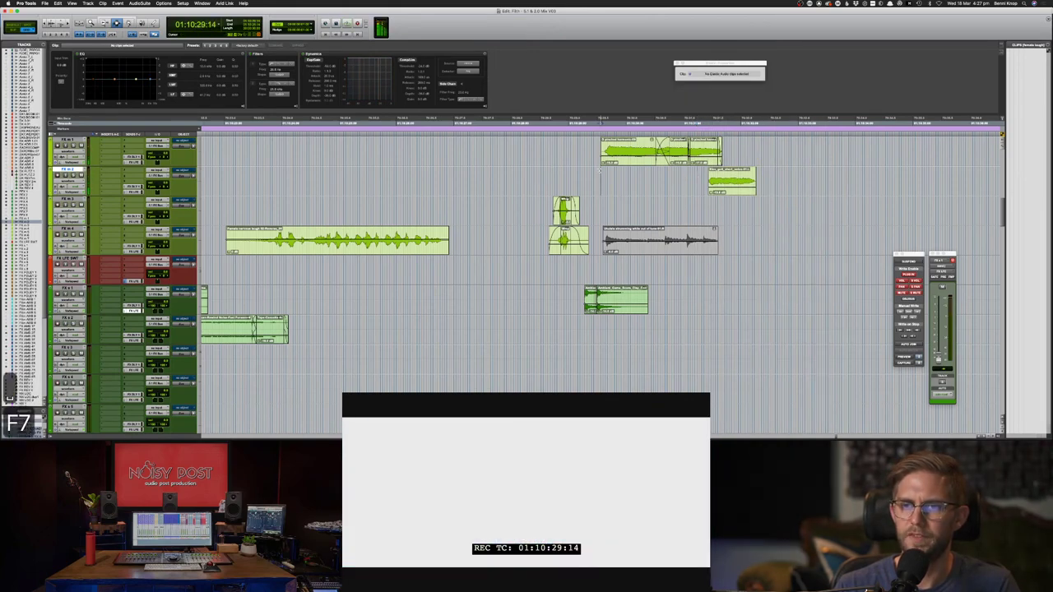
key("space")
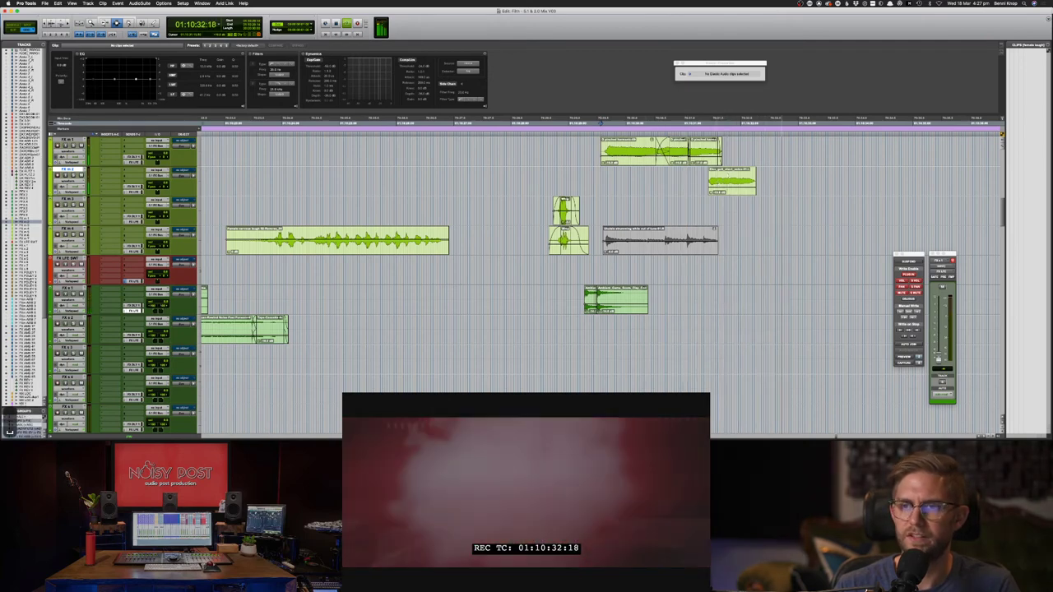
key("space")
- Process the FX m 2 guitar clip with an AudioSuite Harmonic amp simulator
left_click(732, 186)
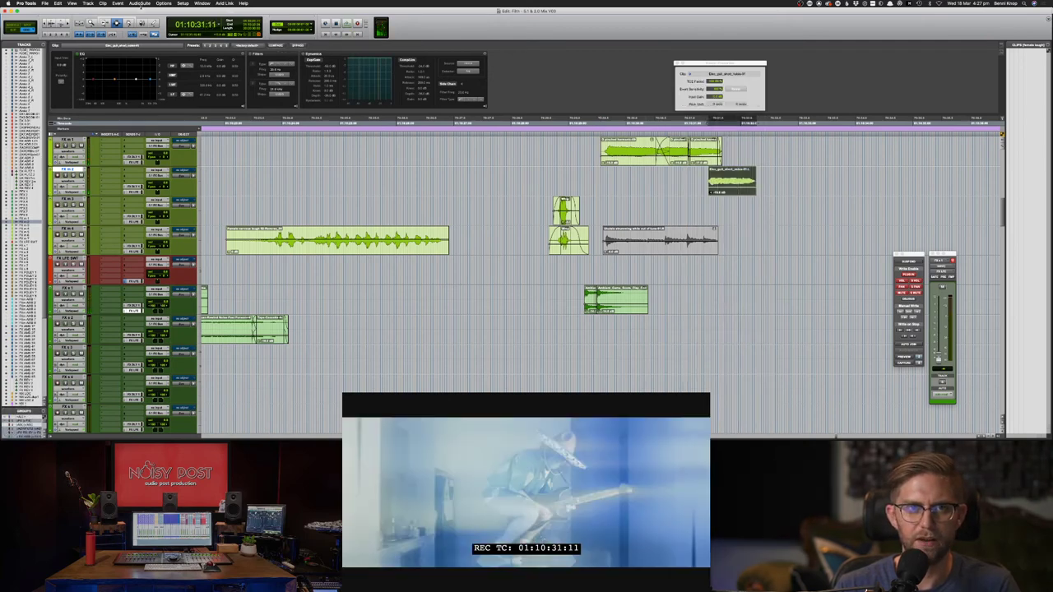
left_click(141, 4)
mouse_move(159, 23)
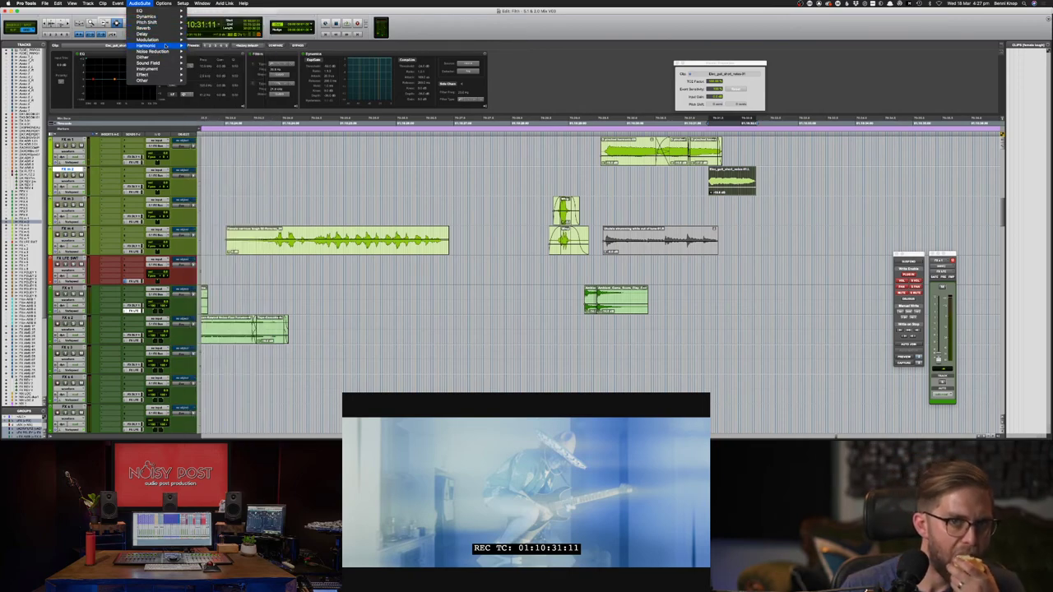
mouse_move(160, 45)
left_click(211, 48)
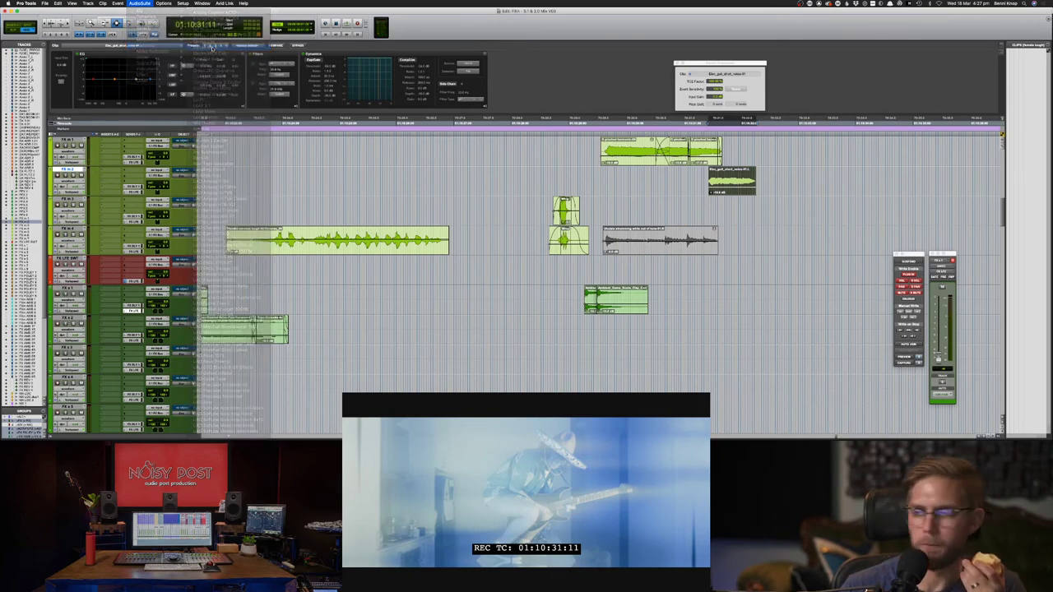
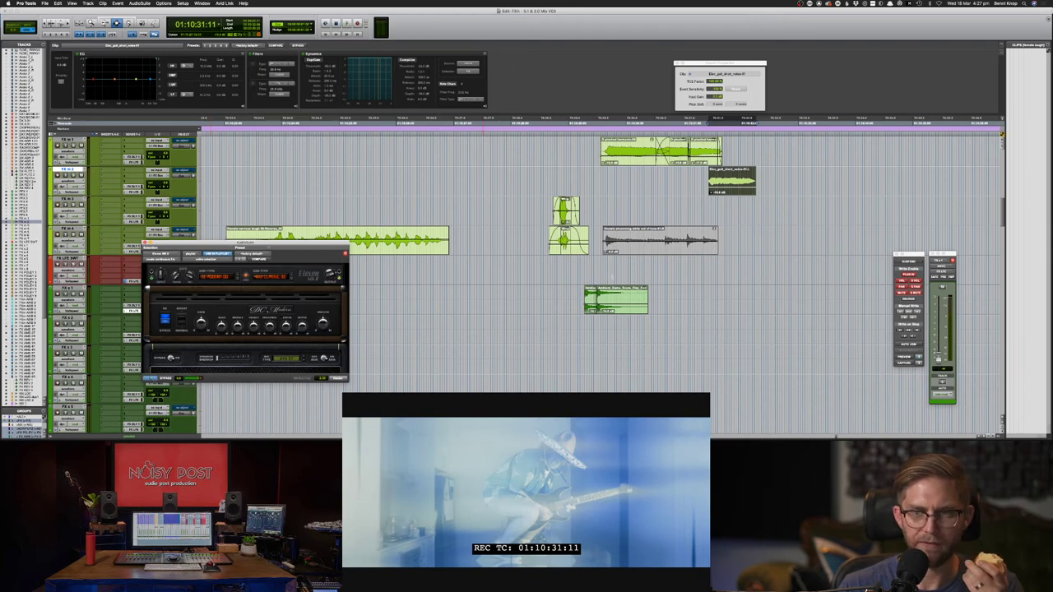
- Render the Harmonic amp onto the FX m 2 guitar clip and audition it against picture
key("F7")
left_click(697, 190)
key("space")
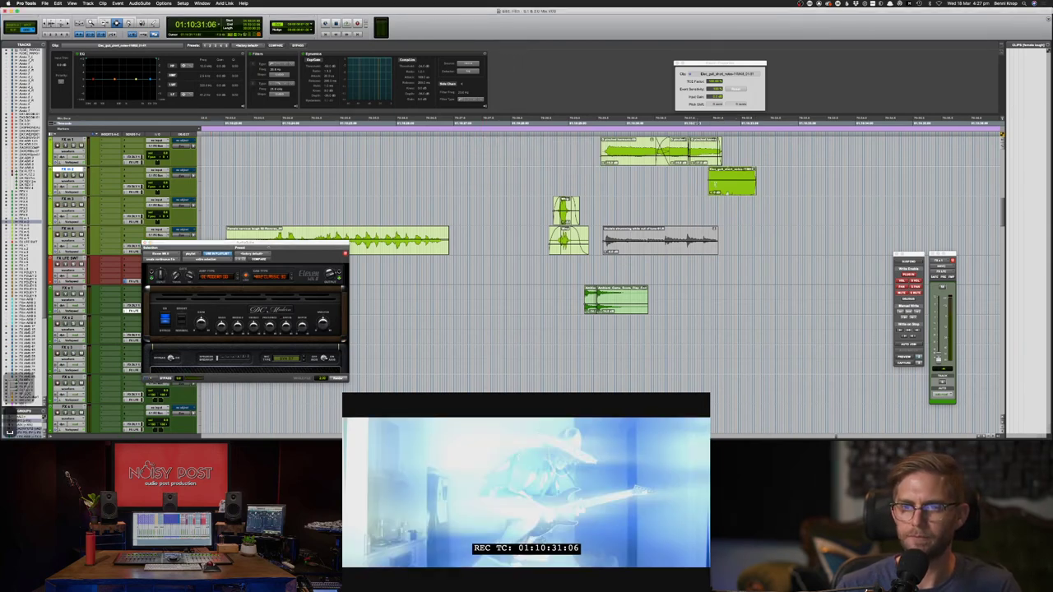
key("space")
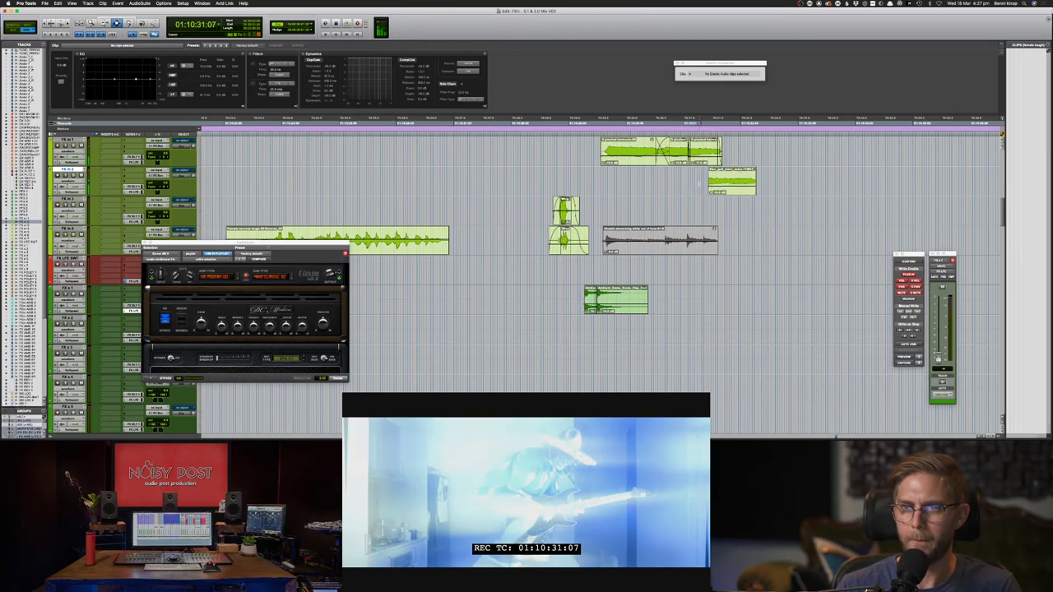
key("space")
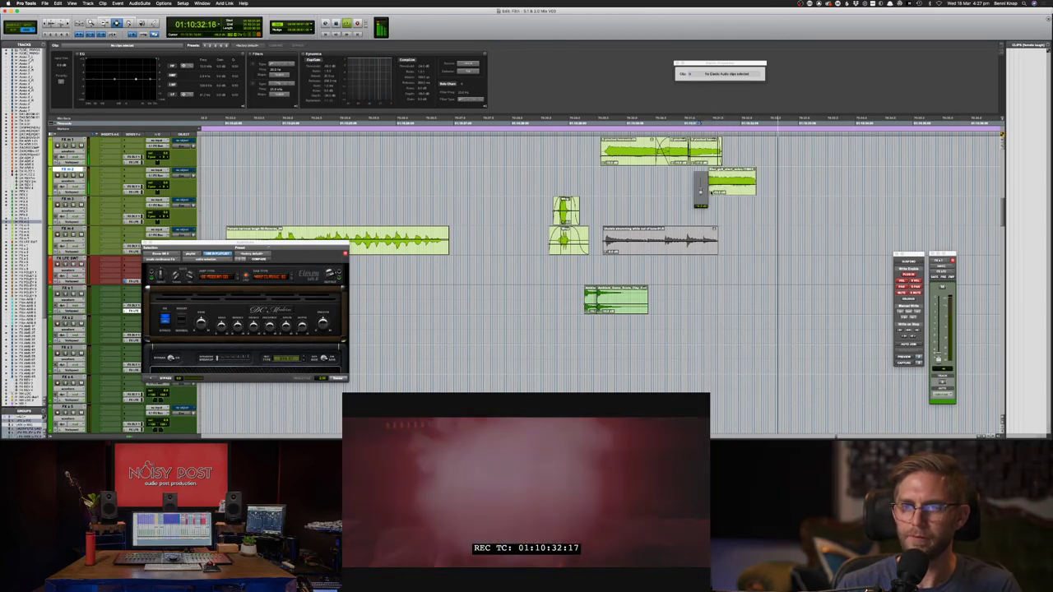
key("space")
- Undo the render and stretch the guitar clip slightly longer with Elastic Audio TCE
key("super+z")
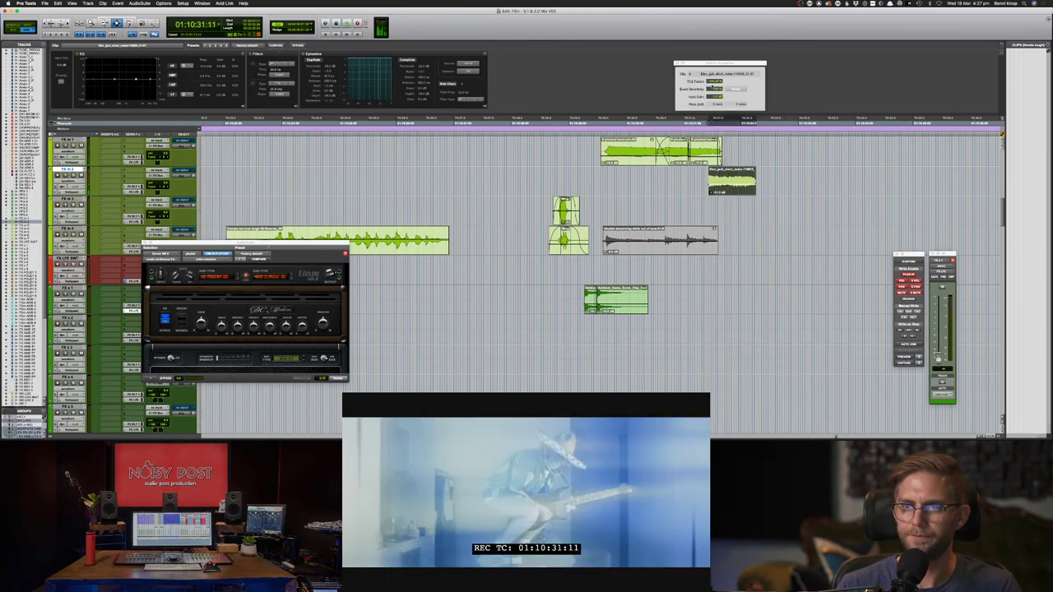
key("super+z")
key("super+z")
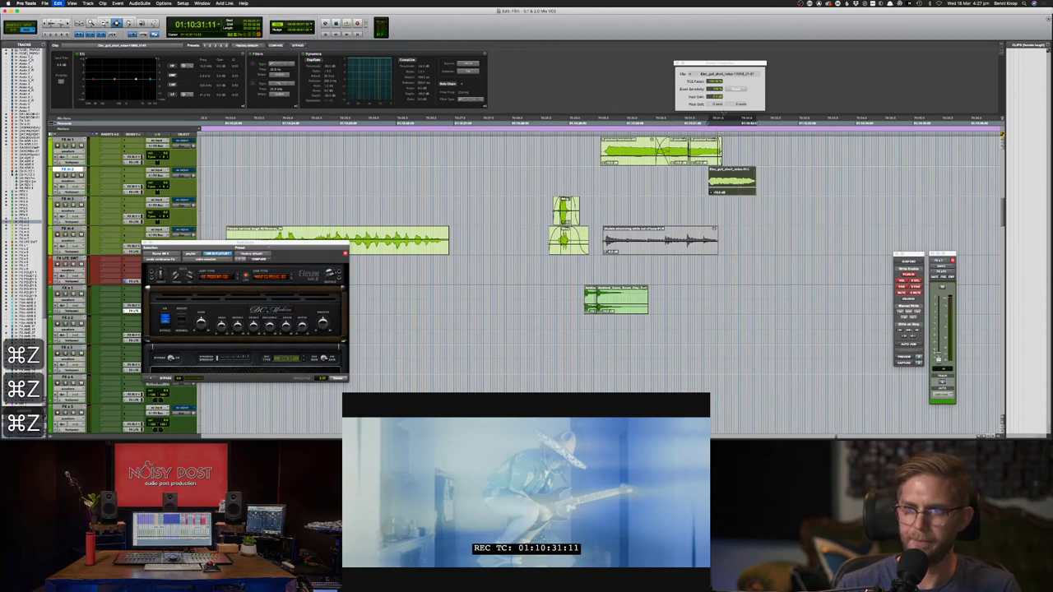
key("super+z")
key("space")
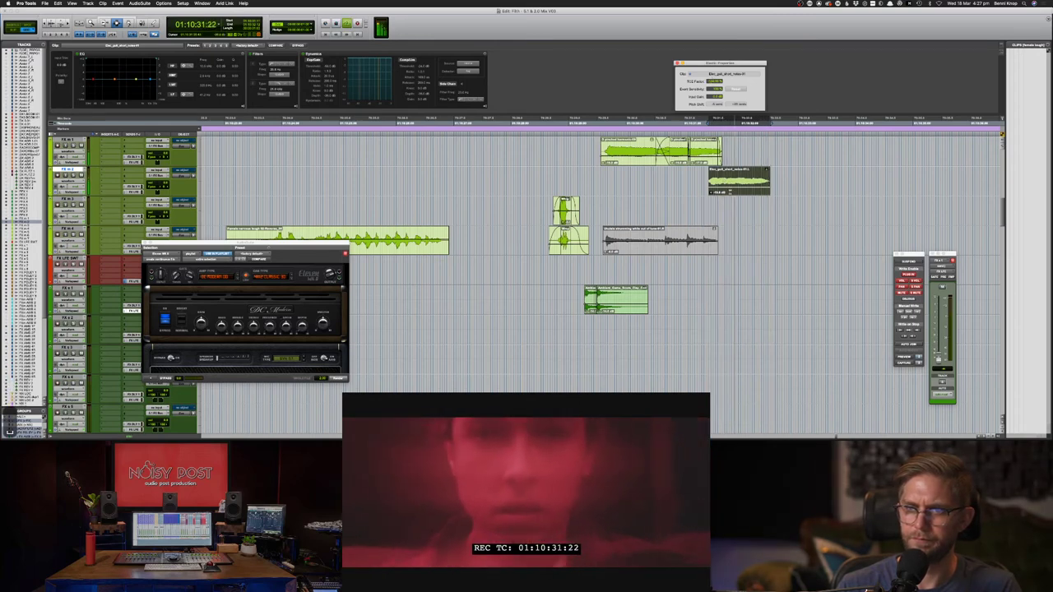
key("space")
key("space")
left_click_drag(711, 82, 713, 71)
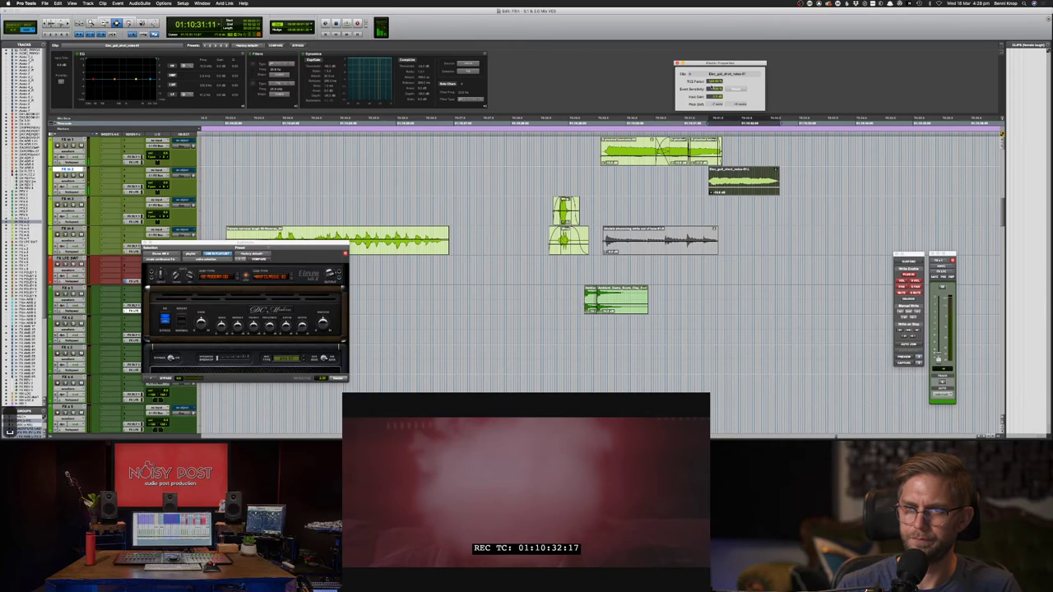
key("space")
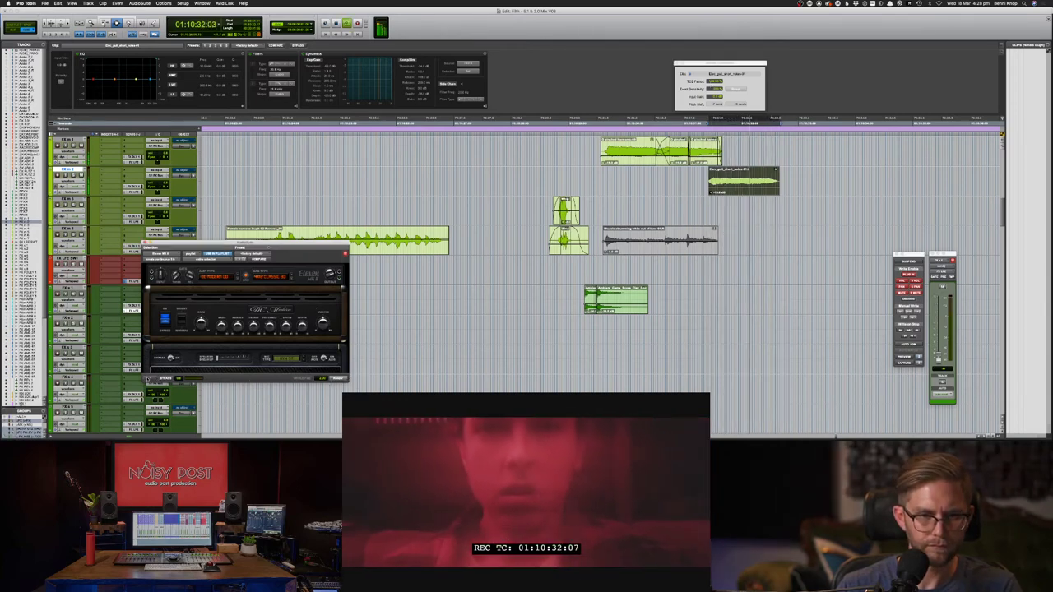
key("space")
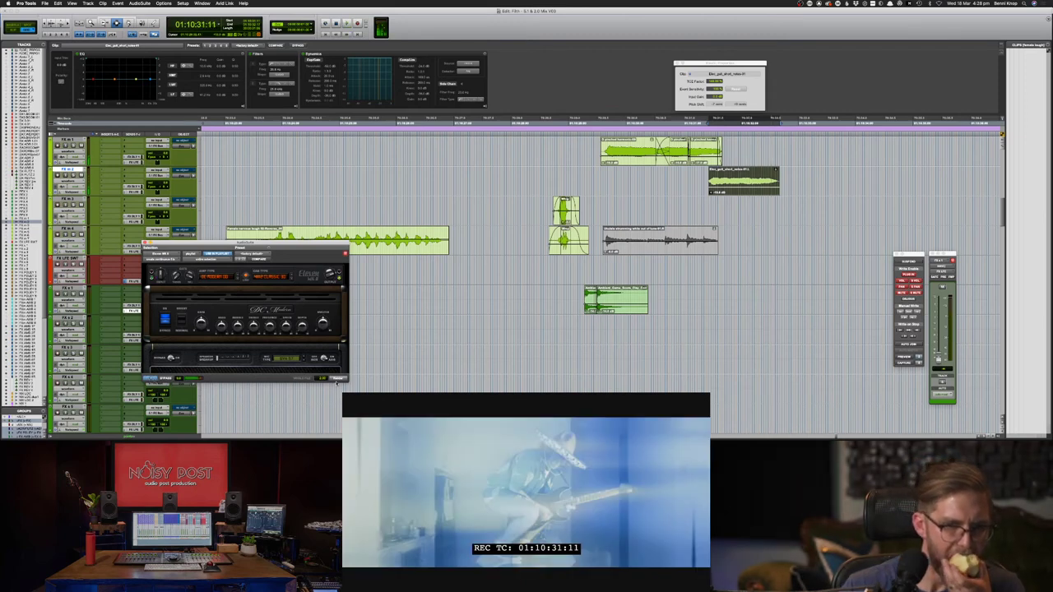
- Re-render the amp effect onto the stretched clip, lower its gain, and play it back
left_click(338, 379)
key("F7")
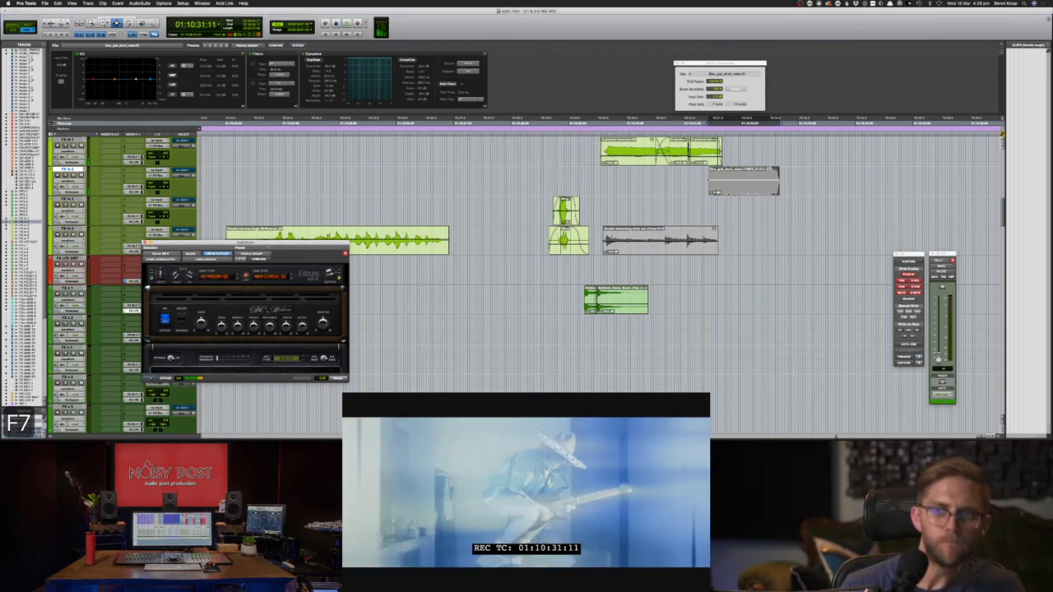
left_click_drag(713, 193, 712, 197)
key("space")
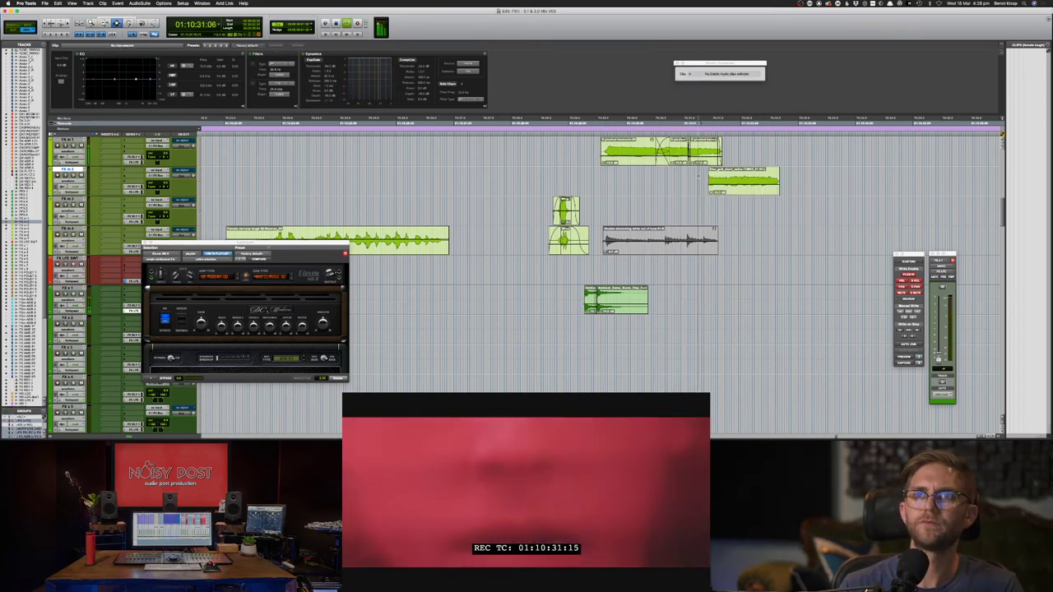
left_click(725, 188)
key("space")
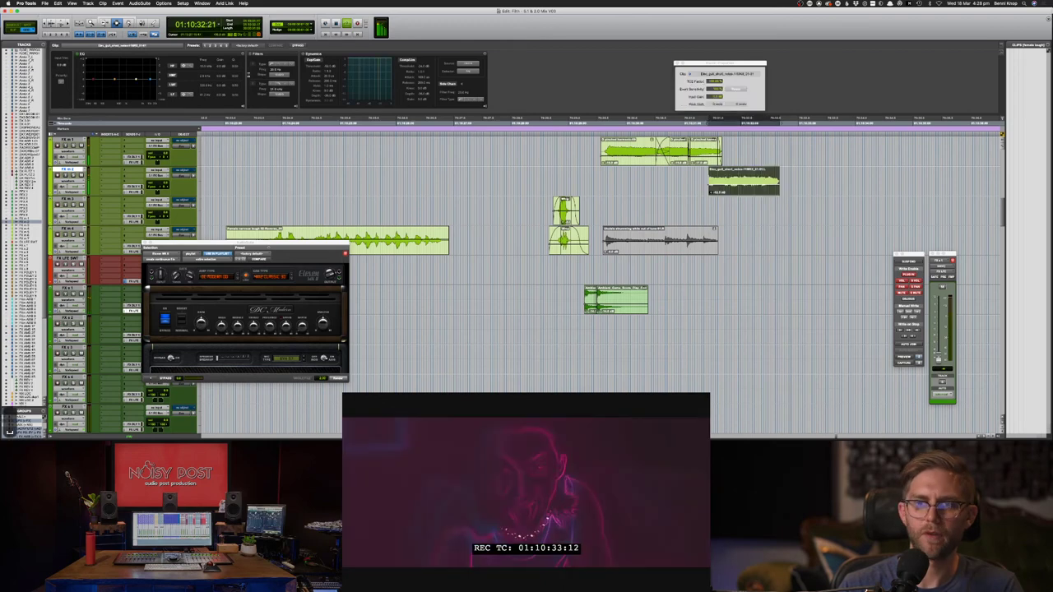
key("space")
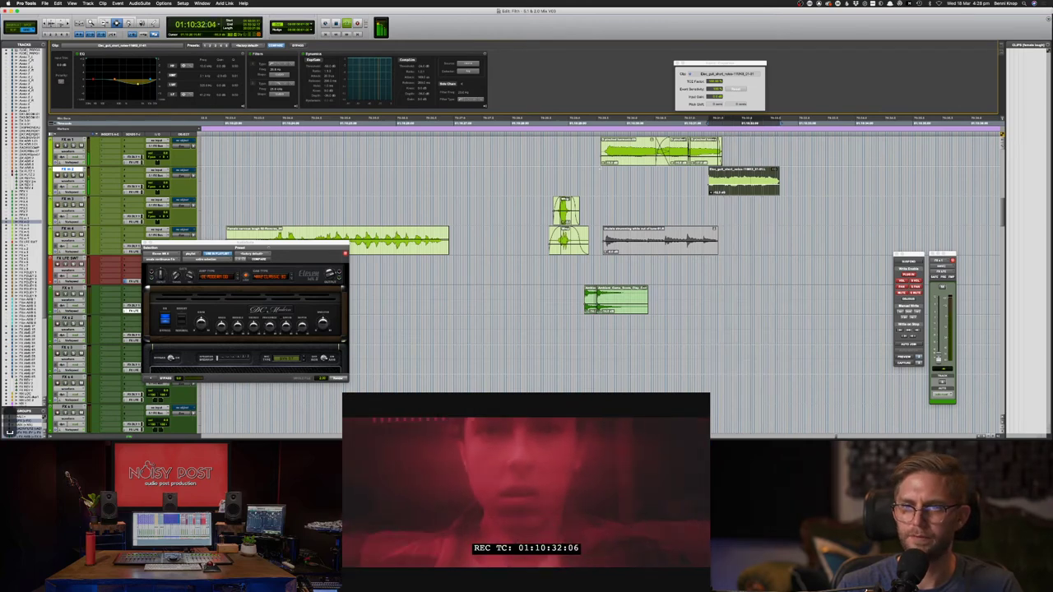
- Deselect the clip, set the start at 01:10:29:13, and save the session
key("space")
left_click(599, 175)
key("super+s")
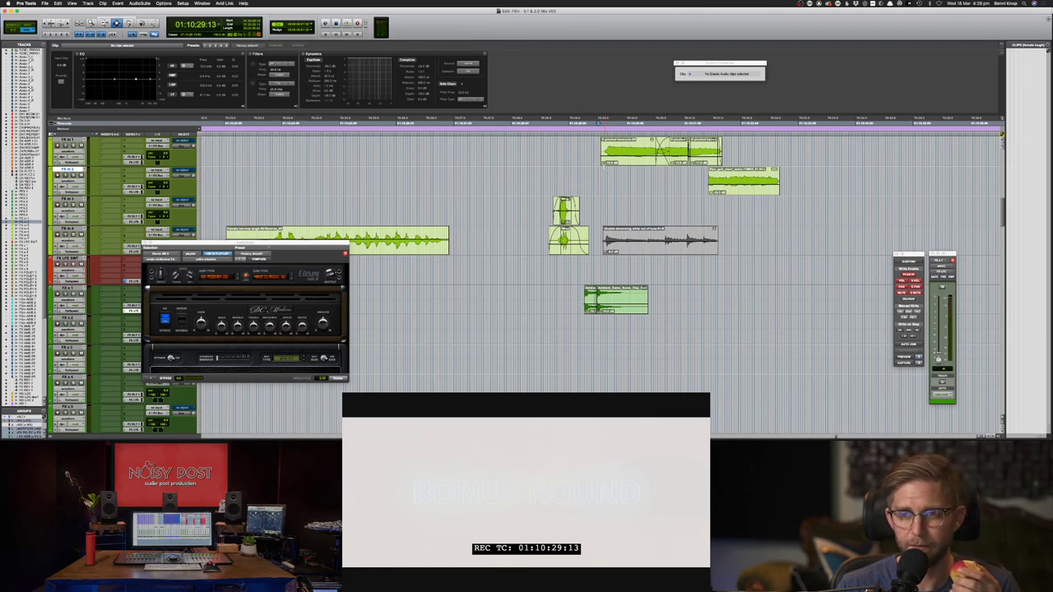
- Replay the passage from 01:10:29:13, then bring up the Mix window
key("space")
key("comma")
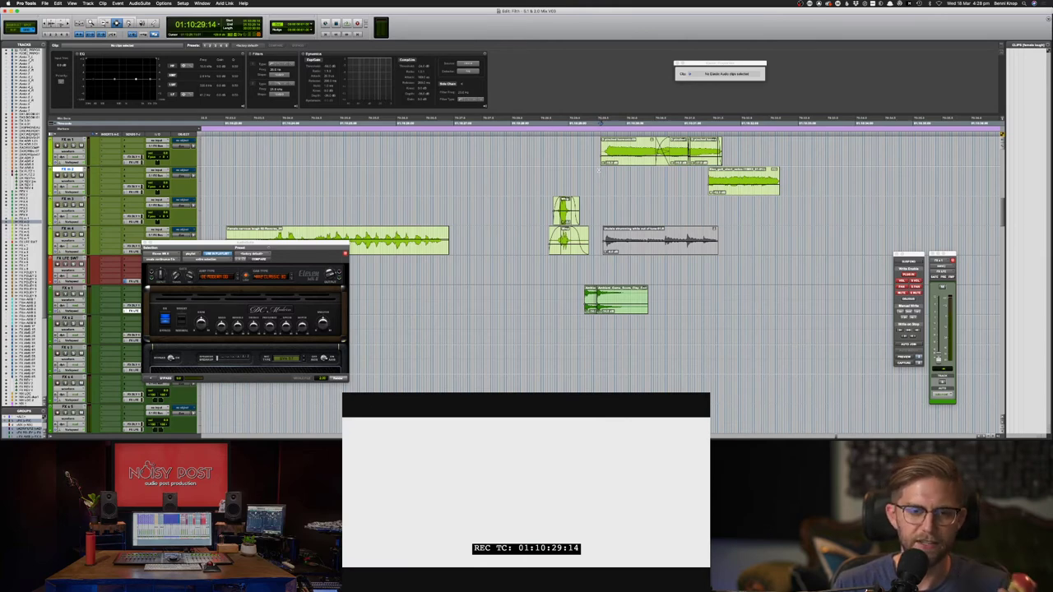
key("comma")
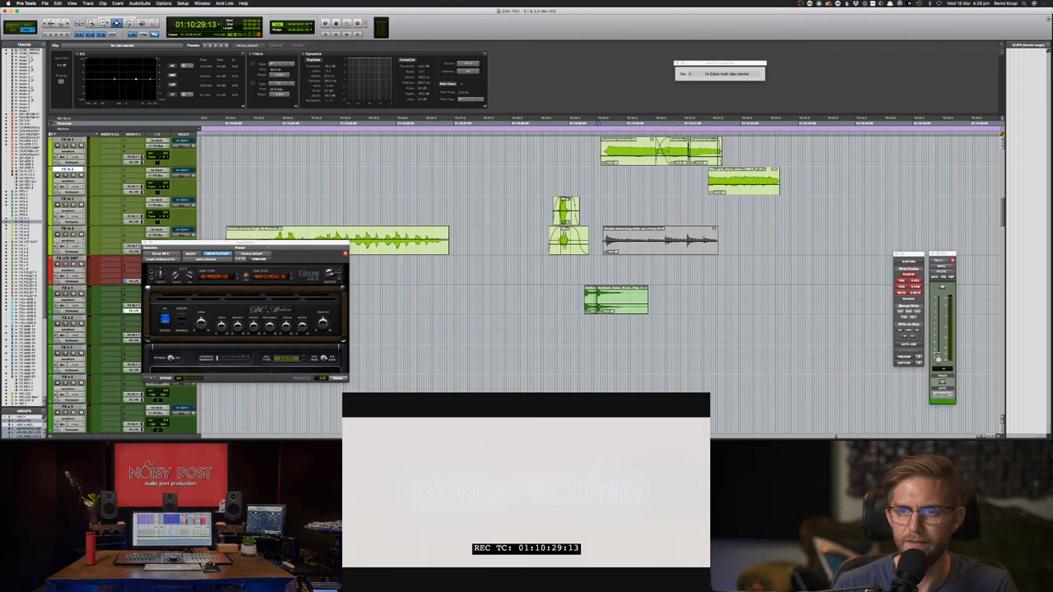
key("space")
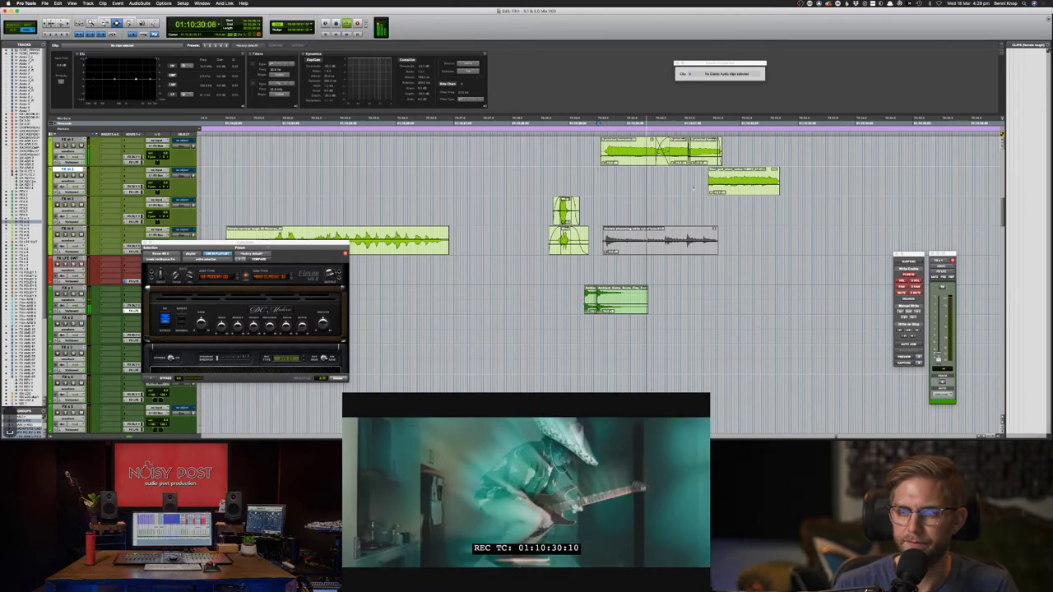
key("space")
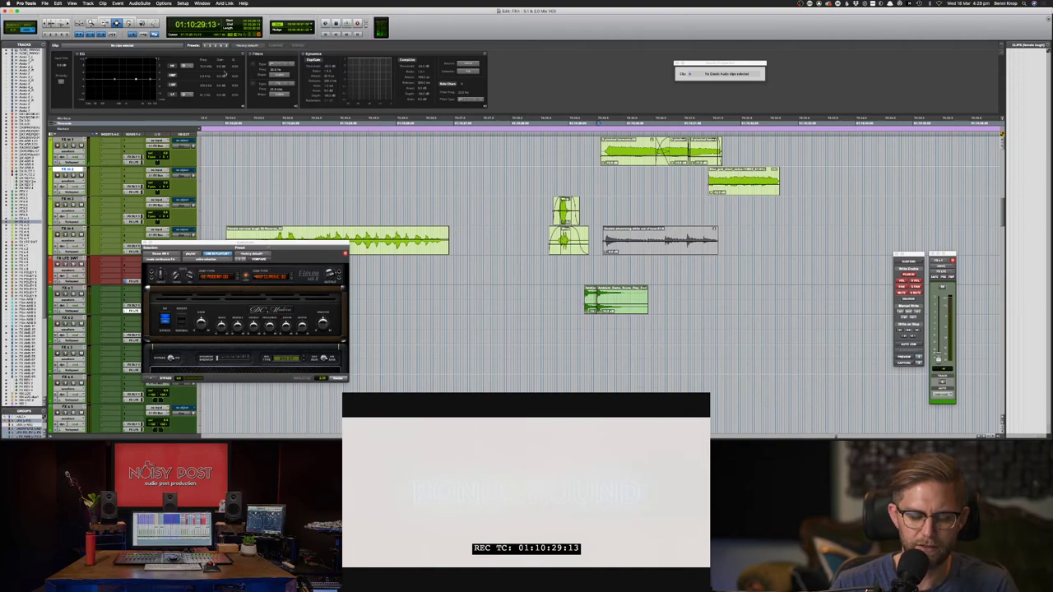
key("super+equal")
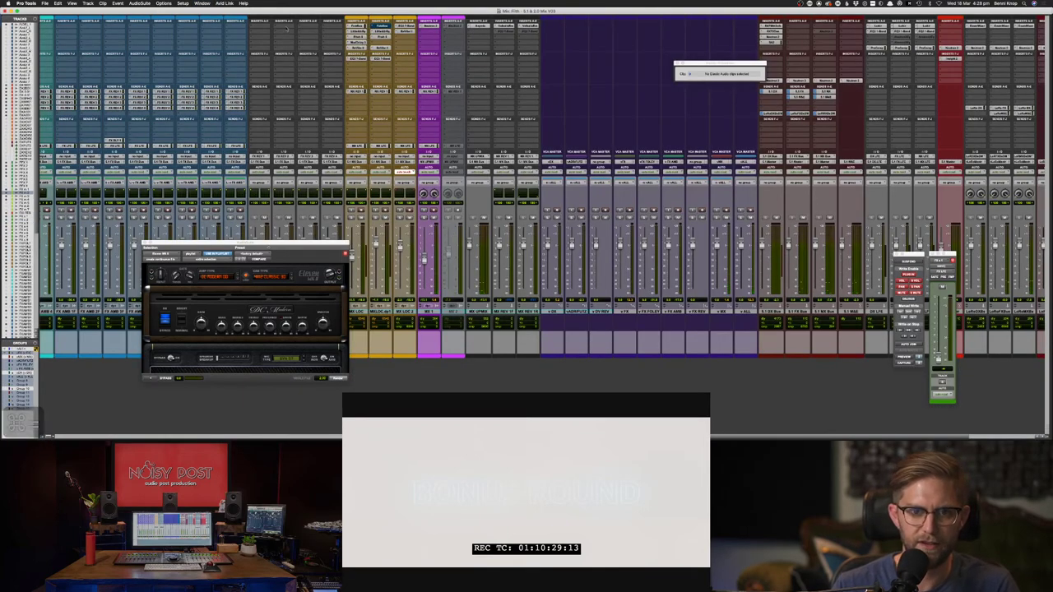
- Browse the multichannel Instrument/Harmonic insert plug-ins without adding one, then return to the Edit window
left_click(287, 32)
mouse_move(313, 25)
mouse_move(359, 80)
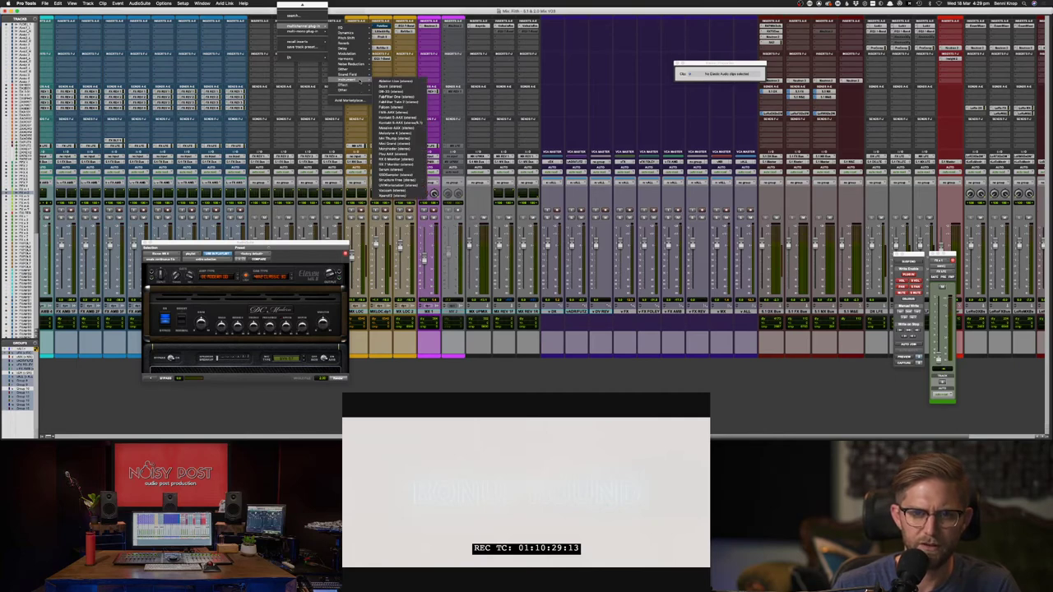
mouse_move(358, 59)
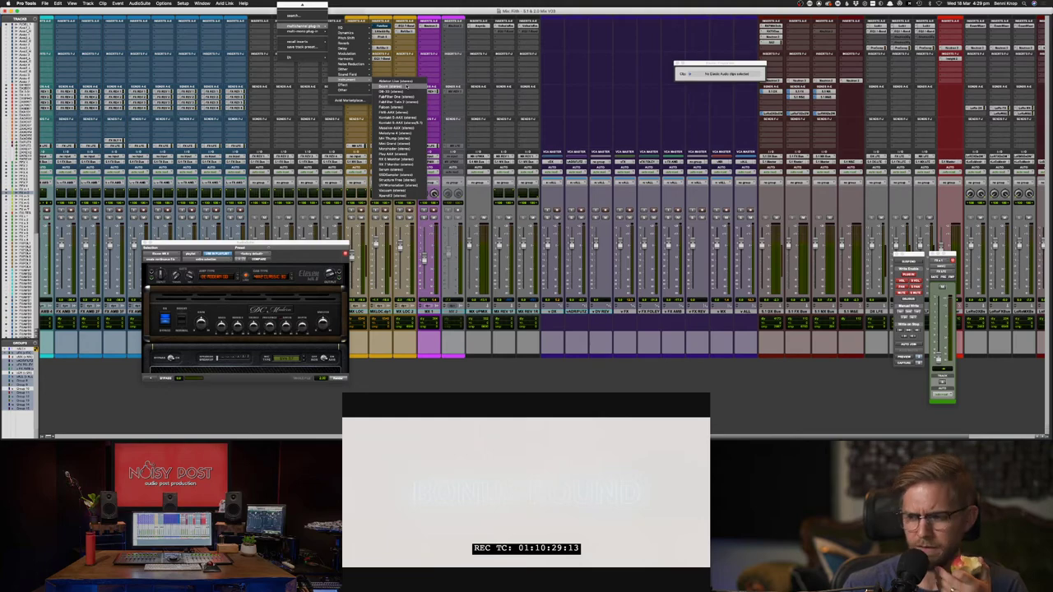
left_click(434, 390)
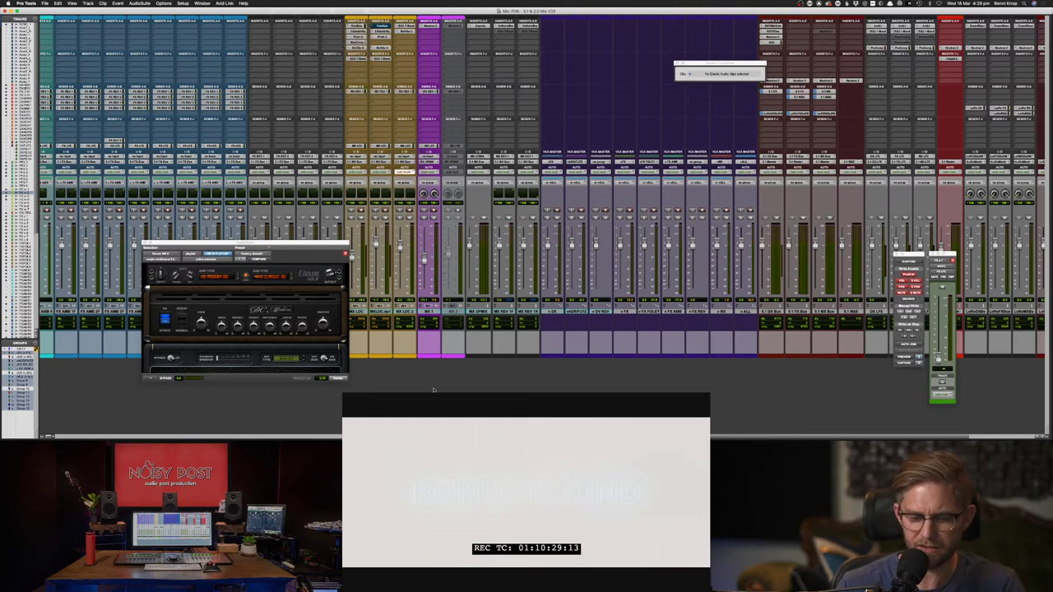
key("super+equal")
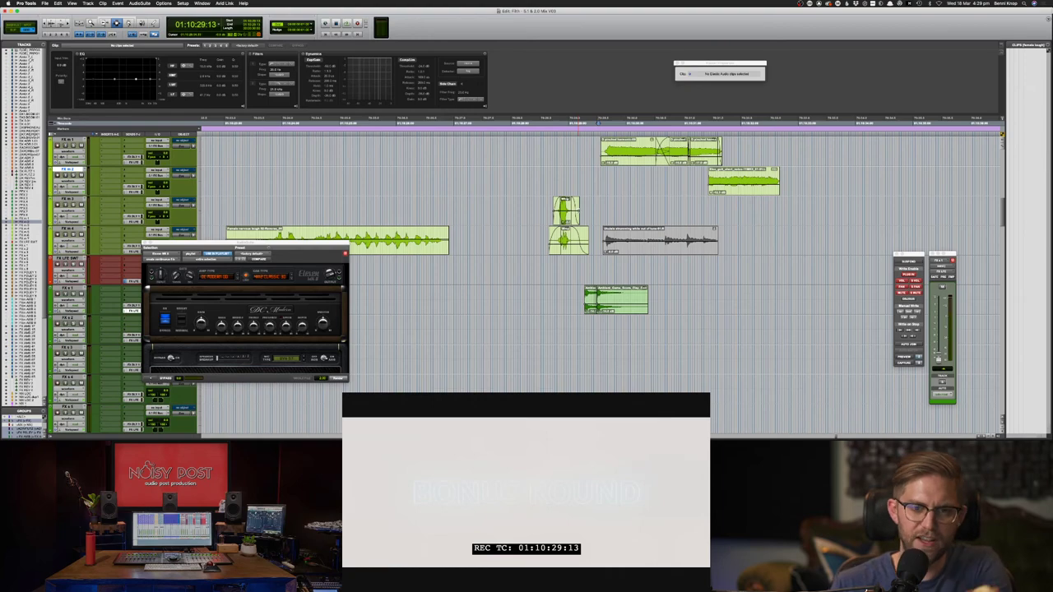
- Audition from 01:10:29:15 and undo the earlier edits on the guitar clip
key("space")
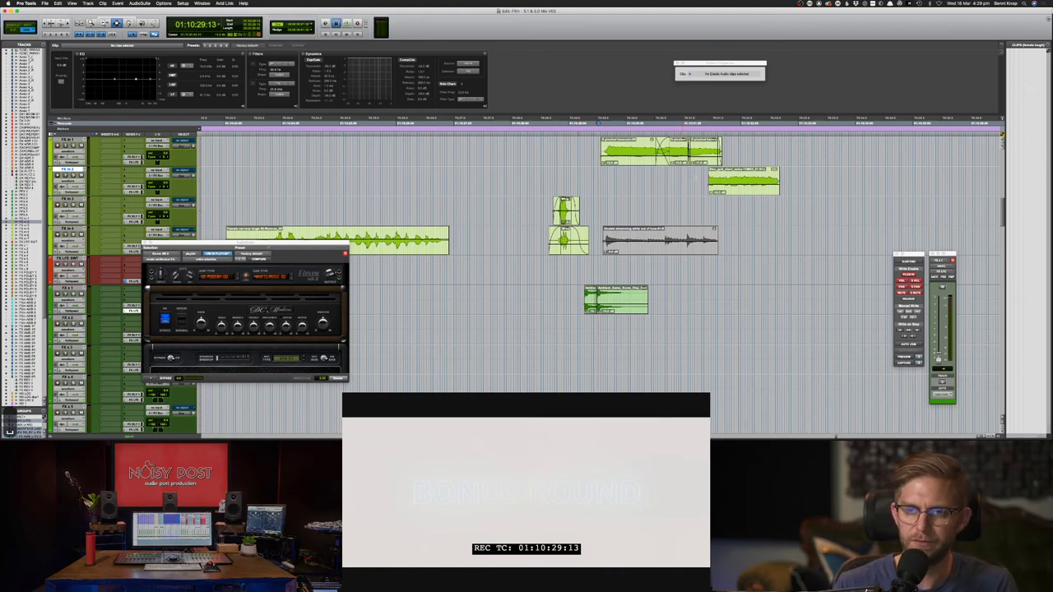
key("space")
left_click(603, 174)
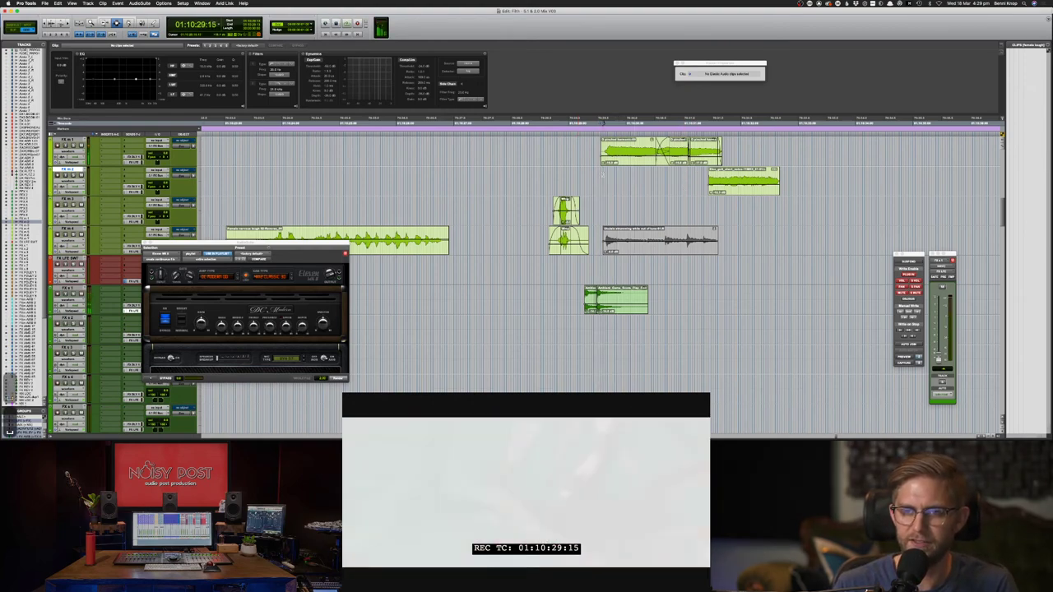
key("space")
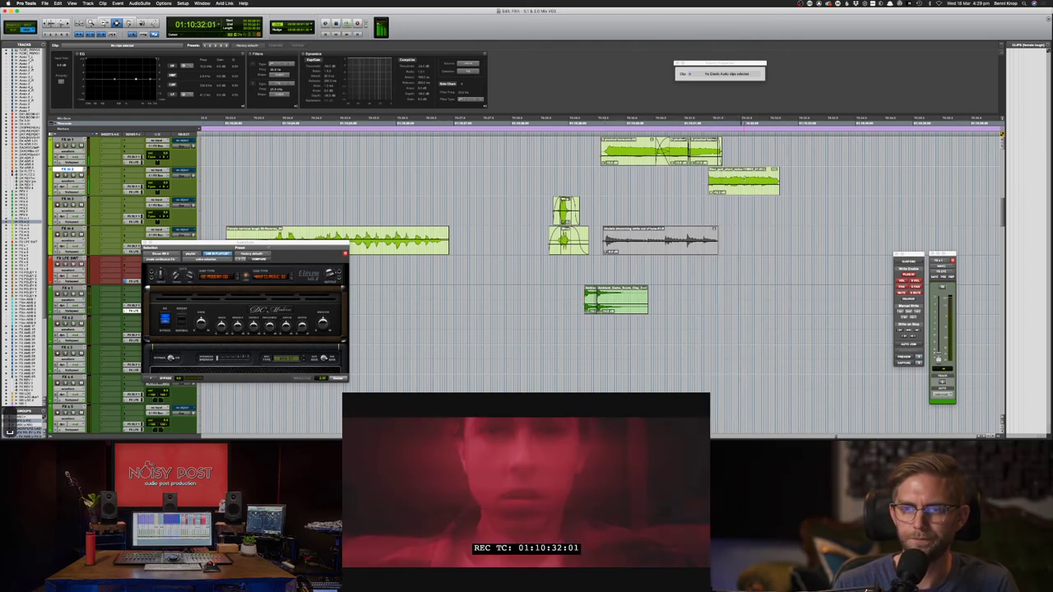
key("space")
key("super+z")
key("super+z")
key("super+z")
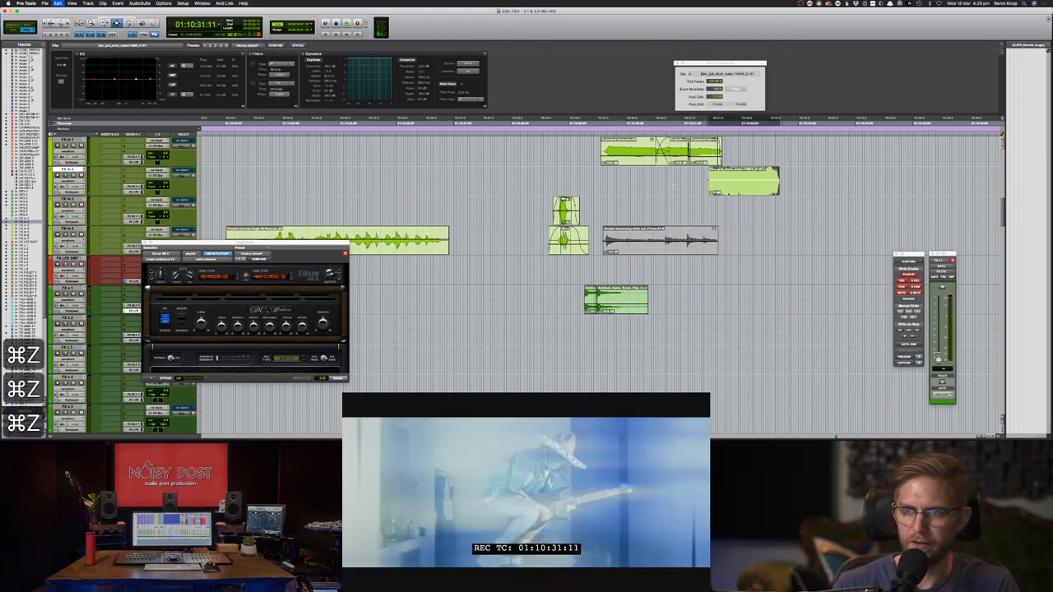
key("super+z")
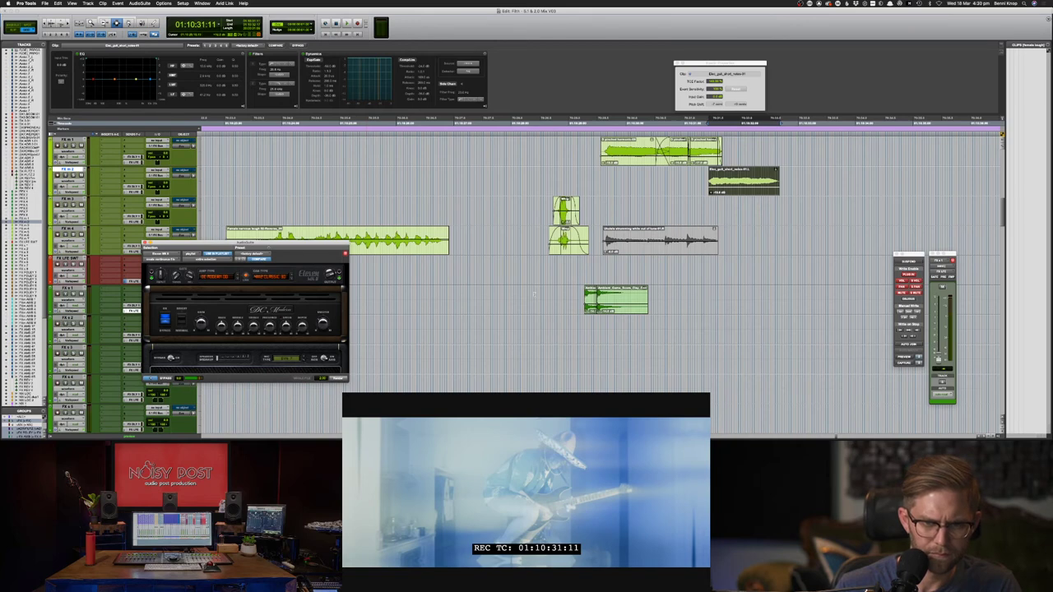
- Render the amp effect onto the FX m 2 guitar clip again and play it back
left_click(617, 176)
key("space")
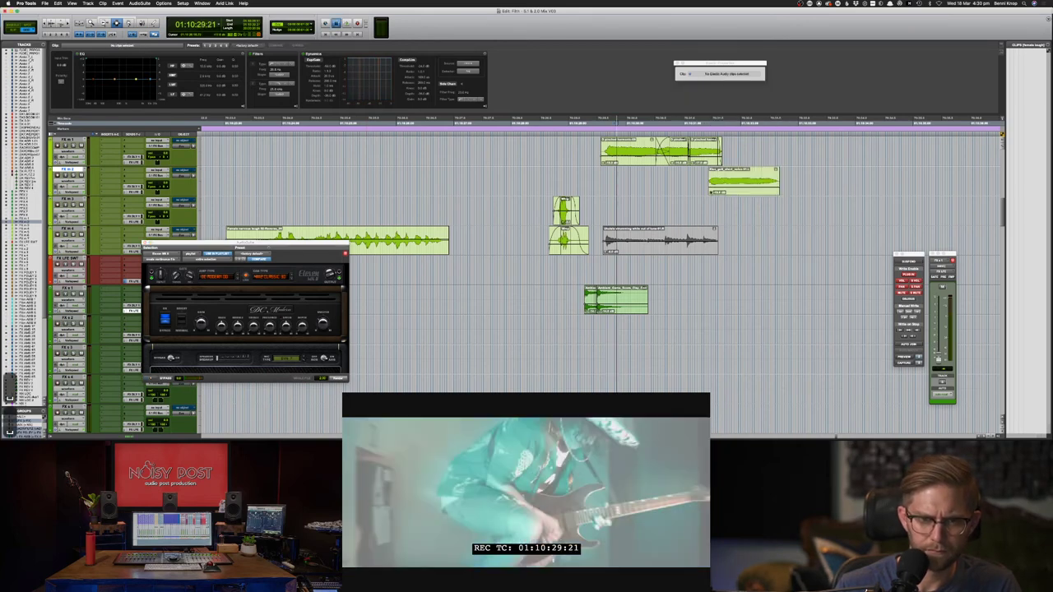
left_click(730, 183)
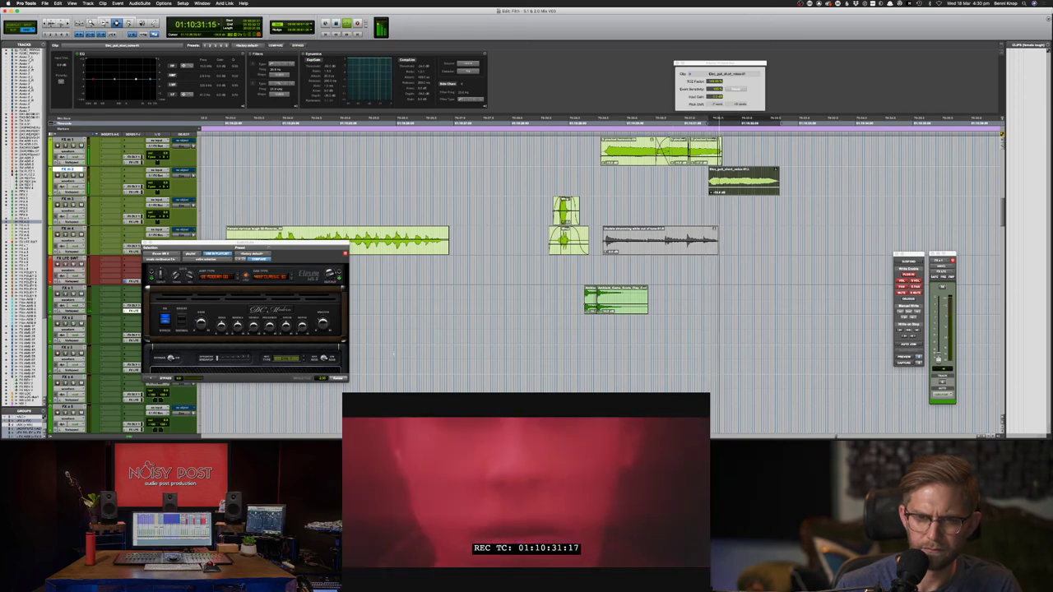
left_click(342, 379)
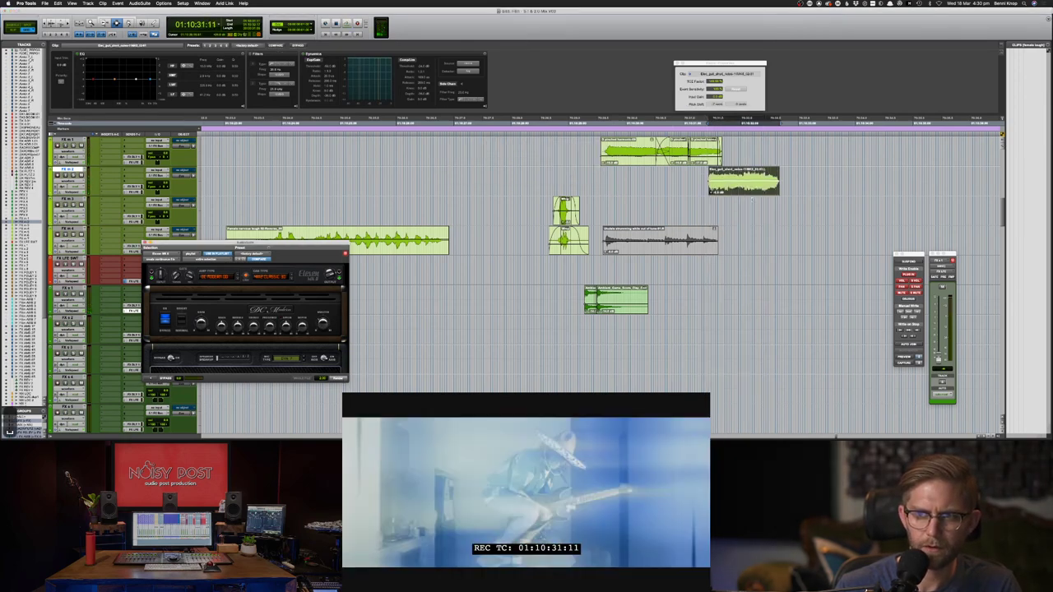
key("space")
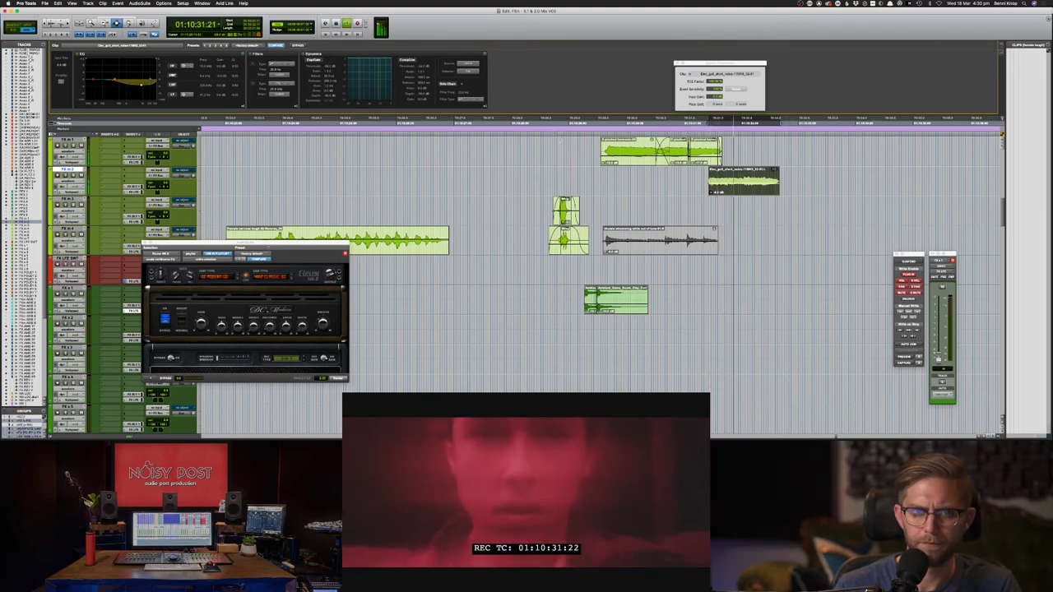
- Boost the gain of the short guitar notes clip on FX m 2 and save
key("space")
left_click(607, 182)
key("space")
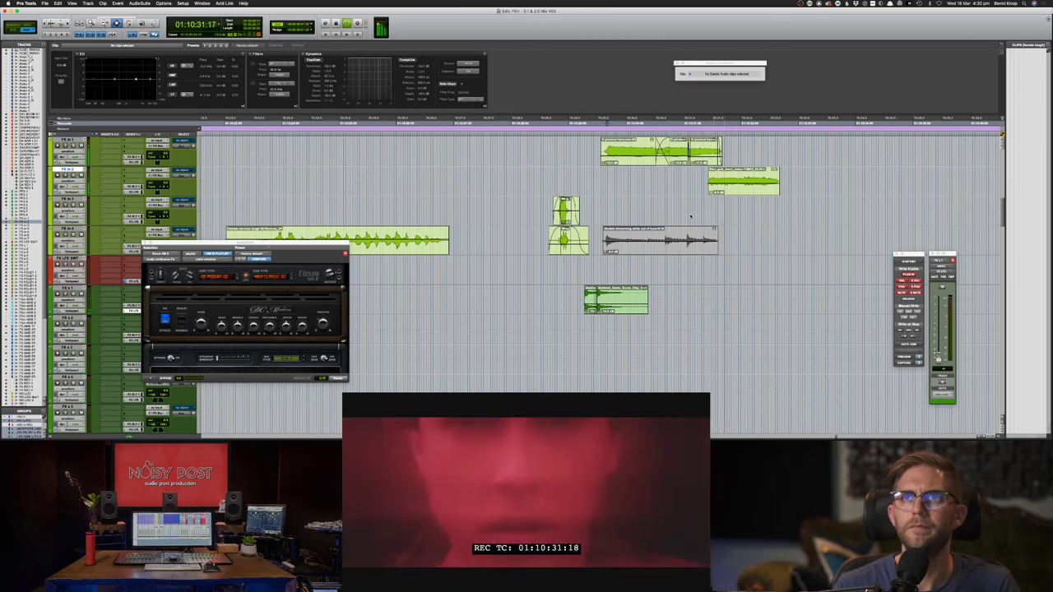
left_click(737, 188)
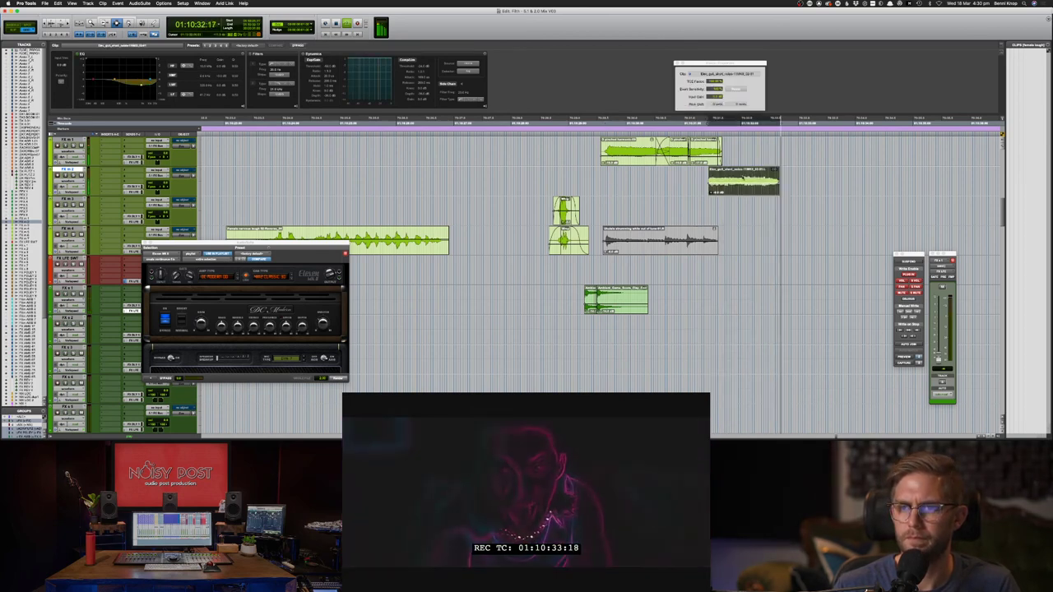
key("ctrl+shift+Up")
key("space")
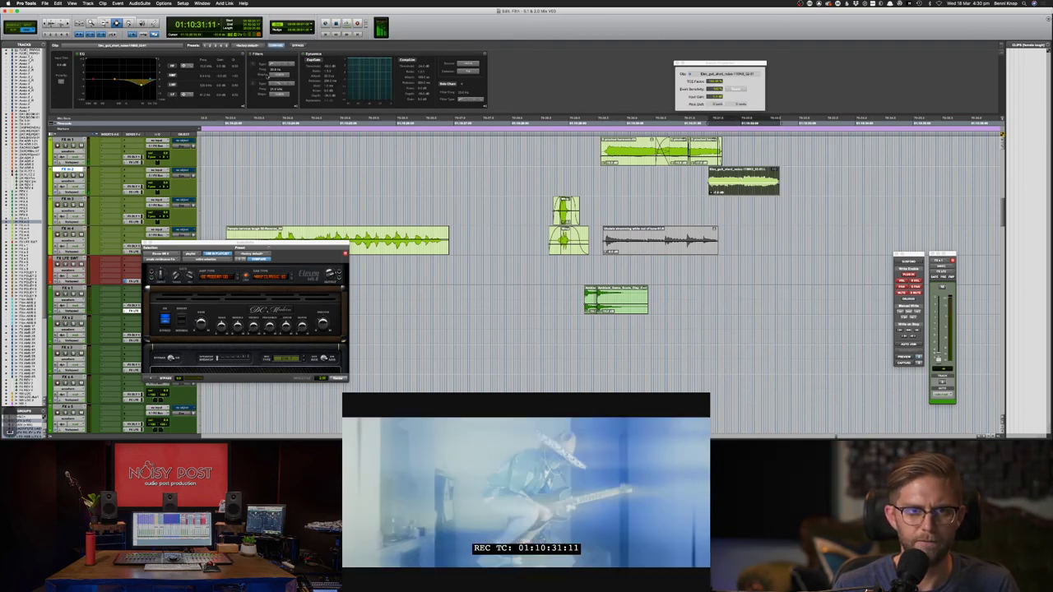
key("space")
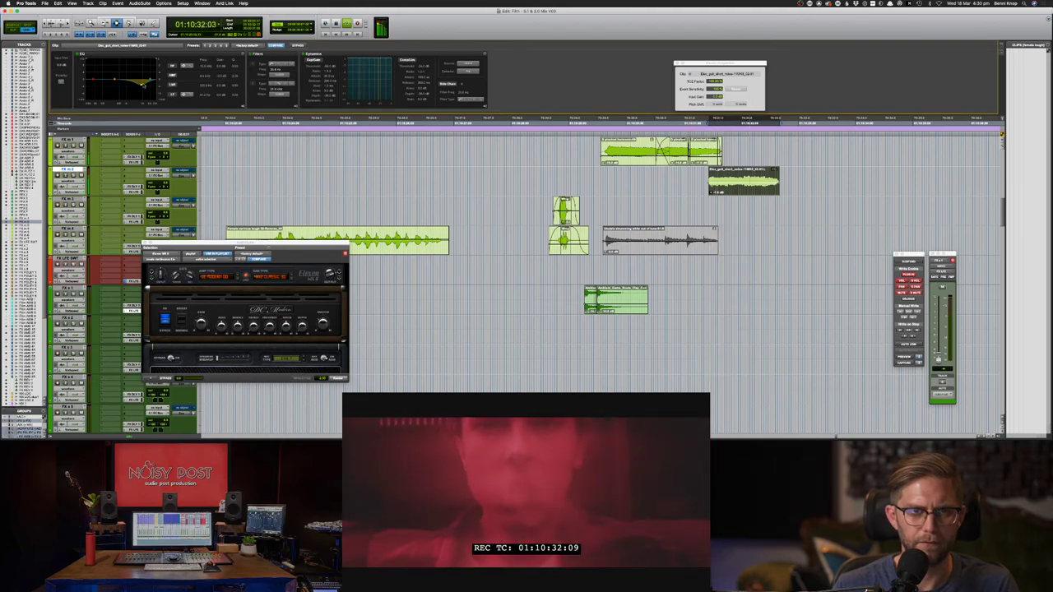
key("space")
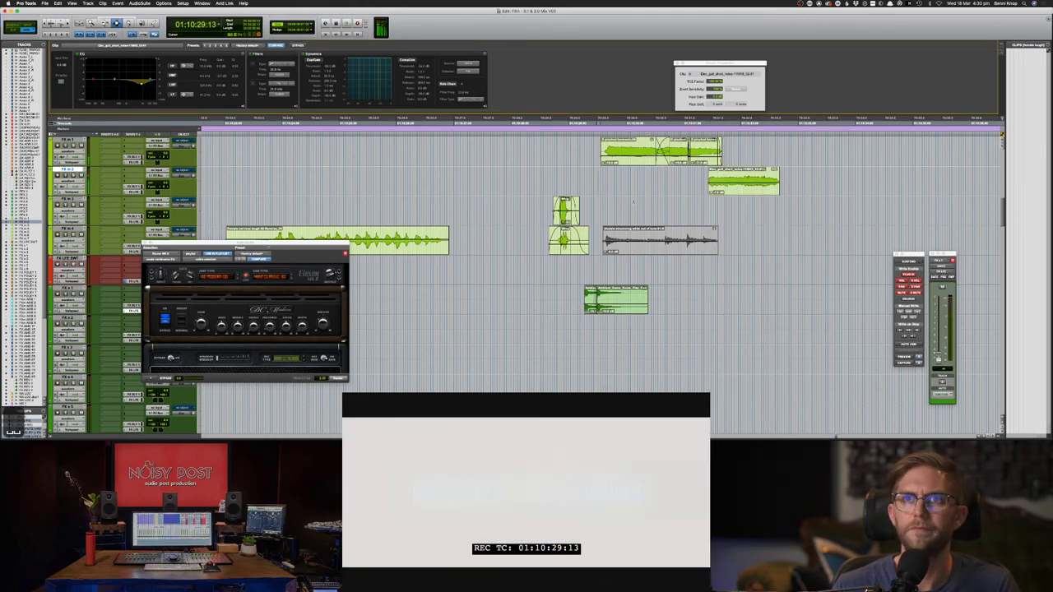
key("super+s")
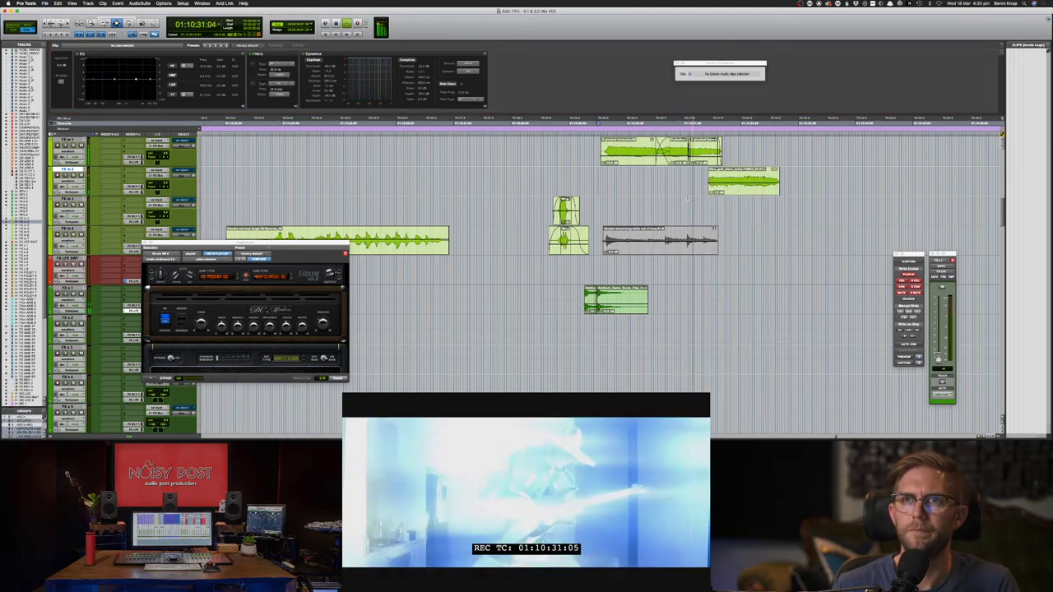
key("space")
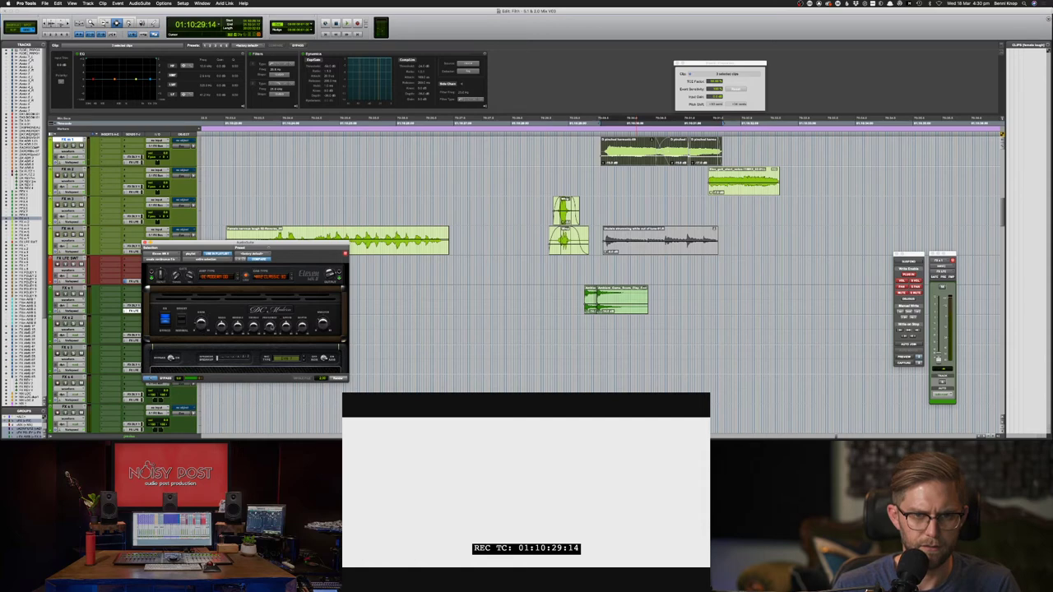
- Render the processing onto the FX m 1 clip and lower its clip gain
left_click(338, 379)
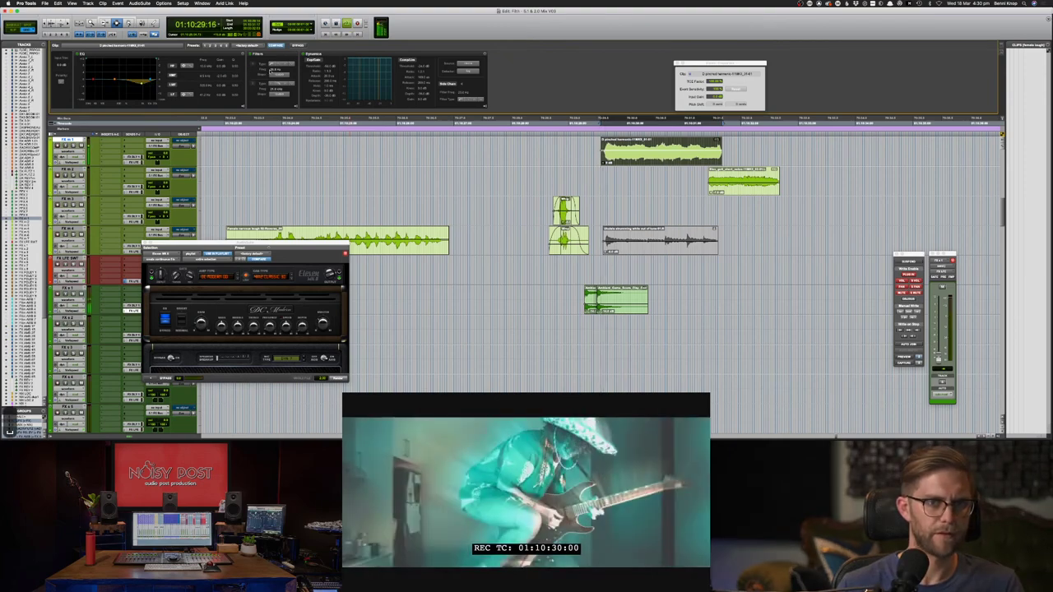
left_click(686, 211)
key("space")
key("space")
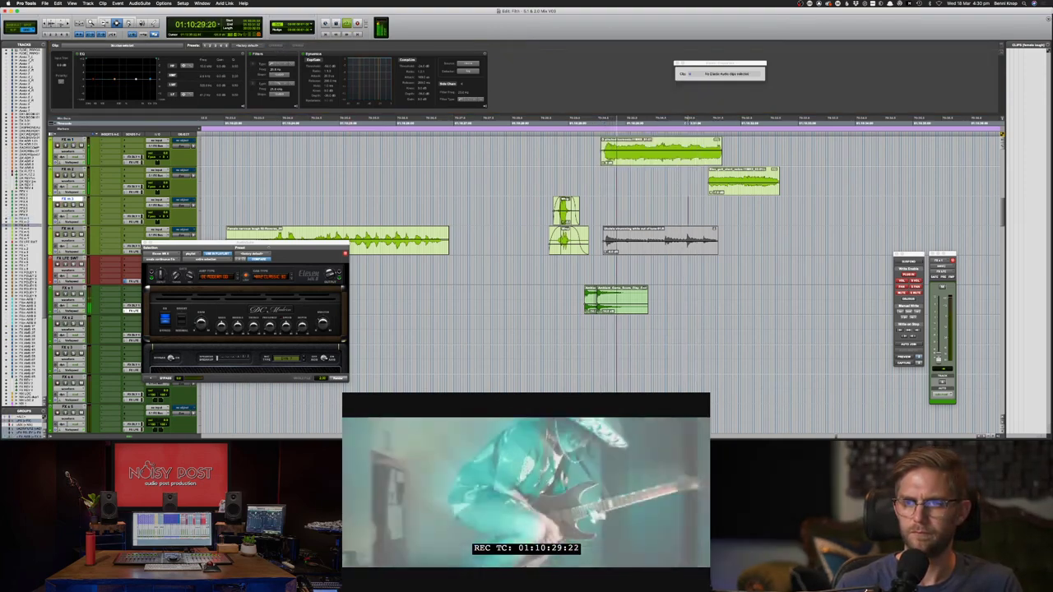
left_click_drag(605, 163, 605, 161)
key("space")
key("space")
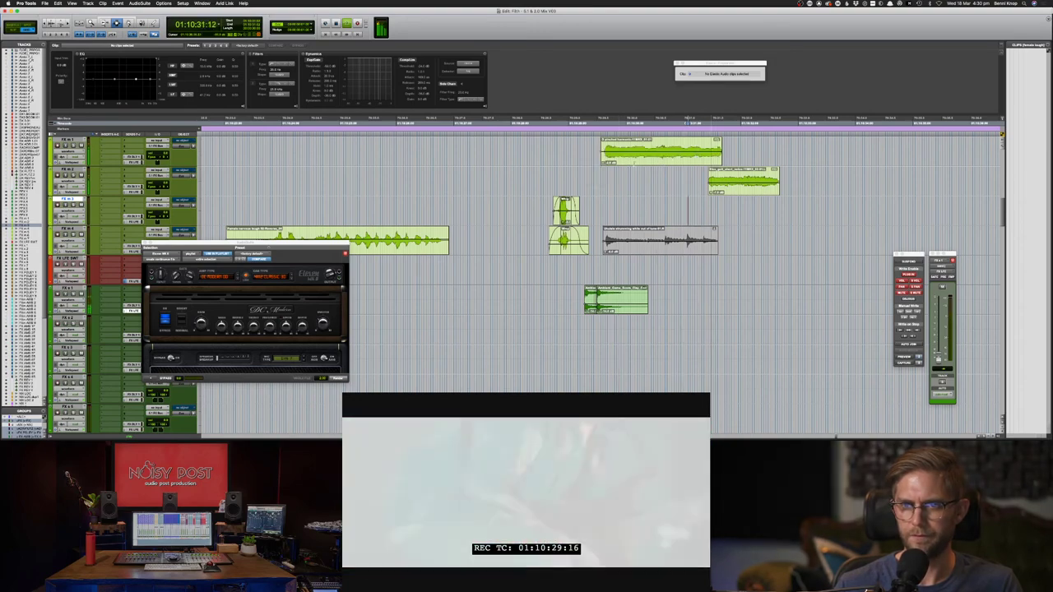
left_click(679, 175)
key("space")
key("space")
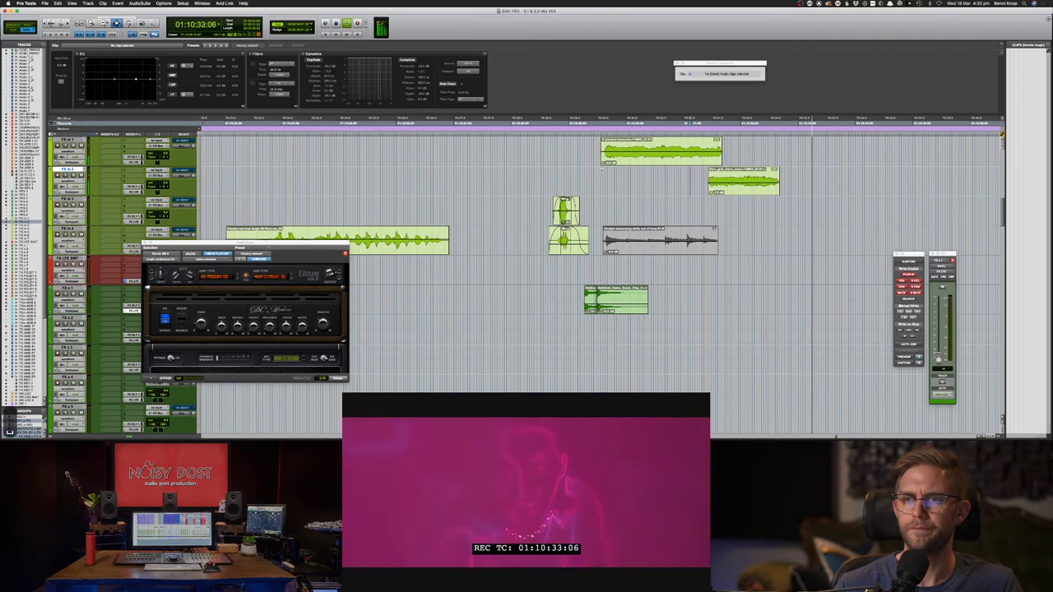
key("space")
key("space")
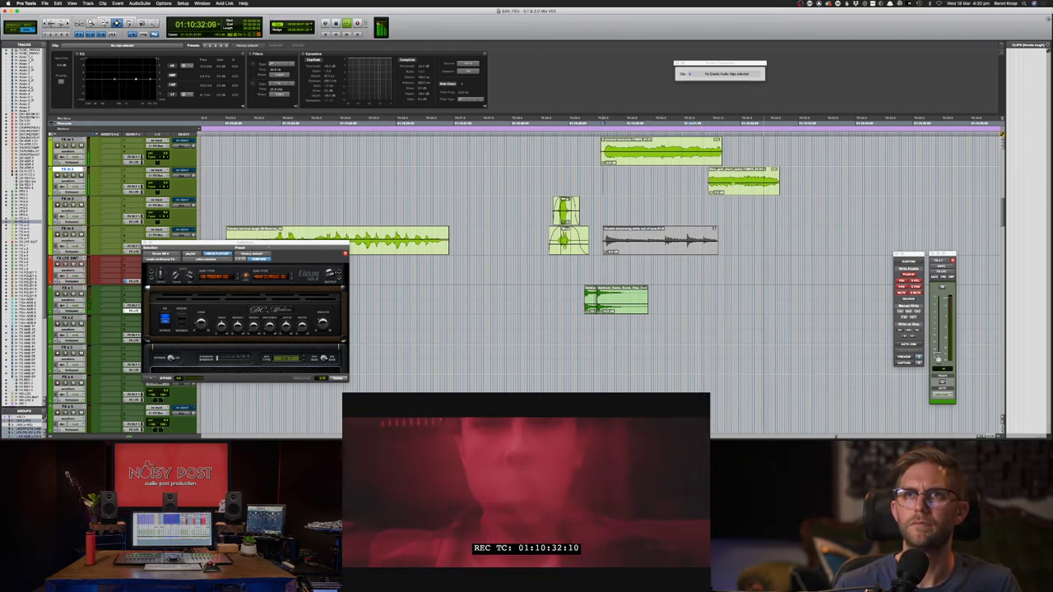
- Set the playback start near 01:10:30:10 and save the session again
left_click(672, 183)
key("space")
left_click(648, 181)
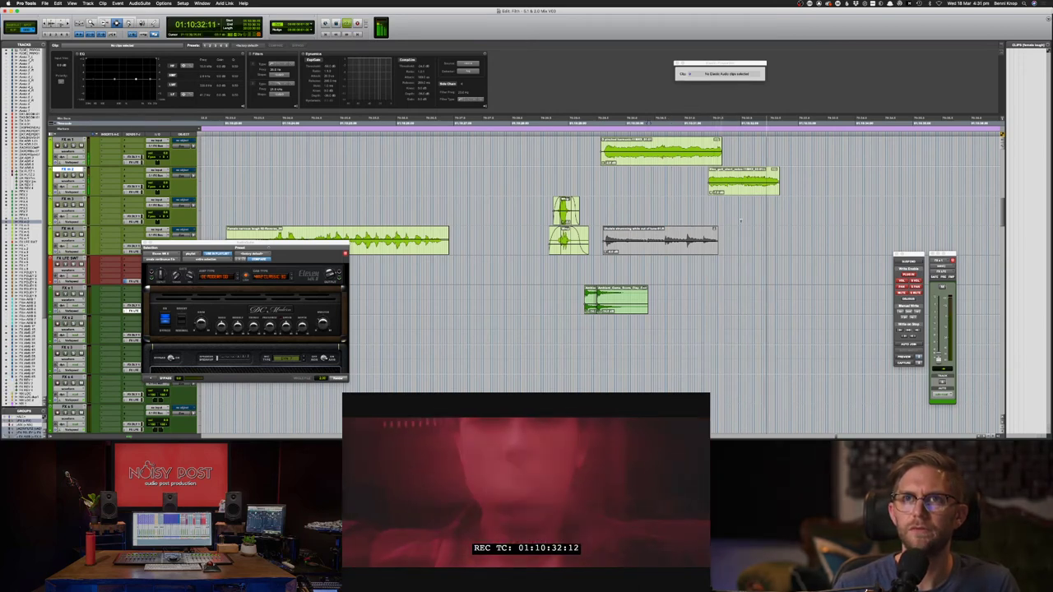
key("super+s")
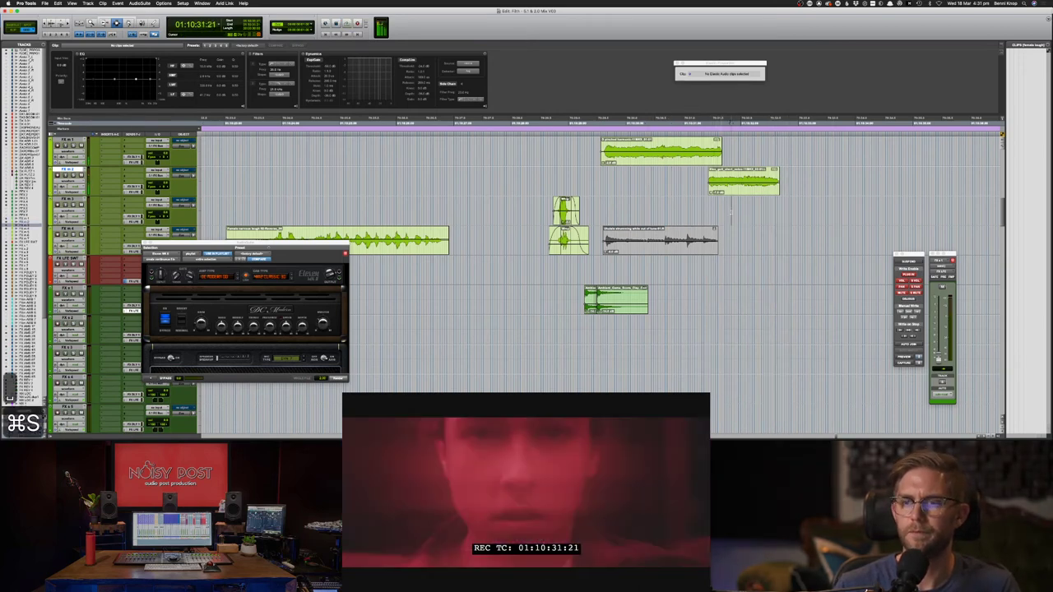
key("super+Tab")
- Search Soundsnap for 'wind whoosh', preview the Cinematic whoosh result, and return to Pro Tools
type("w")
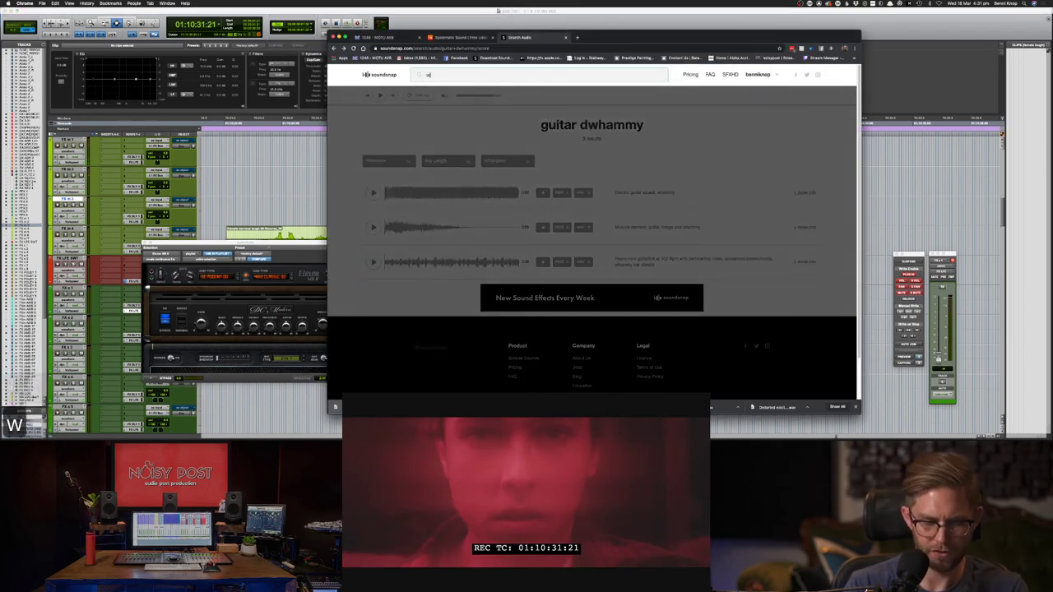
type("ind whoosh")
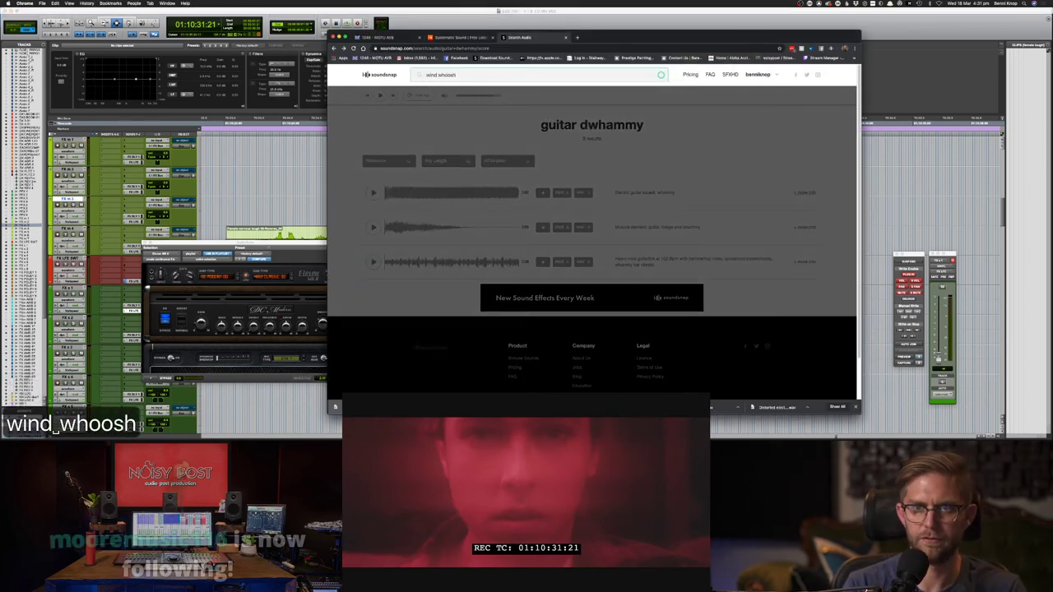
key("Return")
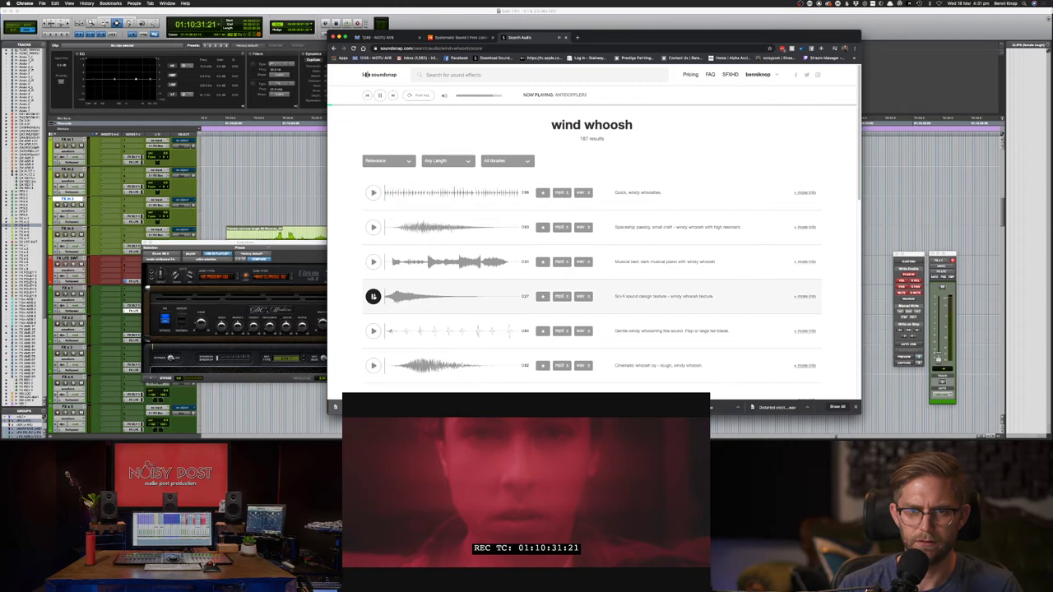
left_click(372, 365)
scroll(382, 313, "down", 3)
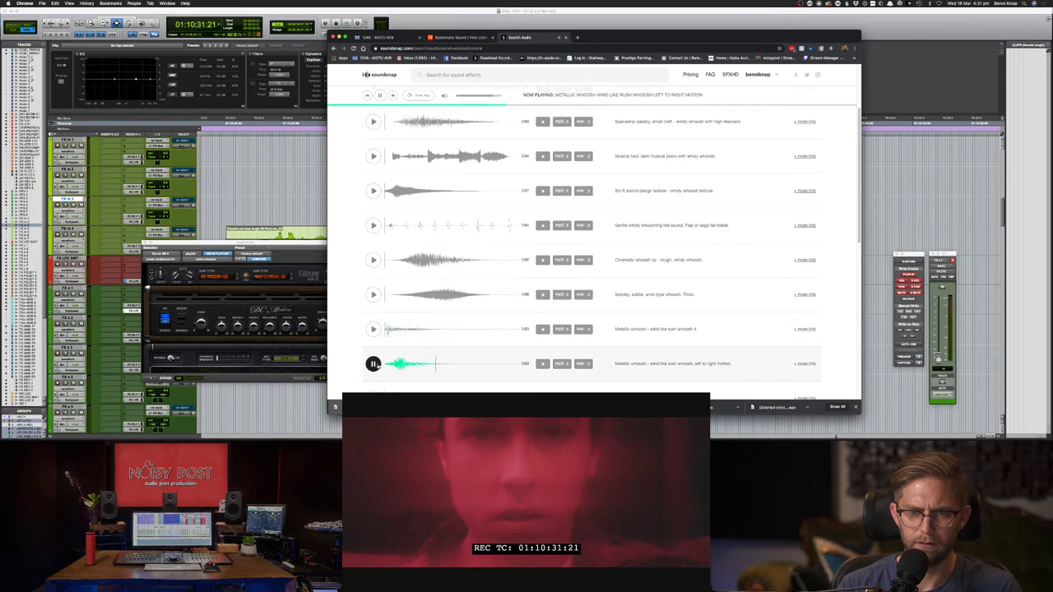
key("super+Tab")
key("F7")
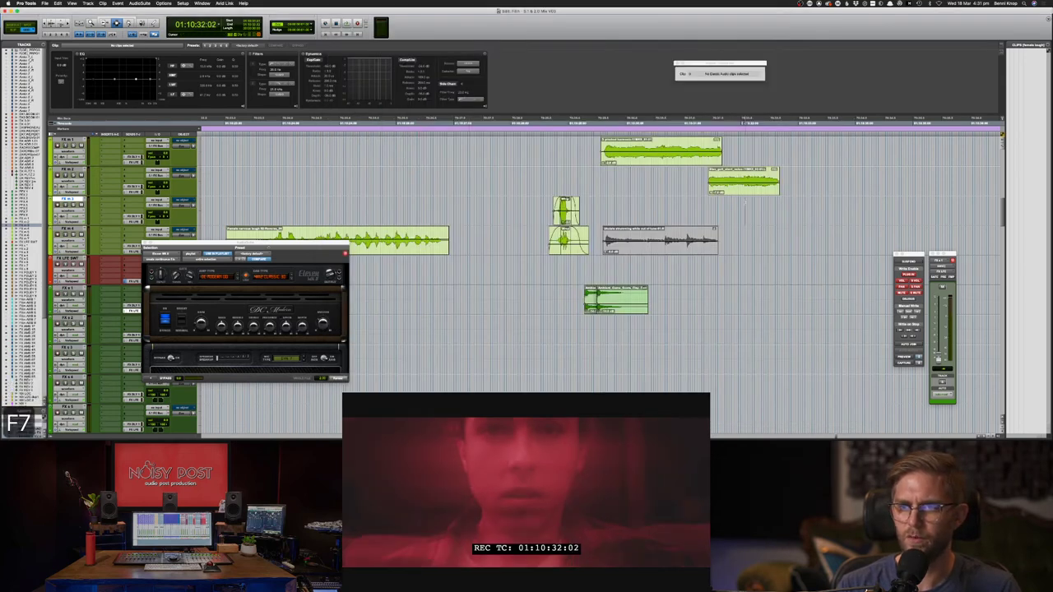
key("space")
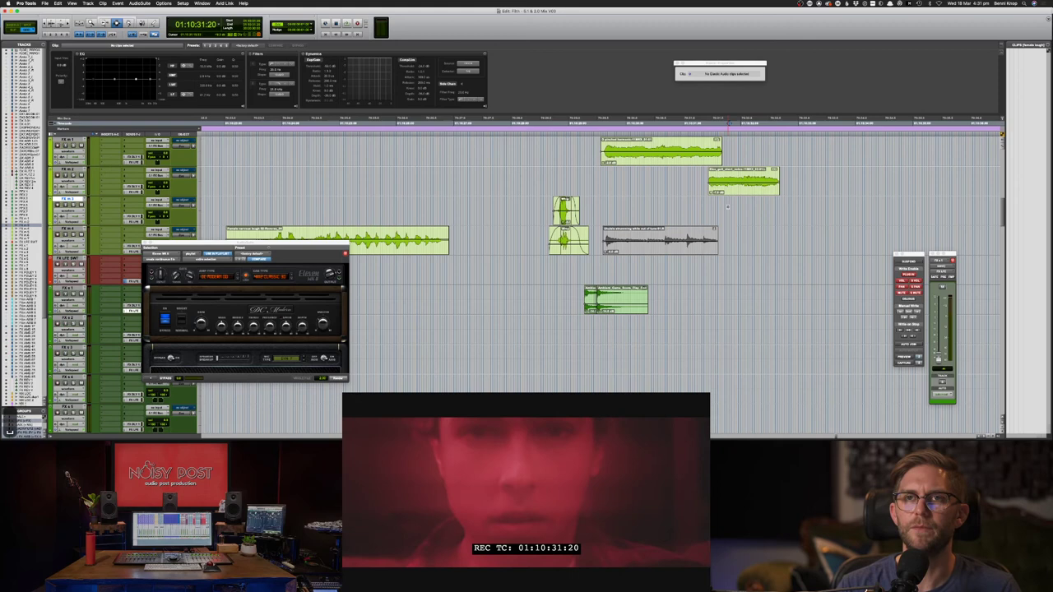
key("space")
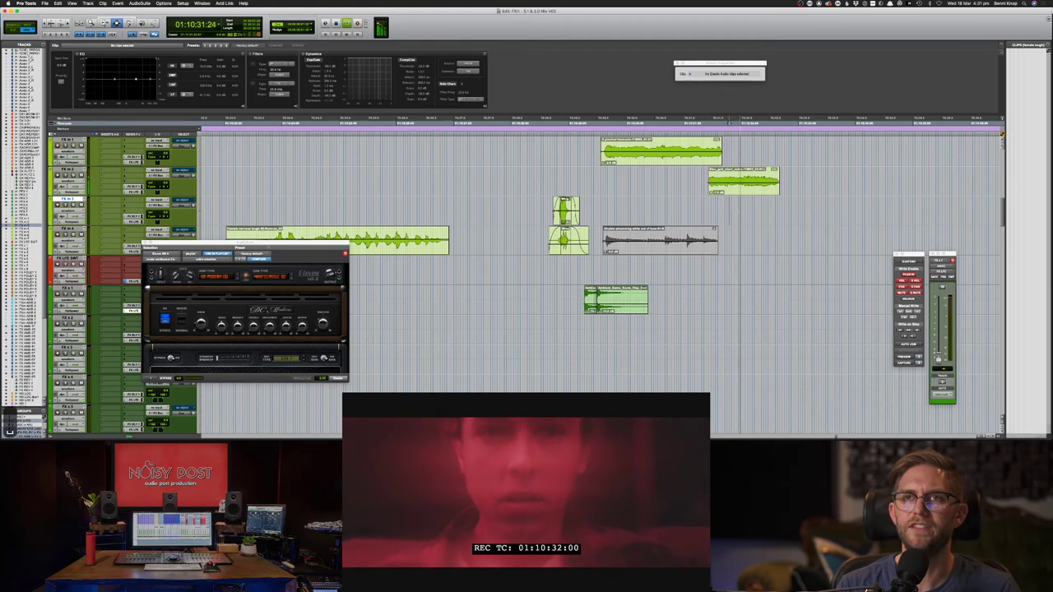
key("space")
left_click(762, 216)
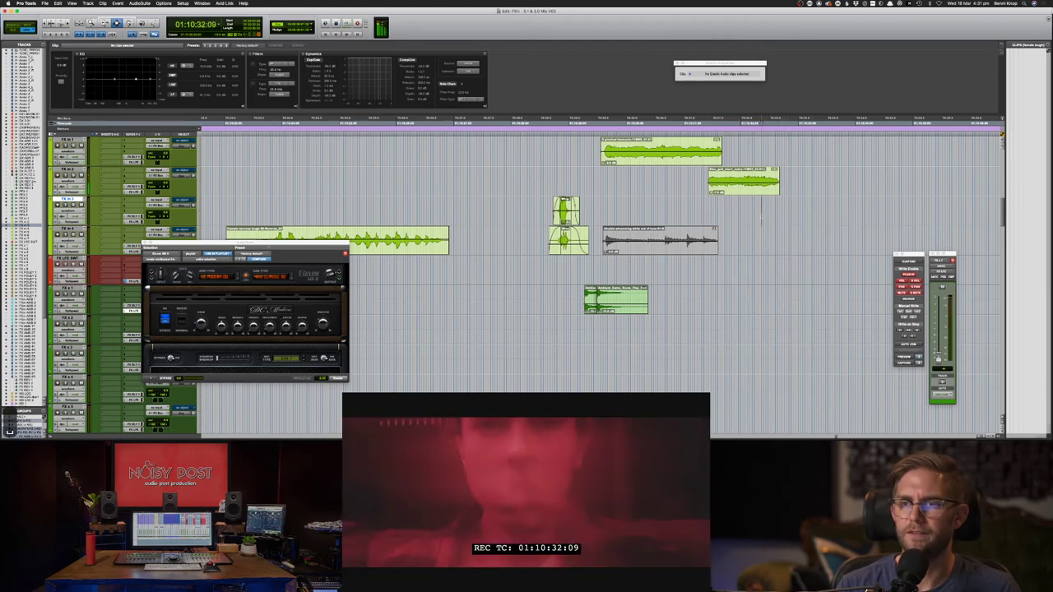
key("space")
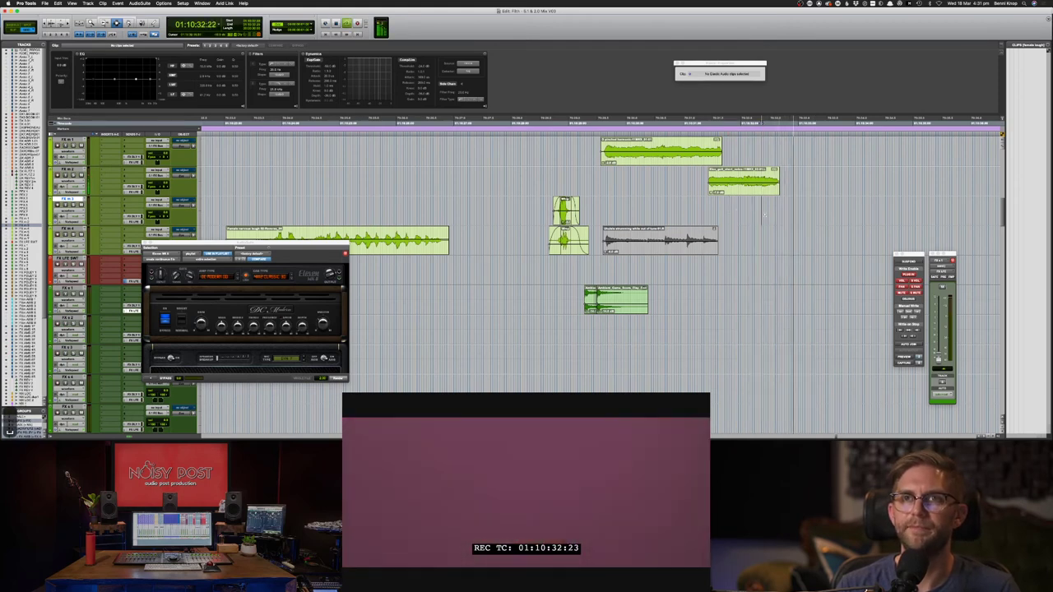
key("space")
left_click(729, 216)
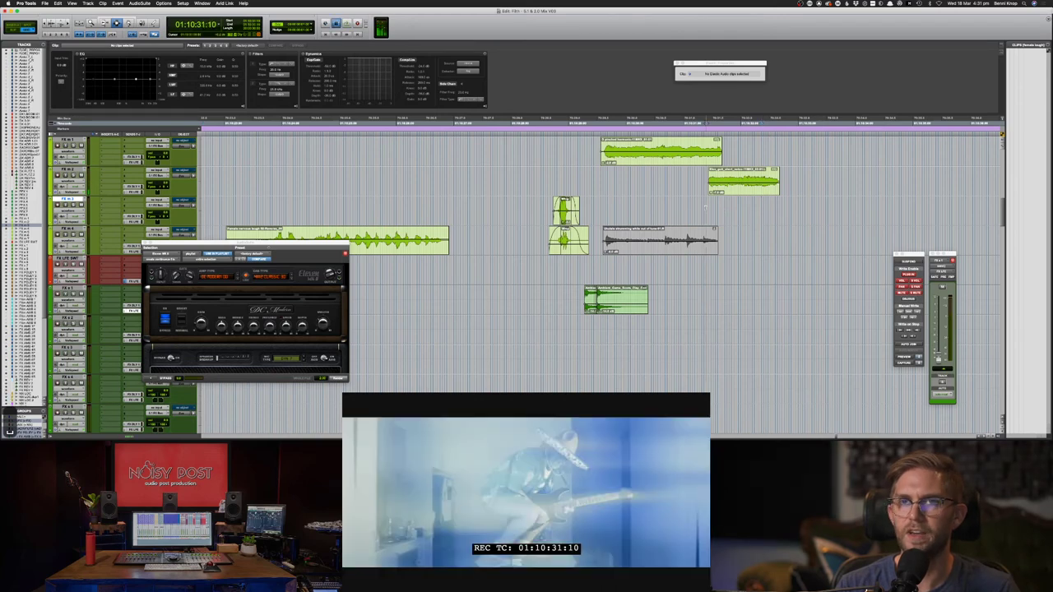
key("space")
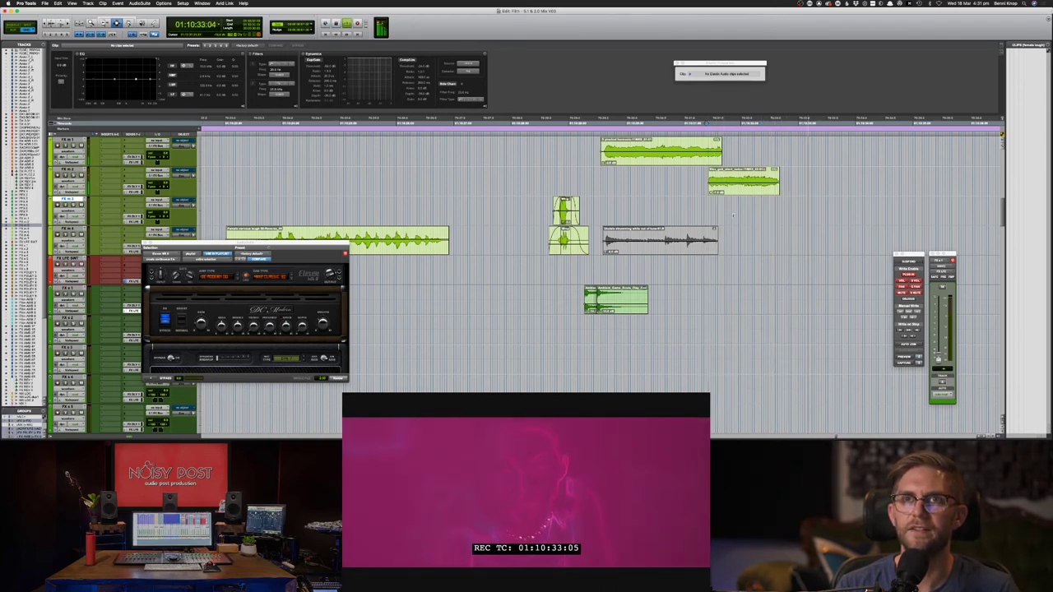
key("space")
left_click(612, 211)
key("space")
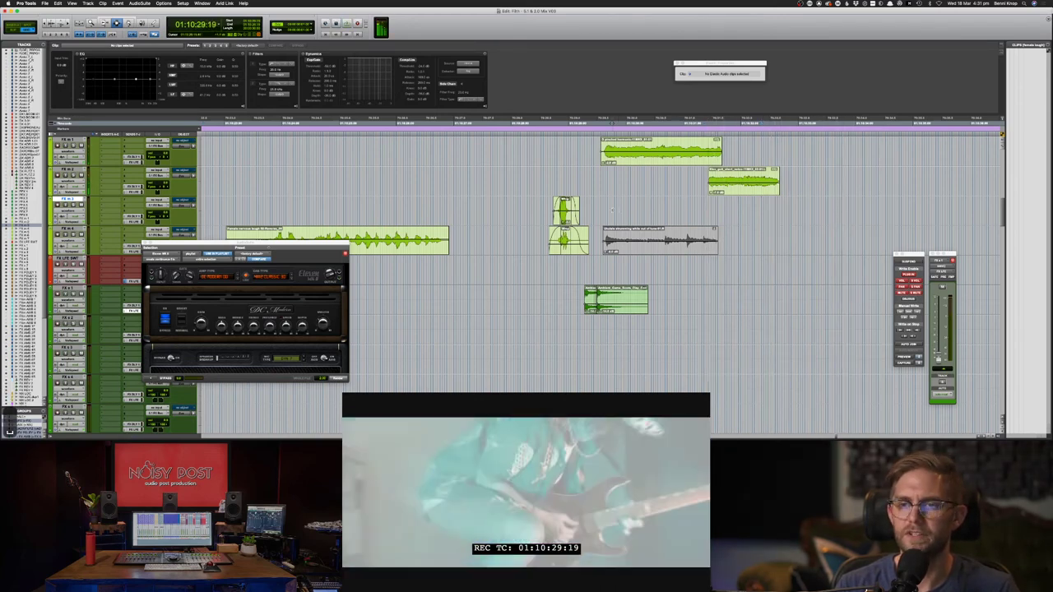
key("super+Tab")
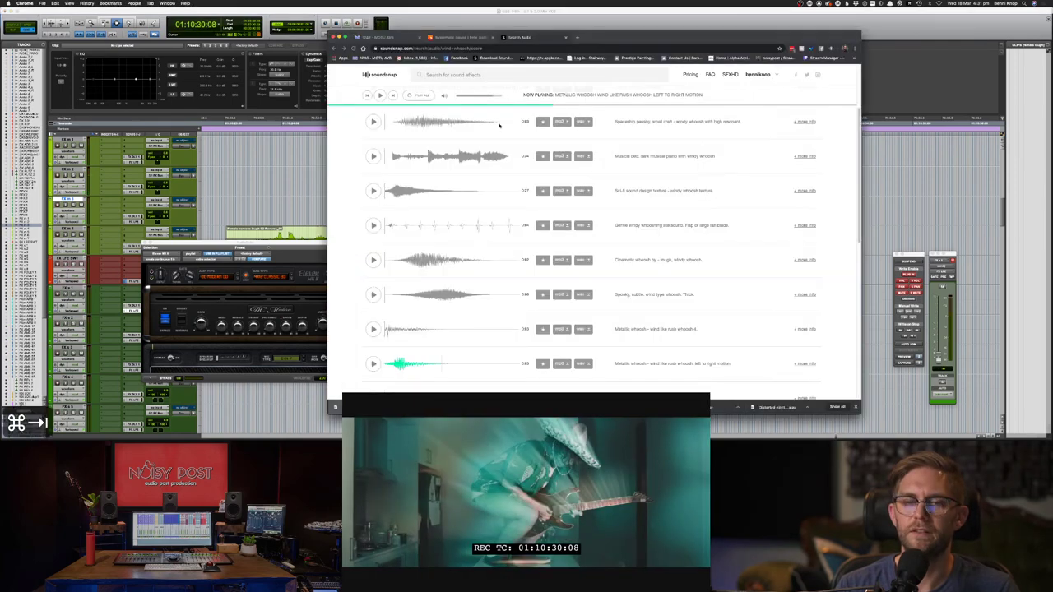
left_click(452, 76)
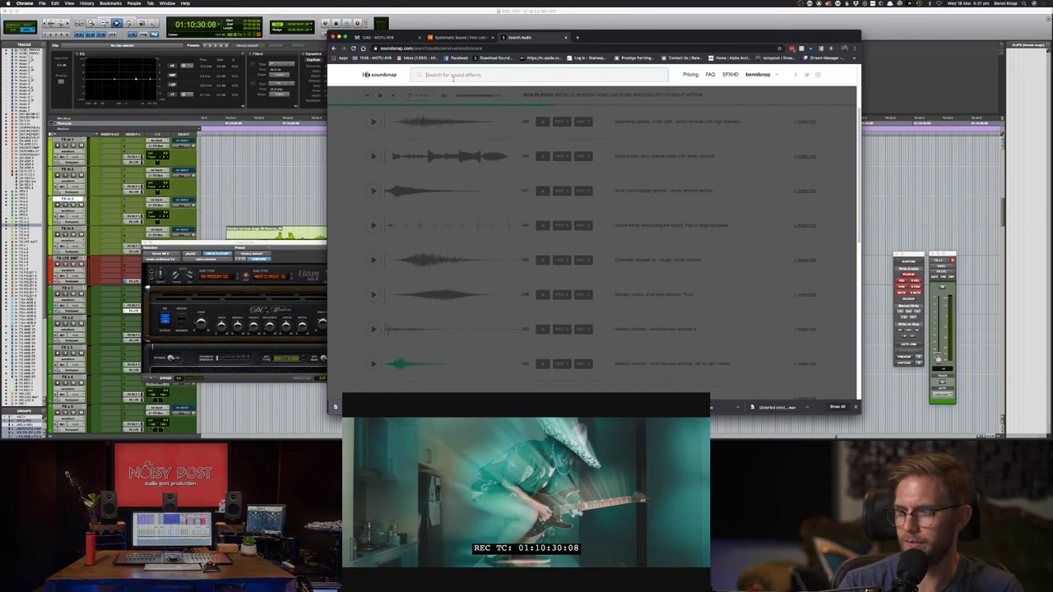
key("super+Tab")
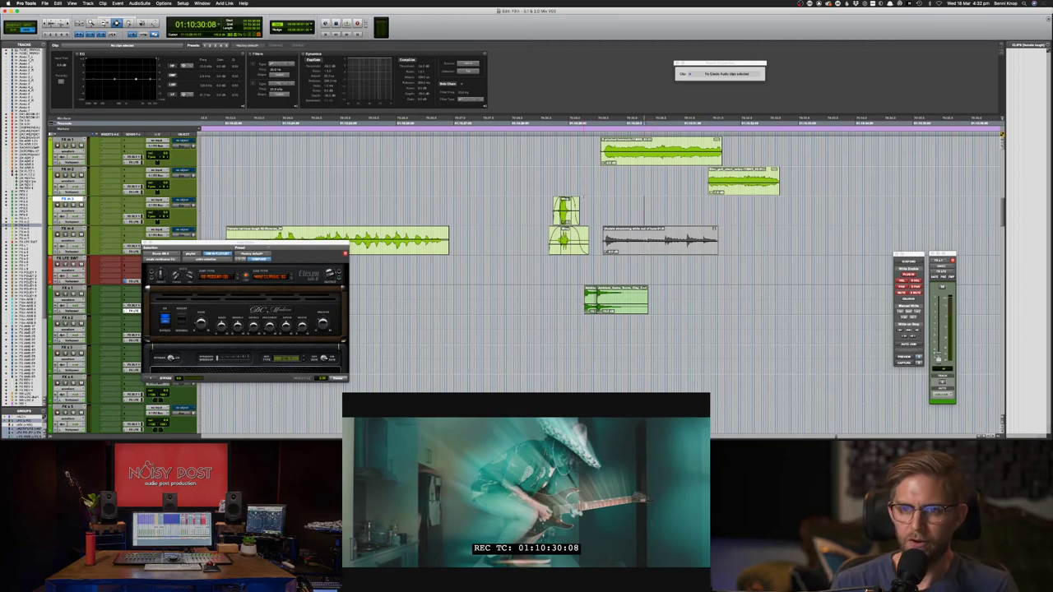
- Zoom out, select and solo the two stacked clips, and play them from 01:10:29:13
left_click(598, 178)
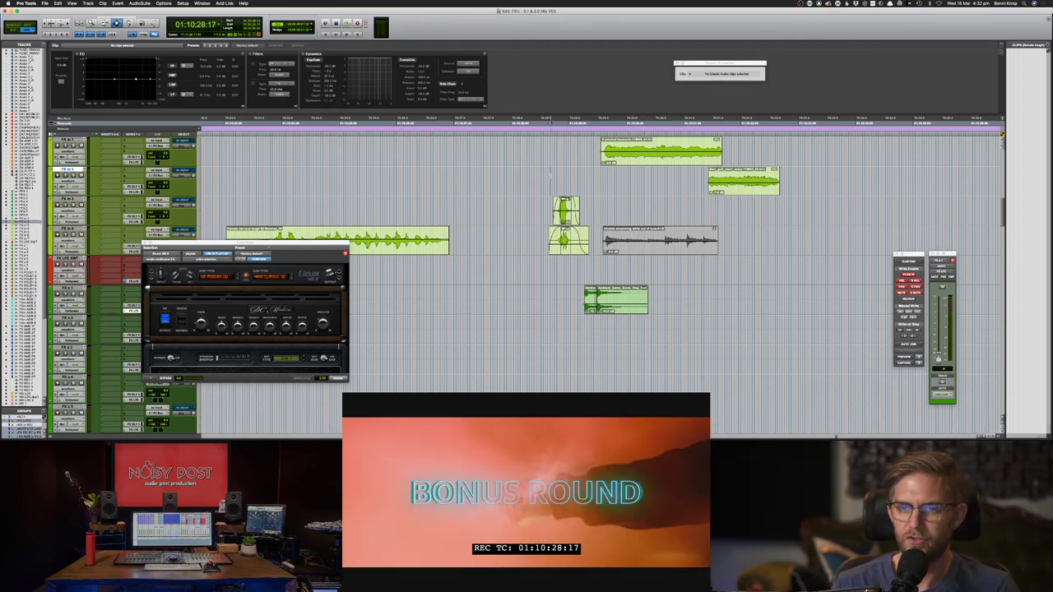
key("super+bracketleft")
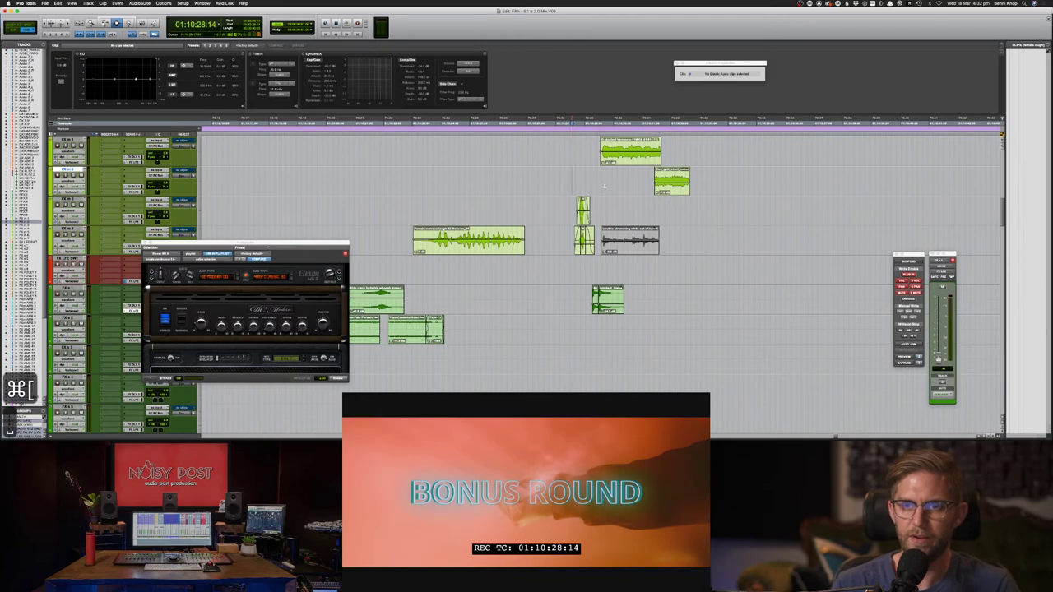
key("space")
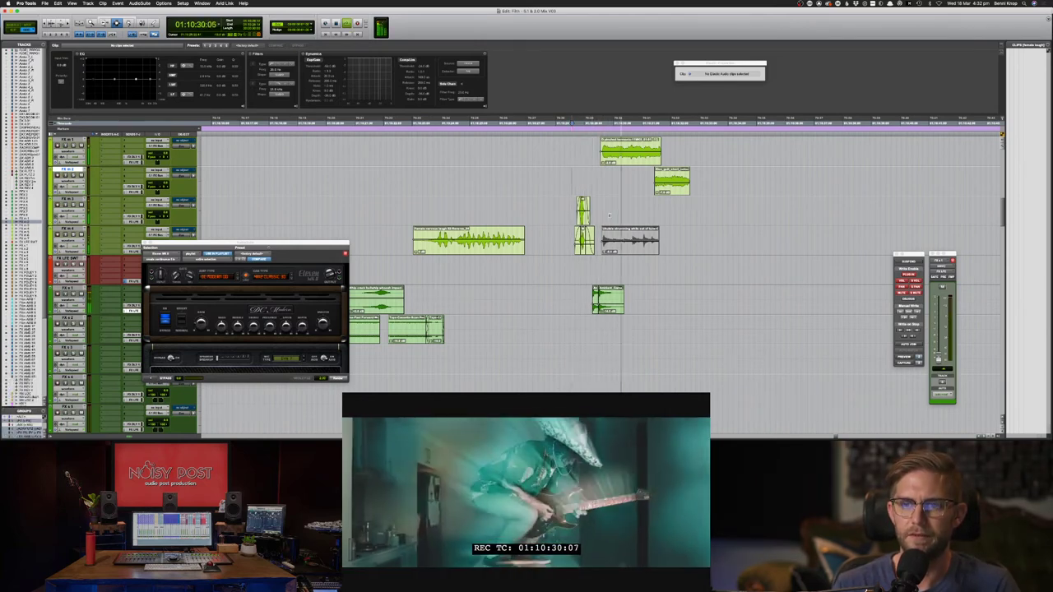
key("space")
key("semicolon")
left_click(599, 242, "shift")
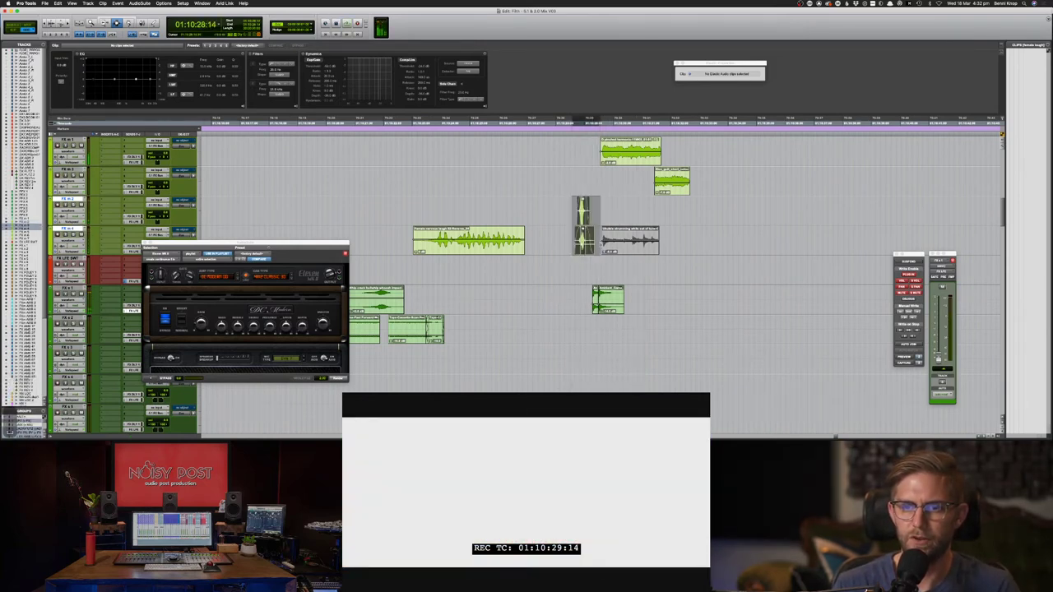
key("shift+s")
key("space")
- Slide both stacked clips slightly earlier with the Grabber and audition the new timing
key("F8")
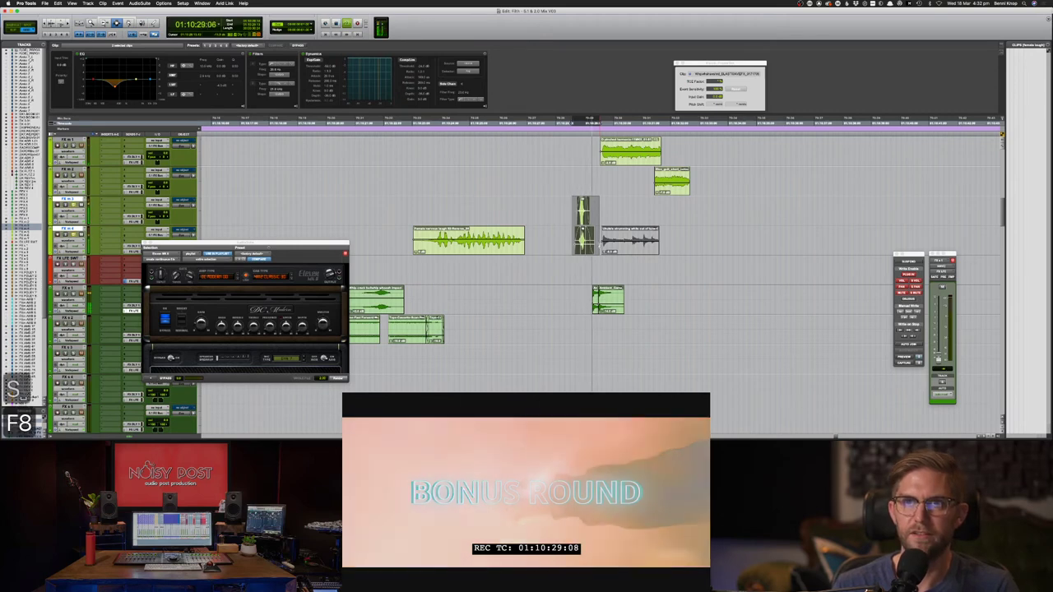
left_click_drag(584, 239, 562, 237)
key("super+z")
key("F7")
key("F8")
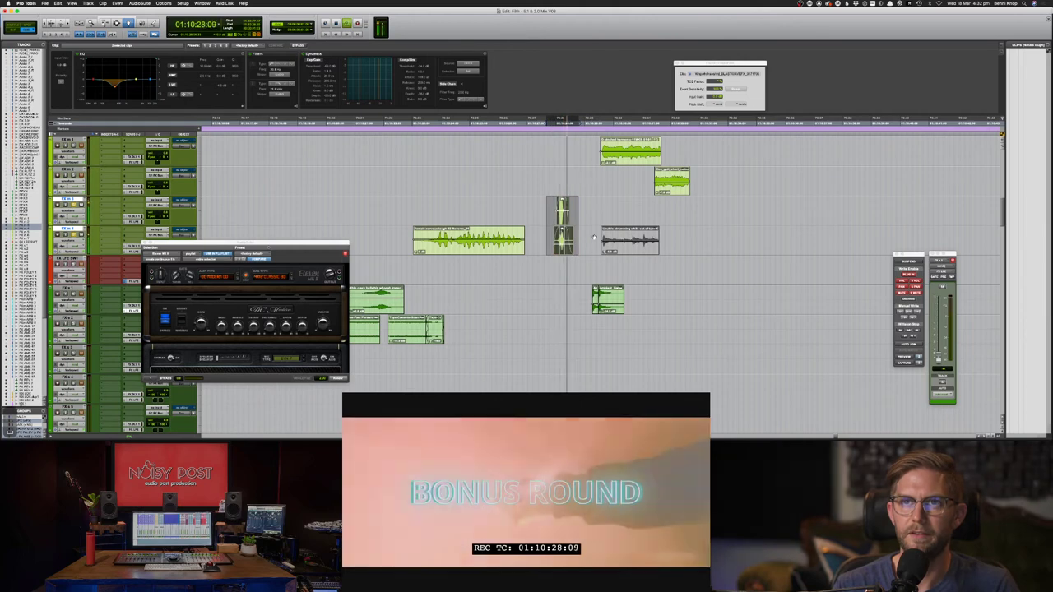
left_click_drag(563, 235, 551, 233)
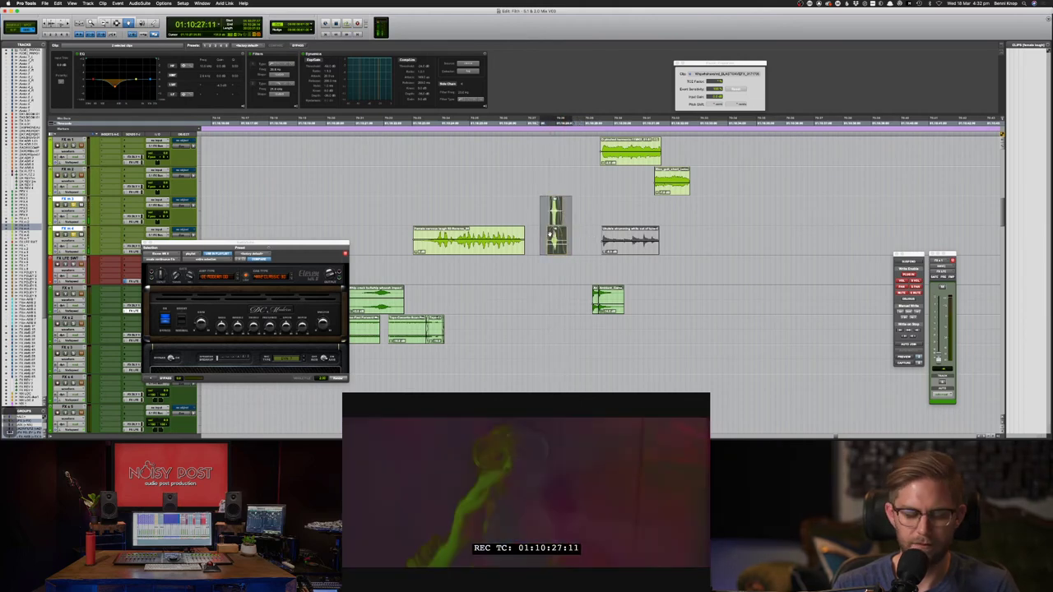
key("F7")
left_click(532, 211)
key("space")
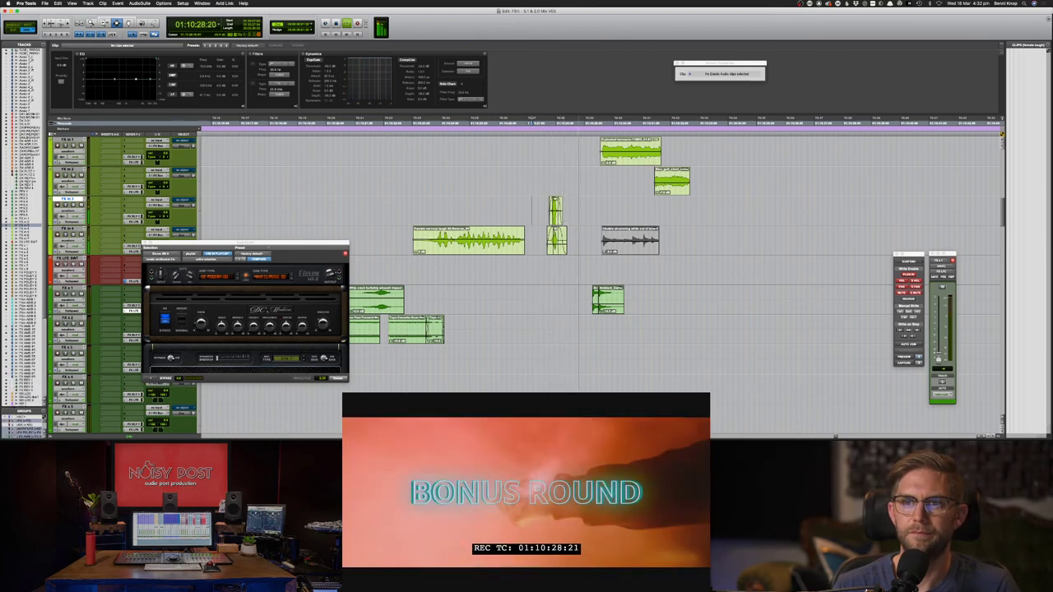
- Fine-tune the stacked clips' position with small nudges and replay the passage
left_click_drag(535, 206, 578, 240)
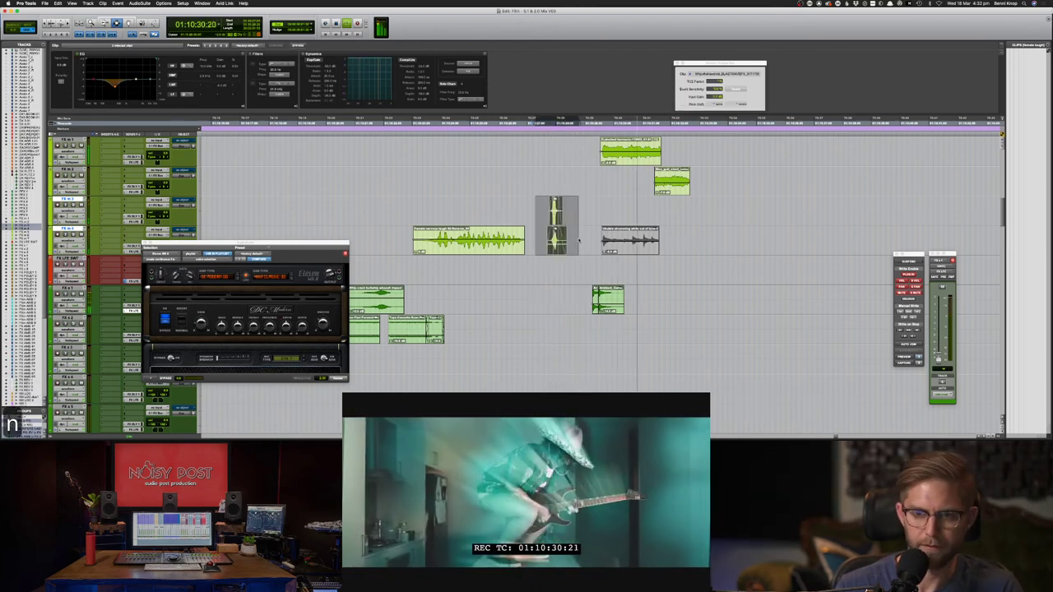
key("m")
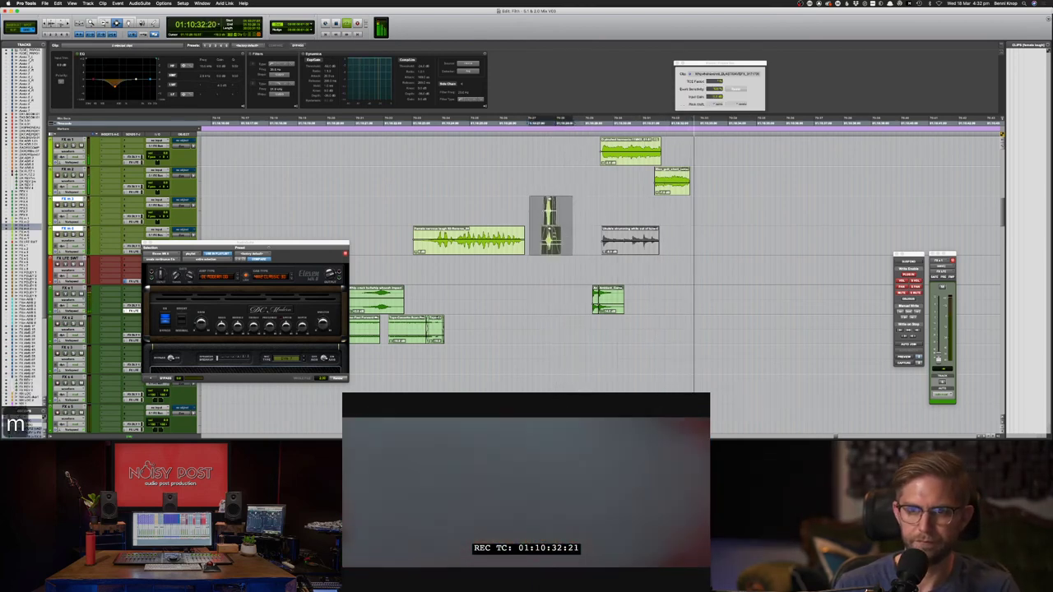
key("space")
key("space")
left_click_drag(540, 210, 569, 242)
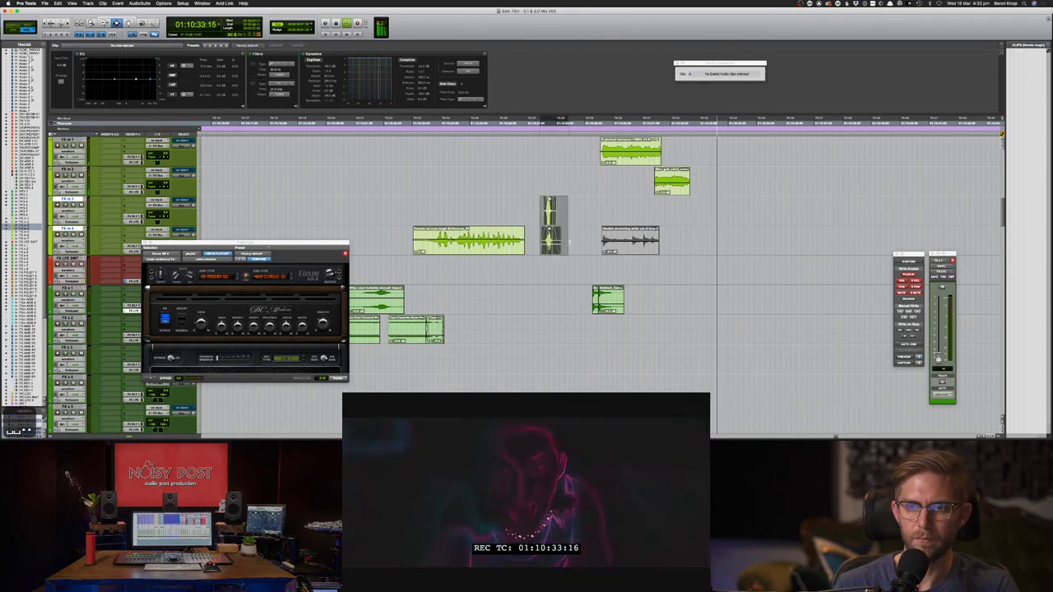
key("period")
key("period")
key("space")
key("space")
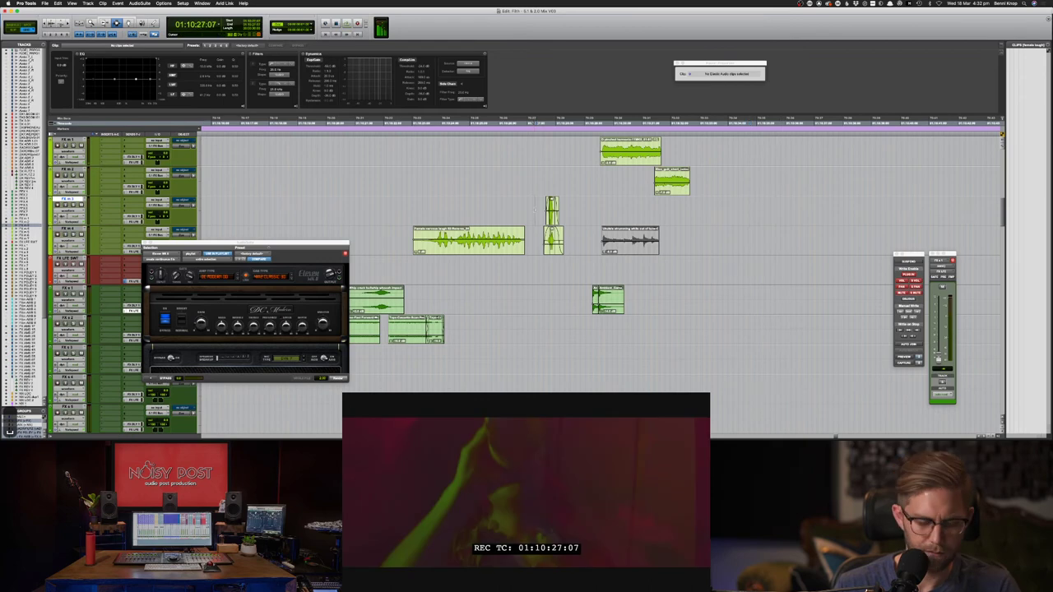
key("space")
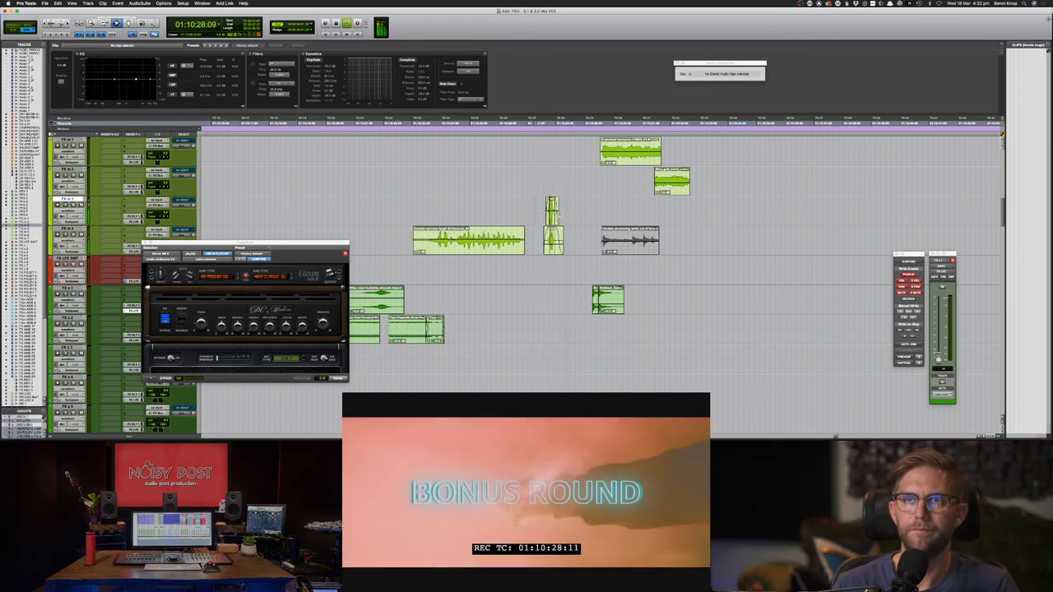
- Mute the stacked clips and bring the Soundsnap page to the front
left_click(545, 211)
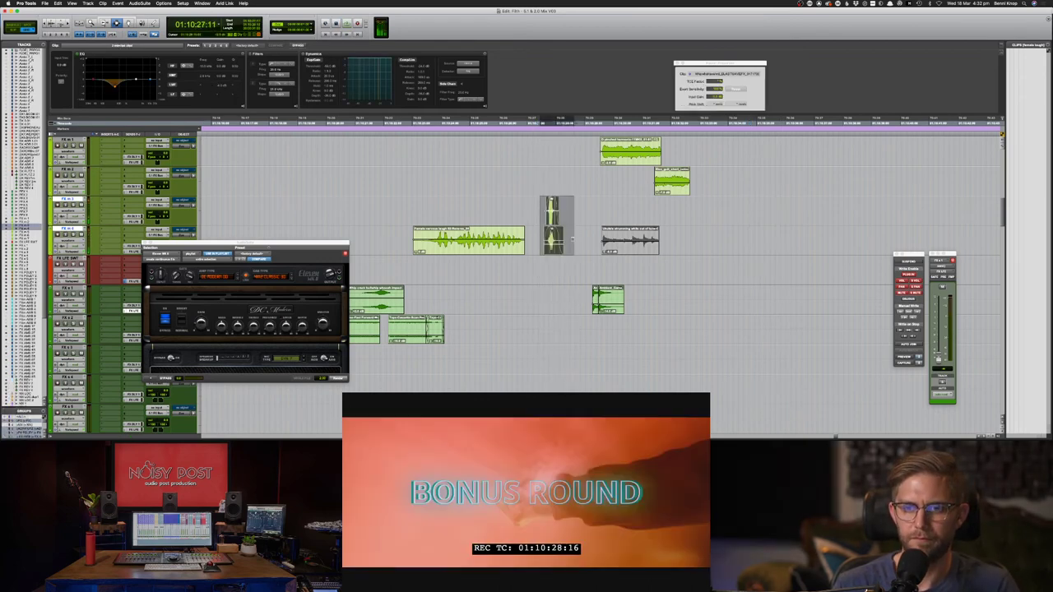
key("super+m")
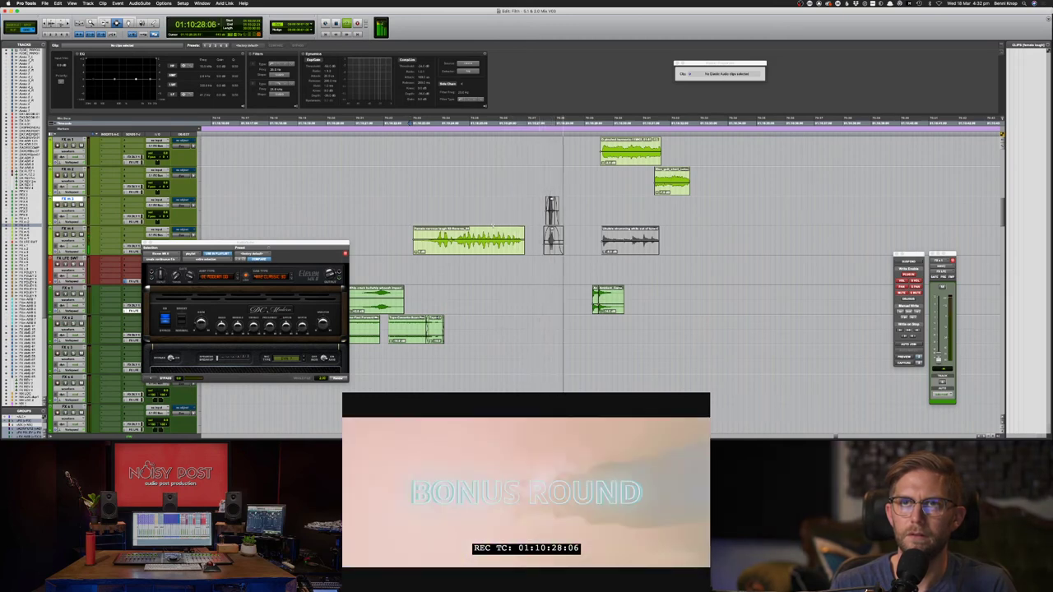
key("super+Tab")
key("super+Tab")
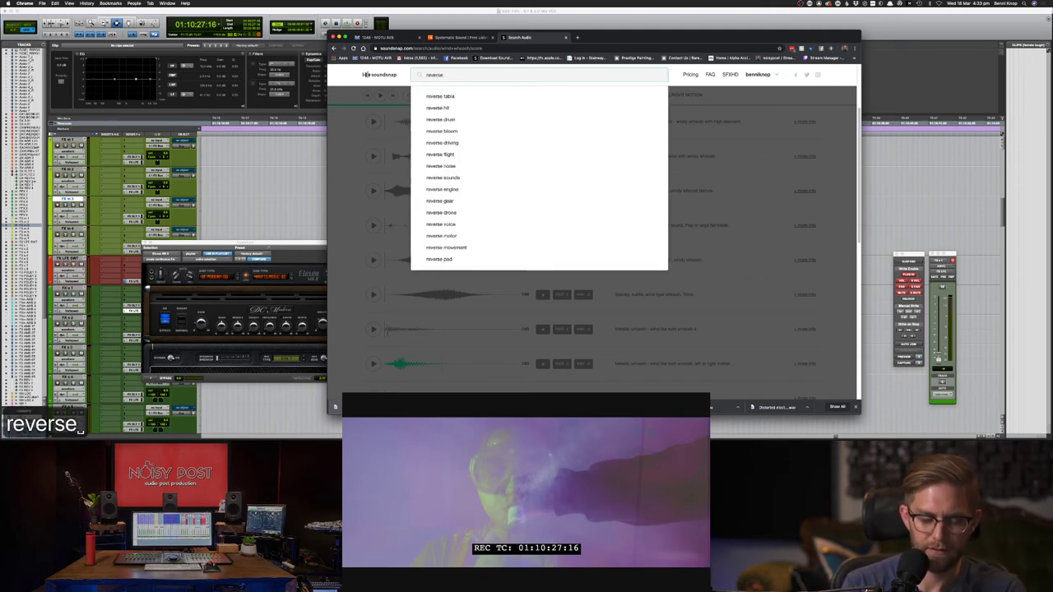
- Search Soundsnap for 'reverse cymbal' and choose the 'reverse cymbals' suggestion
type("cymbal")
key("Return")
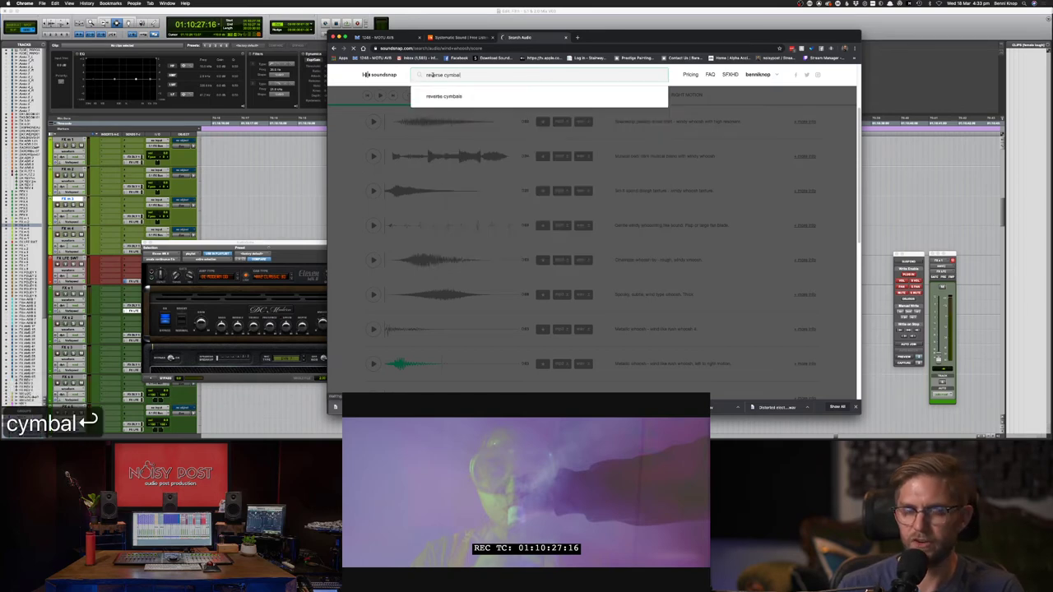
left_click(435, 98)
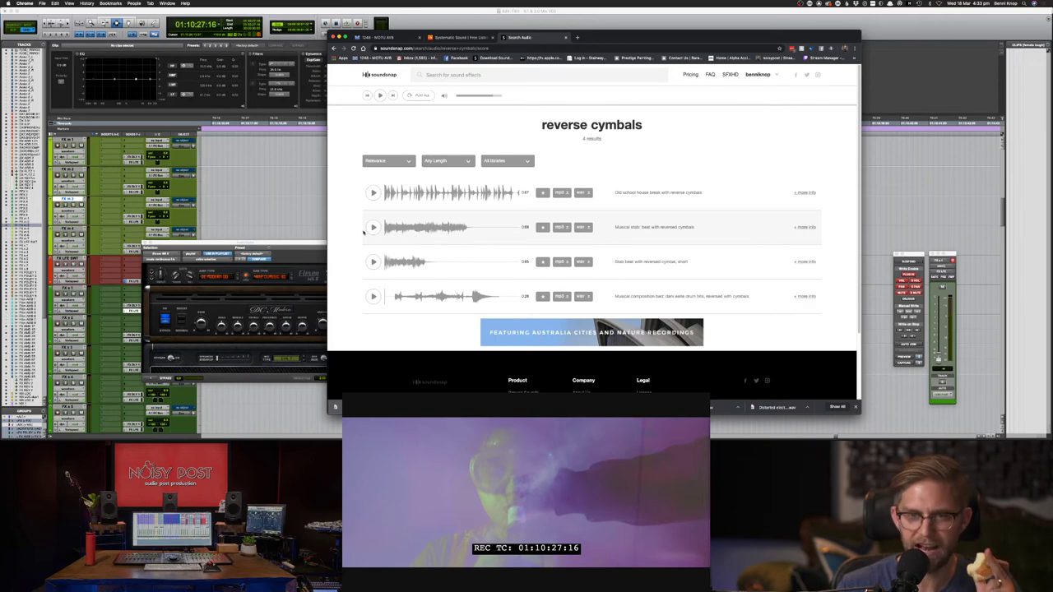
- Preview the stab beat, composition bed and old school house beats results, then focus the search box
left_click(373, 227)
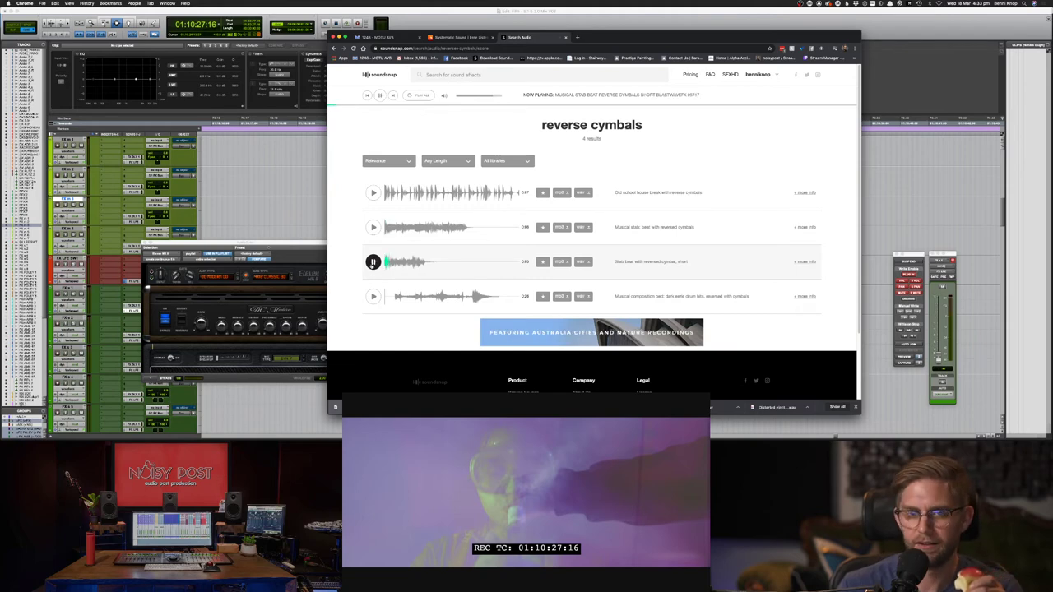
left_click(373, 262)
left_click(373, 296)
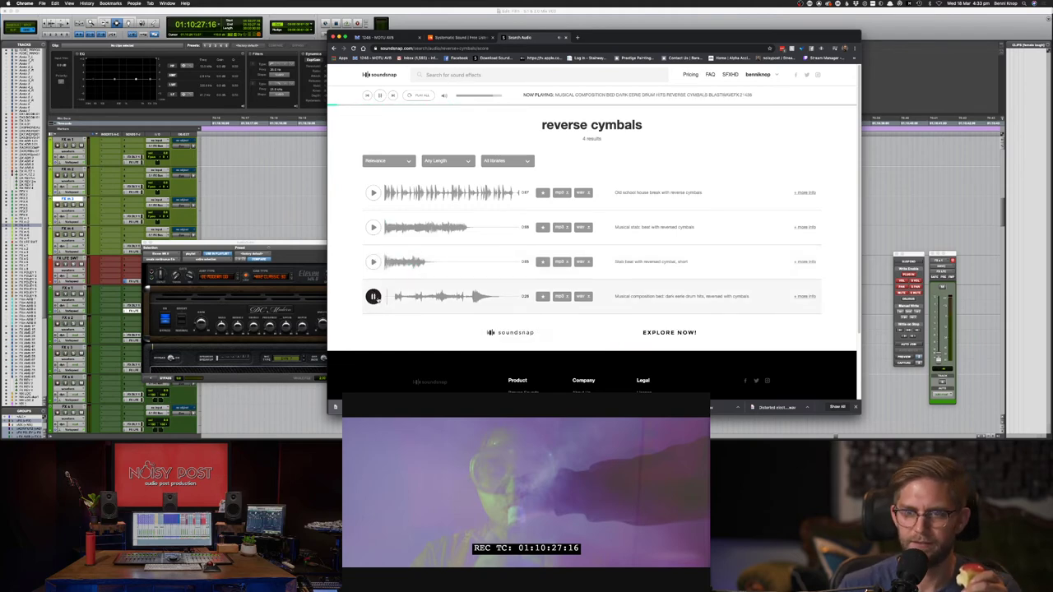
left_click(373, 262)
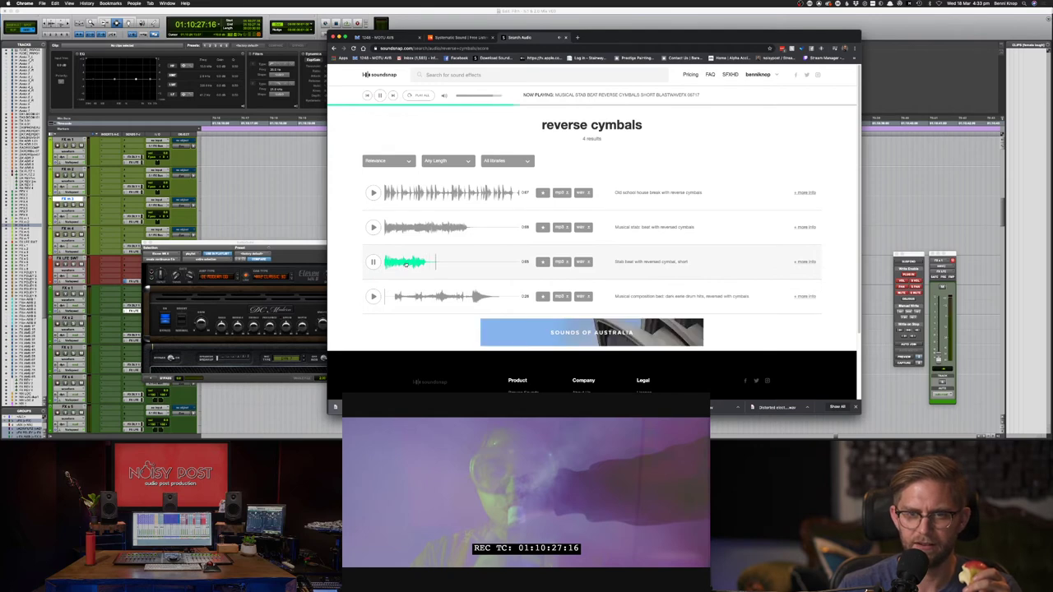
left_click(373, 227)
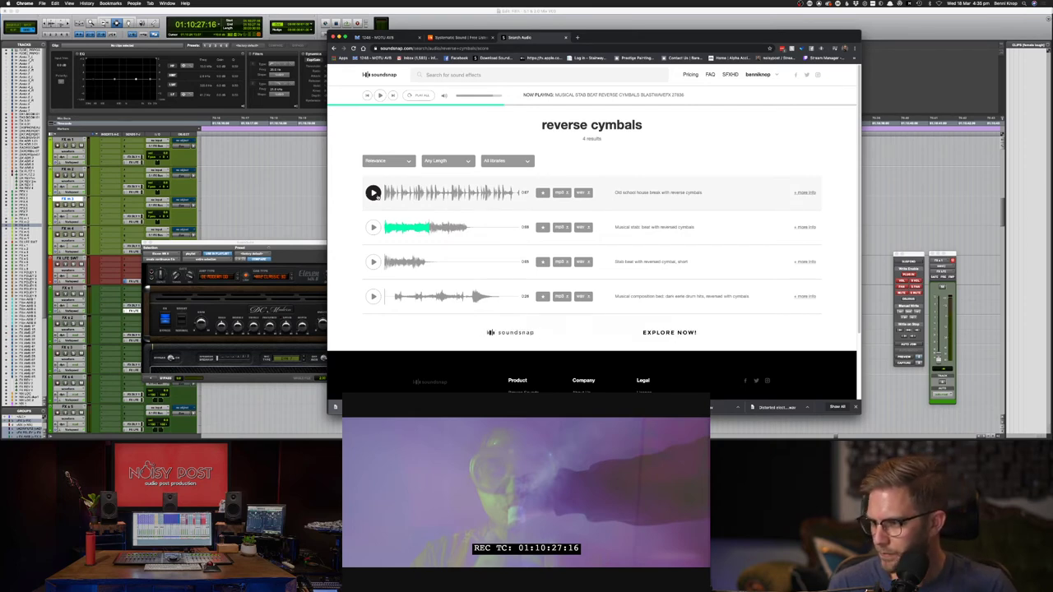
left_click(374, 194)
left_click(374, 193)
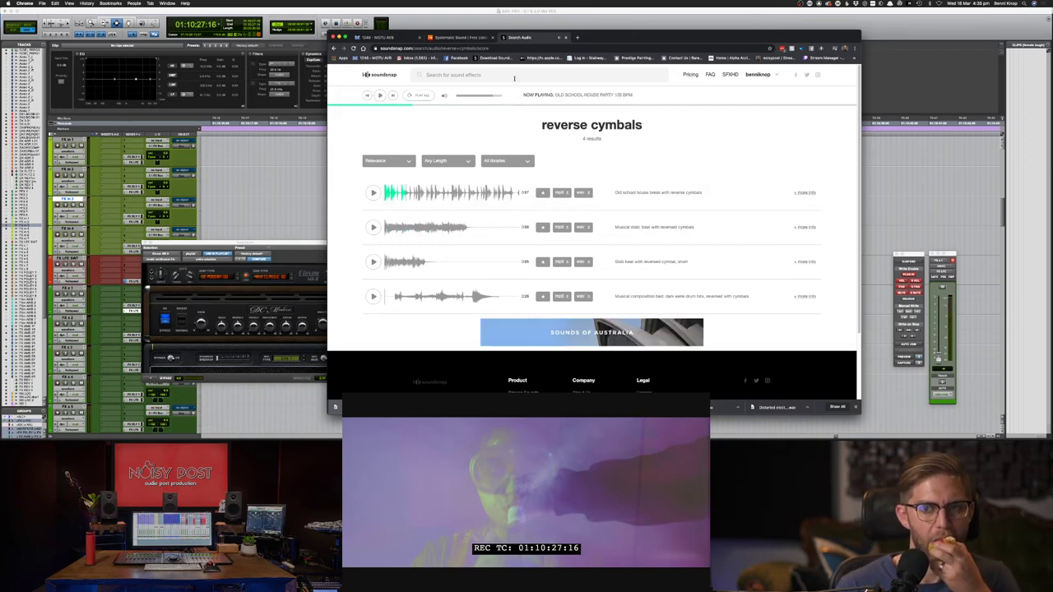
left_click(514, 75)
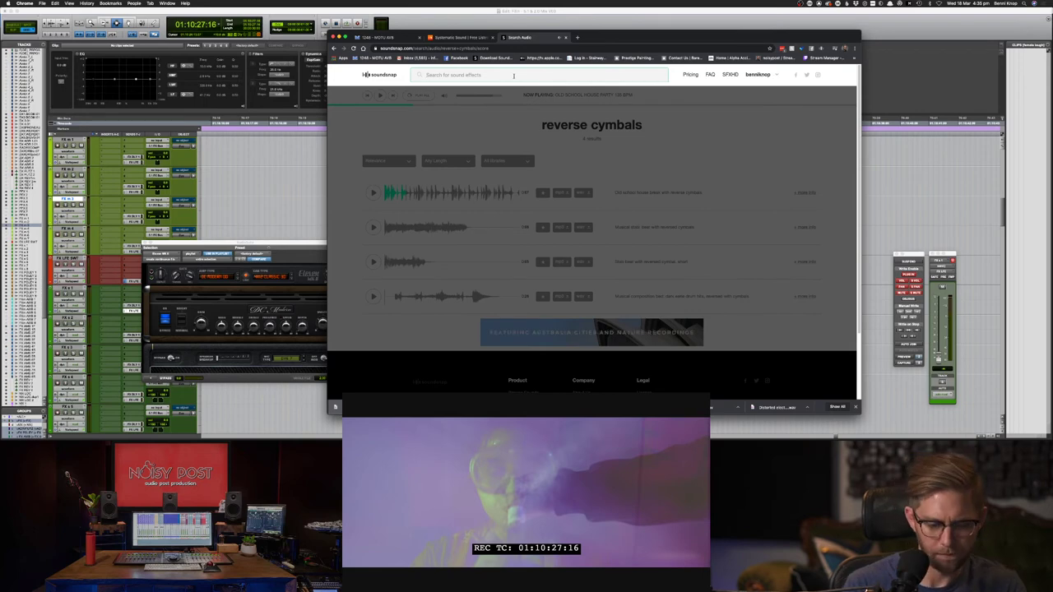
- Run a Soundsnap search for 'cymbal roll'
type("cymbal roll")
key("Return")
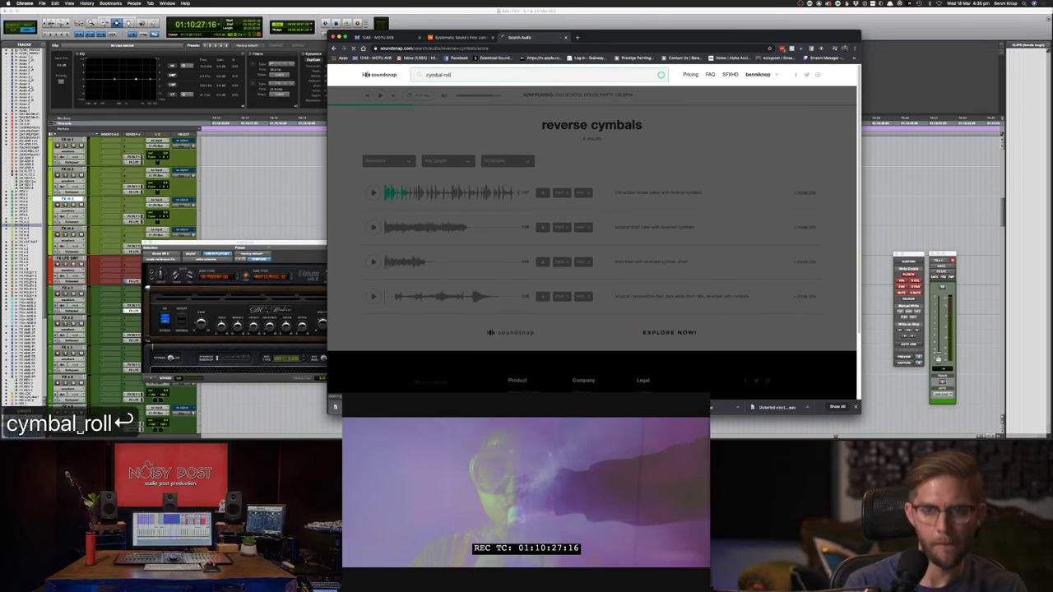
key("super+Tab")
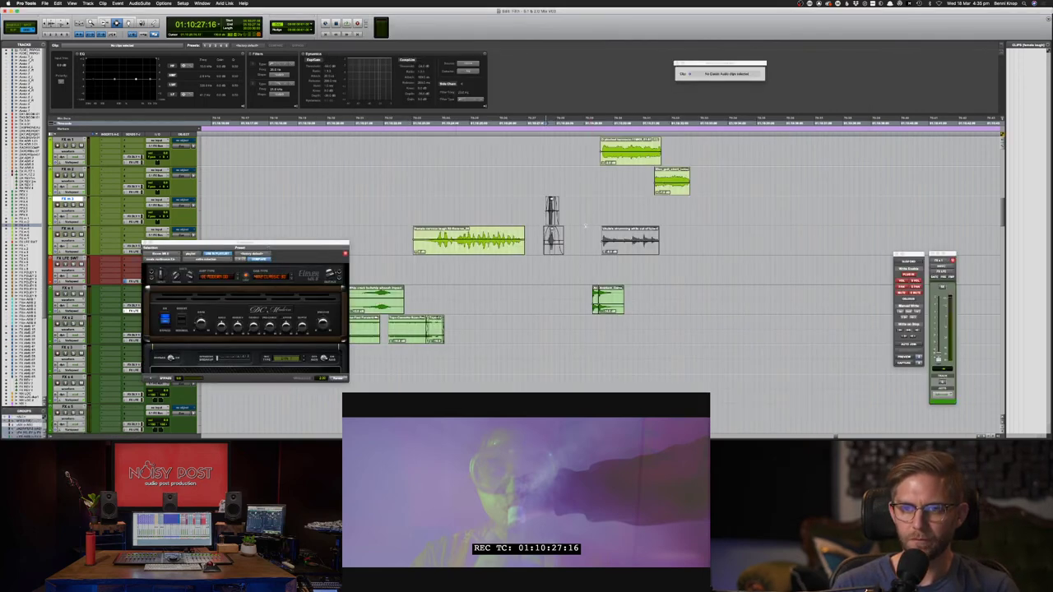
- Replay the passage around the muted stacked clips from the FX m 3 edit point
left_click(588, 230)
left_click(611, 216)
key("space")
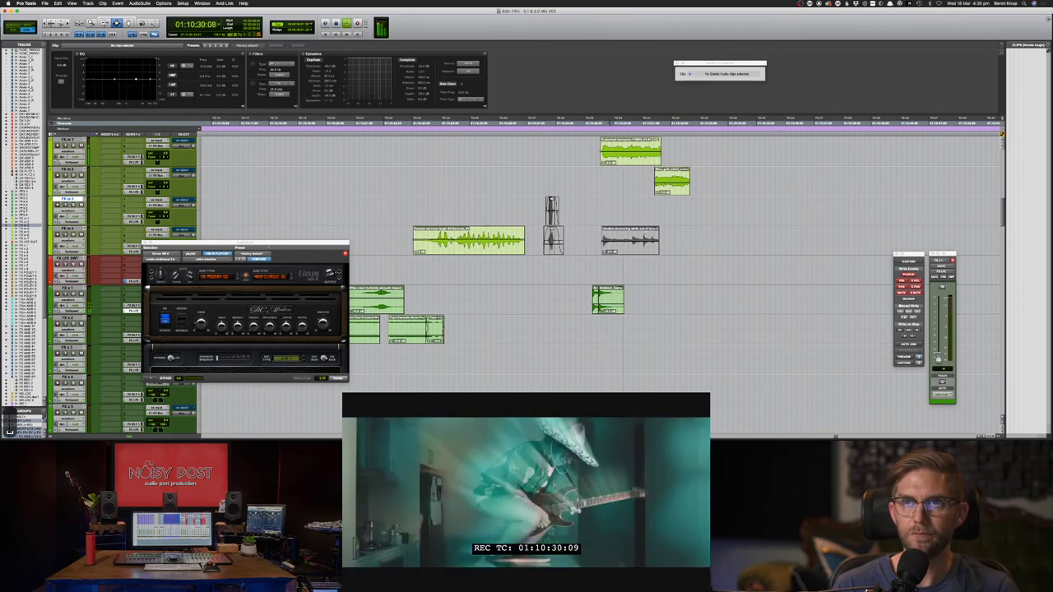
key("space")
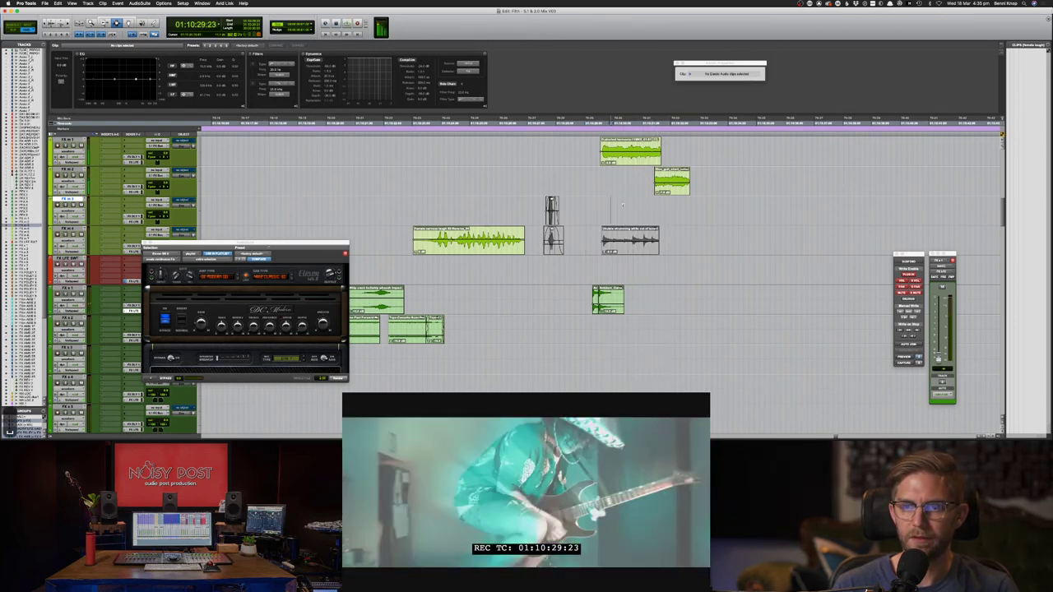
key("space")
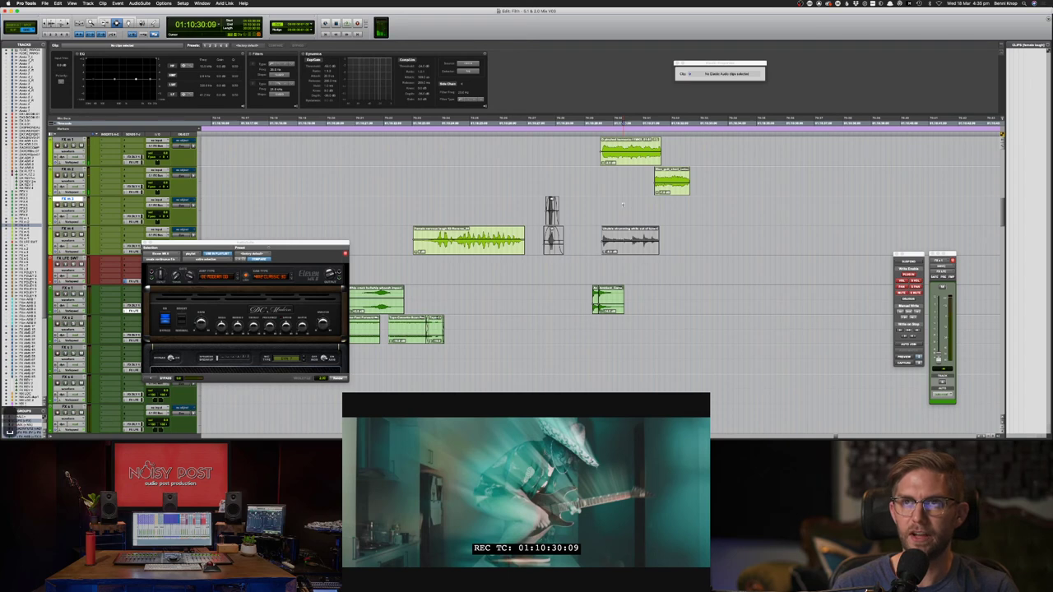
key("super+Tab")
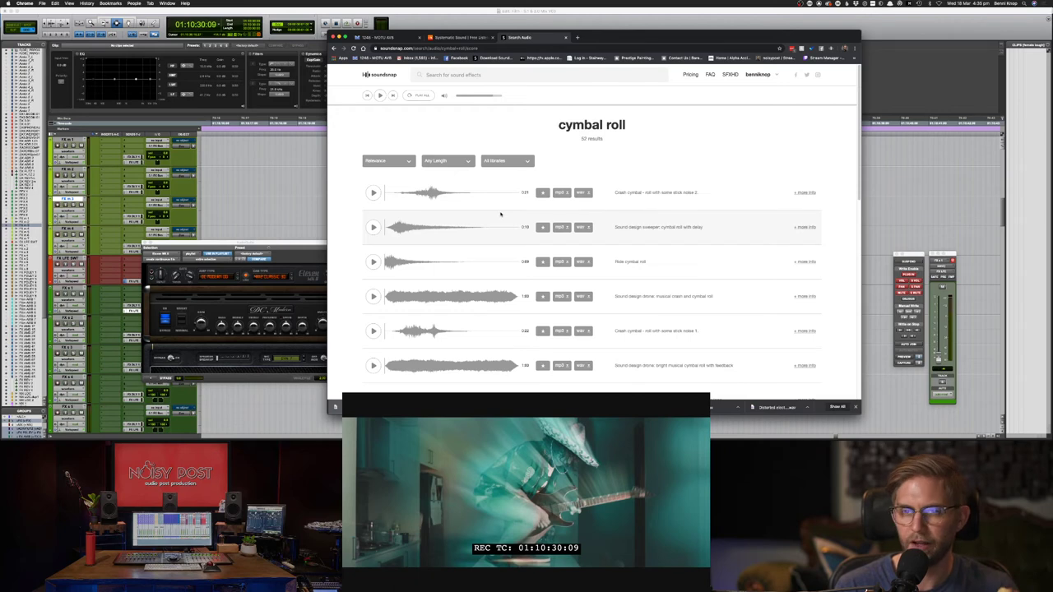
- Preview the crash, sweeper, ride, splash and dry bowed cymbal roll results
left_click(373, 193)
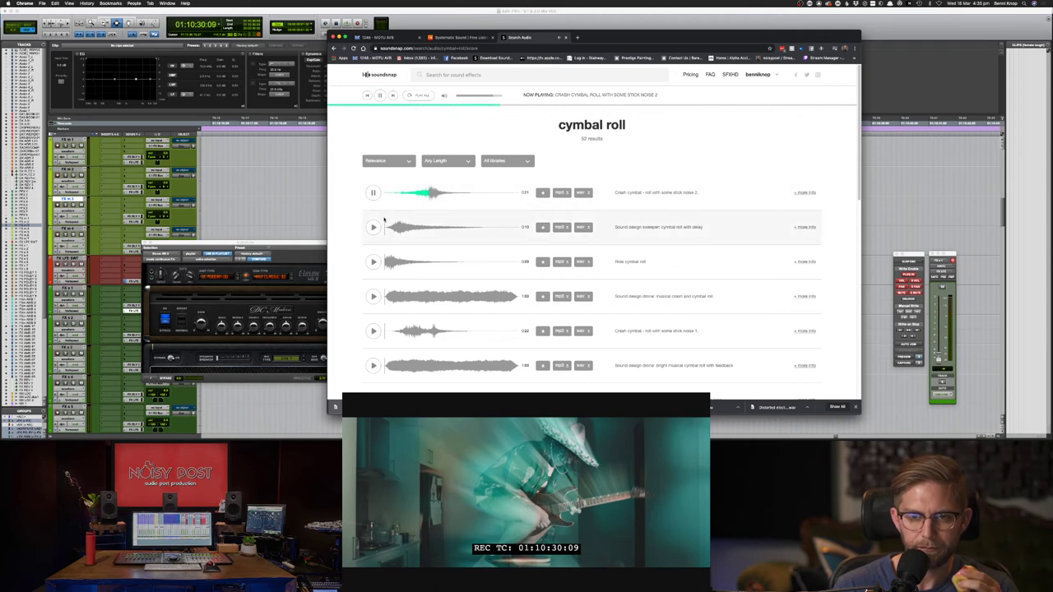
left_click(372, 227)
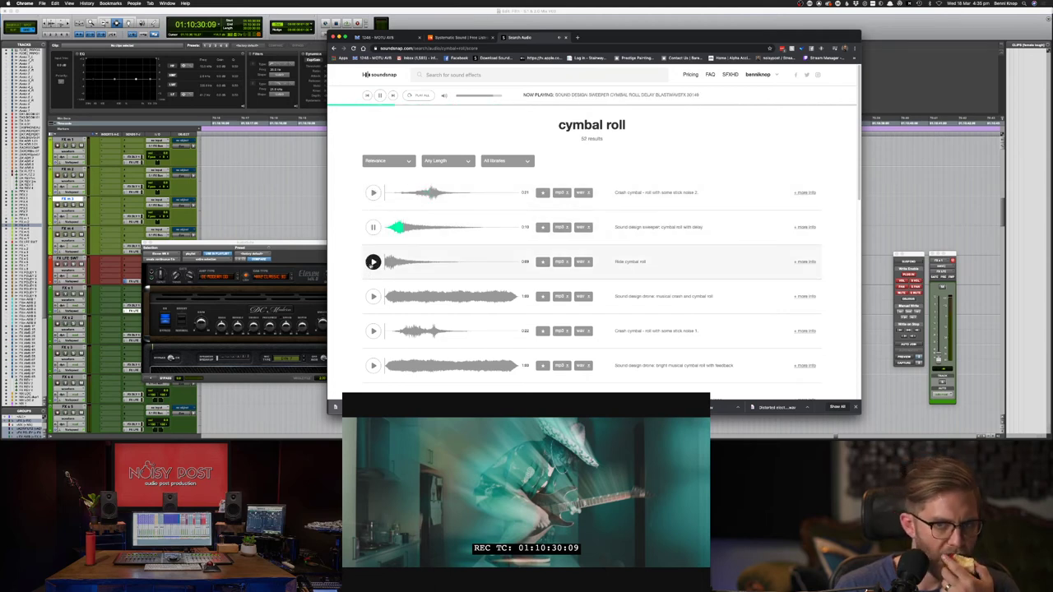
left_click(373, 262)
left_click(373, 330)
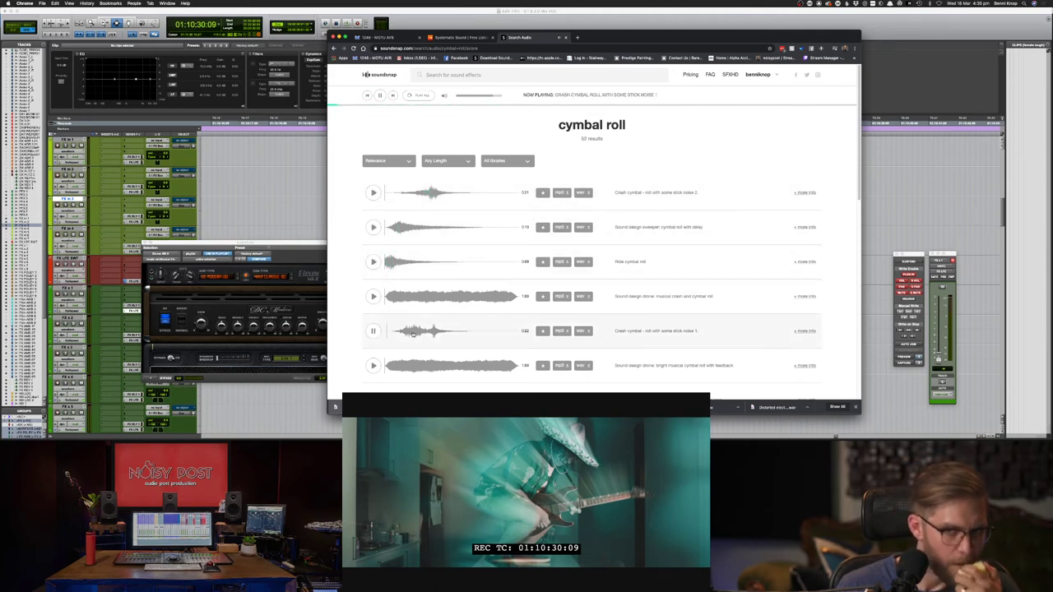
scroll(409, 366, "down", 3)
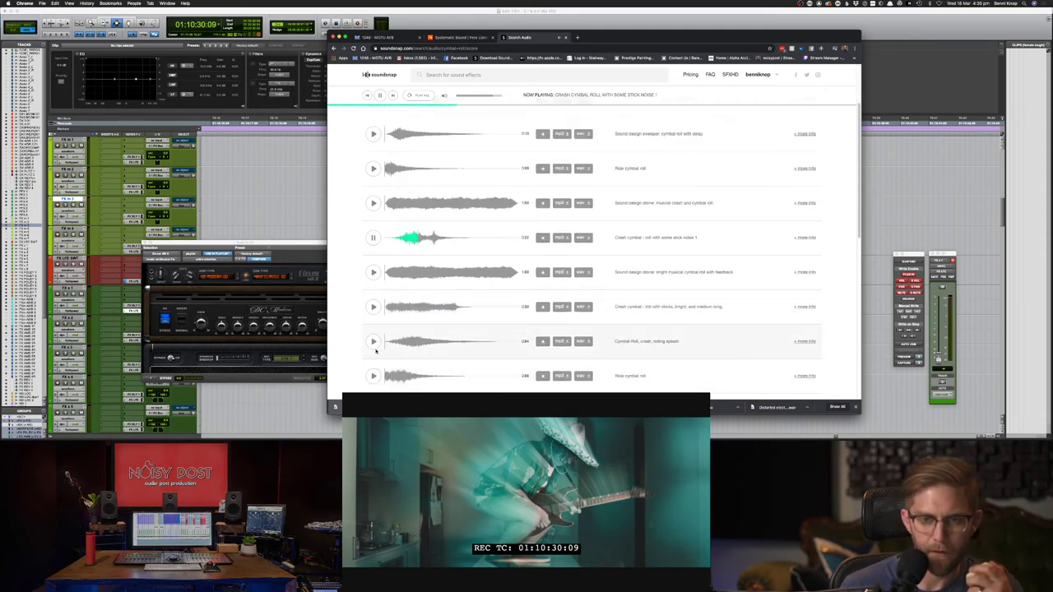
left_click(372, 341)
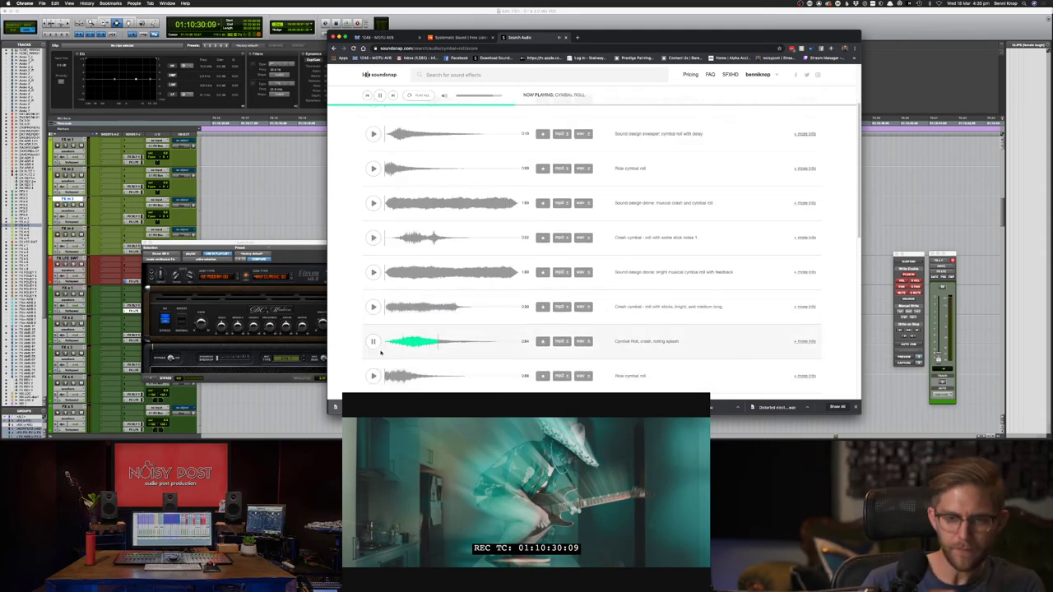
left_click(373, 376)
scroll(373, 376, "down", 2)
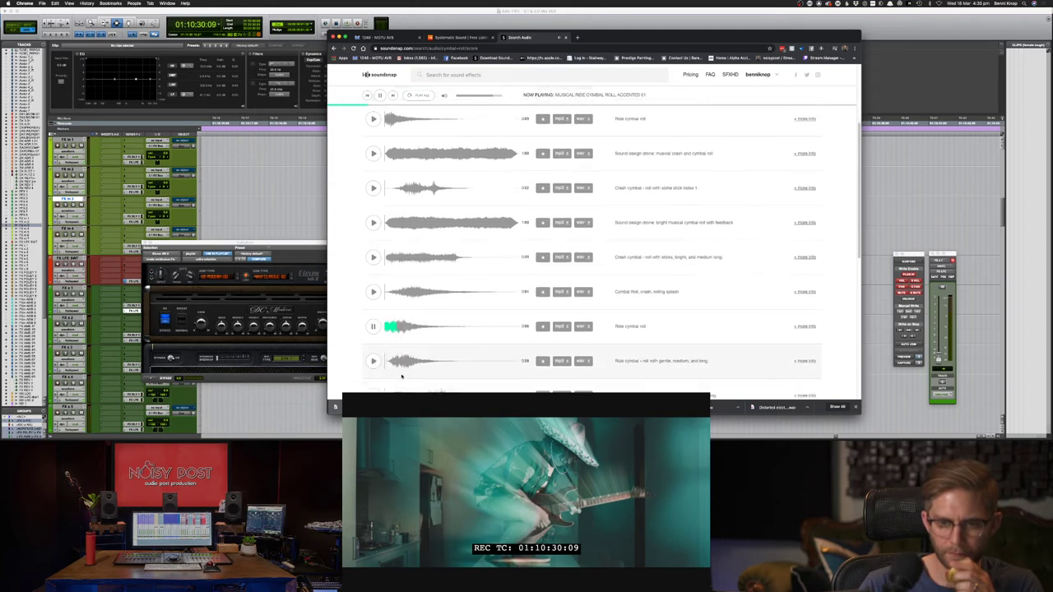
left_click(373, 359)
scroll(395, 364, "down", 2)
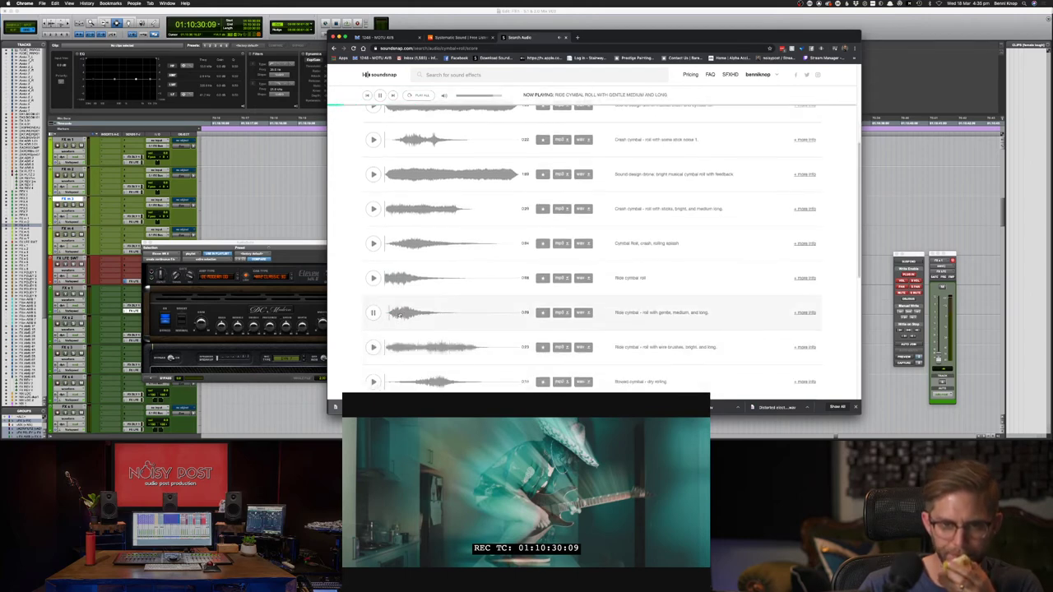
left_click(373, 382)
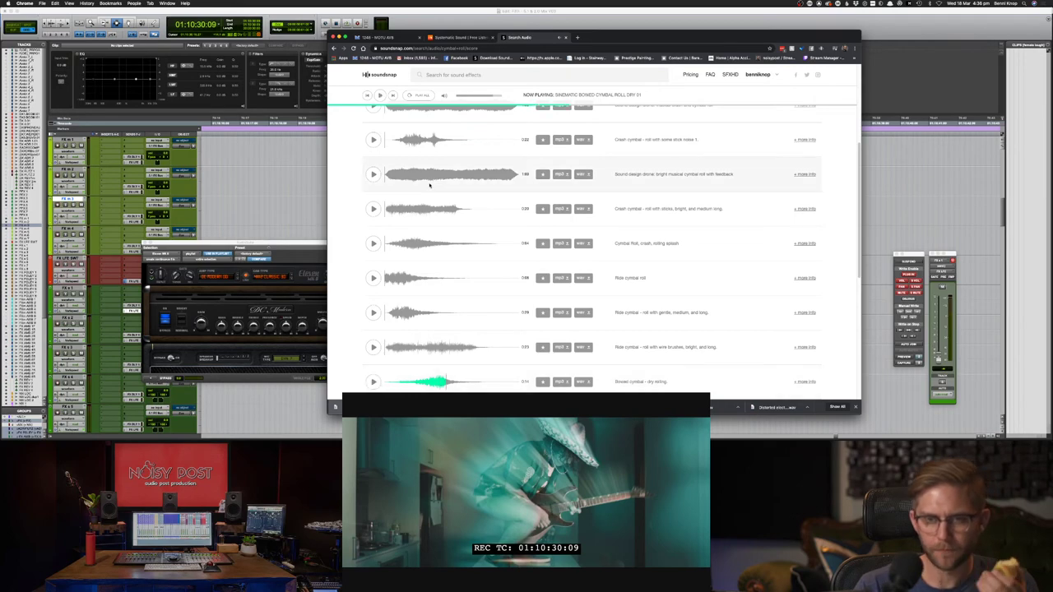
- Play the Pro Tools scene to judge the cymbal rolls against the picture
left_click(460, 75)
left_click(506, 27)
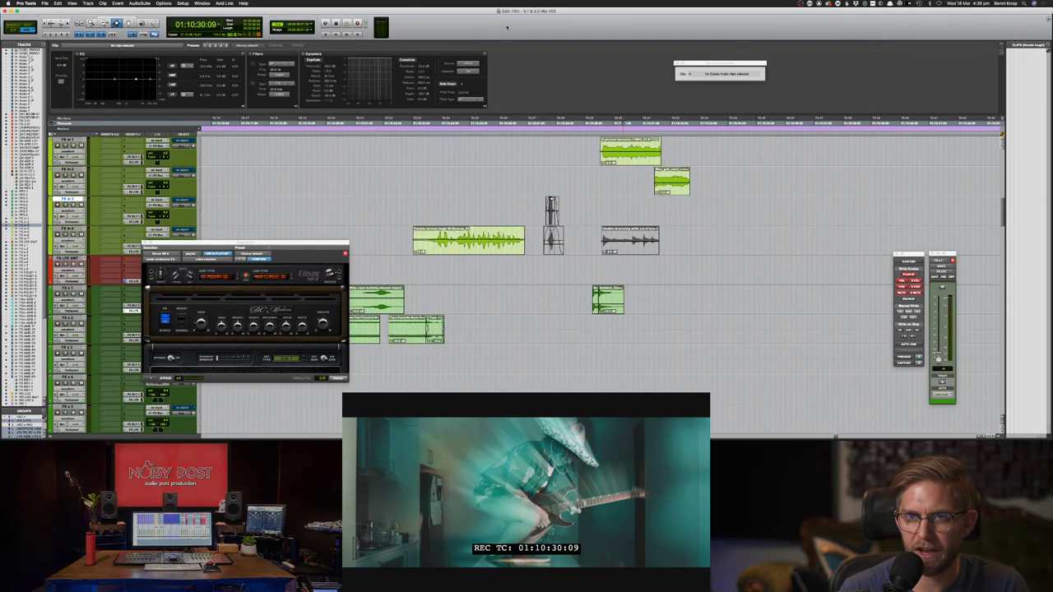
key("space")
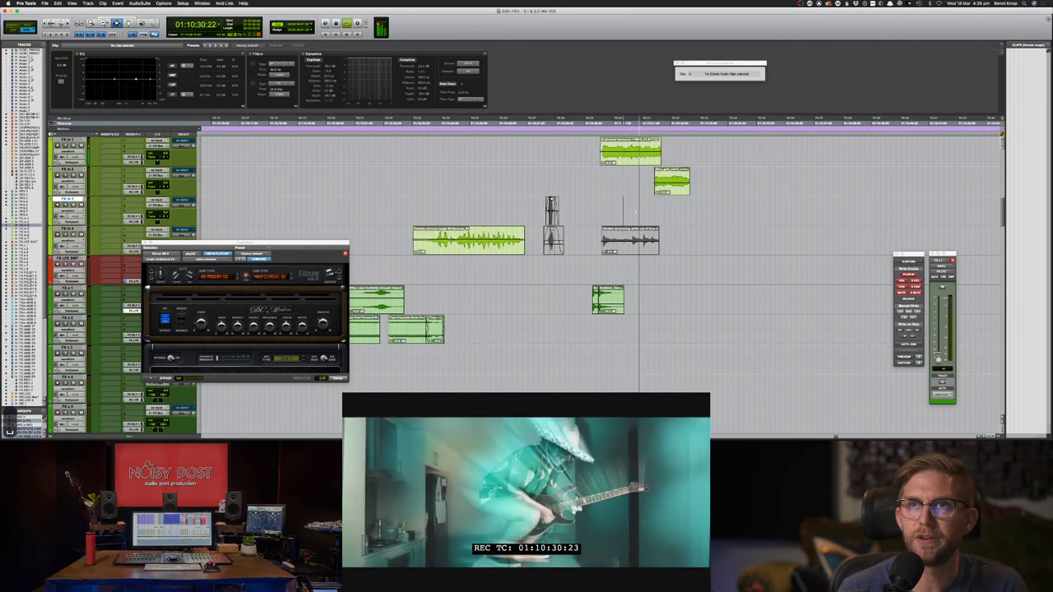
key("space")
key("super+Tab")
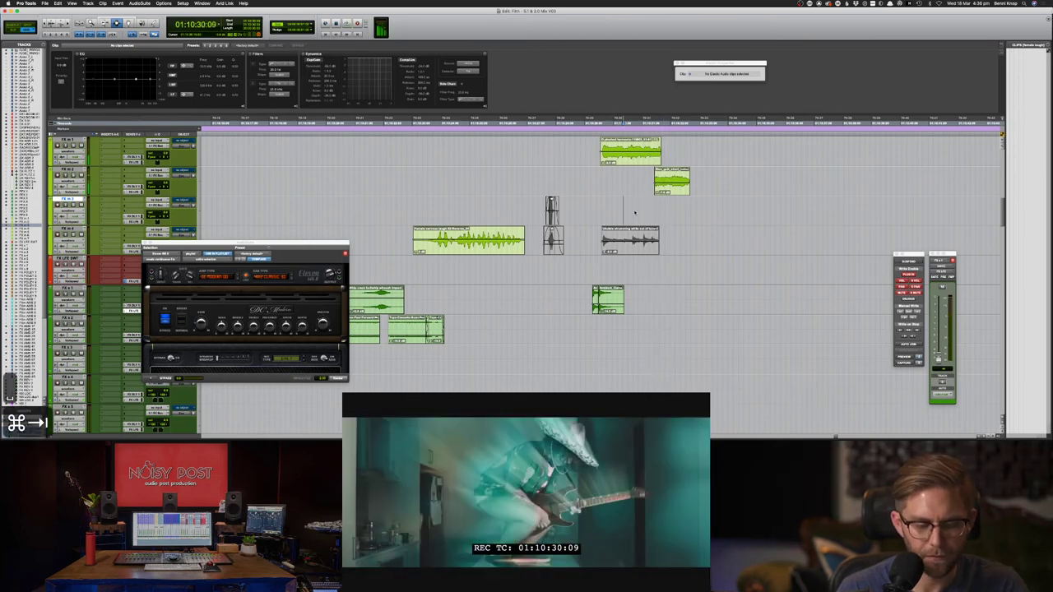
- Preview the timpani roll with cymbal swell and the orchestral low brass crescendo results
scroll(494, 246, "up", 5)
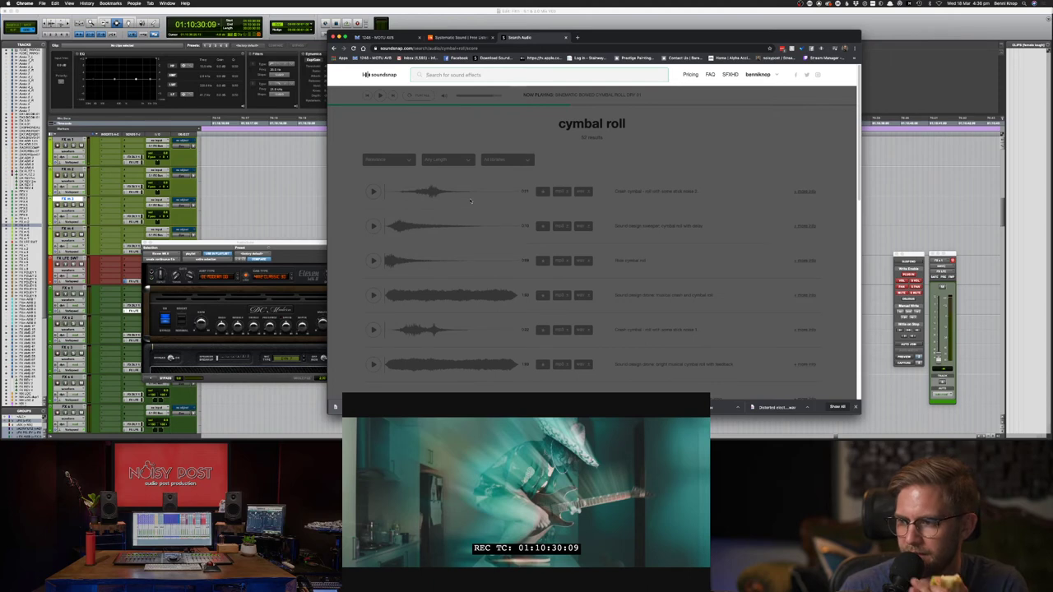
scroll(496, 246, "down", 5)
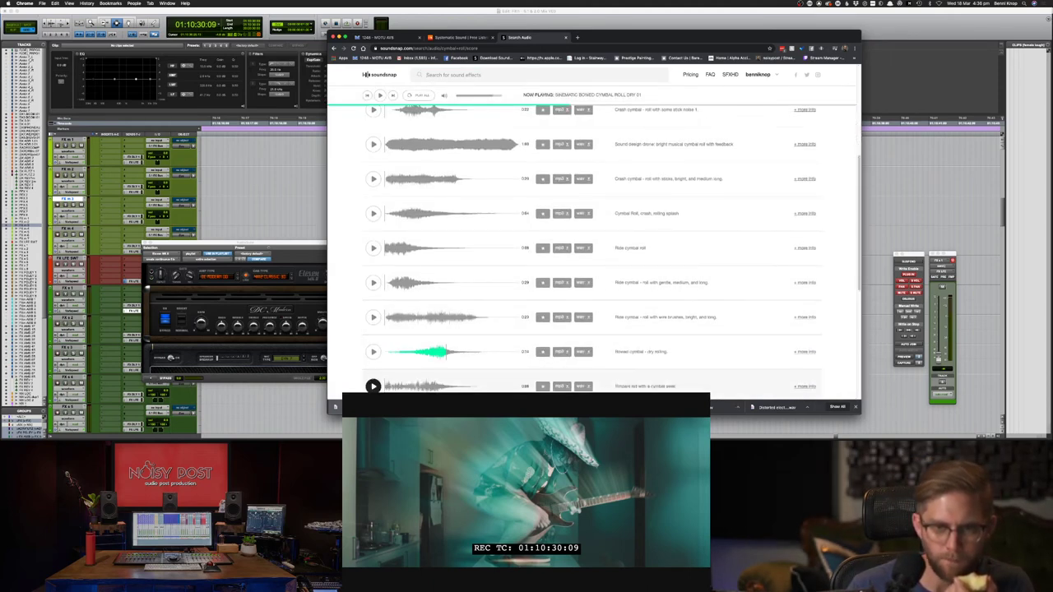
left_click(393, 380)
scroll(392, 380, "down", 1)
left_click(374, 377)
scroll(374, 377, "down", 3)
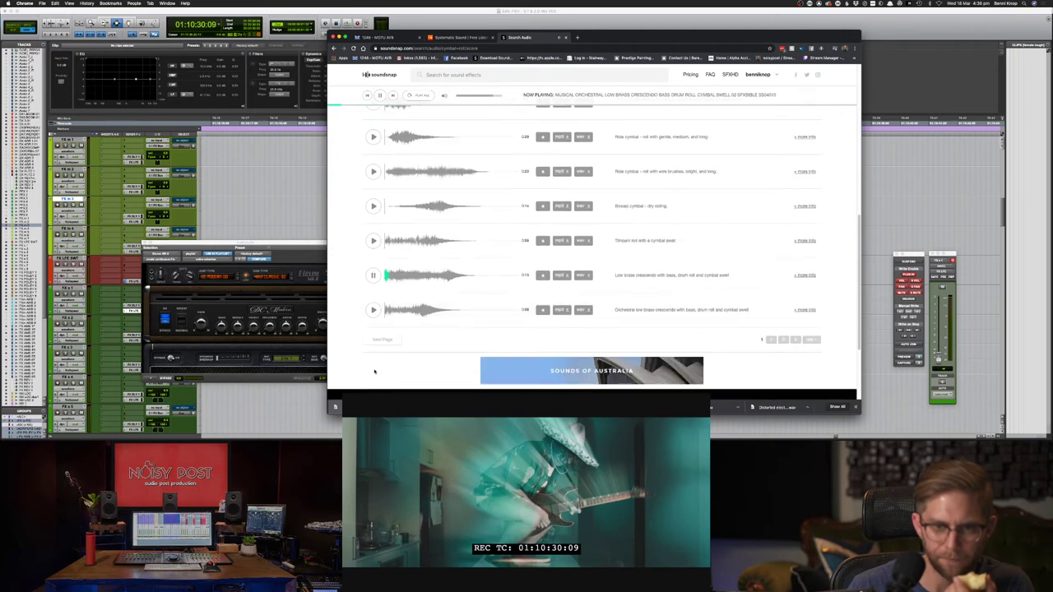
left_click(374, 310)
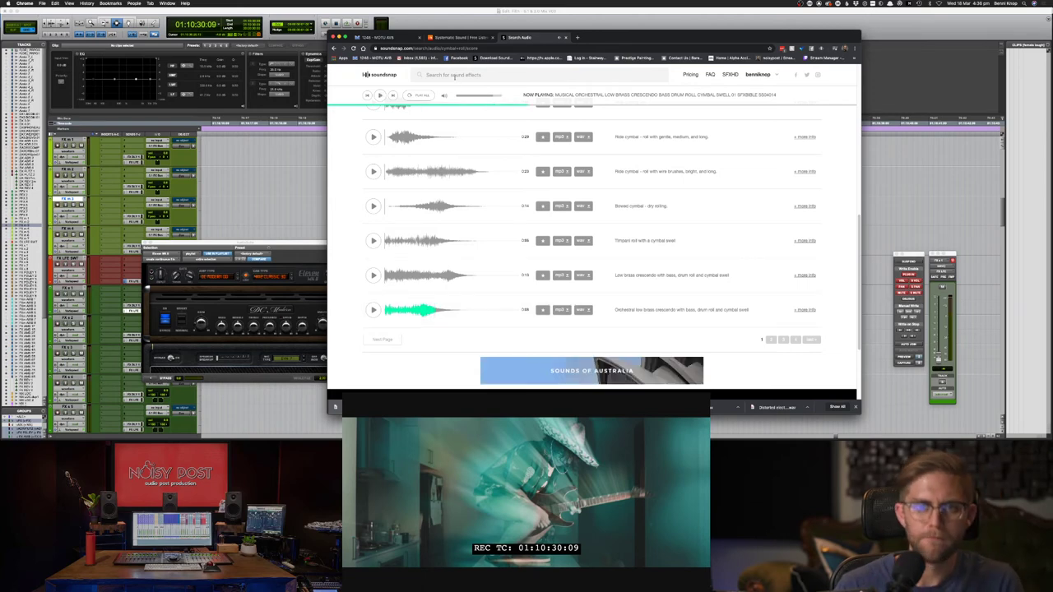
- Search Soundsnap for 'camera flash' and preview the Canon T3i, Camera flash and Digital SLR results
type("camera flash")
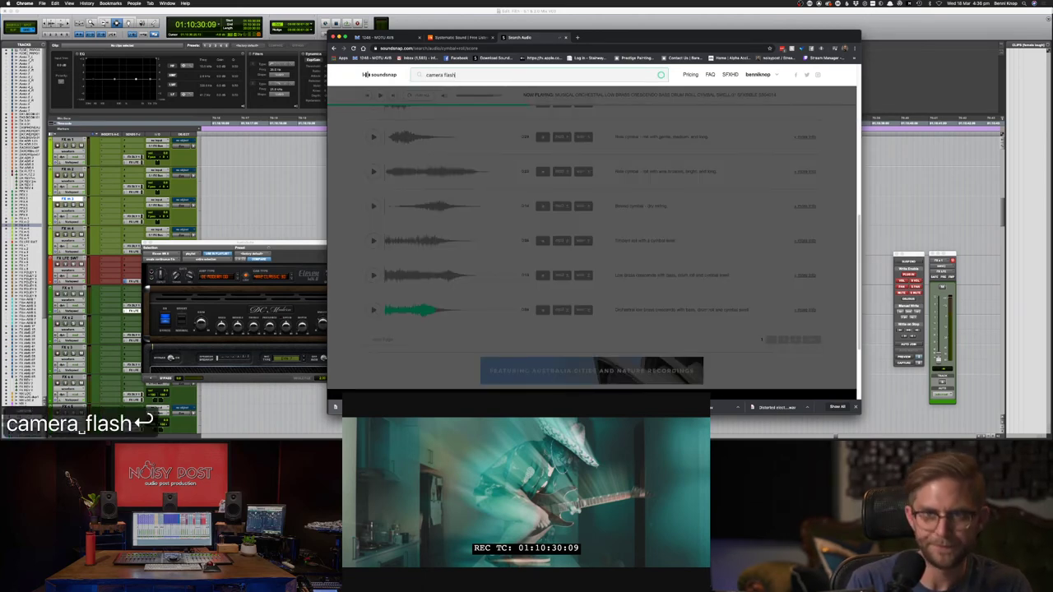
key("Return")
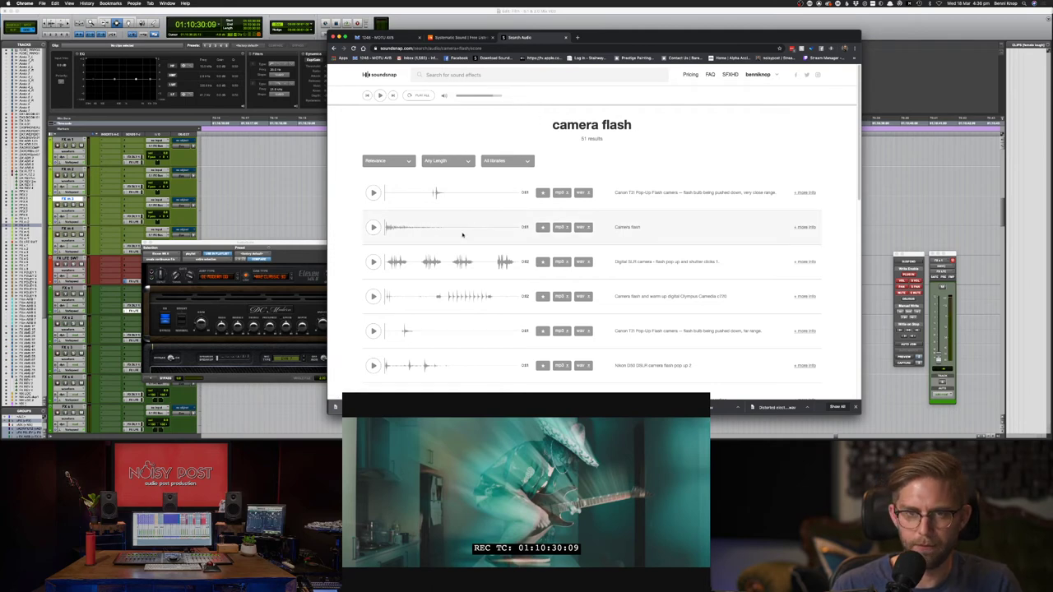
left_click(372, 193)
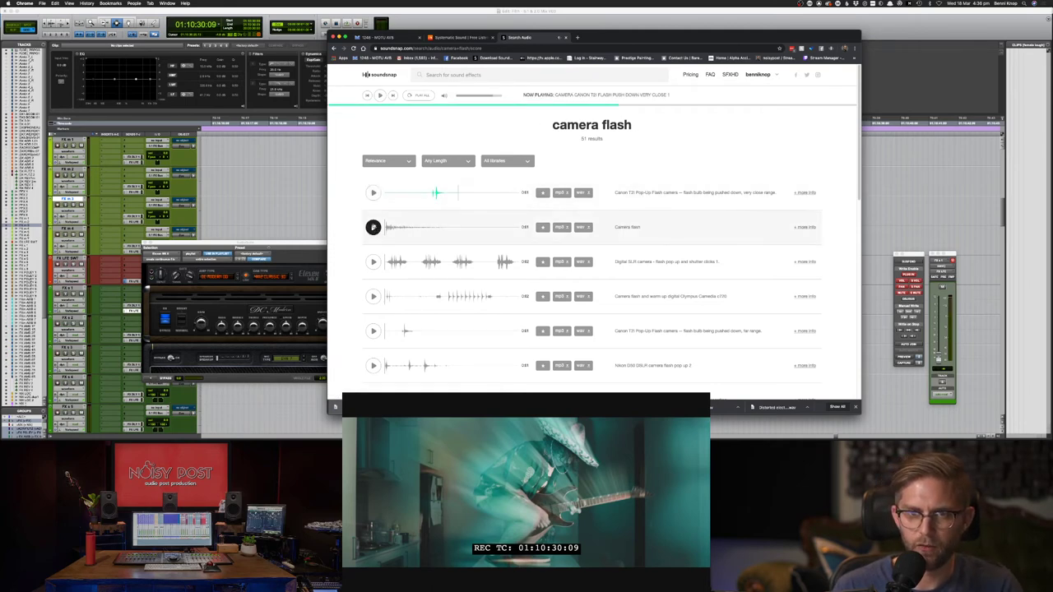
left_click(373, 227)
left_click(373, 262)
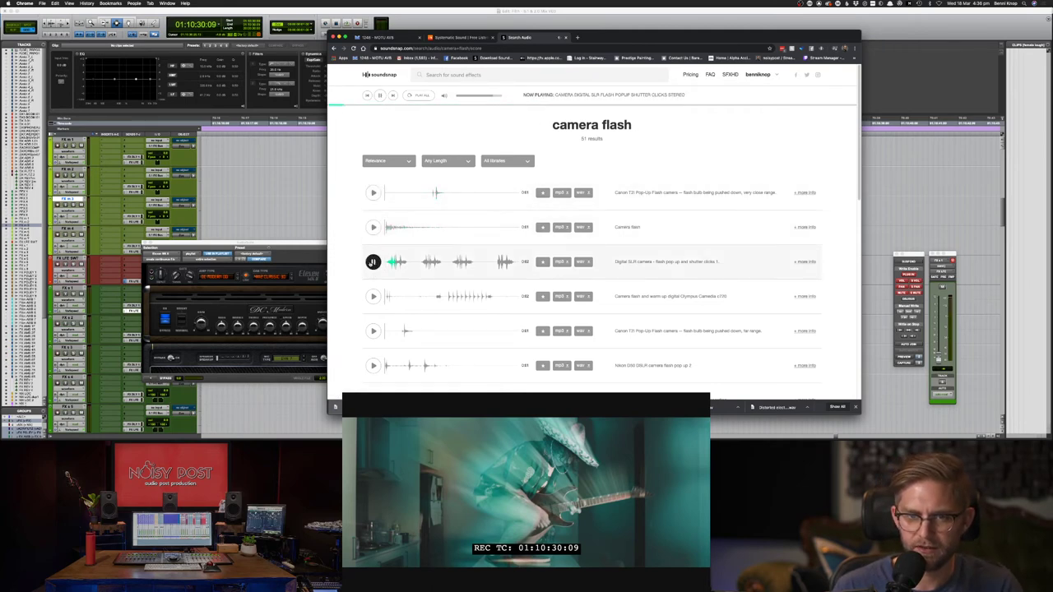
left_click(386, 263)
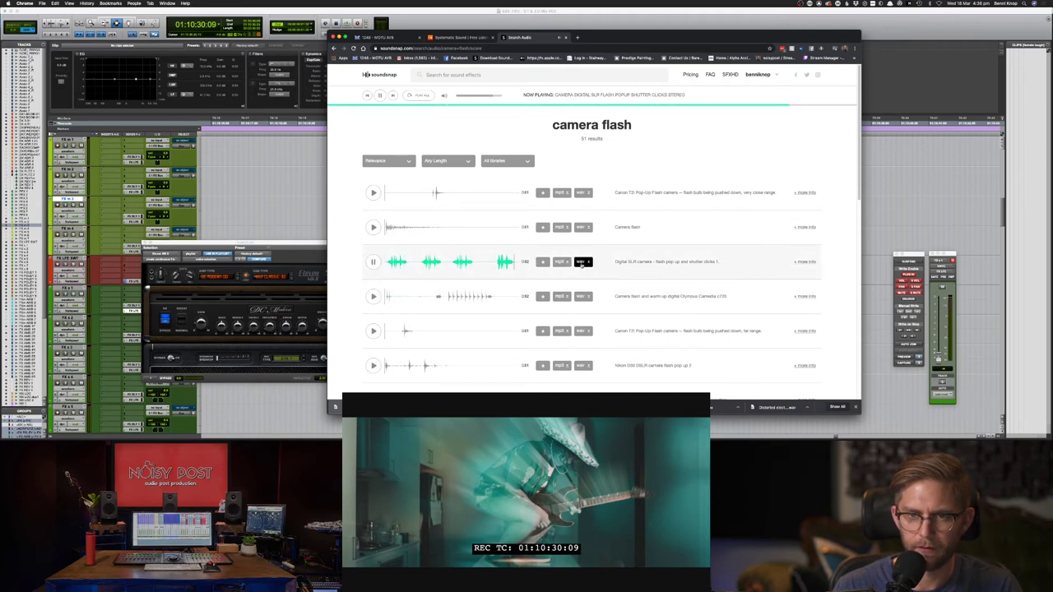
- Preview the Olympus, Canon T3i, Nikon D50, Canon EOS 3000N, flash bulb and Canon T2i flash sounds
left_click(373, 296)
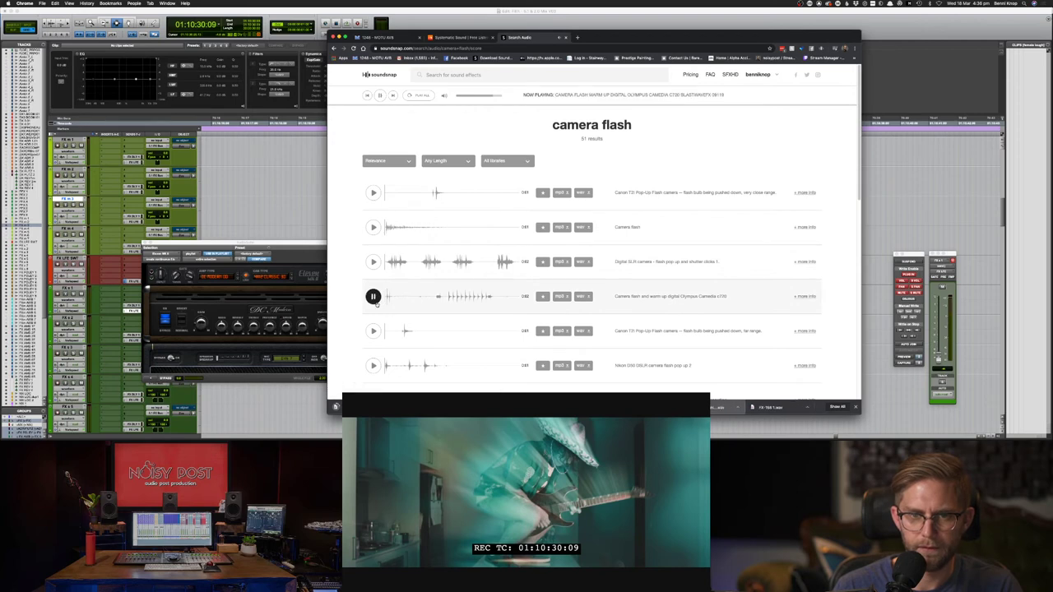
left_click(372, 331)
left_click(373, 366)
scroll(372, 362, "down", 2)
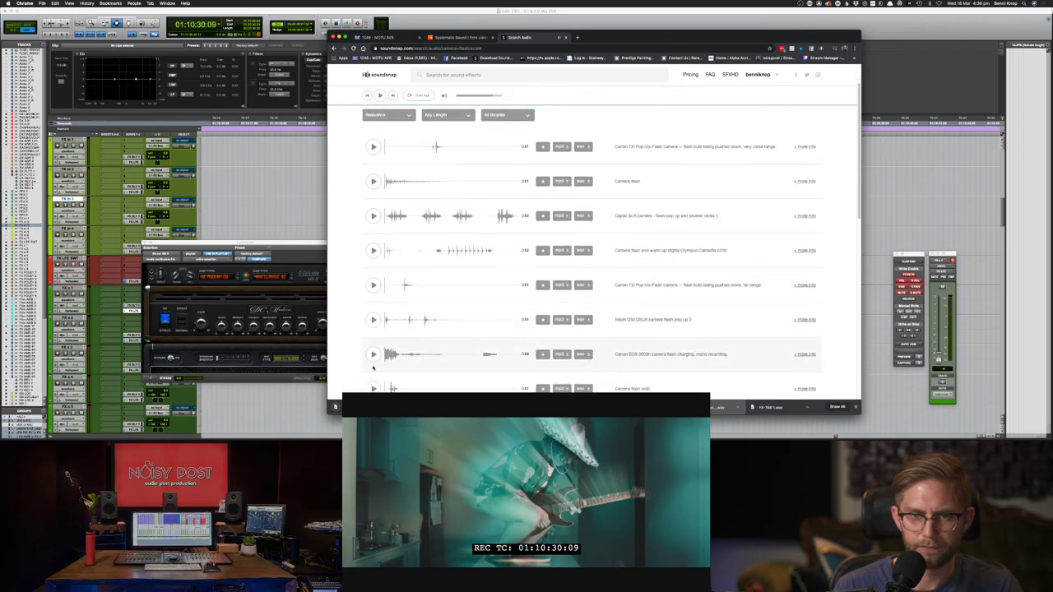
left_click(372, 354)
scroll(371, 362, "down", 1)
left_click(373, 378)
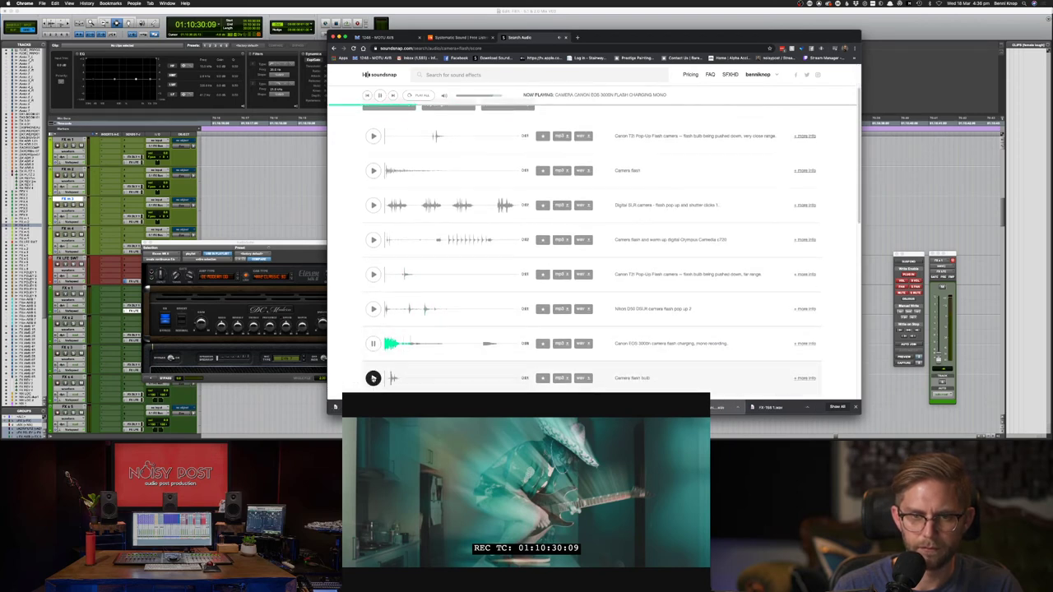
scroll(373, 377, "down", 1)
left_click(373, 362)
scroll(373, 362, "down", 3)
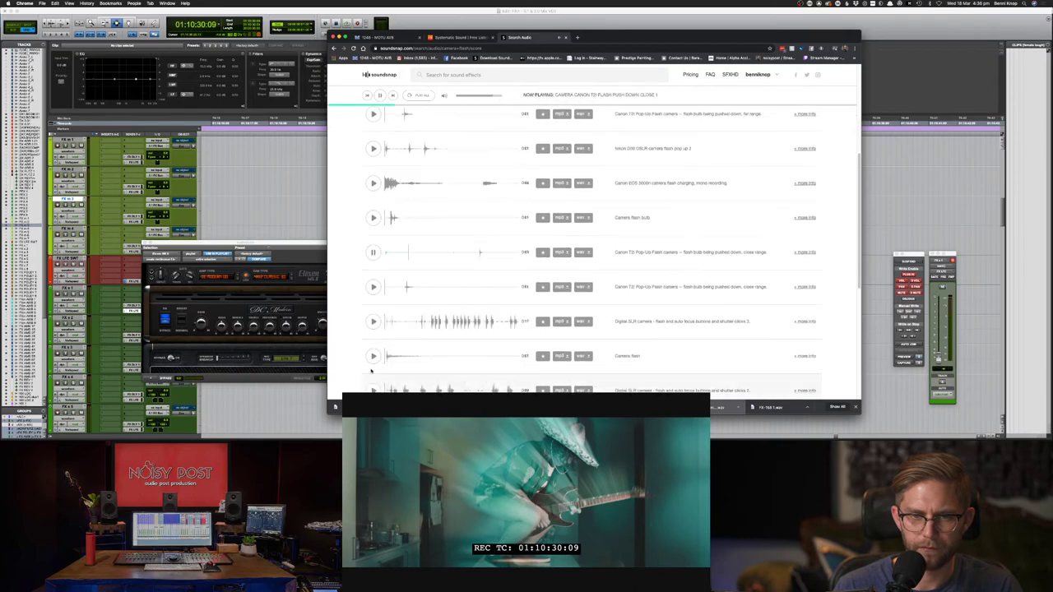
- Download the Digital SLR flash and auto focus clicks 3 sound as wav
left_click(373, 313)
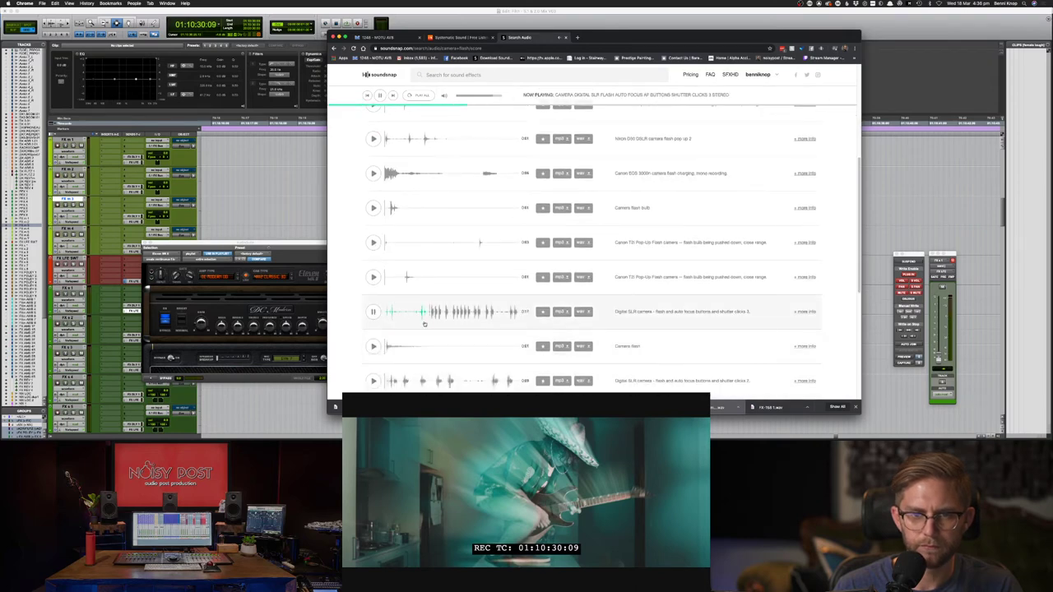
left_click(374, 346)
left_click(374, 312)
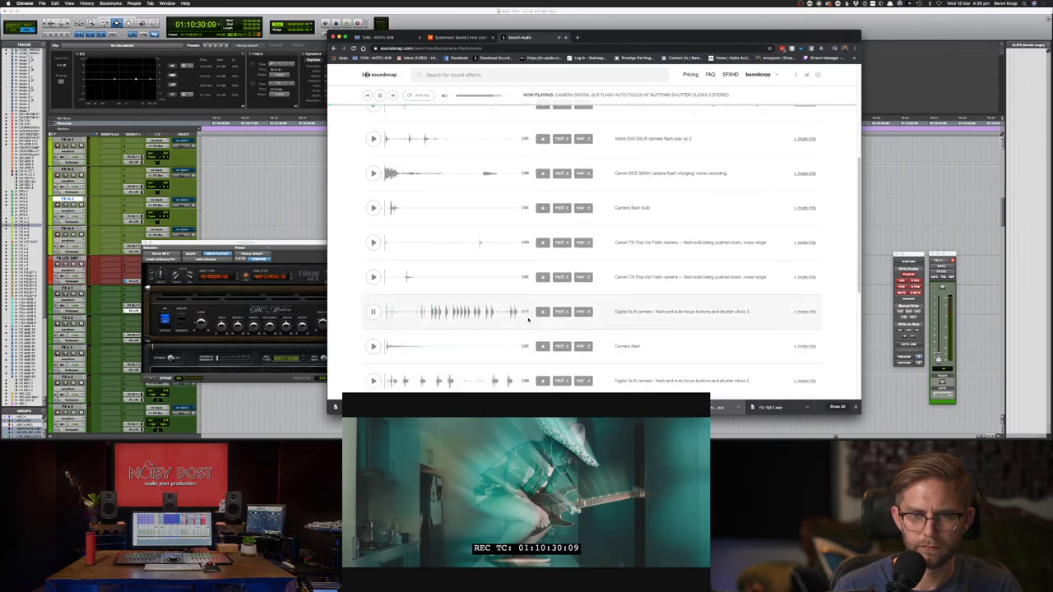
left_click(582, 311)
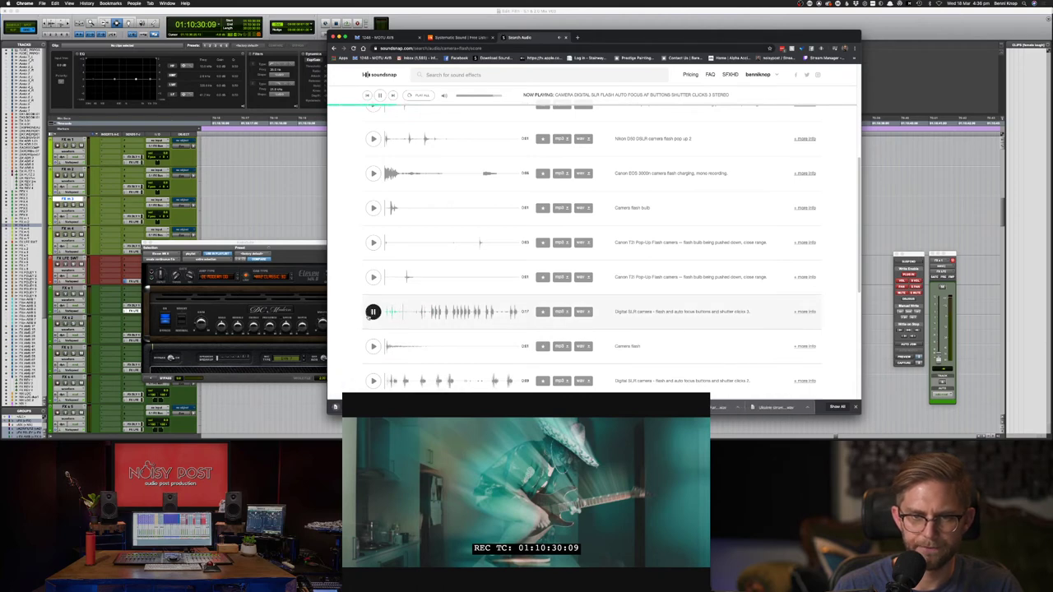
- Preview the Camera flash sound again and the Digital SLR shutter clicks 2 sound
left_click(374, 347)
scroll(373, 350, "down", 1)
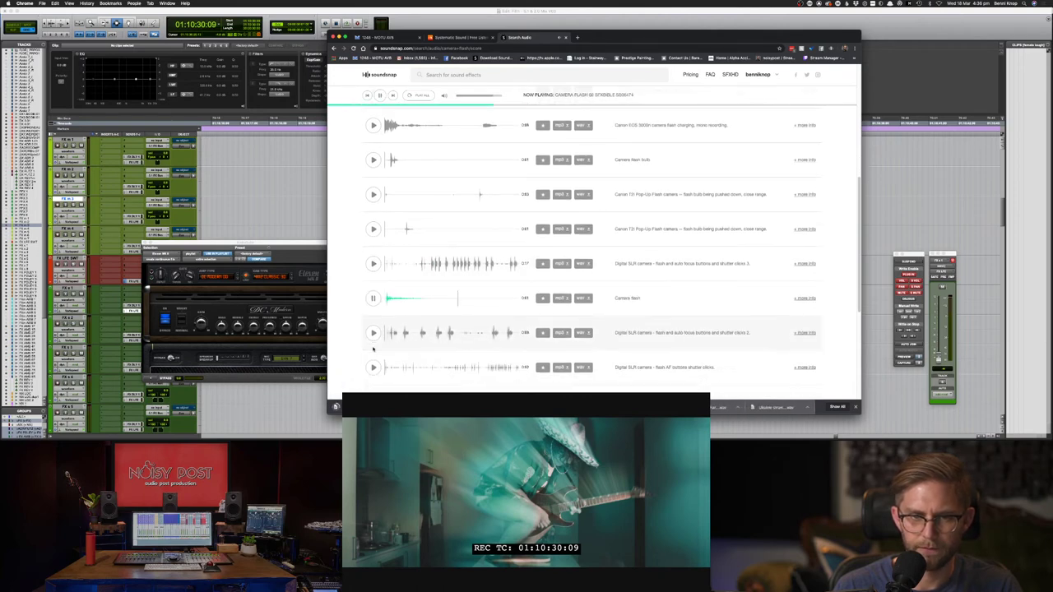
left_click(373, 333)
scroll(374, 334, "down", 1)
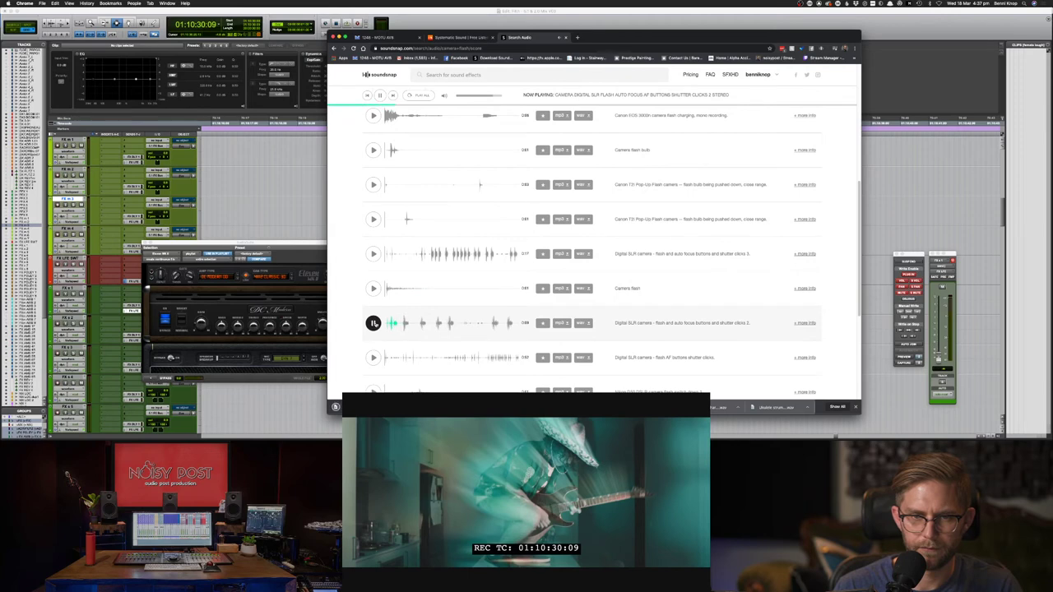
- Place the downloaded flash clip on the FX tracks and delete its lower copy
key("super+Tab")
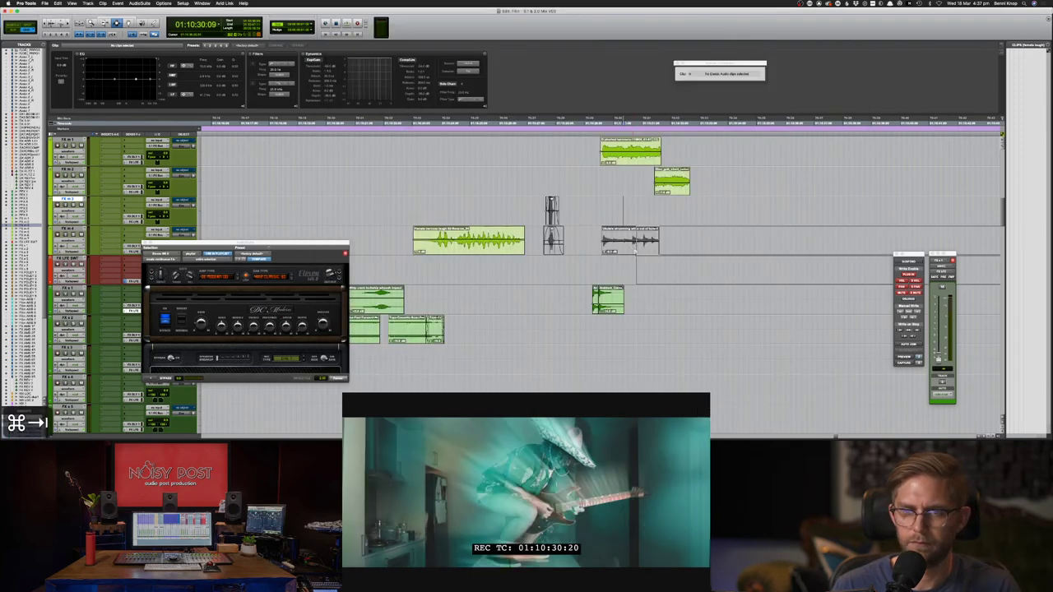
left_click(604, 270)
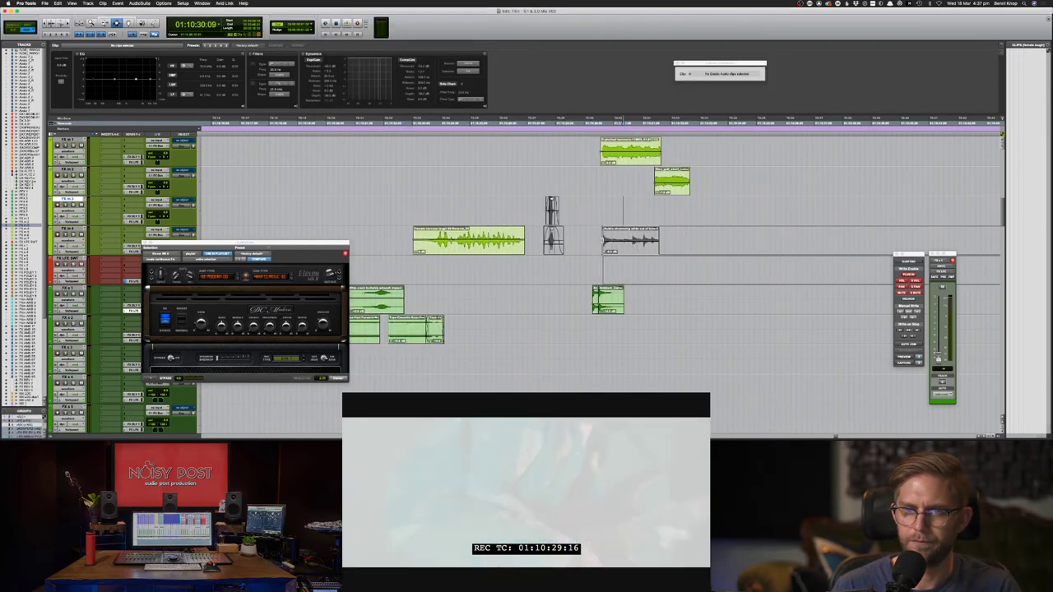
left_click_drag(603, 230, 597, 216)
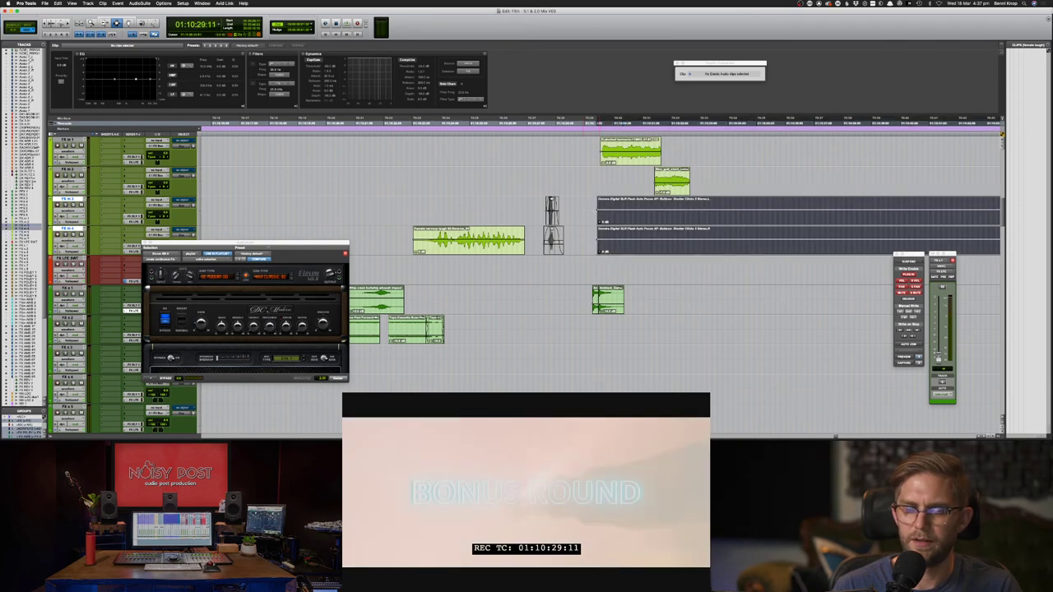
left_click(583, 211)
left_click(568, 213)
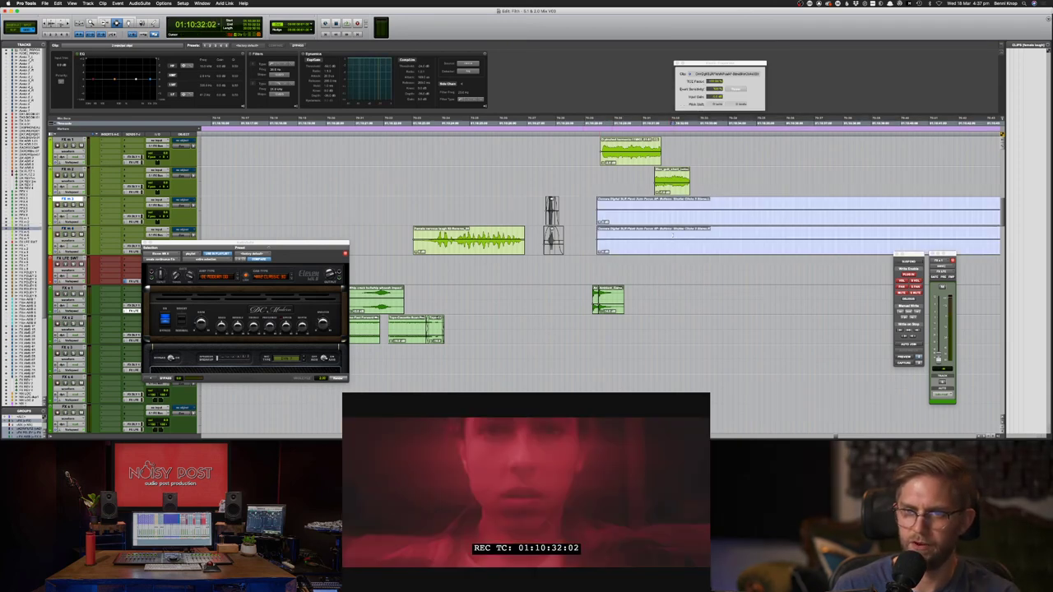
left_click(645, 239)
key("Delete")
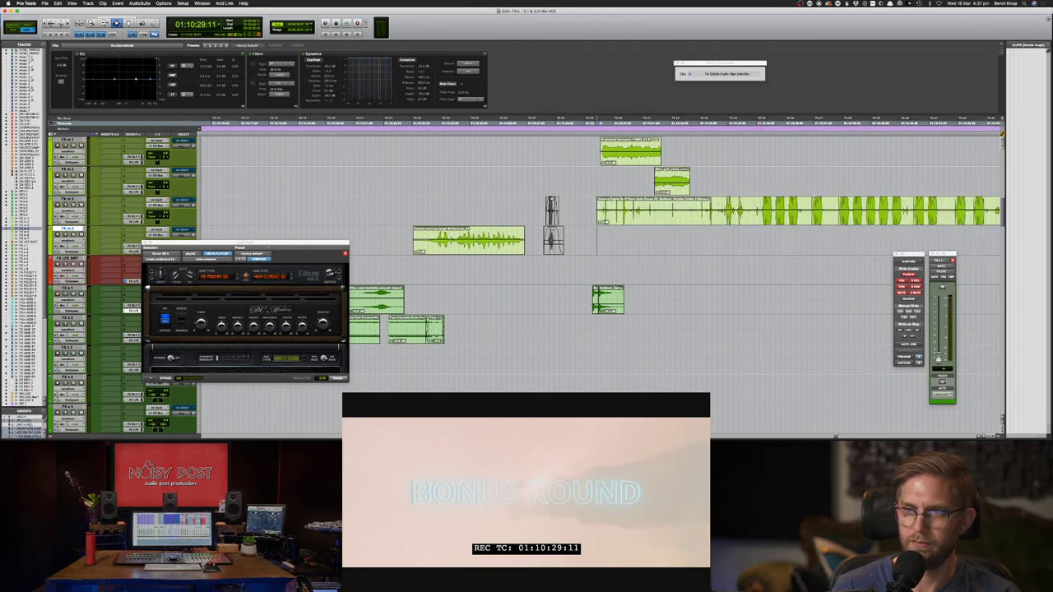
- Try trimming the flash clip's end, audition it, then undo the trim
left_click(809, 211)
key("s")
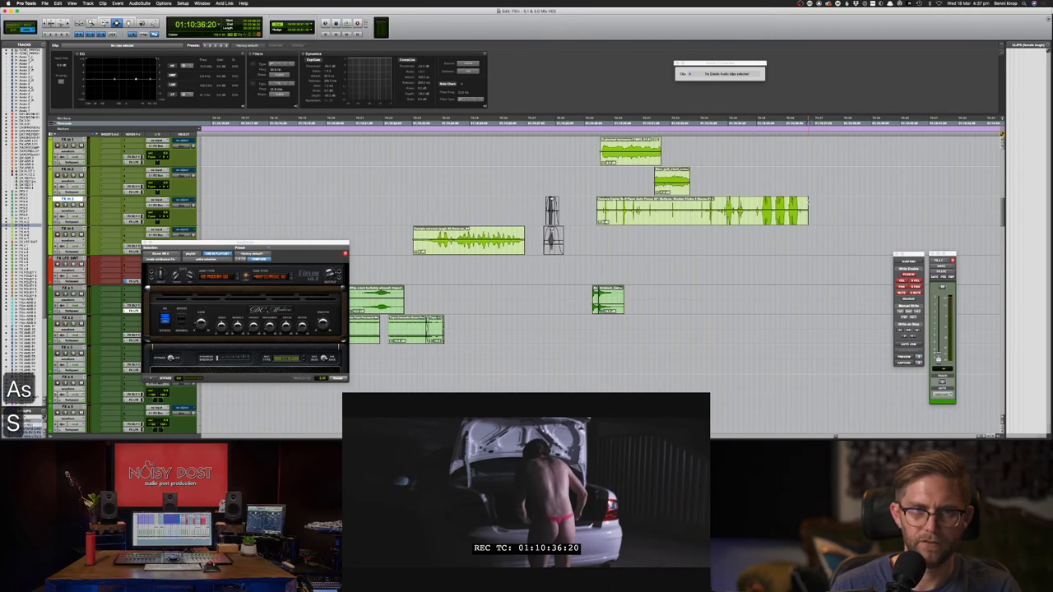
key("space")
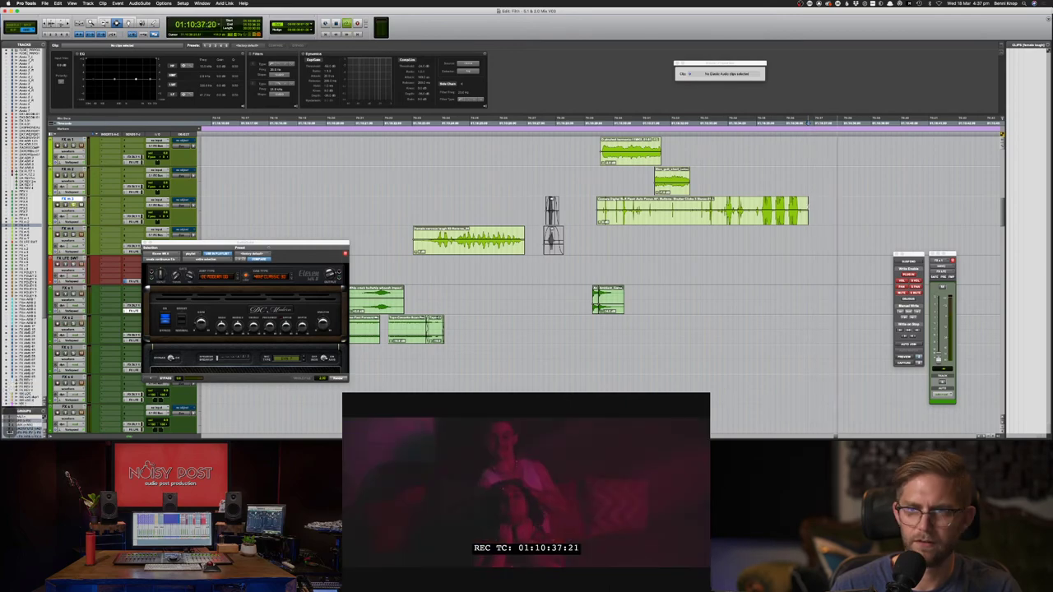
key("space")
key("super+z")
key("s")
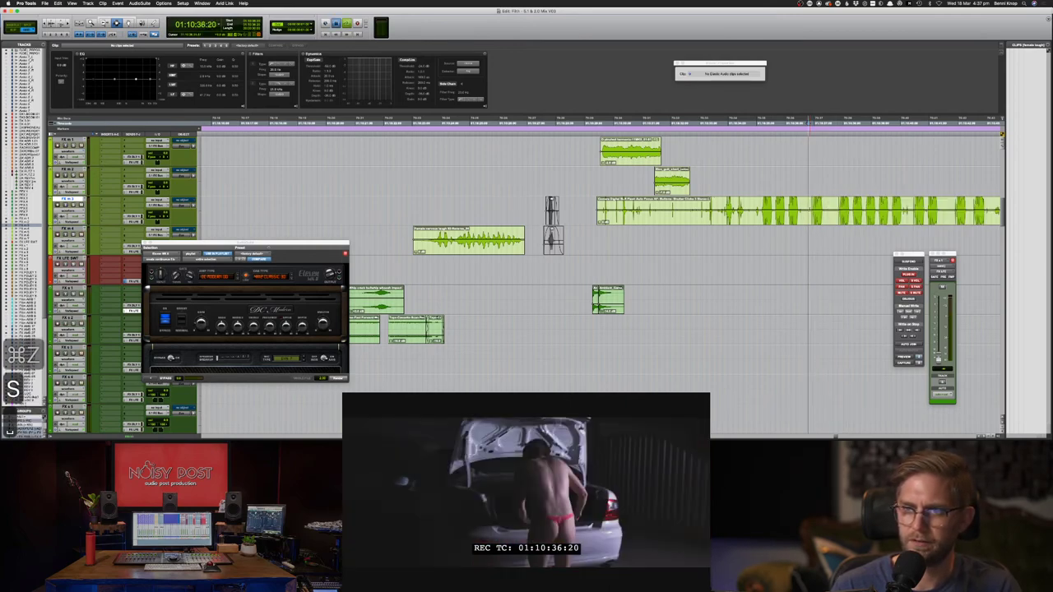
key("space")
- Solo FX m 3, split the long clip and move the kept short slice earlier
key("shift+s")
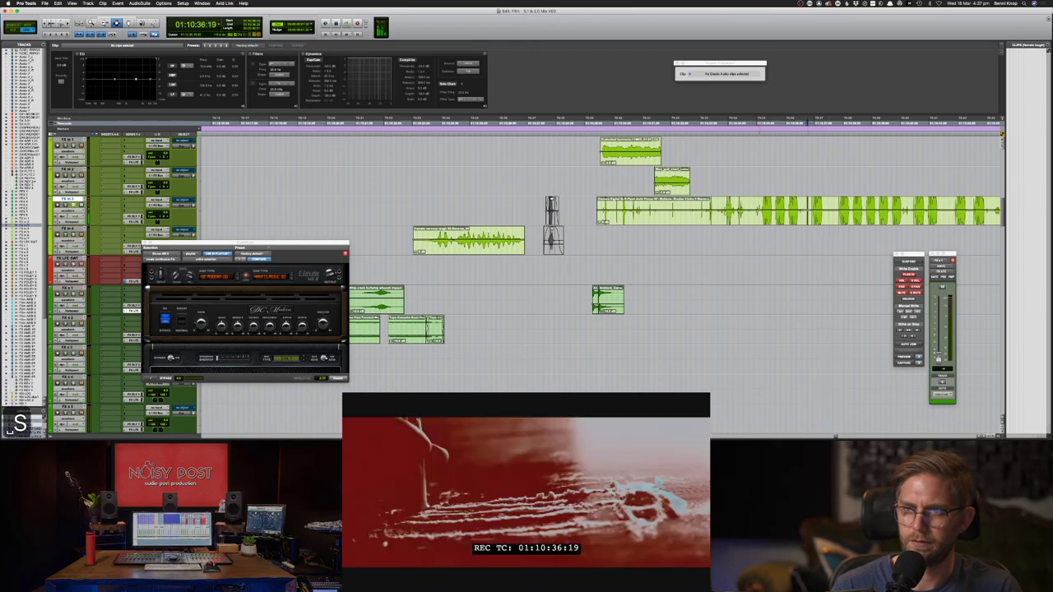
key("space")
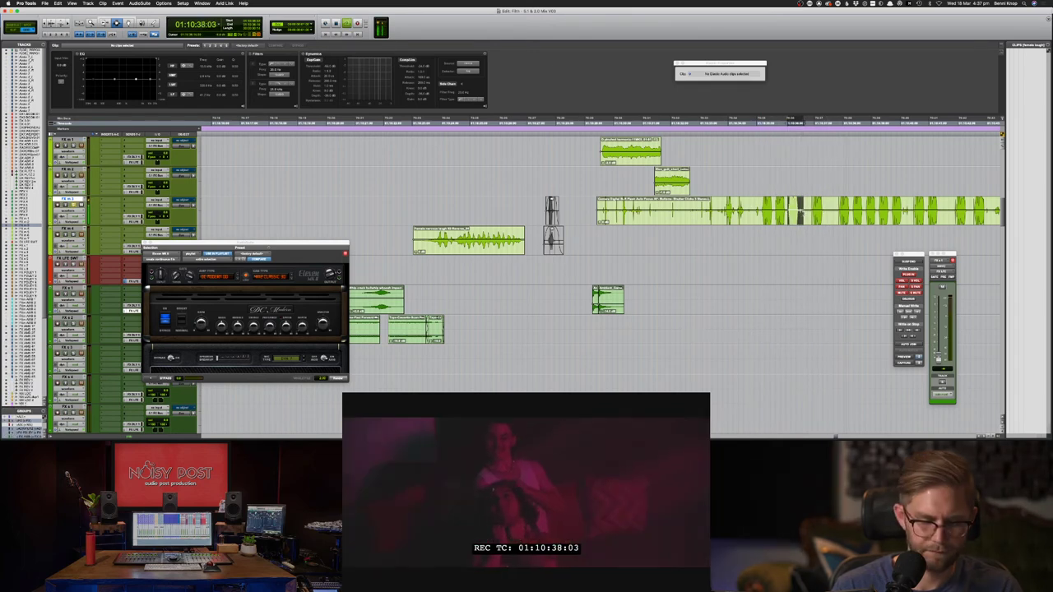
key("cmd+e")
key("Delete")
key("Delete")
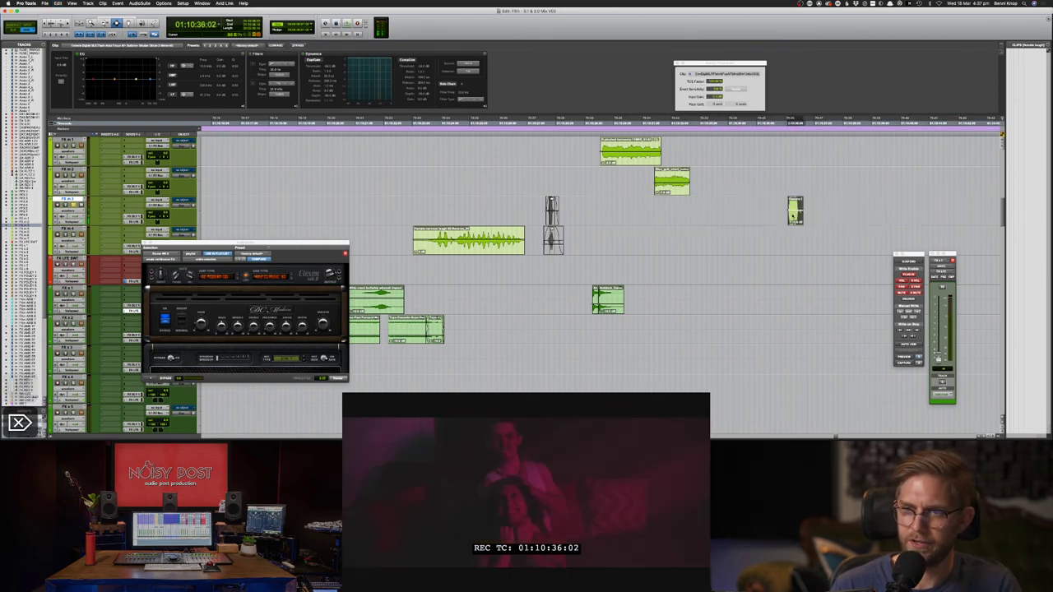
key("F8")
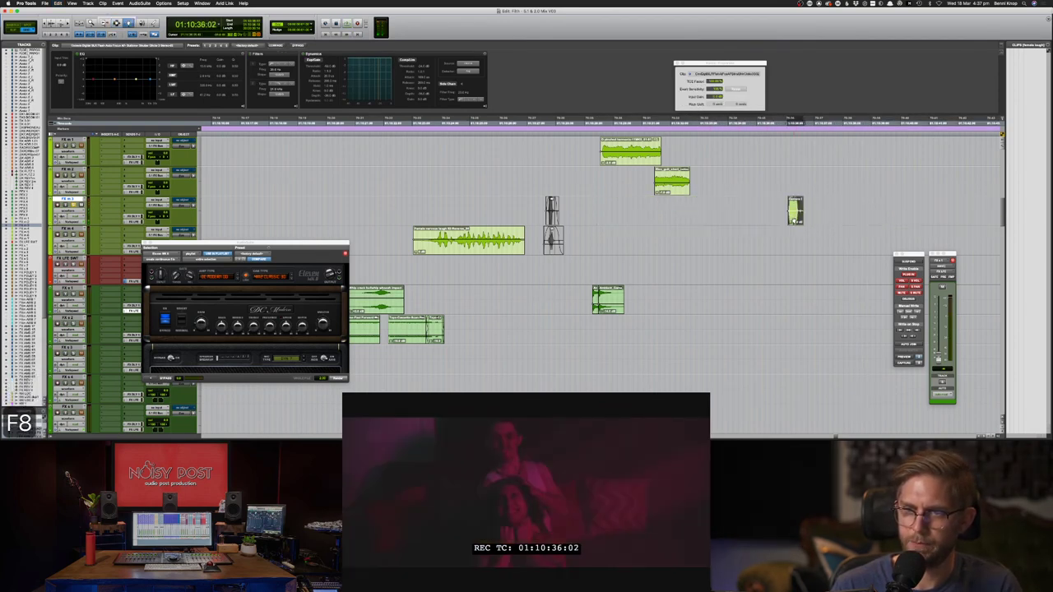
left_click_drag(795, 214, 651, 216)
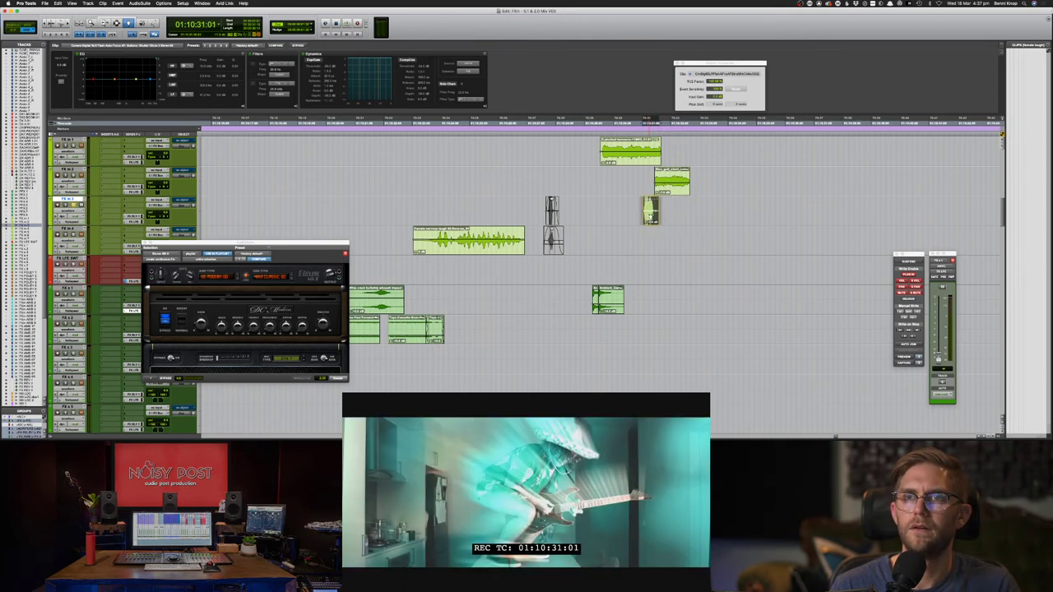
key("F7")
- Select a range before the slice and apply ValhallaVintageVerb with 1.92 s decay and 8970 Hz high cut
left_click_drag(646, 212, 621, 212)
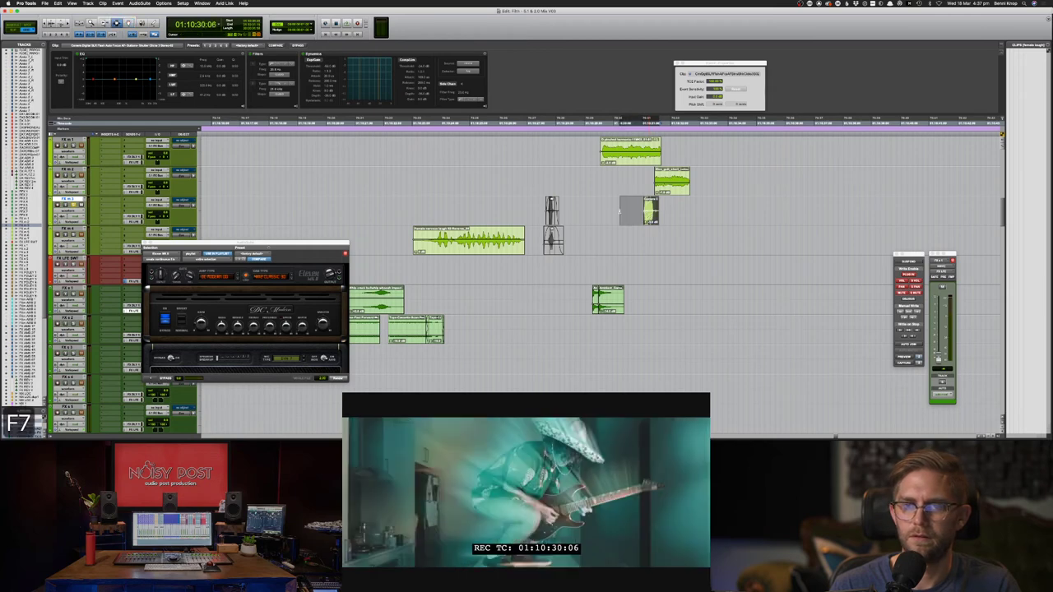
left_click(140, 4)
mouse_move(166, 46)
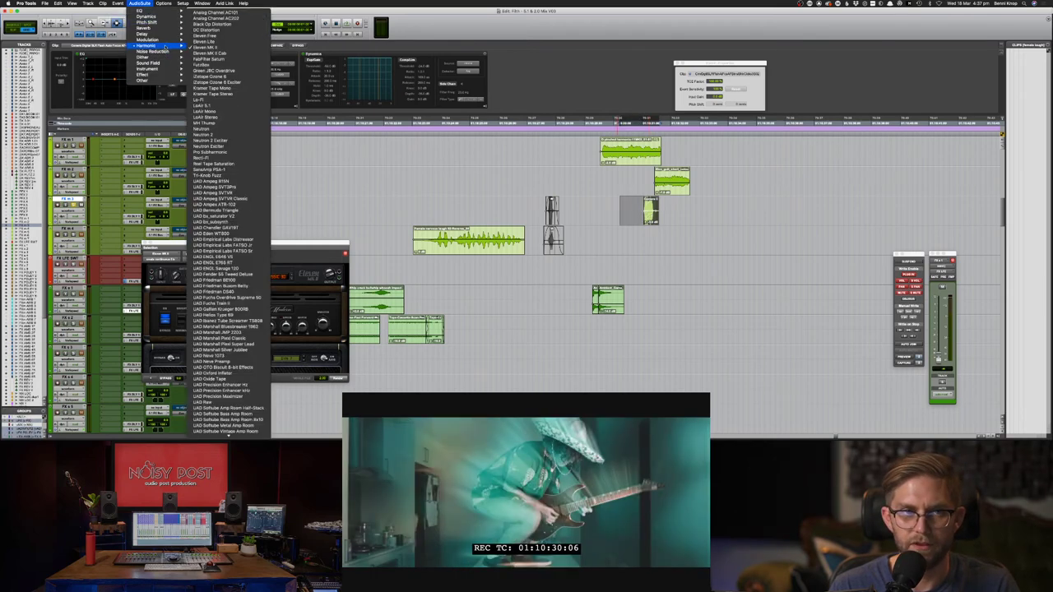
mouse_move(148, 28)
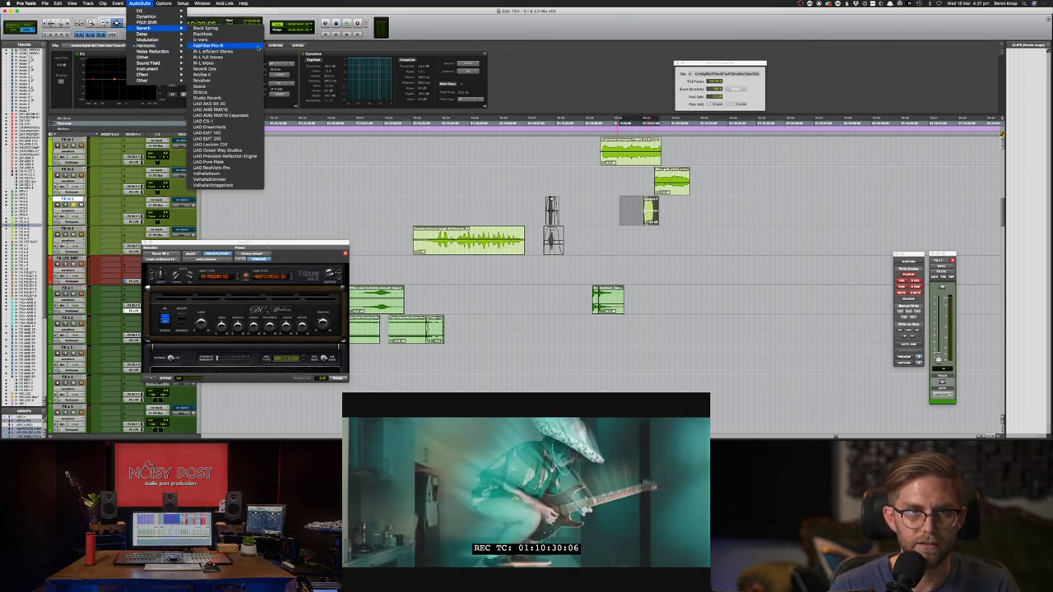
left_click(231, 185)
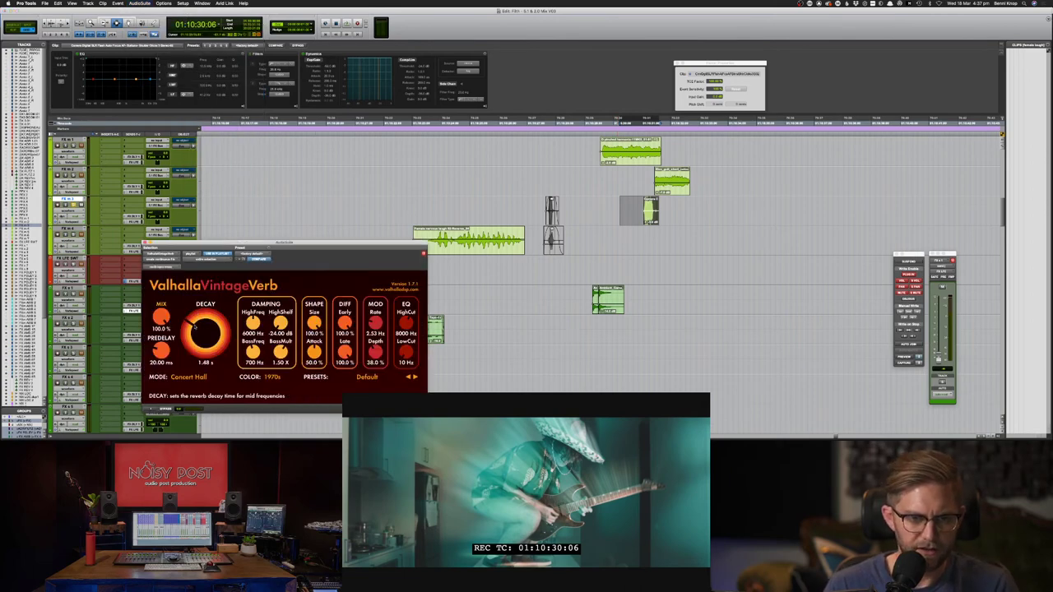
left_click_drag(194, 326, 158, 363)
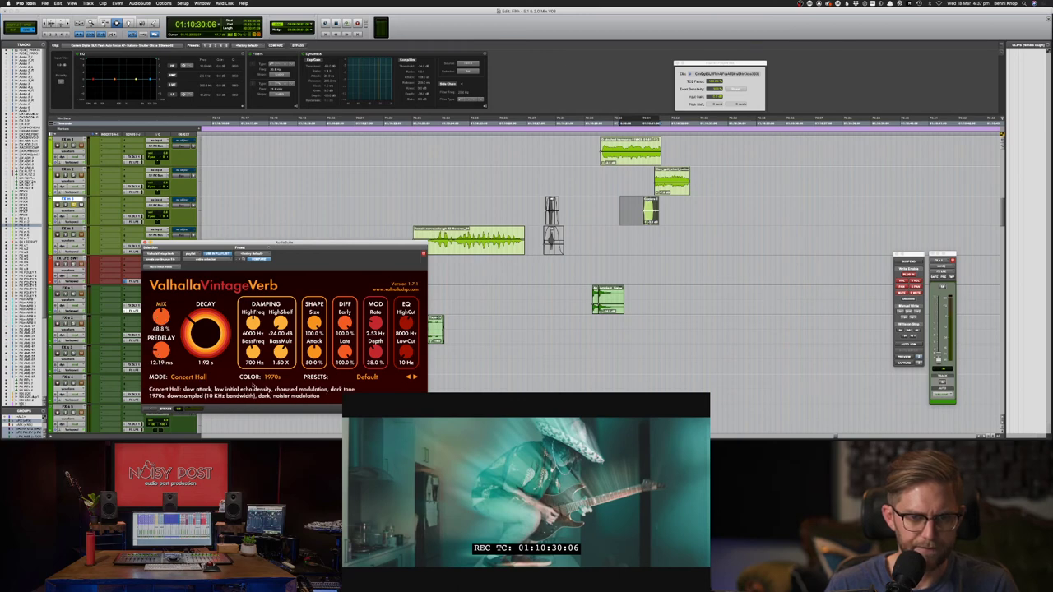
left_click_drag(404, 323, 405, 342)
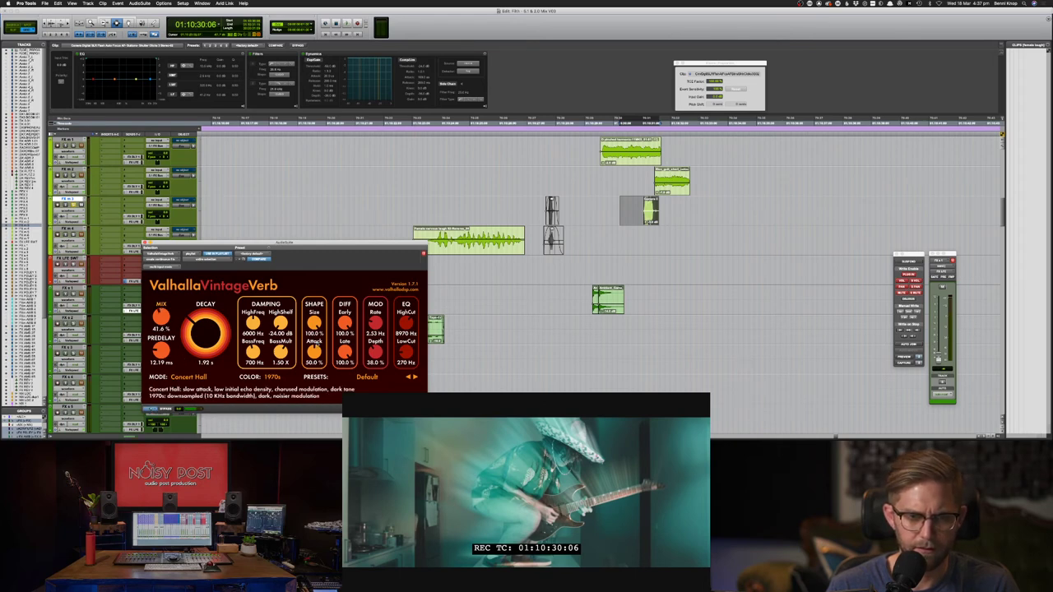
left_click(385, 377)
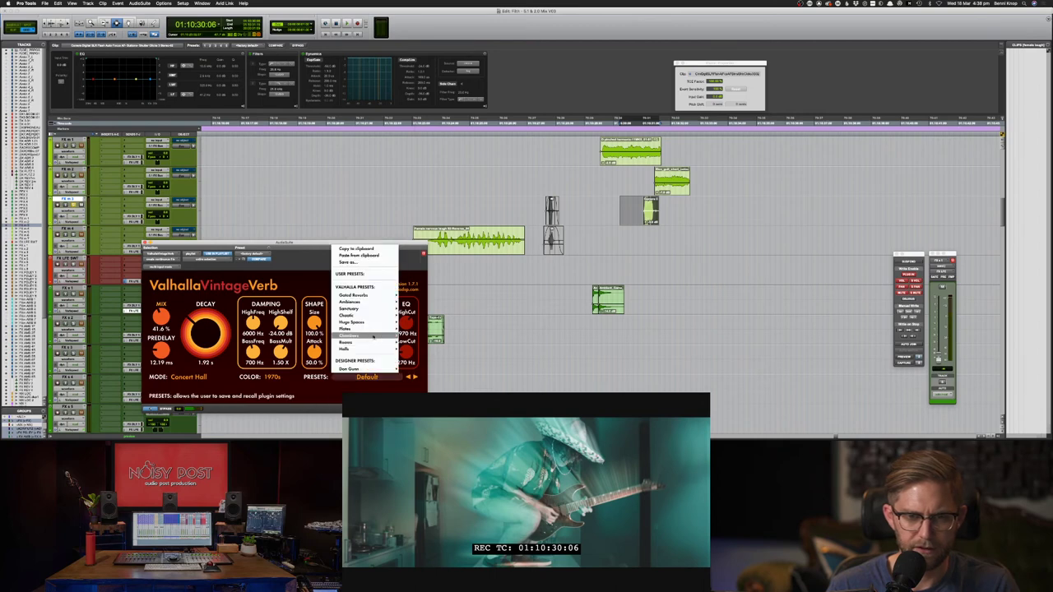
- Load the Medieval reverb preset with 33.2% mix and 1.49 s decay
mouse_move(370, 322)
left_click(417, 294)
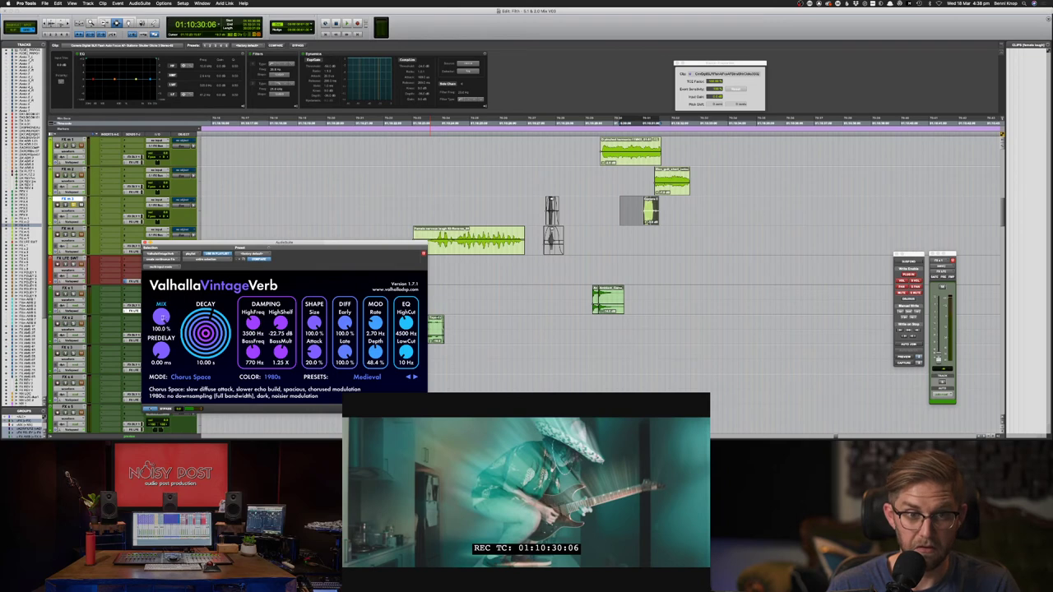
left_click_drag(173, 369, 172, 372)
left_click_drag(189, 333, 179, 360)
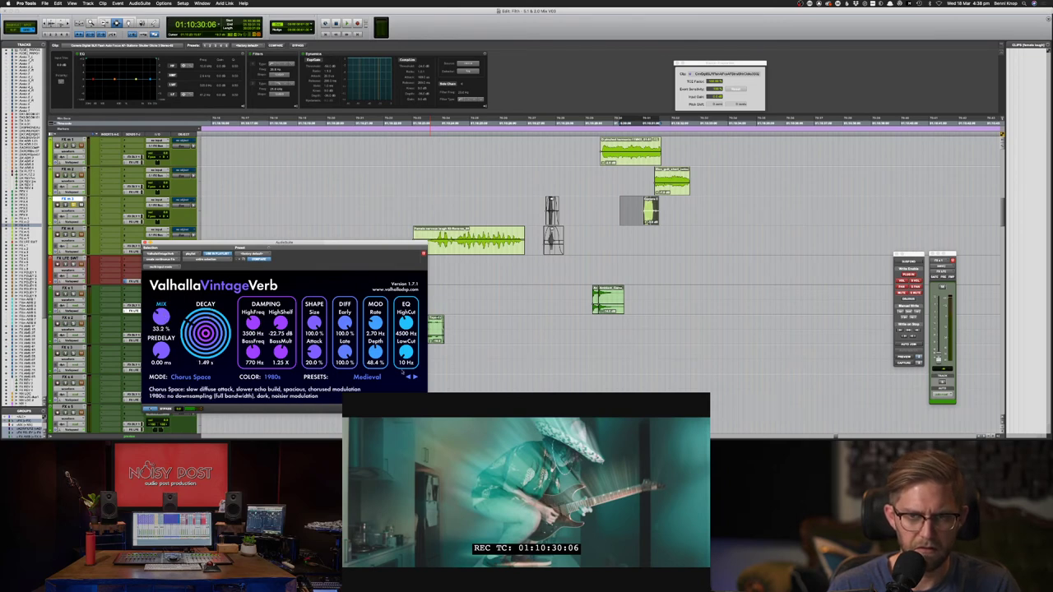
- Render the reverb across both track rows, audition it, then undo the render
left_click(414, 409)
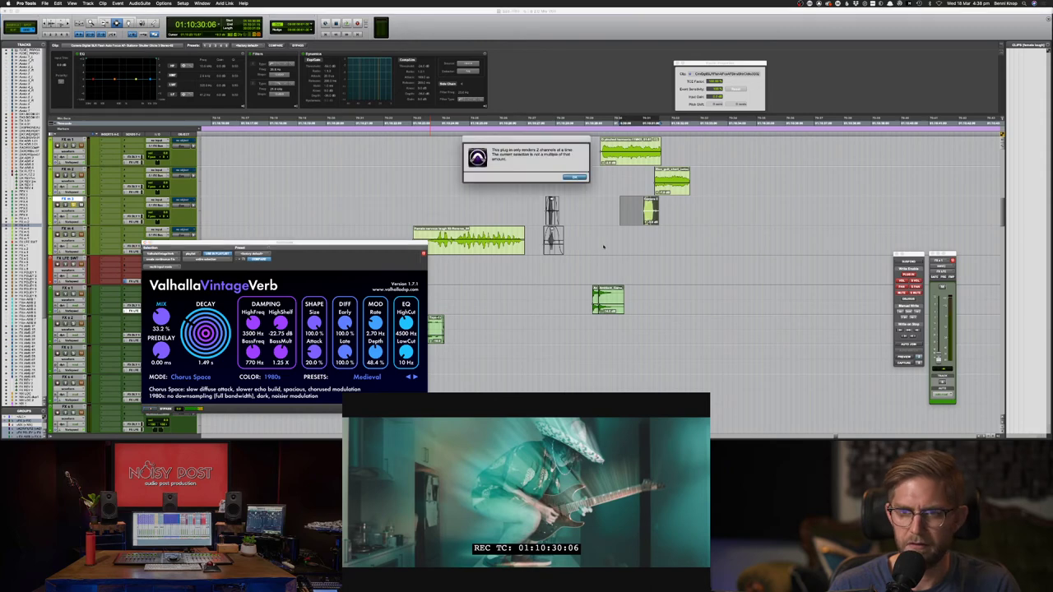
left_click(578, 177)
left_click_drag(658, 199, 614, 241)
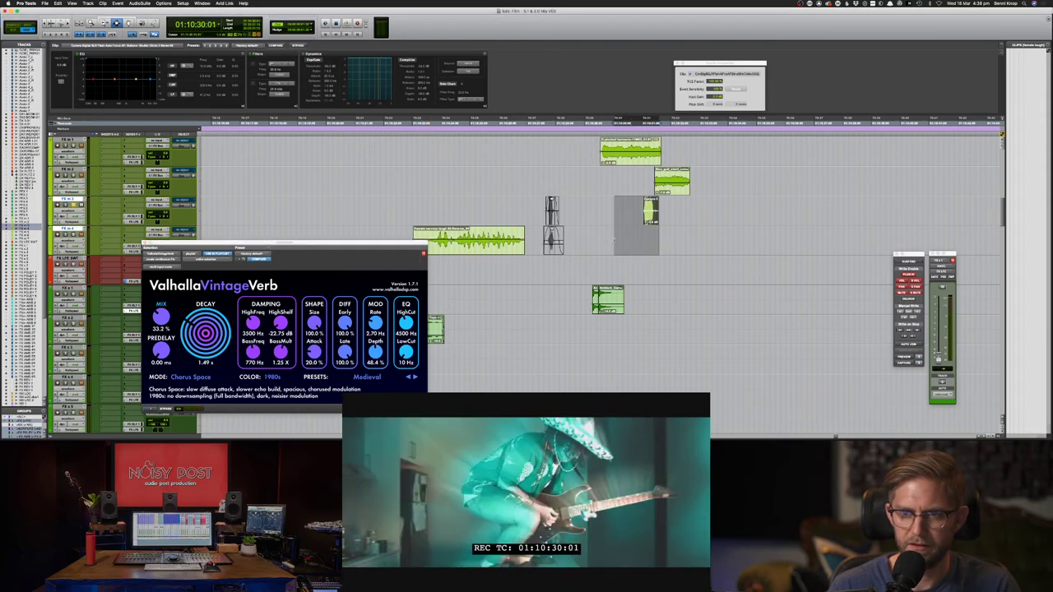
key("alt+shift+3")
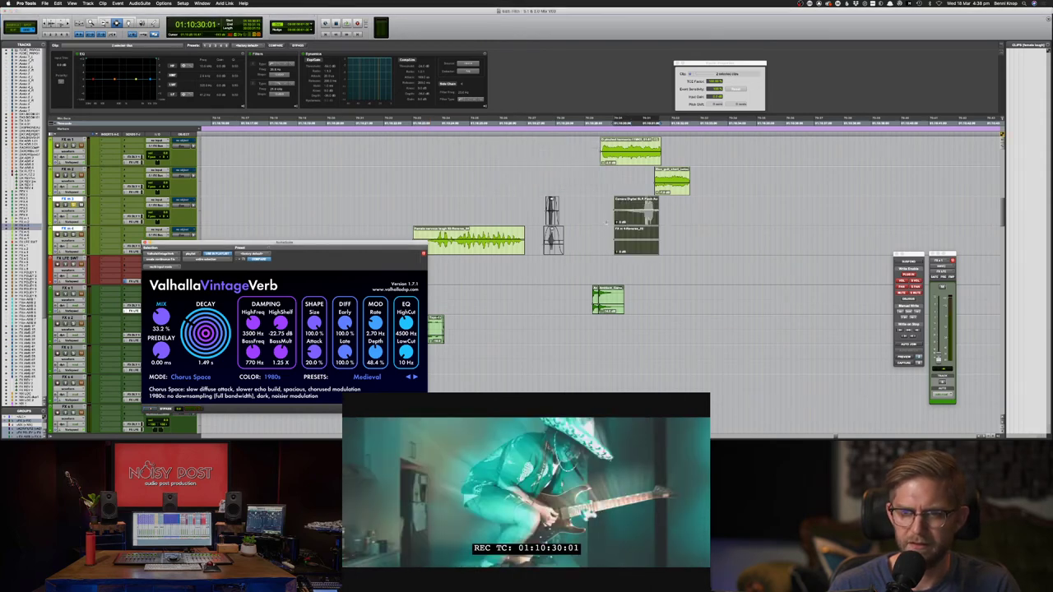
left_click(611, 219)
key("space")
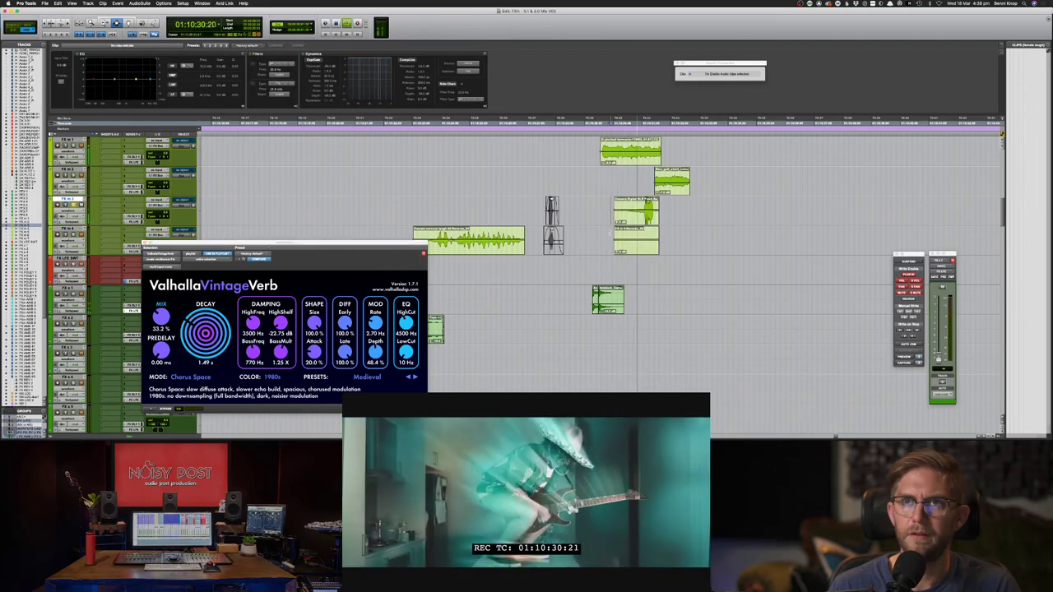
key("space")
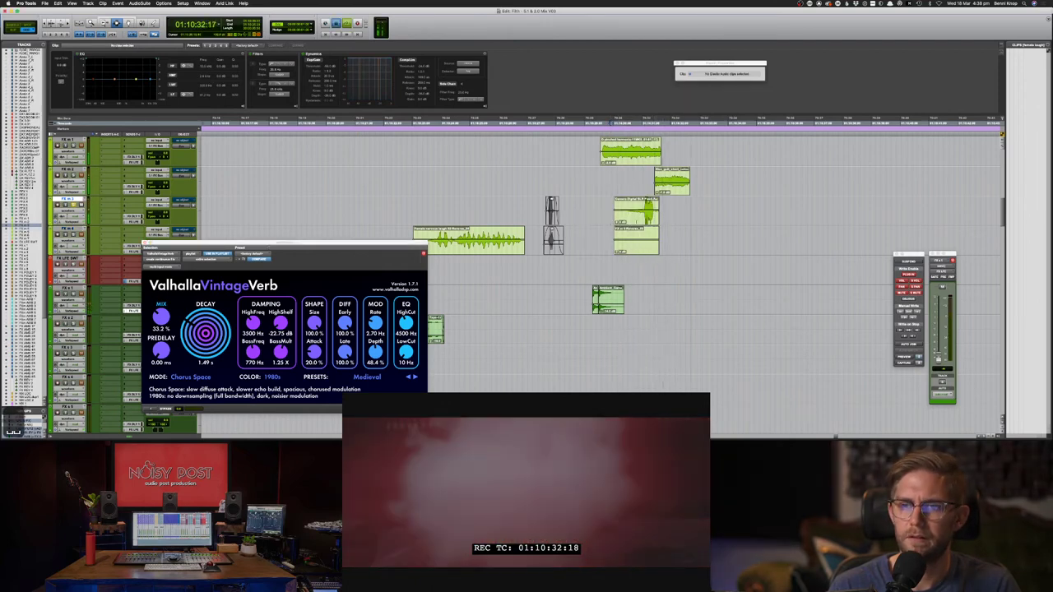
key("space")
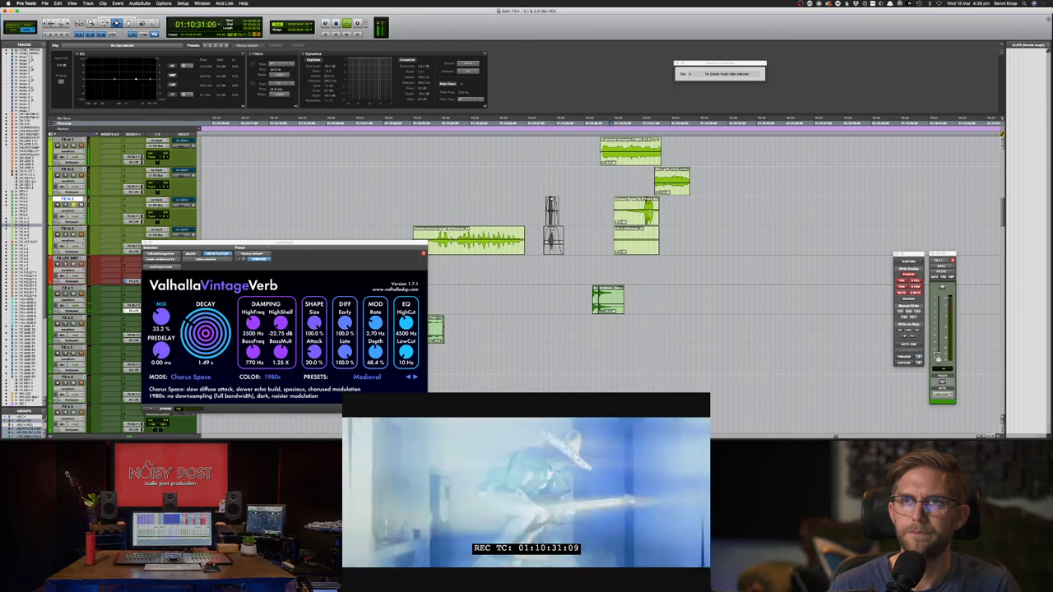
key("super+z")
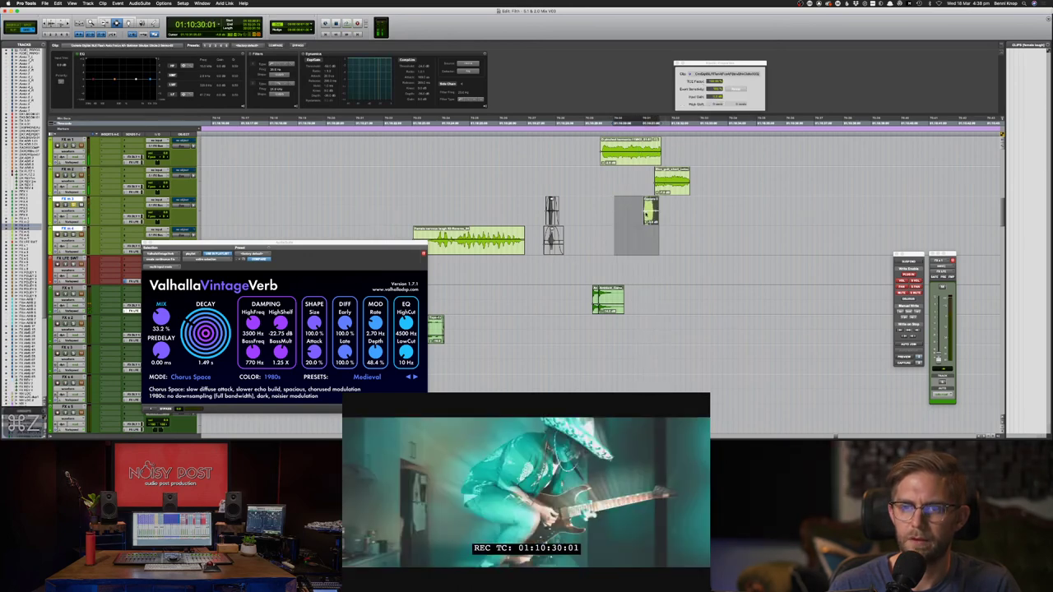
- Select the short slice on FX m 3 and nudge it two frames earlier
left_click(651, 214)
double_click(651, 213)
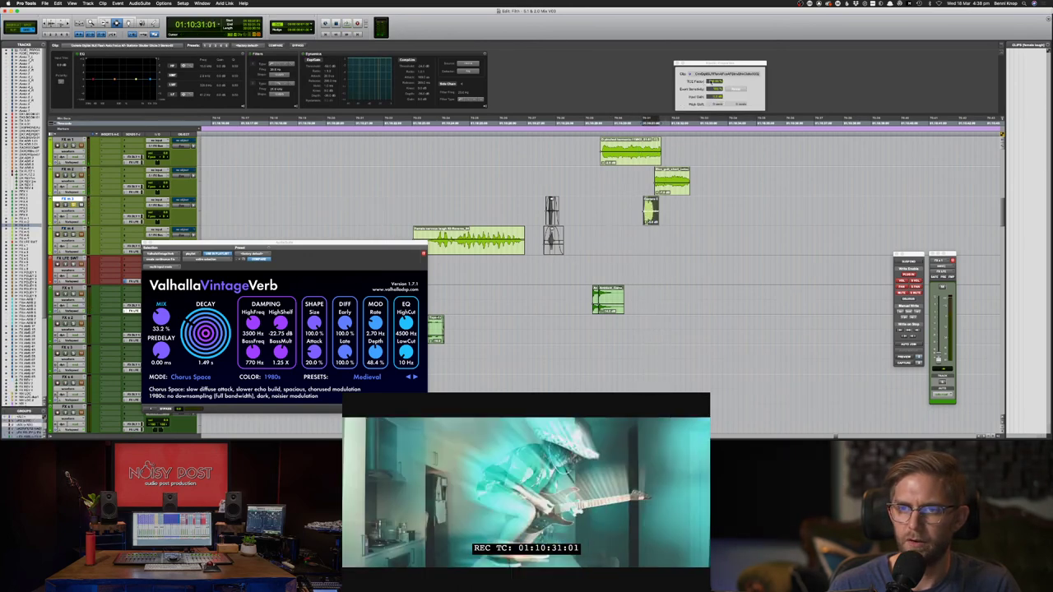
key("space")
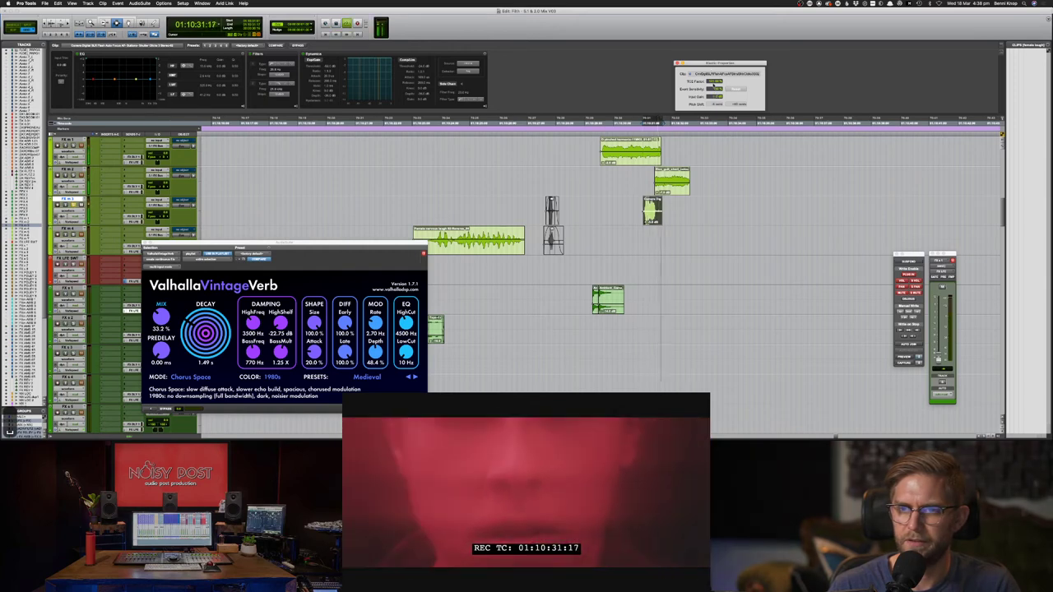
key("comma")
key("comma")
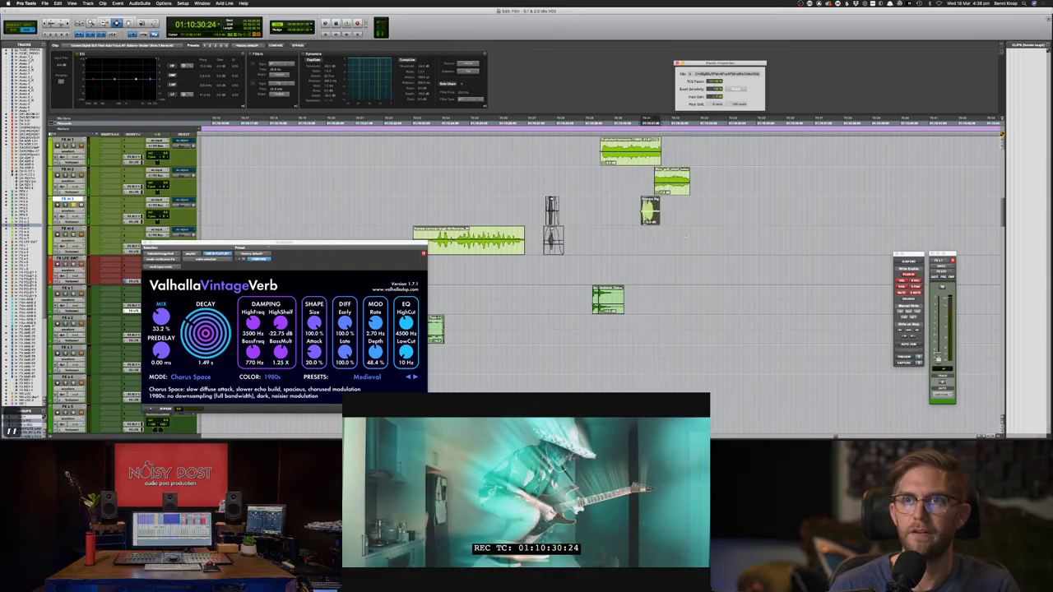
- Extend the selection left and render the reverb at 51.6% mix and 2.31 s decay
left_click_drag(642, 212, 622, 212)
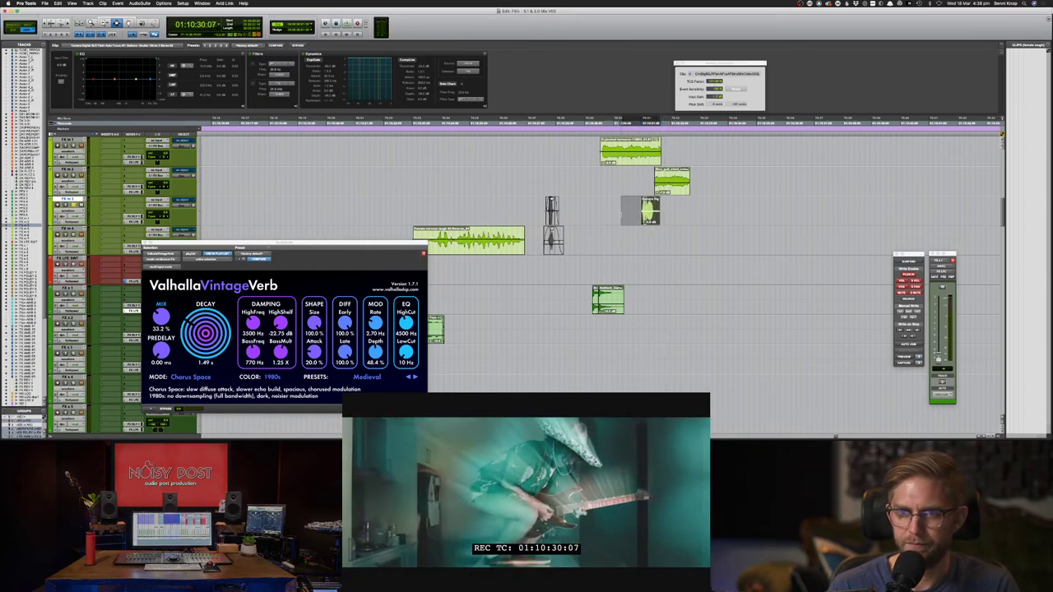
left_click_drag(159, 318, 158, 300)
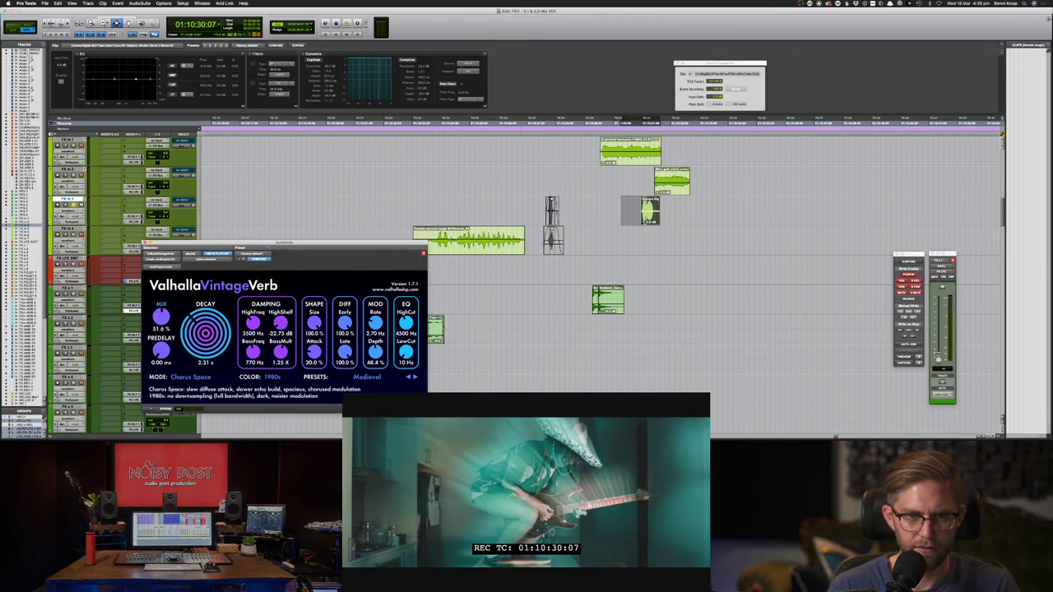
left_click(413, 409)
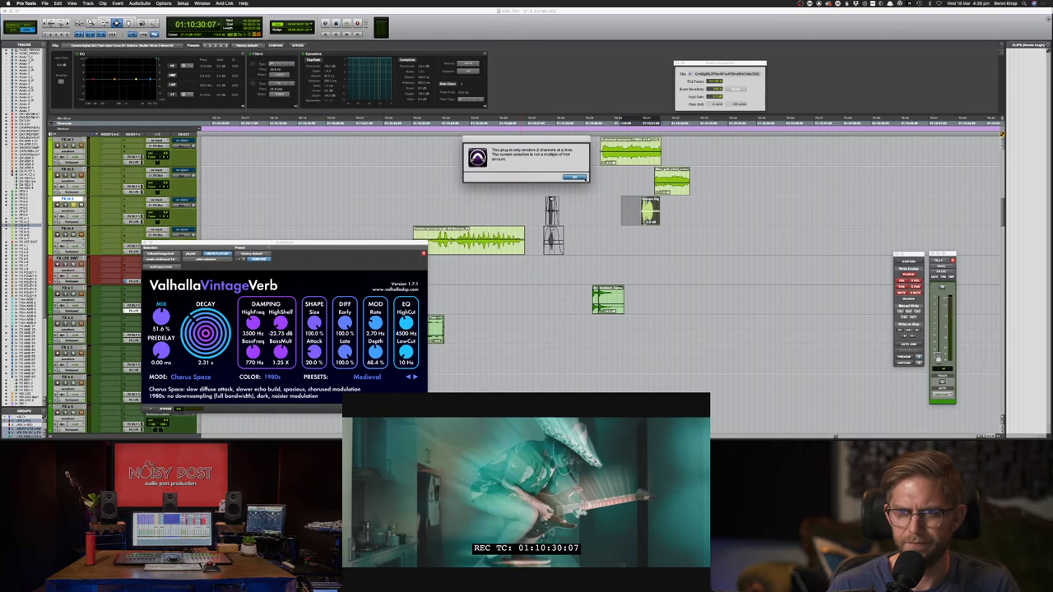
left_click(578, 177)
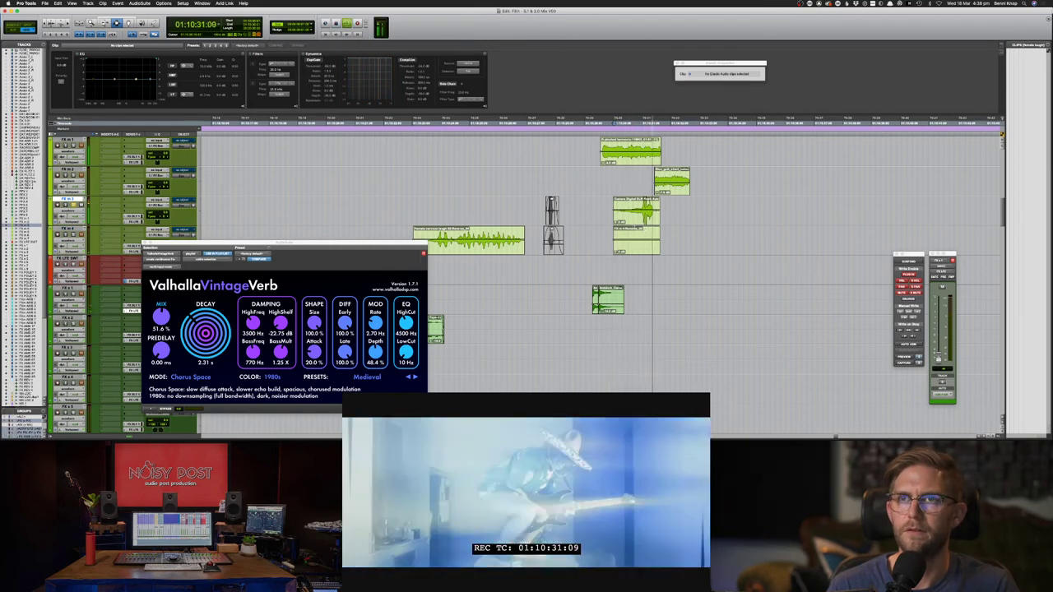
- Delete the stray lower clip and add a short fade-in at the FX m 3 clip's start
key("space")
key("BackSpace")
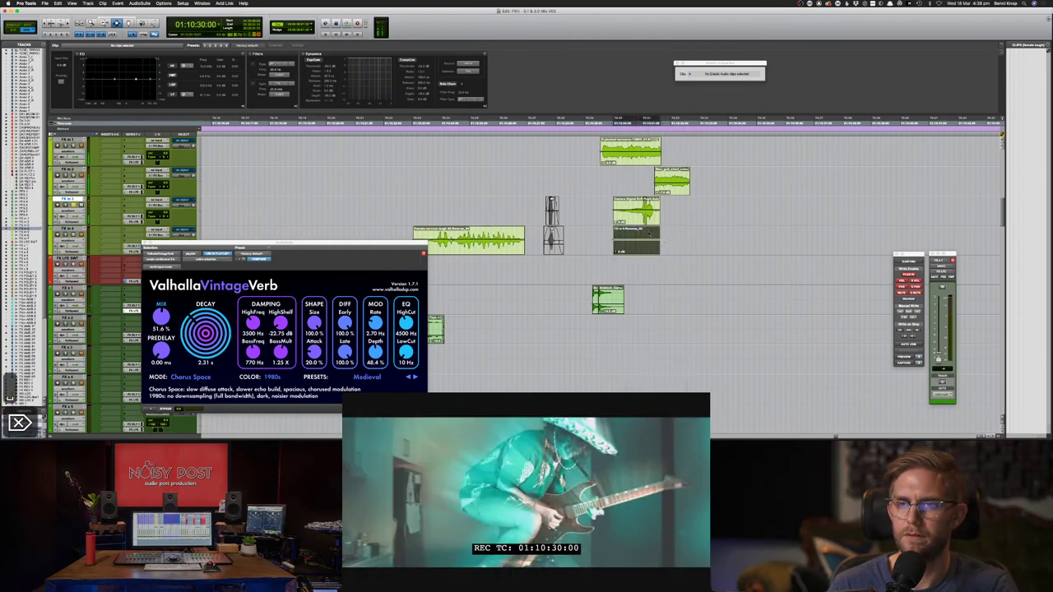
left_click_drag(609, 211, 628, 212)
key("f")
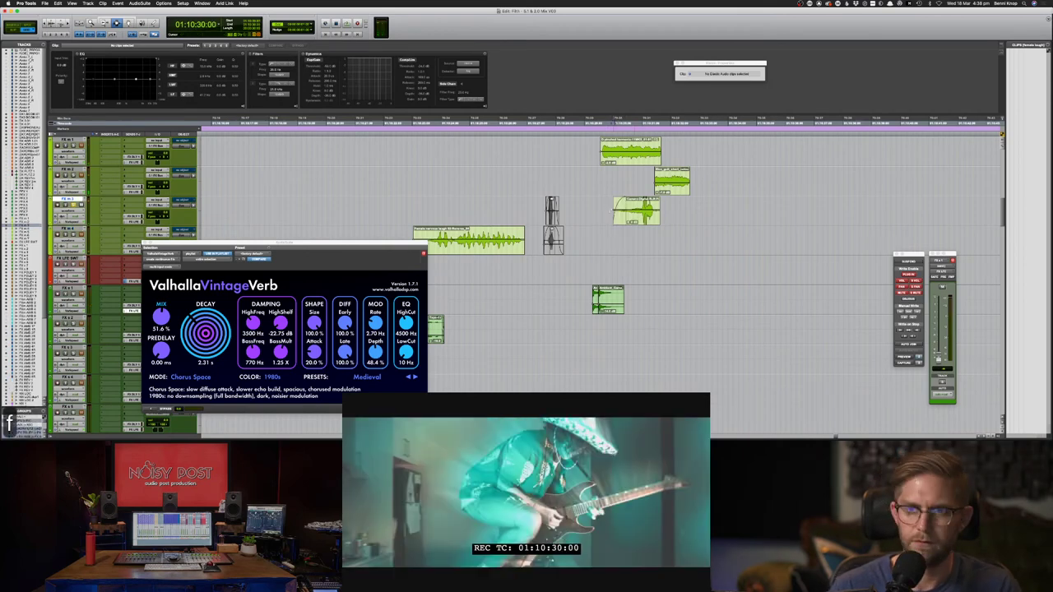
left_click(603, 211)
key("space")
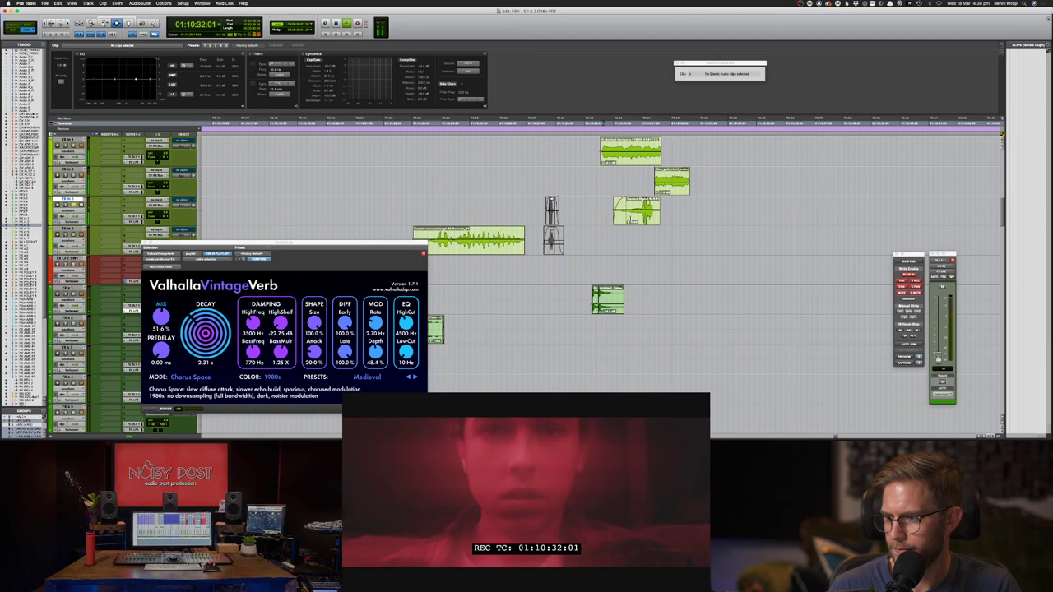
key("space")
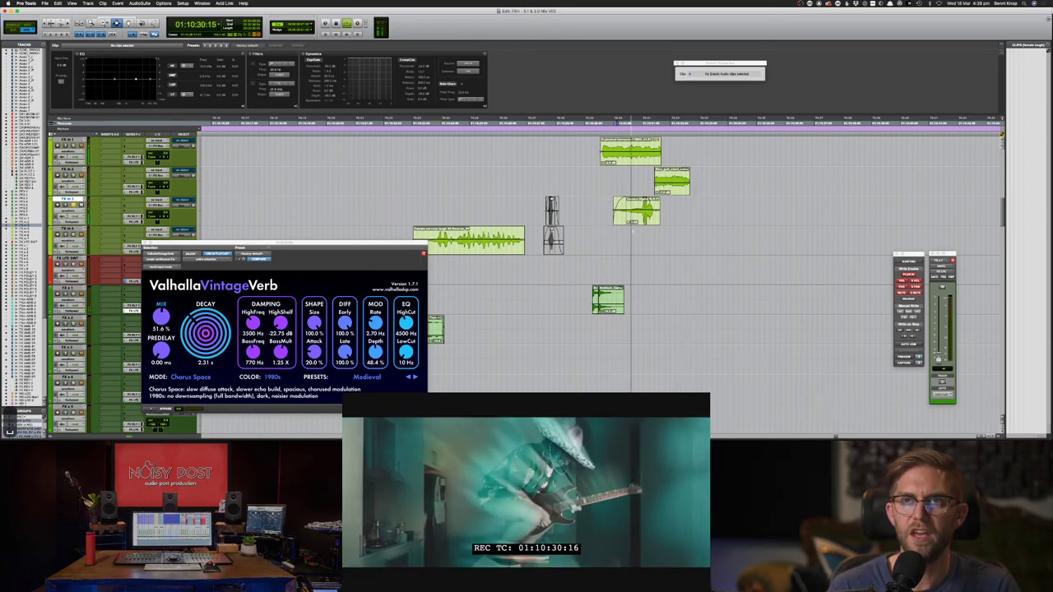
- Solo FX m 3 to audition the flash clip, then zoom in on it
key("space")
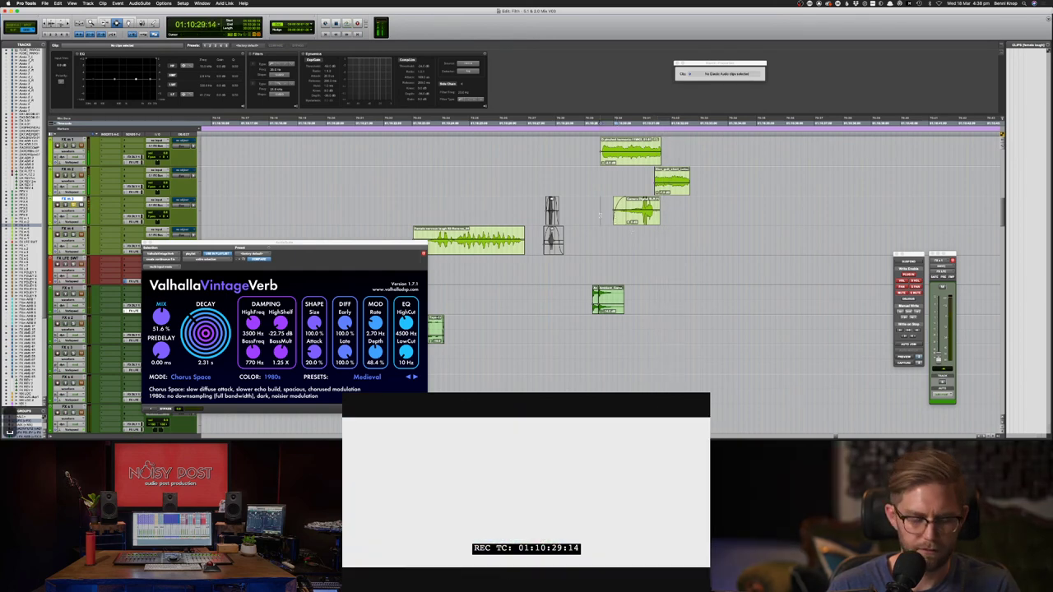
key("shift+s")
key("space")
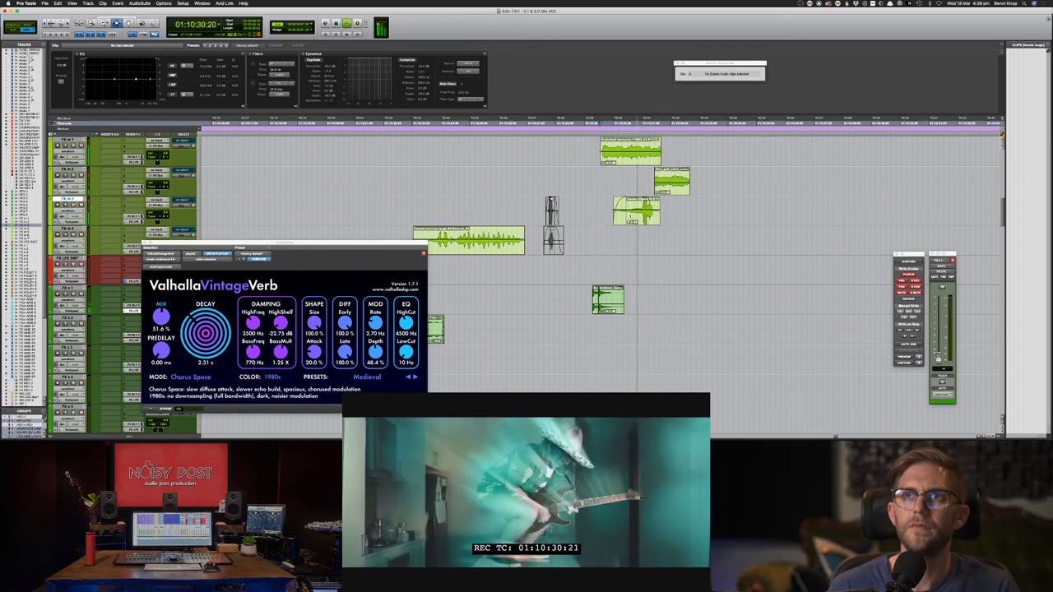
key("space")
left_click(635, 212)
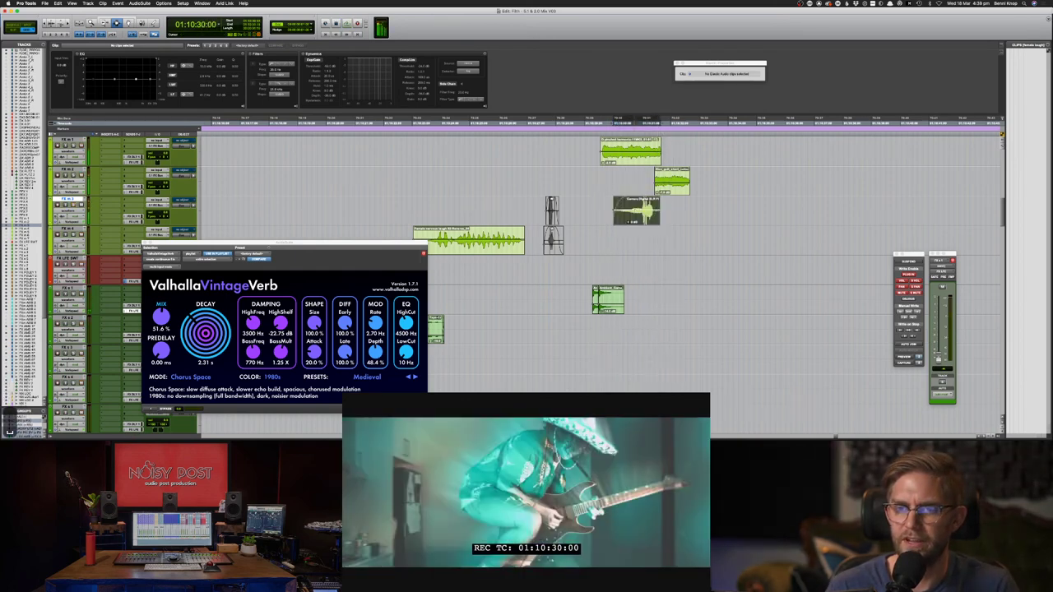
key("super+bracketright")
key("super+bracketright")
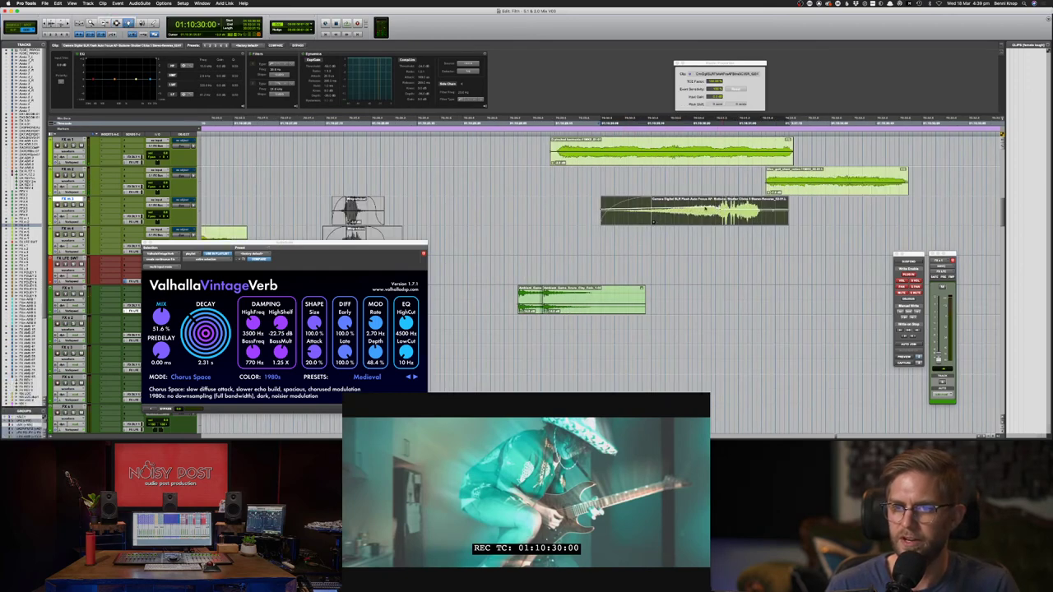
key("space")
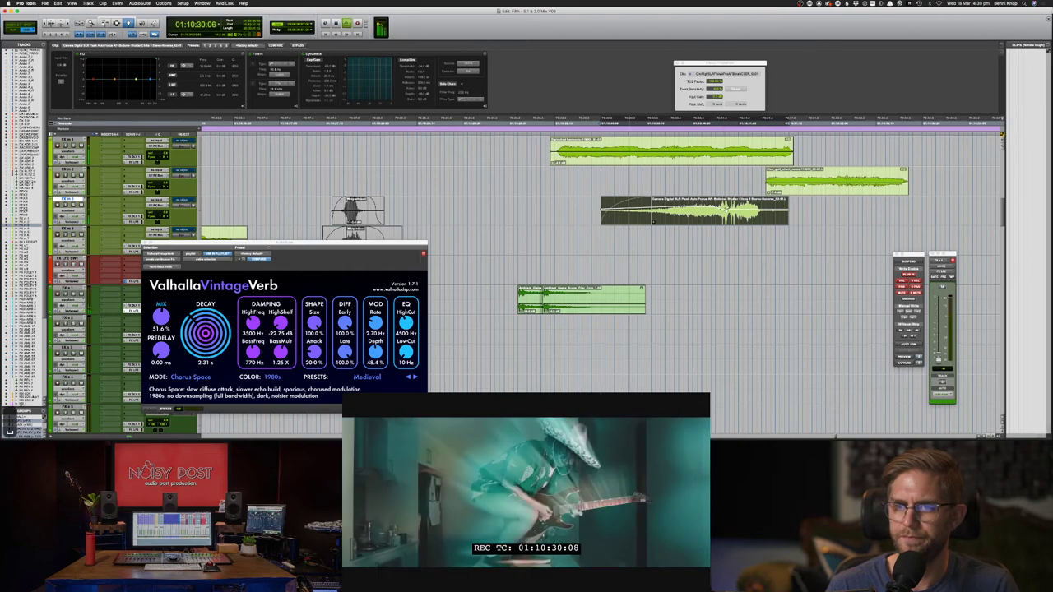
key("space")
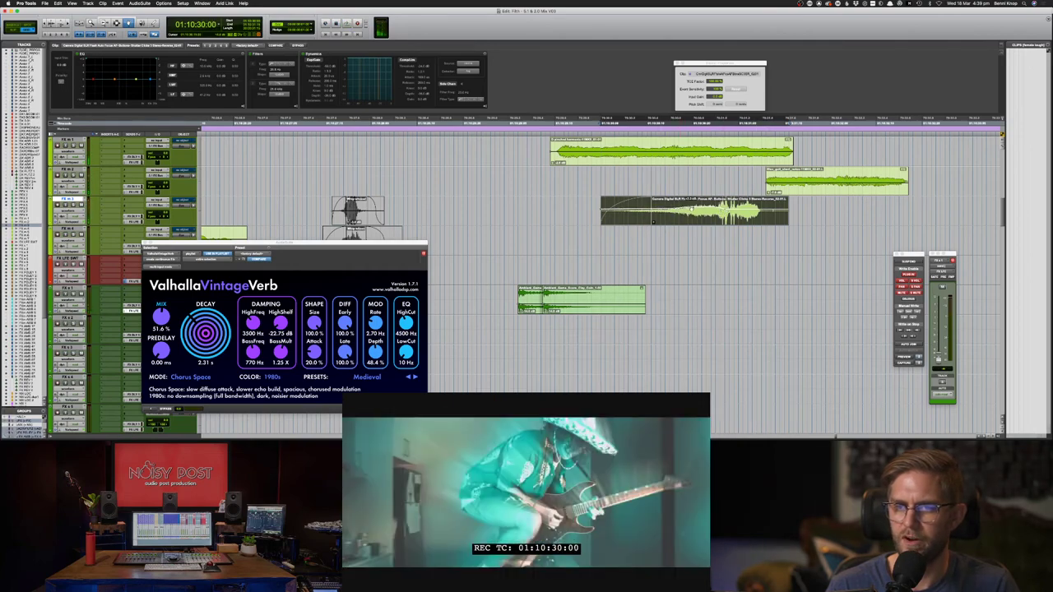
key("space")
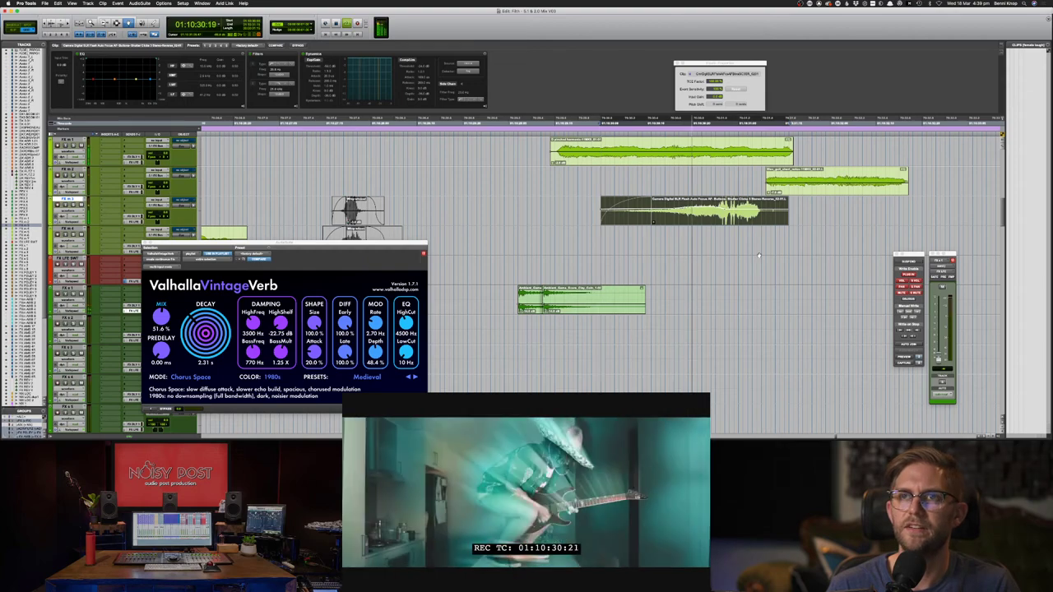
key("space")
key("F7")
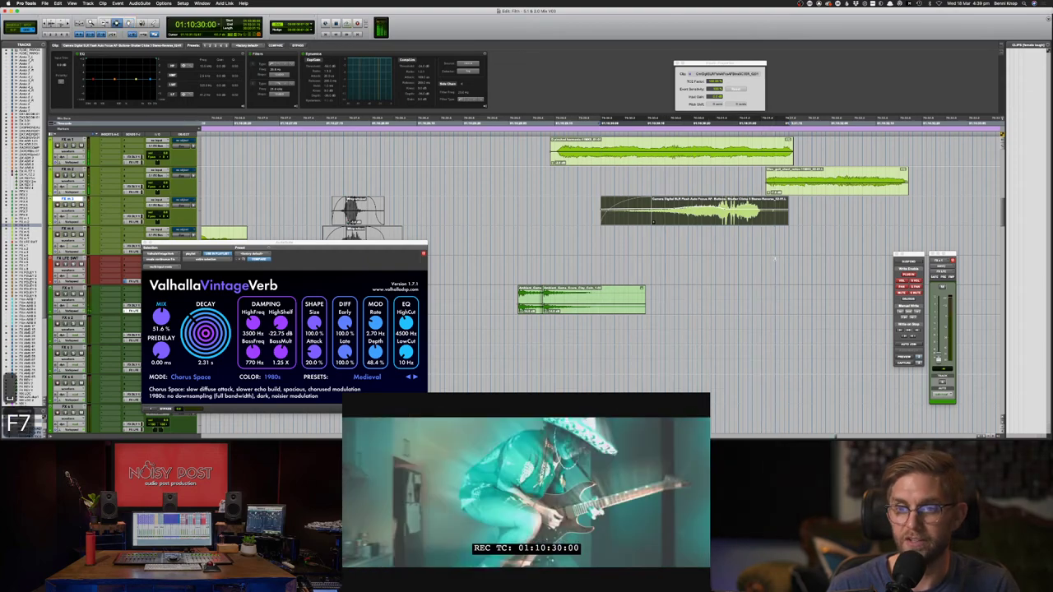
left_click(653, 221)
key("space")
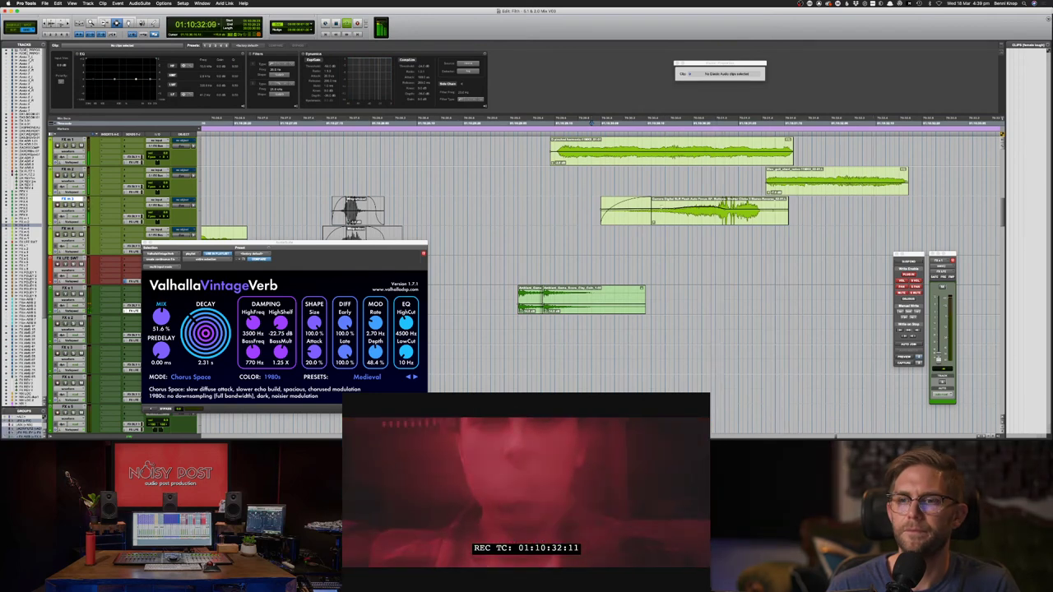
key("space")
key("F8")
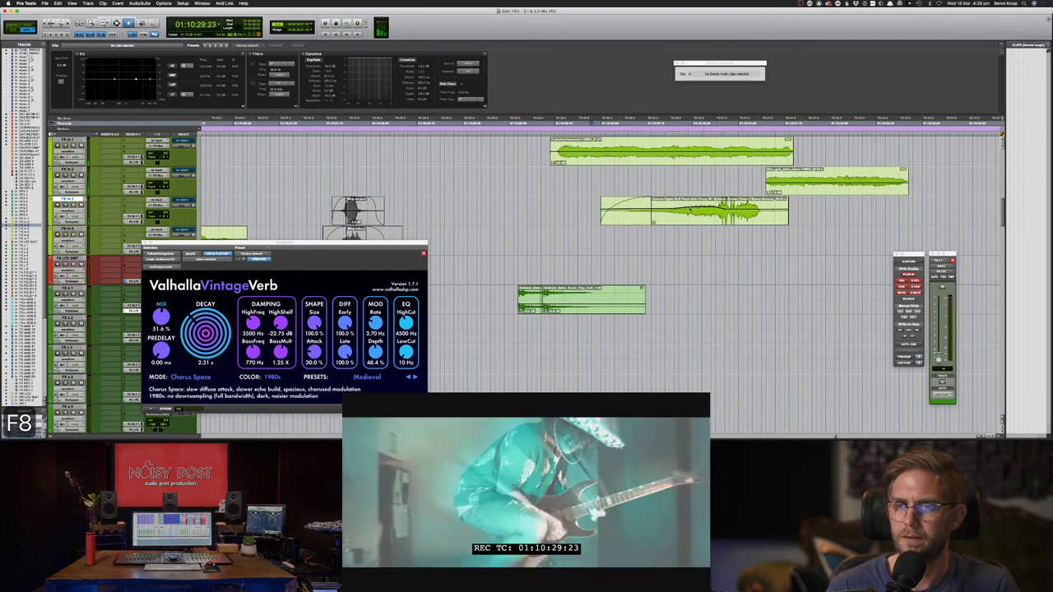
- Search Soundsnap for 'firework crack' and preview the Fireworks Crackle 1, Ancient and Builder Crackle 3 results
key("super+Tab")
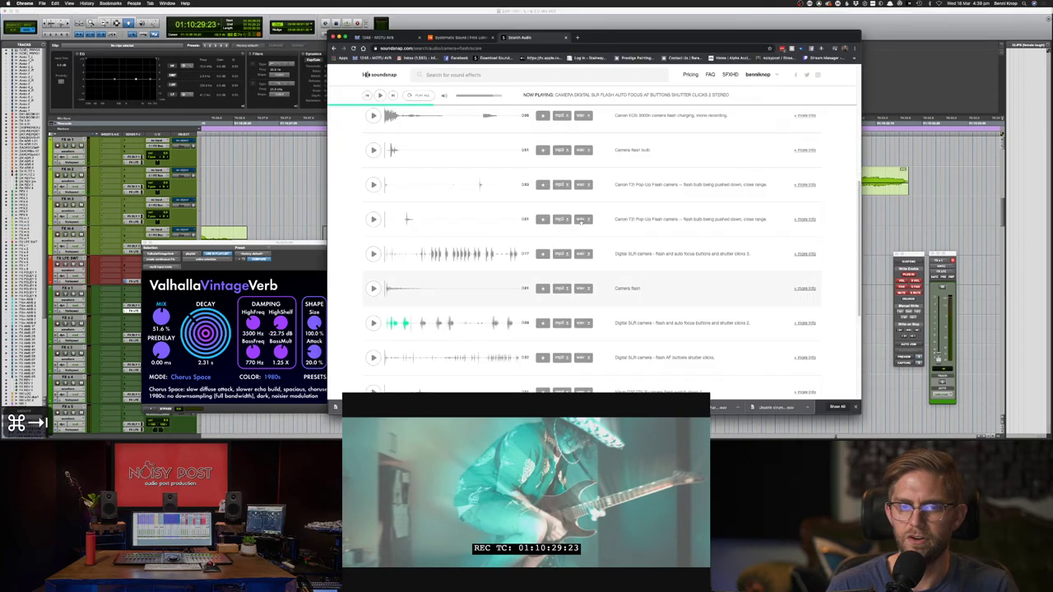
type("fir")
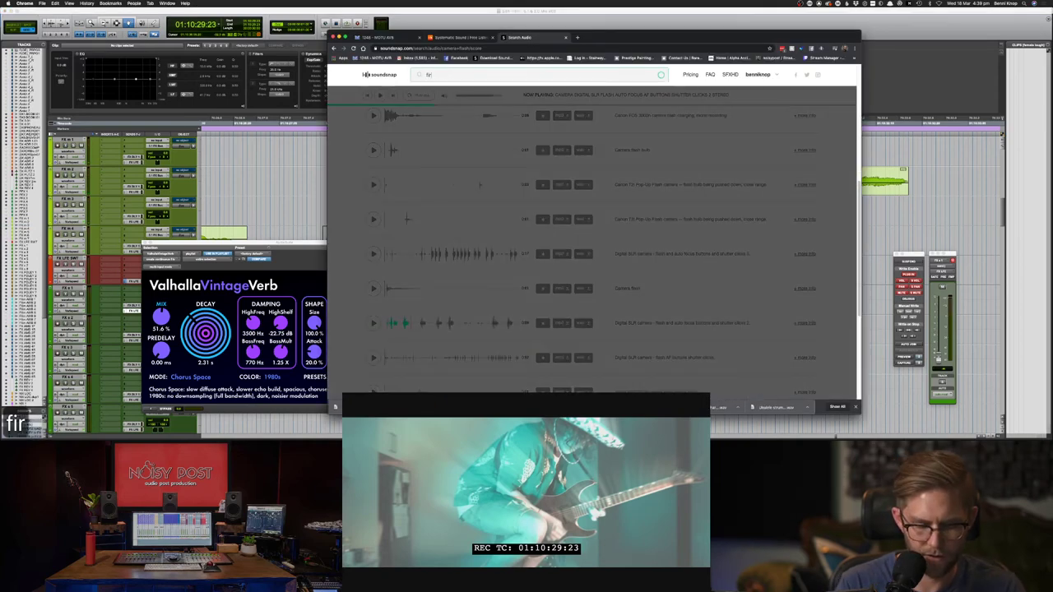
type("ework cra")
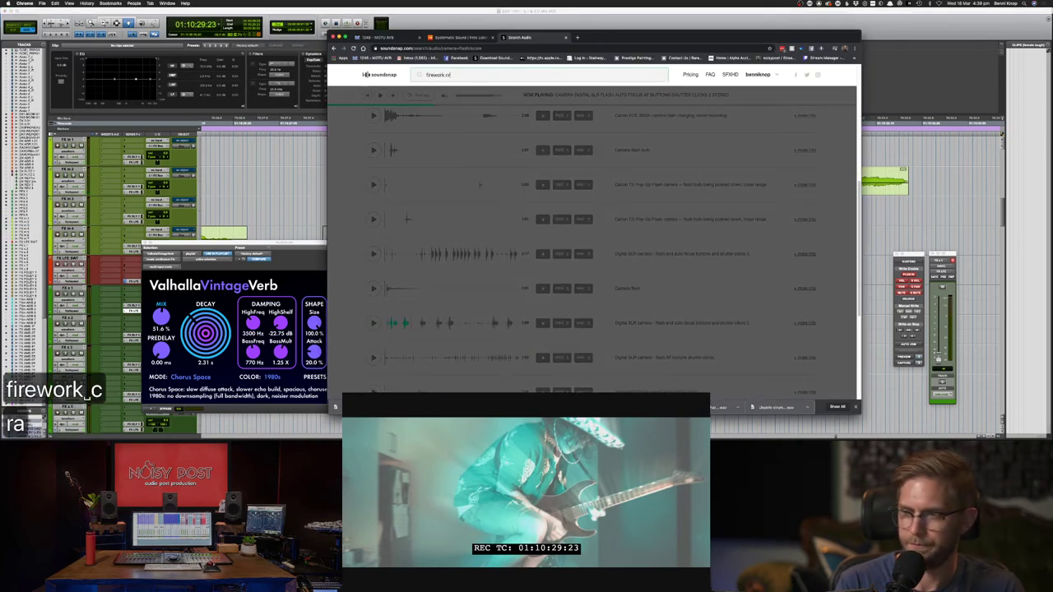
type("ck")
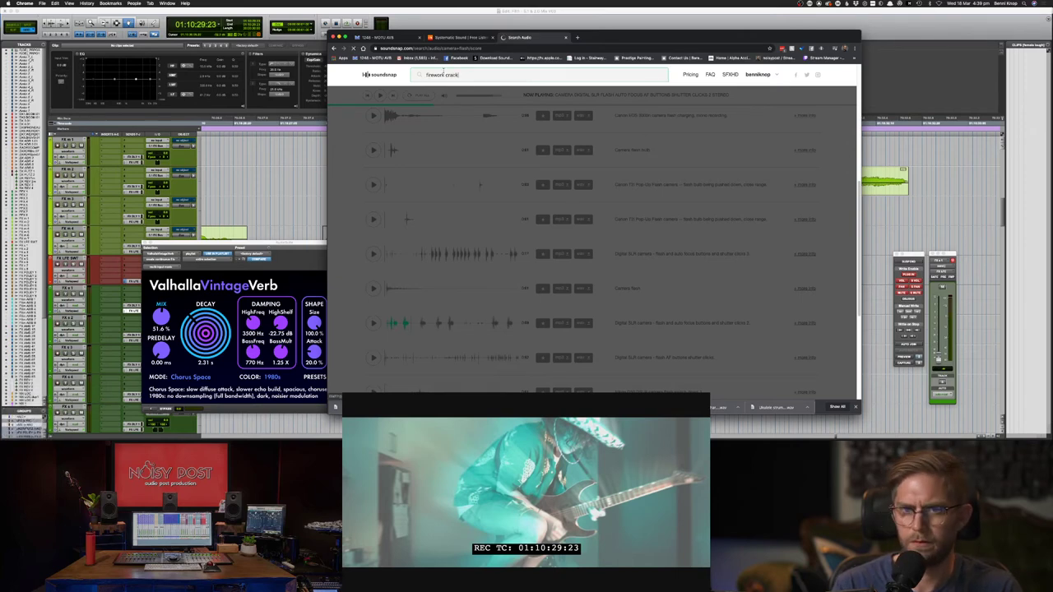
left_click(373, 228)
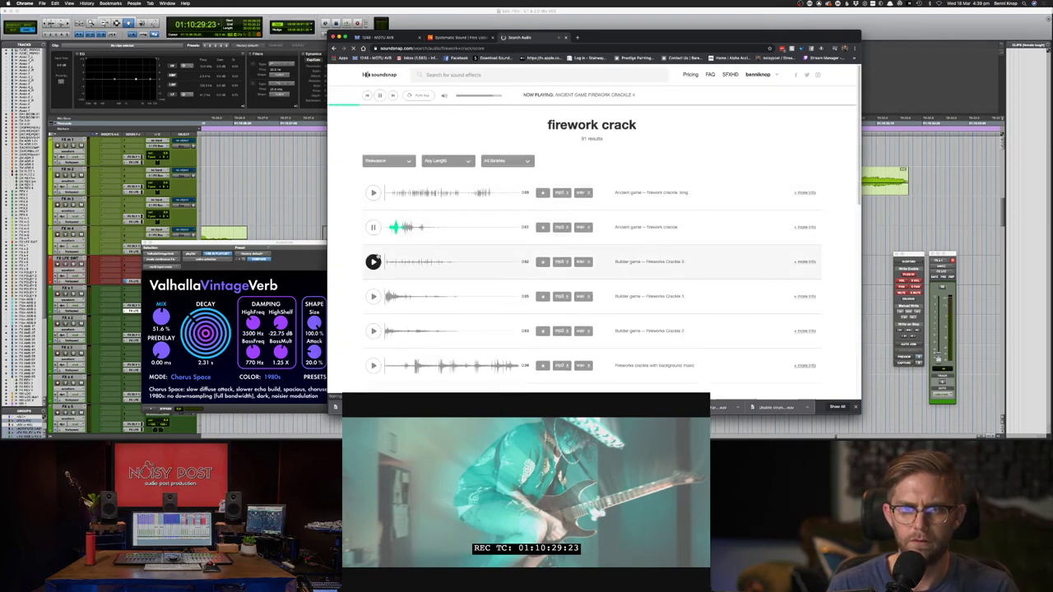
left_click(373, 297)
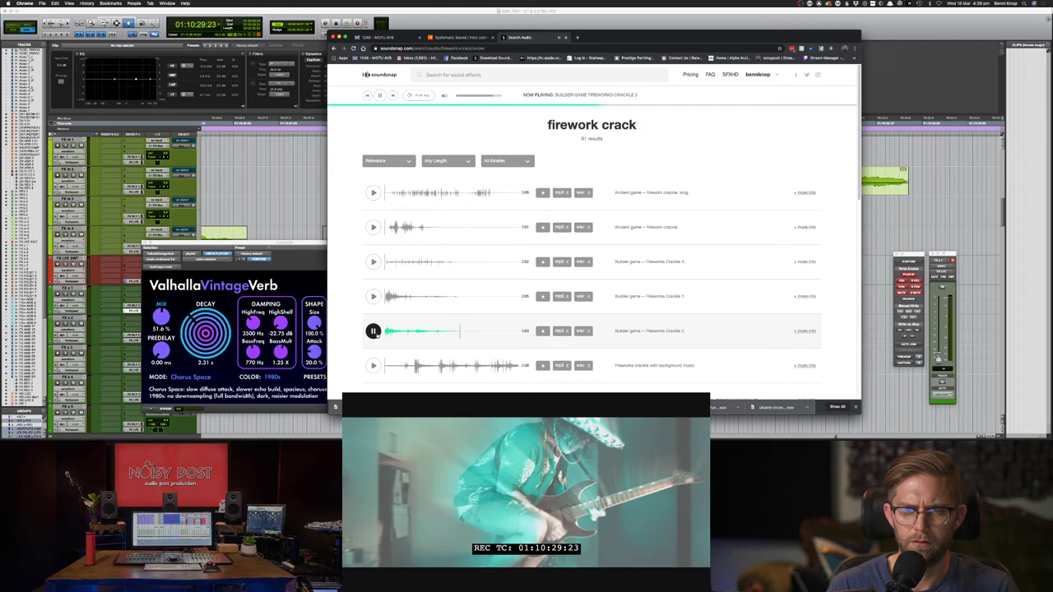
left_click(373, 227)
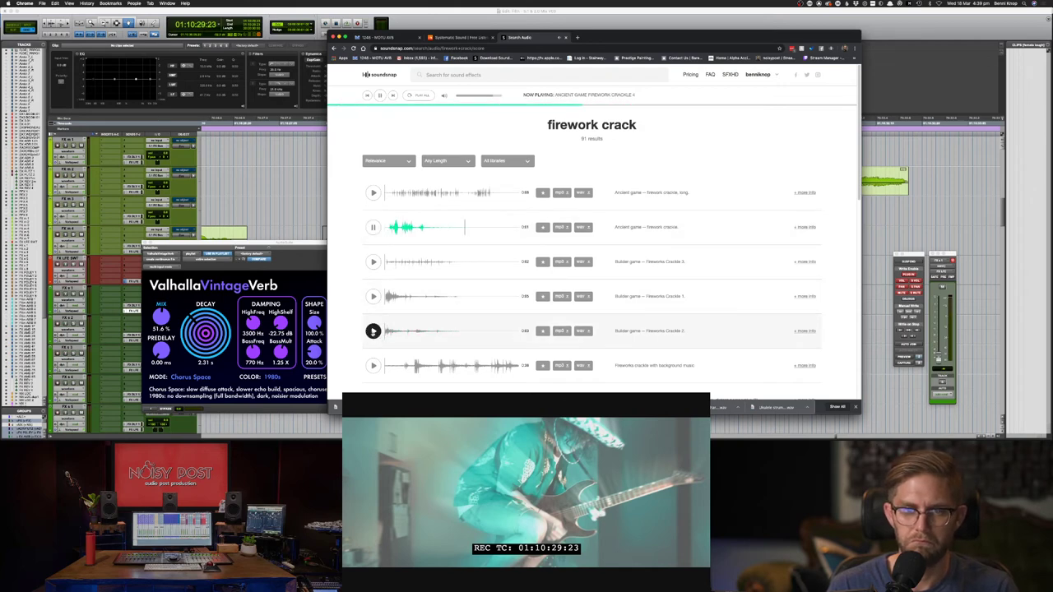
left_click(373, 262)
- Preview Fireworks Crackle 2, parade firecrackers, Fireworks - explosions and distant parade fireworks (1)
scroll(379, 263, "down", 1)
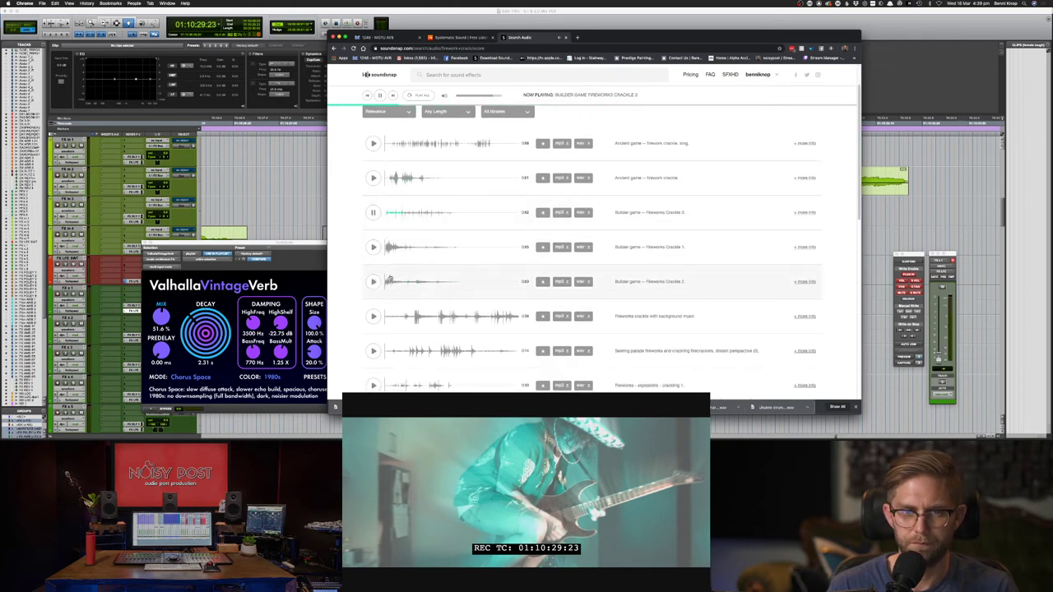
left_click(373, 282)
scroll(379, 325, "down", 1)
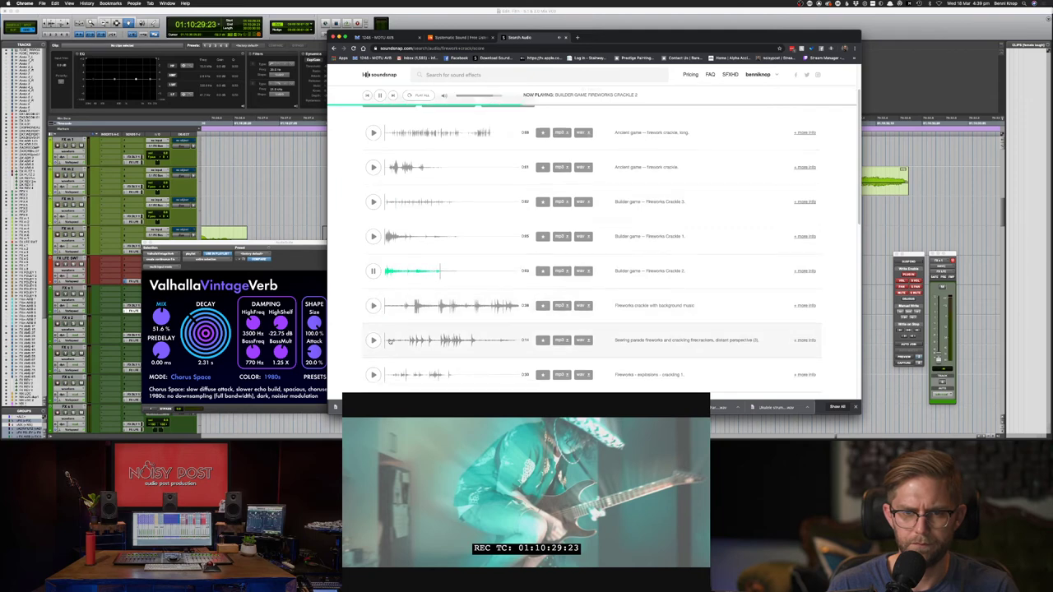
left_click(372, 340)
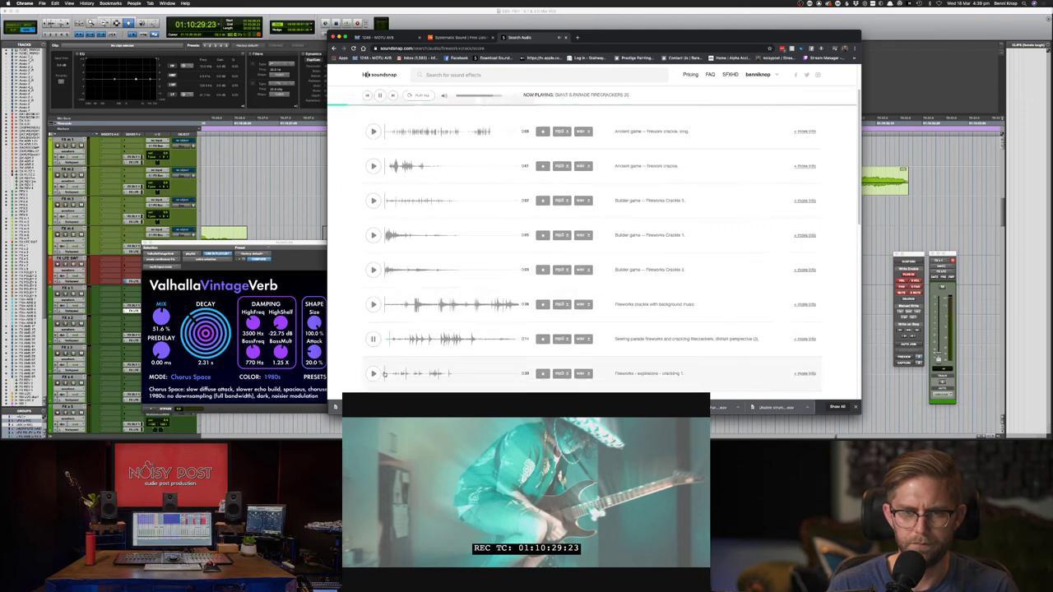
scroll(395, 313, "down", 1)
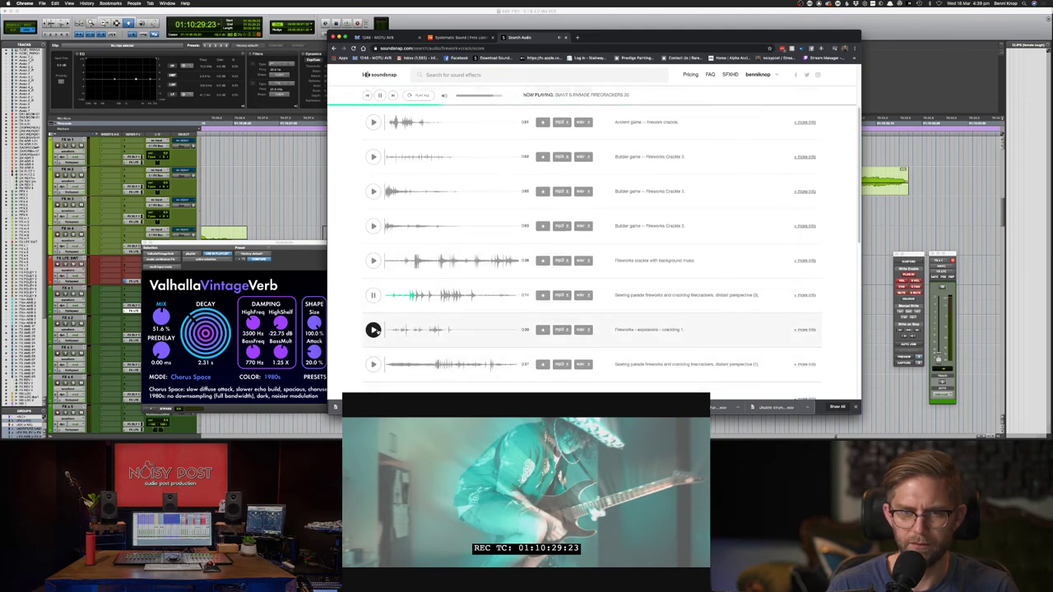
left_click(373, 330)
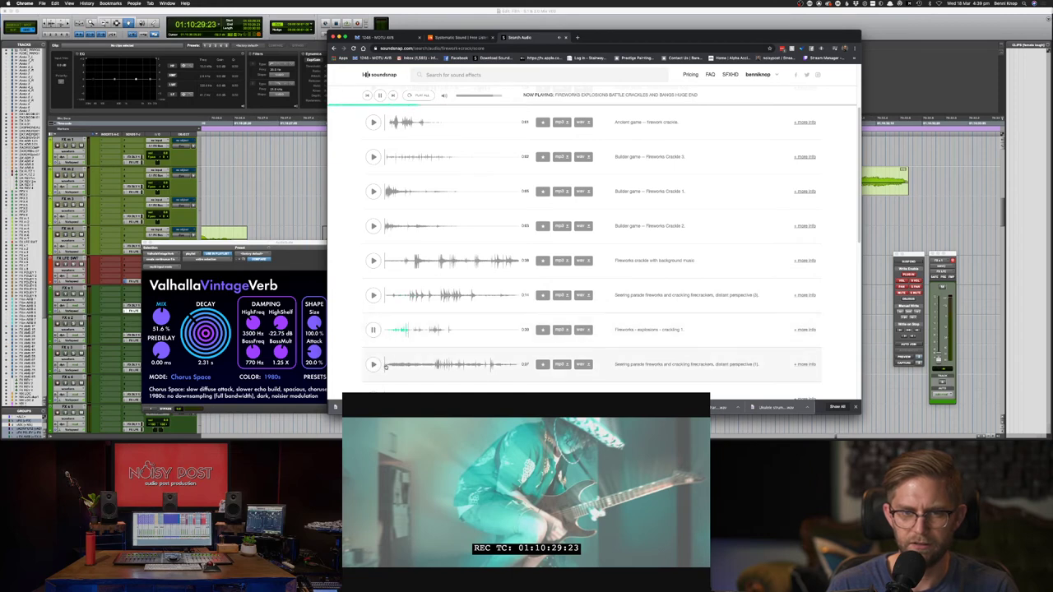
left_click(373, 365)
scroll(444, 325, "down", 1)
scroll(435, 321, "down", 4)
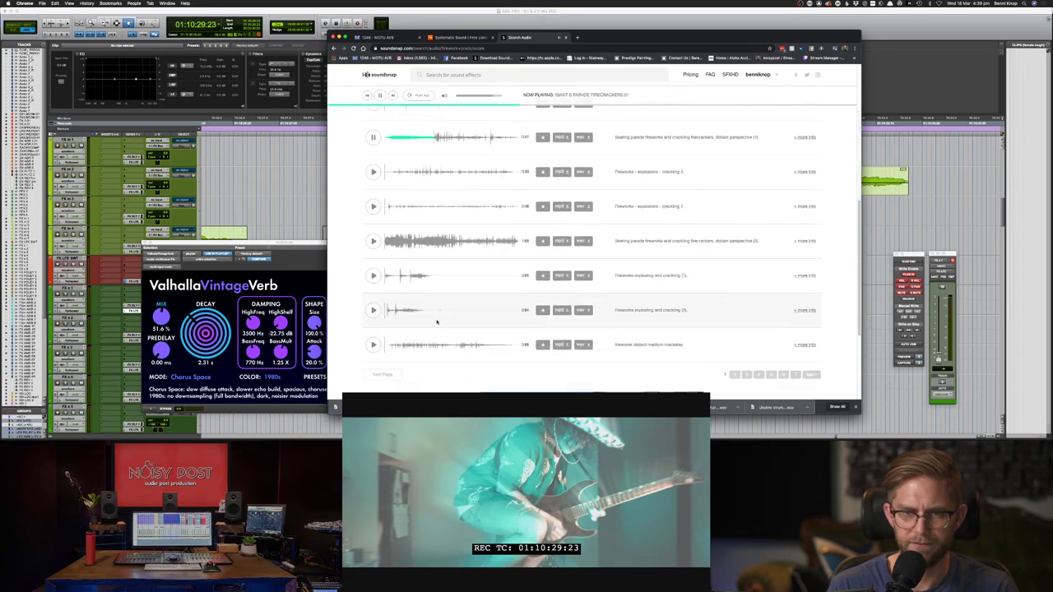
- Preview Fireworks exploding and cracking (1), distant medium crackles and parade fireworks (2)
left_click(408, 284)
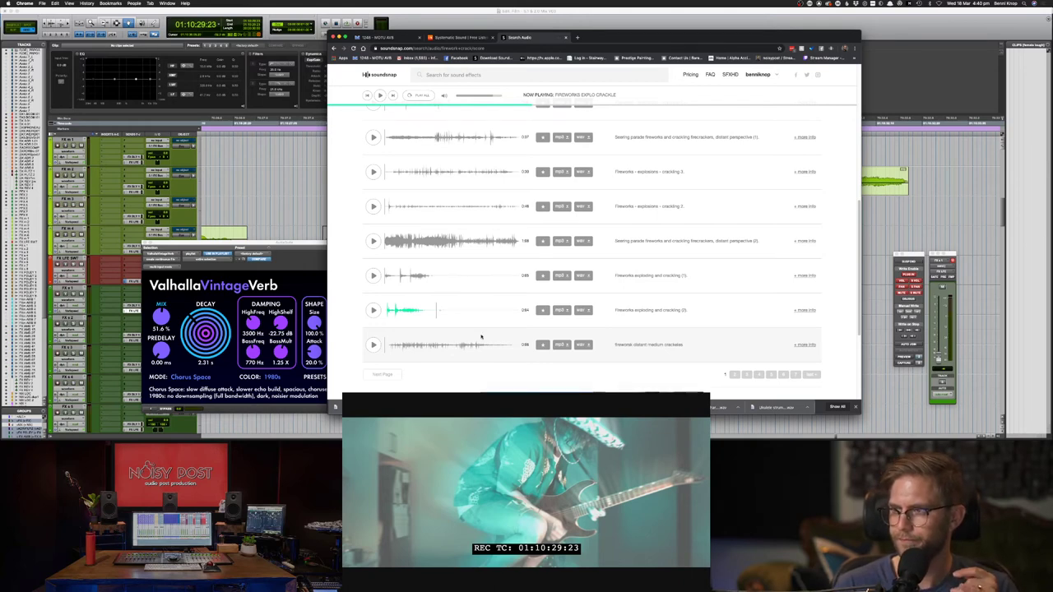
left_click(372, 345)
left_click(373, 241)
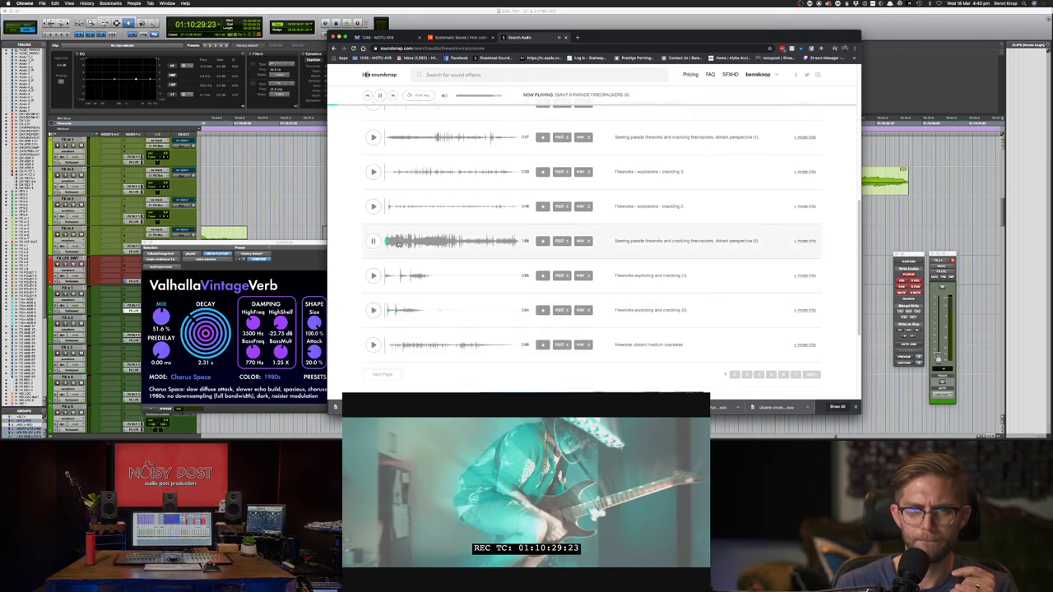
left_click(389, 245)
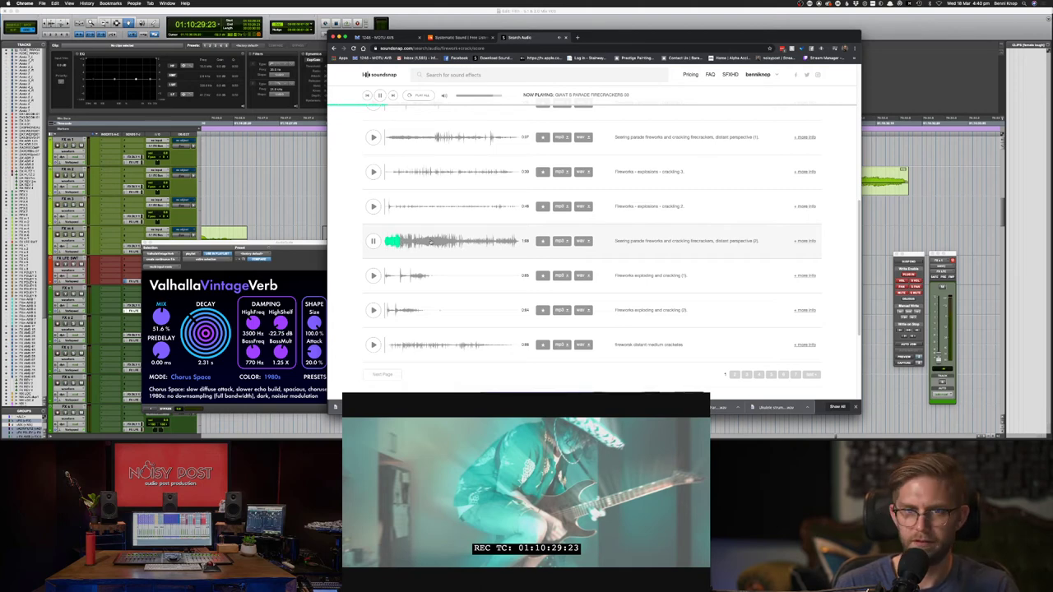
scroll(527, 238, "down", 5)
scroll(576, 214, "up", 4)
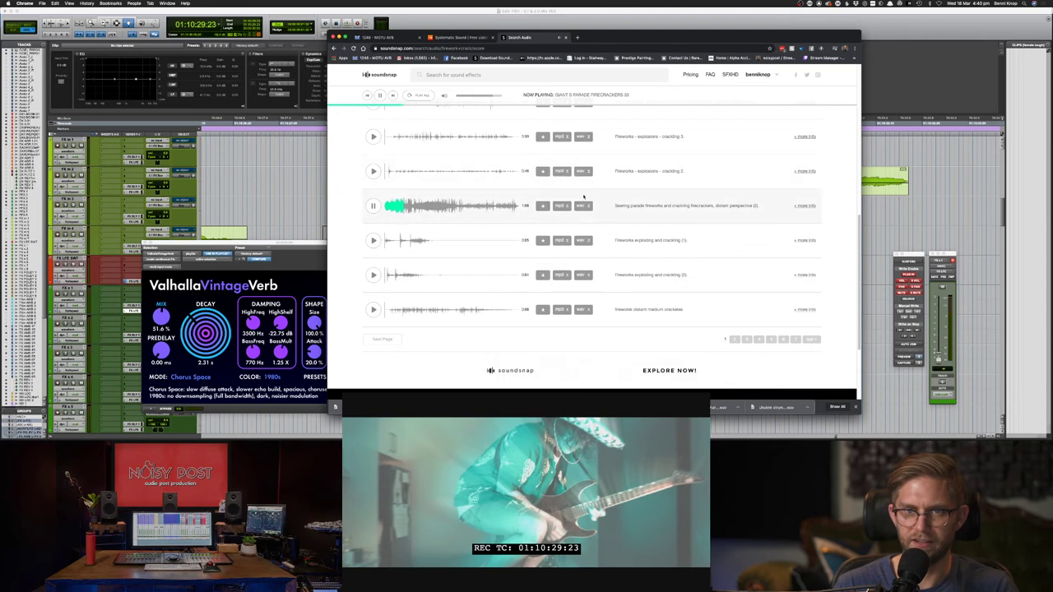
- Download the chosen crackle as wav, preview exploding and cracking (2), then load results page 2
left_click(583, 206)
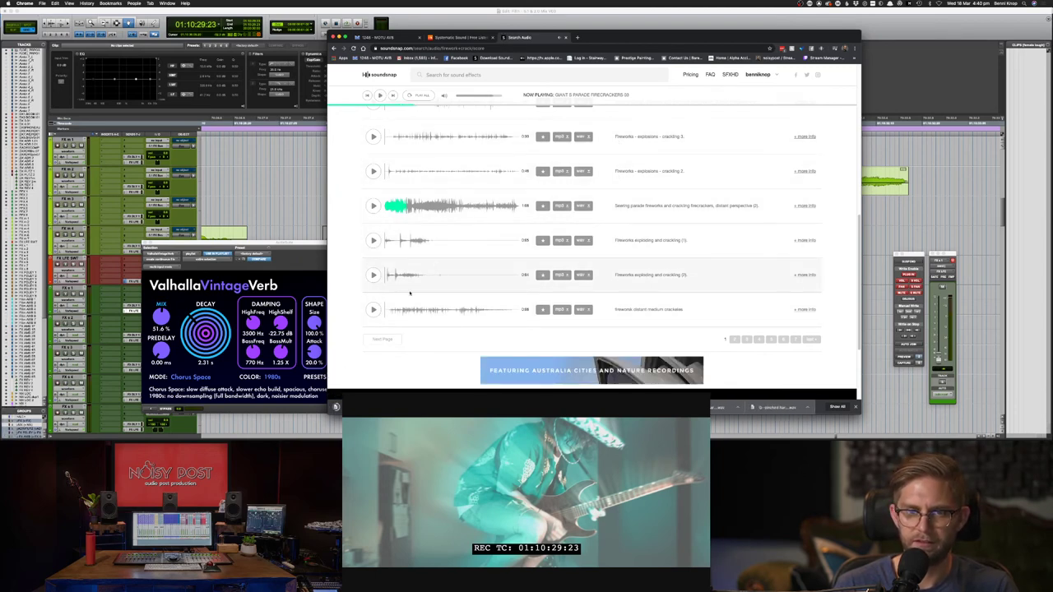
left_click(397, 280)
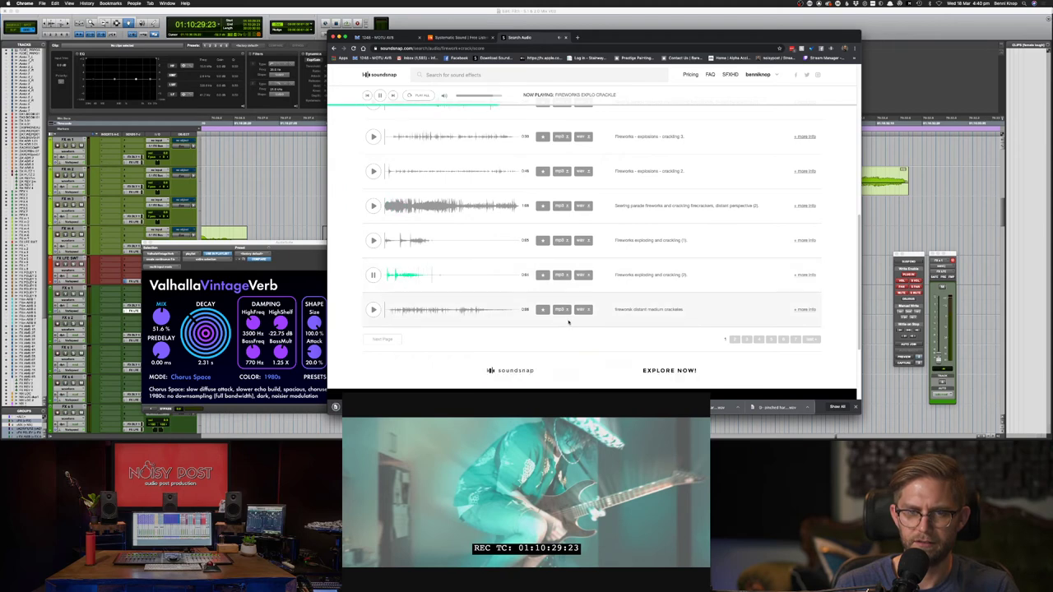
left_click(734, 339)
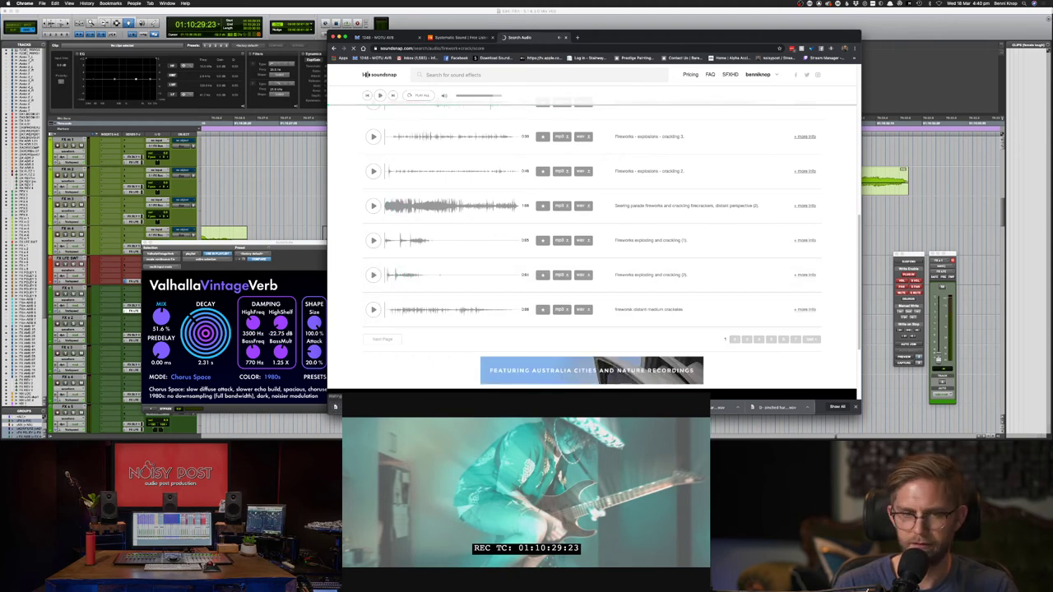
- Import the downloaded firework crackle file and slide its clip later, past the camera flash
key("super+Tab")
left_click_drag(556, 262, 573, 345)
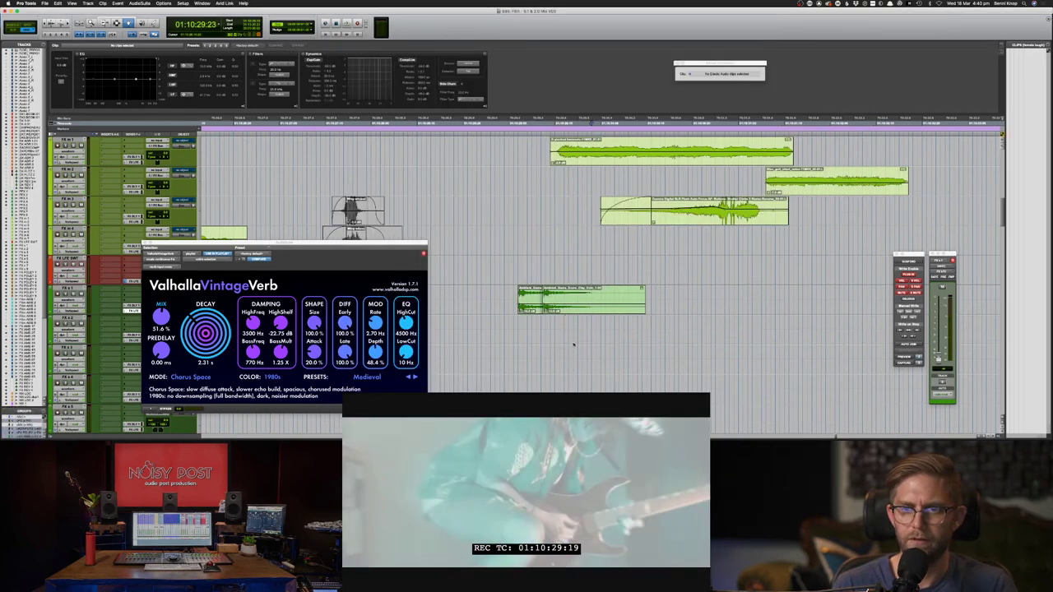
key("F8")
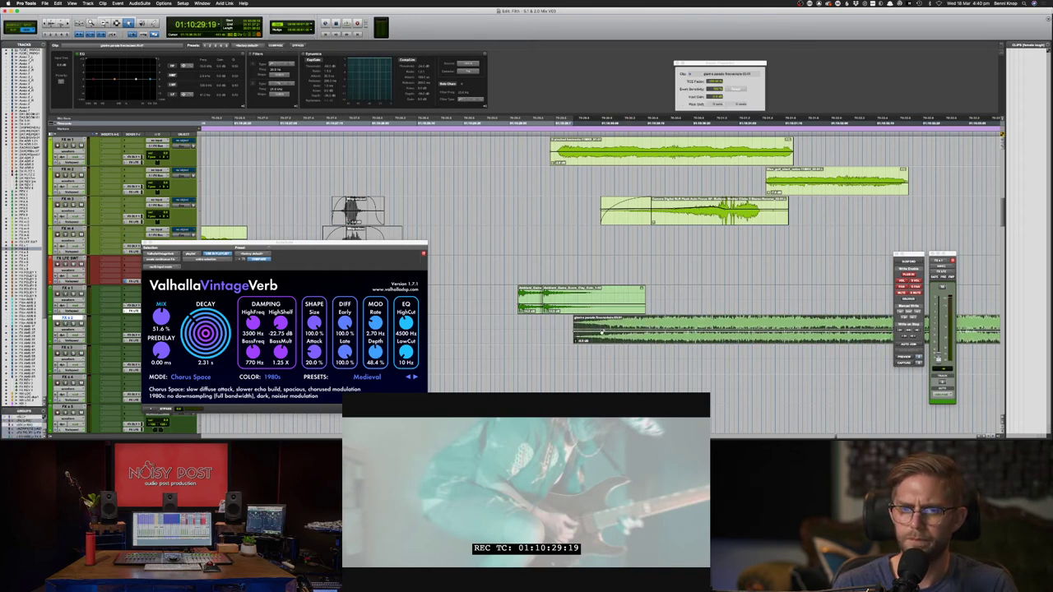
left_click_drag(632, 324, 741, 322)
key("space")
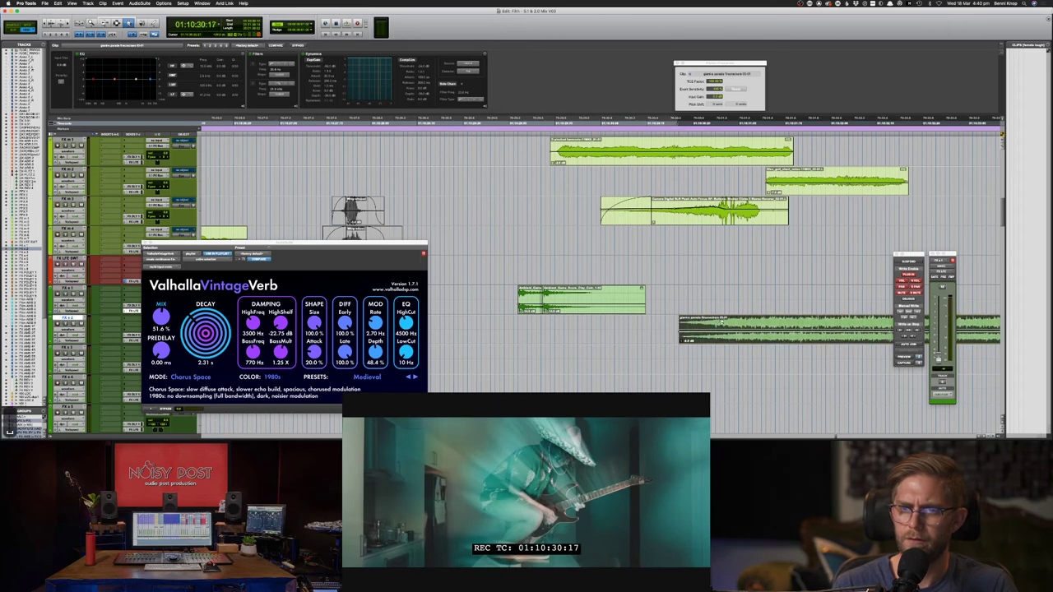
key("space")
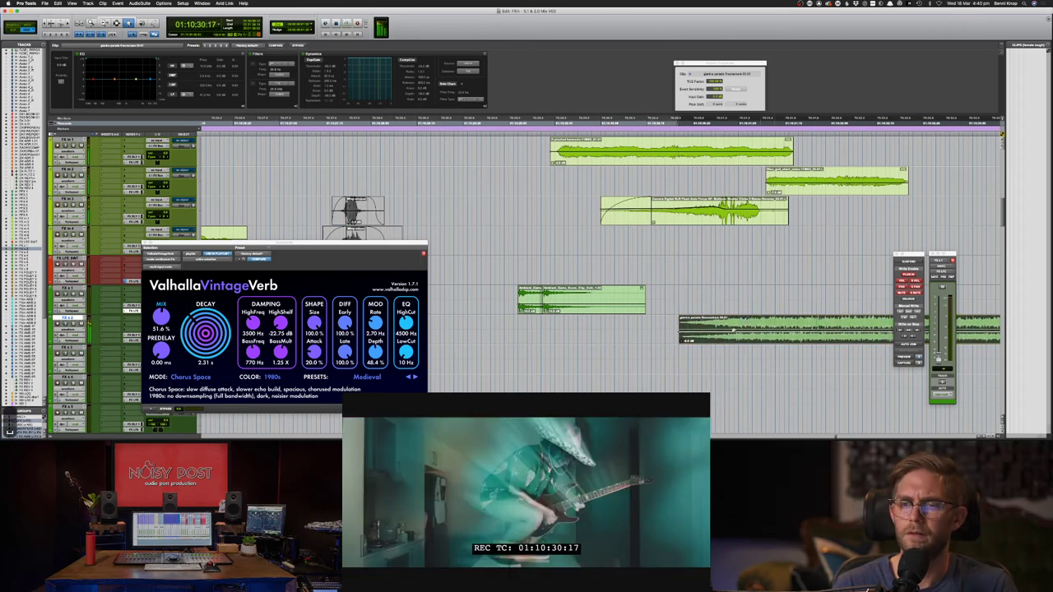
- Nudge the crackle clip slightly earlier and mute the camera flash clip
left_click_drag(734, 328, 693, 325)
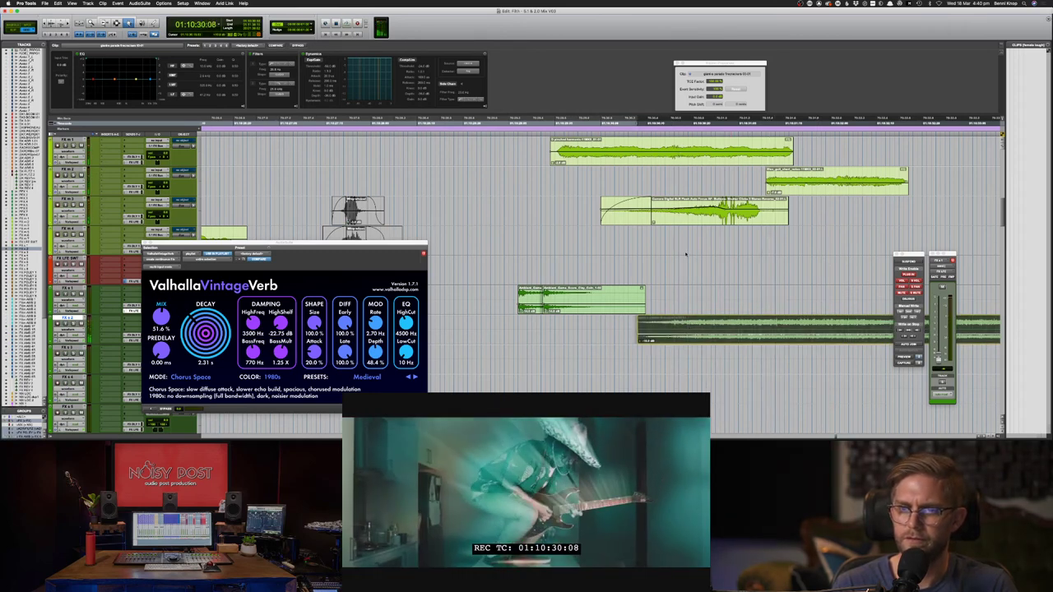
key("space")
left_click(690, 224)
key("super+m")
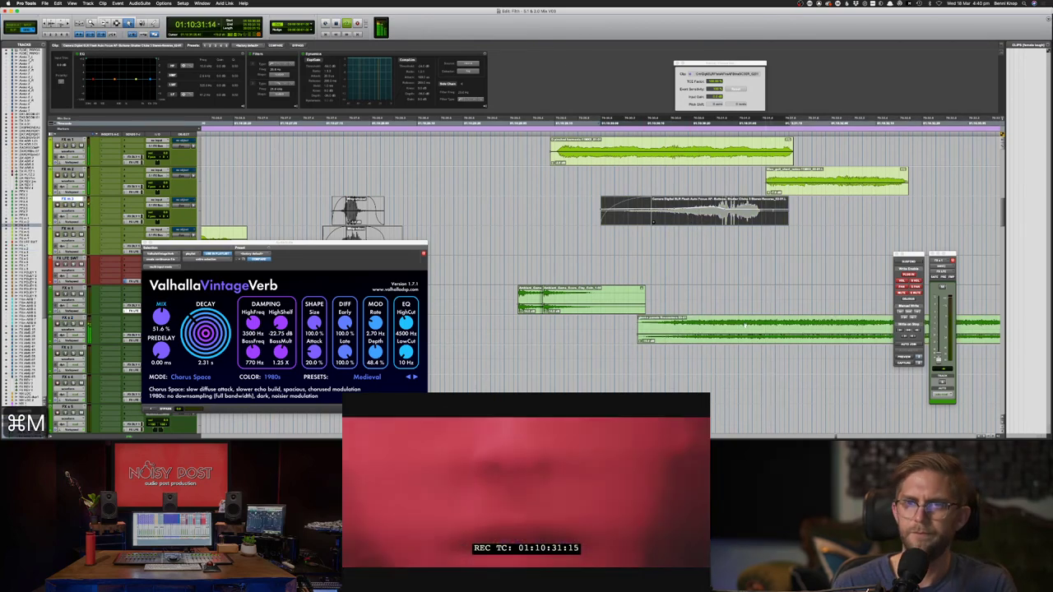
- Zoom out, solo the crackle track, and audition it from about 01:10:39 and 01:10:36
key("super+bracketleft")
key("F7")
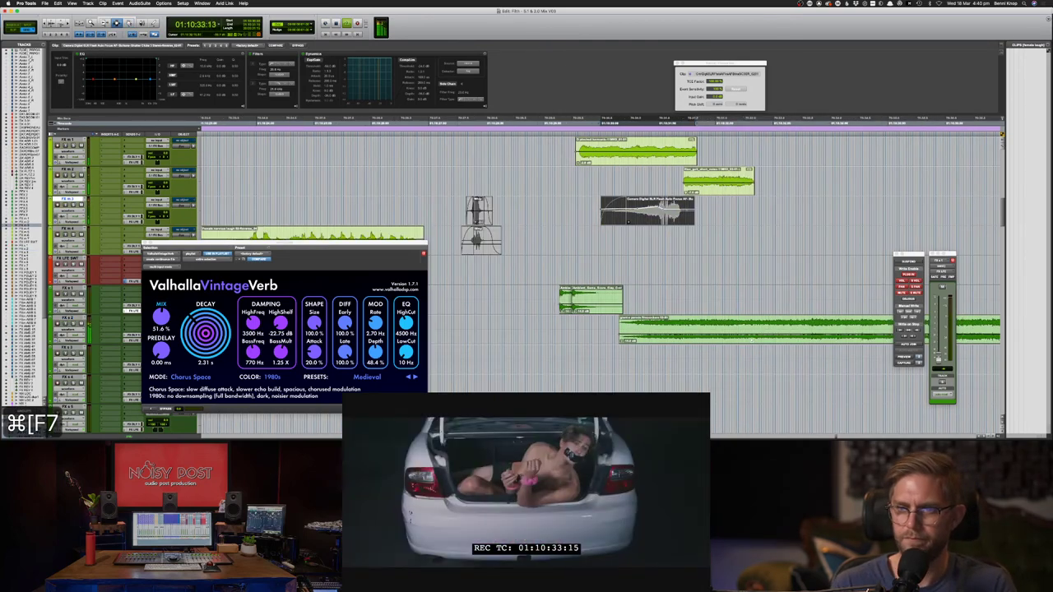
key("super+bracketleft")
key("super+bracketleft")
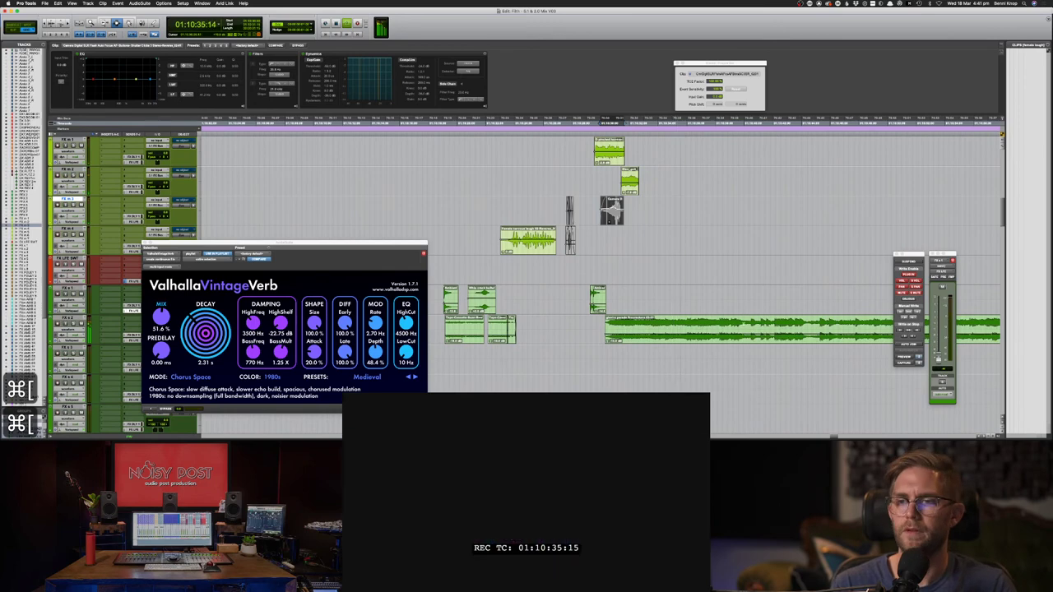
key("F8")
key("F7")
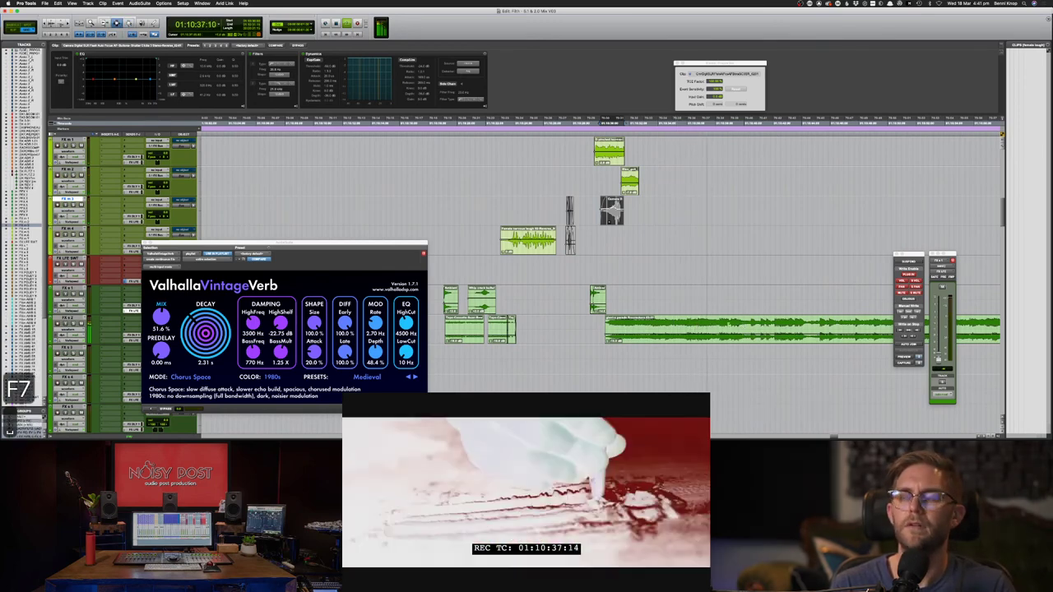
key("space")
left_click(739, 329)
key("shift+s")
key("space")
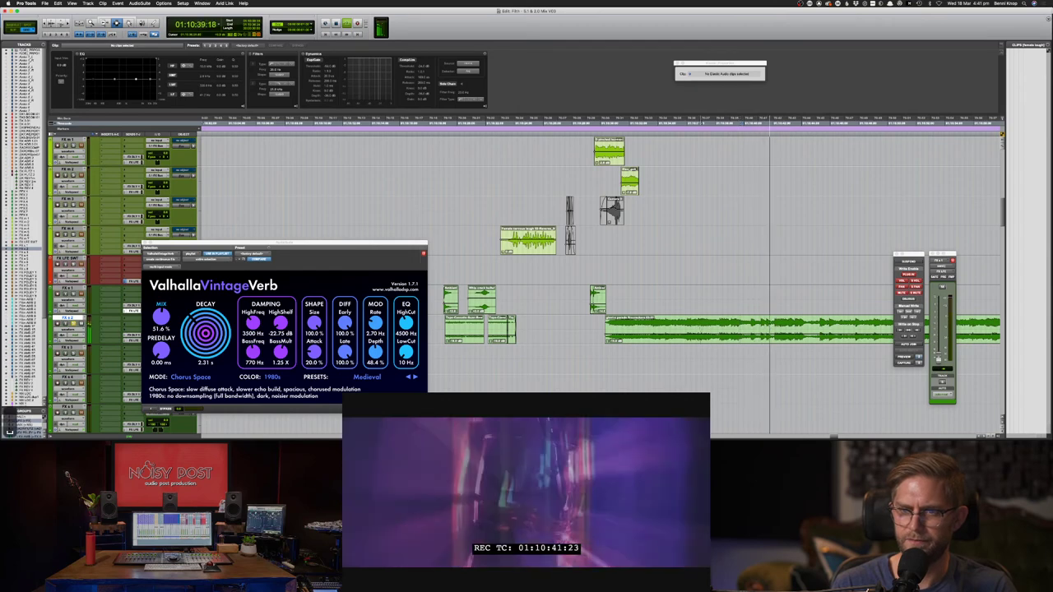
left_click(702, 329)
key("space")
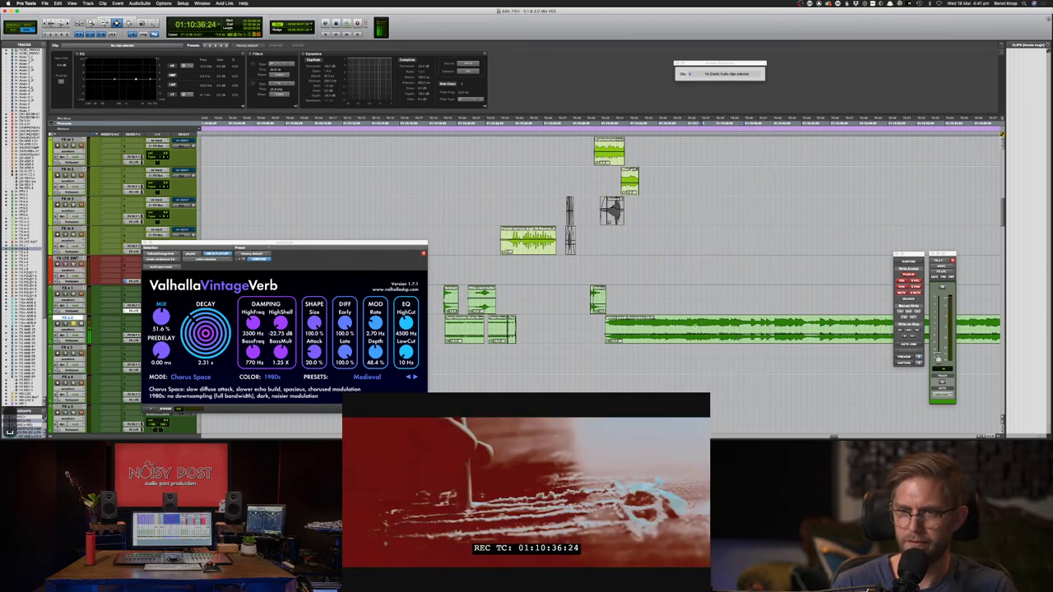
key("space")
key("space")
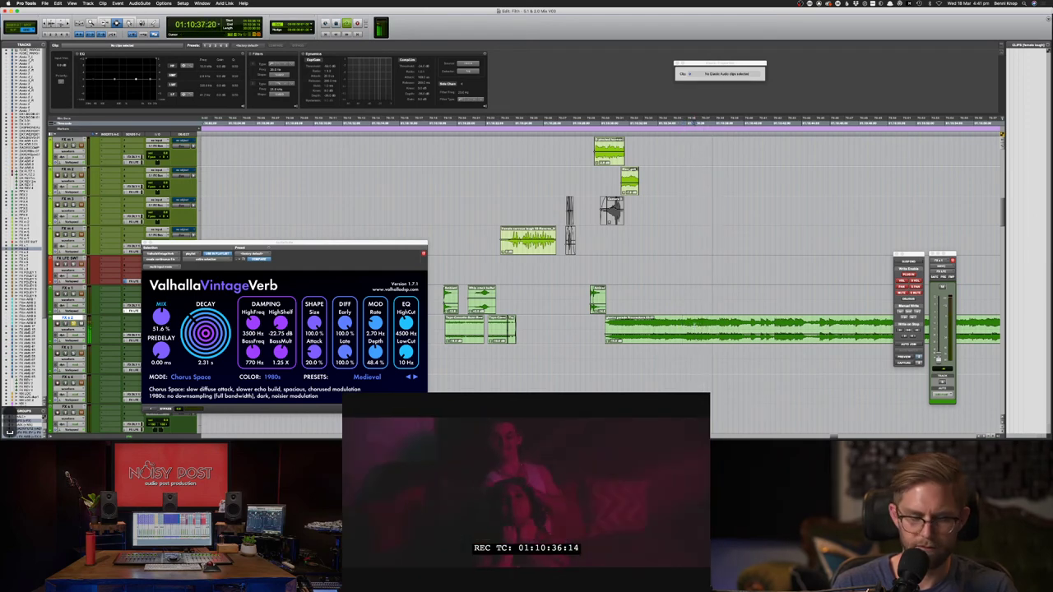
- Split the crackle clip at 01:10:34:23 and move the section to start at 01:10:30:00
left_click_drag(691, 326, 671, 328)
key("super+e")
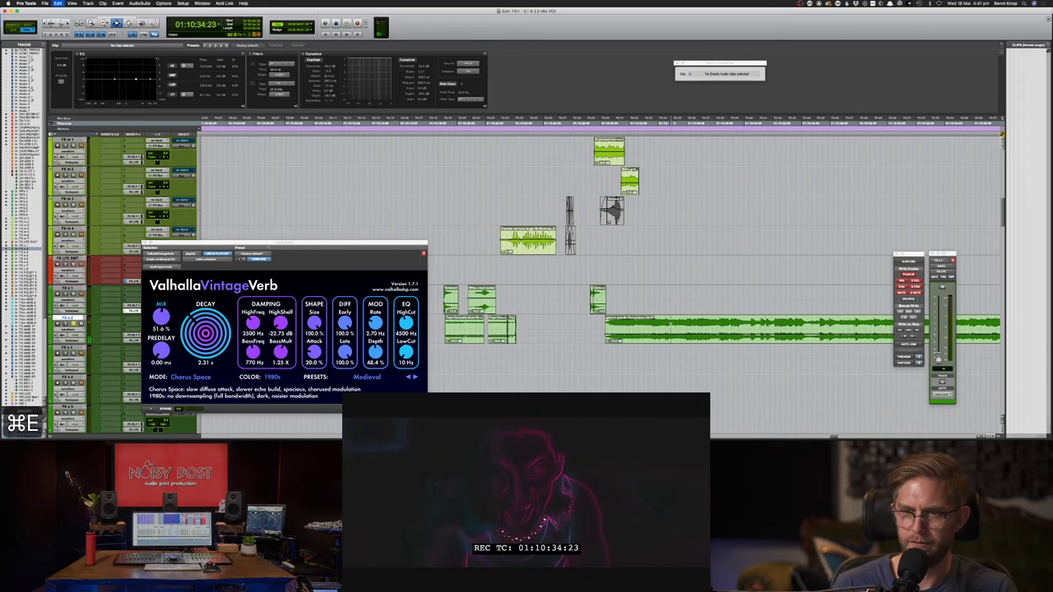
key("alt+F8")
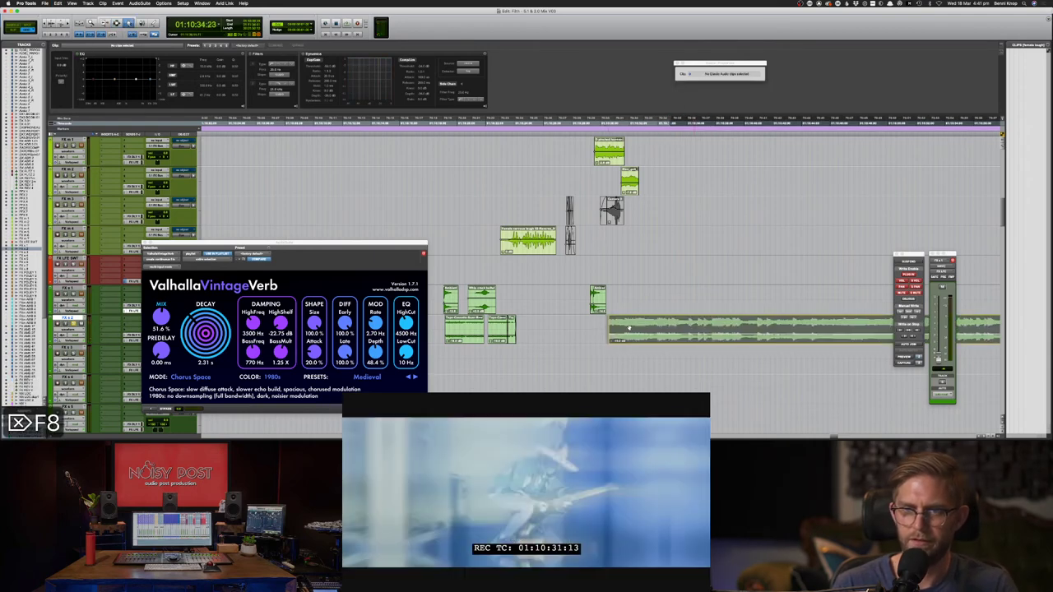
left_click_drag(625, 329, 623, 329)
key("space")
key("F7")
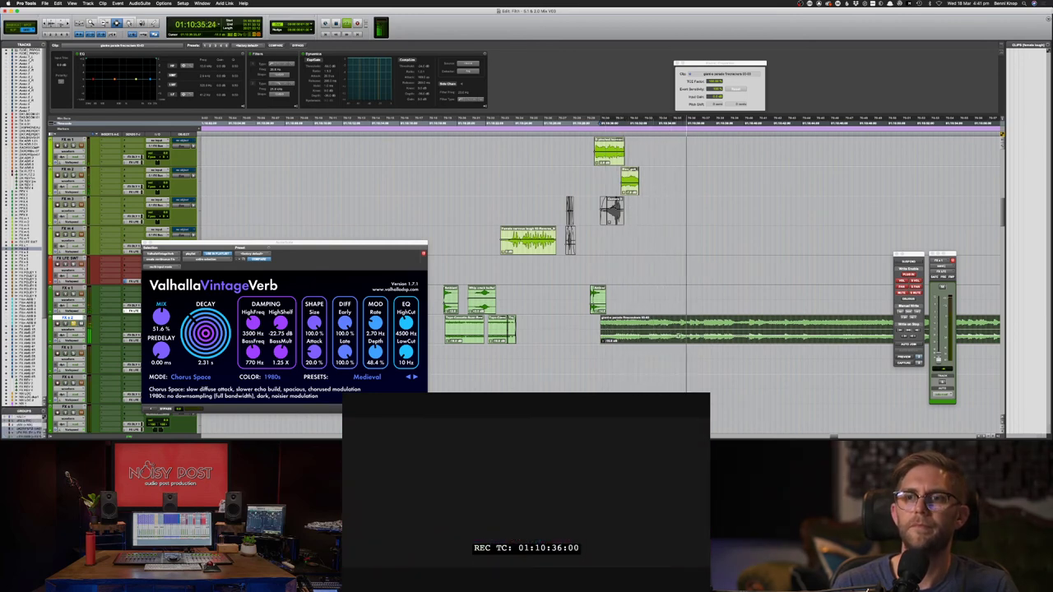
- Delete a gap from the crackle clip, fade out the first piece's end, and add a fade-in at its start
key("F7")
key("BackSpace")
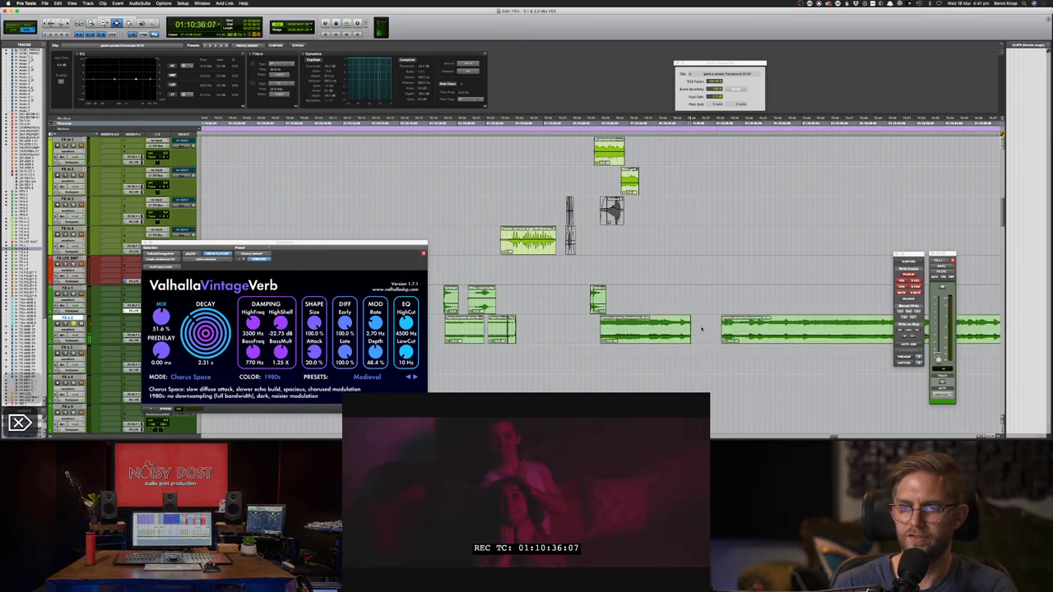
left_click_drag(689, 328, 682, 329)
key("f")
key("space")
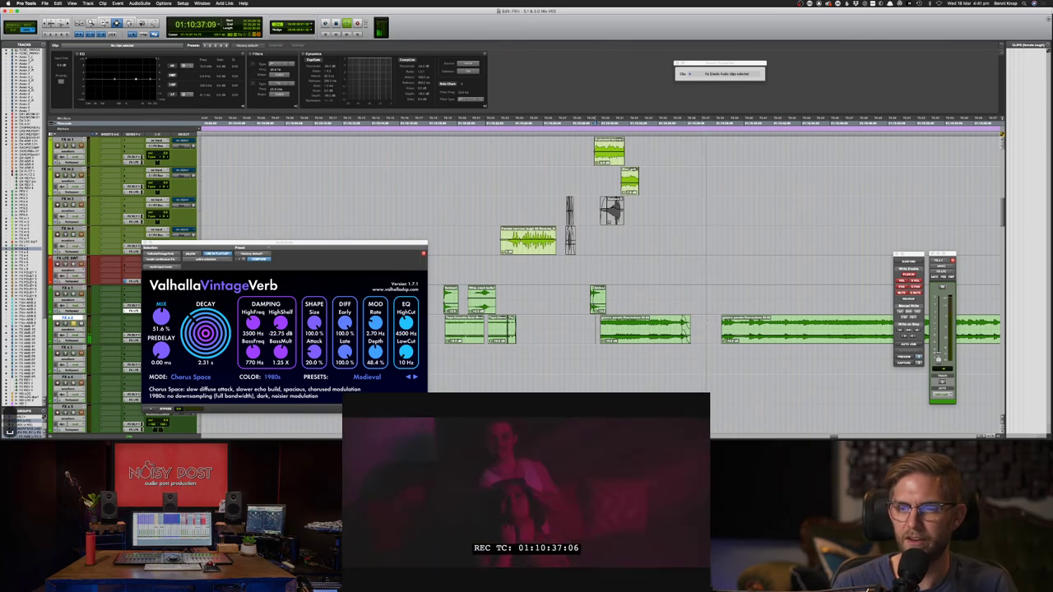
key("space")
key("space")
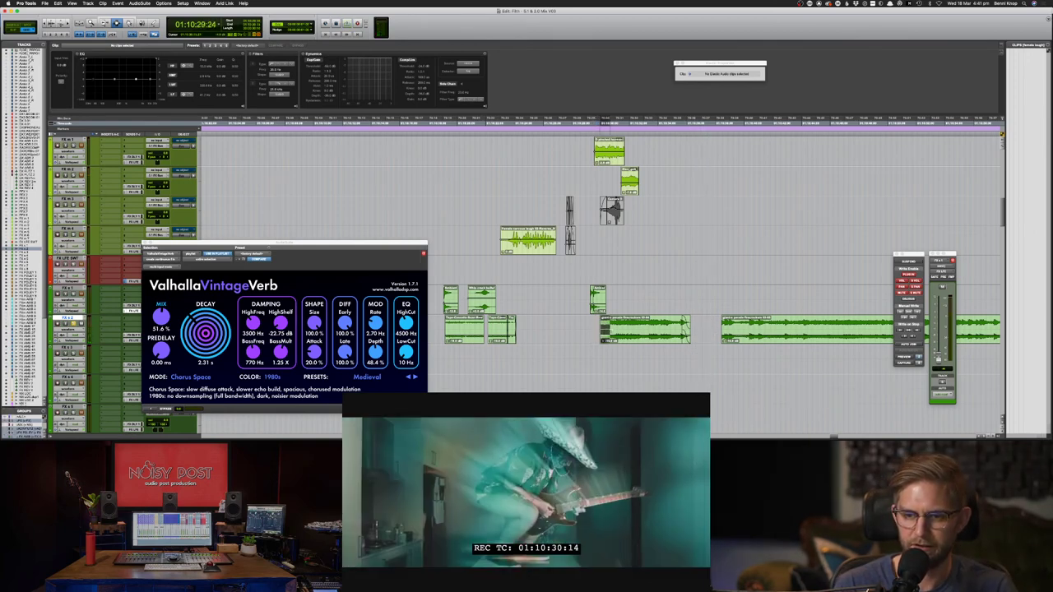
key("super+f")
key("Return")
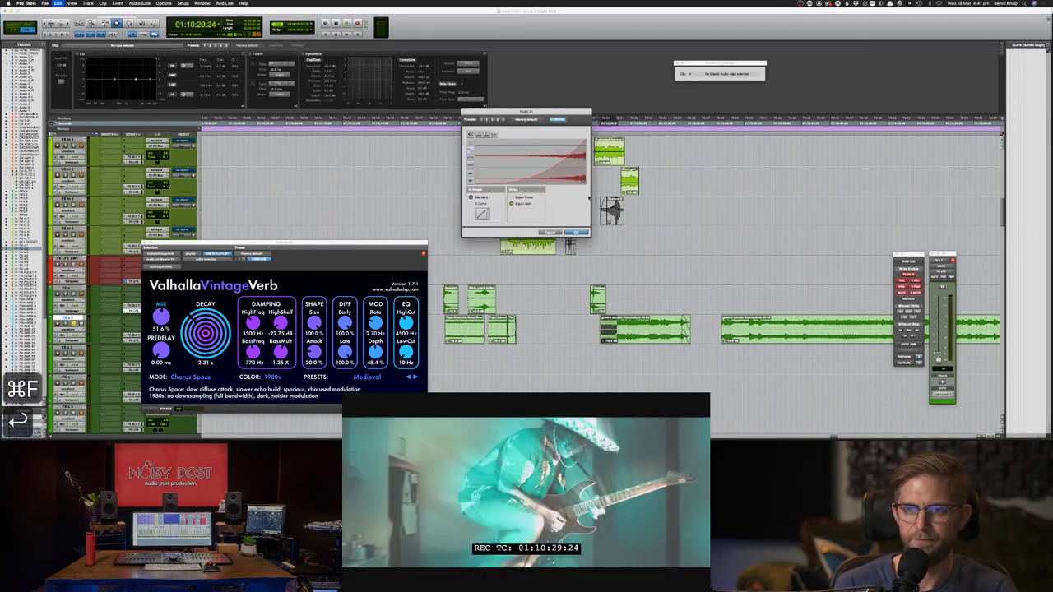
key("space")
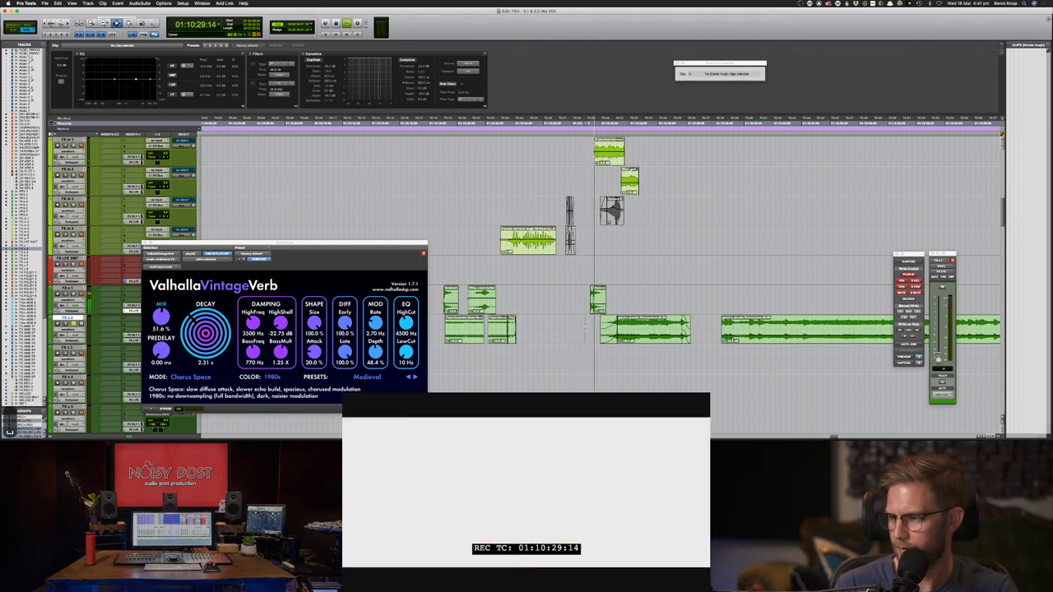
key("space")
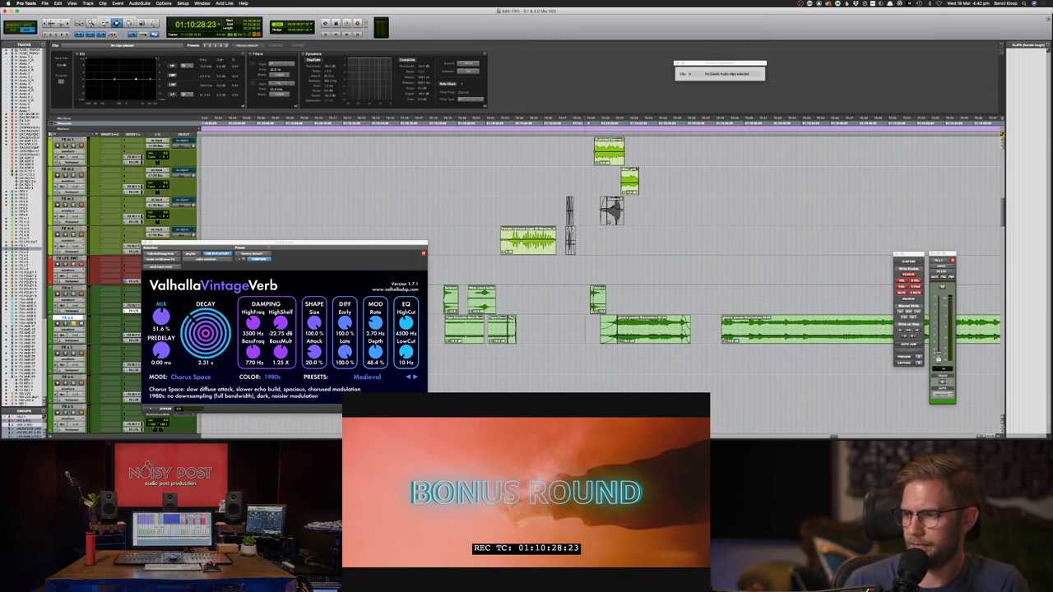
key("space")
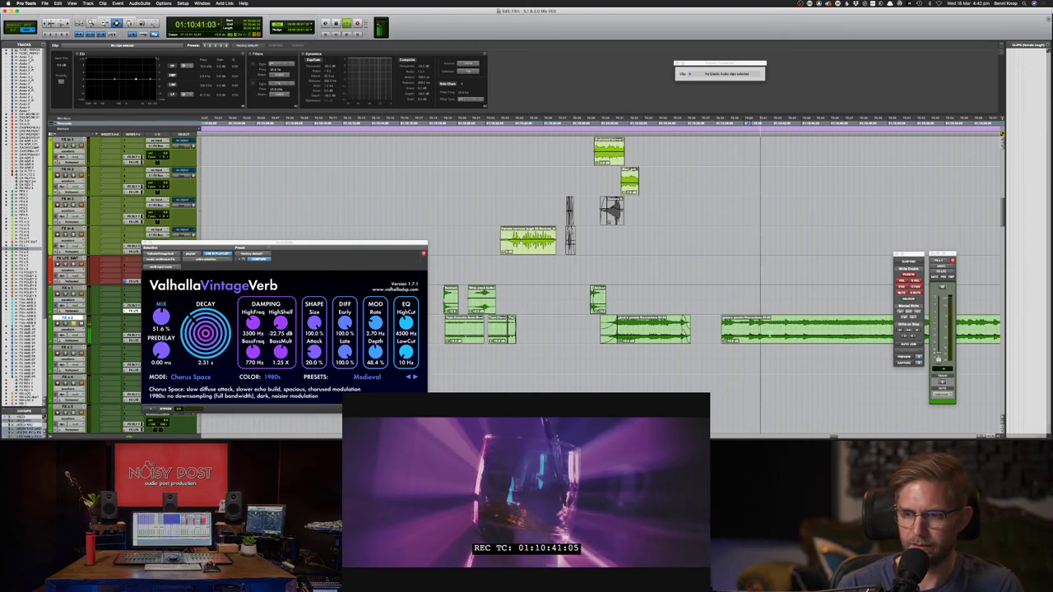
- Copy and paste the selected crackle section twice, undoing each paste
key("super+c")
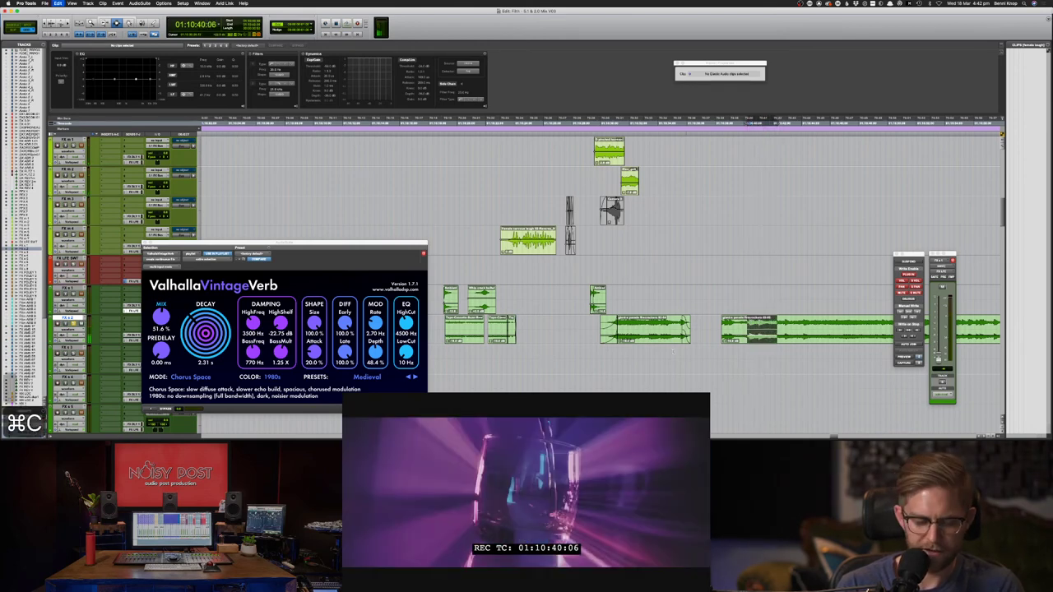
key("super+v")
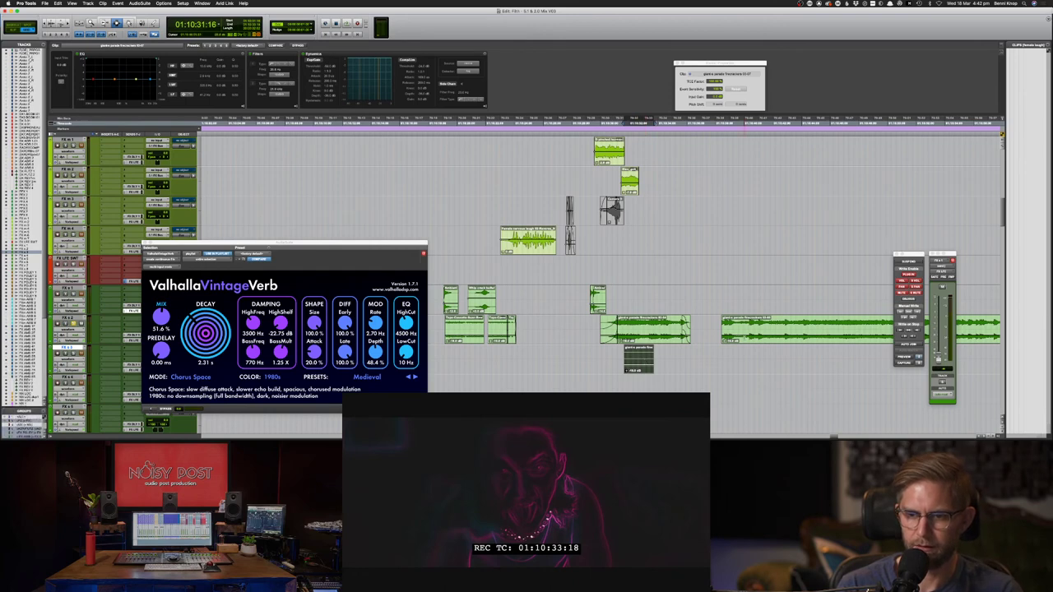
key("super+z")
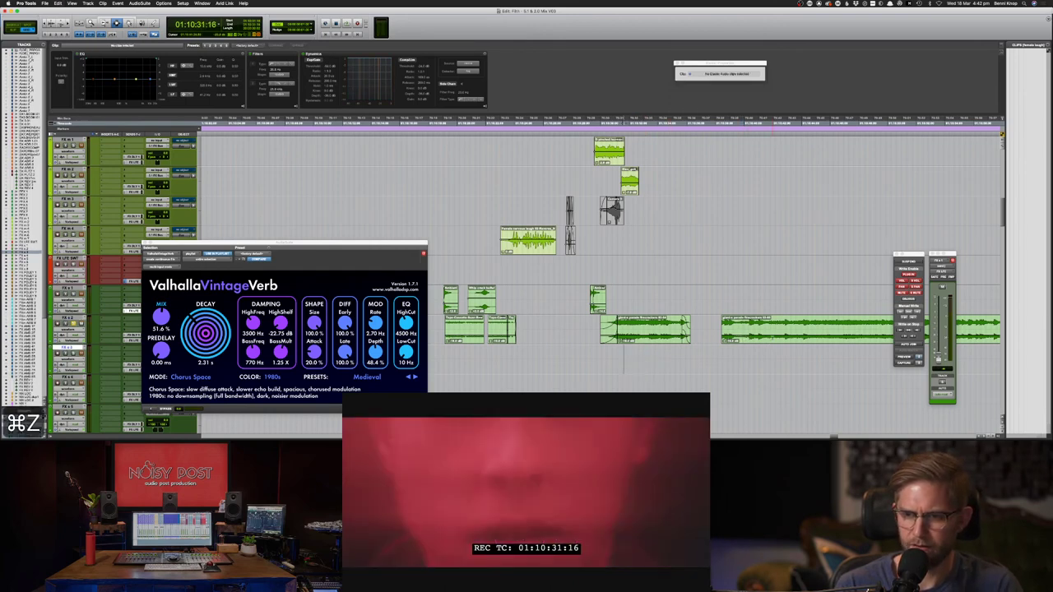
key("super+c")
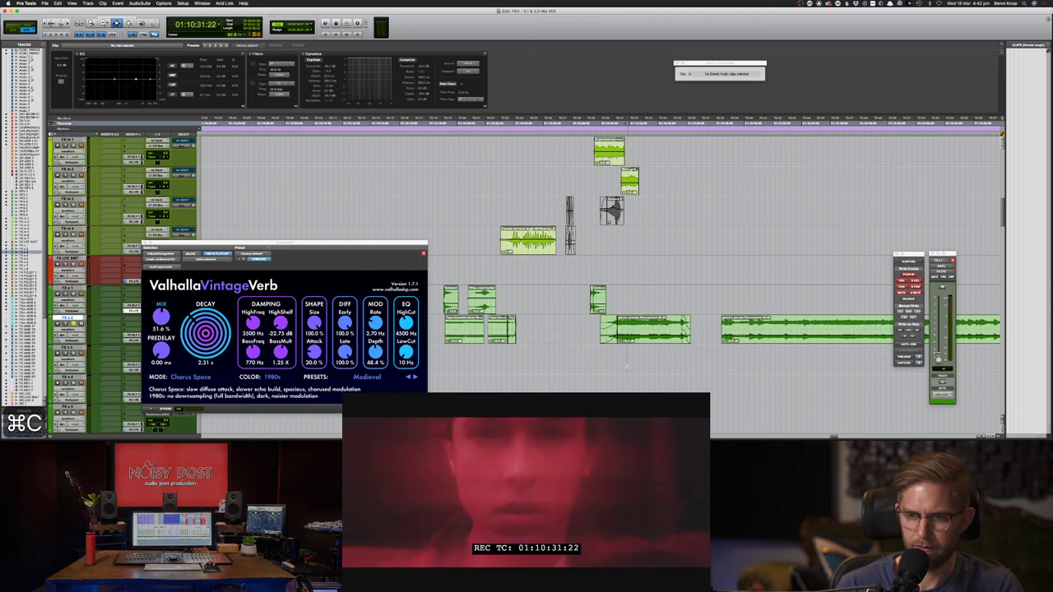
key("super+v")
key("super+z")
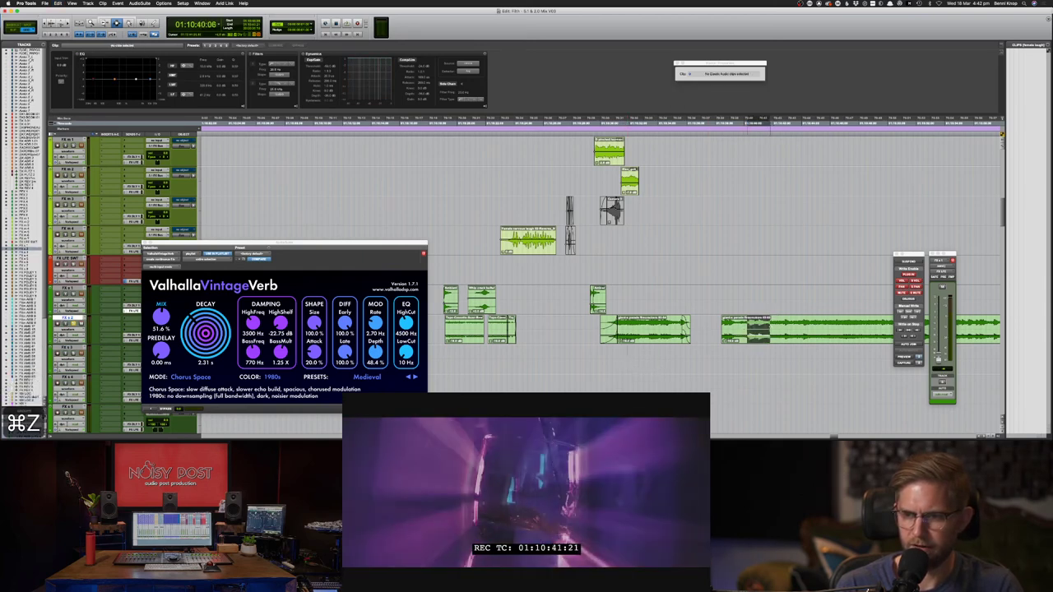
- Split the long crackle clip and consolidate the selected slice into a new clip with Opt+Shift+3
key("super+e")
key("F8")
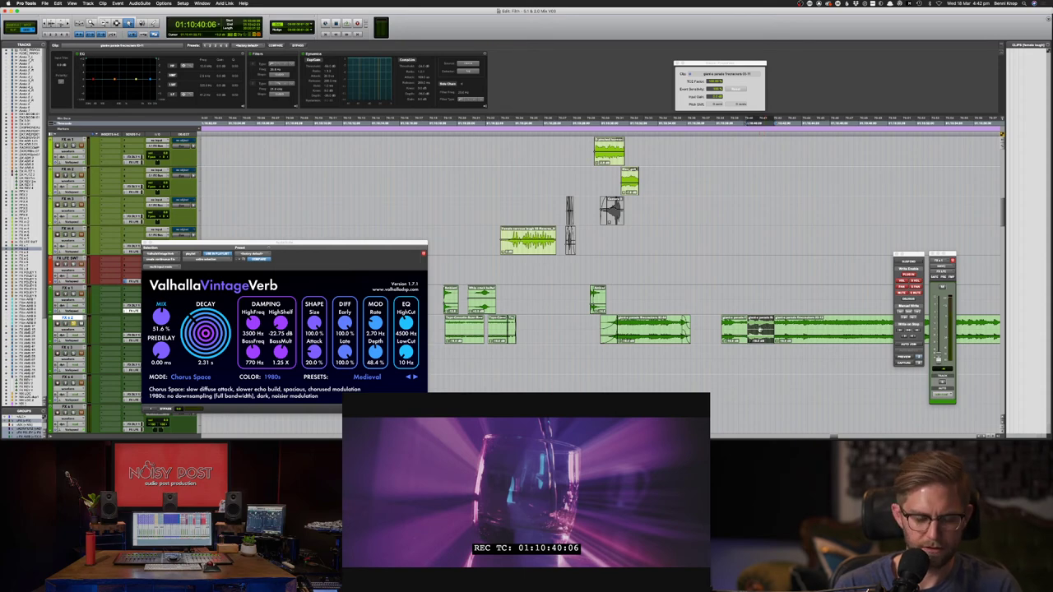
key("shift+super+3")
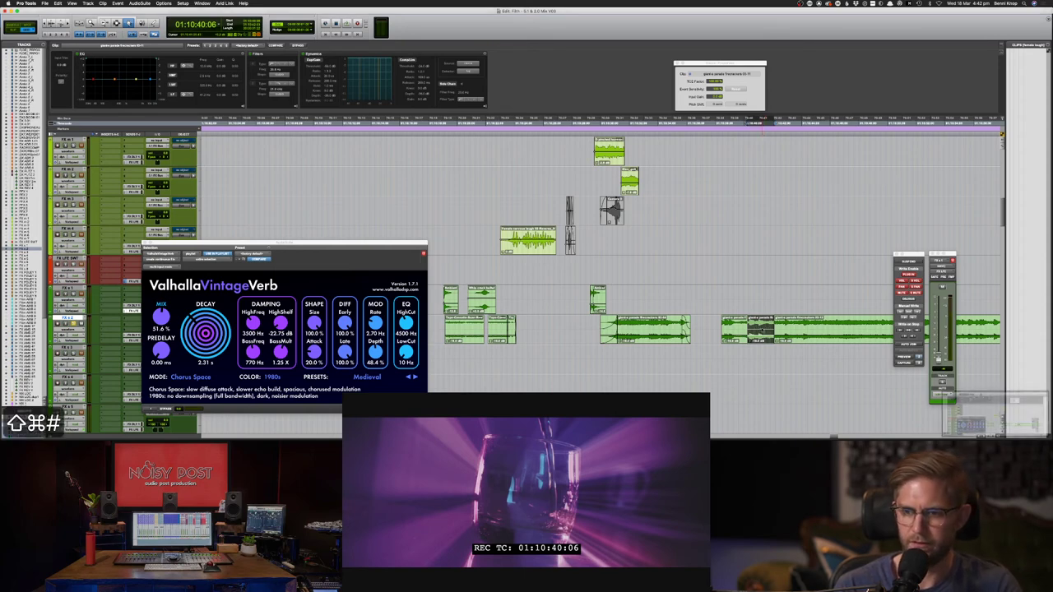
key("alt+shift+3")
key("F8")
- Move the new slice onto the track below and audition it
left_click_drag(767, 323, 678, 353)
left_click(710, 358)
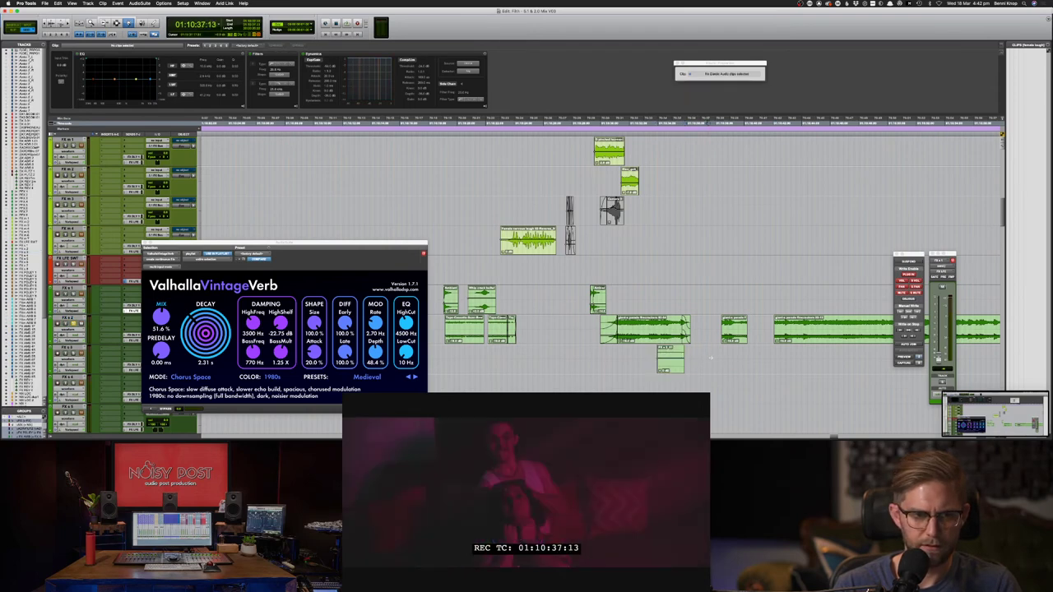
left_click(682, 354)
key("space")
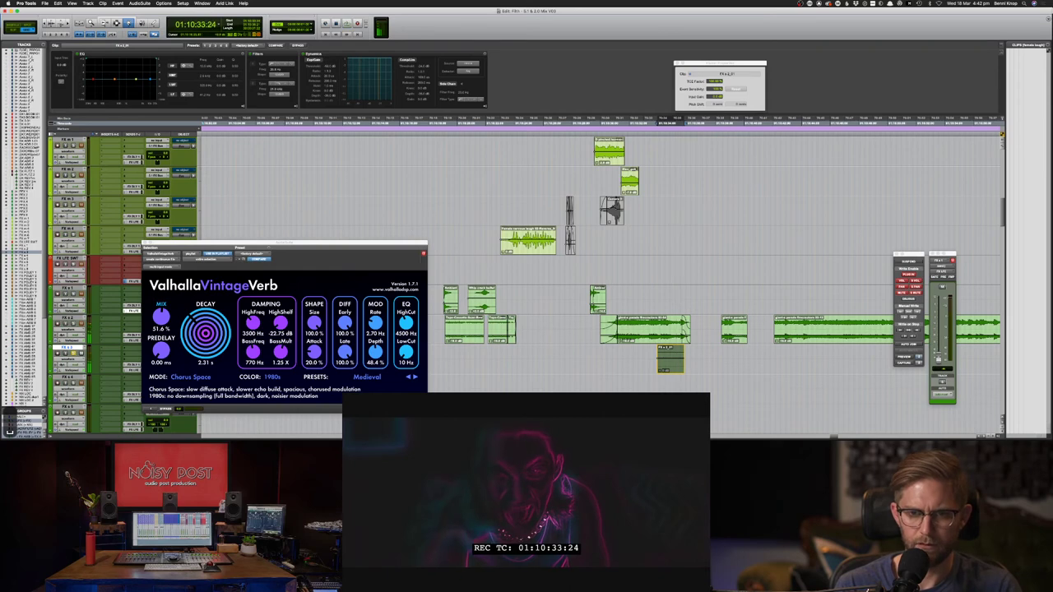
key("space")
- Reposition the VintageVerb window and hide a track column to widen the timeline
left_click_drag(411, 244, 424, 130)
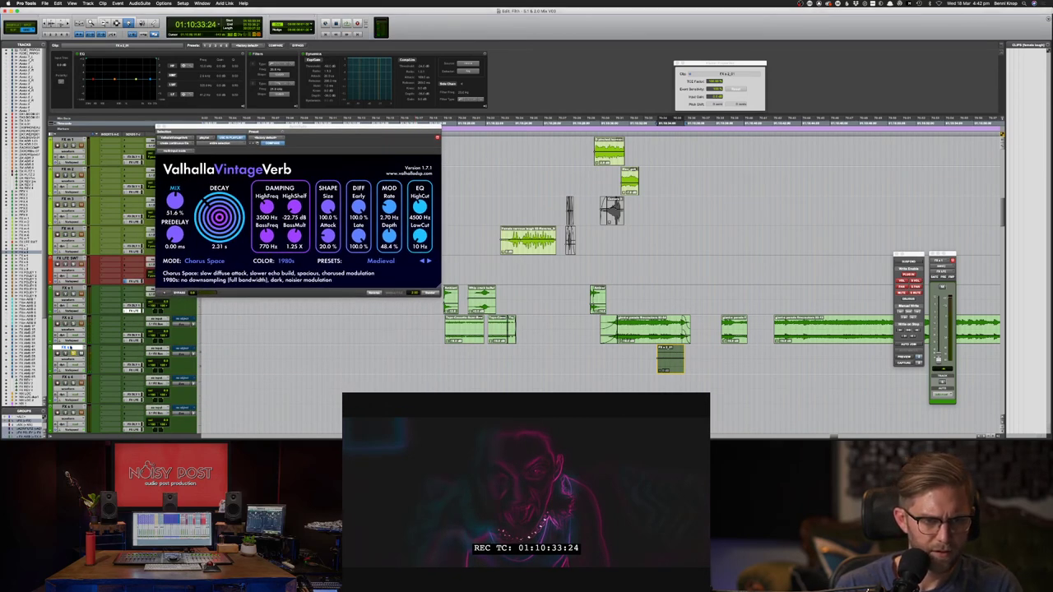
left_click_drag(425, 130, 479, 173)
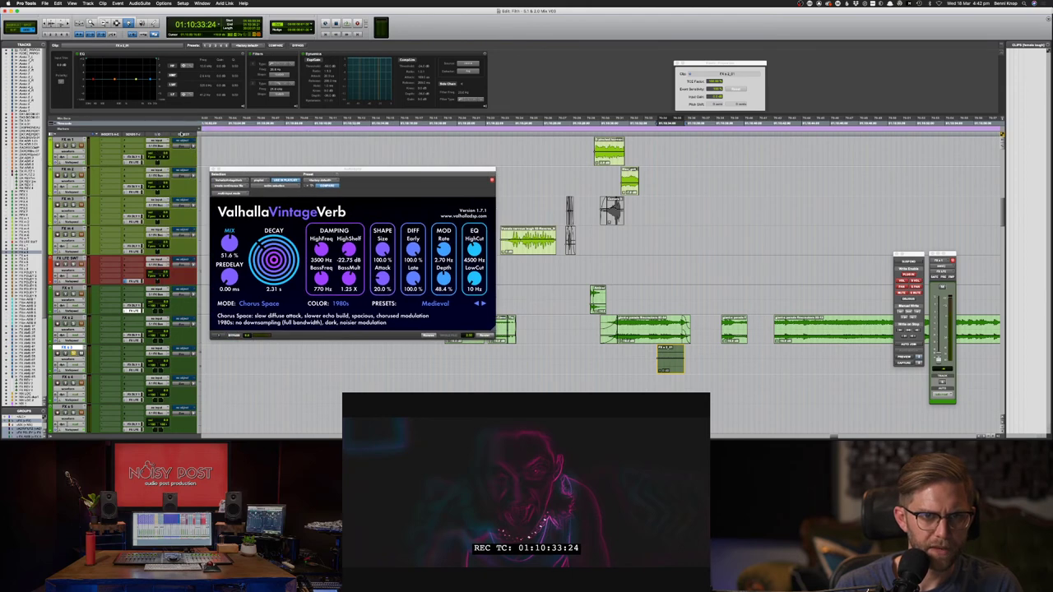
left_click(183, 136)
left_click(177, 187)
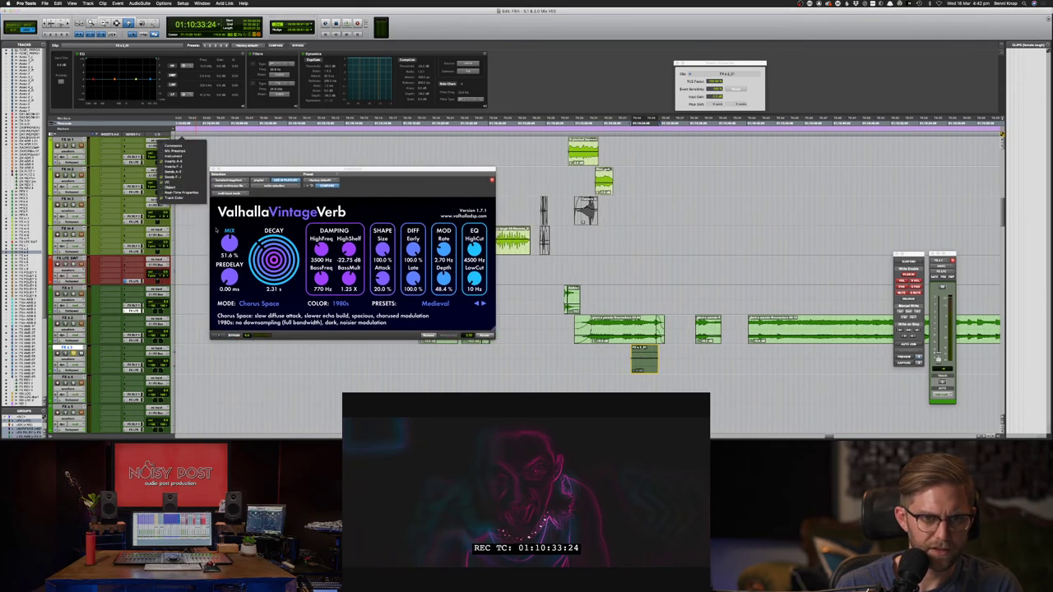
key("F7")
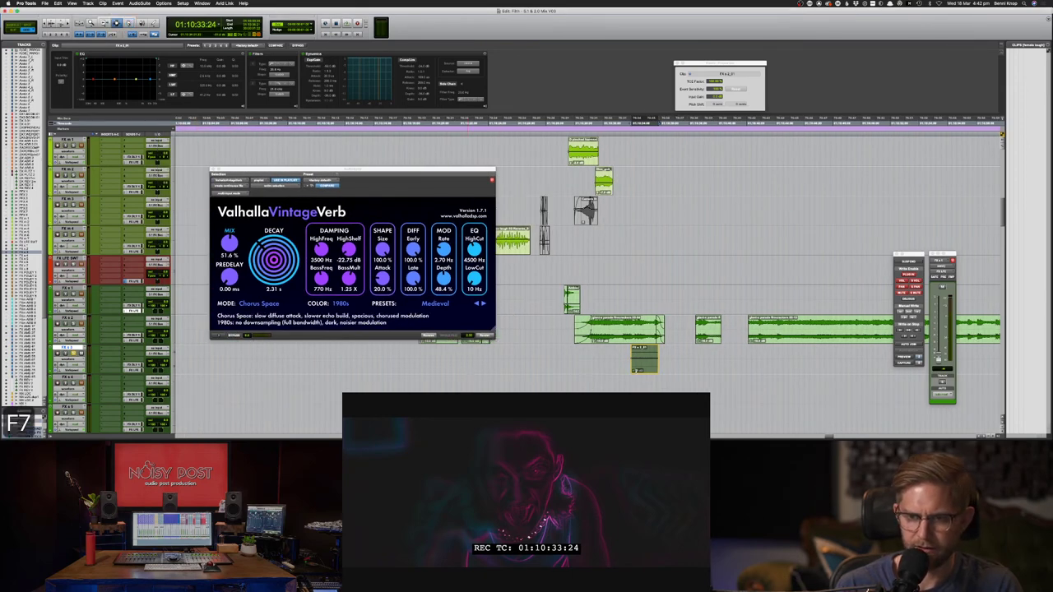
left_click(615, 358)
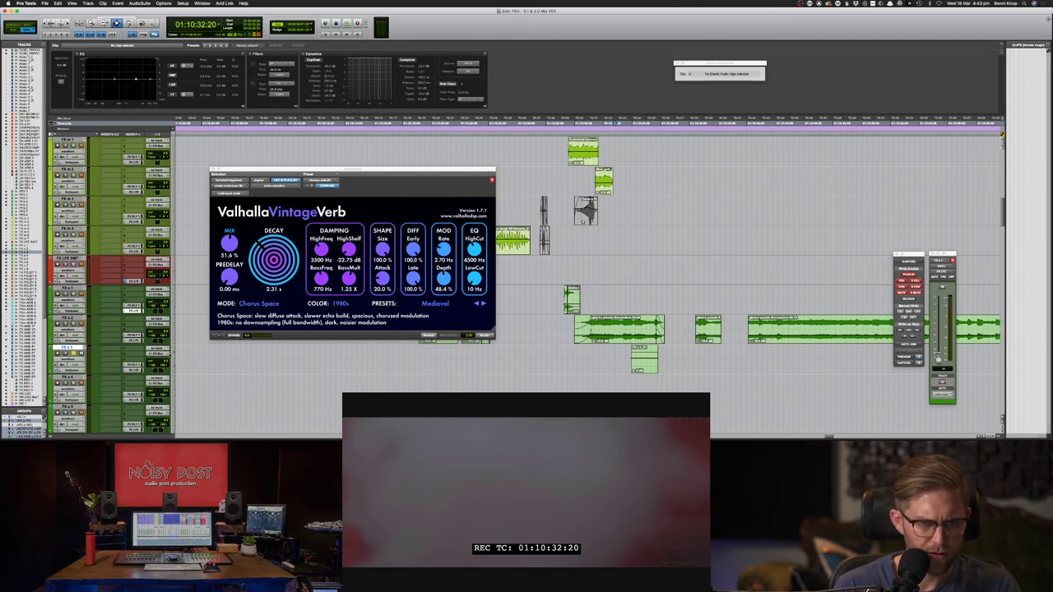
- Set the track's height to Large using its height pop-up
left_click(173, 359)
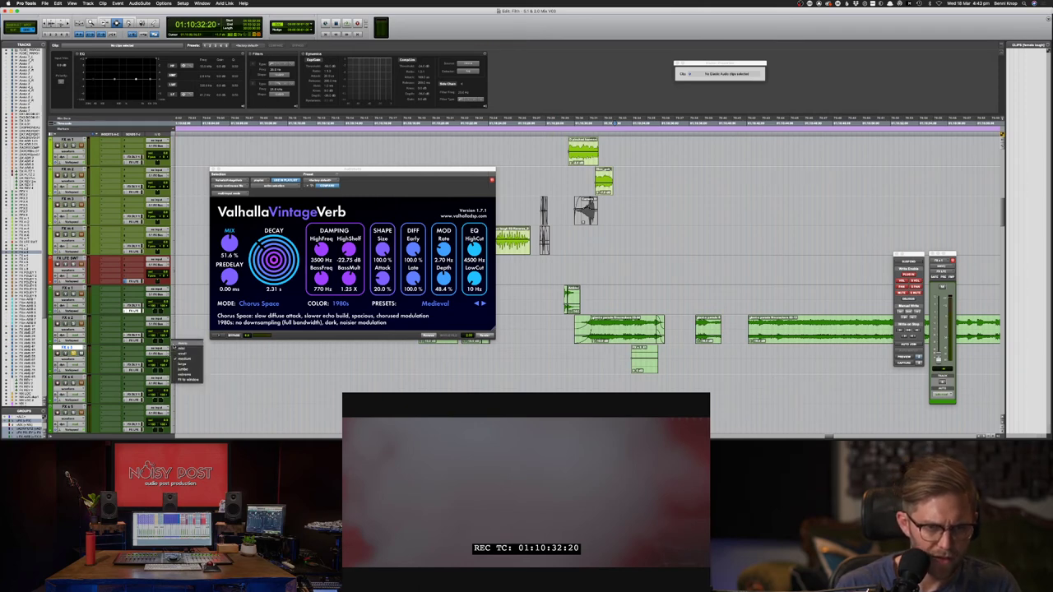
left_click(186, 362)
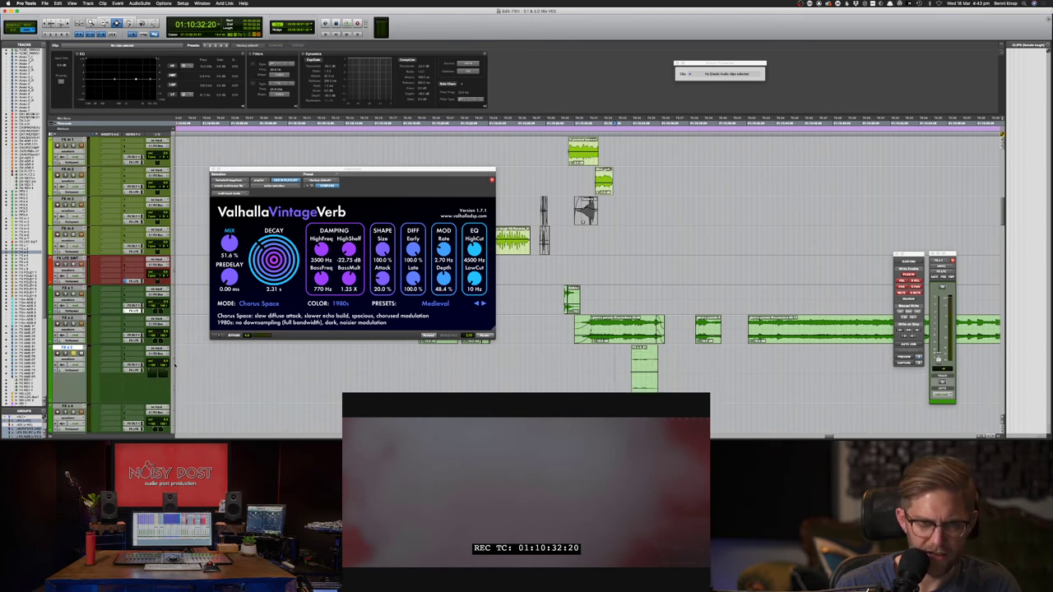
left_click(174, 364)
left_click(184, 360)
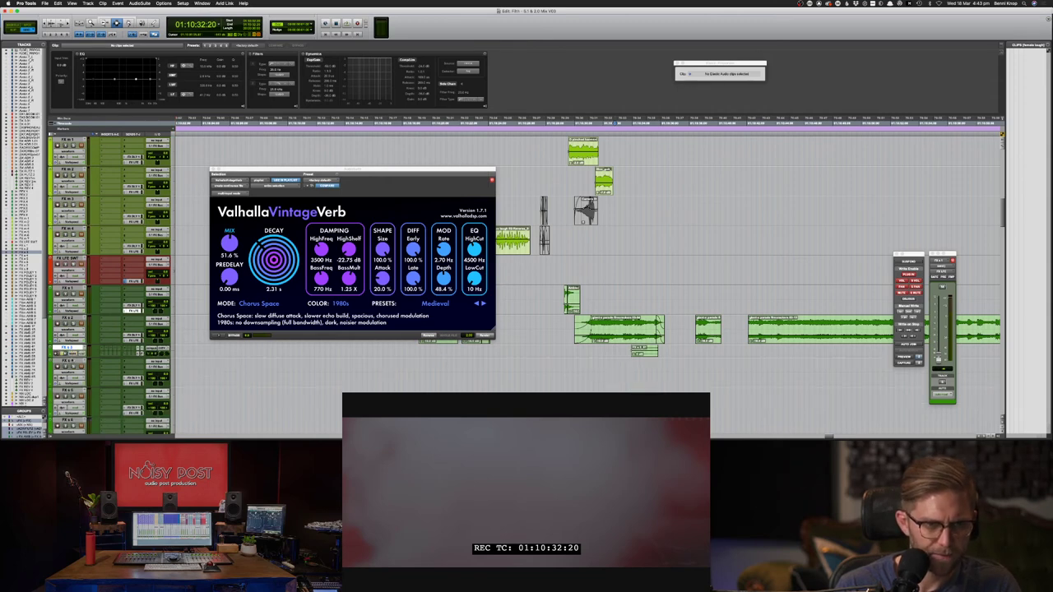
- Resize all tracks with Ctrl+Opt+Cmd+Up and Ctrl+Opt+Up, then scroll down to the FX tracks
key("ctrl+alt+super+Up")
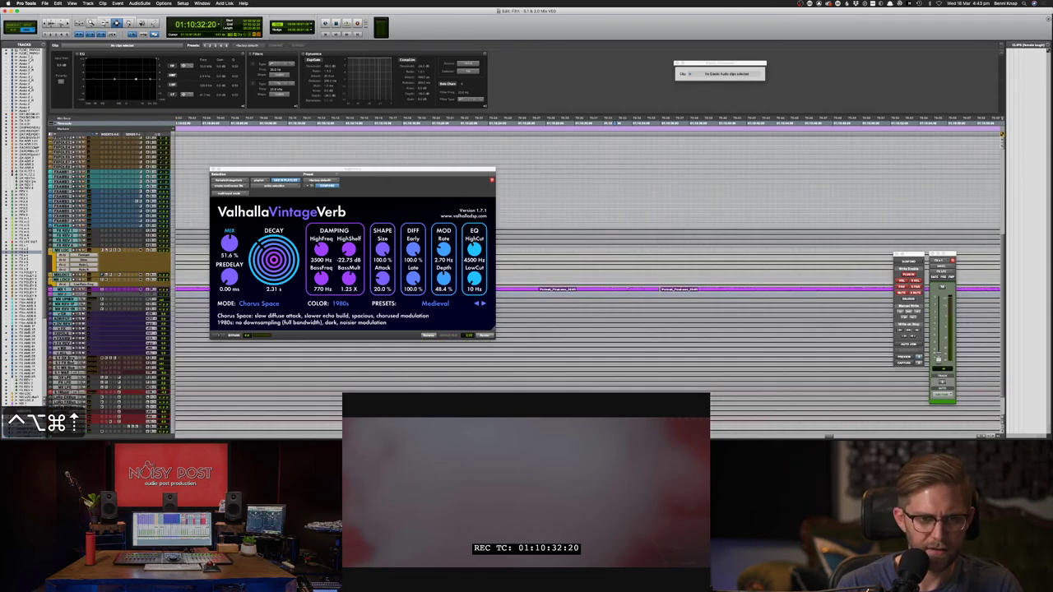
key("ctrl+alt+Up")
key("Up")
key("Up")
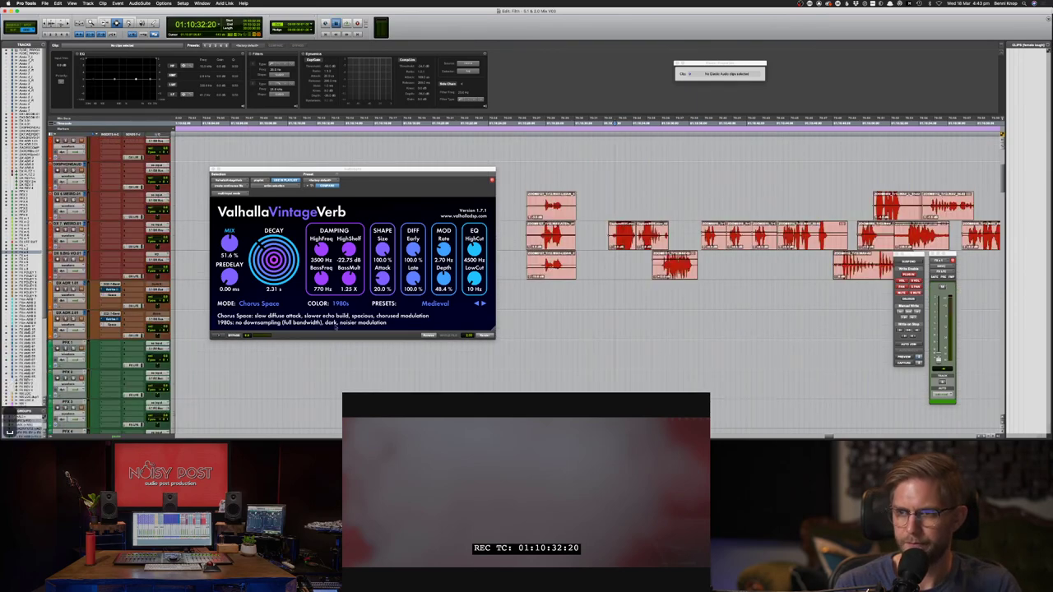
scroll(530, 346, "down", 10)
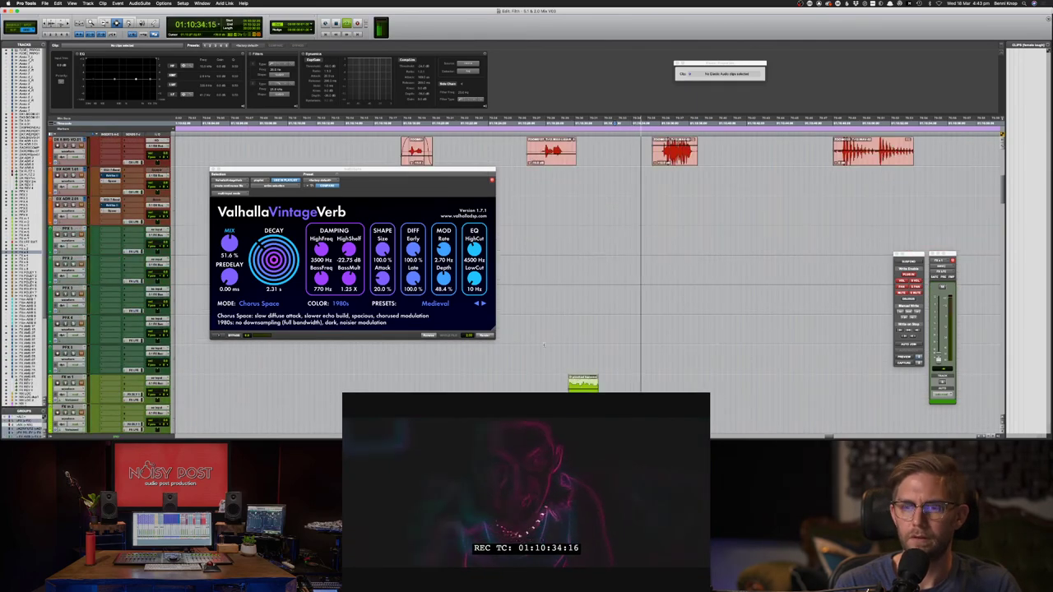
key("space")
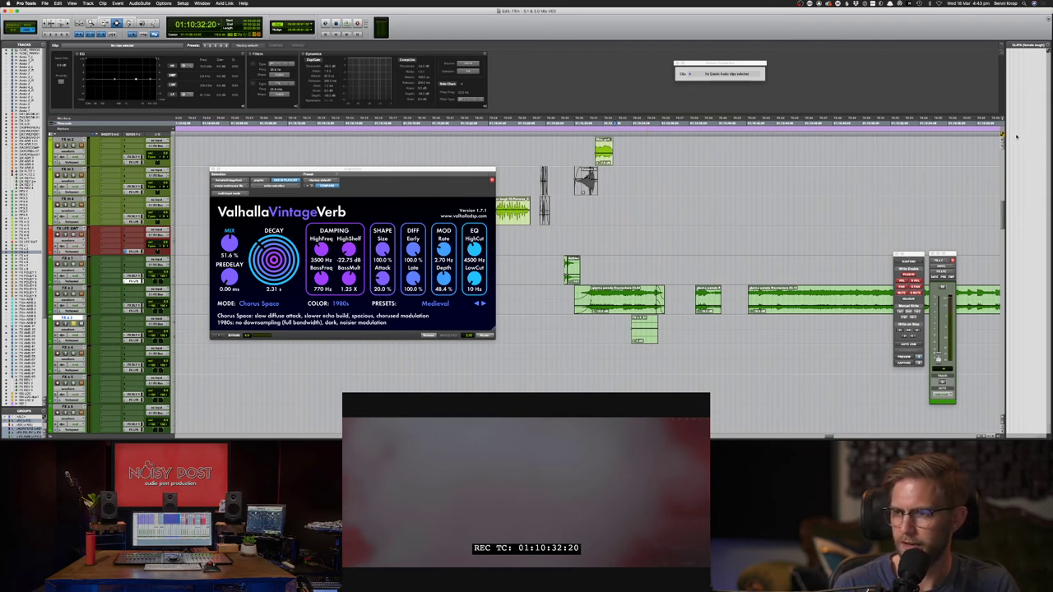
- Shift the small slice slightly earlier on its track
key("t")
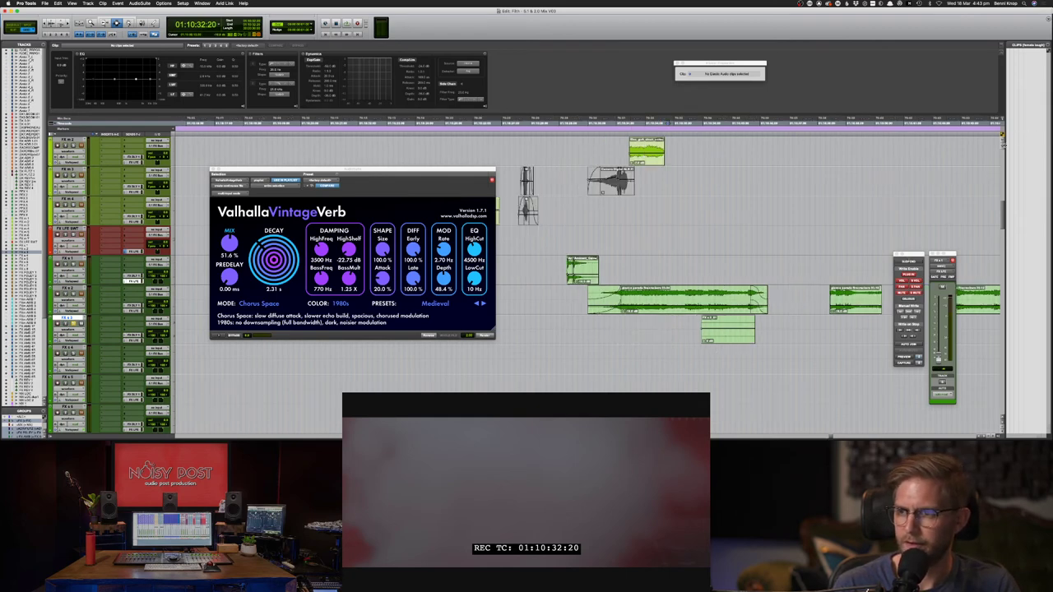
key("r")
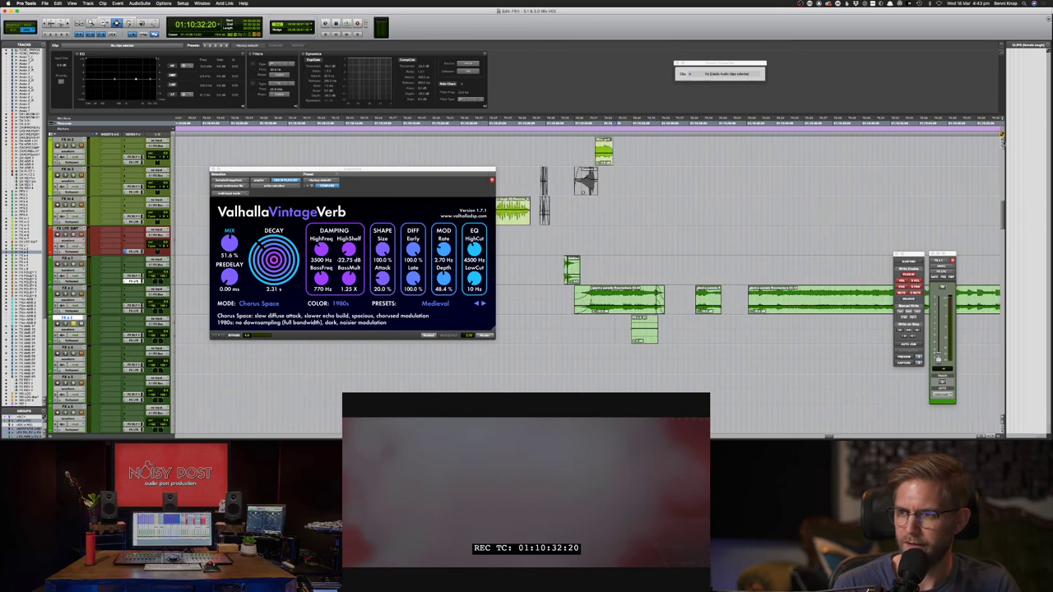
key("alt+super+bracketleft")
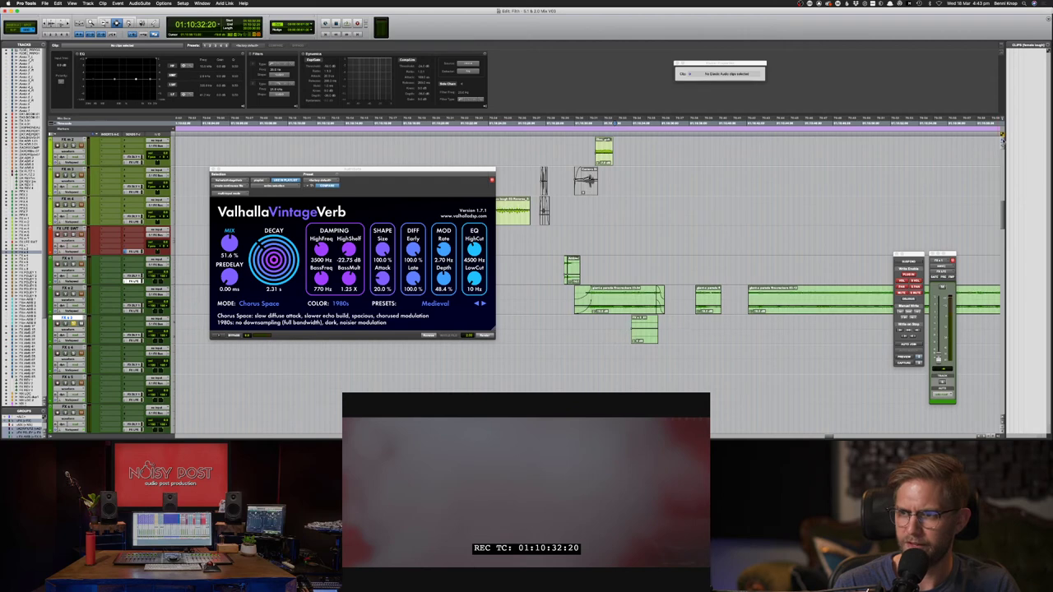
key("alt+super+bracketright")
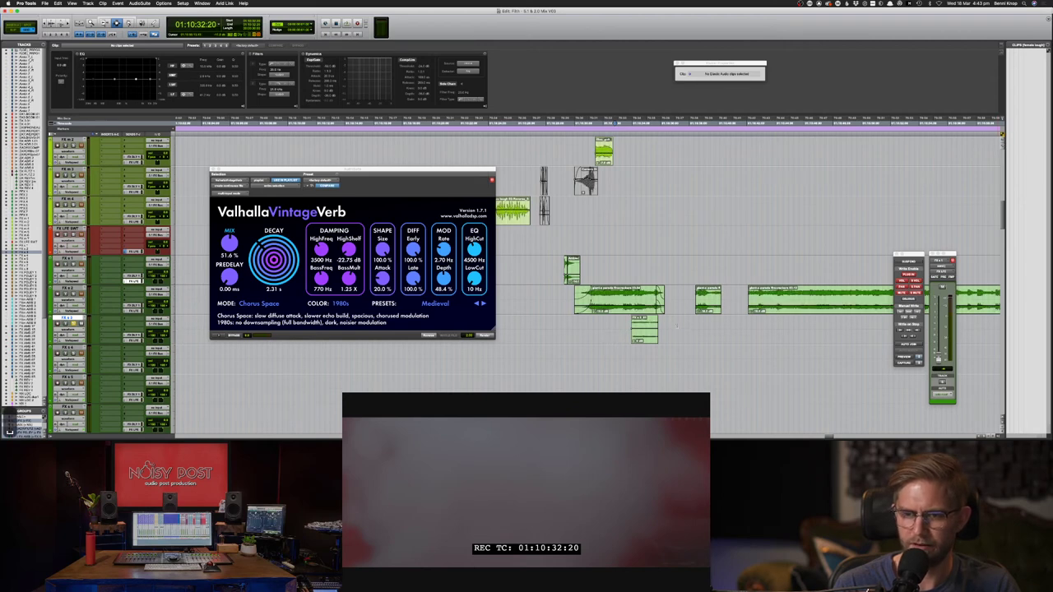
key("F8")
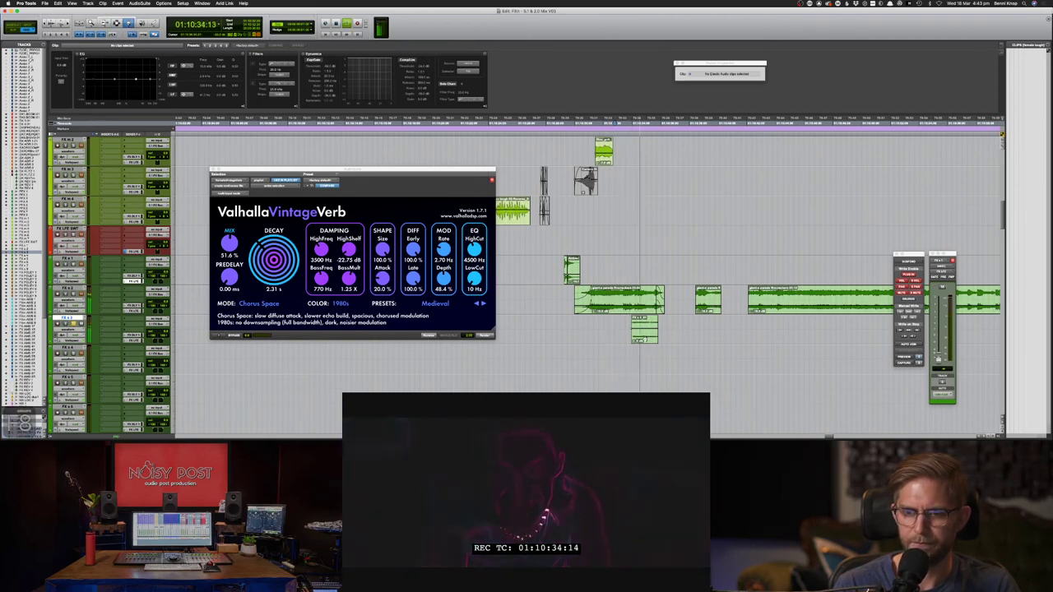
key("F7")
key("F8")
key("F8")
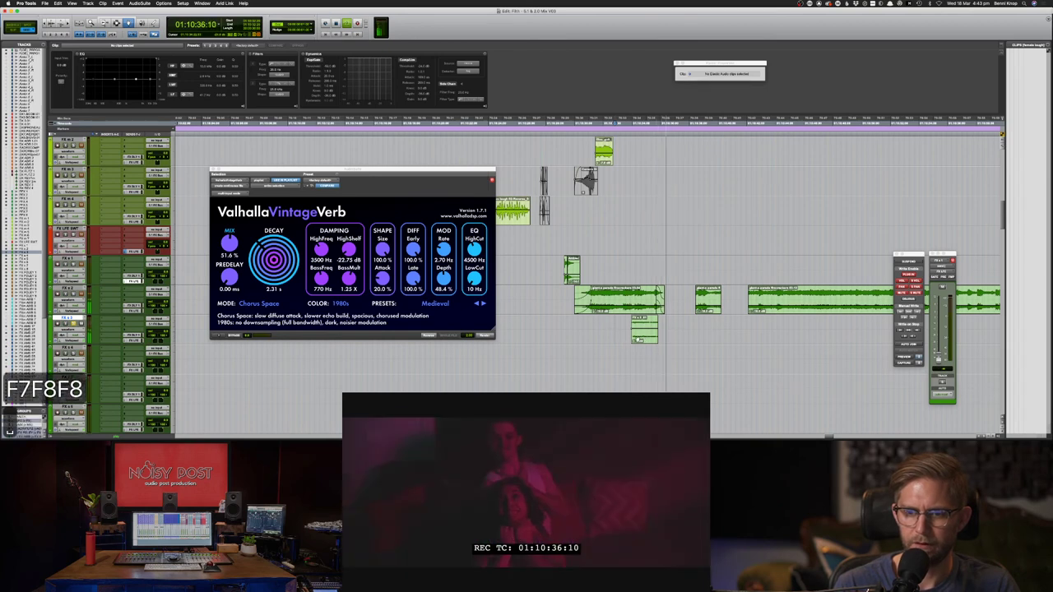
left_click_drag(638, 338, 603, 329)
key("space")
- Delete the tail end of the small slice
key("F7")
key("Delete")
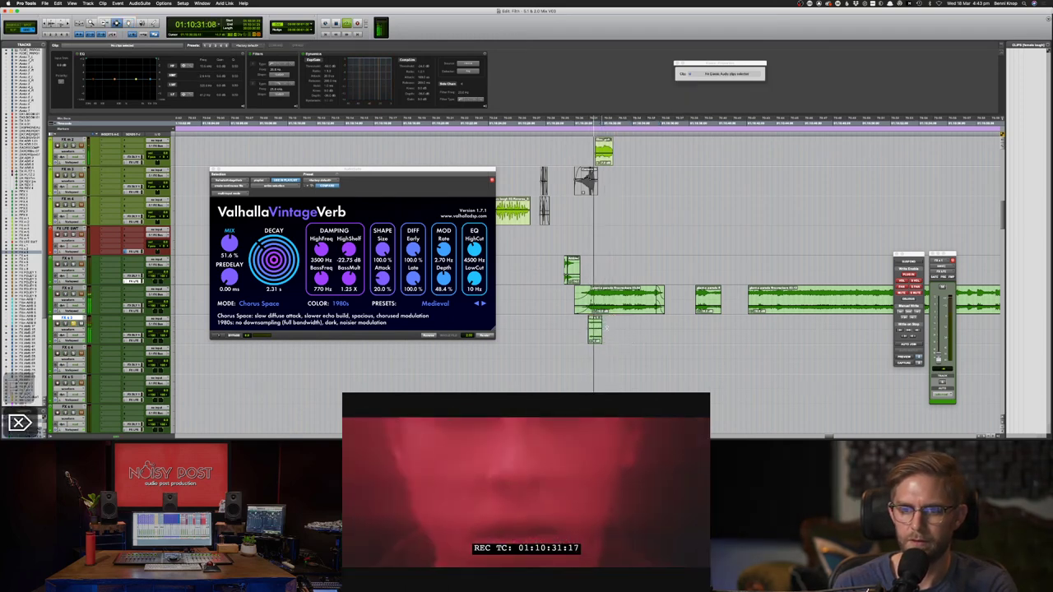
key("space")
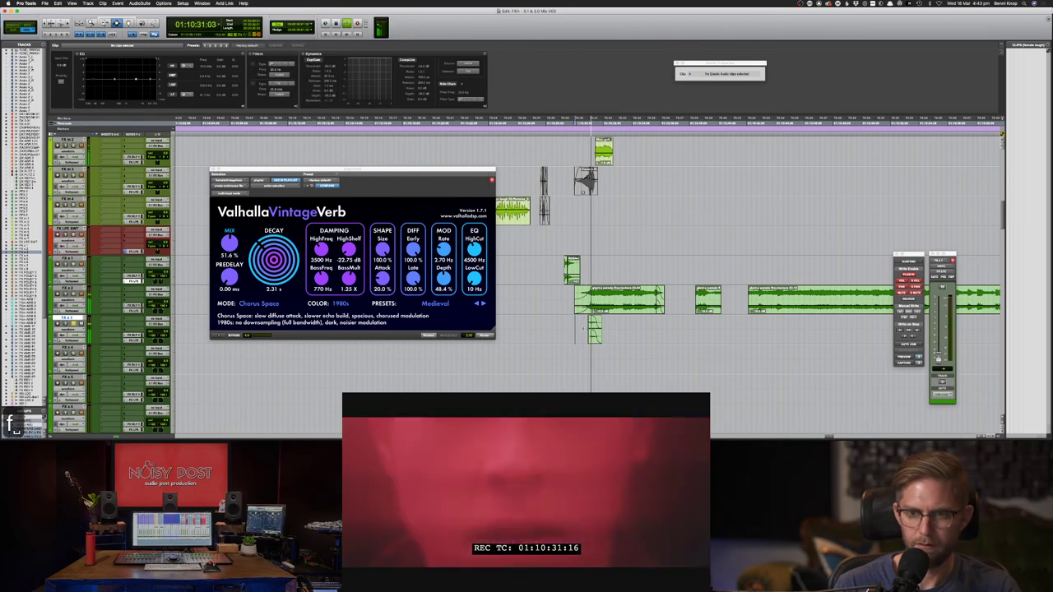
key("space")
- Fade in the start of the small slice and play it back to check
left_click_drag(584, 328, 591, 327)
key("f")
left_click(575, 325)
key("shift+s")
key("space")
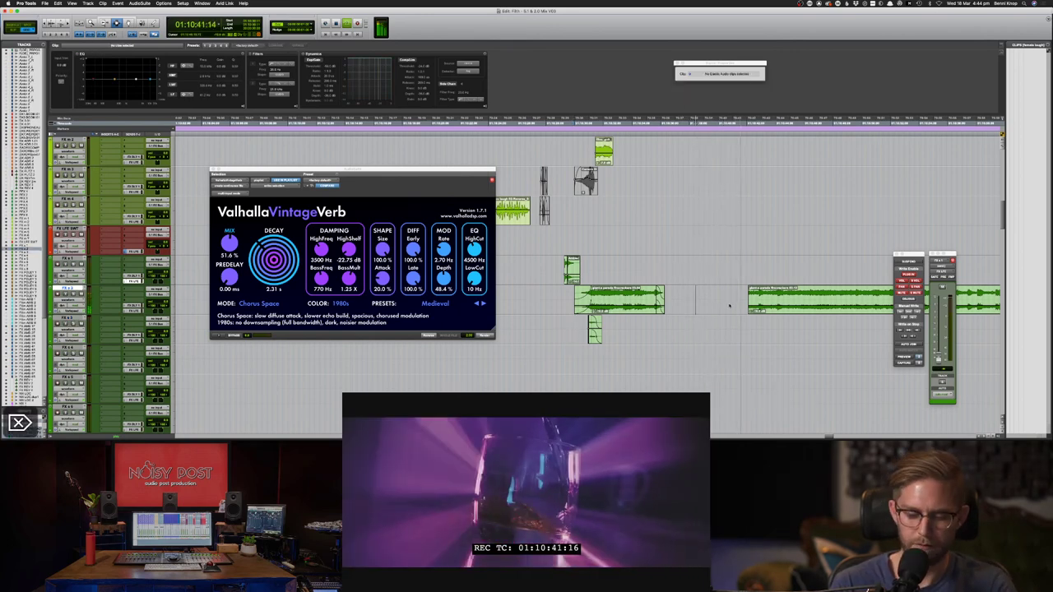
- Undo the last edit and audition the passage from an earlier point in the scene
key("super+bracketleft")
key("super+z")
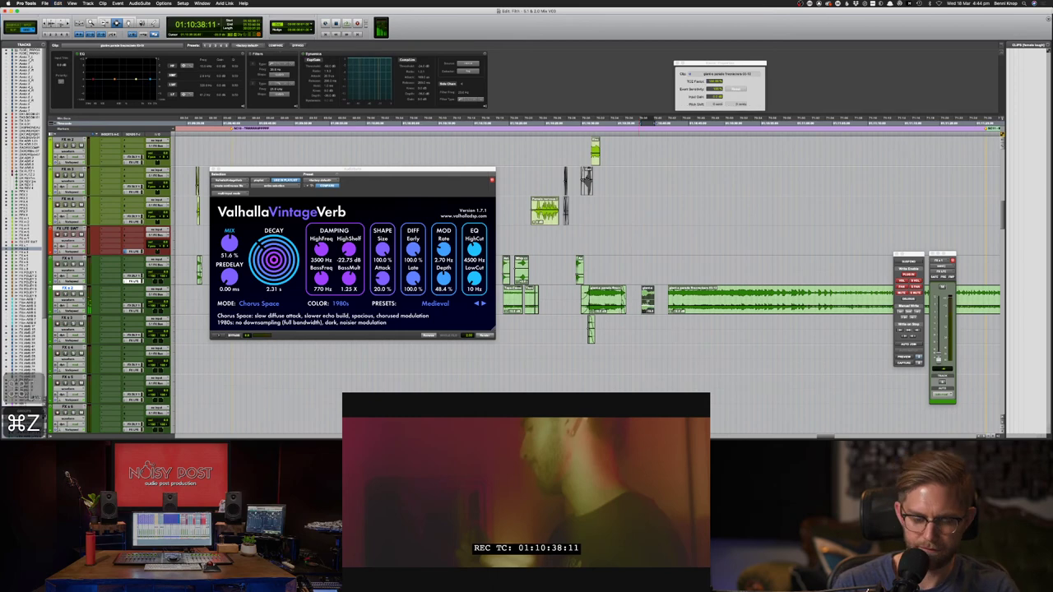
key("super+bracketleft")
left_click(539, 294)
key("space")
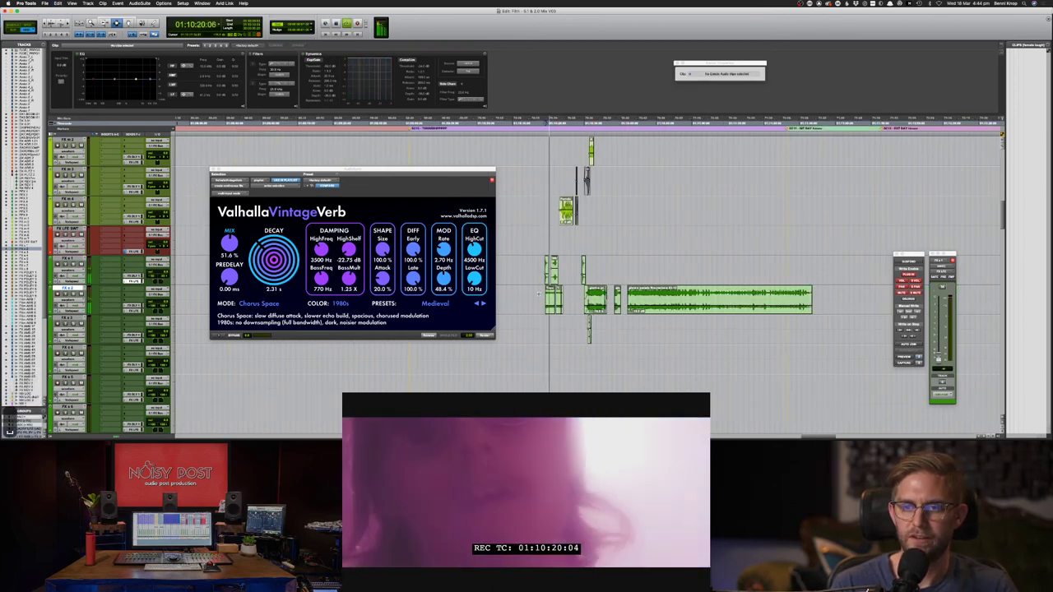
key("space")
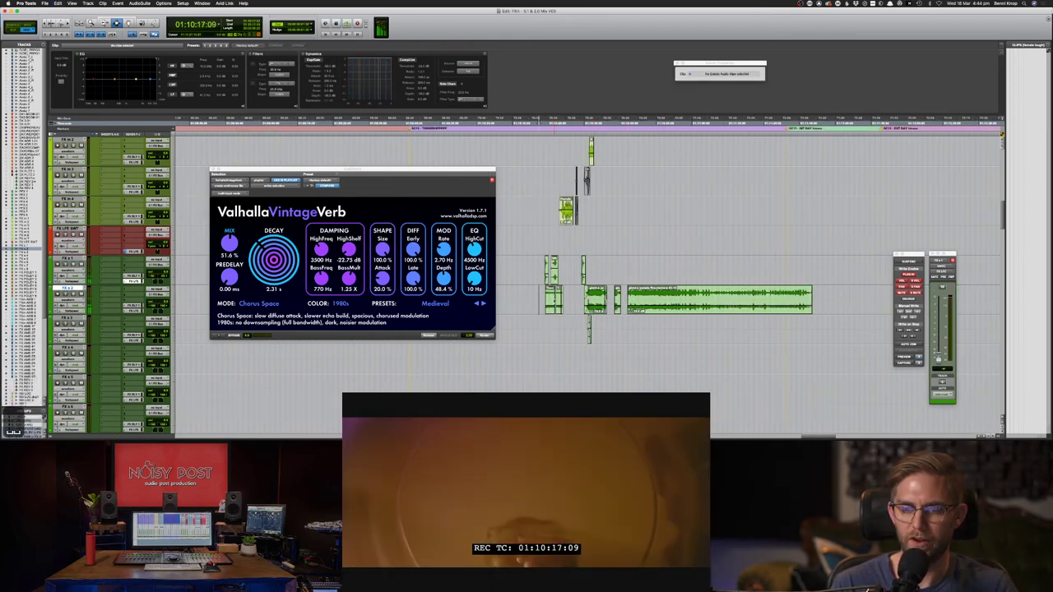
key("space")
key("space")
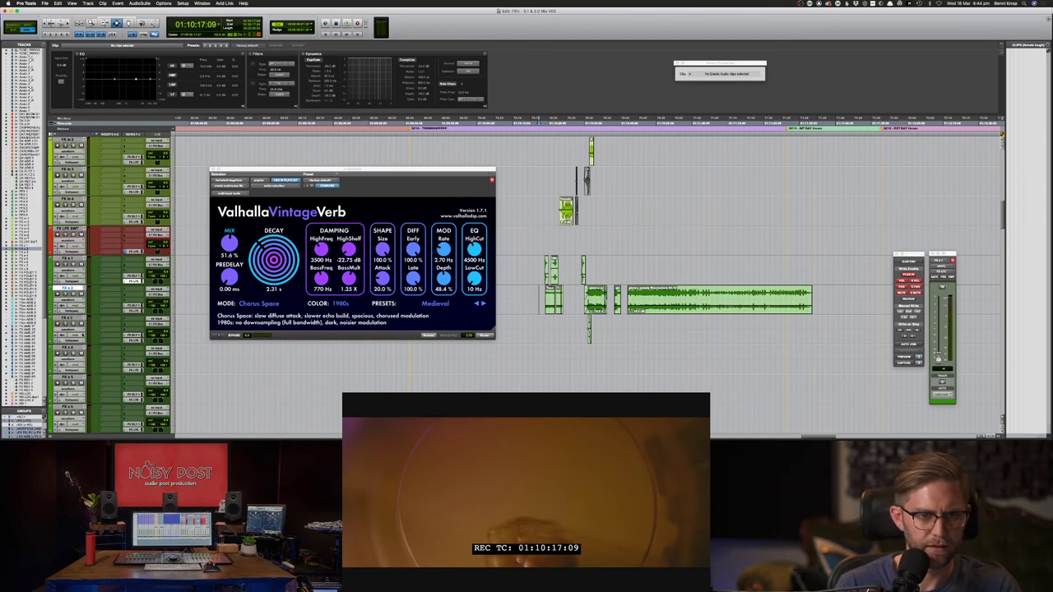
- Make track FX s 3 taller by dragging its lower edge
left_click_drag(74, 344, 75, 400)
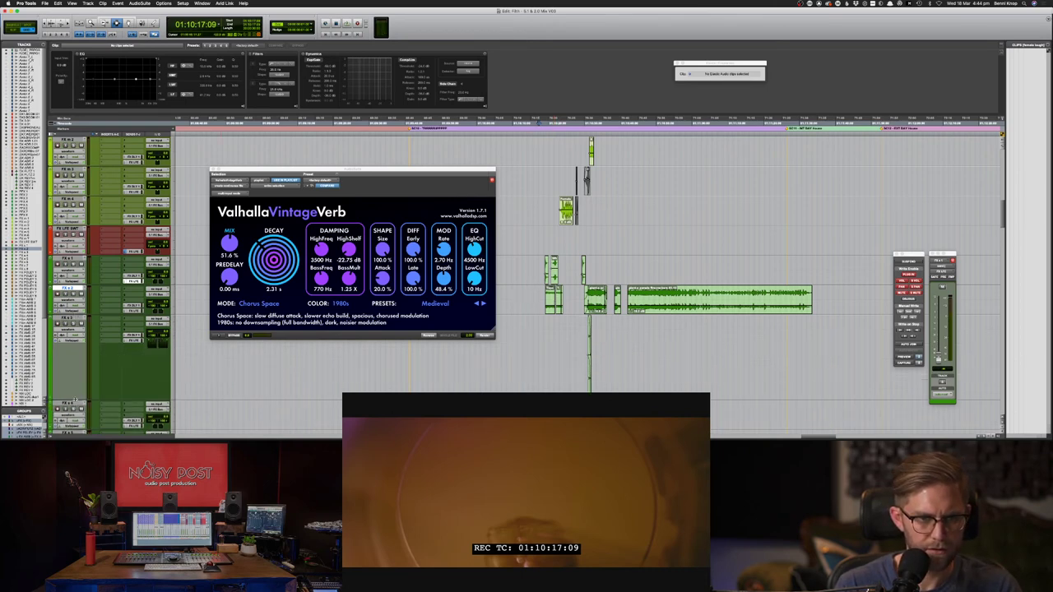
left_click(175, 363)
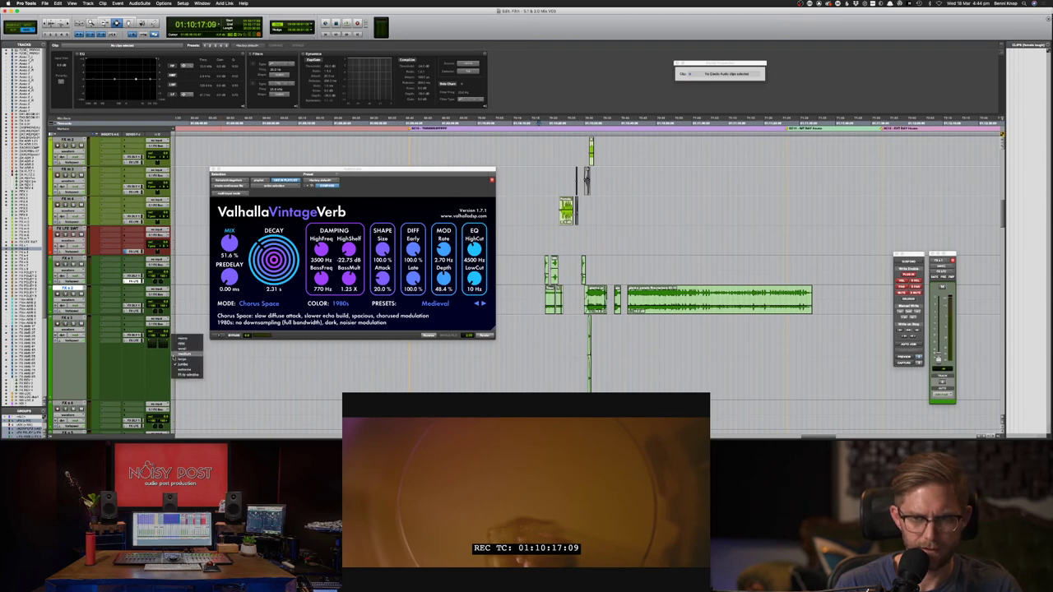
left_click(127, 360)
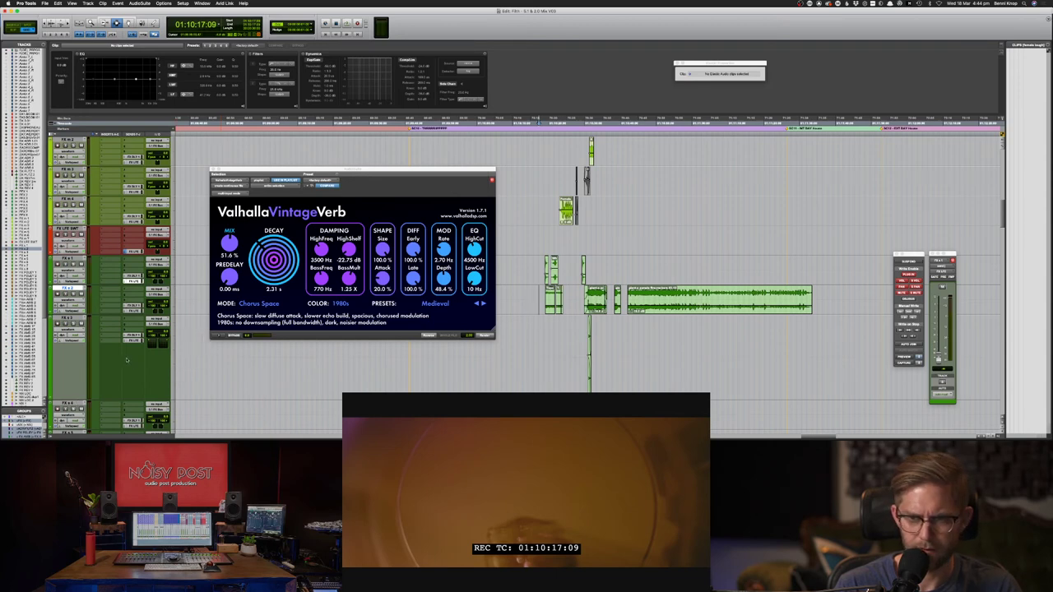
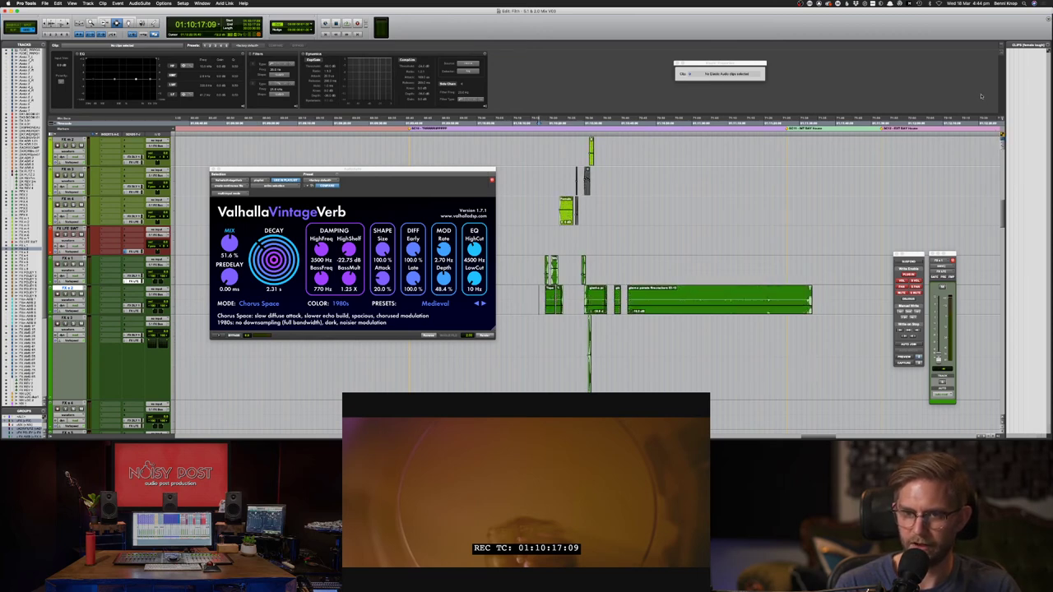
- Zoom in at 01:10:30 and copy-paste the tall clip on the lower FX track
key("super+bracketright")
key("super+bracketright")
key("super+bracketright")
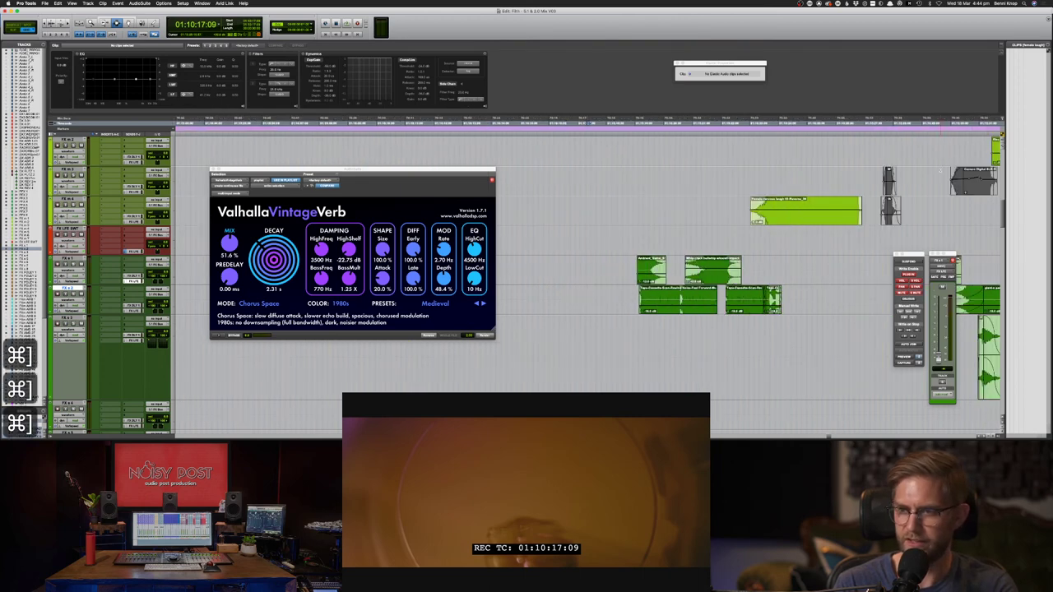
key("super+bracketright")
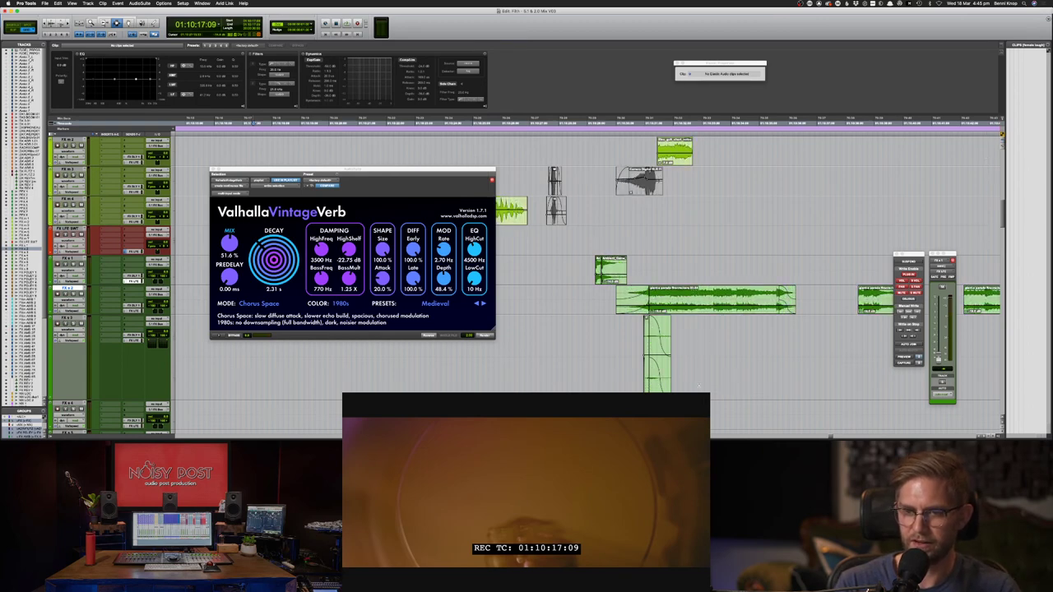
left_click(682, 341)
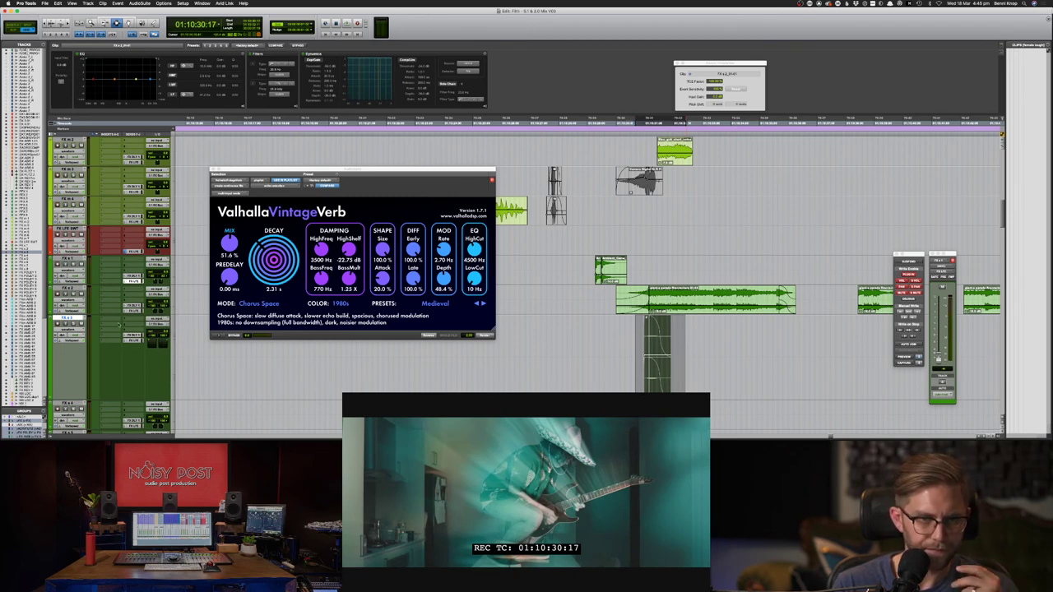
key("F8")
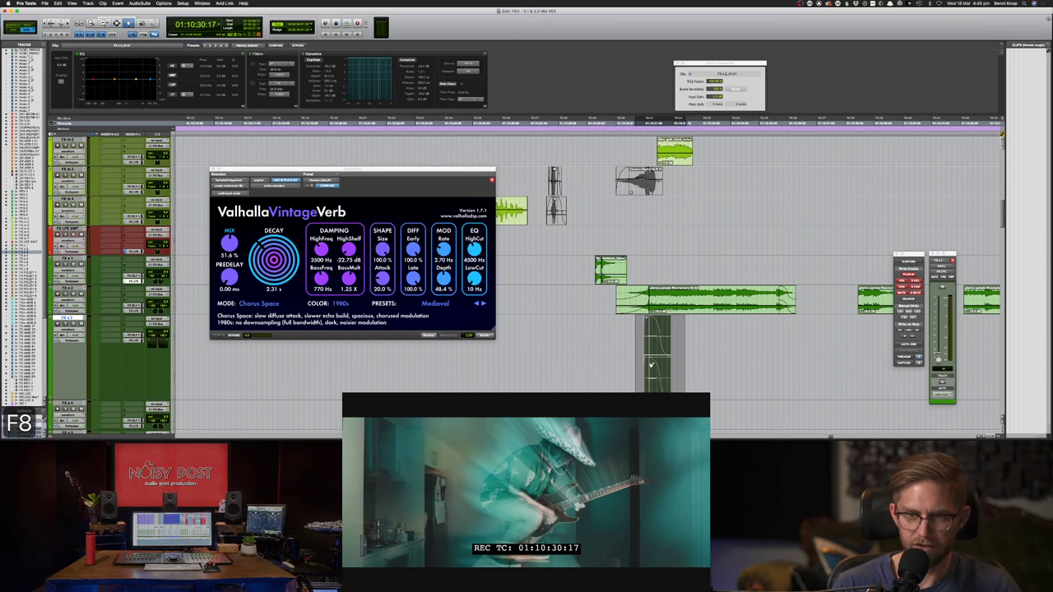
key("super+c")
key("super+v")
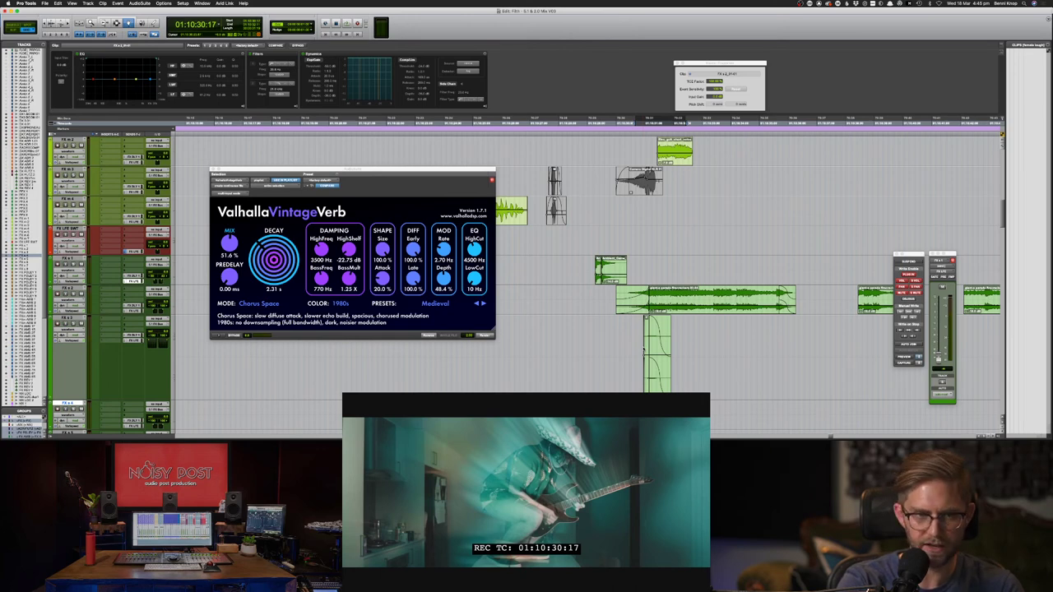
- Delete the selected material and leave the insertion point at 01:10:30:07, zoomed back out
left_click(173, 338)
left_click(173, 375)
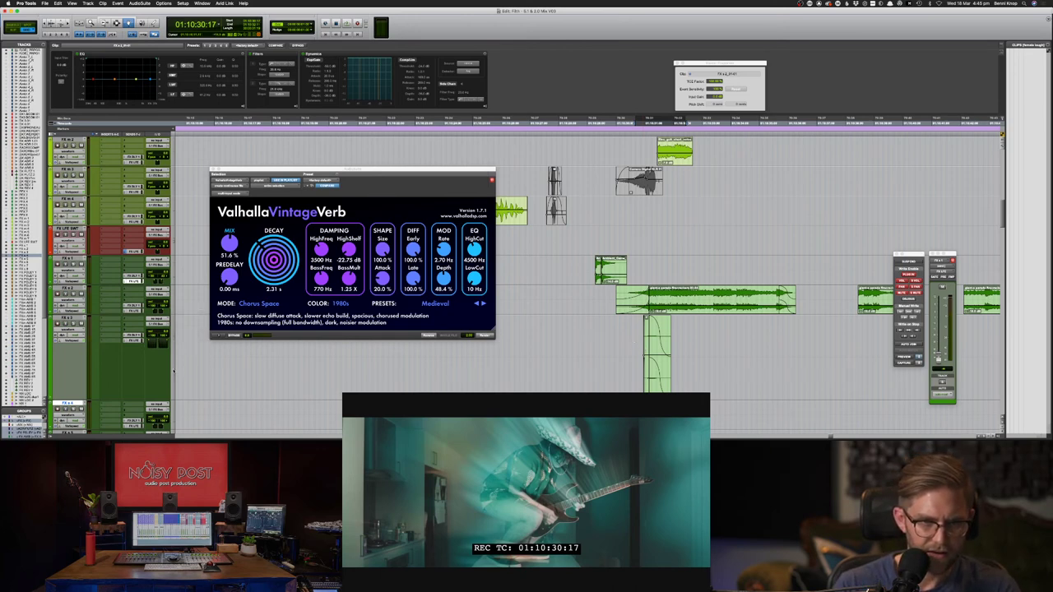
left_click(172, 368)
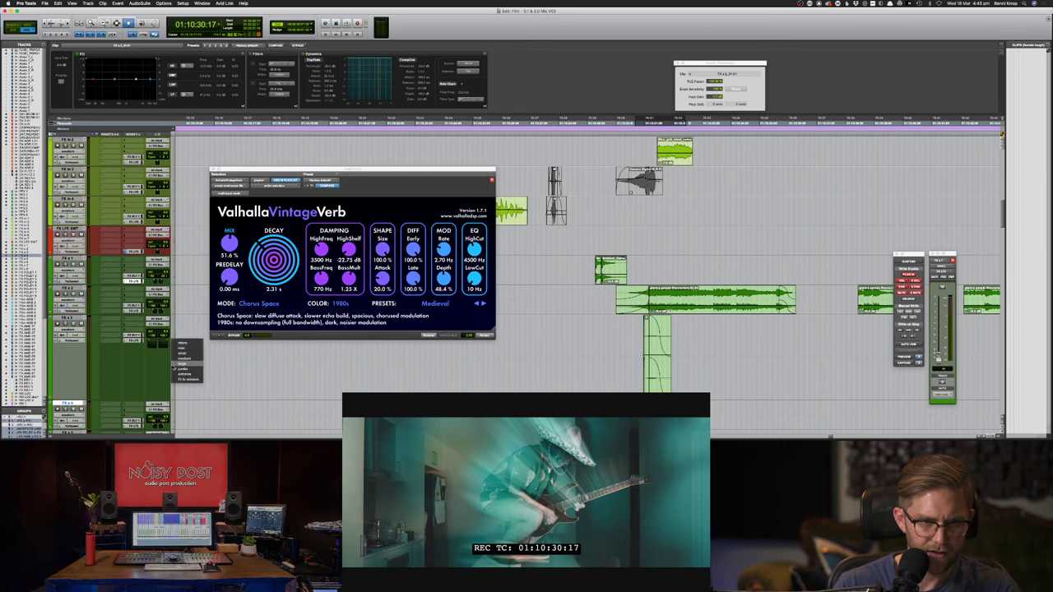
left_click(169, 363)
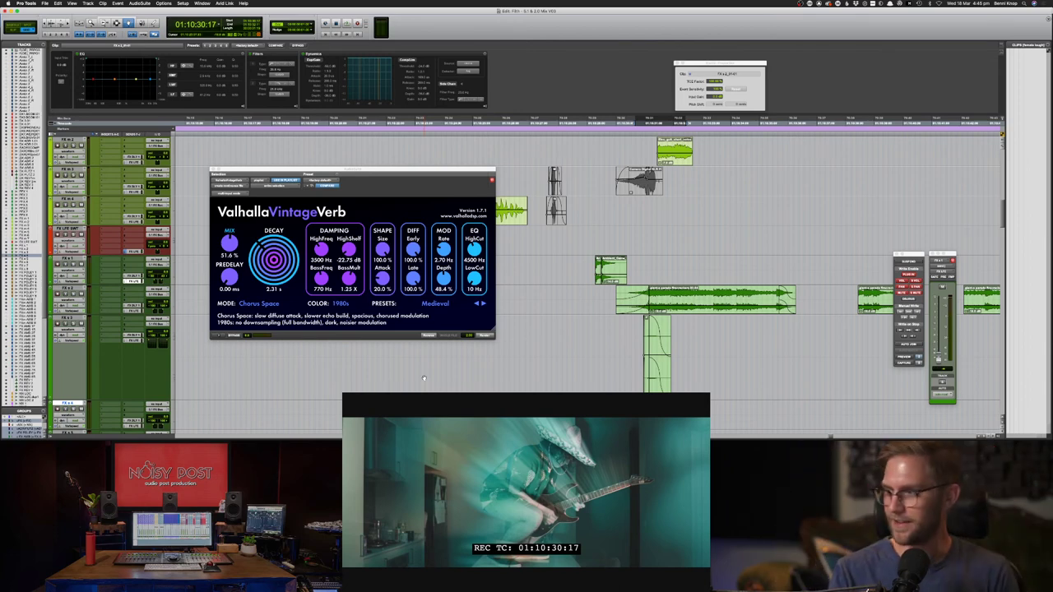
key("BackSpace")
key("F7")
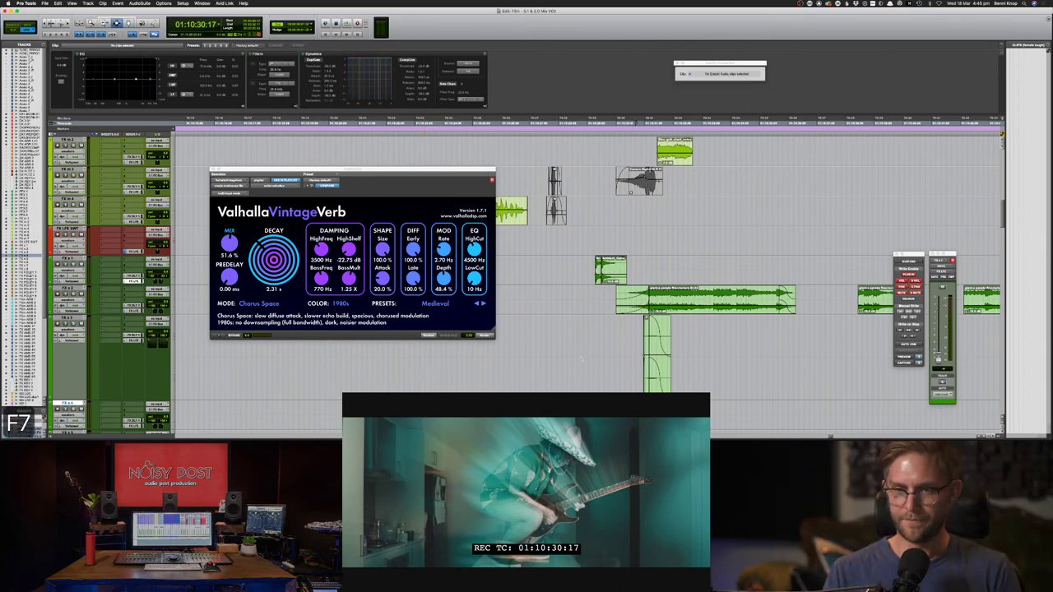
left_click(589, 338)
key("super+bracketleft")
key("super+bracketleft")
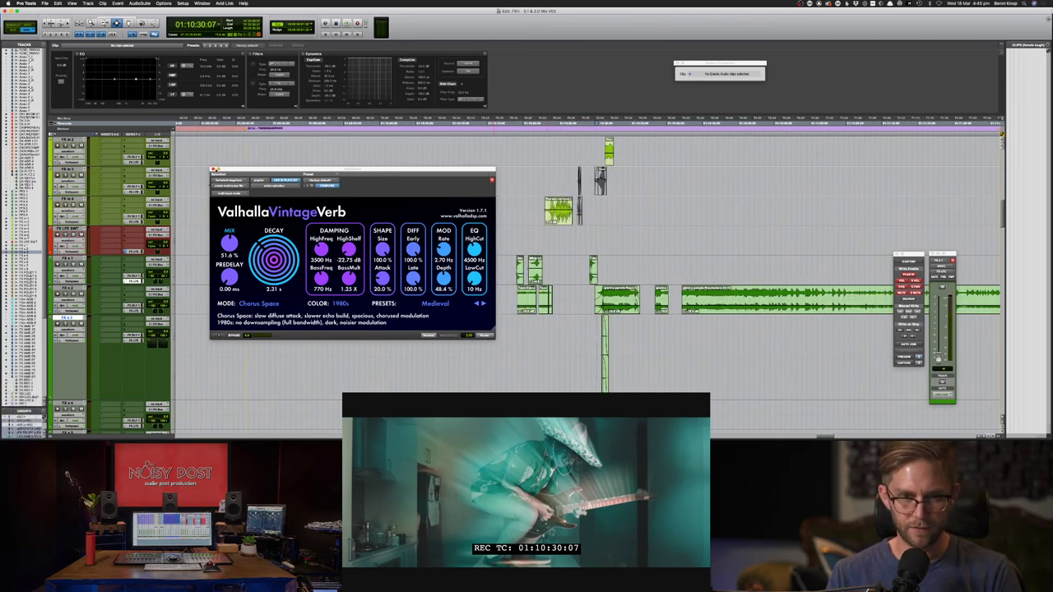
- Close the VintageVerb window and play the passage from 01:10:12 to about 01:10:38
left_click(213, 170)
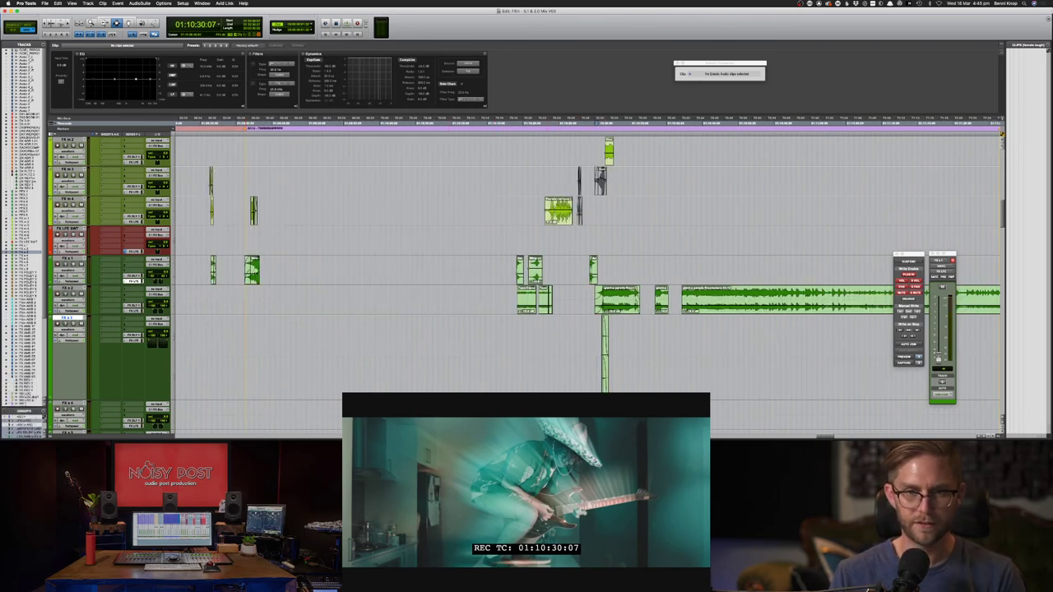
left_click(467, 362)
key("space")
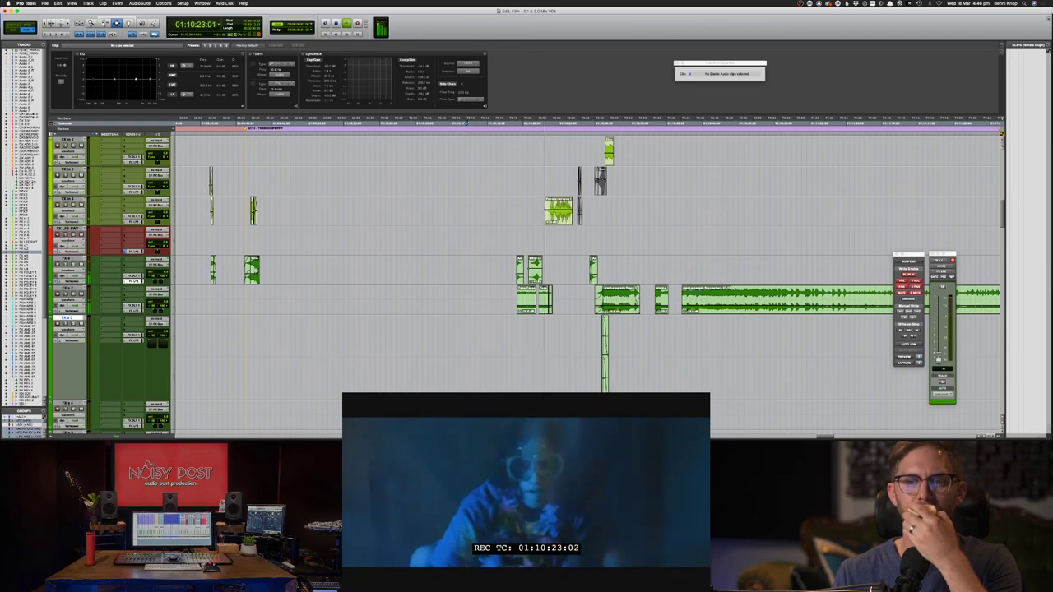
key("F7")
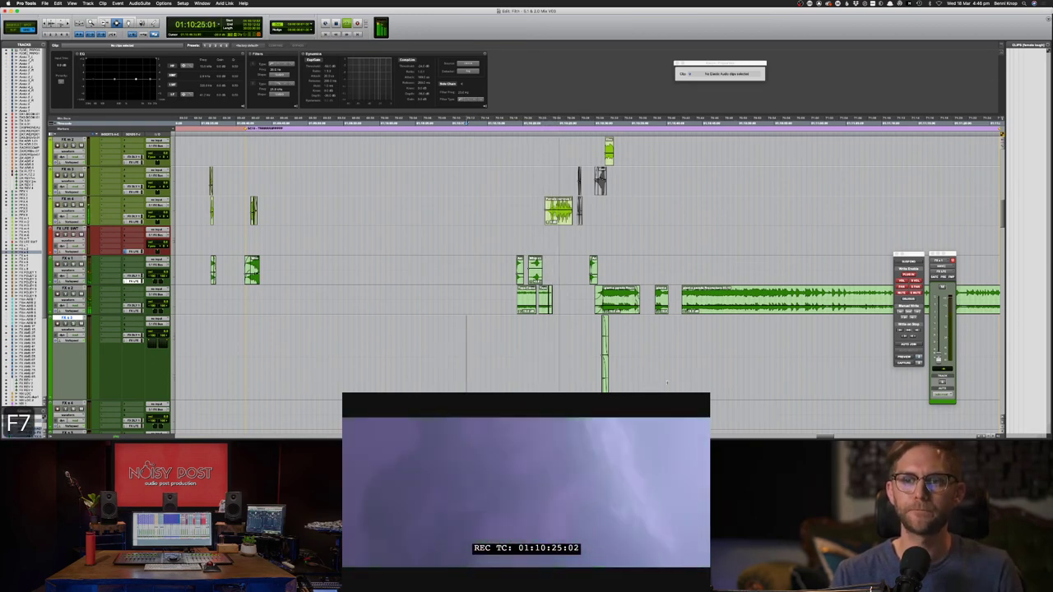
double_click(535, 270)
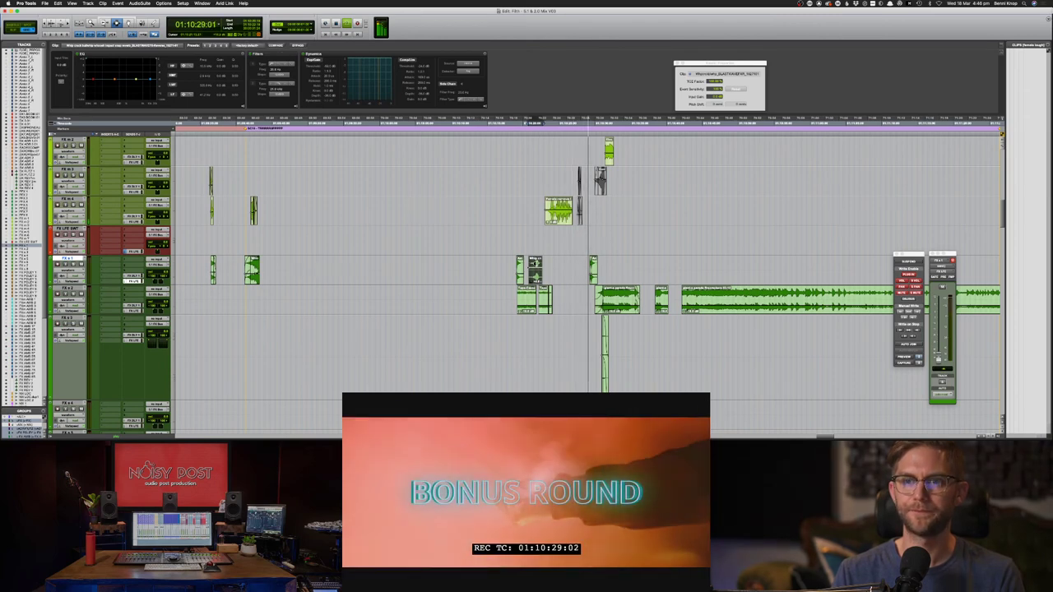
key("F8")
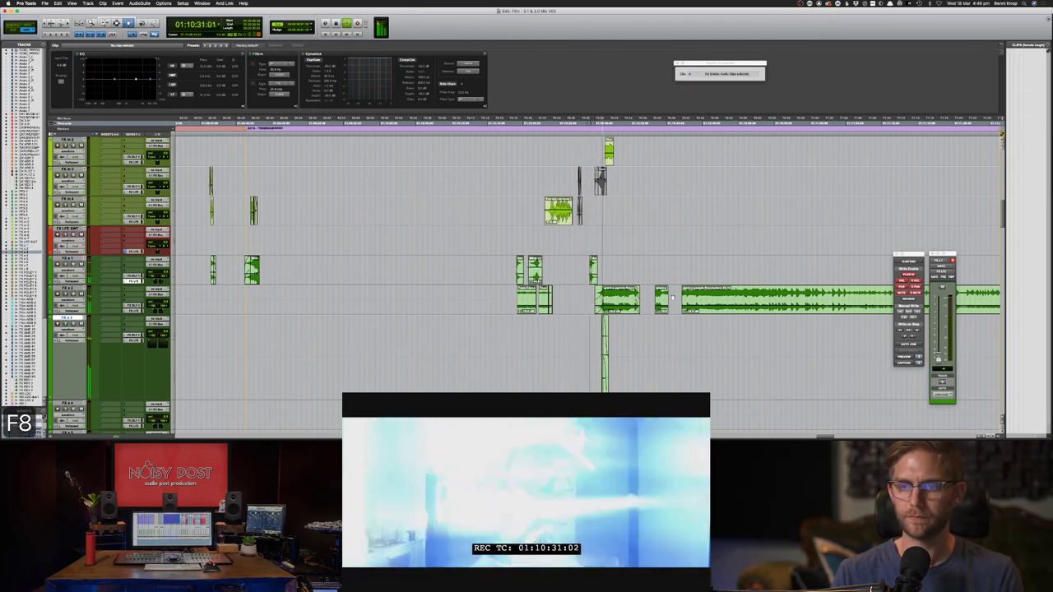
scroll(588, 264, "down", 2)
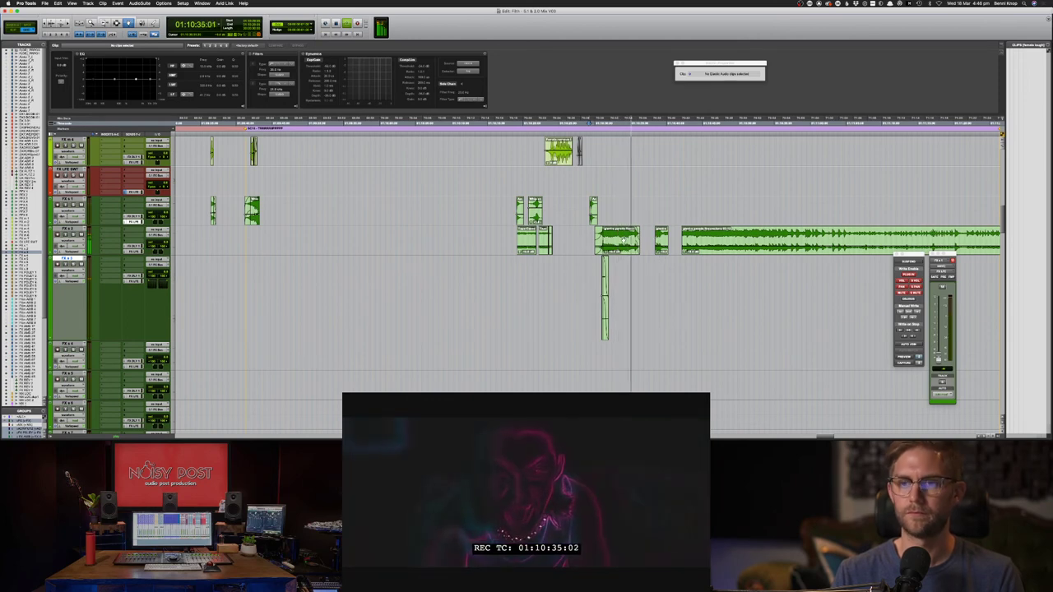
key("F8")
key("F7")
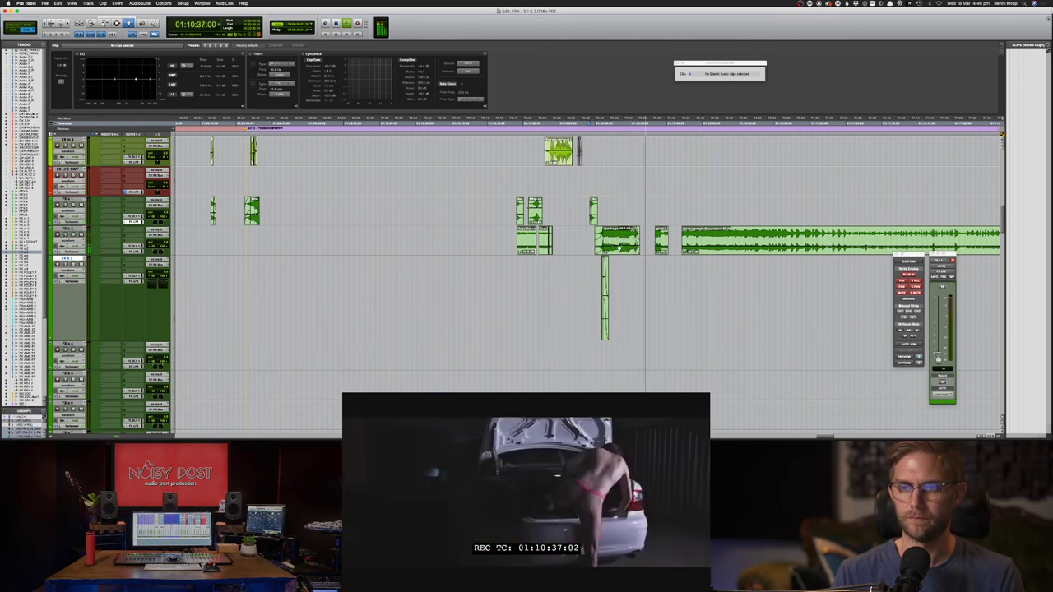
key("space")
- Move the small FX a 2 clip earlier to about 01:10:27 and play it against the picture
double_click(661, 240)
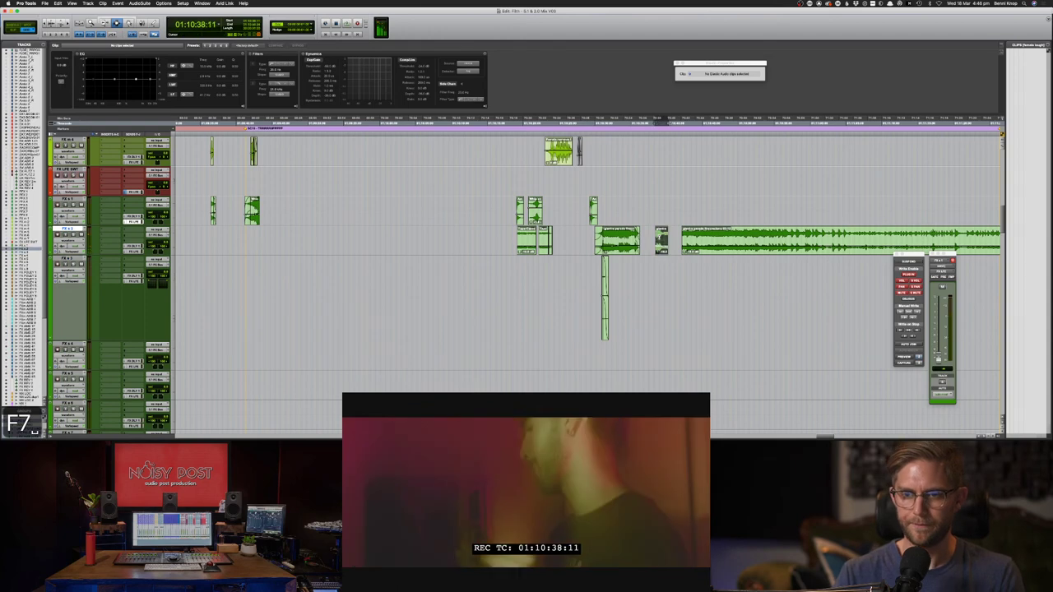
key("F8")
left_click_drag(662, 240, 583, 240)
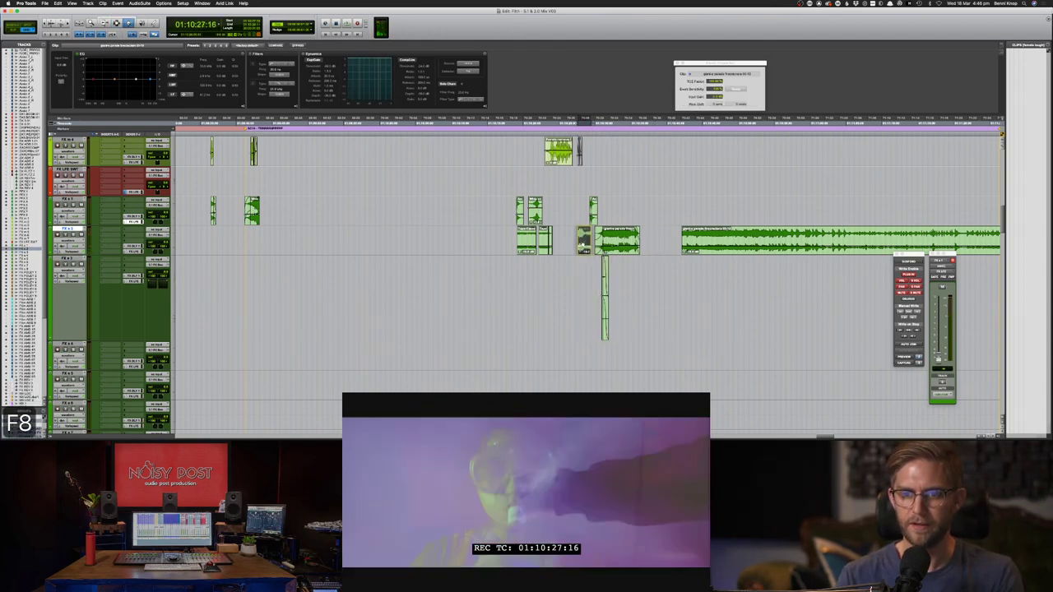
key("space")
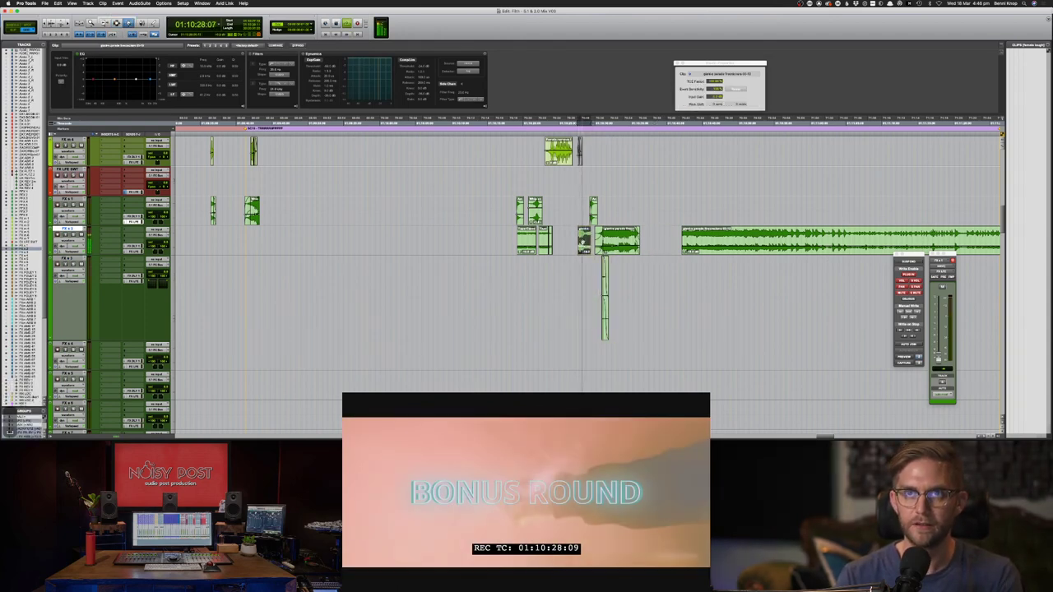
key("F7")
key("space")
left_click(575, 241)
key("space")
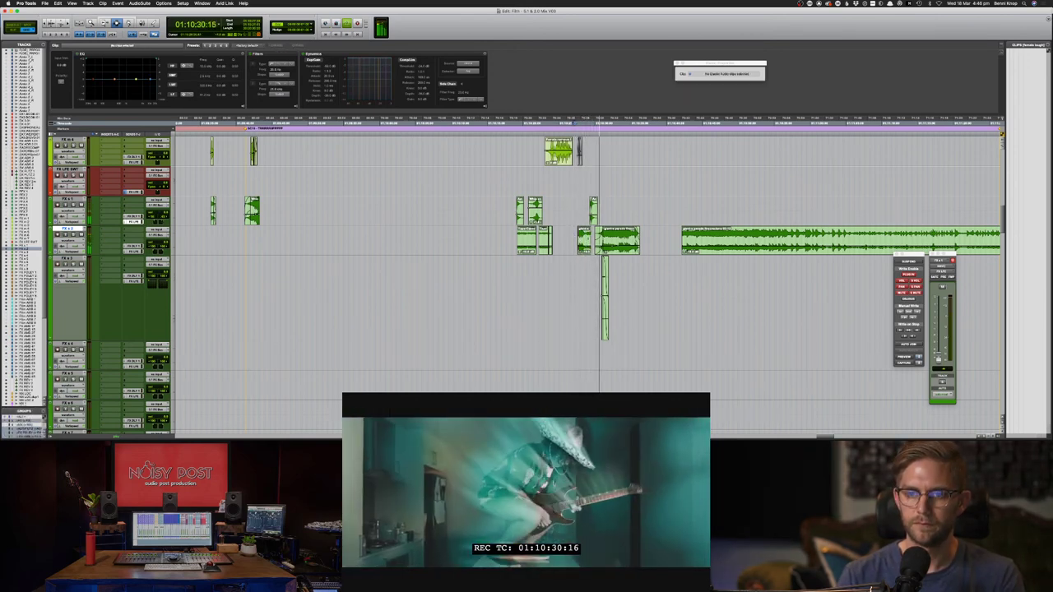
- Replay from 01:10:27:02 to check the FX clips' sync with the picture
key("F8")
left_click(623, 242)
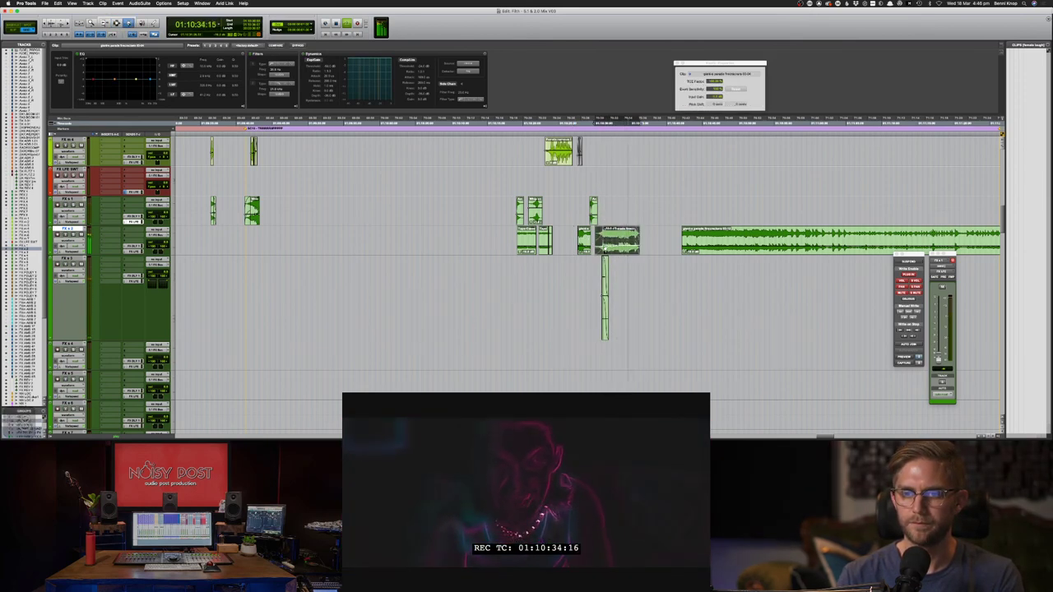
key("F7")
left_click_drag(591, 288, 631, 288)
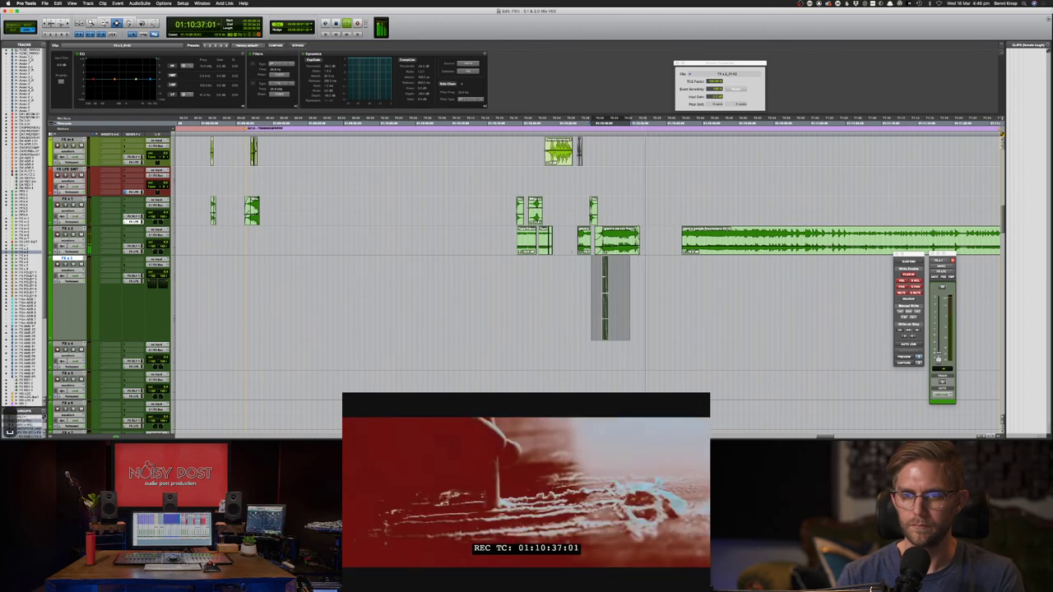
left_click(575, 251)
key("space")
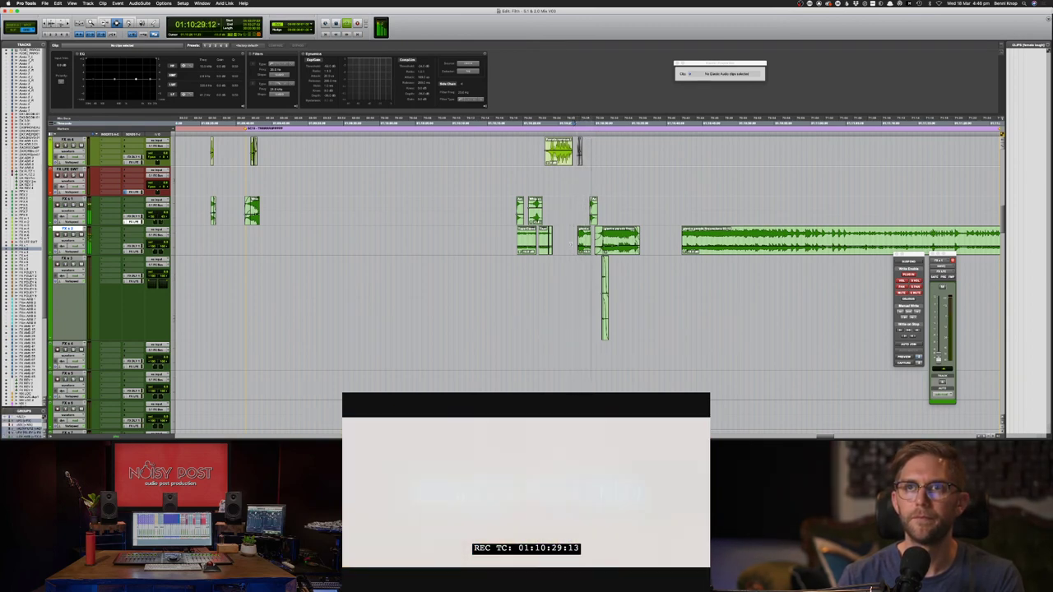
- Stop playback with the insertion point just before the FX a 2 clip and save
key("F8")
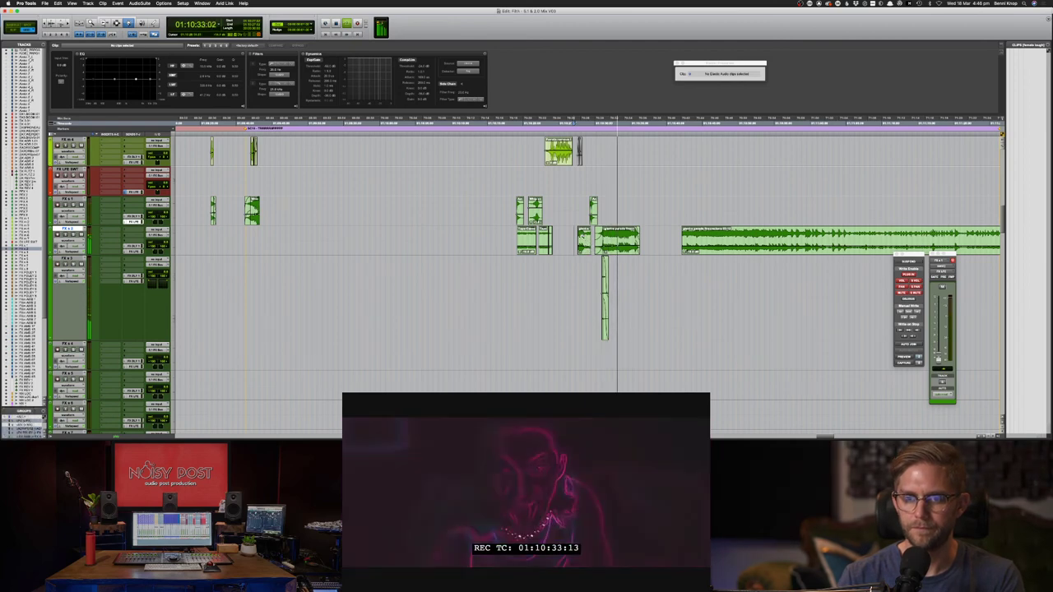
left_click(584, 240)
key("F7")
left_click(573, 242)
key("space")
key("super+s")
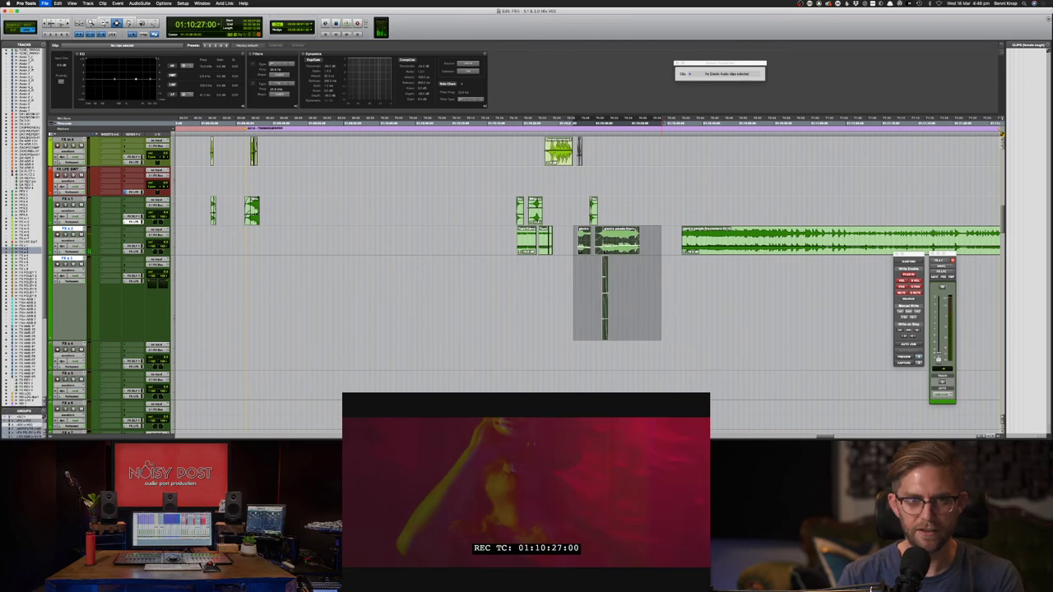
- Boost the clip's low-end EQ and show FX LFE send automation in the track lanes
left_click_drag(95, 80, 106, 75)
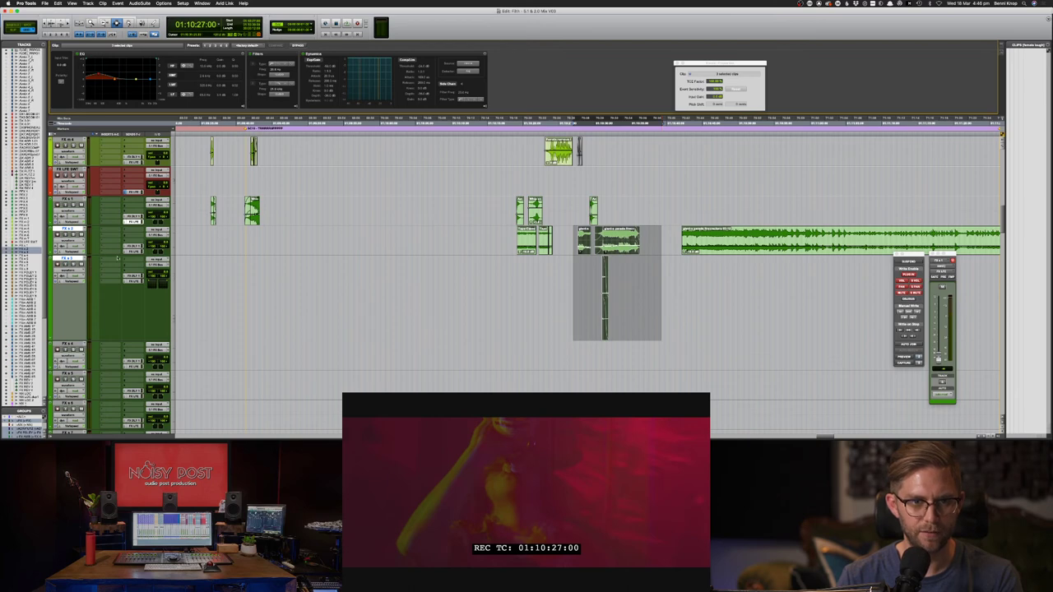
left_click(126, 282, "super")
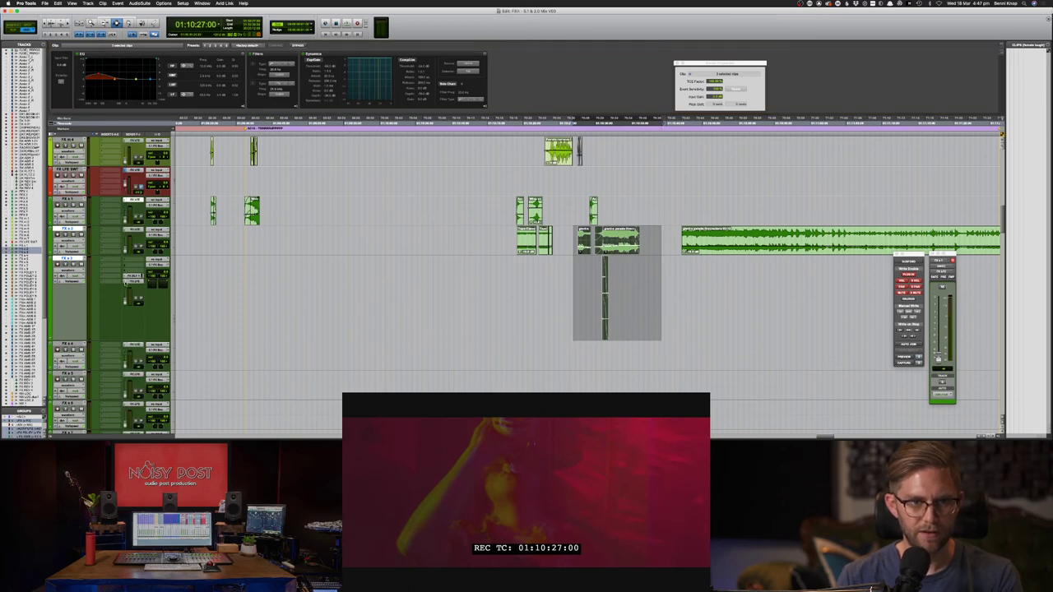
left_click(125, 302, "ctrl+alt+super")
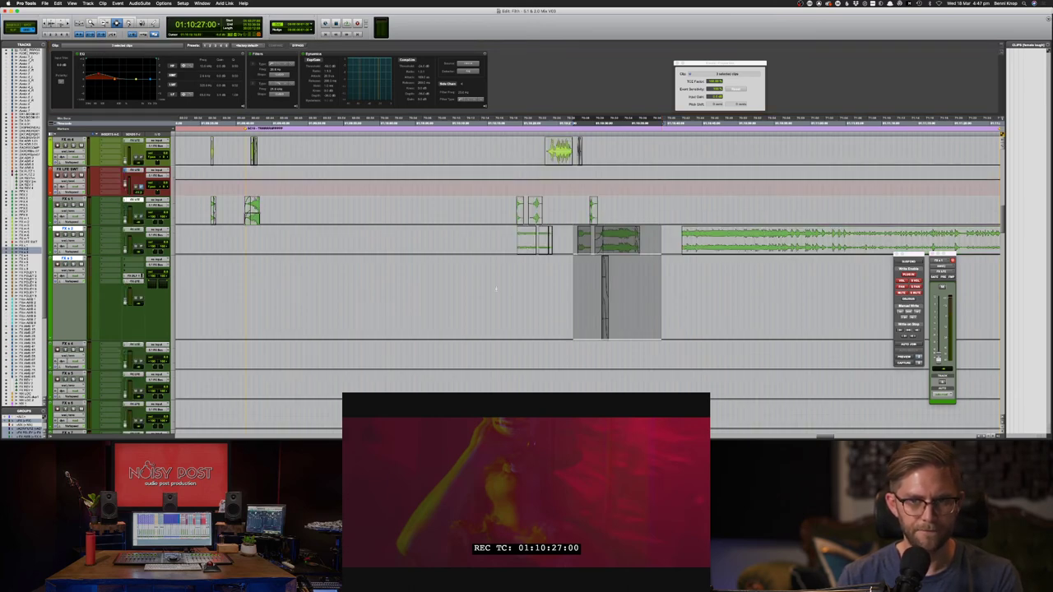
- Select the flash clips across FX s 2 and FX s 3 and play them against the picture
double_click(585, 235)
double_click(616, 235, "shift")
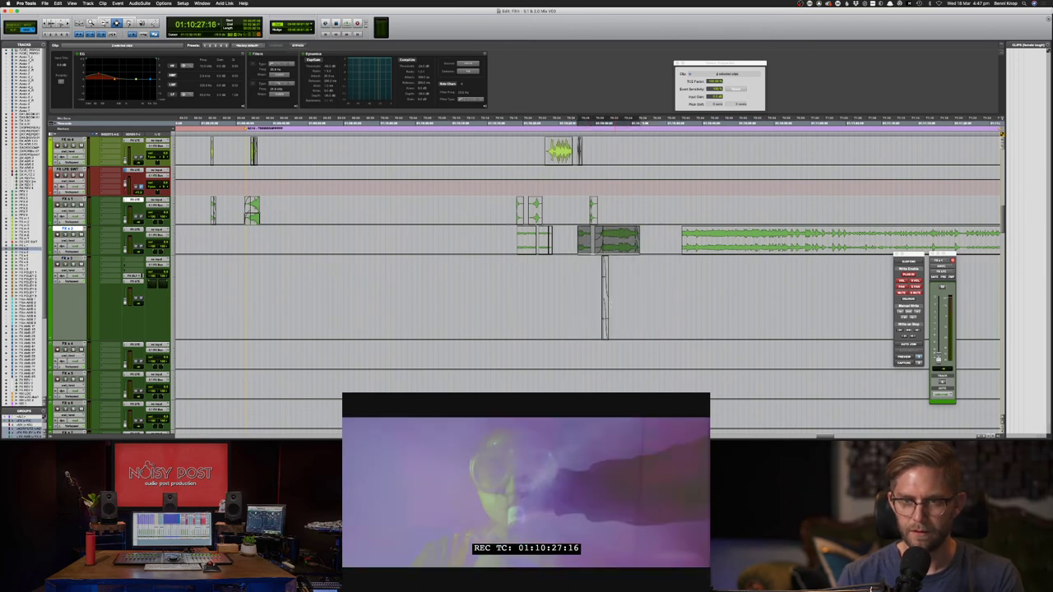
left_click(603, 300, "shift")
key("F6")
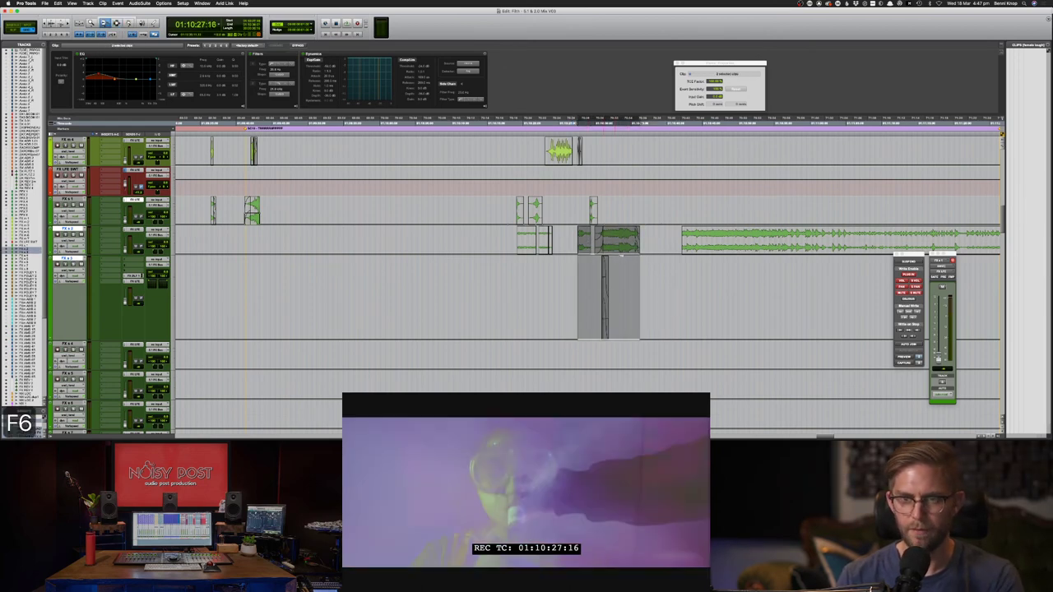
key("super+slash")
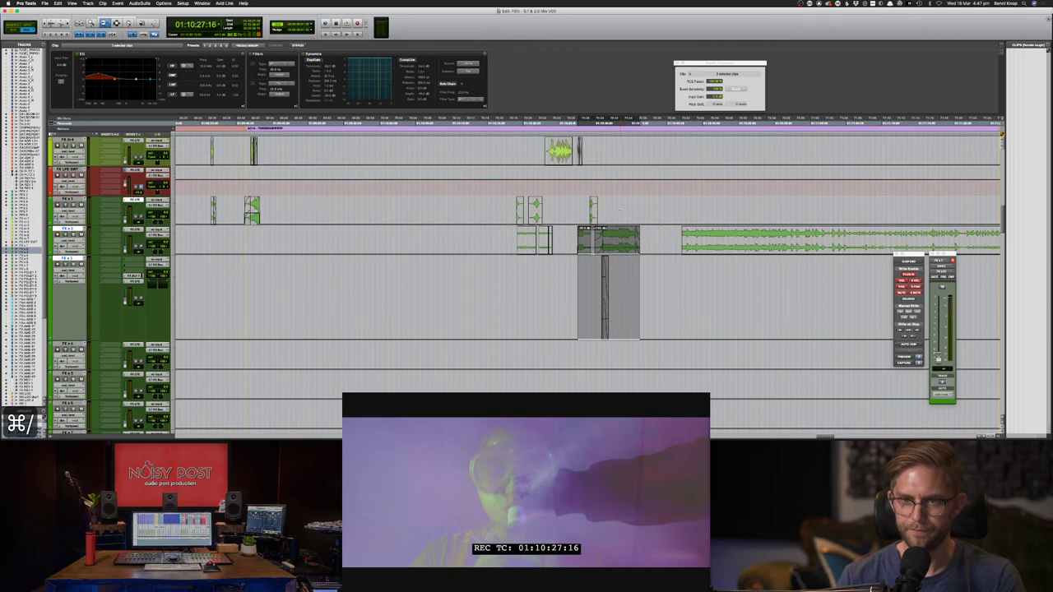
key("space")
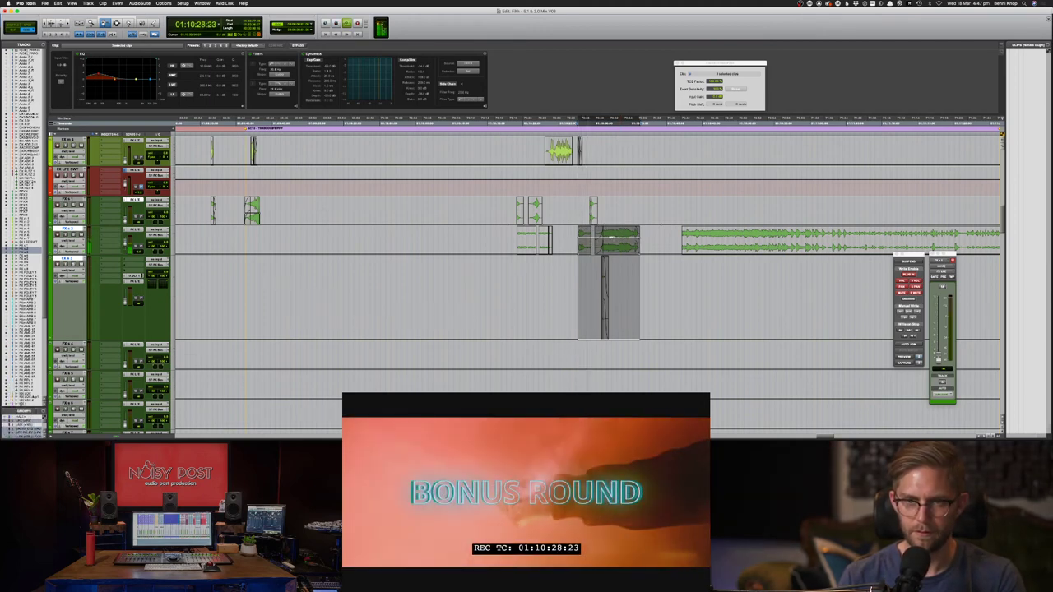
- Copy the flash clip and paste it onto the track below, then stop playback
key("F7")
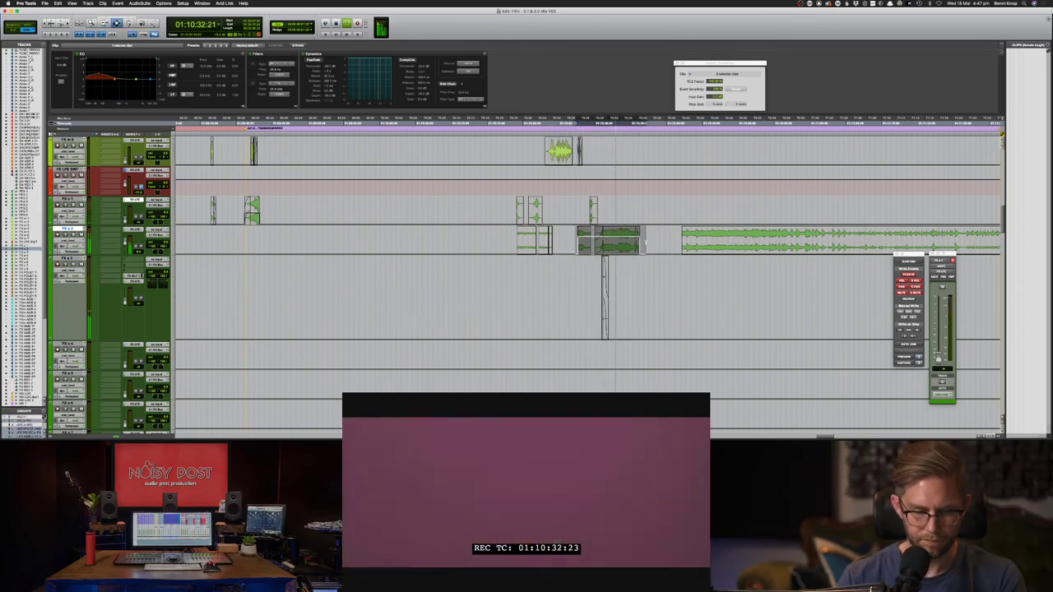
key("super+c")
key("semicolon")
key("super+v")
key("space")
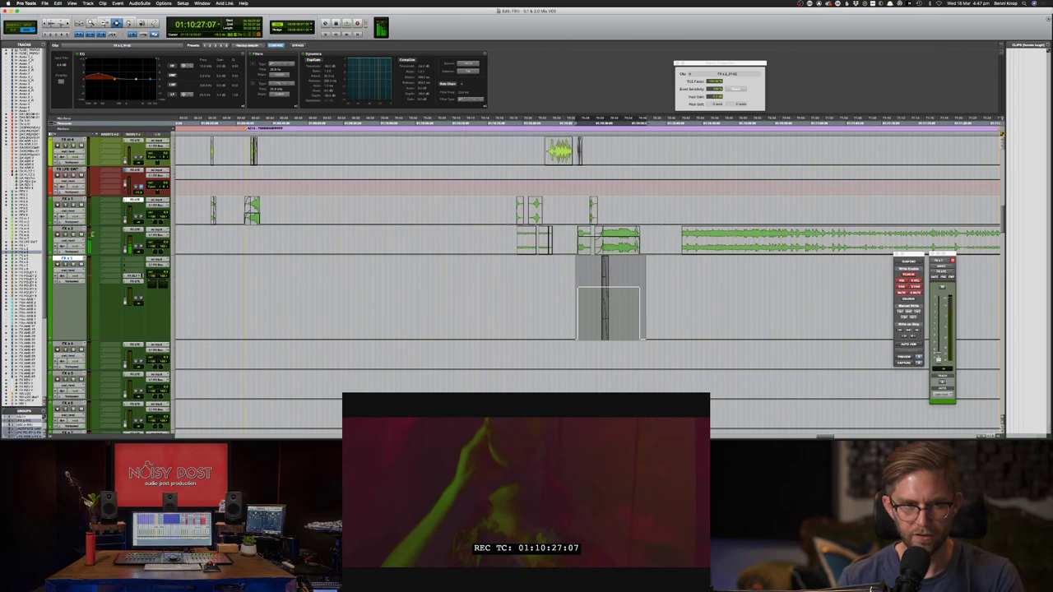
- Return all tracks to waveform view, set the insertion point before the flash, and save
left_click(80, 232, "ctrl+super")
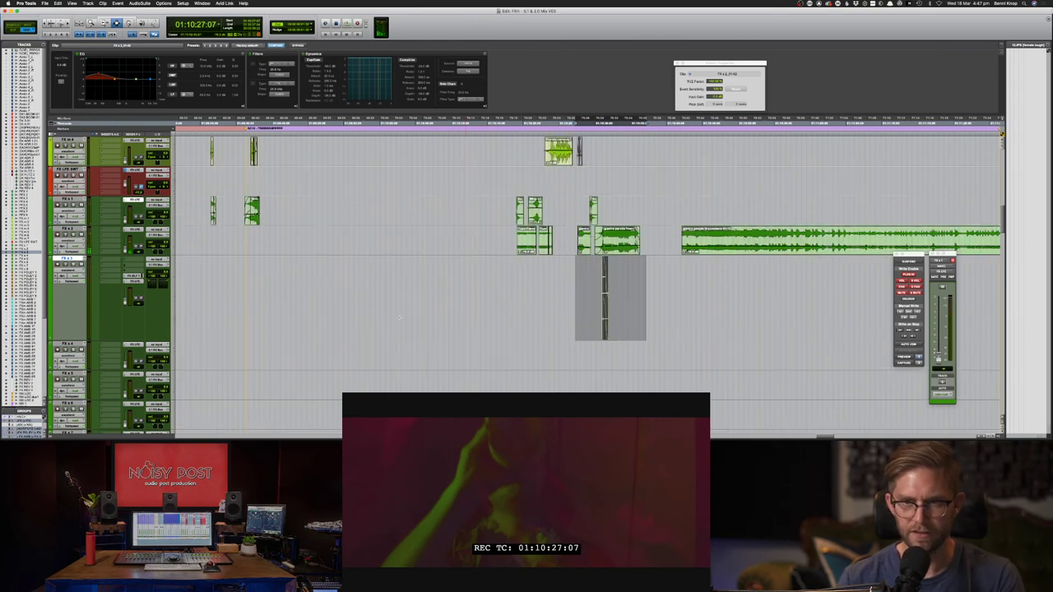
key("F7")
left_click(575, 292)
key("super+s")
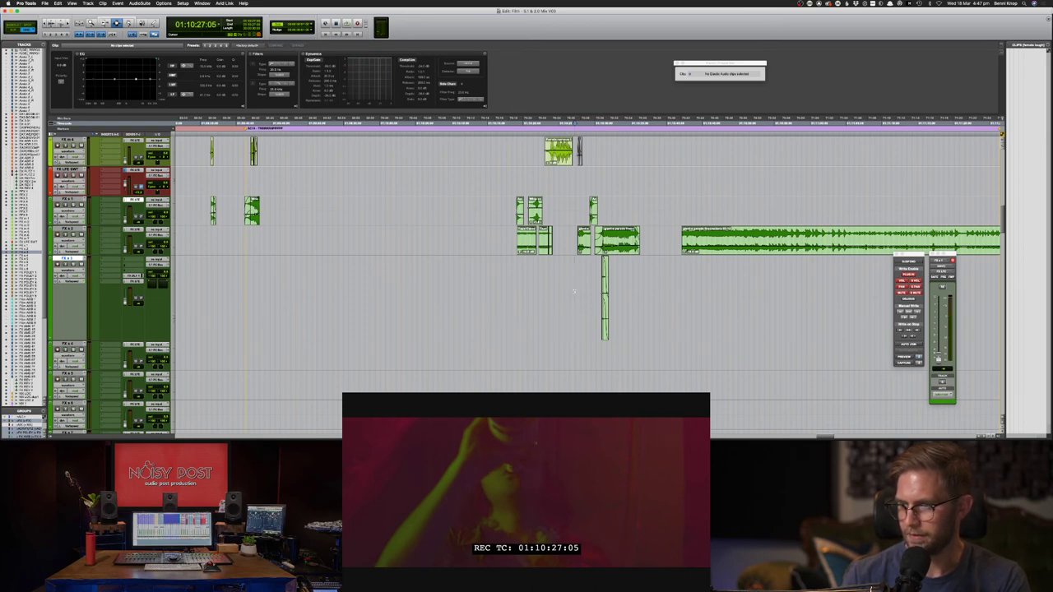
- Solo FX s 1 and play the flash section, restarting from 01:10:28
double_click(520, 210)
key("shift+s")
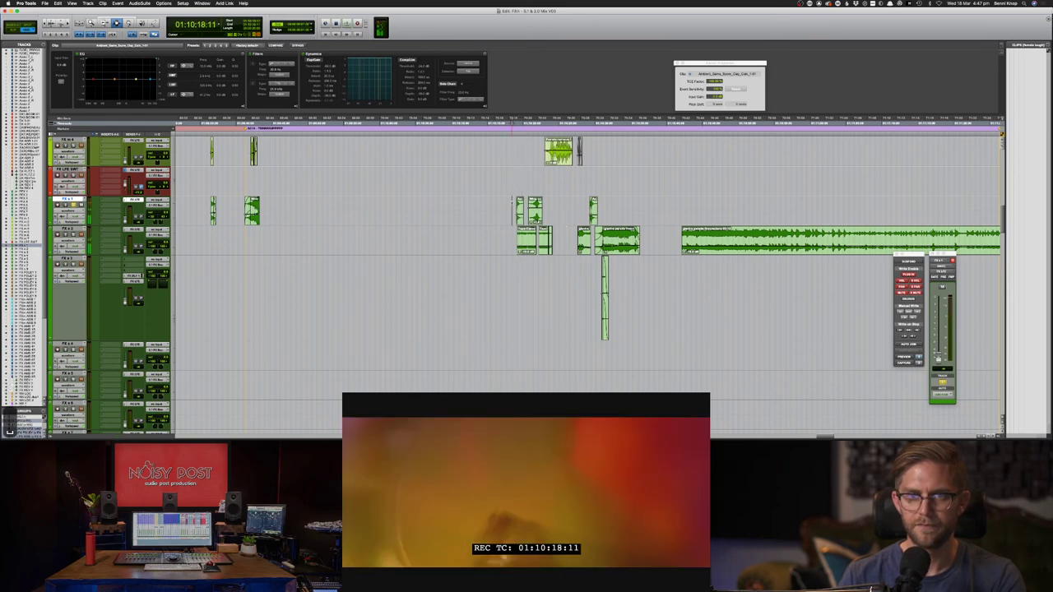
left_click(512, 204)
key("space")
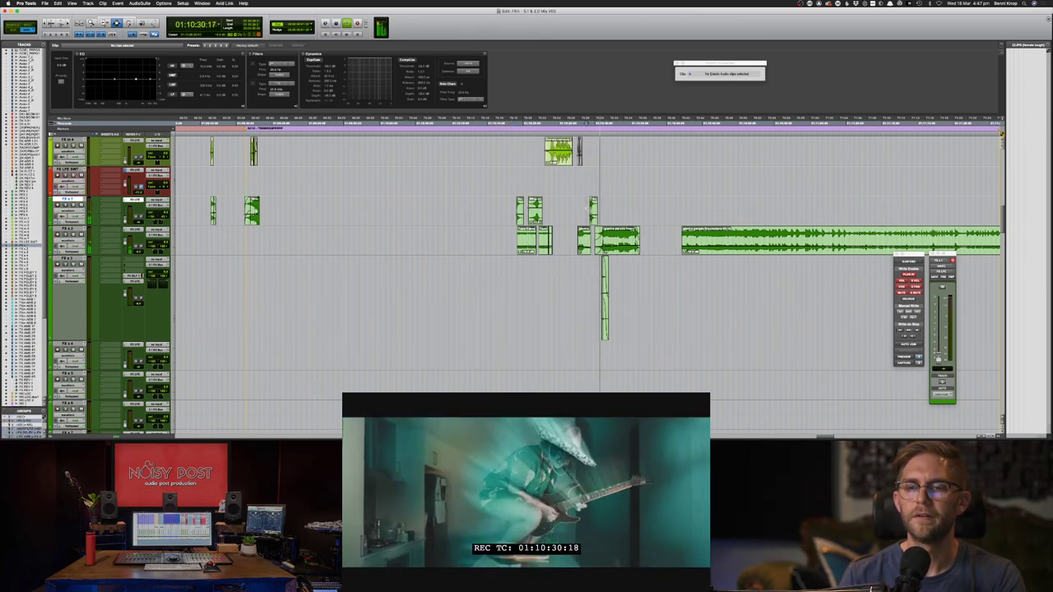
left_click(581, 204)
key("space")
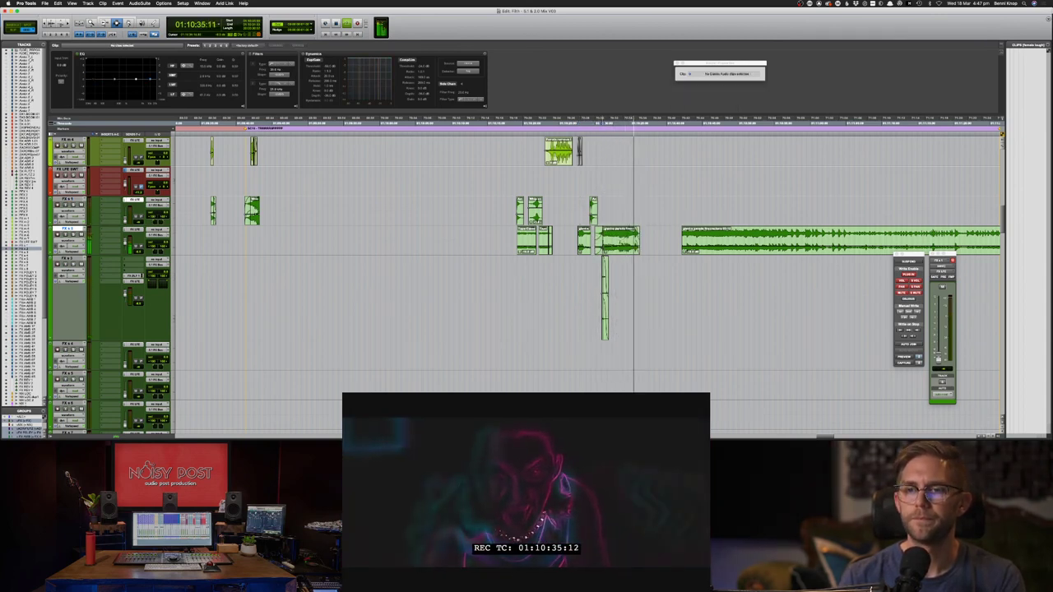
- Stop playback and save the session
key("F8")
key("F7")
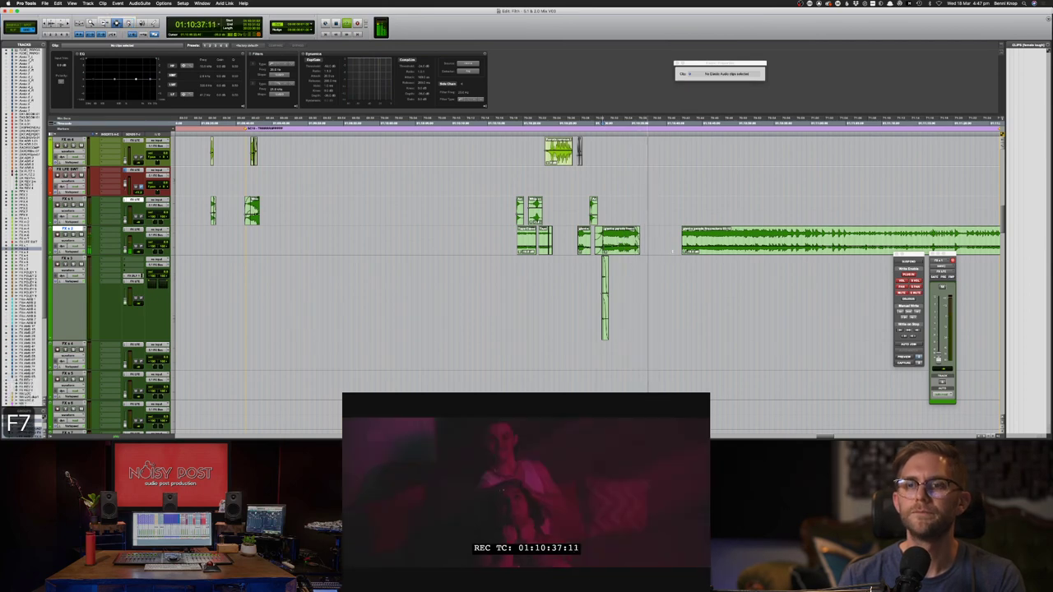
key("super+s")
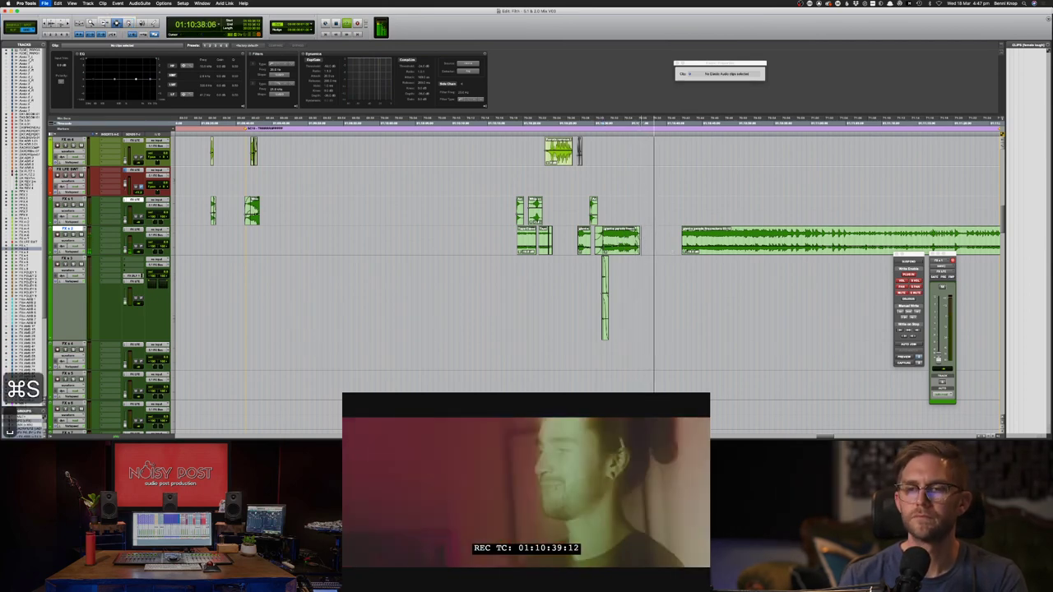
key("space")
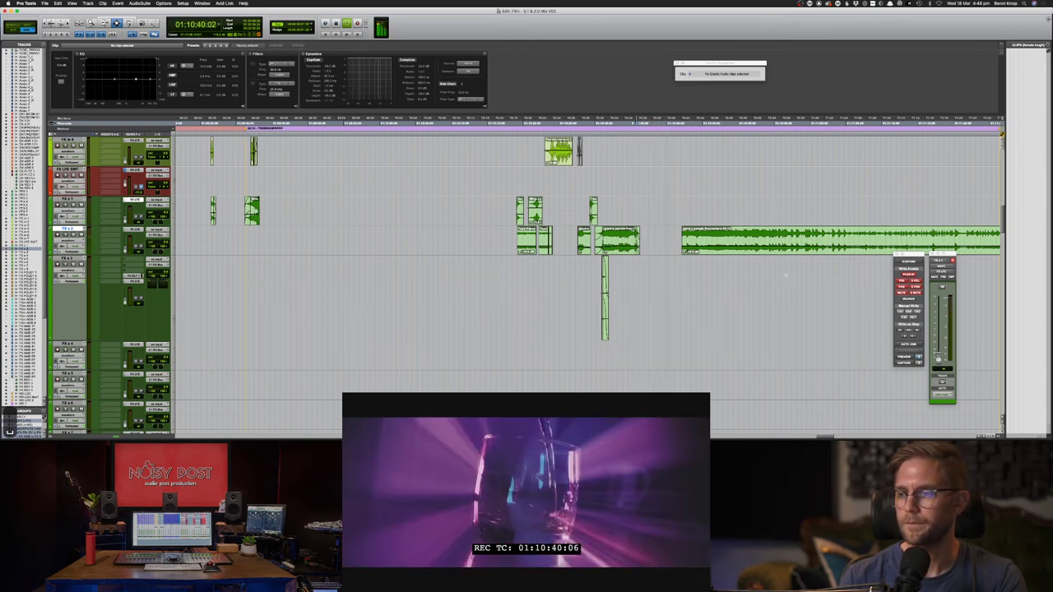
key("space")
key("super+s")
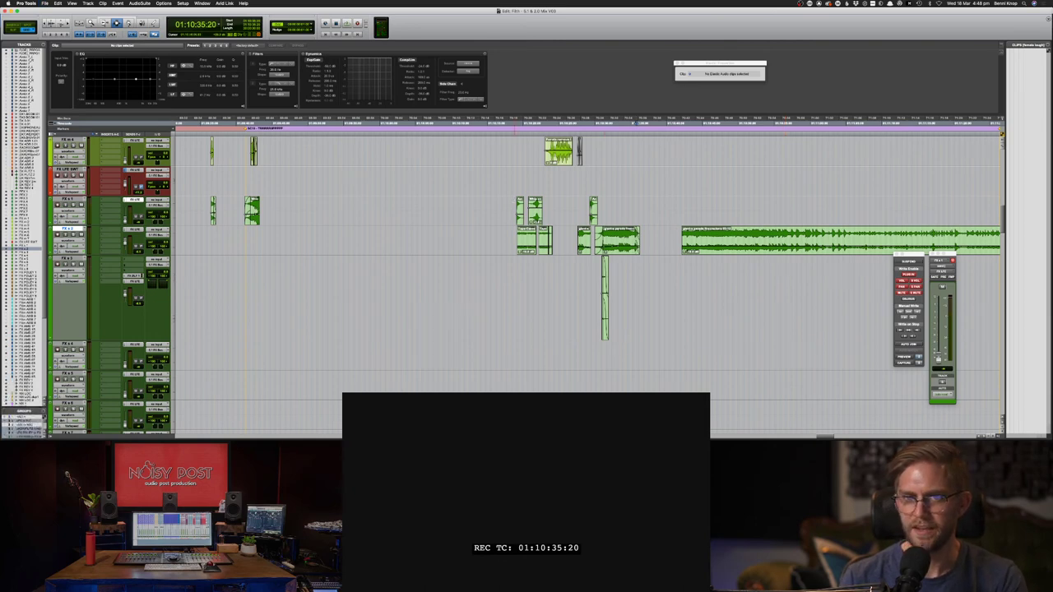
- Audition the passage from 01:10:17 and again from 01:10:36 against the picture
left_click(502, 209)
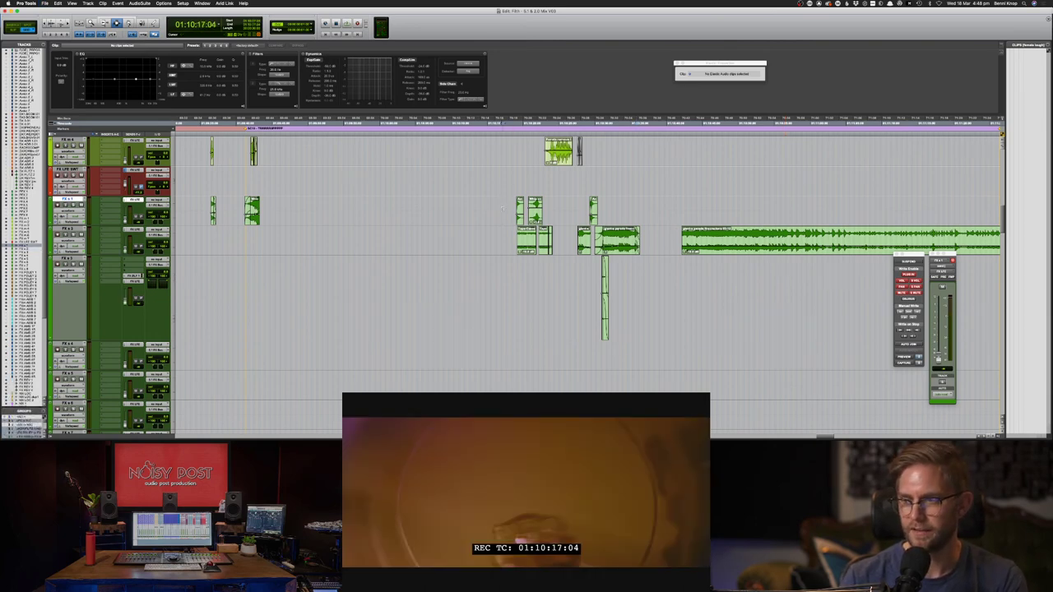
key("space")
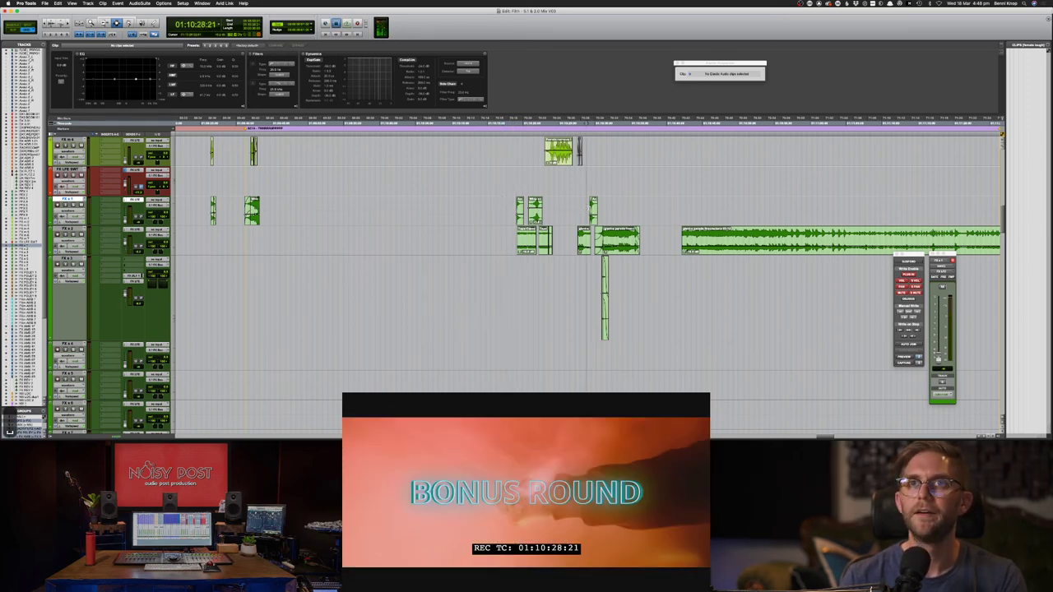
left_click(503, 207)
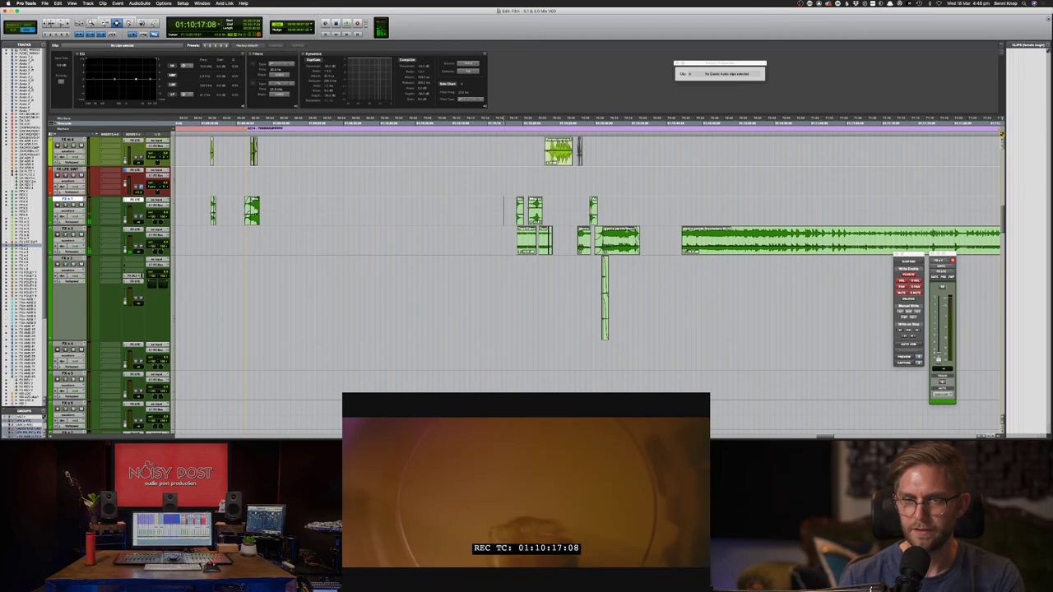
left_click(643, 211)
key("space")
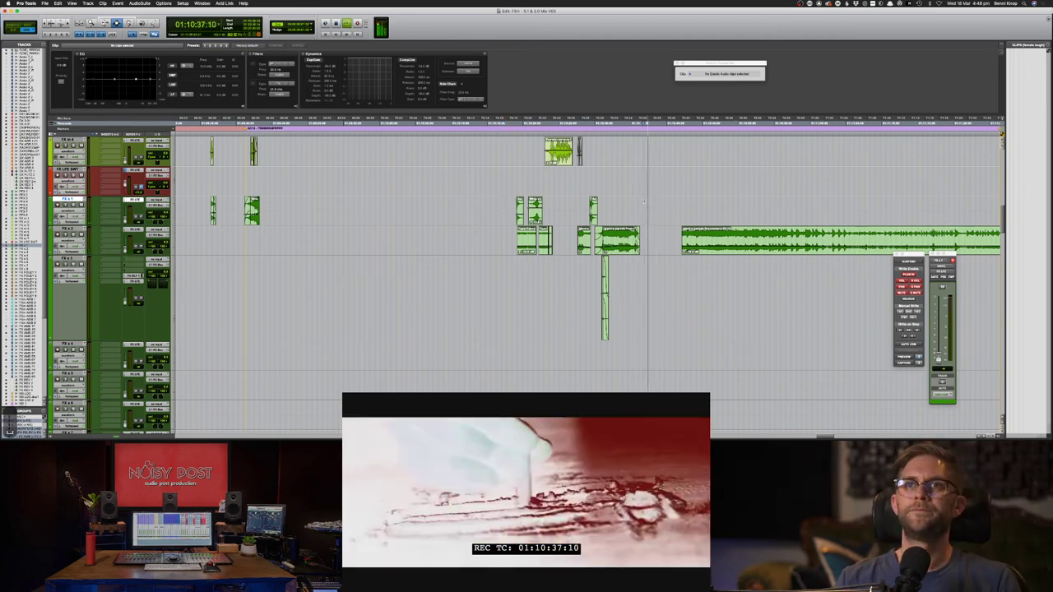
key("space")
- Zoom out from 01:09:36 and drag a range across the top FX track toward the earlier scene
scroll(330, 203, "up", 1)
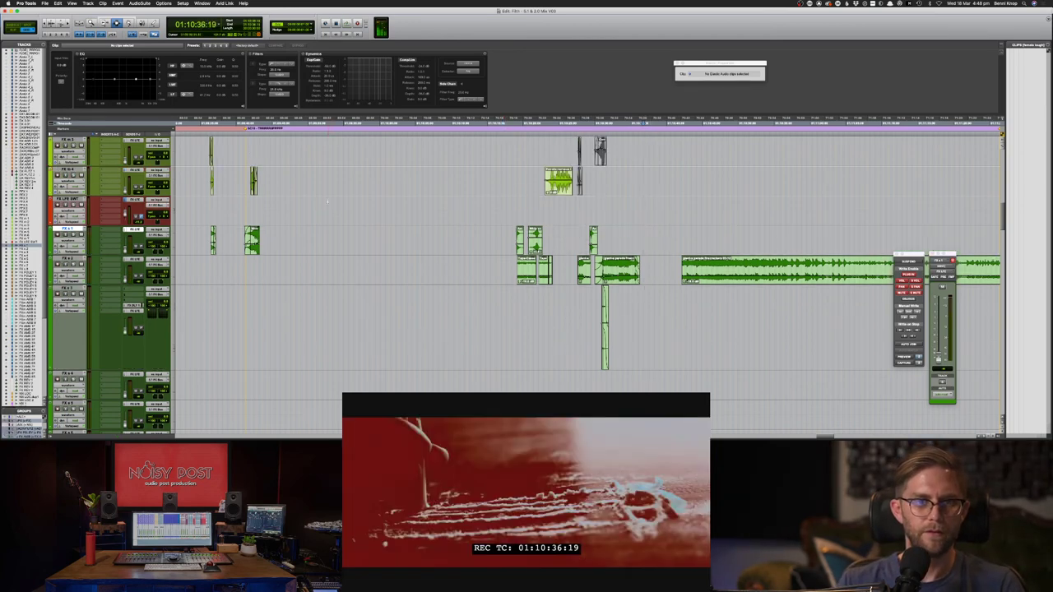
left_click(226, 178)
left_click_drag(248, 181, 250, 181)
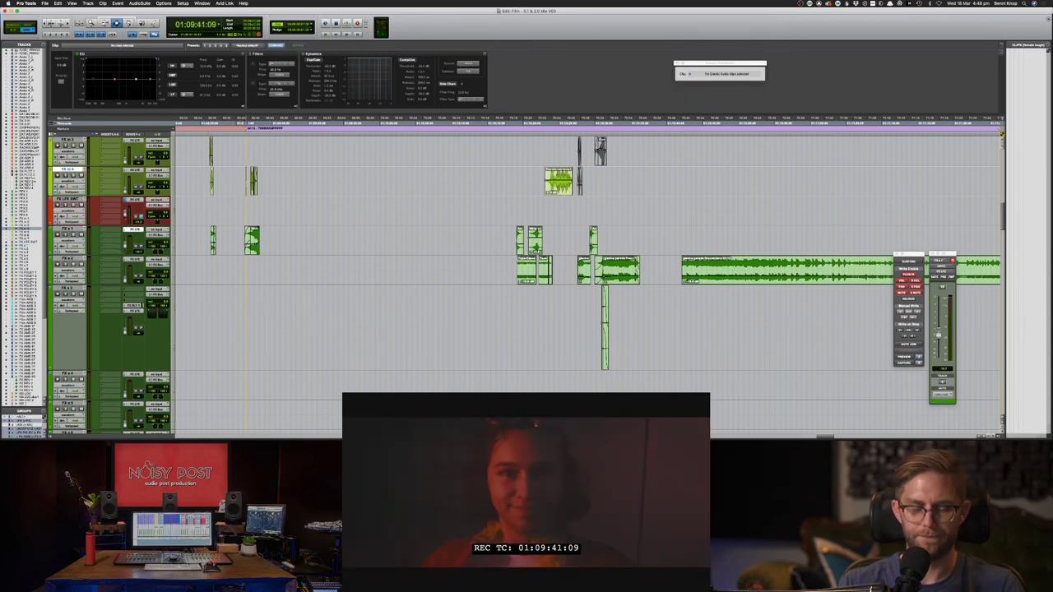
key("super+bracketleft")
key("super+bracketleft")
left_click(460, 180)
scroll(412, 185, "up", 2)
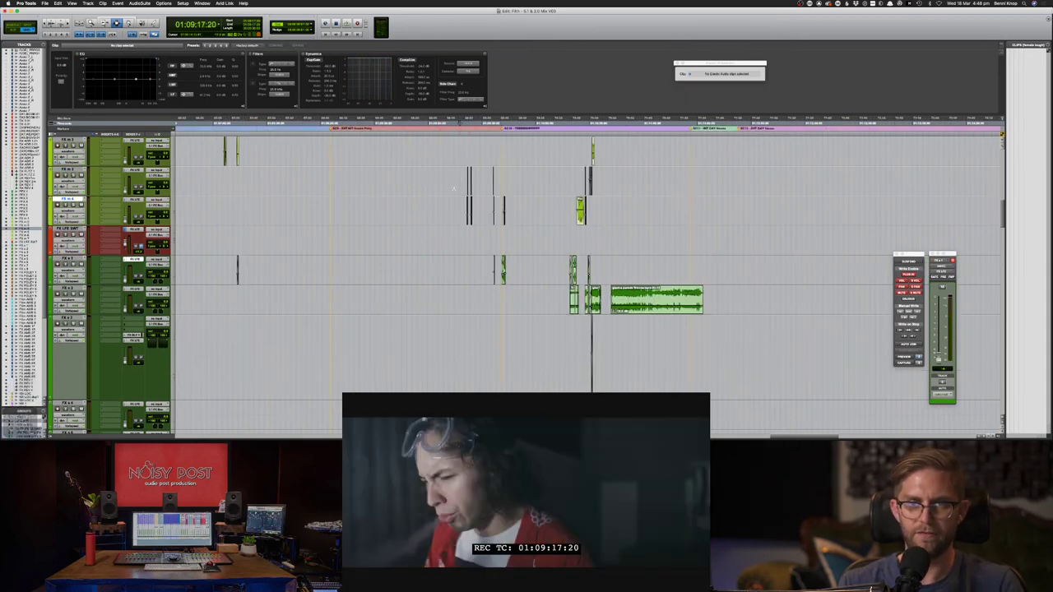
left_click_drag(227, 152, 918, 184)
- Jump to 01:06:00, zoom in, and select the whoosh clips on FX m 1–2 during playback
left_click(918, 186)
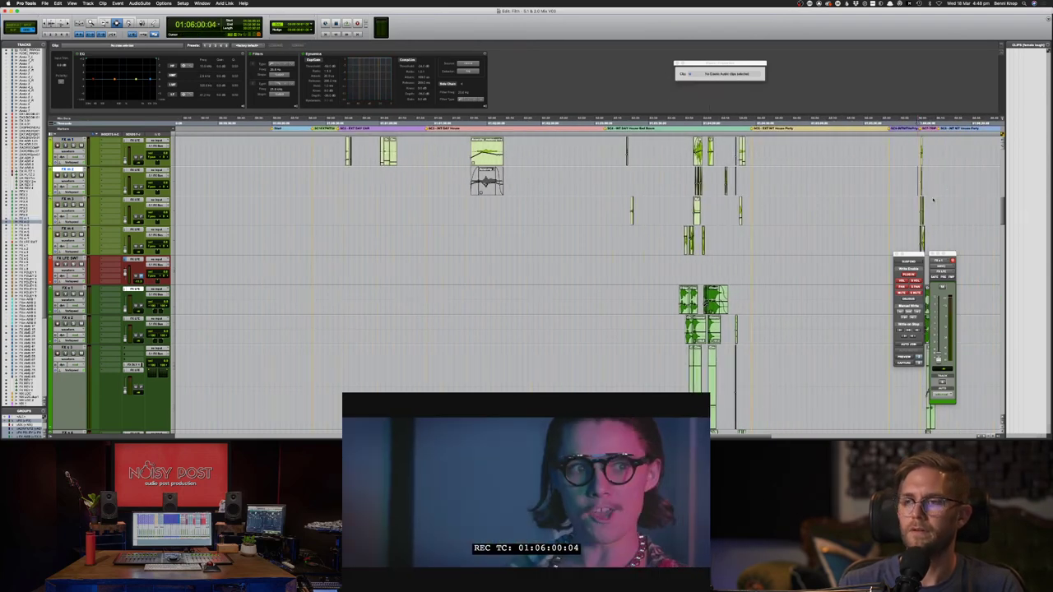
key("space")
key("super+]")
key("super+]")
key("super+]")
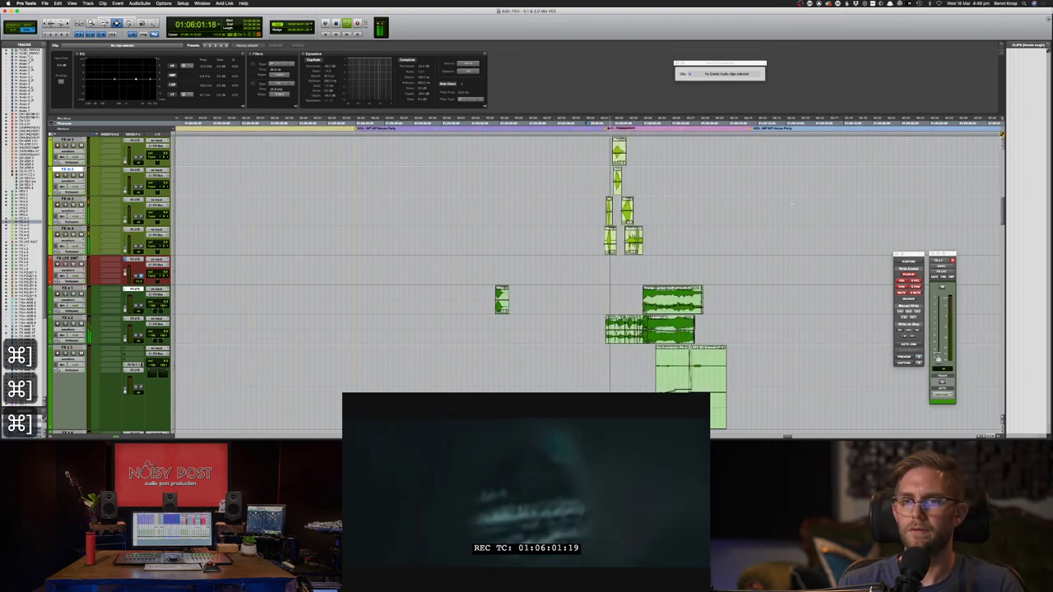
left_click_drag(603, 182, 644, 153)
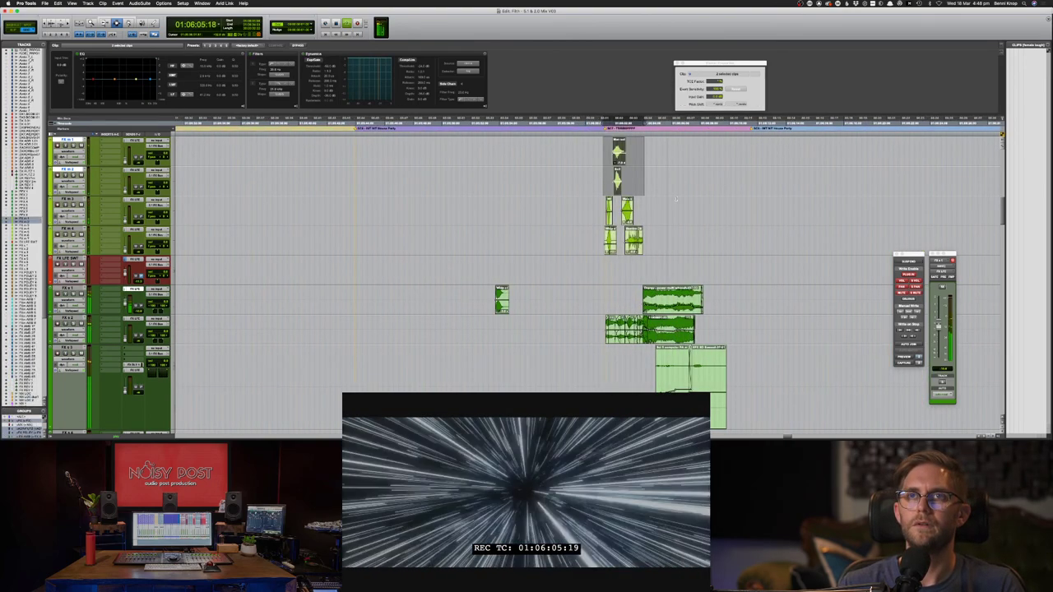
scroll(717, 412, "down", 2)
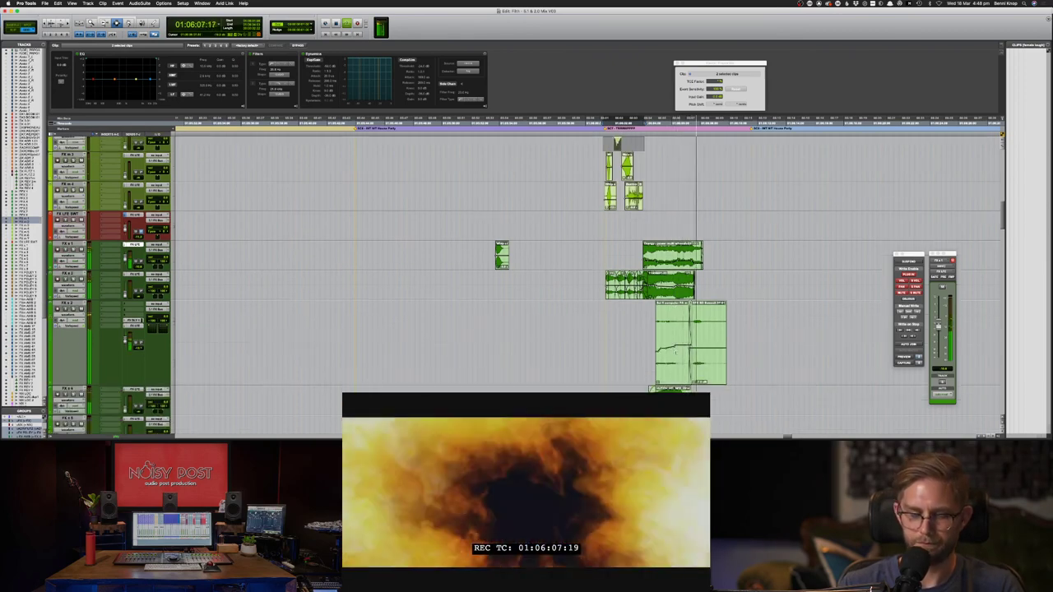
key("super+]")
- Replay the warp-speed shot from the FX s 3 insertion point near 01:06:01 and save
key("F8")
key("space")
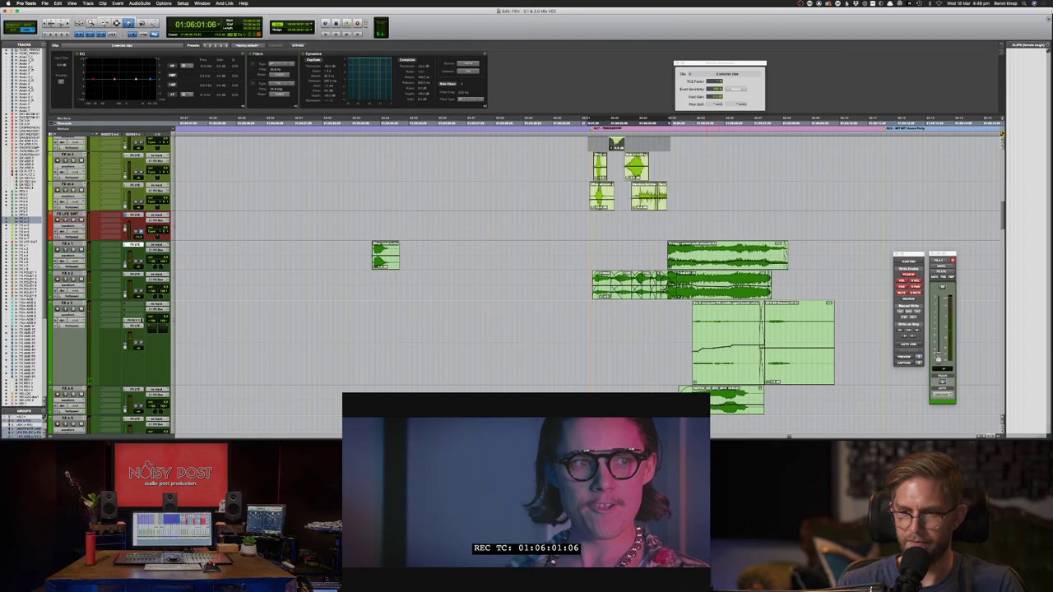
key("F7")
left_click(586, 342)
key("space")
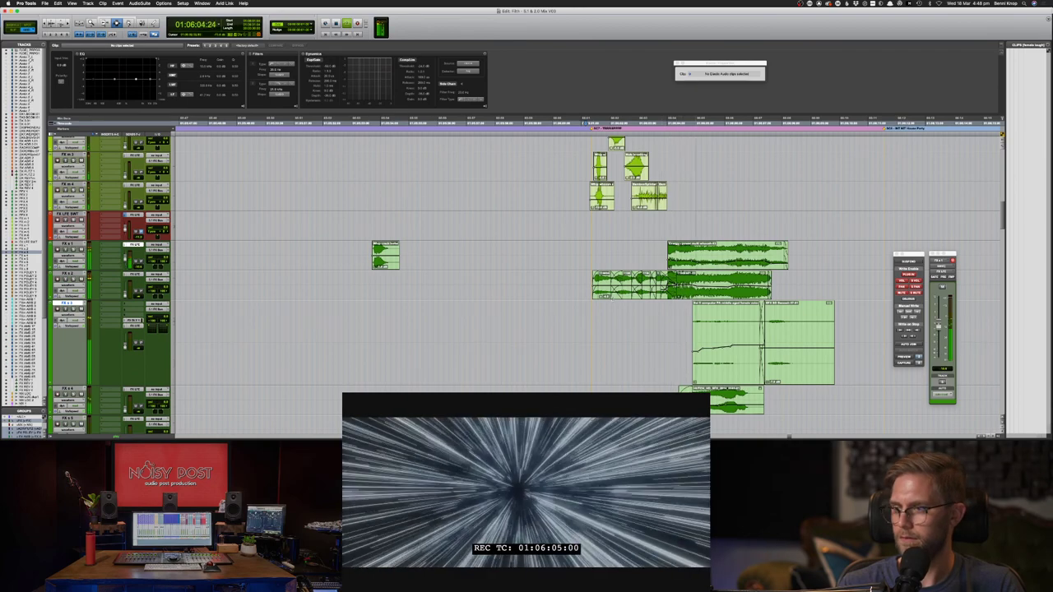
key("super+s")
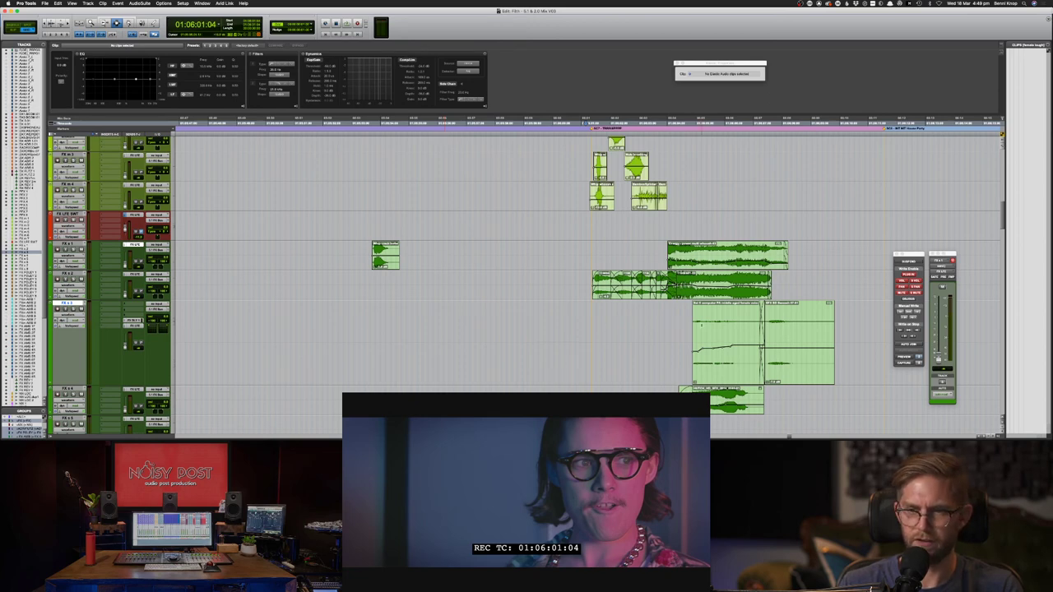
- Adjust the waveform display and track heights around 01:06:05 on FX s 3
left_click(702, 325)
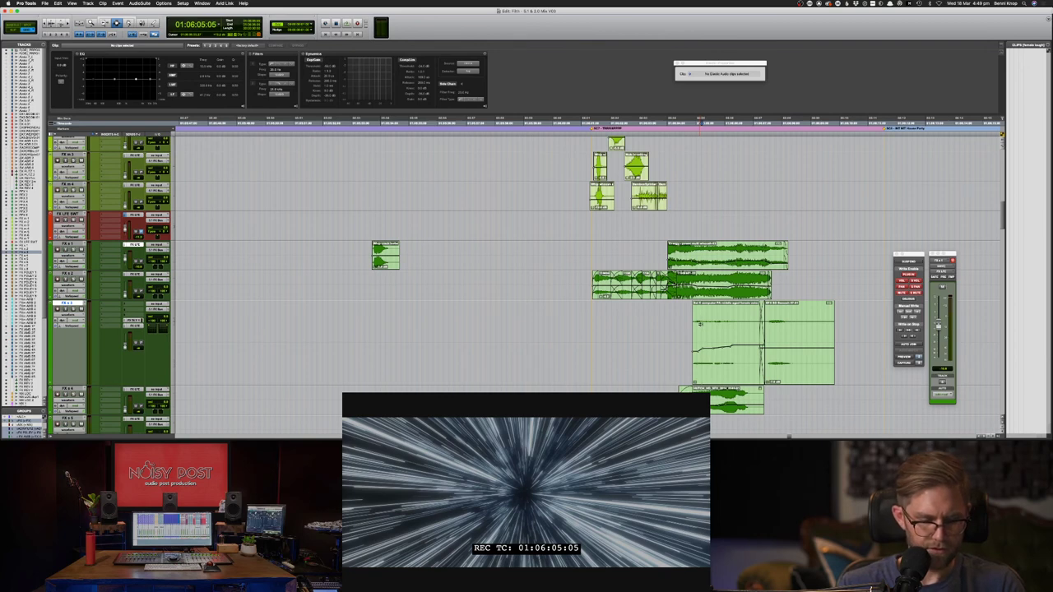
key("ctrl+alt+bracketright")
key("ctrl+alt+bracketright")
key("ctrl+alt+bracketright")
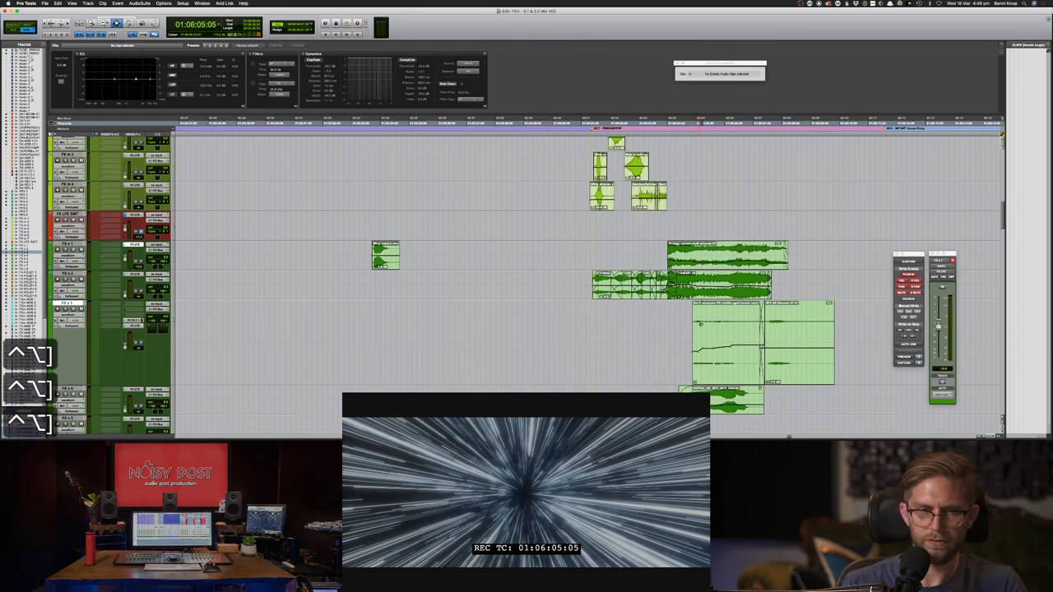
key("ctrl+alt+bracketleft")
key("ctrl+alt+bracketleft")
key("ctrl+alt+bracketleft")
key("ctrl+alt+bracketleft")
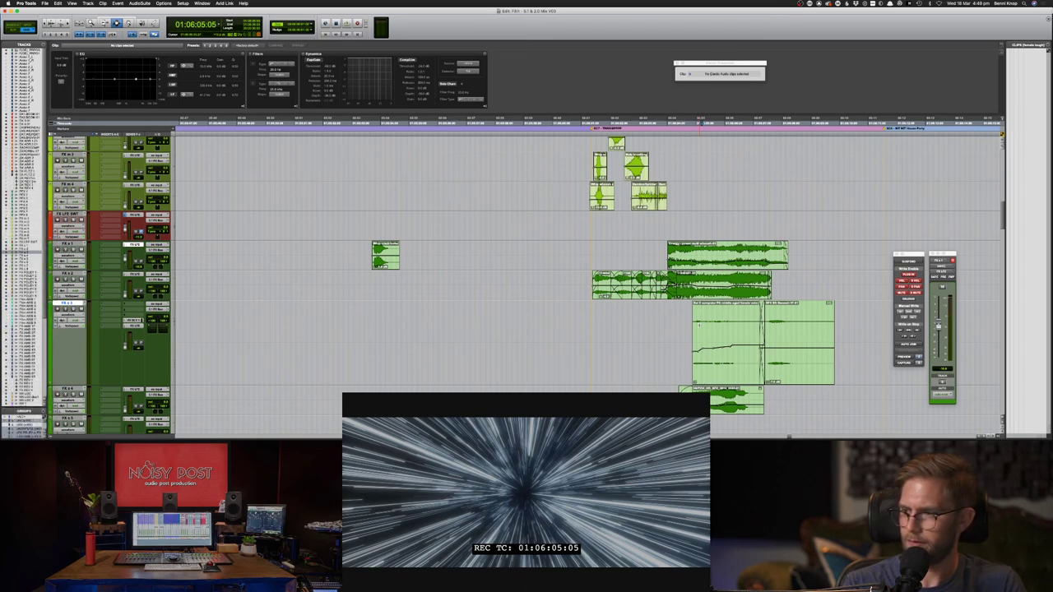
key("ctrl+alt+bracketleft")
key("ctrl+alt+bracketleft")
key("ctrl+alt+bracketleft")
key("ctrl+alt+bracketleft")
key("ctrl+alt+bracketleft")
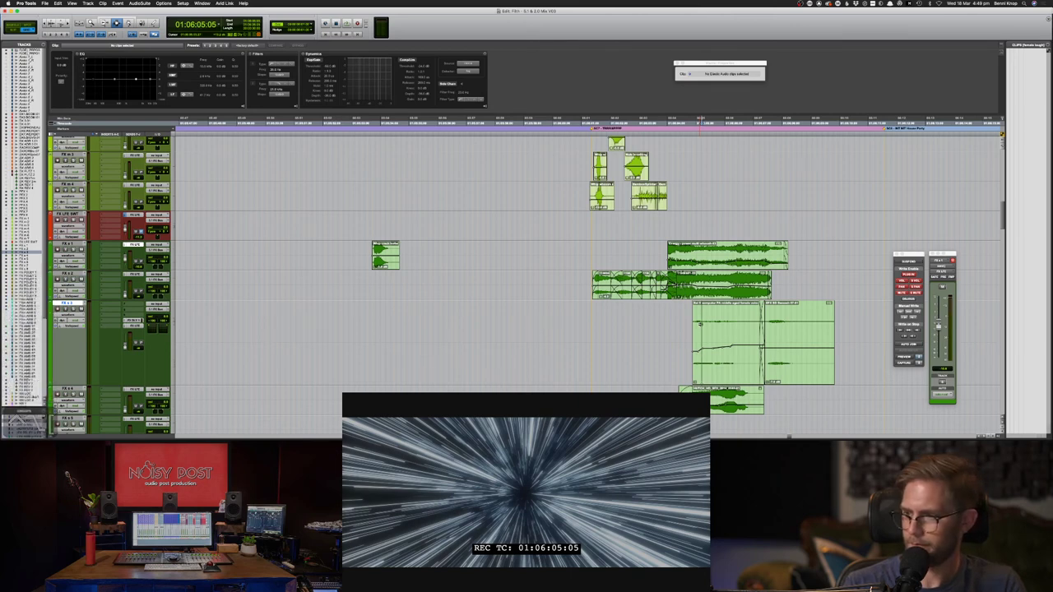
key("alt+super+bracketleft")
key("alt+super+bracketleft")
key("alt+super+bracketleft")
key("alt+super+bracketleft")
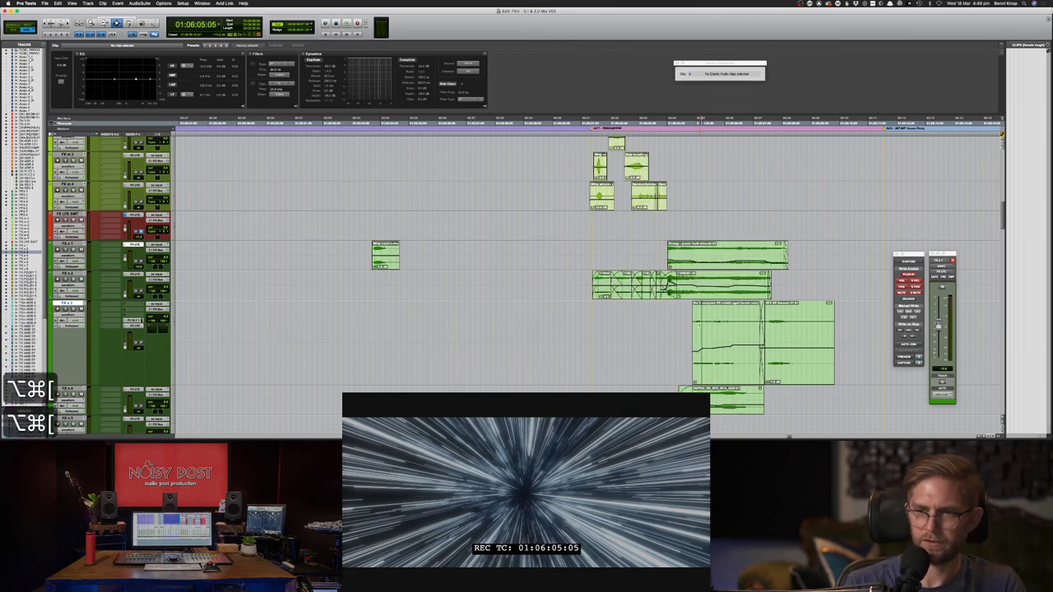
key("alt+super+bracketright")
key("alt+super+bracketleft")
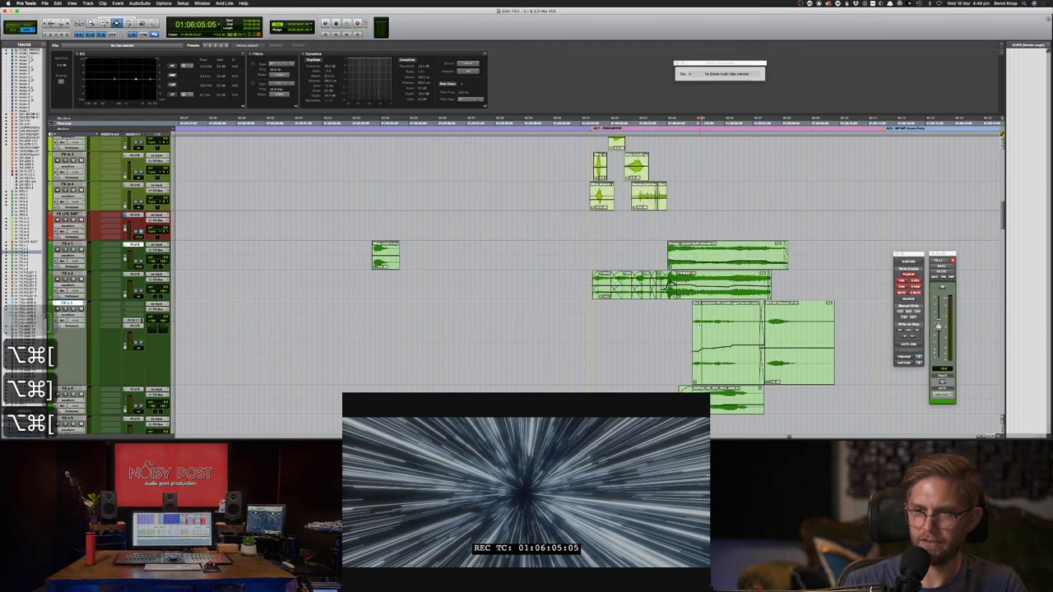
key("alt+super+bracketright")
key("alt+super+bracketleft")
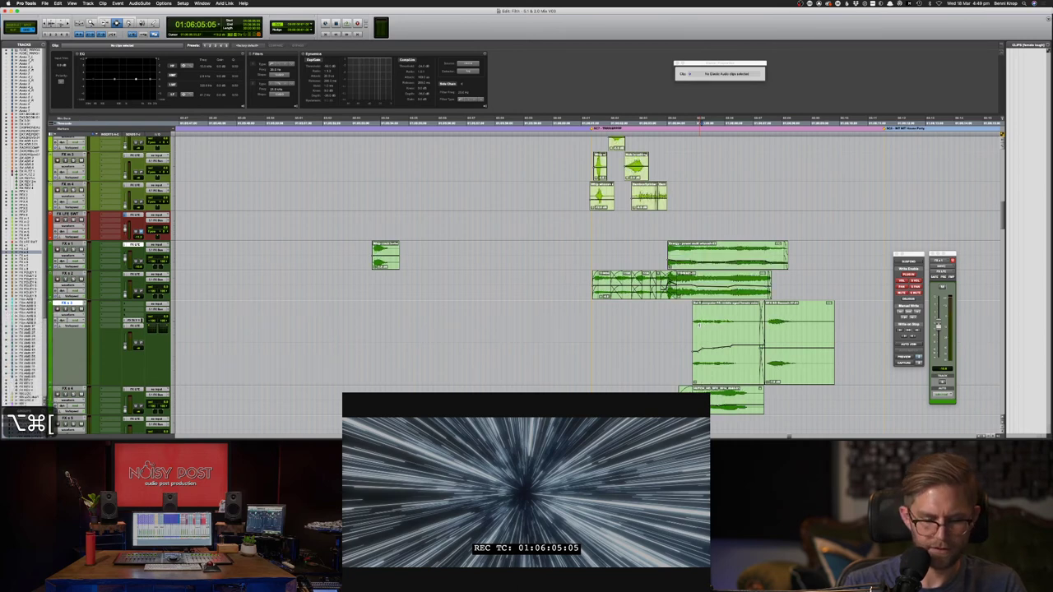
key("alt+shift+super+bracketright")
key("alt+shift+super+bracketright")
key("alt+shift+super+bracketleft")
key("alt+shift+super+bracketleft")
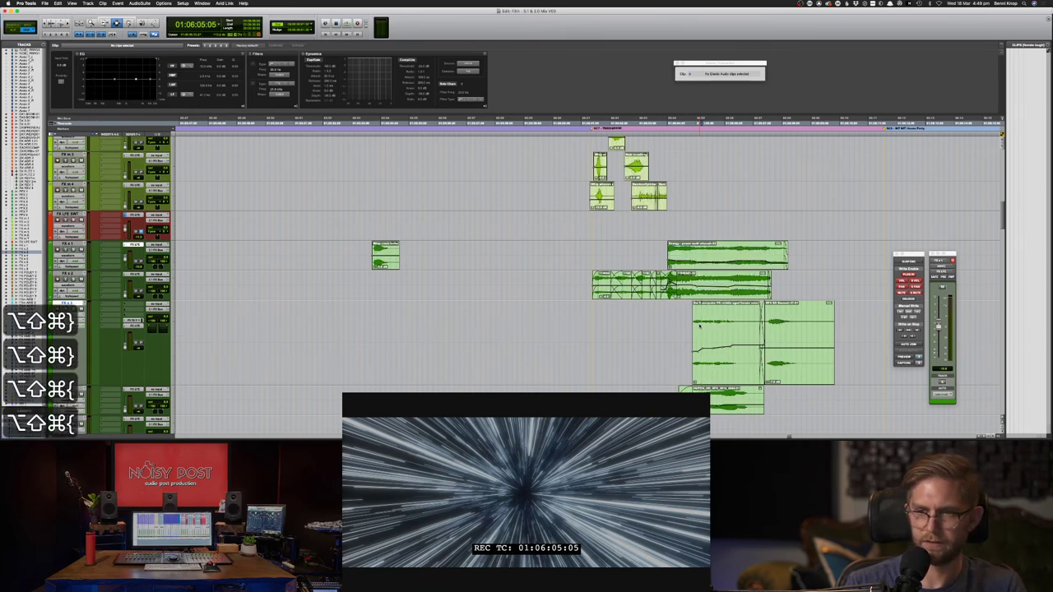
- Nudge the large stacked clips' gain down a few steps and park the playhead at 01:06:03:22
key("ctrl+alt+super+bracketright")
key("ctrl+alt+super+bracketright")
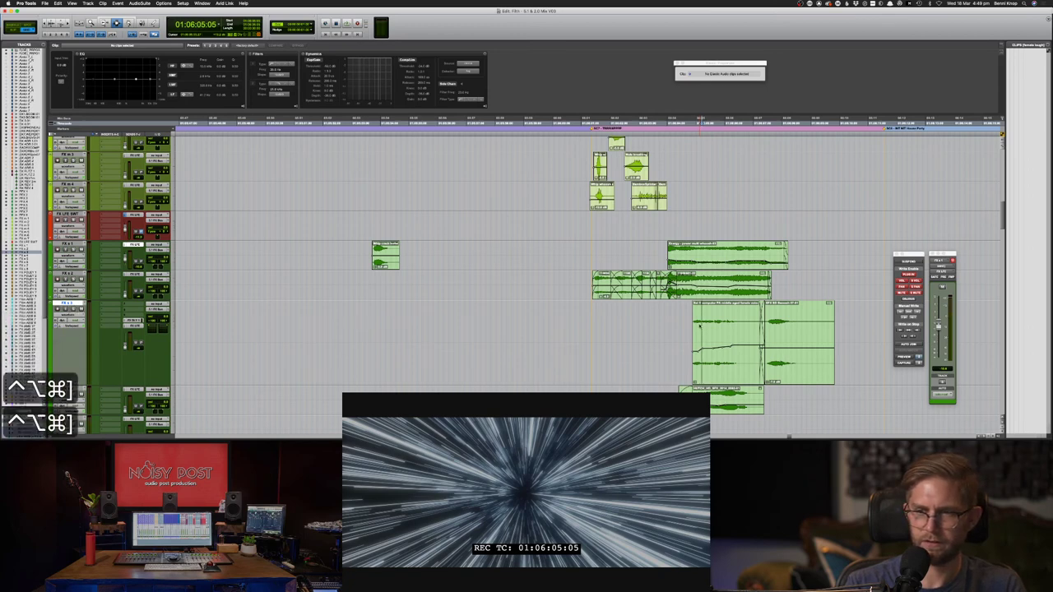
key("ctrl+alt+super+bracketleft")
key("ctrl+alt+super+bracketleft")
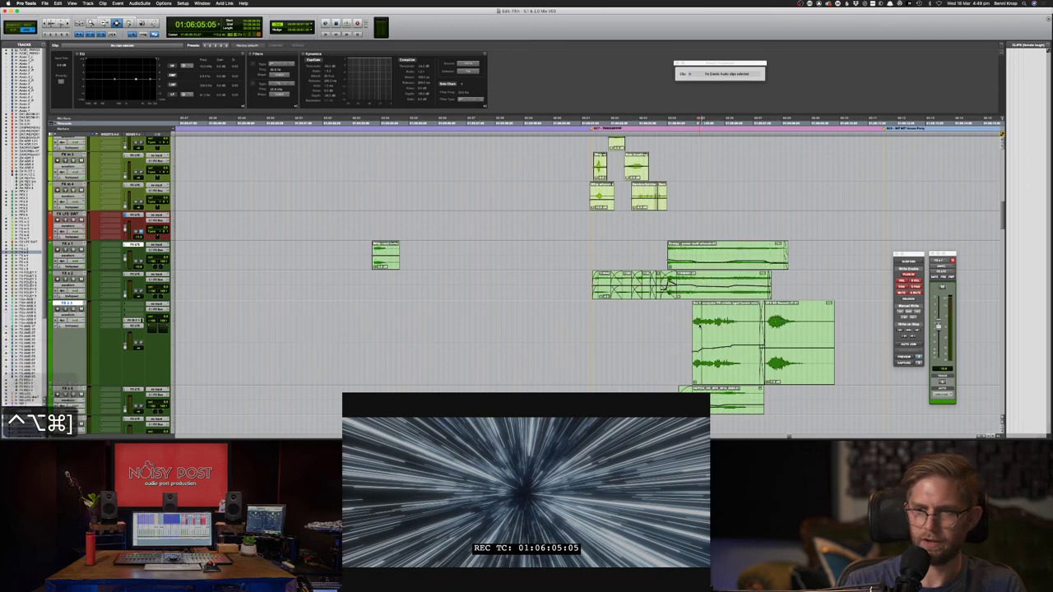
key("ctrl+alt+super+bracketleft")
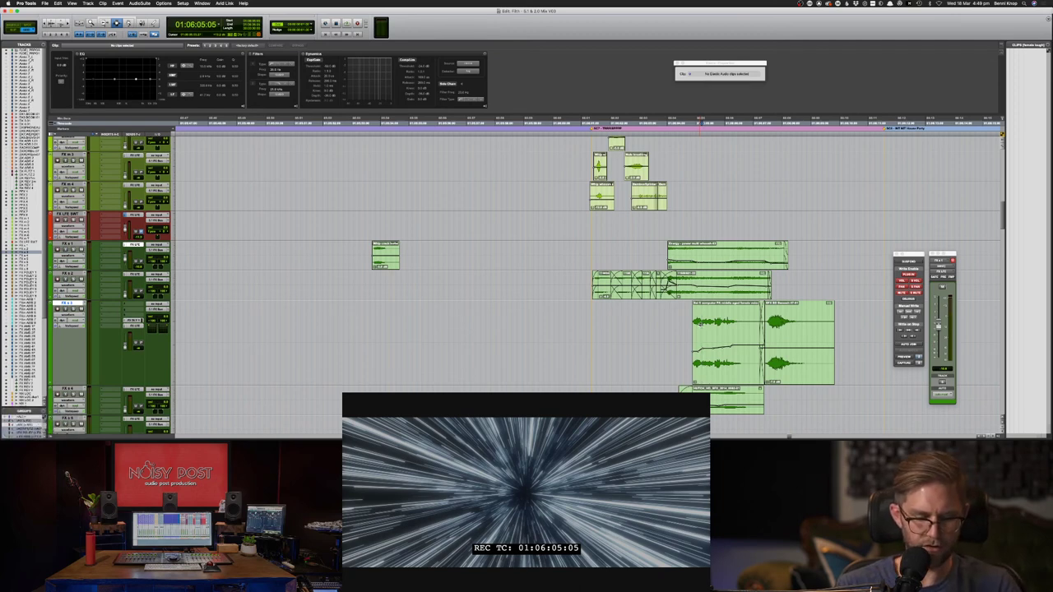
key("ctrl+alt+super+bracketleft")
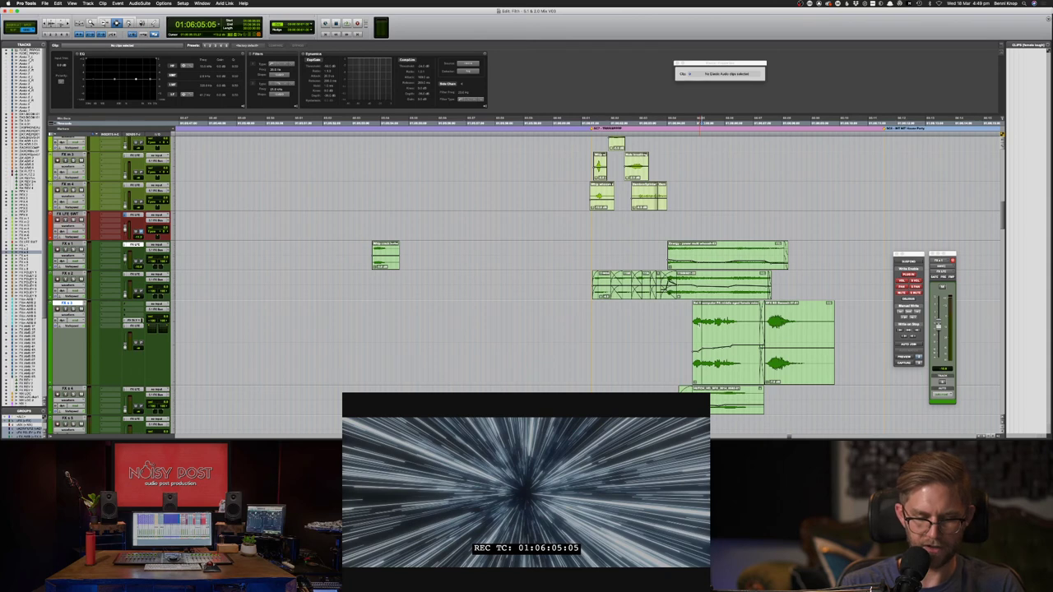
key("alt+super+bracketright")
key("alt+super+bracketright")
key("alt+super+bracketleft")
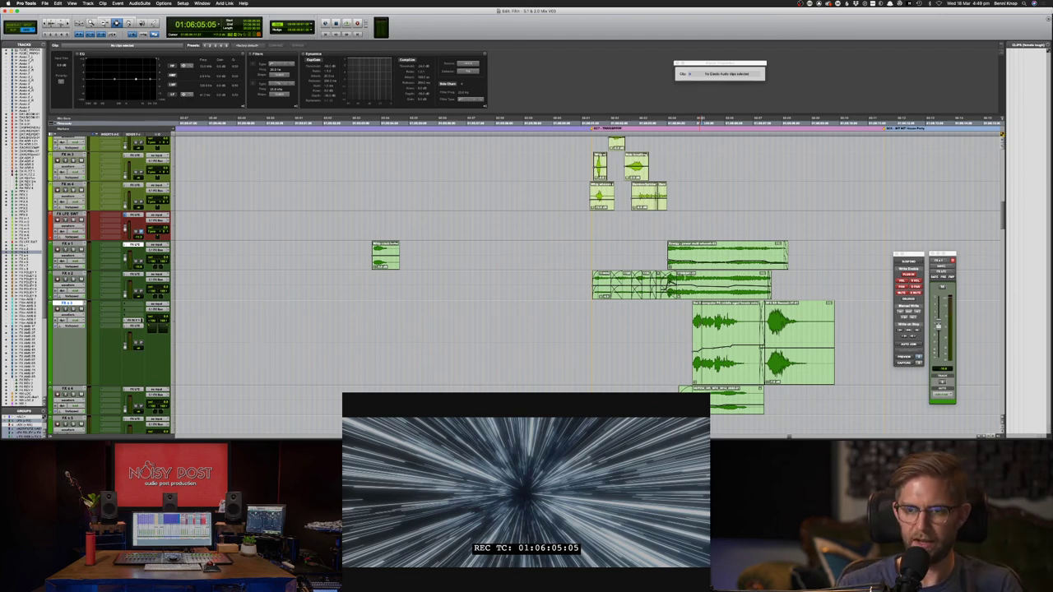
left_click(664, 254)
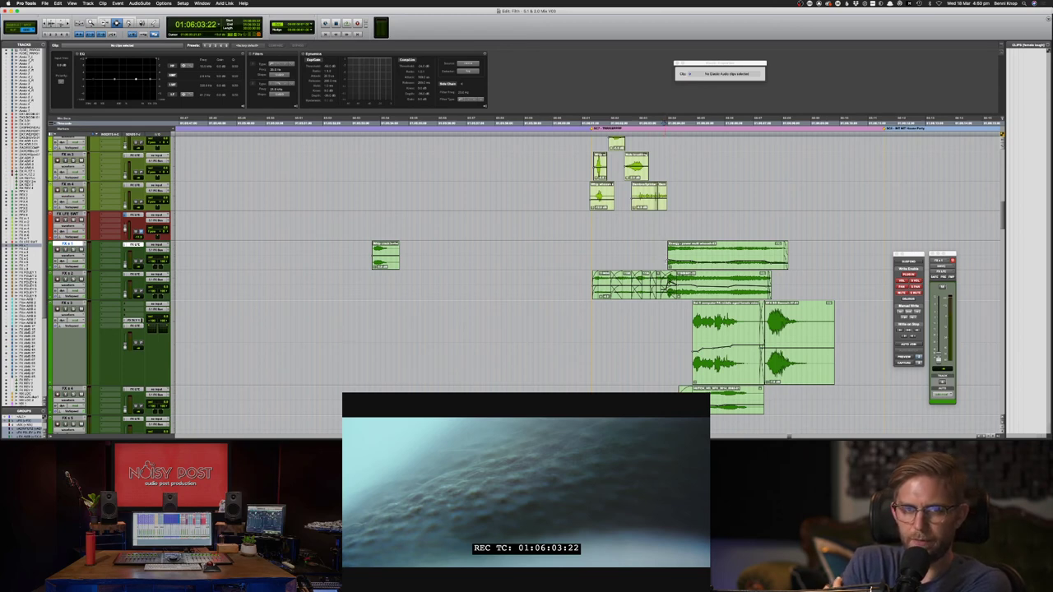
- Scroll right to the clips near 01:06:02 and adjust the timeline zoom
scroll(668, 265, "right", 3)
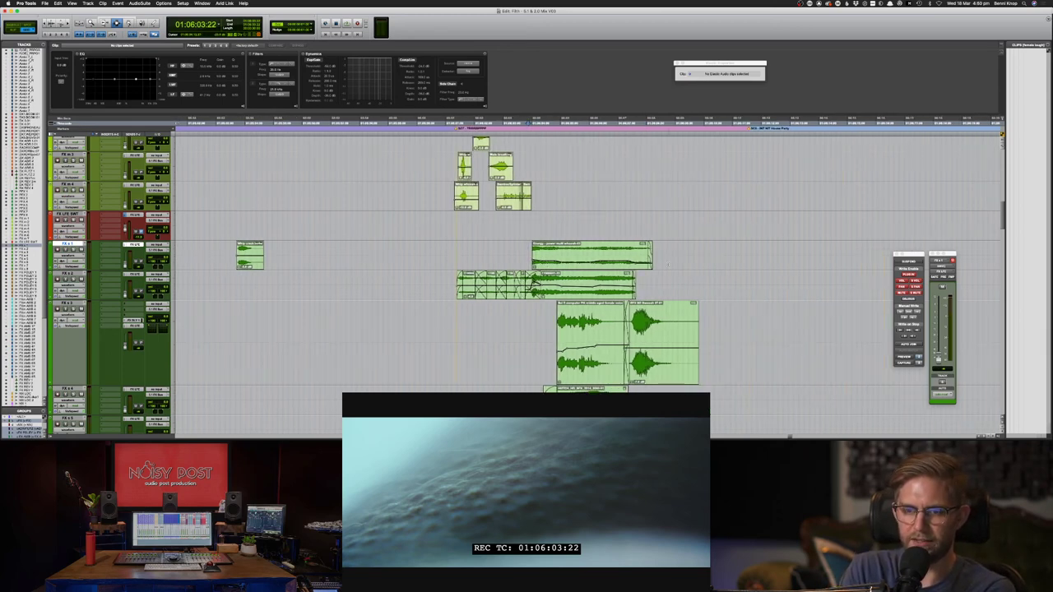
scroll(668, 265, "right", 1)
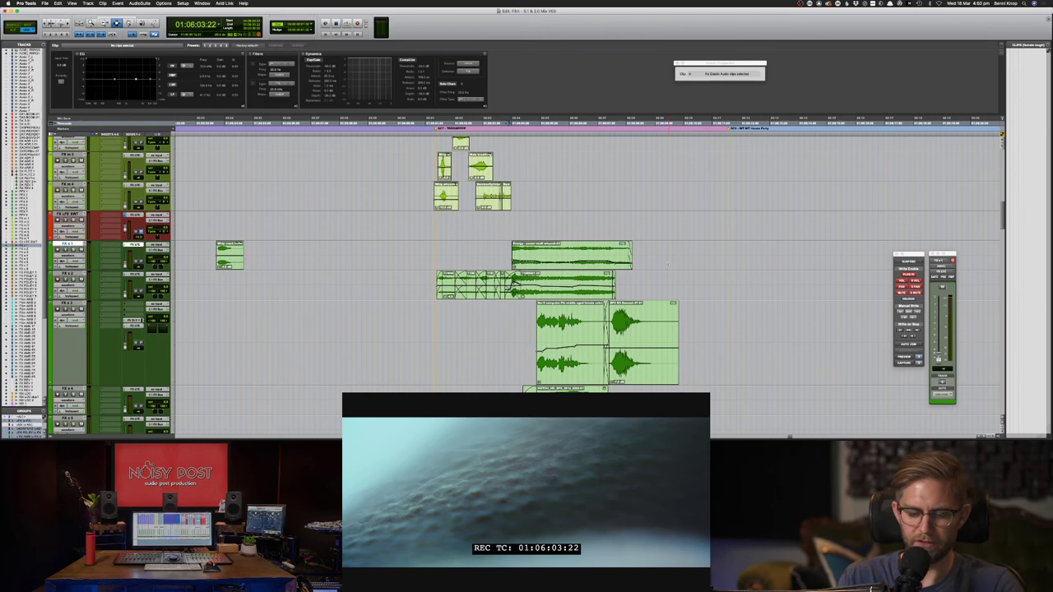
key("super+[")
key("super+[")
scroll(668, 264, "right", 3)
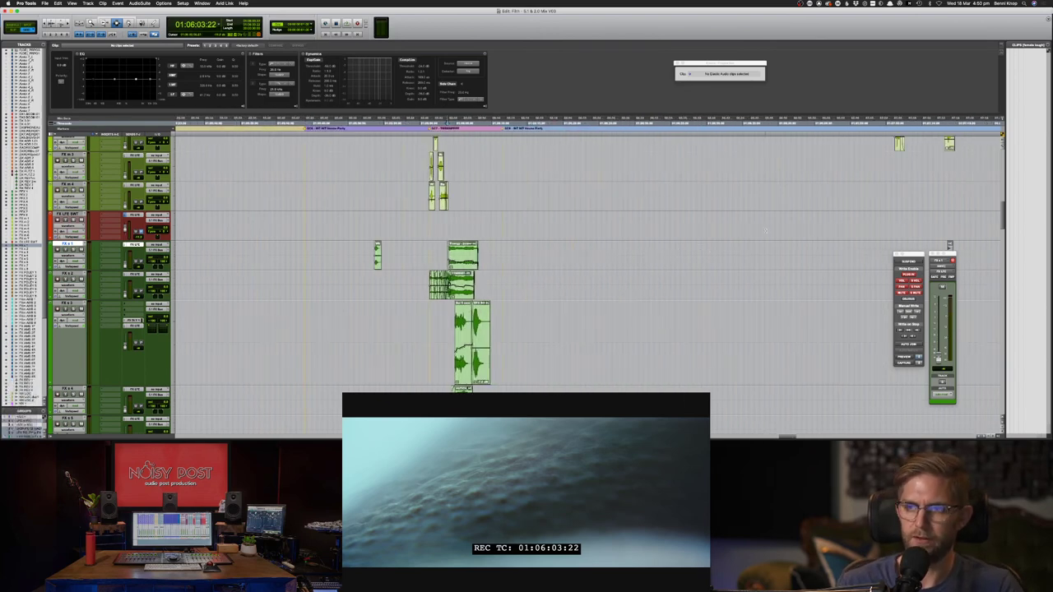
scroll(858, 205, "right", 1)
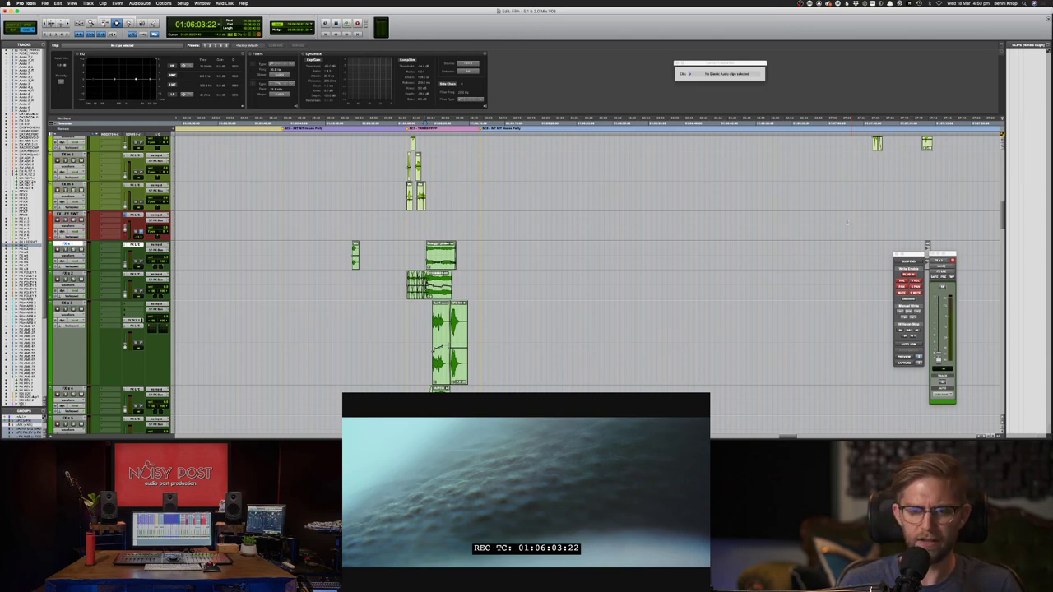
key("super+bracketleft")
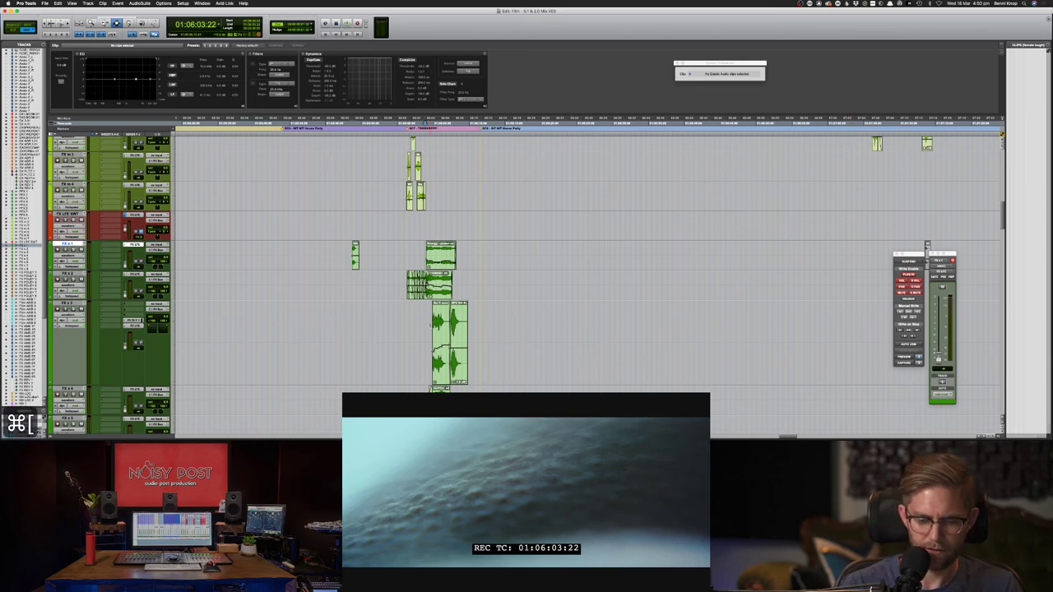
key("super+bracketright")
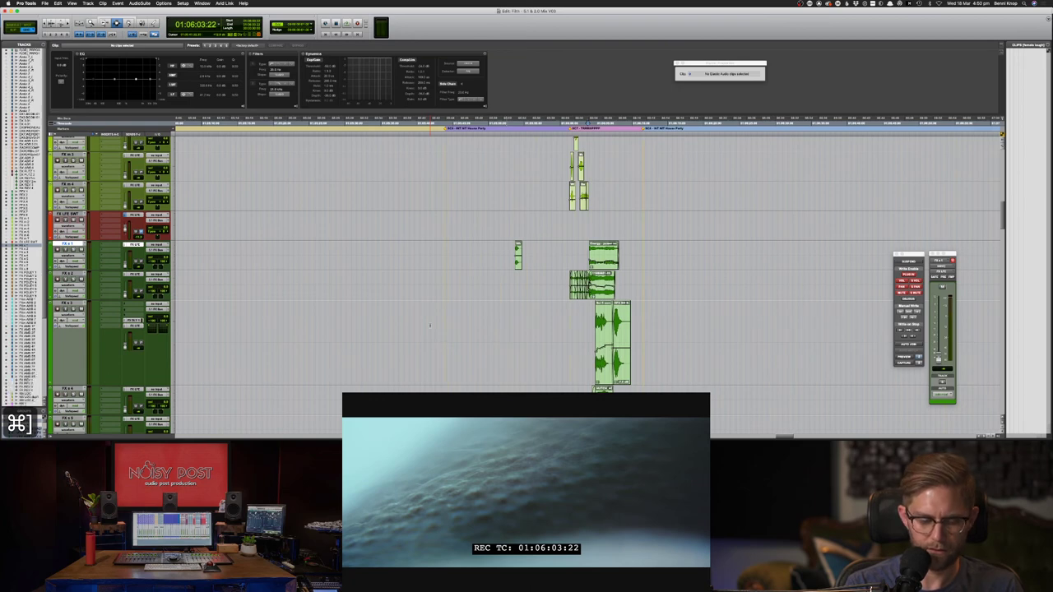
- Rescale the clip waveform display, ending slightly taller than before
key("alt+super+bracketleft")
key("alt+super+bracketleft")
key("alt+super+bracketleft")
key("alt+super+bracketleft")
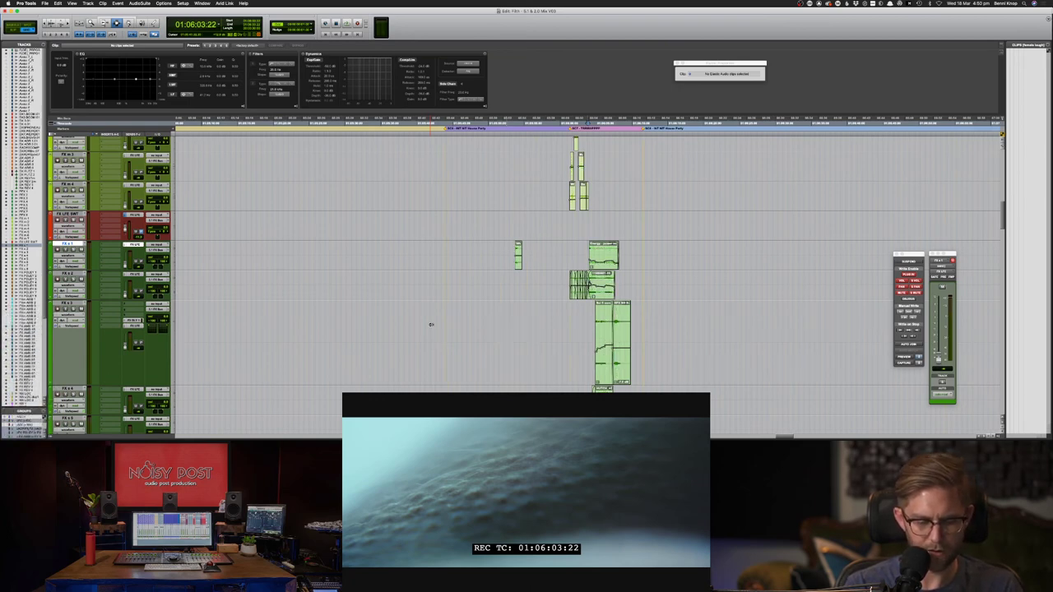
key("ctrl+alt+super+bracketleft")
key("ctrl+alt+super+bracketleft")
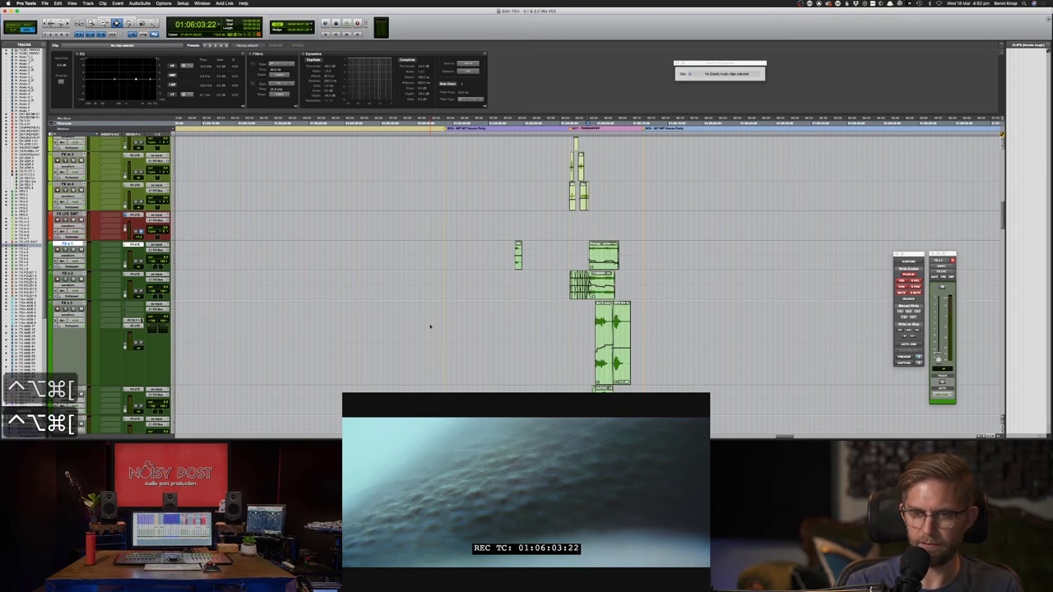
key("ctrl+alt+super+bracketleft")
key("ctrl+alt+super+bracketleft")
key("ctrl+alt+super+bracketleft")
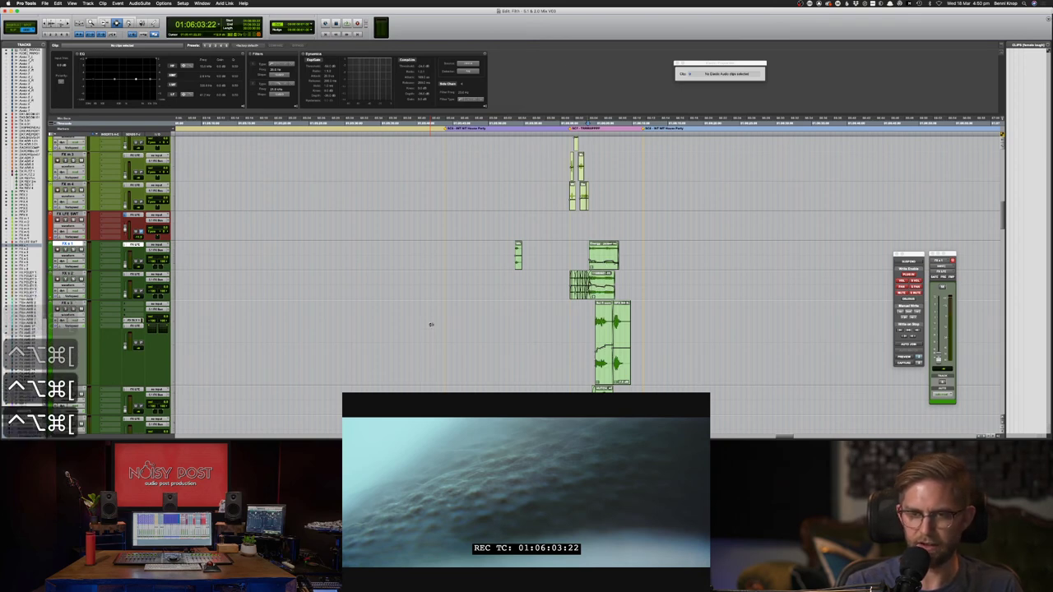
key("ctrl+alt+super+bracketright")
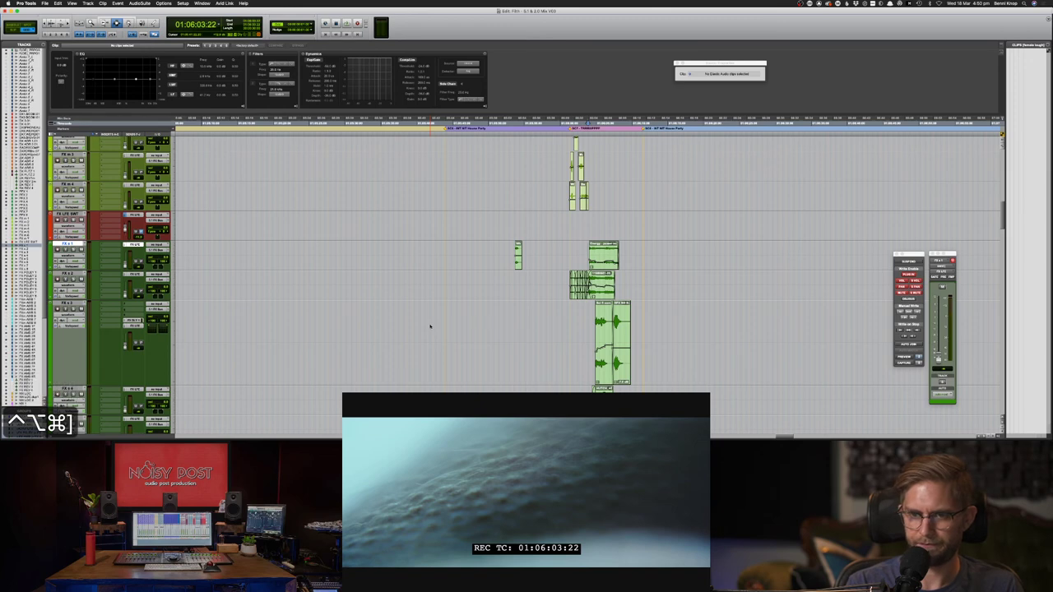
key("ctrl+alt+bracketright")
key("alt+super+bracketright")
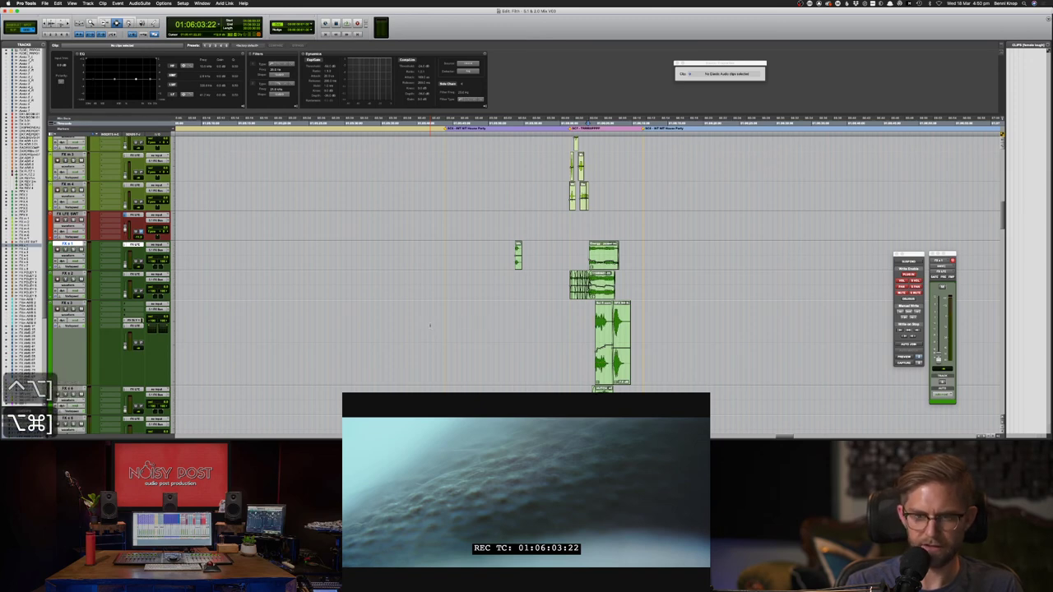
key("alt+super+bracketright")
key("alt+super+bracketleft")
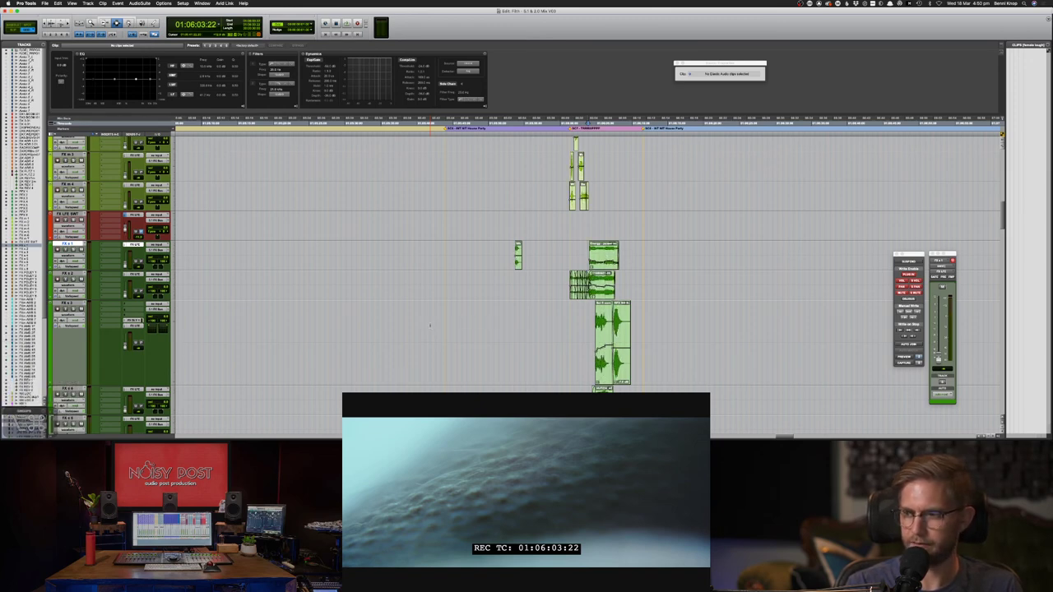
key("alt+super+bracketleft")
key("alt+super+bracketleft")
key("alt+super+bracketleft")
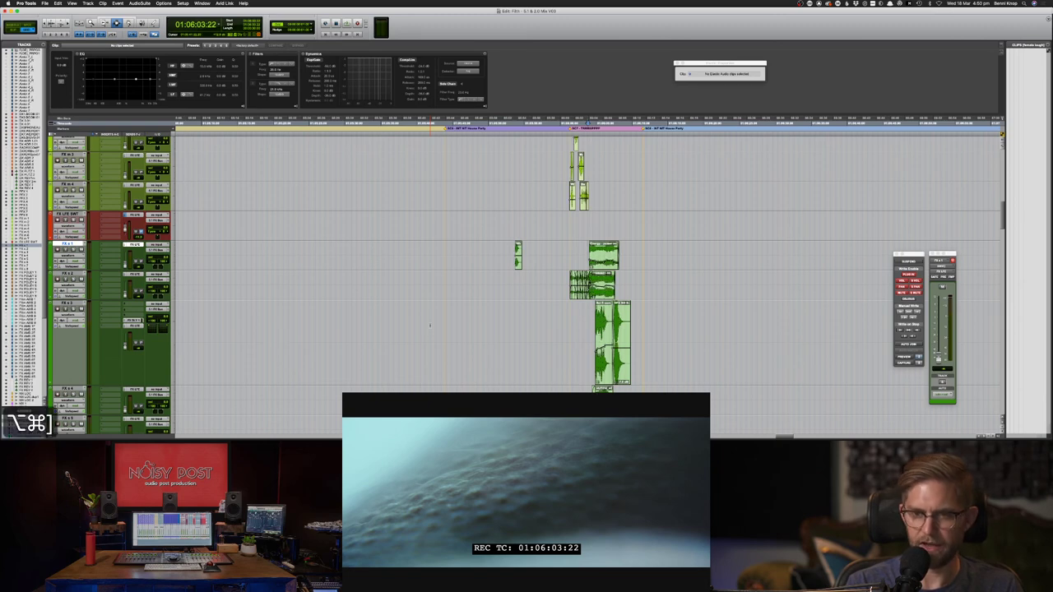
key("alt+super+bracketleft")
key("alt+super+bracketleft")
key("alt+super+bracketleft")
key("alt+super+bracketleft")
key("alt+super+bracketleft")
key("alt+super+bracketleft")
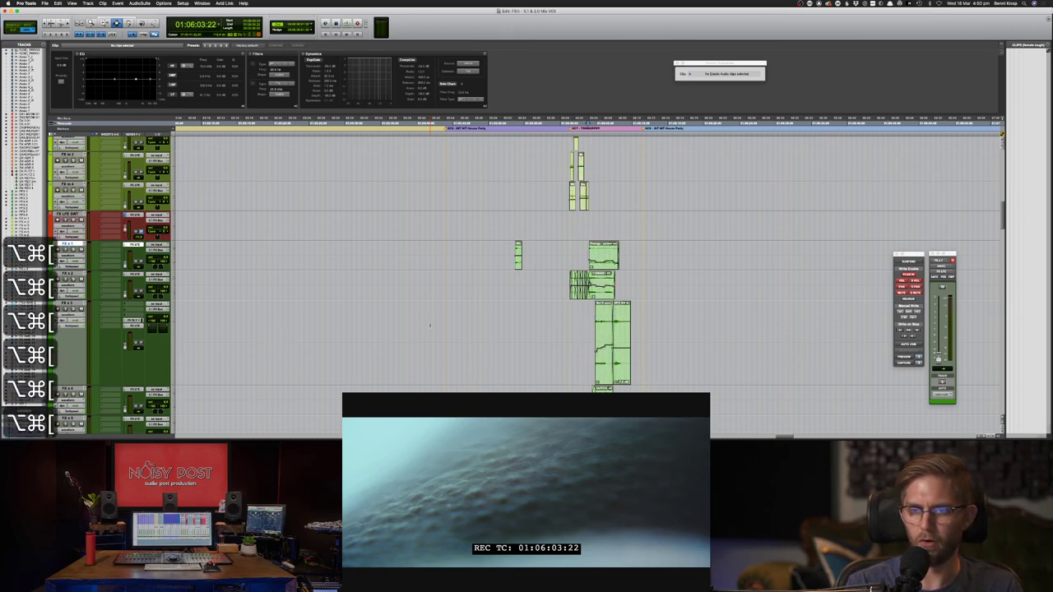
key("alt+super+bracketright")
key("alt+super+bracketright")
key("alt+super+bracketright")
key("alt+super+bracketleft")
key("alt+super+bracketleft")
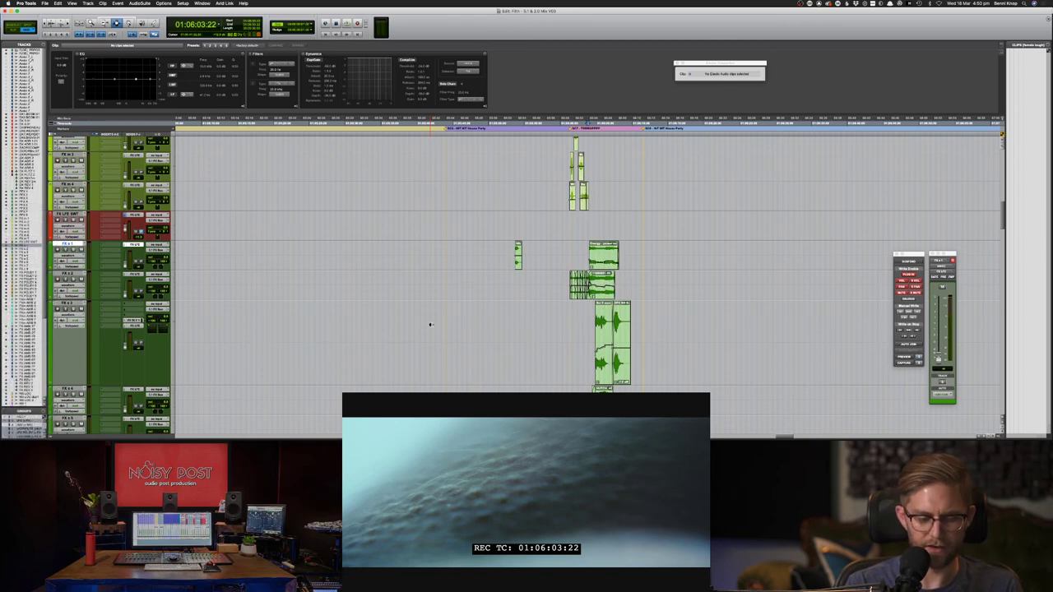
key("ctrl+alt+super+bracketleft")
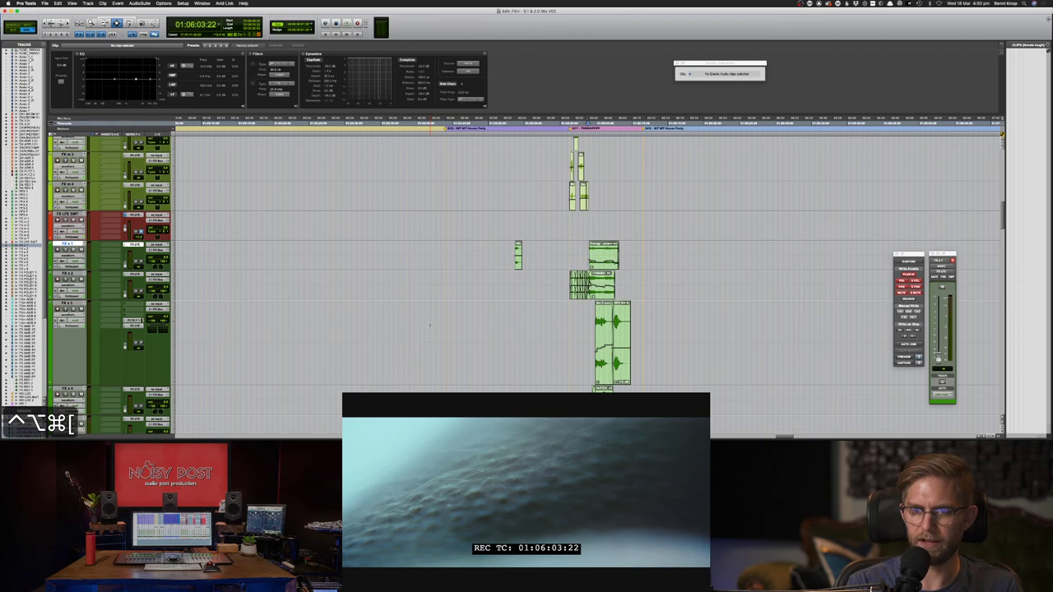
- Zoom in and select the stacked clips on FX m 1 and FX m 2 at 01:06:02:13
scroll(488, 365, "right", 10)
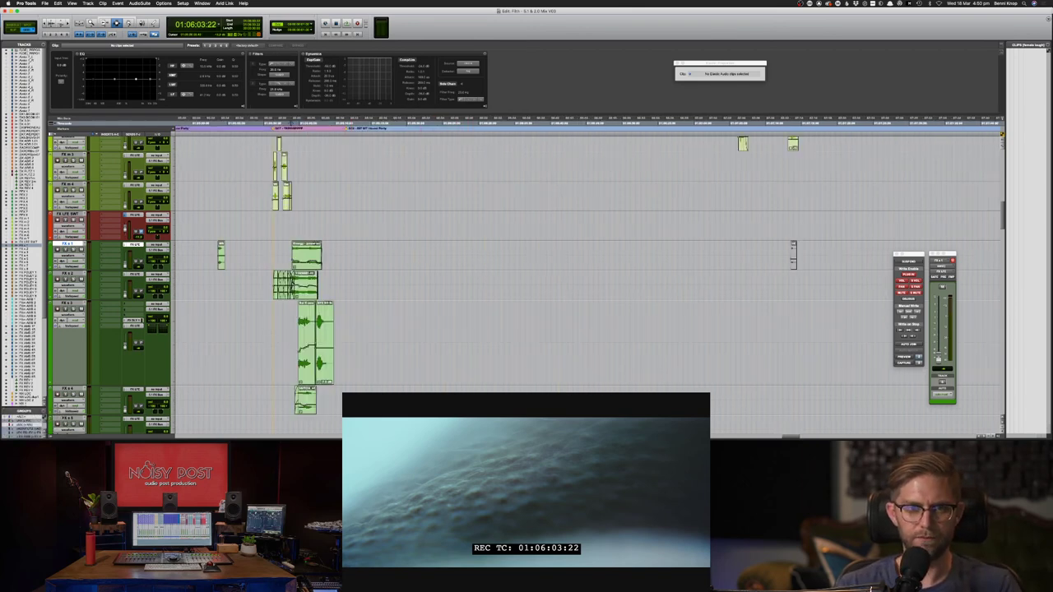
scroll(302, 247, "up", 5)
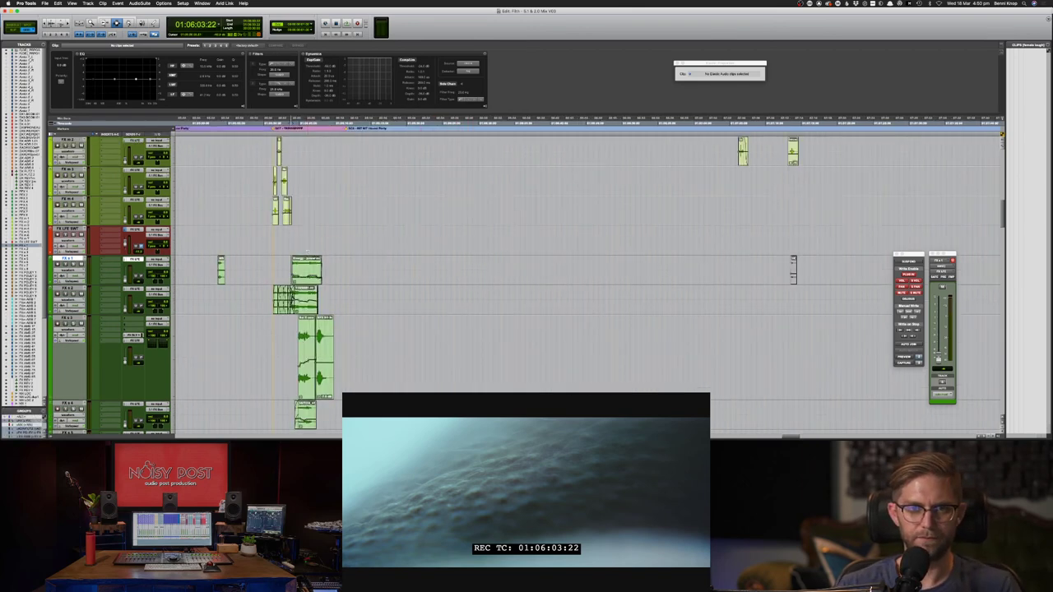
left_click_drag(275, 211, 299, 238)
left_click(274, 212)
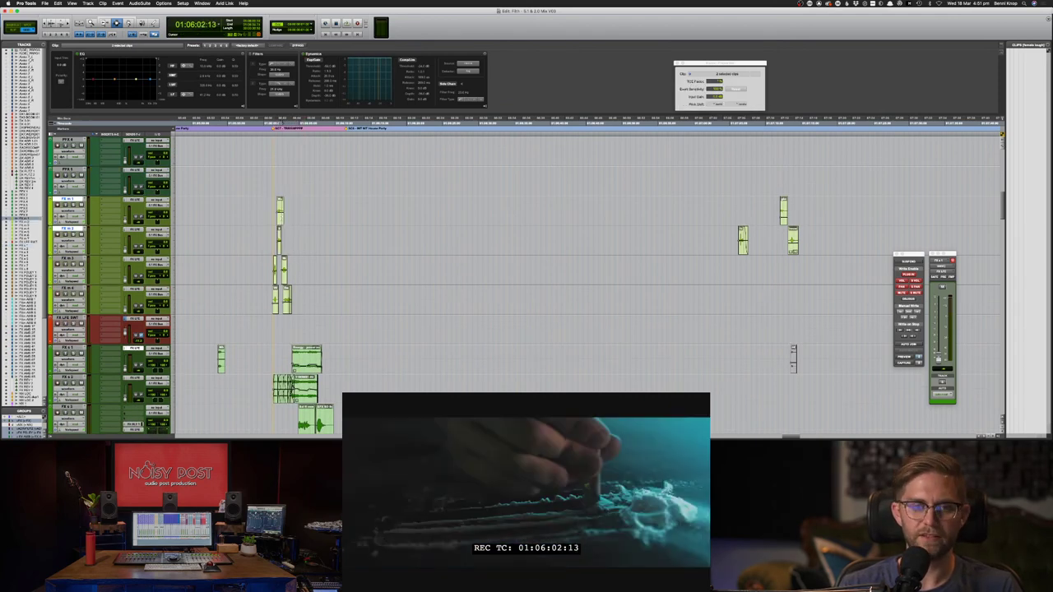
key("super+bracketright")
key("super+bracketright")
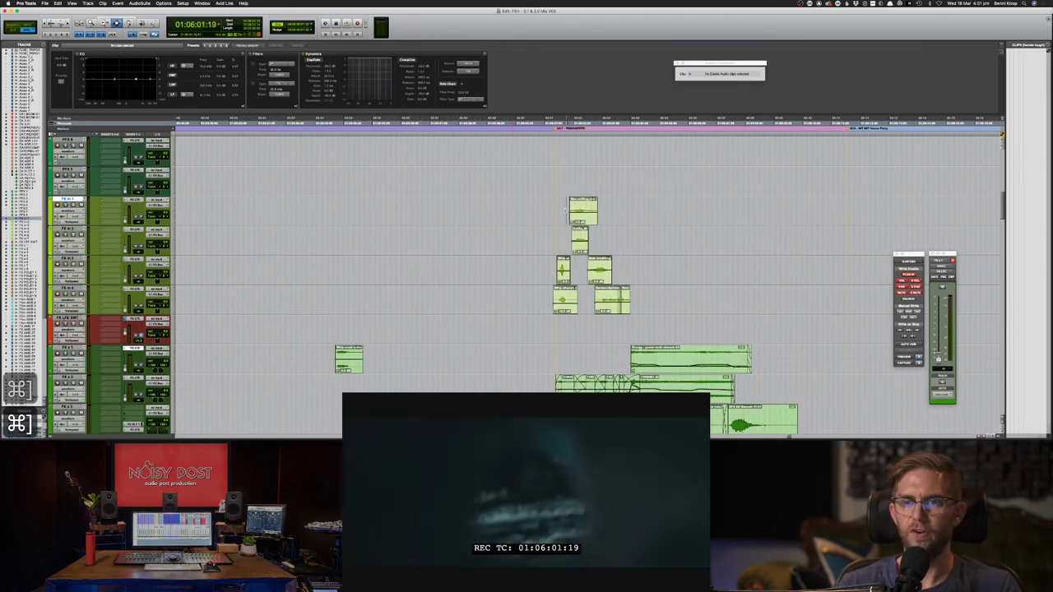
left_click_drag(566, 202, 613, 233)
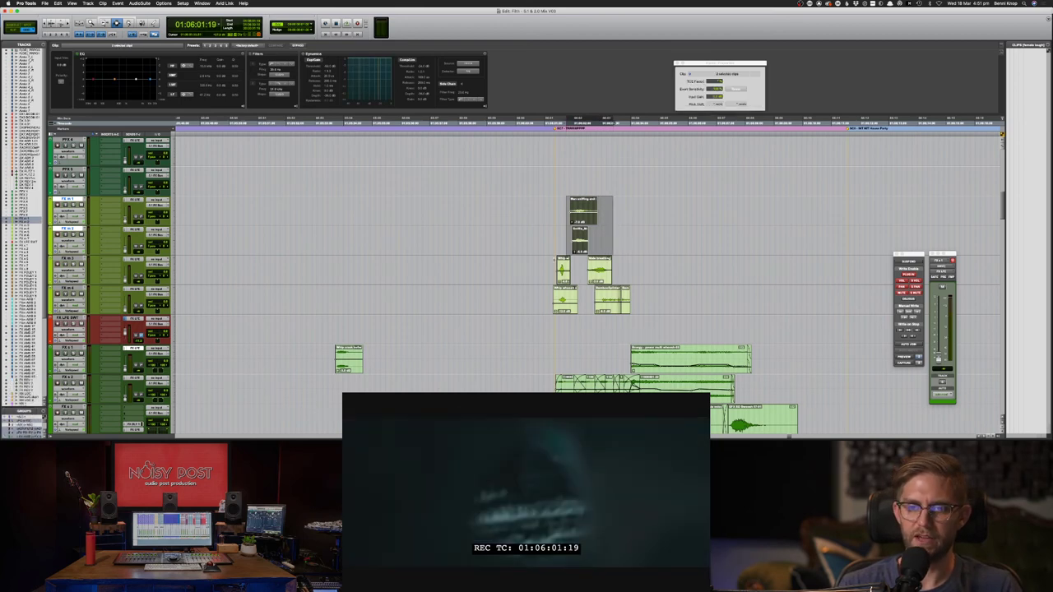
- Audition the stacked clips against the picture and copy them
left_click_drag(555, 260, 581, 301)
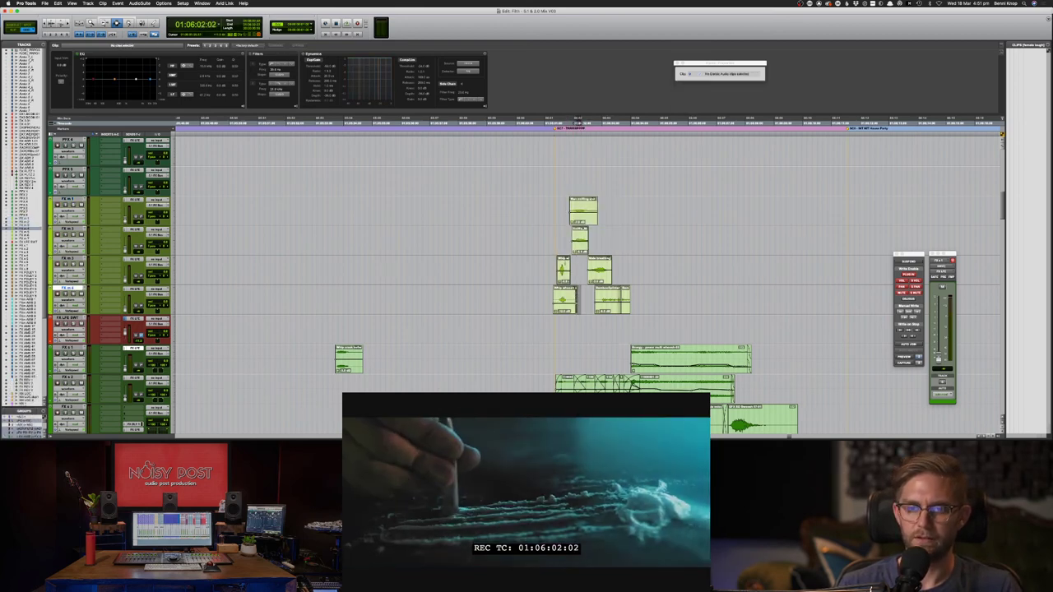
left_click(556, 270)
key("space")
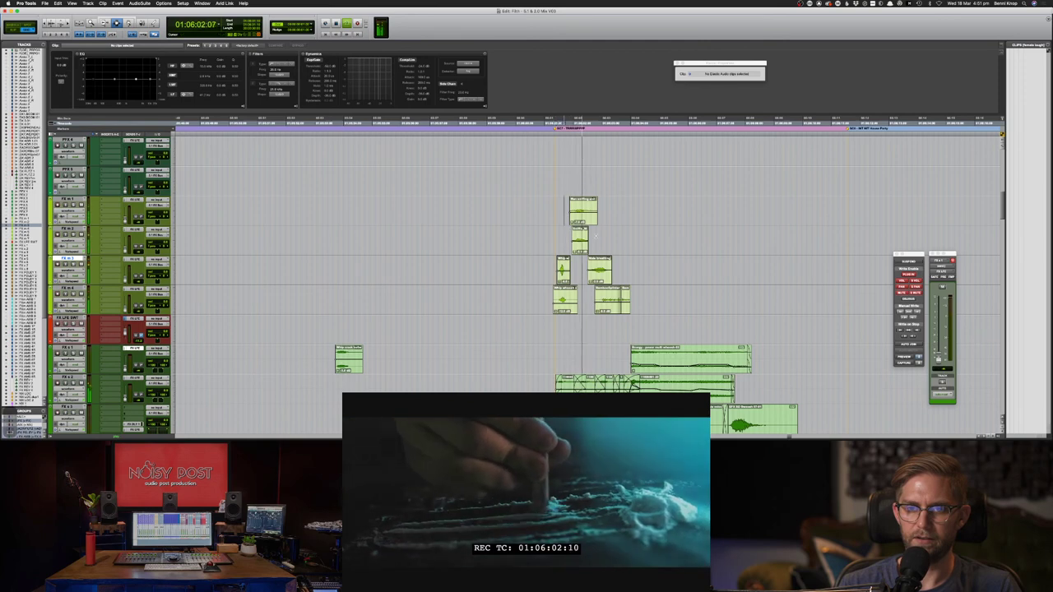
key("space")
key("super+c")
key("super+c")
- Move to the later scene around 01:10:34 and play it to find the matching moment
key("super+bracketleft")
key("super+bracketleft")
key("super+bracketleft")
key("super+bracketleft")
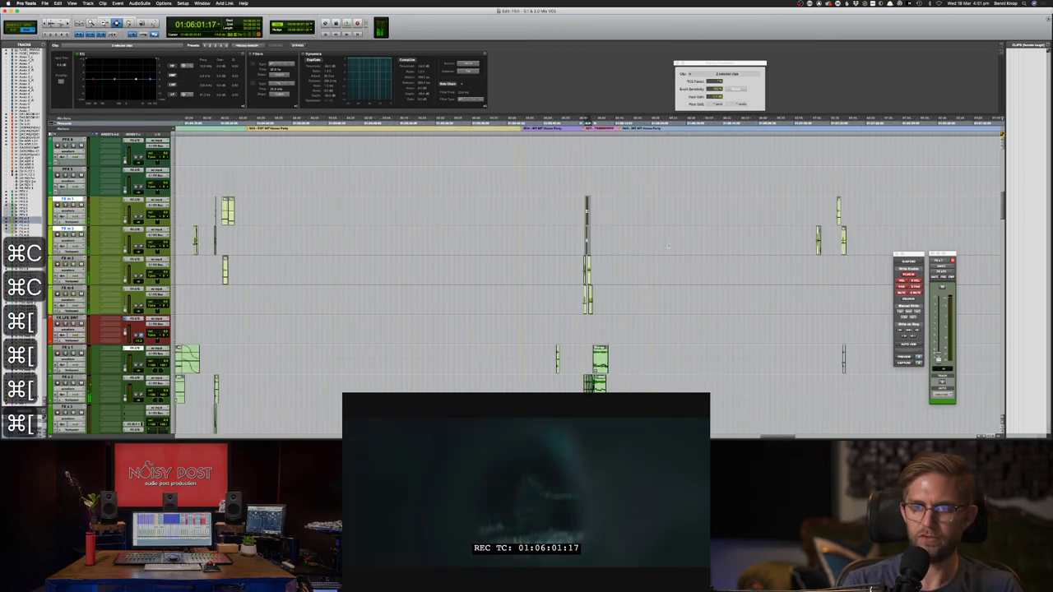
left_click(717, 215)
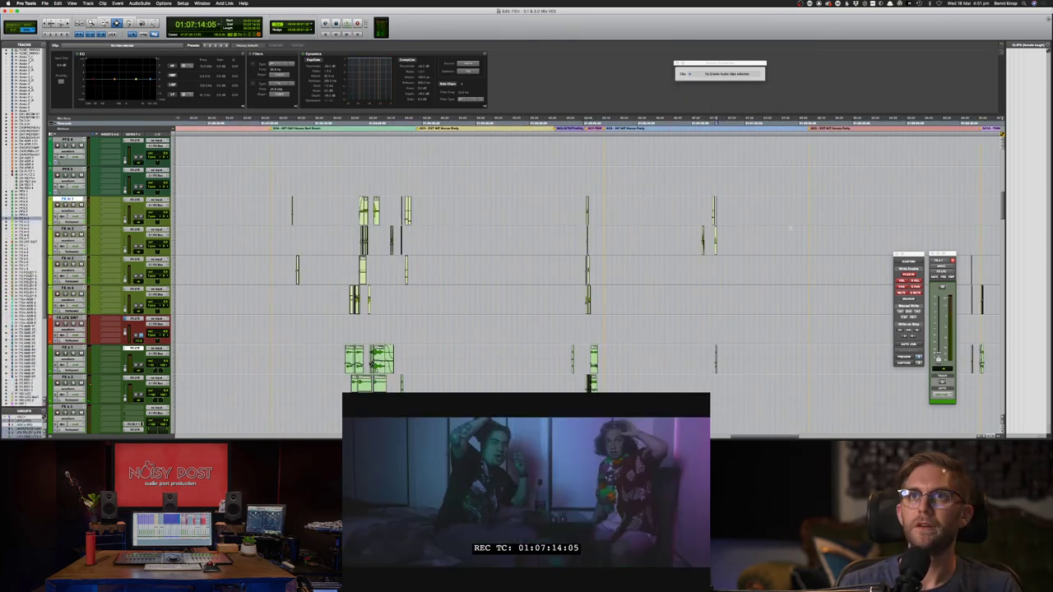
scroll(791, 228, "right", 8)
left_click(546, 239)
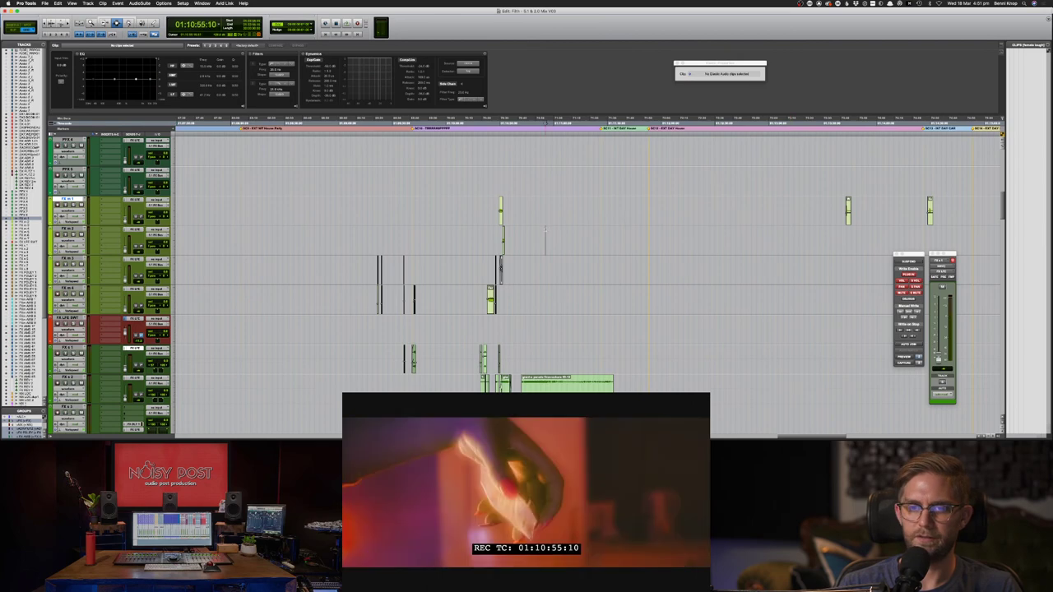
left_click(606, 235)
left_click(508, 235)
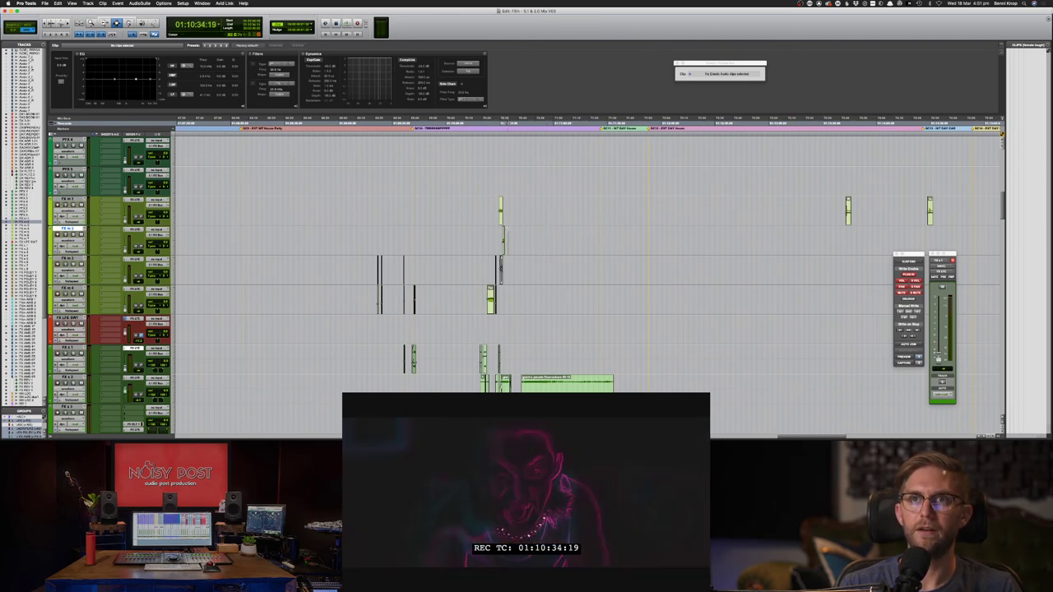
key("super+bracketright")
key("super+bracketright")
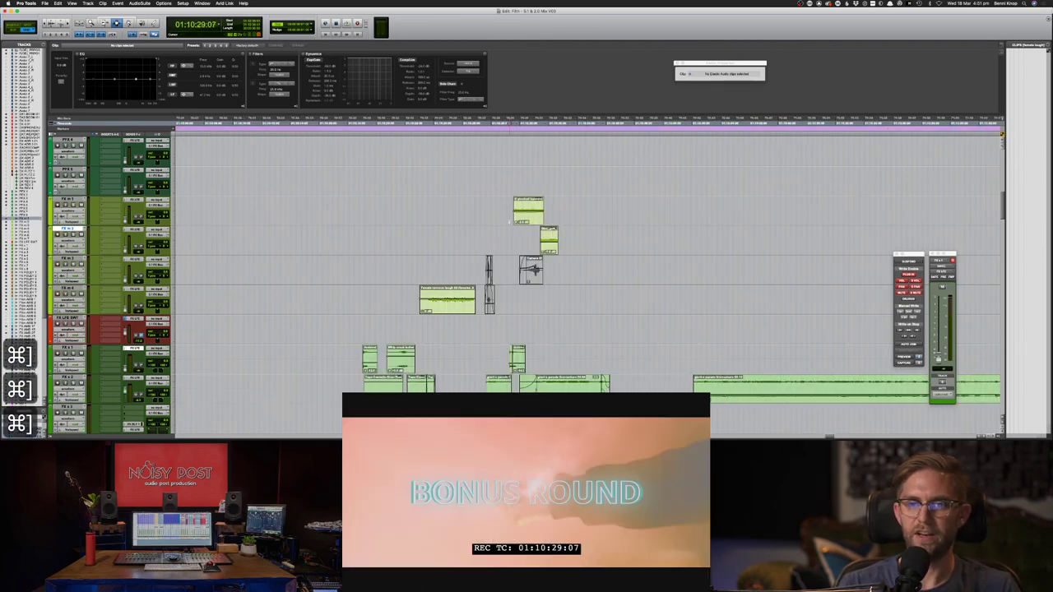
key("space")
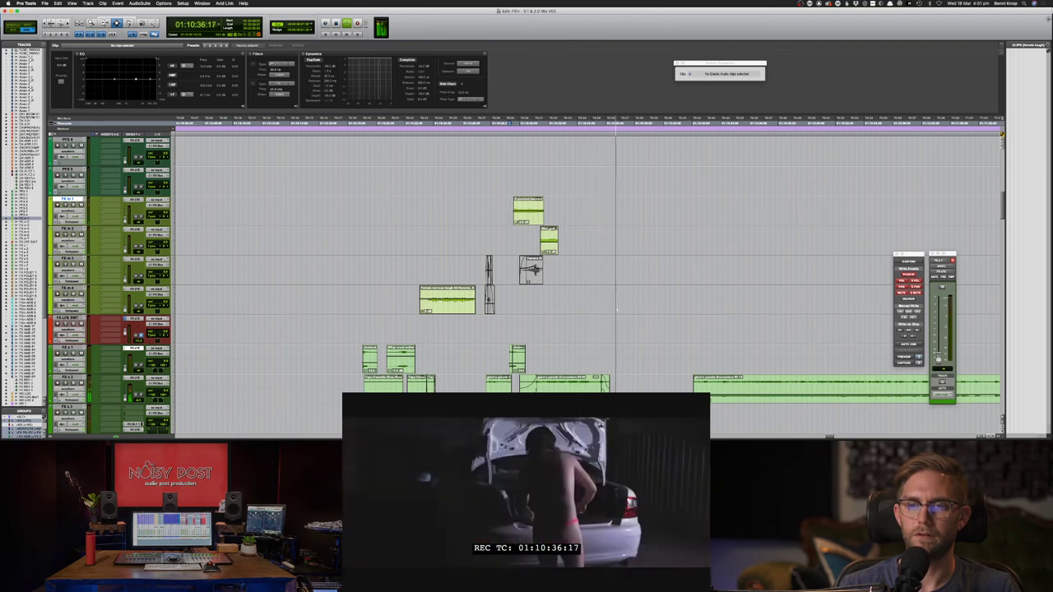
key("space")
- Pinpoint the paste position at 01:10:35:00 on FX m 4, stepping frames and checking sync
left_click(607, 300)
left_click(565, 282)
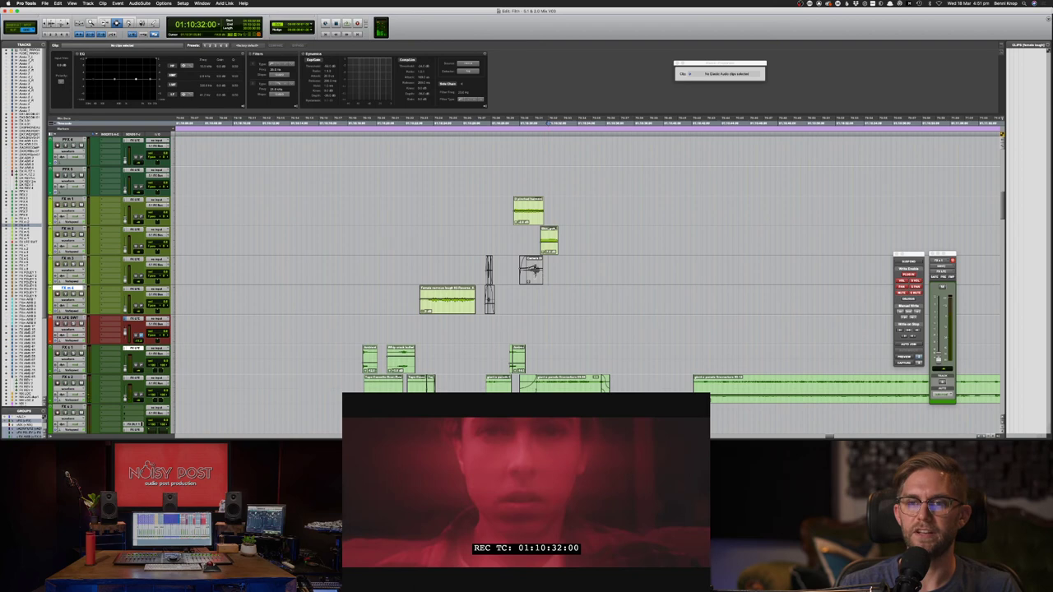
left_click(533, 270)
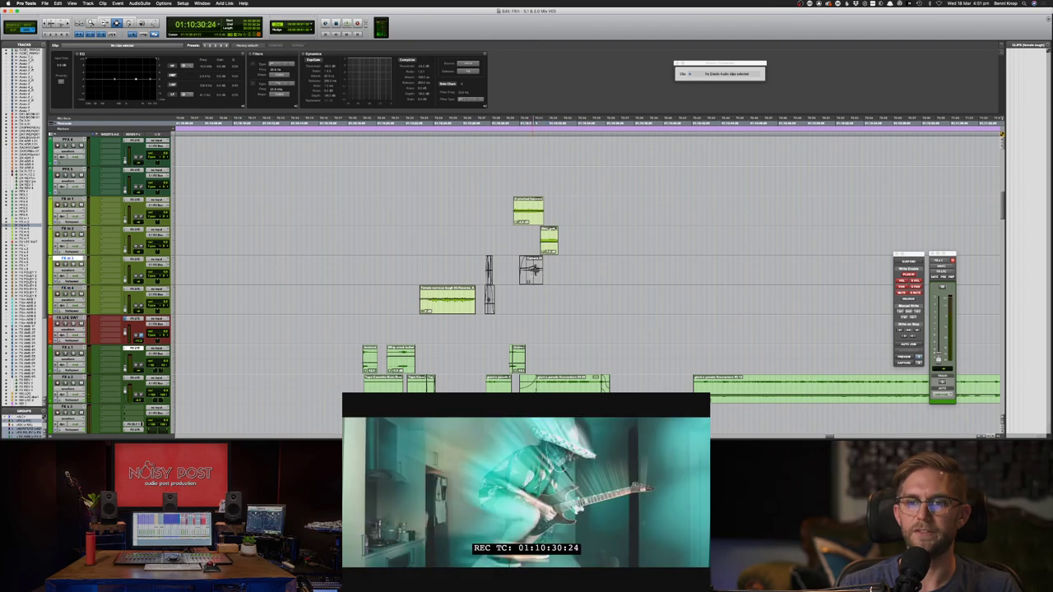
left_click(530, 278)
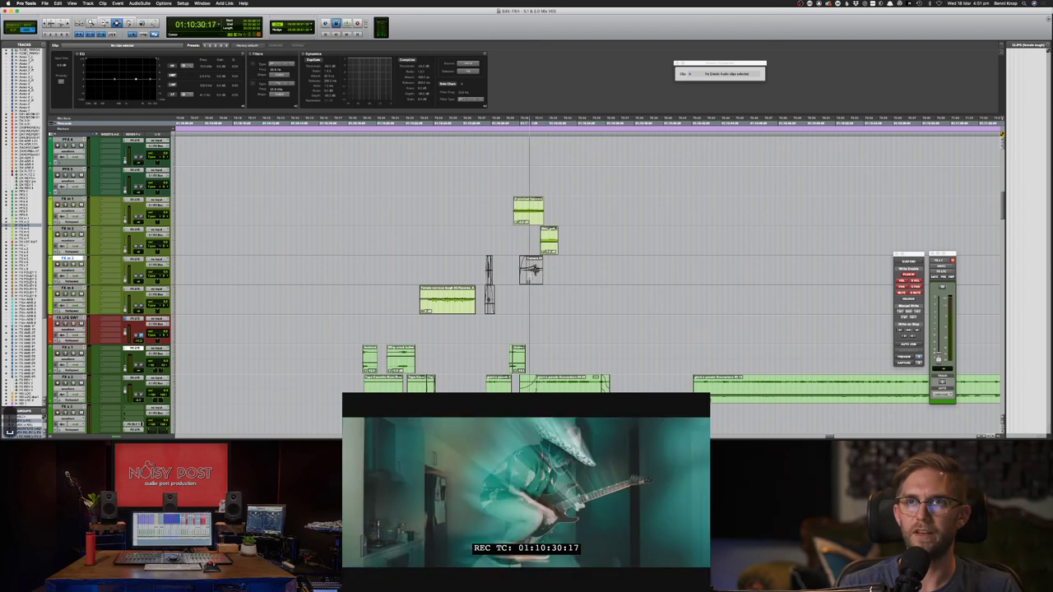
key("space")
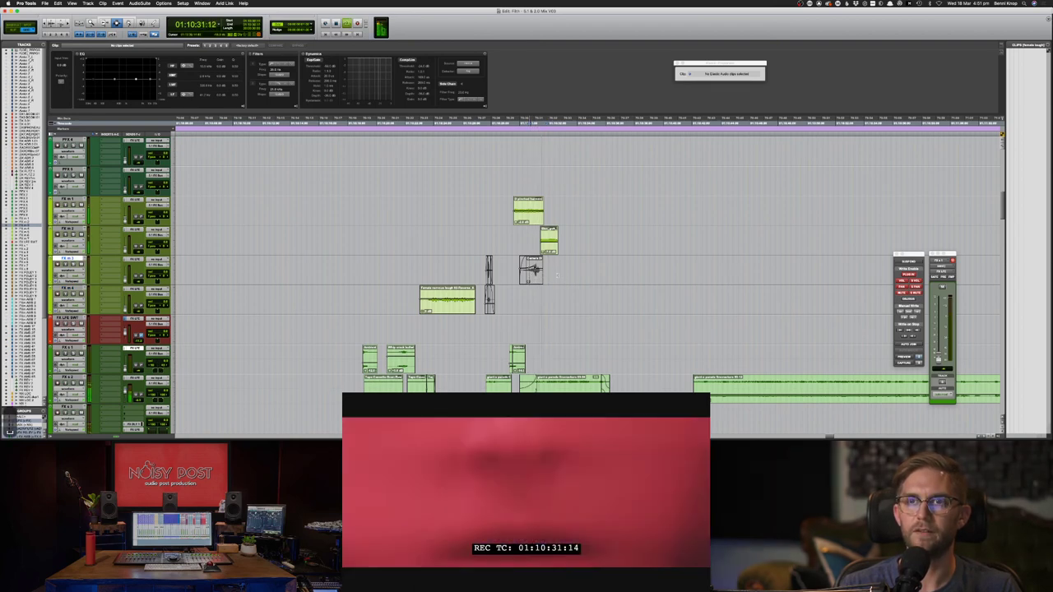
key("space")
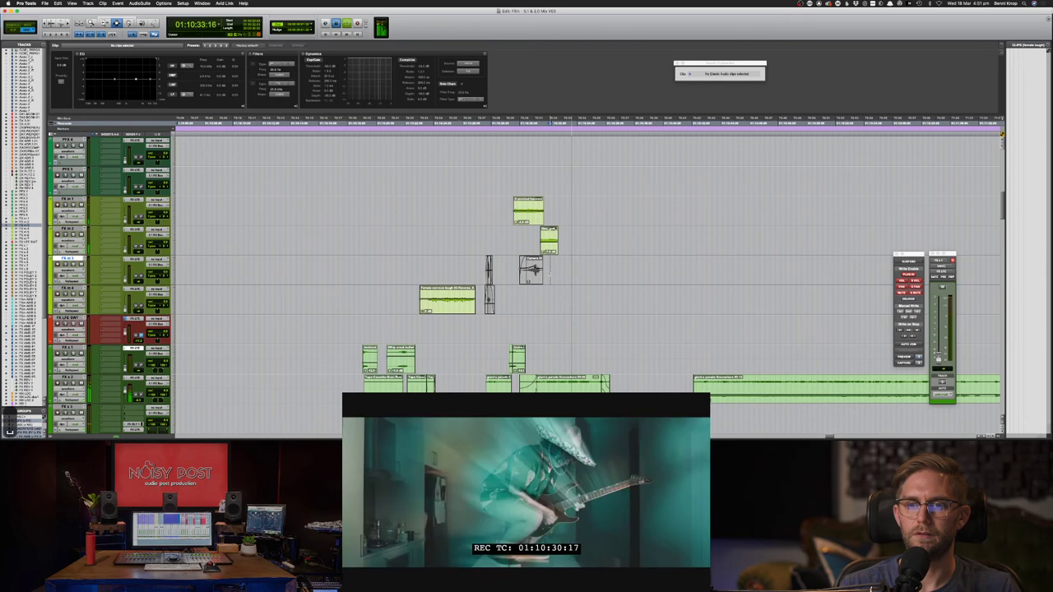
left_click(550, 273)
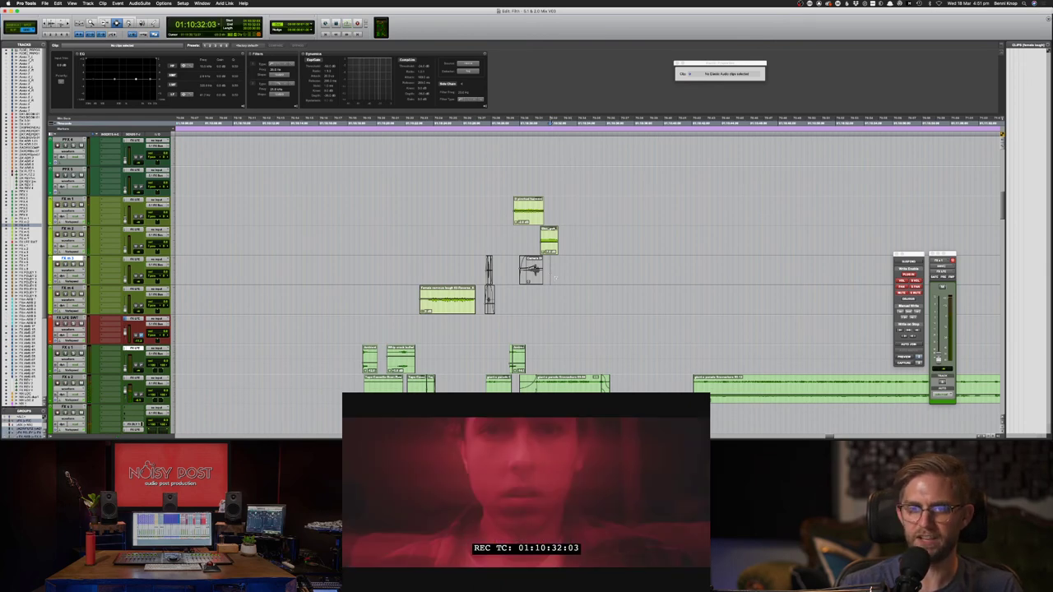
left_click(591, 272)
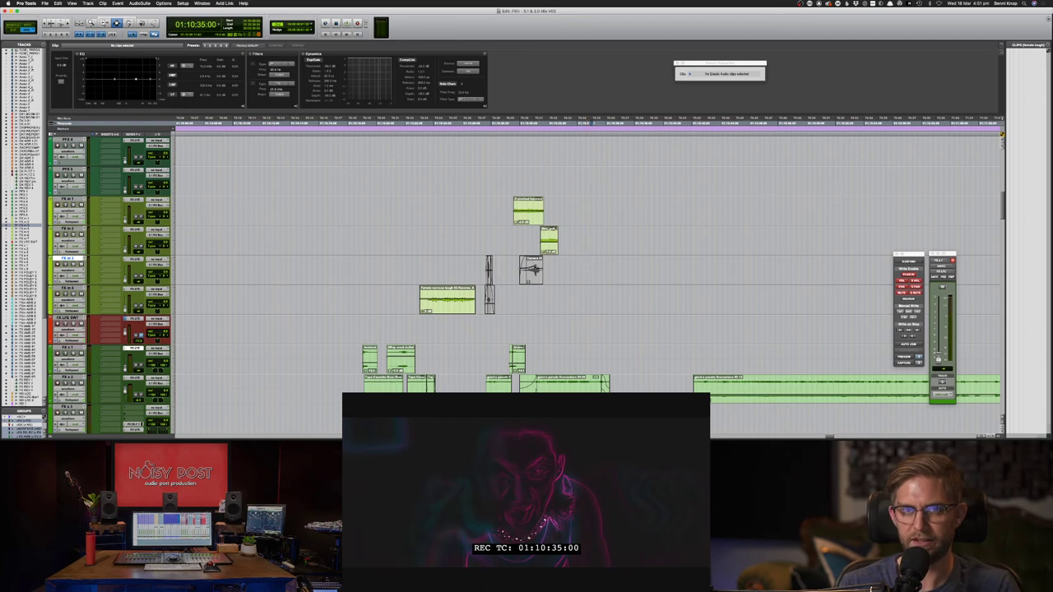
key("comma")
key("comma")
key("comma")
key("comma")
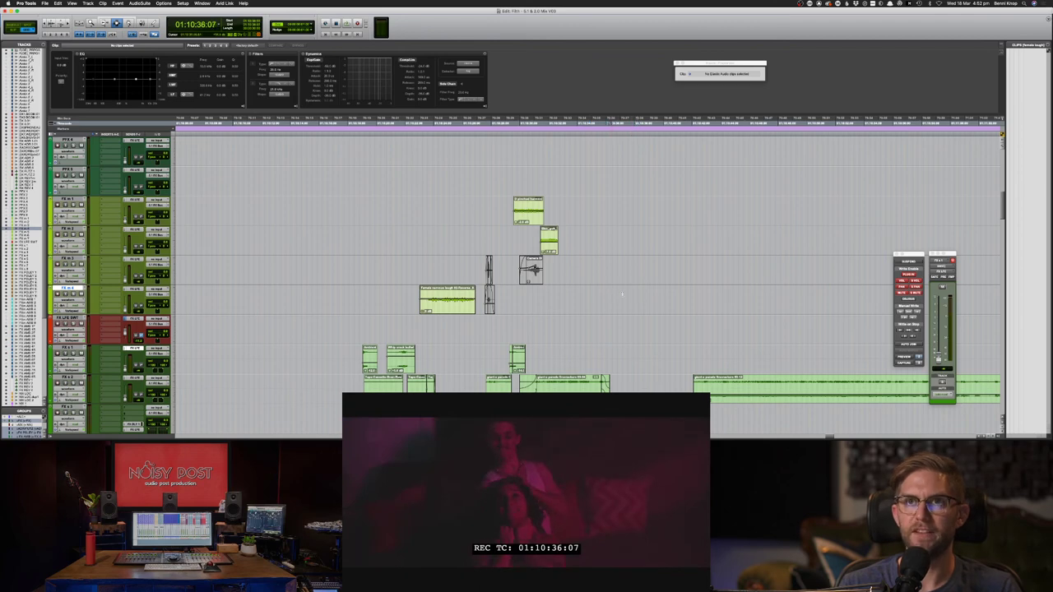
left_click(591, 298)
key("space")
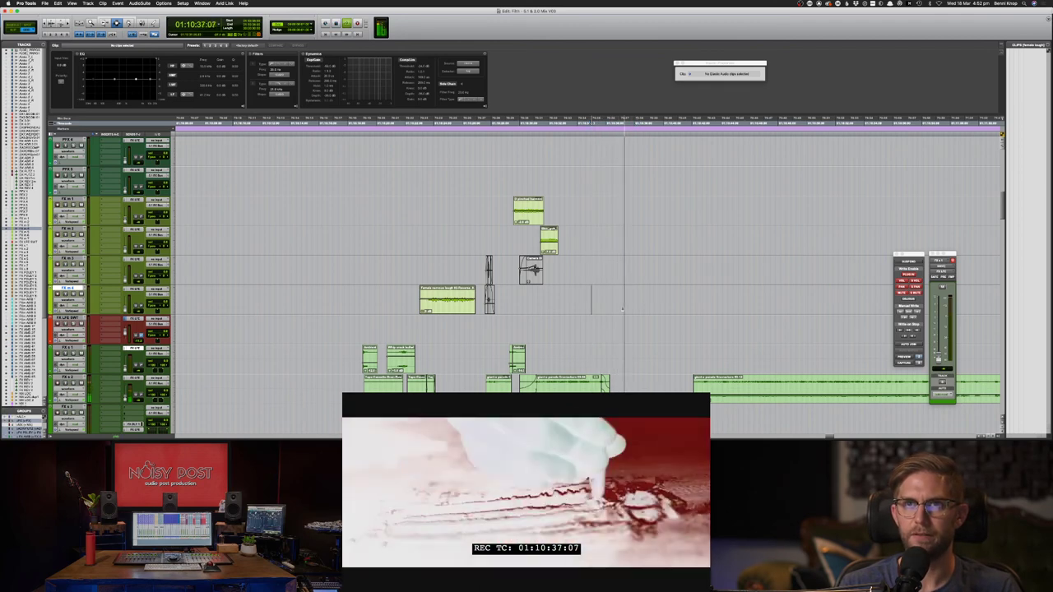
key("space")
- Paste the two copied clips onto FX m 1 and FX m 2 at the new position
left_click_drag(613, 249, 672, 275)
key("super+v")
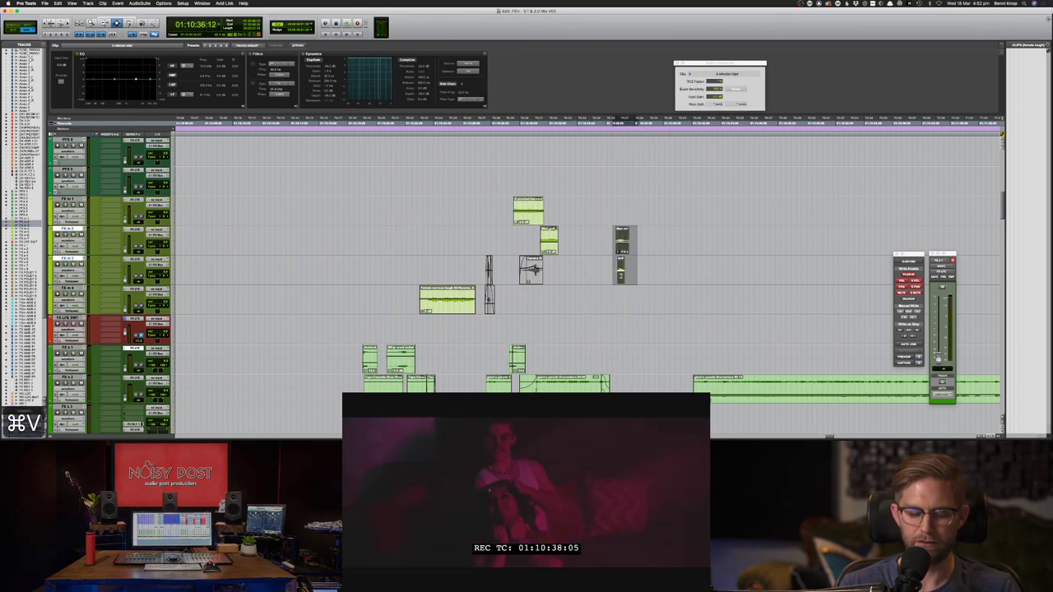
key("super+x")
left_click_drag(603, 217, 661, 244)
key("super+v")
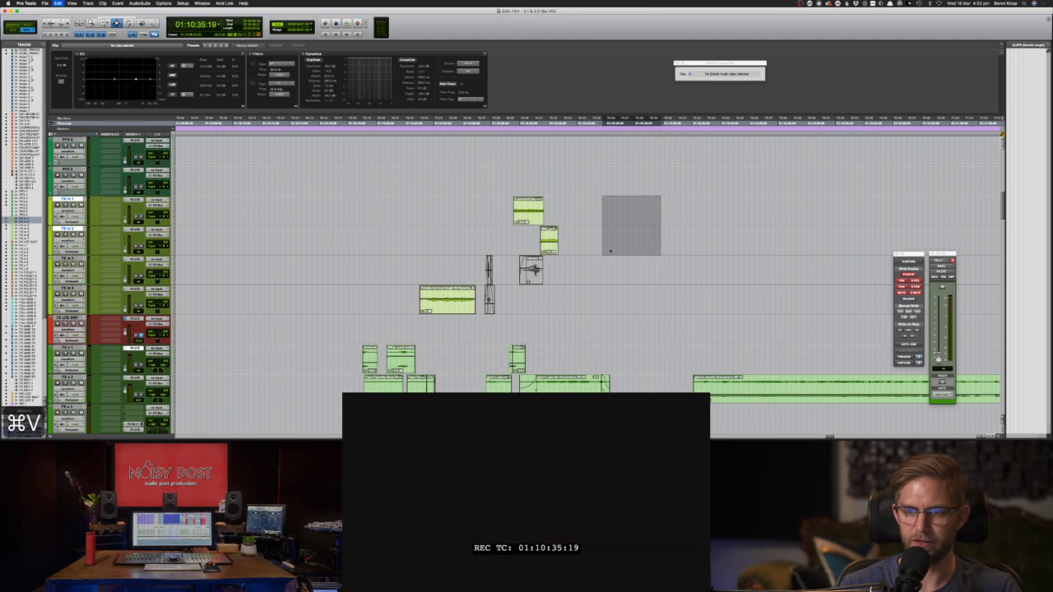
key("super+bracketright")
key("super+bracketright")
key("super+bracketright")
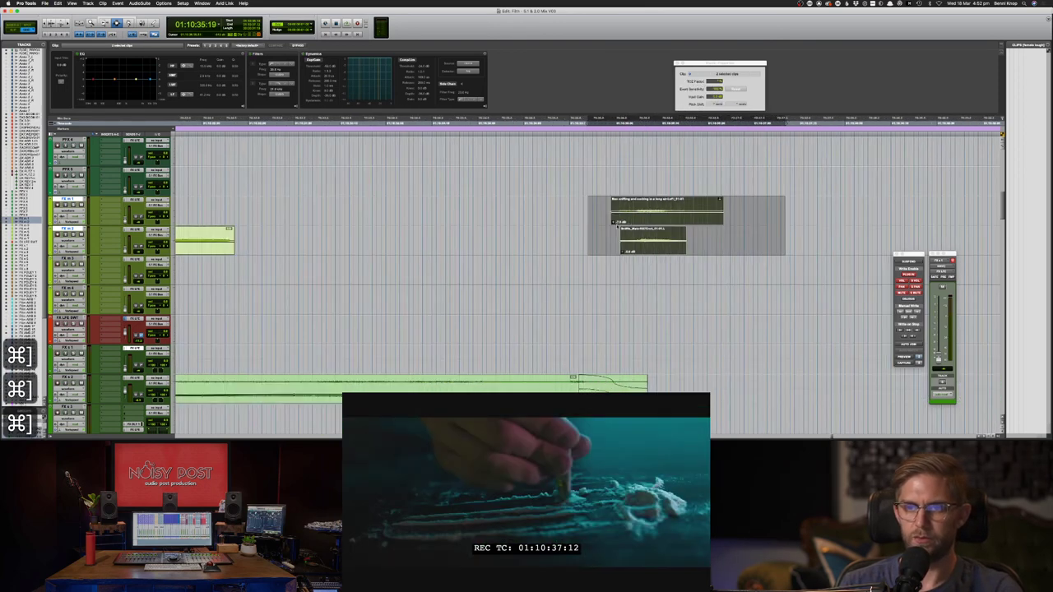
left_click(607, 216)
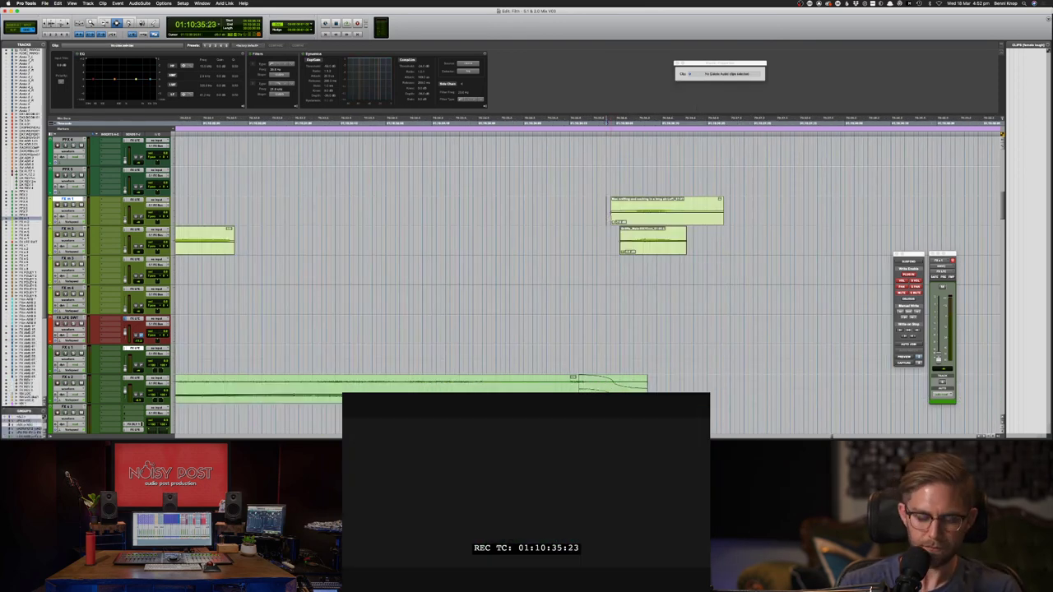
key("period")
key("period")
key("period")
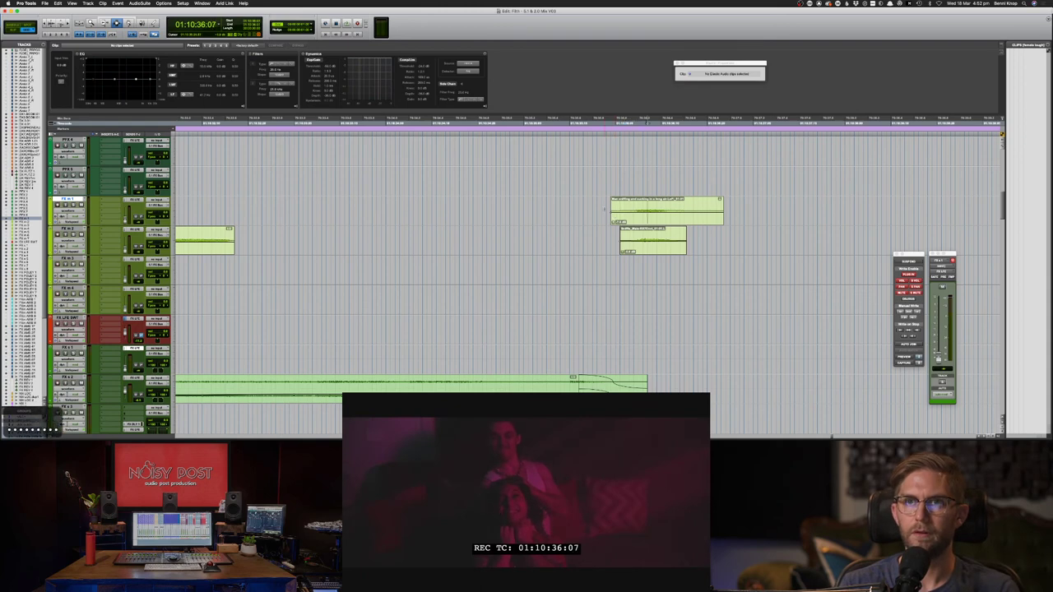
- Nudge both pasted FX clips slightly later in time
left_click_drag(602, 211, 771, 232)
key("period")
key("period")
key("period")
key("period")
key("period")
key("period")
key("period")
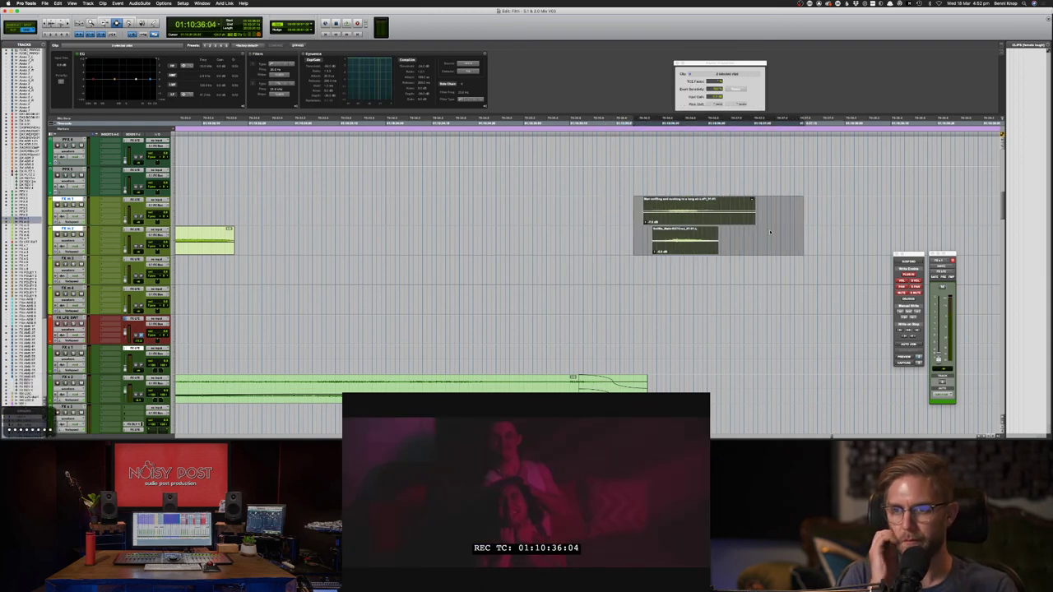
key("period")
left_click(654, 216)
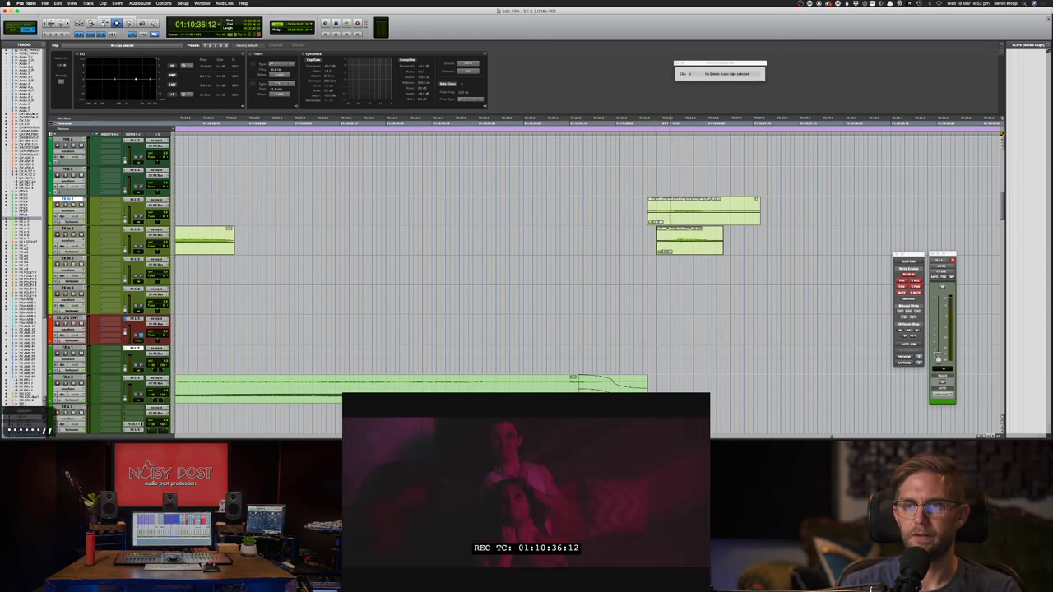
left_click(657, 216)
left_click(675, 235, "shift")
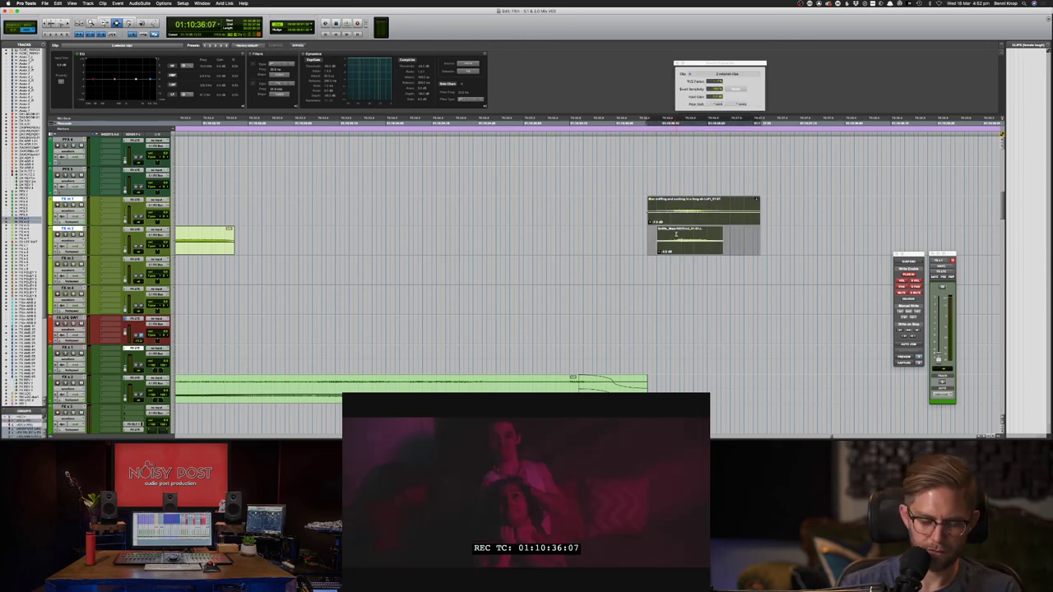
key("KP_Add")
key("KP_Add")
key("KP_Add")
key("KP_Add")
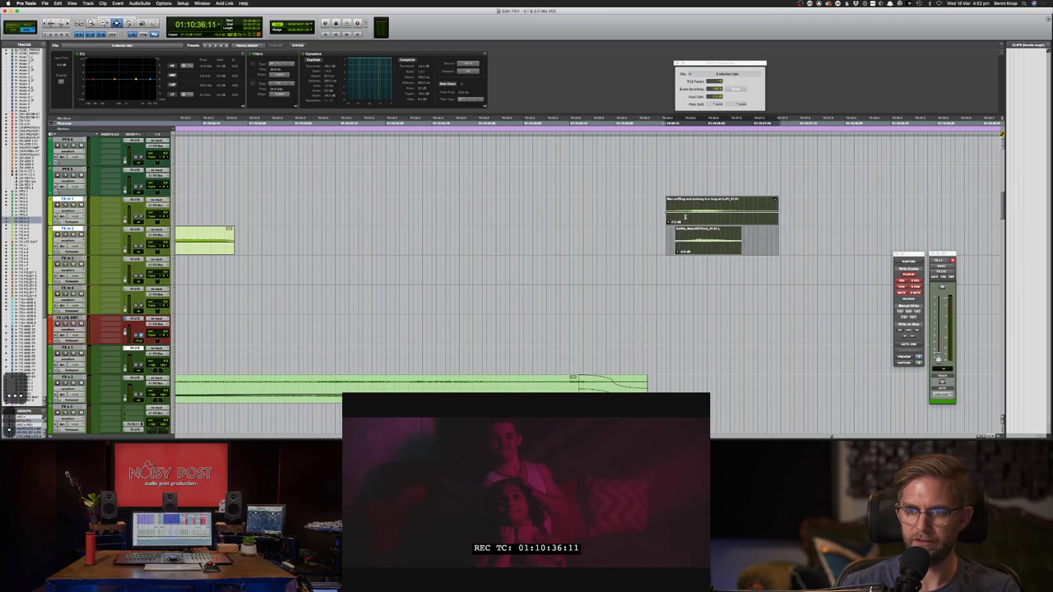
- Split both FX clips at the red flash and delete the short section after it
left_click(686, 217)
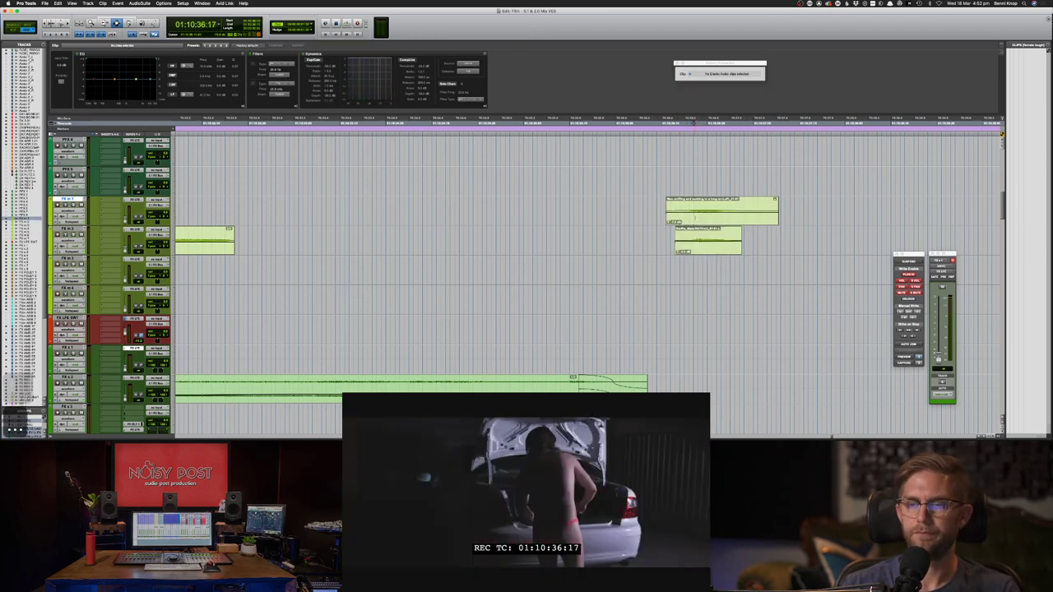
key("super+e")
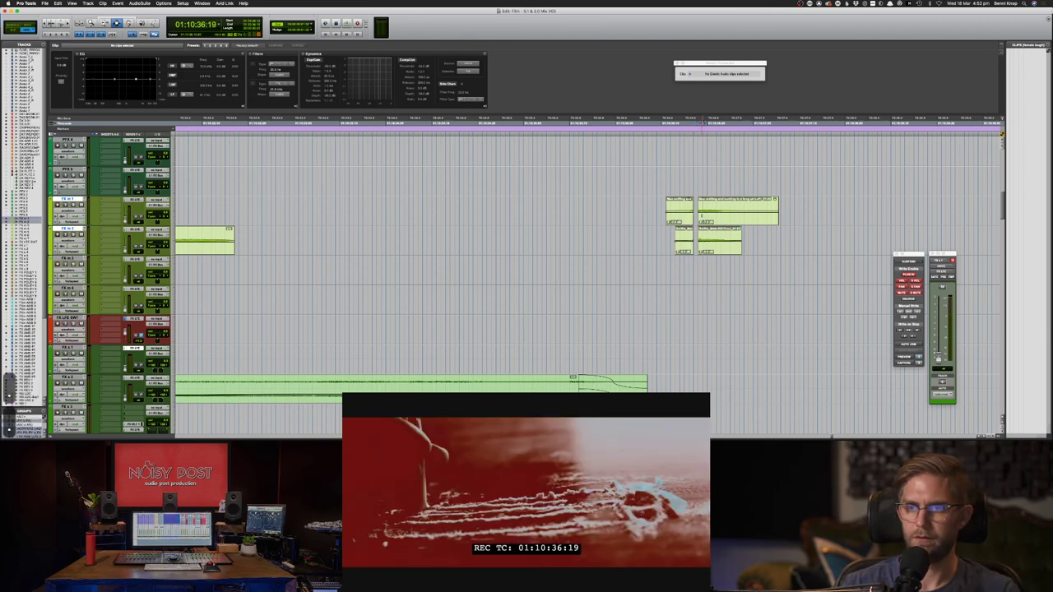
key("BackSpace")
key("period")
key("period")
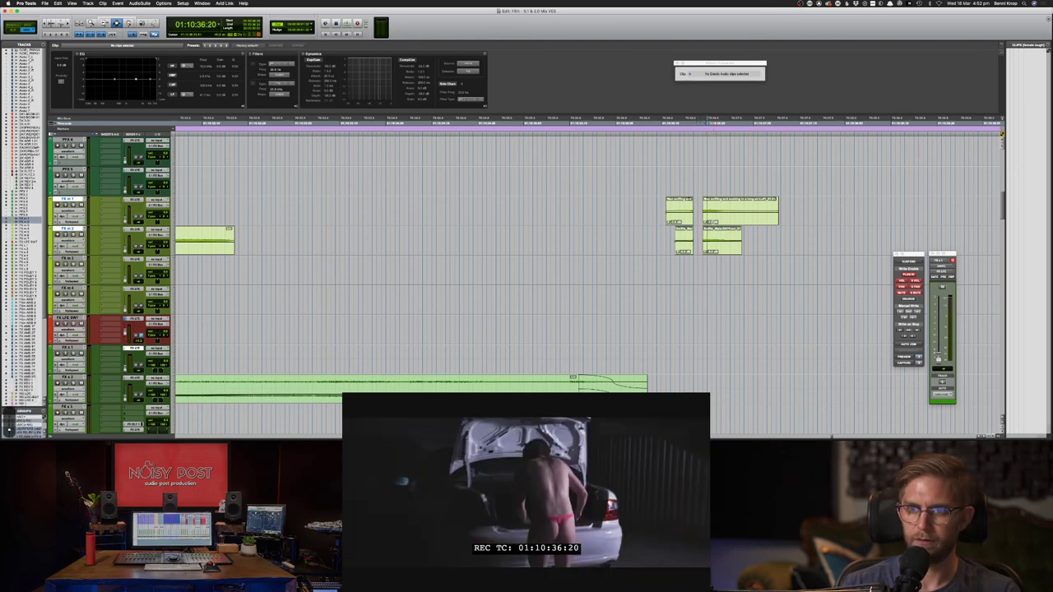
- Cut one-frame gaps out of both FX clips at the red flash
left_click_drag(710, 220, 717, 238)
left_click(709, 218)
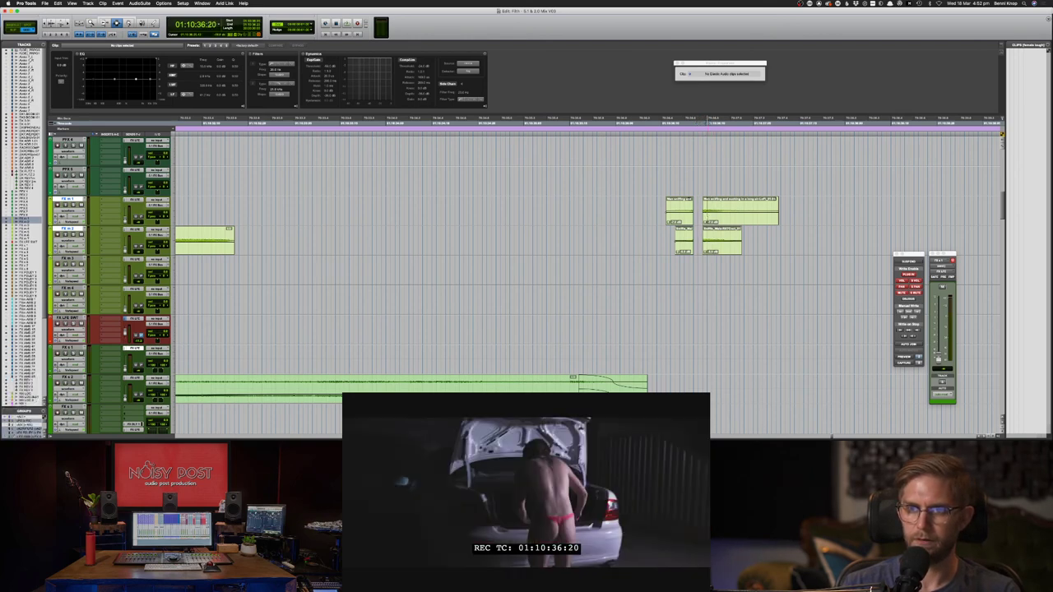
key("period")
key("period")
key("comma")
key("comma")
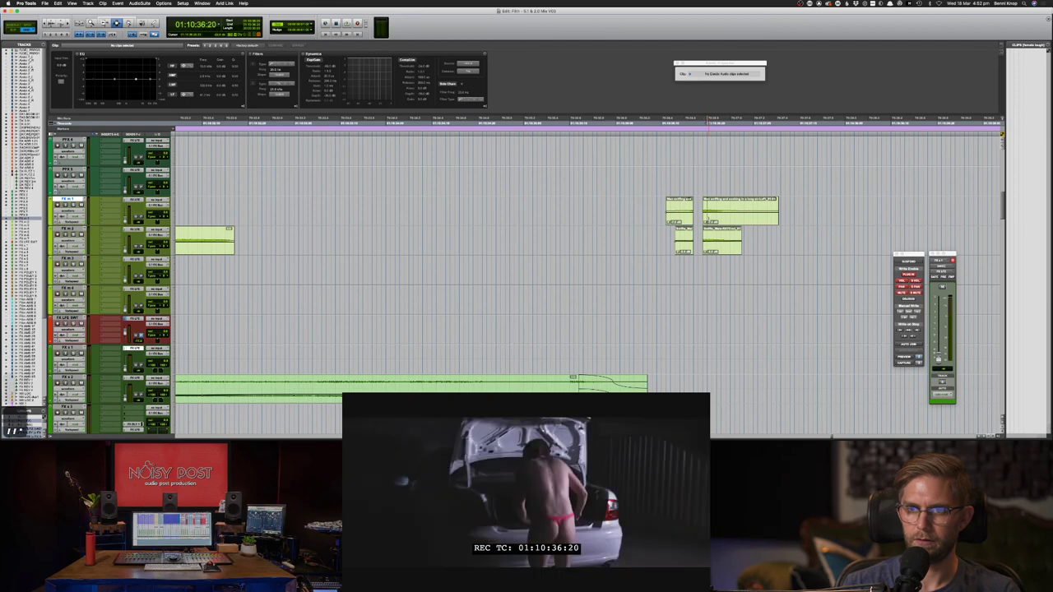
left_click_drag(708, 218, 714, 244)
key("BackSpace")
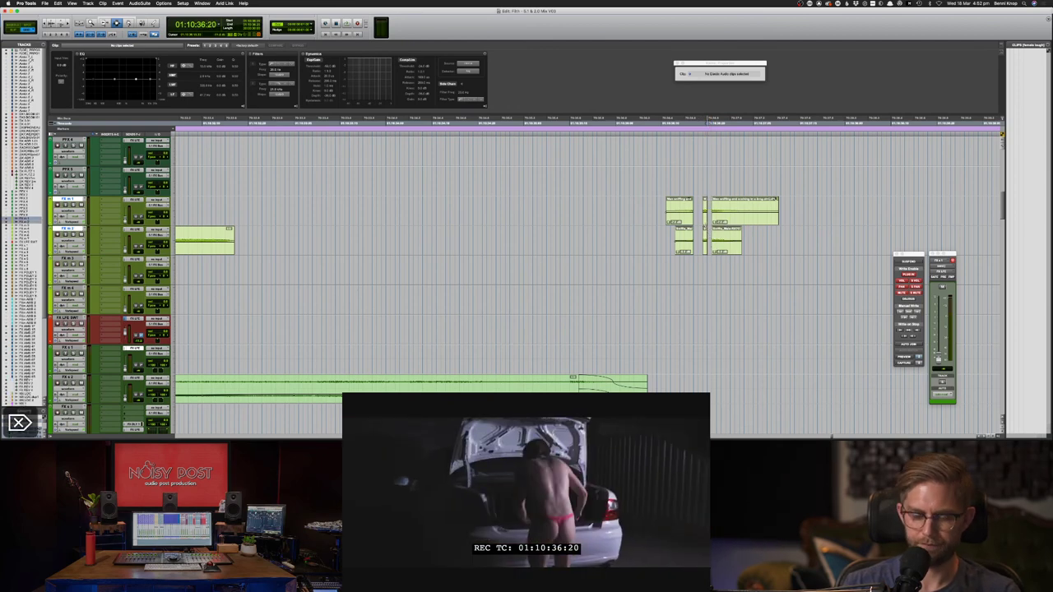
key("period")
key("period")
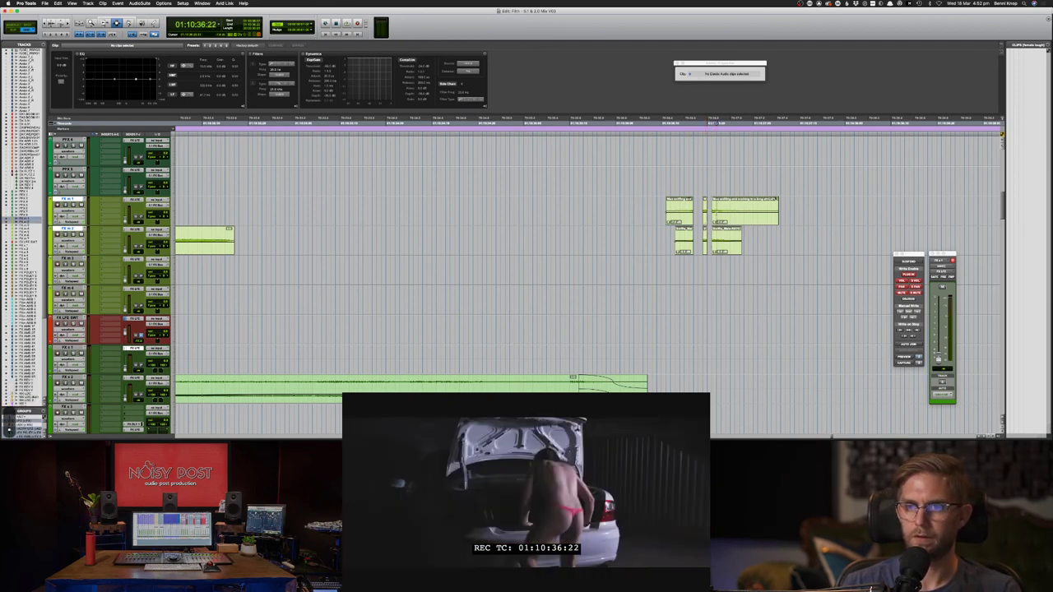
left_click_drag(716, 217, 720, 218)
key("BackSpace")
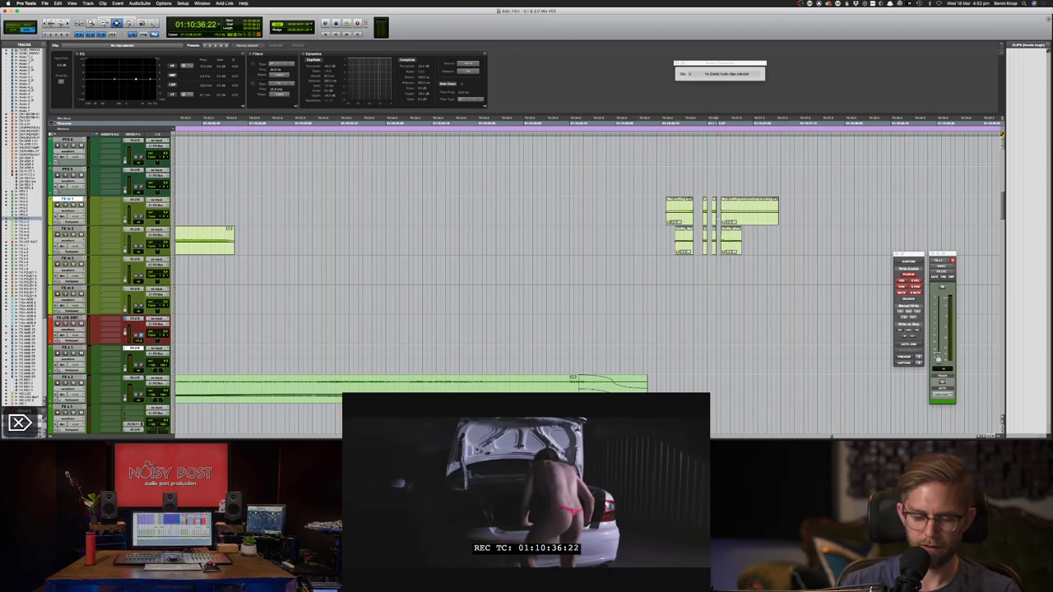
- Delete the frame at 01:10:37:00 and everything after 01:10:37:02 from both clips
key("period")
key("period")
key("period")
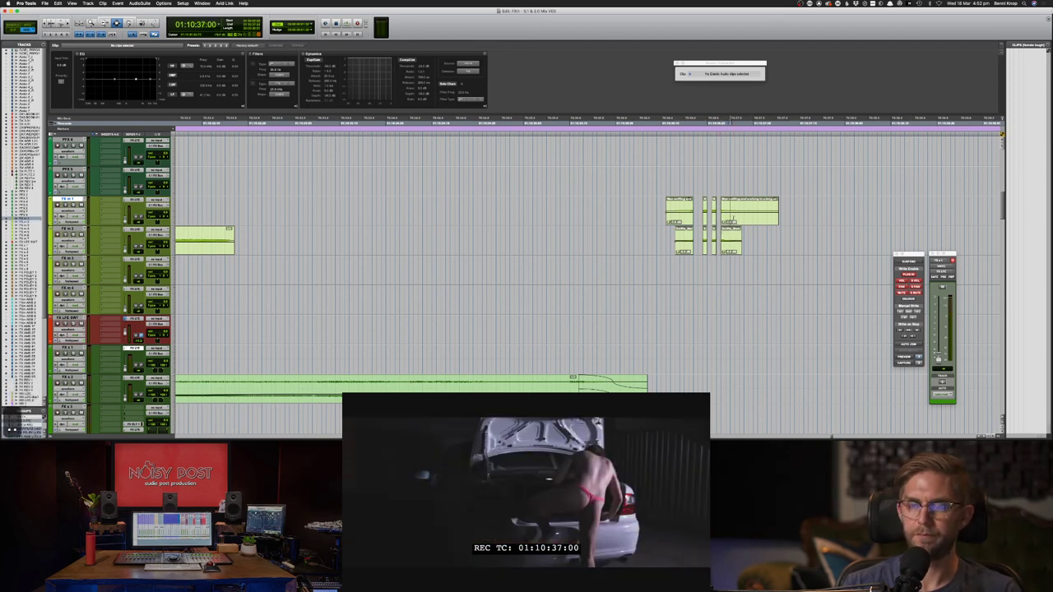
left_click_drag(731, 214, 734, 232)
key("Delete")
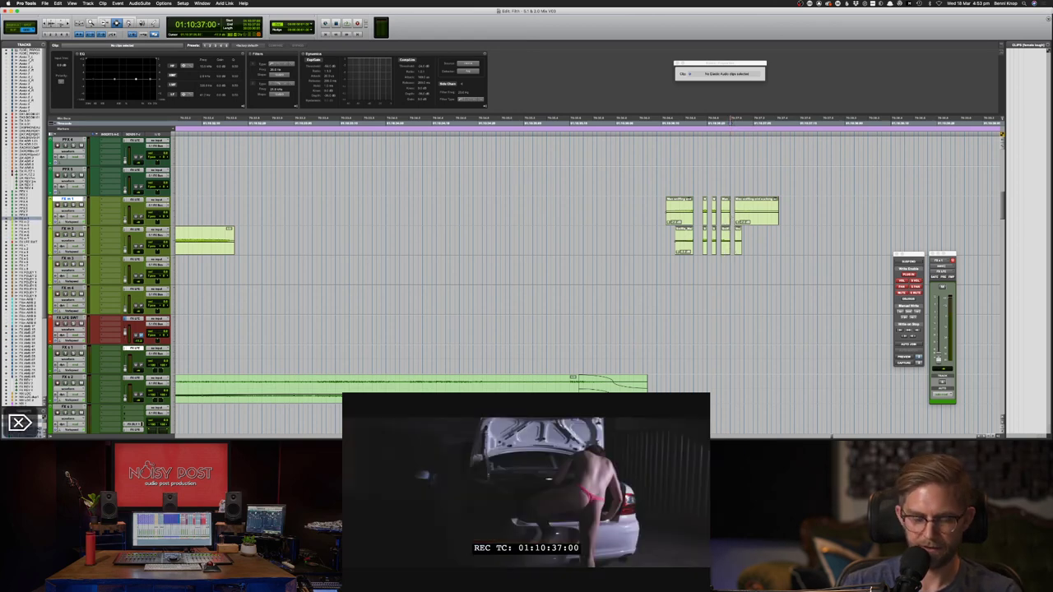
key("period")
key("period")
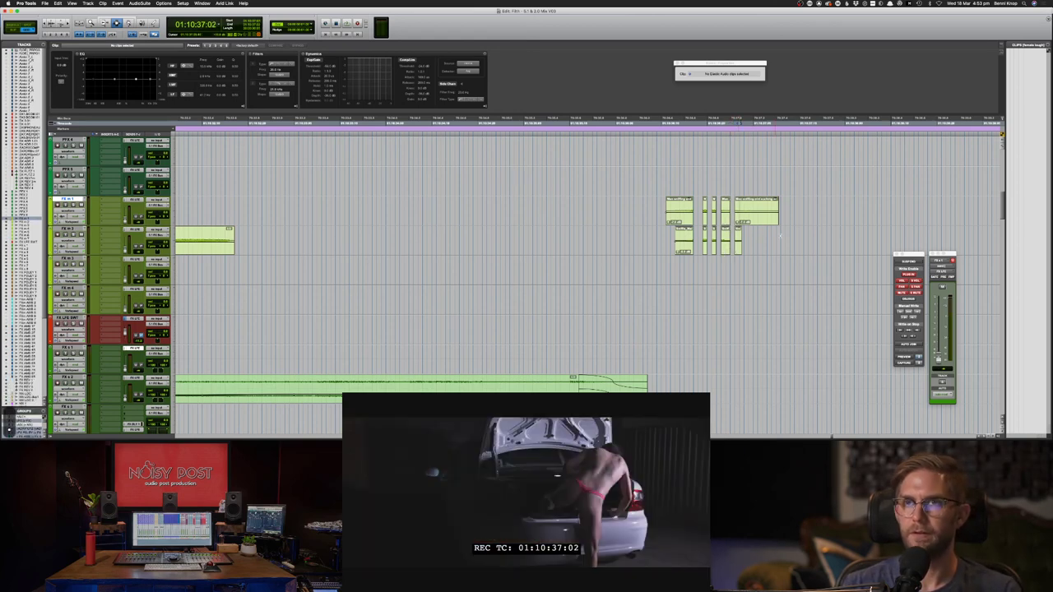
left_click_drag(739, 216, 794, 234)
key("Delete")
- Play back the chopped clips, then undo all the cuts so the clips are whole
key("space")
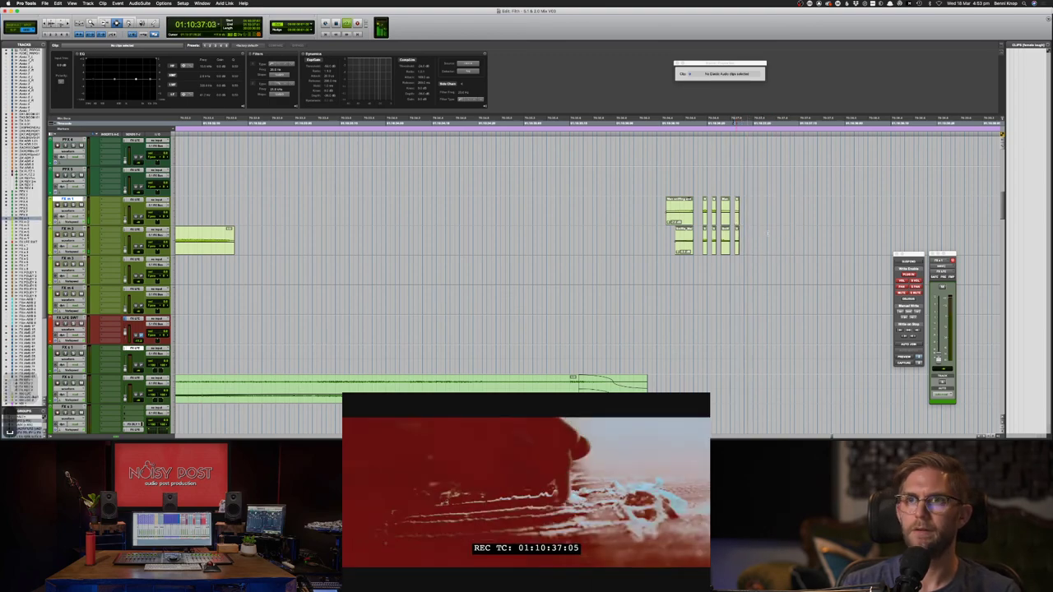
key("space")
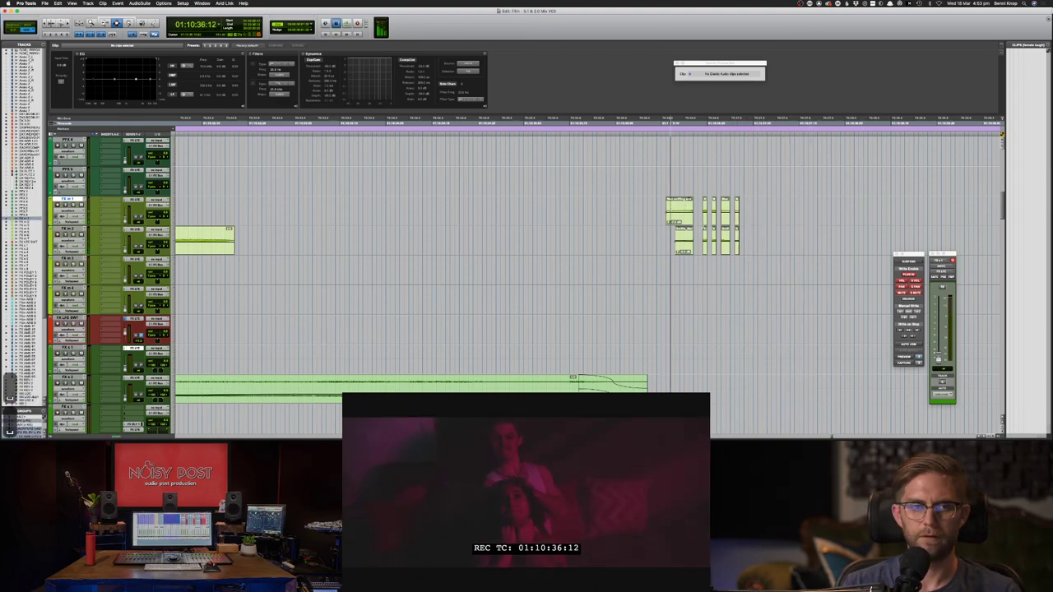
key("space")
key("space")
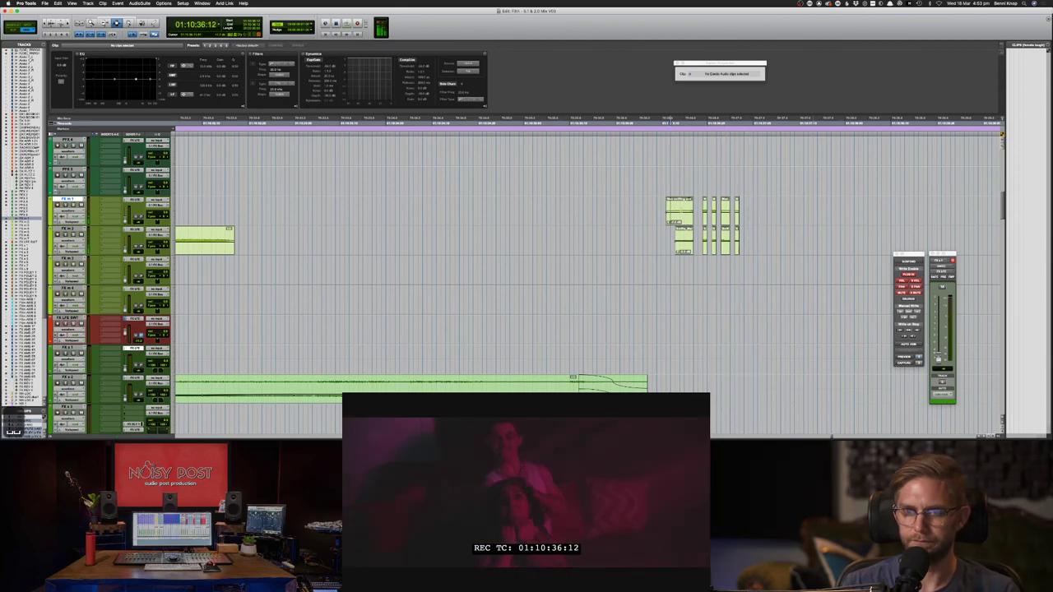
key("space")
key("super+z")
key("super+z")
key("super+z")
key("super+z")
key("super+z")
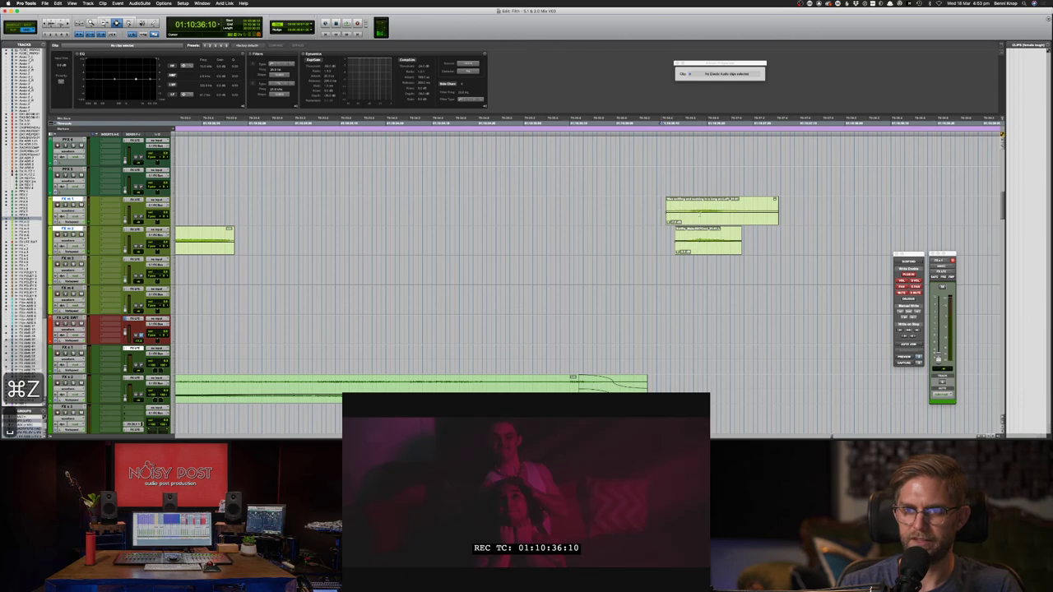
key("space")
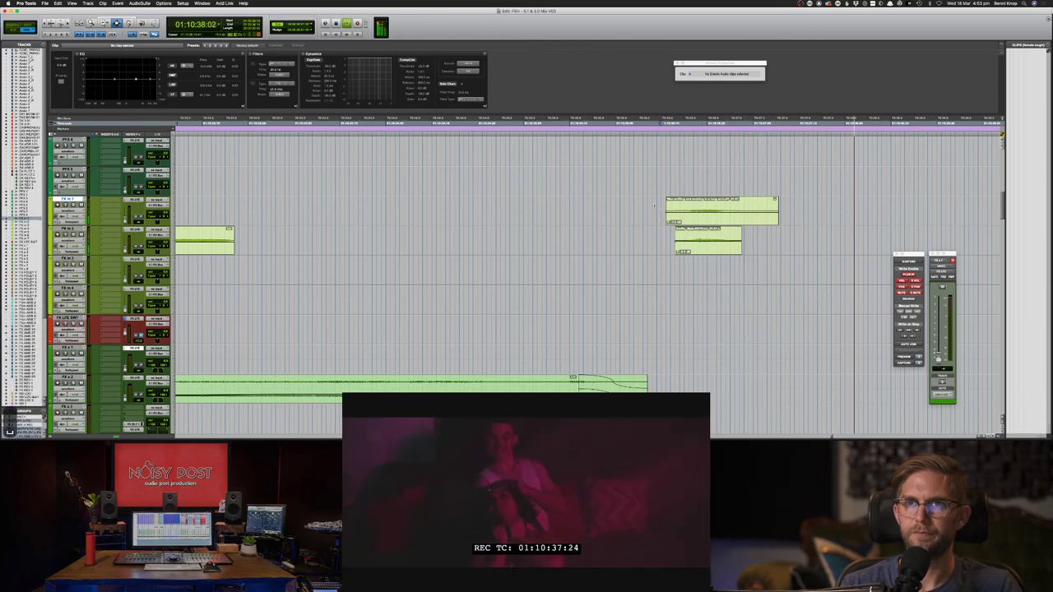
key("space")
- Select both whole FX clips and audition the selection against the picture
left_click_drag(652, 210, 812, 243)
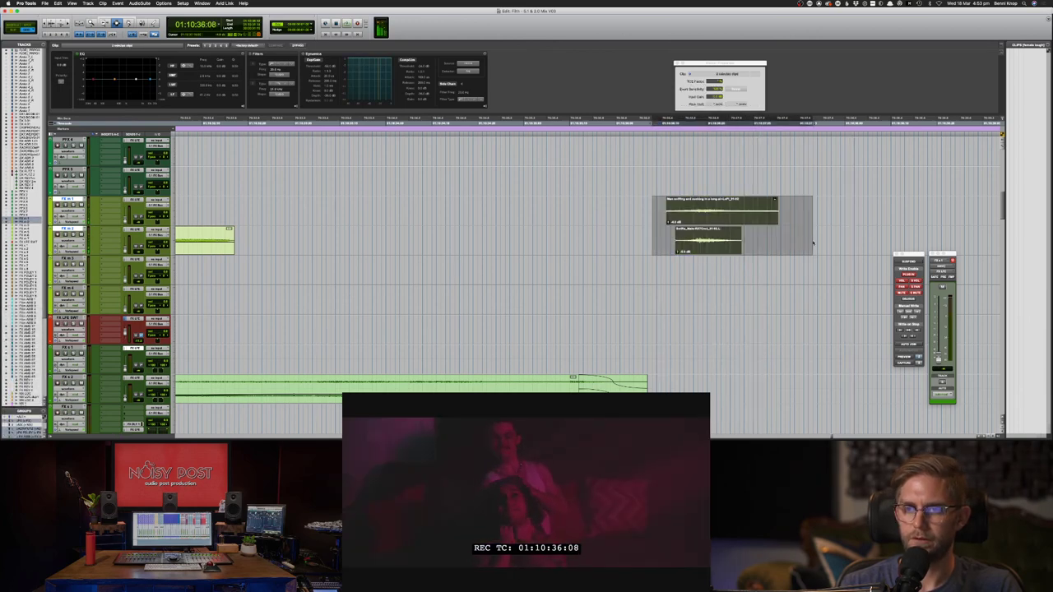
key("space")
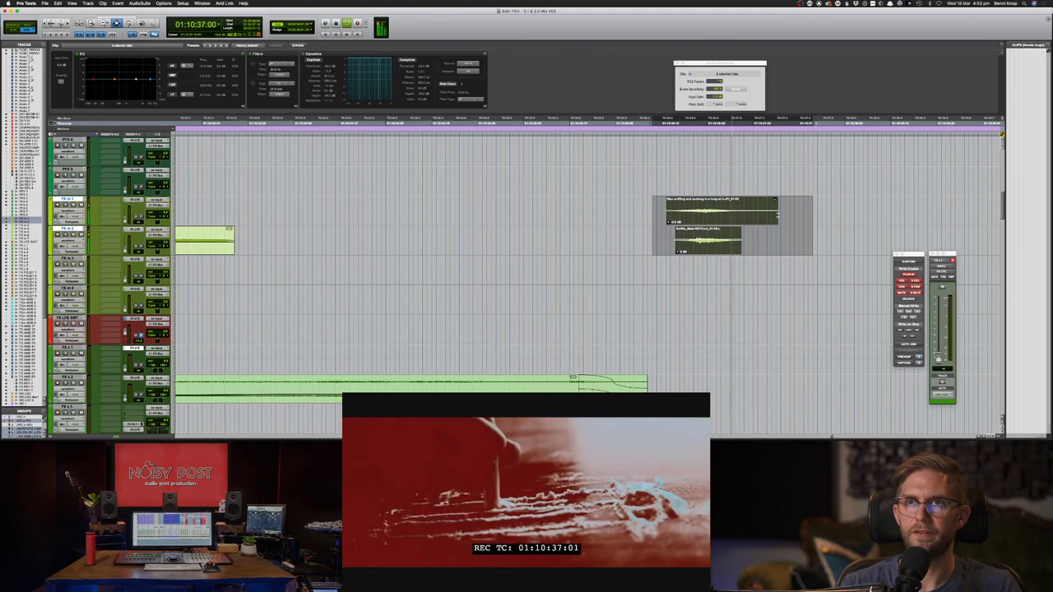
key("space")
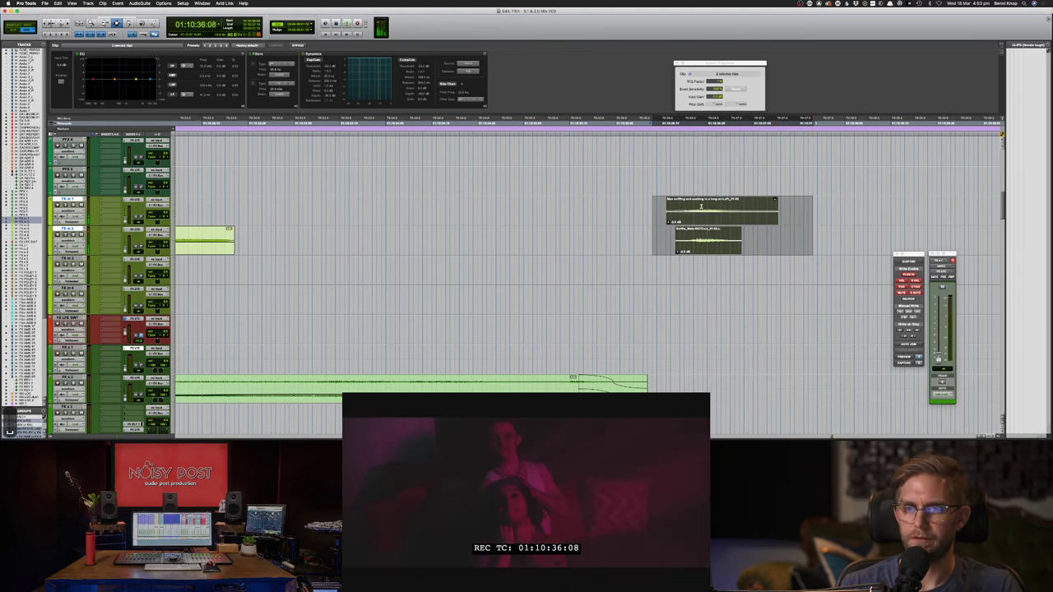
key("space")
key("space")
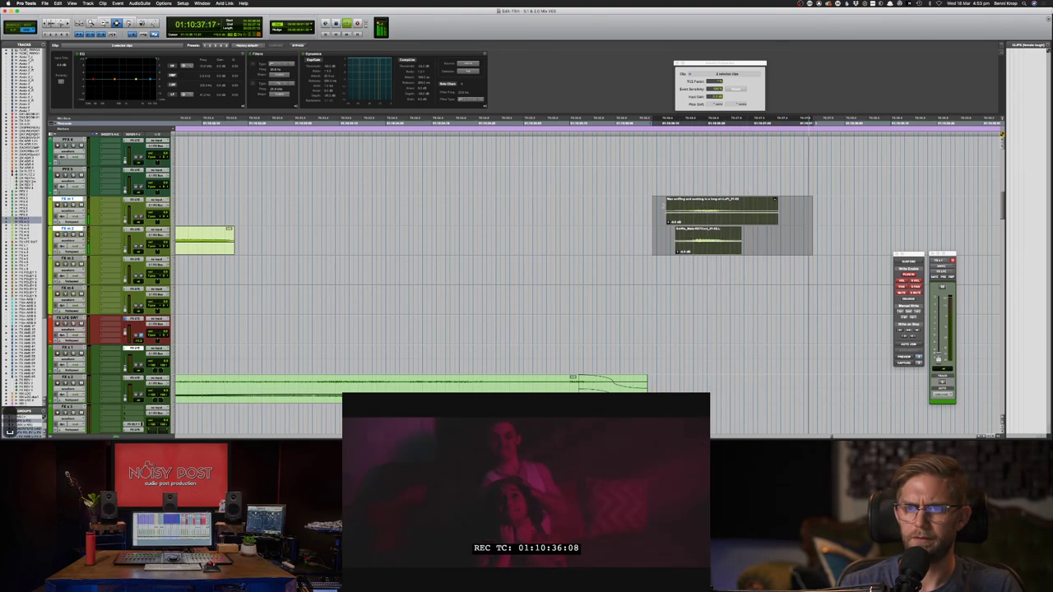
- Play back the dialogue section around the FX clips and zoom the timeline out
left_click(632, 207)
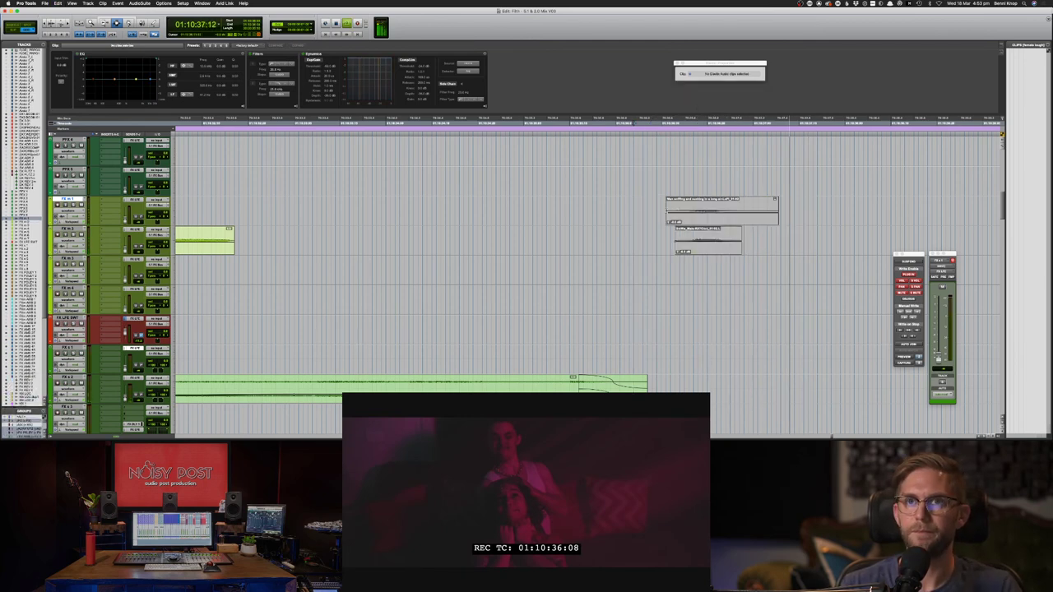
key("space")
scroll(636, 198, "up", 20)
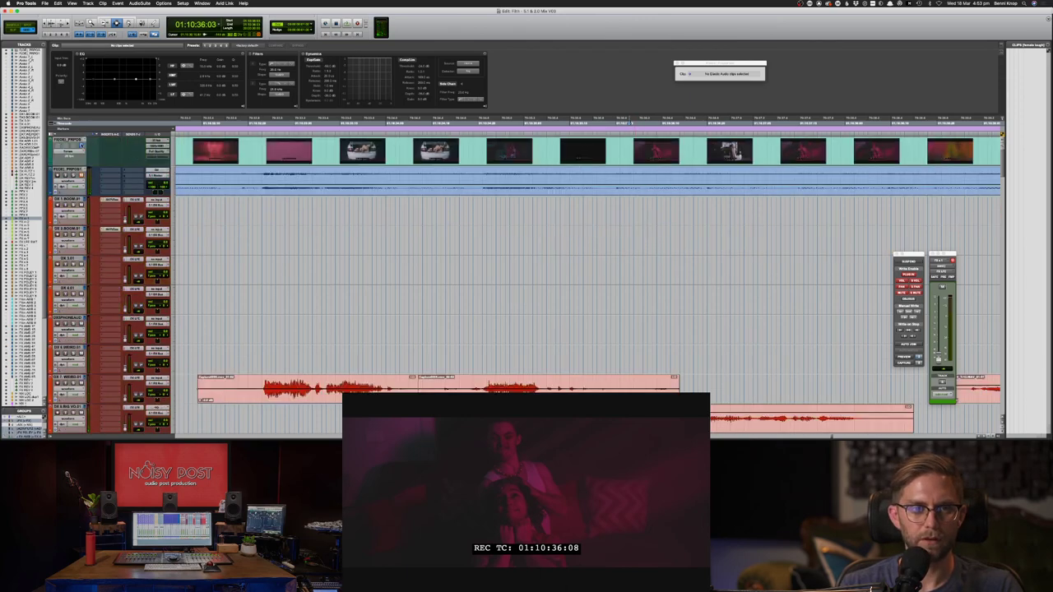
scroll(594, 331, "down", 5)
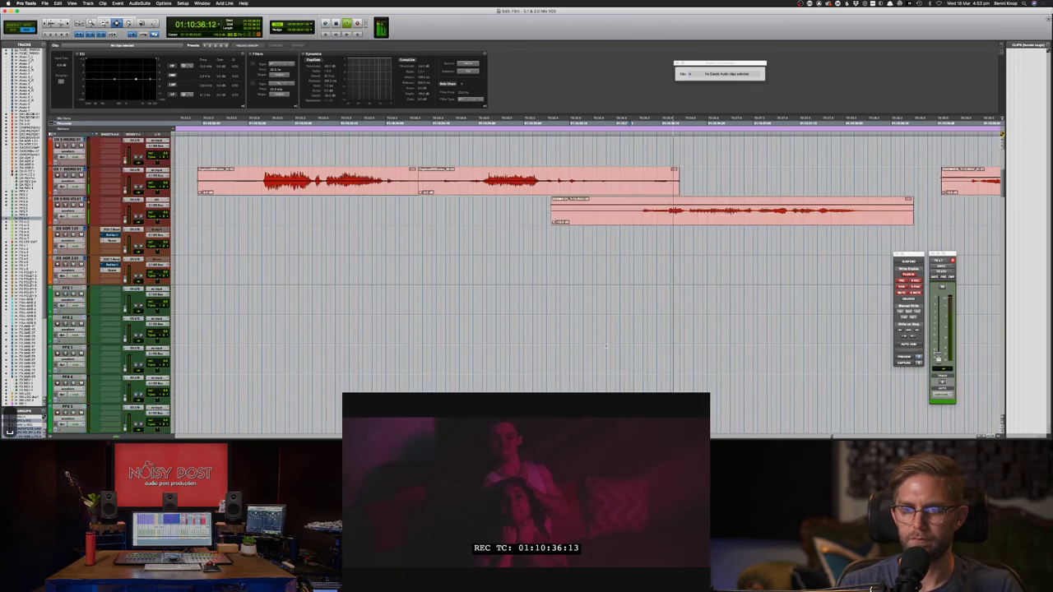
key("space")
left_click(642, 221)
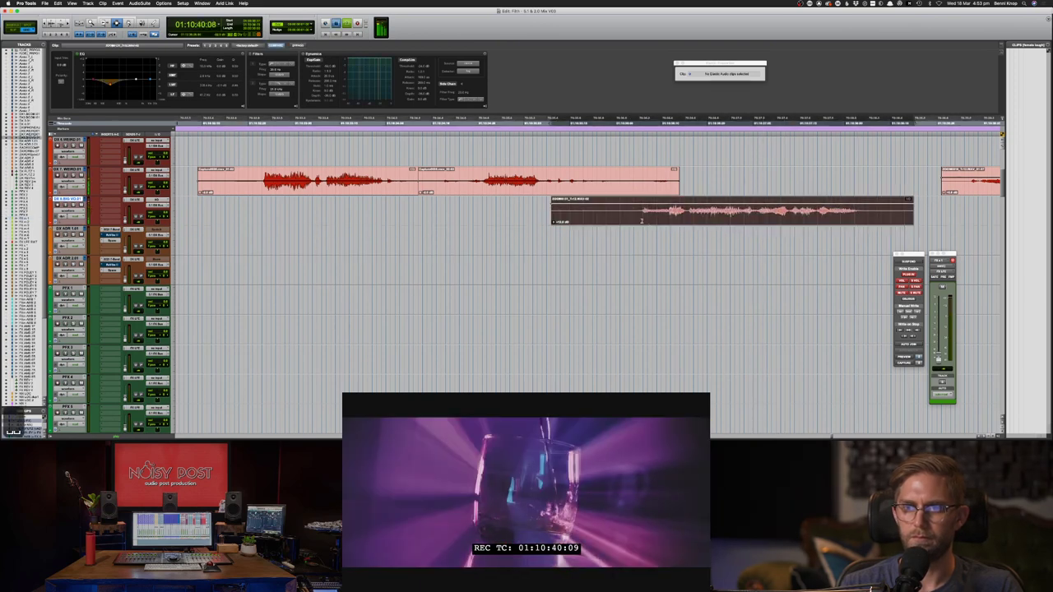
key("space")
key("space")
key("super+[")
key("super+[")
key("super+[")
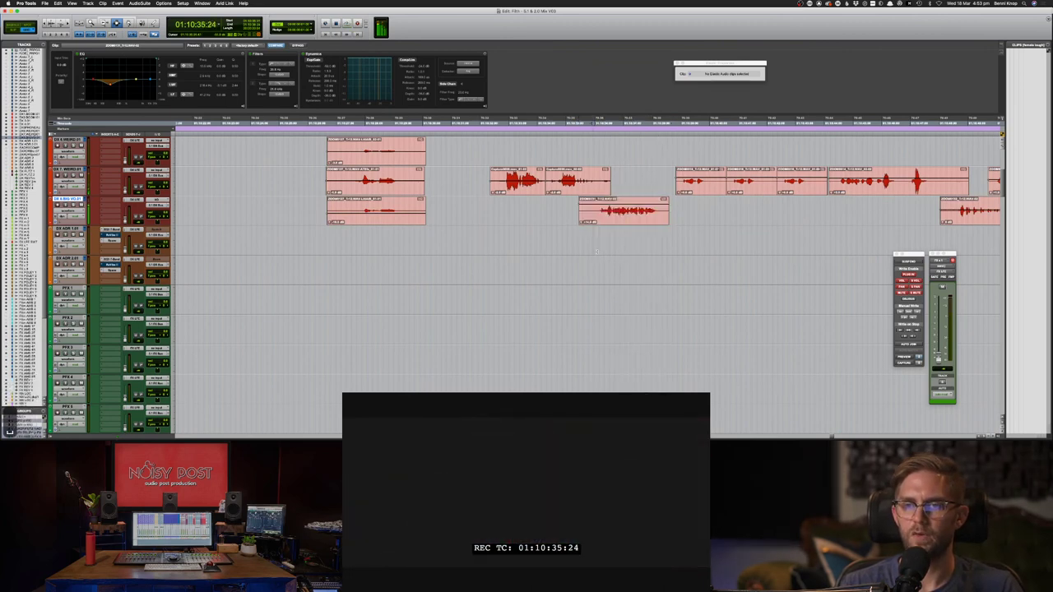
key("space")
- Select the two FX clips, unmute them with Cmd+M, and zoom in closely around them
scroll(613, 240, "down", 10)
key("space")
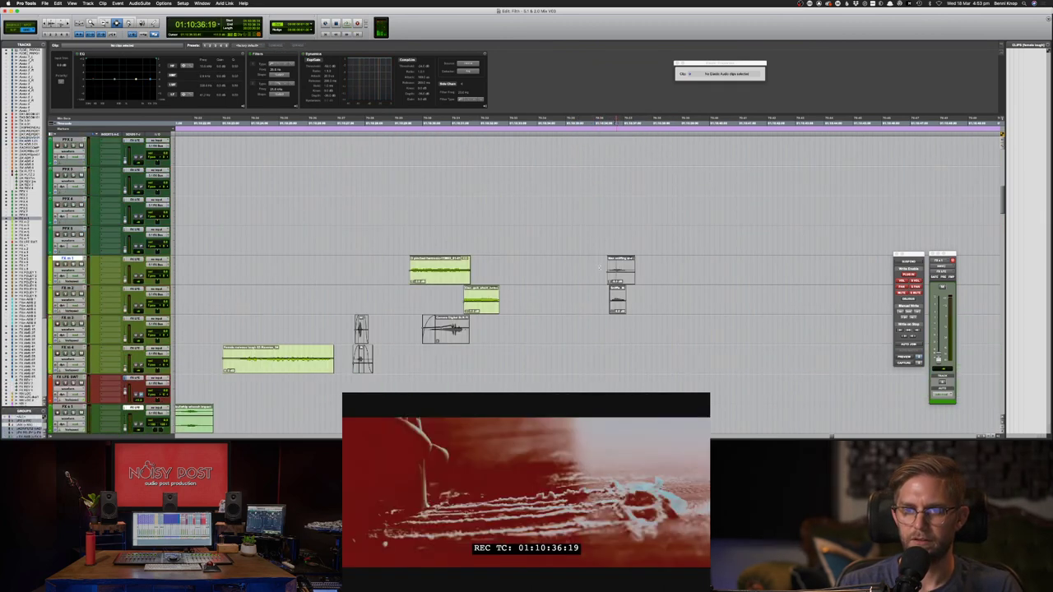
left_click_drag(594, 261, 650, 292)
key("space")
key("super+m")
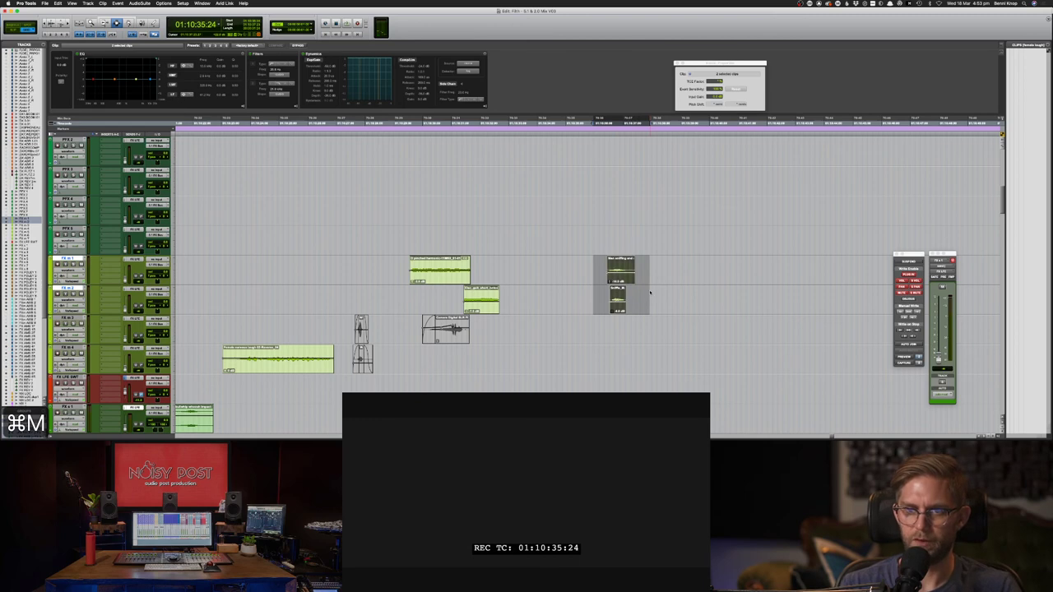
key("super+]")
key("super+]")
scroll(650, 290, "right", 5)
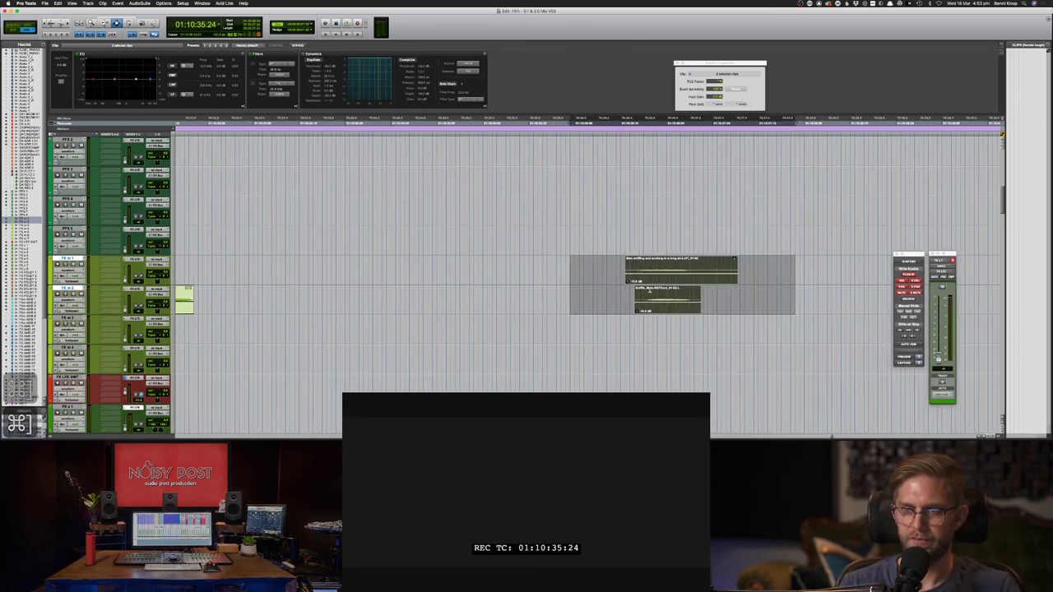
- Play the layered clips, then copy a narrow slice spanning FX m 1 and FX m 2
left_click(466, 271)
key("space")
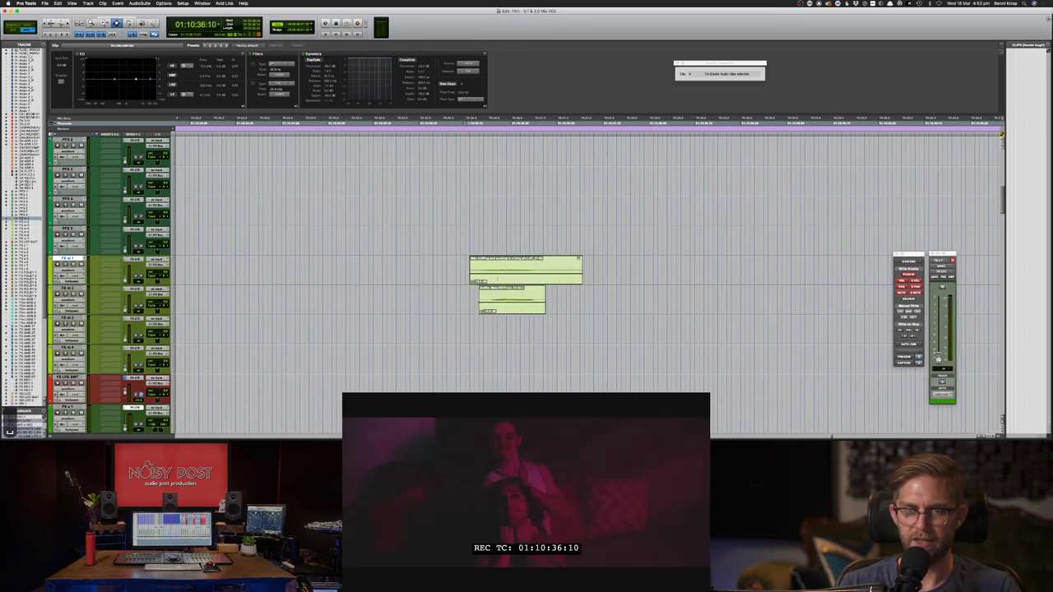
key("space")
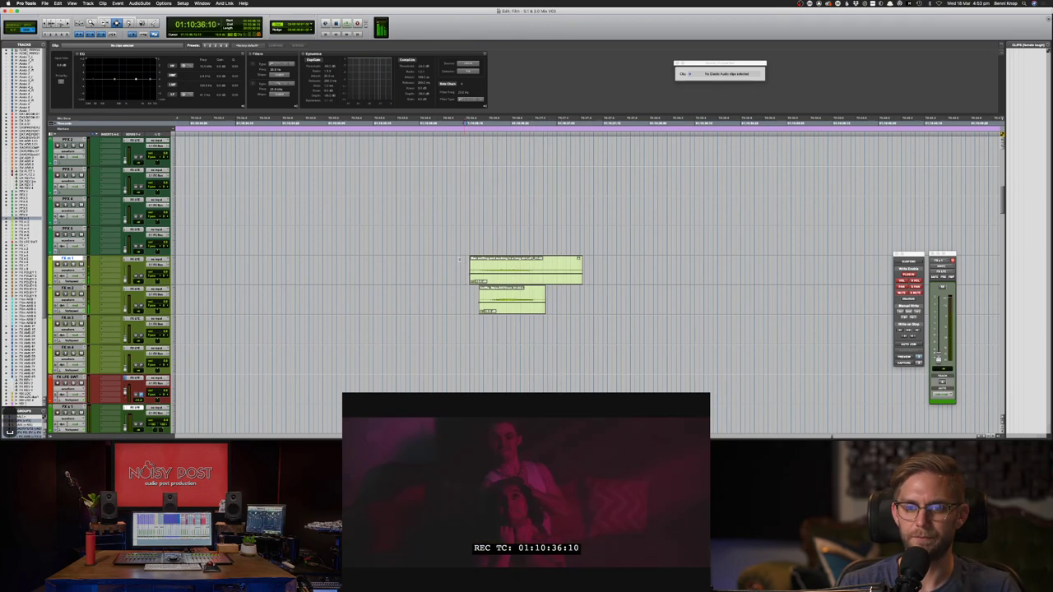
left_click_drag(454, 260, 615, 308)
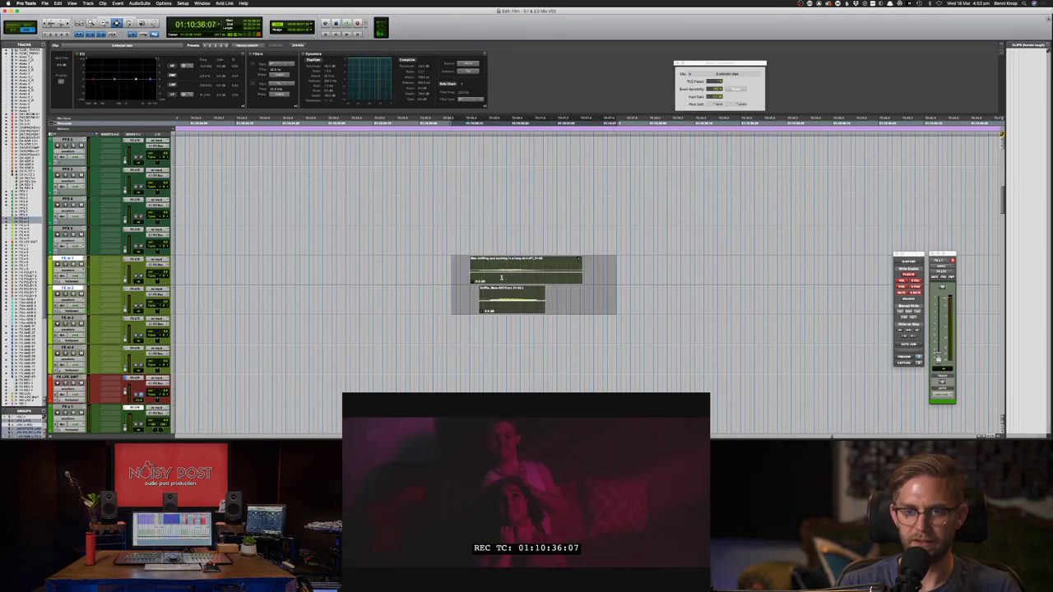
left_click_drag(517, 278, 520, 289)
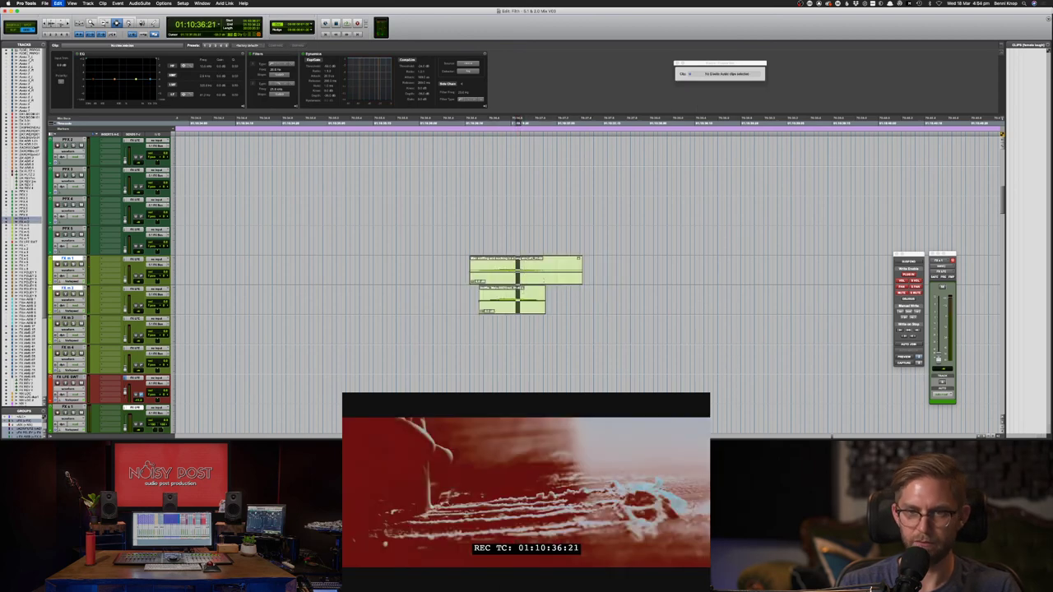
key("super+c")
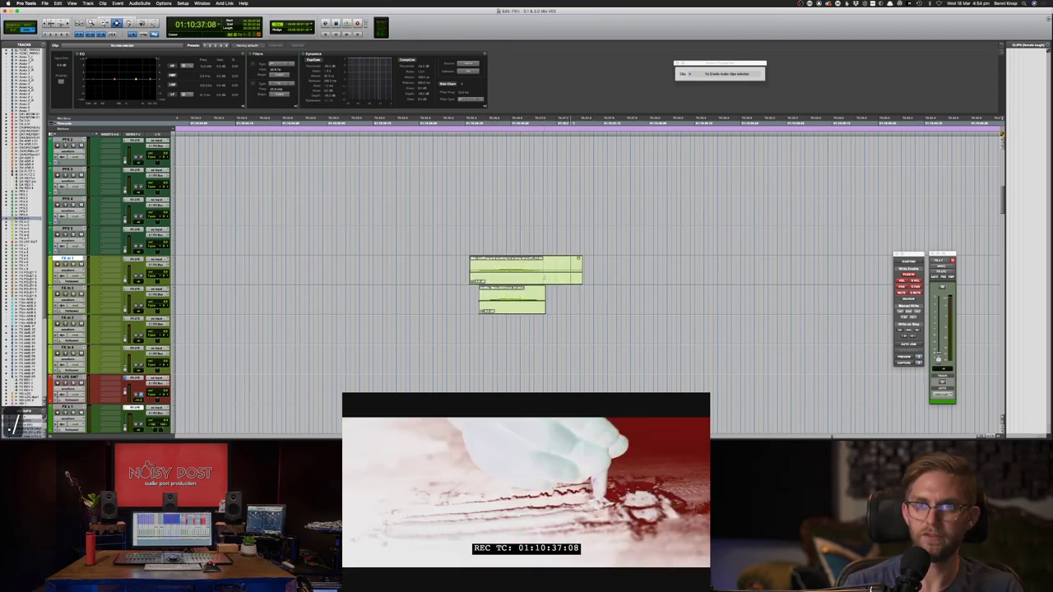
- Paste the slice as one-frame clips on FX m 1 and FX m 2 and lengthen them
key("comma")
key("comma")
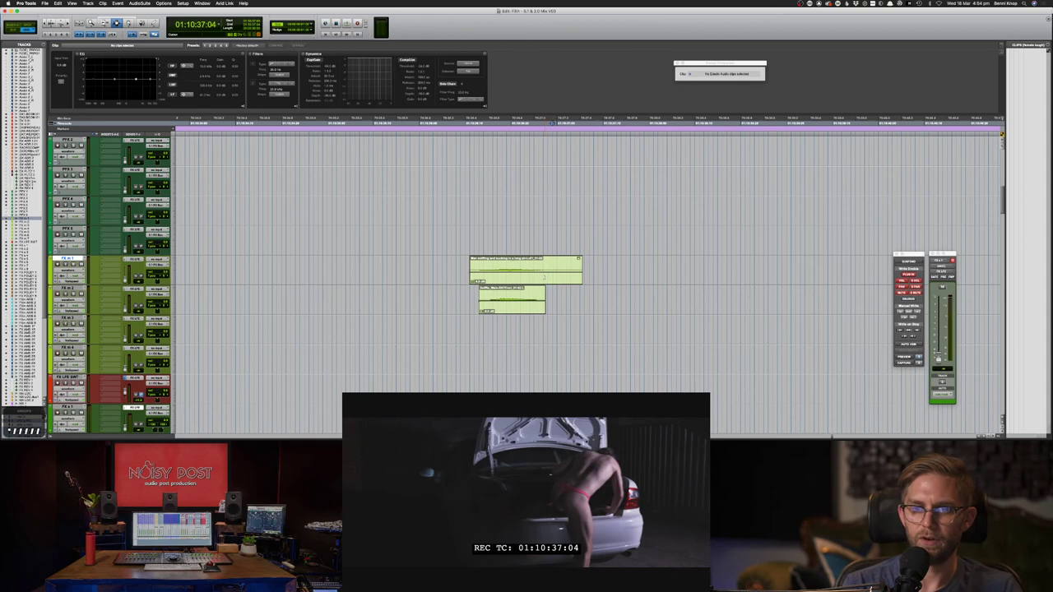
key("space")
key("space")
left_click_drag(553, 278, 556, 290)
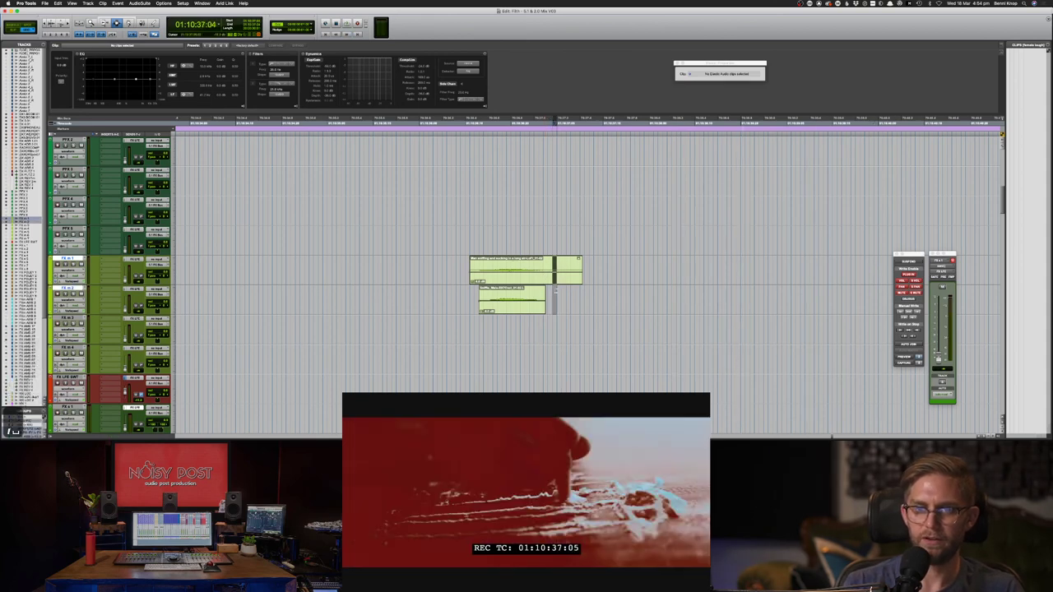
key("super+v")
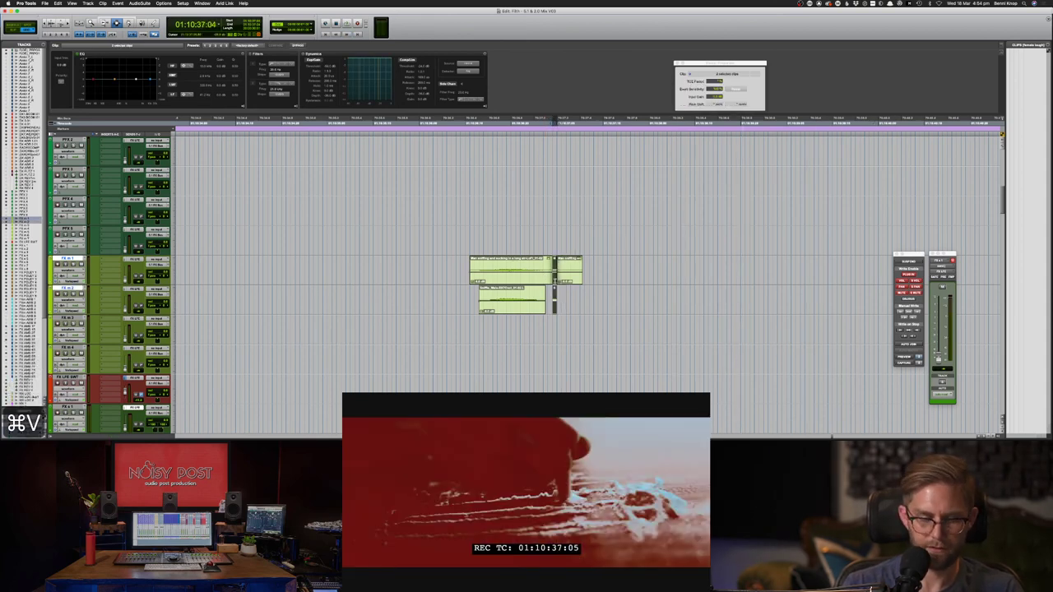
key("F6")
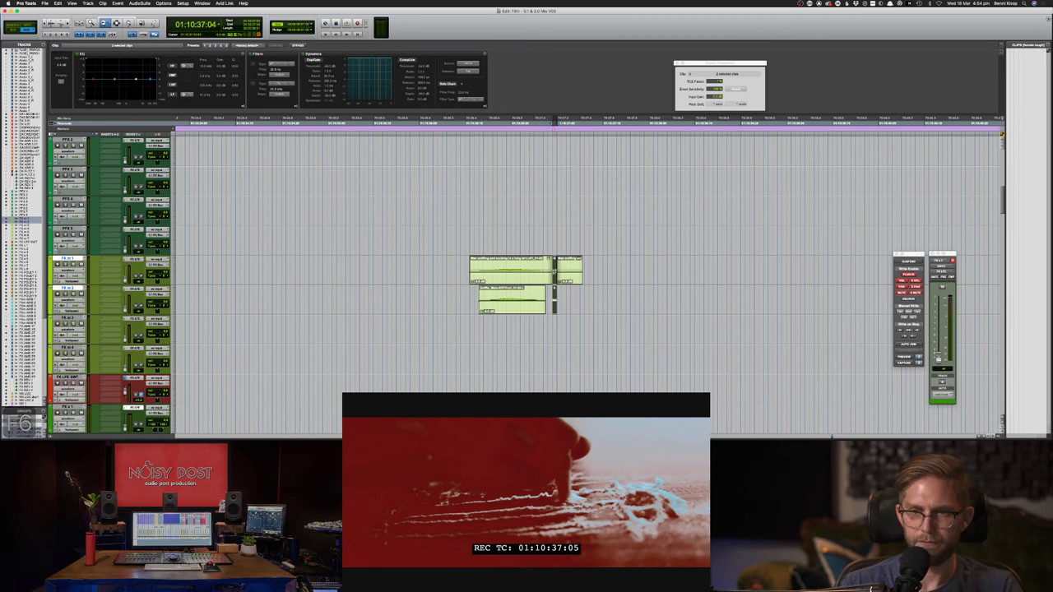
left_click_drag(555, 271, 560, 272)
- Paste the short clips at 01:10:37:08 on both tracks and duplicate the slice
key("super+c")
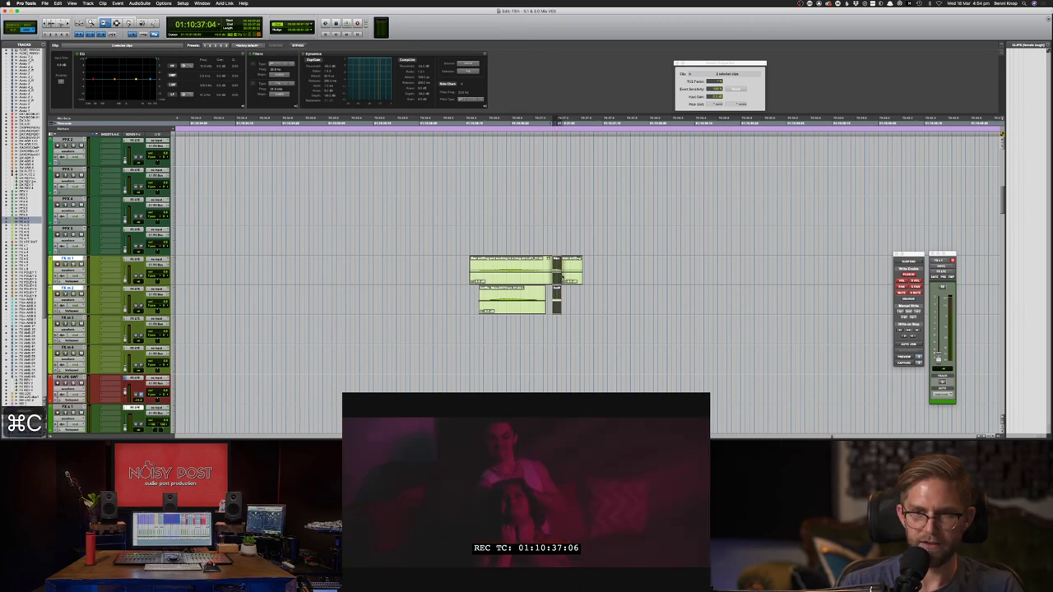
key("F7")
left_click(567, 274)
key("super+v")
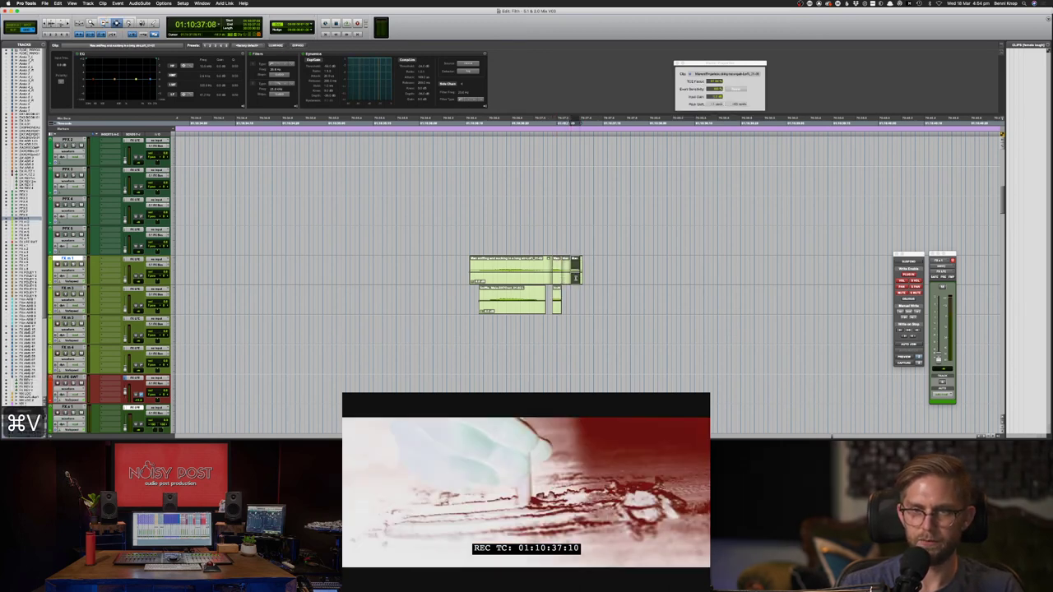
left_click(573, 290)
key("super+v")
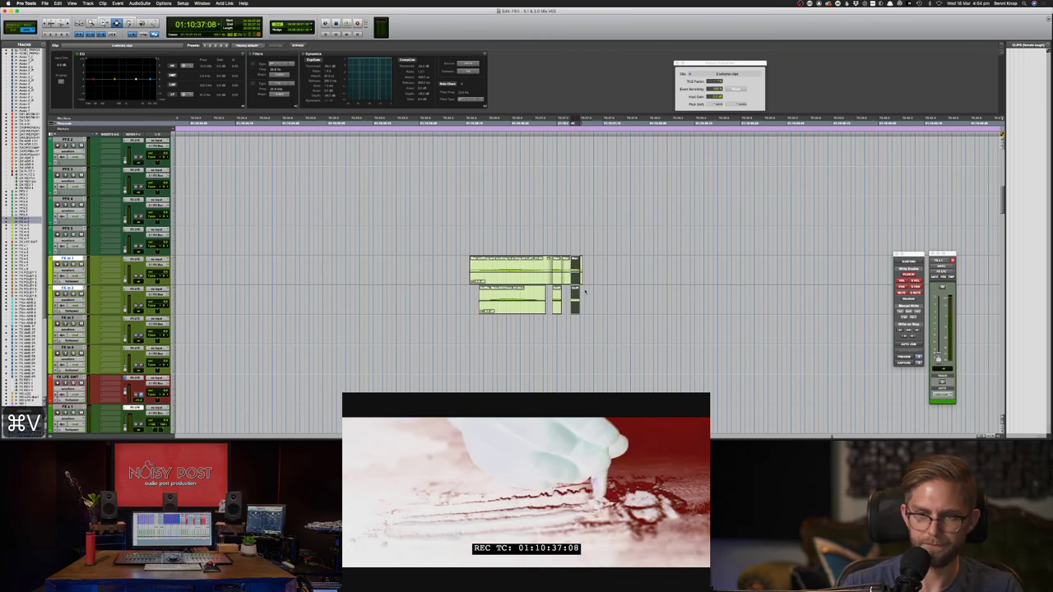
left_click_drag(584, 291, 559, 278)
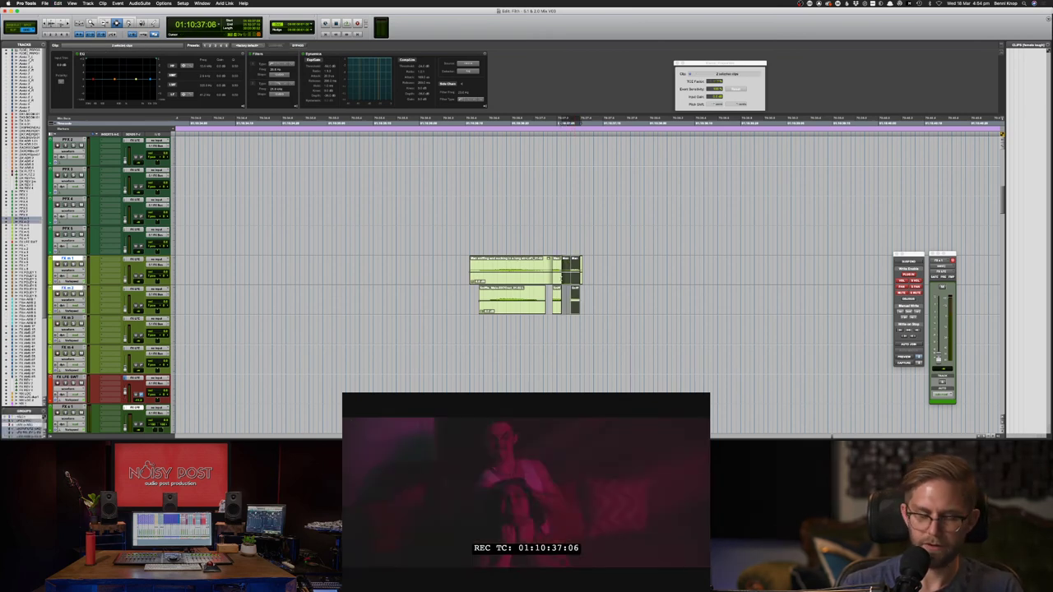
key("super+d")
key("super+d")
- Undo the extra duplicates and delete the unwanted tail on both FX tracks
left_click(552, 277)
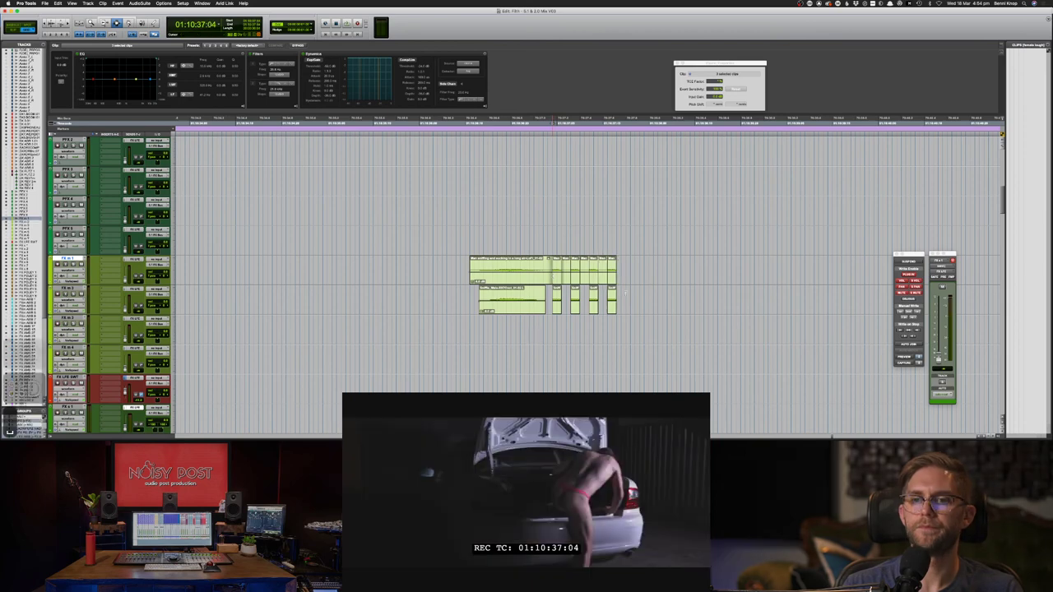
key("space")
key("super+z")
key("super+z")
key("super+z")
key("super+z")
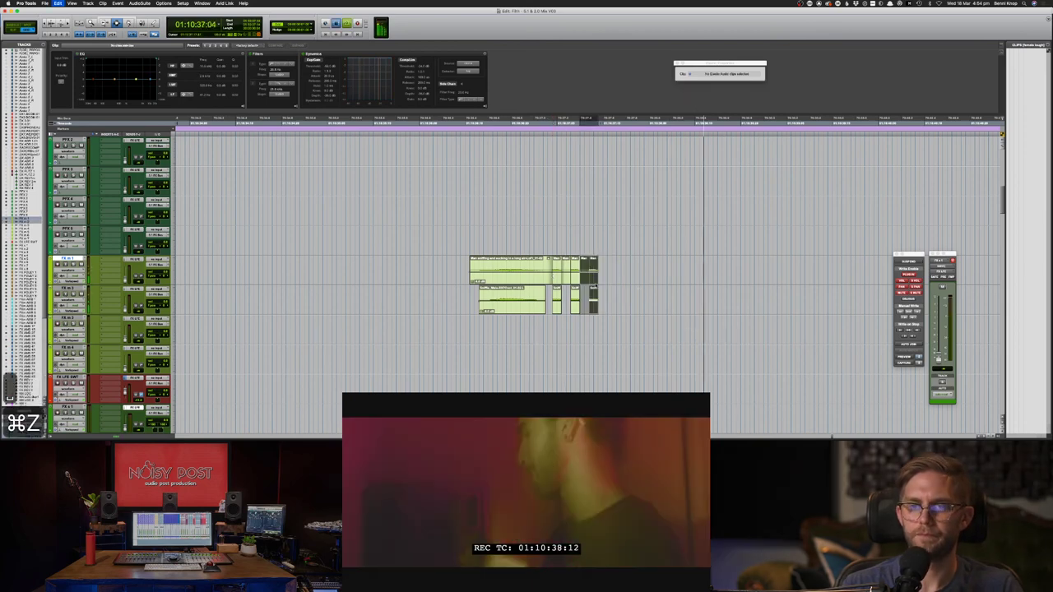
left_click_drag(564, 271, 612, 302)
key("BackSpace")
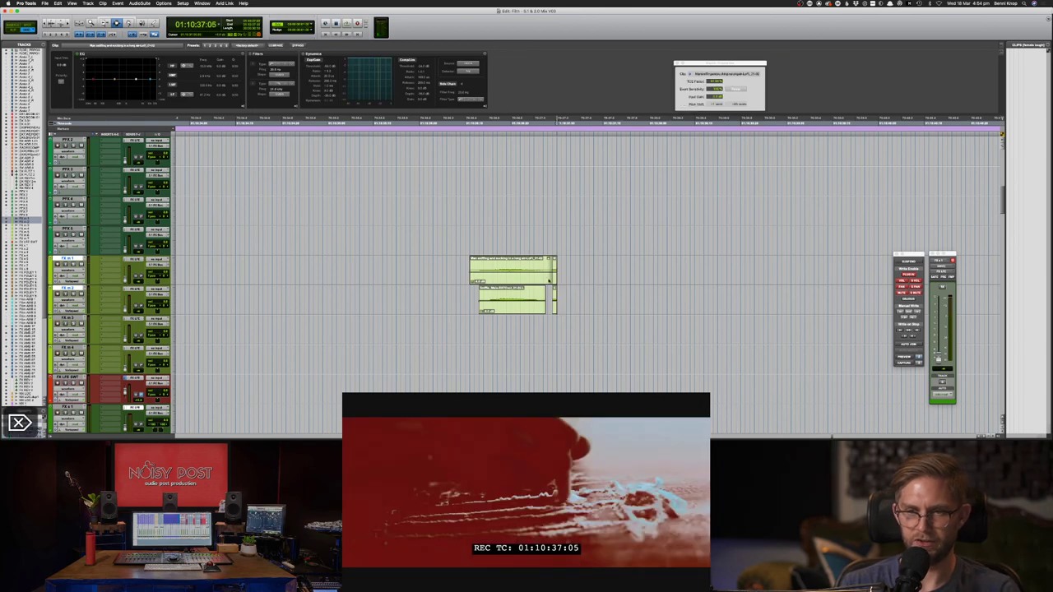
left_click(556, 294)
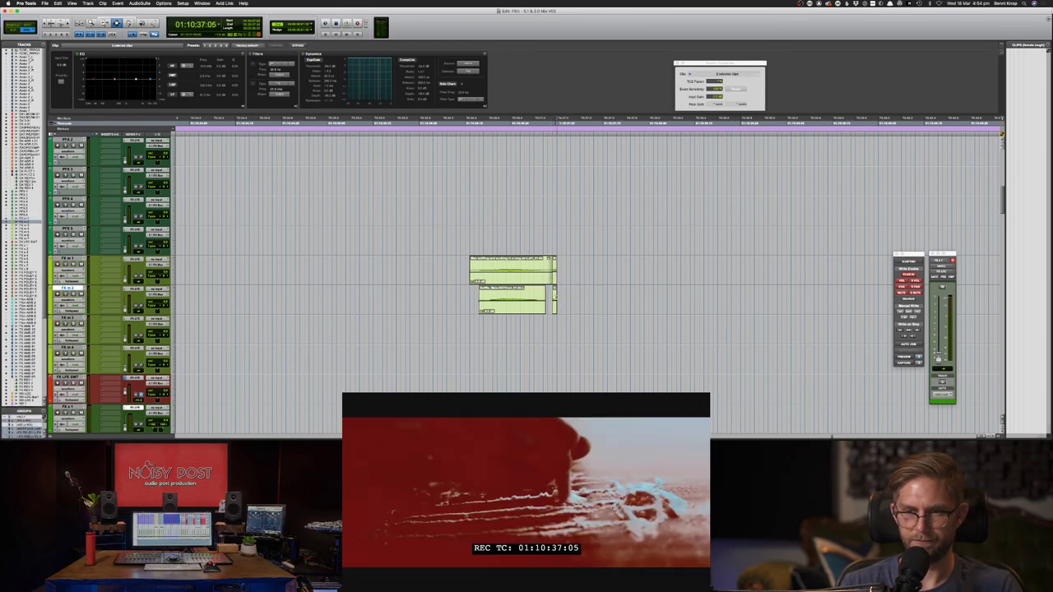
- Duplicate the short FX m 1/FX m 2 clip pair three times, then add one more repeat
left_click(554, 302)
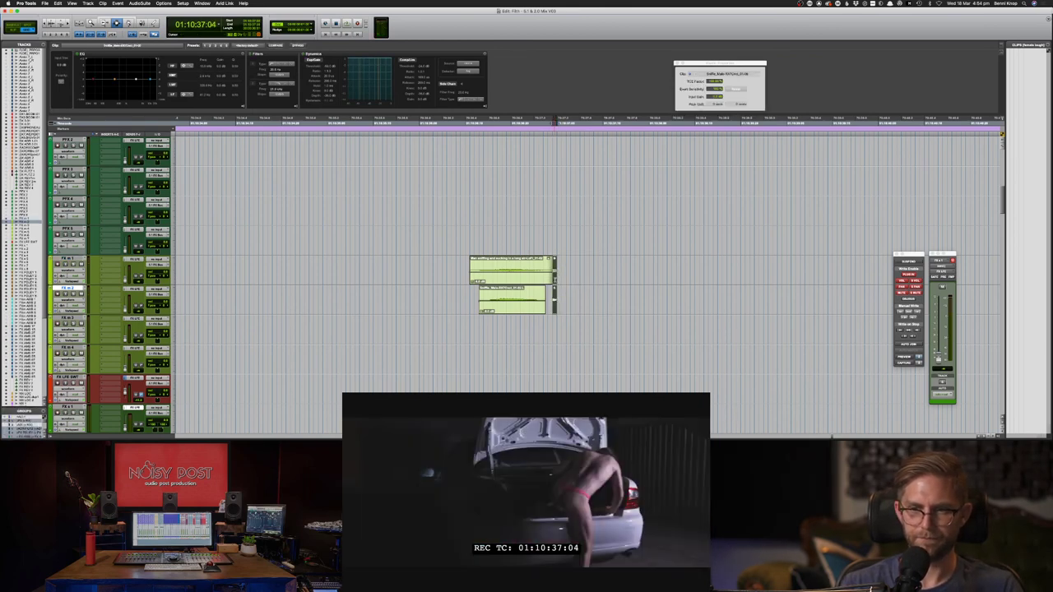
left_click(539, 269, "shift")
key("super+d")
key("super+d")
key("super+d")
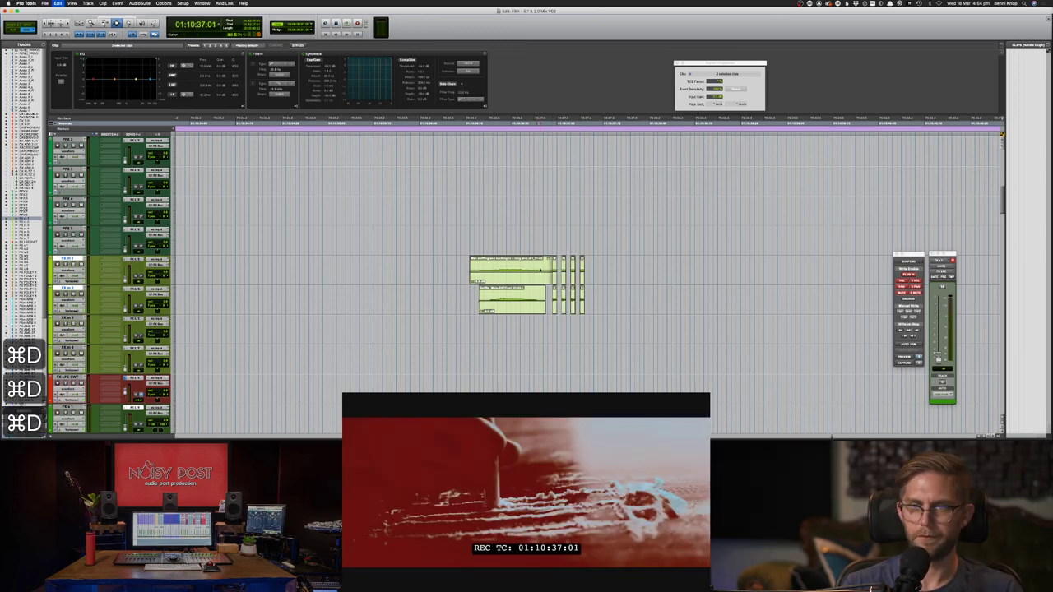
key("space")
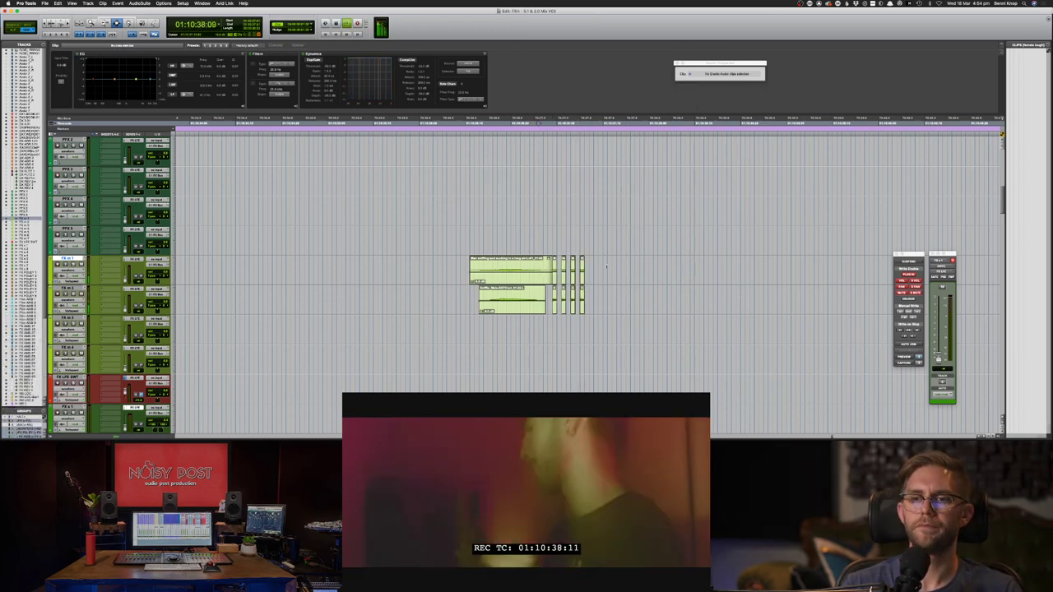
left_click(584, 286)
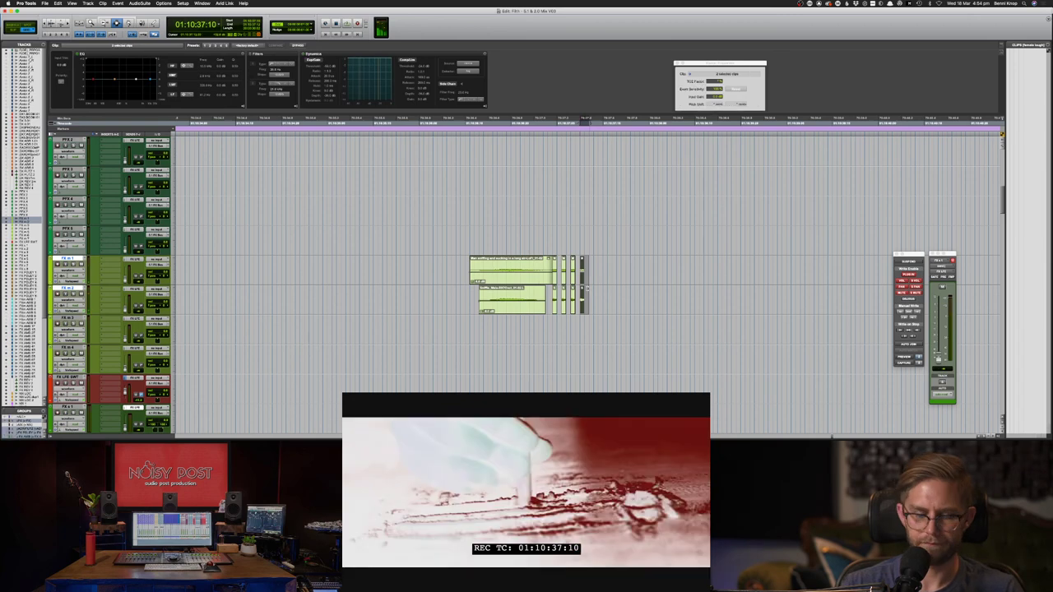
key("super+d")
key("F6")
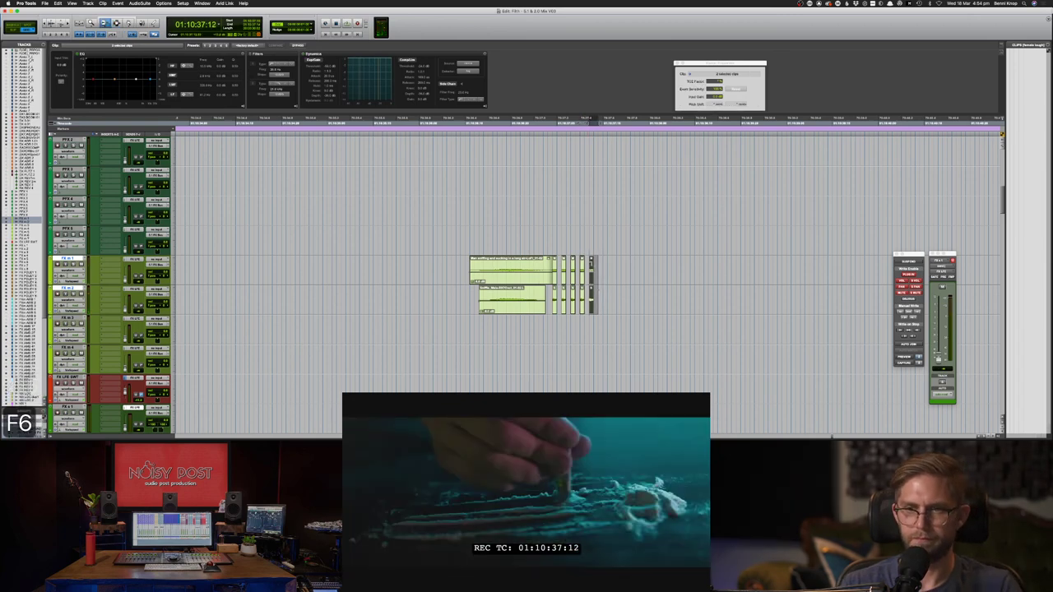
key("F7")
left_click(470, 236)
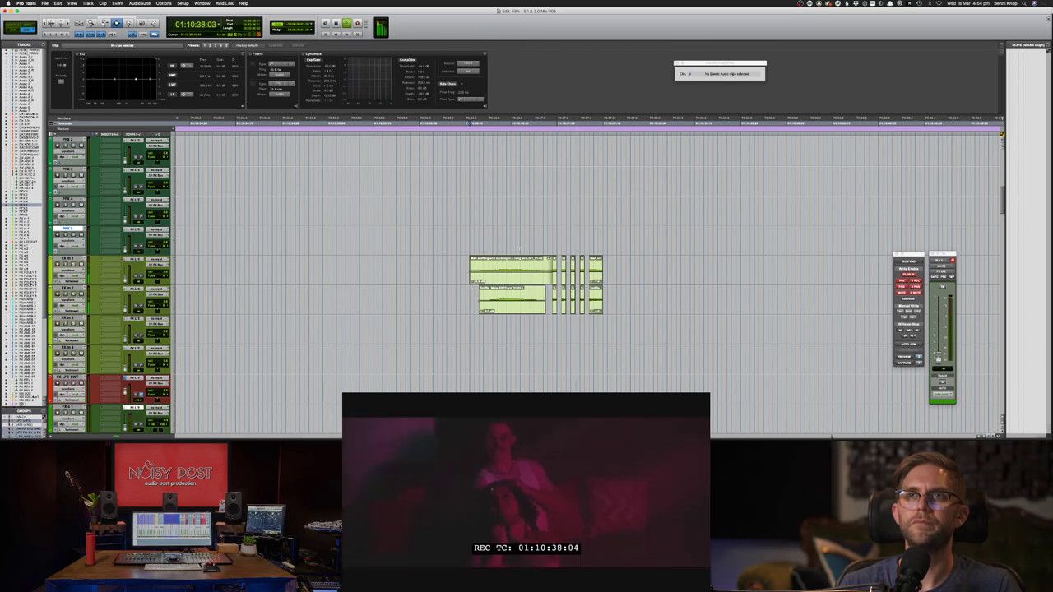
- Play the new short-clip sequence against the picture, starting from 01:10:35:24
key("F7")
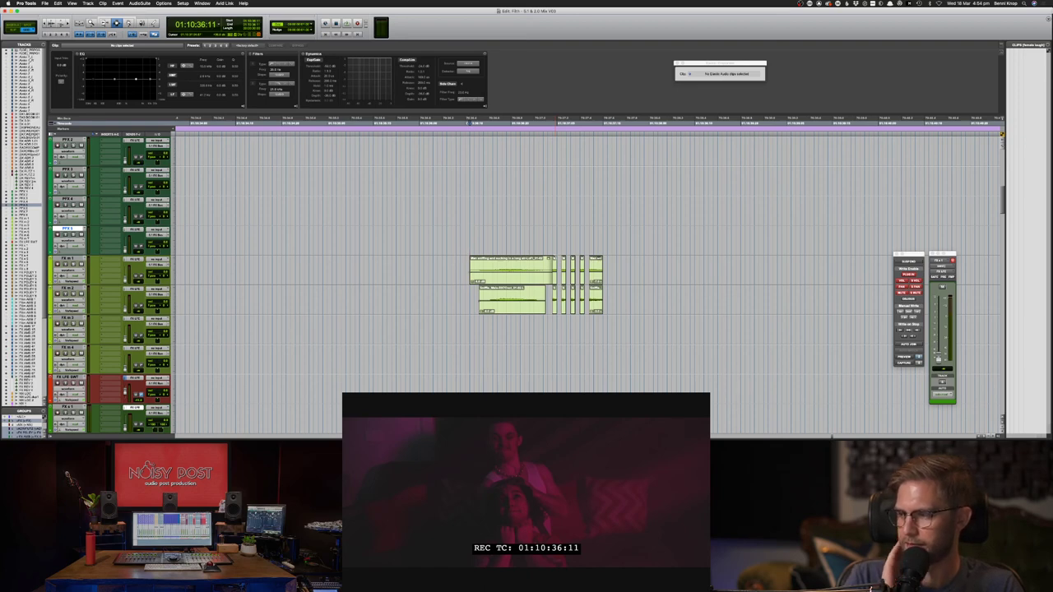
left_click(466, 293)
key("space")
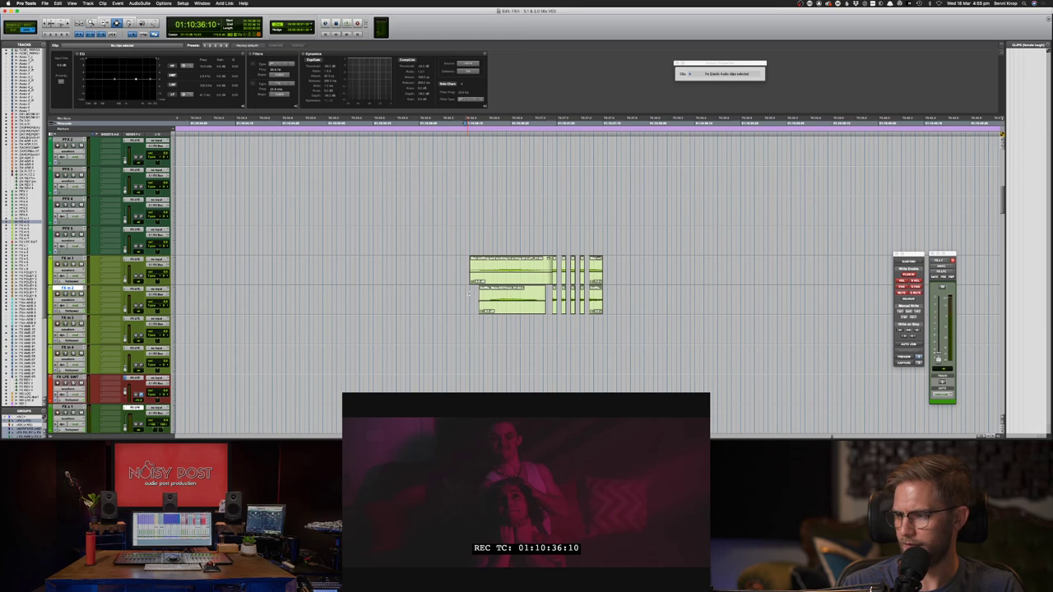
key("super+[")
key("super+[")
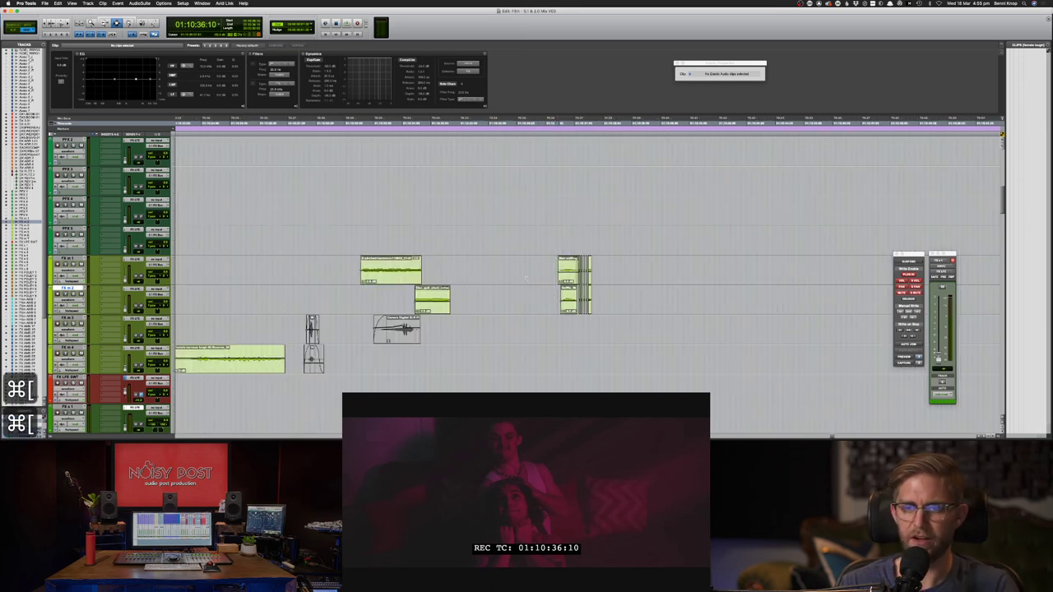
left_click(546, 278)
scroll(545, 278, "down", 5)
scroll(546, 278, "down", 10)
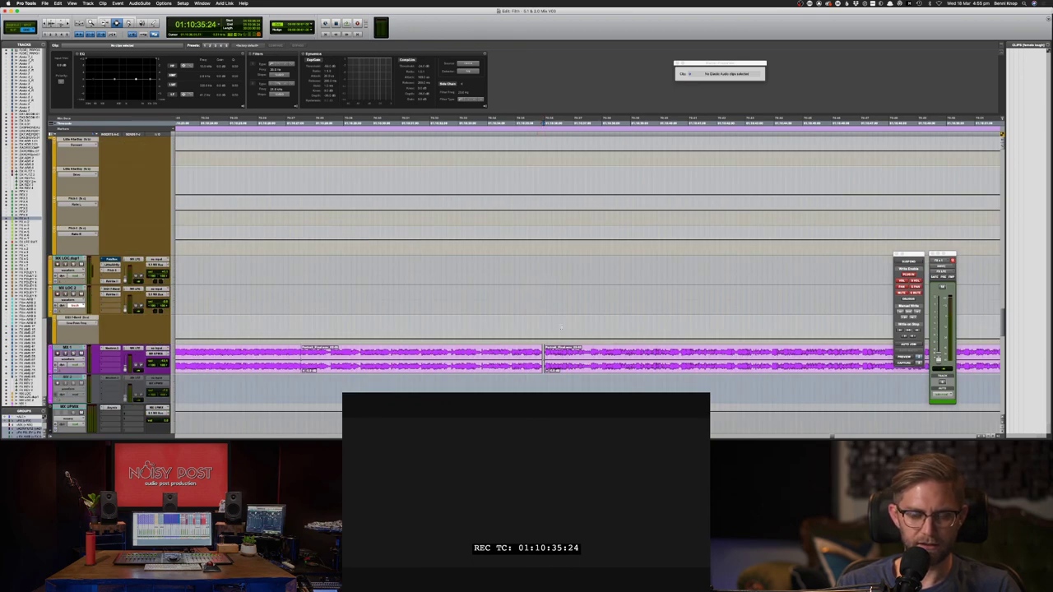
scroll(561, 328, "up", 10)
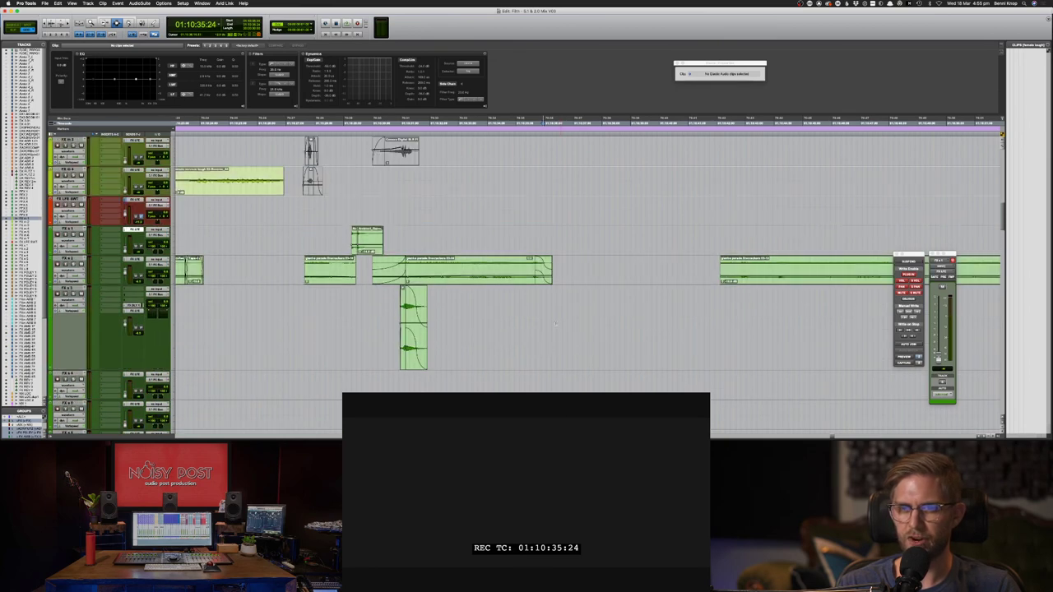
scroll(555, 324, "up", 6)
key("space")
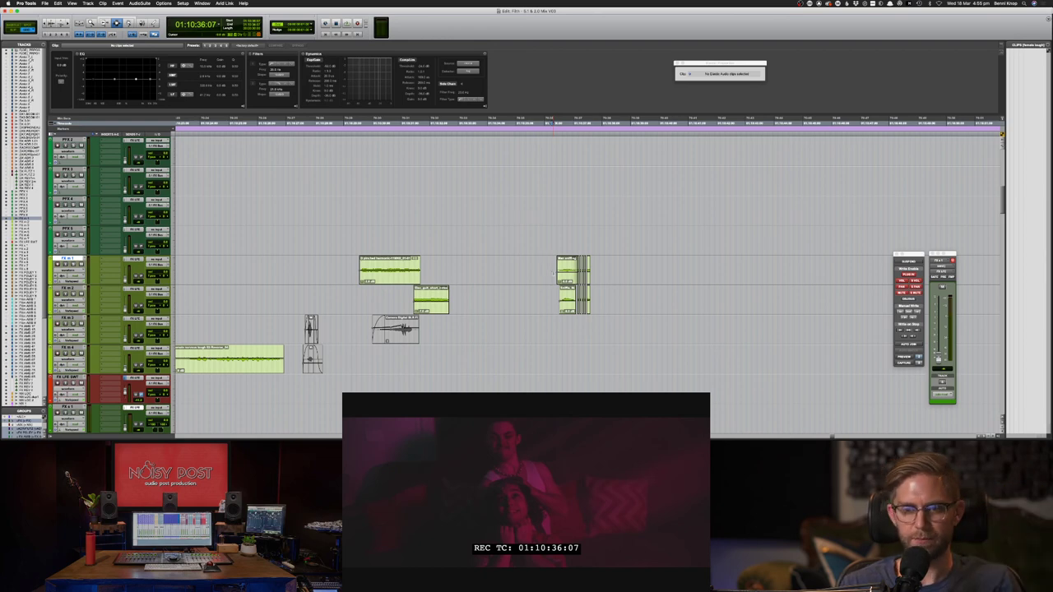
- Replay the section with nothing selected, then bring up the Soundsnap 'firework crack' results
left_click_drag(553, 273, 595, 299)
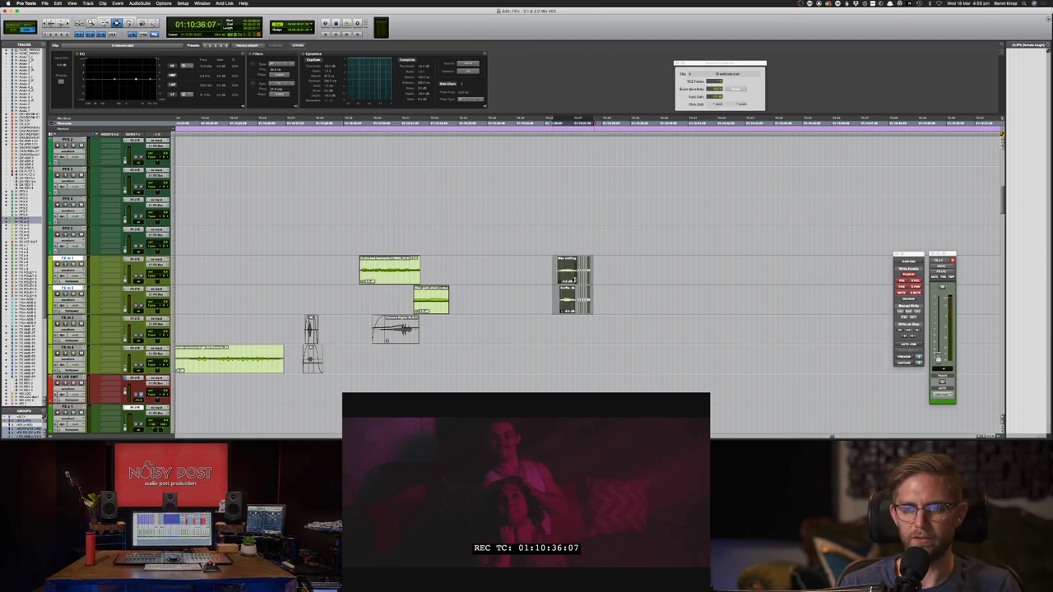
left_click(600, 299)
key("space")
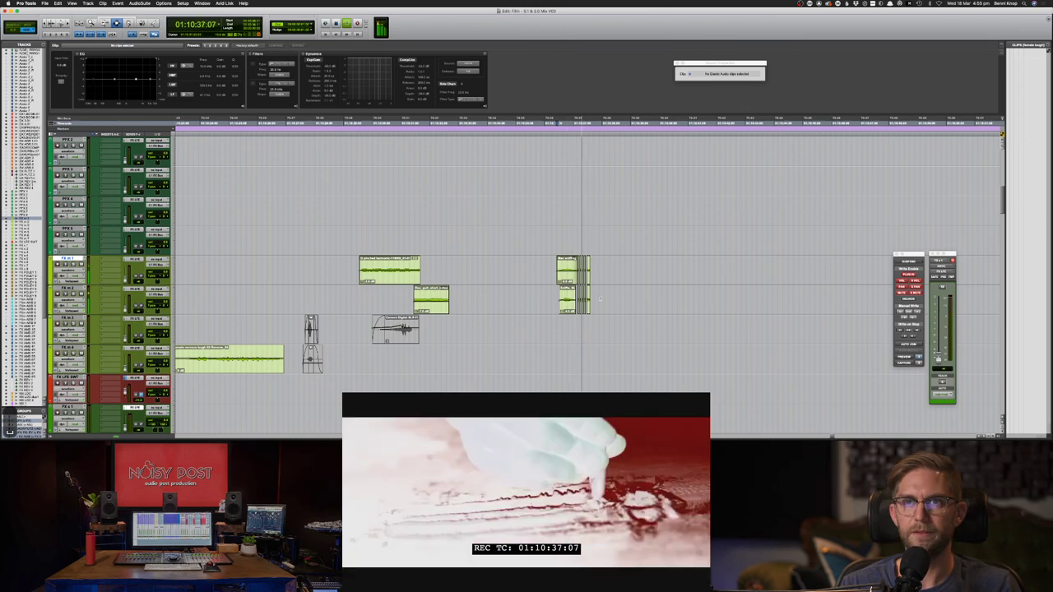
key("space")
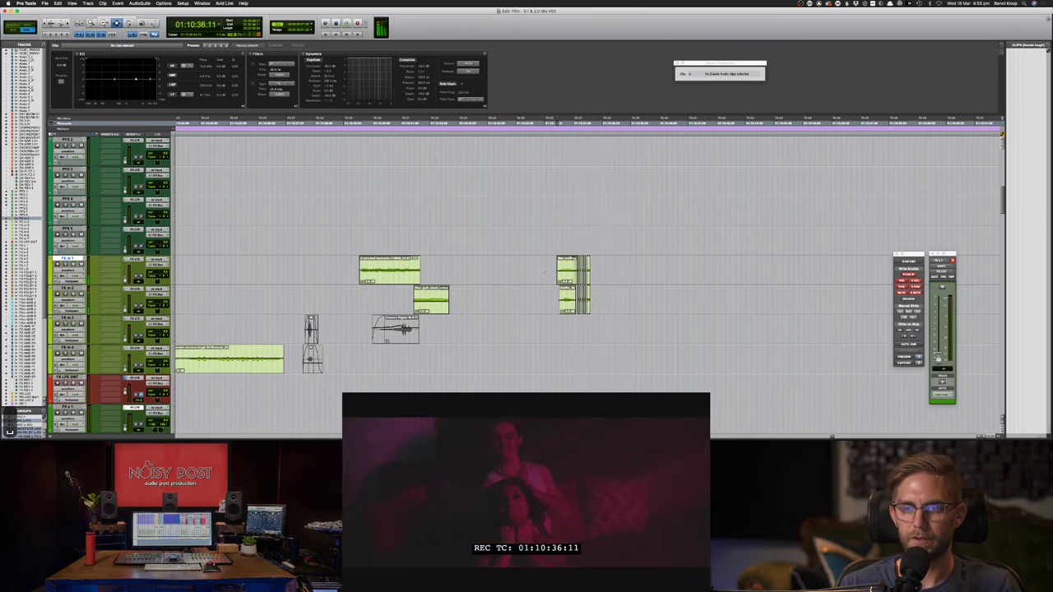
key("super+Tab")
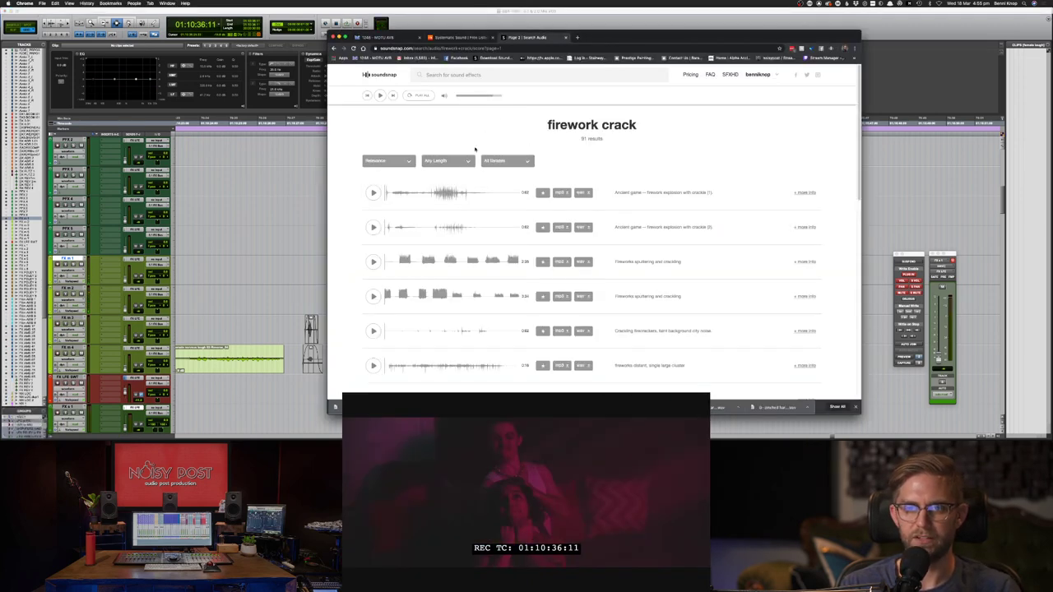
- Set the edit point at 01:10:33:18, then search Soundsnap for 'flame whoosh'
key("super+Tab")
left_click(478, 262)
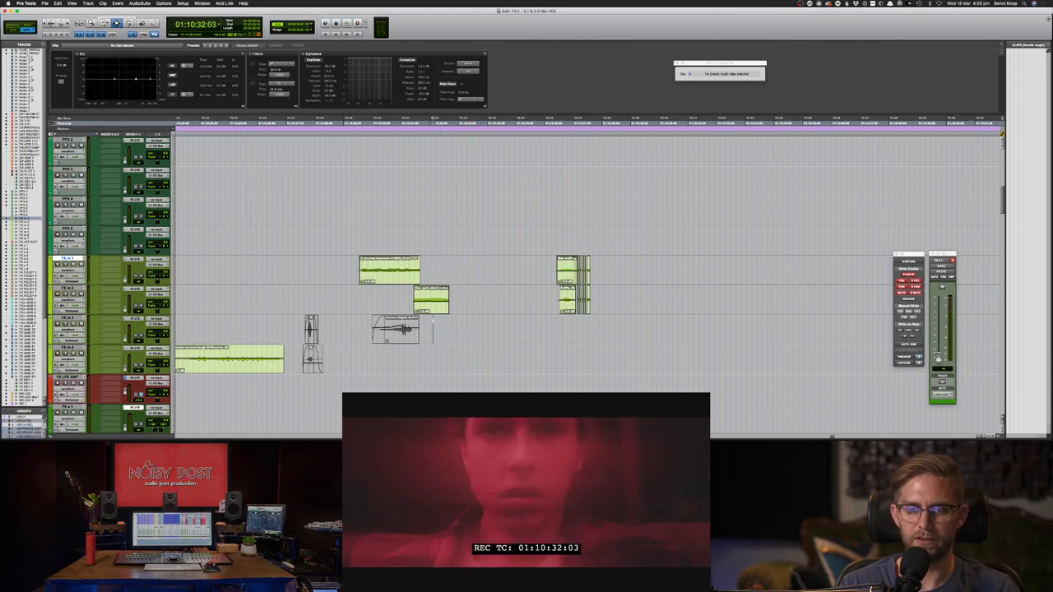
key("super+Tab")
left_click(473, 75)
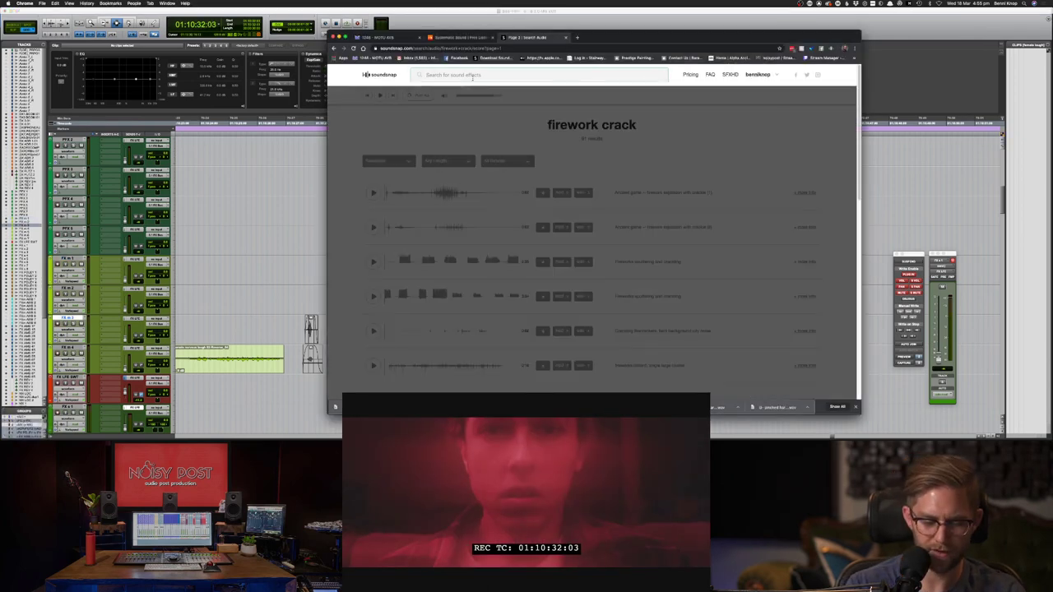
type("flame whoosh")
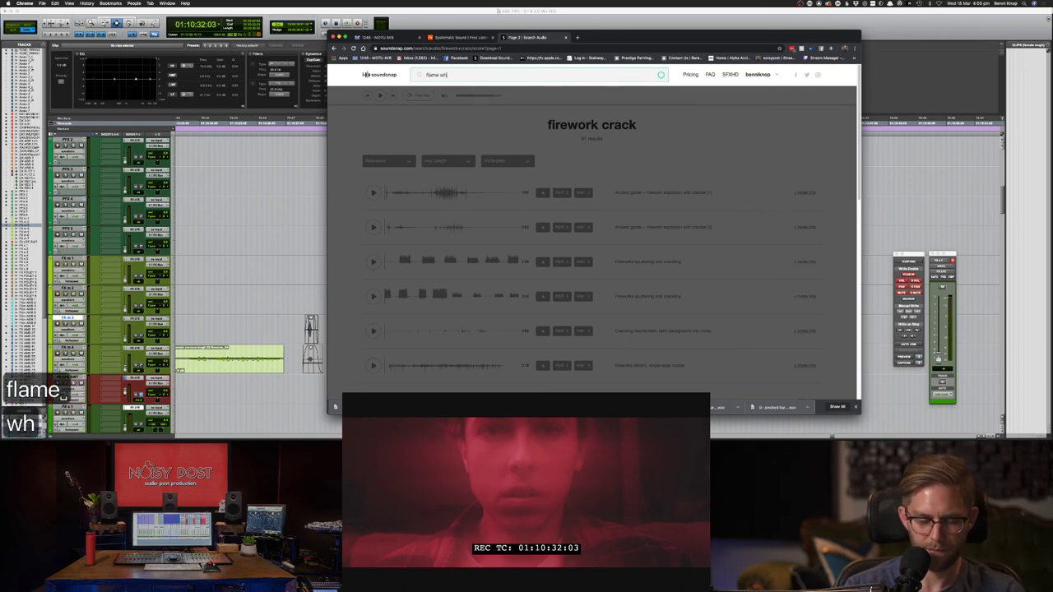
key("Return")
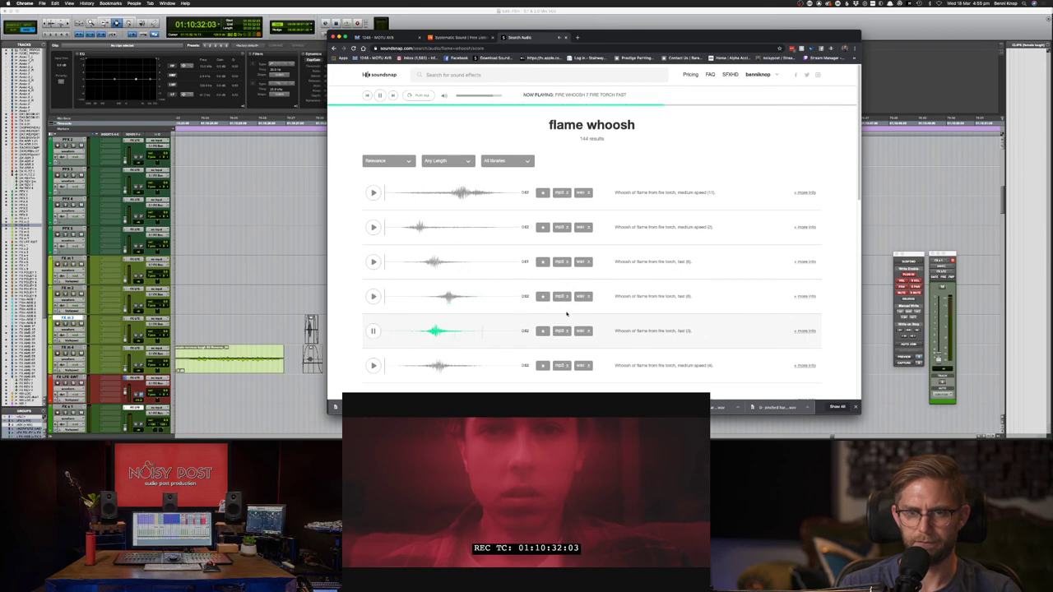
- Audition the medium speed (4), (10) and (8) torch whooshes and download (8) as WAV
left_click(372, 364)
scroll(404, 363, "down", 2)
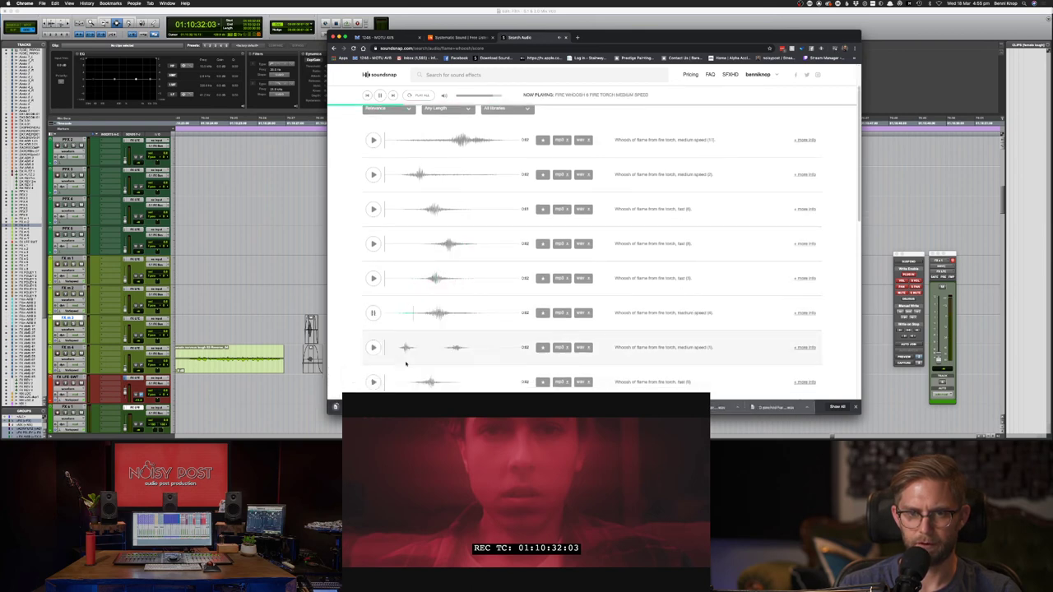
scroll(391, 359, "down", 2)
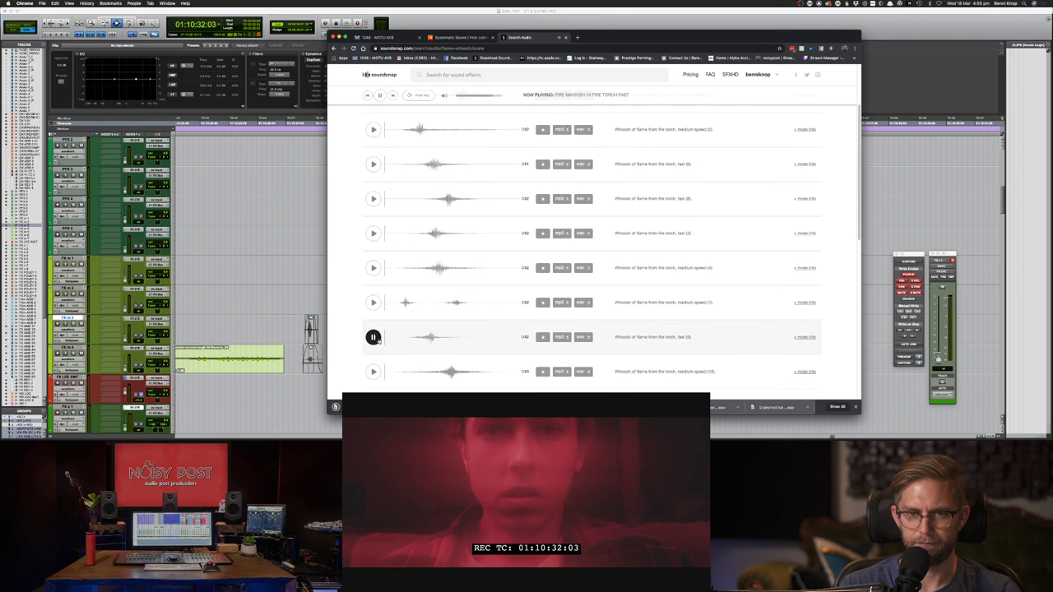
scroll(378, 342, "down", 2)
left_click(373, 331)
scroll(374, 332, "down", 2)
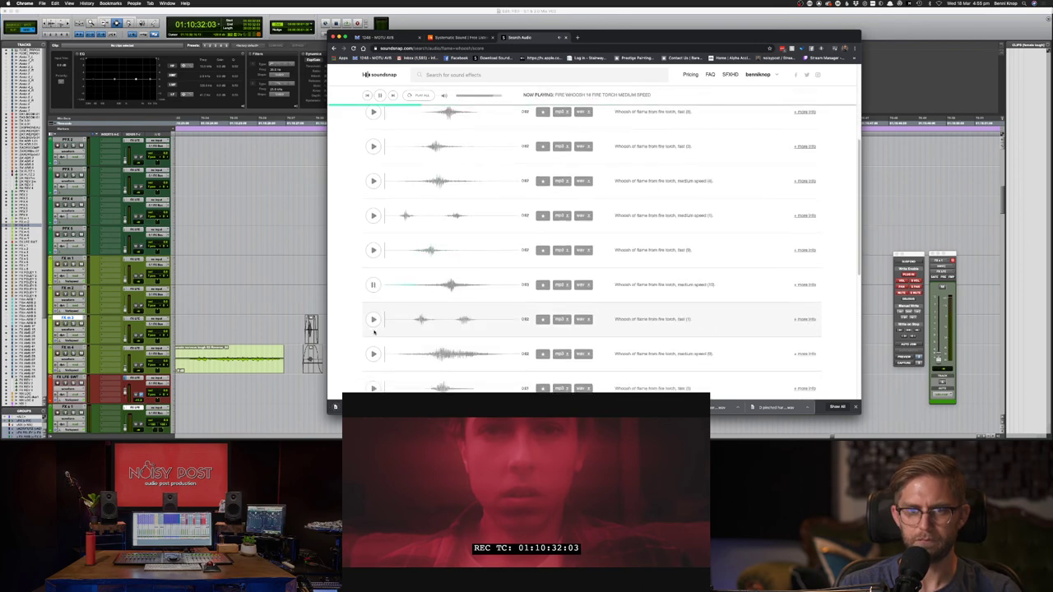
left_click(372, 354)
scroll(372, 354, "down", 4)
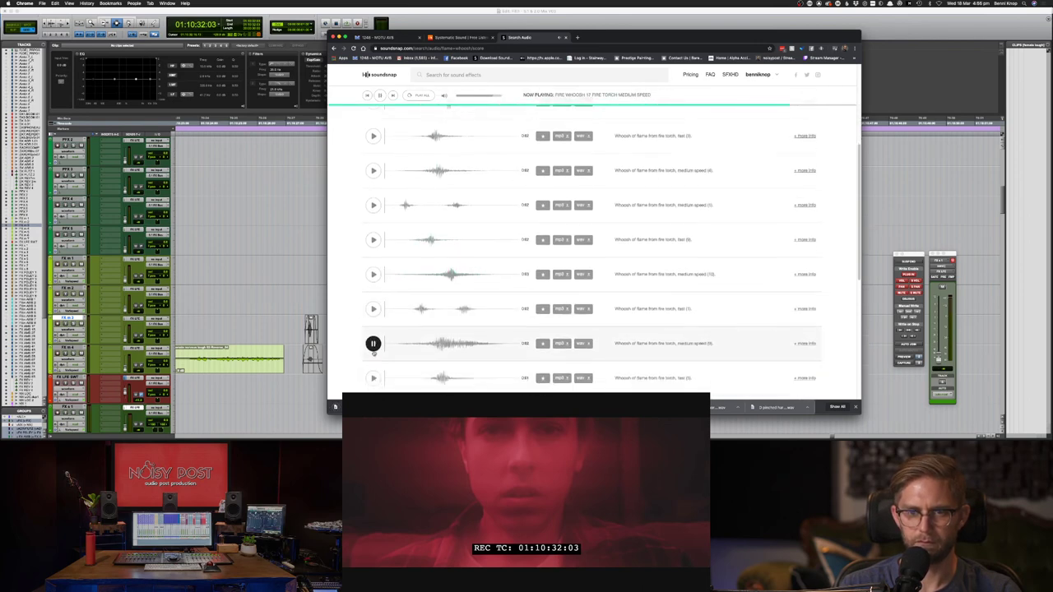
left_click(582, 250)
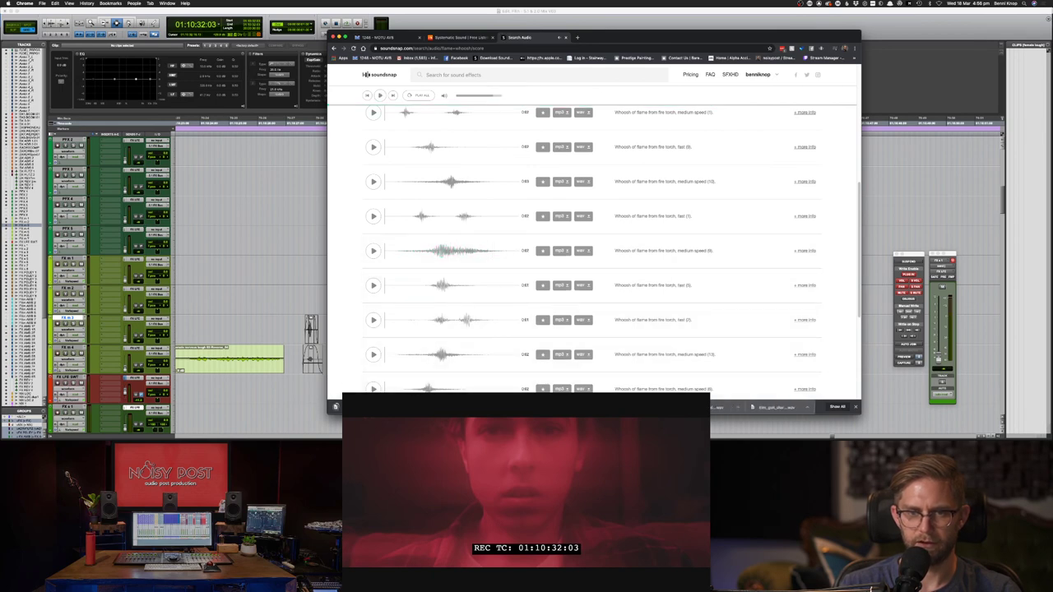
key("super+Tab")
- Place the downloaded fire-torch whoosh on track FX s 1 and play it against the picture
scroll(506, 272, "down", 2)
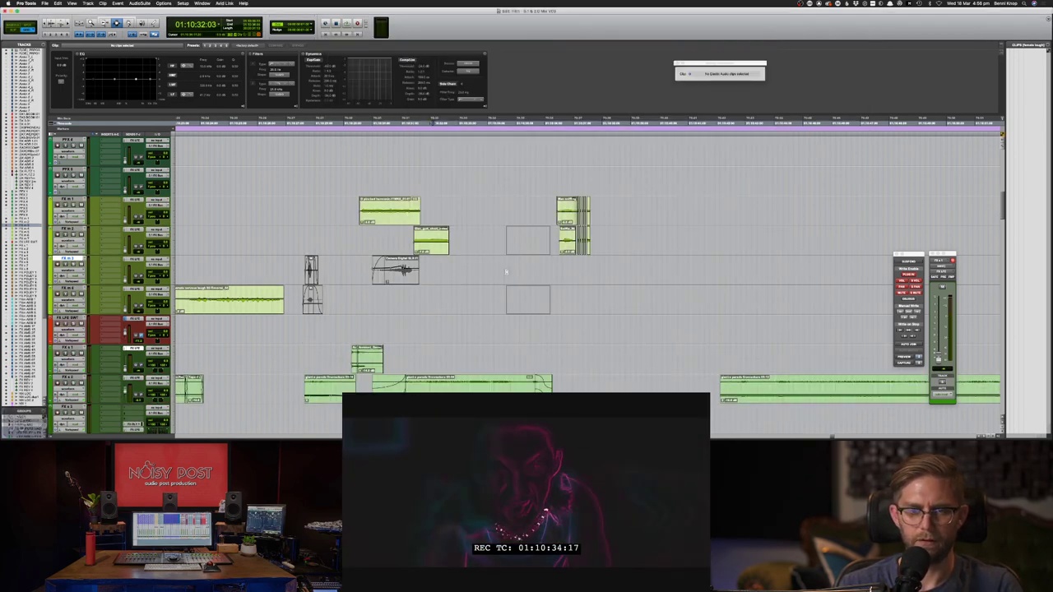
scroll(507, 272, "down", 2)
left_click_drag(507, 273, 430, 302)
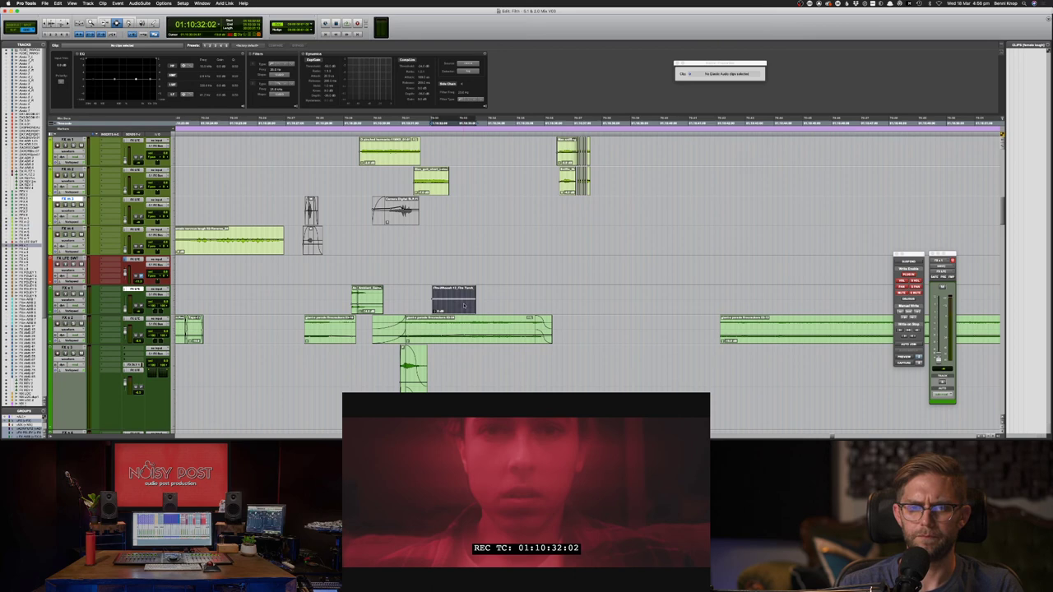
left_click(463, 305)
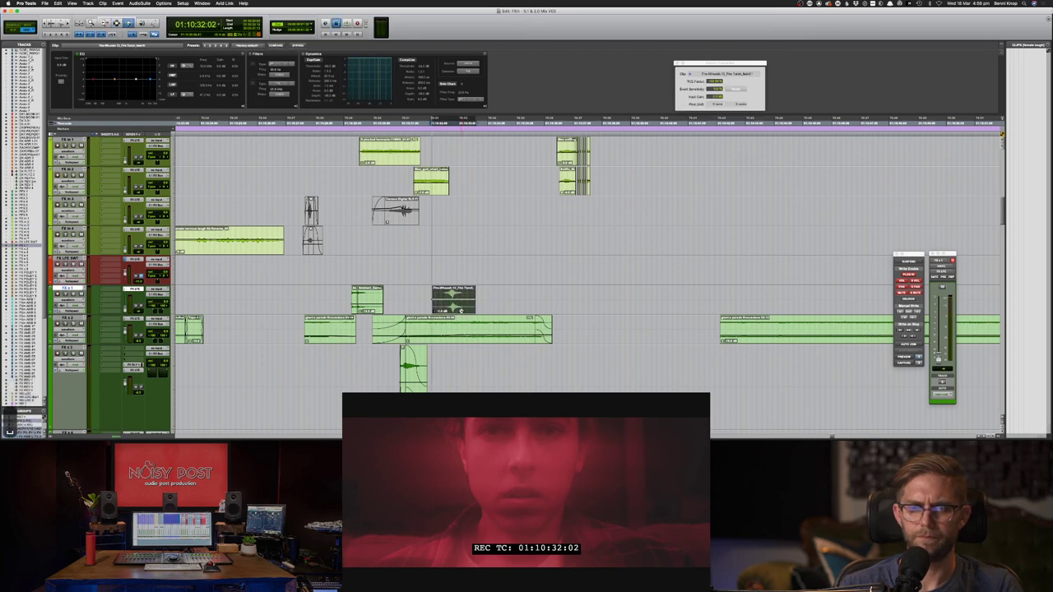
key("space")
key("space")
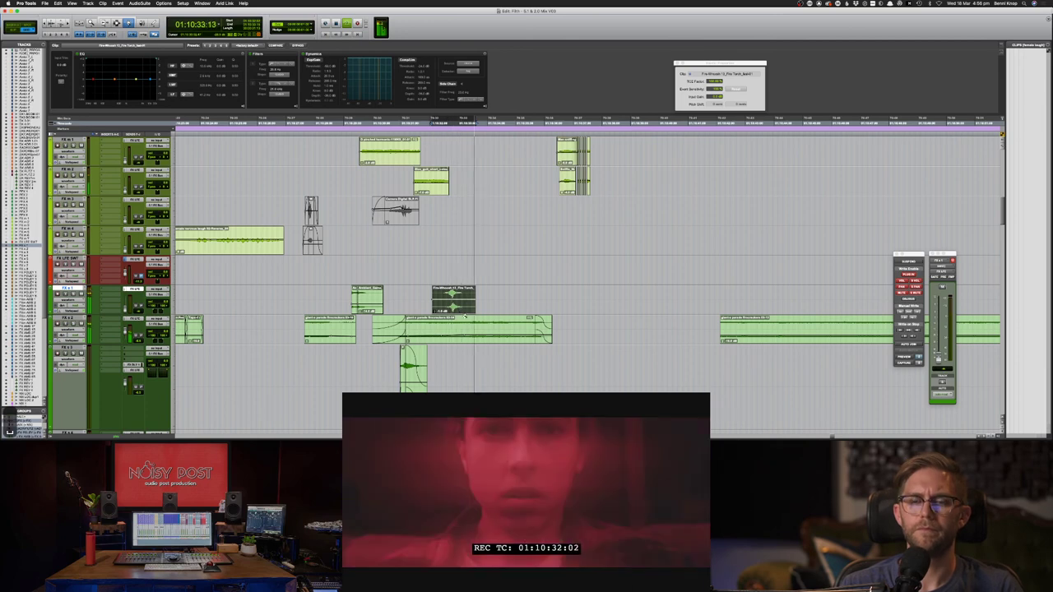
key("super+Tab")
key("super+Tab")
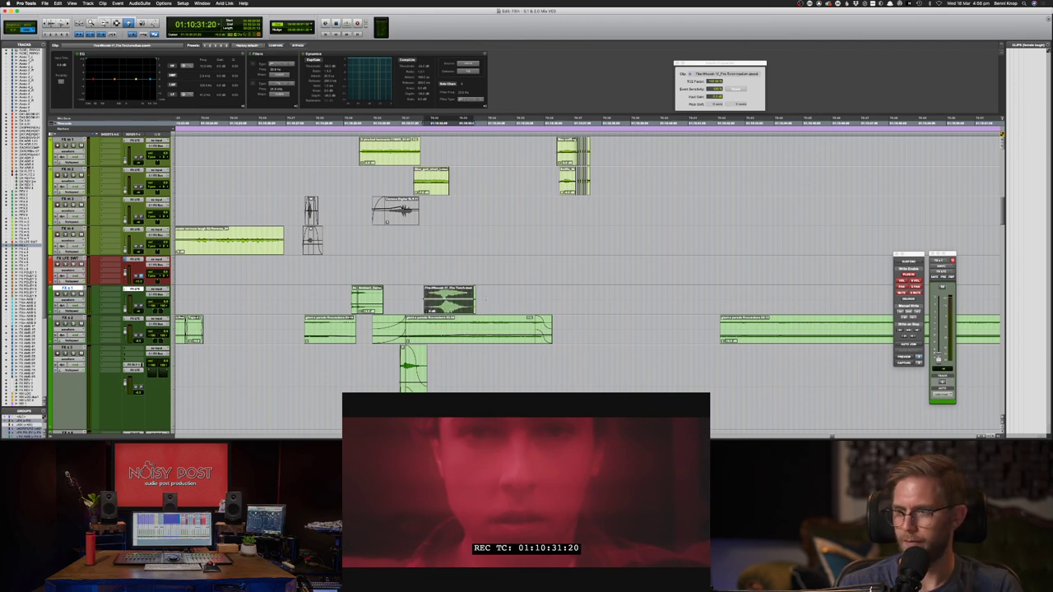
- Shift the fire whoosh clip slightly later with the Grabber
left_click(469, 302)
key("F8")
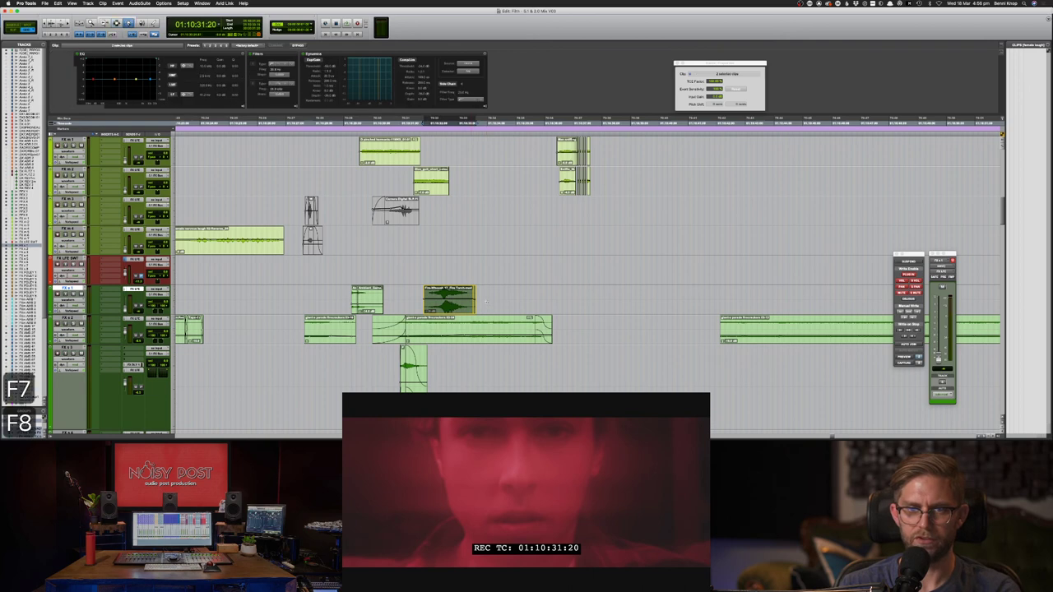
left_click(484, 298)
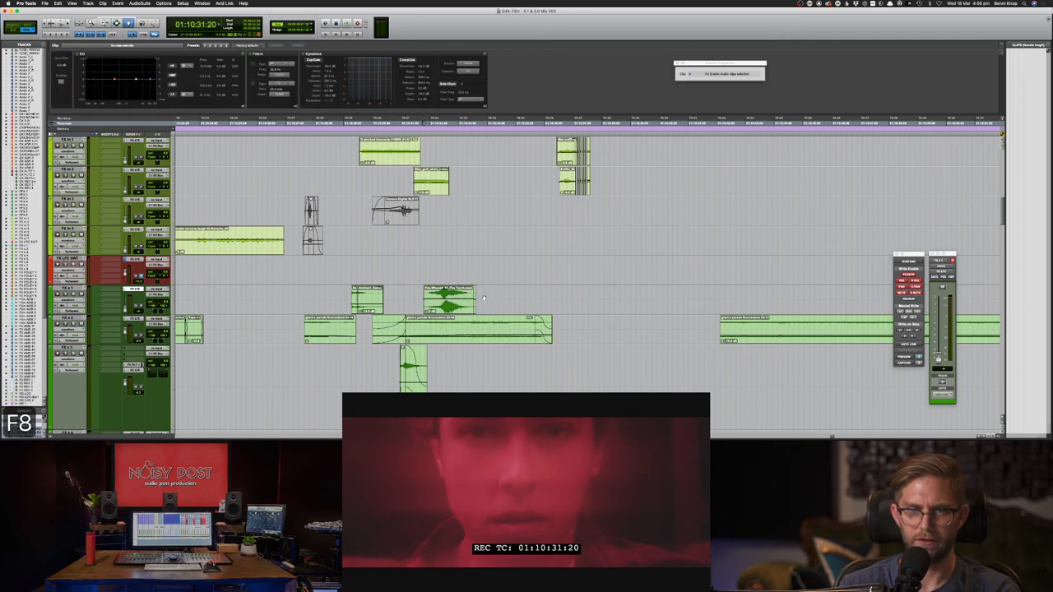
key("F7")
left_click(474, 297)
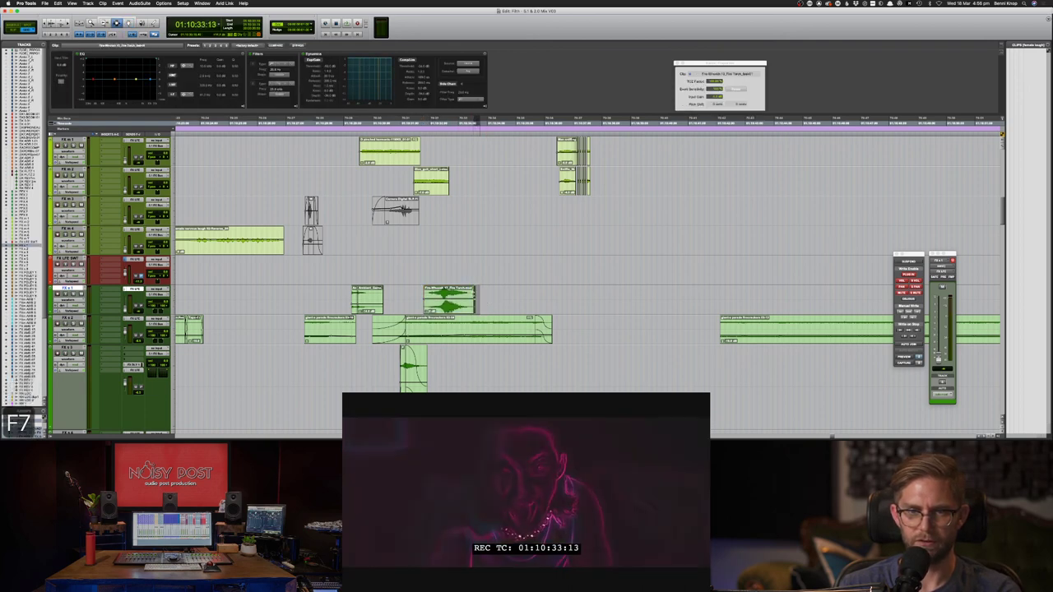
left_click(478, 295)
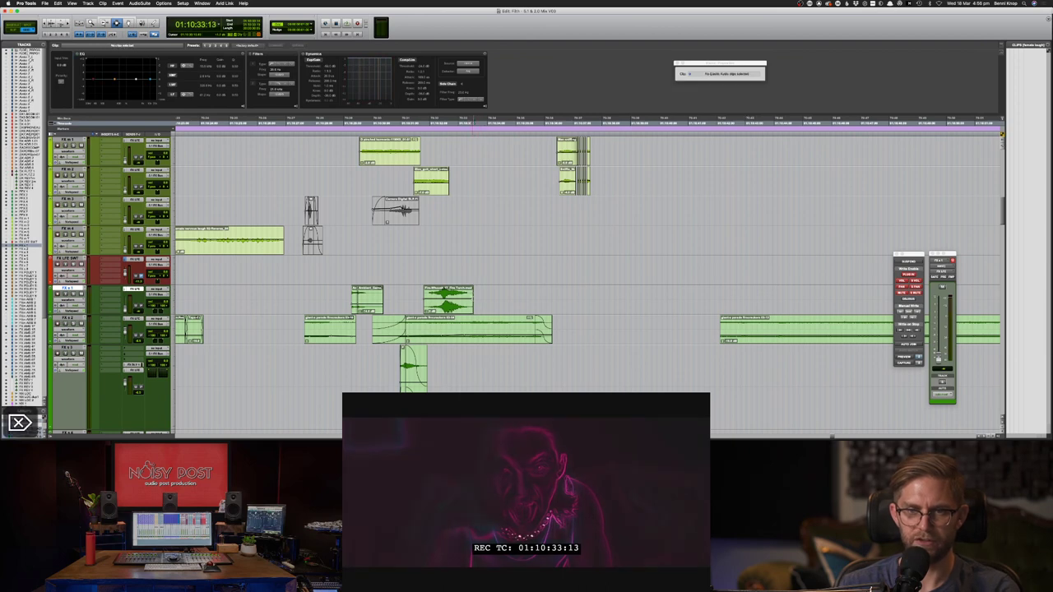
key("F8")
left_click_drag(450, 293, 459, 293)
- Nudge the whoosh clip earlier then later and replay to check its timing
key("space")
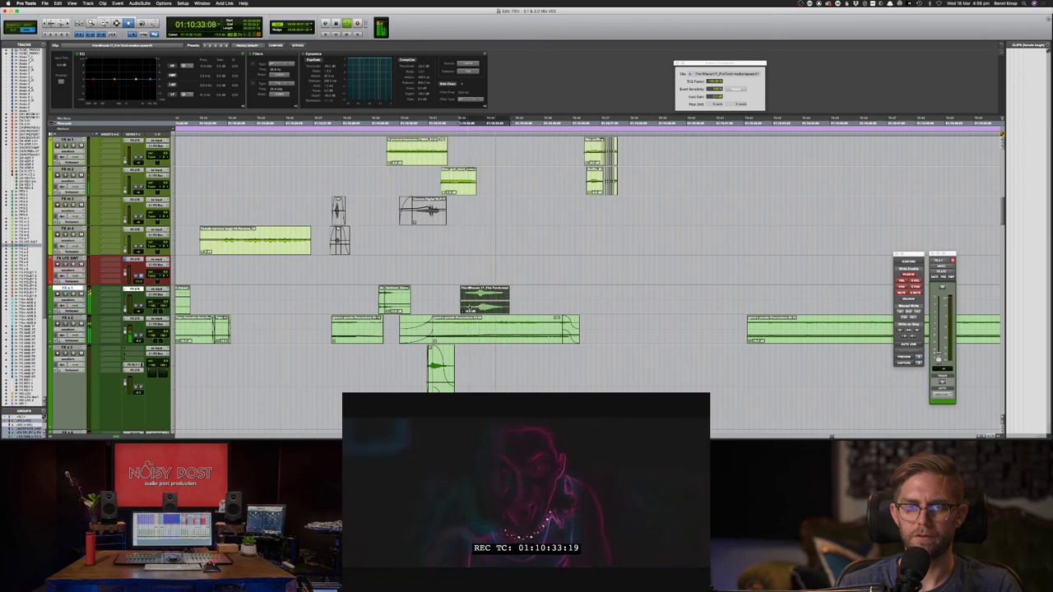
key("space")
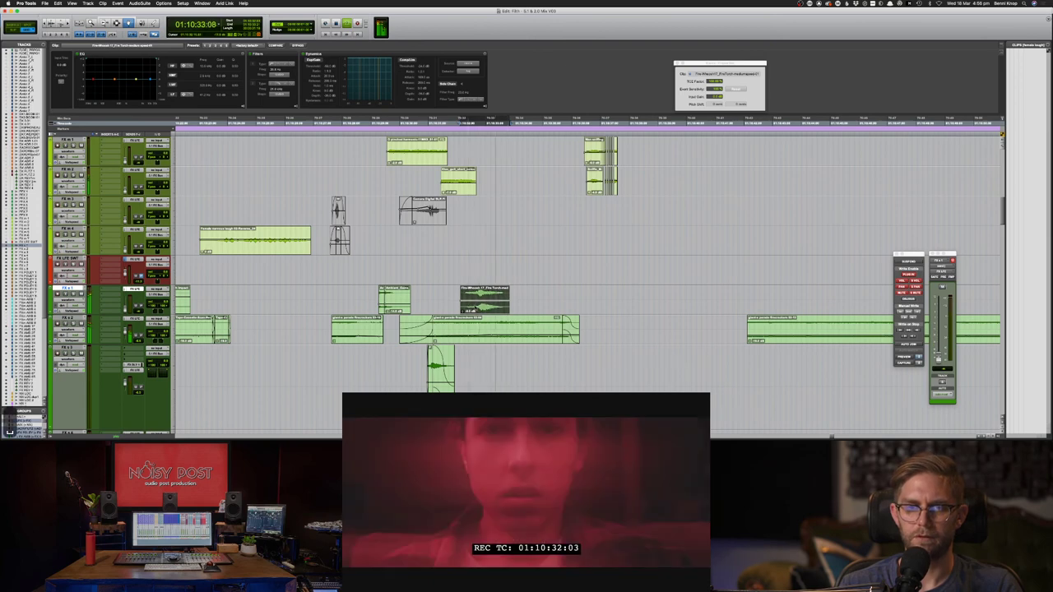
key("m")
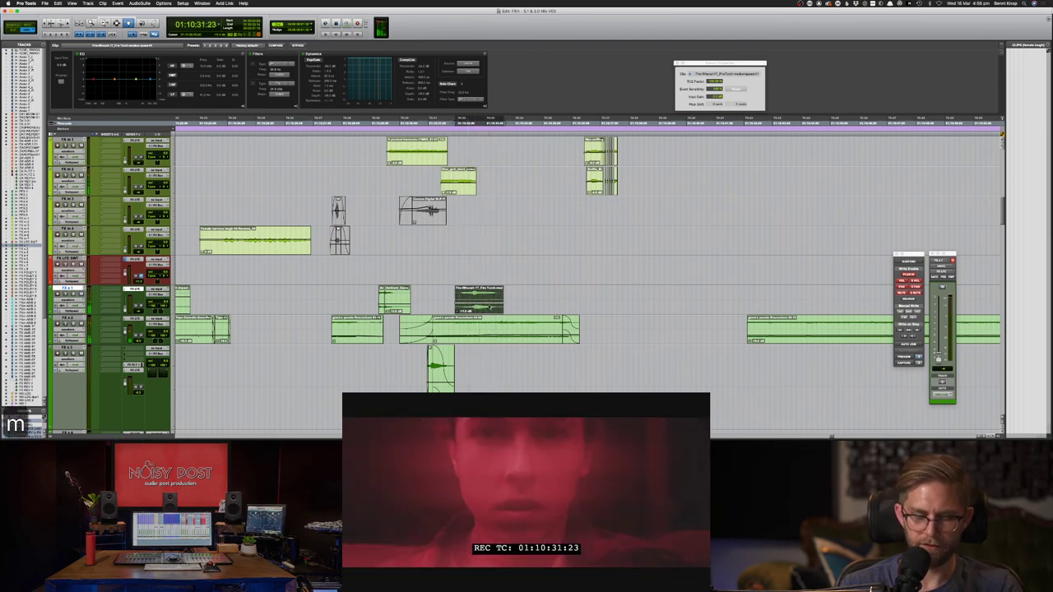
key("period")
key("space")
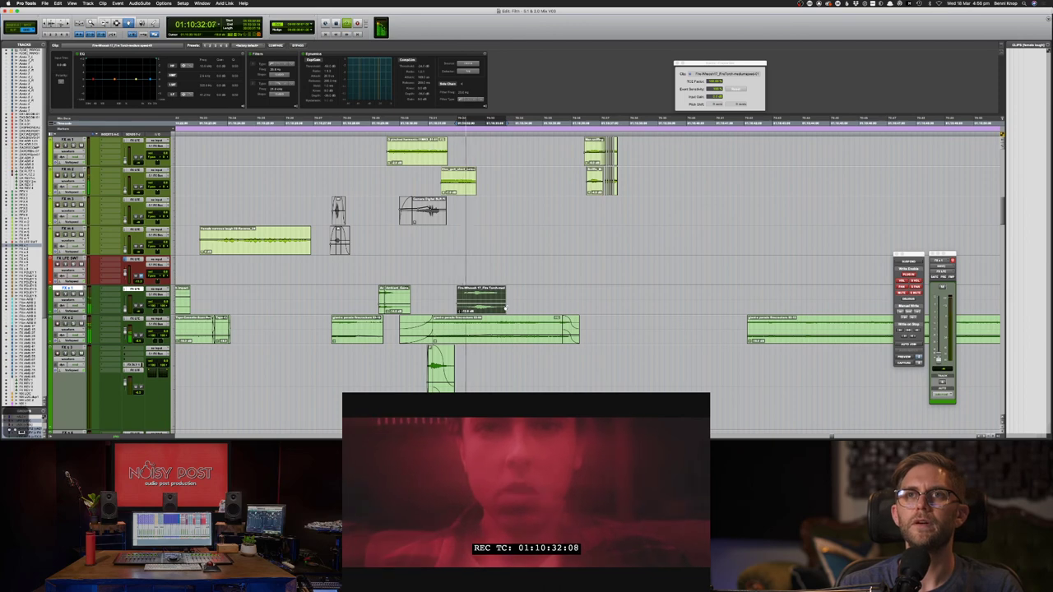
key("space")
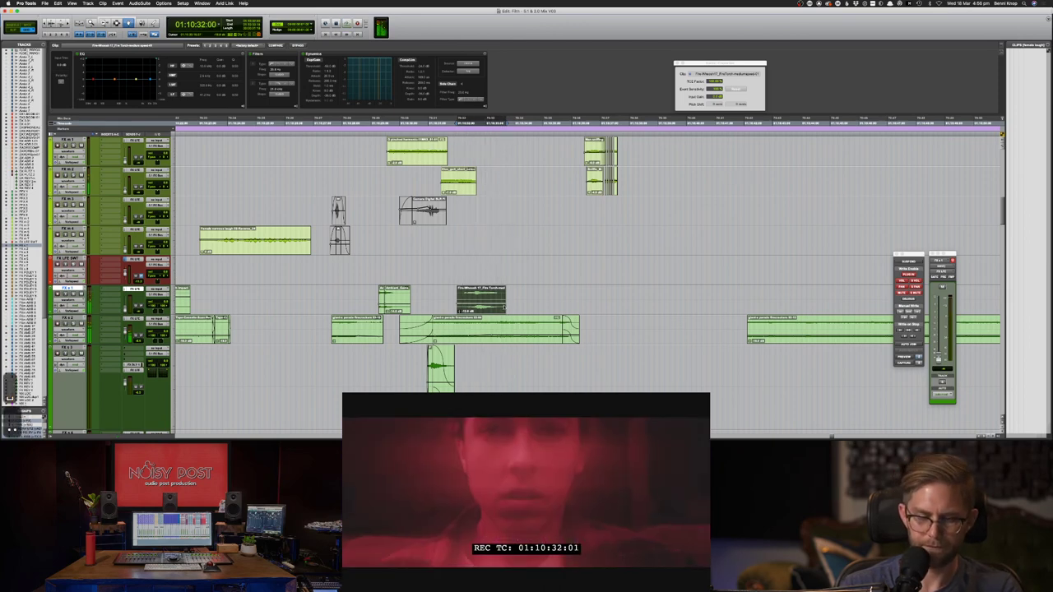
key("space")
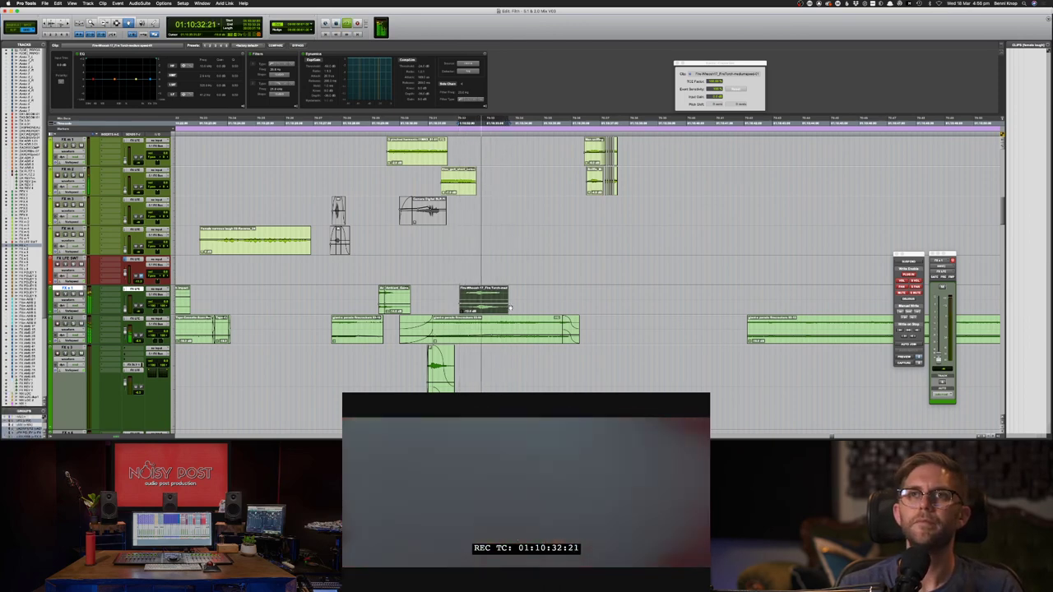
- Save the session with the Selector tool active
key("F7")
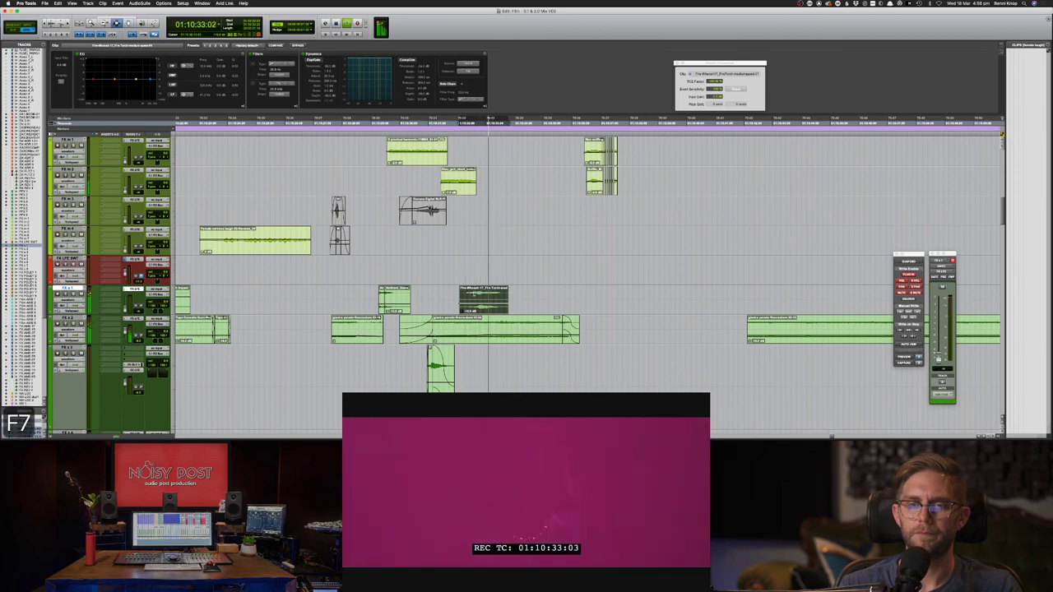
key("super+s")
key("space")
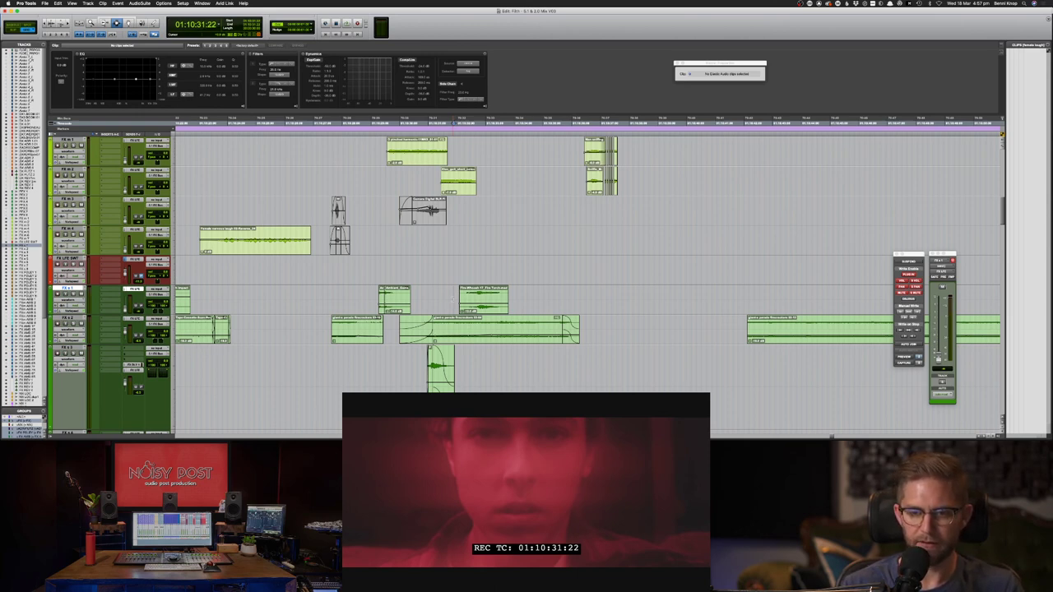
- Extend the end of the FX m 1 clip over the small repeated clips with the Trim tool
key("space")
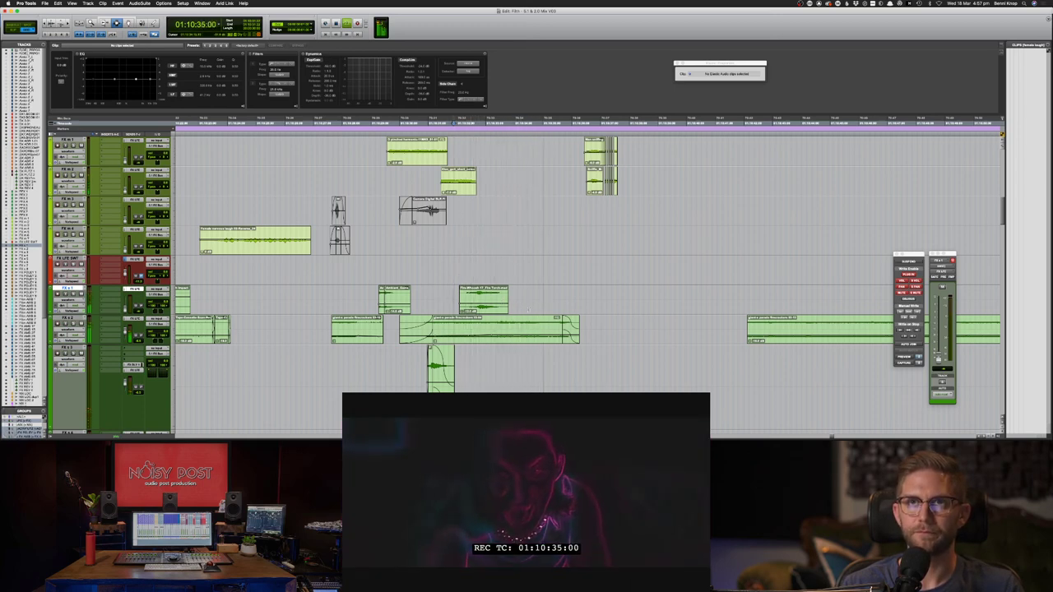
key("F8")
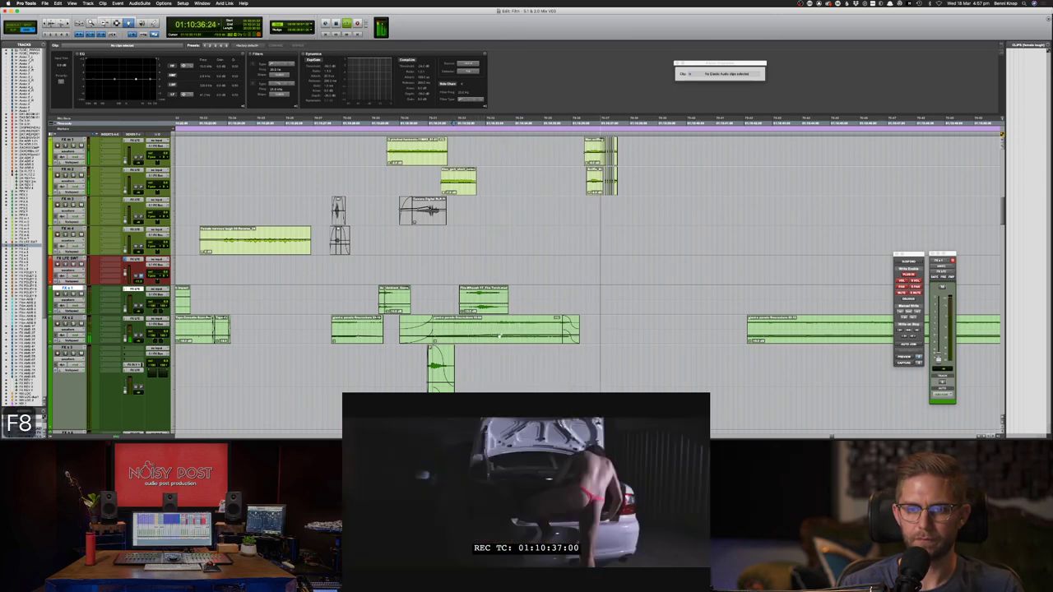
key("F7")
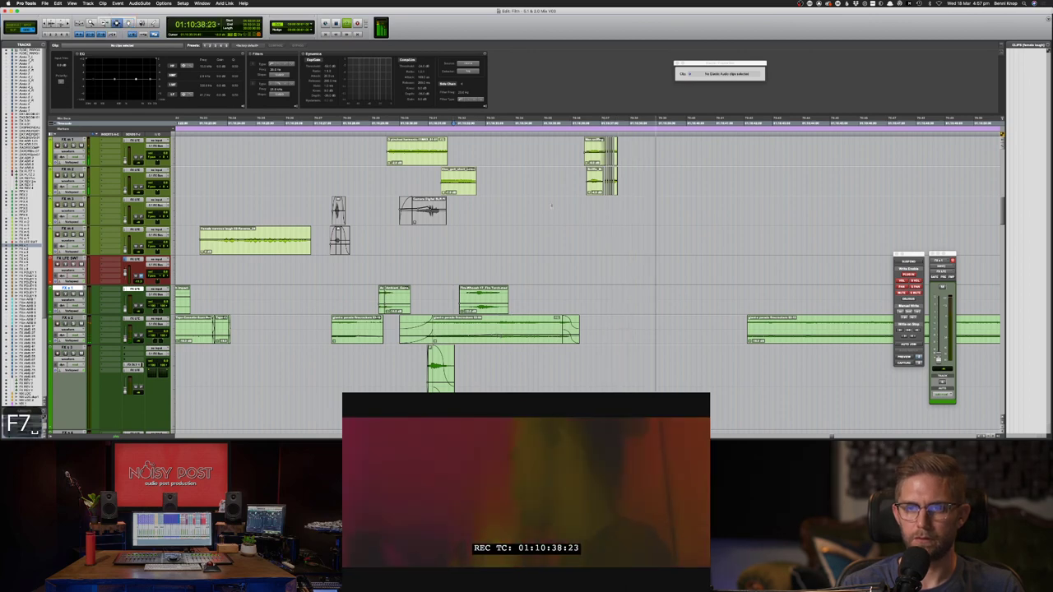
key("space")
left_click_drag(631, 185, 576, 166)
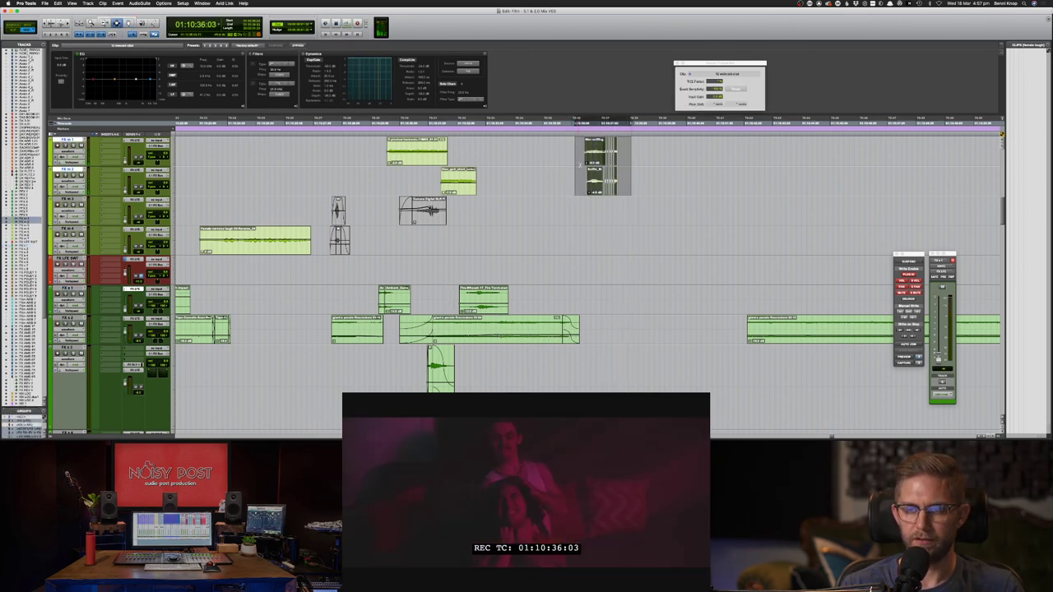
key("F6")
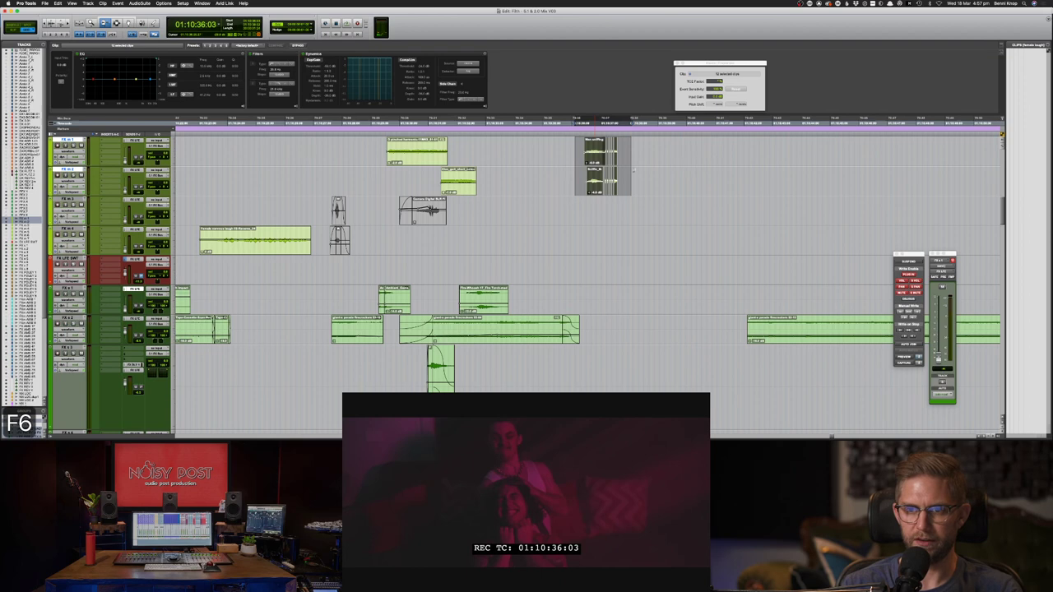
left_click(598, 153)
mouse_move(598, 154)
left_mouse_down()
mouse_move(623, 154)
mouse_move(646, 181)
mouse_move(594, 156)
mouse_move(611, 156)
left_mouse_up()
- Delete the tails of the FX m 1 and FX m 2 clips from 01:10:36:07
key("F7")
left_click(581, 181)
key("space")
key("Delete")
key("space")
- Consolidate the FX m 1 and FX m 2 clips into new clips and play them
left_click(643, 162)
left_click(599, 158)
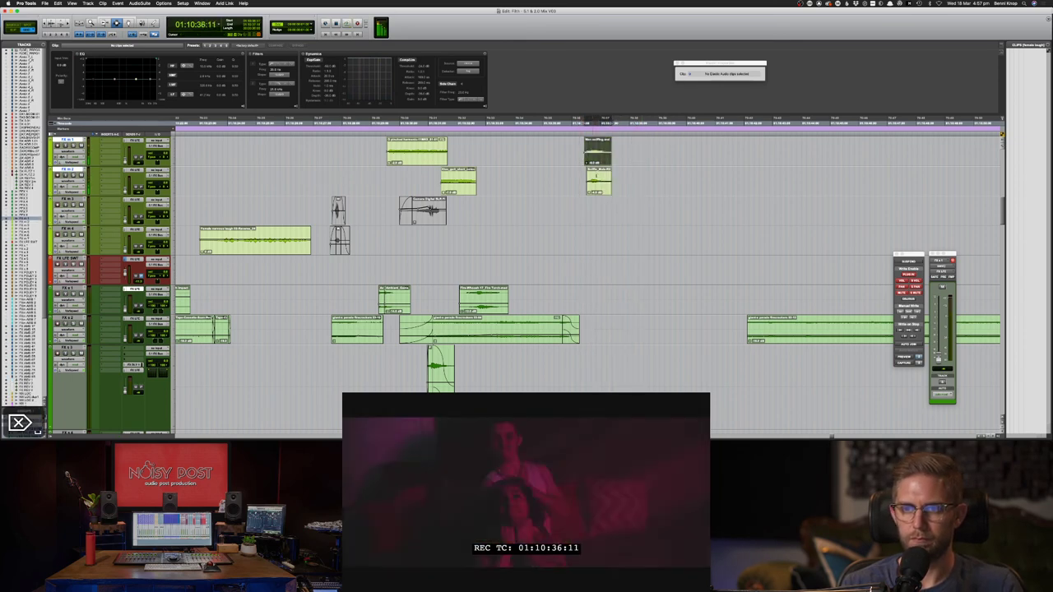
left_click(599, 186, "shift")
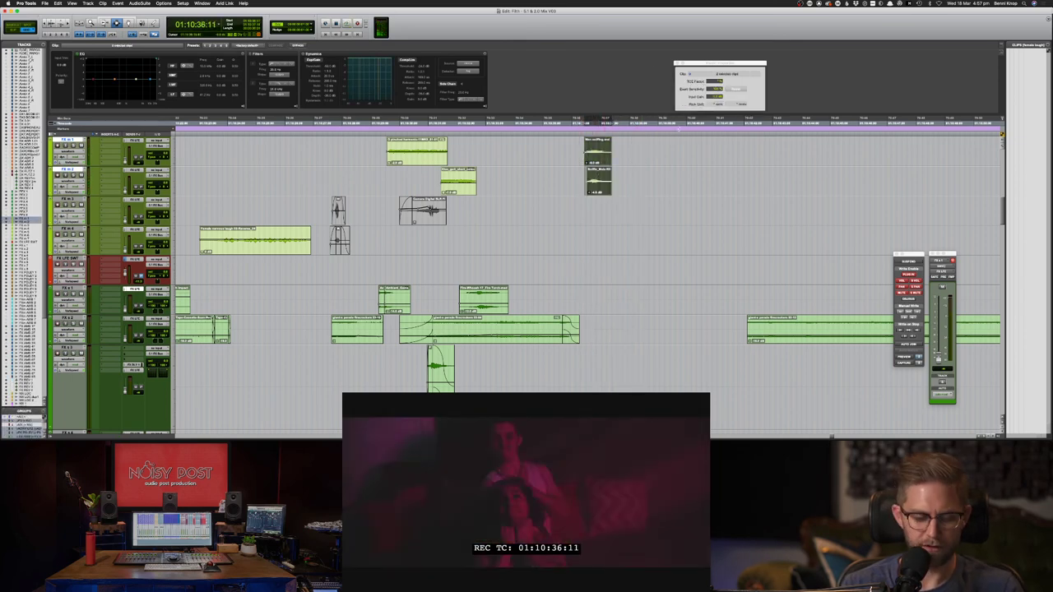
key("alt+shift+3")
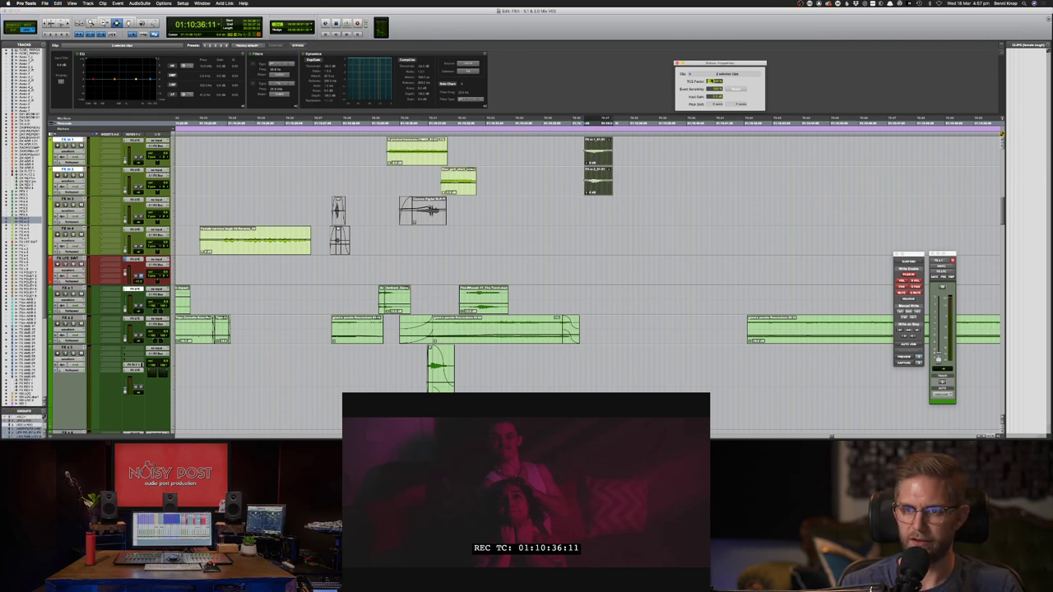
key("space")
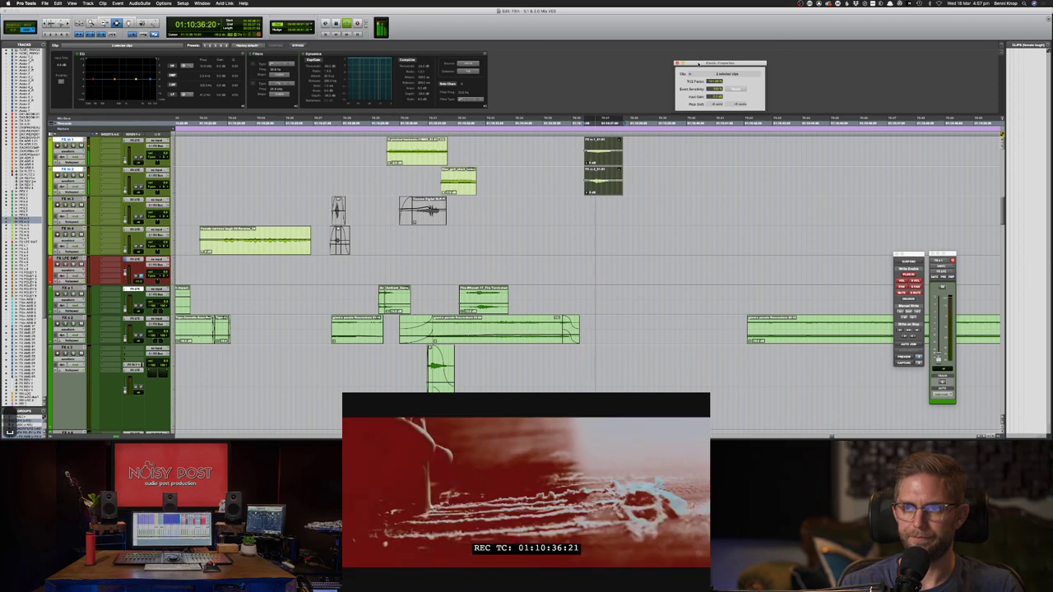
key("space")
- Lower the TCE factor and nudge both clips earlier, then later, into sync
left_click_drag(711, 84, 712, 90)
key("m")
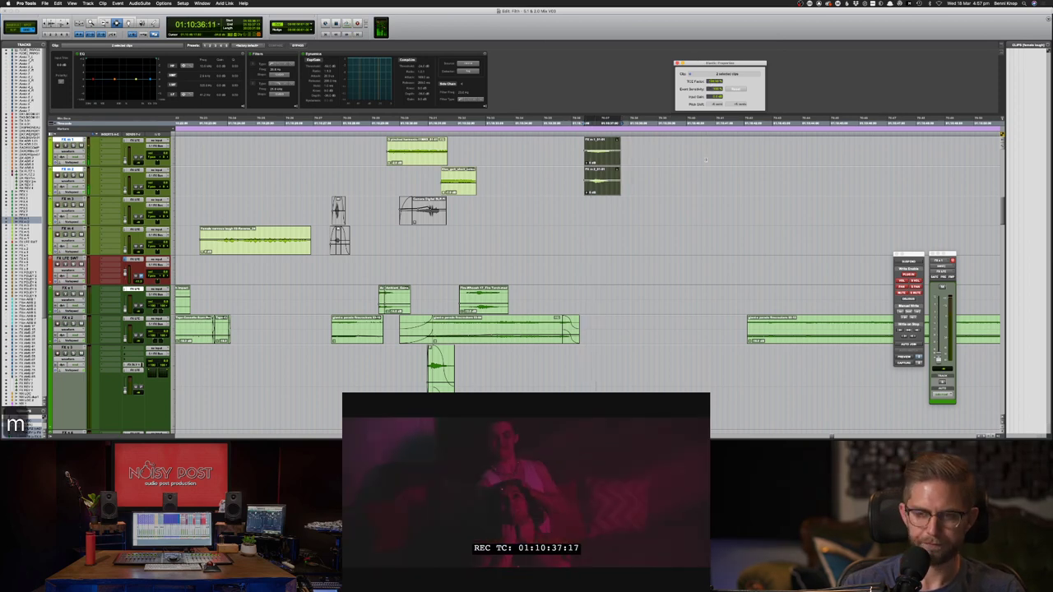
key("space")
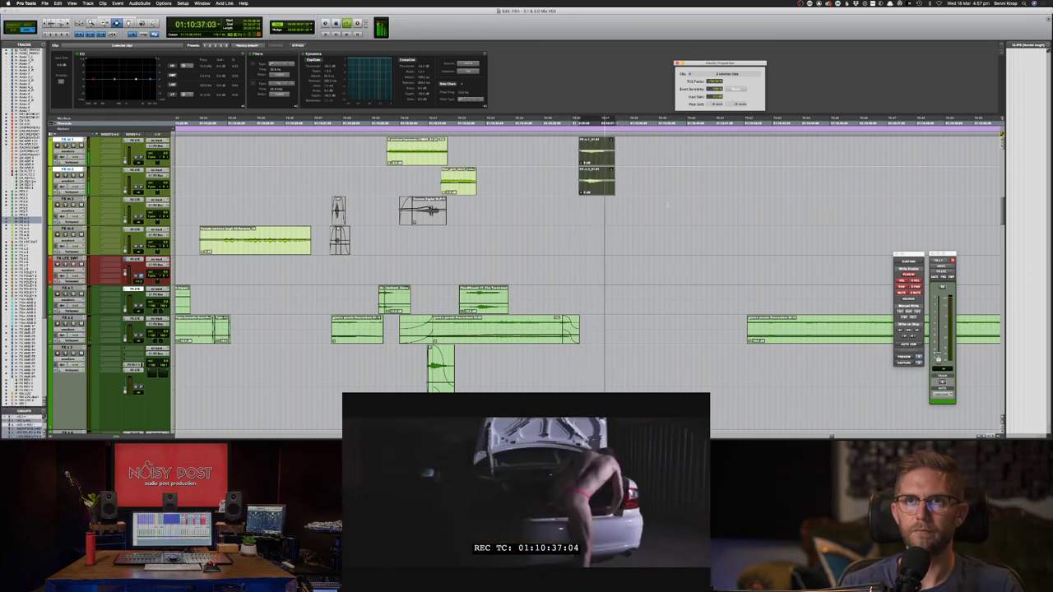
key("space")
key("slash")
key("slash")
key("space")
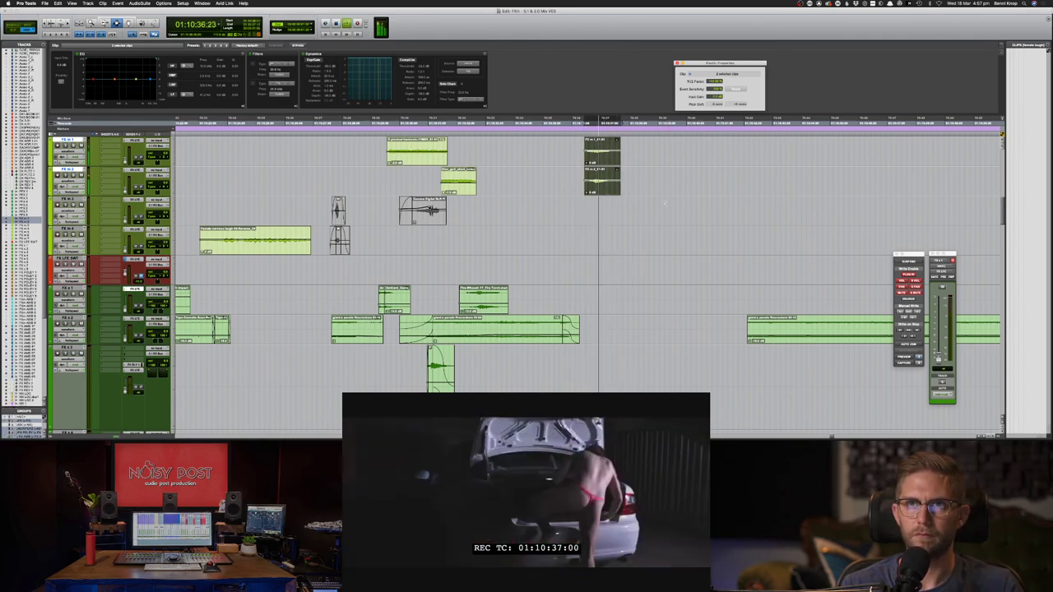
key("space")
key("F7")
left_click(573, 180)
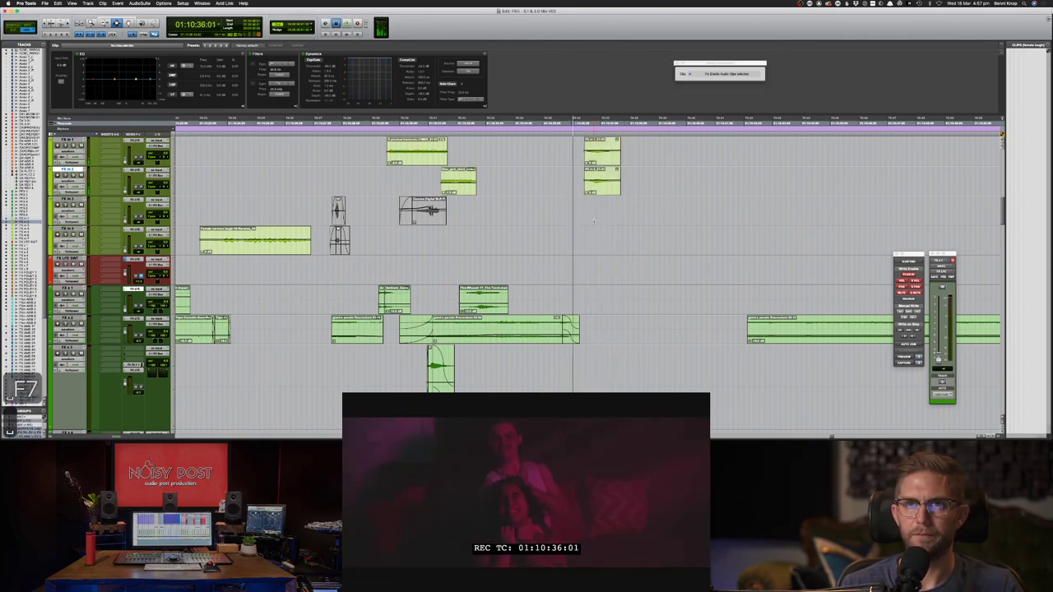
- Audition the layers from several start points, including 01:10:35:10
key("space")
left_click(561, 224)
key("space")
key("space")
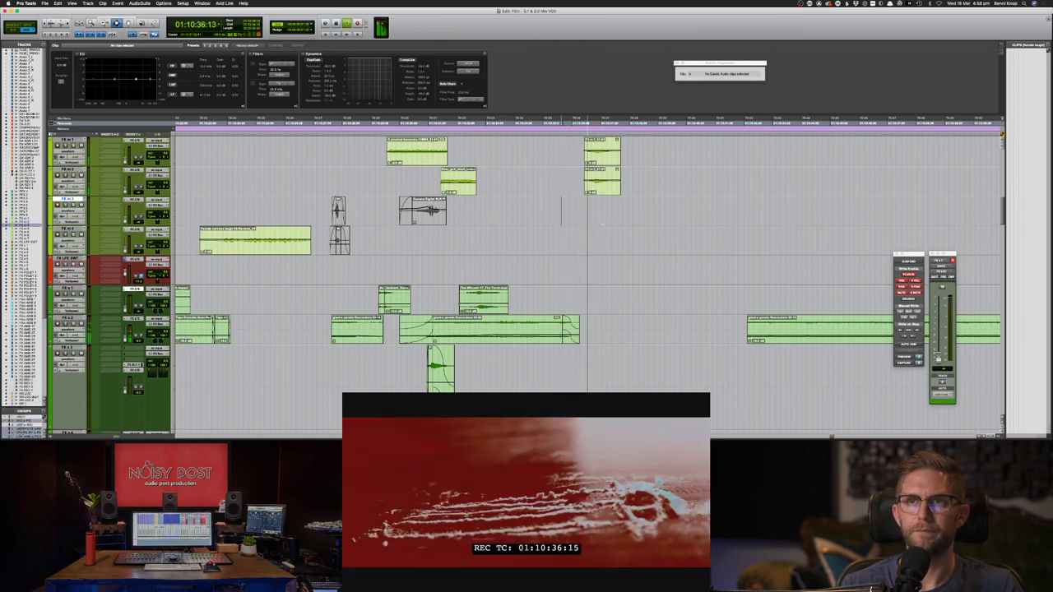
key("space")
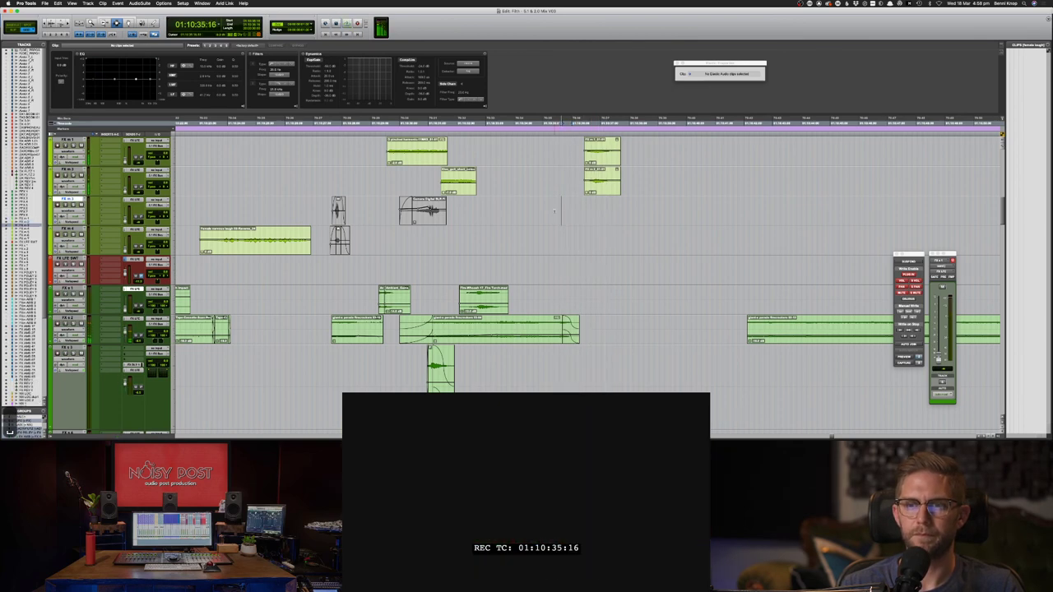
left_click(554, 211)
key("space")
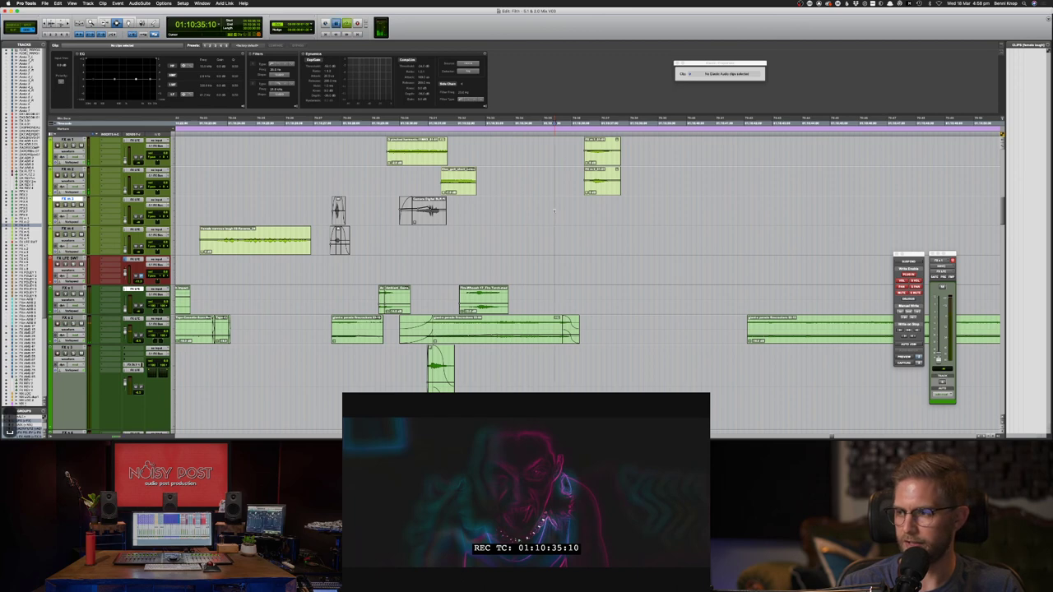
key("space")
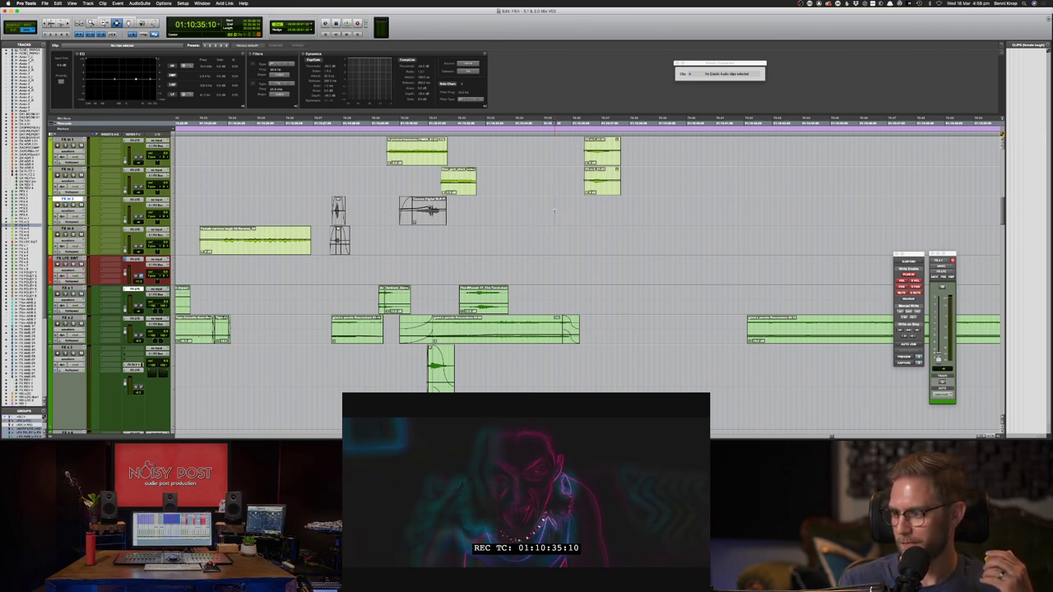
- Review the FX m 1 and FX m 2 clips again, set the edit point at 01:10:35:18, and save
key("F7")
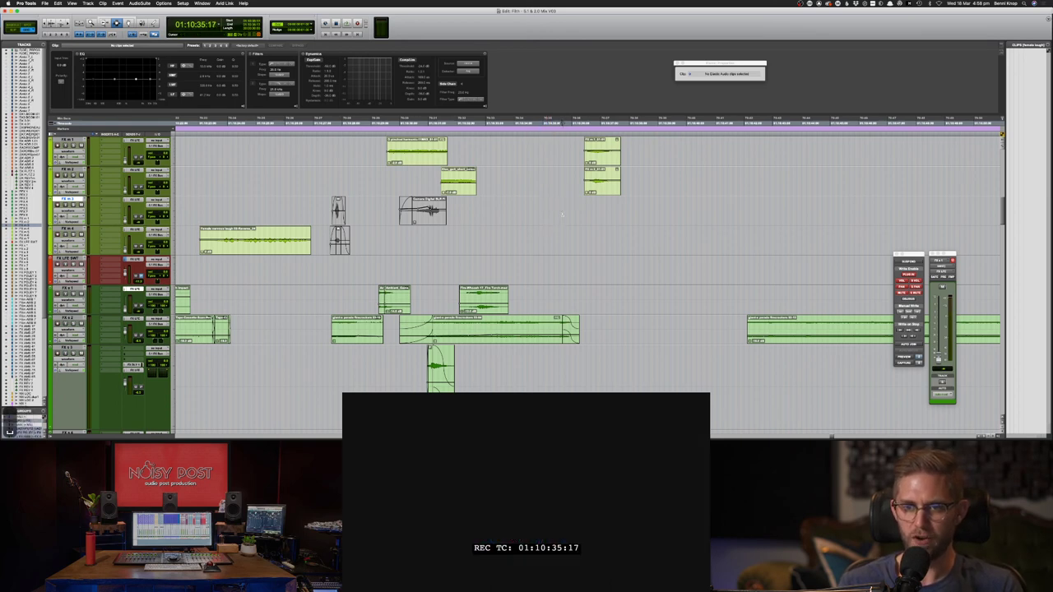
key("space")
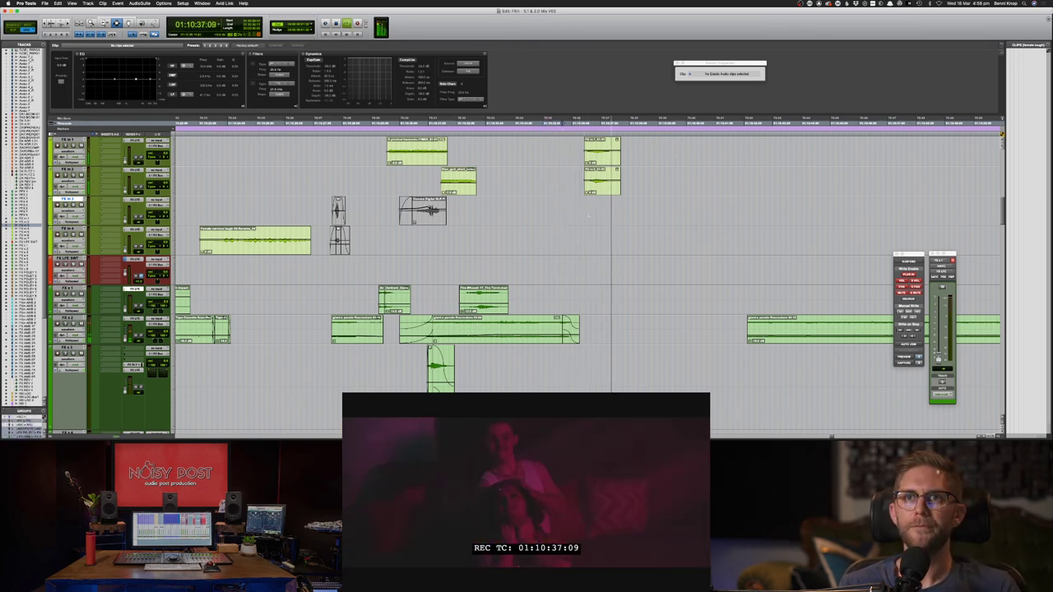
key("space")
left_click_drag(574, 152, 630, 175)
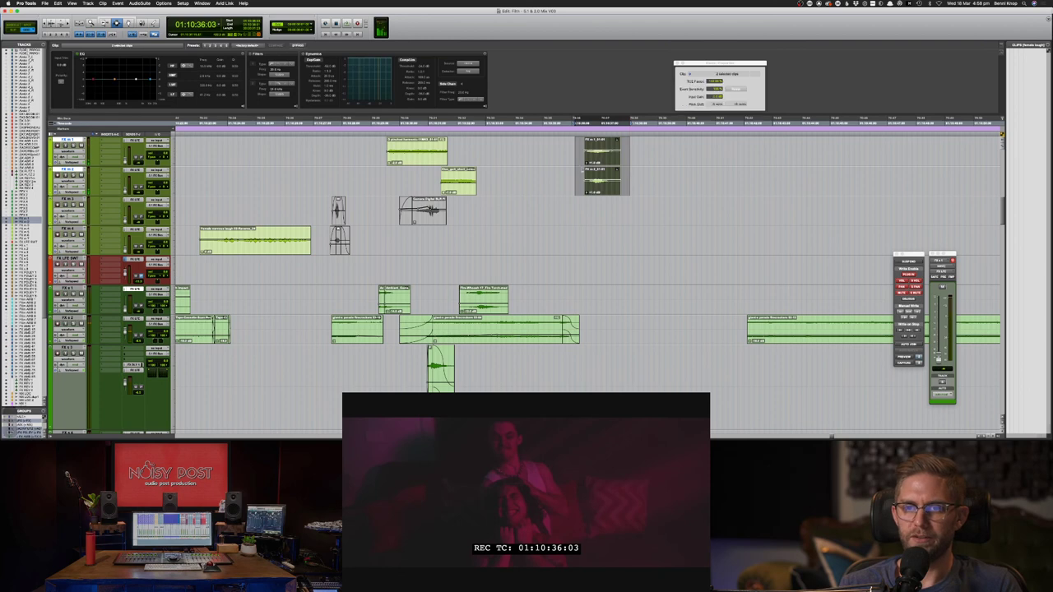
left_click(548, 179)
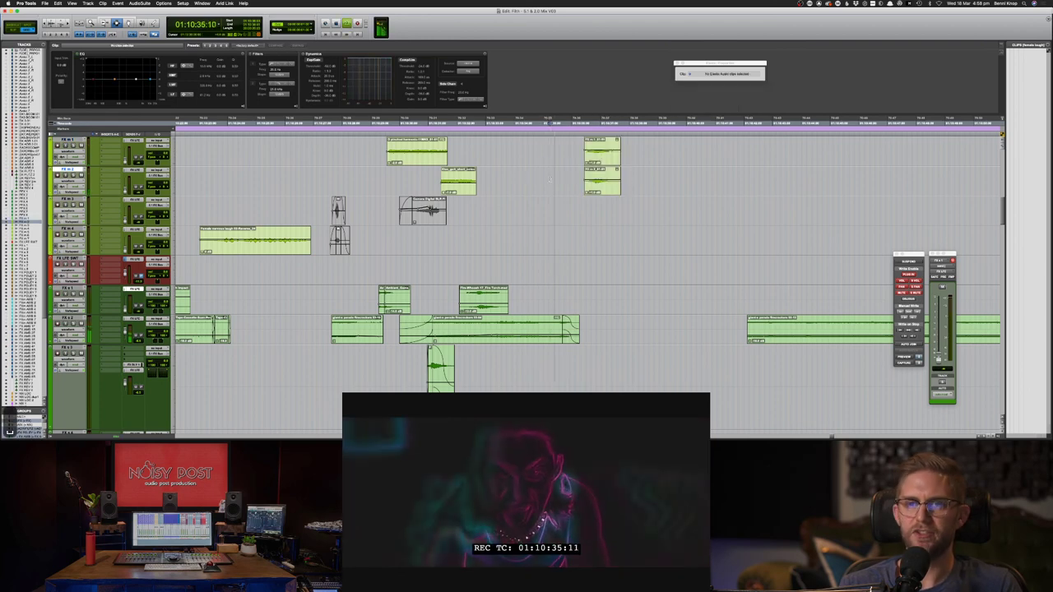
key("space")
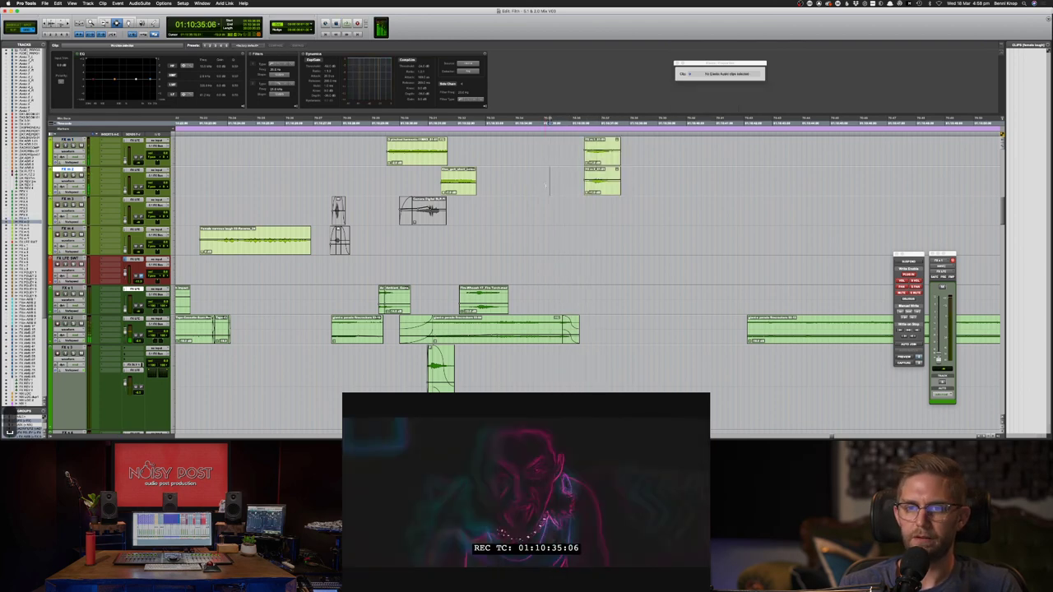
key("space")
left_click(564, 253)
key("super+s")
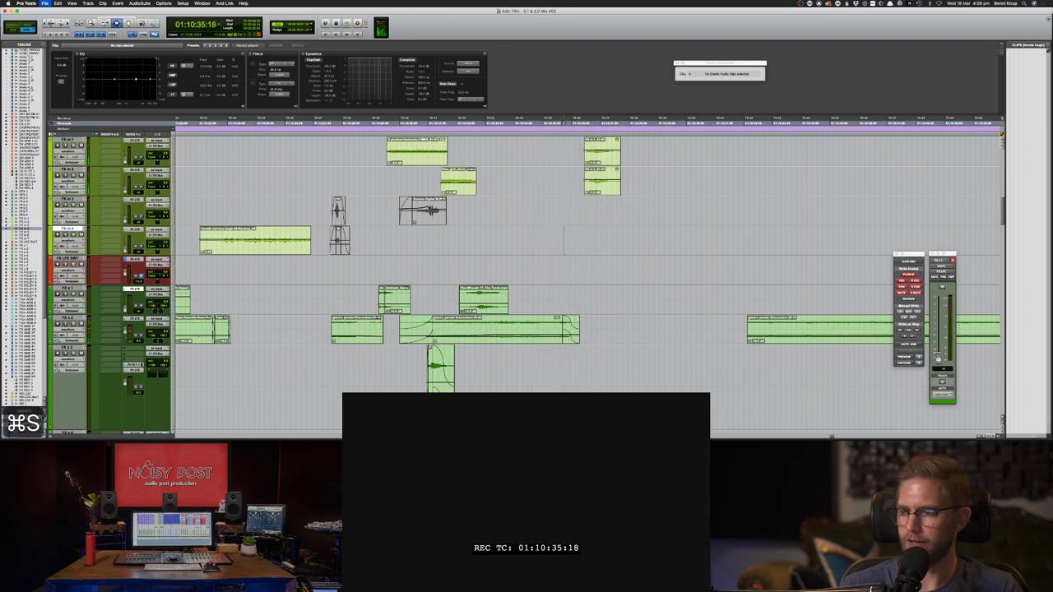
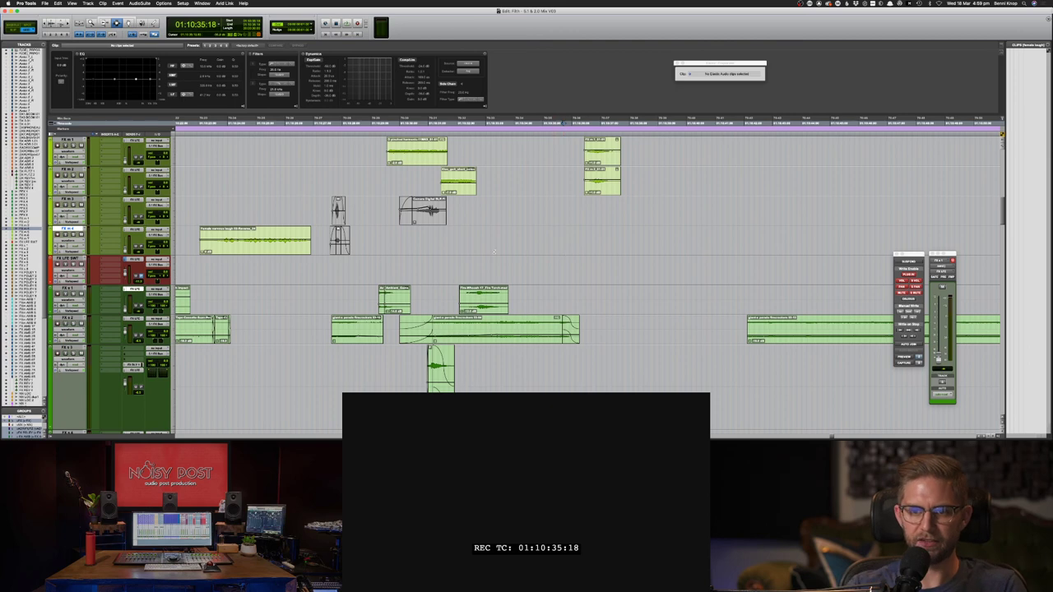
- Play back the scene, then park the edit point at 01:10:35:16
left_click(466, 255)
key("space")
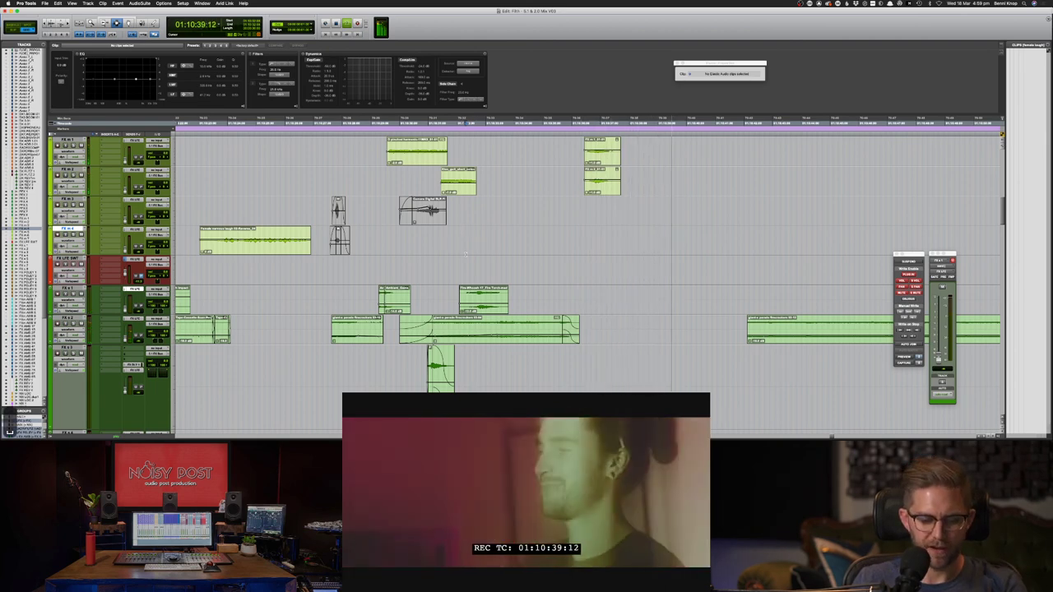
left_click(466, 251)
left_click(560, 239)
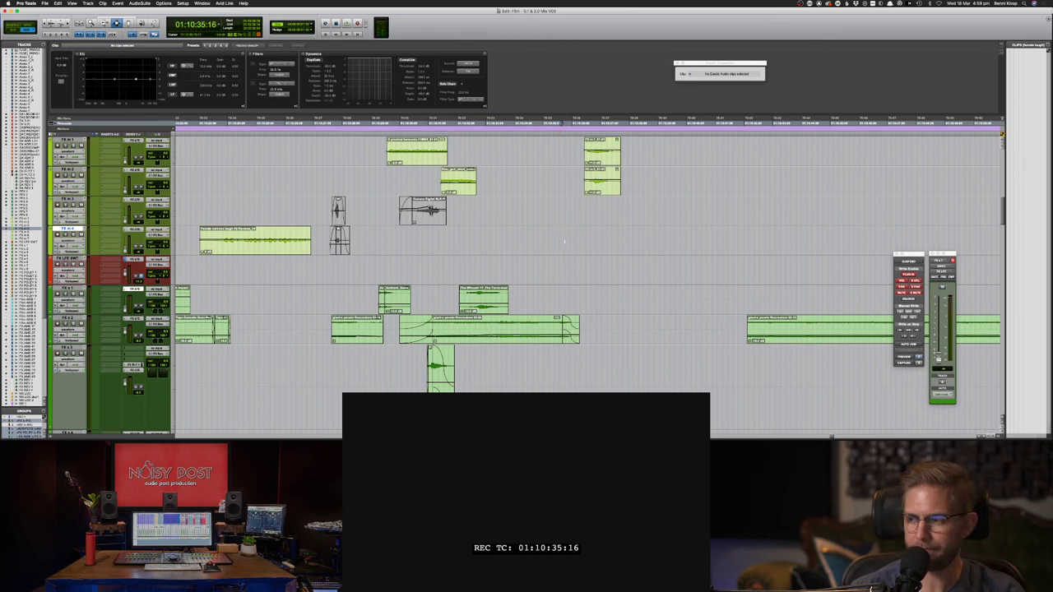
key("super+Tab")
- Search Soundsnap for 'record scratch' and preview the first of the 359 results
left_click(483, 81)
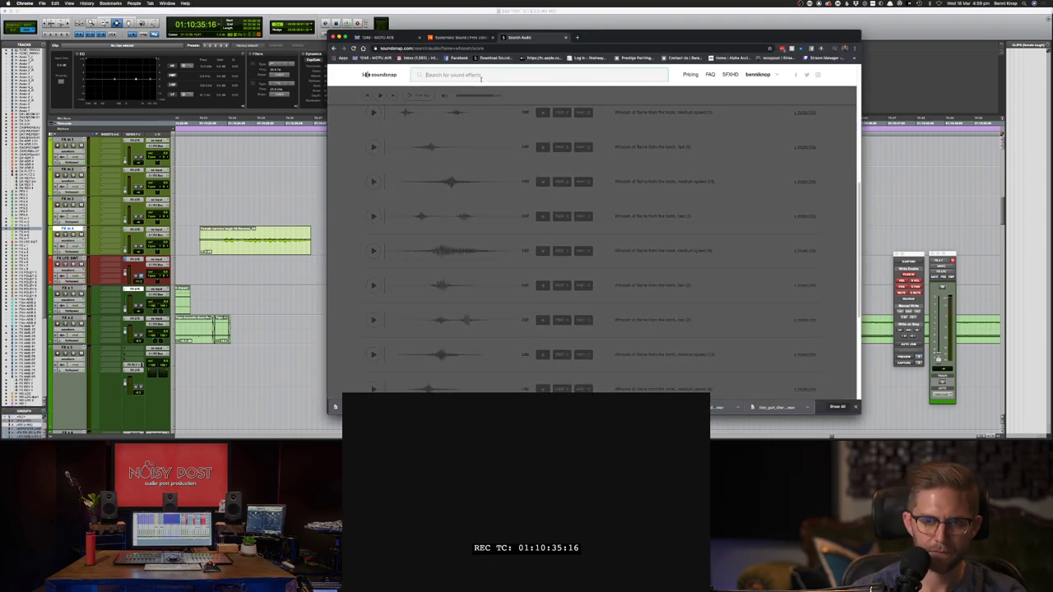
type("record scratch")
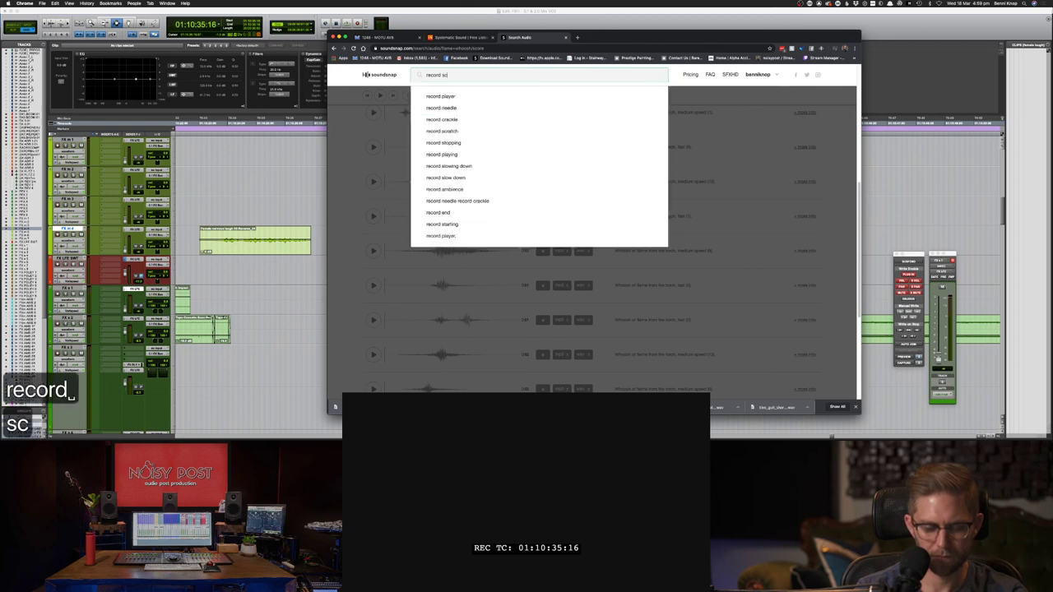
key("Return")
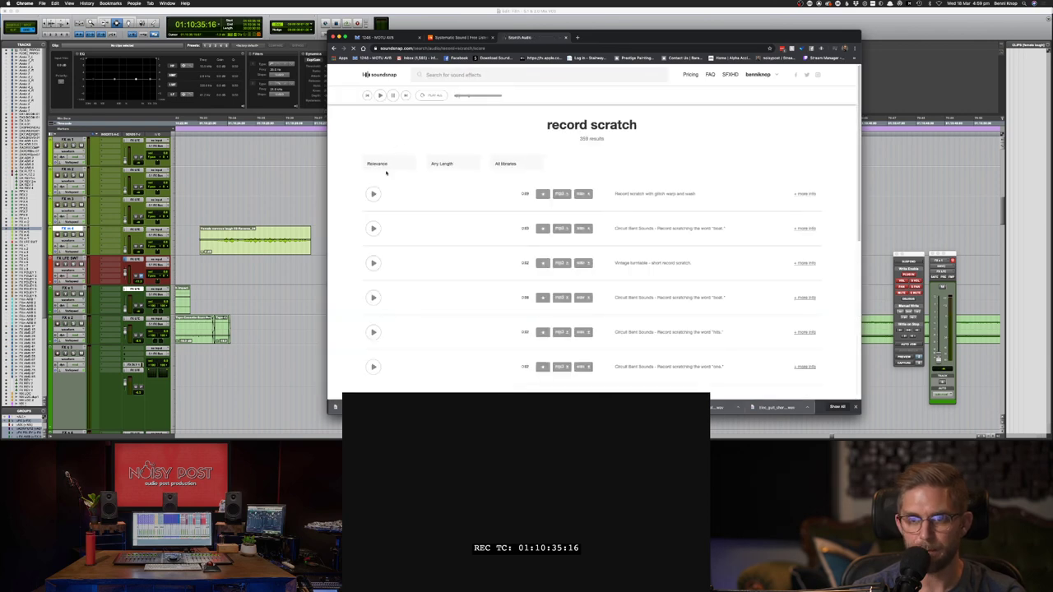
left_click(373, 193)
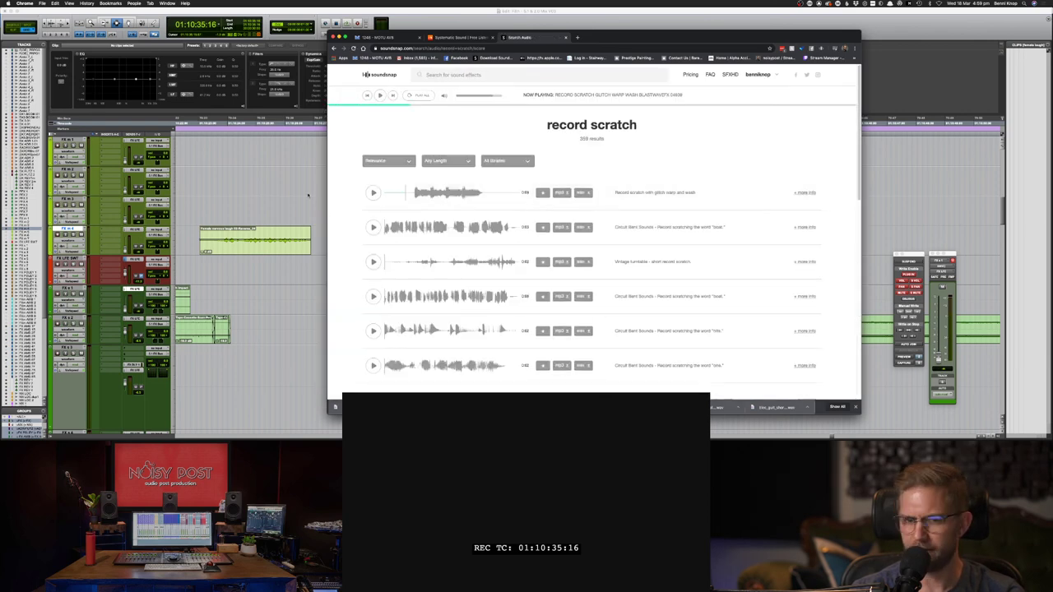
left_click(281, 187)
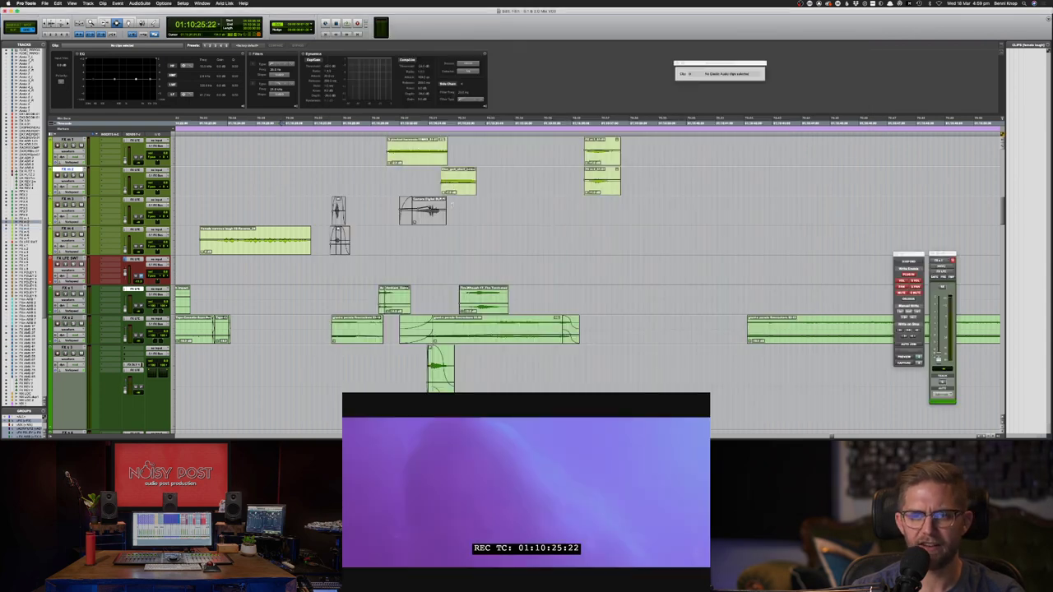
- Play the scene twice from around 01:10:33 to judge where the scratch should land
key("space")
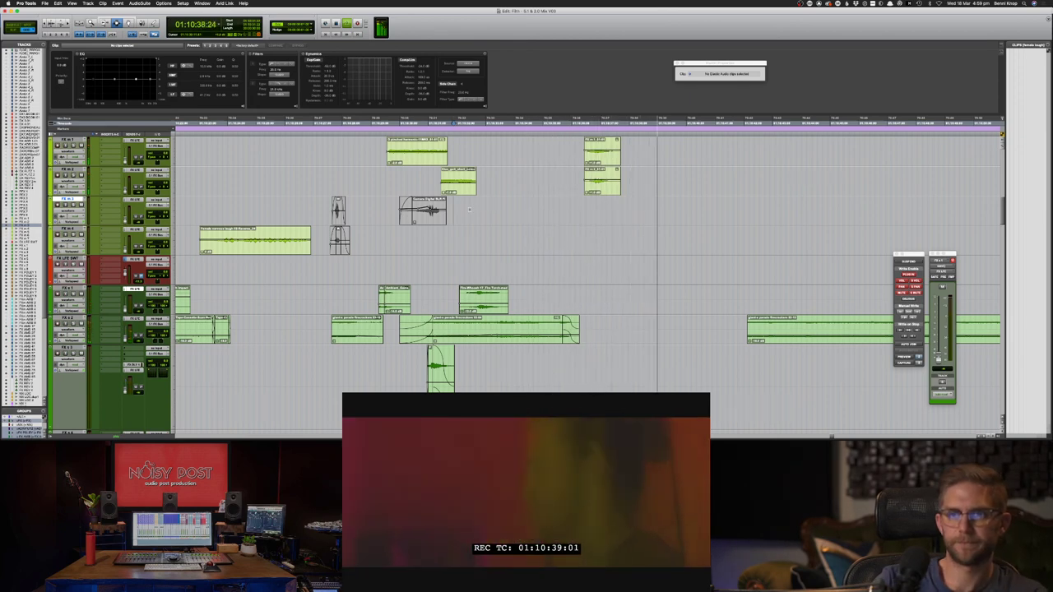
key("space")
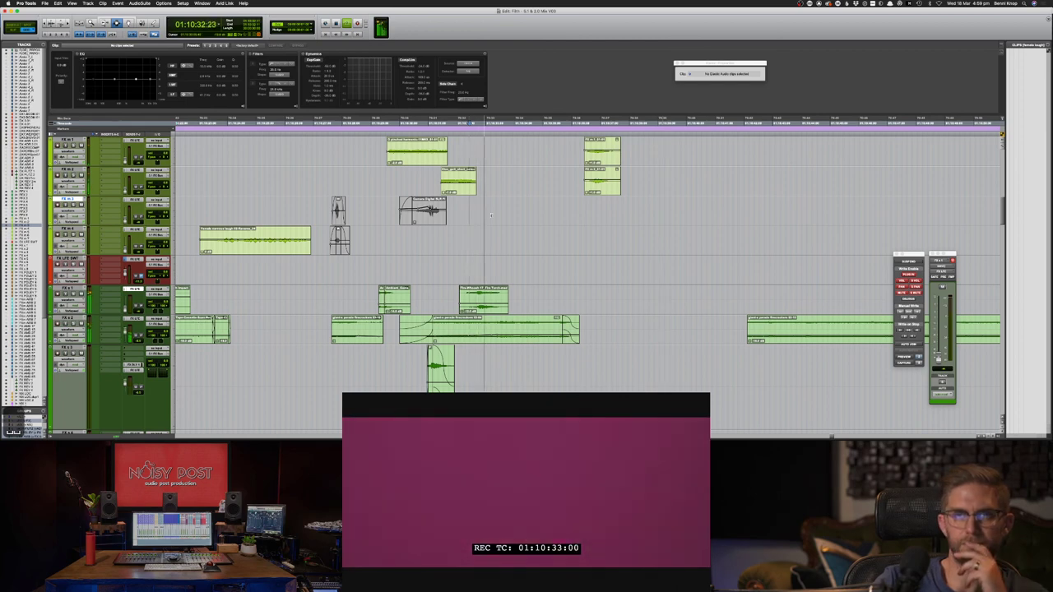
key("space")
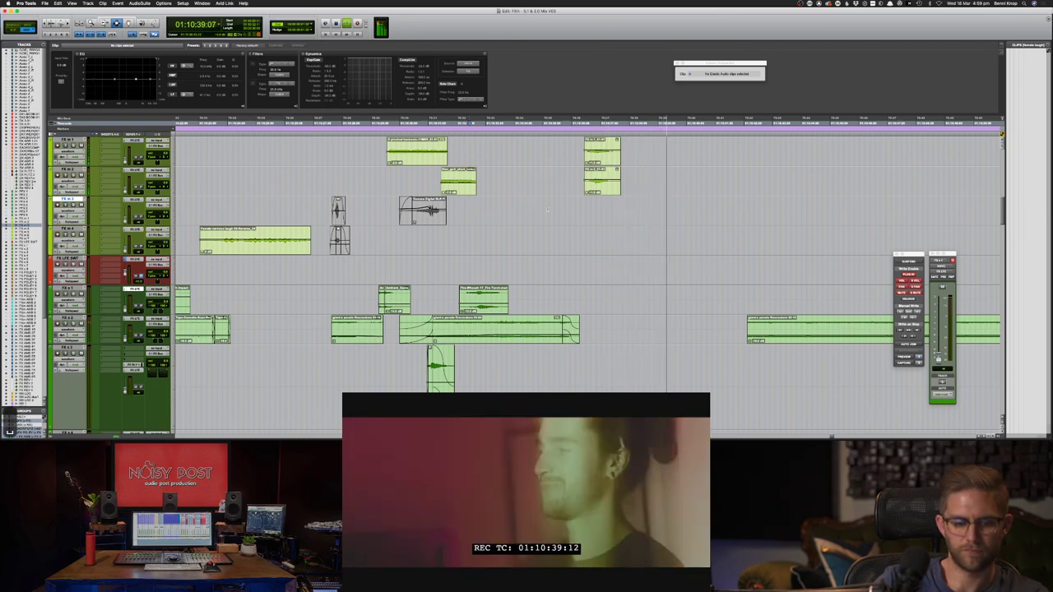
key("space")
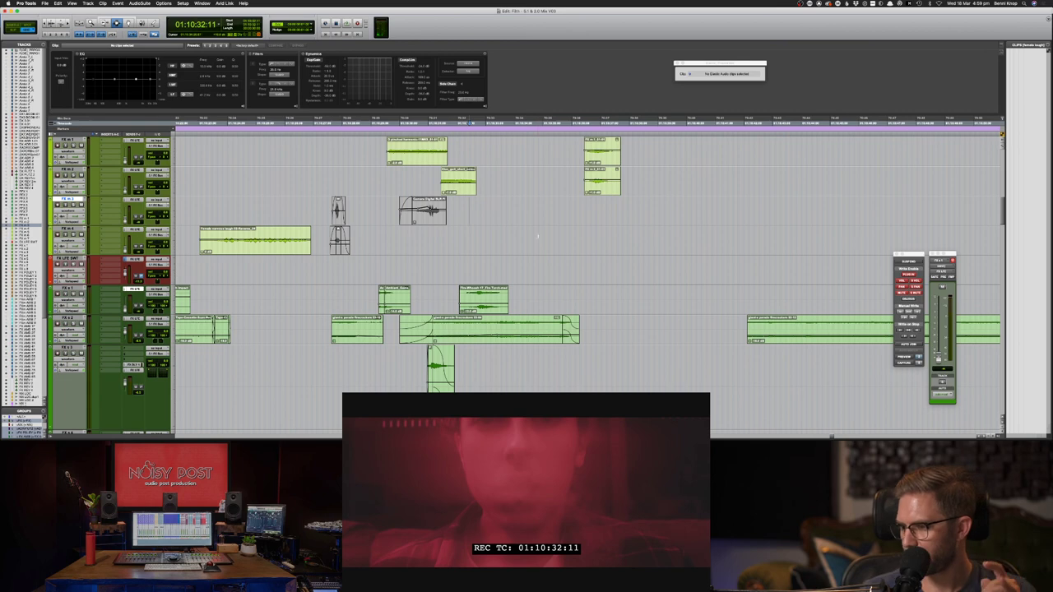
key("super+Tab")
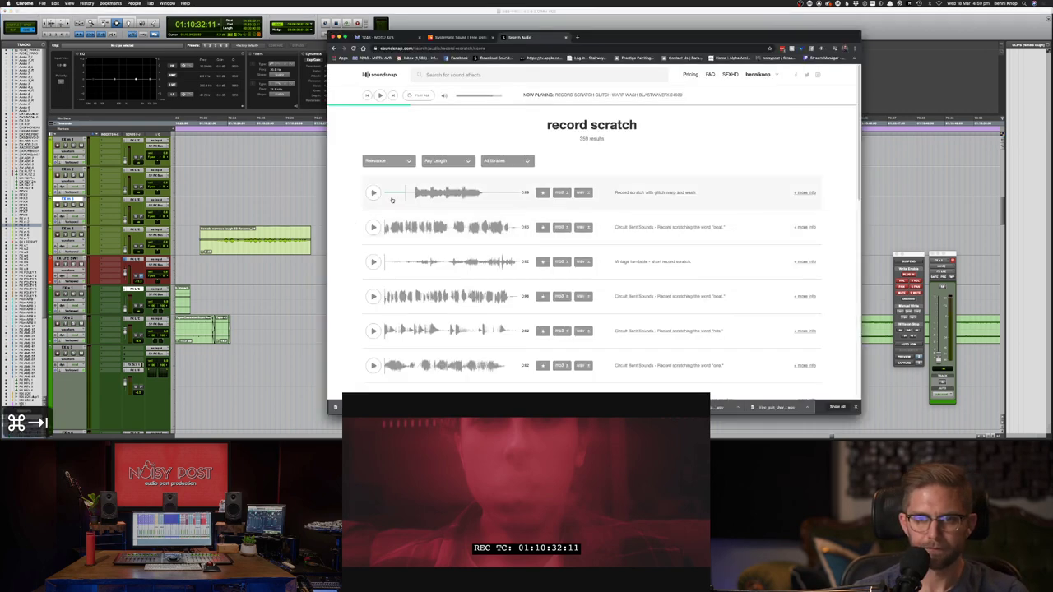
- Preview record scratch results one to five and the seventh, including the vintage turntable and 'boat' scratches
left_click(373, 192)
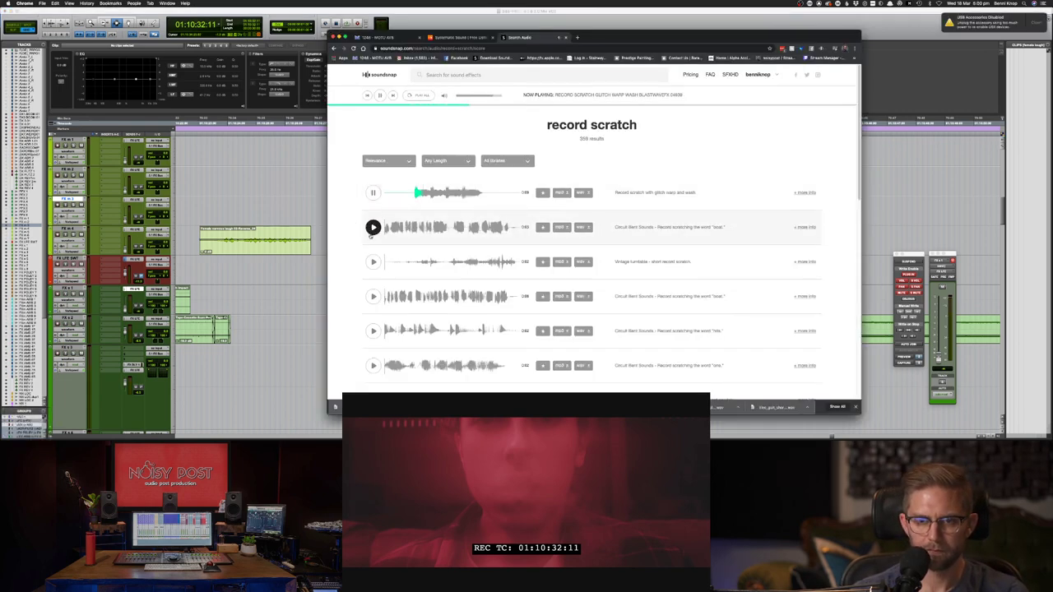
left_click(373, 228)
left_click(373, 261)
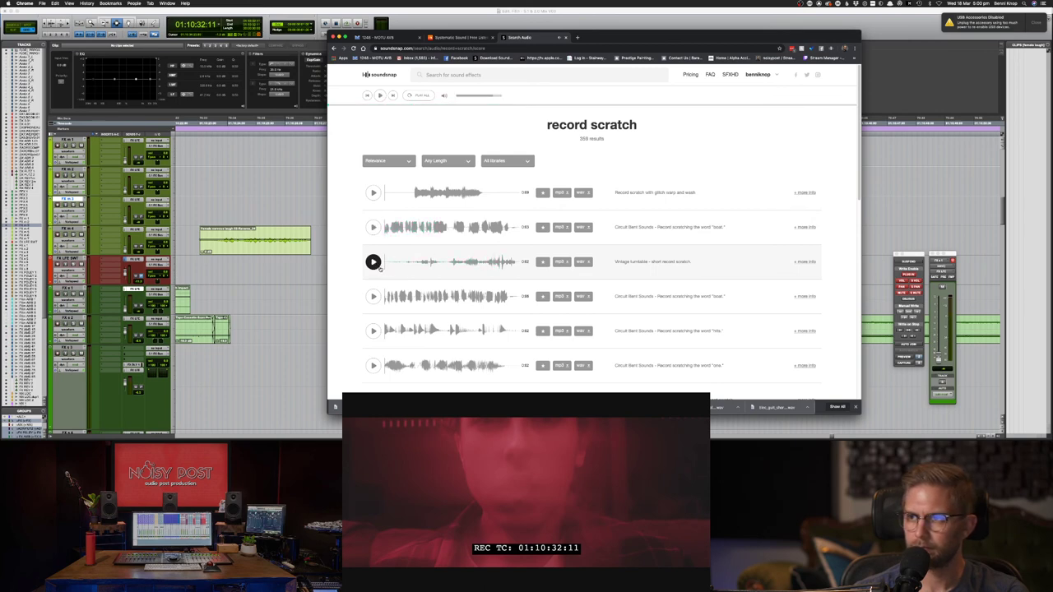
left_click(373, 296)
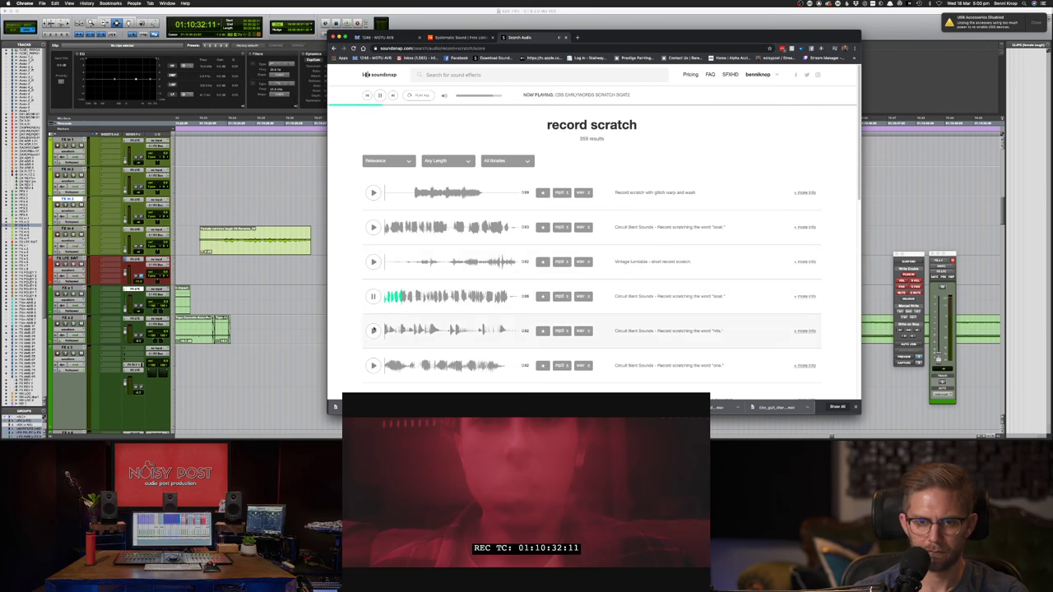
left_click(372, 331)
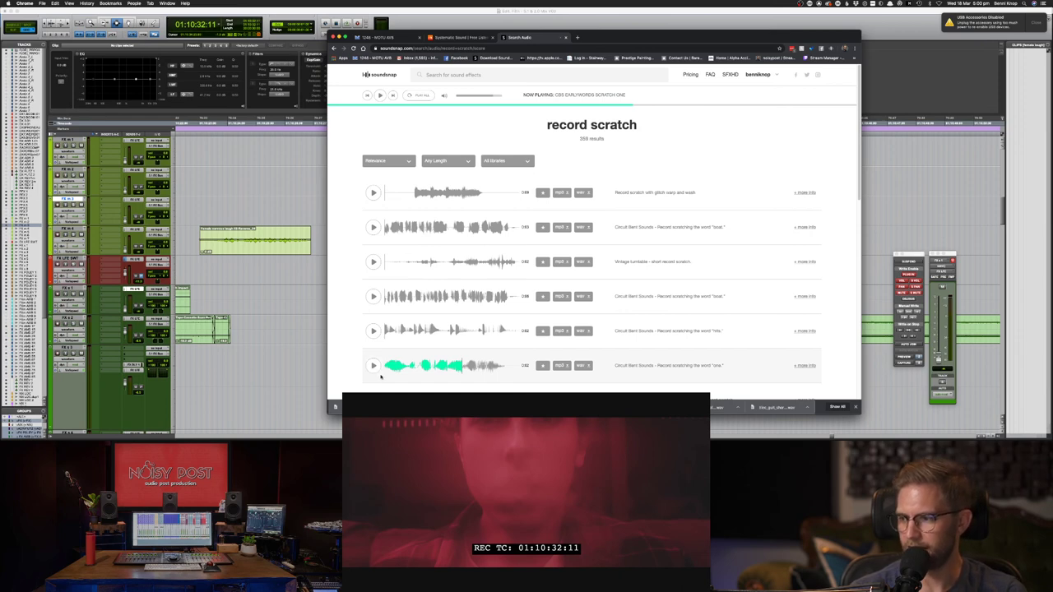
scroll(381, 378, "down", 1)
left_click(374, 396)
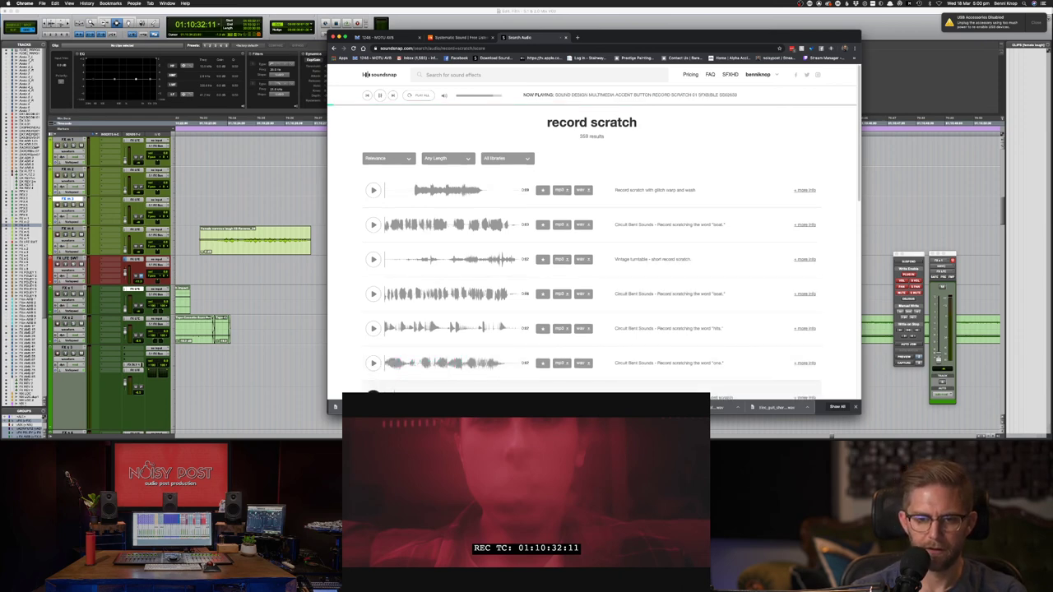
key("super+bracketleft")
left_click(303, 283)
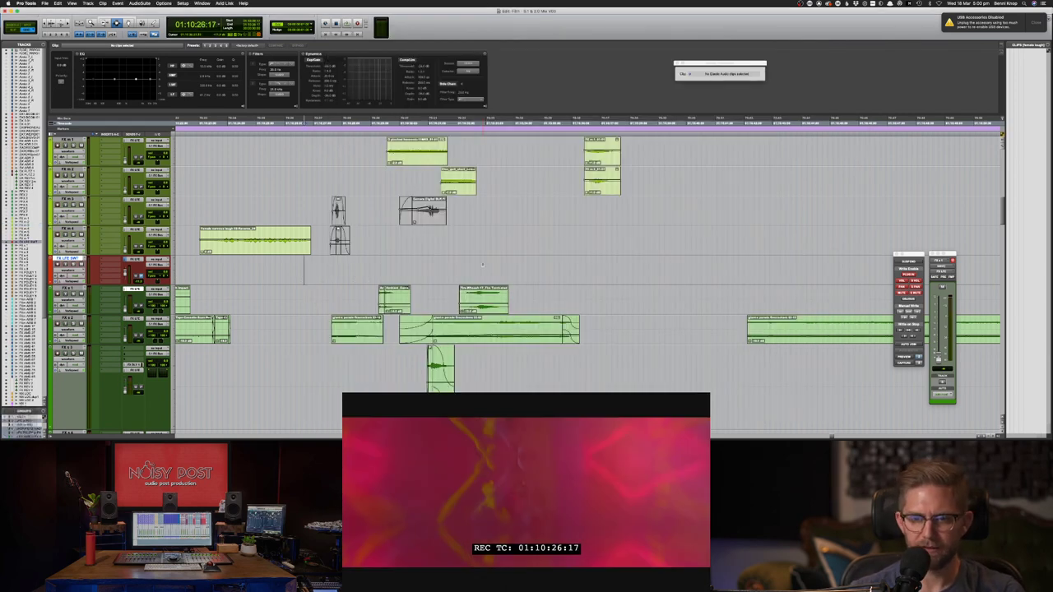
- Place the edit point near 01:10:36 on track 2, dismiss the Video Engine error, play, and save
left_click(584, 269)
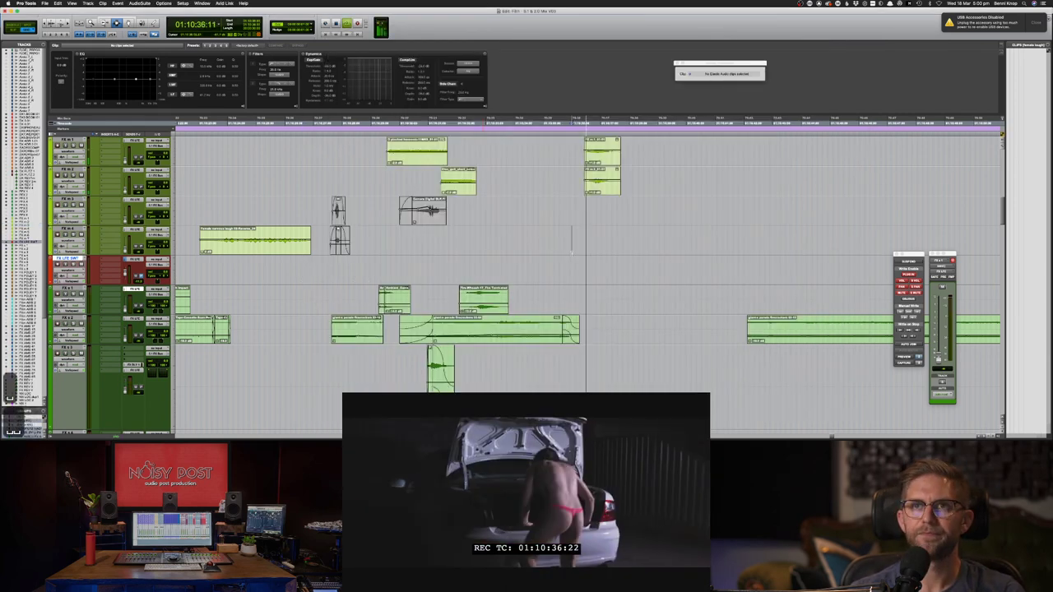
left_click(572, 254)
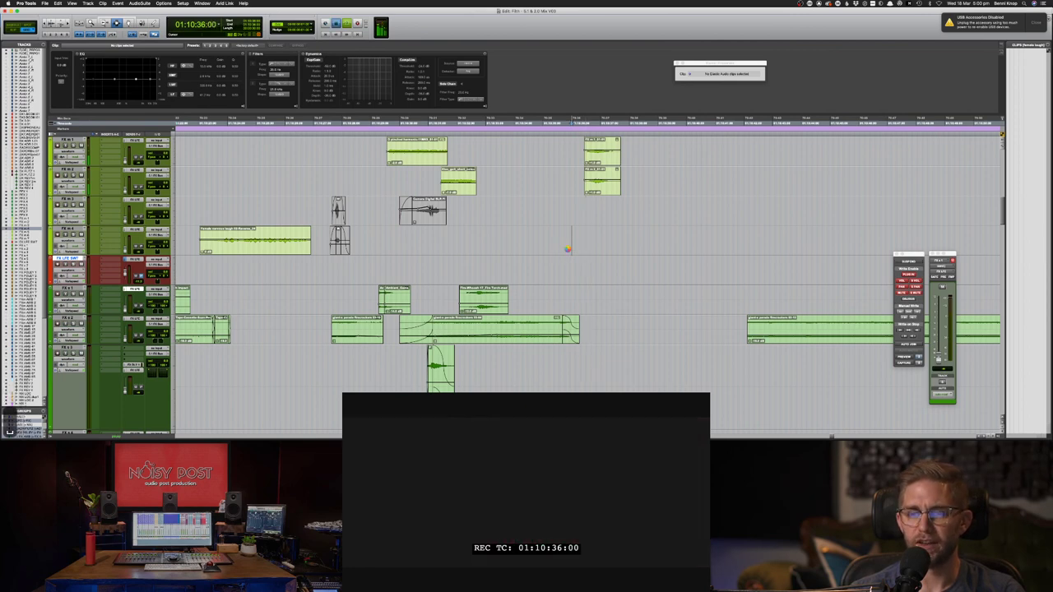
left_click(573, 178)
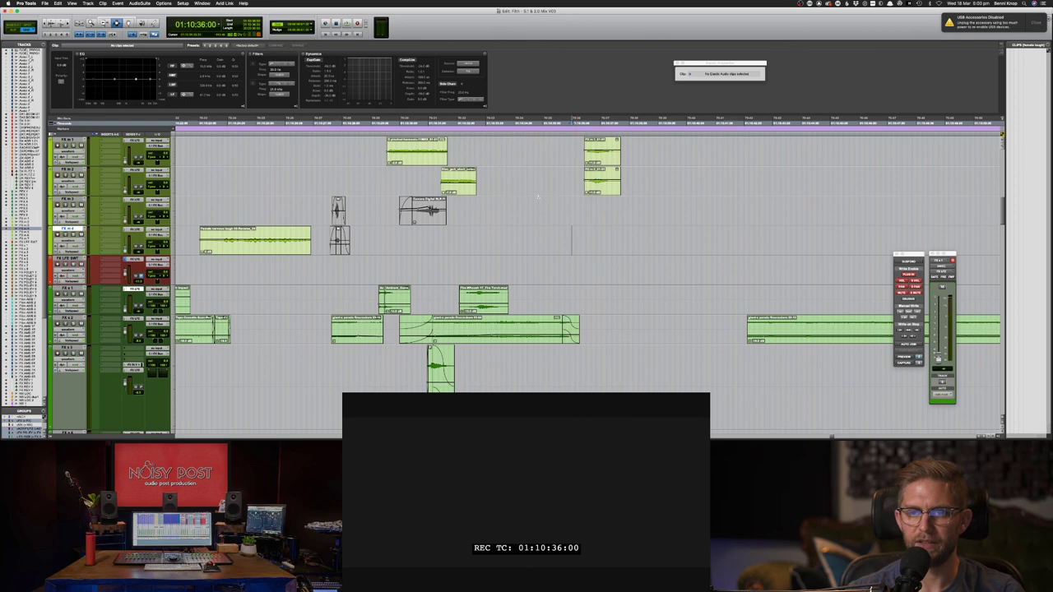
left_click(539, 182)
key("space")
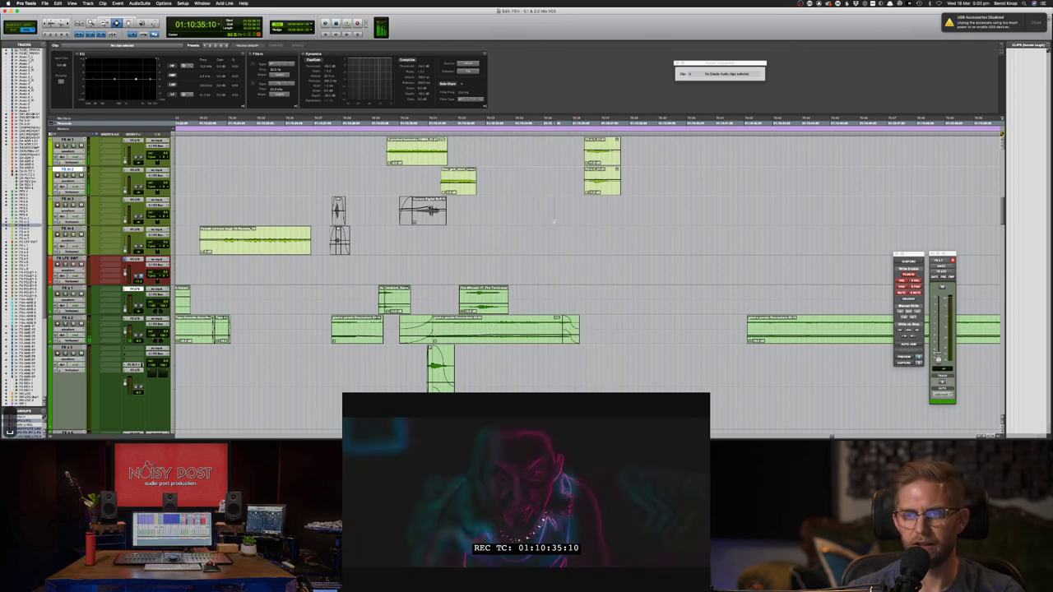
key("super+s")
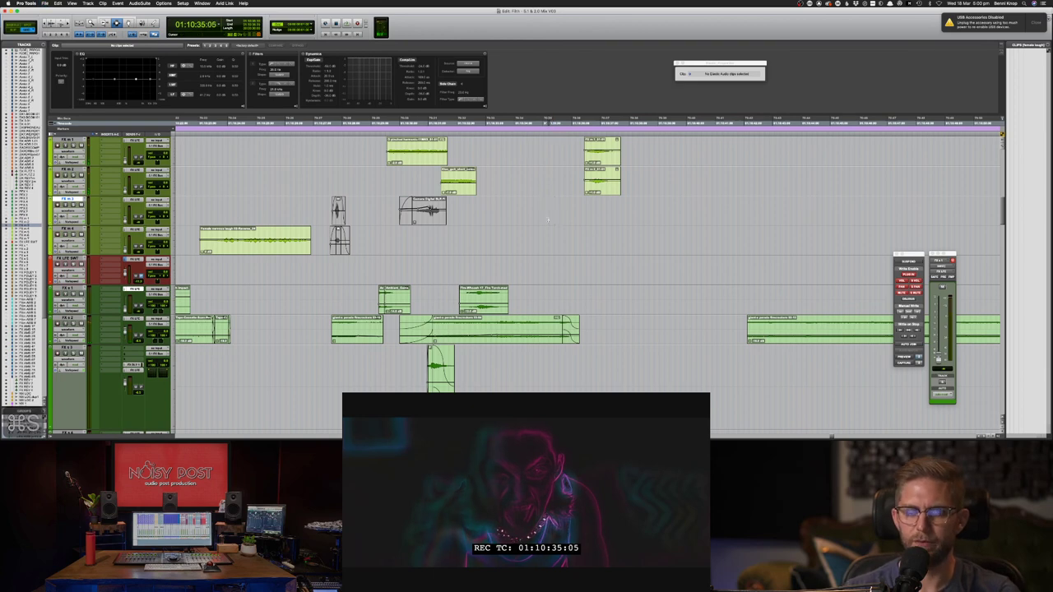
key("super+Tab")
- Preview a medium flame torch whoosh, then search Soundsnap again for record scratch
left_click(373, 250)
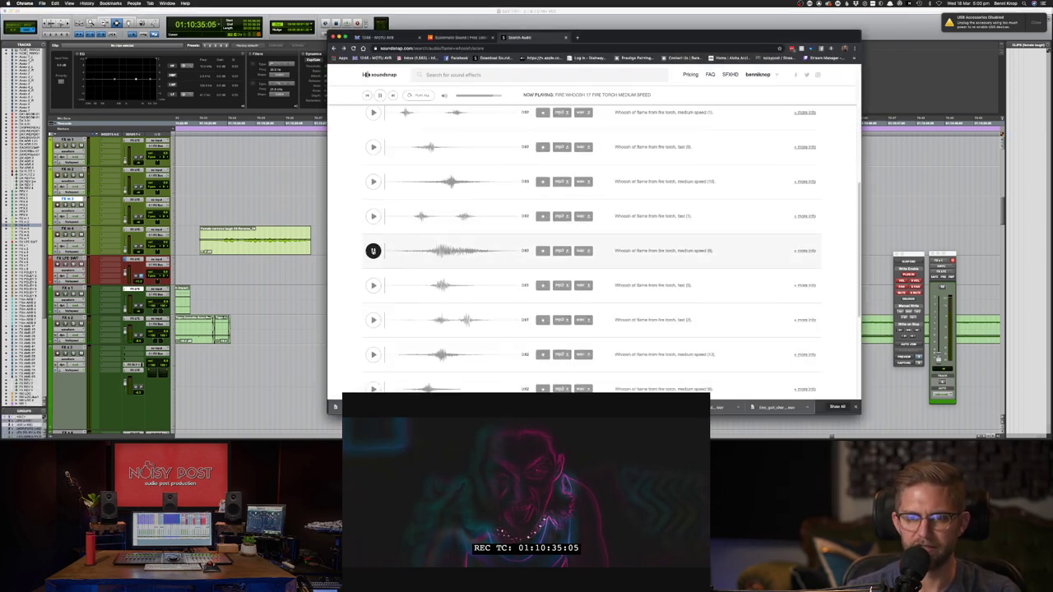
scroll(373, 250, "up", 3)
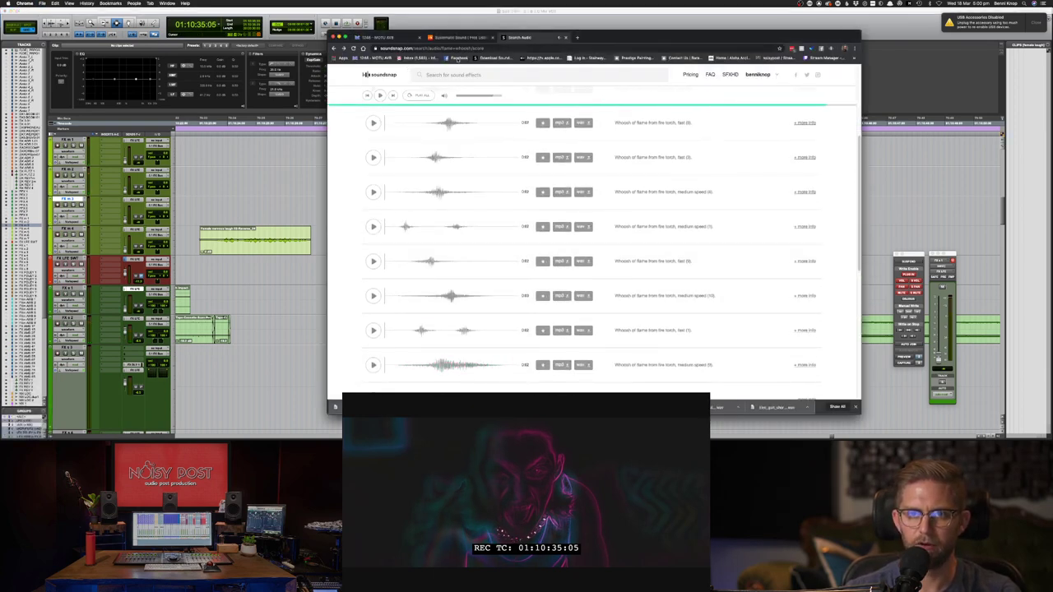
left_click(458, 73)
type("record")
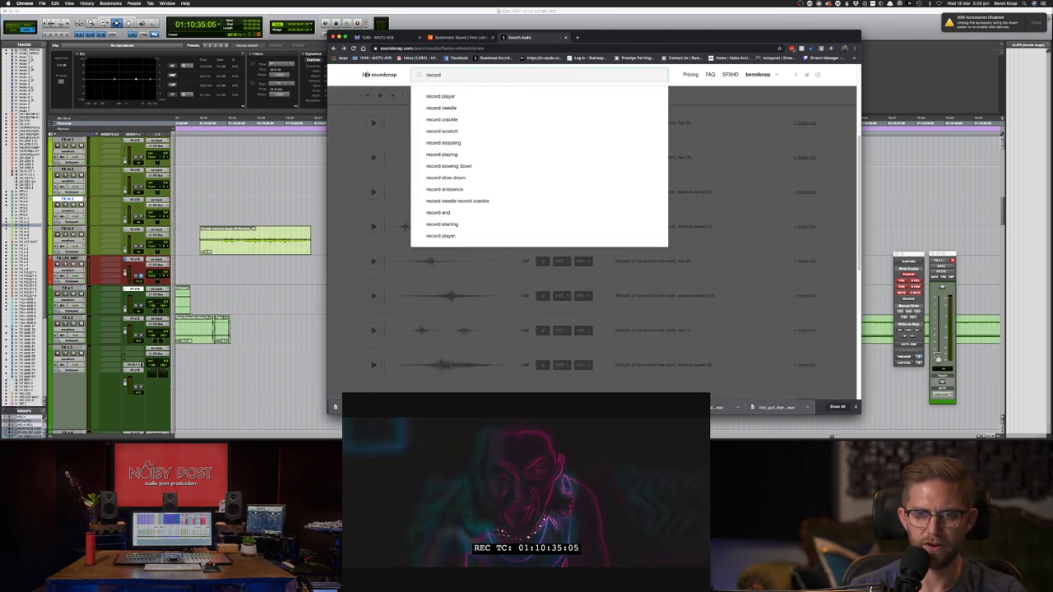
key("Down")
key("Down")
key("Down")
key("Down")
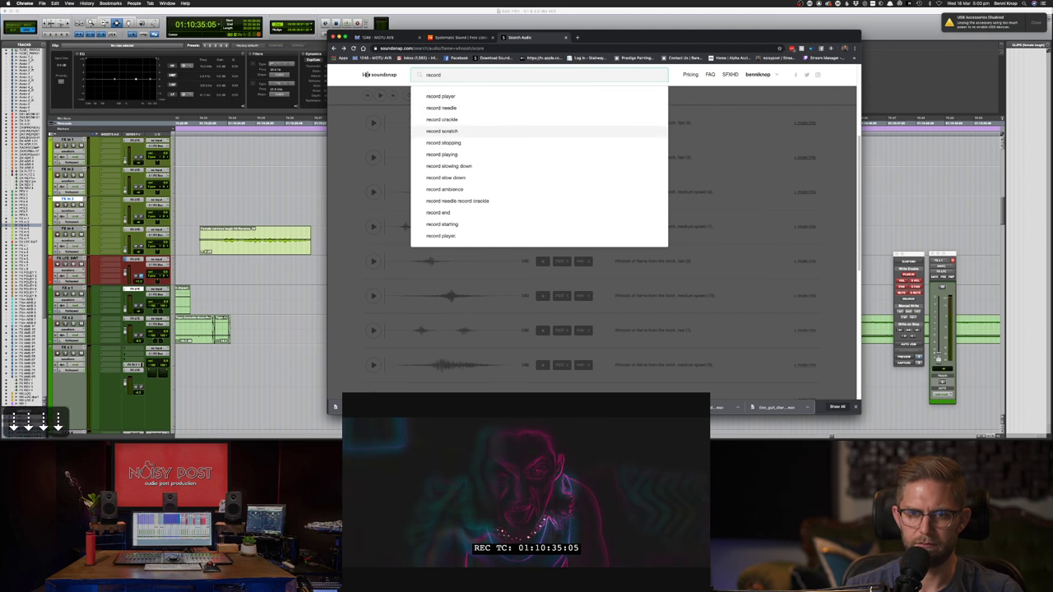
key("Return")
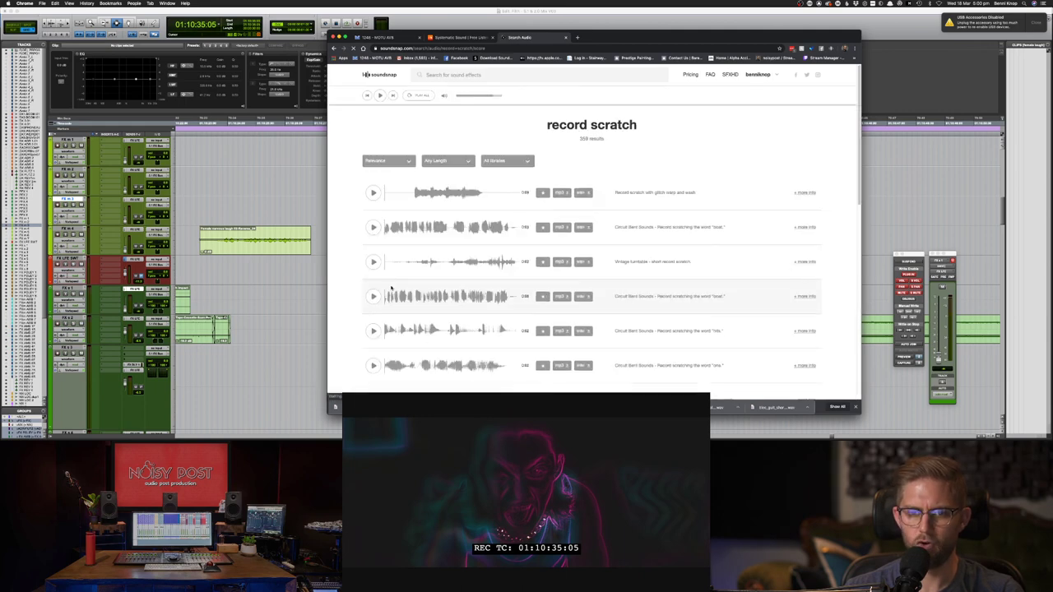
- Audition the fourth record scratch result and the accent-button scratch further down the list
left_click(372, 296)
scroll(380, 306, "down", 3)
left_click(373, 321)
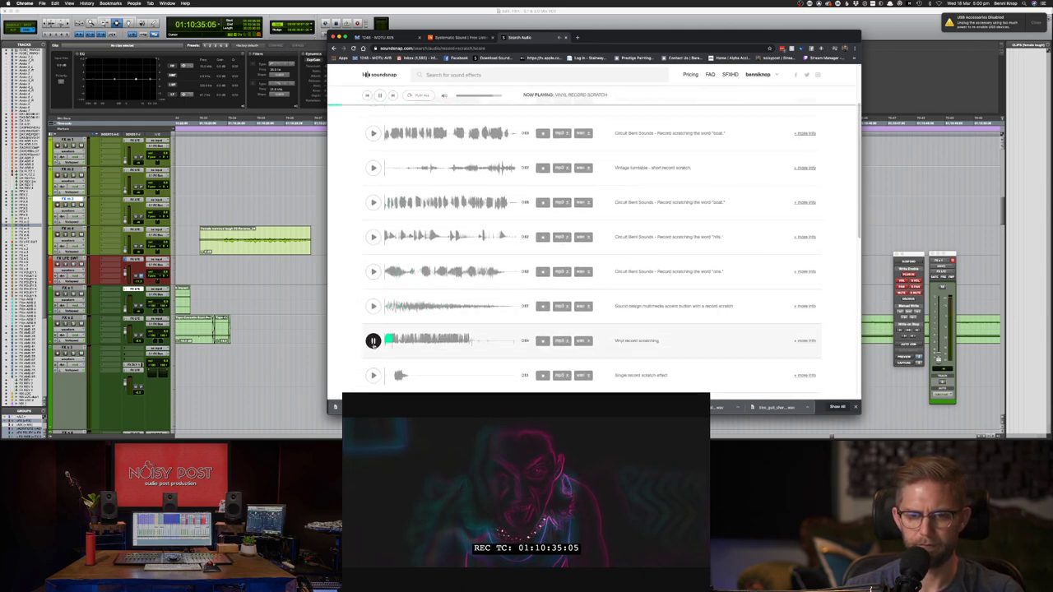
scroll(373, 325, "down", 1)
left_click(372, 295)
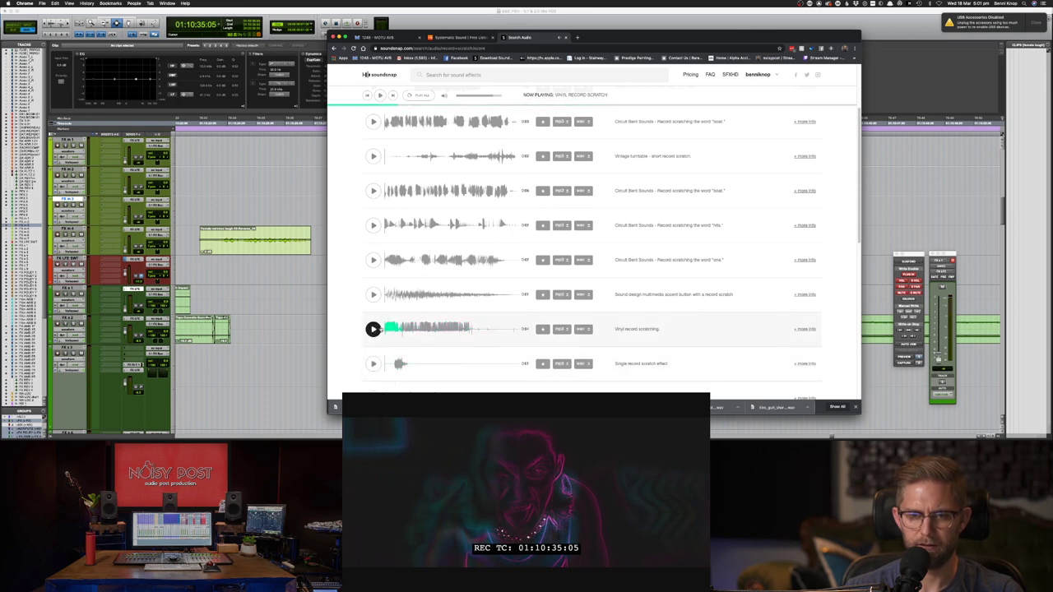
scroll(382, 380, "down", 3)
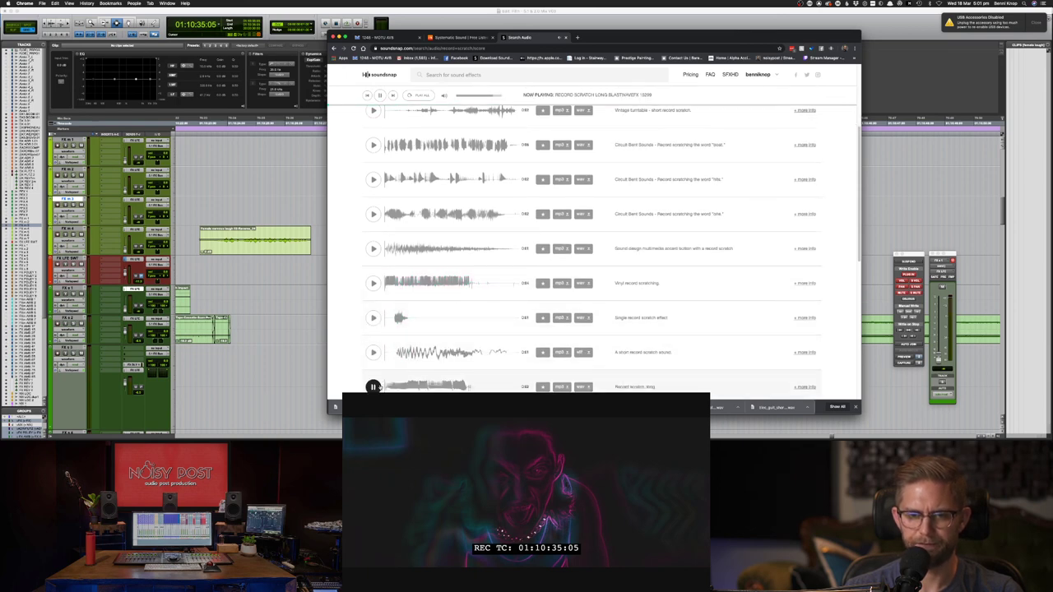
scroll(380, 387, "down", 1)
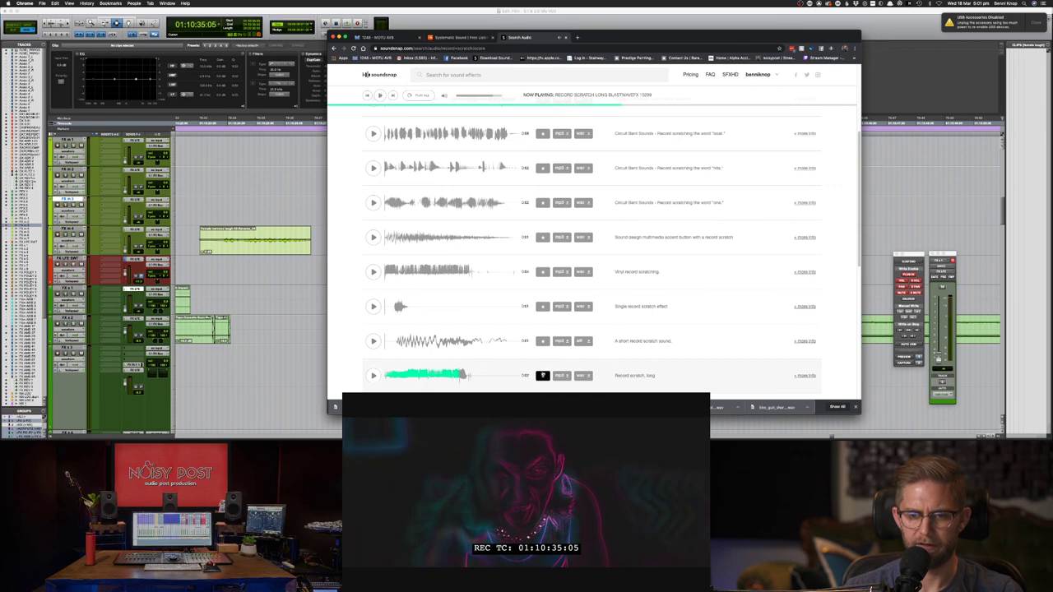
- Download 'Record scratch, long' as wav, preview the rhythmic scratches, and drag the file into Pro Tools
left_click(582, 376)
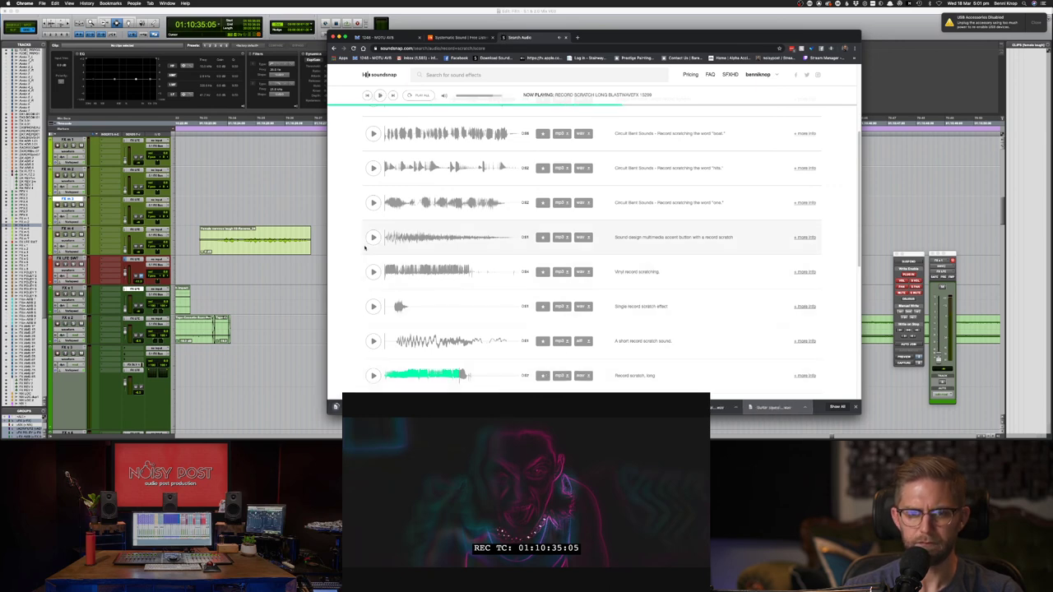
left_click(372, 237)
scroll(363, 327, "down", 3)
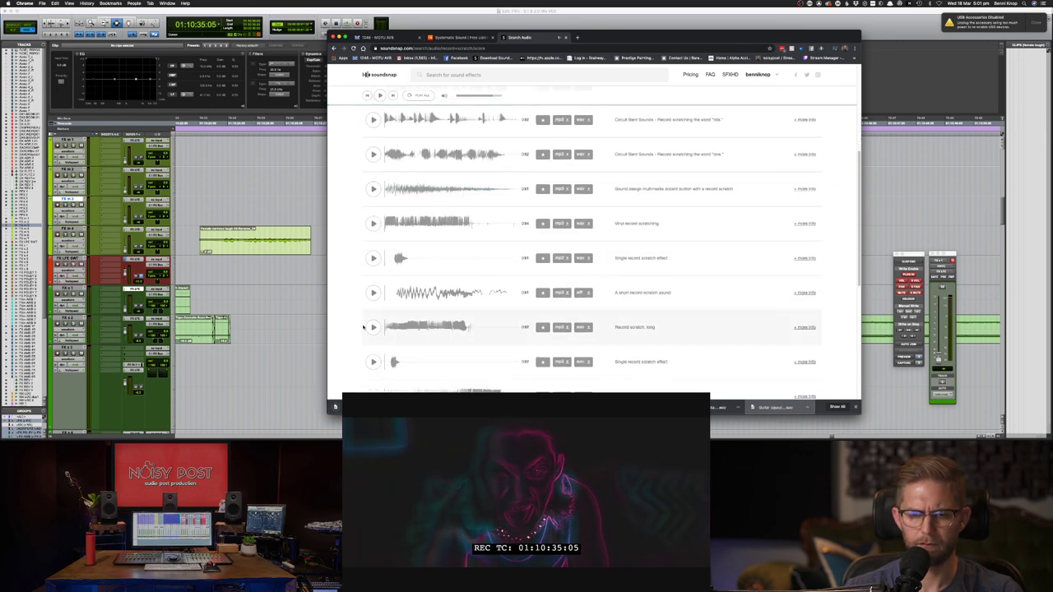
scroll(373, 356, "down", 3)
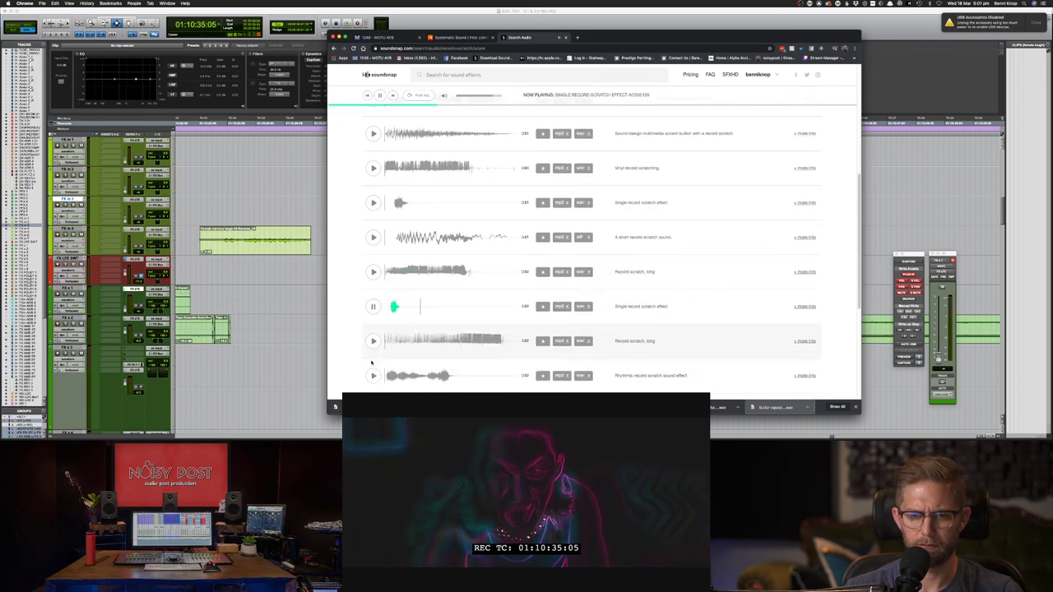
left_click(373, 374)
scroll(373, 362, "down", 3)
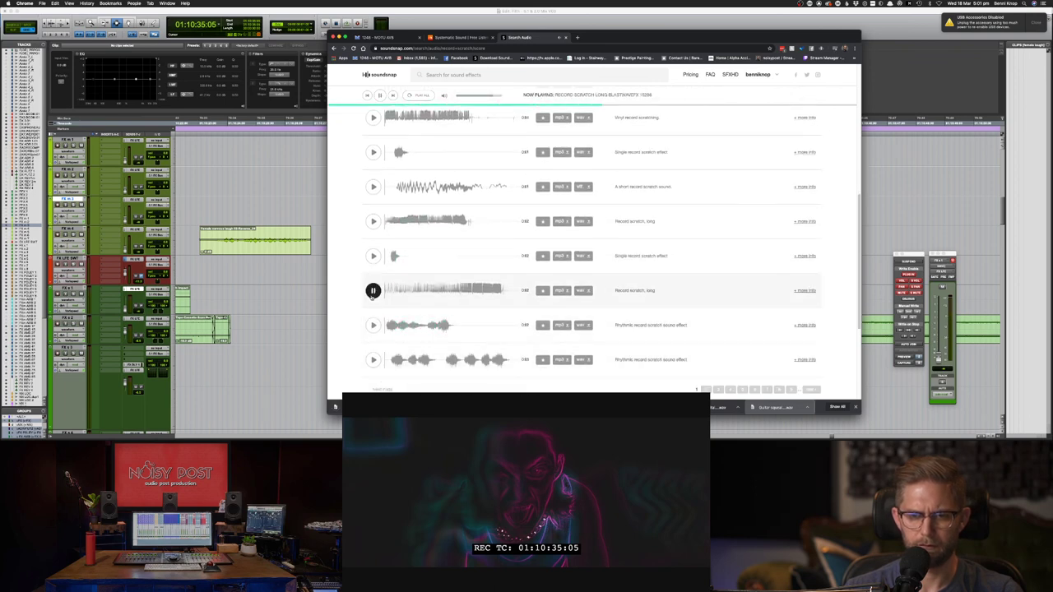
left_click(373, 360)
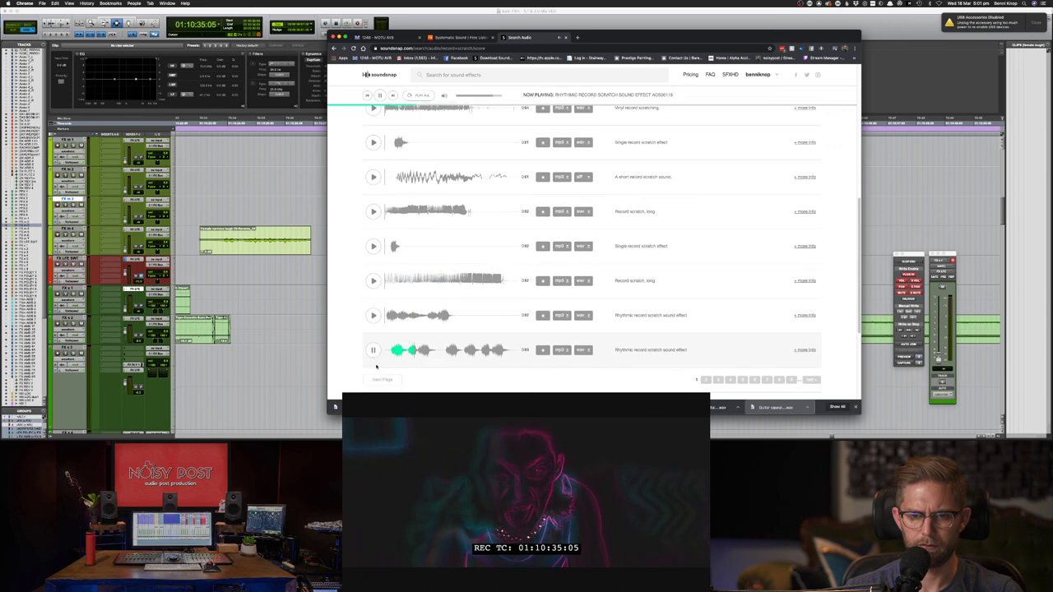
left_click(706, 380)
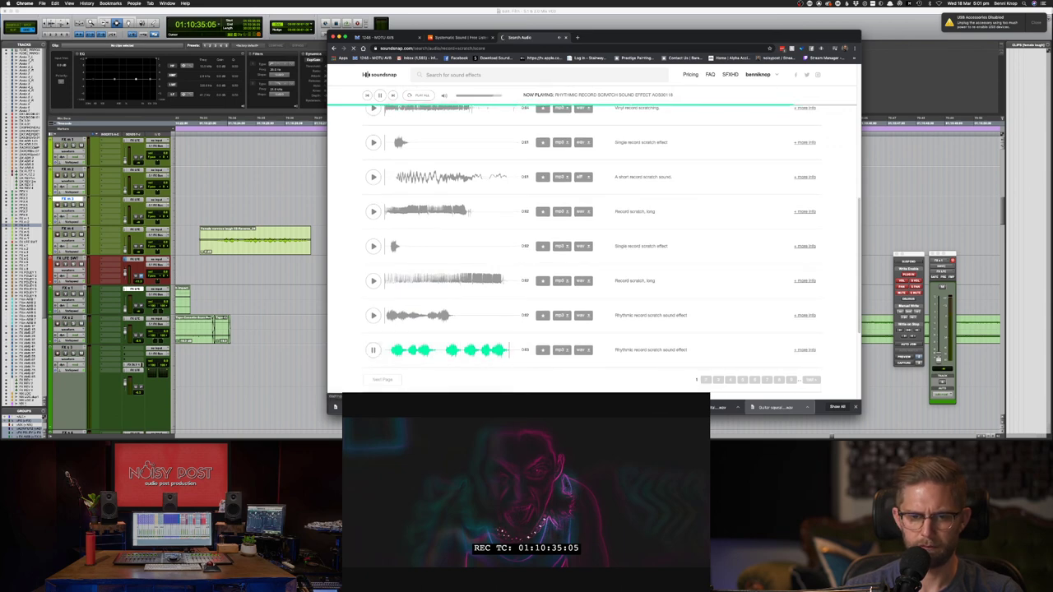
key("super+Tab")
left_click_drag(525, 317, 560, 261)
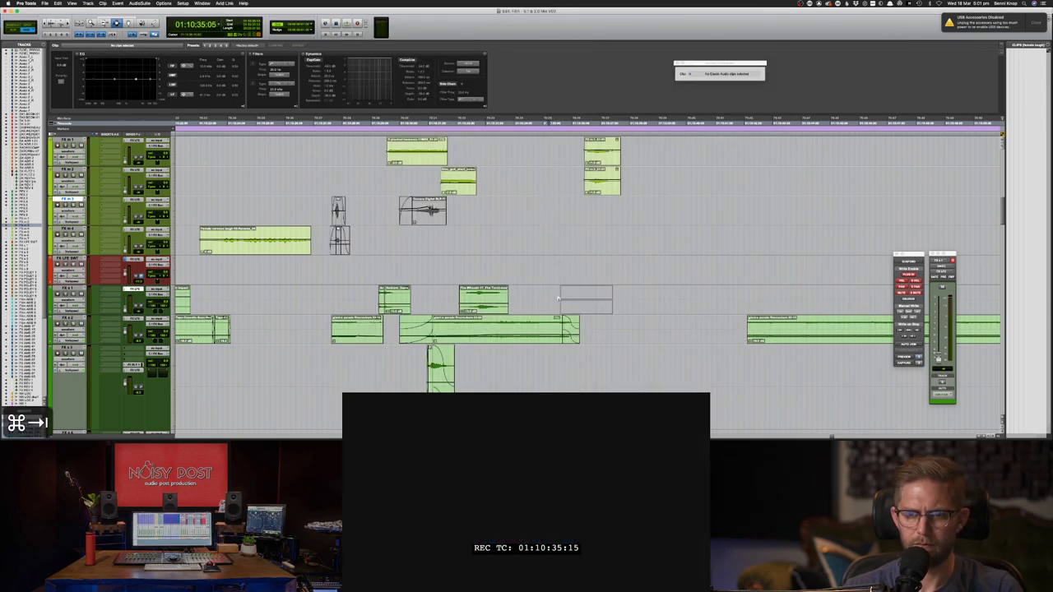
- Drop the long scratch on FX s 1, cut out its middle, butt the pieces together and crossfade the join
mouse_move(559, 299)
left_mouse_down()
mouse_move(538, 302)
mouse_move(583, 305)
mouse_move(558, 311)
left_mouse_up()
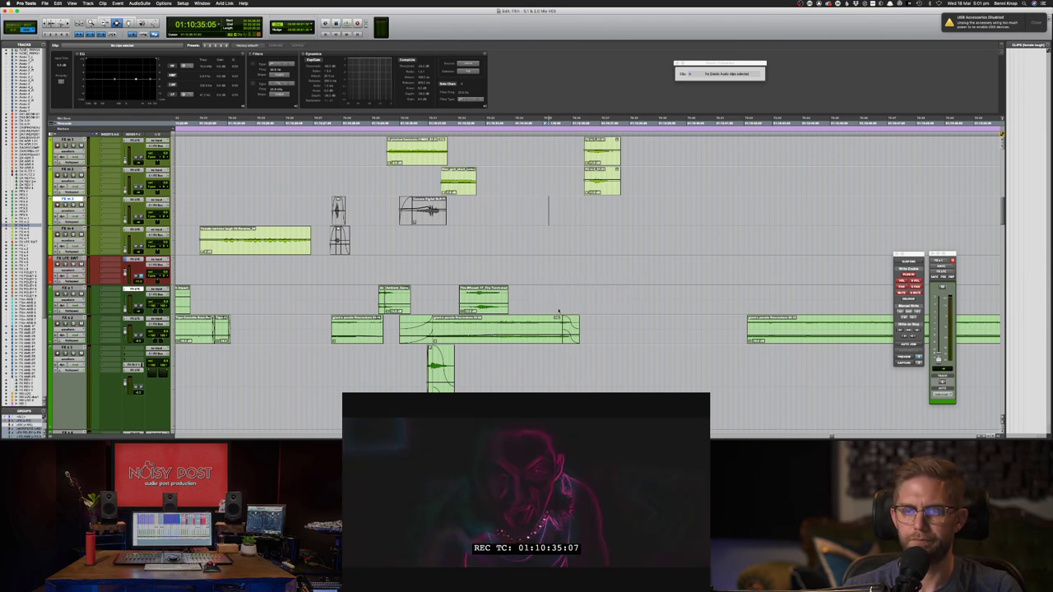
key("super+bracketright")
key("super+bracketright")
key("super+bracketright")
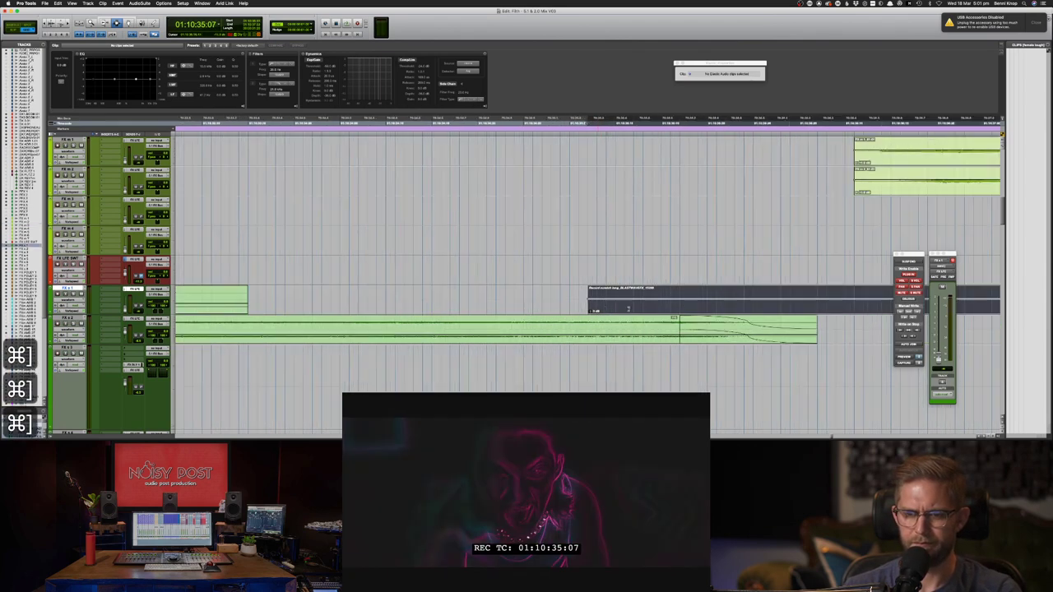
key("super+bracketleft")
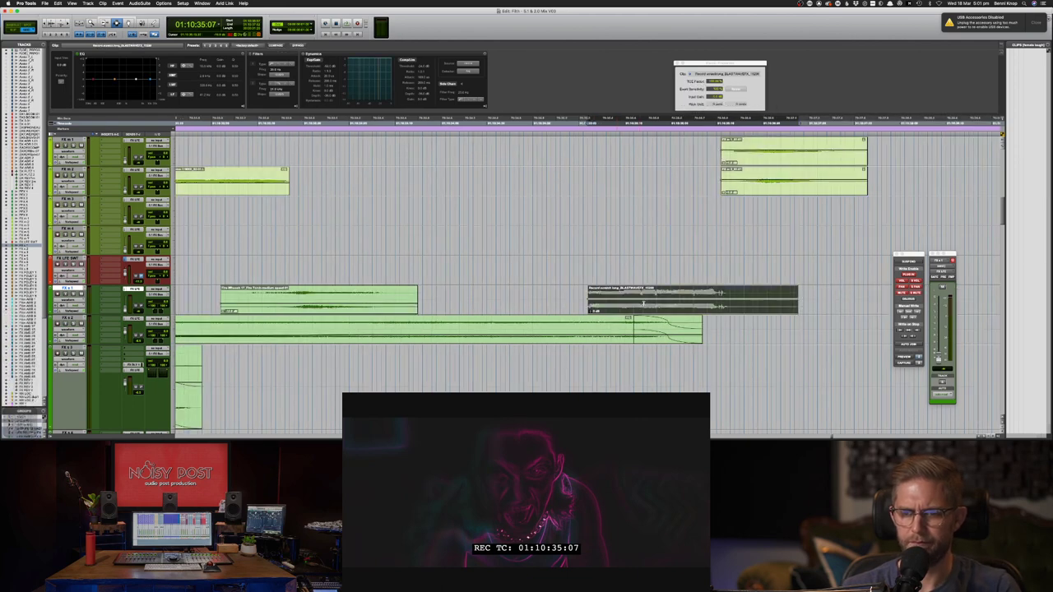
left_click_drag(697, 298, 614, 298)
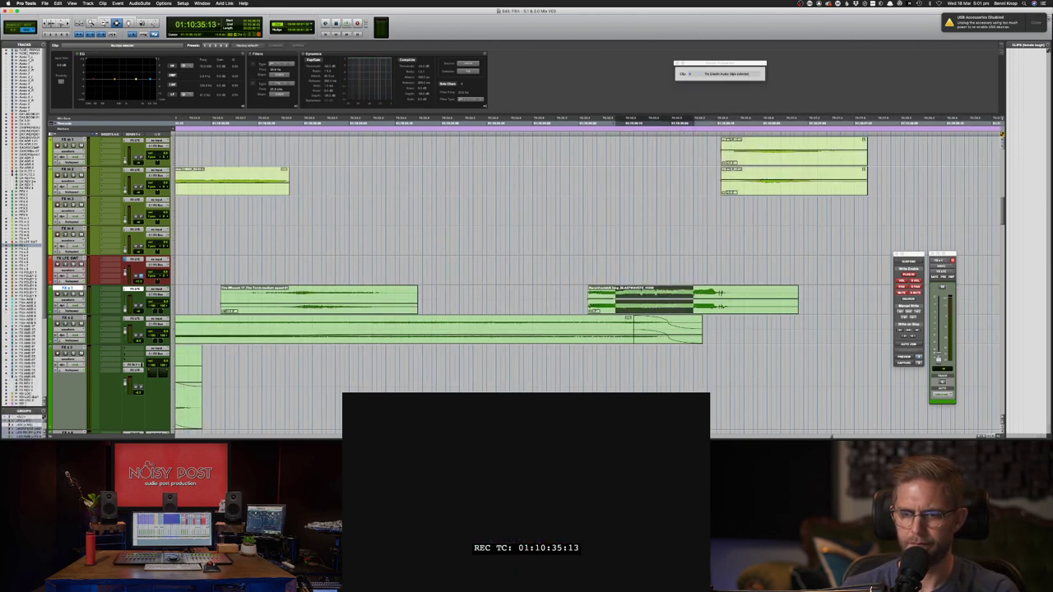
key("BackSpace")
key("F8")
left_click_drag(723, 295, 601, 295)
key("F7")
key("f")
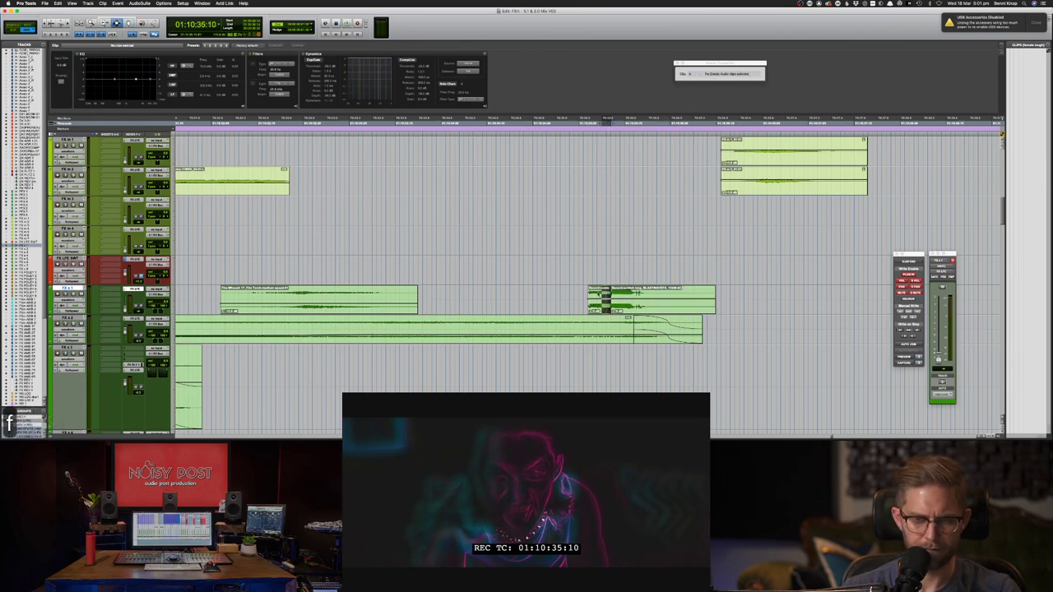
- Nudge both scratch pieces one step later and play them against the picture
double_click(596, 296)
double_click(624, 297, "shift")
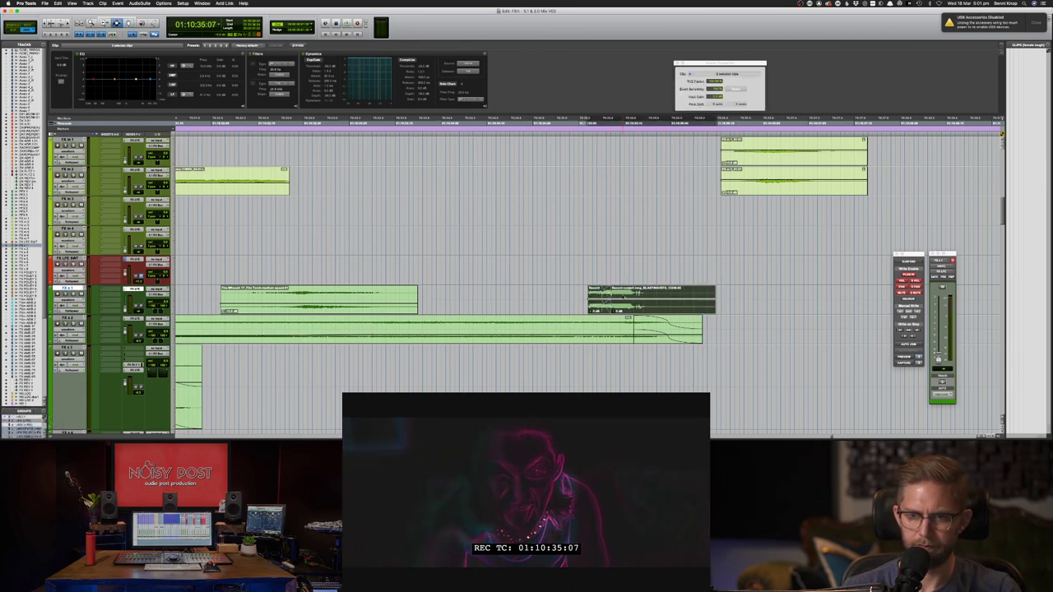
key("KP_Add")
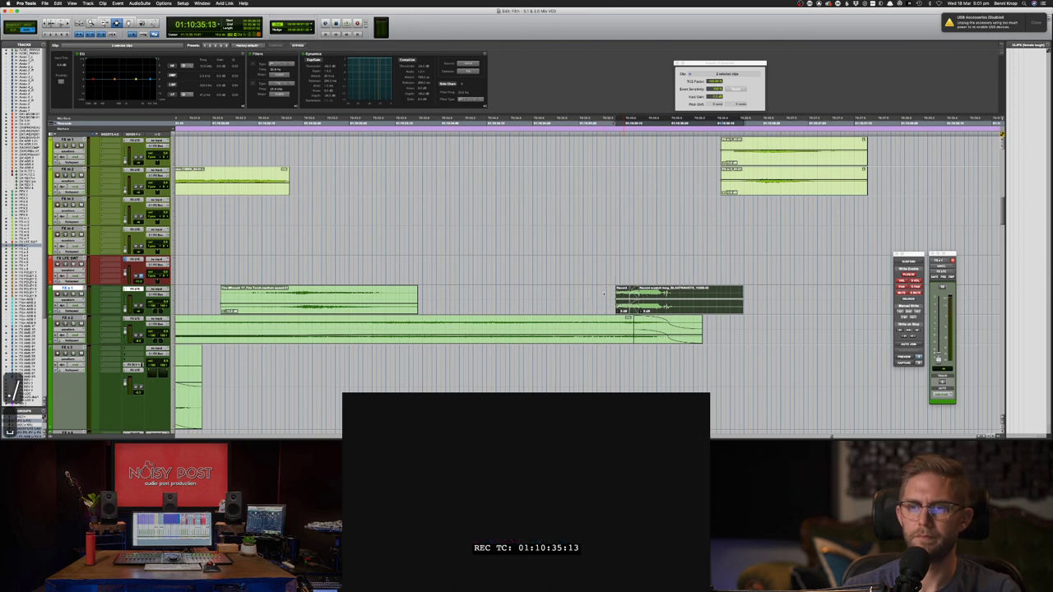
key("space")
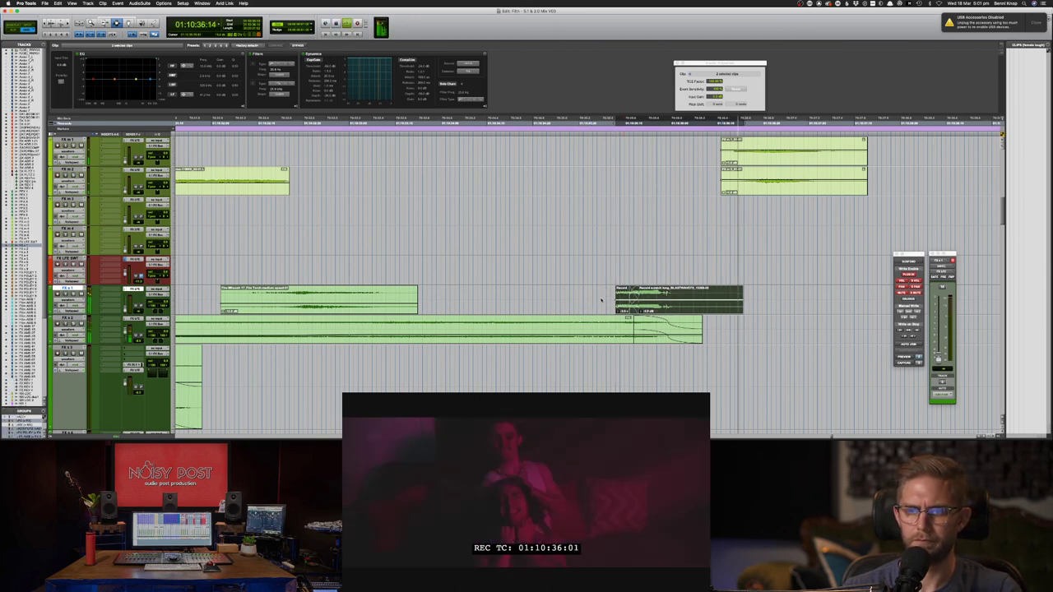
key("space")
left_click(570, 296)
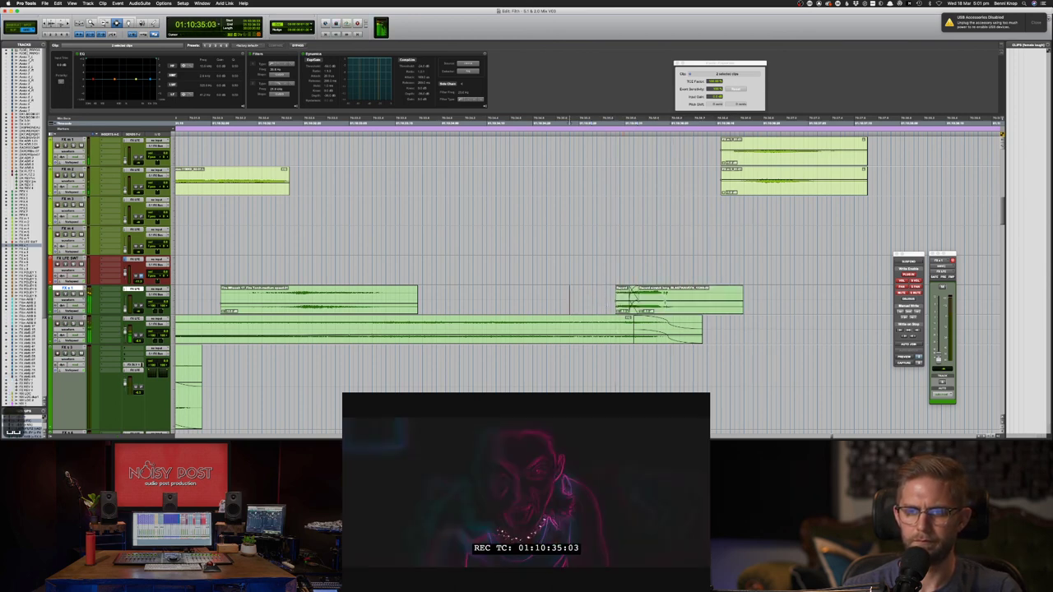
left_click_drag(583, 297, 772, 300)
key("space")
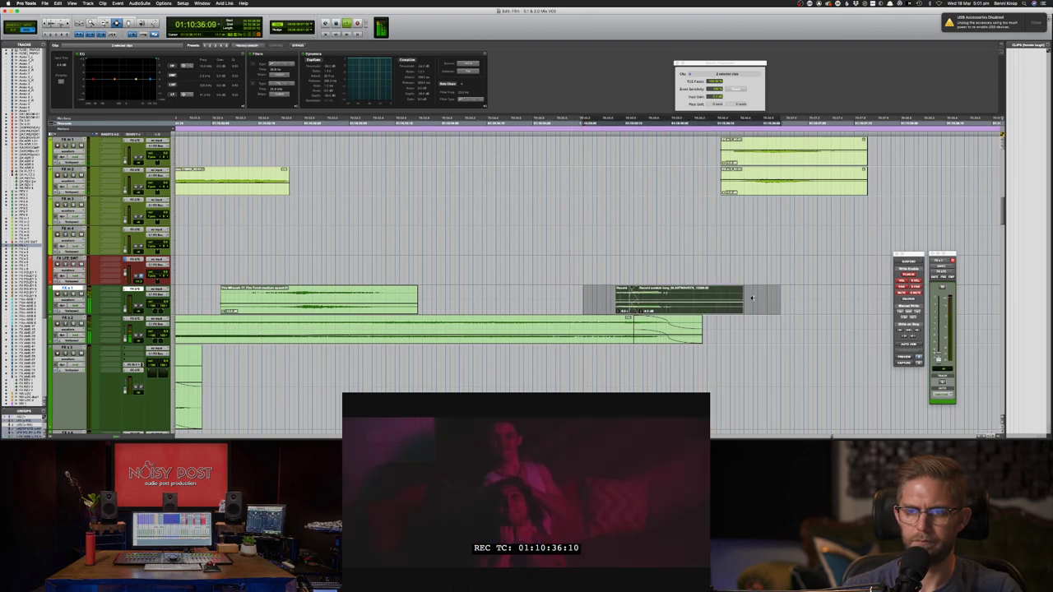
key("space")
- Replay the scratch from earlier start points to judge its sync with picture
left_click(523, 299)
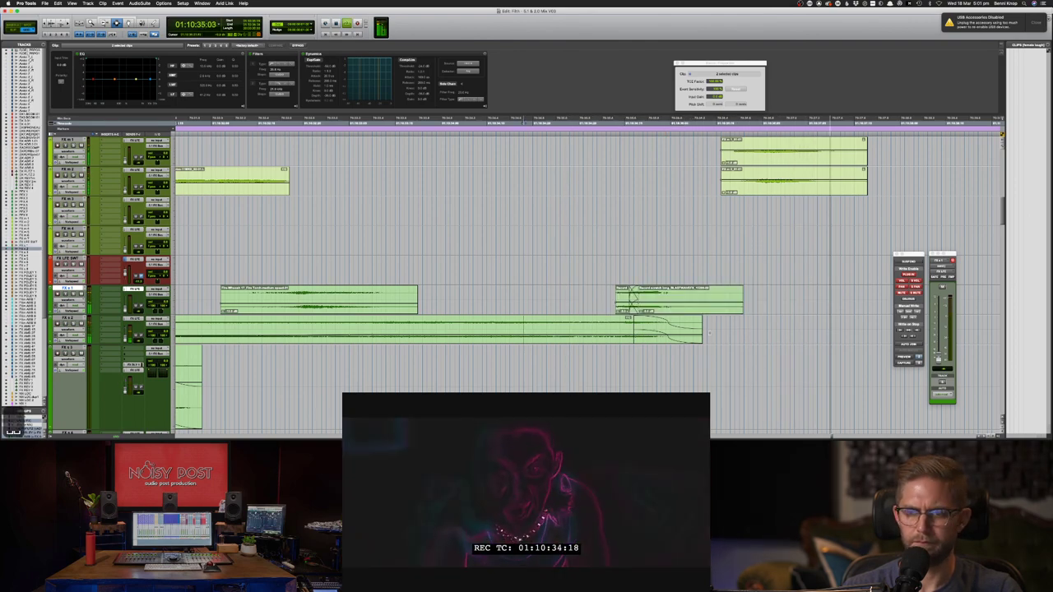
key("space")
left_click_drag(716, 333, 663, 332)
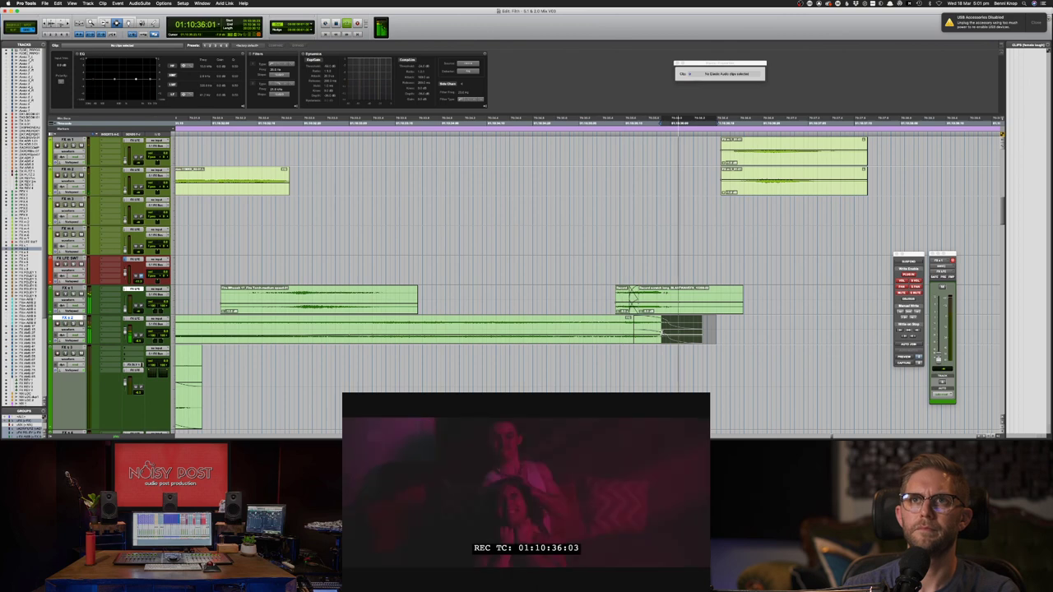
left_click_drag(781, 299, 597, 295)
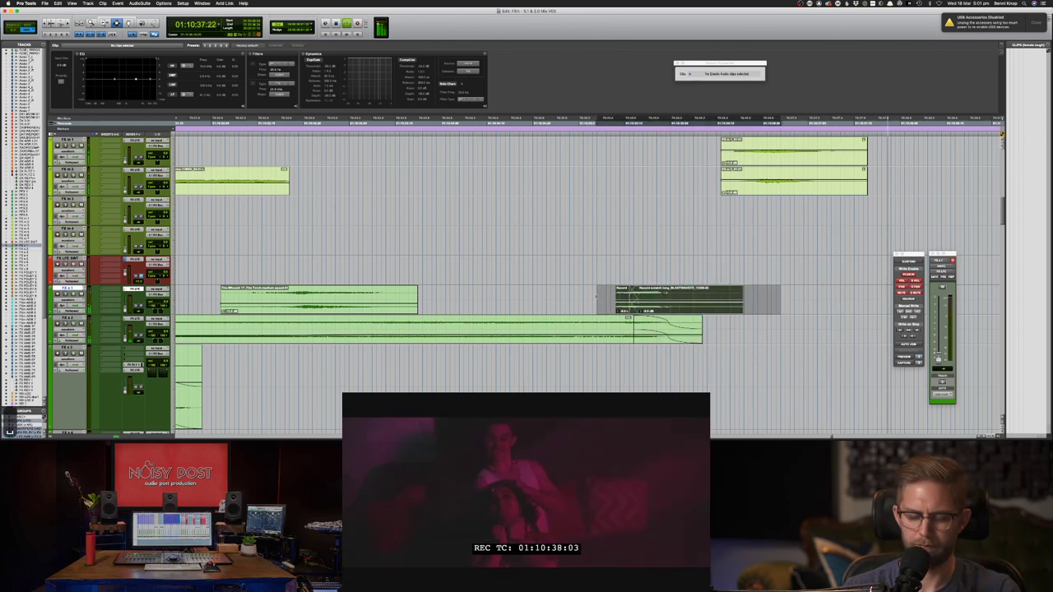
key("space")
key("slash")
left_click(578, 293)
key("space")
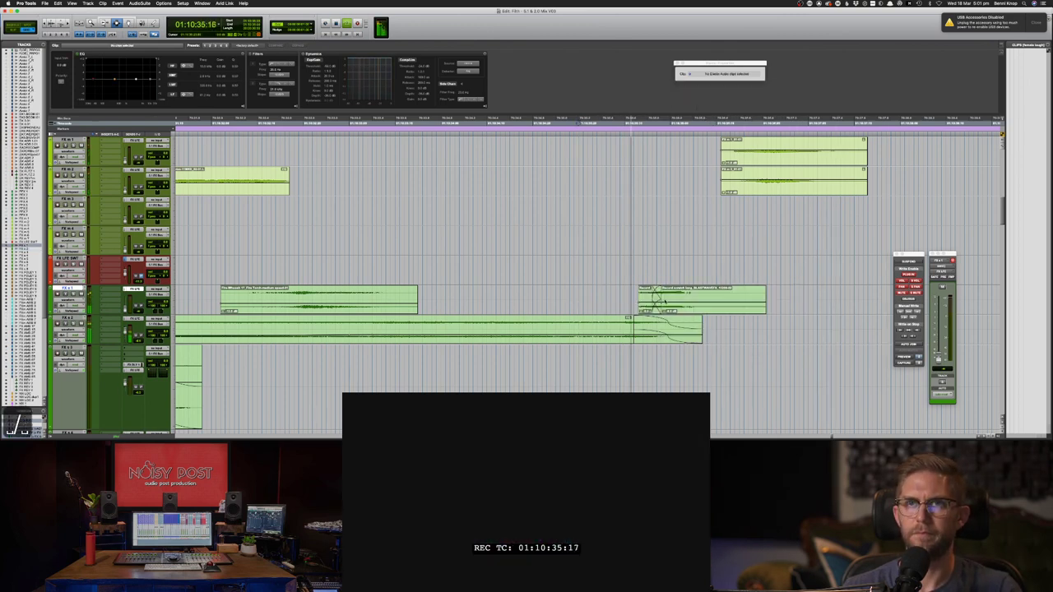
- Nudge the scratch clips slightly earlier, recheck the timing, and zoom out
left_click_drag(790, 300, 621, 301)
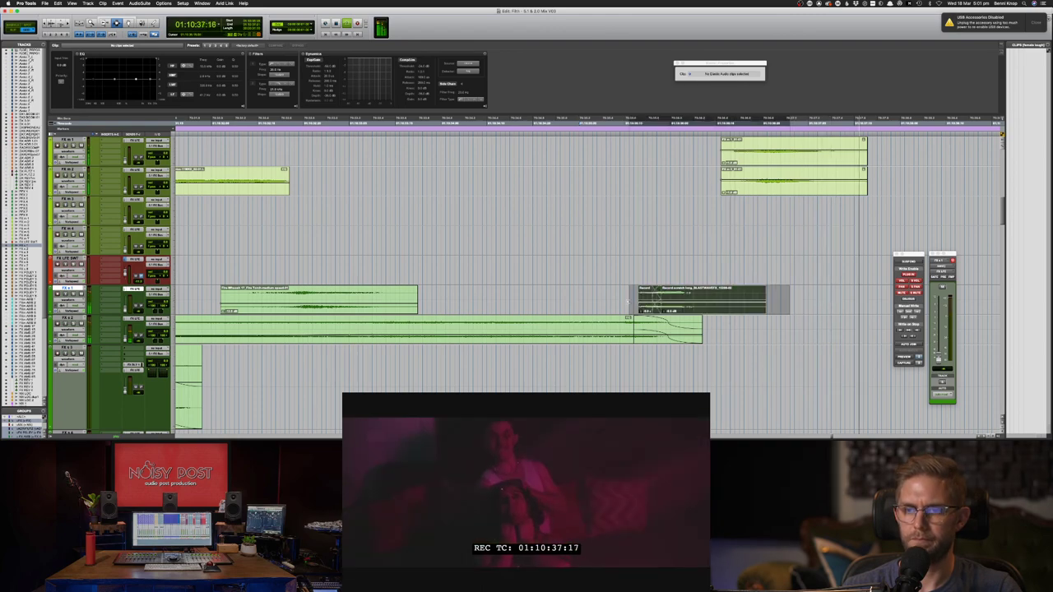
key("comma")
left_click(560, 295)
key("space")
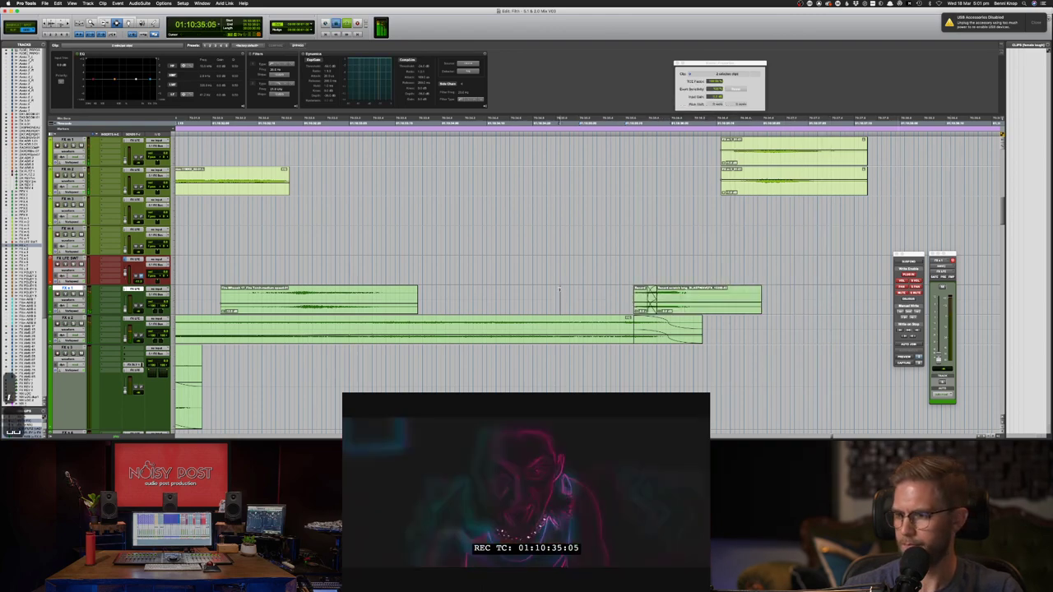
key("space")
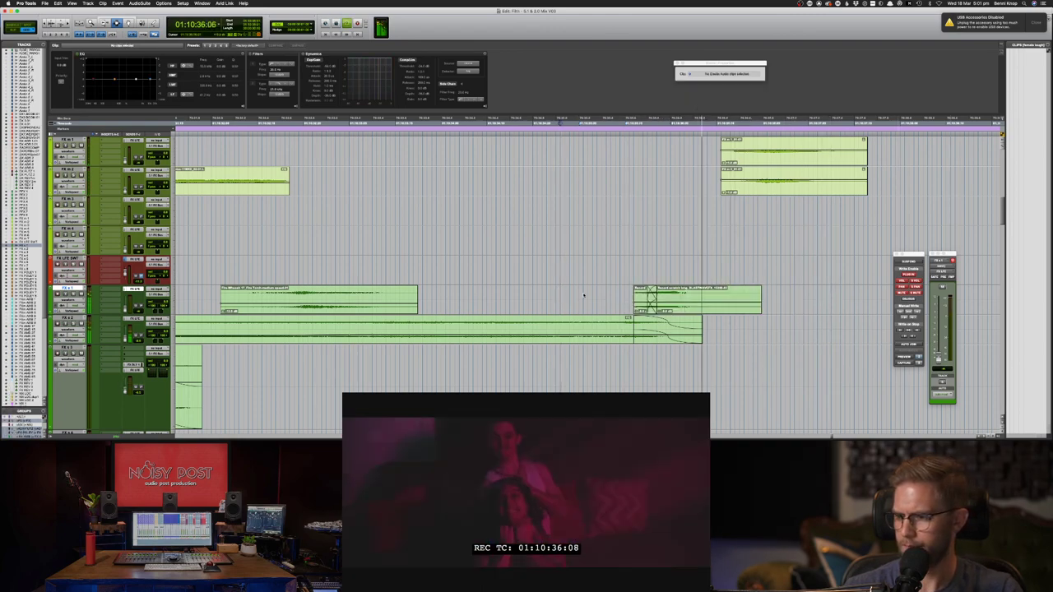
key("space")
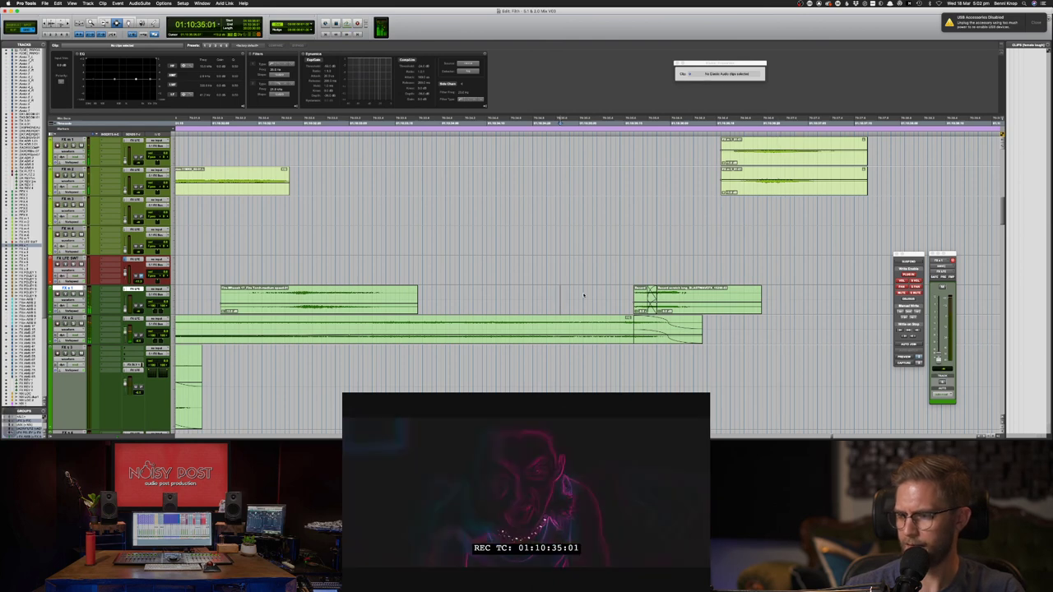
key("super+bracketleft")
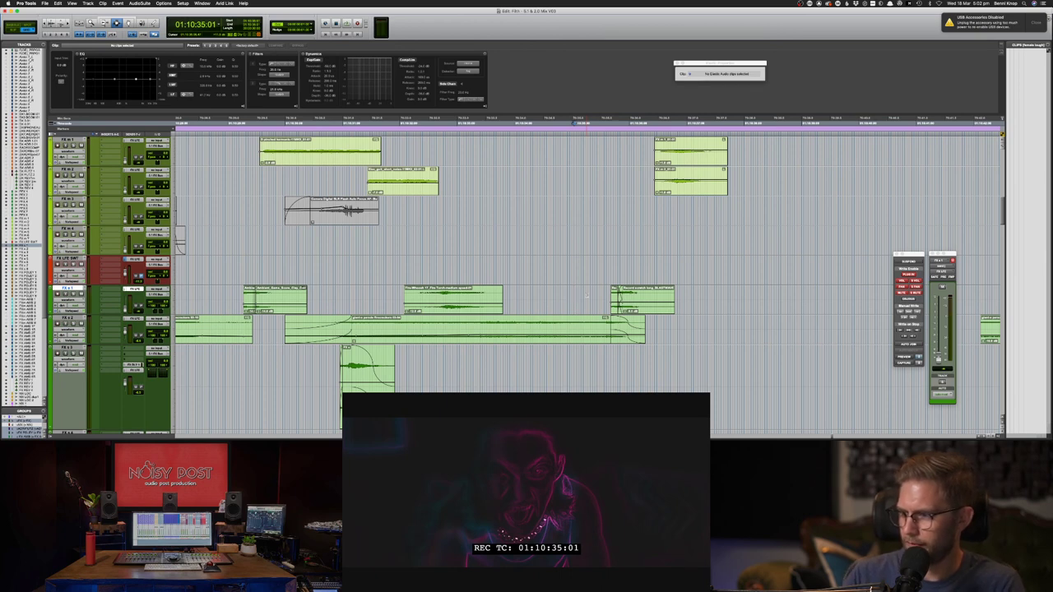
- Copy the trimmed scratch clip from FX s 1 and paste it two tracks lower at 01:10:35:18
key("space")
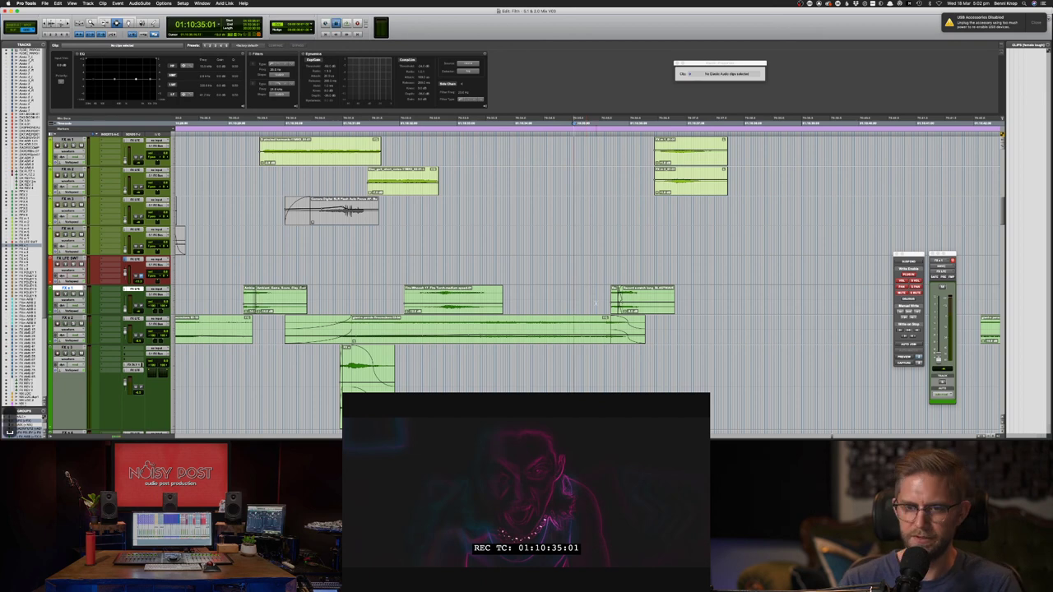
left_click_drag(592, 293, 700, 294)
left_click(658, 292)
left_click(658, 297)
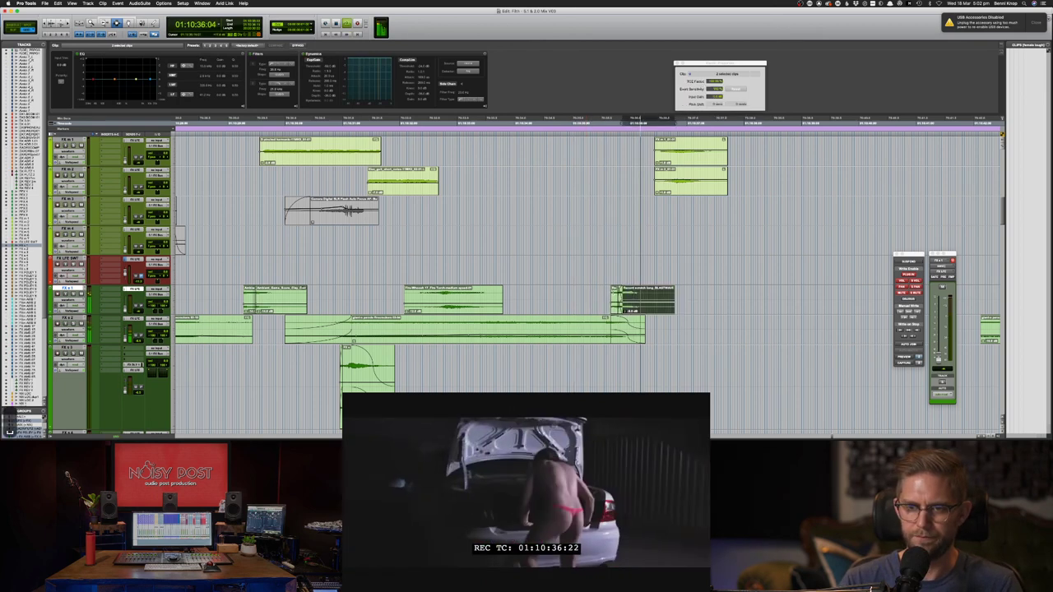
key("super+c")
key("semicolon")
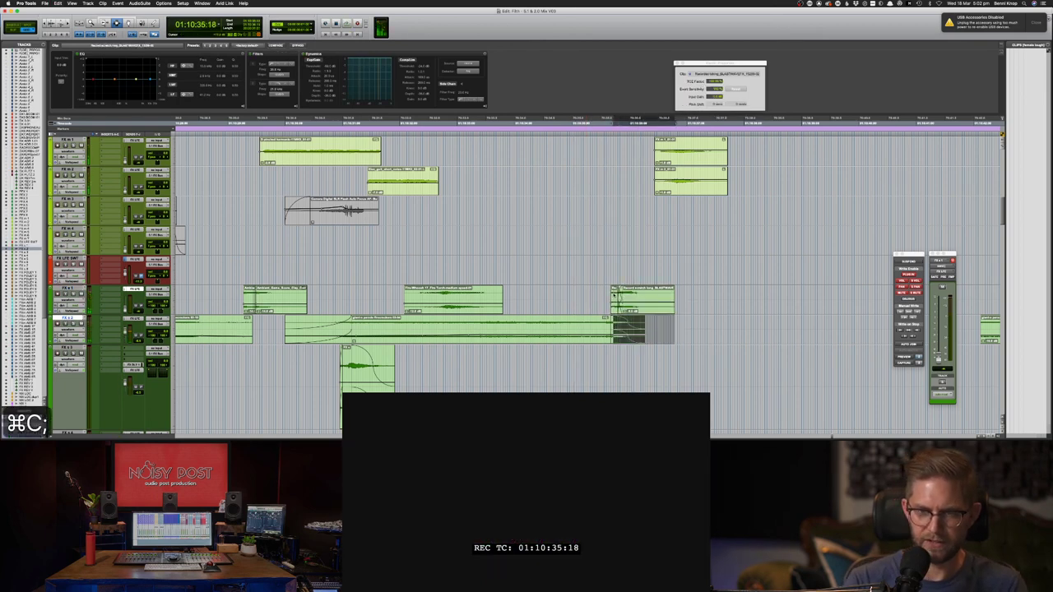
key("semicolon")
key("super+v")
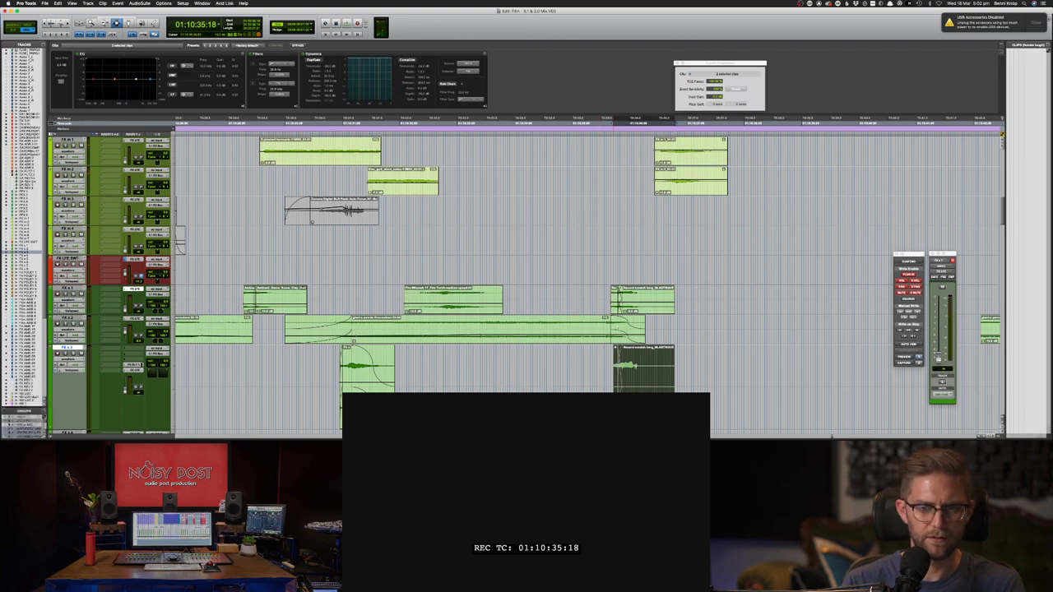
- Adjust all track heights until many more FX tracks fit in the edit window
key("ctrl+alt+Up")
key("ctrl+alt+Up")
key("ctrl+alt+Up")
key("ctrl+alt+Up")
key("ctrl+alt+Up")
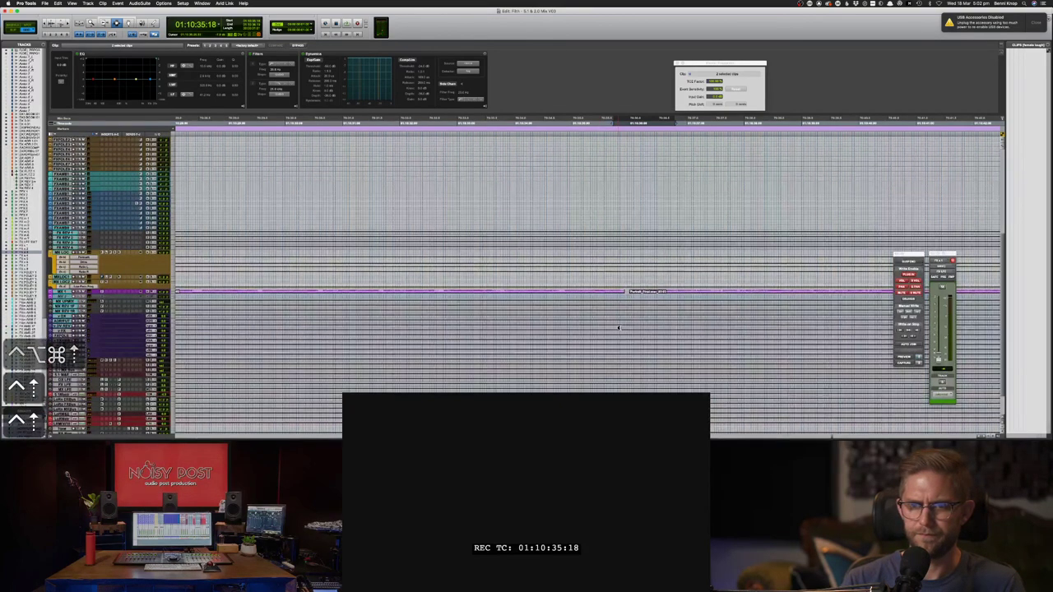
key("ctrl+alt+Down")
key("ctrl+alt+Down")
key("ctrl+alt+Down")
key("ctrl+alt+Down")
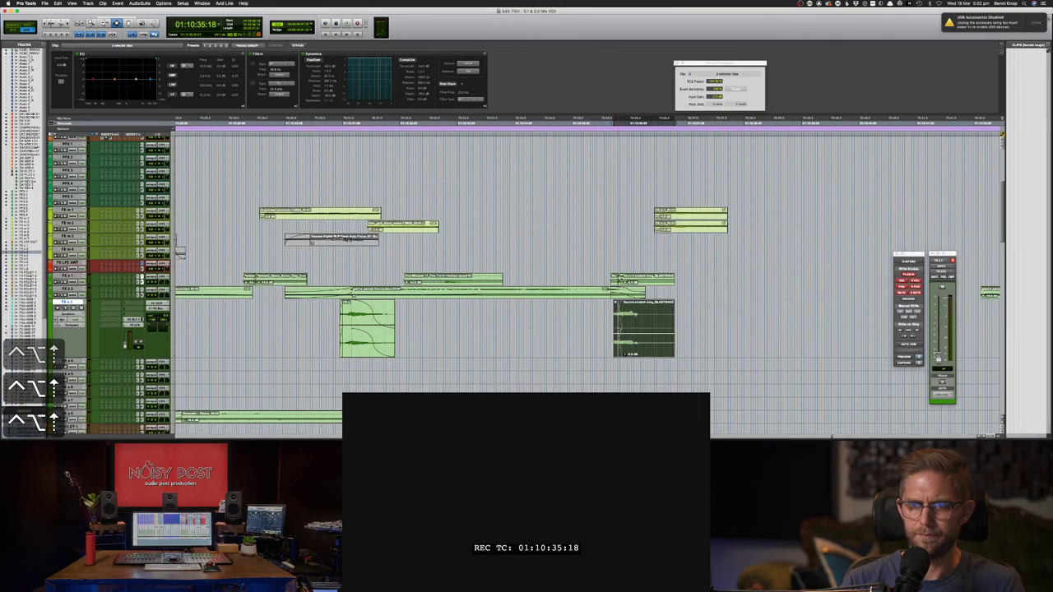
key("ctrl+alt+Down")
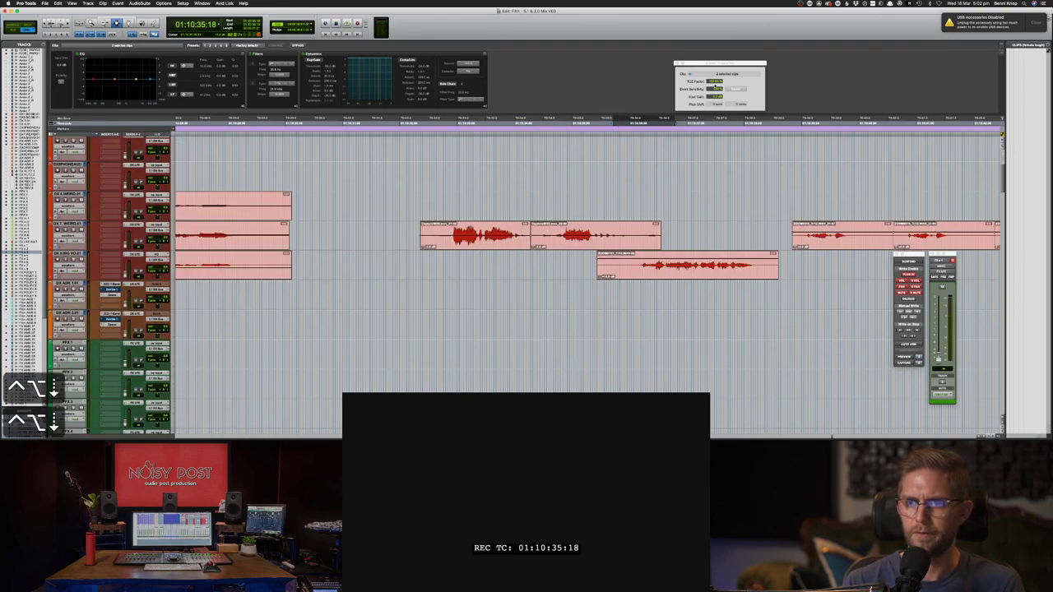
key("ctrl+alt+Down")
key("ctrl+alt+Down")
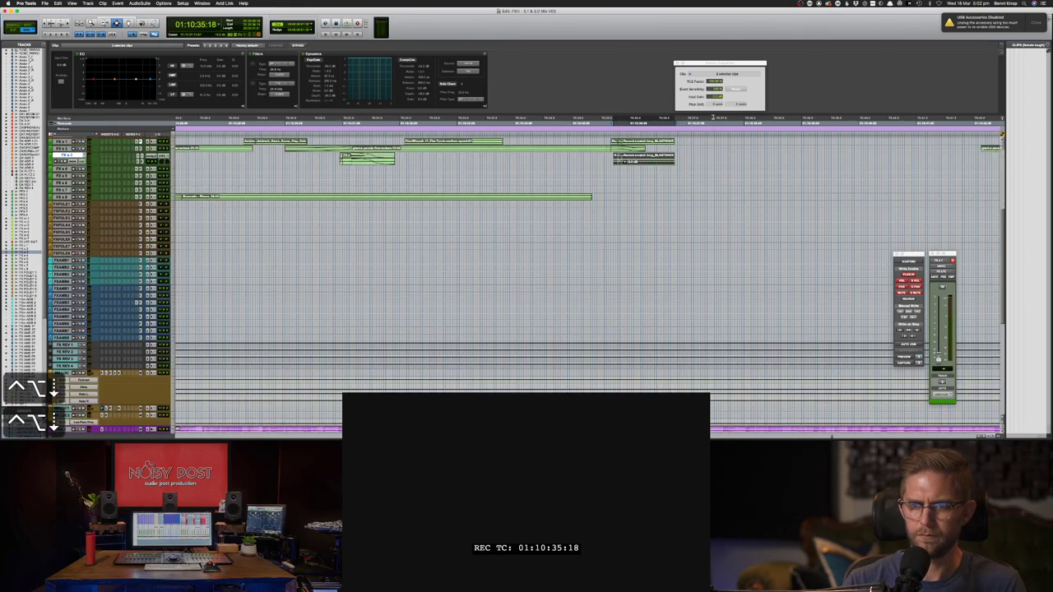
key("ctrl+alt+Down")
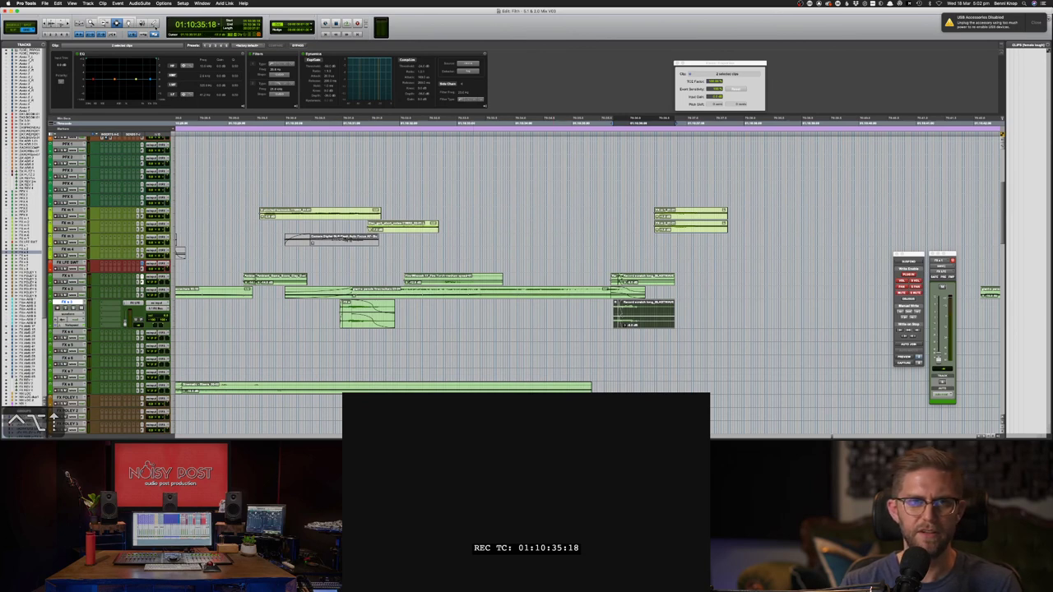
- Pitch the scratch clip down 12 semitones with AudioSuite Time Shift, preview it, and render
left_click(140, 4)
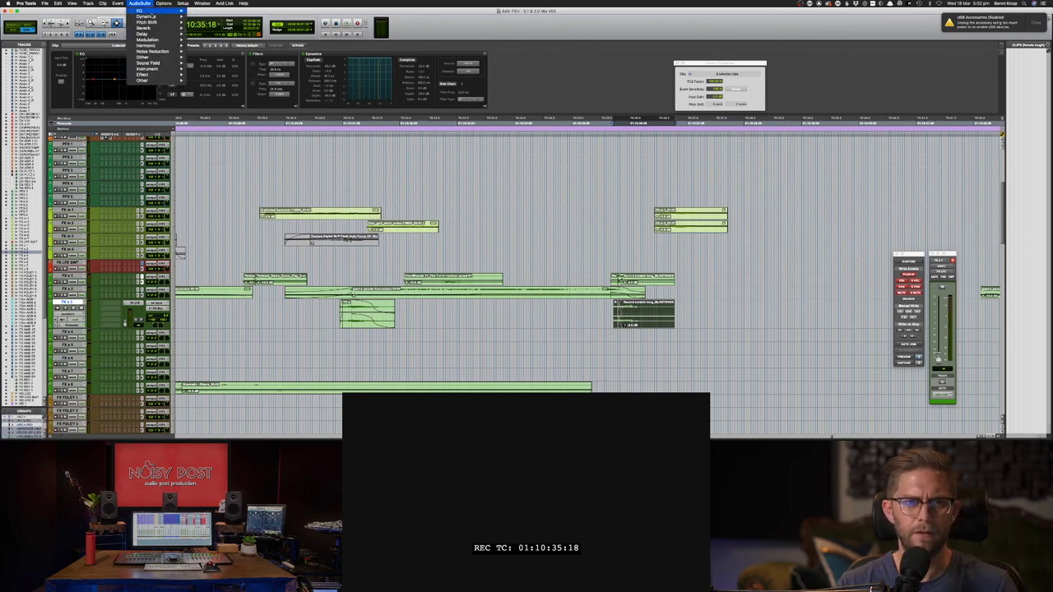
mouse_move(153, 24)
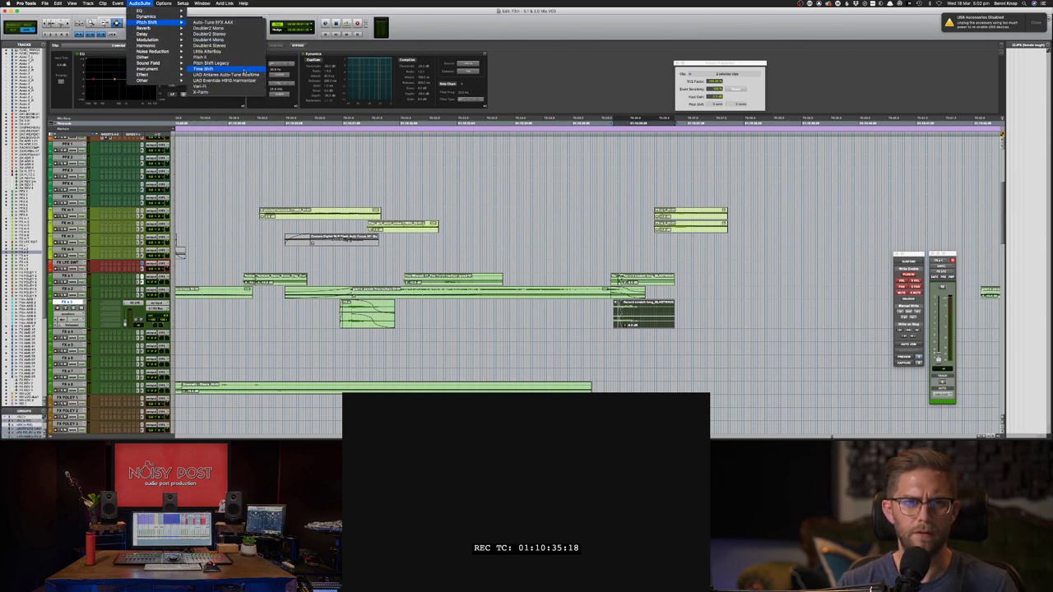
left_click(247, 74)
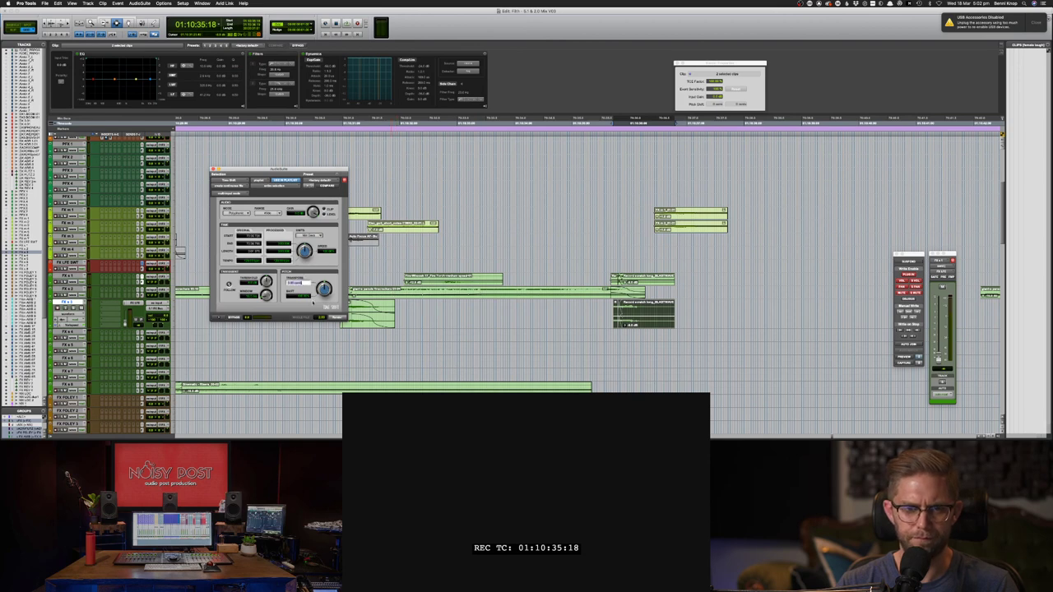
type("12")
key("BackSpace")
key("BackSpace")
key("BackSpace")
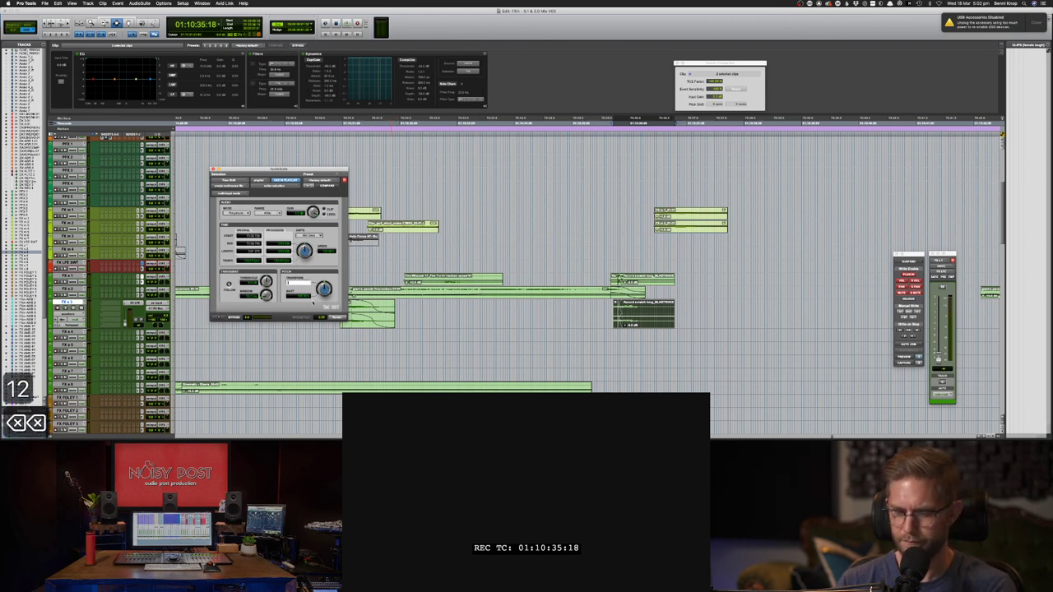
type("-12")
key("Return")
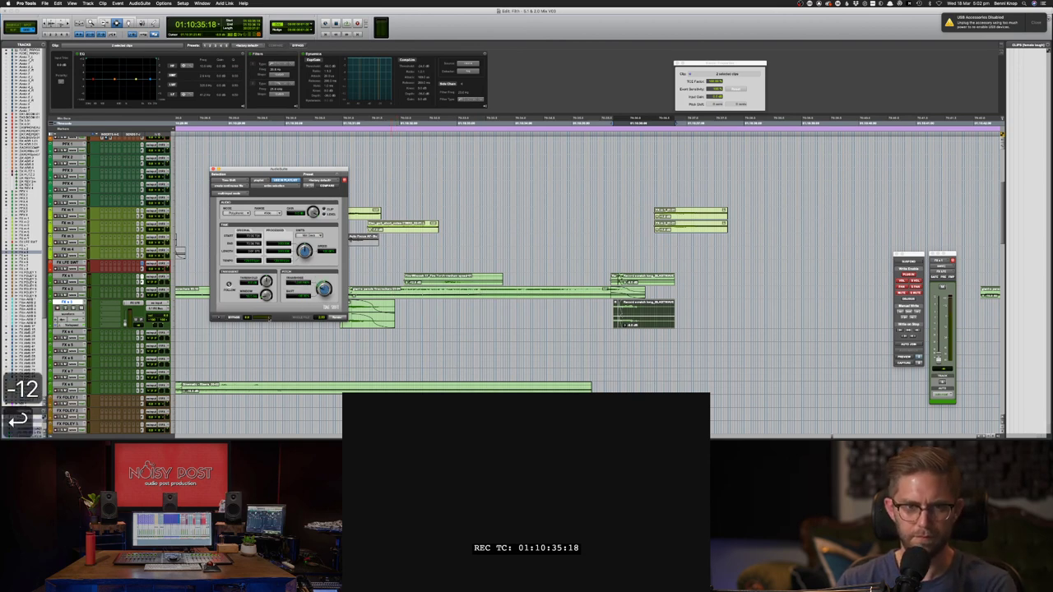
left_click(218, 317)
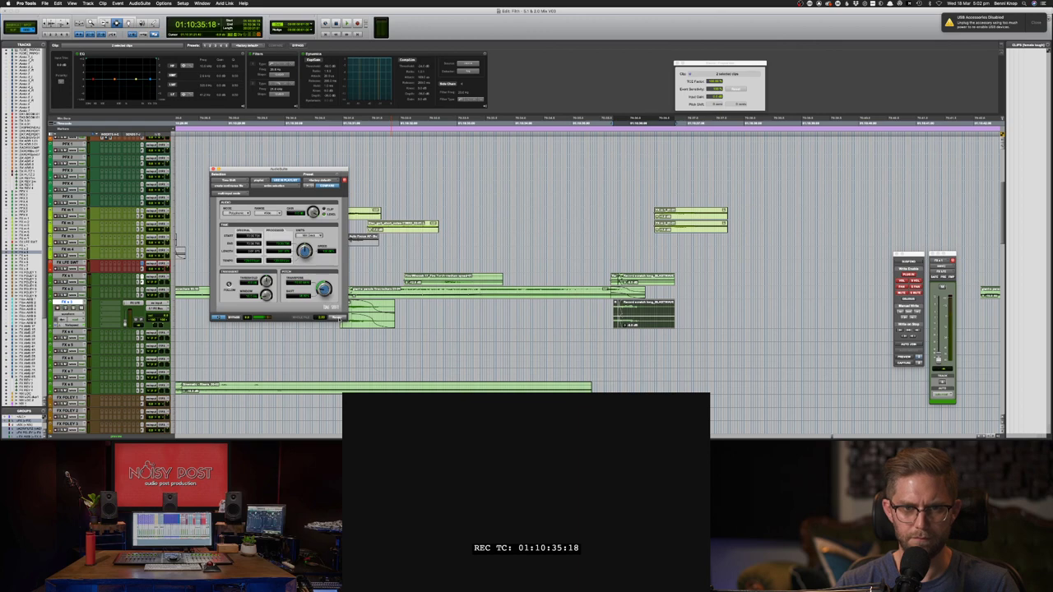
left_click(338, 318)
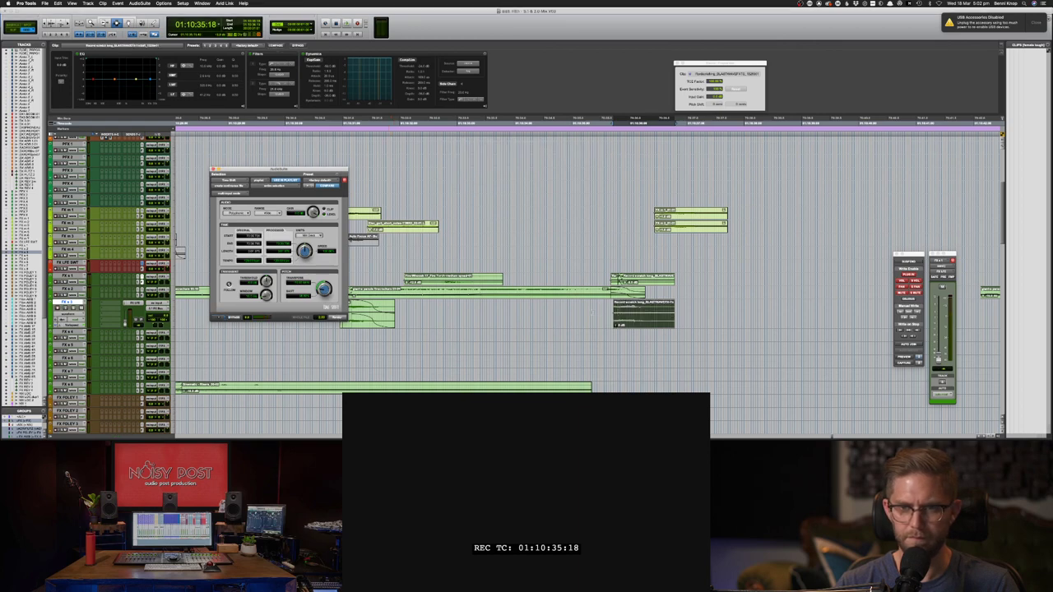
- Play the processed scratch against picture from 01:10:35:05 and save the session
left_click(593, 316)
key("space")
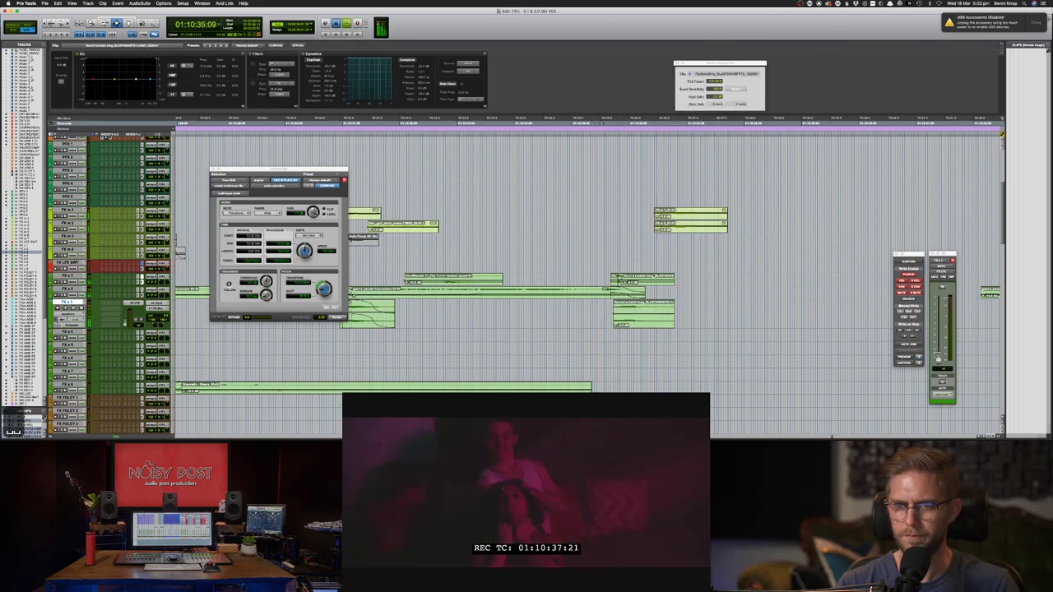
key("space")
key("space")
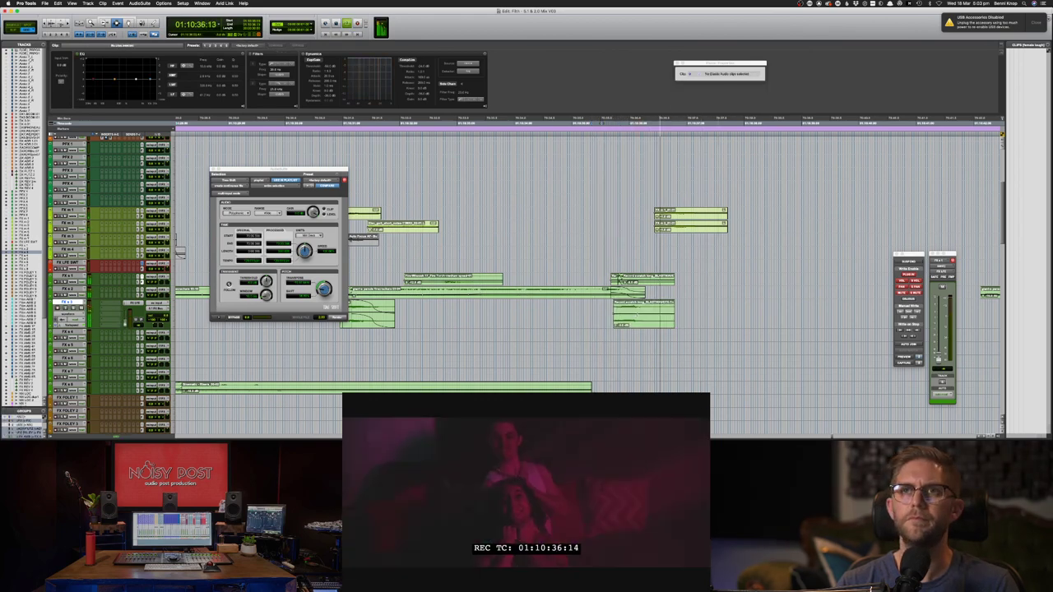
key("space")
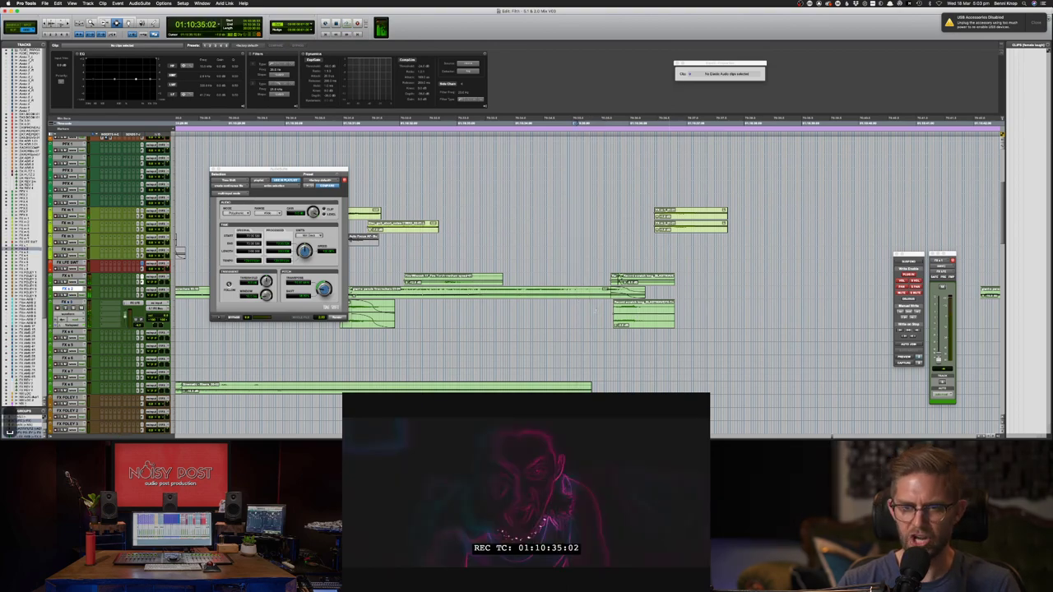
left_click(581, 308)
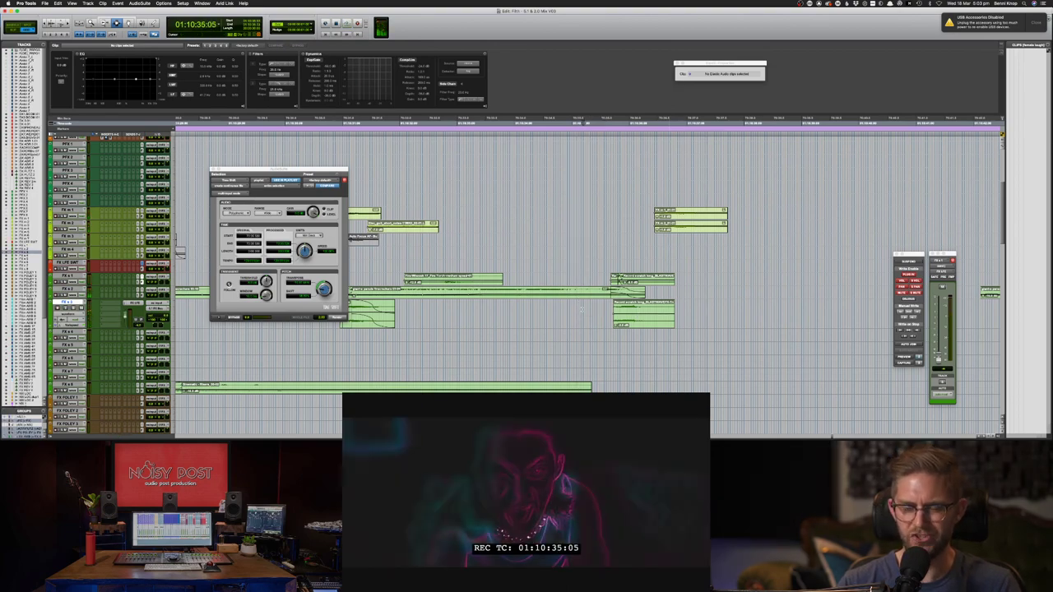
key("space")
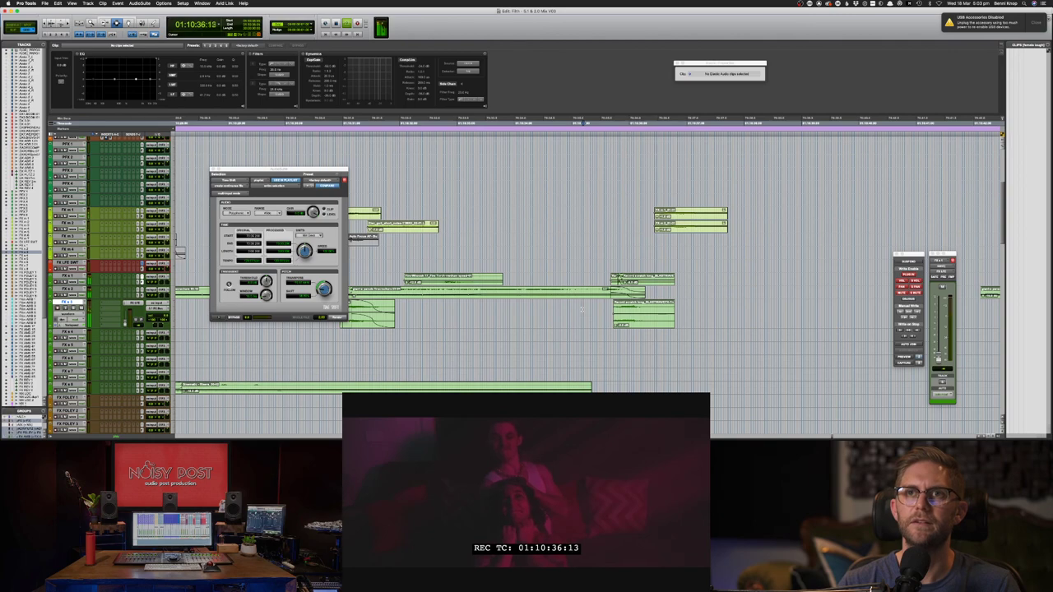
key("super+s")
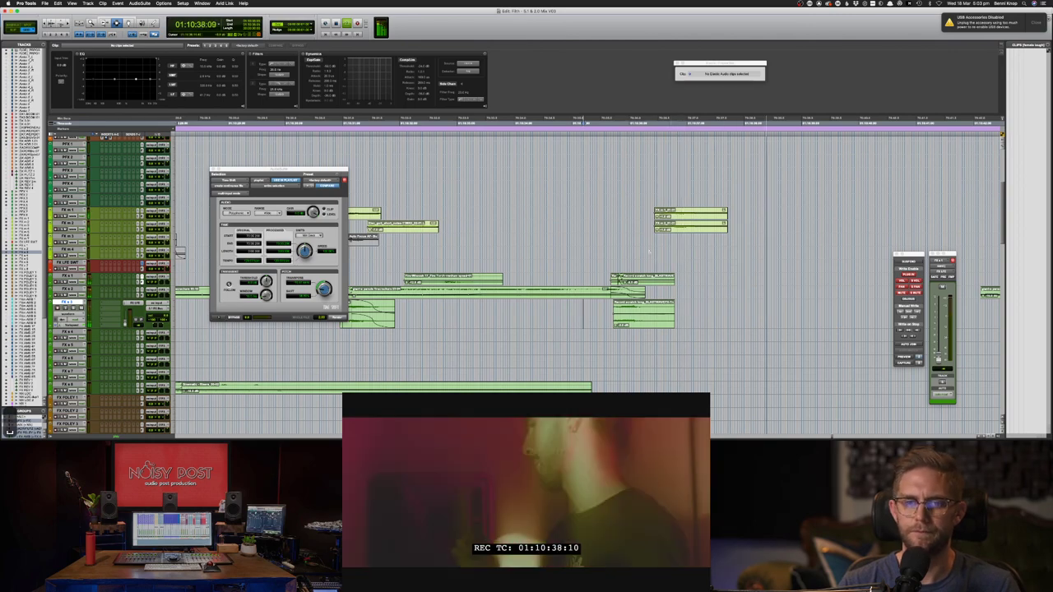
key("super+Tab")
- Enter 'white noise glitches' in the Soundsnap search box and run the search
left_click(460, 75)
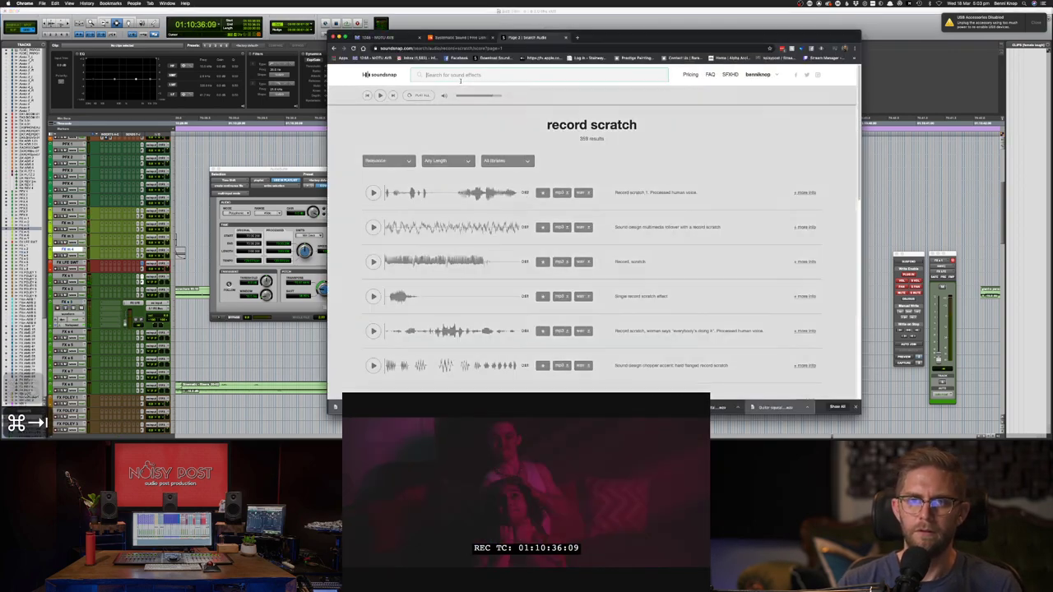
type("white")
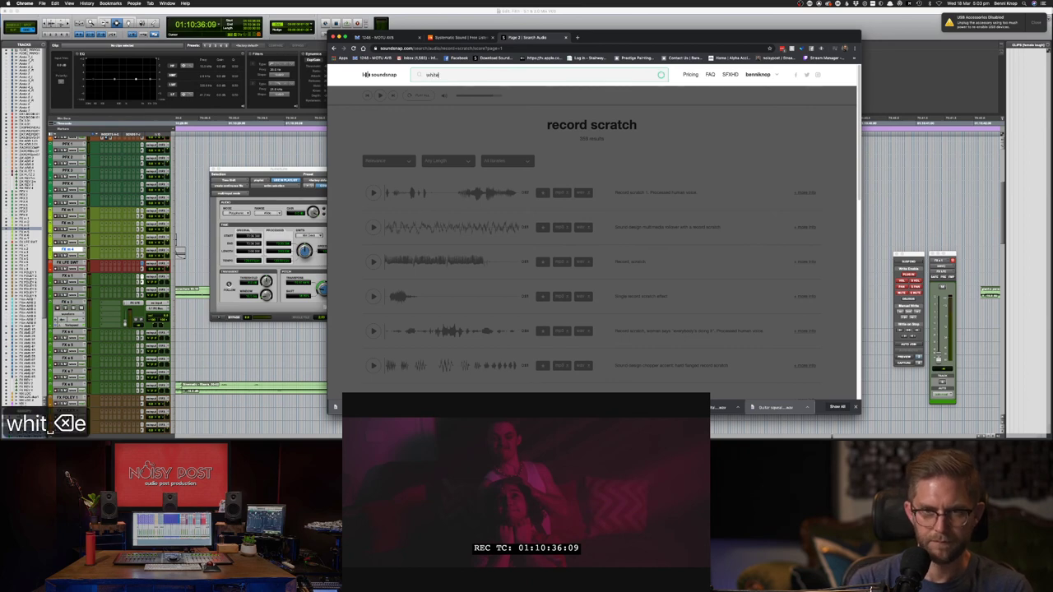
type(" noise glitches")
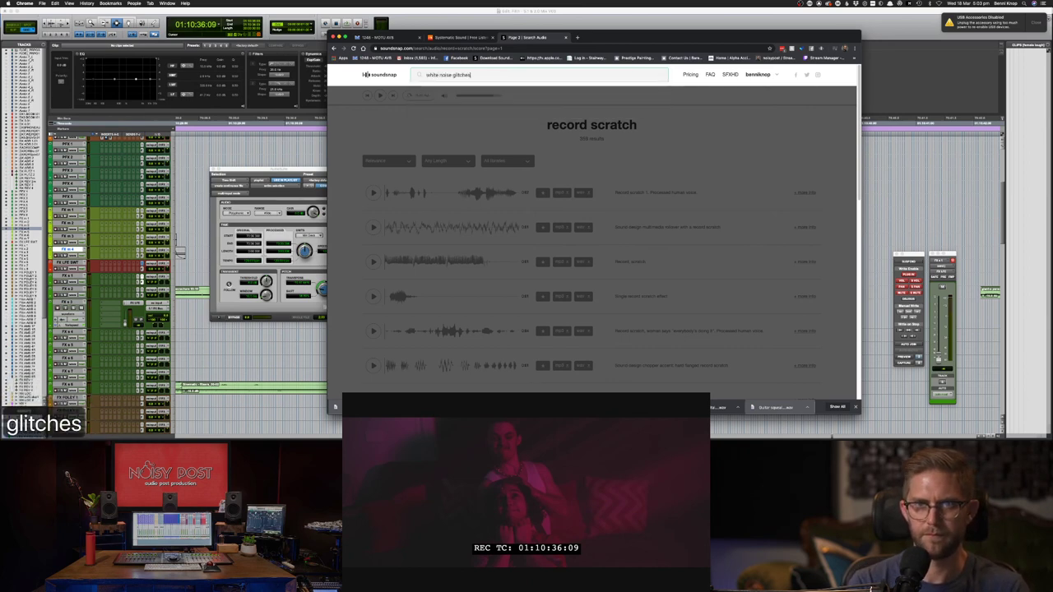
key("Return")
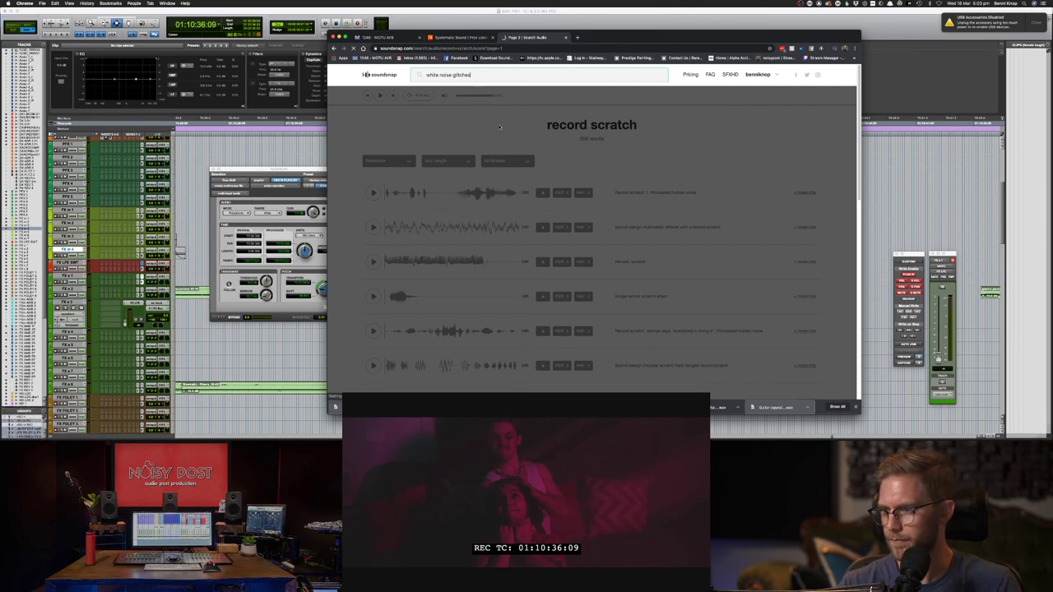
- Back in Pro Tools, delete a selected time range across the three FX clips
key("super+Tab")
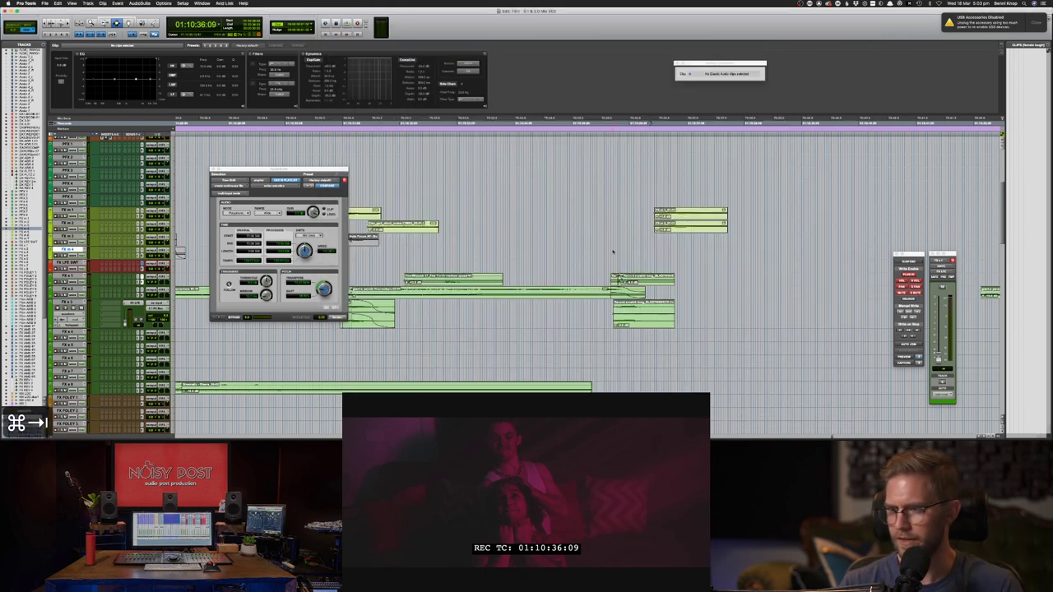
key("super+bracketright")
key("super+bracketright")
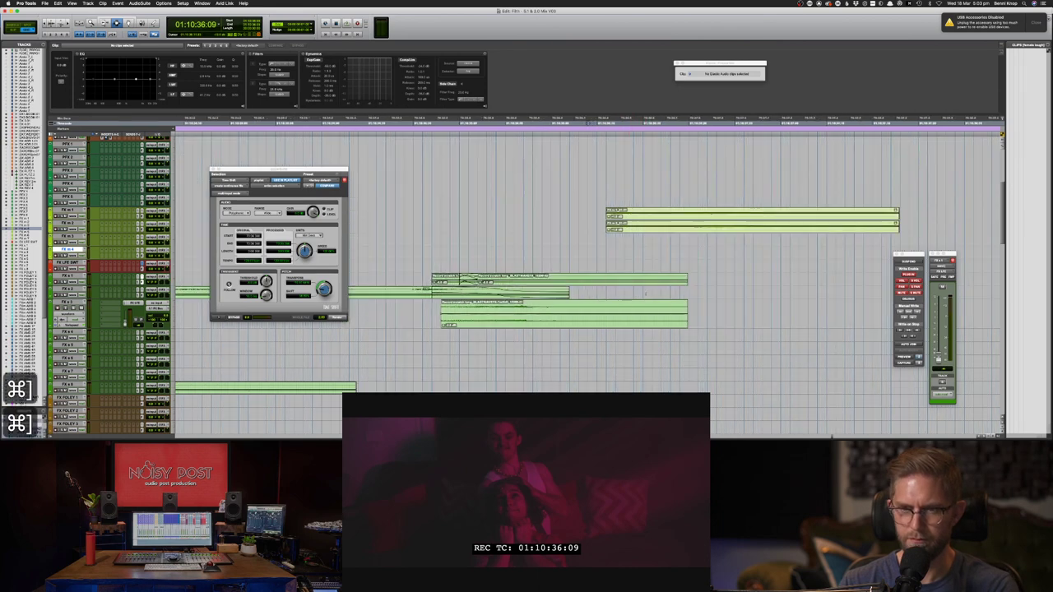
left_click_drag(505, 281, 487, 312)
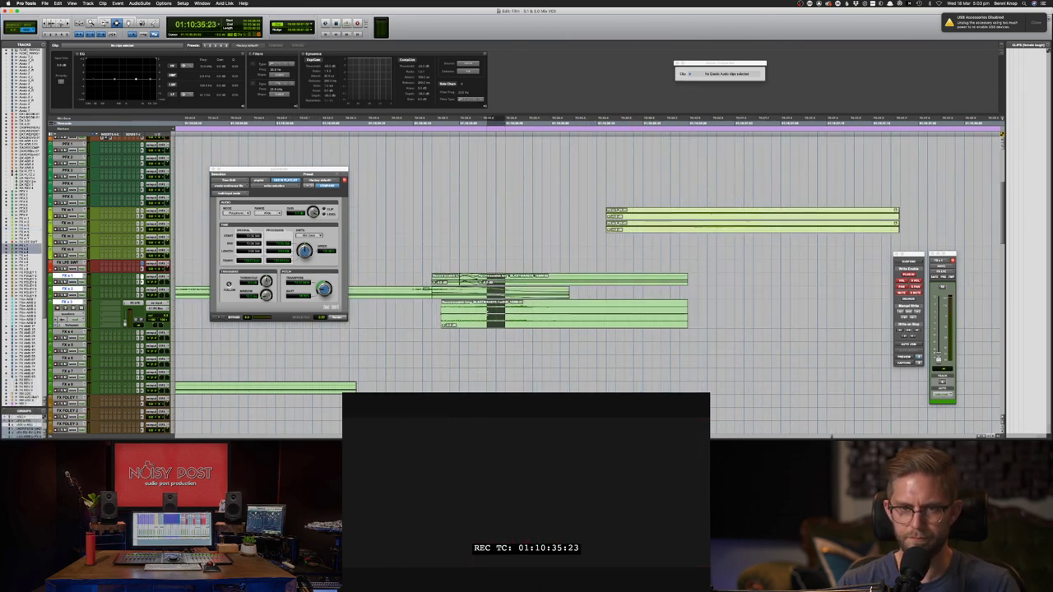
key("BackSpace")
key("BackSpace")
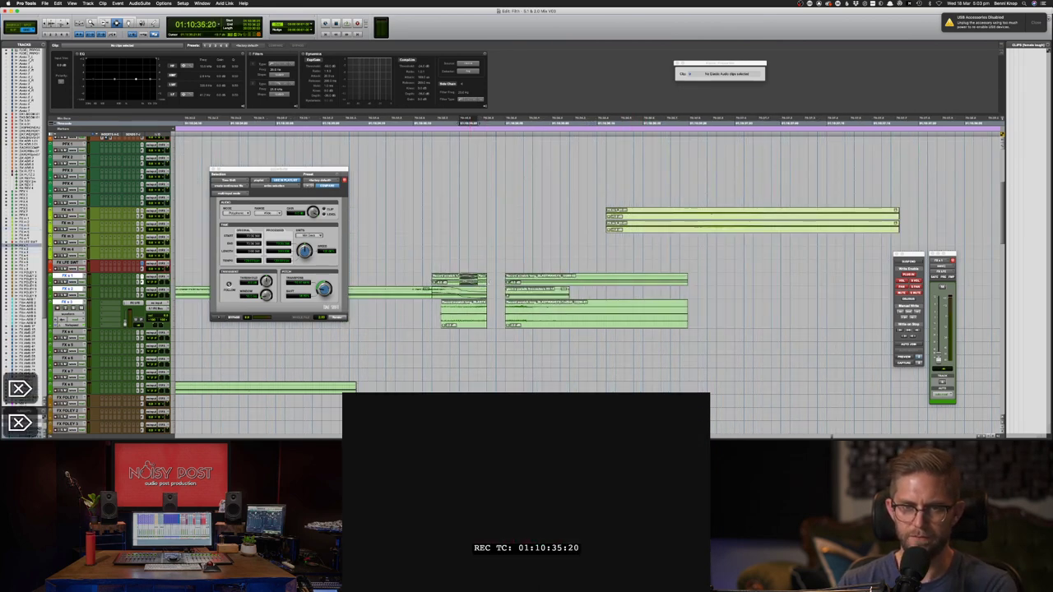
double_click(532, 290)
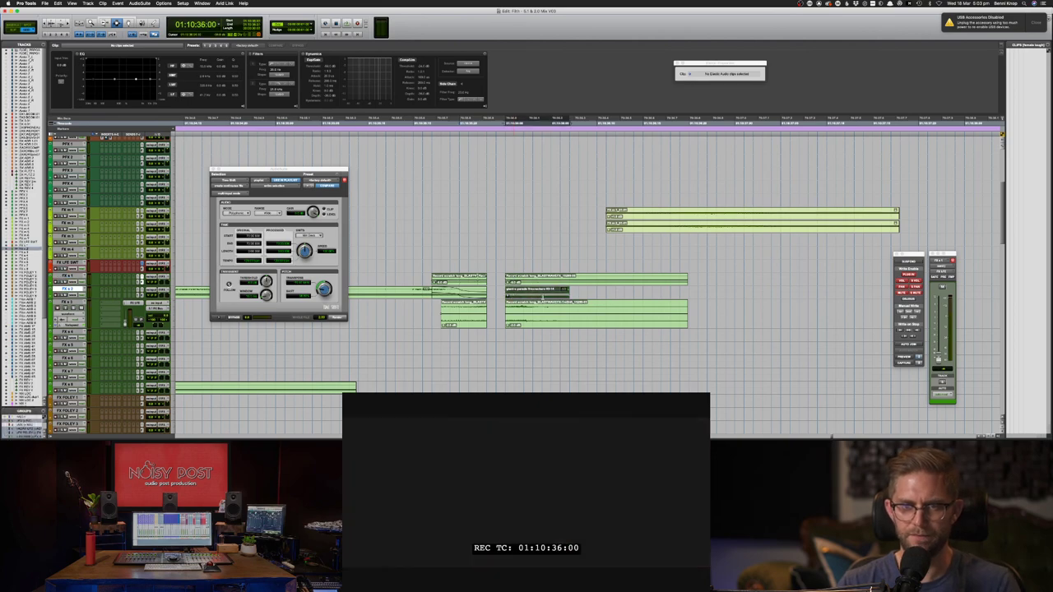
key("End")
key("Delete")
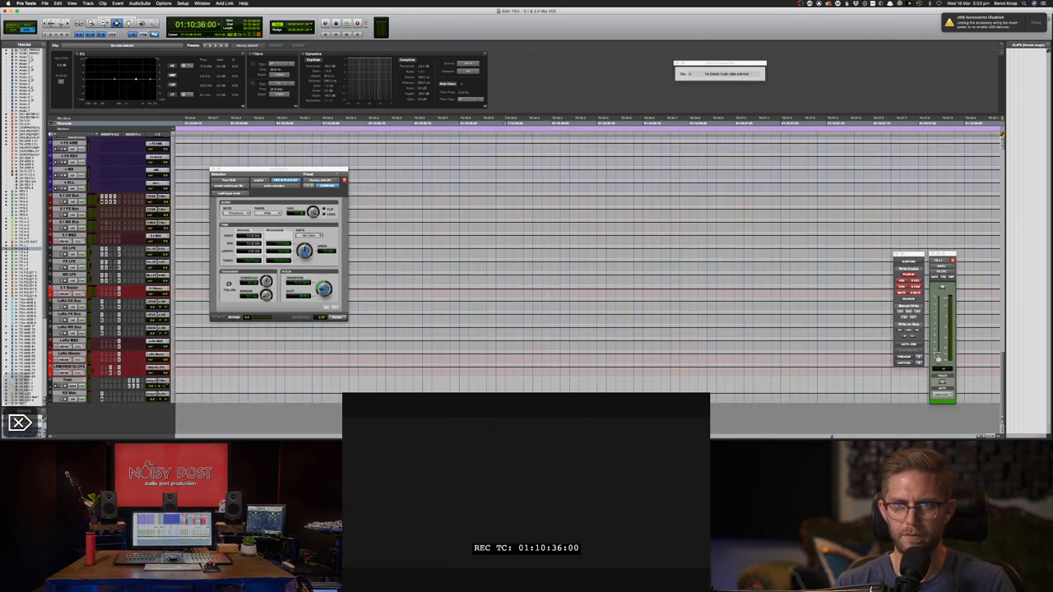
scroll(535, 291, "up", 20)
scroll(541, 296, "down", 10)
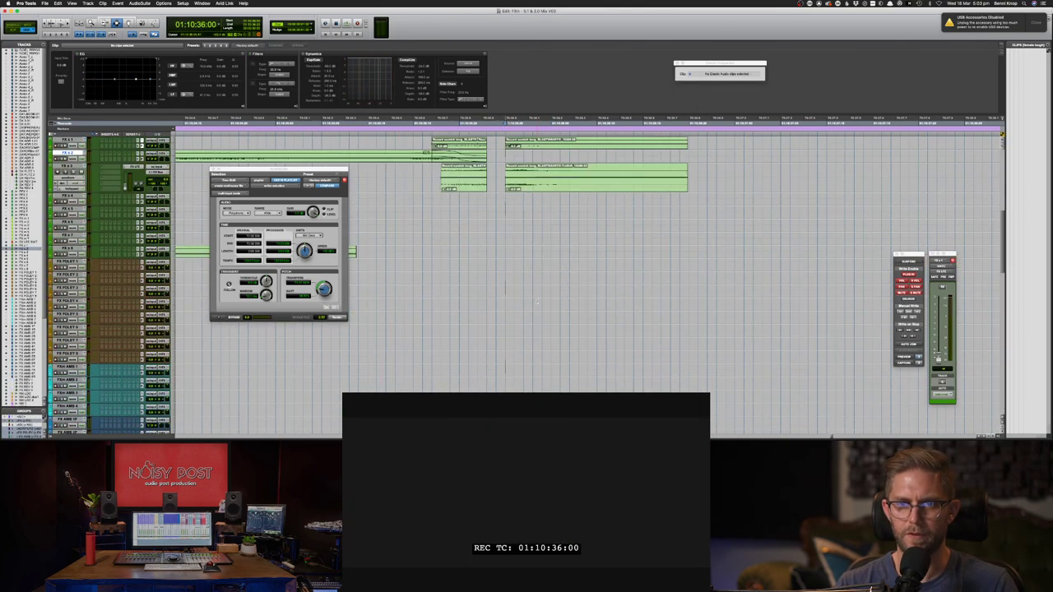
- Move the FX s 1 and FX s 3 clips earlier to 01:10:35:23
left_click(520, 224)
left_click(521, 185, "shift")
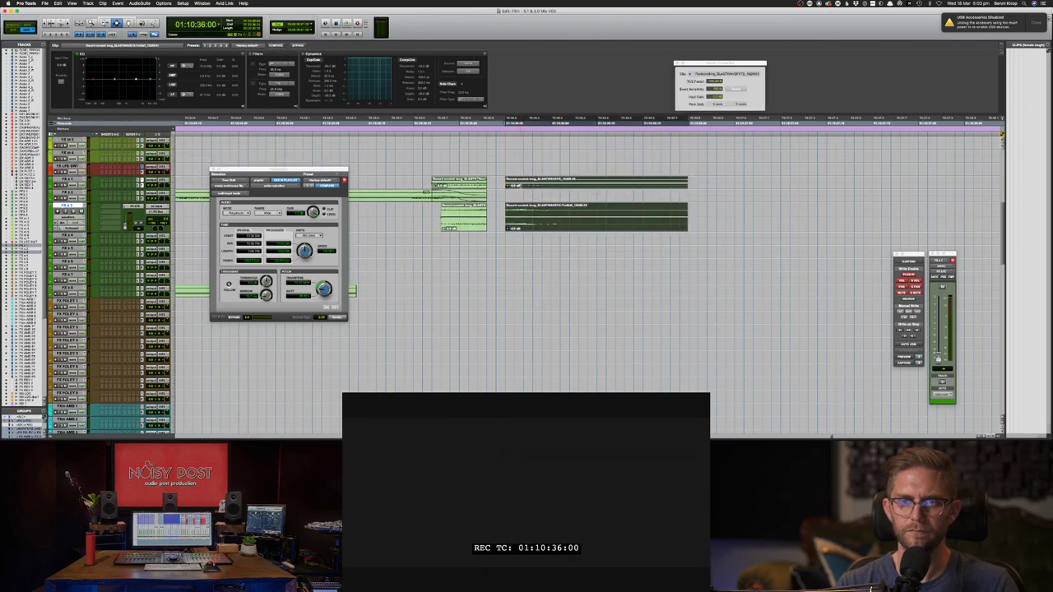
left_click_drag(531, 218, 480, 183)
key("F6")
- Create a crossfade over the overlap between the two clips and play it against picture
key("F7")
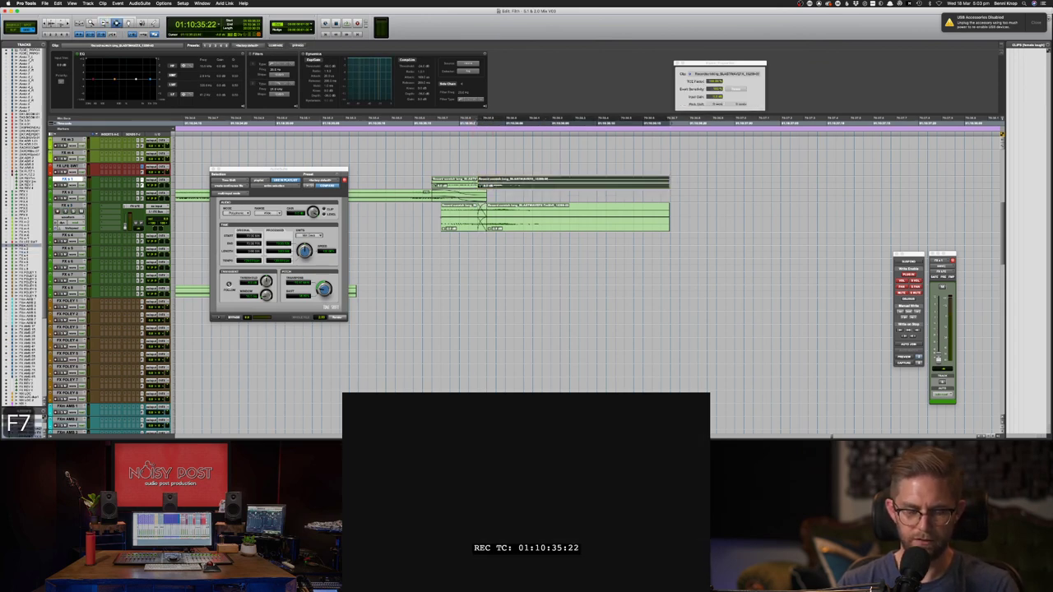
left_click(484, 184)
key("f")
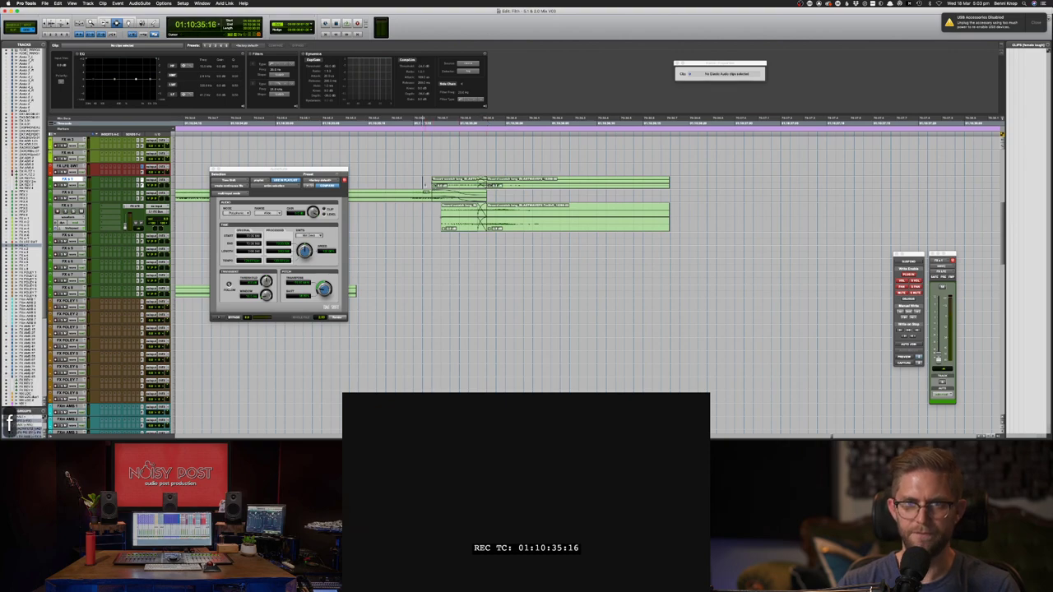
key("space")
key("space")
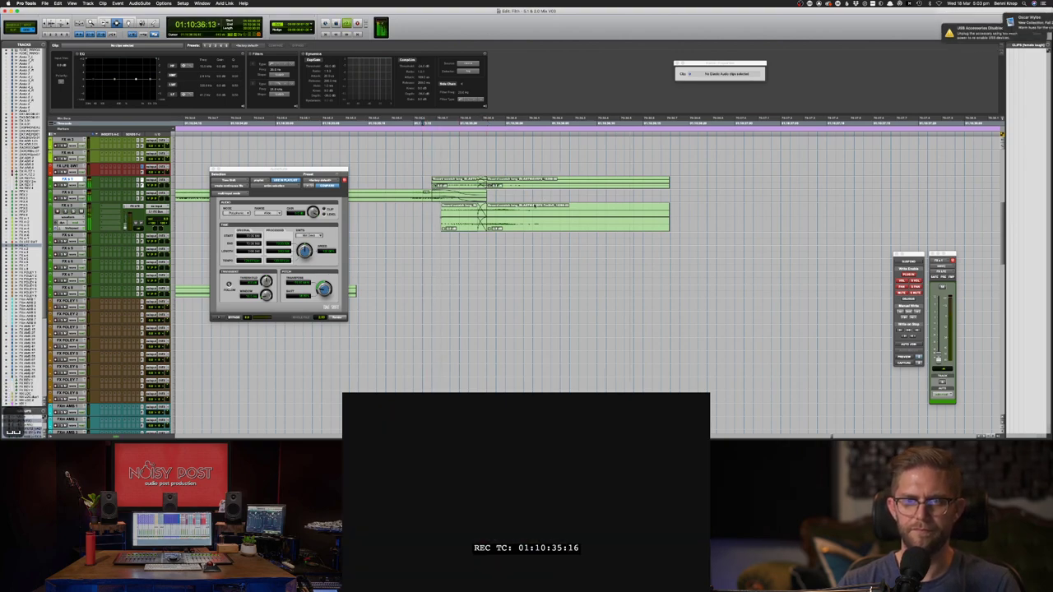
key("space")
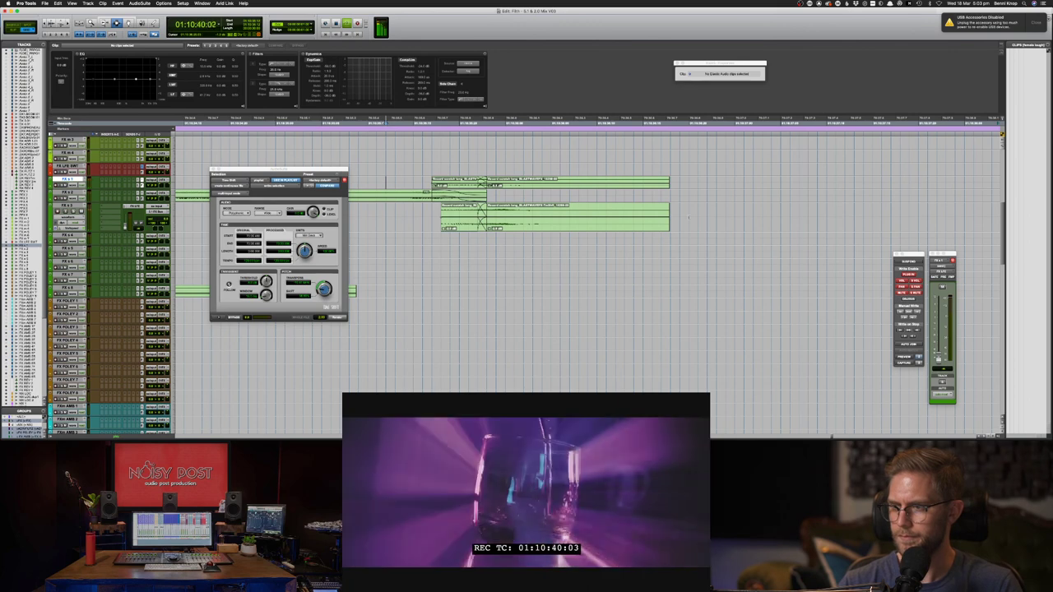
- Replay the scene from the start, then bring up Soundsnap's 'white noise glitches' results
key("super+bracketleft")
key("super+bracketleft")
key("space")
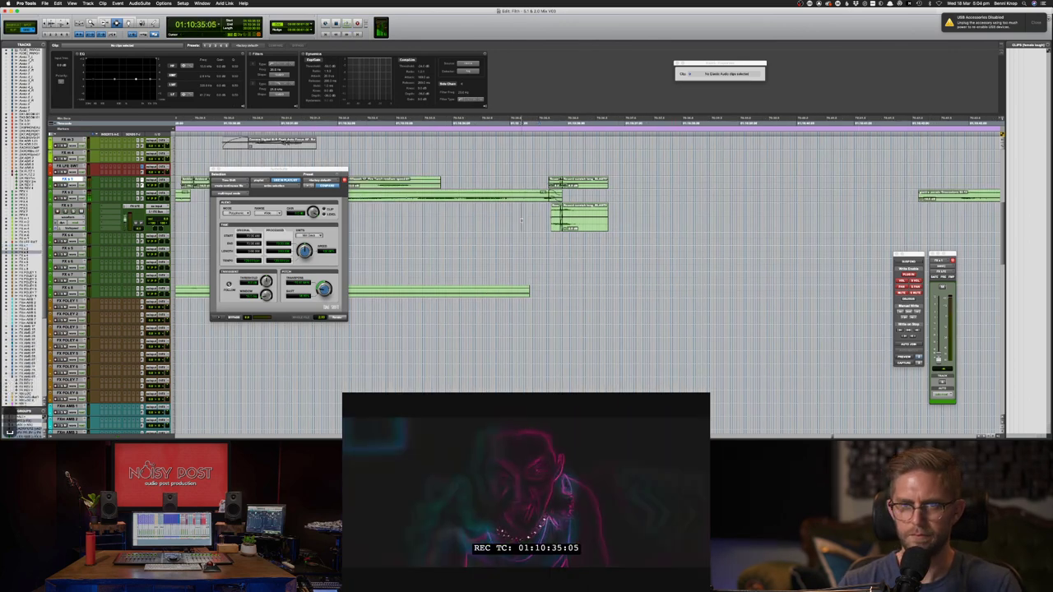
key("space")
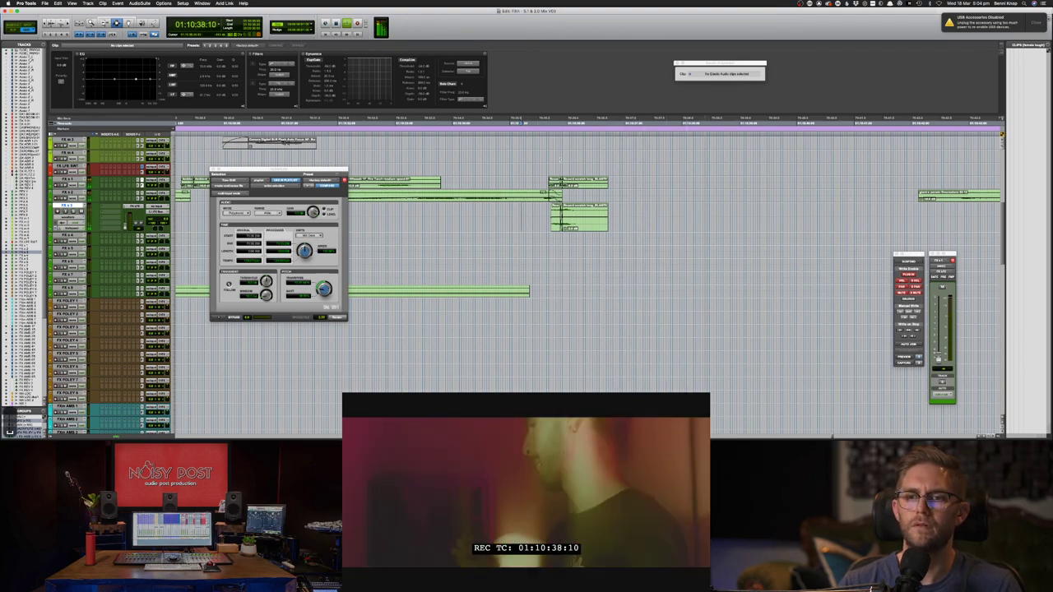
key("super+Tab")
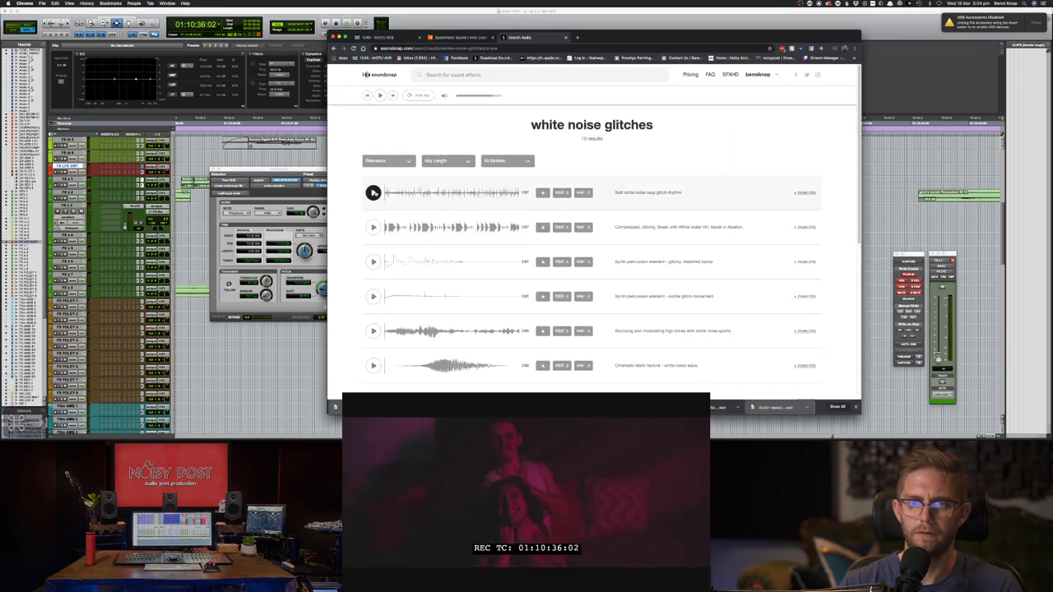
left_click(373, 192)
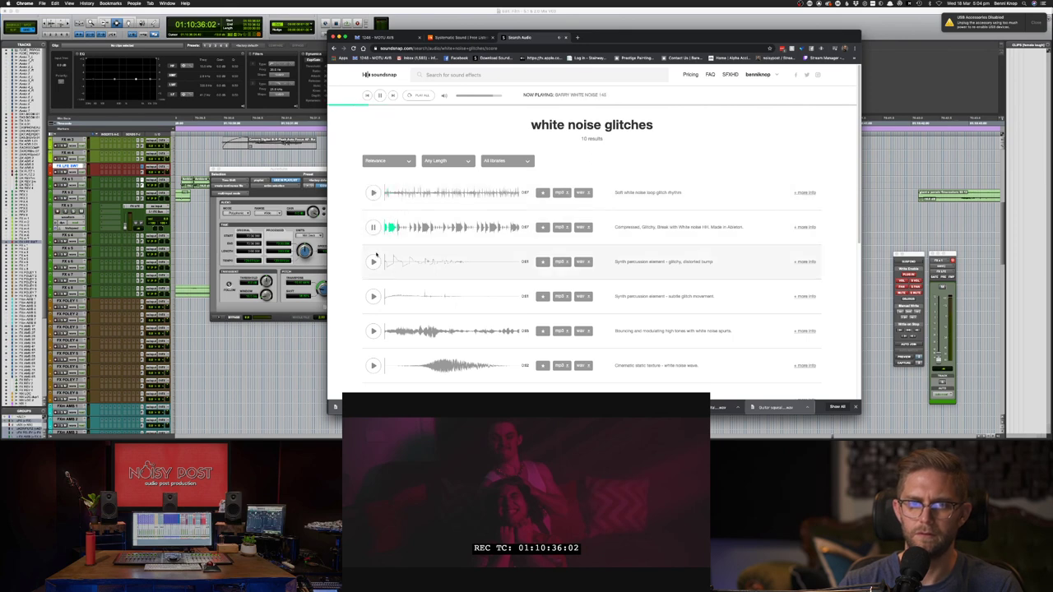
left_click(374, 264)
left_click(373, 298)
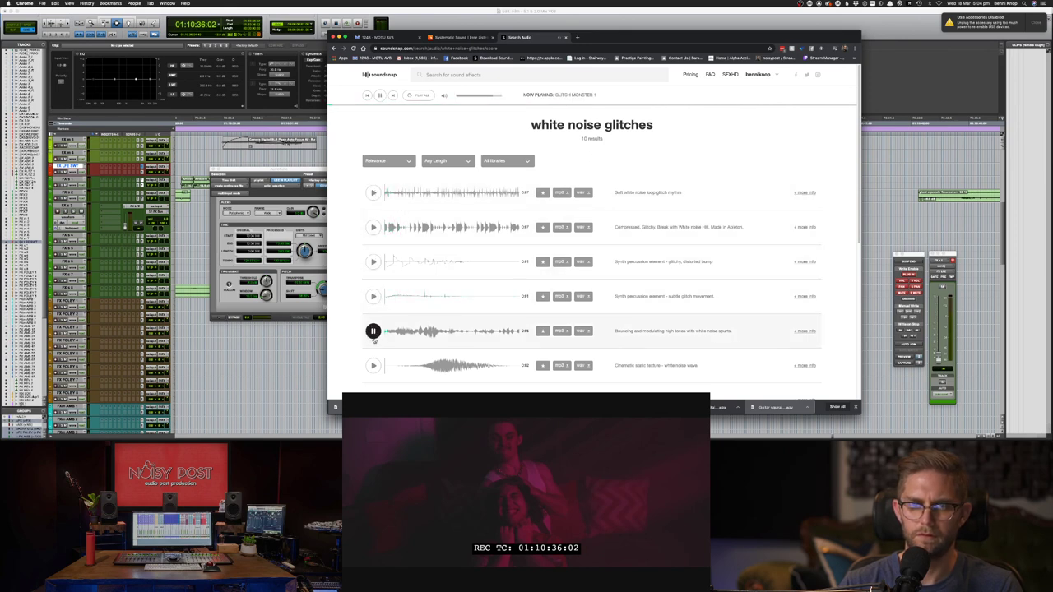
scroll(373, 340, "down", 1)
left_click(373, 346)
scroll(372, 347, "down", 2)
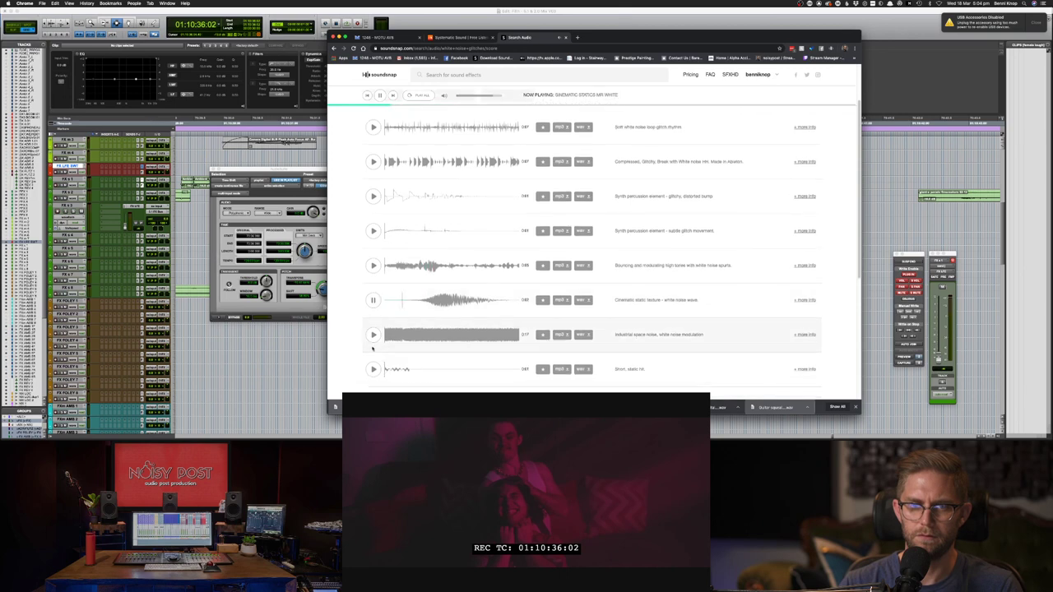
scroll(373, 334, "down", 2)
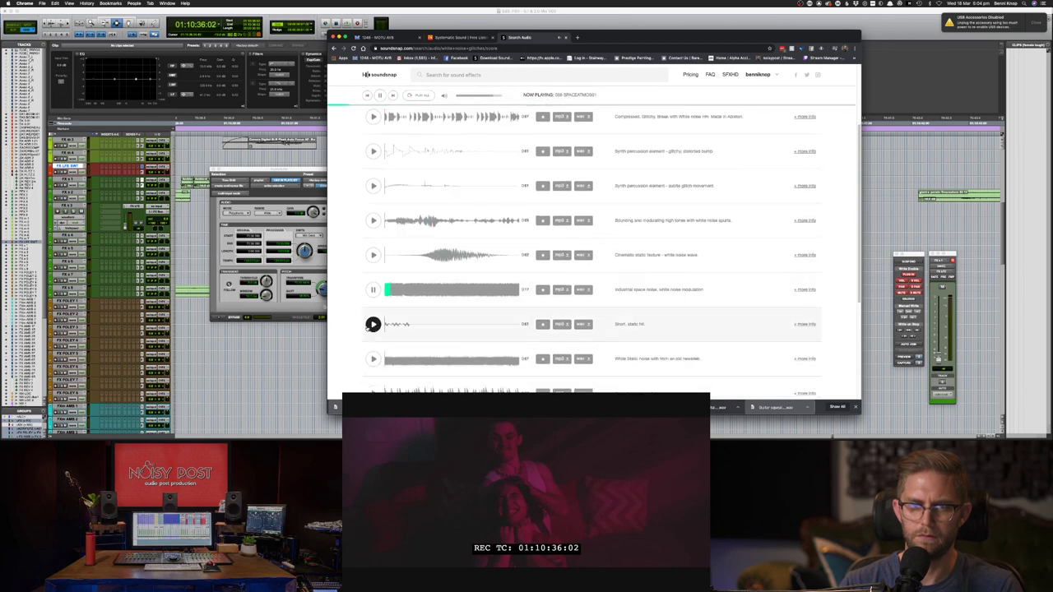
left_click(373, 322)
left_click(372, 391)
scroll(372, 362, "down", 2)
left_click(373, 308)
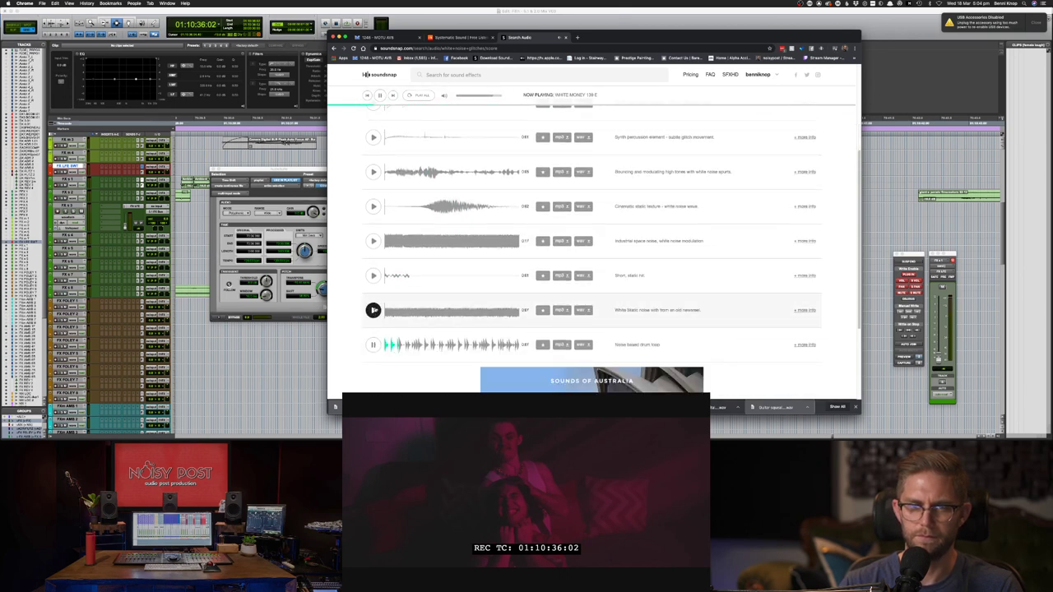
scroll(373, 307, "down", 2)
scroll(387, 206, "up", 9)
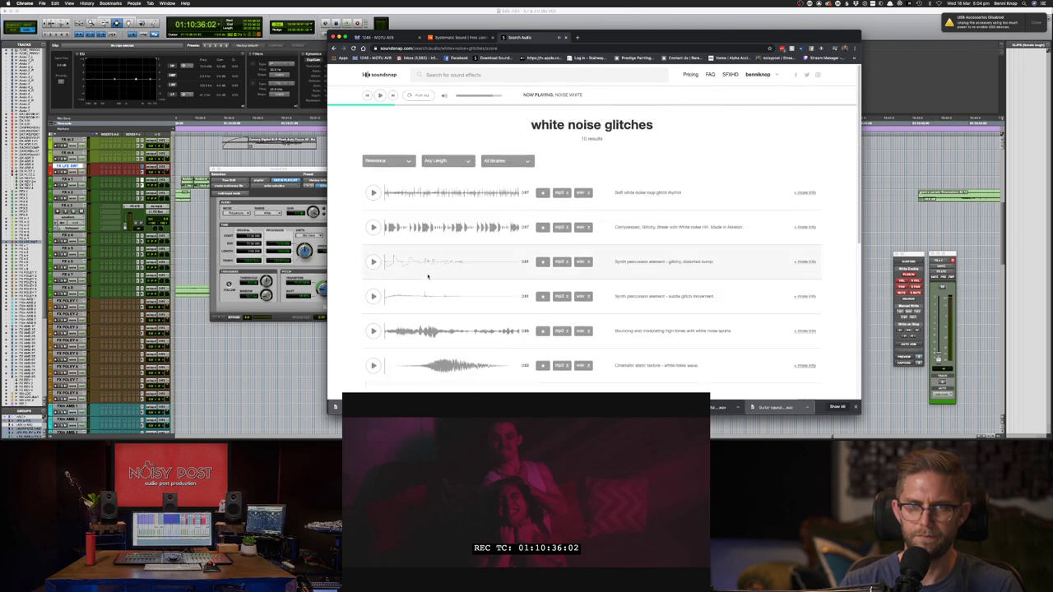
left_click(421, 75)
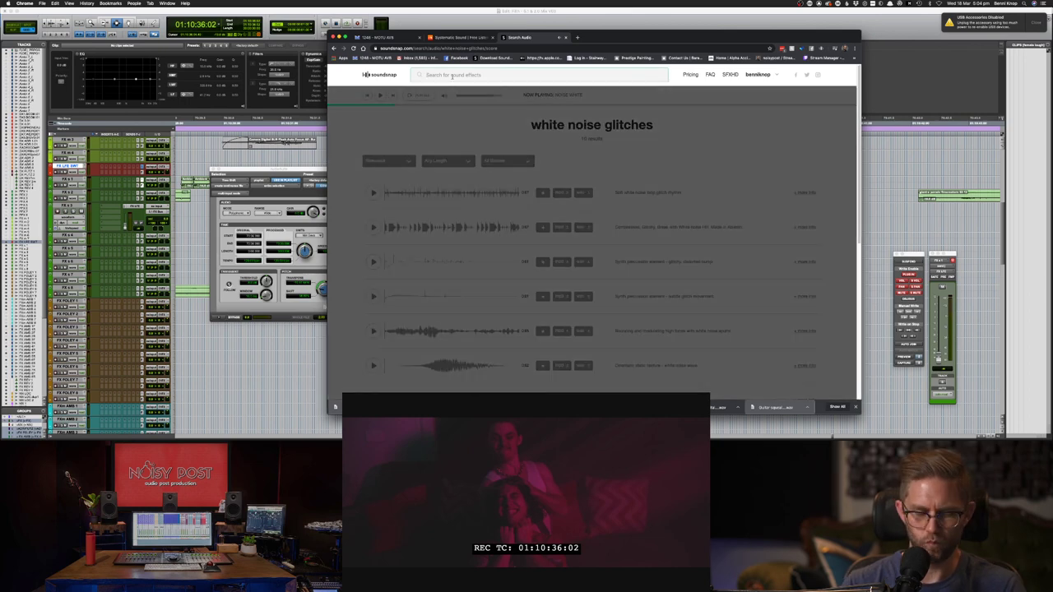
key("super+Tab")
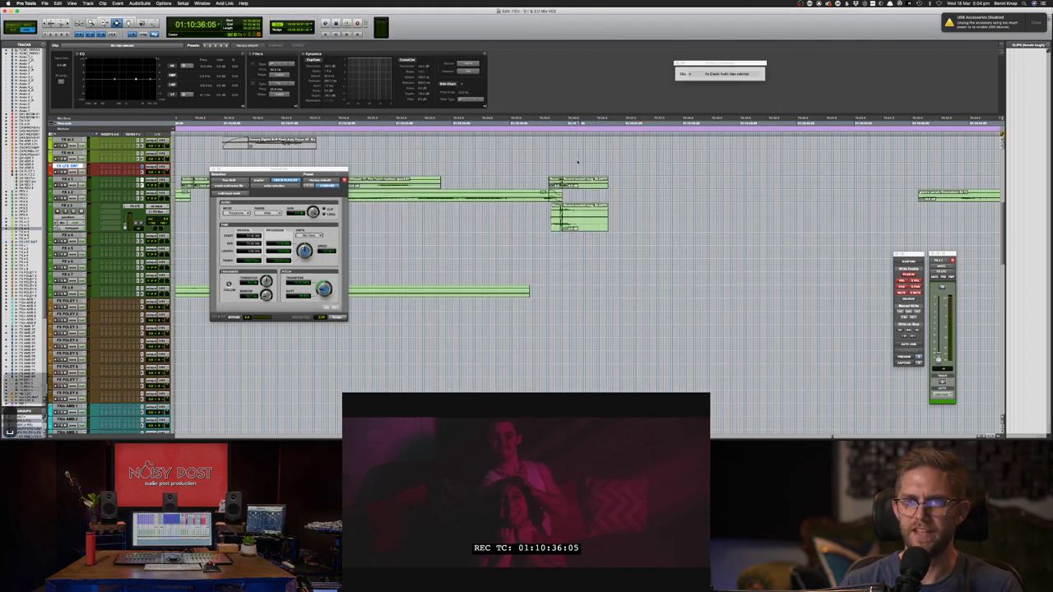
key("space")
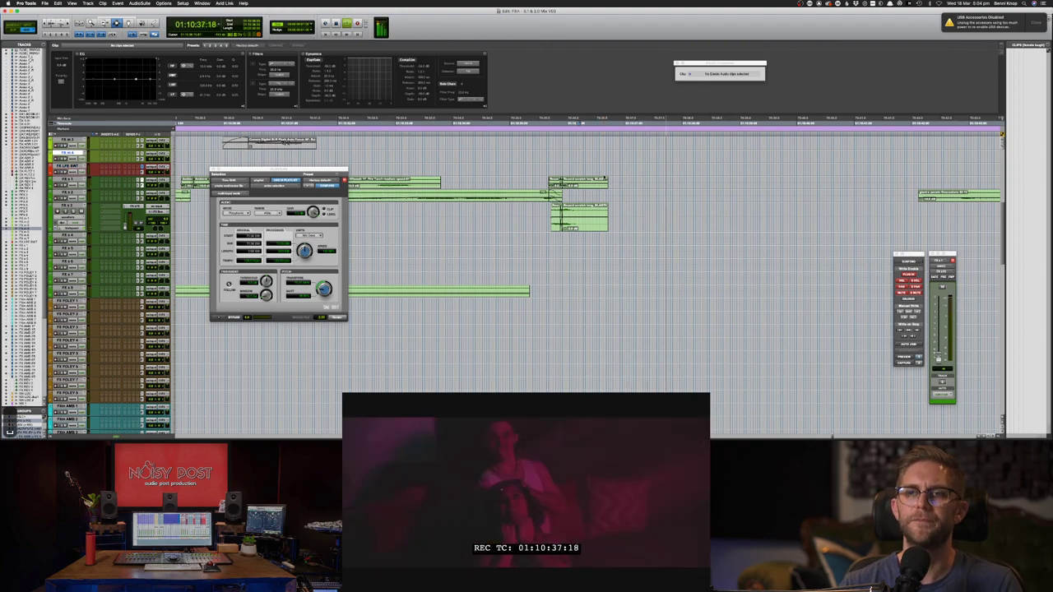
scroll(604, 176, "up", 1)
left_click(545, 176)
key("space")
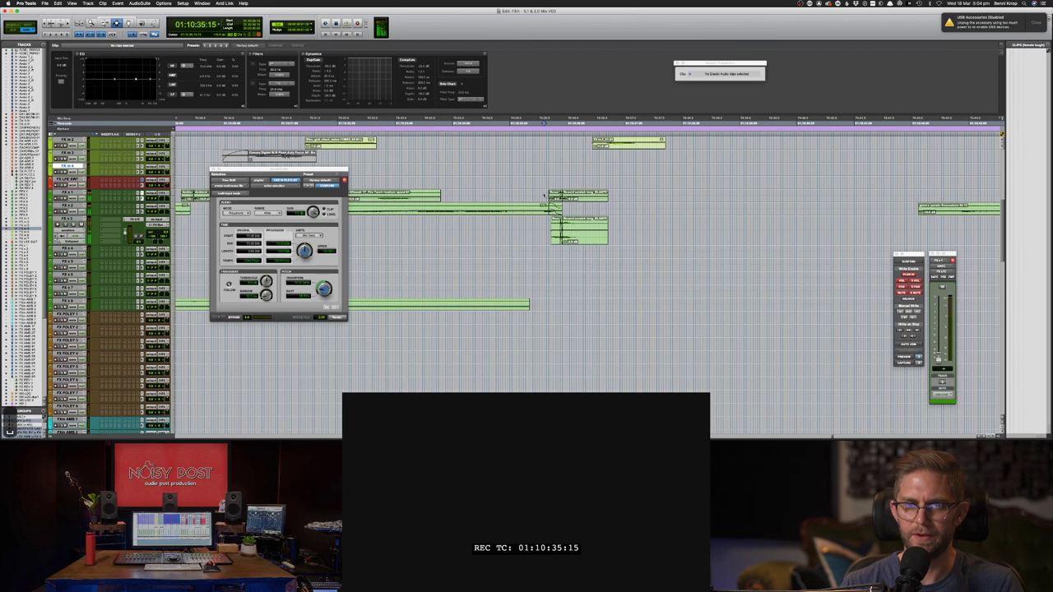
key("super+Tab")
- Search Soundsnap for 'fast camera flashes'
left_click(471, 75)
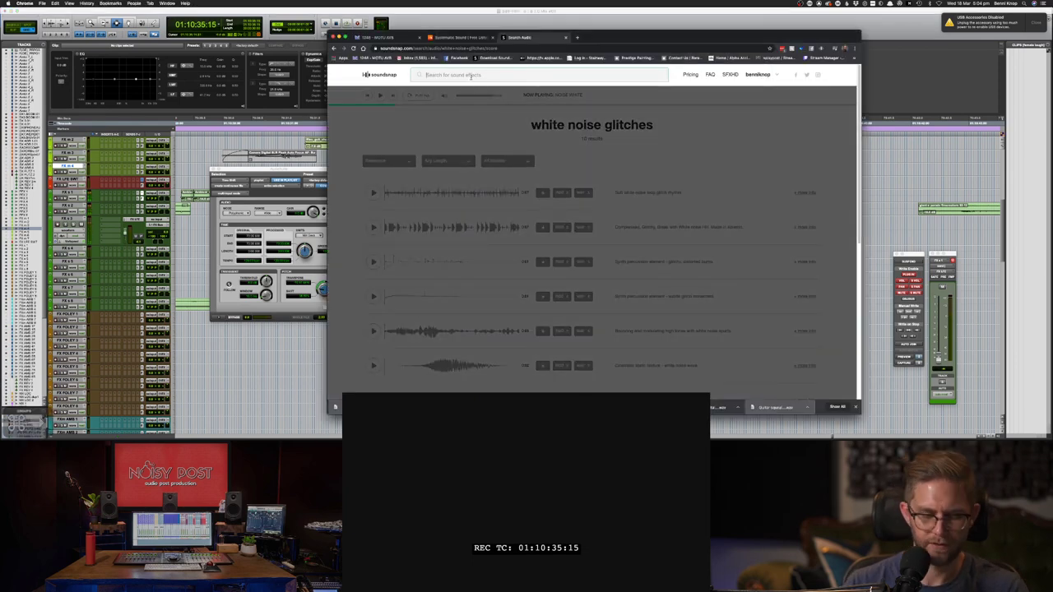
type("fas")
type("t camera")
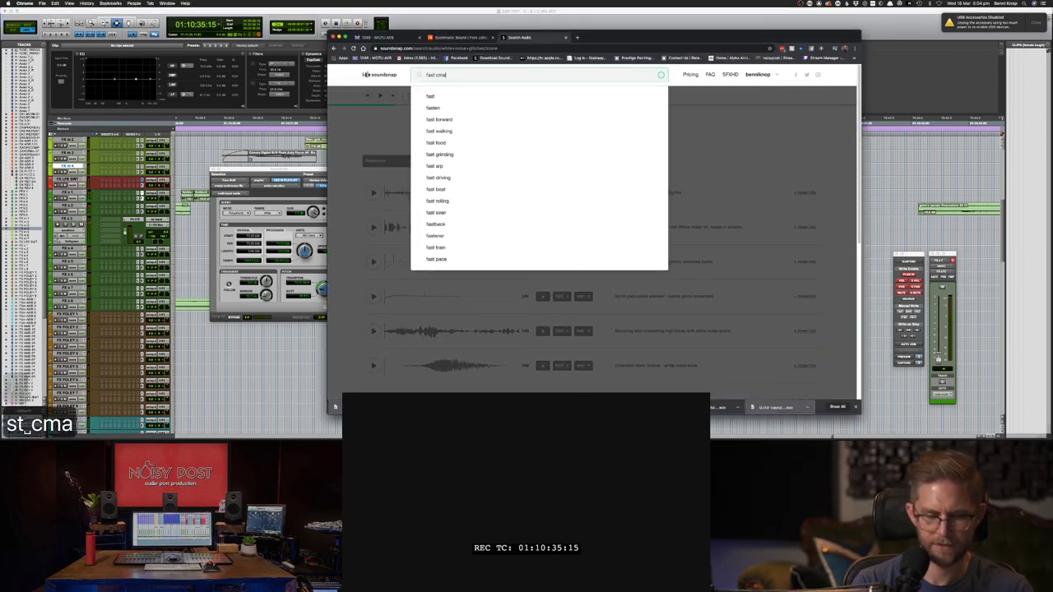
key("BackSpace")
key("BackSpace")
type("amera")
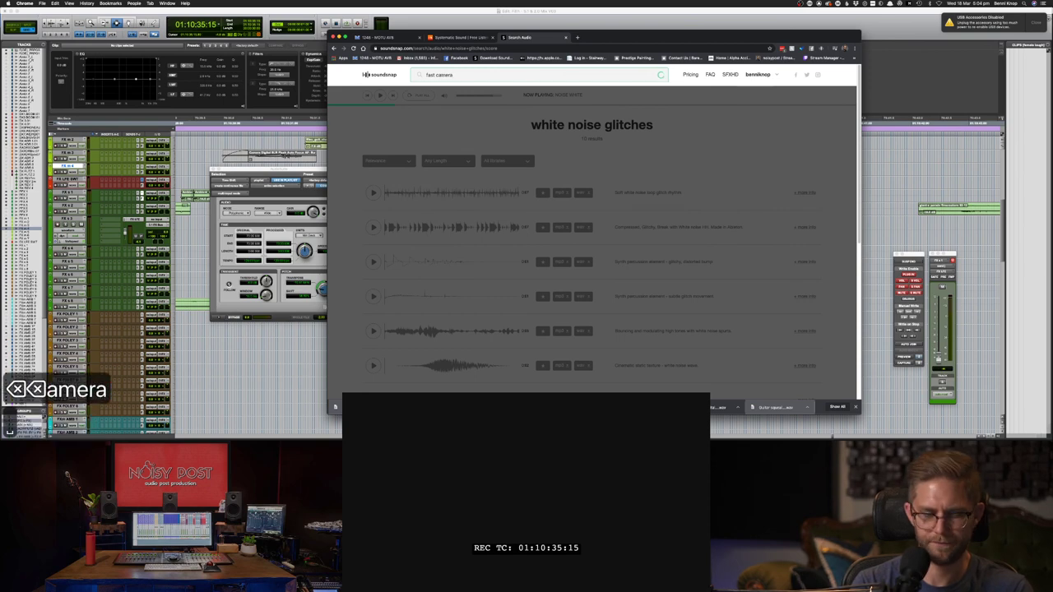
type(" flashes")
key("Return")
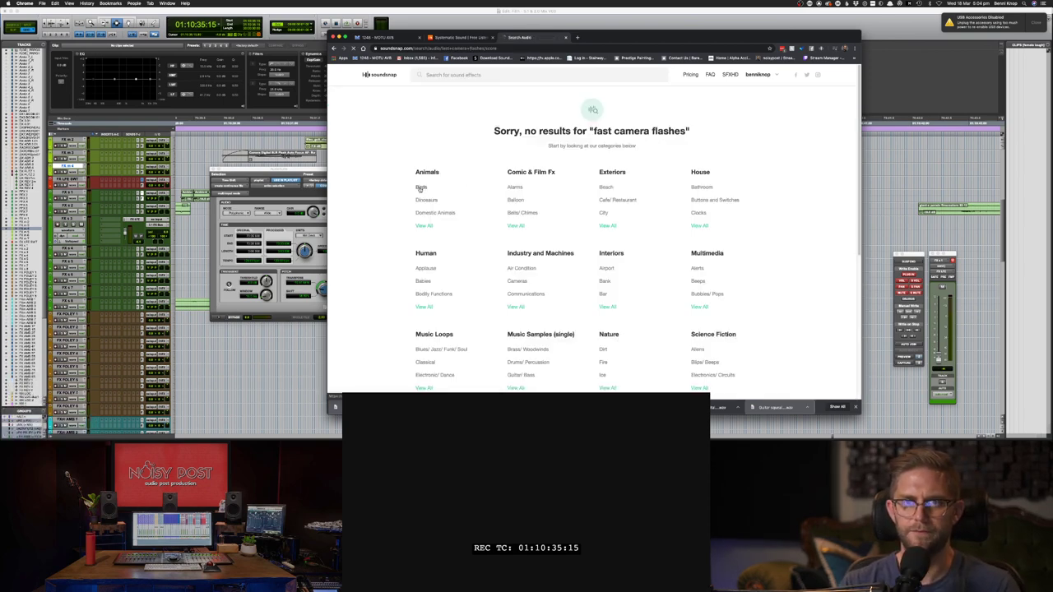
- Search 'fast camera', preview the Pentax SP-1000 and Yashica shutter clips, and type 'paporatzy'
left_click(490, 77)
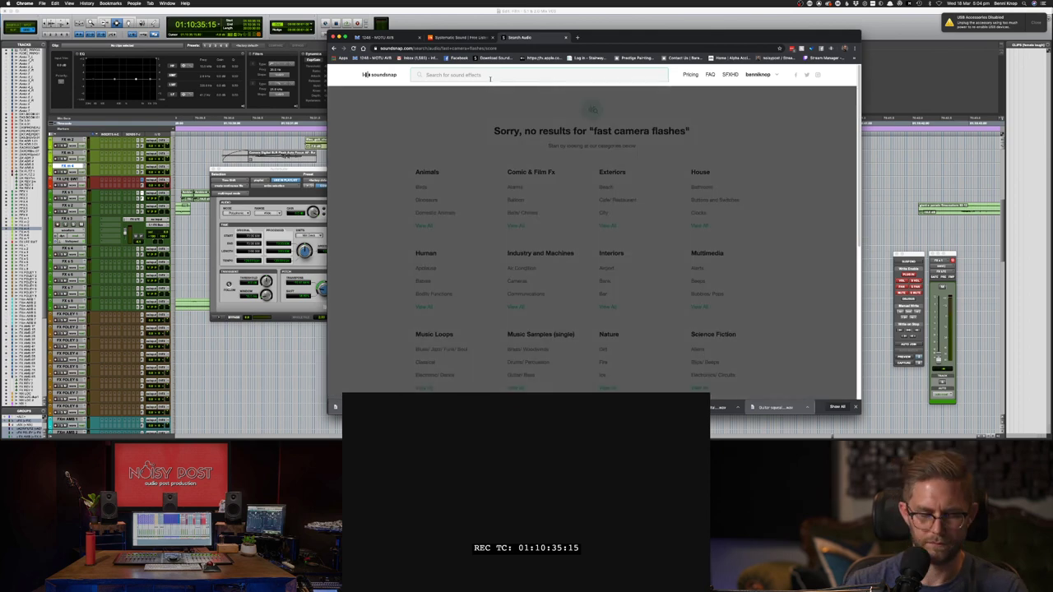
type("fast camera")
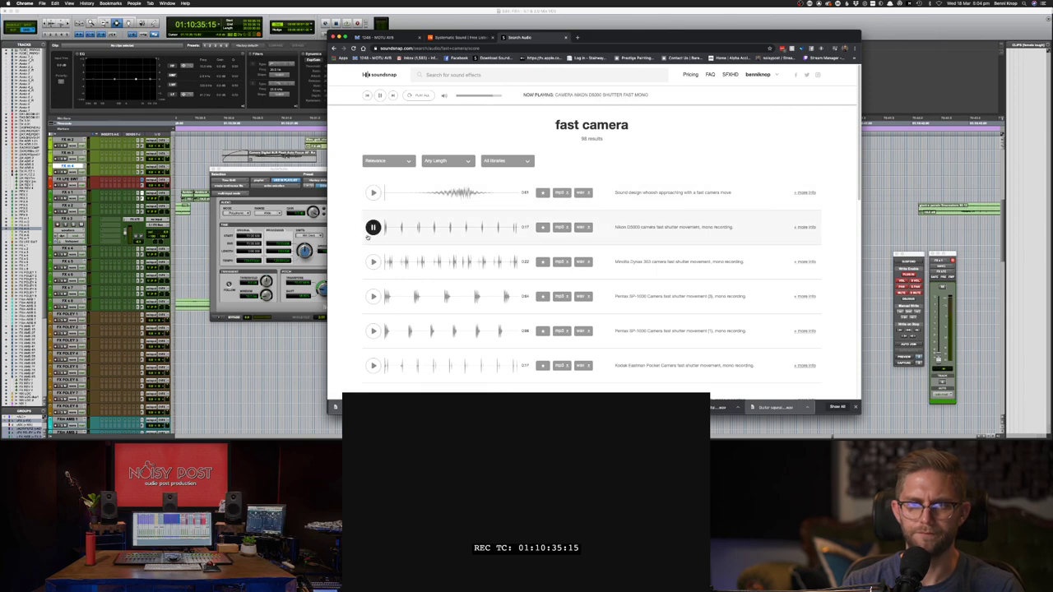
left_click(372, 331)
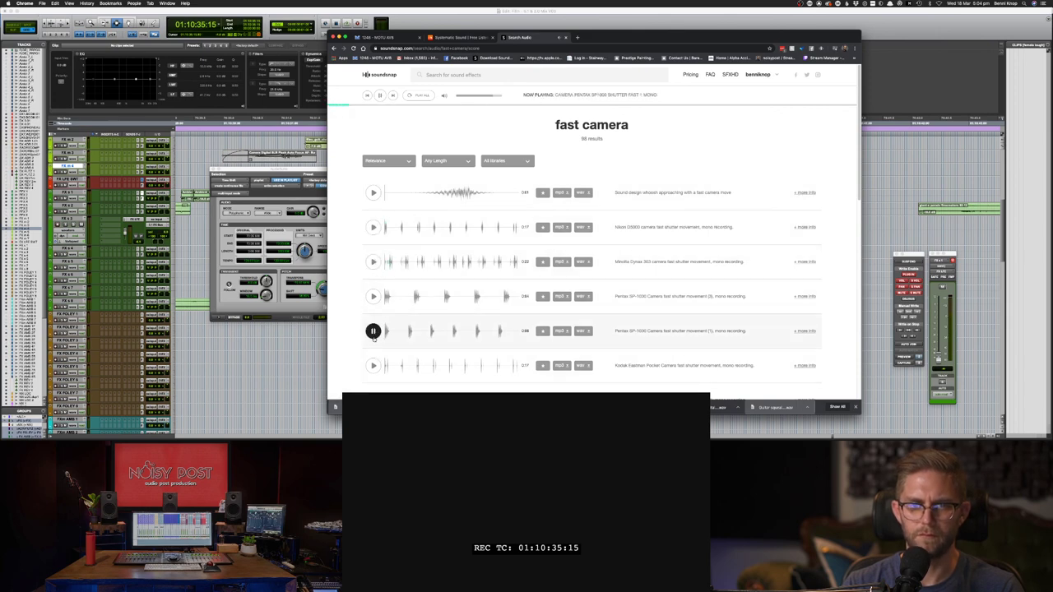
scroll(372, 332, "down", 3)
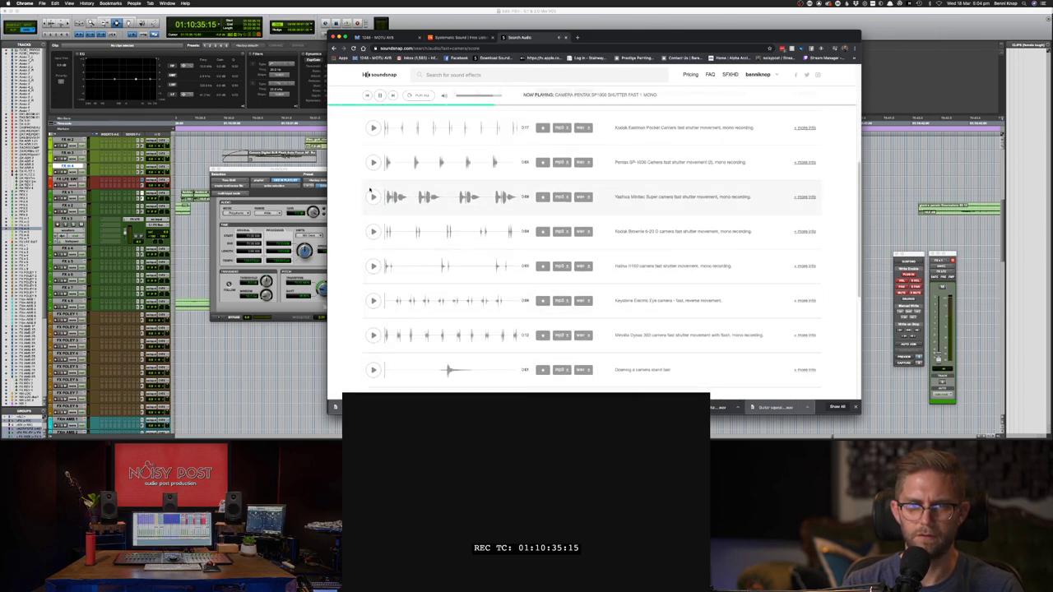
left_click(373, 197)
type("papa")
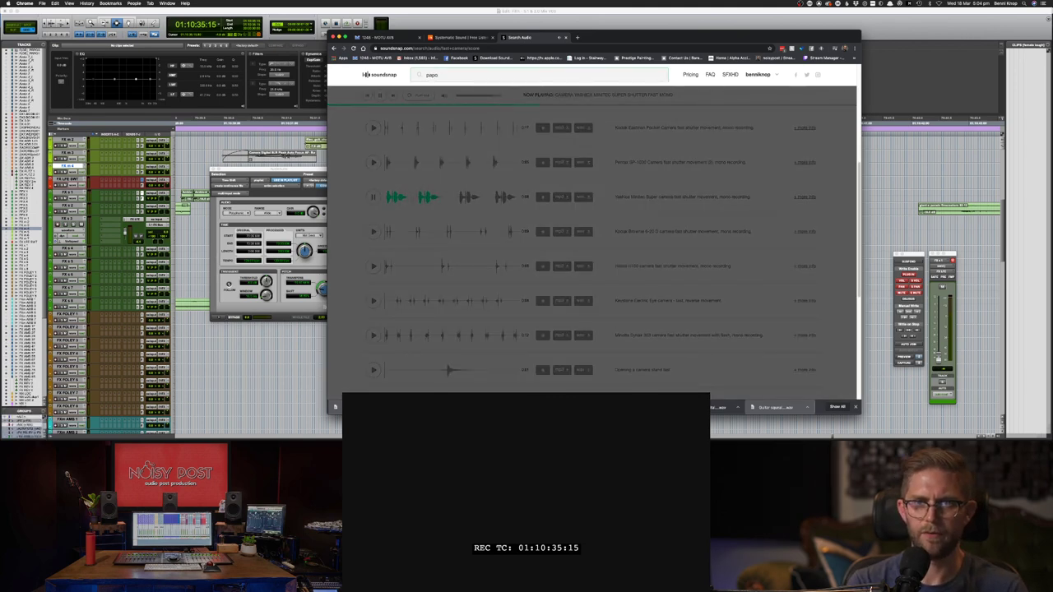
type("orat")
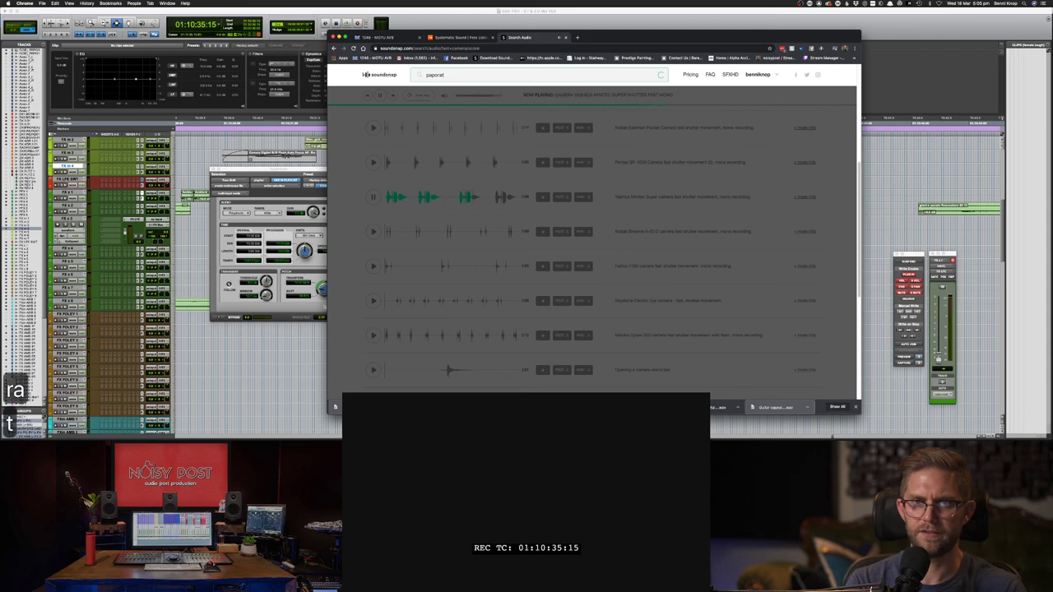
type("zy")
- Correct the search and run a 'Paparazzi' search from the suggestion list
key("Return")
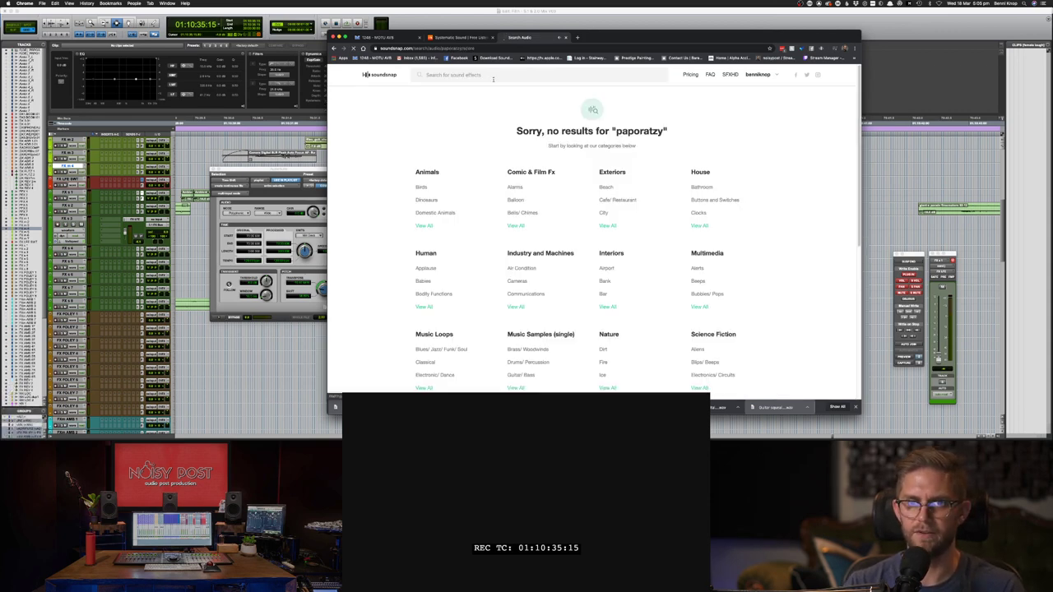
left_click(525, 75)
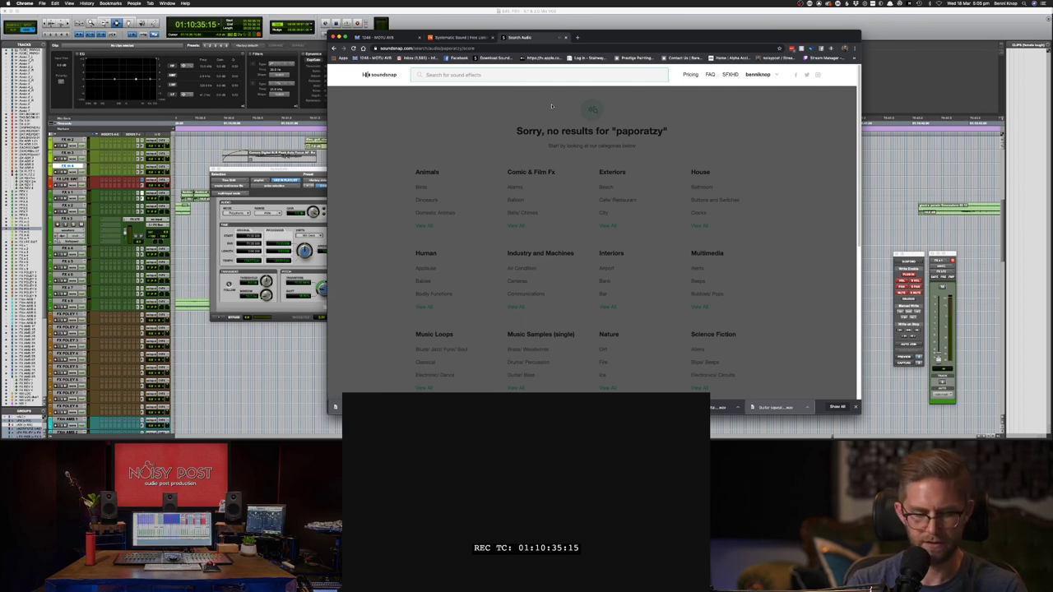
type("paper mo")
key("BackSpace")
type("a")
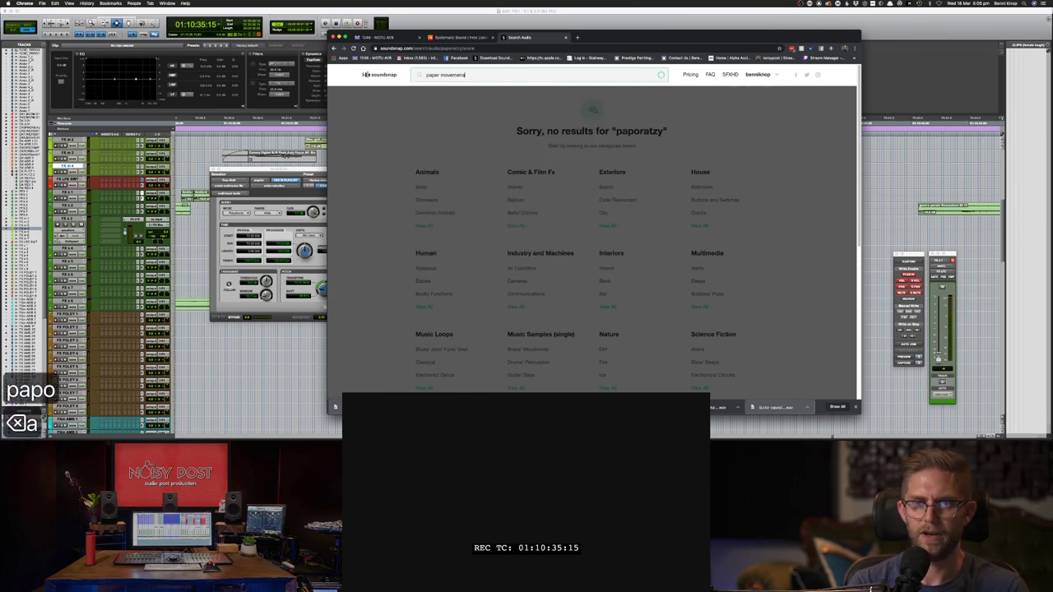
key("BackSpace")
key("super+a")
type("pap")
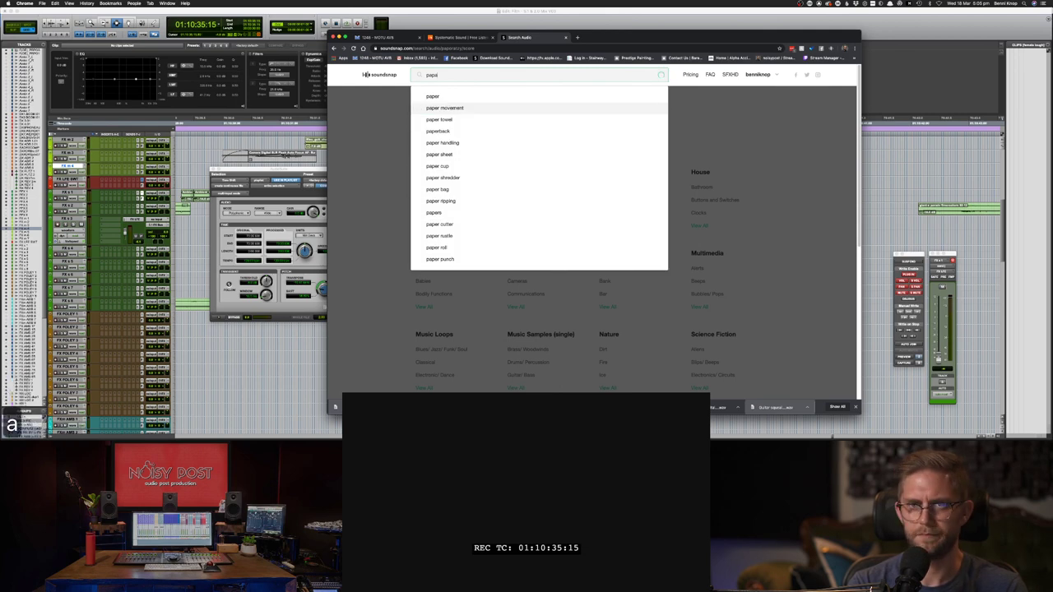
key("Down")
key("Return")
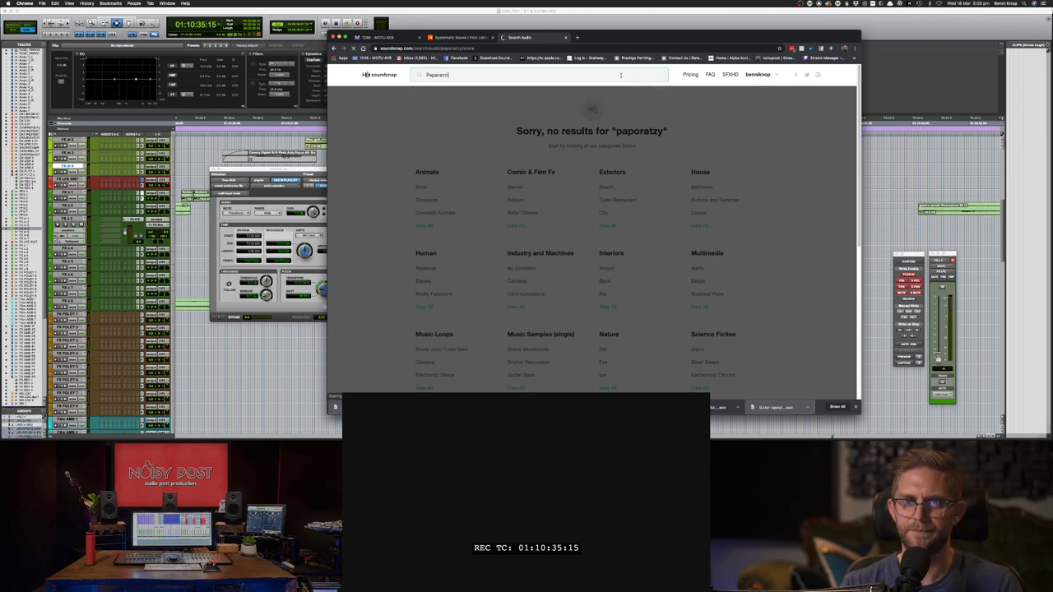
key("Return")
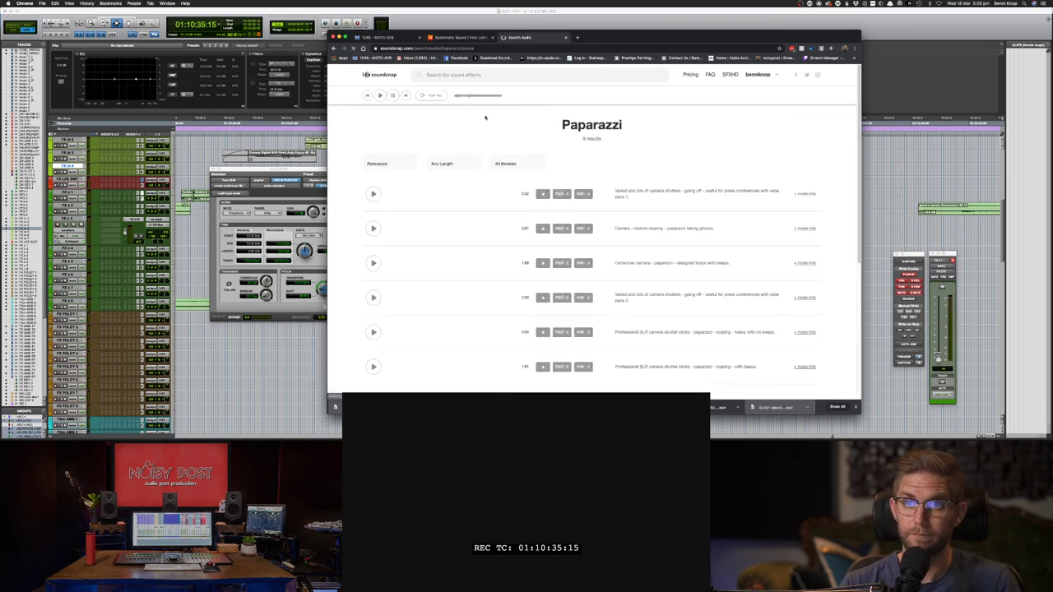
- Preview the shutter loops, including the heavy SLR and 'no beeps' versions, then return to Pro Tools
left_click(439, 198)
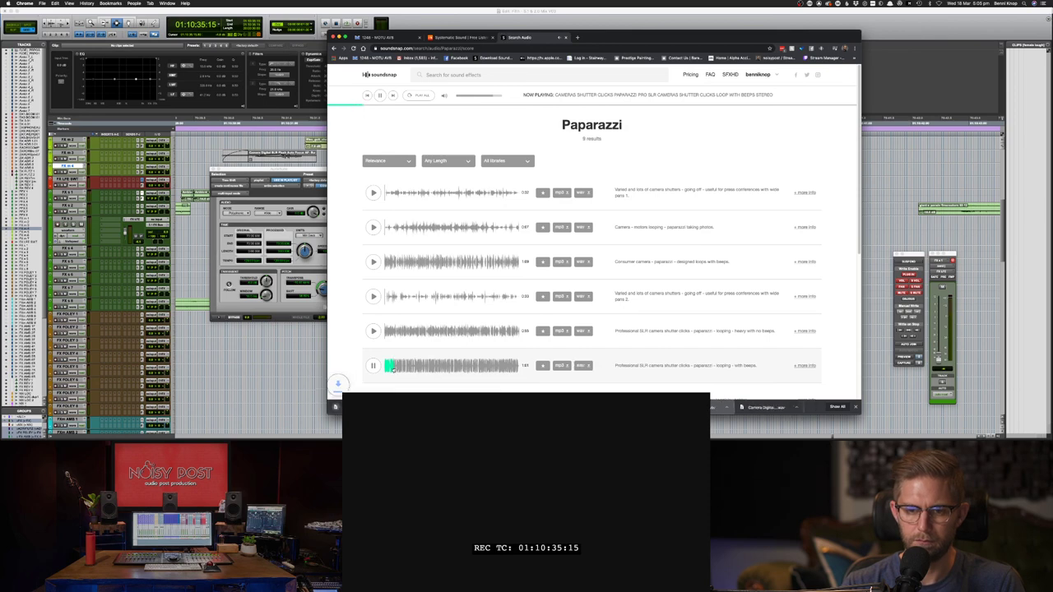
left_click(373, 331)
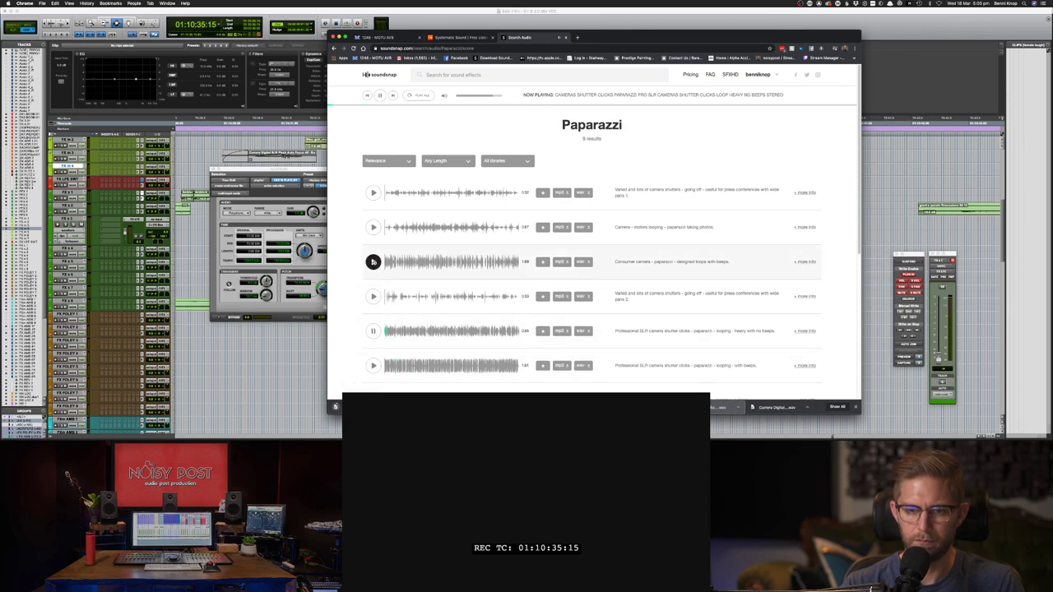
scroll(403, 272, "down", 1)
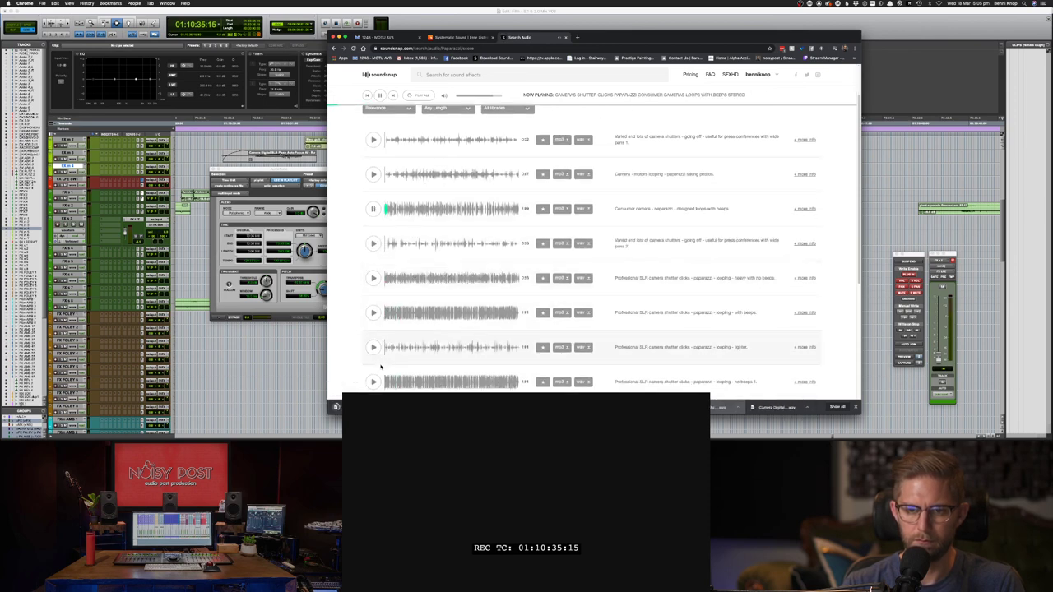
left_click(373, 381)
scroll(375, 379, "down", 1)
left_click(373, 376)
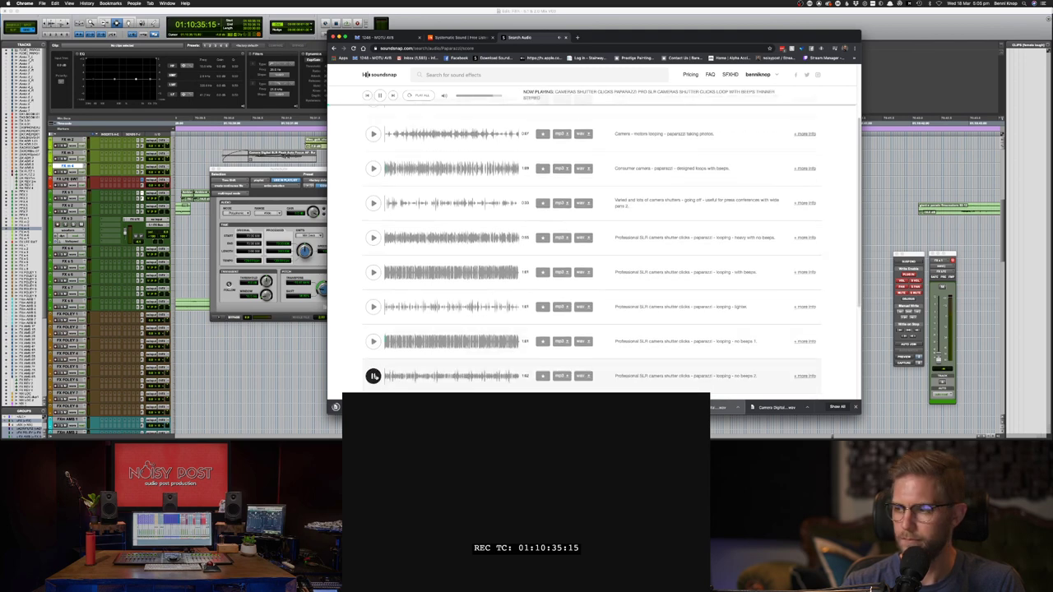
scroll(375, 376, "down", 1)
left_click(374, 334)
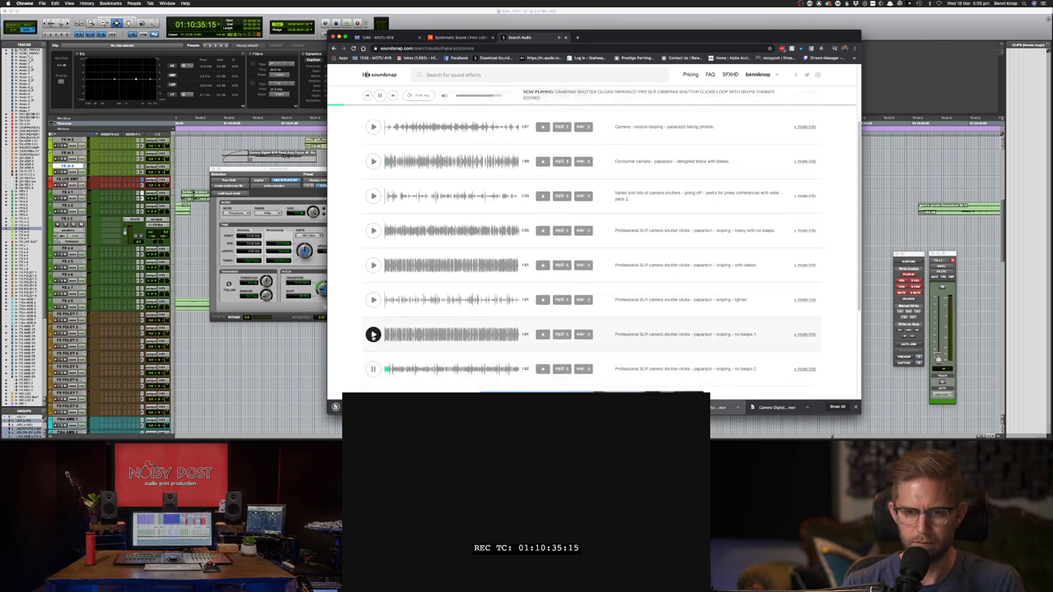
scroll(375, 337, "down", 1)
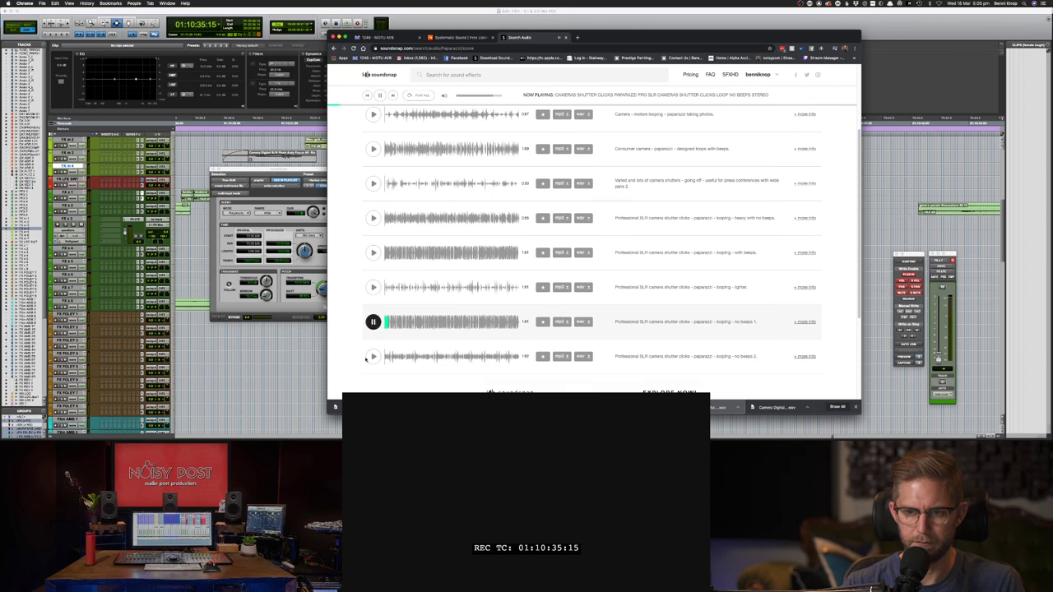
left_click(374, 321)
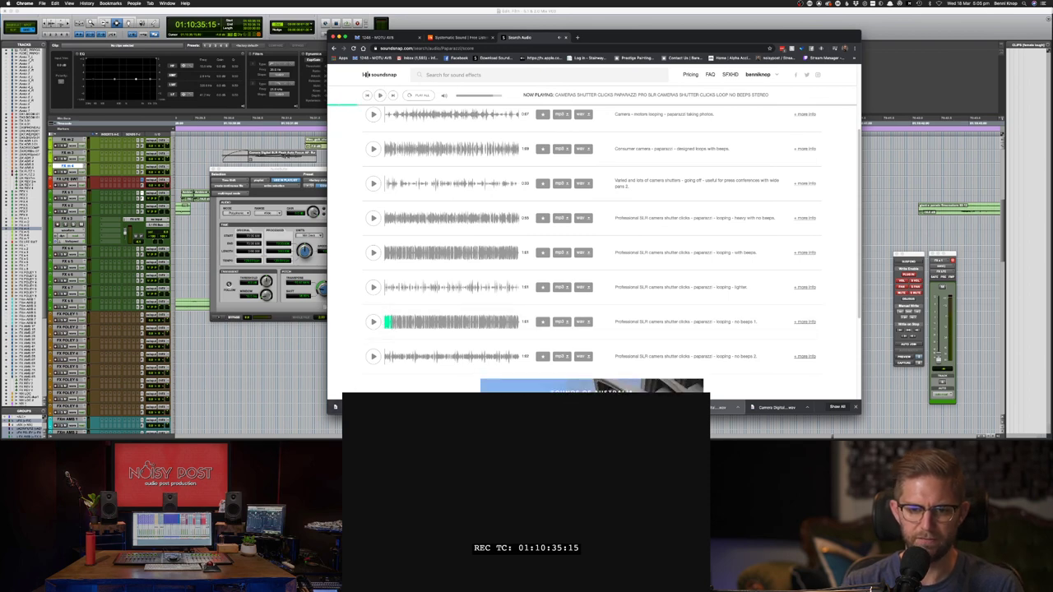
key("super+Tab")
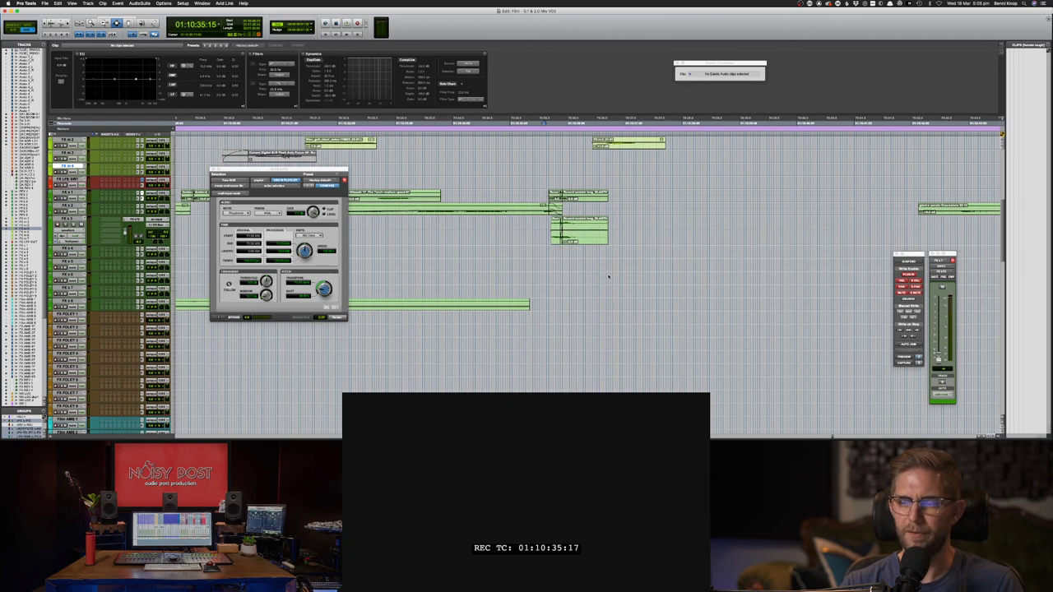
- Bring the camera-shutter clip back onto FX s 4, slide it later, and play to check sync
key("super+z")
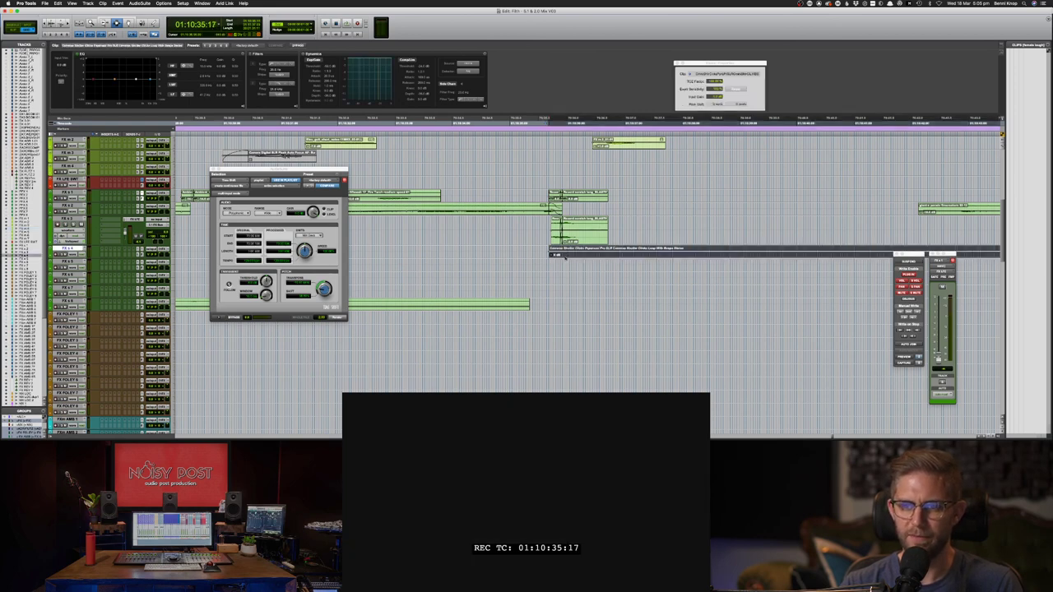
key("F8")
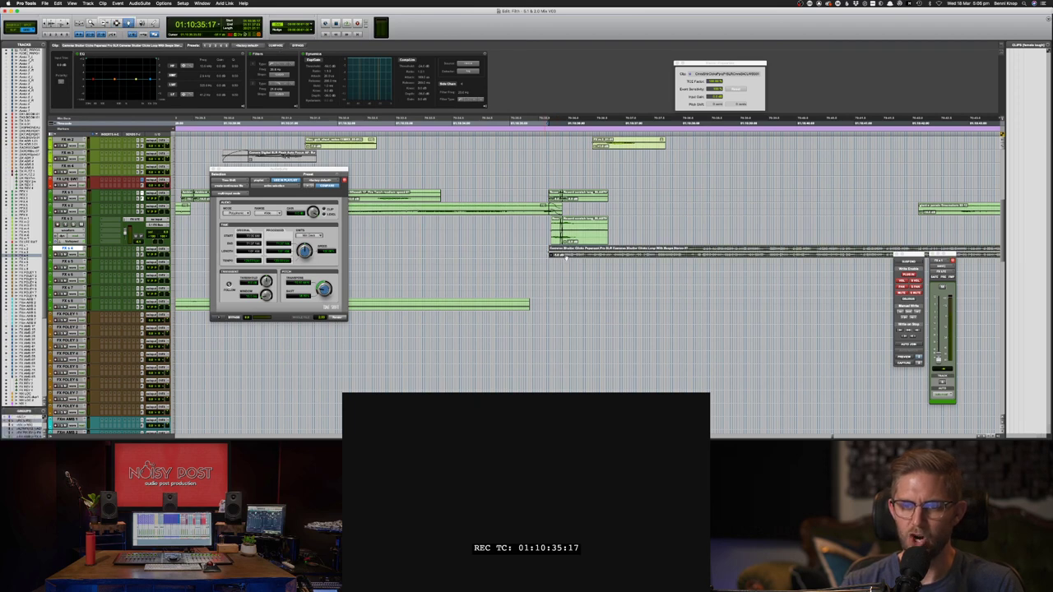
left_click_drag(566, 258, 612, 256)
key("space")
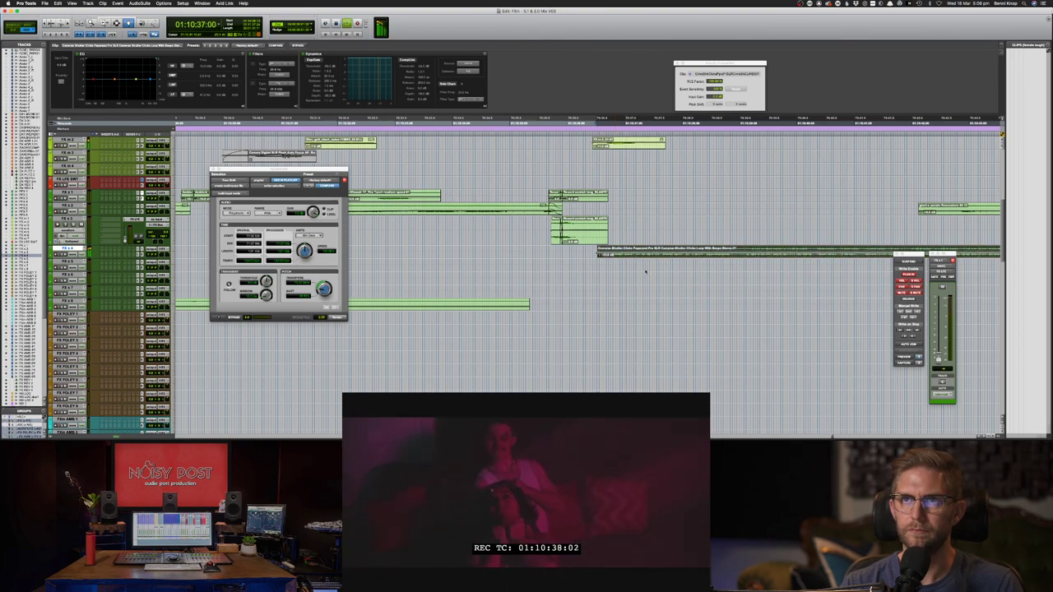
key("space")
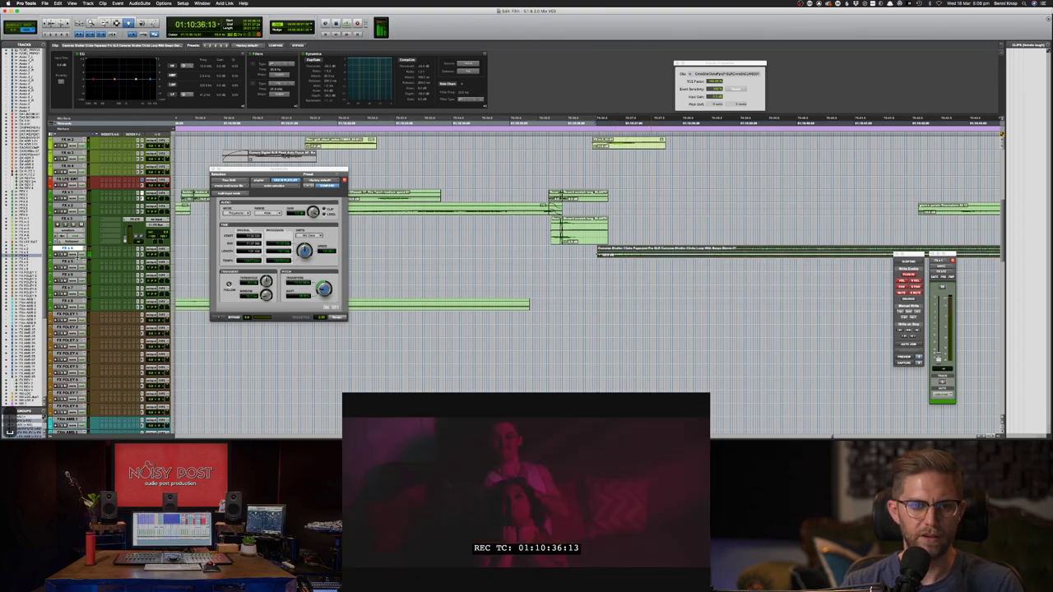
- Enlarge FX s 4, split the shutter clip, and delete its long leftover part
left_click_drag(84, 287, 88, 306)
key("super+bracketleft")
key("super+bracketleft")
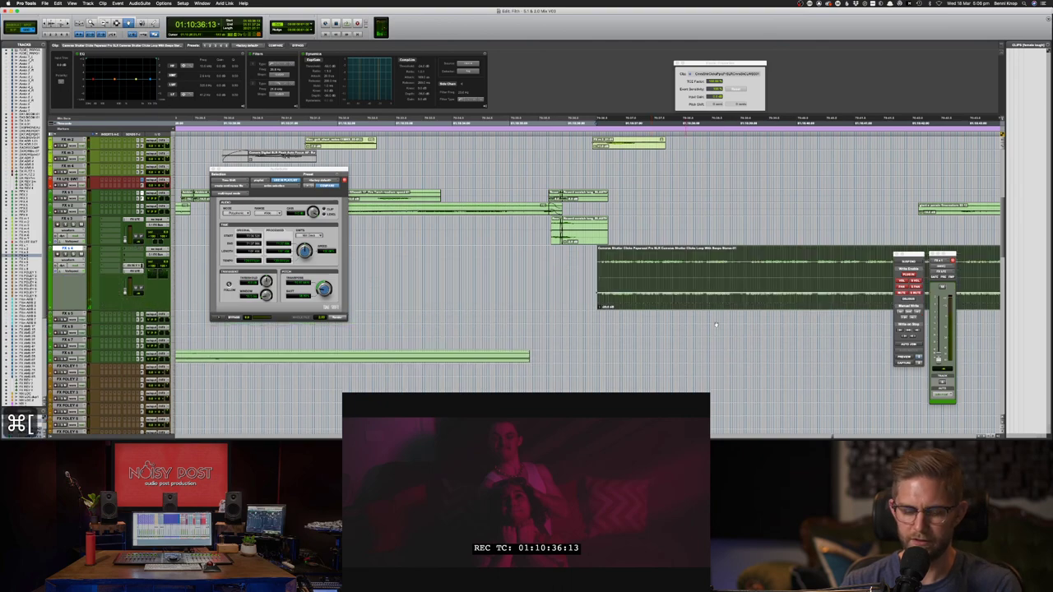
key("F7")
key("super+bracketleft")
key("super+bracketleft")
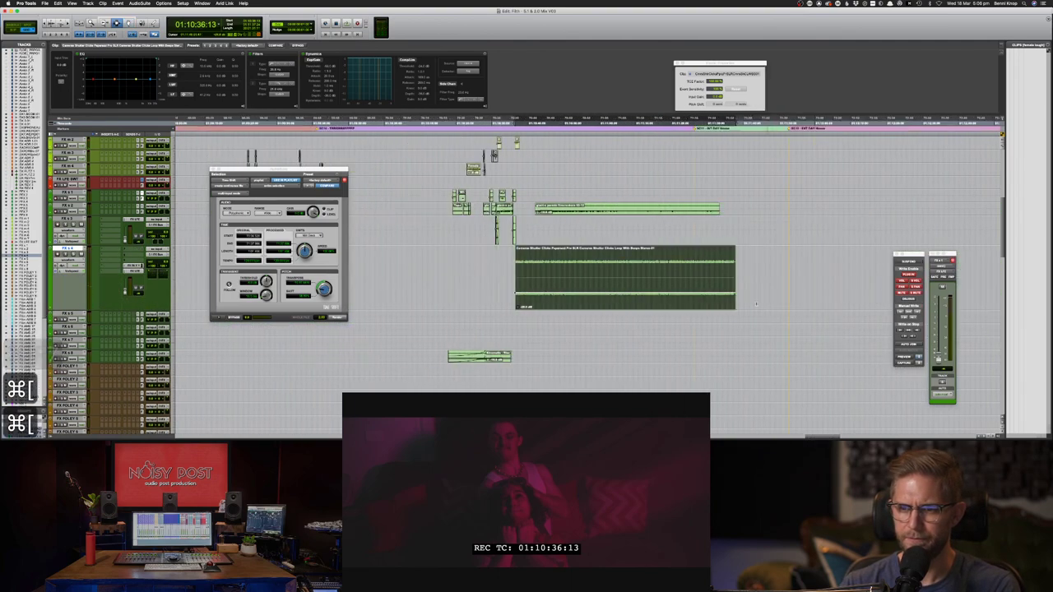
double_click(728, 285)
key("super+e")
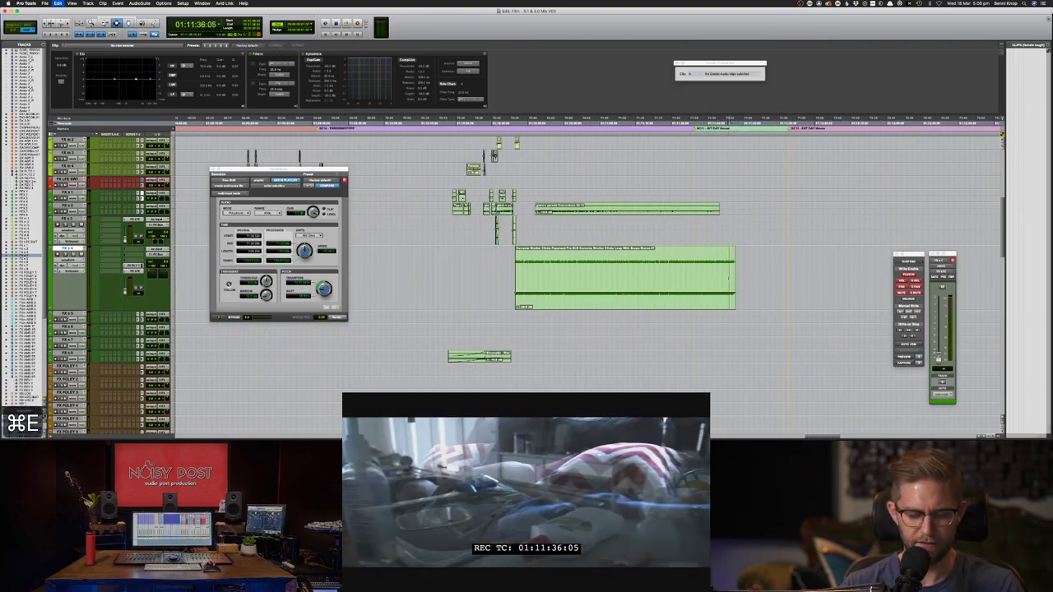
key("space")
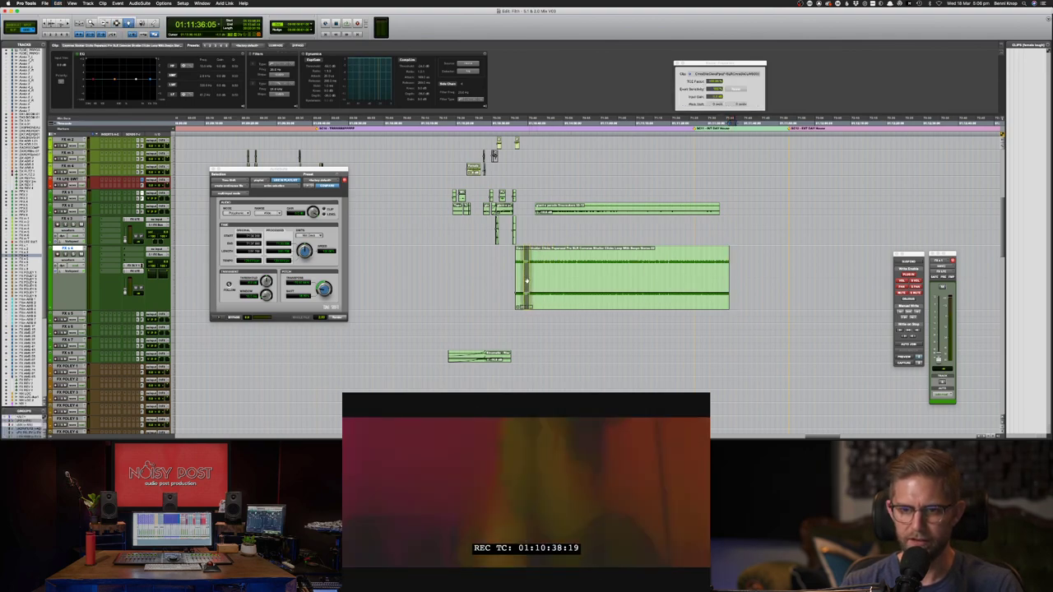
key("super+bracketright")
key("super+bracketright")
key("super+bracketright")
left_click(652, 267)
key("Delete")
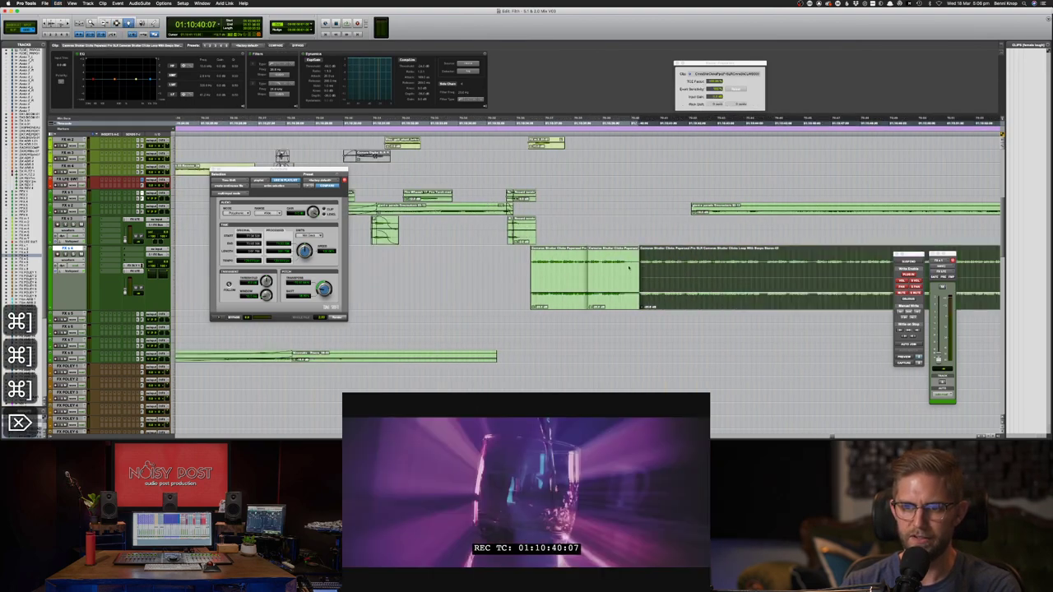
- Add two earlier repeats of the short shutter clip, deleting each leftover tail
left_click(613, 270)
left_click_drag(613, 270, 599, 269)
key("space")
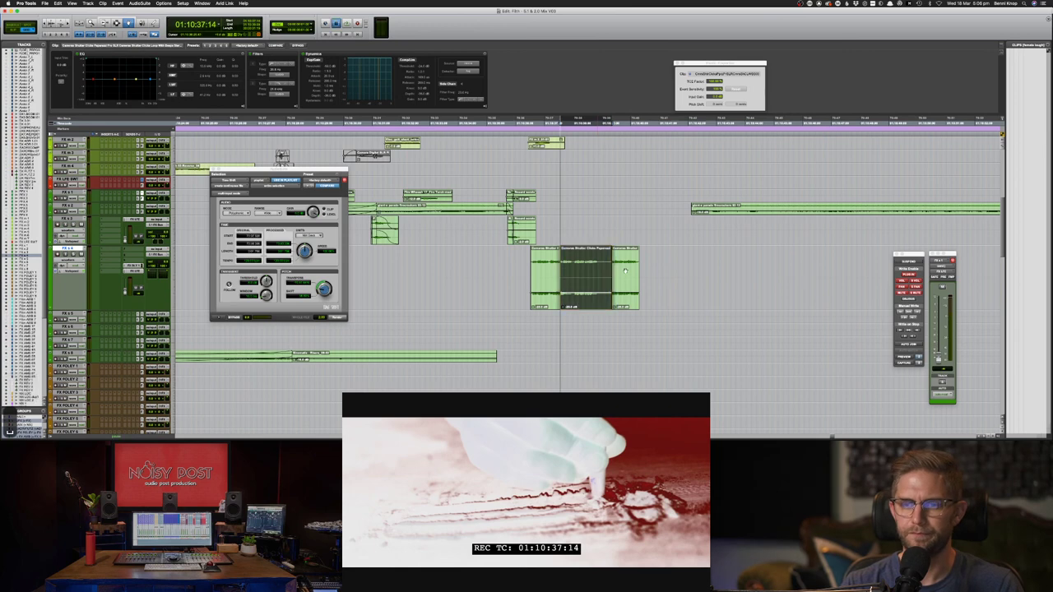
left_click(626, 271)
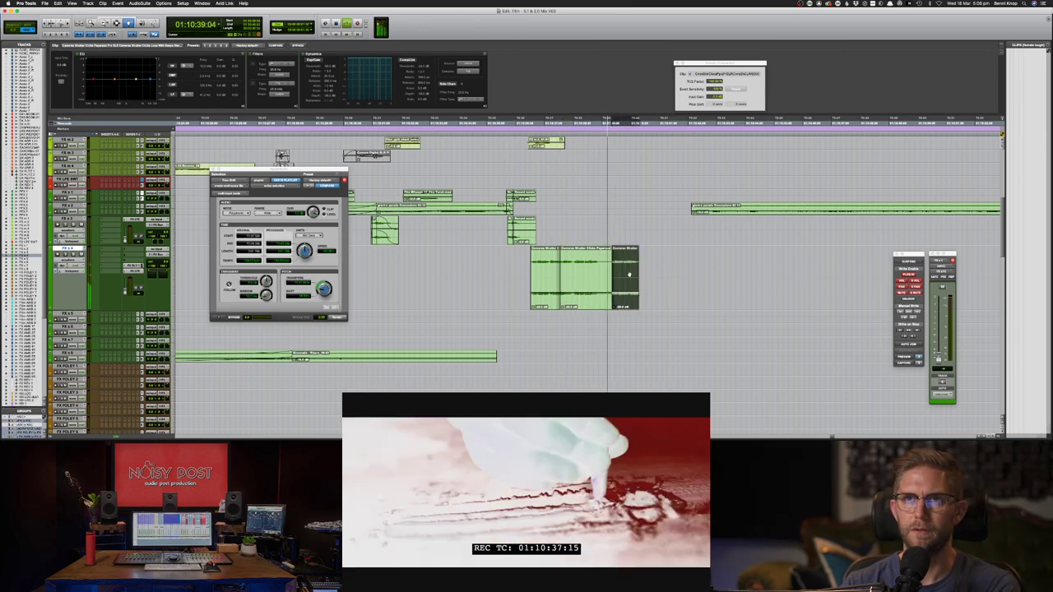
key("BackSpace")
key("space")
left_click_drag(590, 271, 574, 270)
left_click(603, 270)
key("BackSpace")
- Trim the shutter clip's boundary slightly later
key("F7")
key("super+bracketright")
key("super+bracketright")
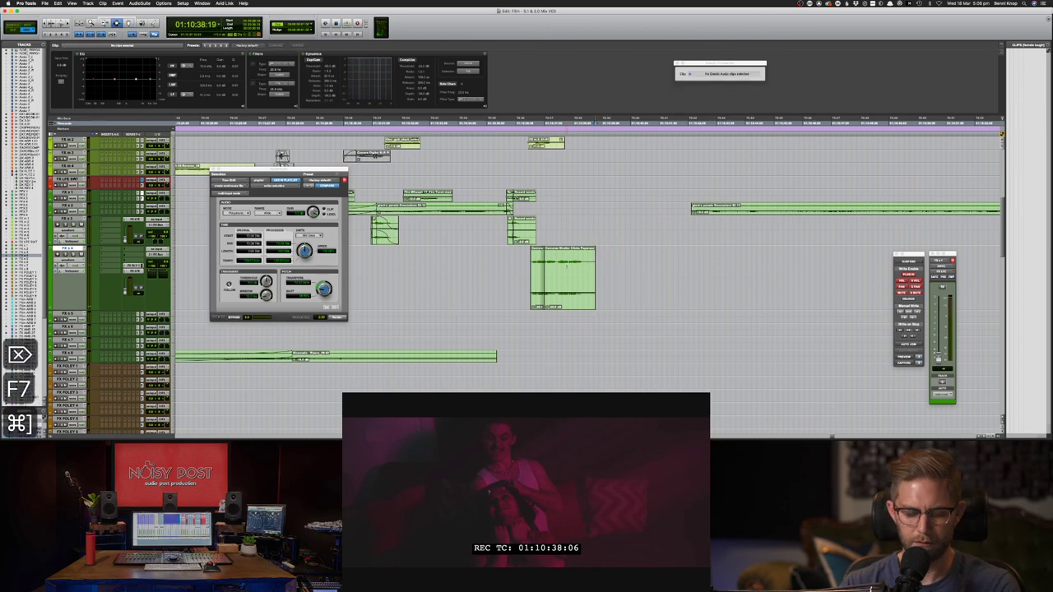
key("F6")
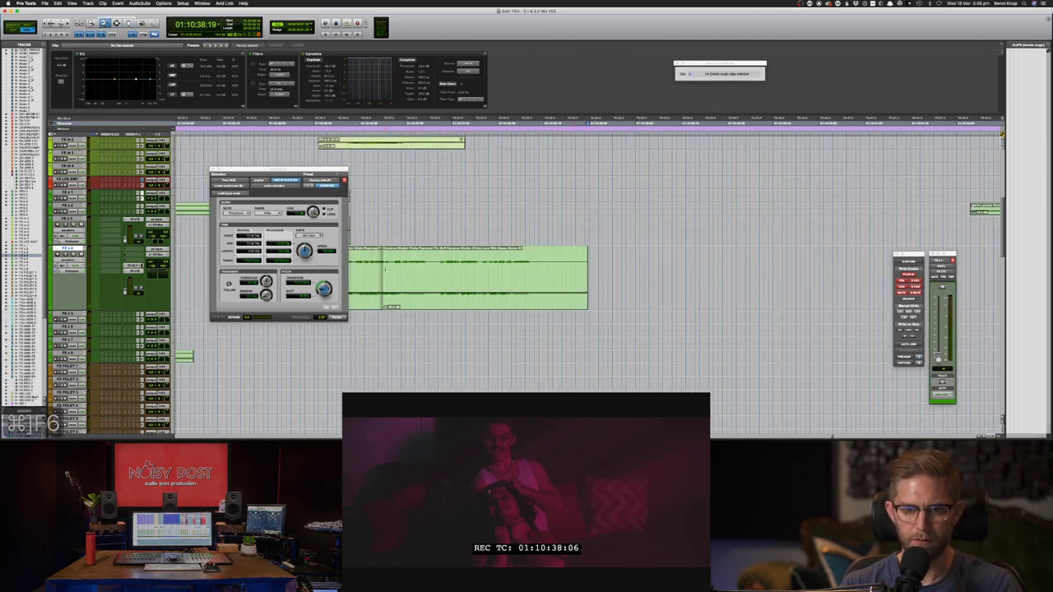
left_click_drag(376, 273, 469, 278)
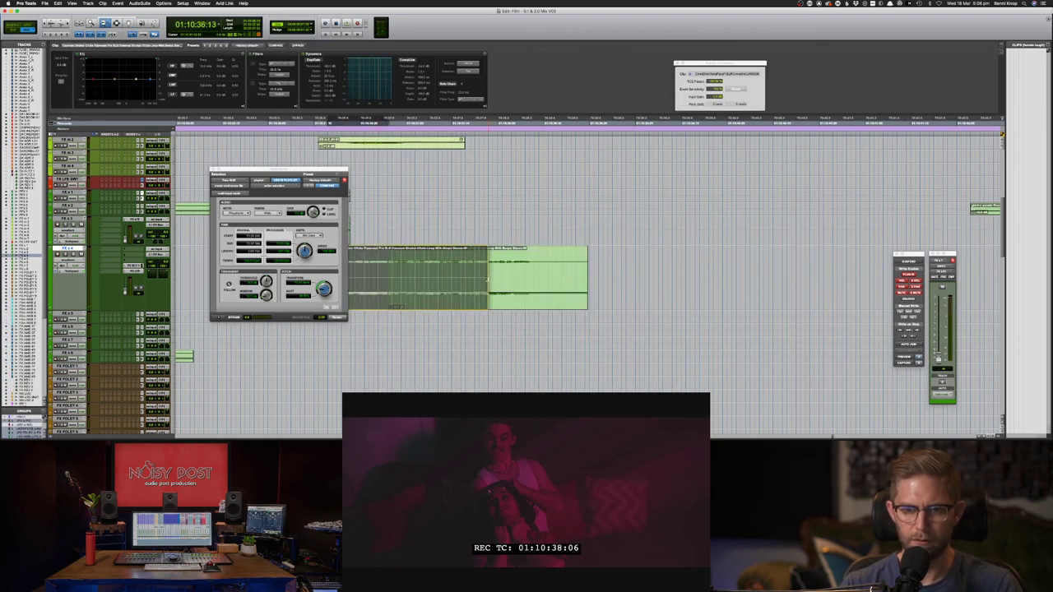
key("F7")
left_click(541, 277)
key("F8")
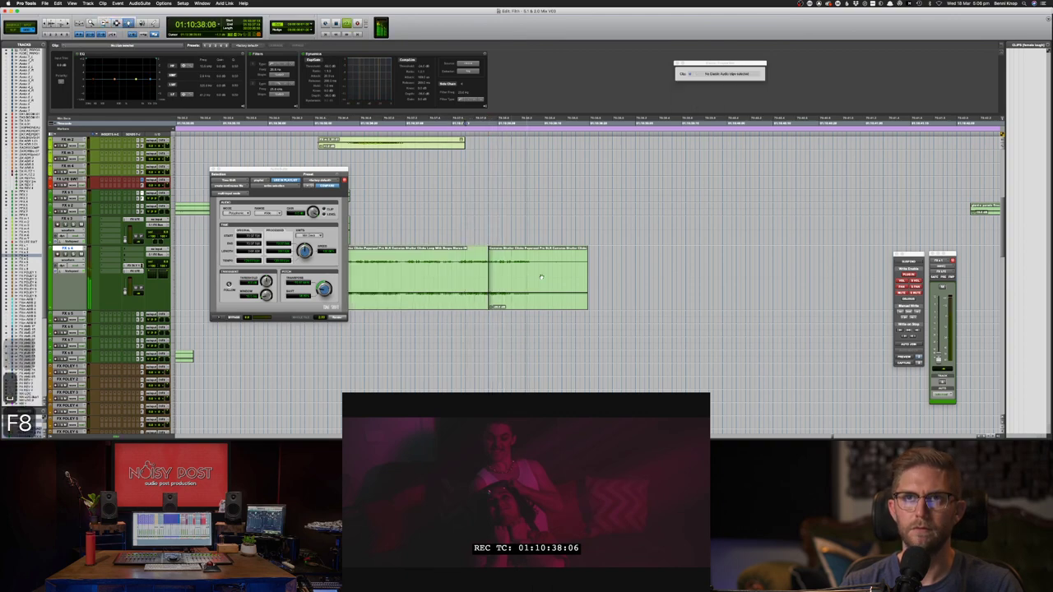
- Play the shutter section back from 01:10:36:10 to check it
key("super+bracketleft")
key("super+bracketleft")
key("super+bracketleft")
key("super+bracketleft")
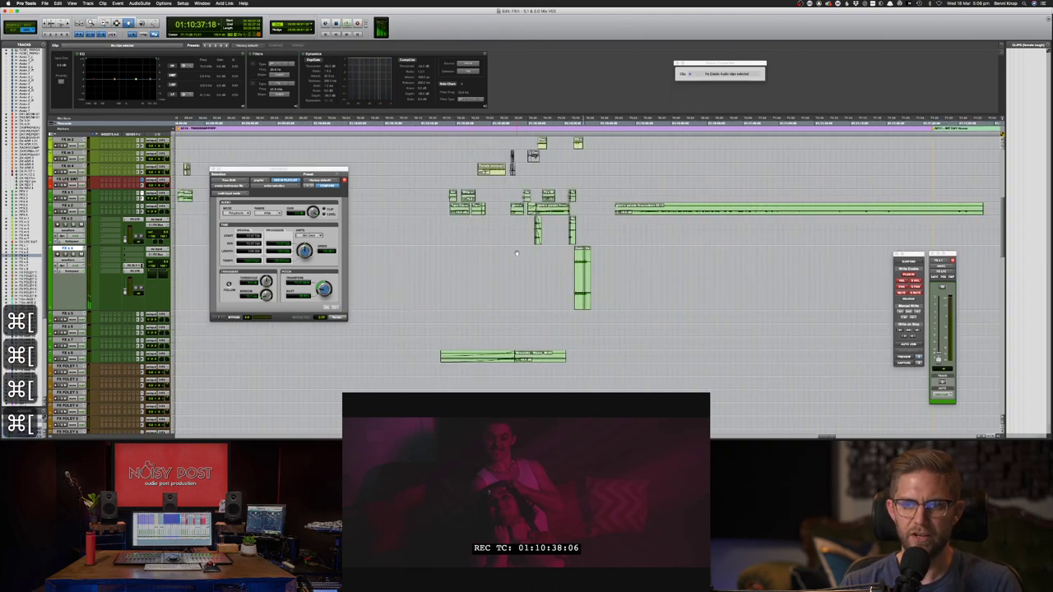
scroll(517, 253, "up", 10)
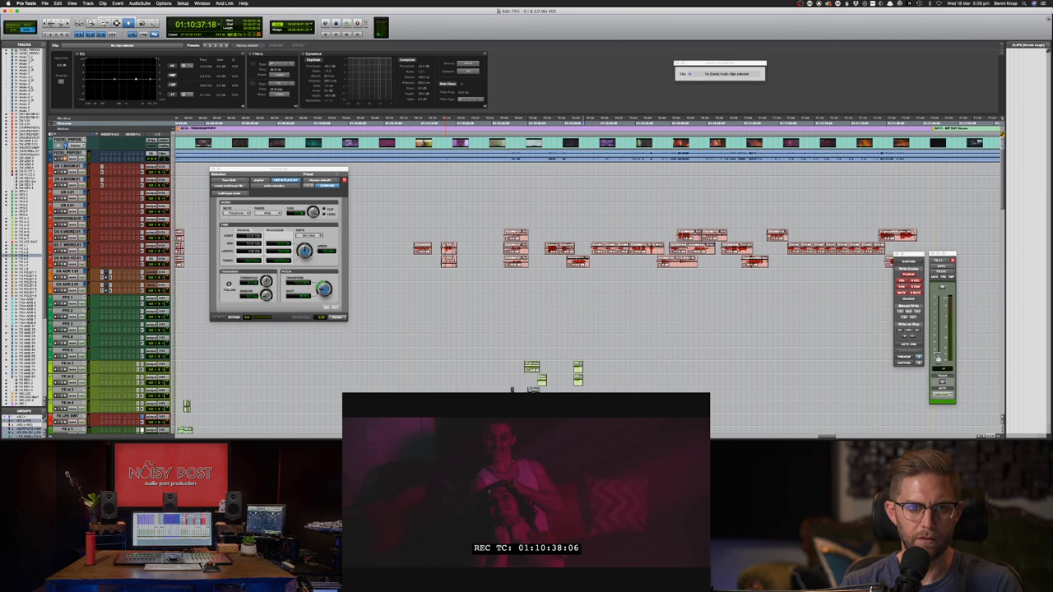
scroll(504, 224, "down", 10)
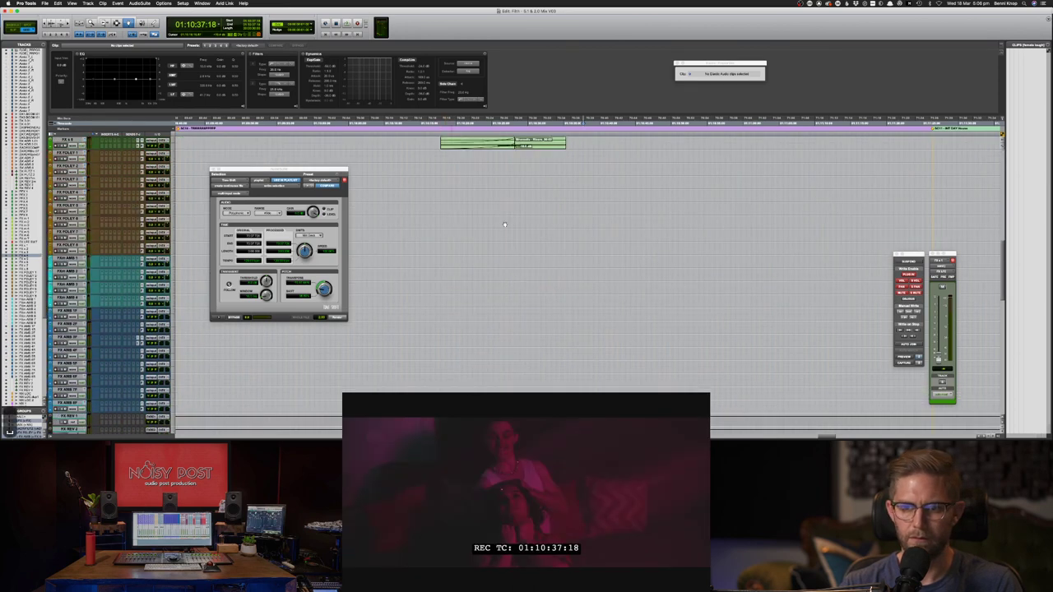
key("super+bracketright")
key("super+bracketright")
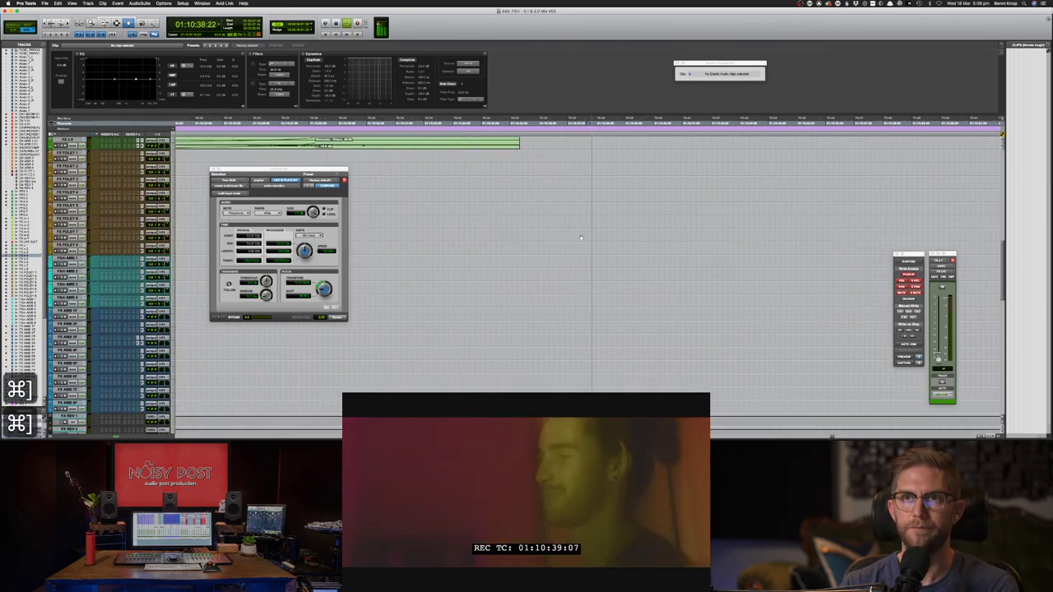
key("space")
scroll(589, 227, "up", 5)
key("F7")
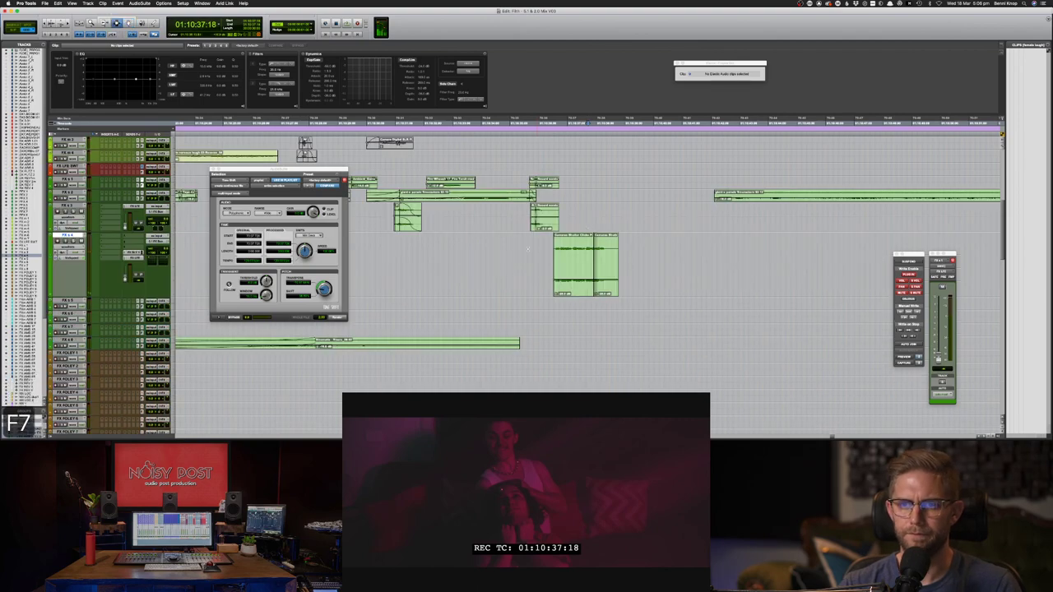
left_click(551, 253)
key("space")
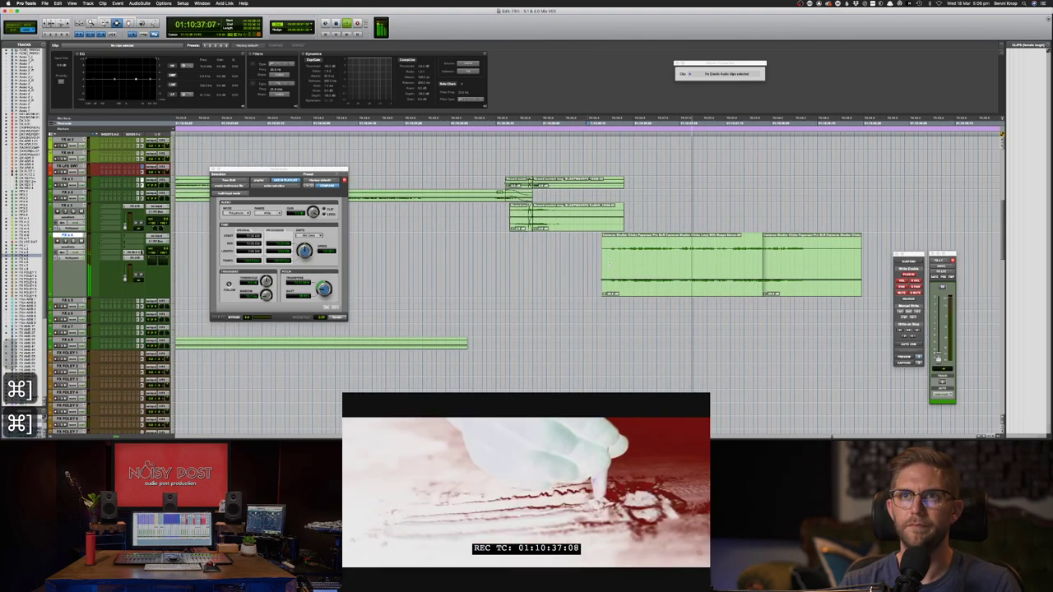
key("space")
- Move the second shutter clip earlier, nudge the darker one slightly later, and replay
key("F8")
left_click_drag(801, 264, 719, 264)
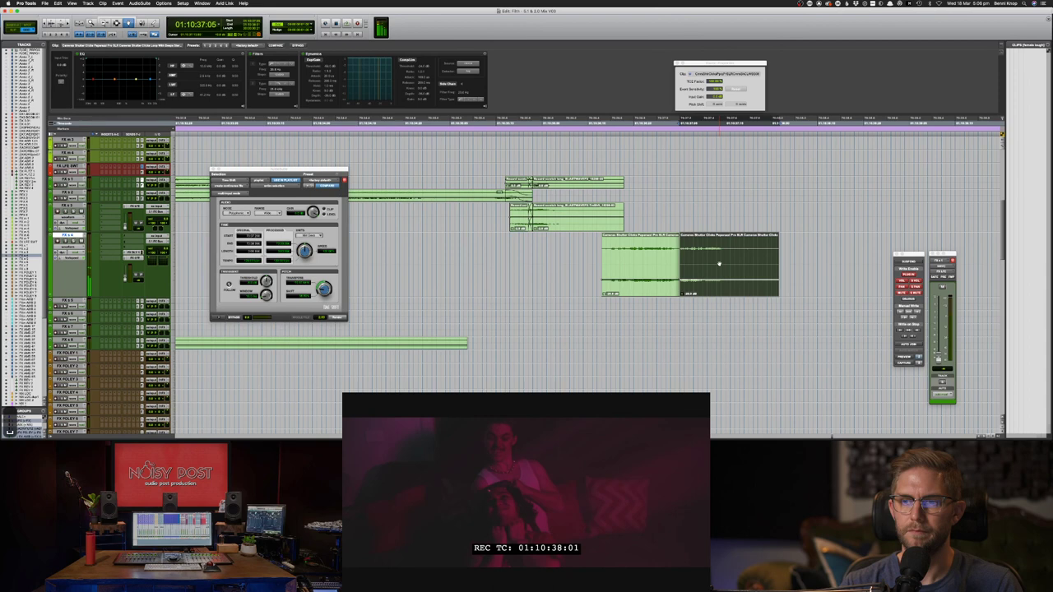
key("space")
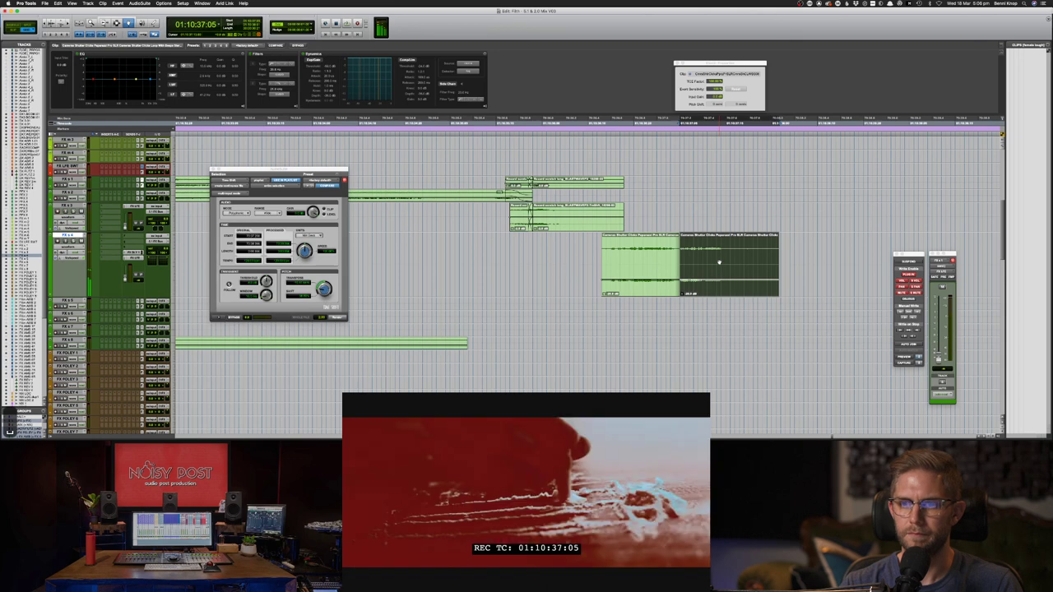
left_click_drag(719, 263, 755, 262)
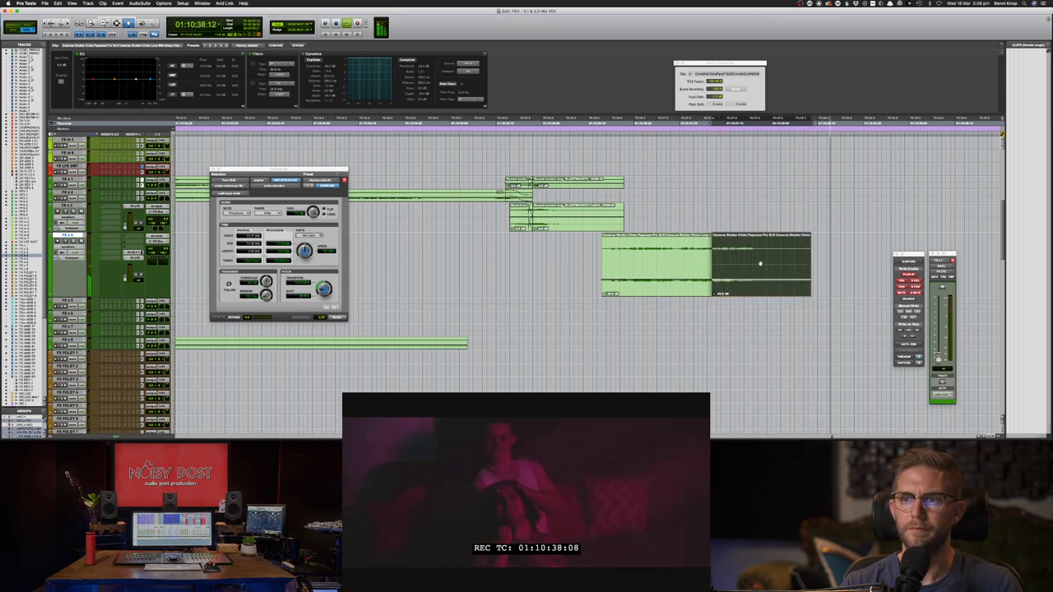
key("space")
key("F7")
left_click(566, 260)
key("space")
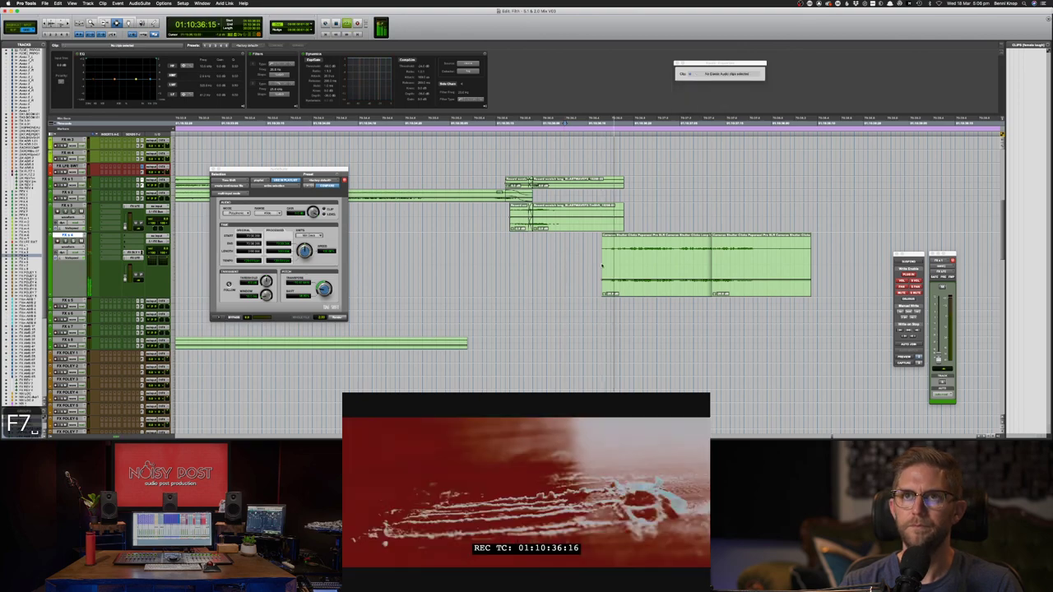
scroll(608, 265, "up", 5)
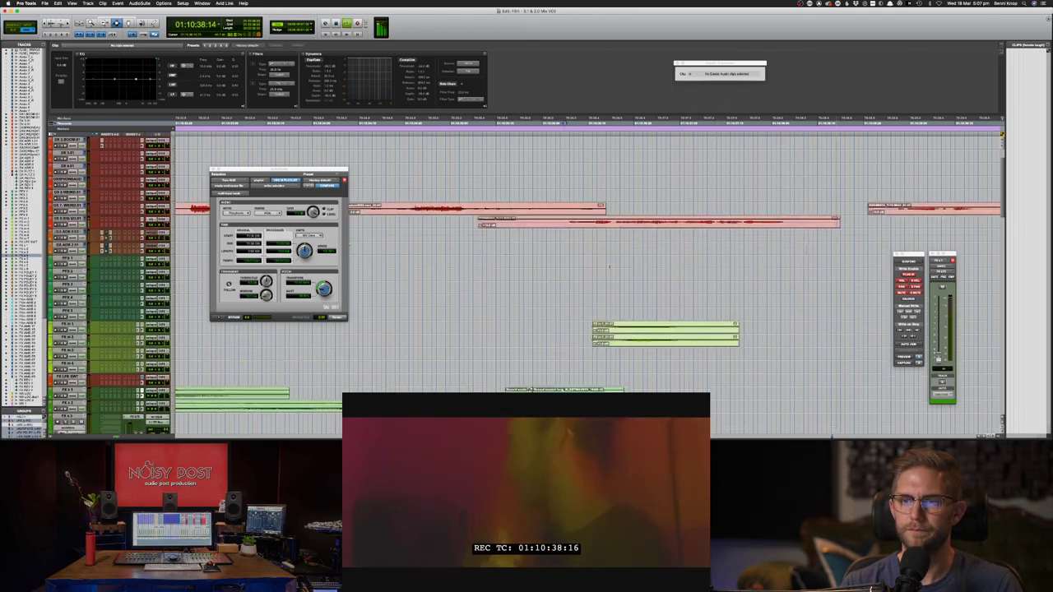
scroll(609, 266, "up", 1)
key("F7")
key("space")
left_click_drag(584, 367, 776, 380)
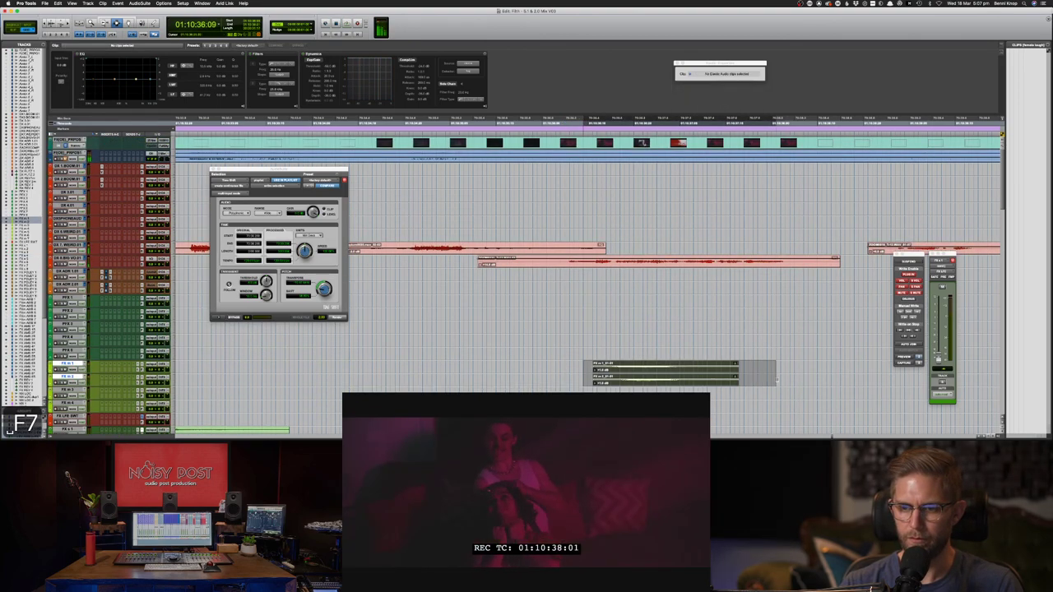
key("space")
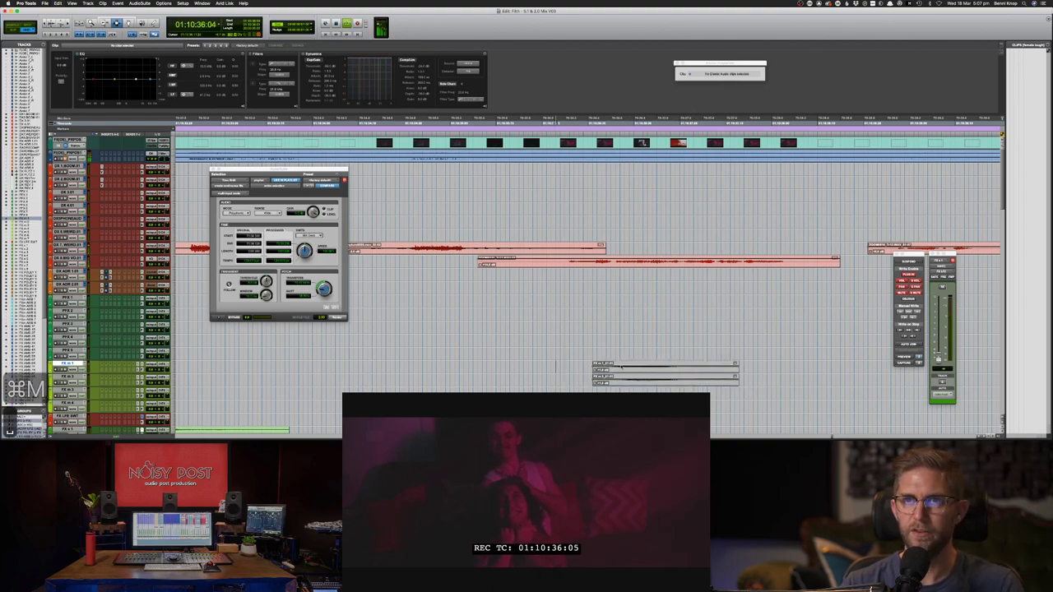
key("super+z")
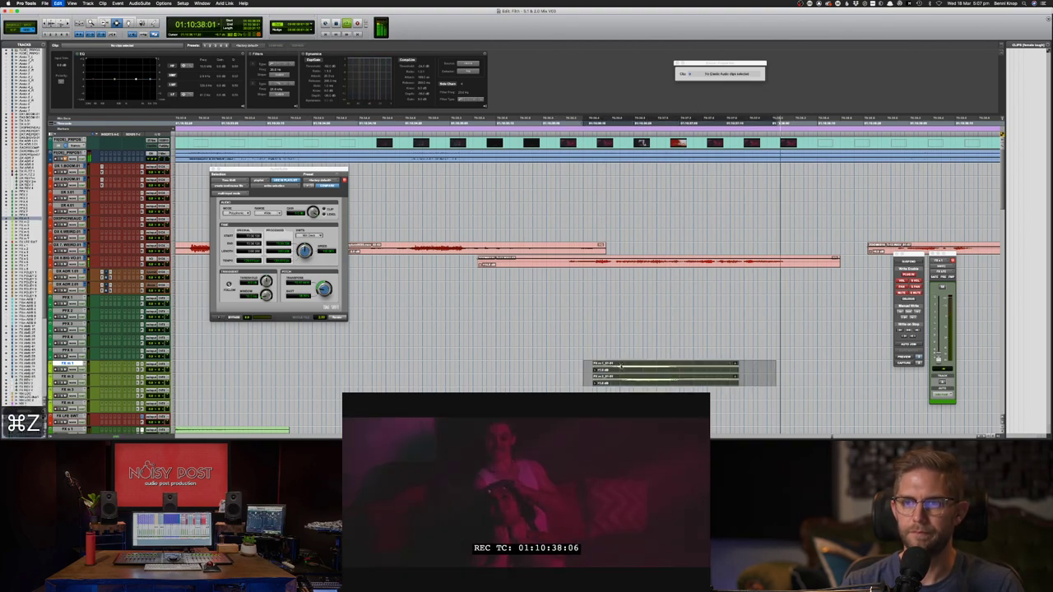
key("super+z")
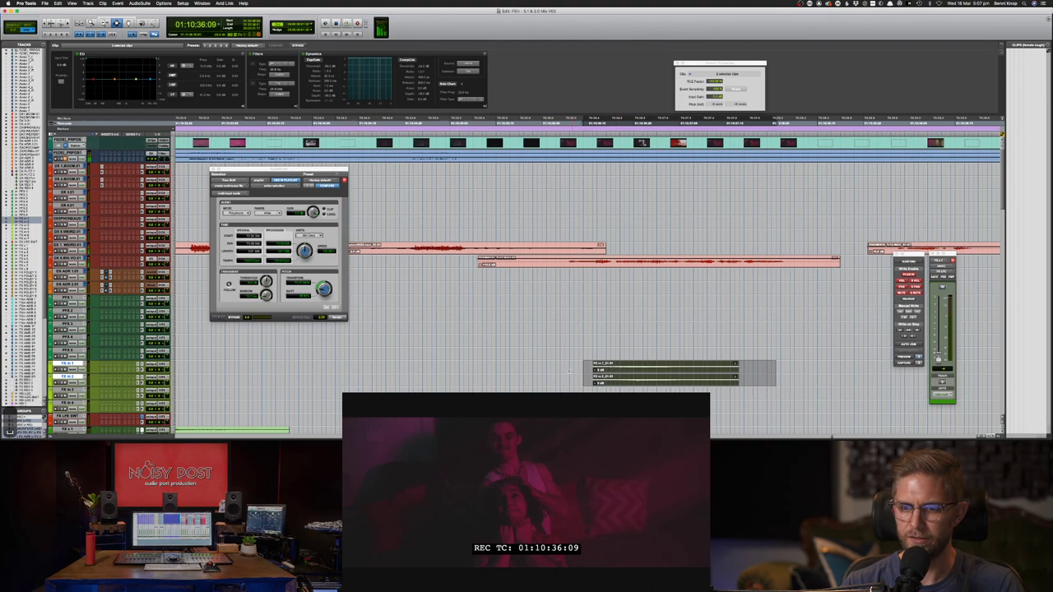
left_click(569, 372)
scroll(569, 372, "down", 3)
key("space")
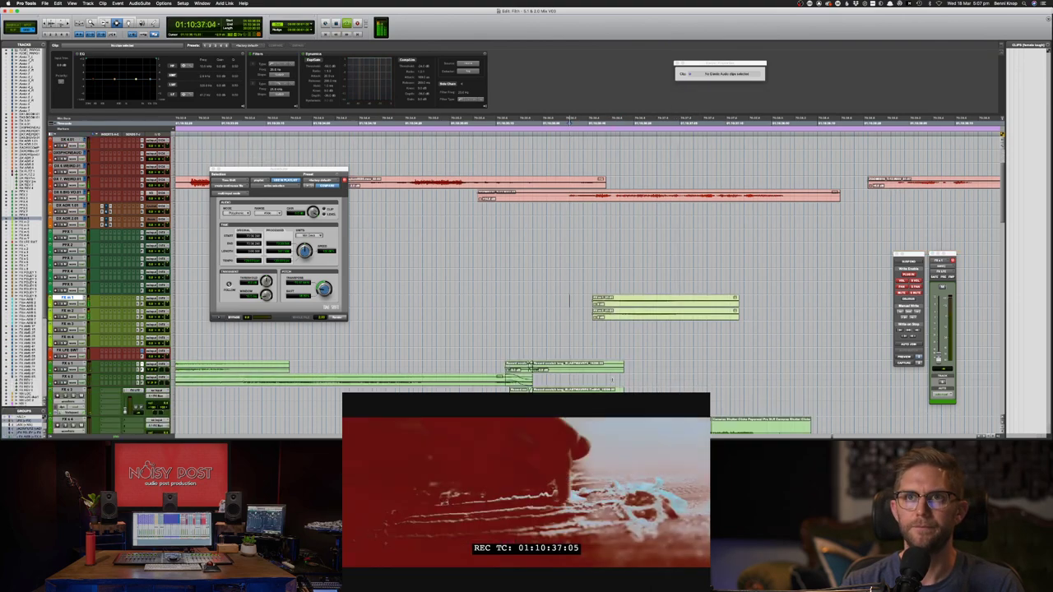
scroll(570, 300, "down", 2)
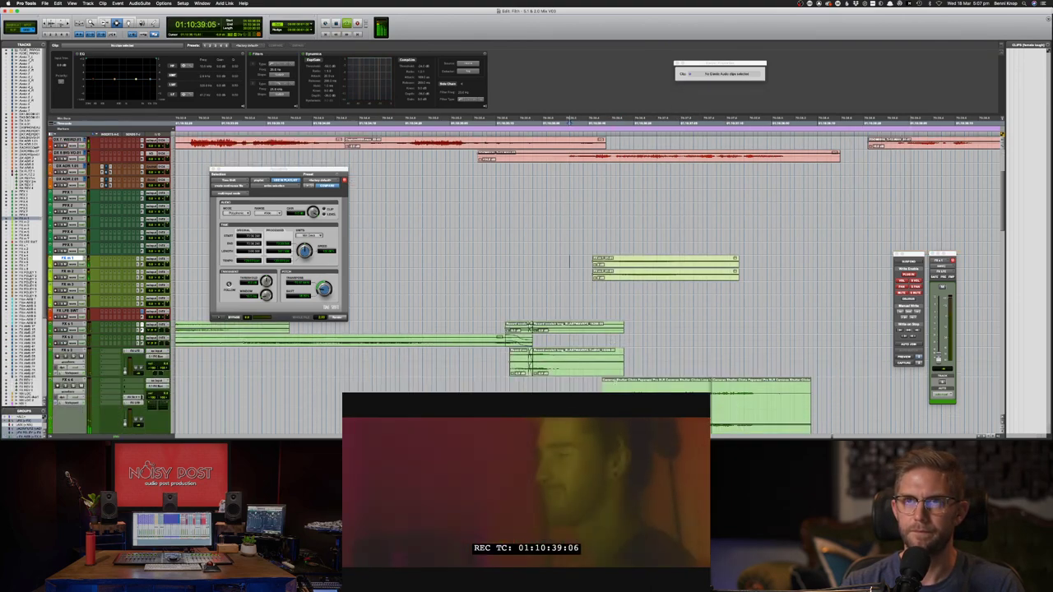
key("space")
key("super+bracketleft")
key("super+bracketleft")
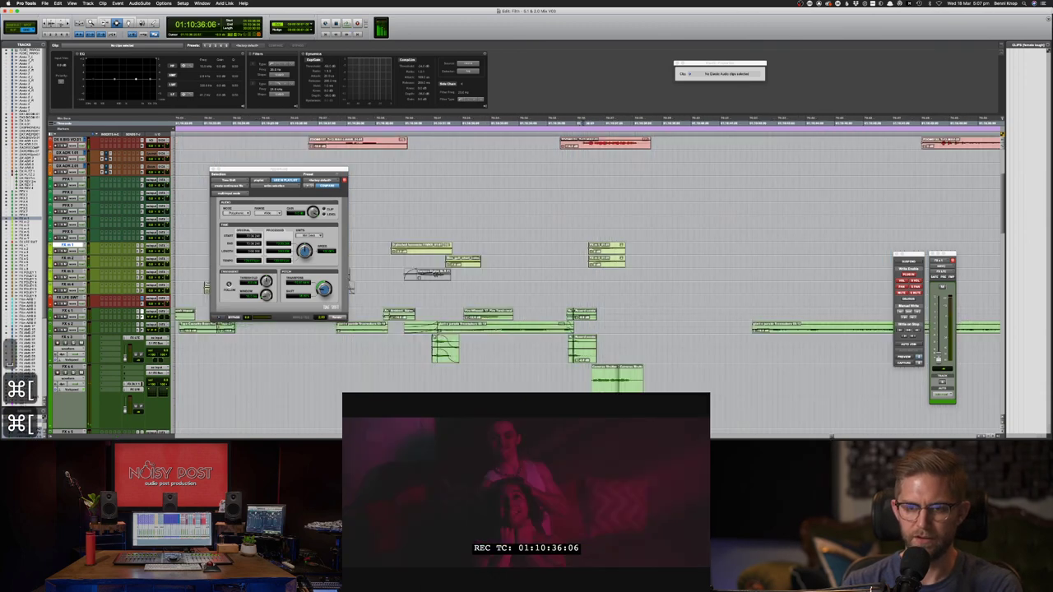
key("super+bracketleft")
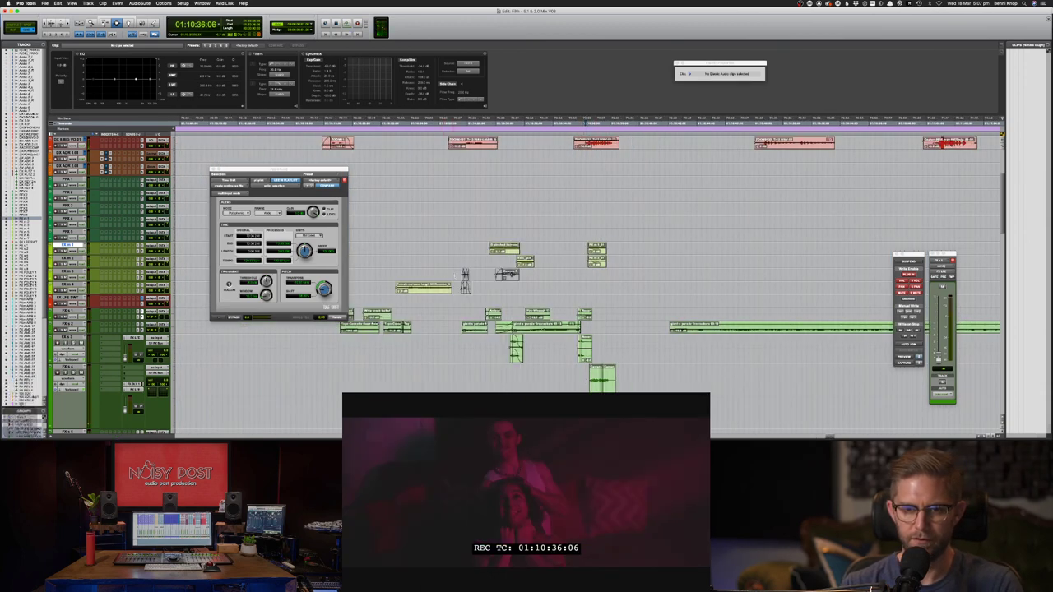
left_click(466, 280)
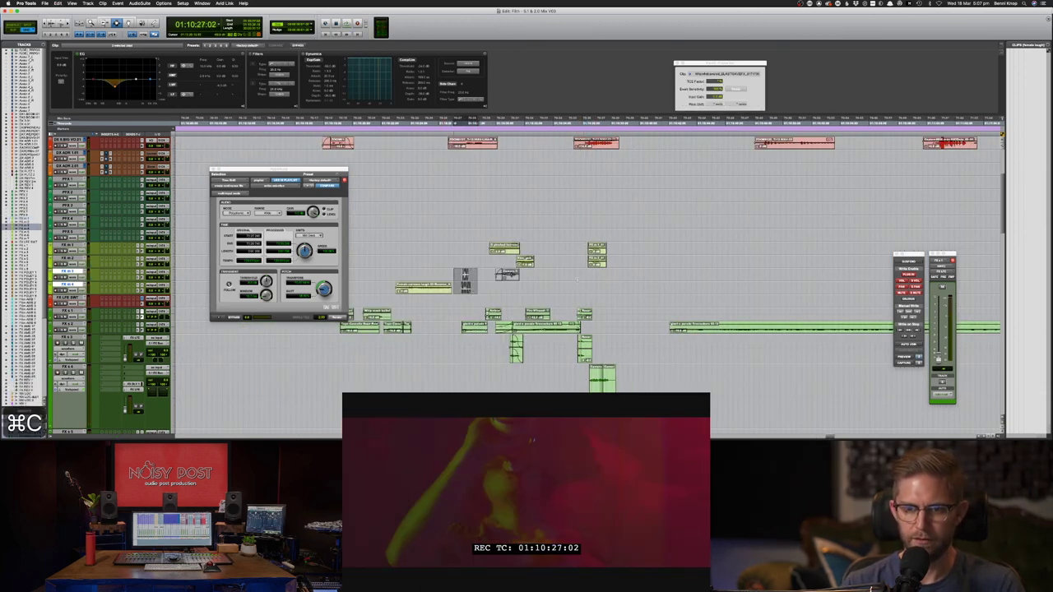
- Paste the cut clip at a later spot and audition it
left_click(578, 284)
key("super+v")
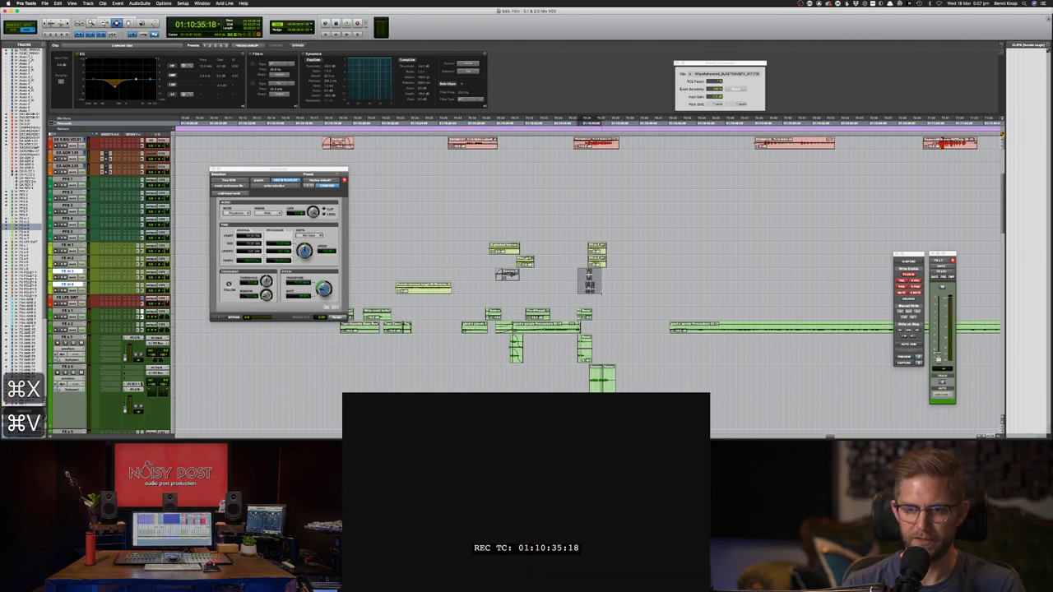
key("super+bracketright")
key("super+bracketright")
key("F8")
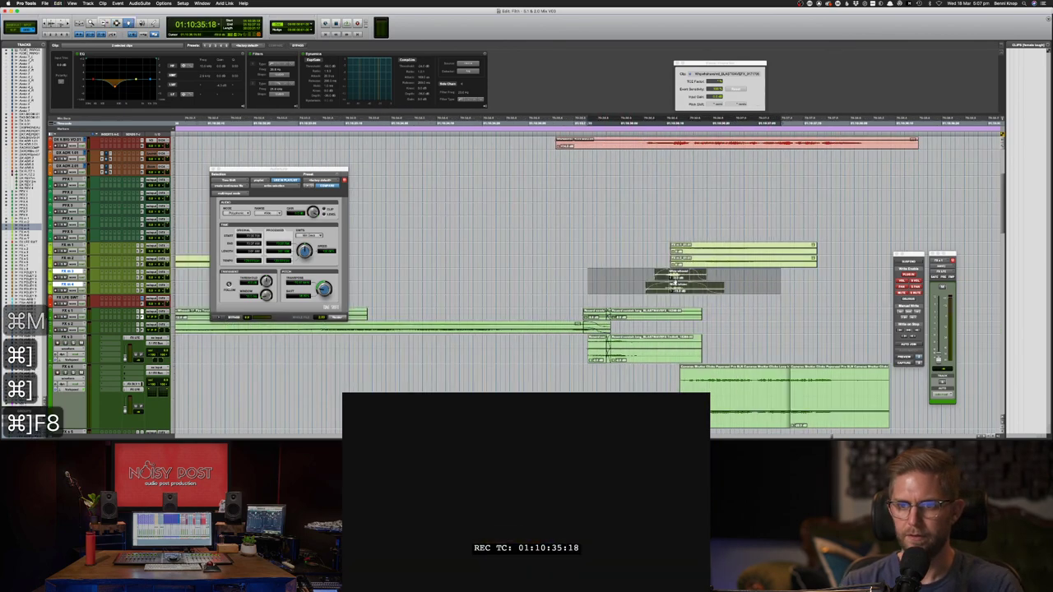
key("space")
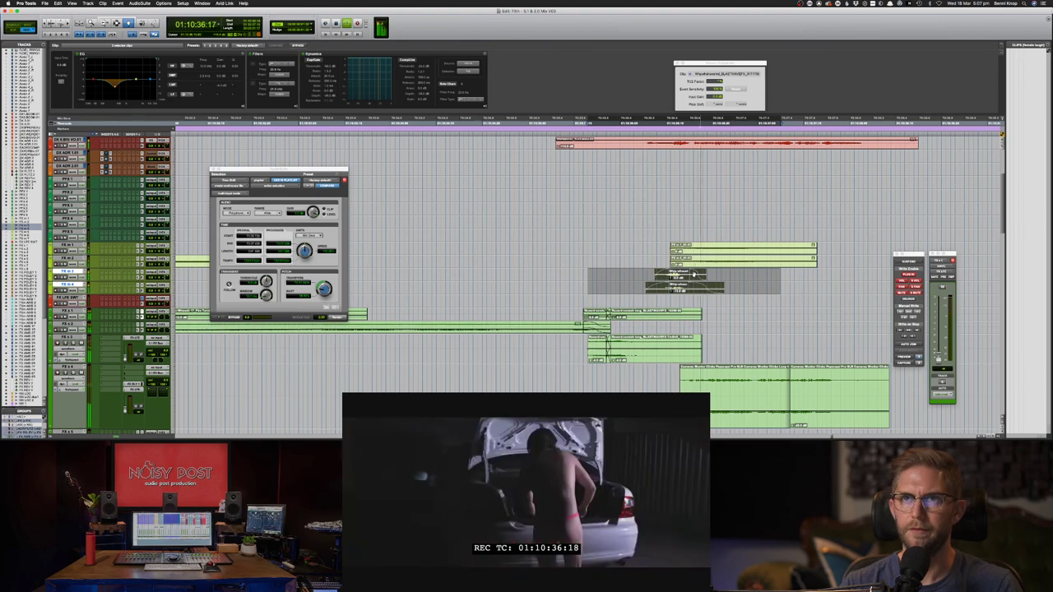
key("space")
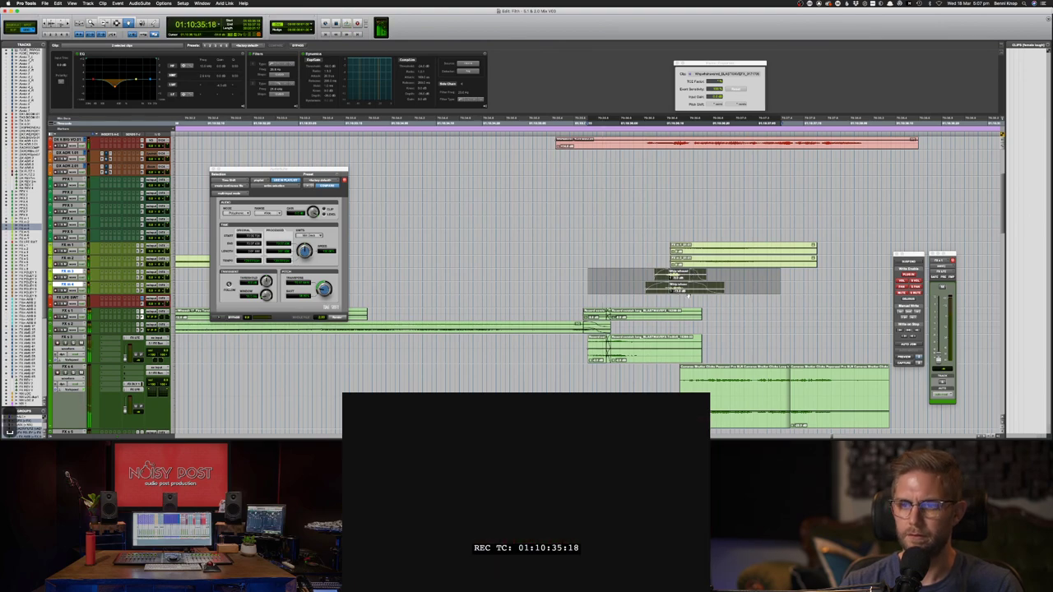
- Try the two small FX clips at a later position, check the timing, then delete them
left_click_drag(678, 292, 895, 294)
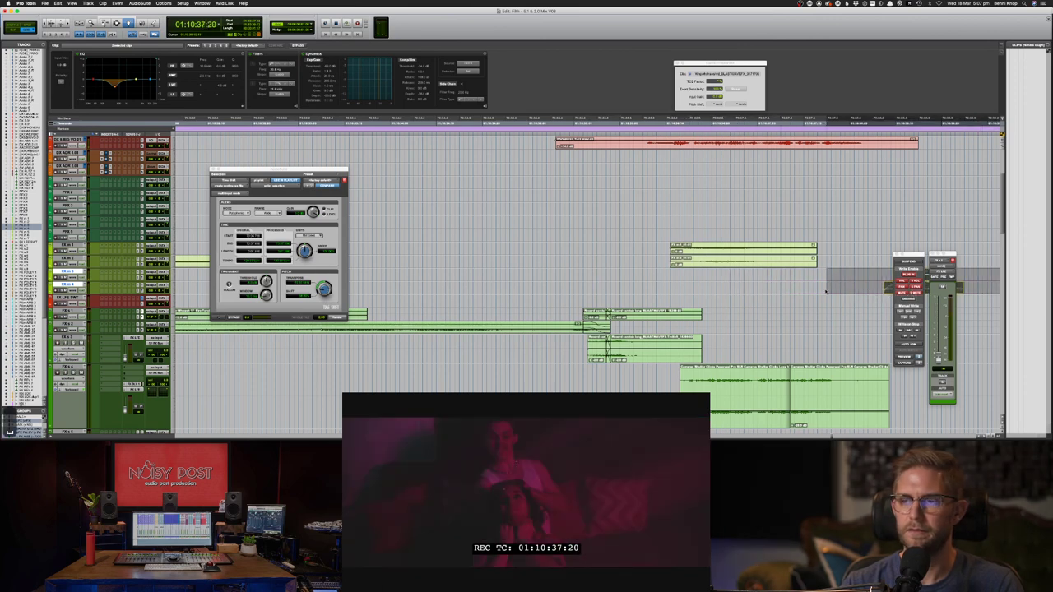
scroll(827, 292, "right", 5)
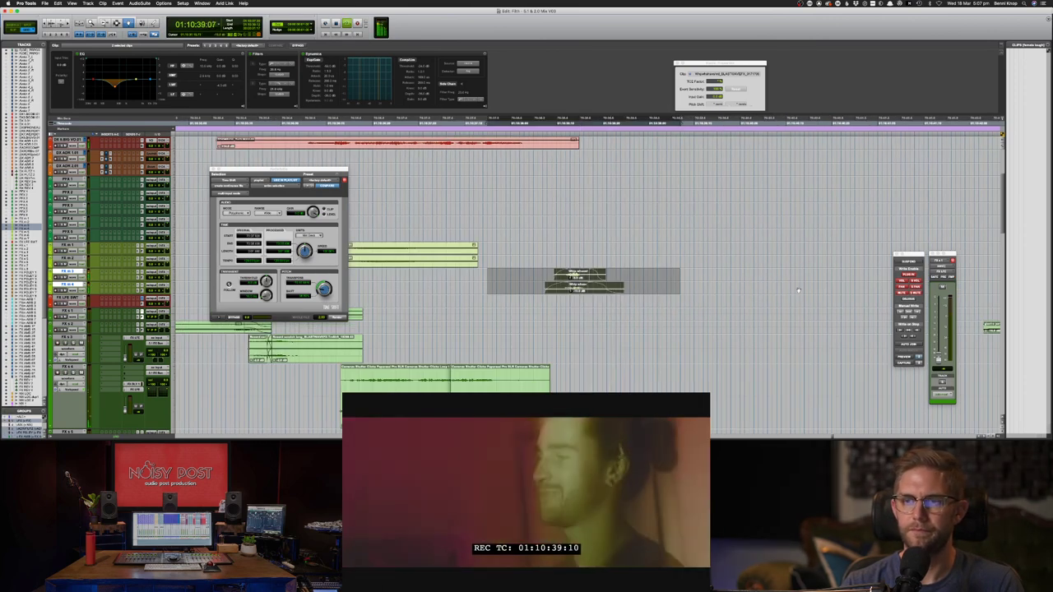
left_click_drag(610, 288, 574, 289)
key("space")
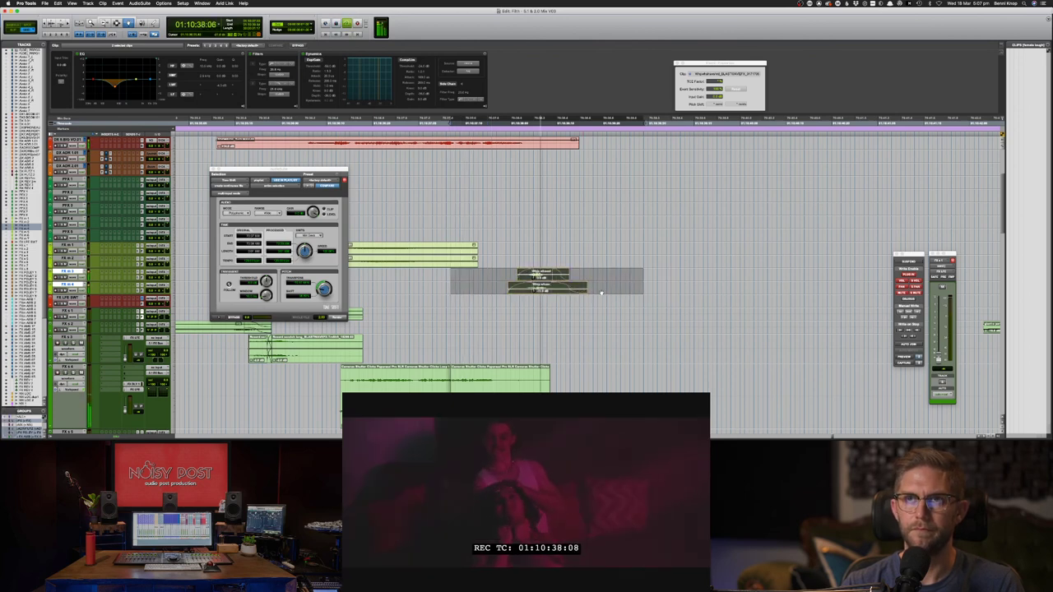
key("Delete")
- Play a selected range of the effects and toggle solo on FX s 4
key("F7")
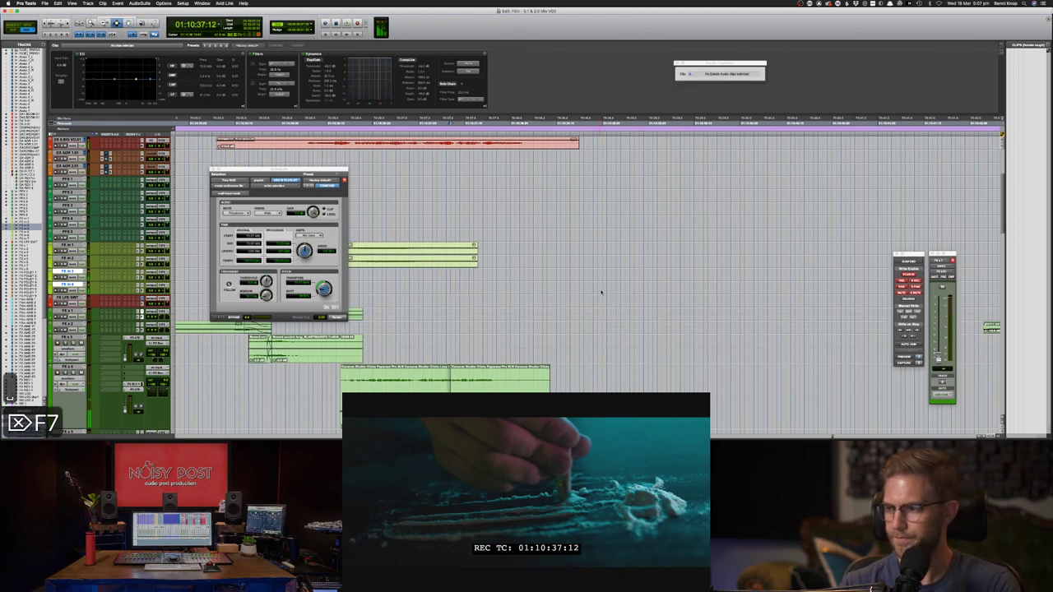
key("super+bracketleft")
key("super+bracketleft")
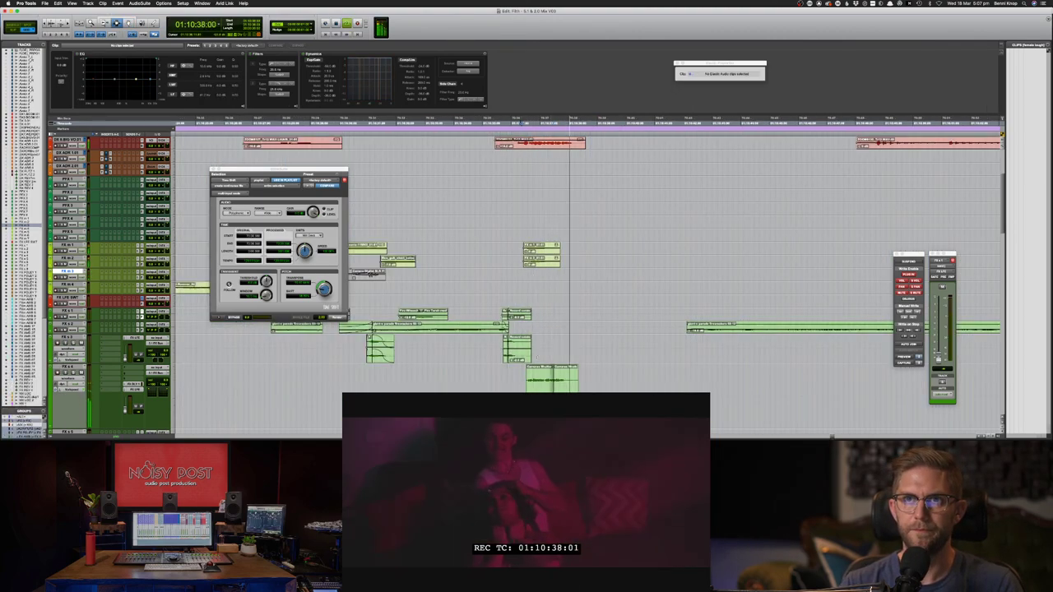
scroll(537, 358, "down", 5)
left_click_drag(511, 329, 638, 329)
key("space")
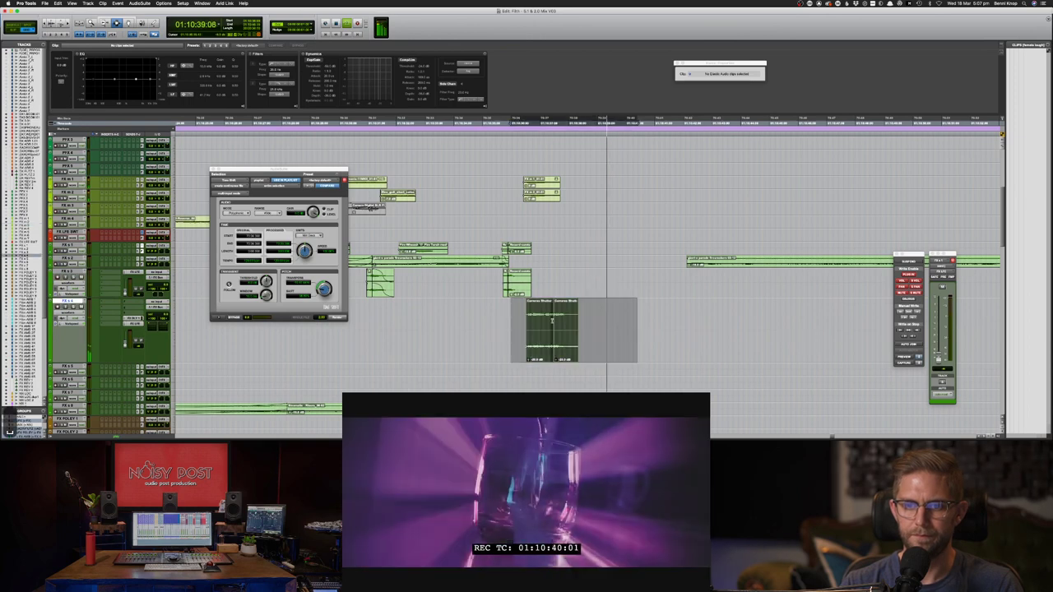
key("space")
left_click(529, 321)
key("shift+s")
- Save the session, checking the overview of the edited clips around 01:10:36
key("super+bracketleft")
key("super+bracketleft")
key("super+bracketleft")
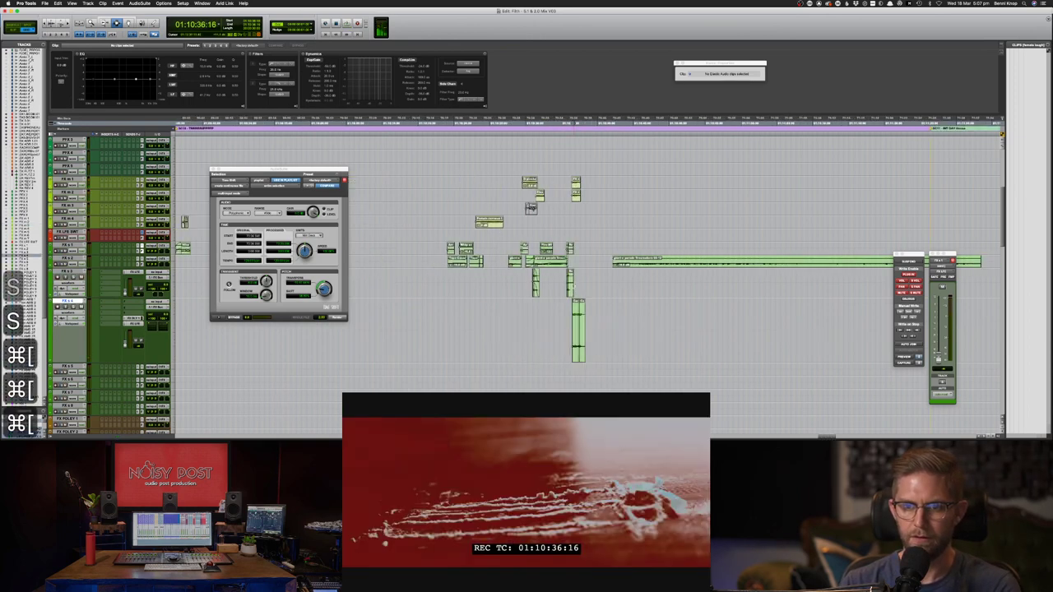
key("super+s")
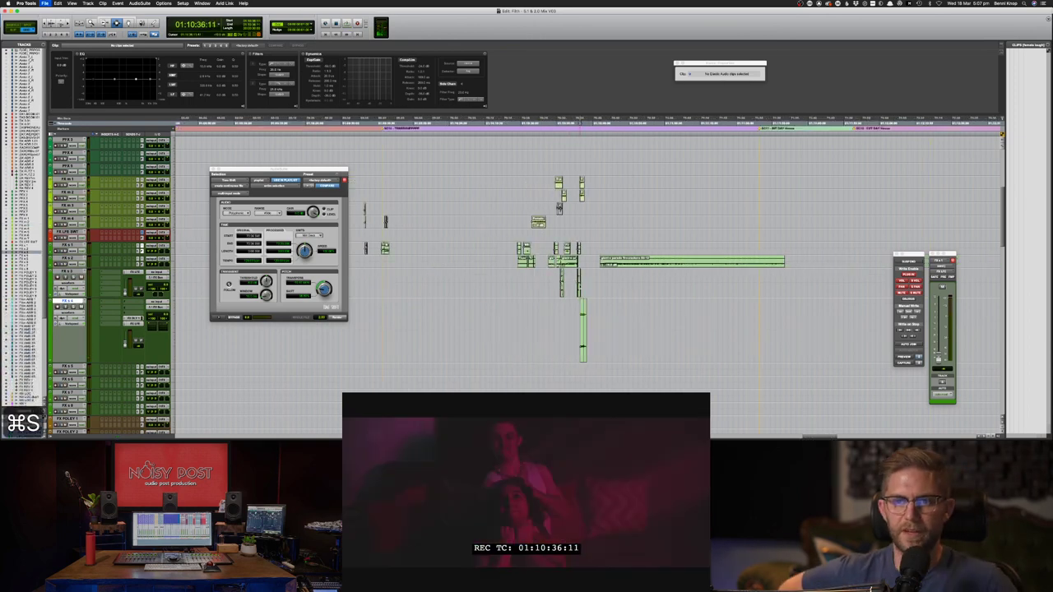
key("super+bracketleft")
key("super+bracketleft")
key("super+bracketleft")
key("super+bracketleft")
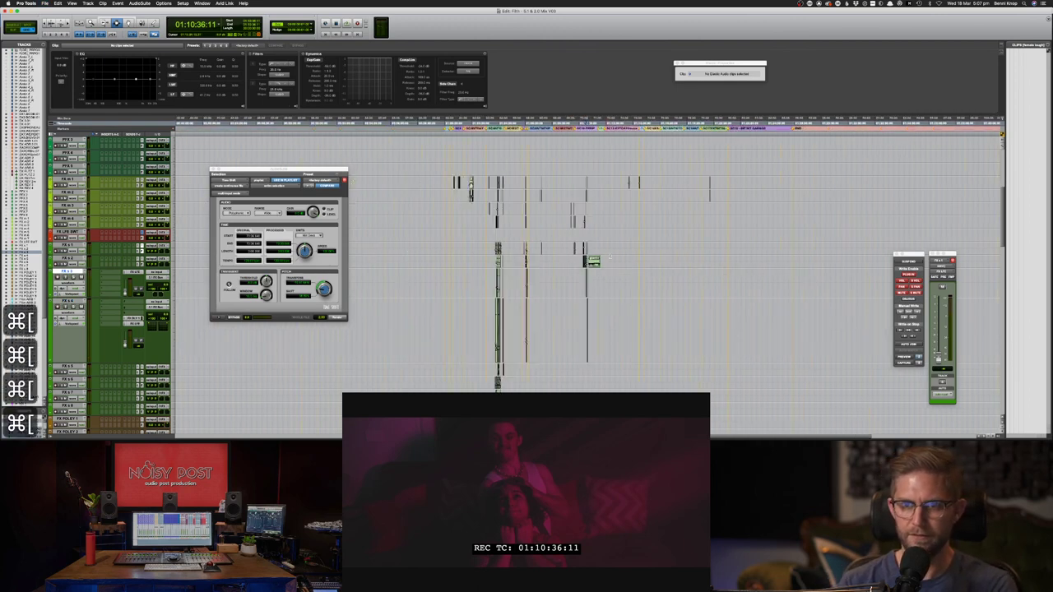
key("super+bracketright")
key("super+bracketright")
key("super+bracketright")
key("super+bracketright")
key("super+bracketright")
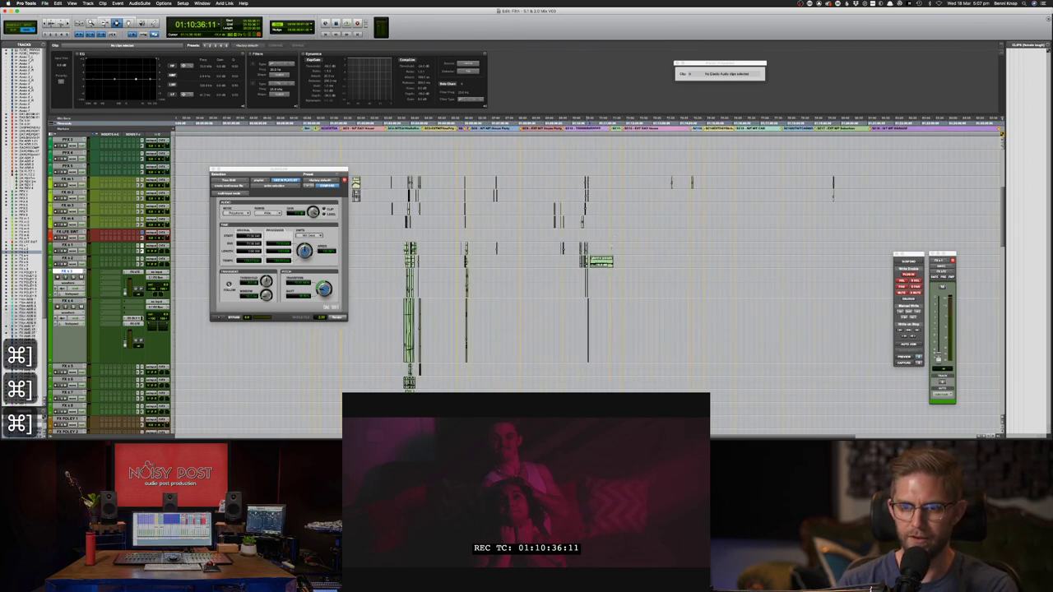
key("super+s")
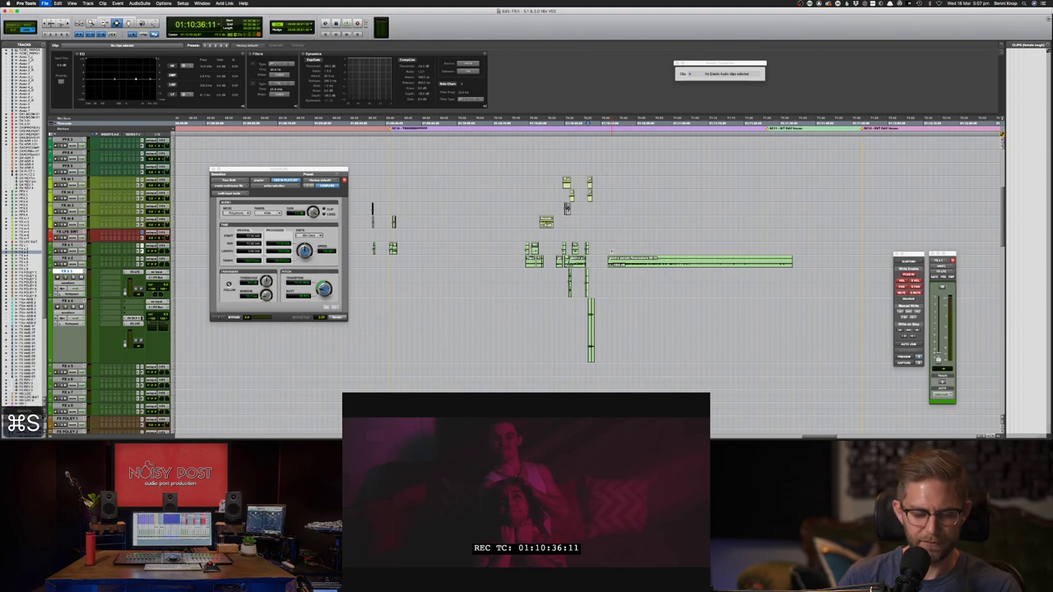